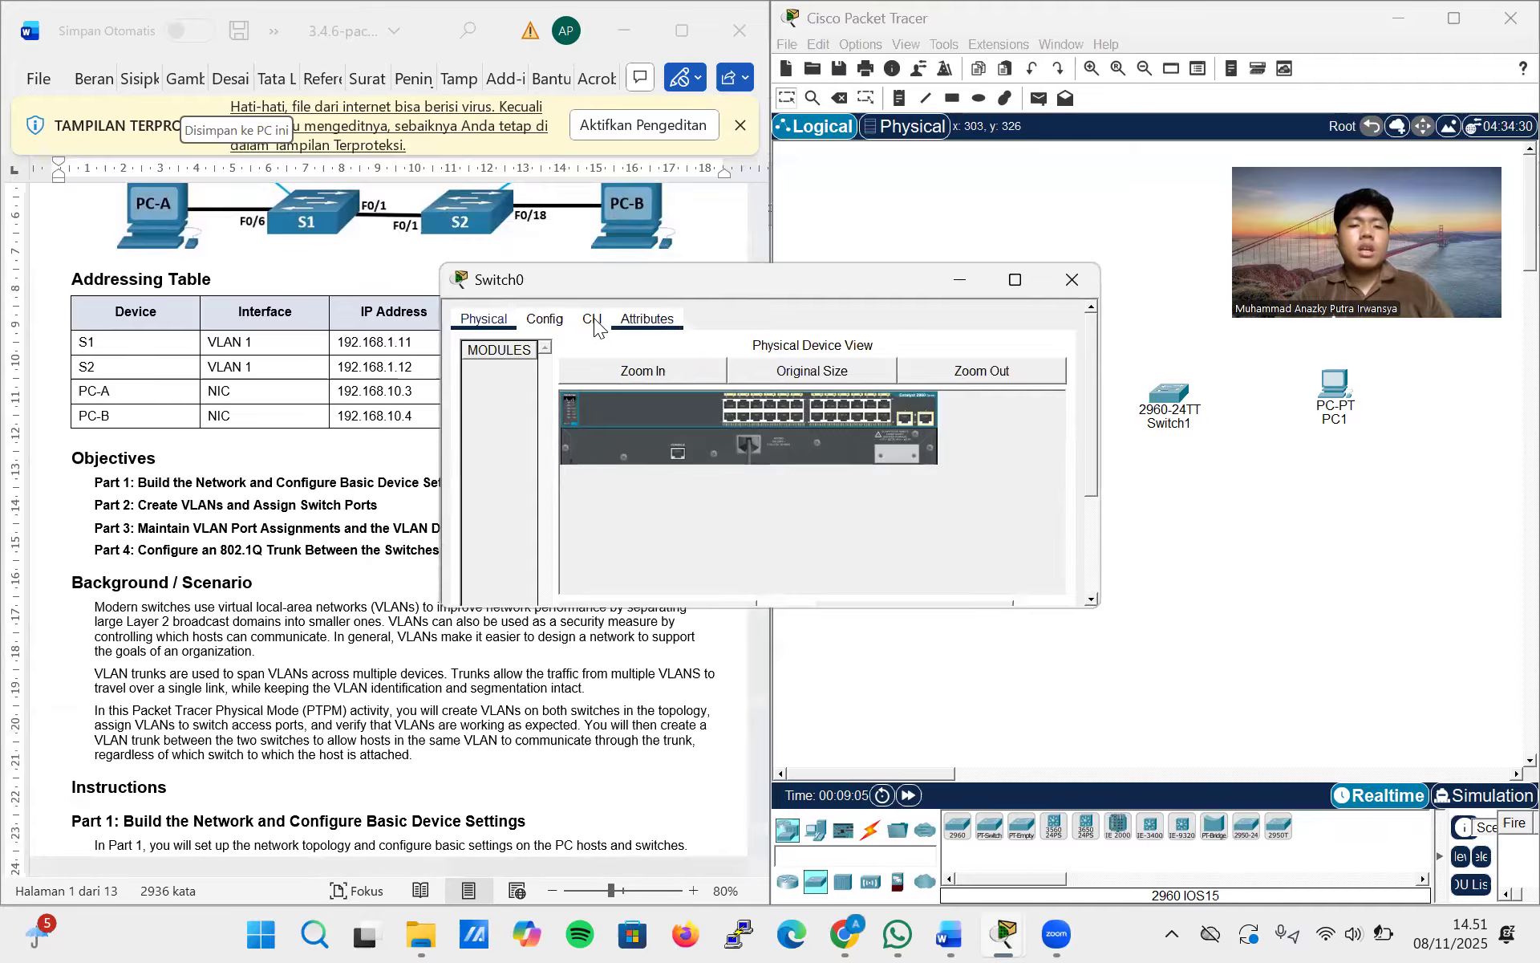
Set the static IPv4 address of PC0 to 192.168.10.3 in its IP configuration
left_click(1078, 280)
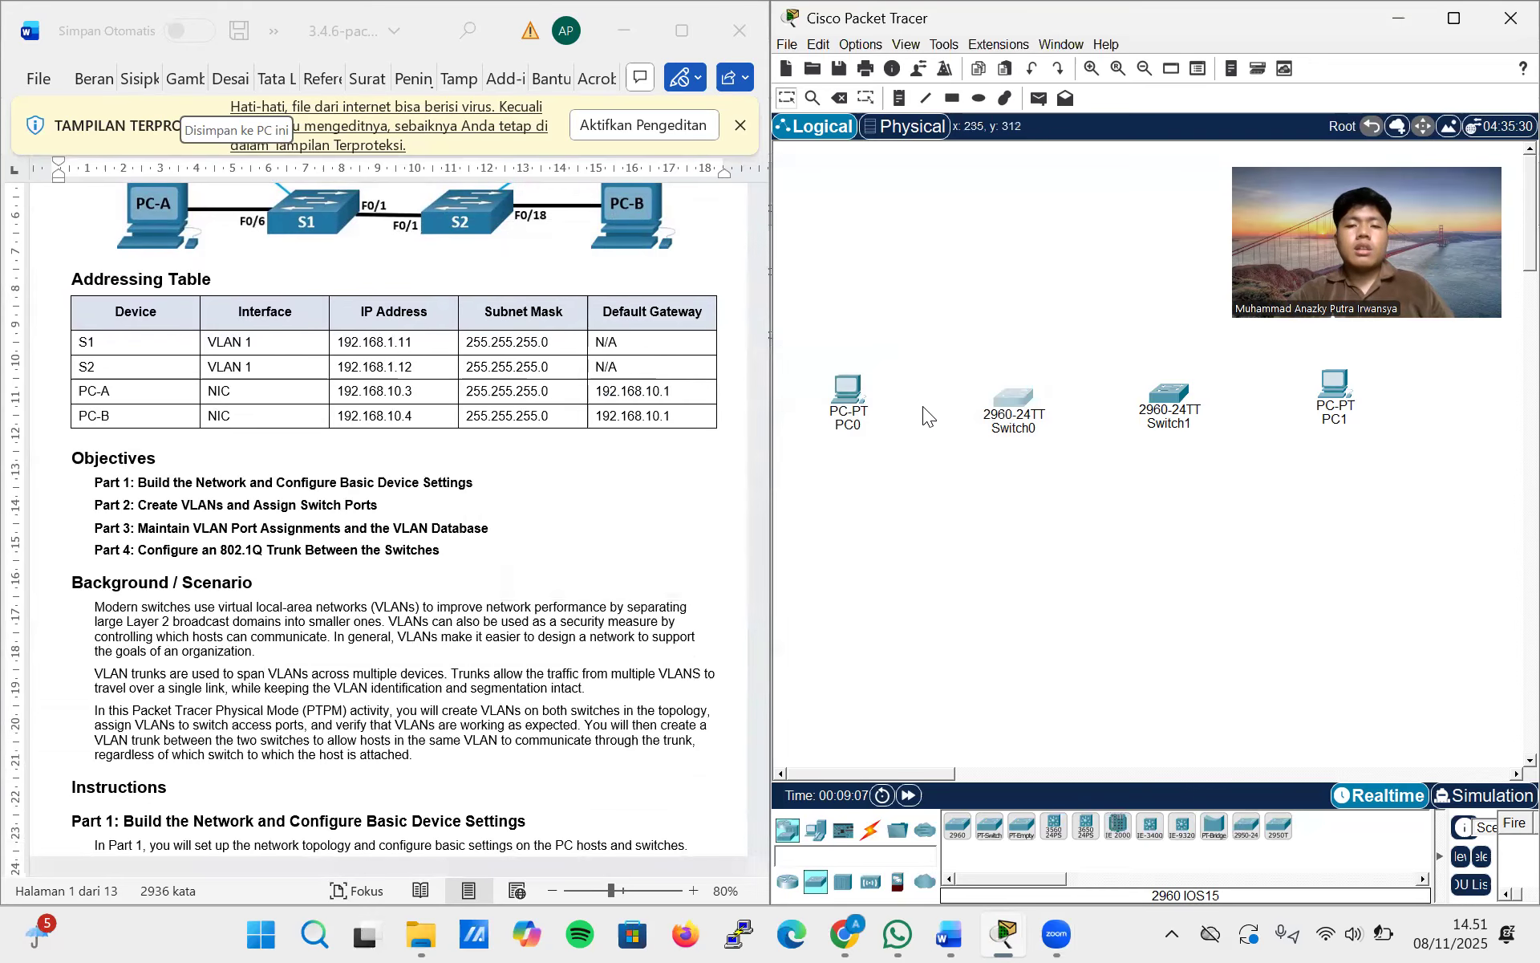
left_click(858, 380)
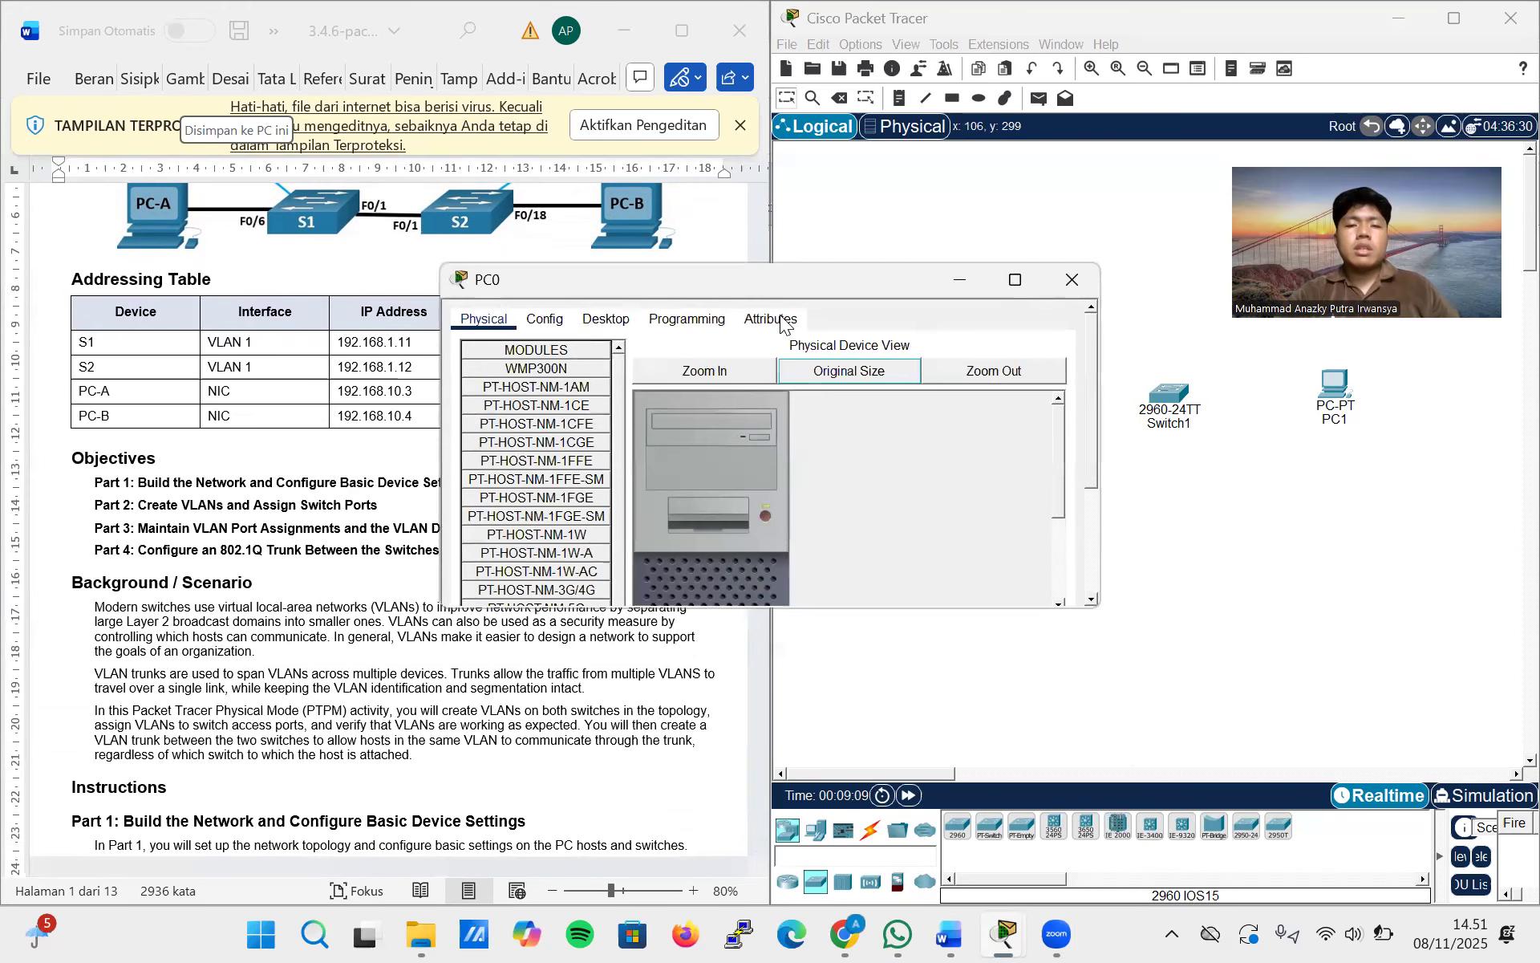
left_click(536, 318)
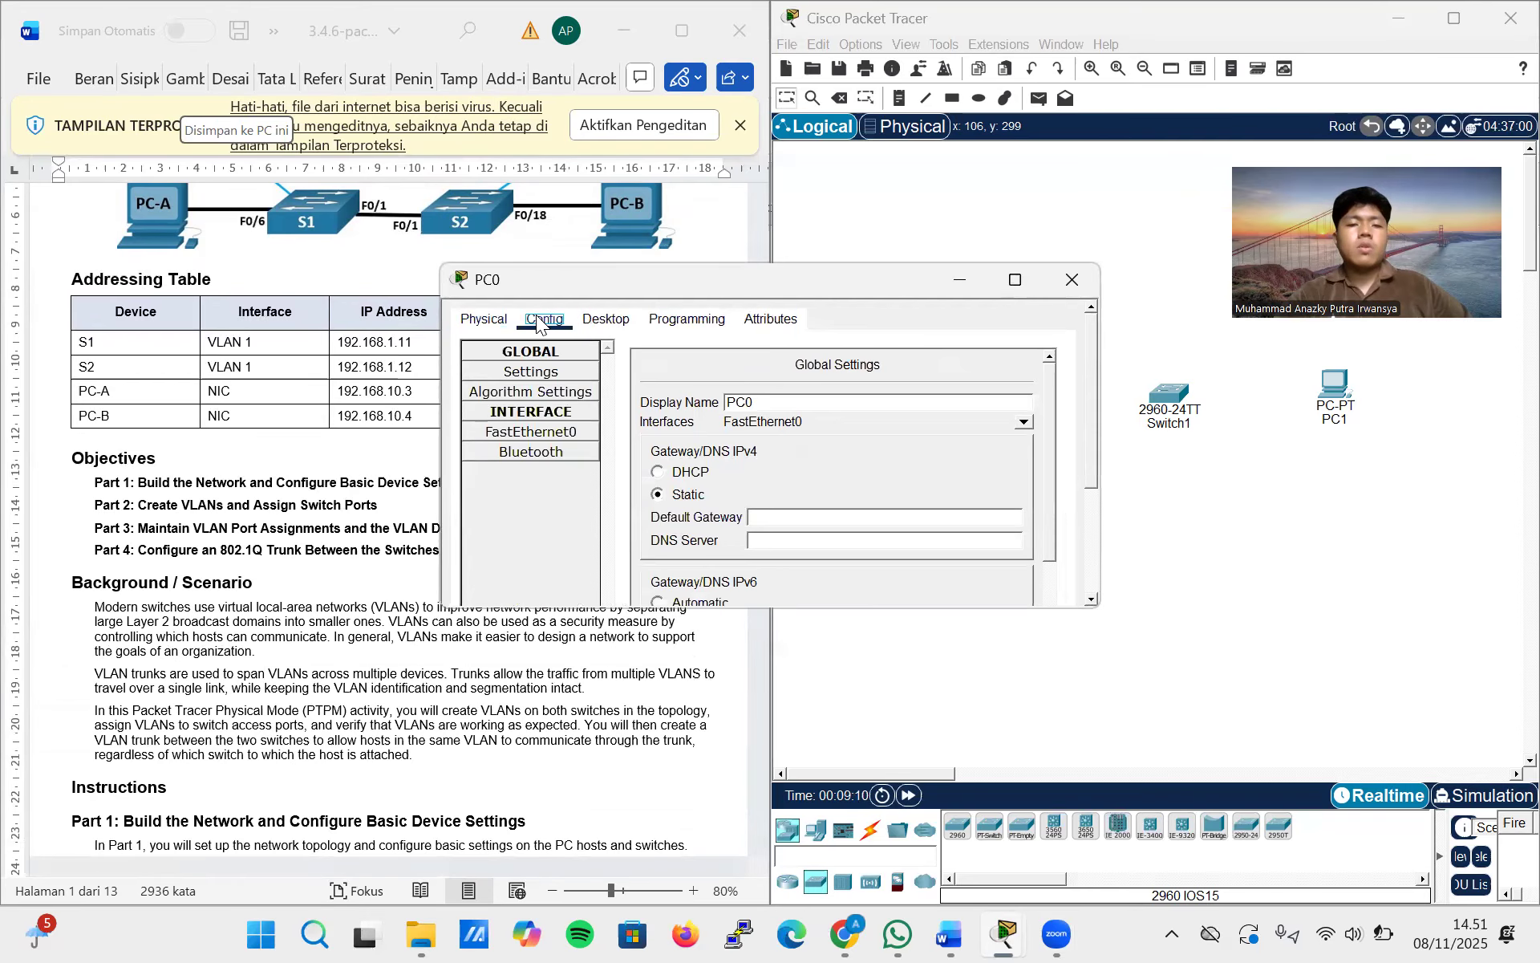
left_click(606, 319)
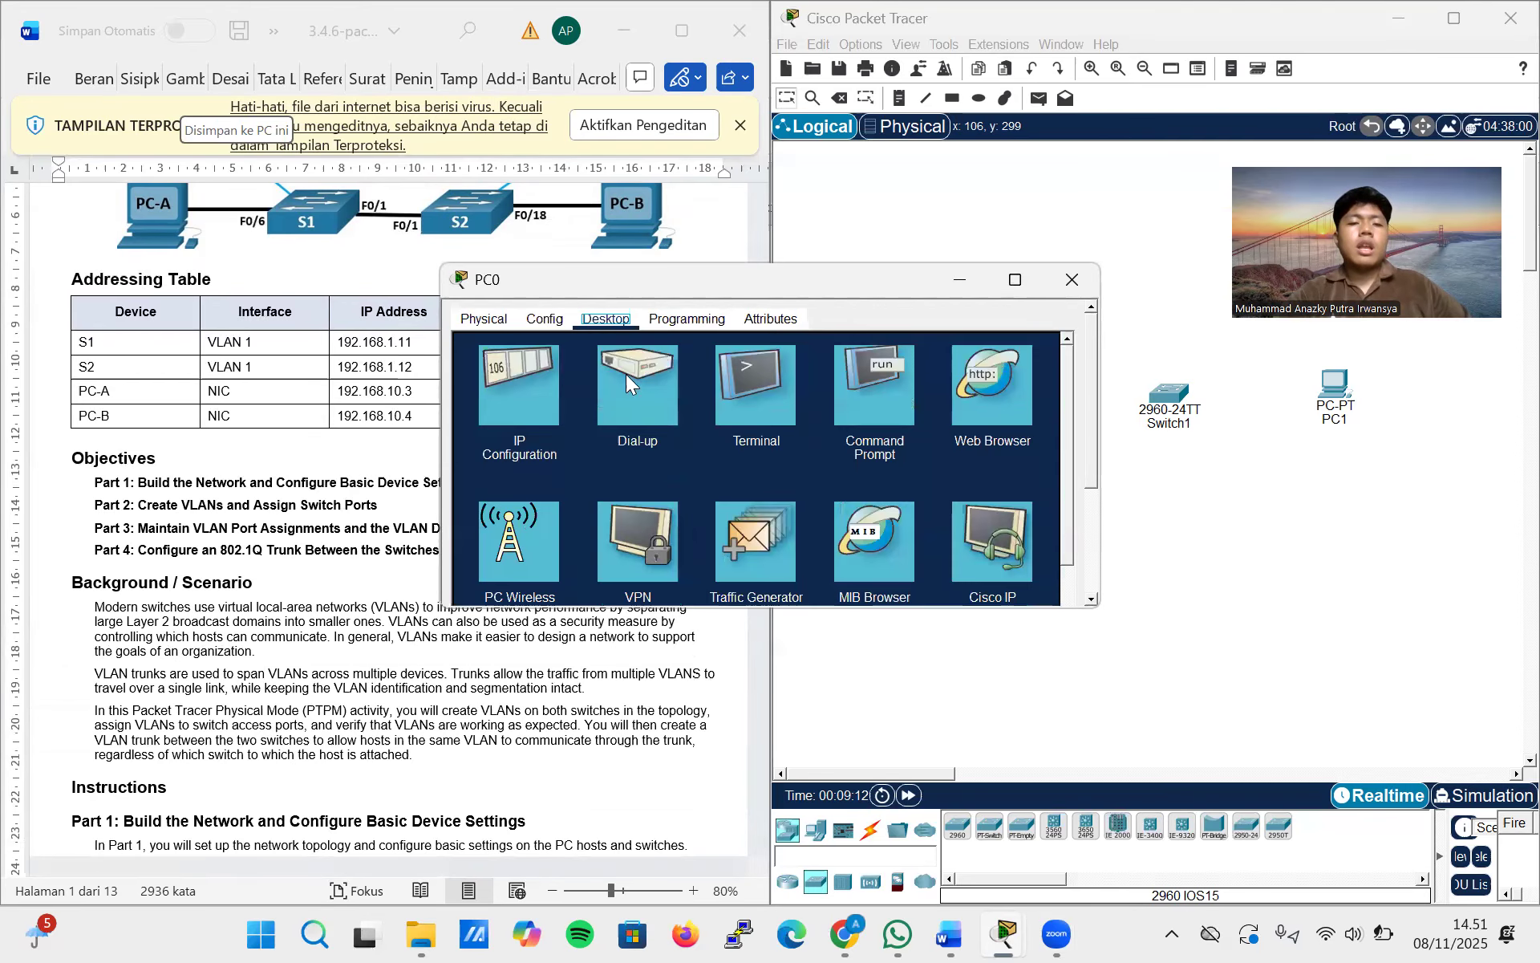
left_click(518, 380)
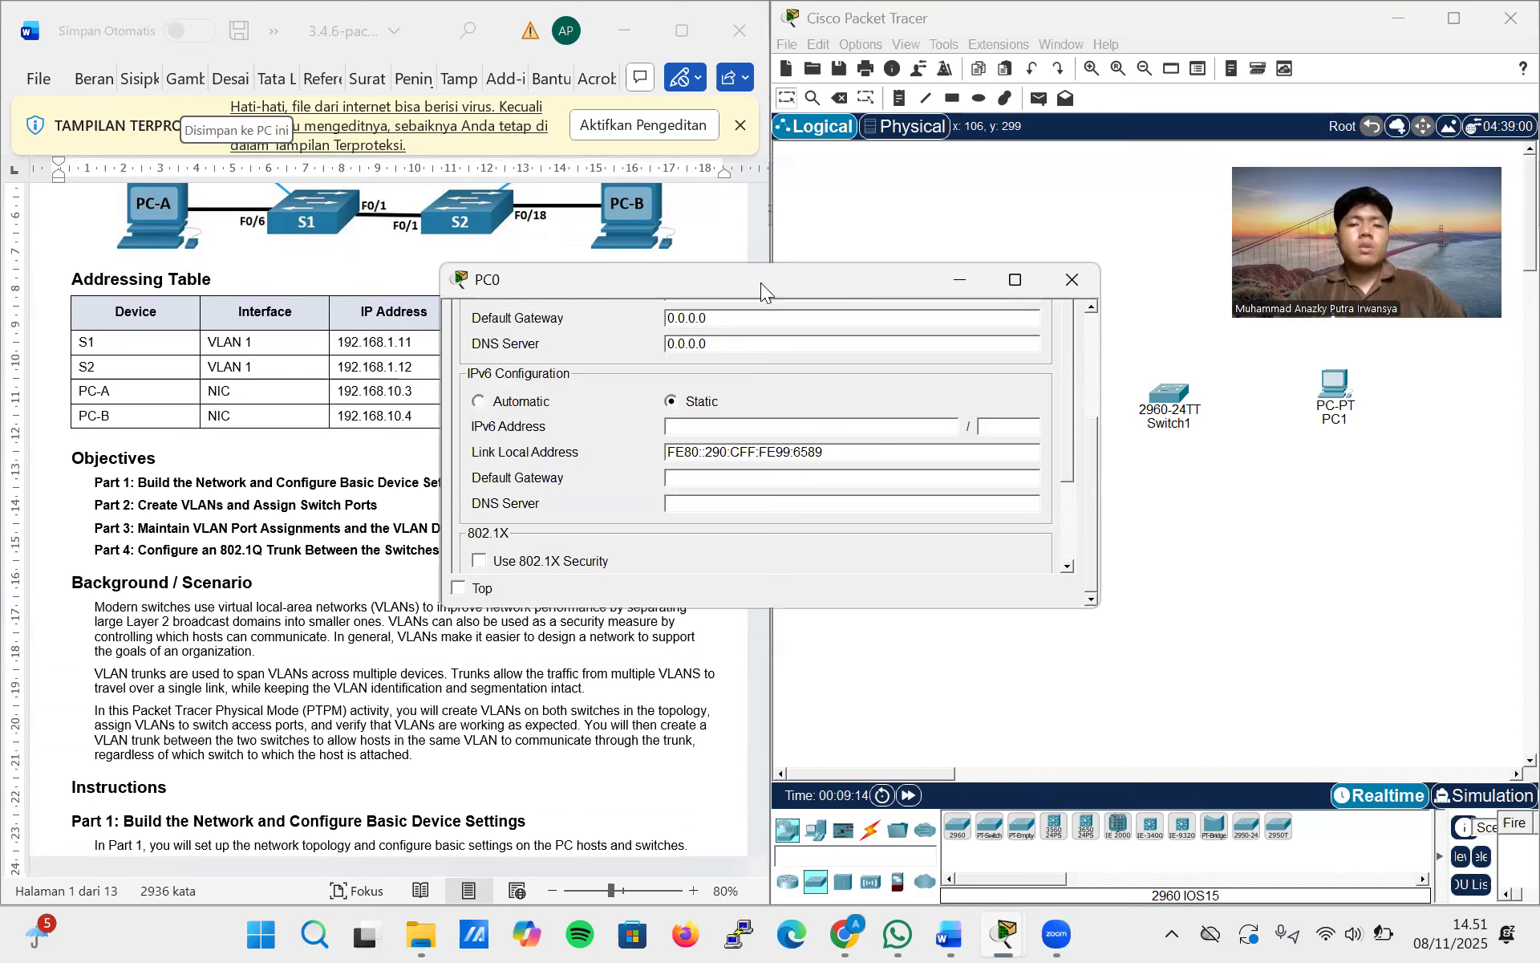
left_click_drag(761, 283, 986, 333)
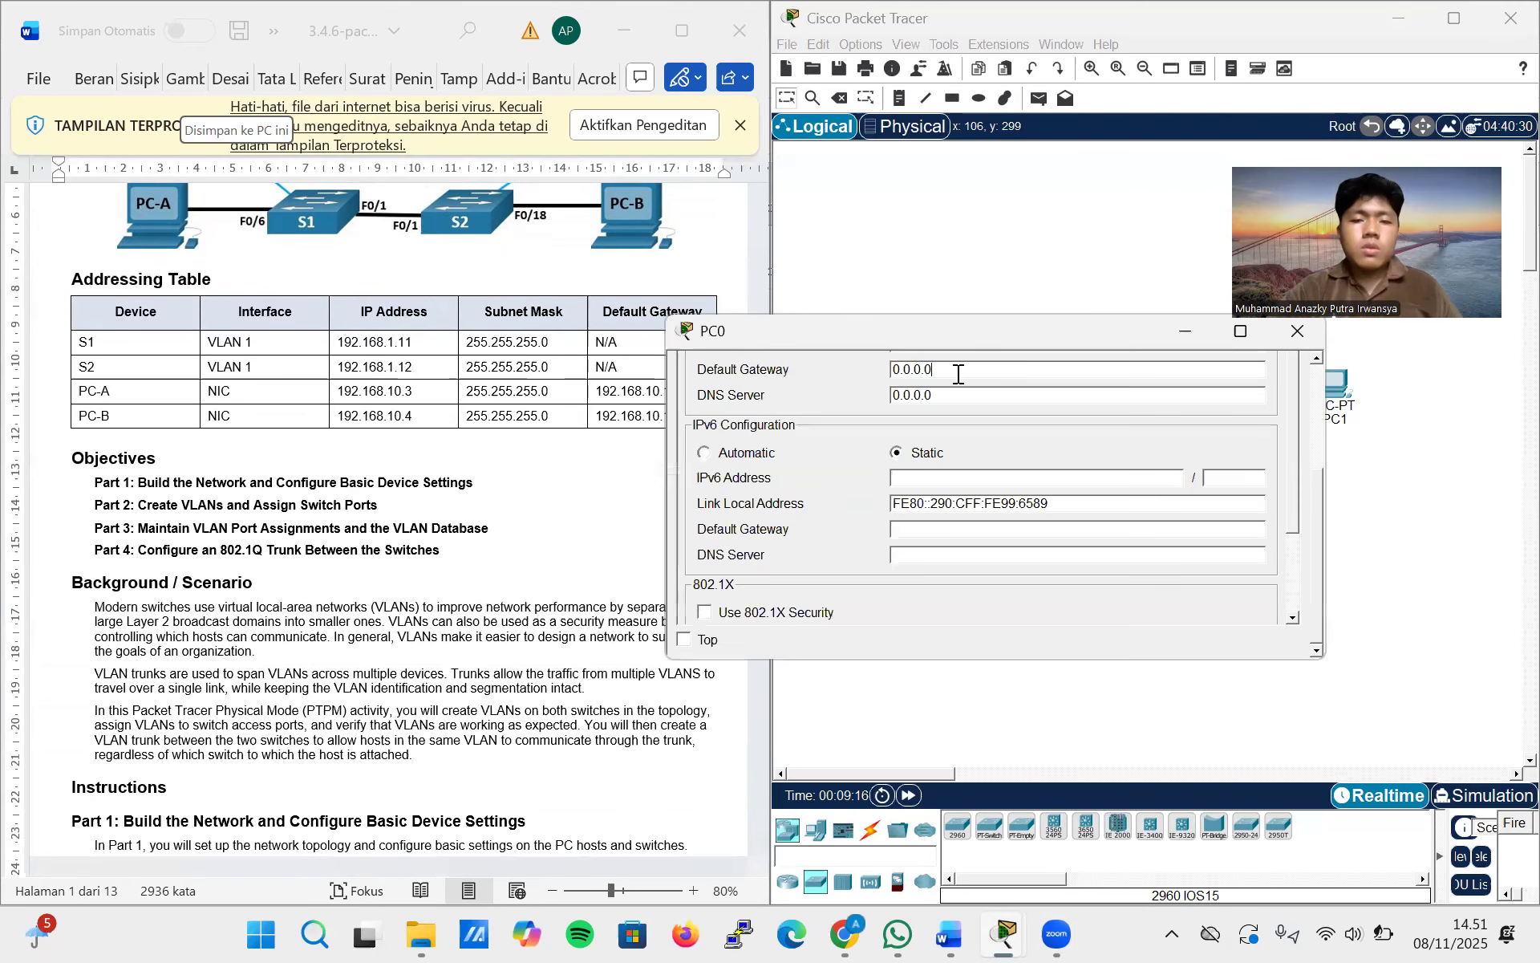
triple_click(958, 374)
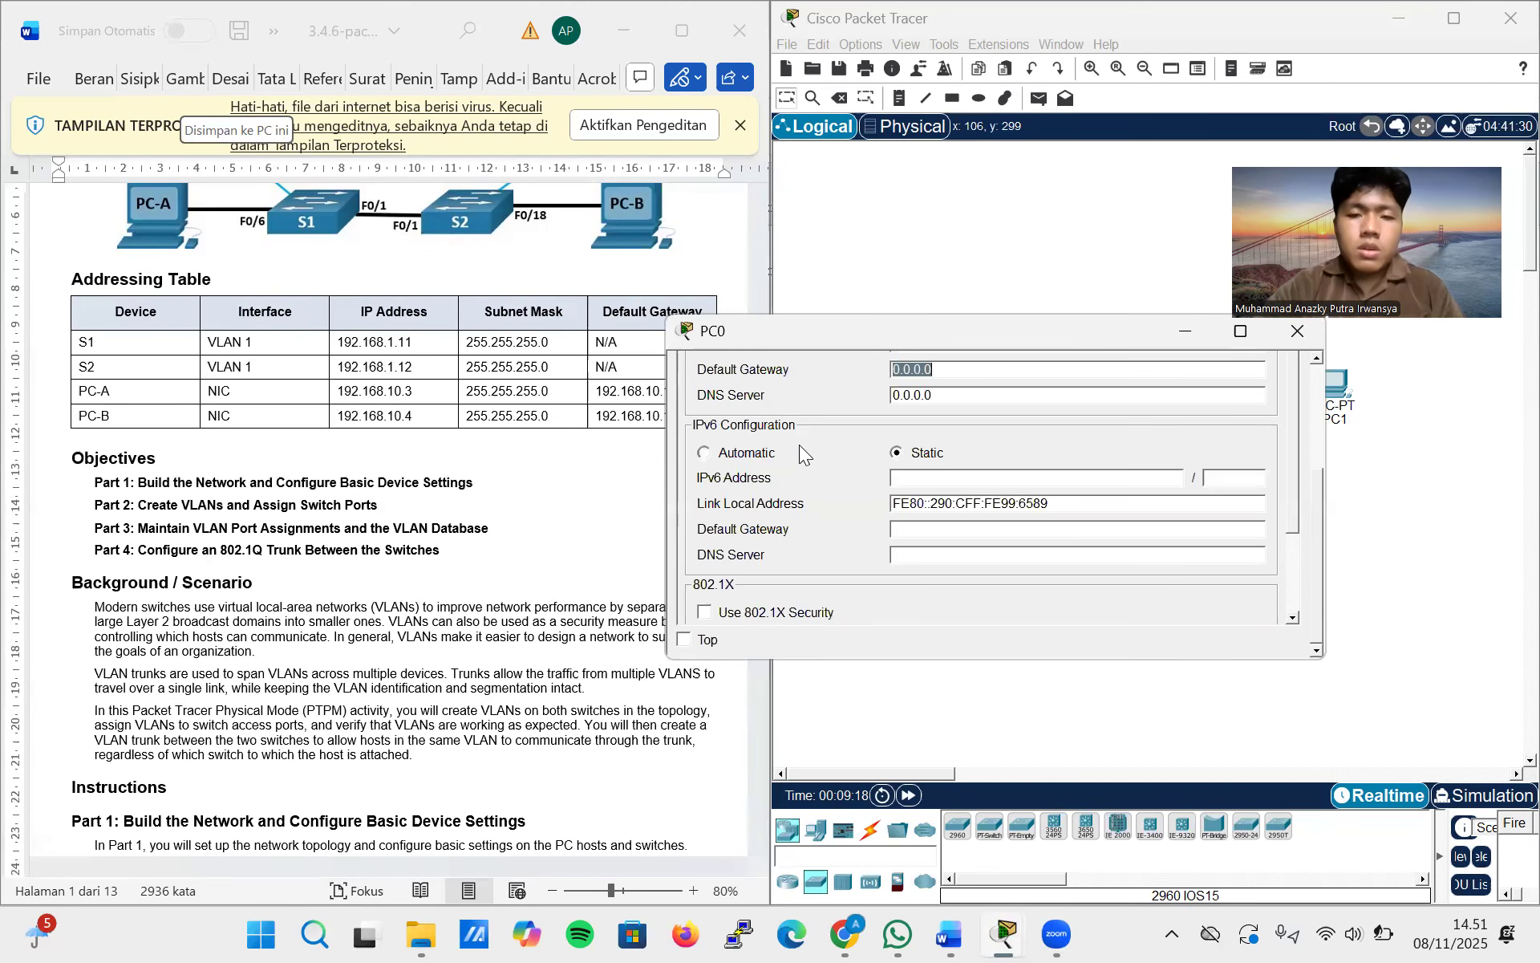
scroll(799, 444, "up", 3)
left_click(916, 500)
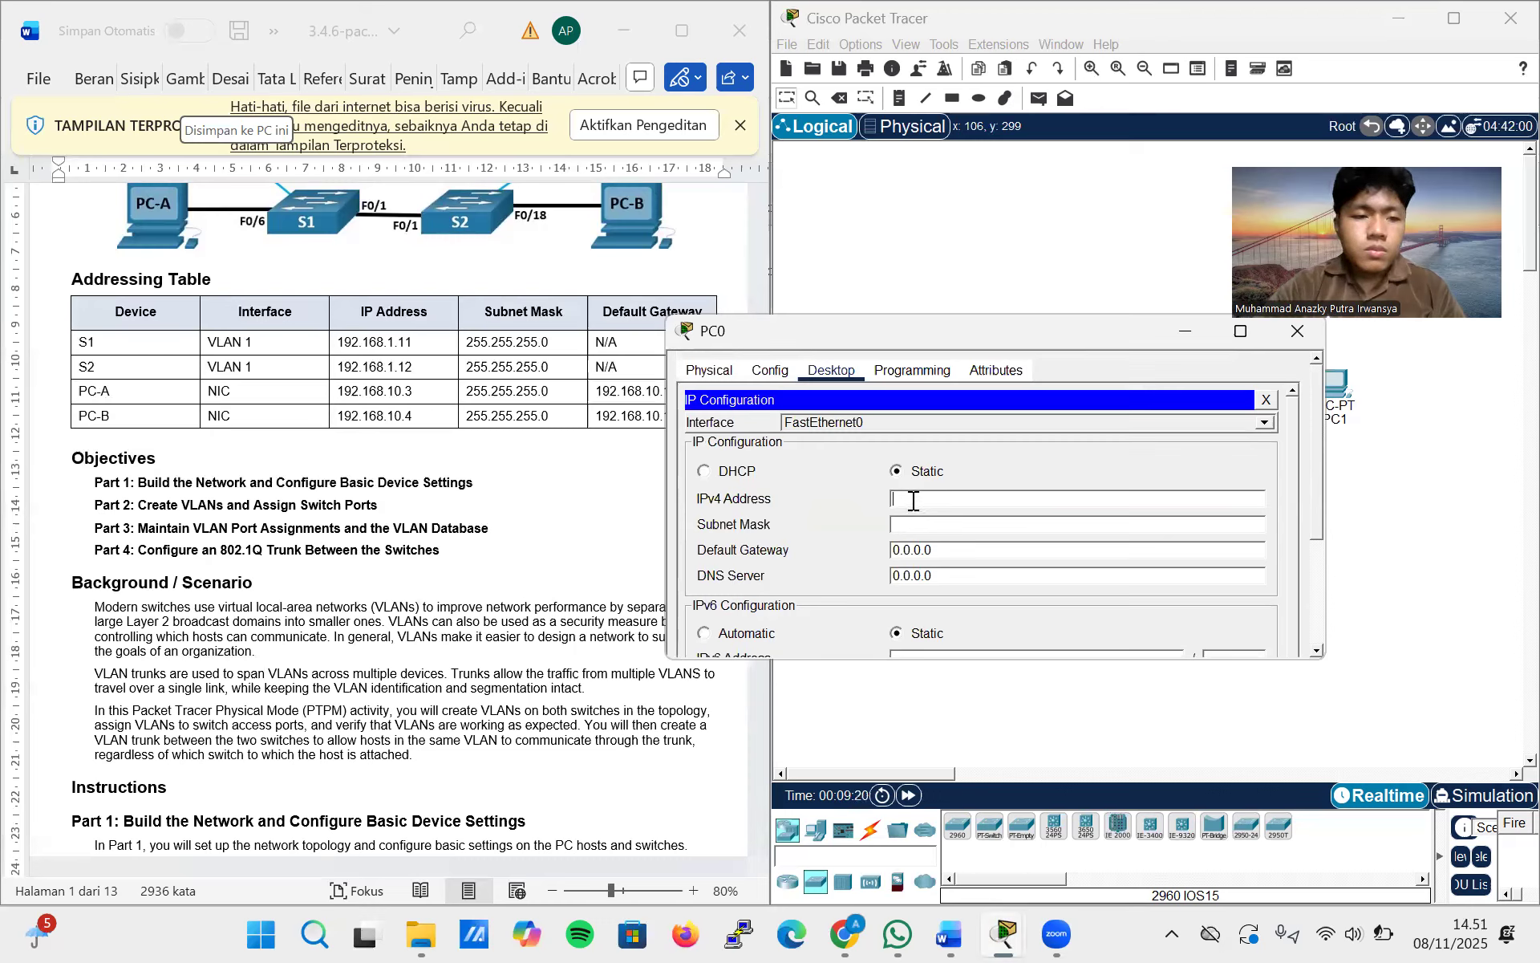
type("192.168")
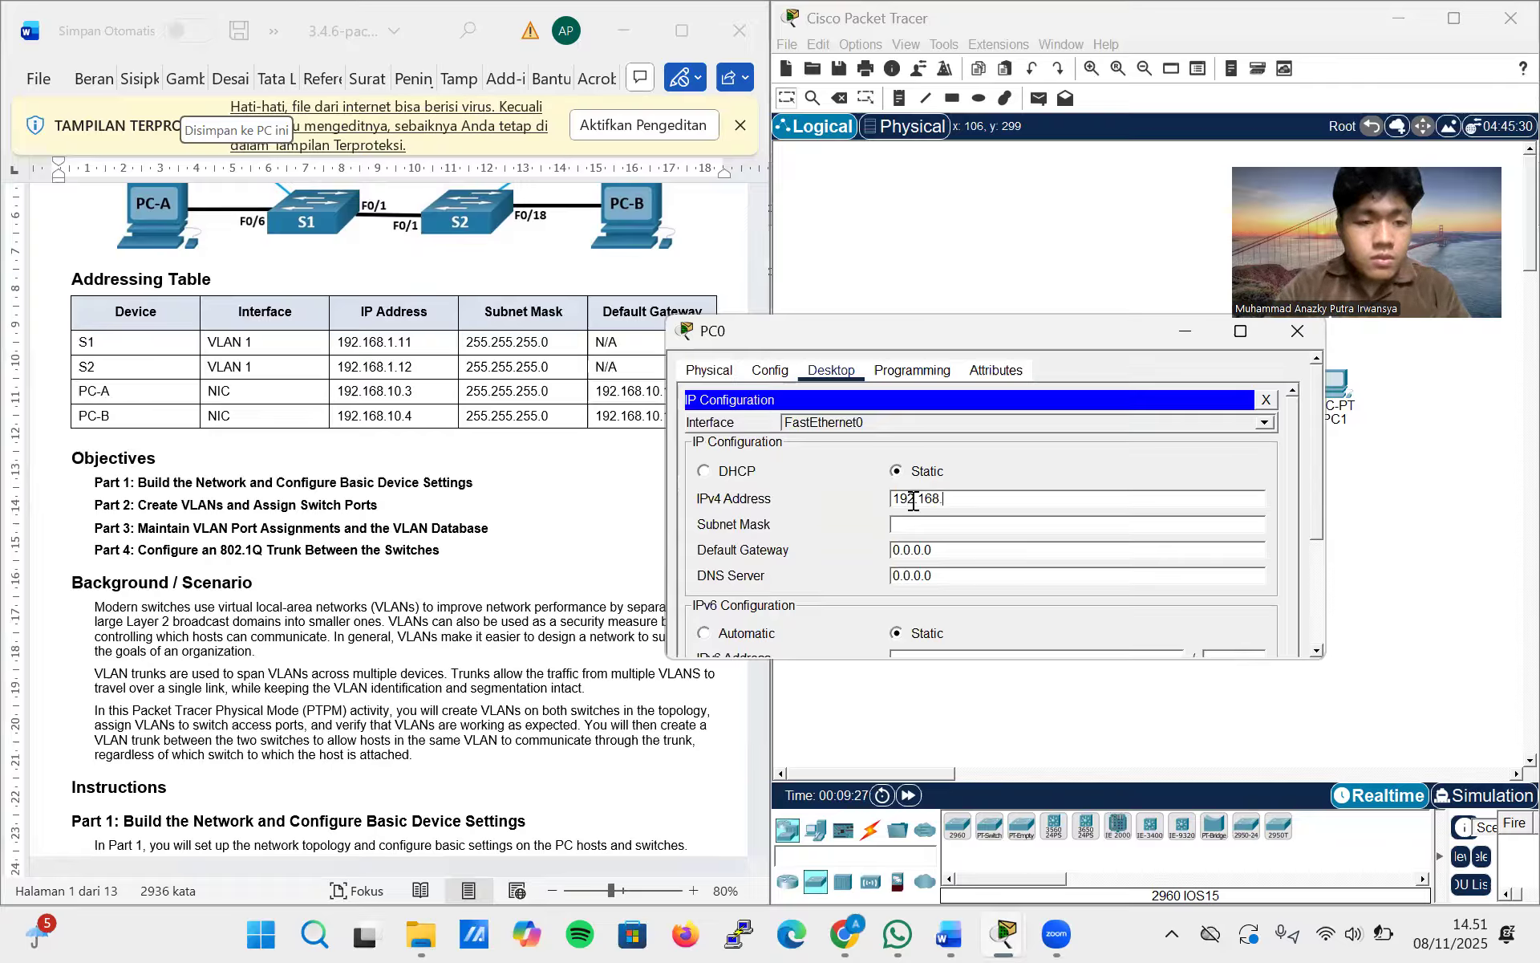
type(".10.3")
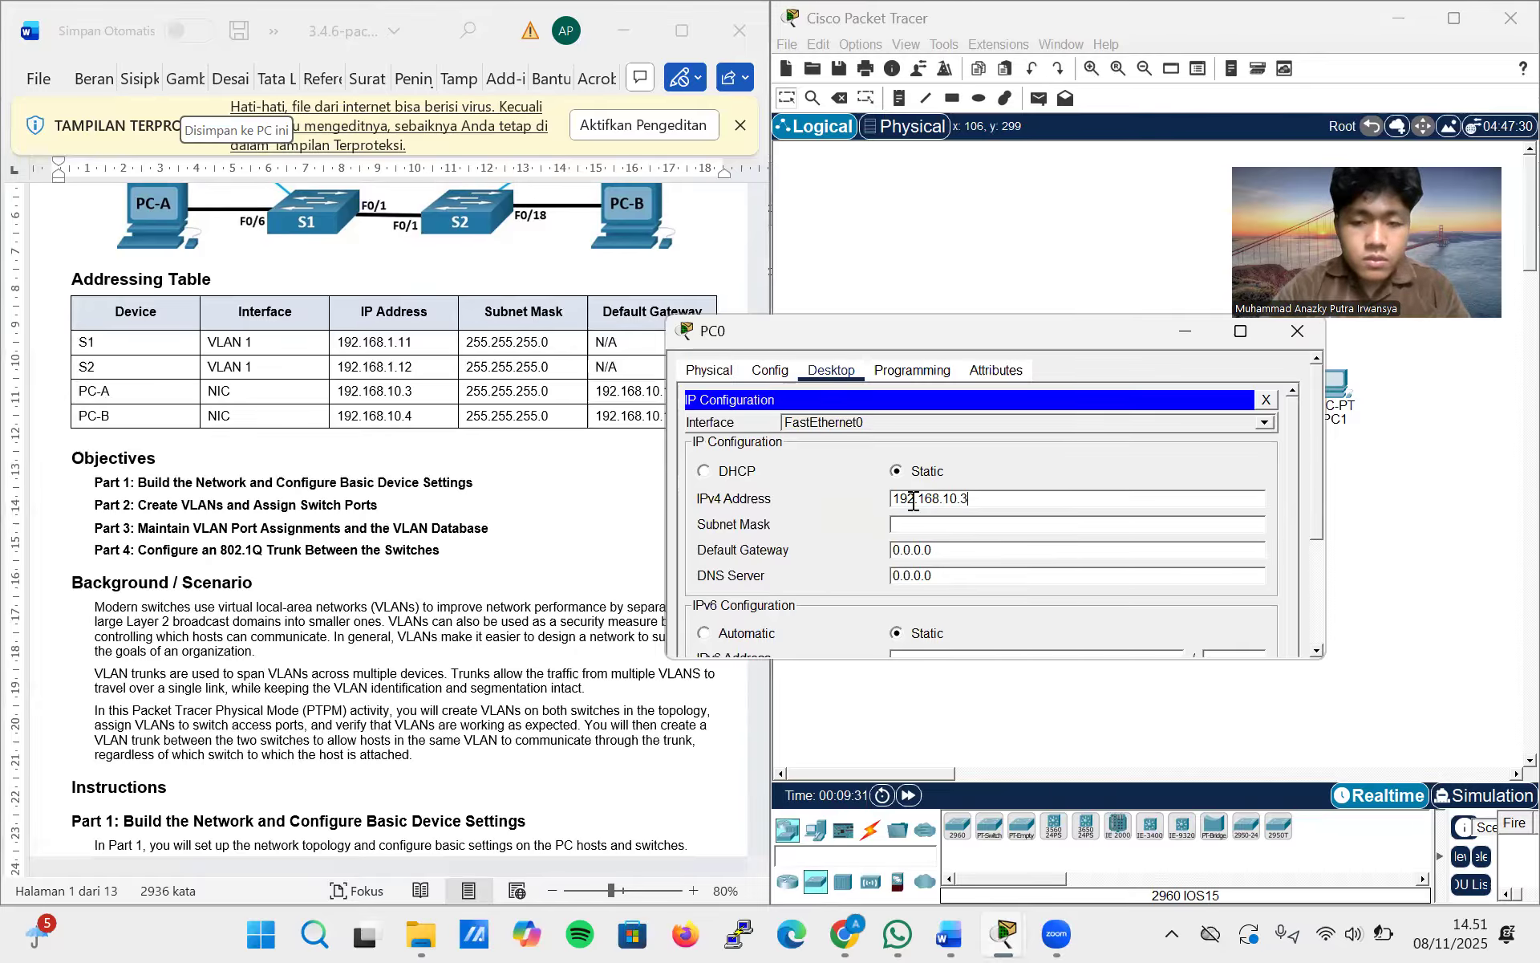
Give PC0 the subnet mask 255.255.255.0 and the default gateway 192.168.10.1, and close its configuration
left_click(890, 161)
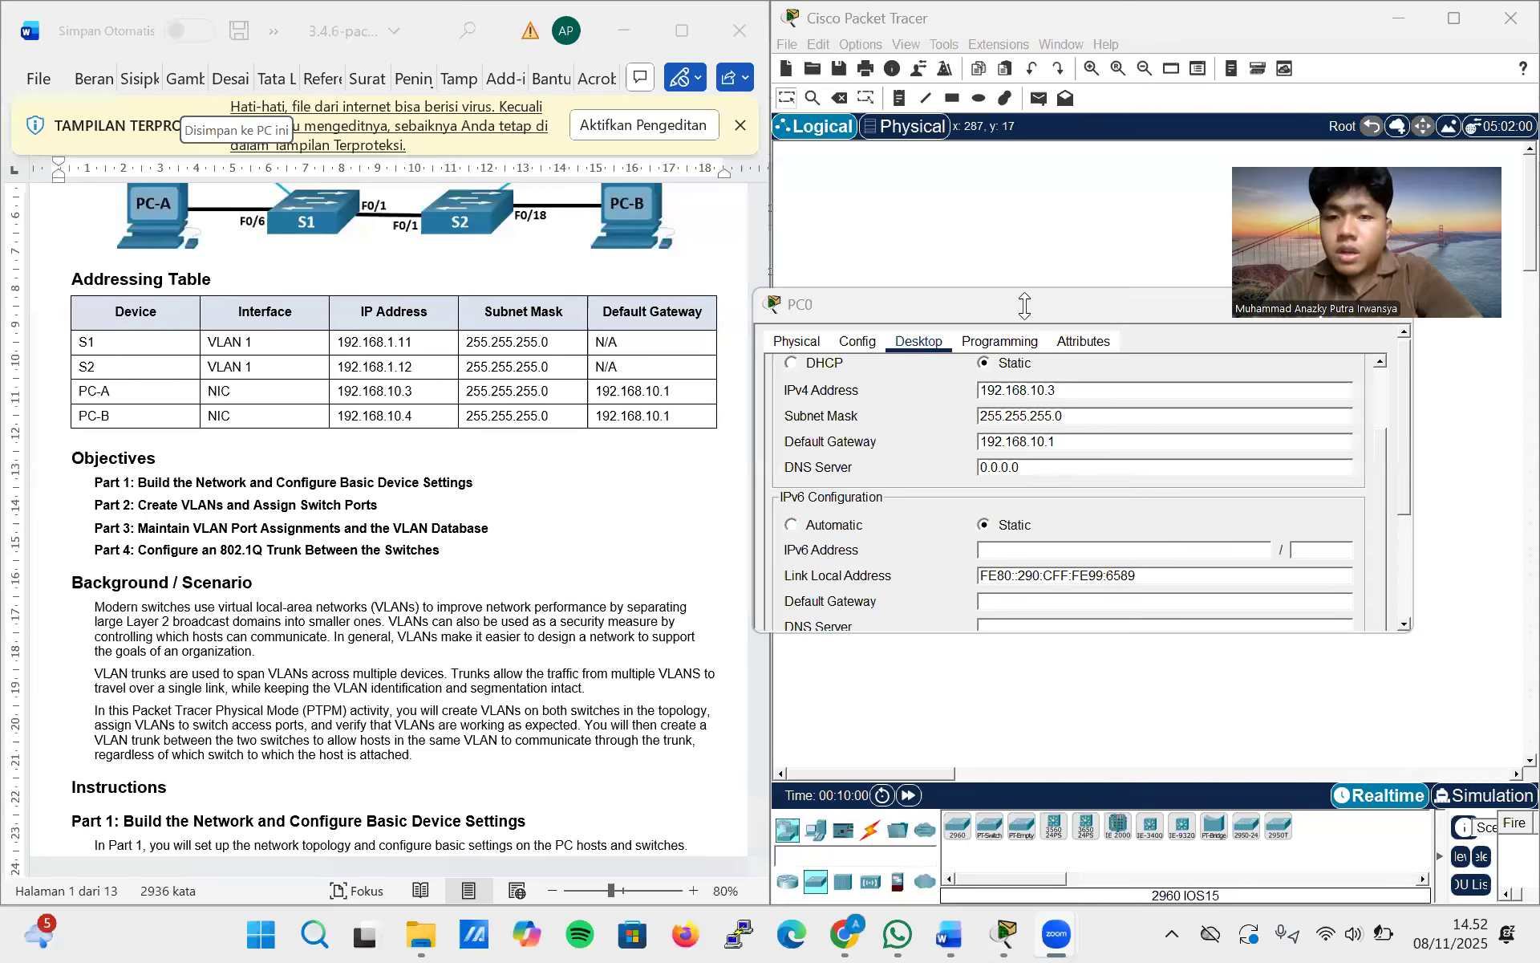
left_click(1024, 305)
left_click_drag(978, 305, 885, 300)
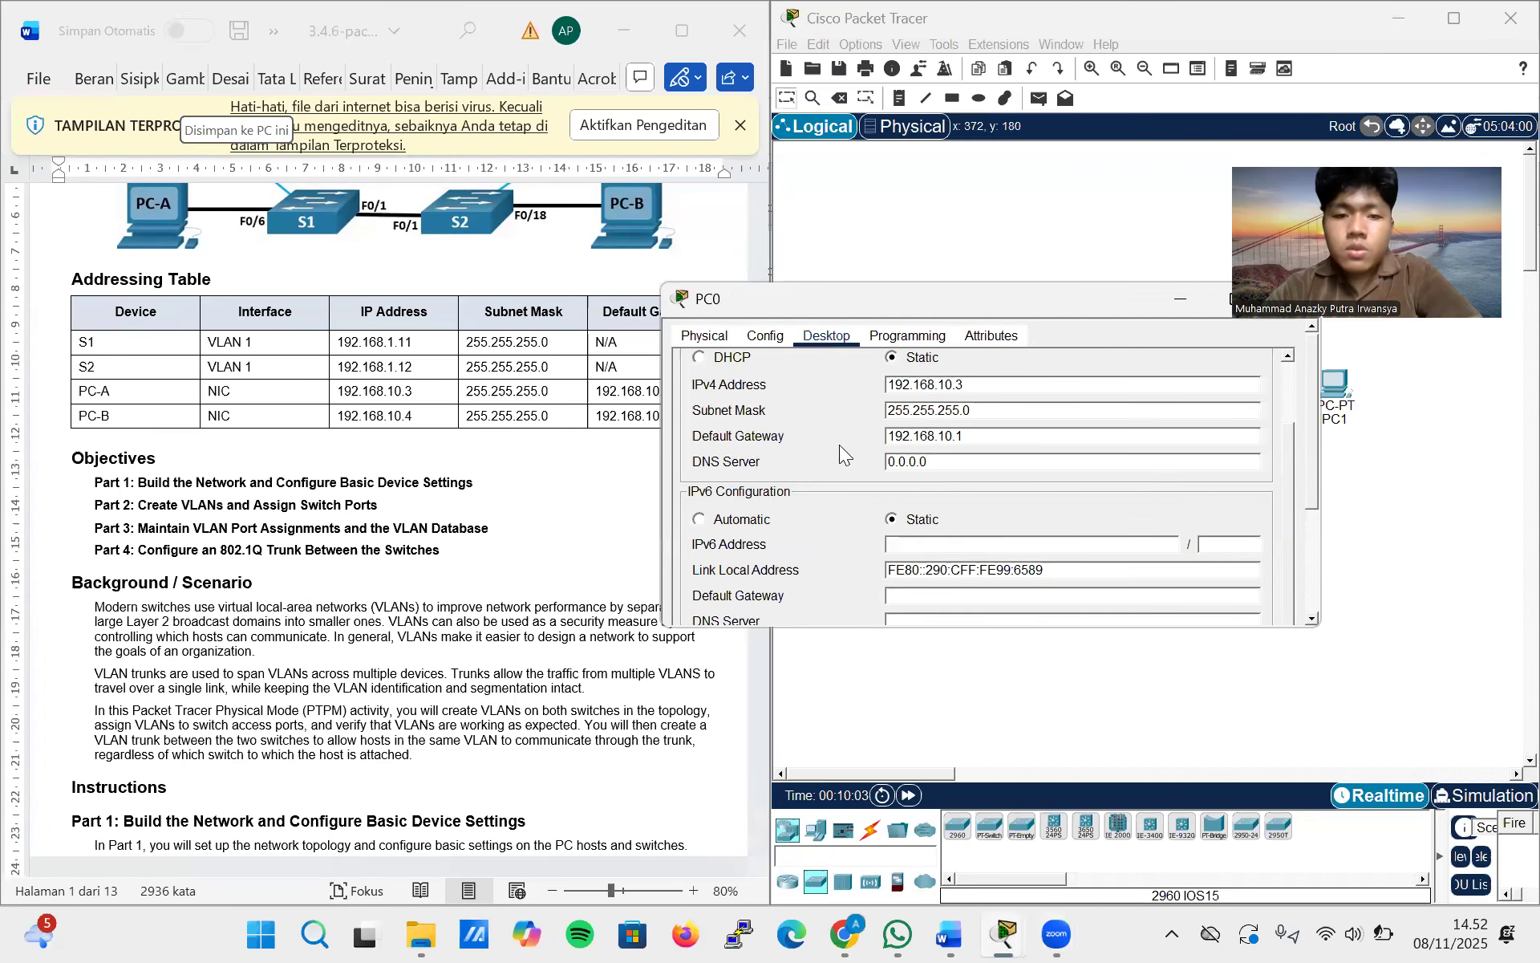
left_click_drag(1063, 305, 941, 321)
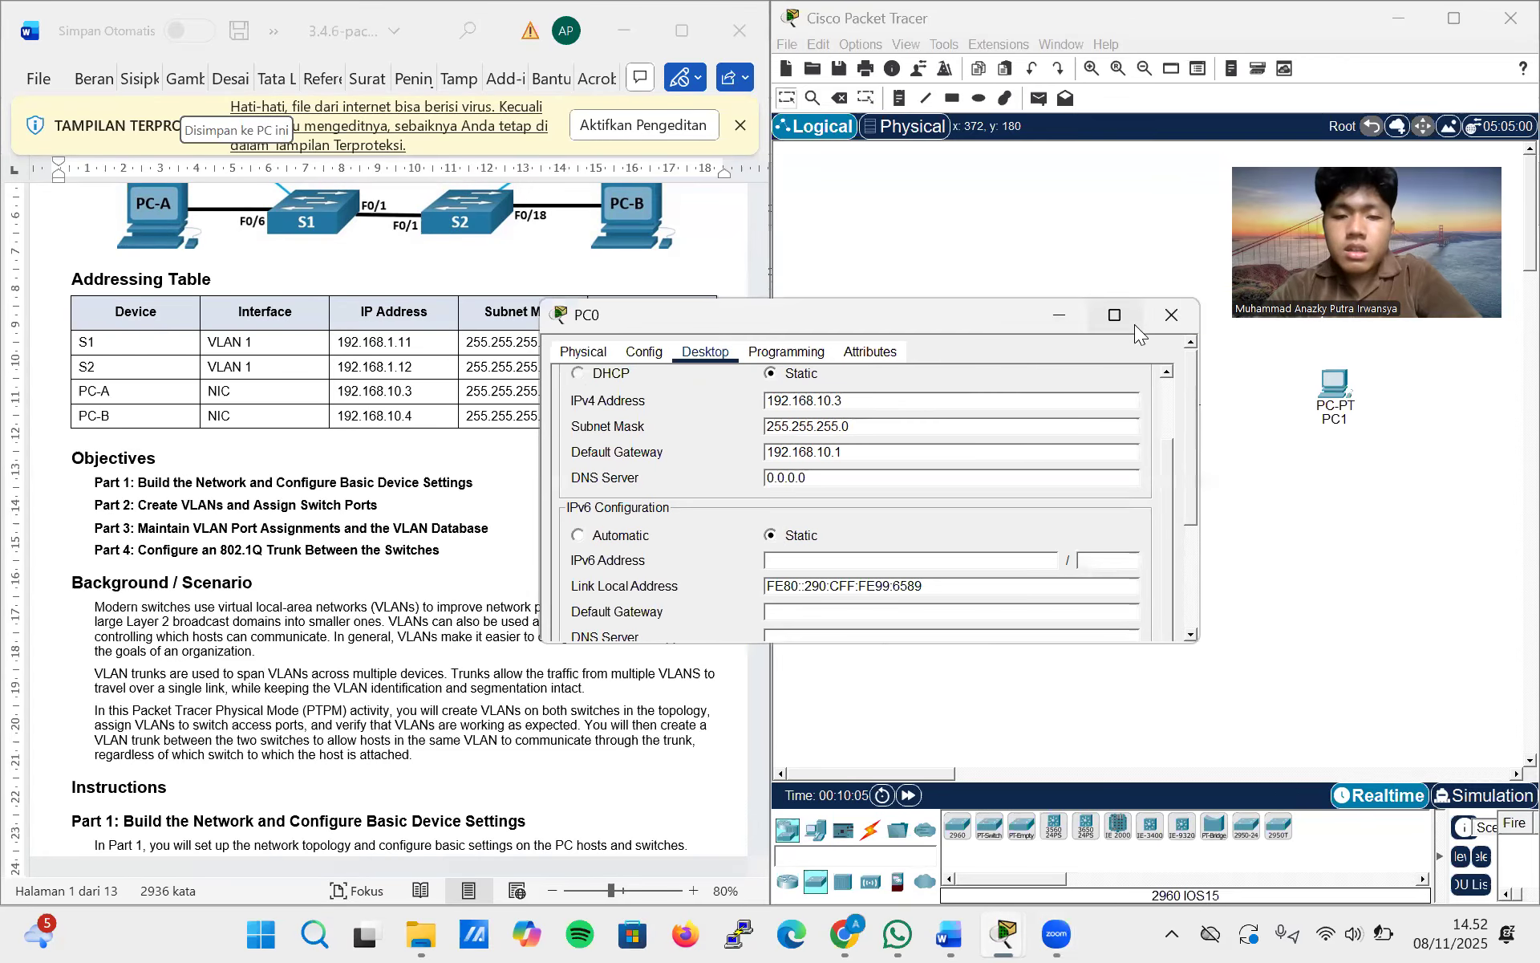
left_click(1169, 318)
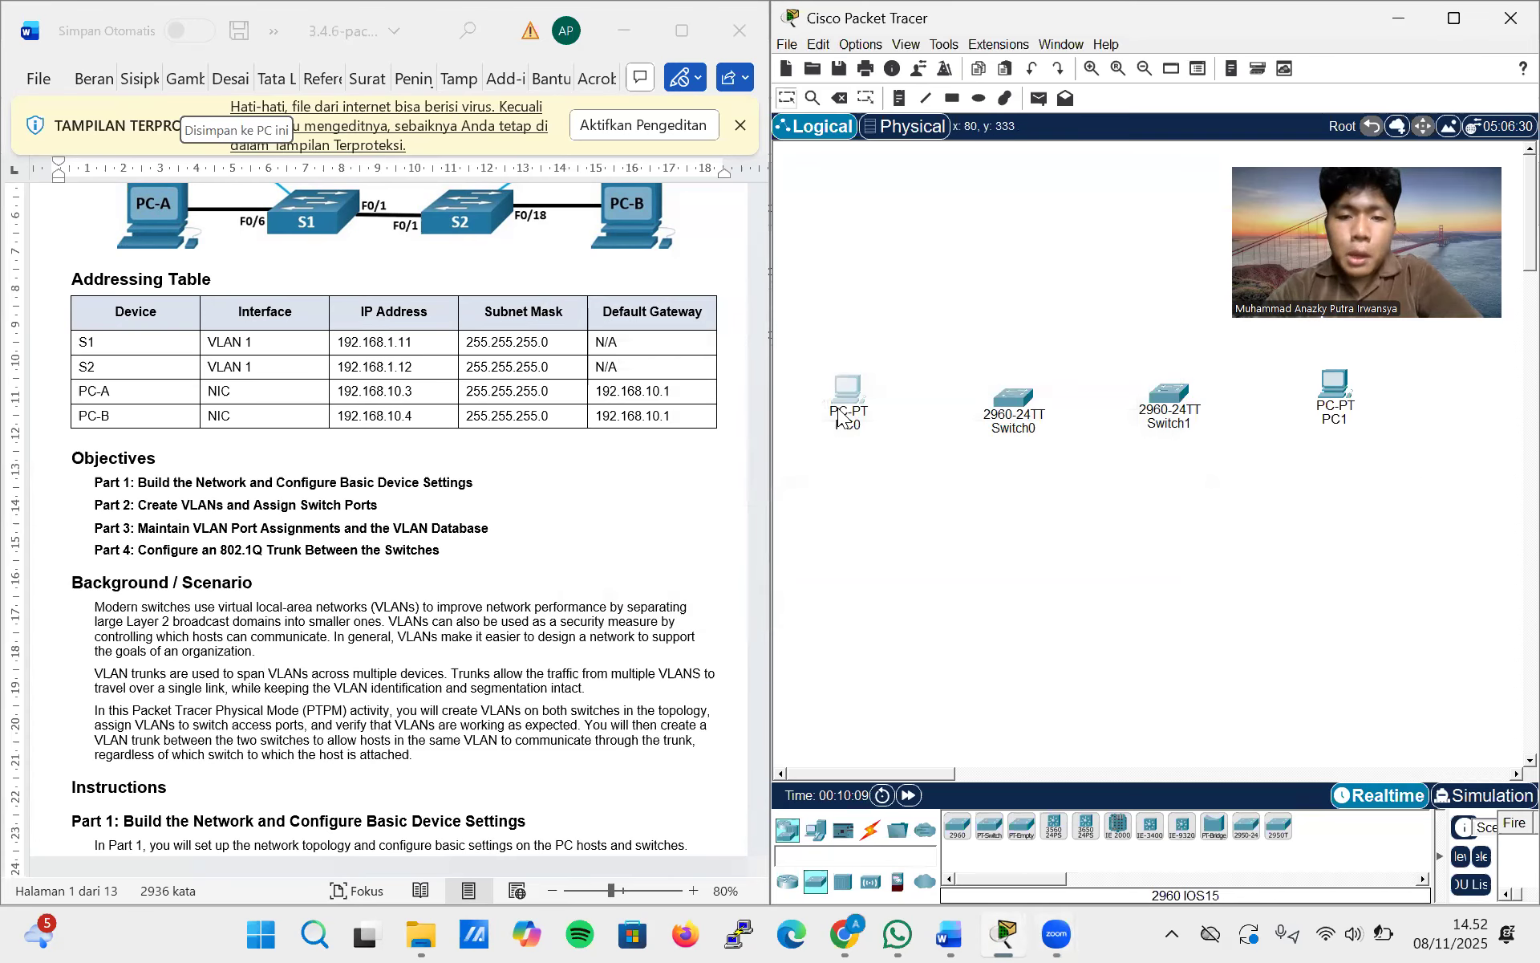
Rename PC0 as PC-A by editing its label in the workspace
left_click(839, 417)
left_click(870, 469)
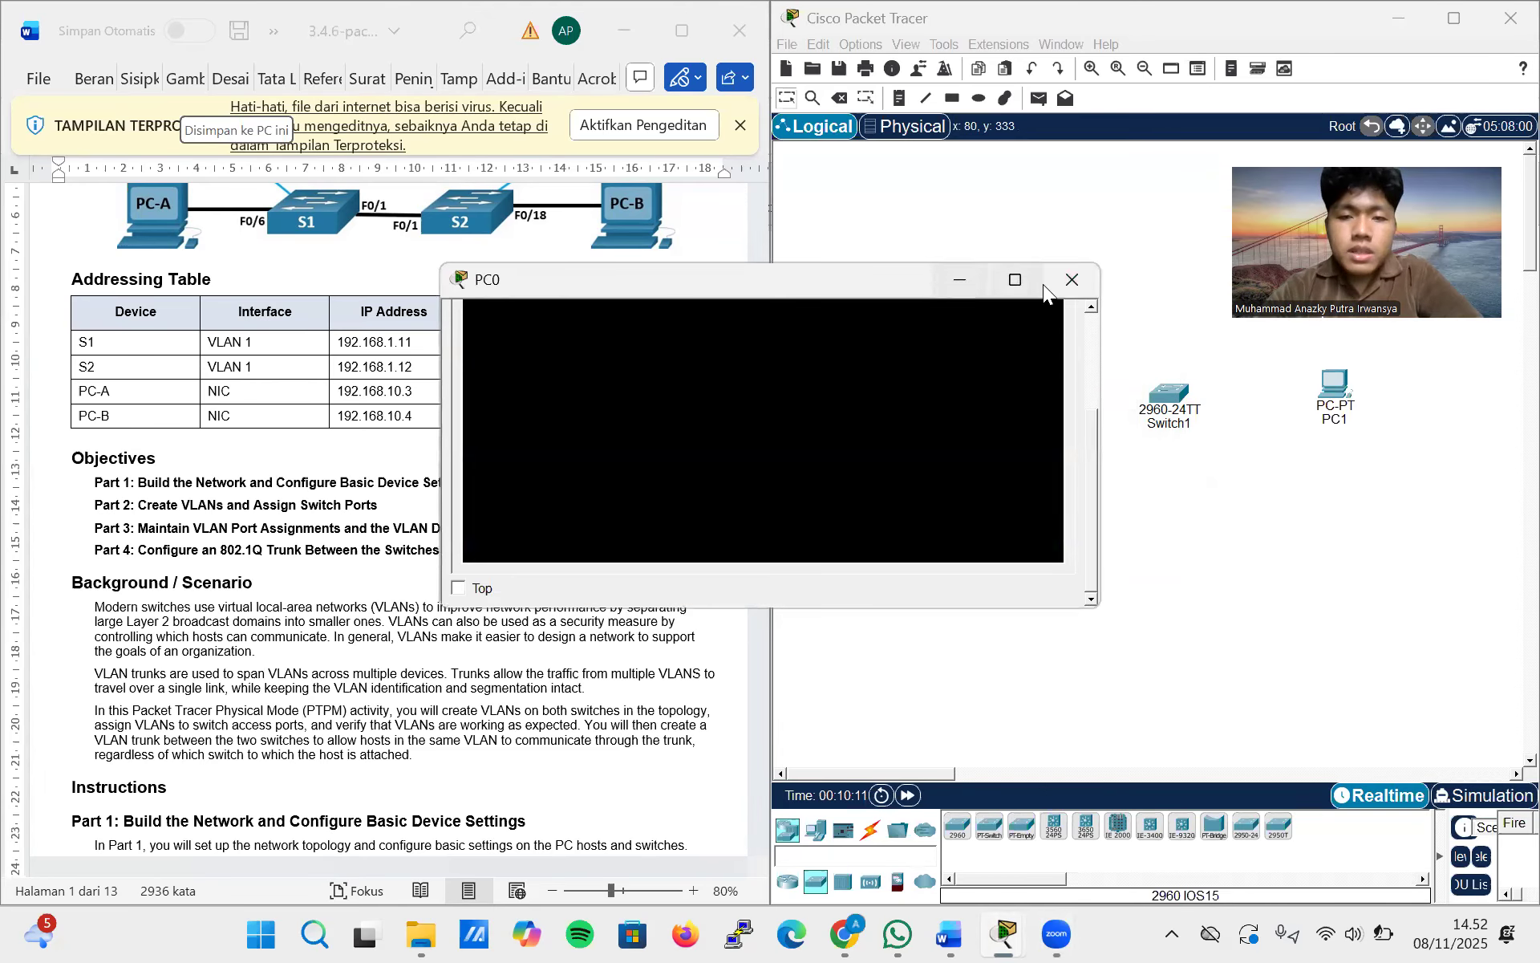
left_click(1071, 279)
left_click(834, 425)
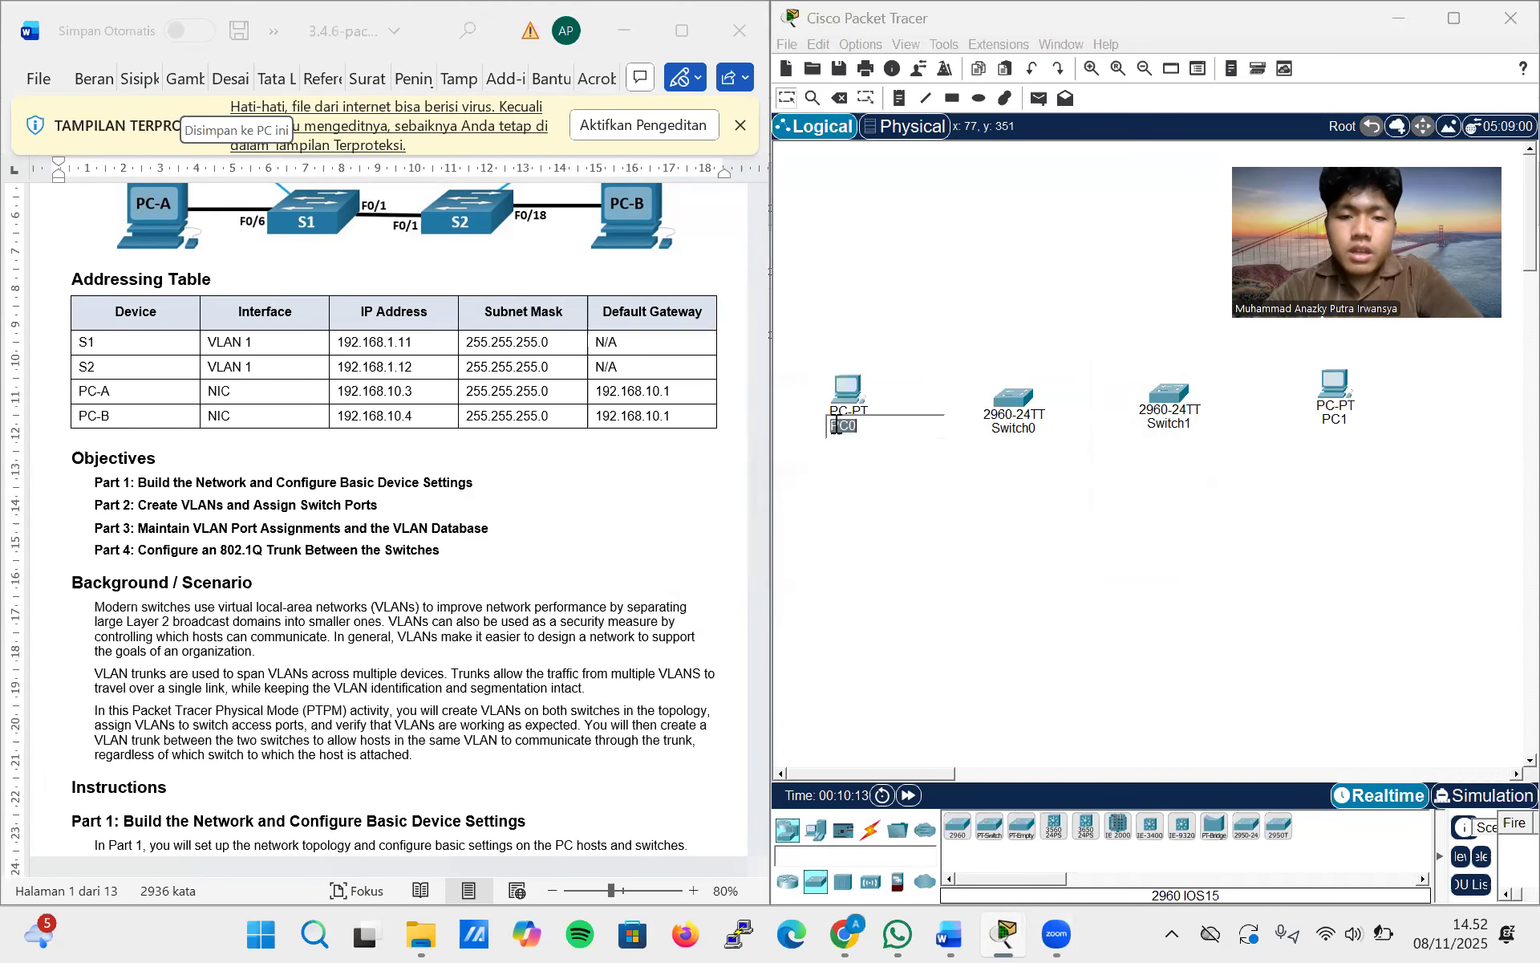
type("PC-A")
key("Return")
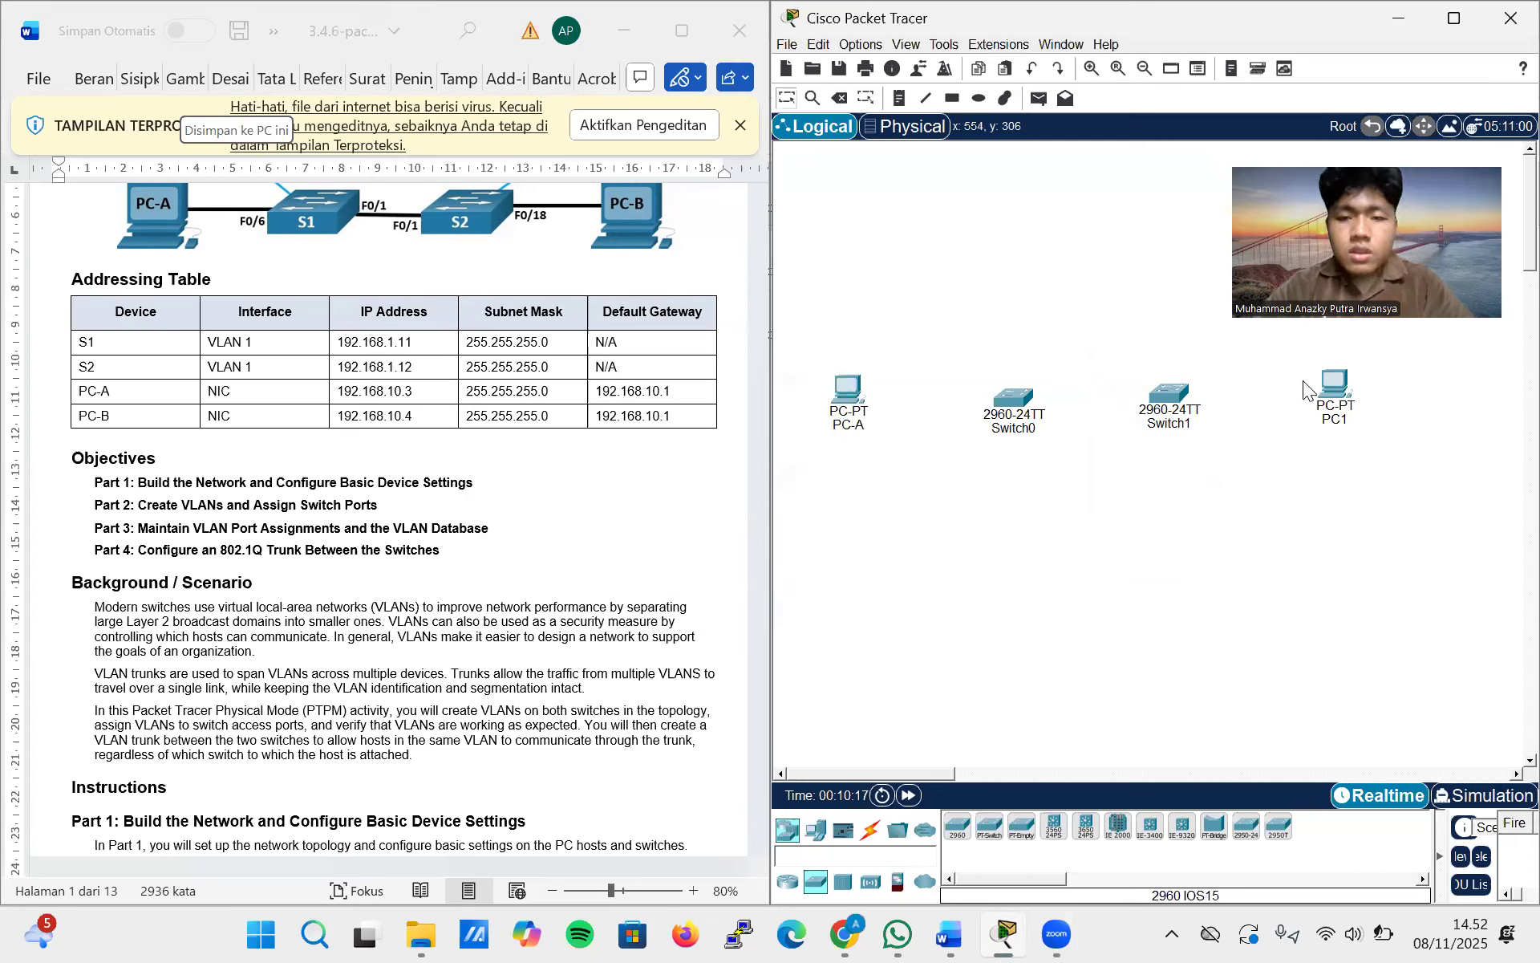
Configure PC1 with static IPv4 address 192.168.10.4, subnet mask 255.255.255.0 and default gateway 192.168.10.1
left_click(1336, 393)
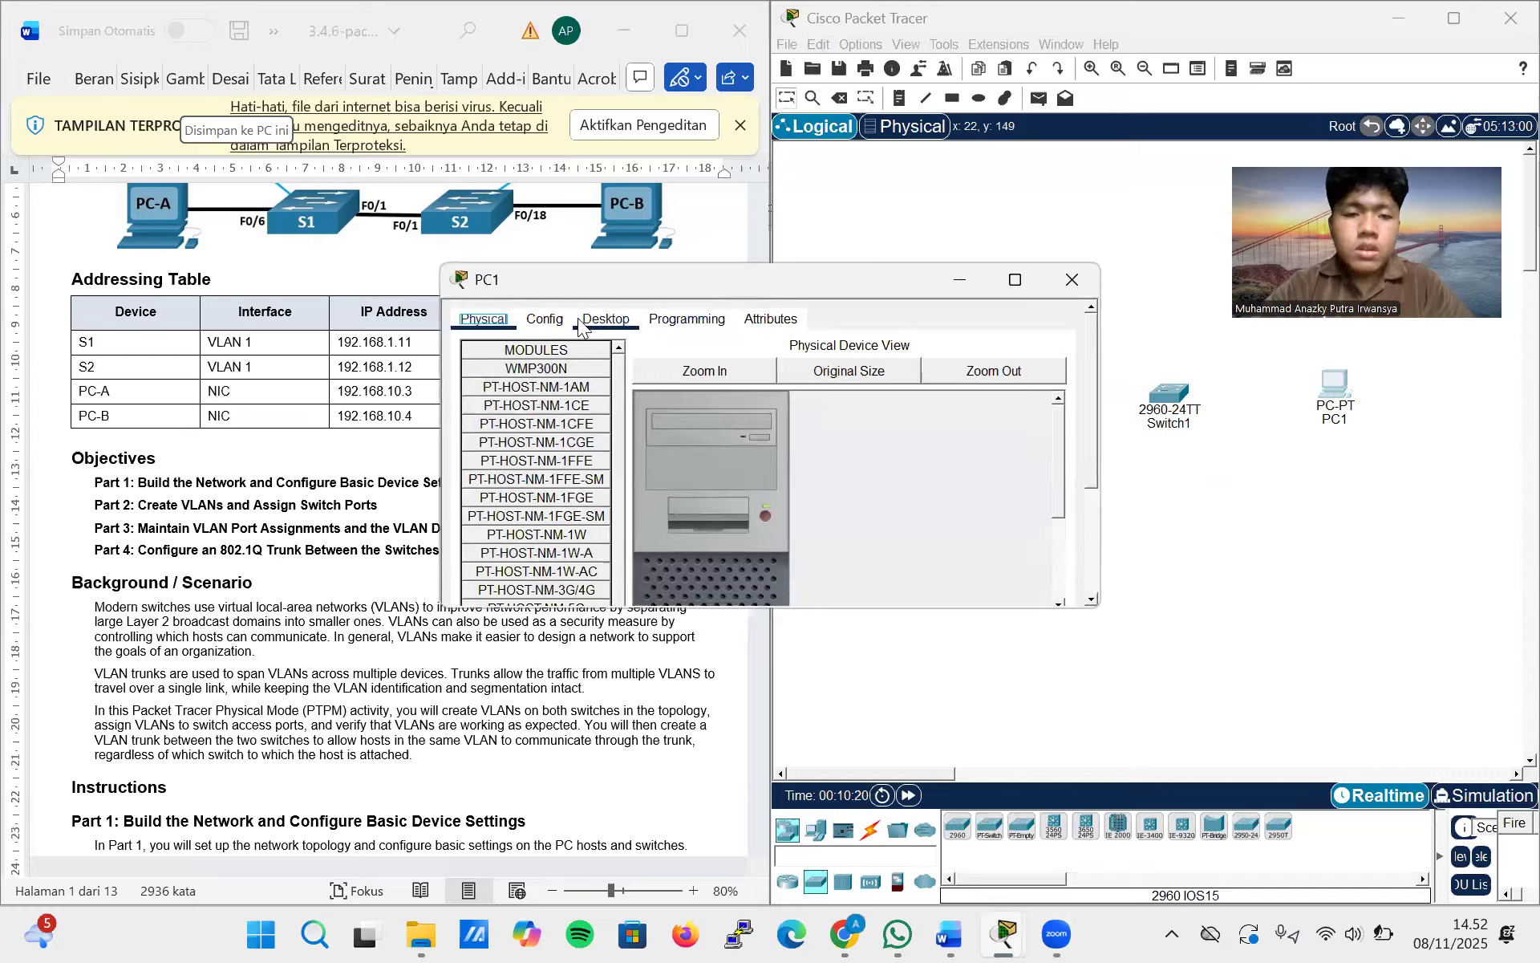
left_click(533, 317)
left_click(688, 319)
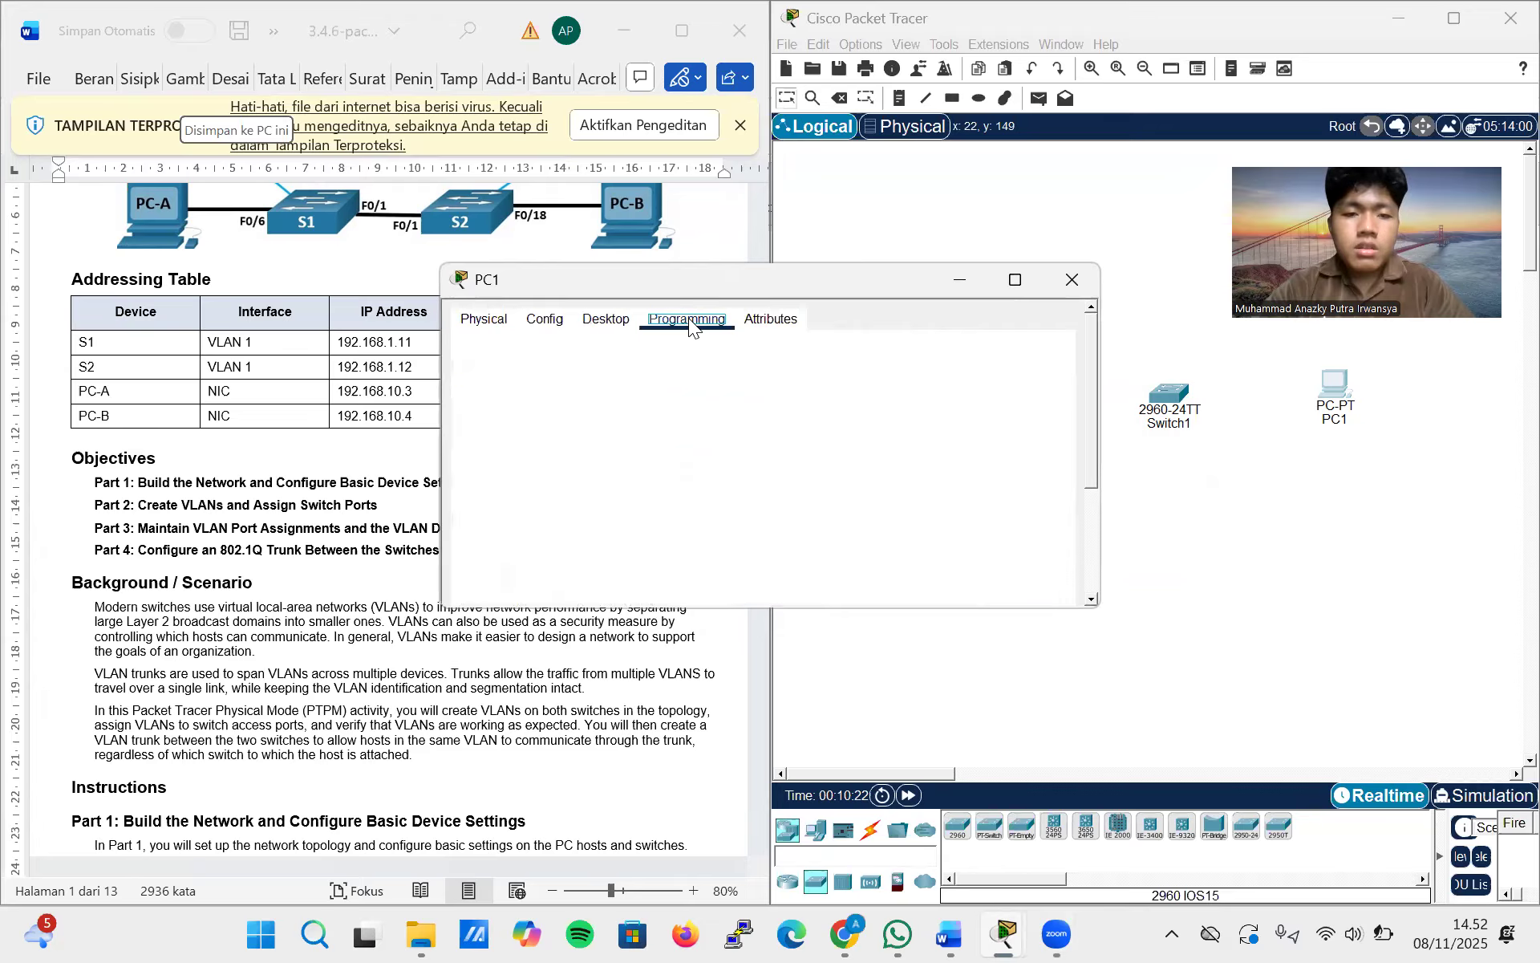
left_click(606, 319)
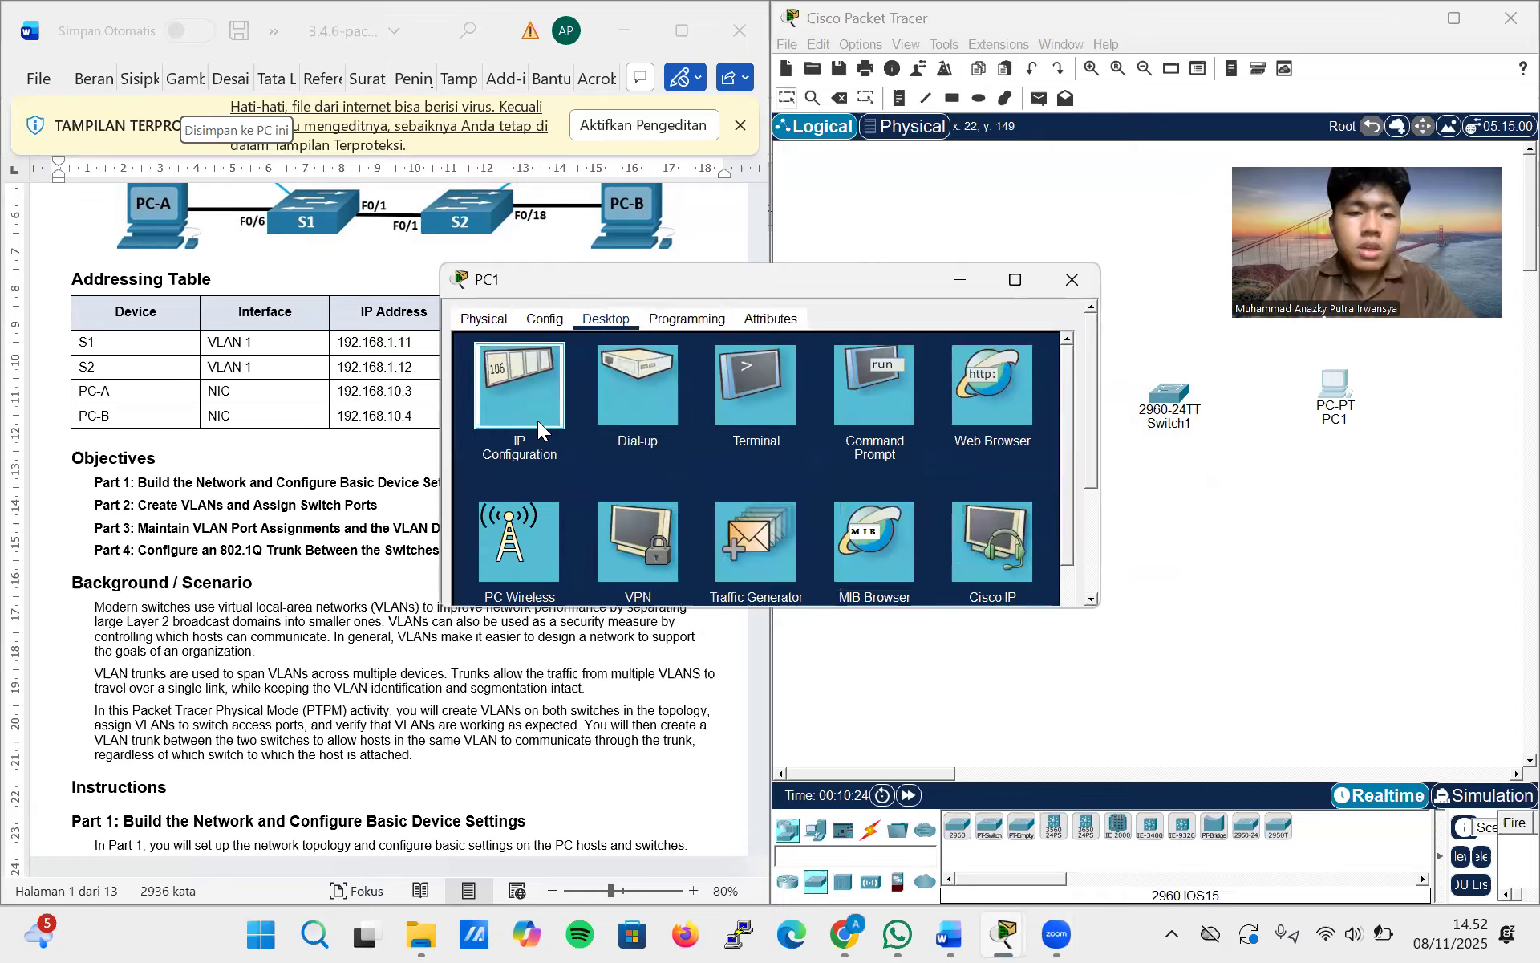
left_click(537, 421)
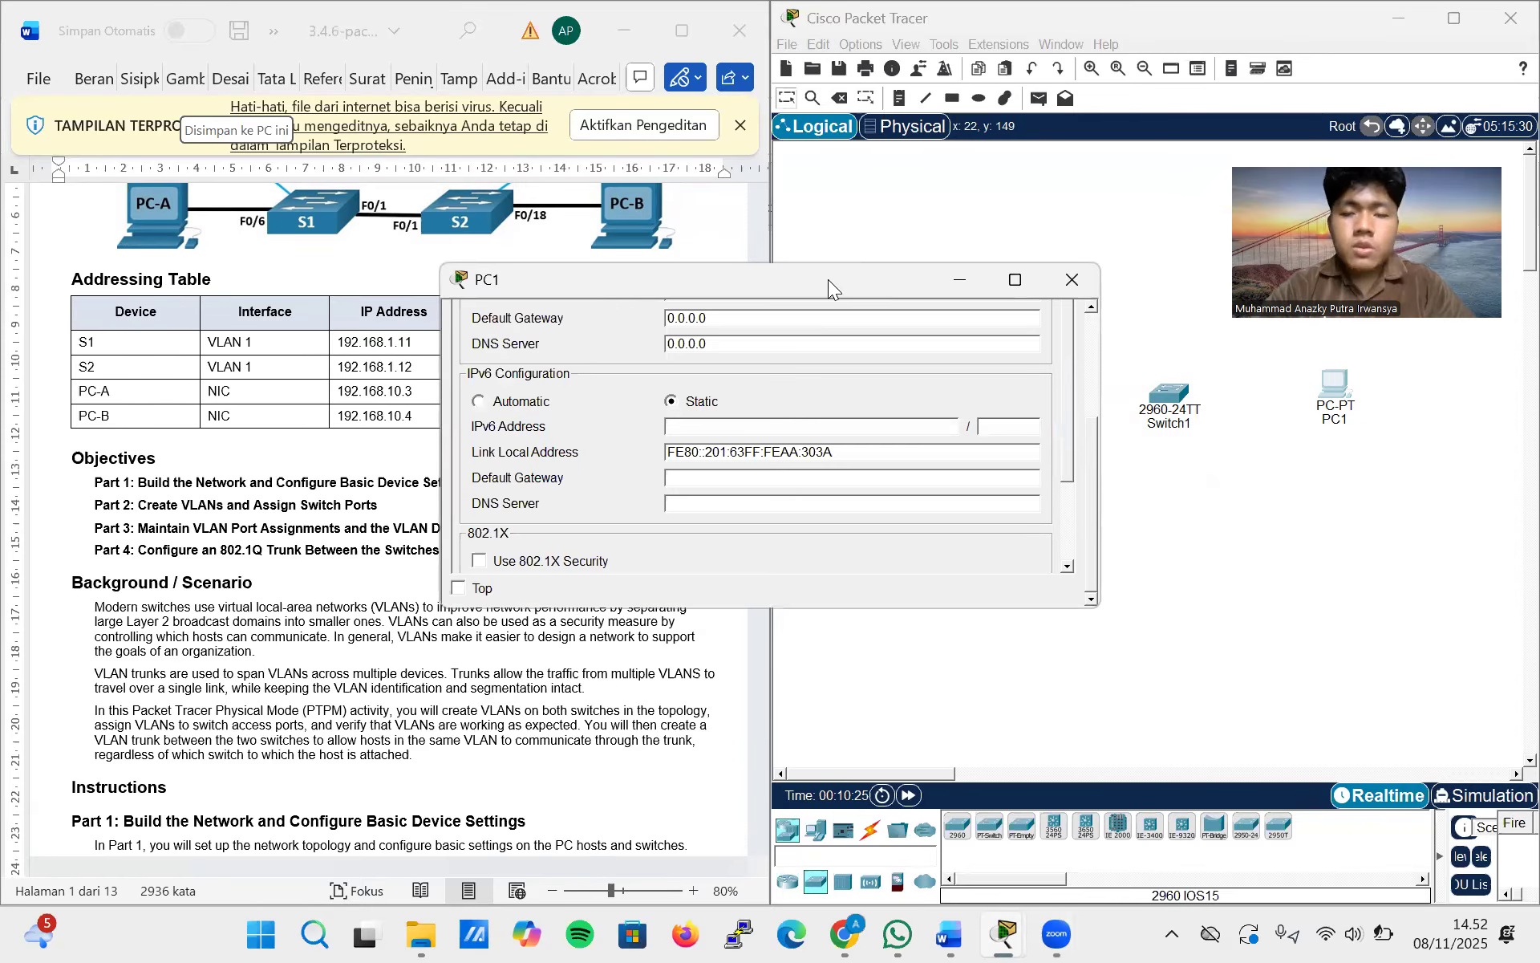
left_click(1206, 47)
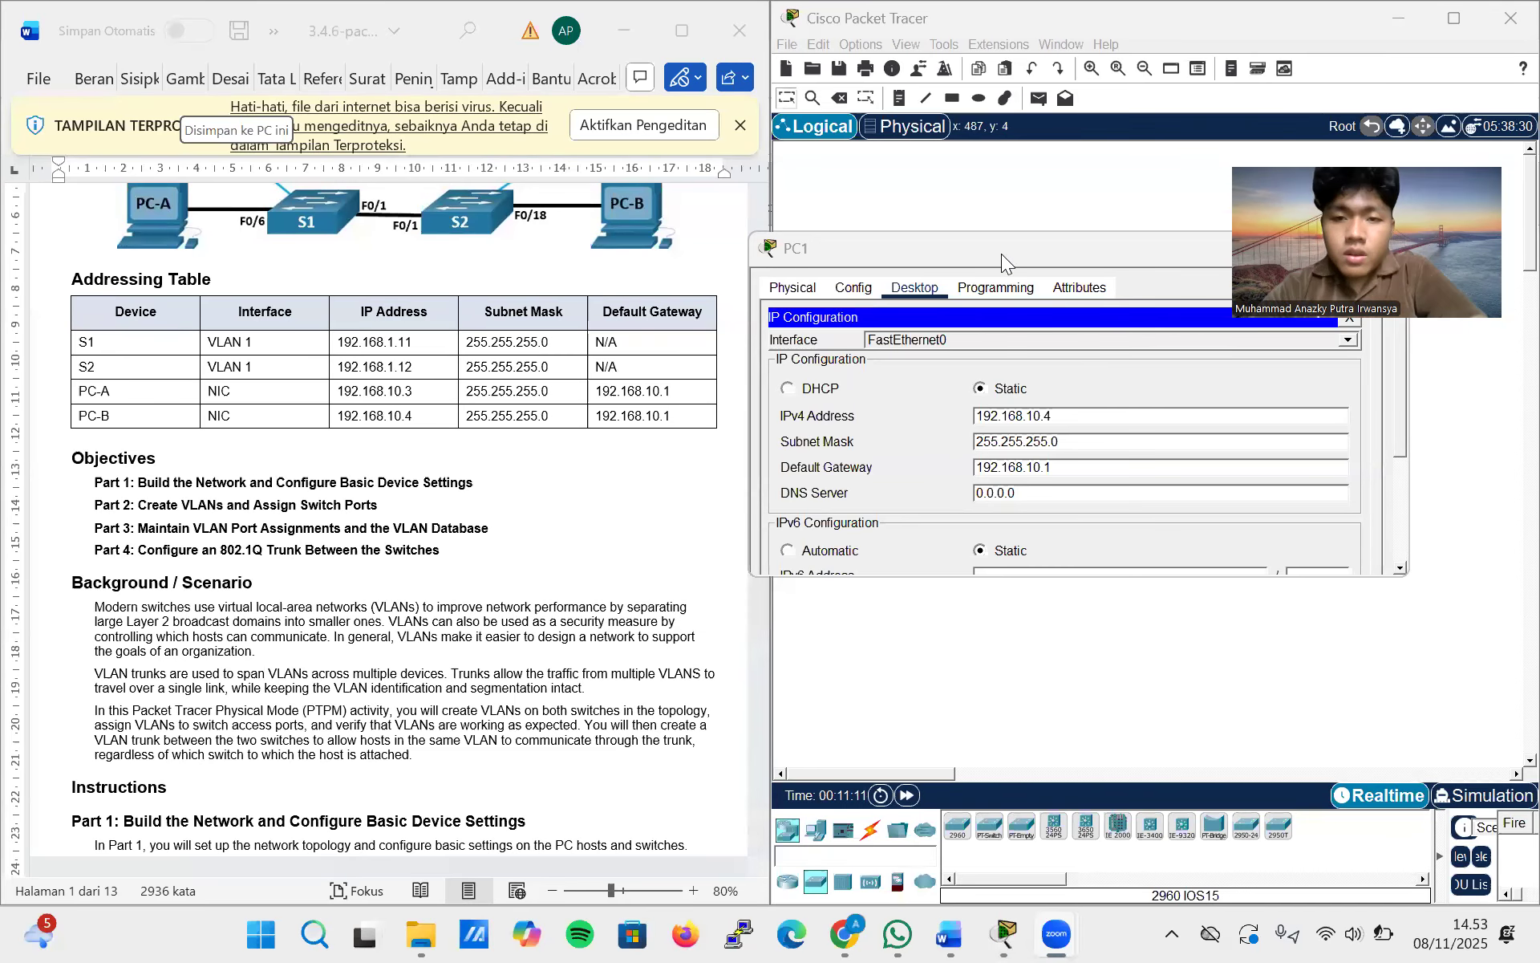
left_click_drag(1001, 253, 815, 267)
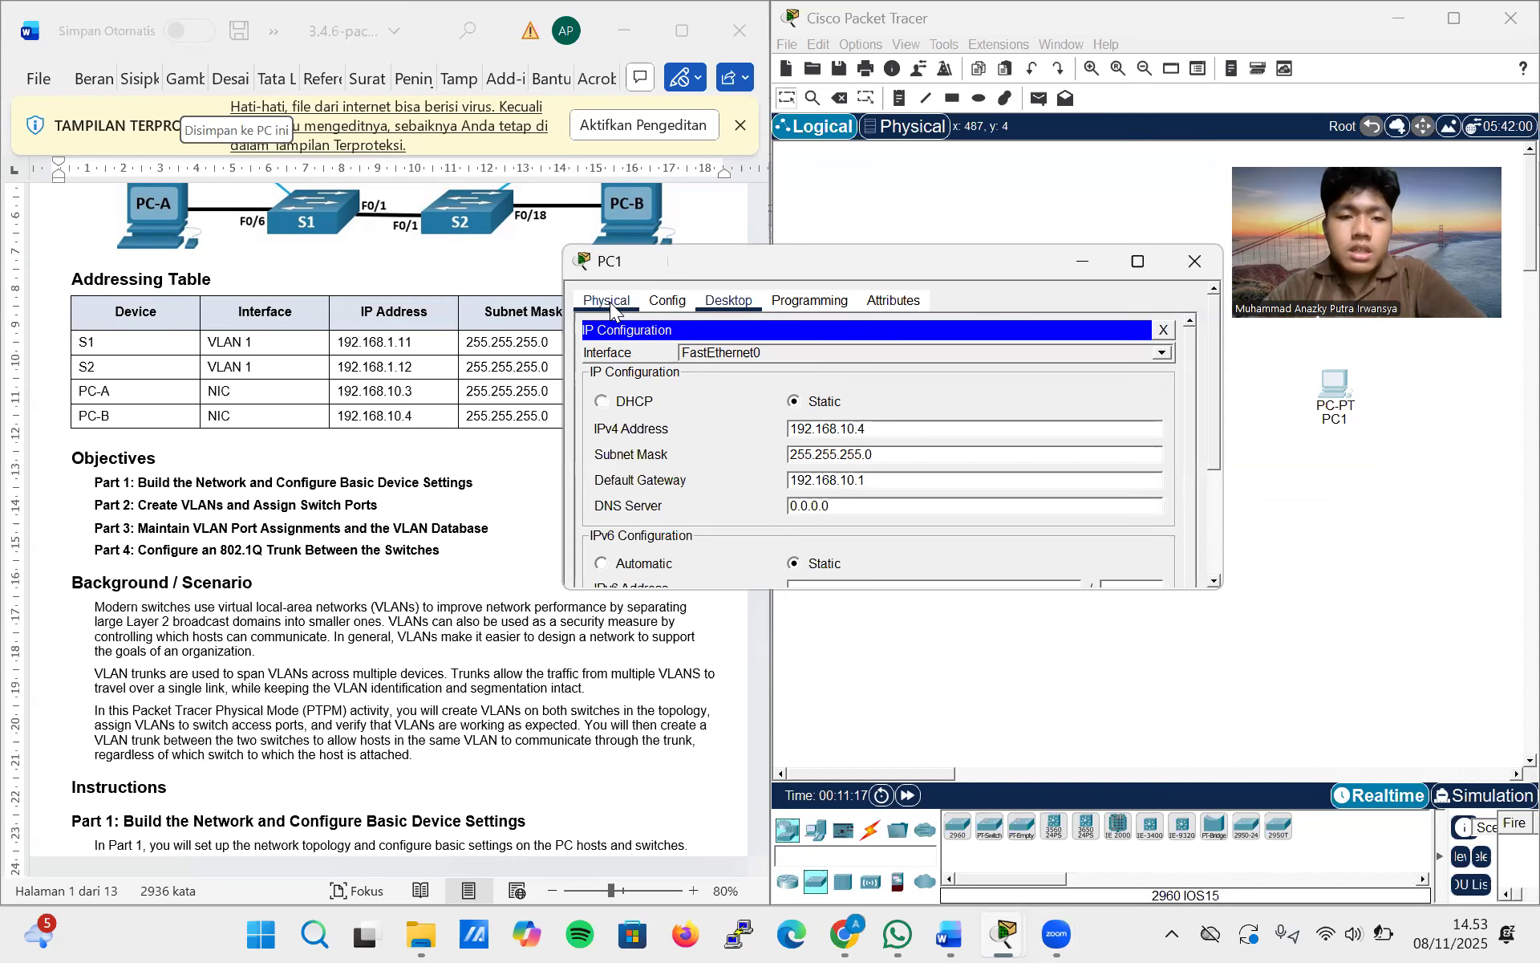
left_click(1413, 493)
Rename PC1 as PC-B by editing its label in the workspace
left_click(1341, 419)
type("PC")
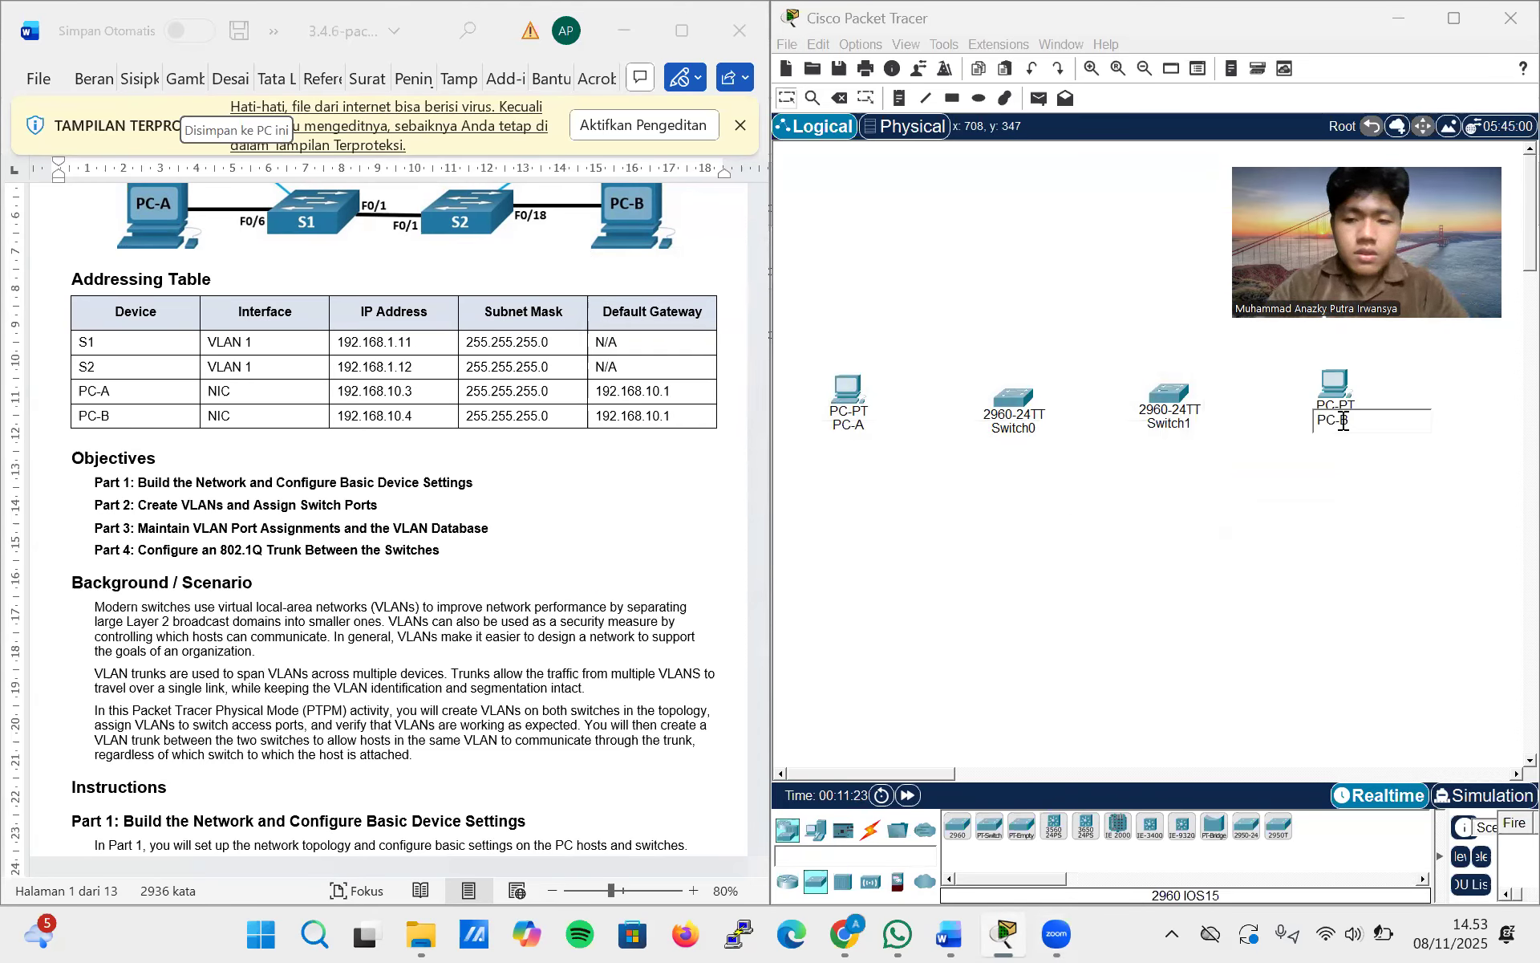
left_click(1196, 497)
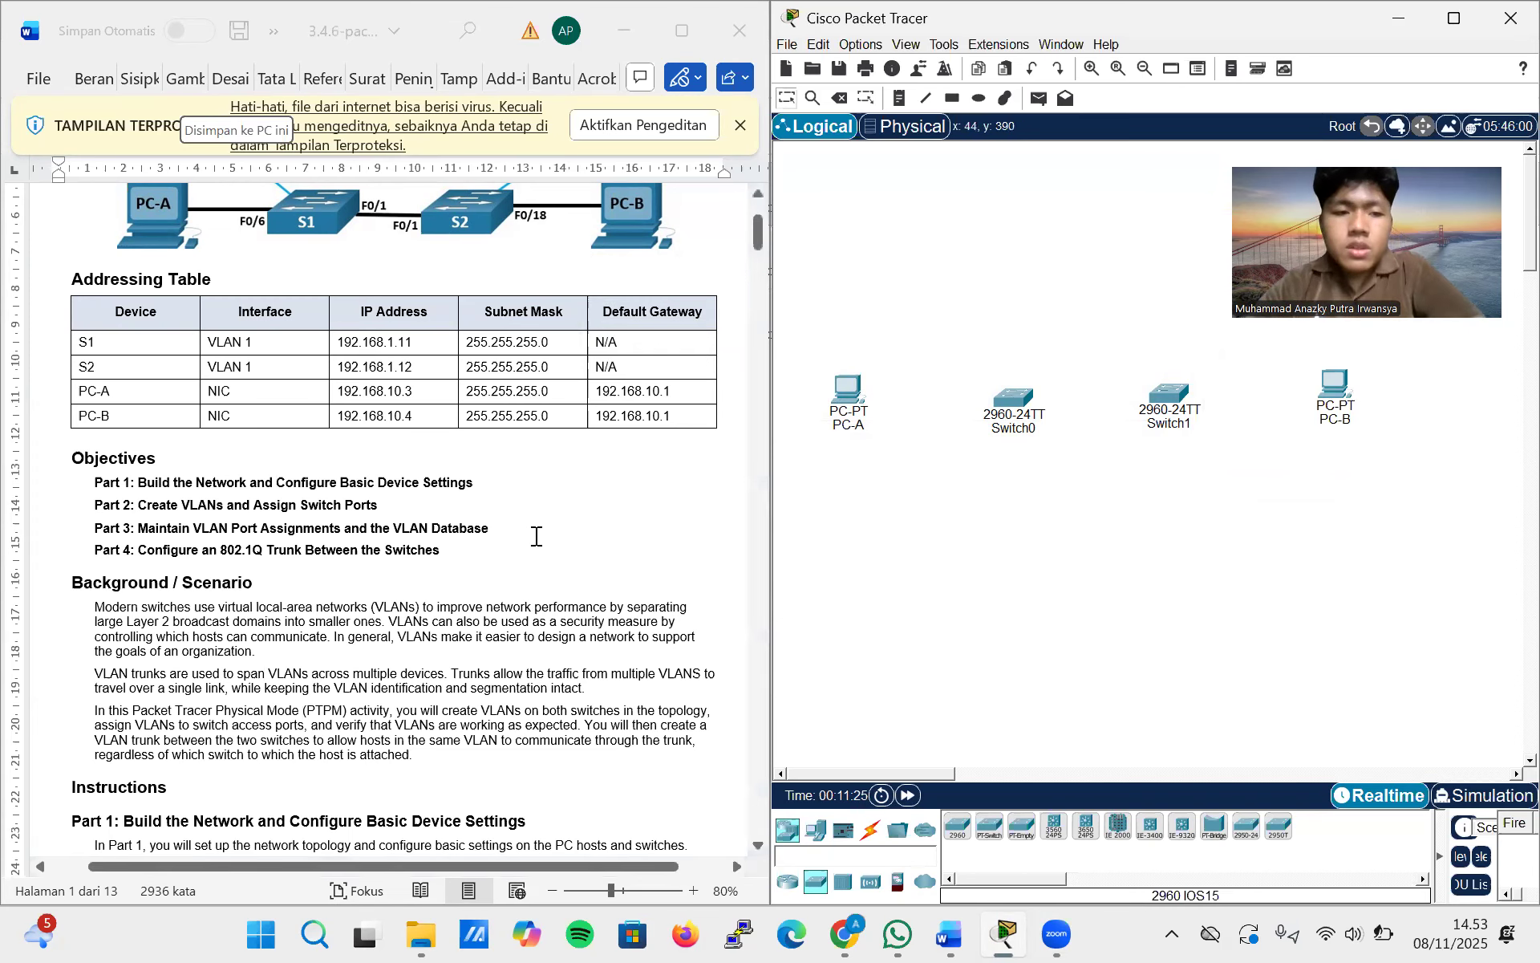
Read the lab's basic switch settings and enter privileged EXEC mode on Switch0's command line with enable
scroll(537, 536, "down", 8)
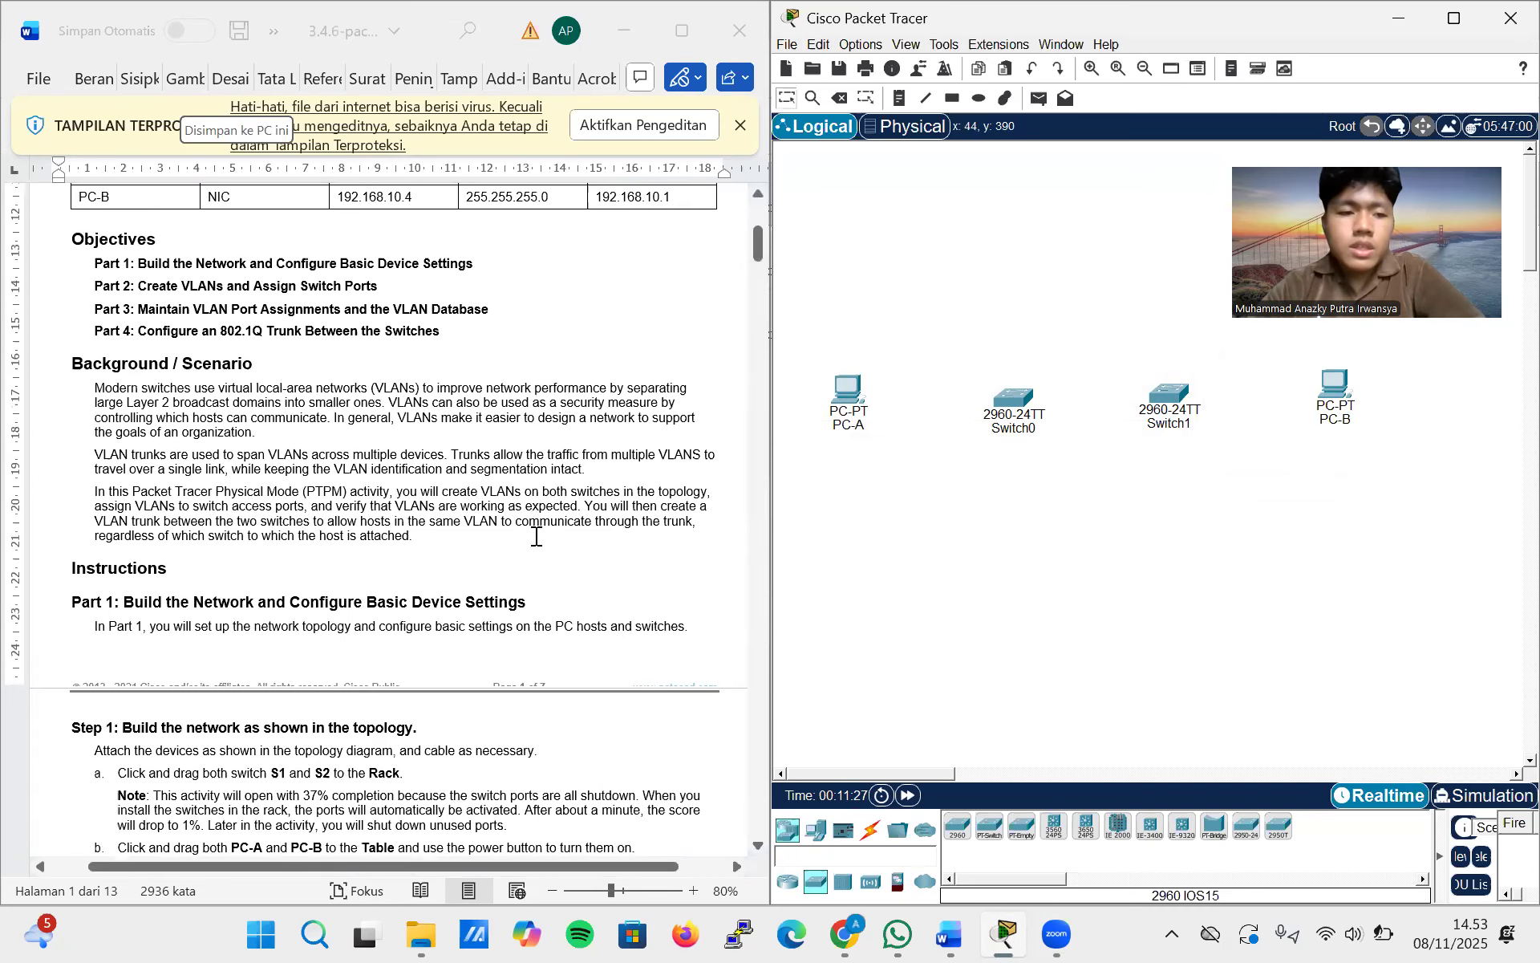
scroll(537, 536, "down", 8)
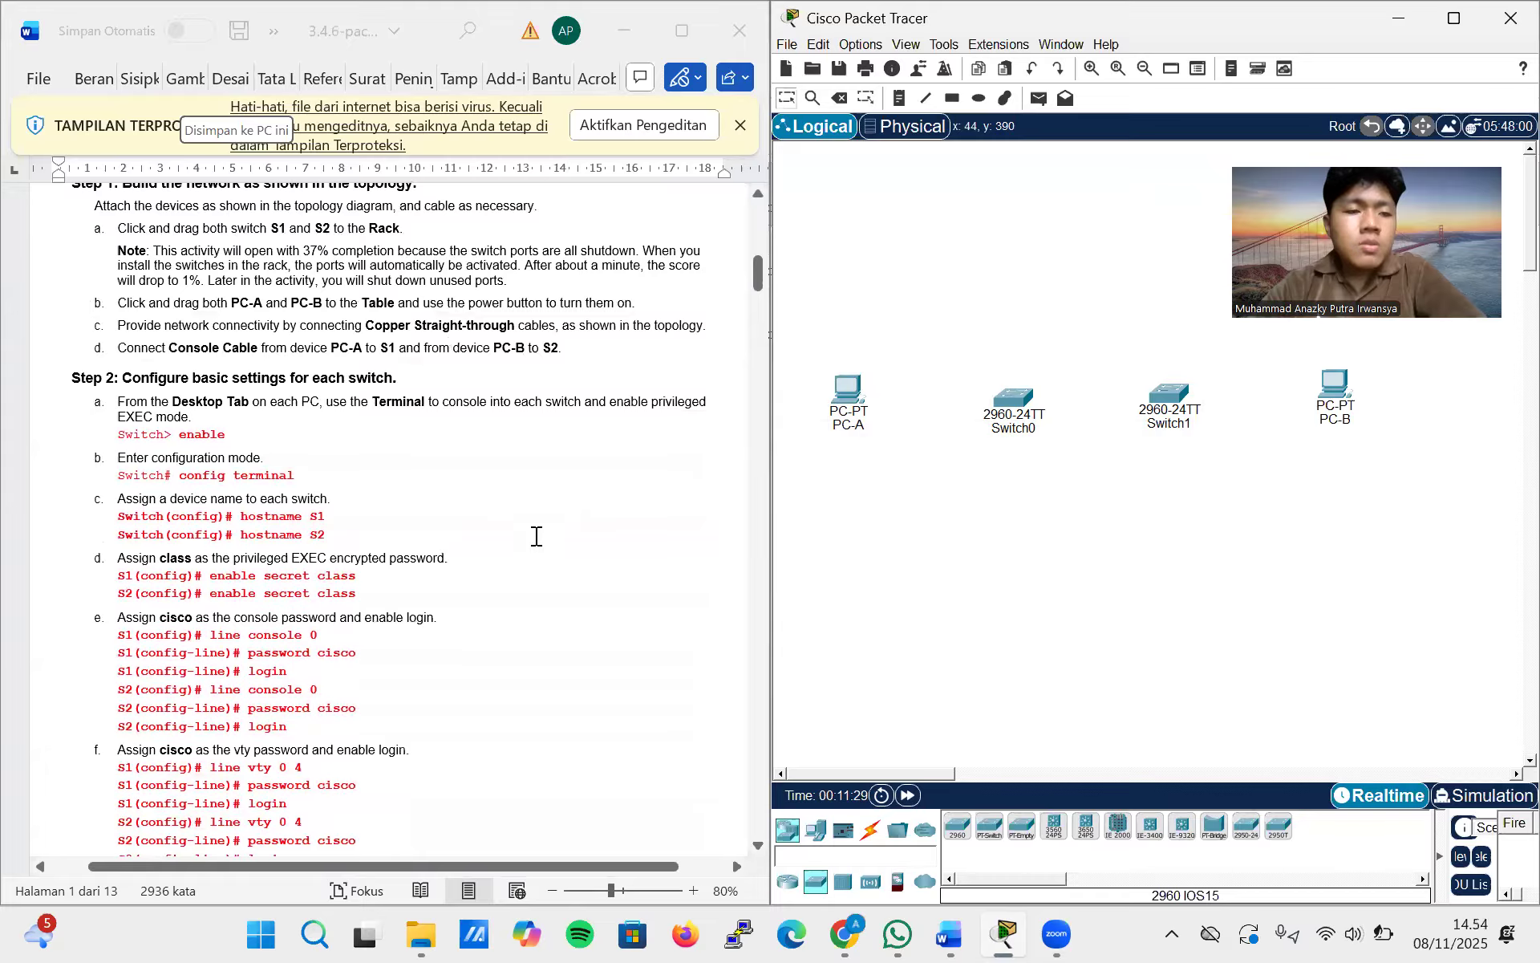
scroll(537, 536, "down", 1)
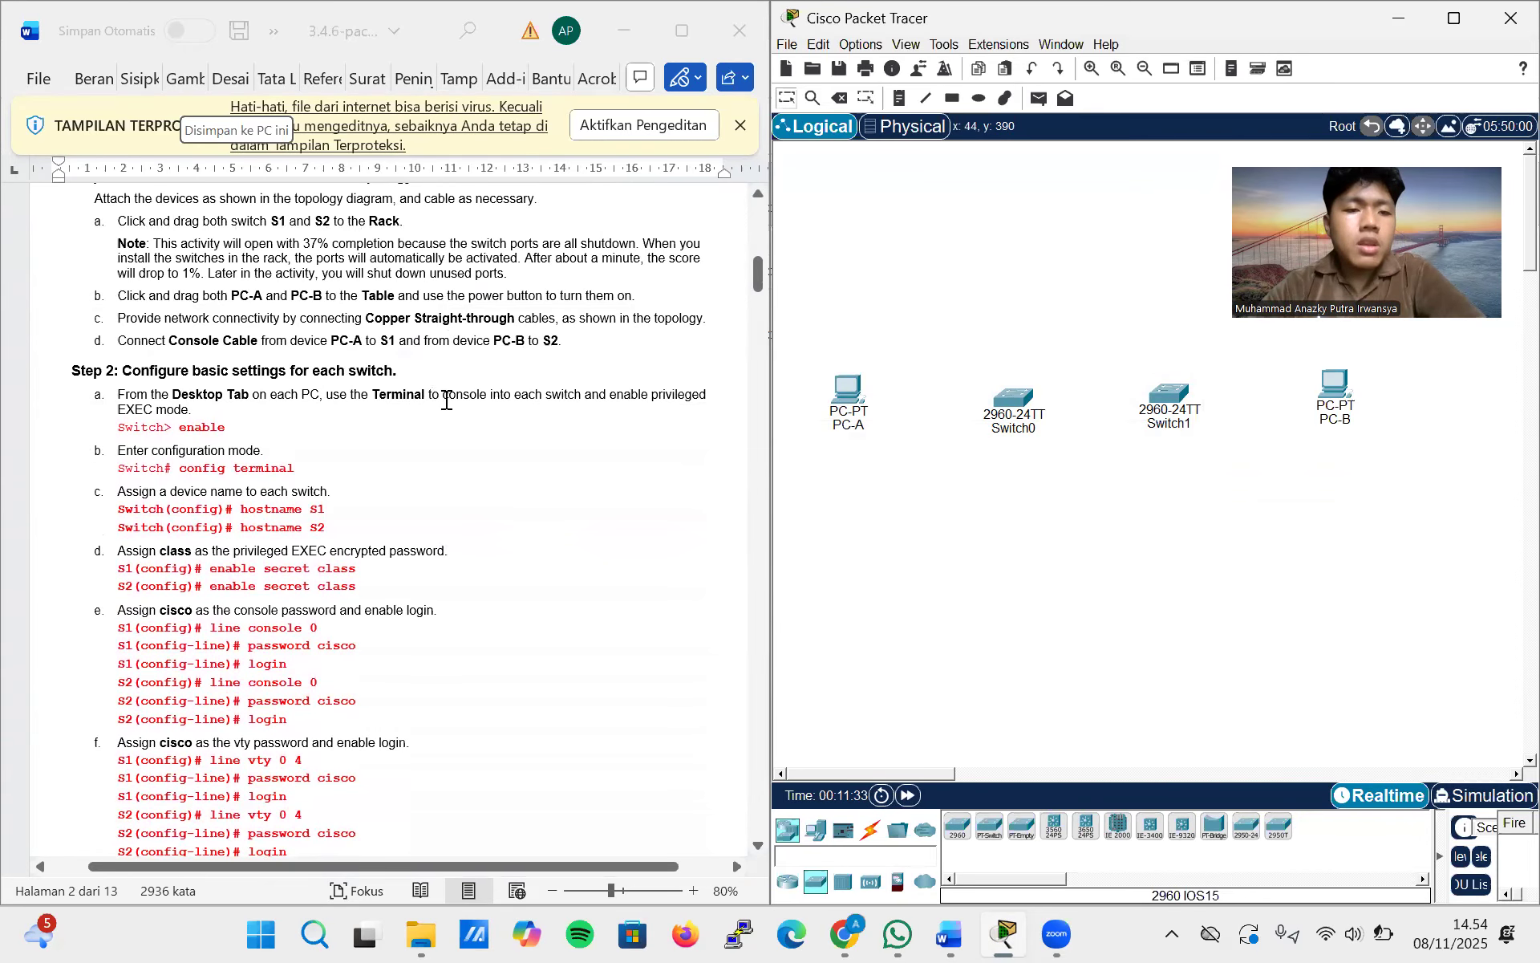
scroll(255, 436, "down", 3)
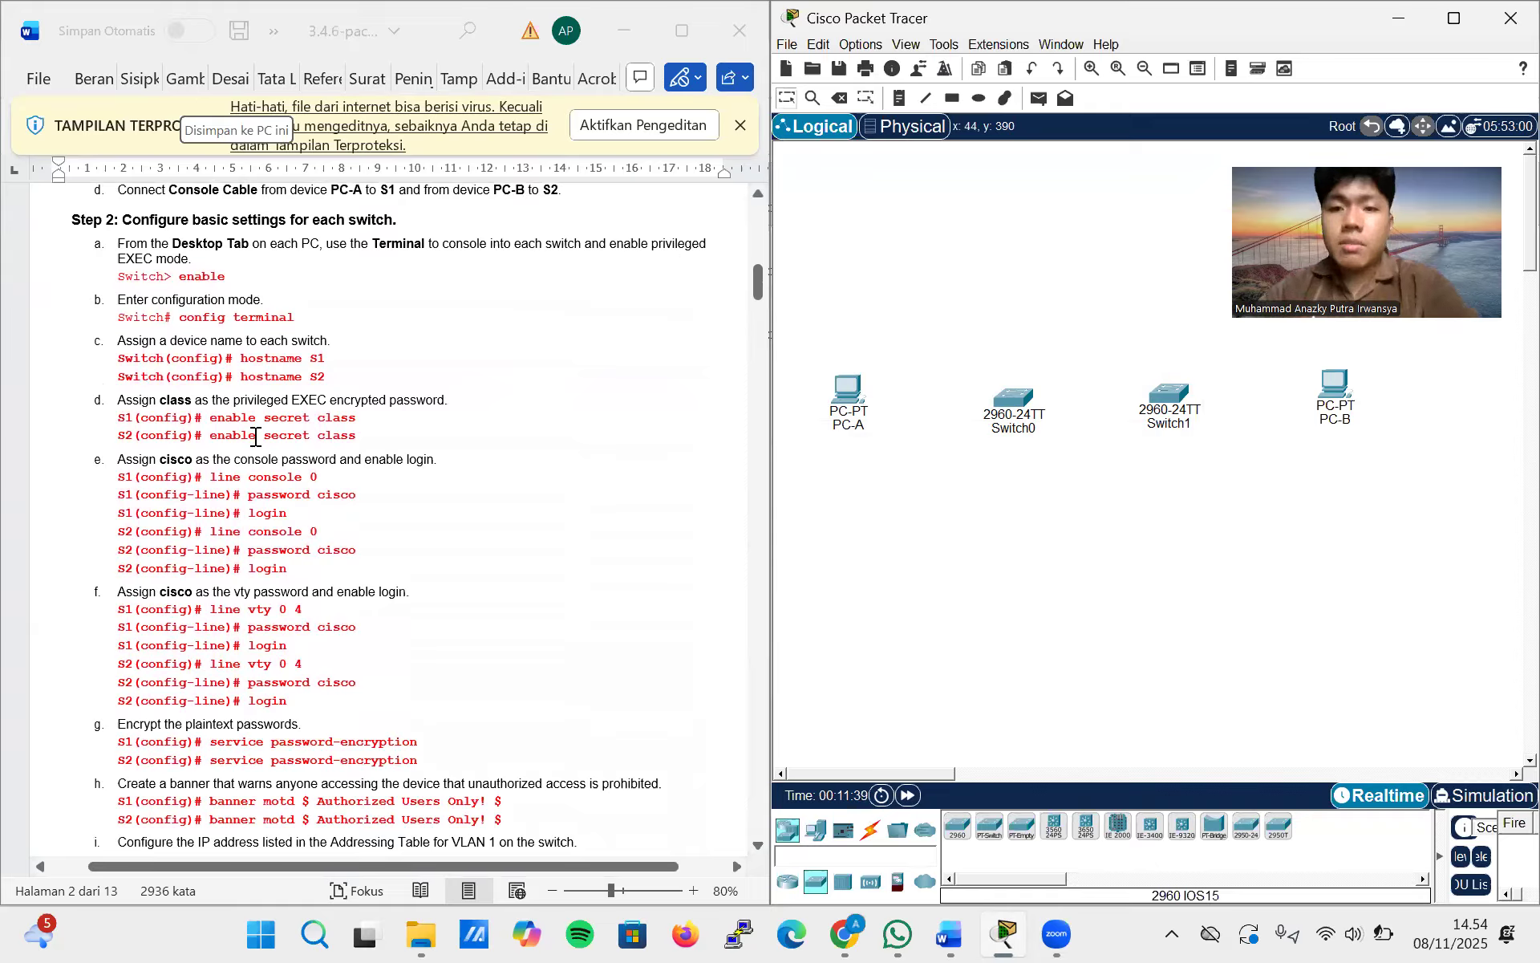
left_click(1011, 401)
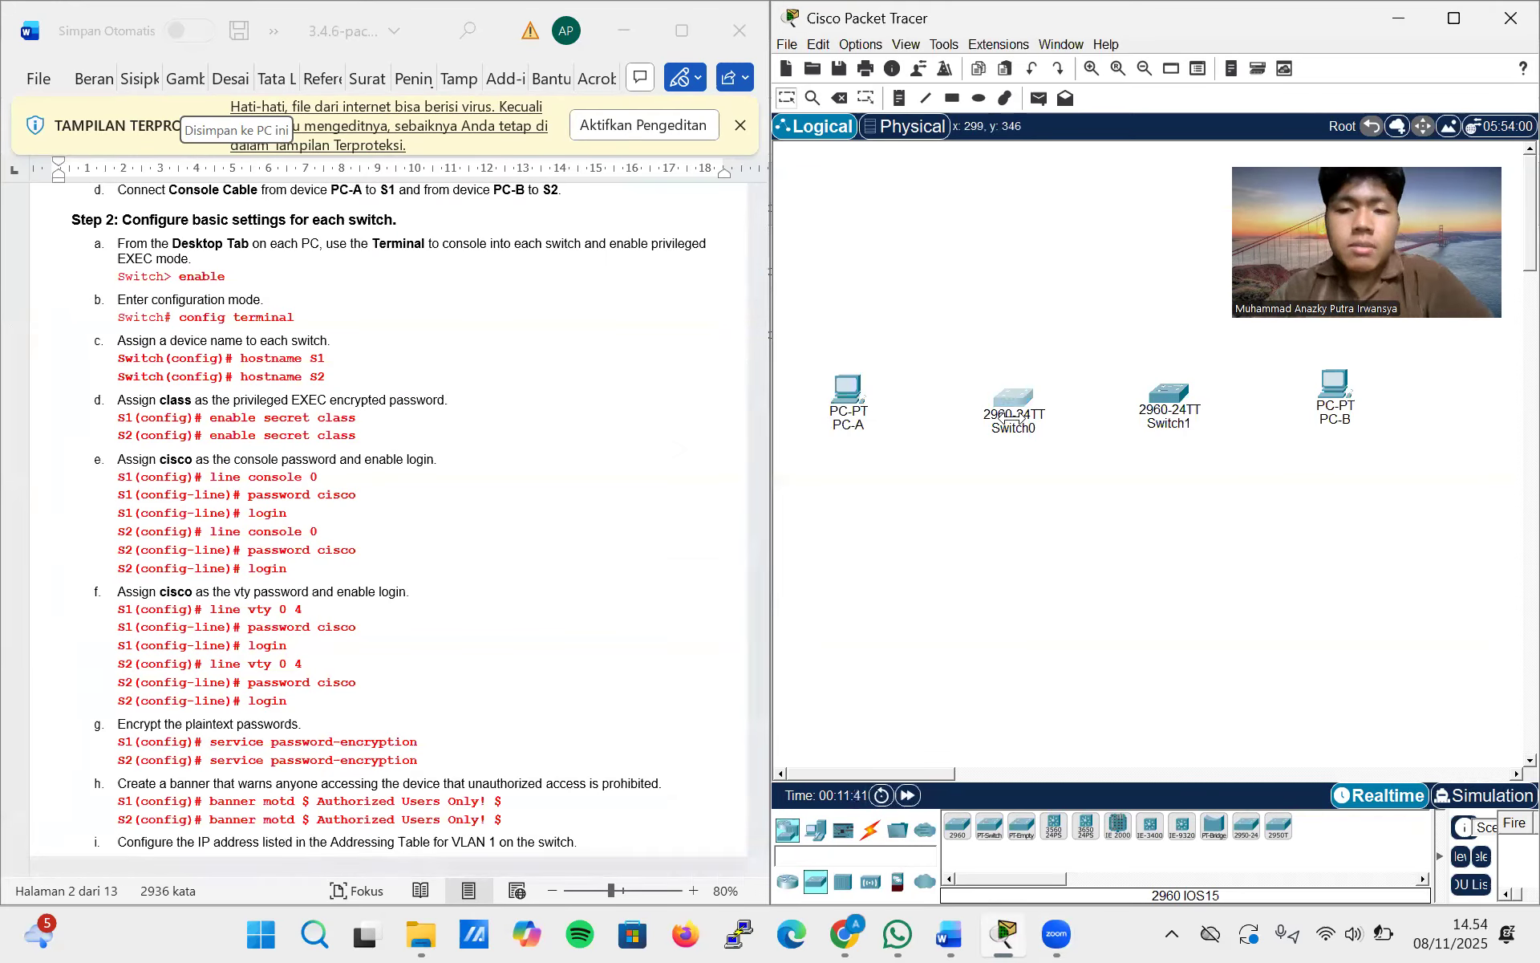
left_click(592, 318)
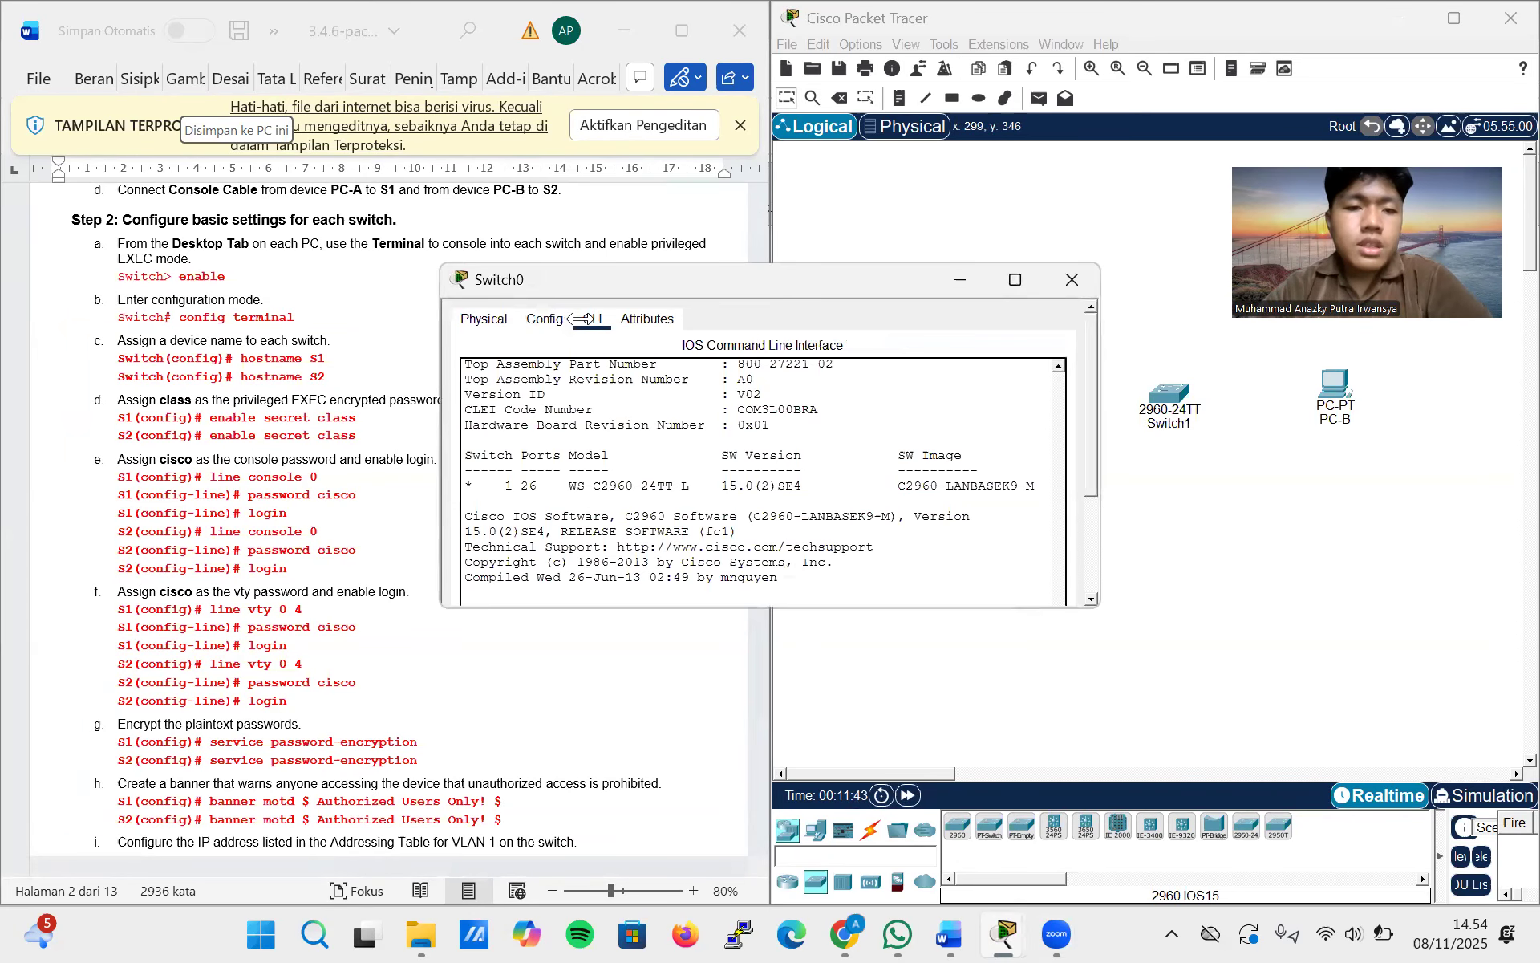
scroll(653, 531, "down", 3)
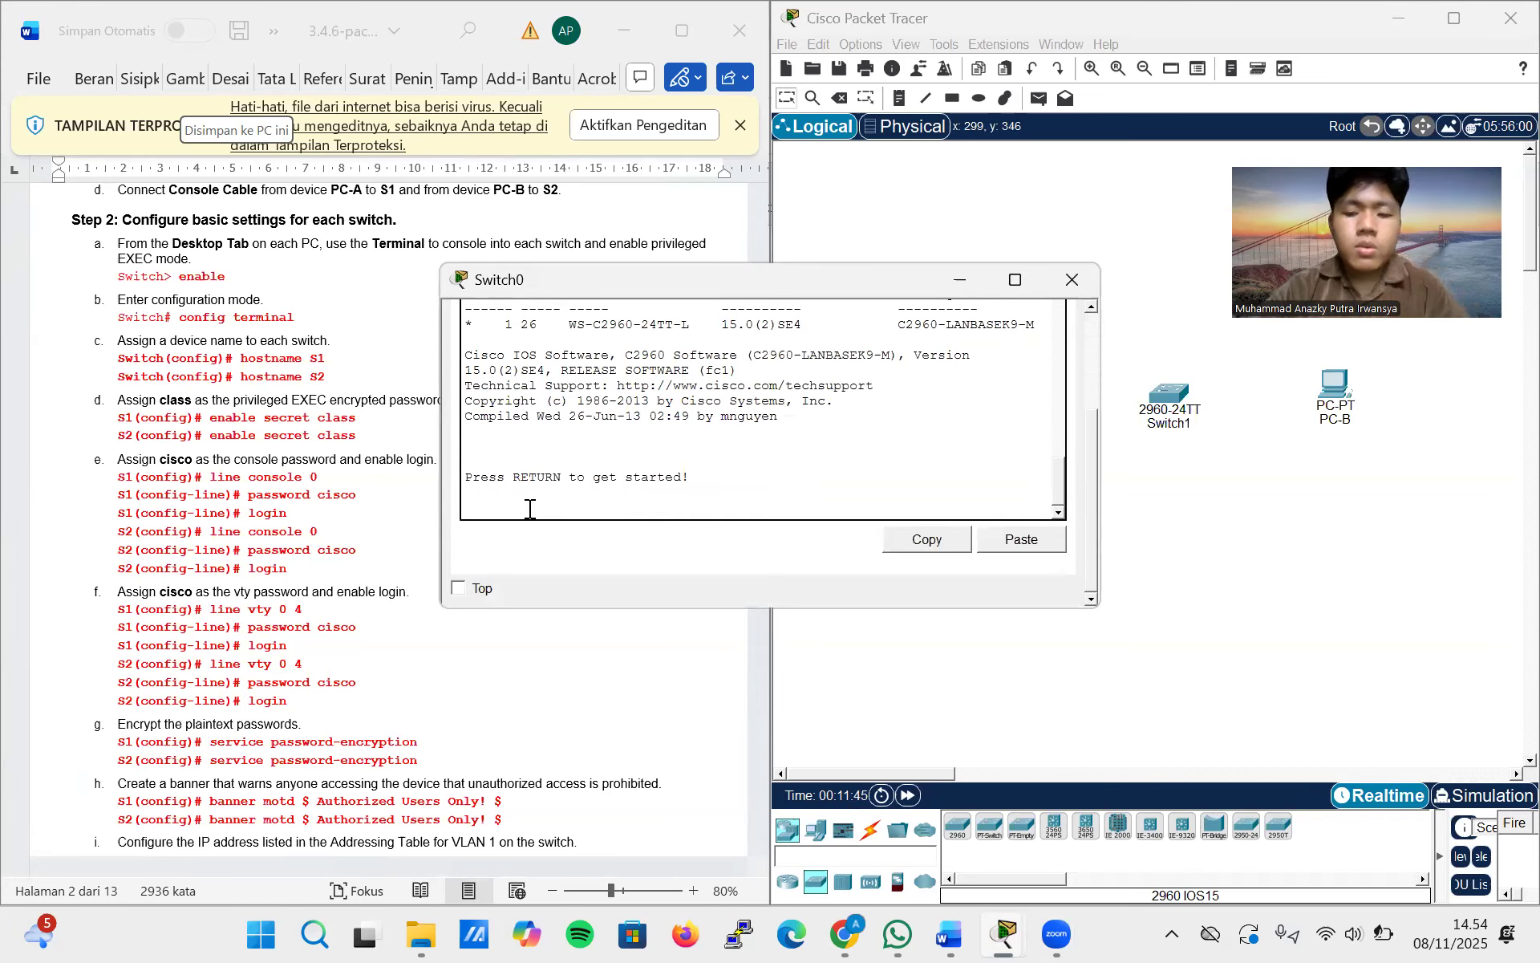
key("Return")
type("enable")
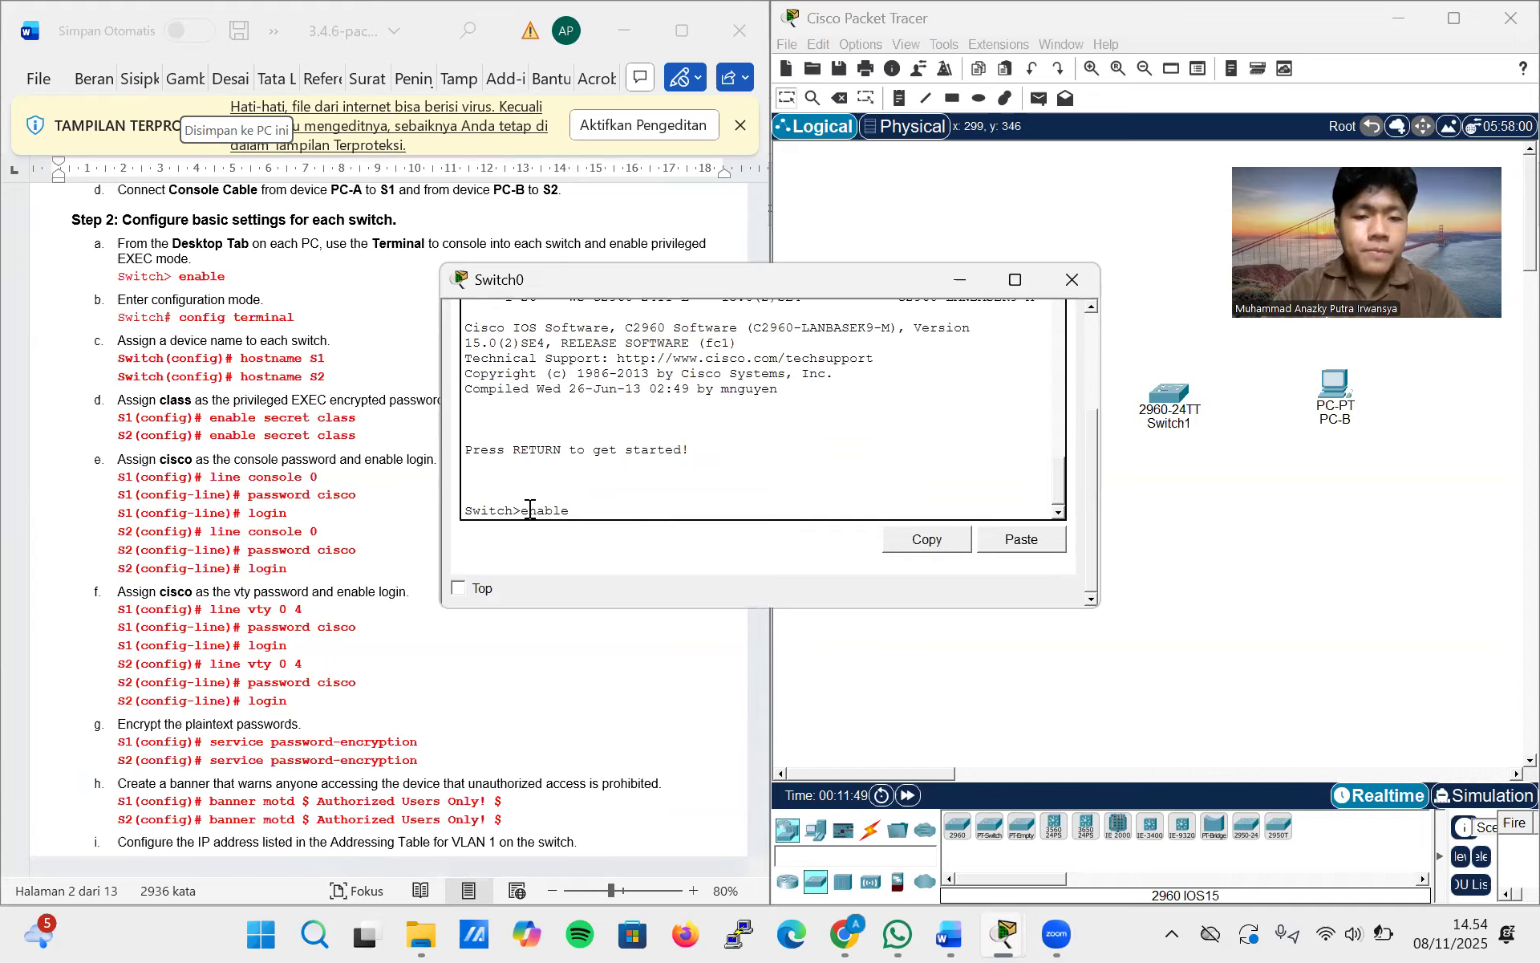
key("Return")
Enter global configuration mode on Switch0 with config terminal and set its hostname to S1
type("config terminal")
key("Return")
type("hostname S1")
key("Return")
Set the privileged EXEC encrypted password on S1 with the enable secret command
type("enable se")
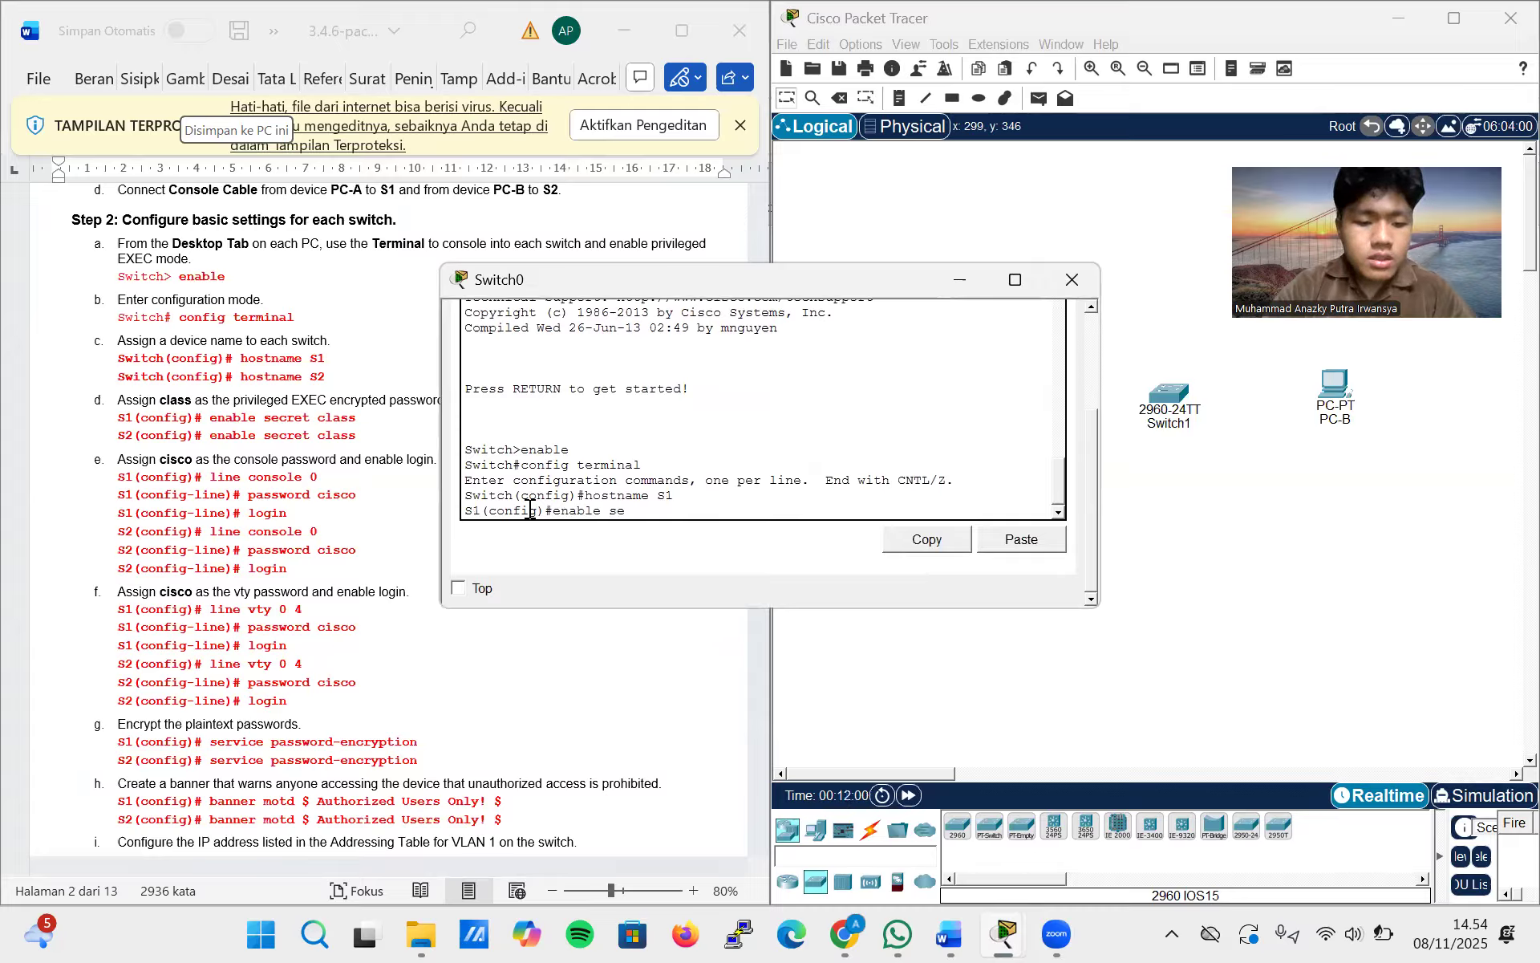
type("cret class")
key("Return")
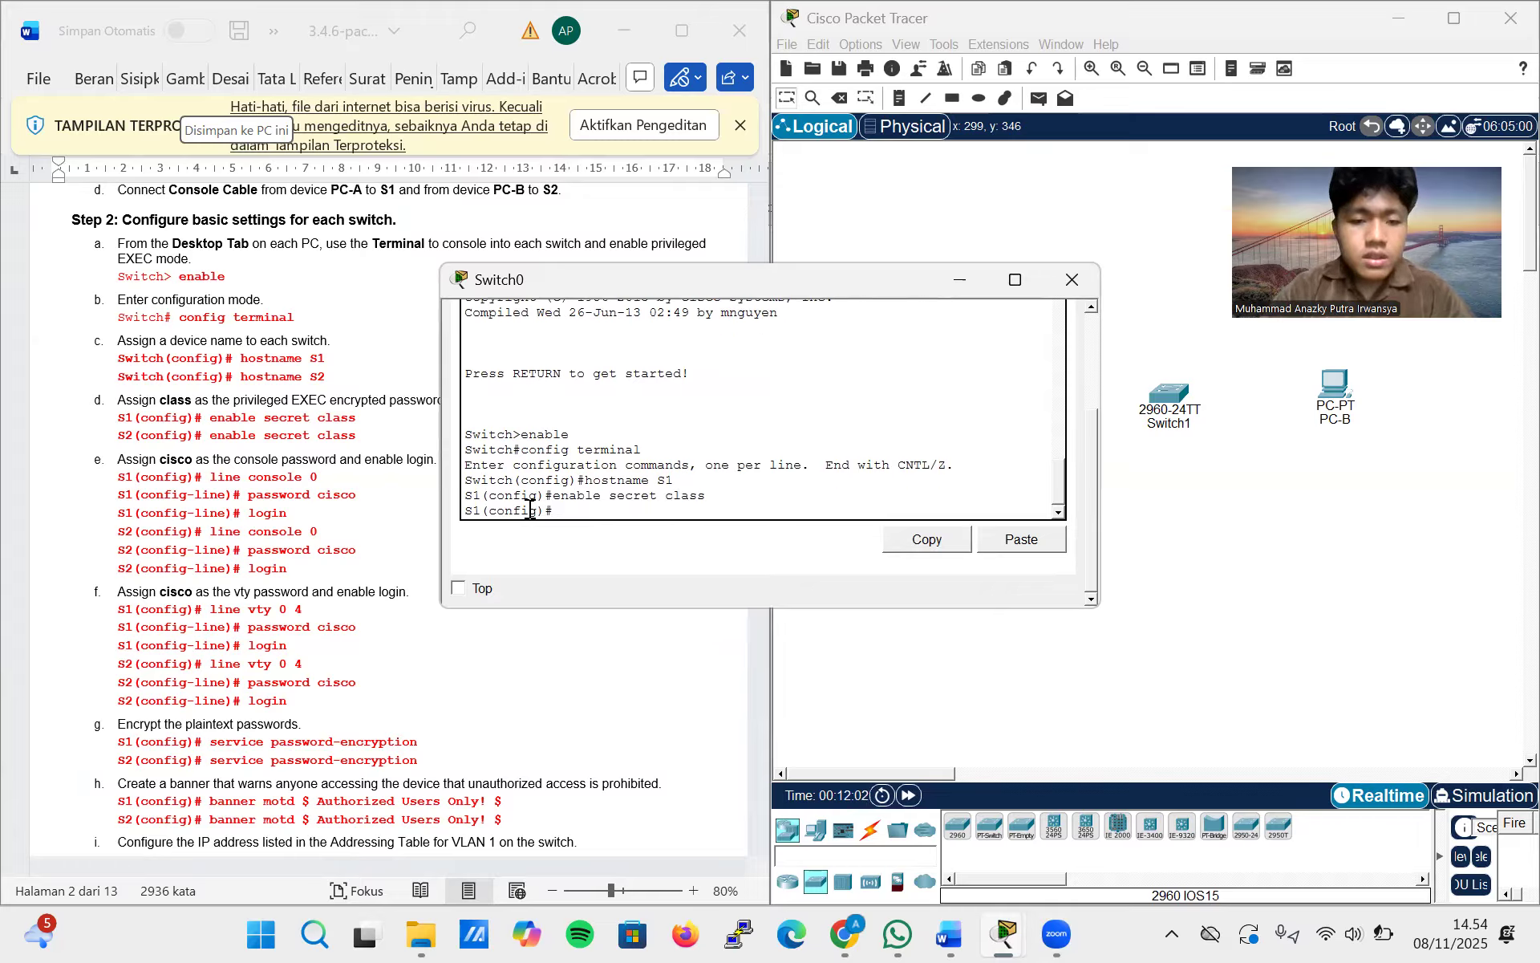
Configure line console 0 on S1 with the console password and enable login
type("li")
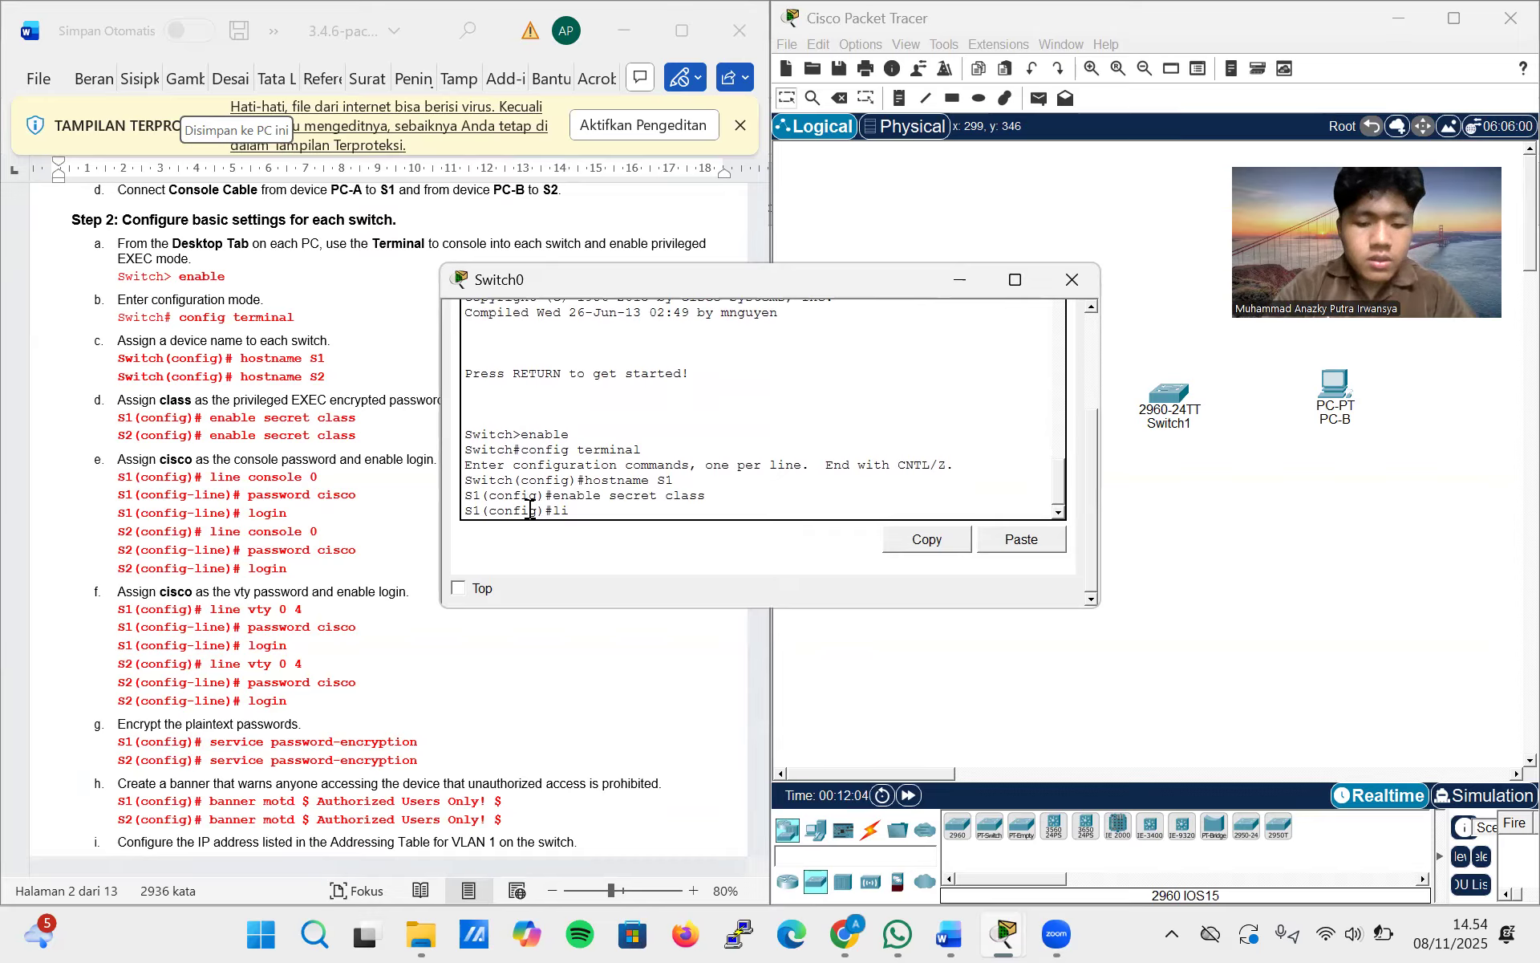
type("ne console 0")
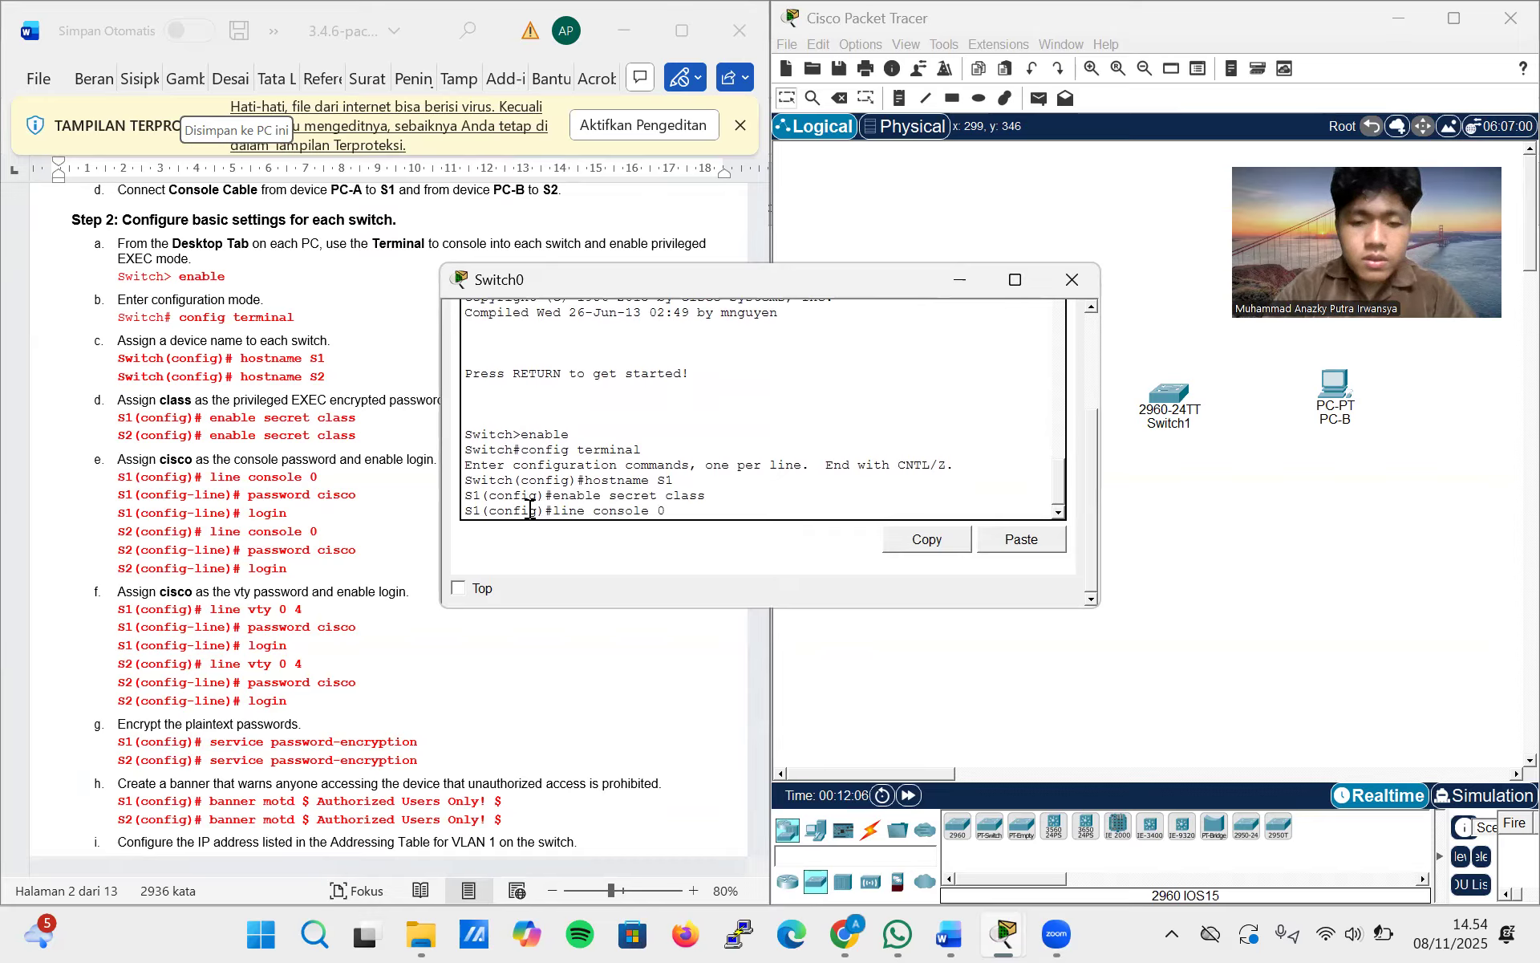
key("Return")
type("password cisco")
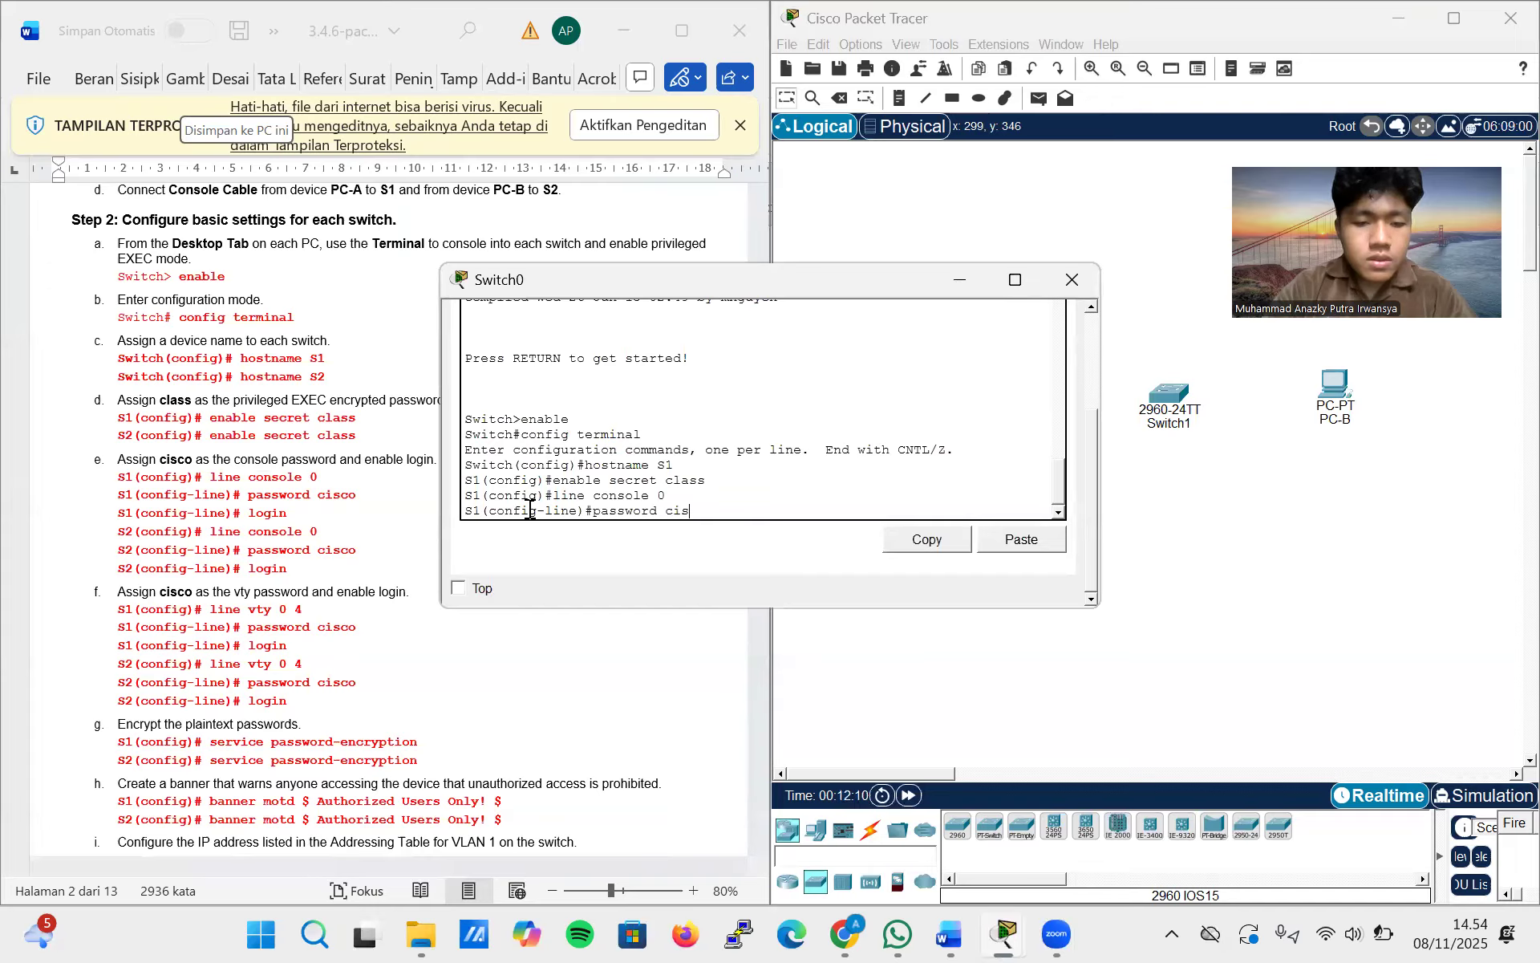
key("Return")
type("login")
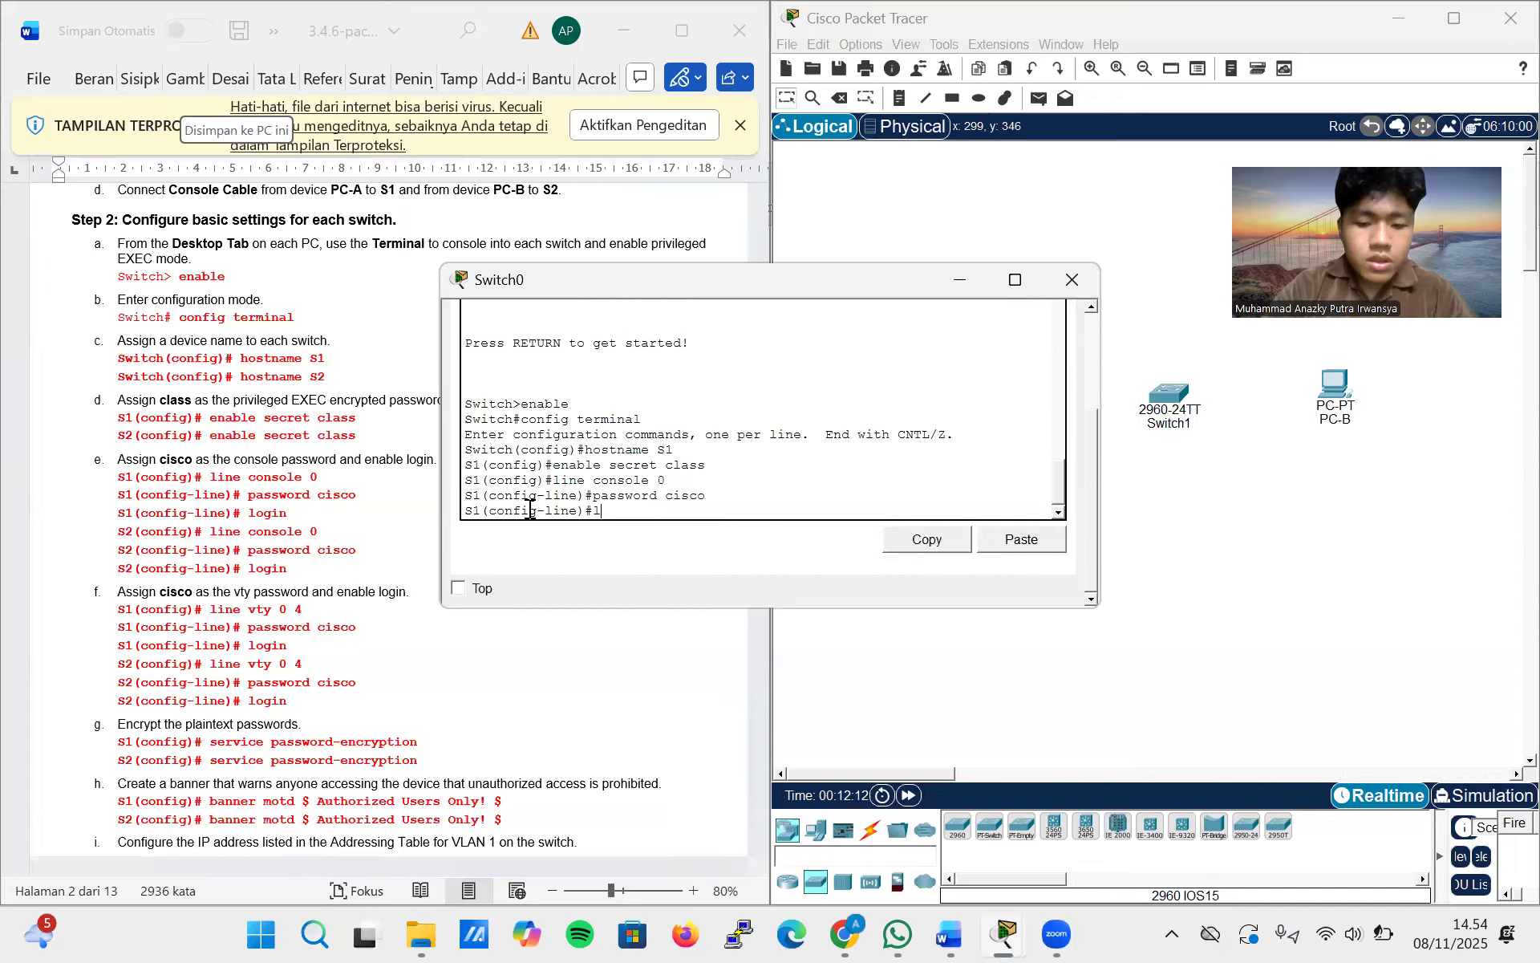
key("Return")
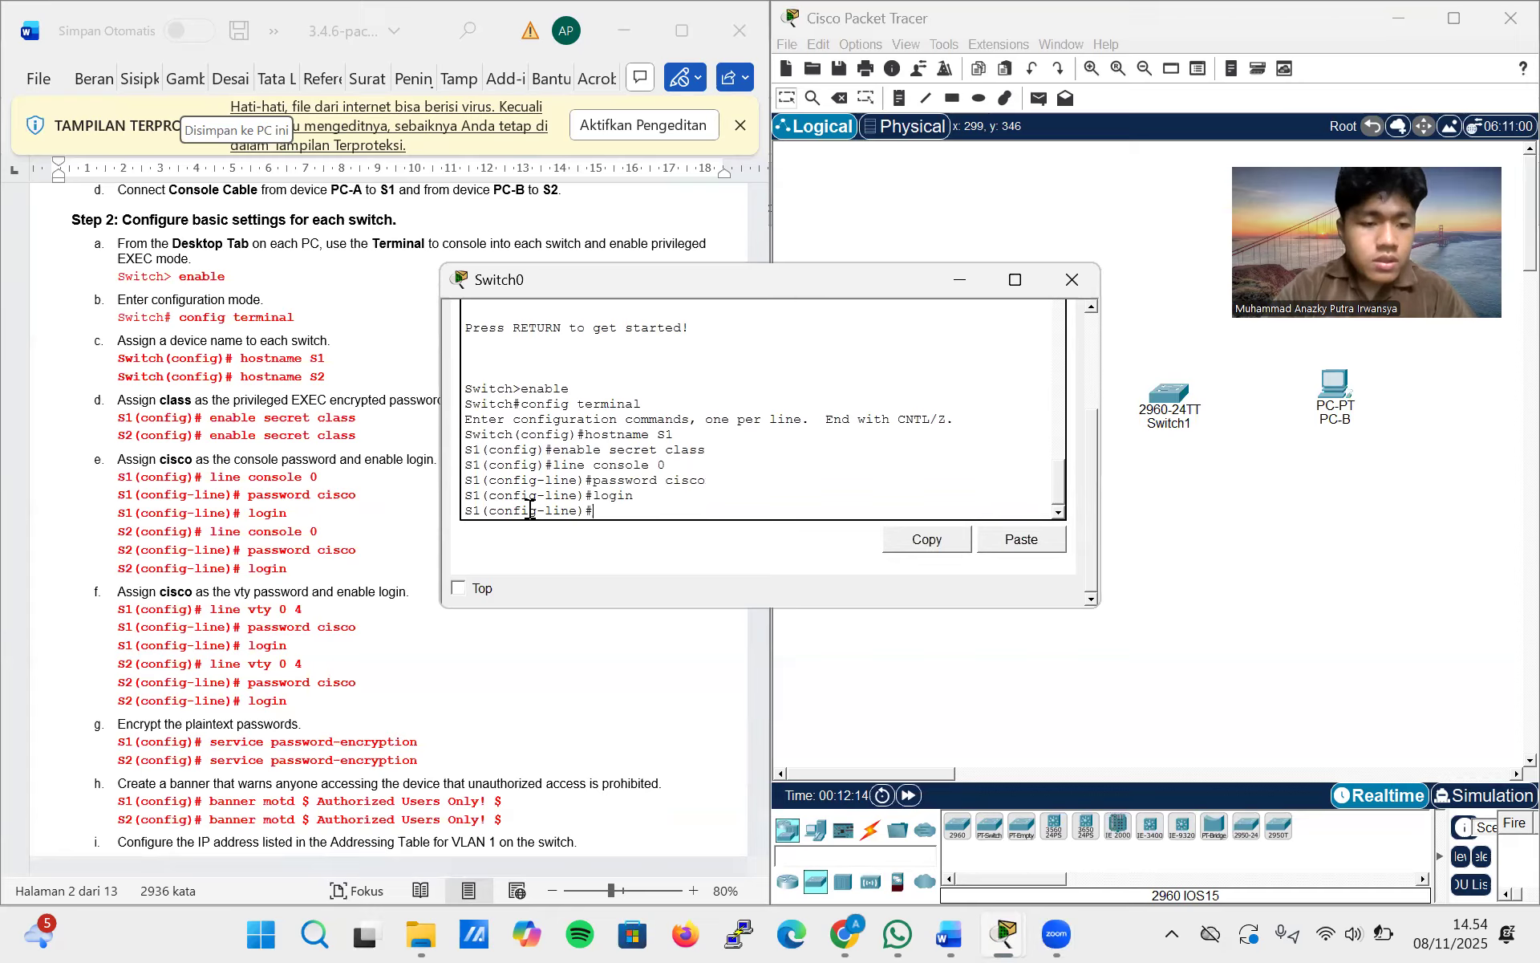
Configure line vty 0 4 on S1 with the vty password and enable login
type("line v")
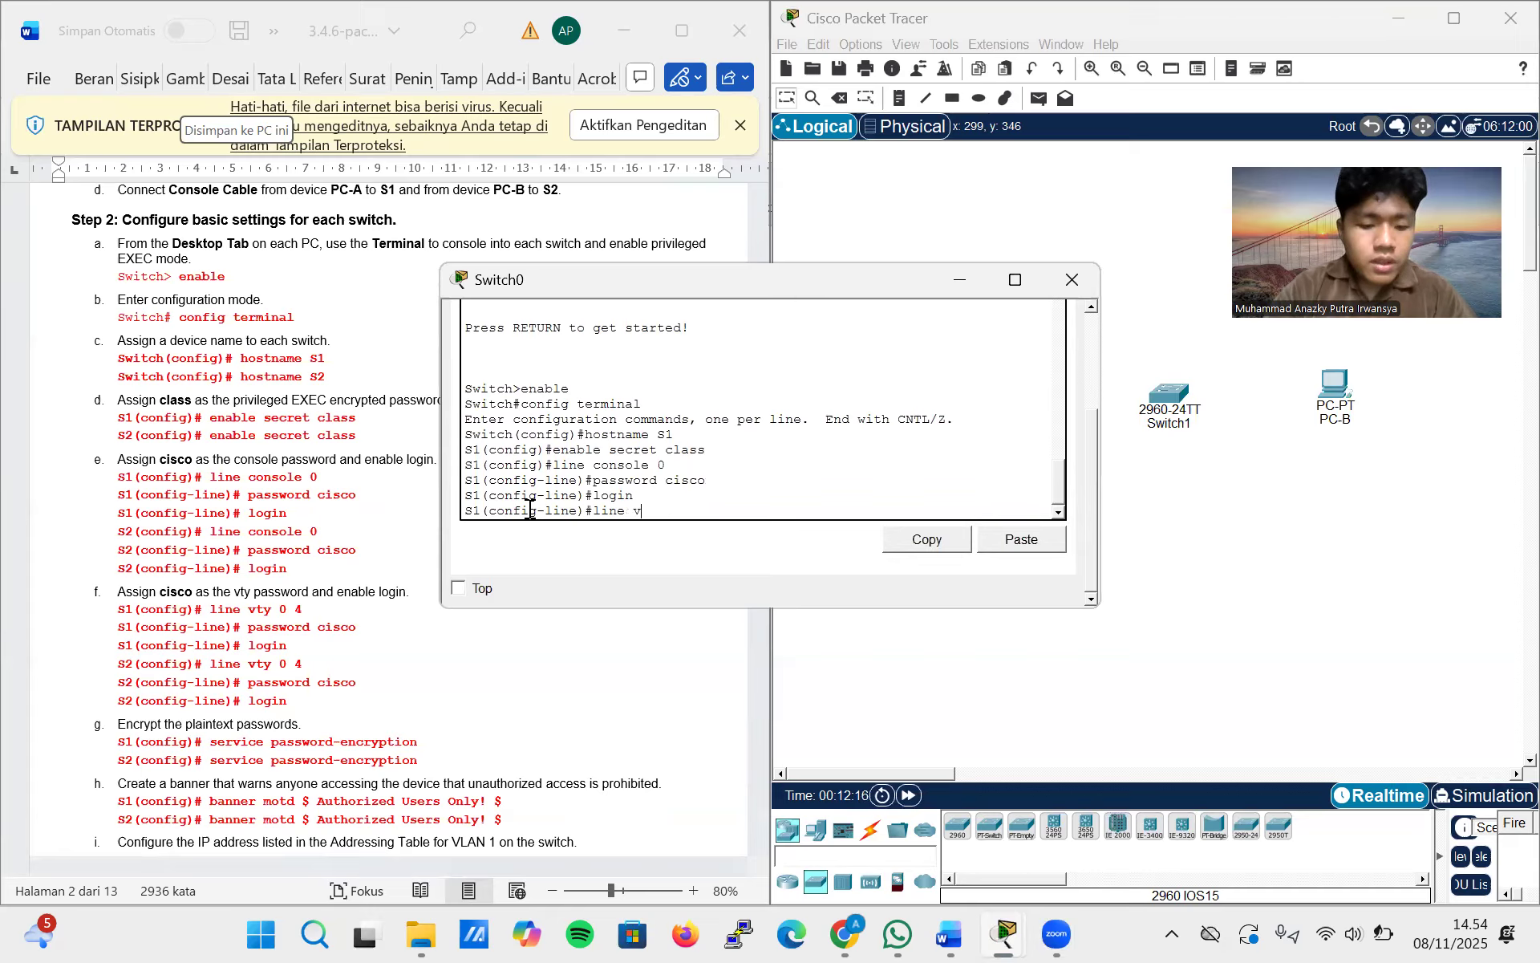
type("ty o")
key("BackSpace")
type("0 ")
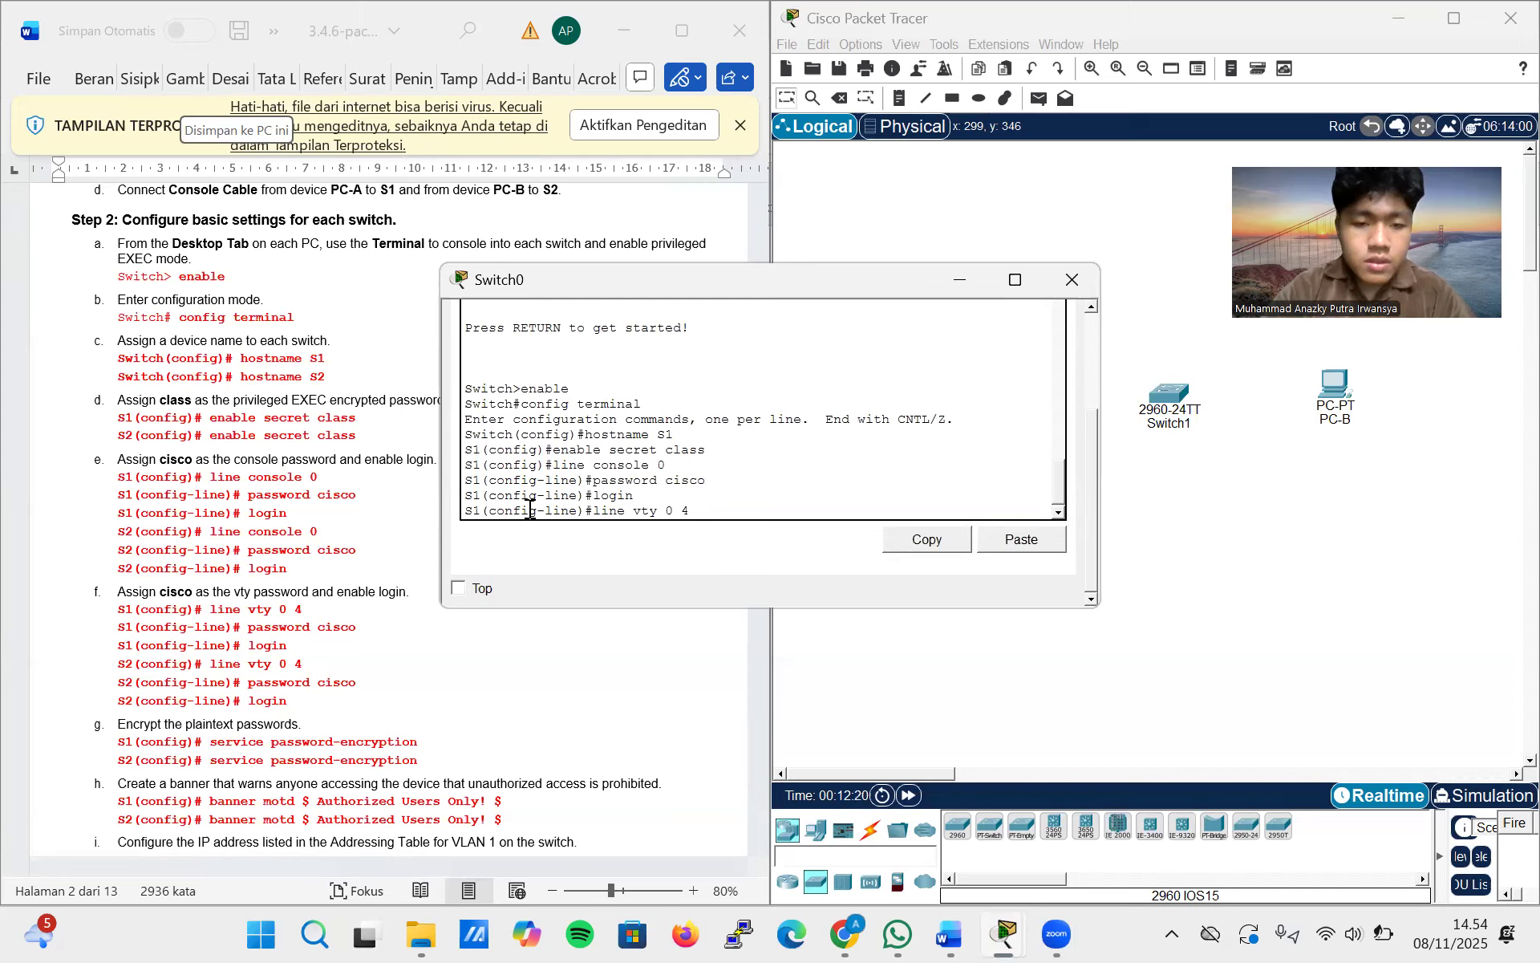
type("4")
key("Return")
type("pa")
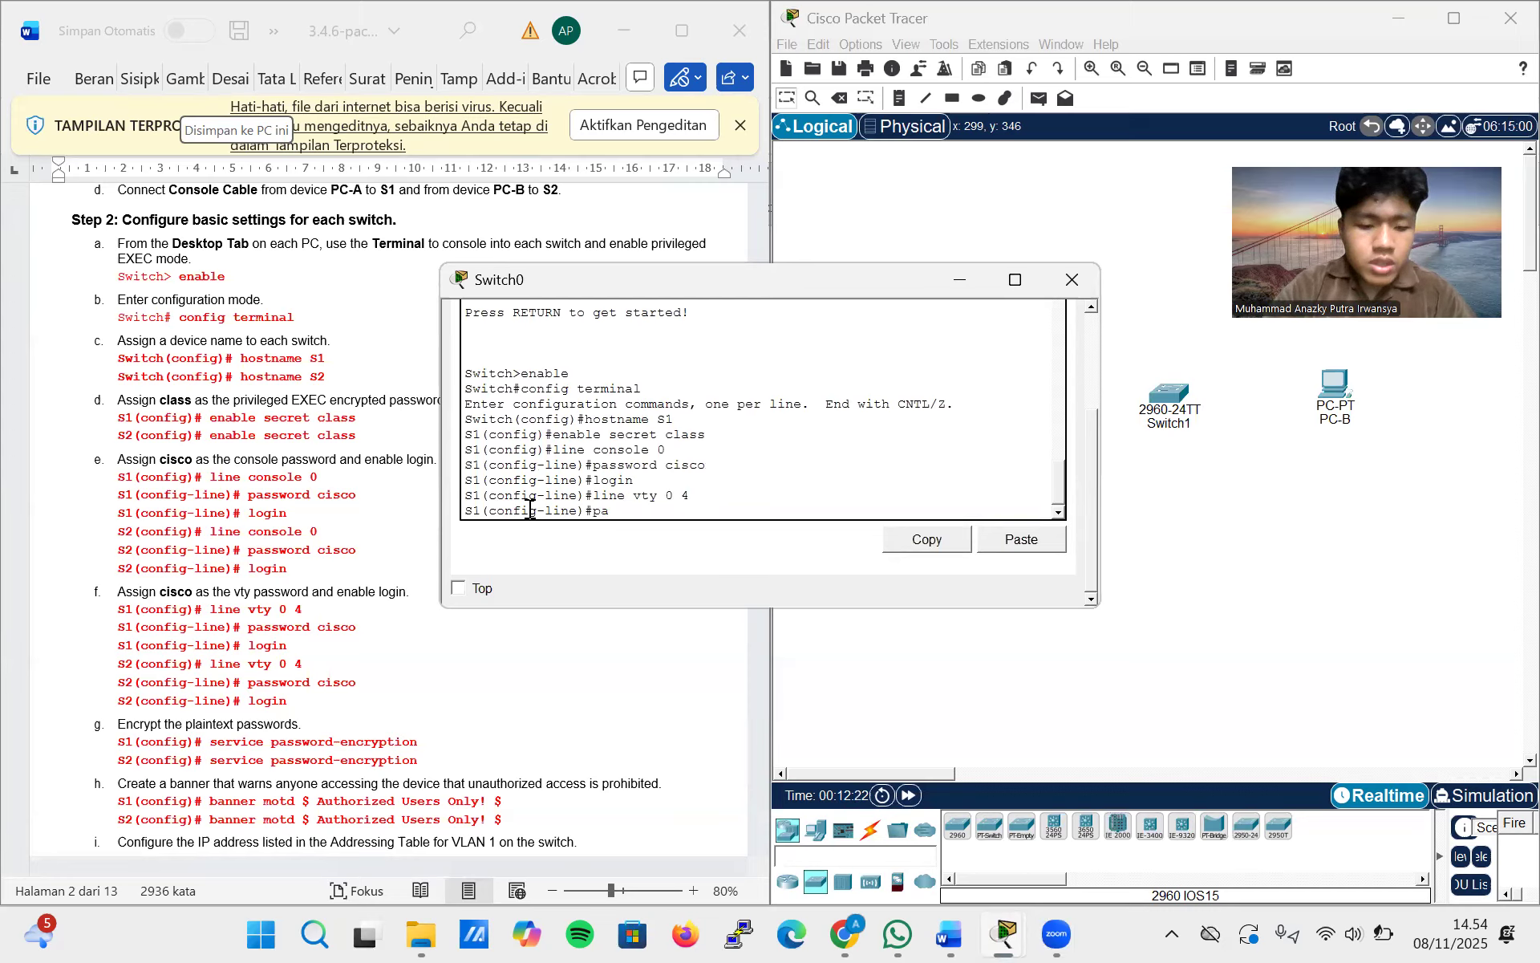
type("ssword cisco")
key("Return")
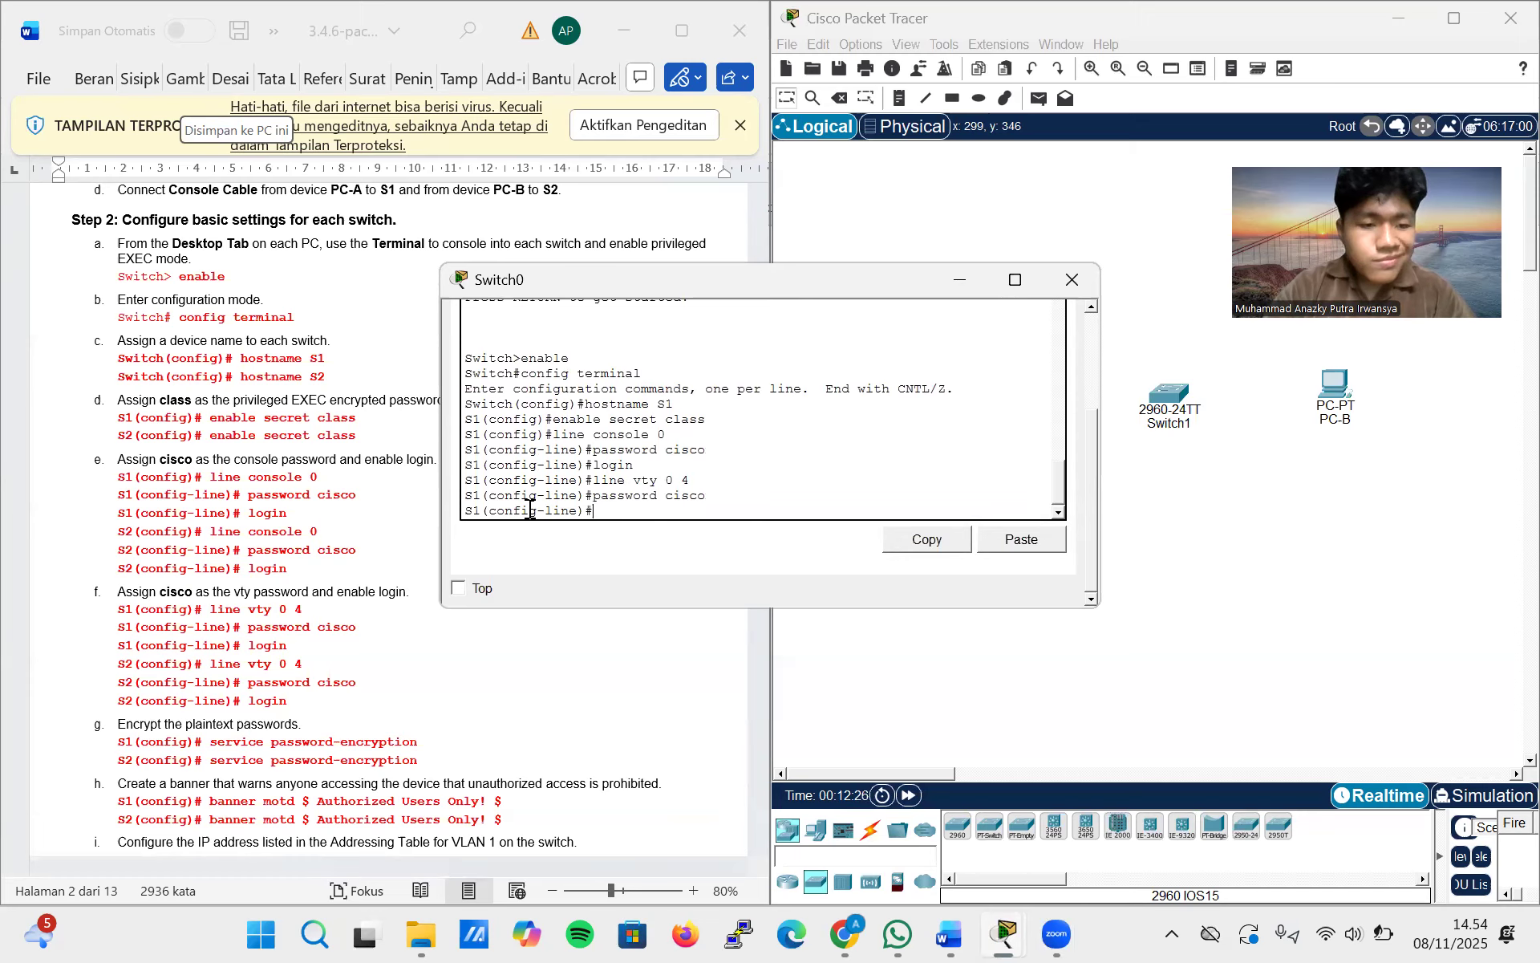
type("login")
key("Return")
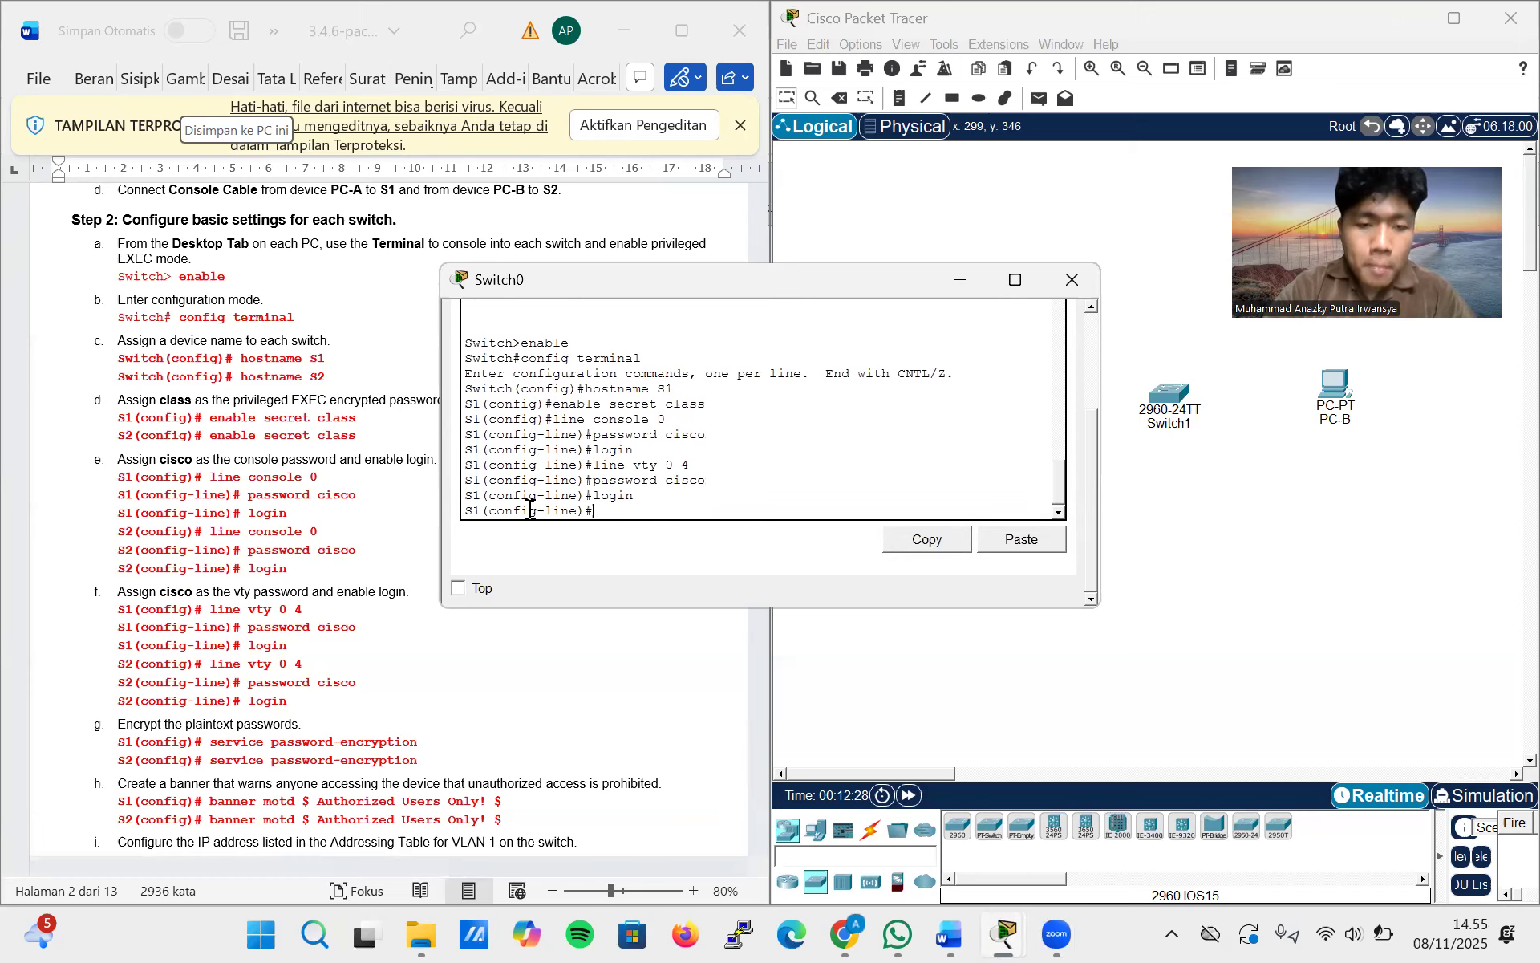
Encrypt the plaintext passwords on S1 with the service password-encryption command
scroll(311, 631, "down", 4)
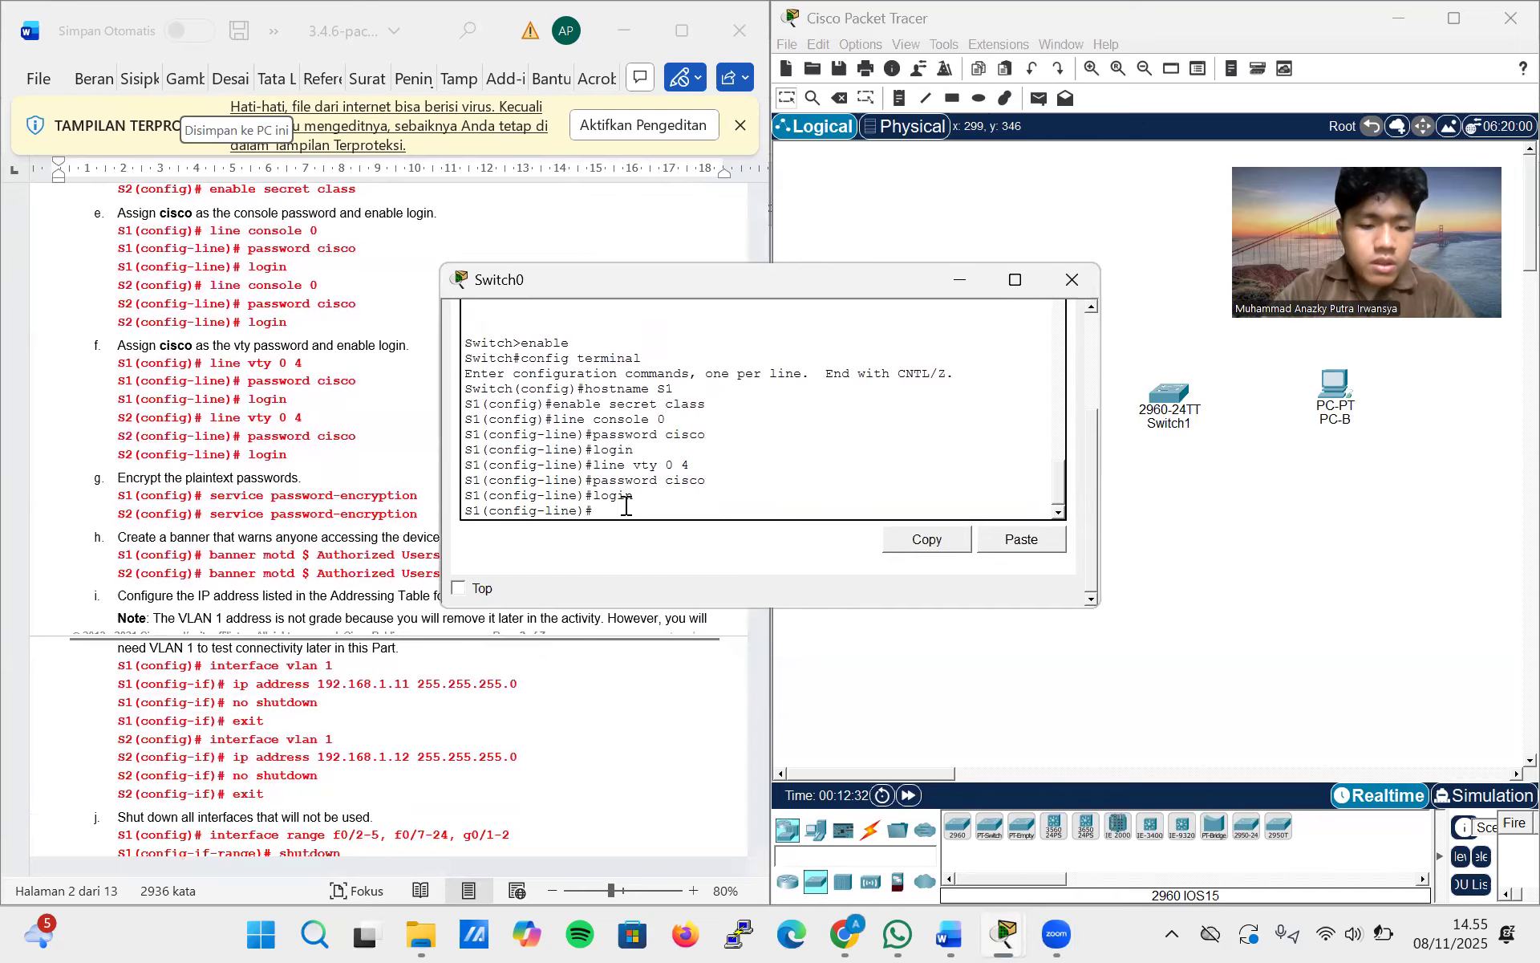
type("service")
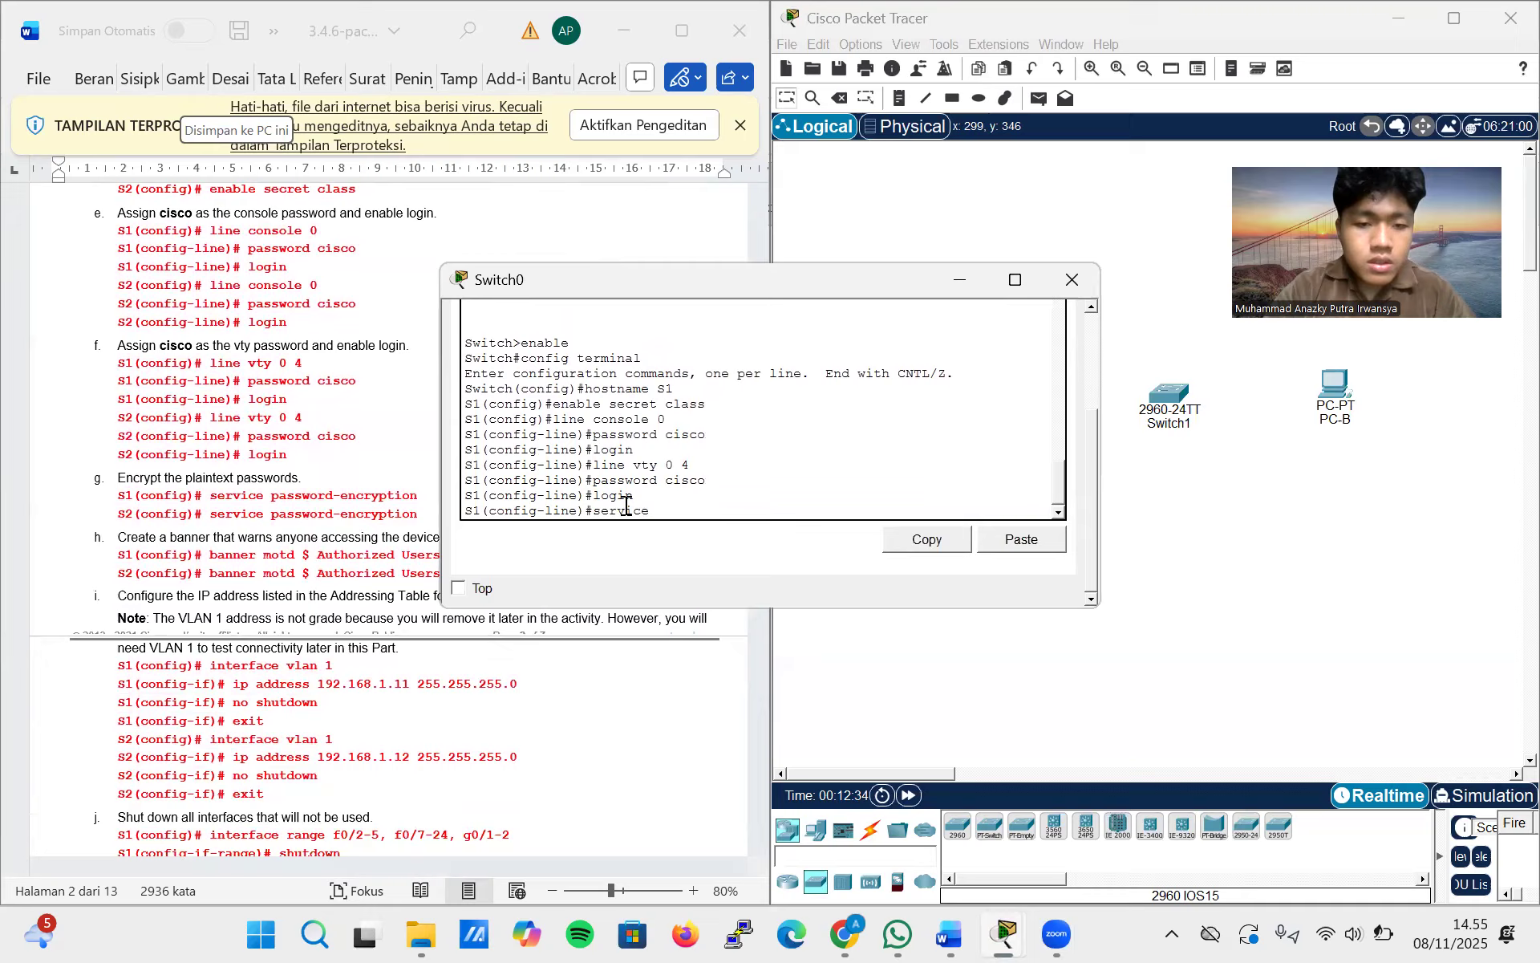
type(" password")
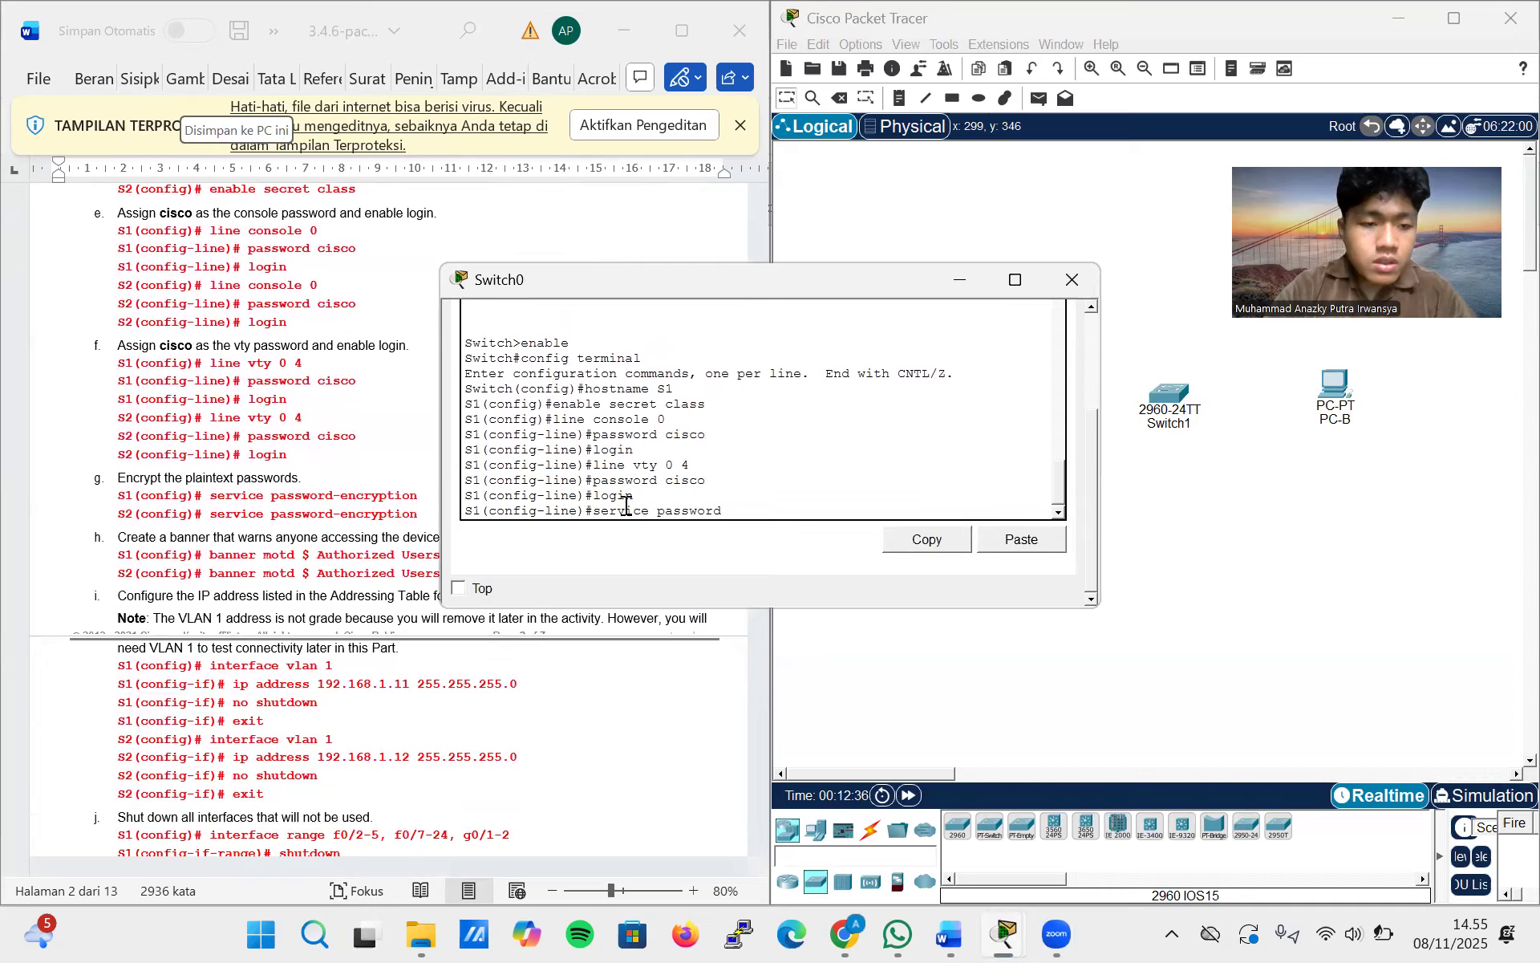
type("-encryption")
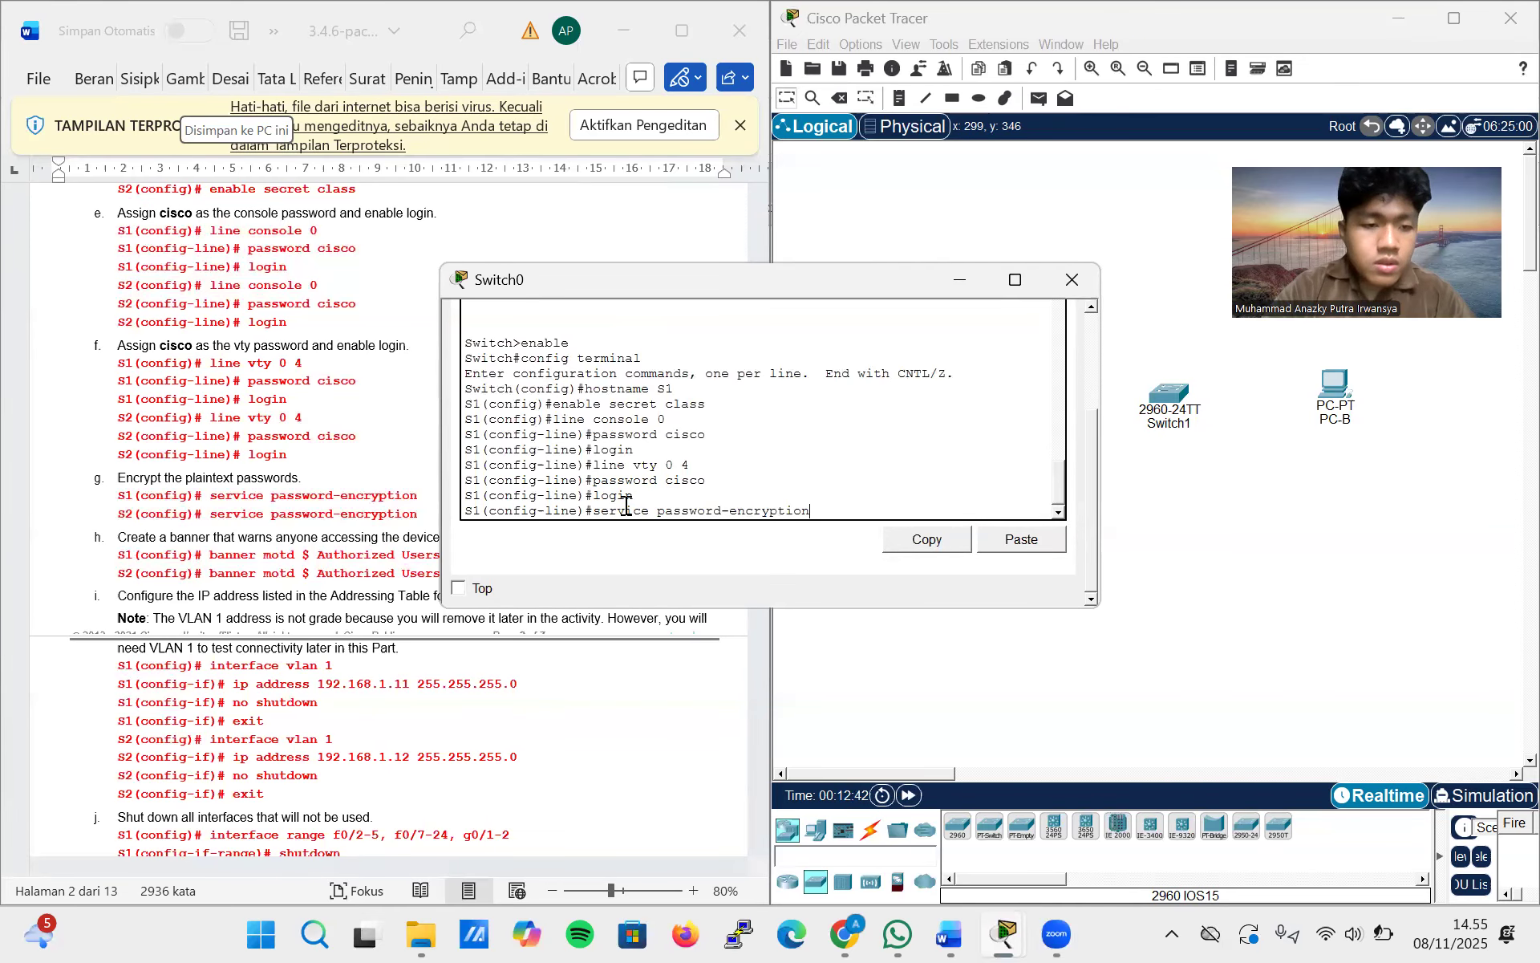
key("Return")
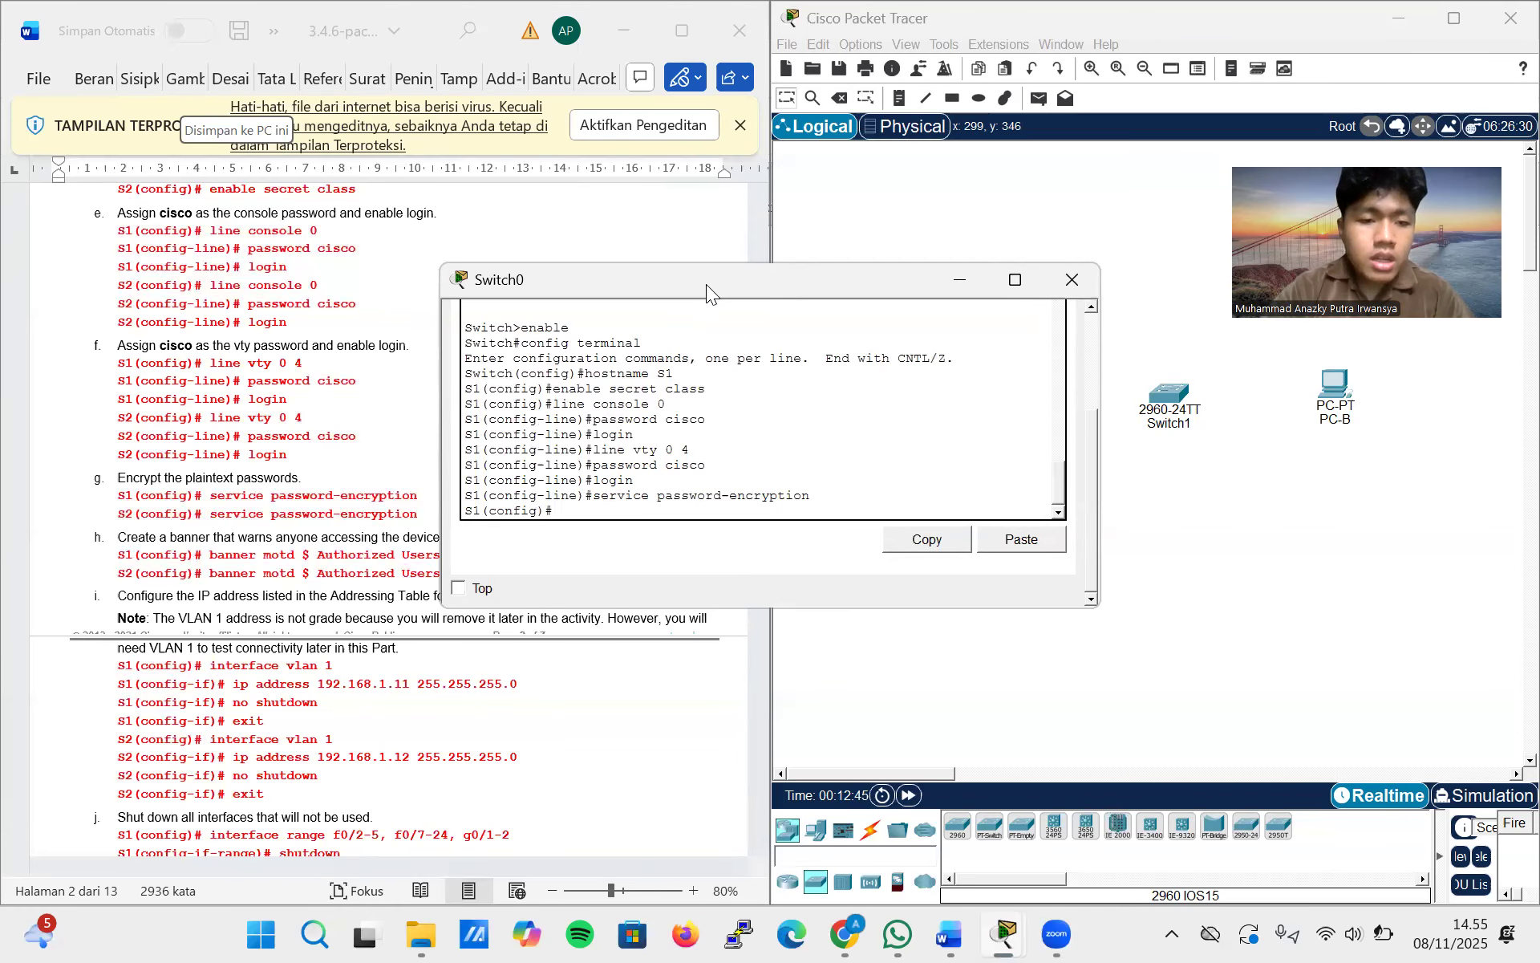
Copy the command banner motd $ Authorized Users Only! $ from the lab document and run it on S1
left_click_drag(706, 284, 998, 262)
left_click(504, 554)
left_click_drag(419, 571, 210, 556)
key("ctrl+c")
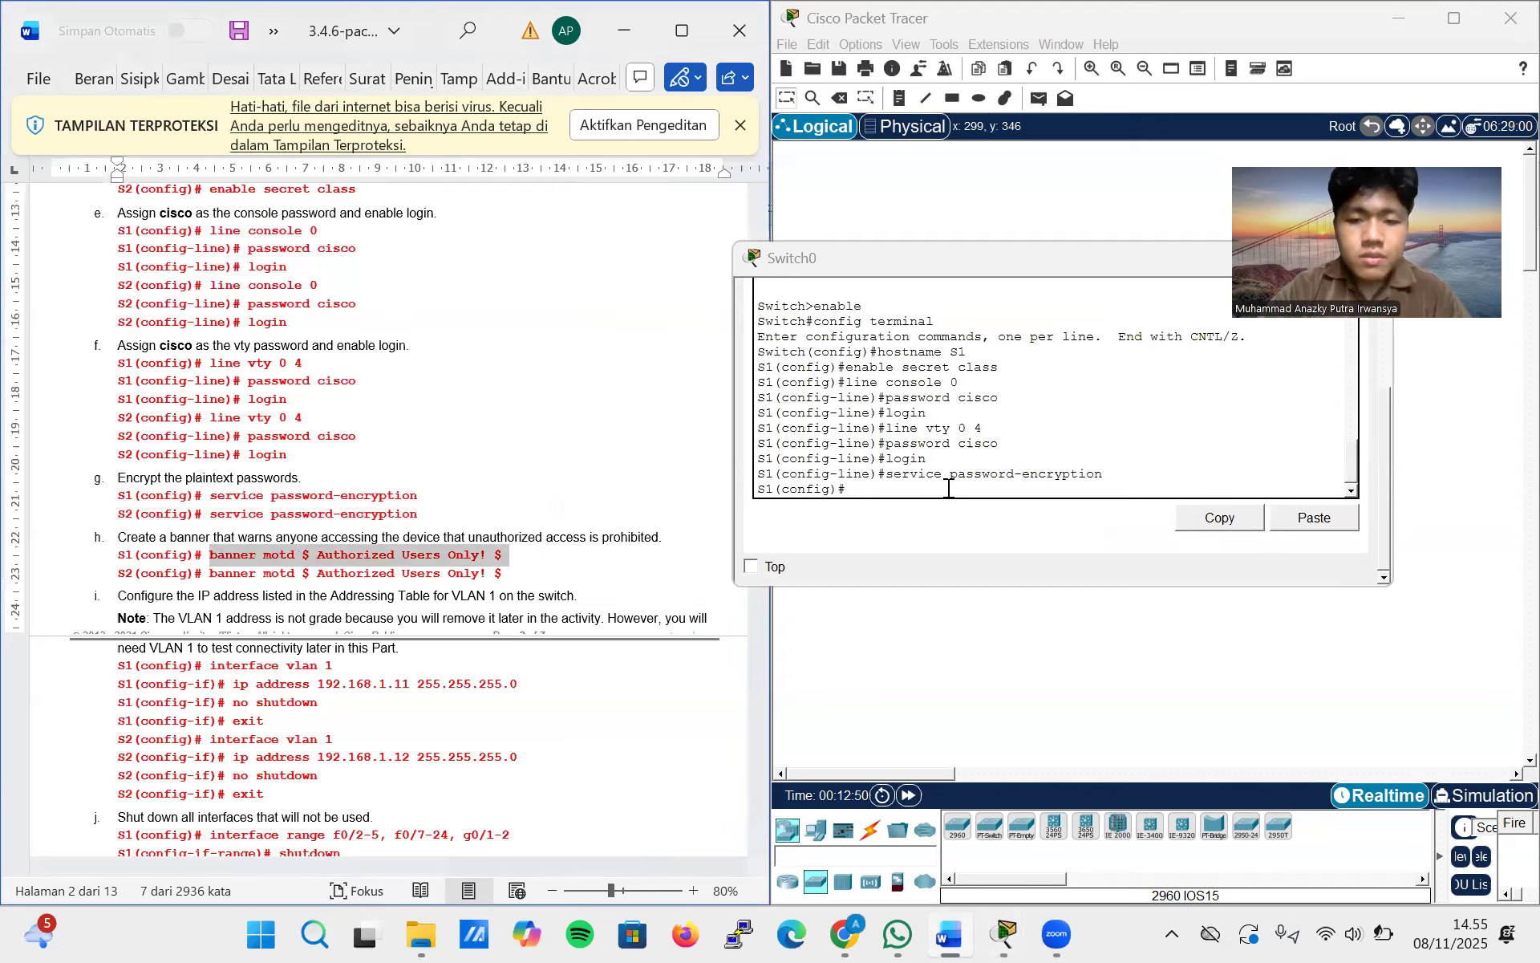
right_click(917, 497)
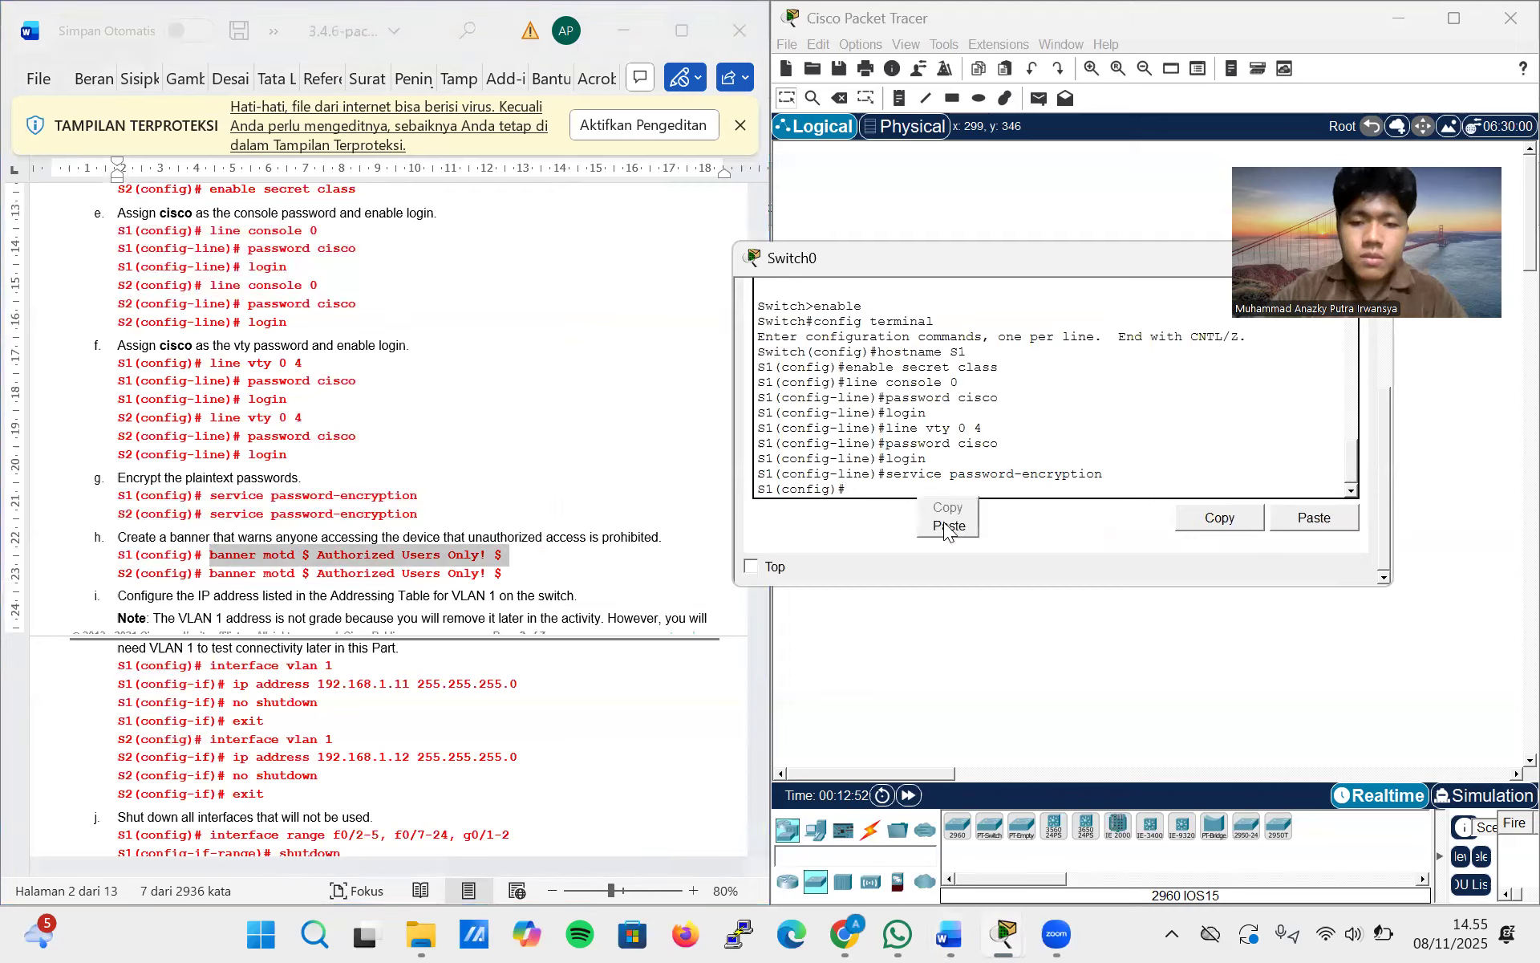
left_click(951, 526)
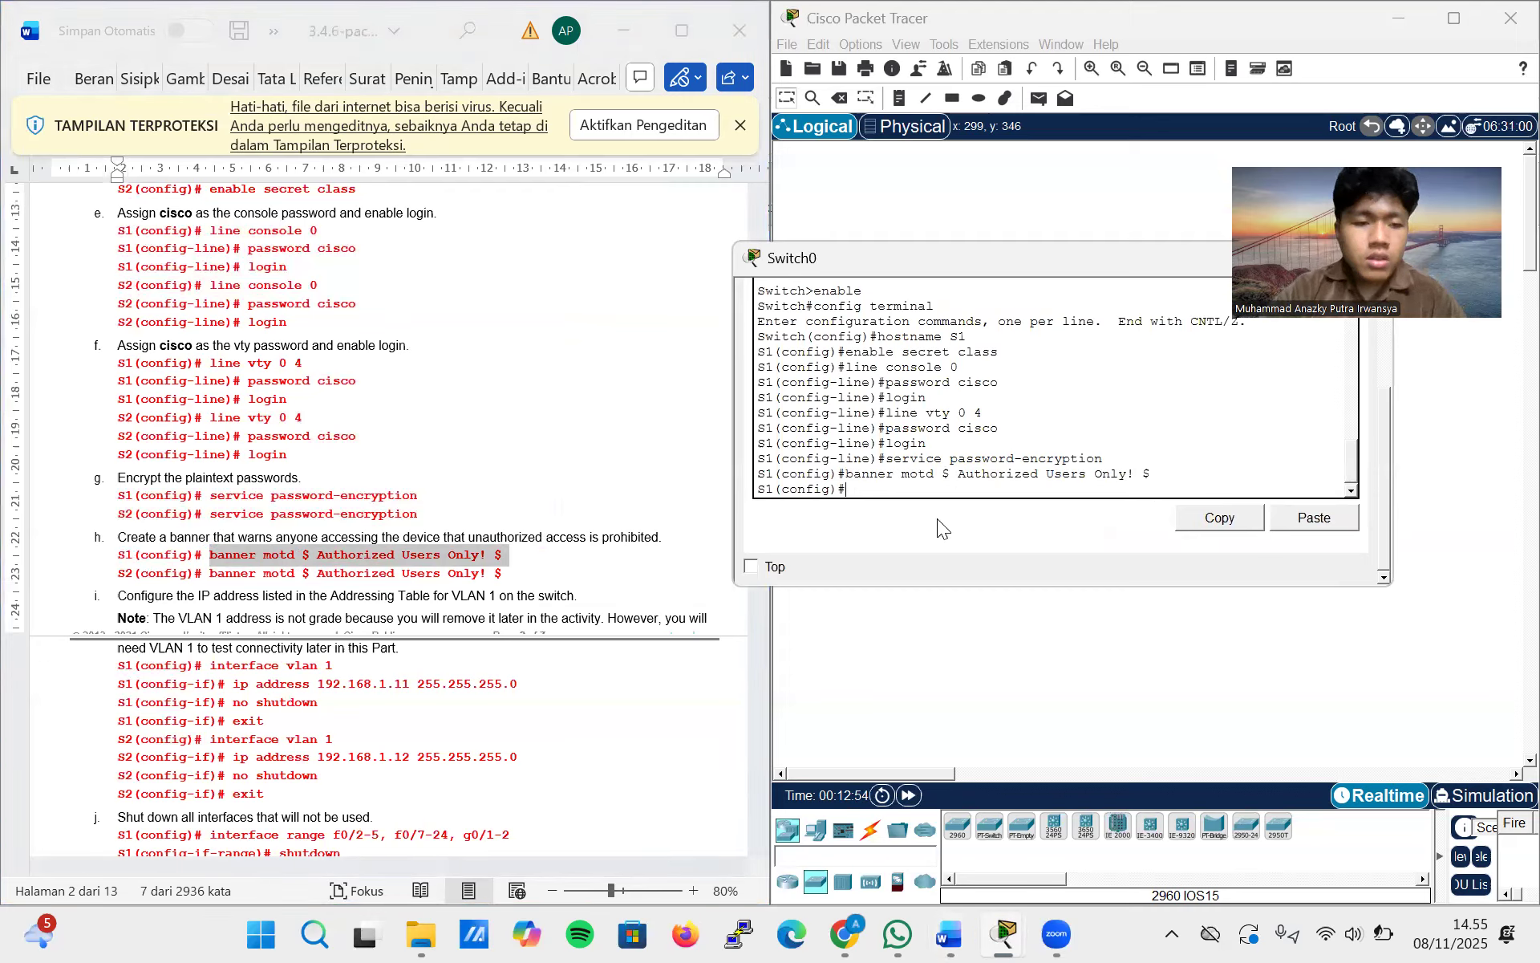
Enter interface vlan 1 on S1 and assign it the IP address 192.168.1.11 with mask 255.255.255.0, copied from the lab document
scroll(579, 576, "down", 3)
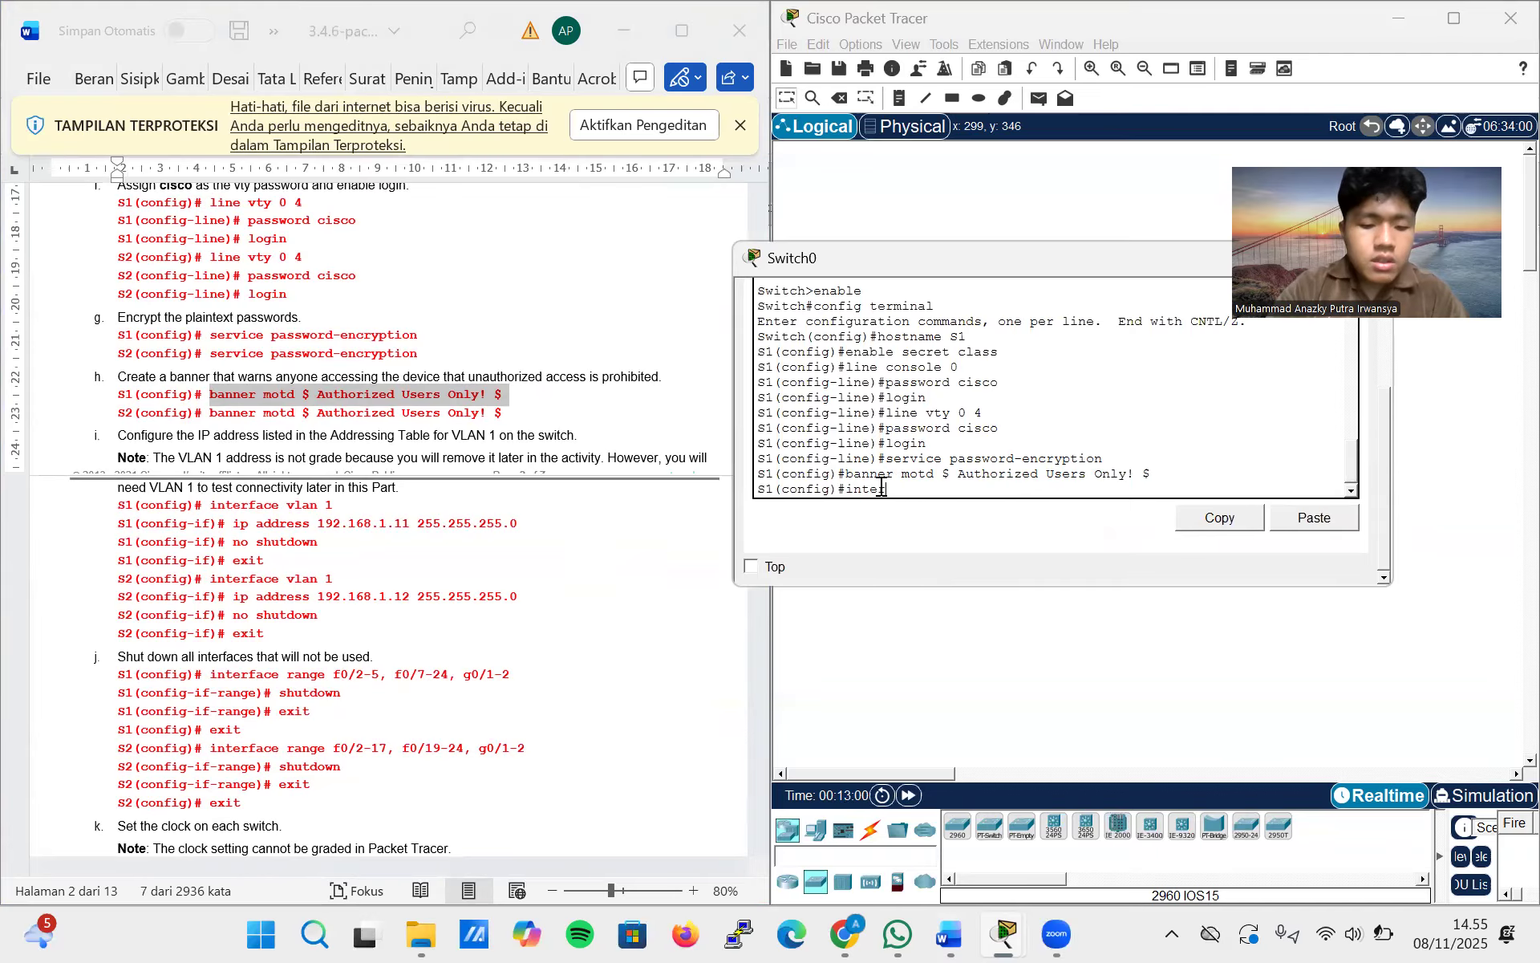
type("rface")
key("BackSpace")
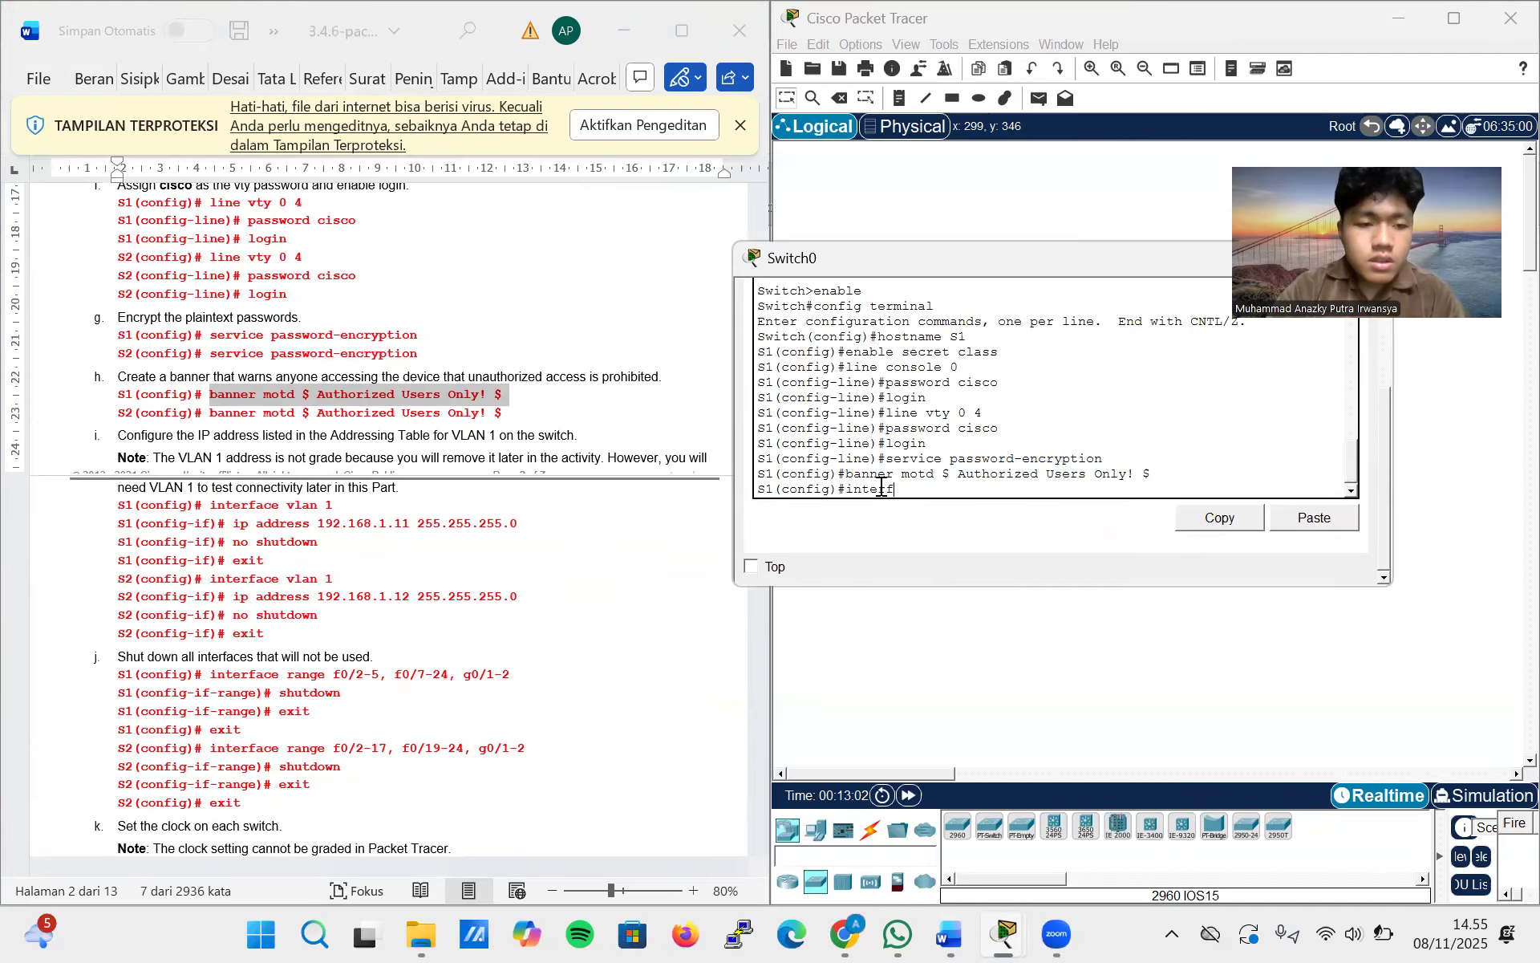
type("ace vl")
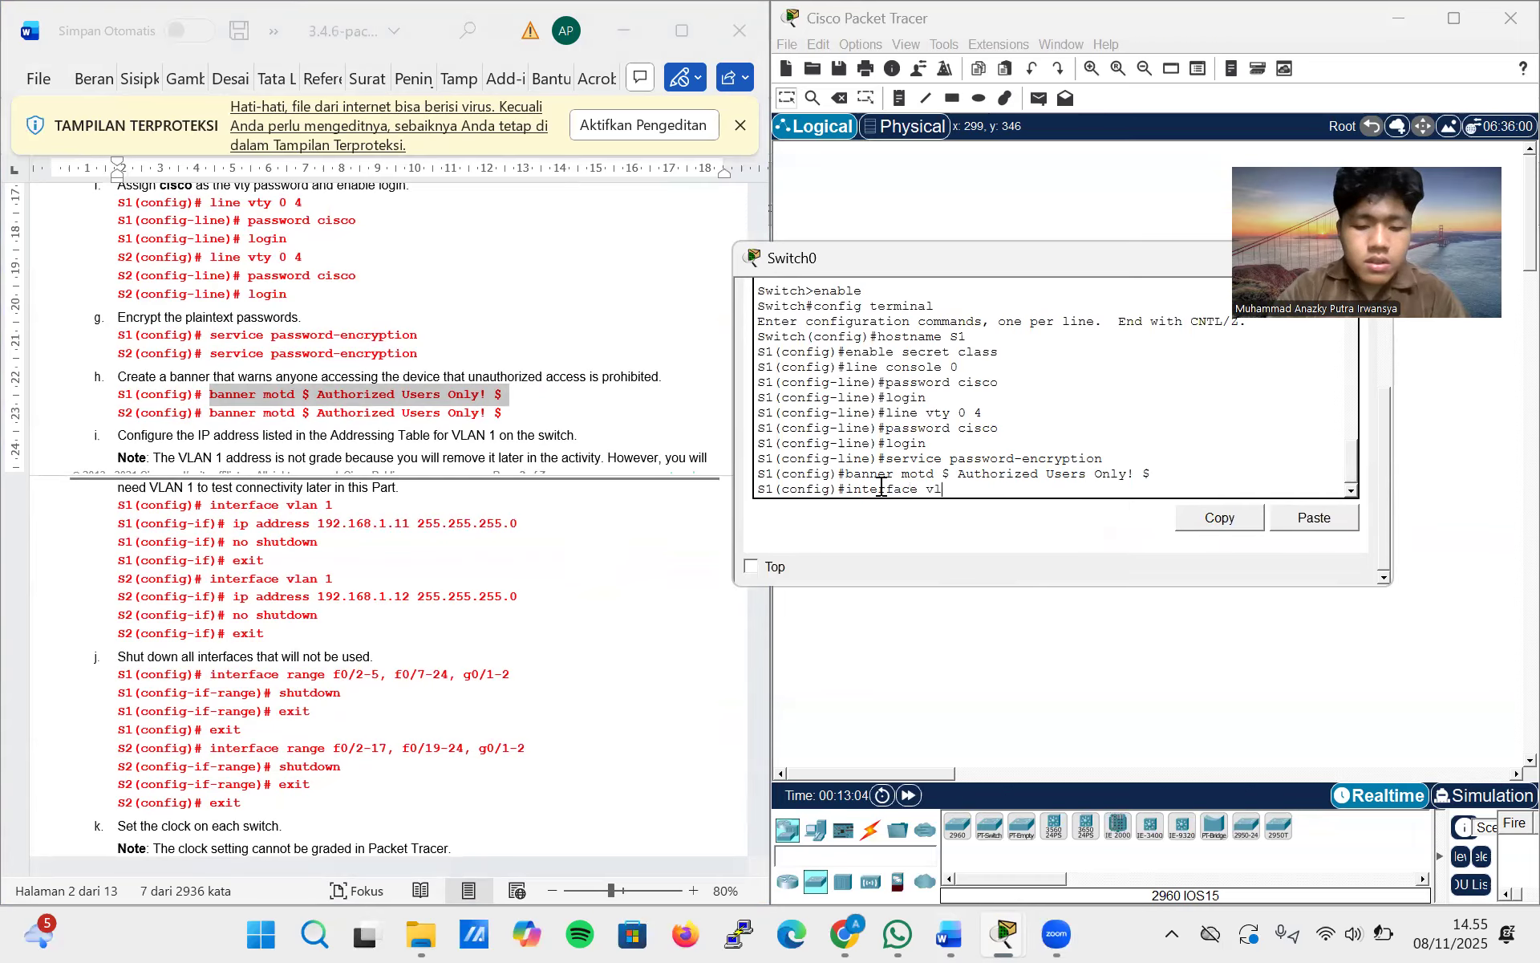
type("an 1")
key("Return")
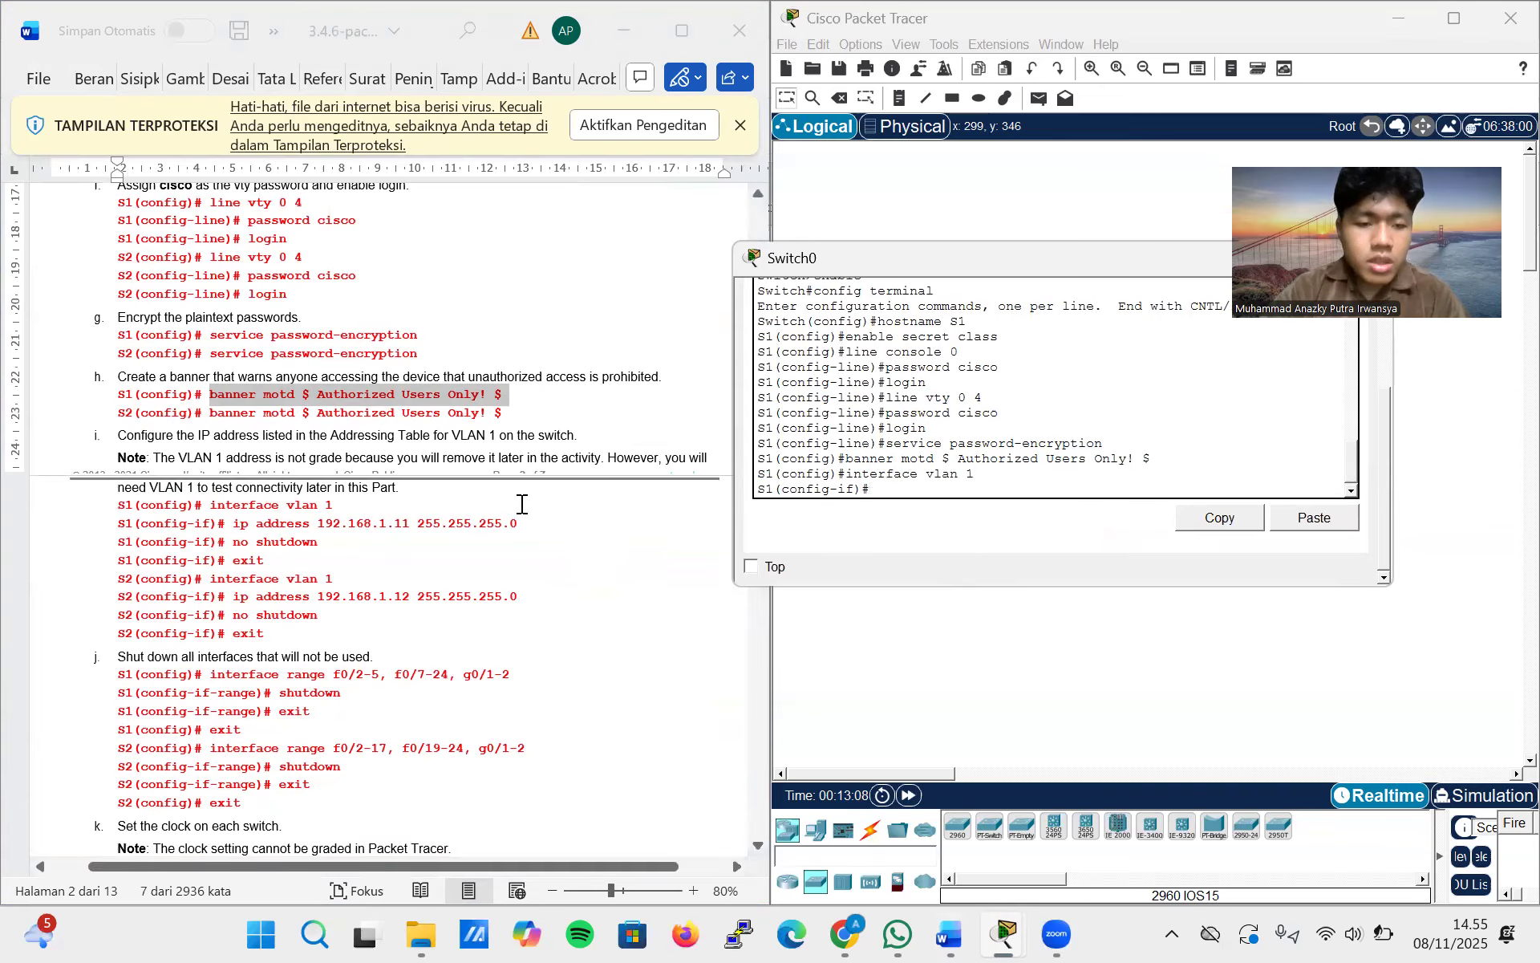
left_click_drag(517, 523, 233, 523)
key("ctrl+c")
left_click(915, 488)
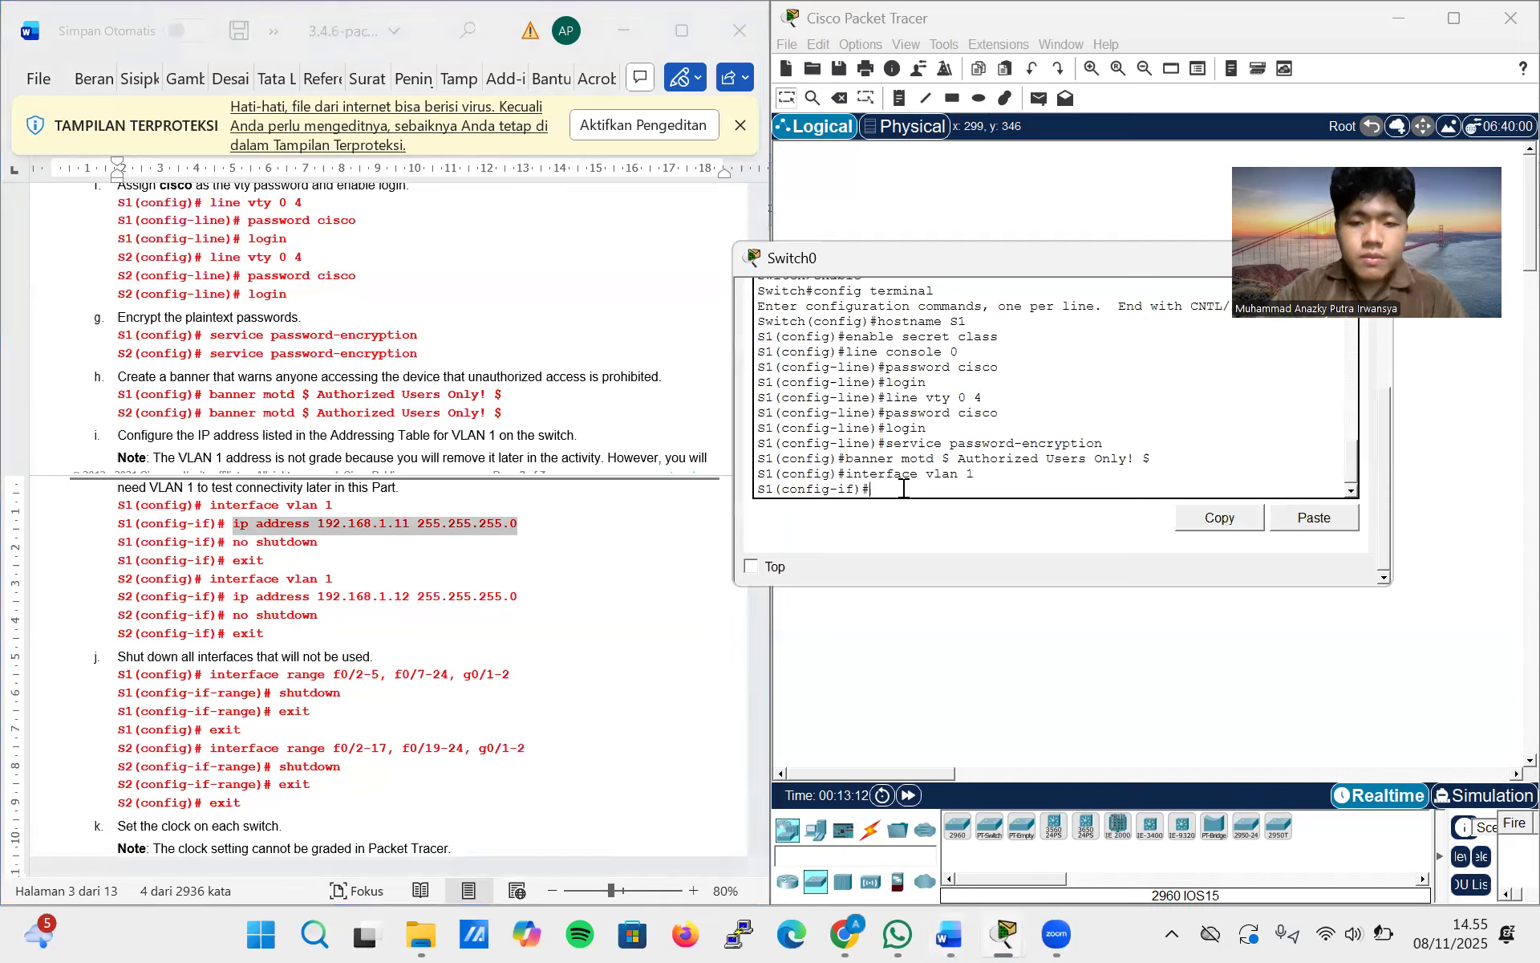
right_click(907, 491)
left_click(931, 519)
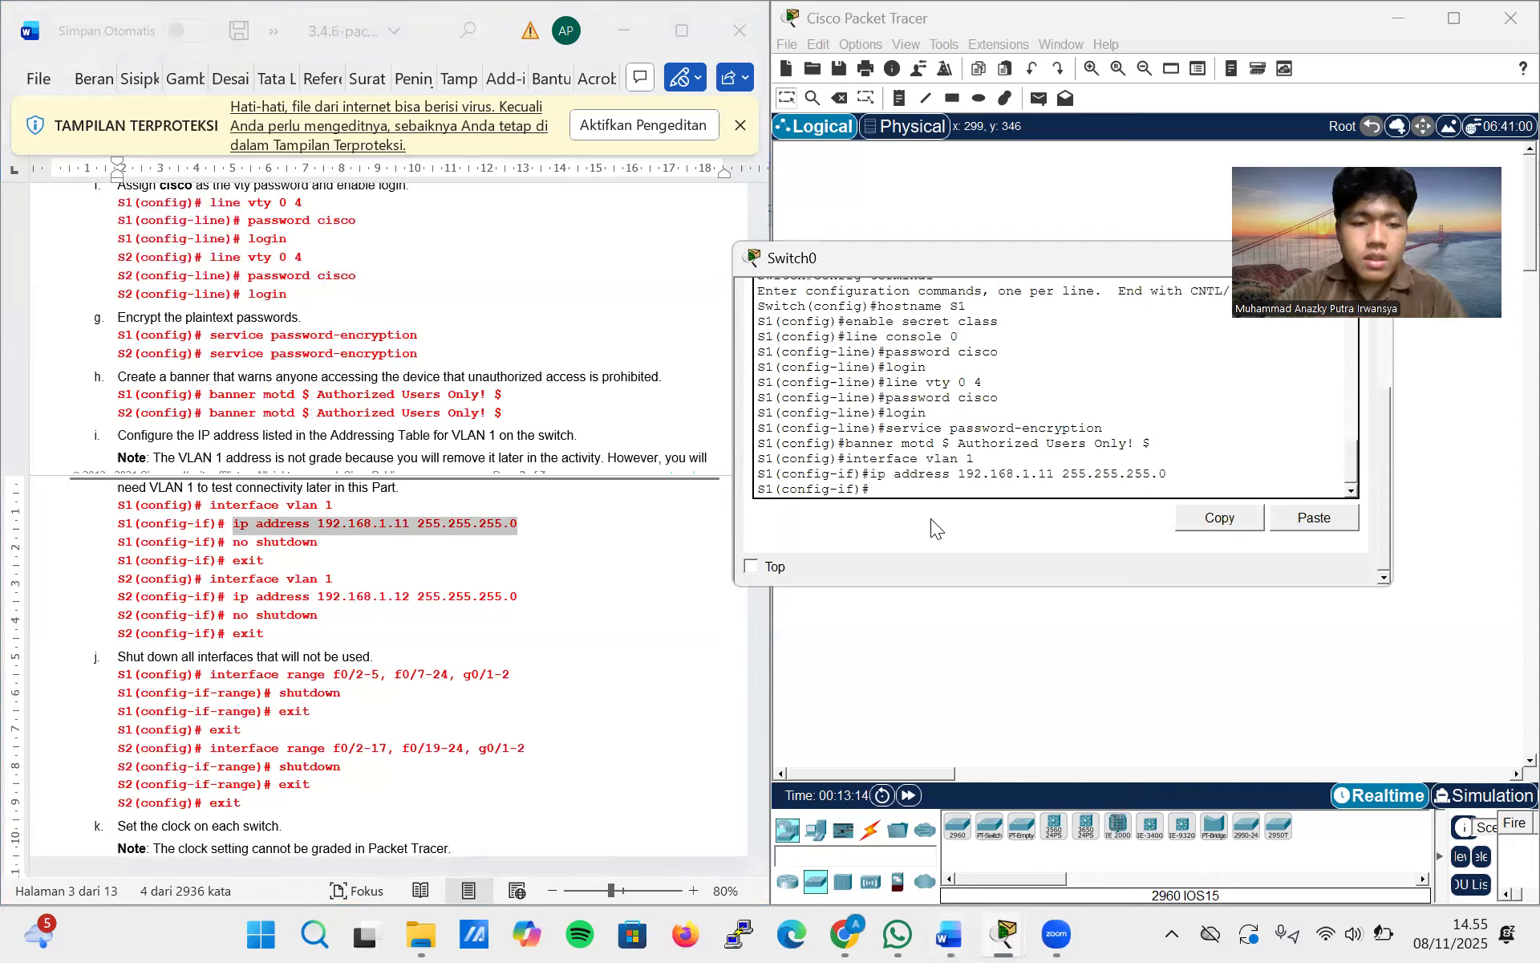
Enable the VLAN 1 interface on S1 with no shutdown and exit to global configuration mode
type("no s")
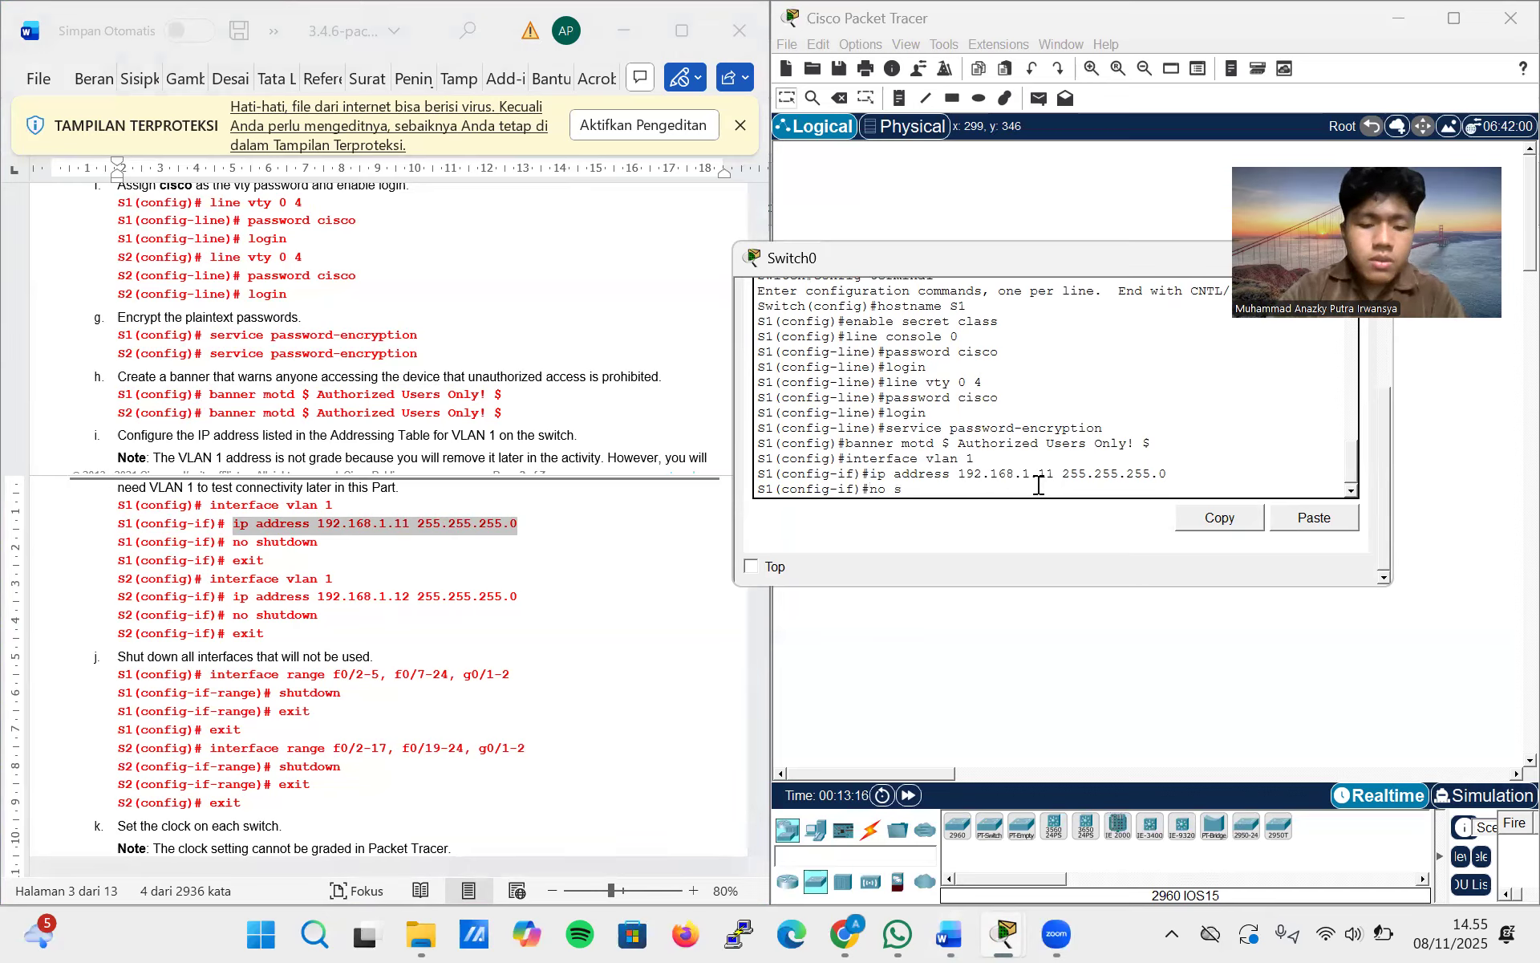
type("hutdown")
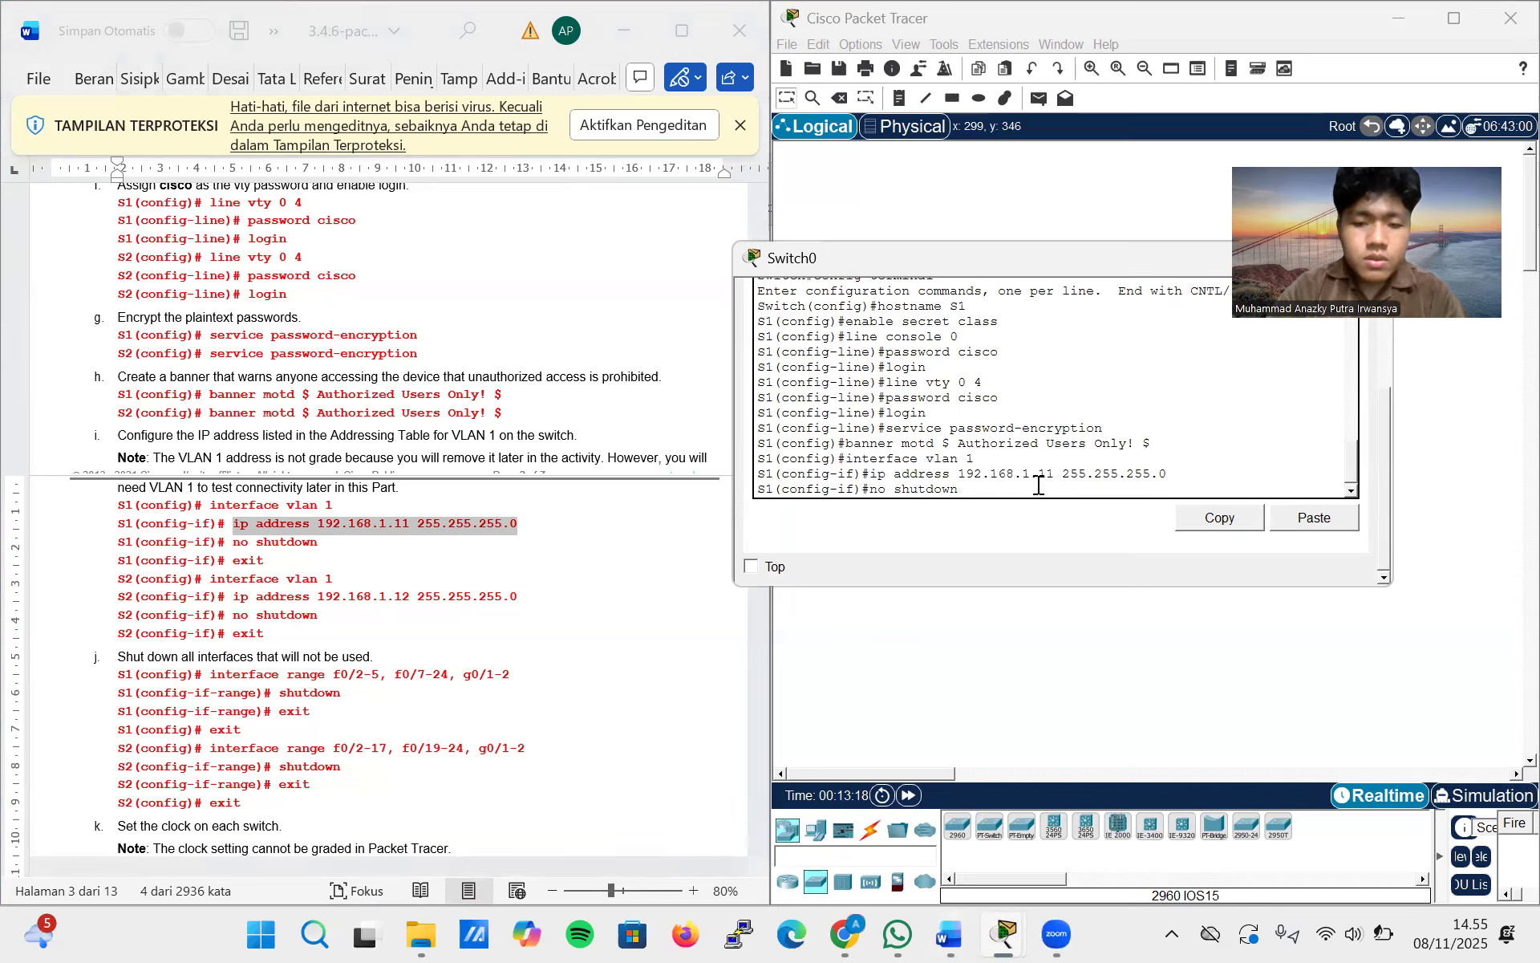
key("Return")
type("exit")
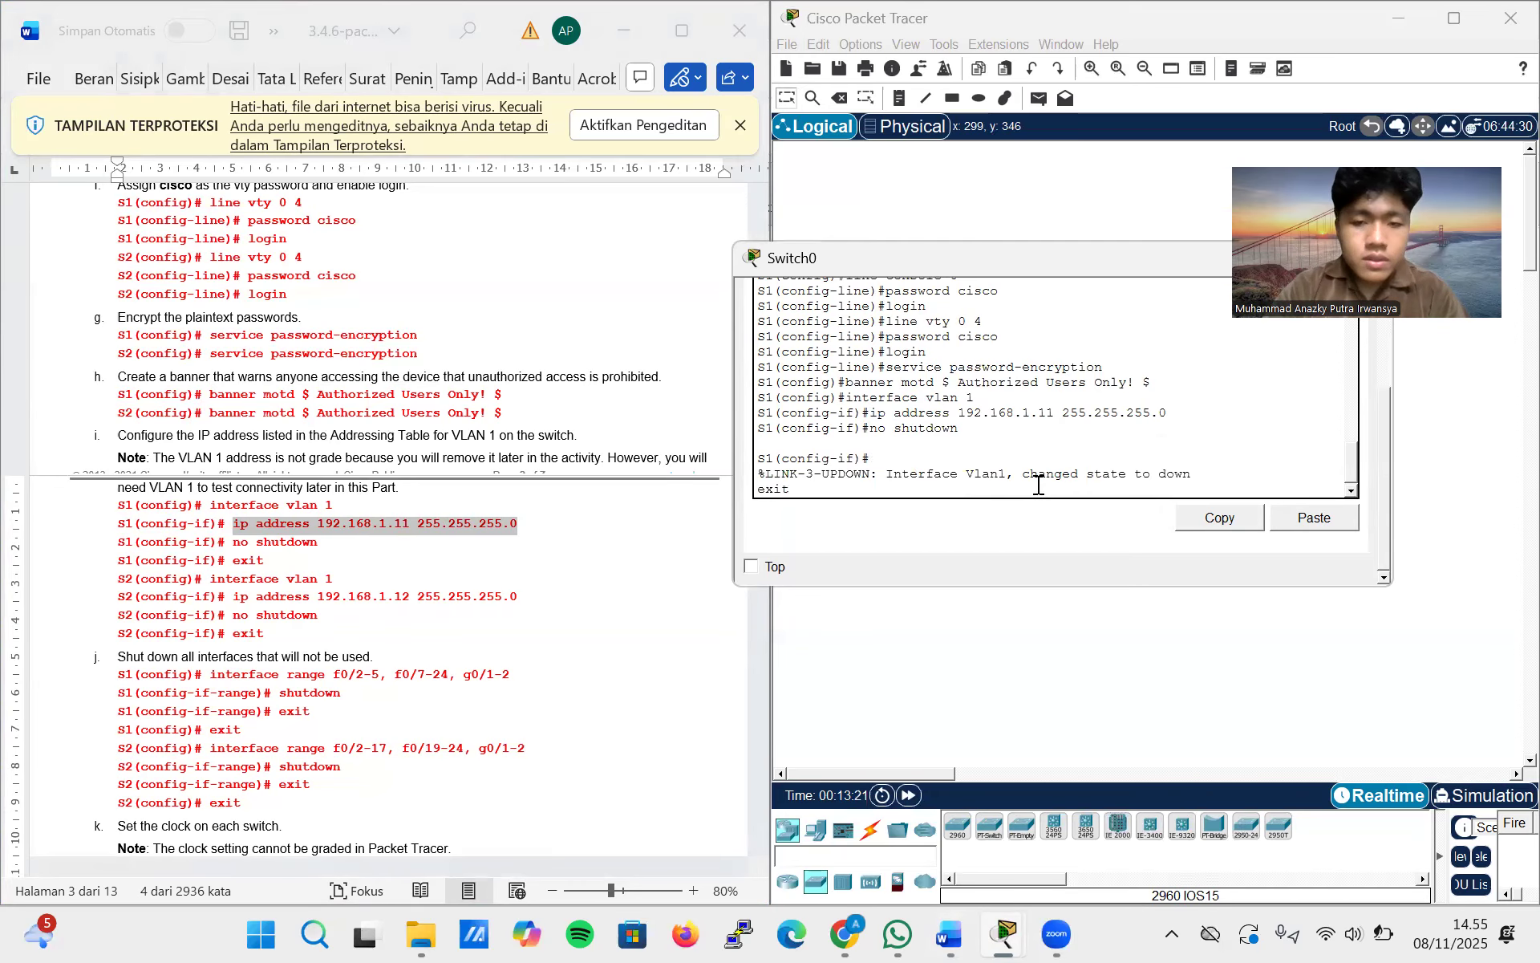
key("Return")
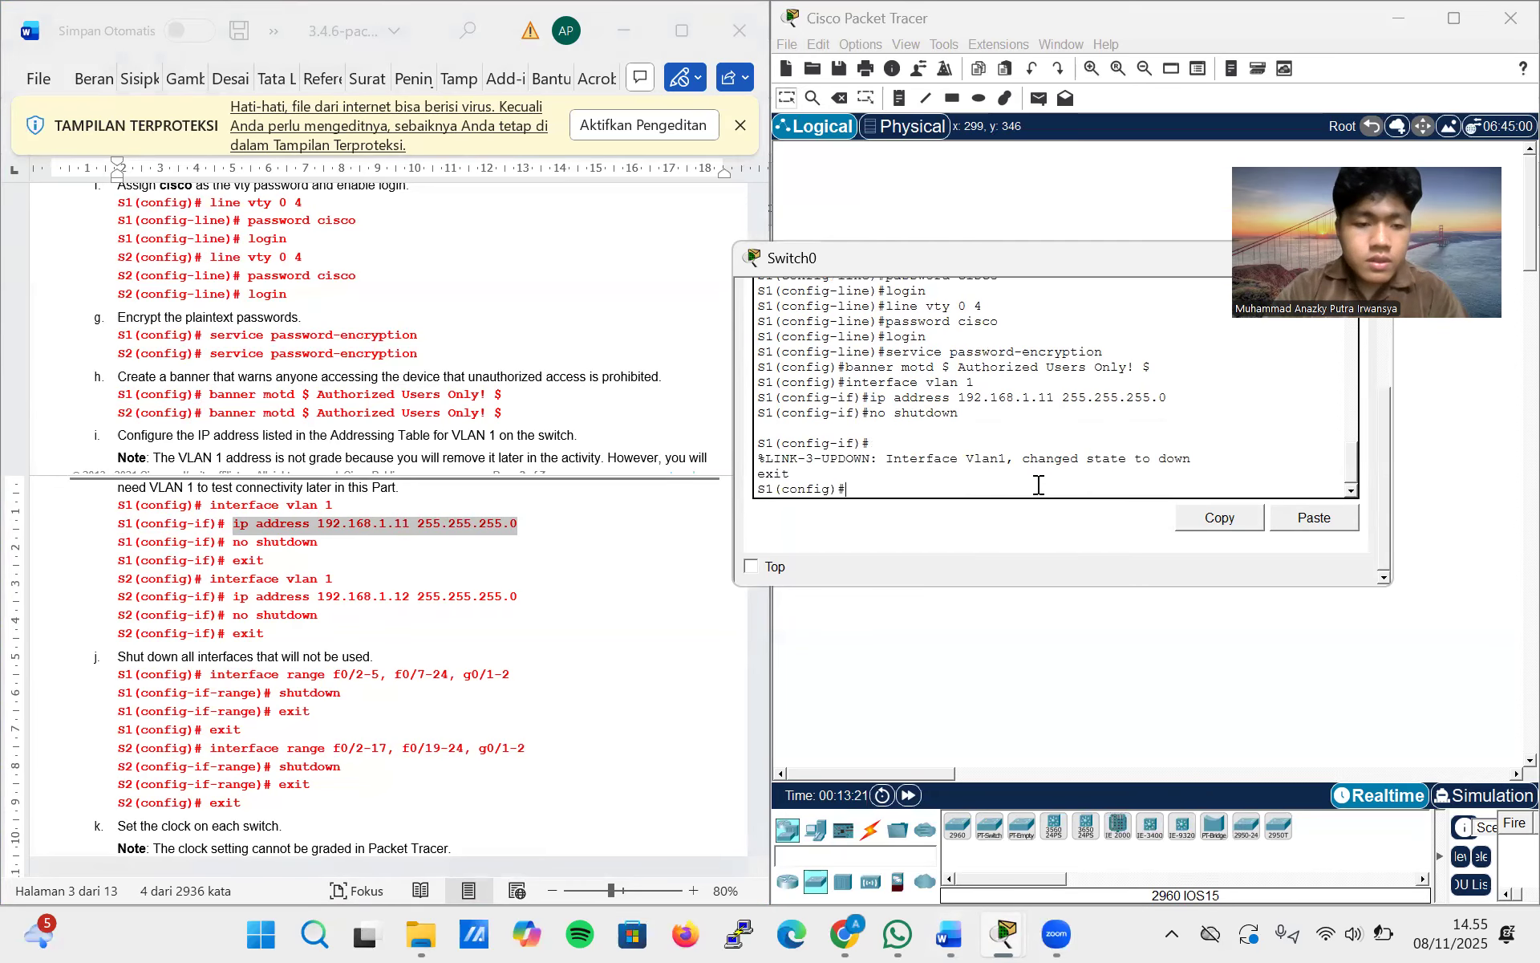
Copy the command interface range f0/2-5, f0/7-24, g0/1-2 from the lab document and run it on S1
scroll(513, 616, "down", 3)
scroll(507, 618, "down", 1)
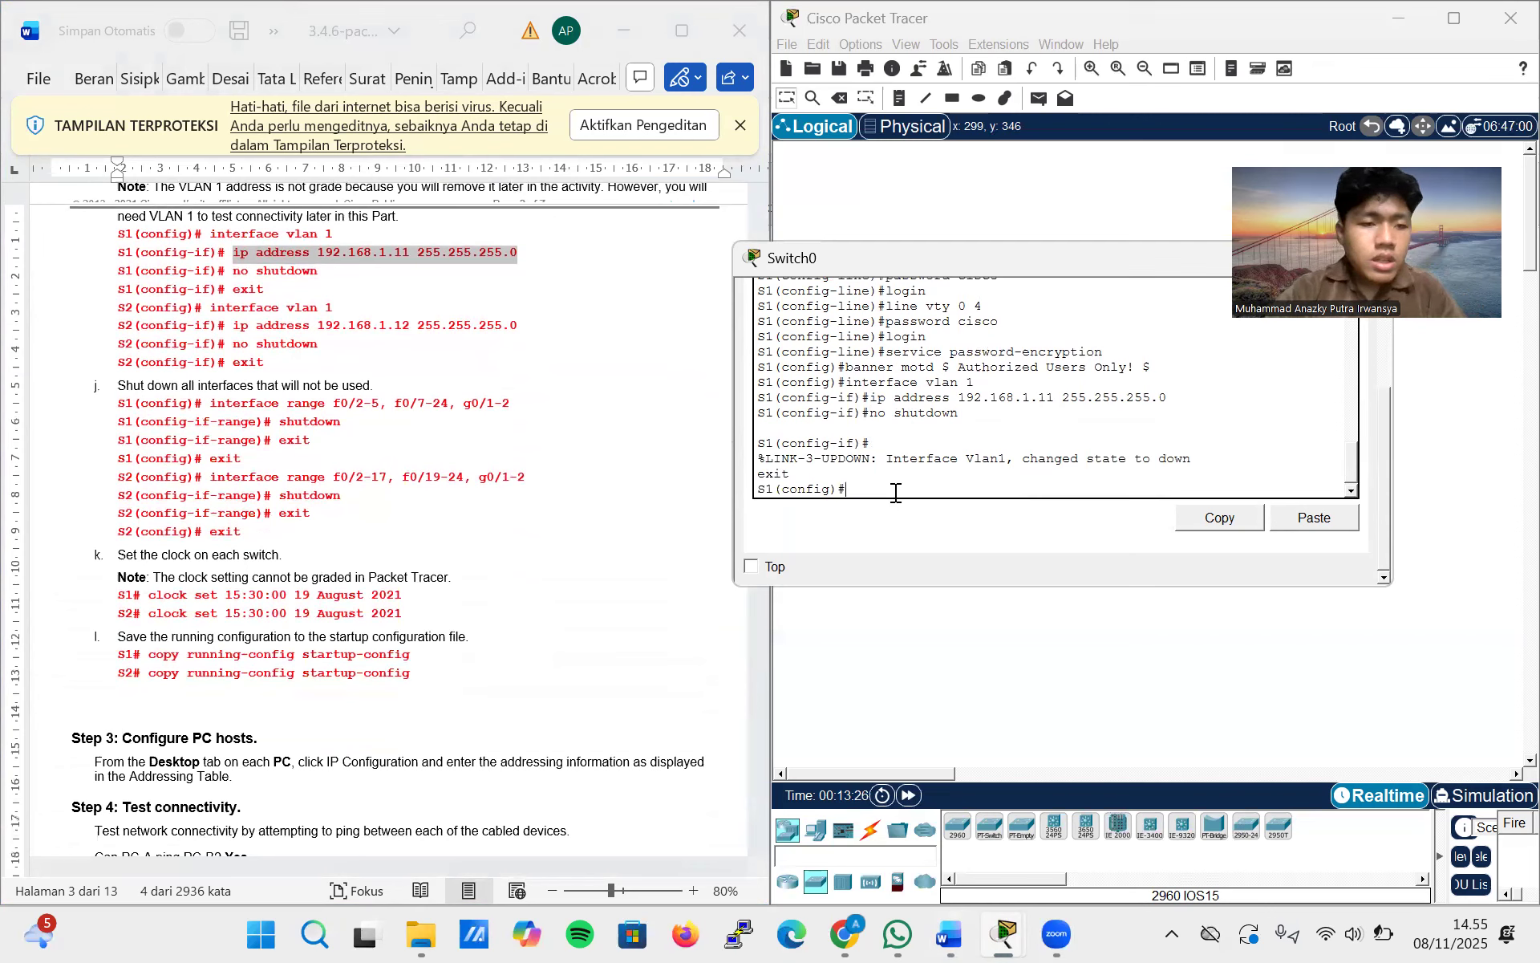
key("BackSpace")
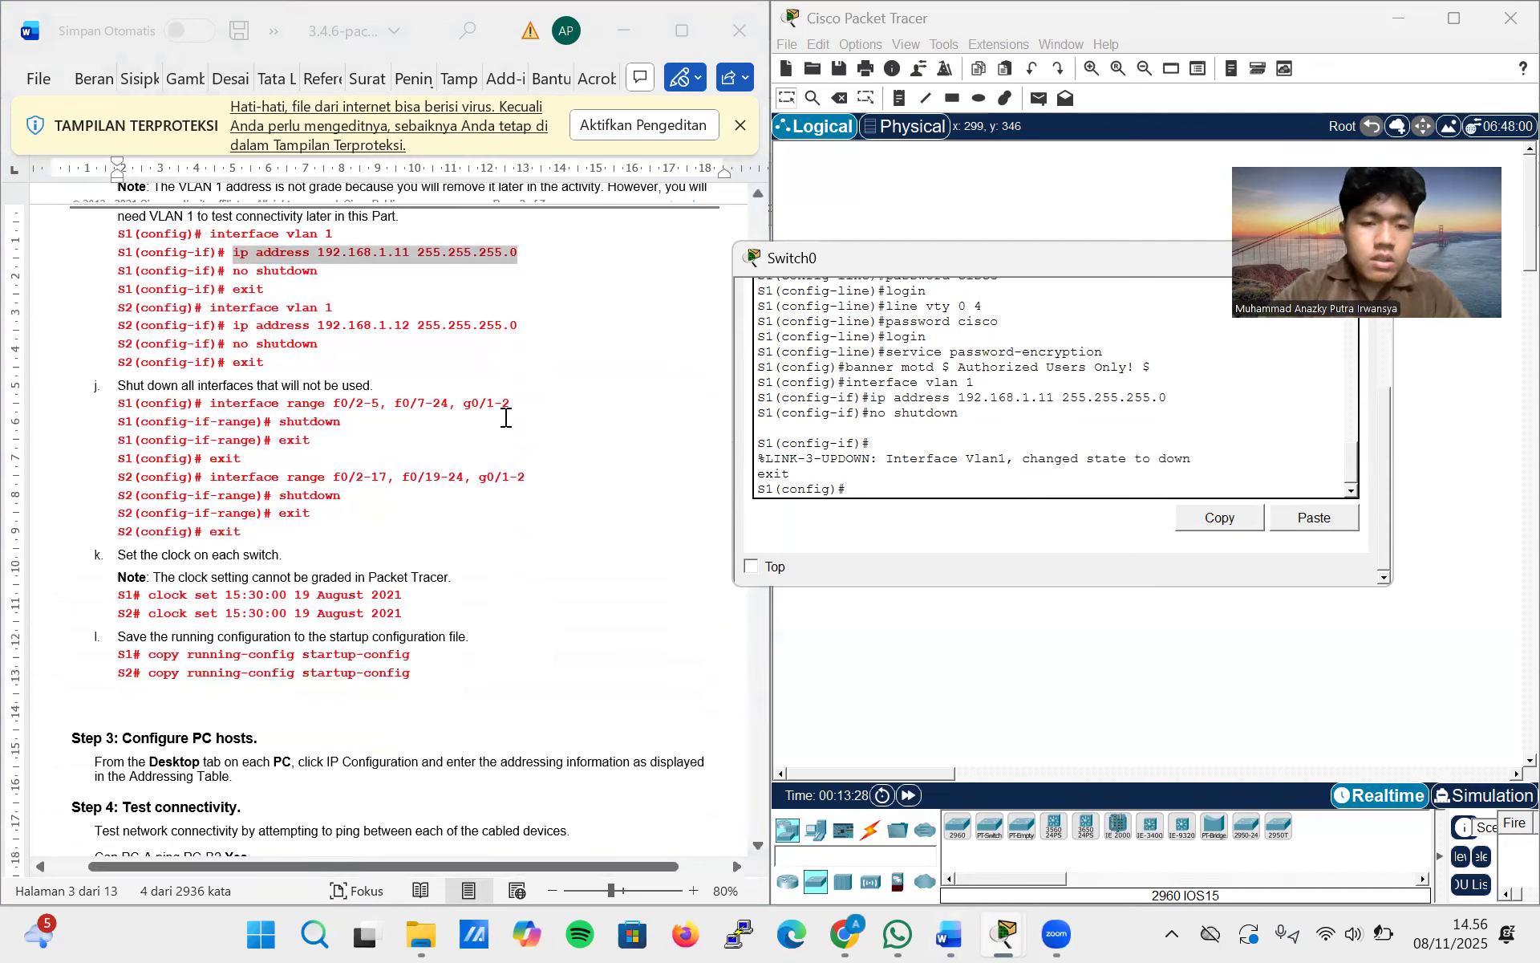
left_click(510, 408)
left_click_drag(511, 413, 211, 408)
key("ctrl+c")
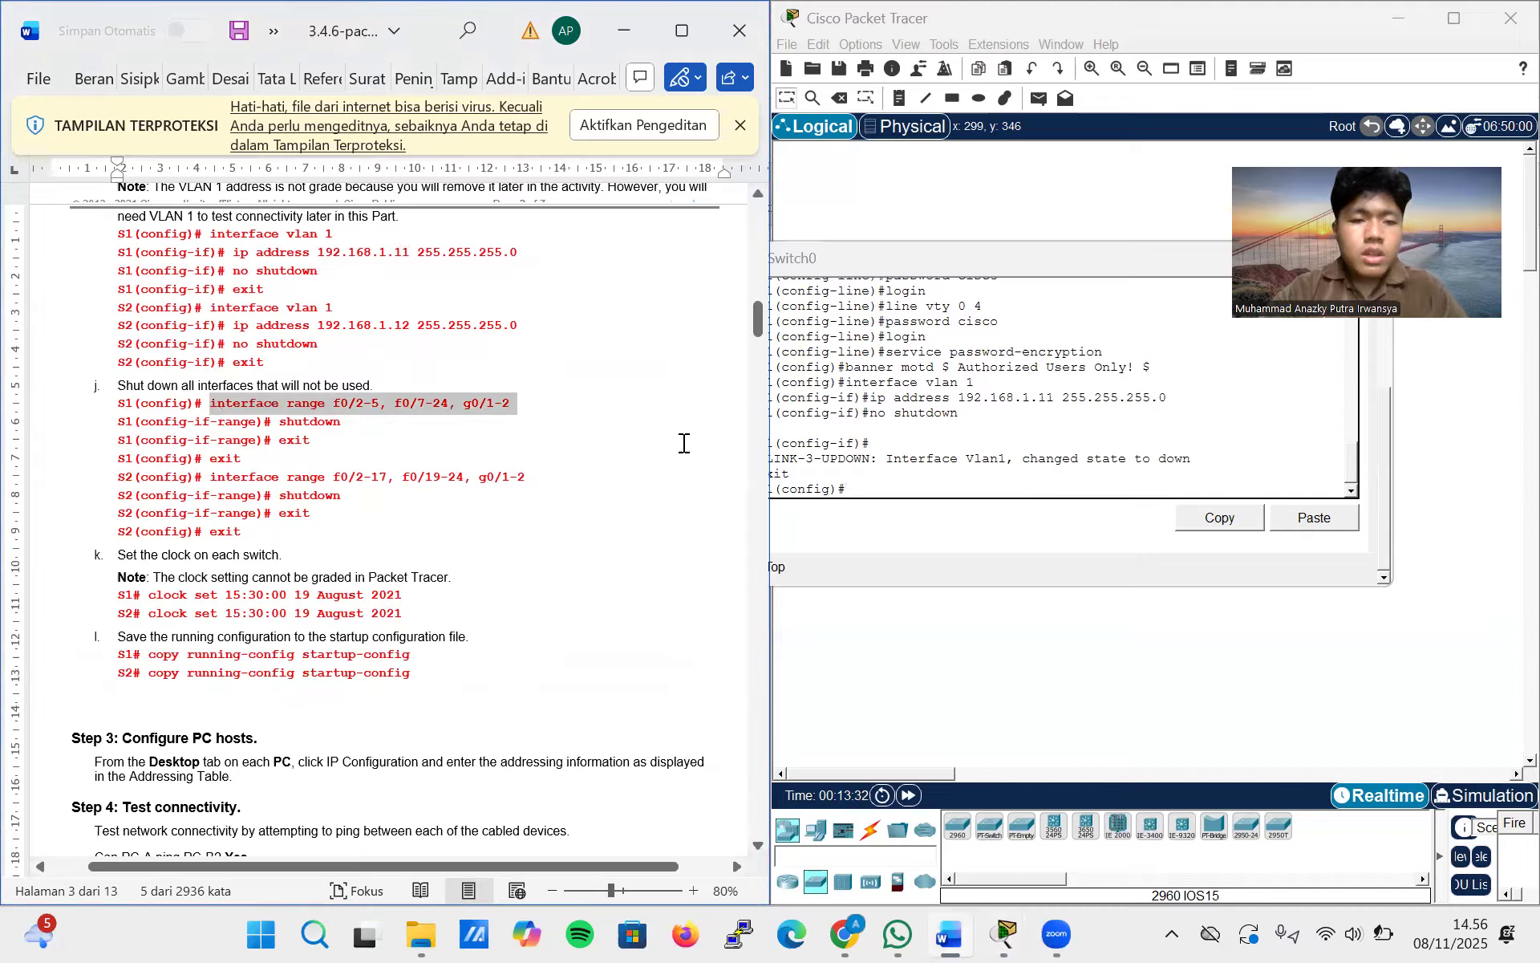
left_click(911, 485)
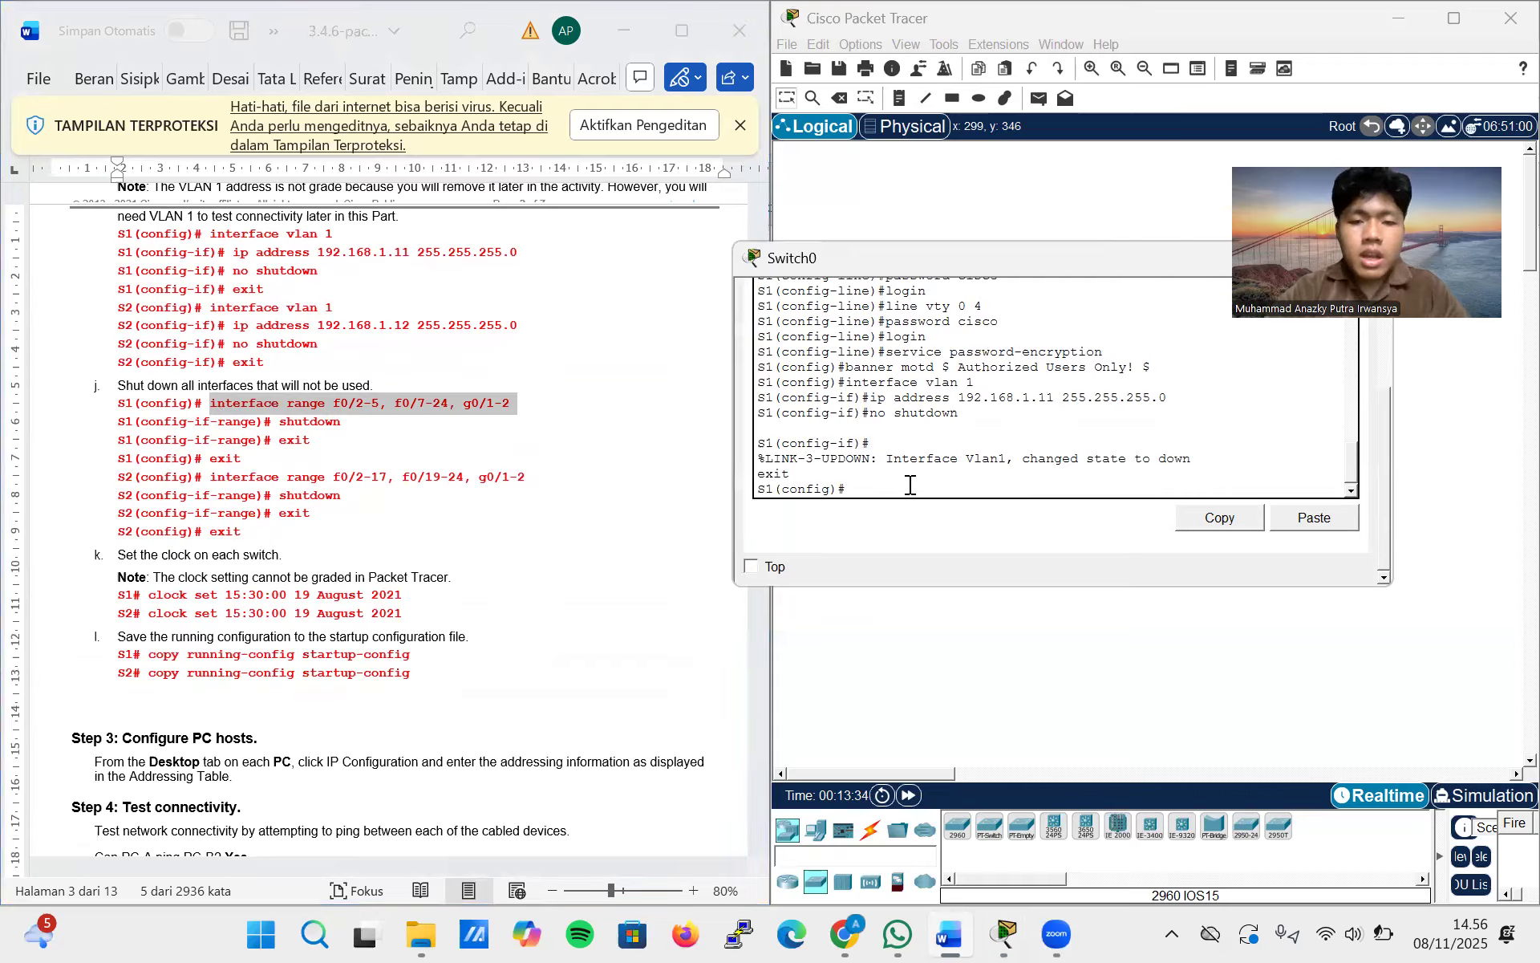
right_click(910, 485)
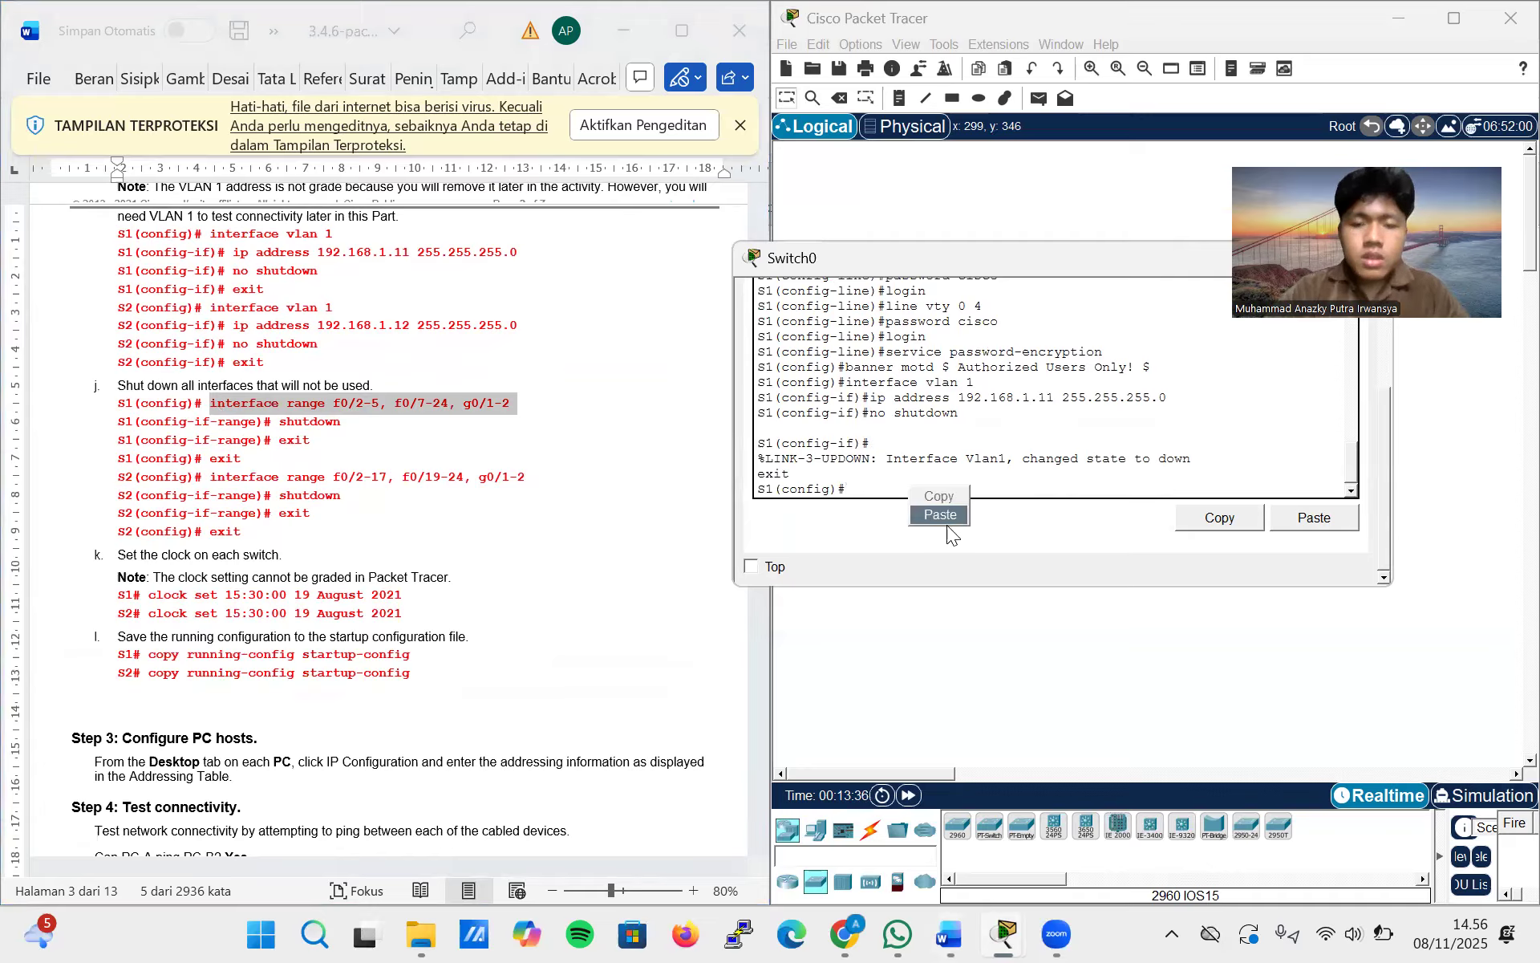
left_click(945, 520)
key("Return")
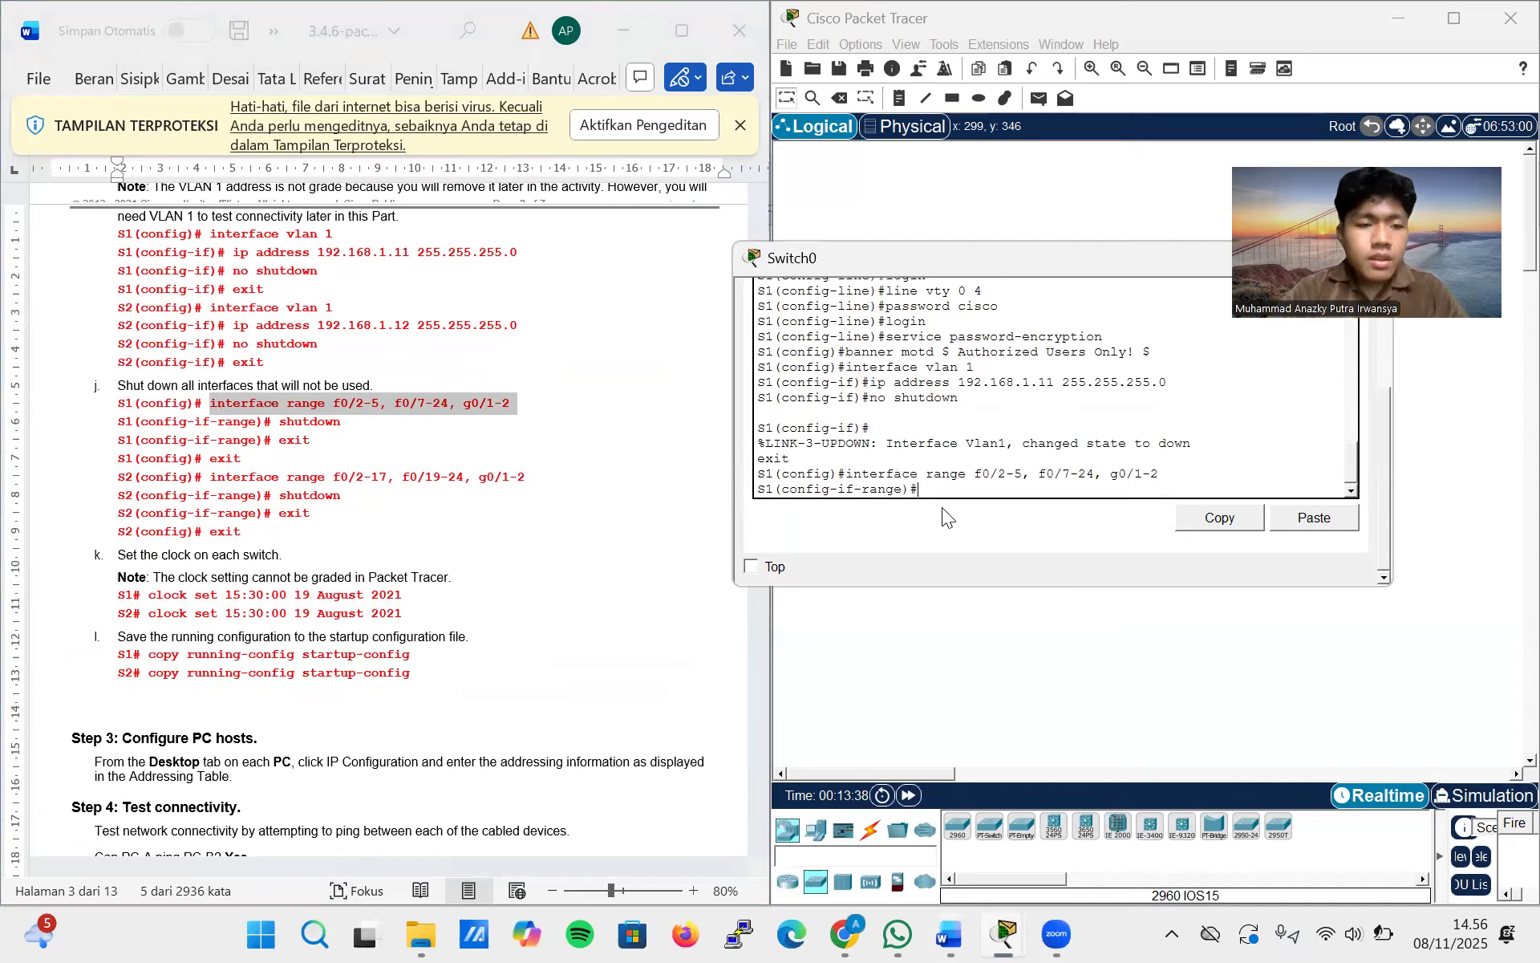
Shut down the selected range of unused interfaces on S1 and exit to global configuration mode
type("sht")
key("BackSpace")
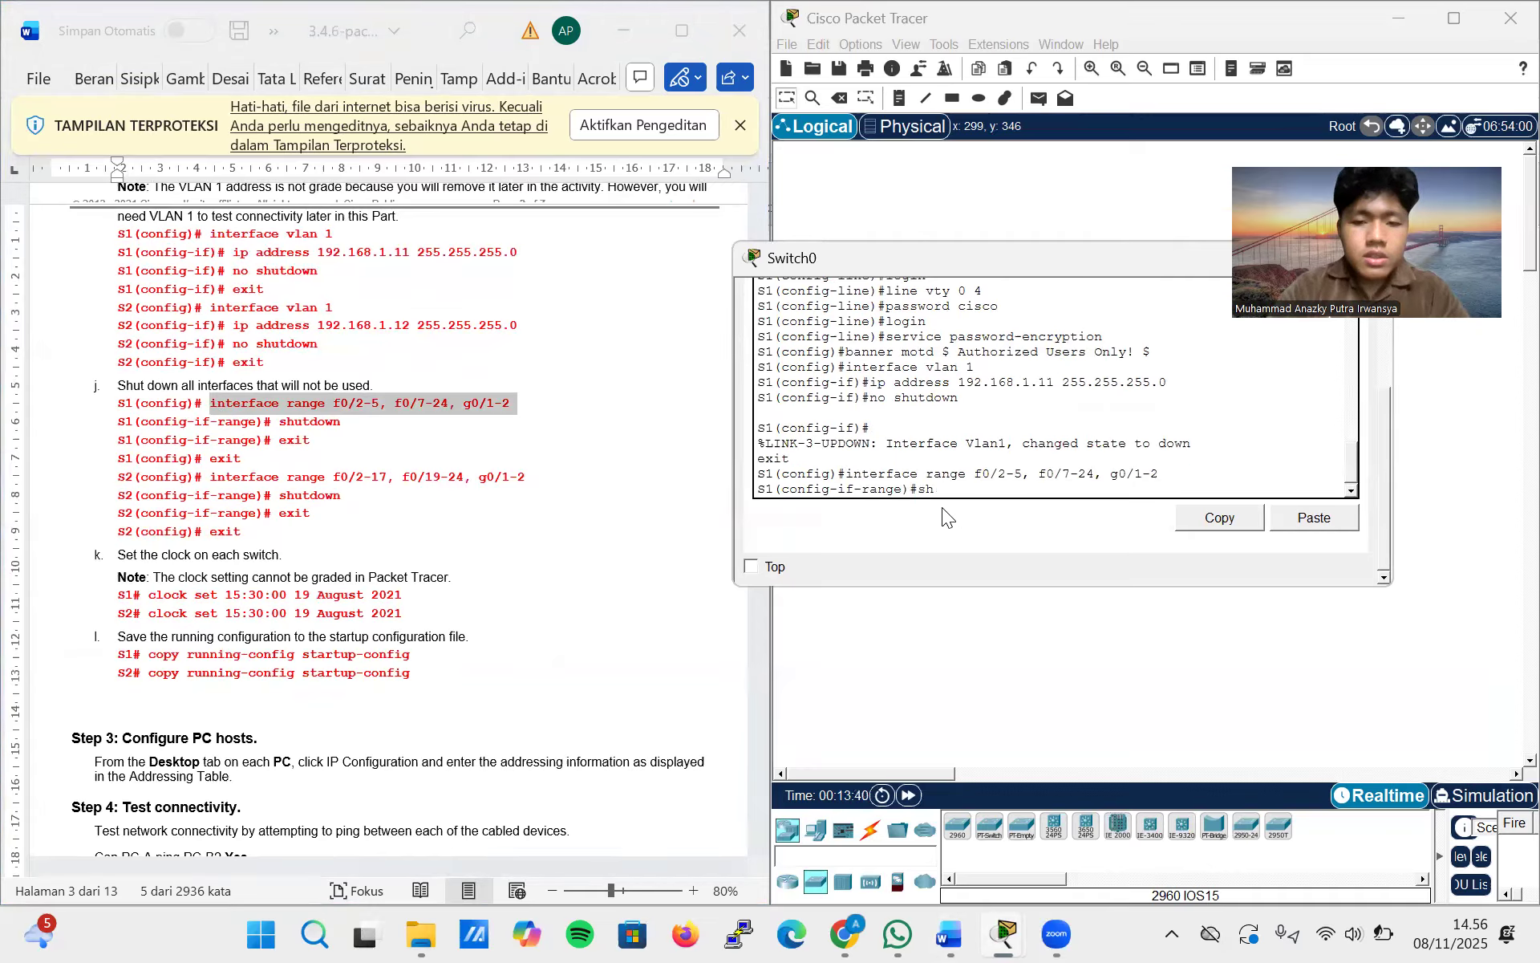
type("ut")
key("Return")
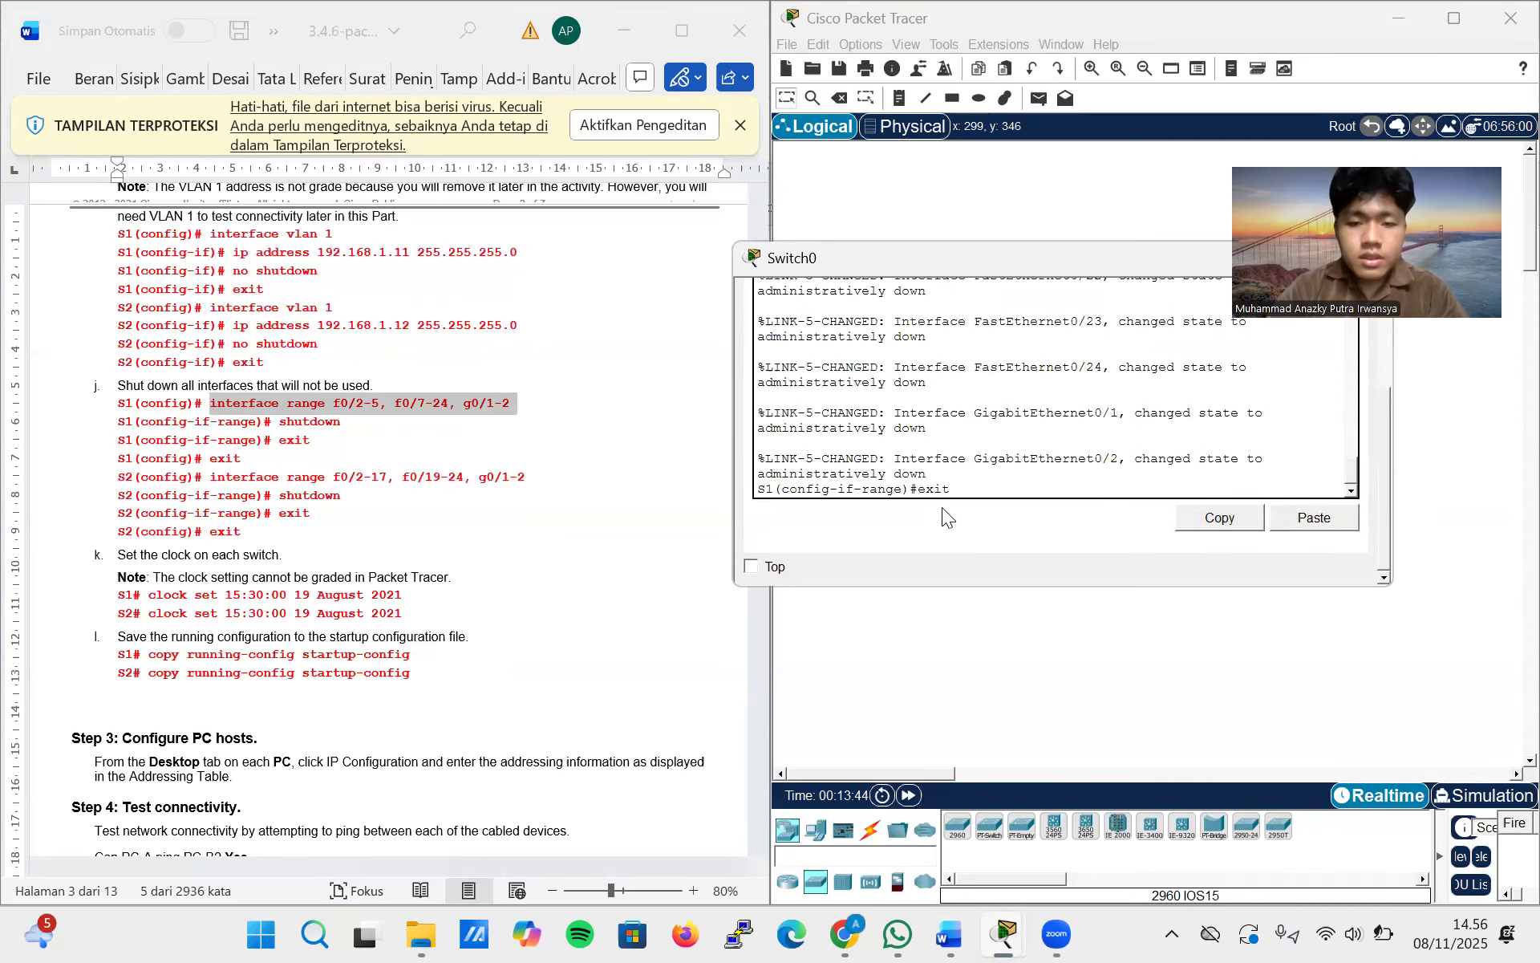
type("exit")
key("Return")
Try to run clock set 15:30:00 19 August 2021 from global configuration mode on S1
scroll(484, 525, "down", 1)
scroll(483, 524, "down", 1)
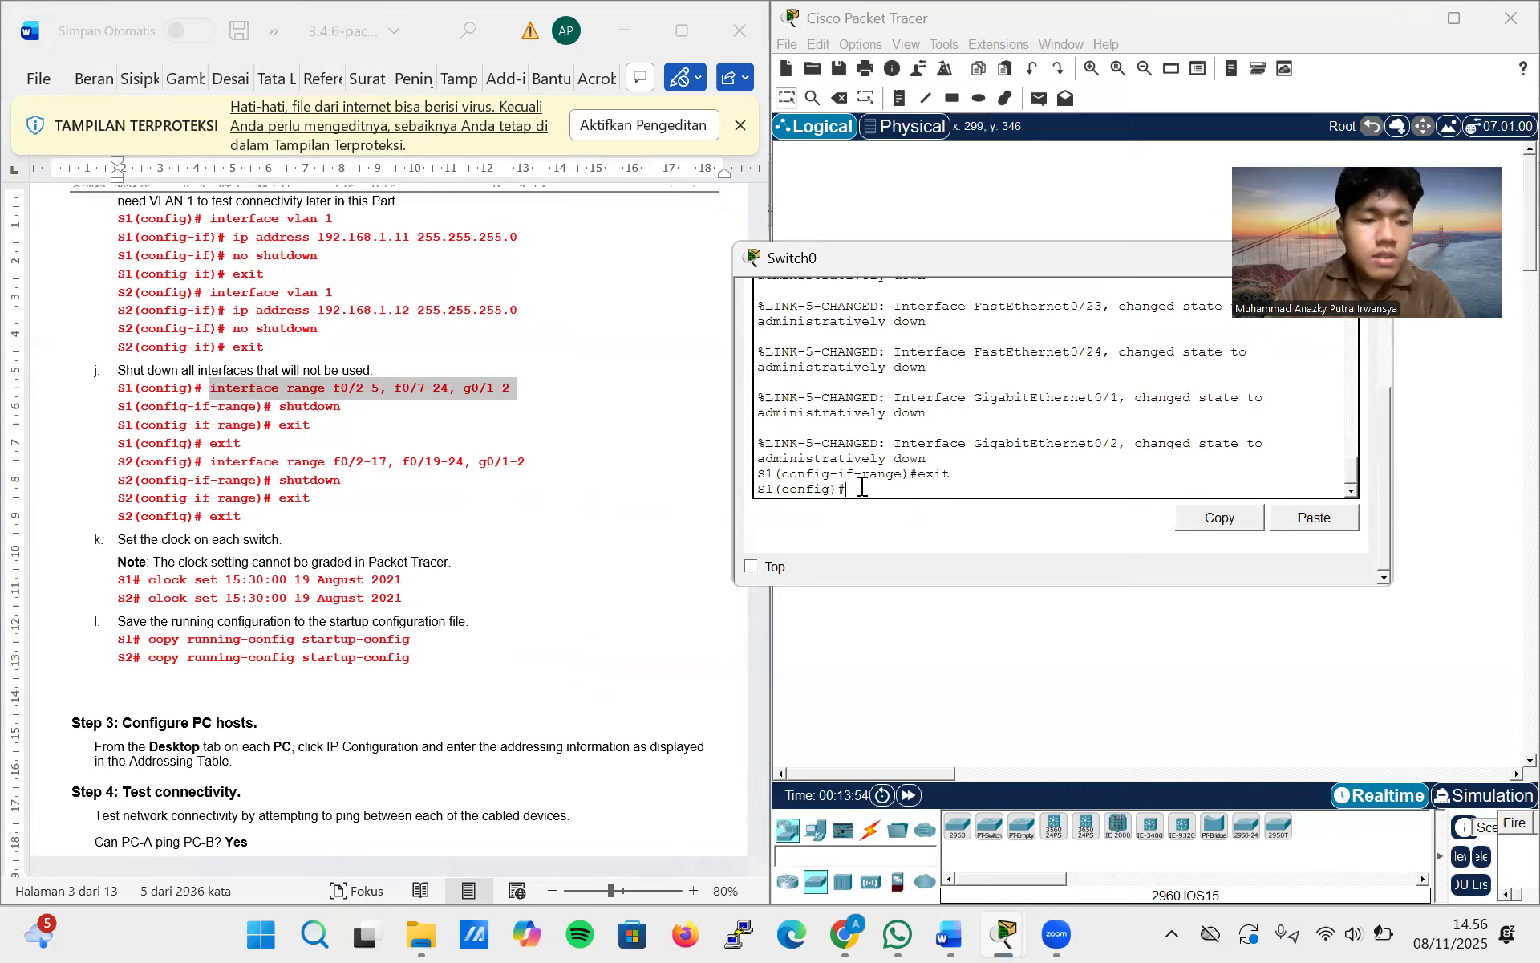
type("ock set")
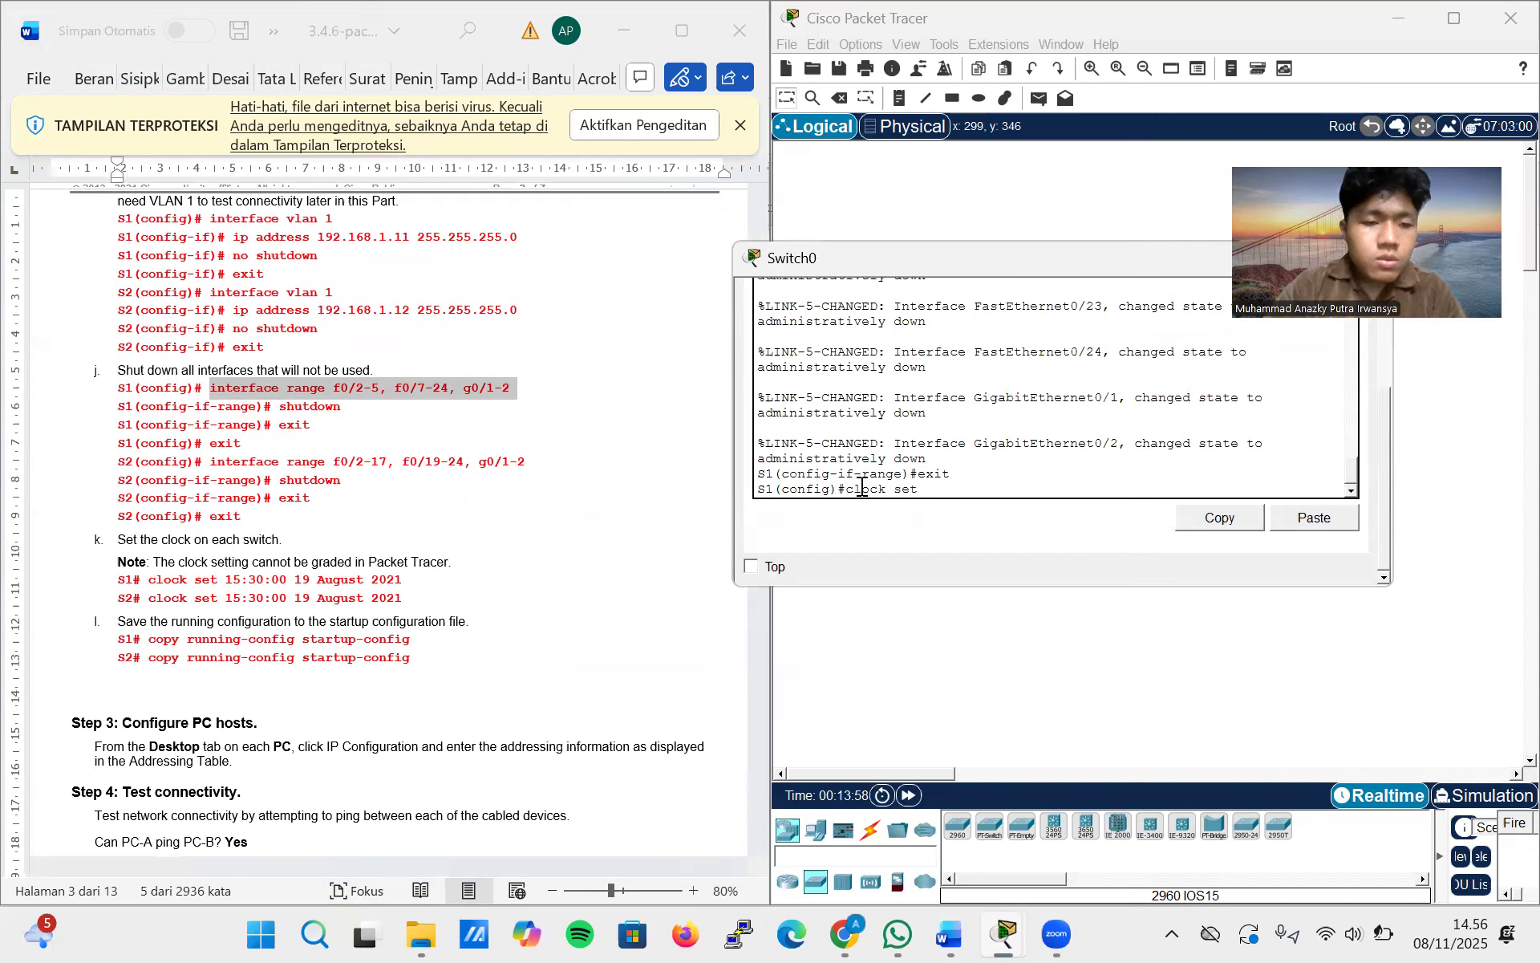
left_click_drag(415, 577, 227, 588)
key("ctrl+c")
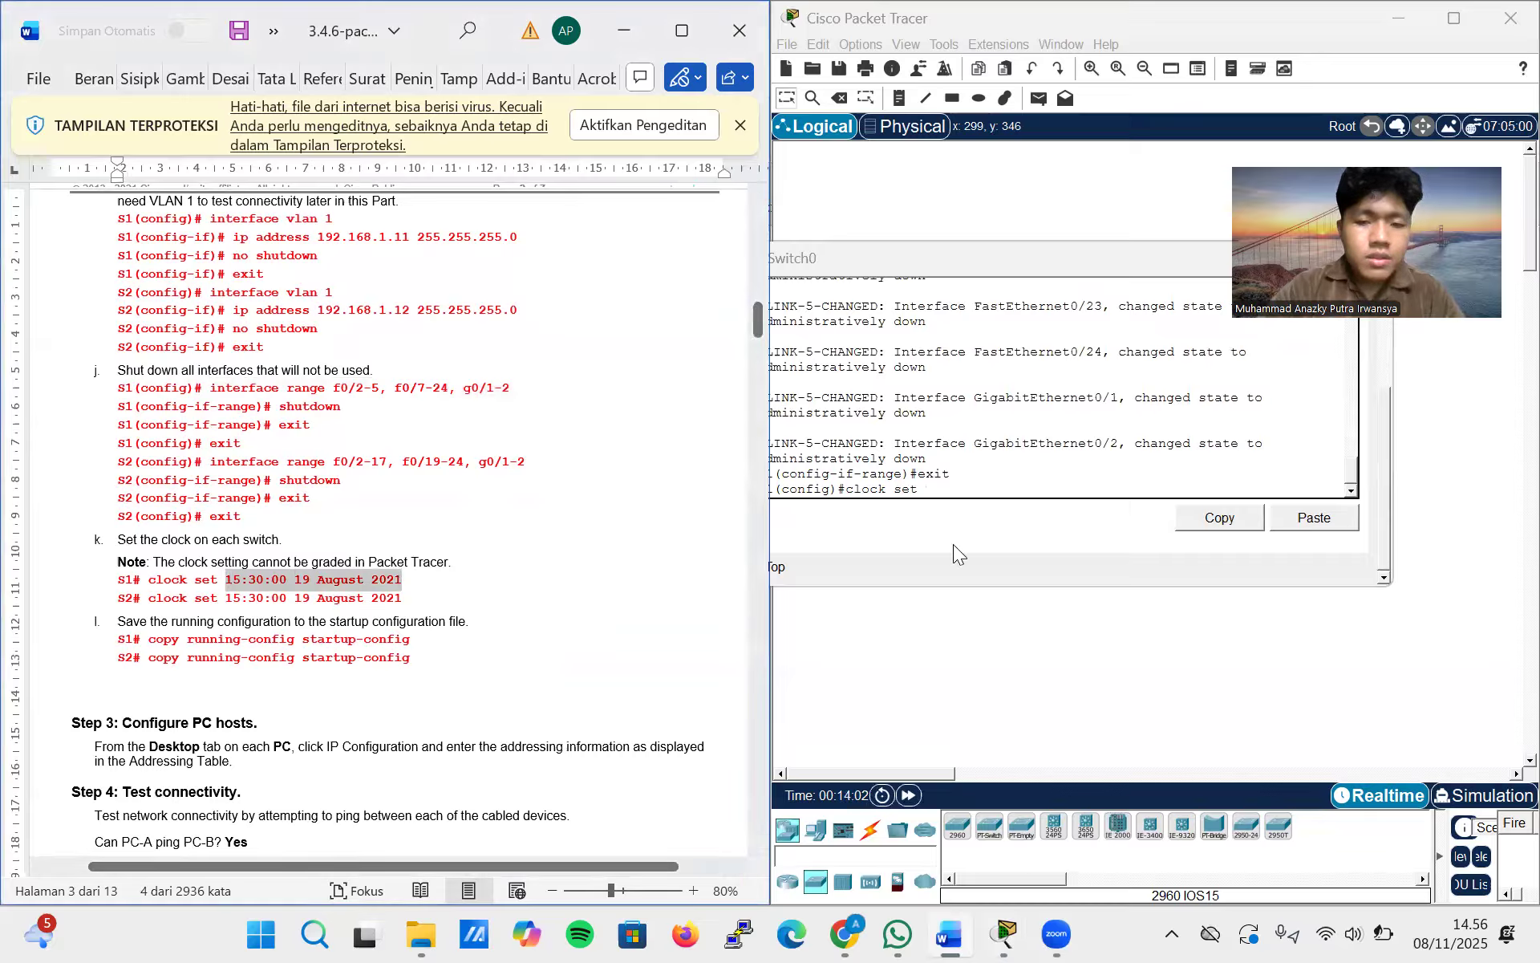
left_click(955, 488)
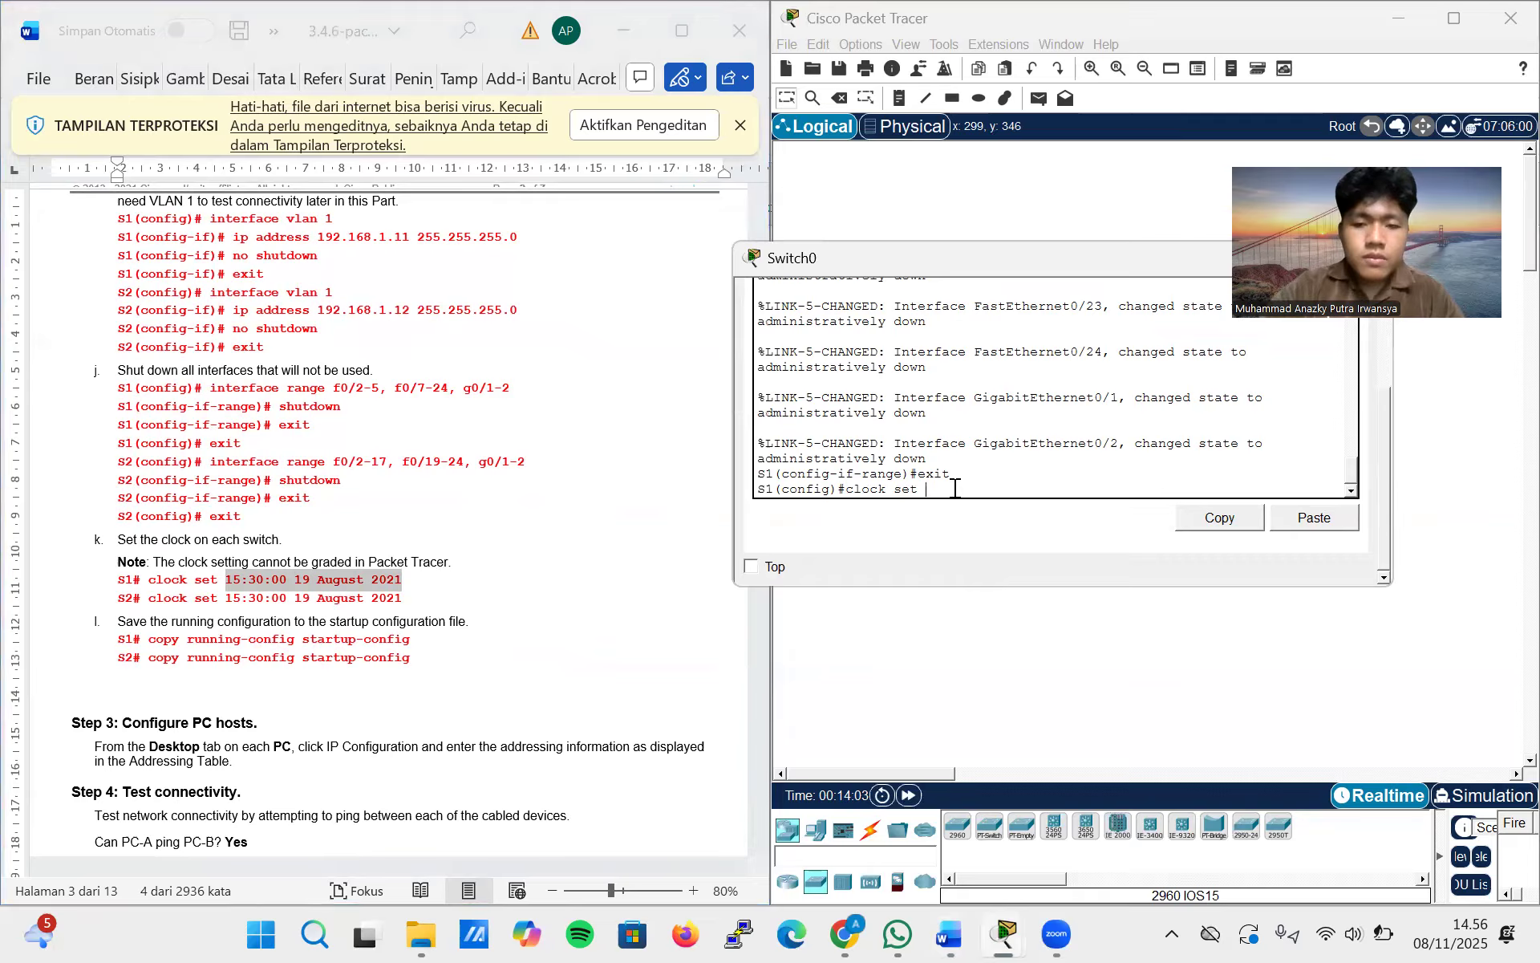
right_click(954, 488)
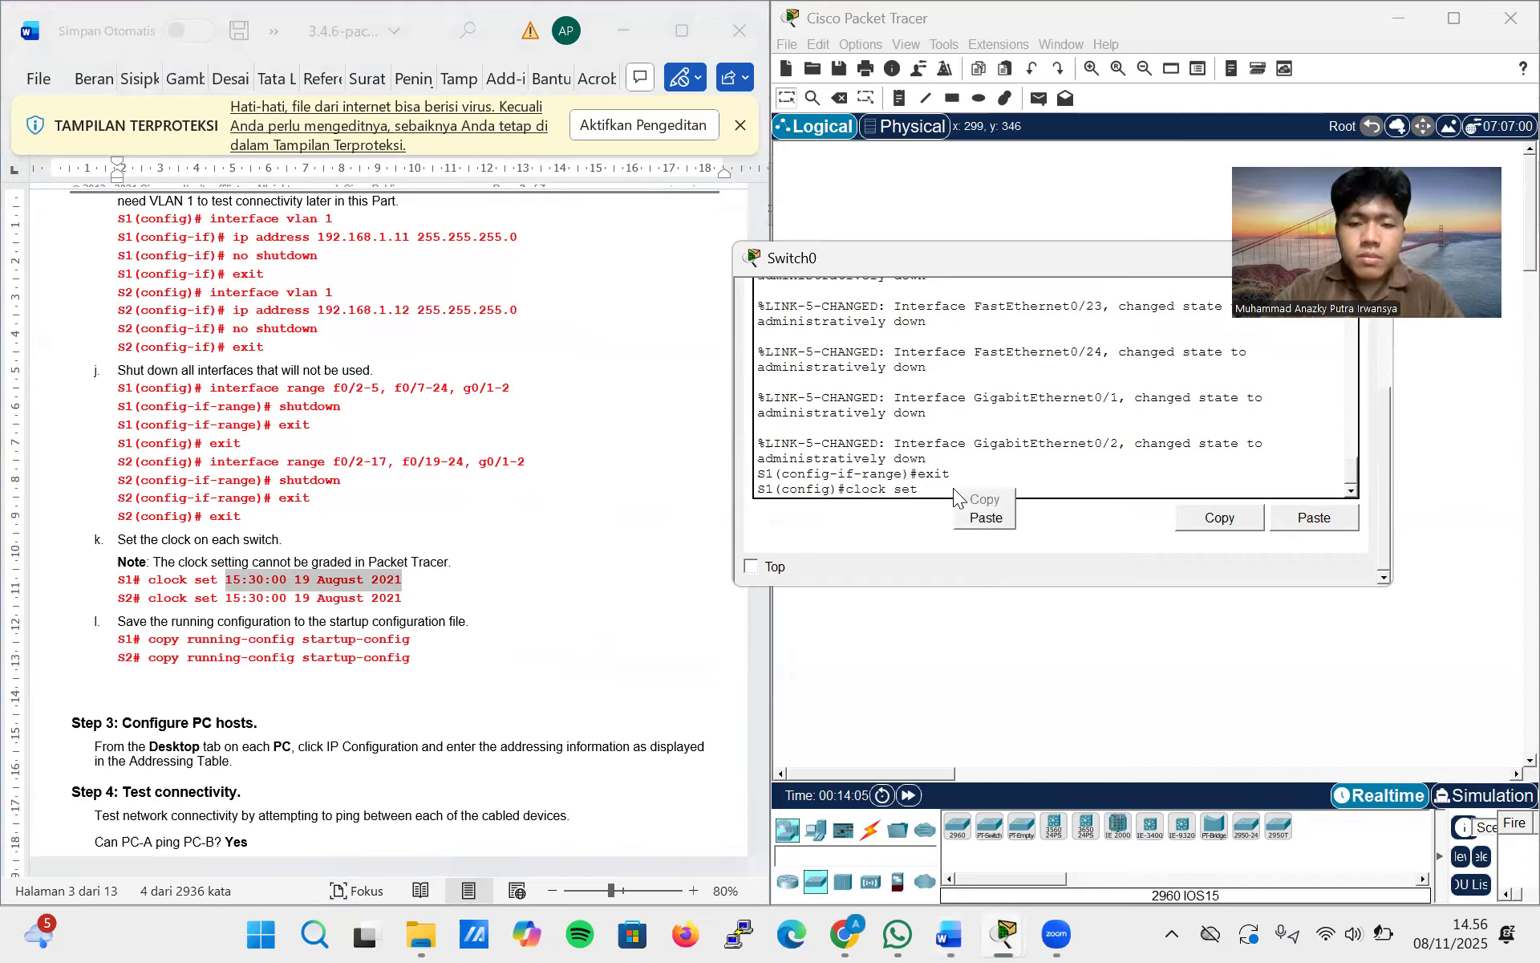
left_click(949, 490)
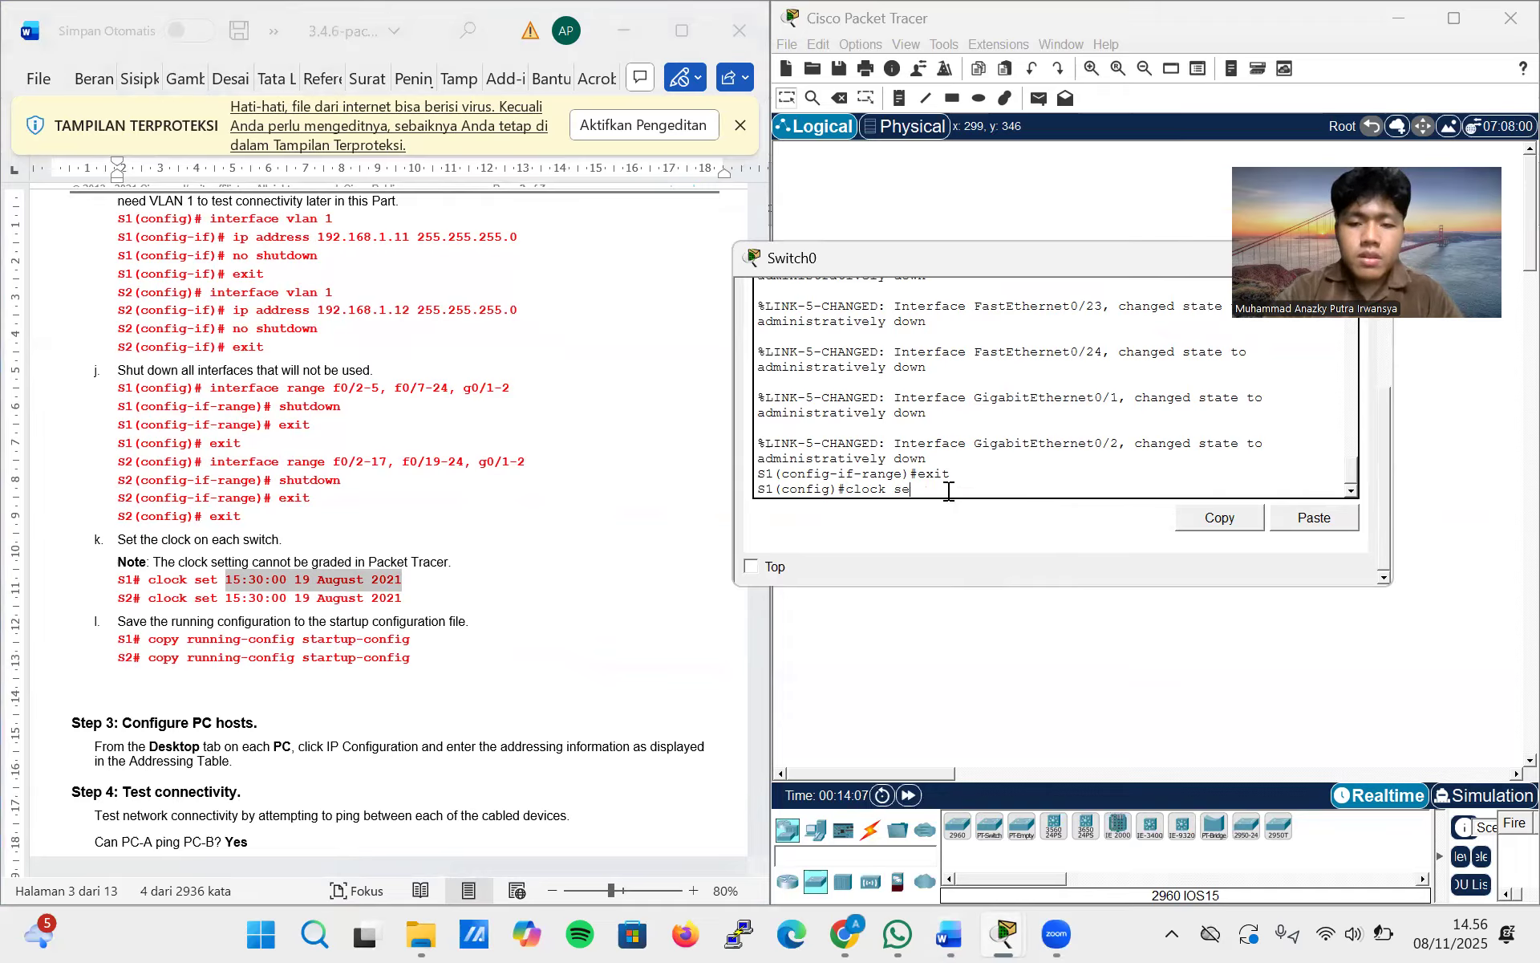
type("t")
right_click(948, 490)
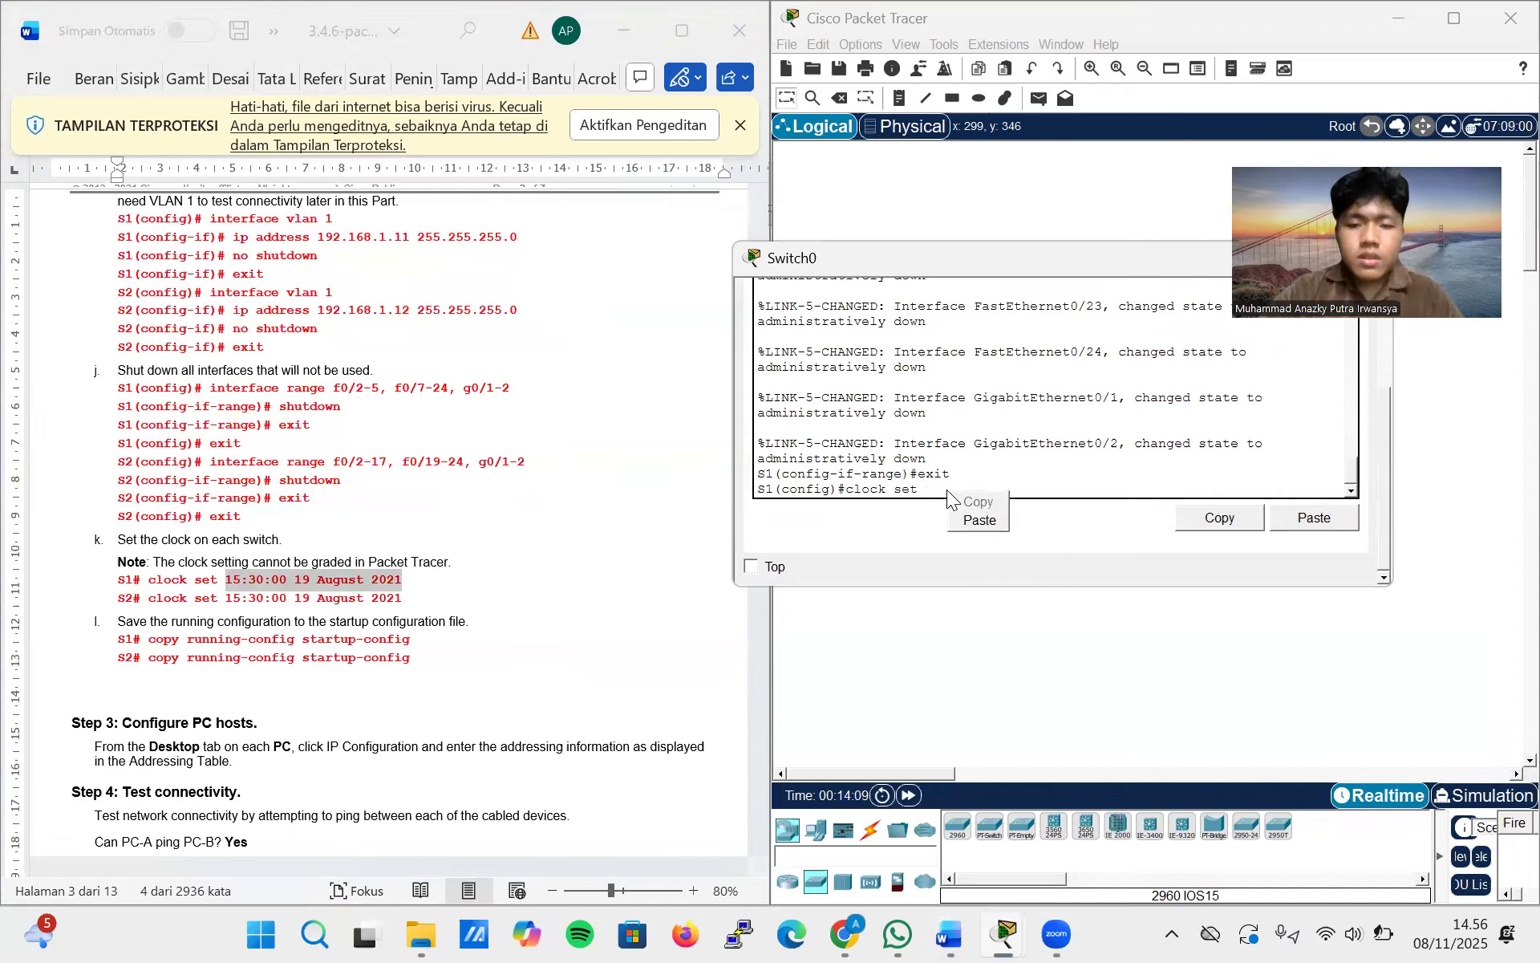
left_click(972, 515)
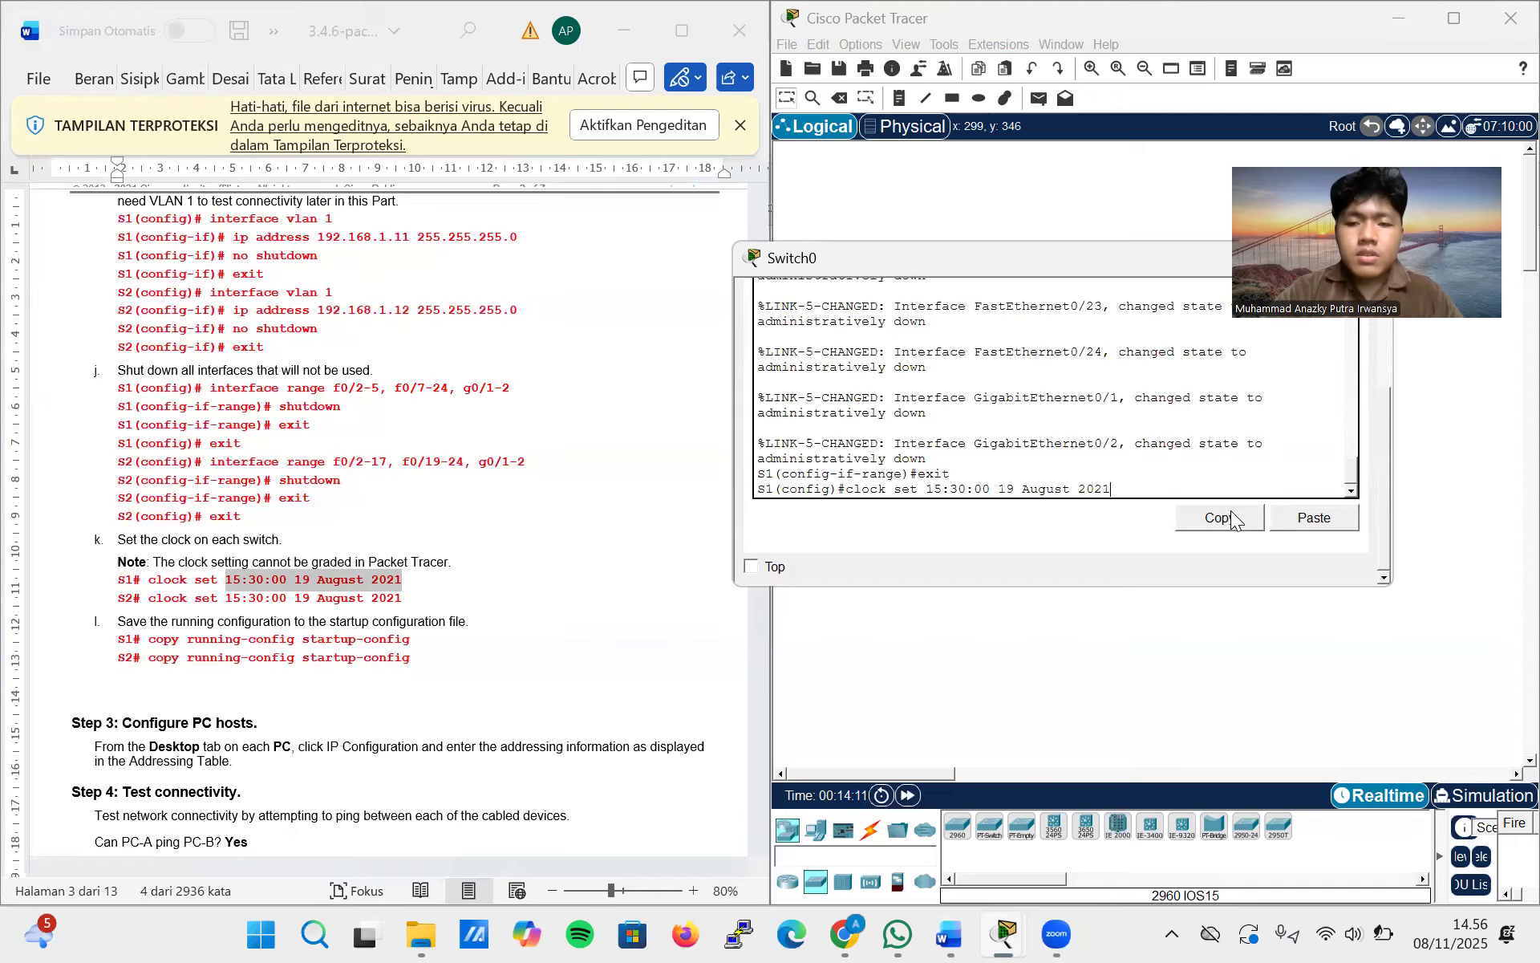
key("Return")
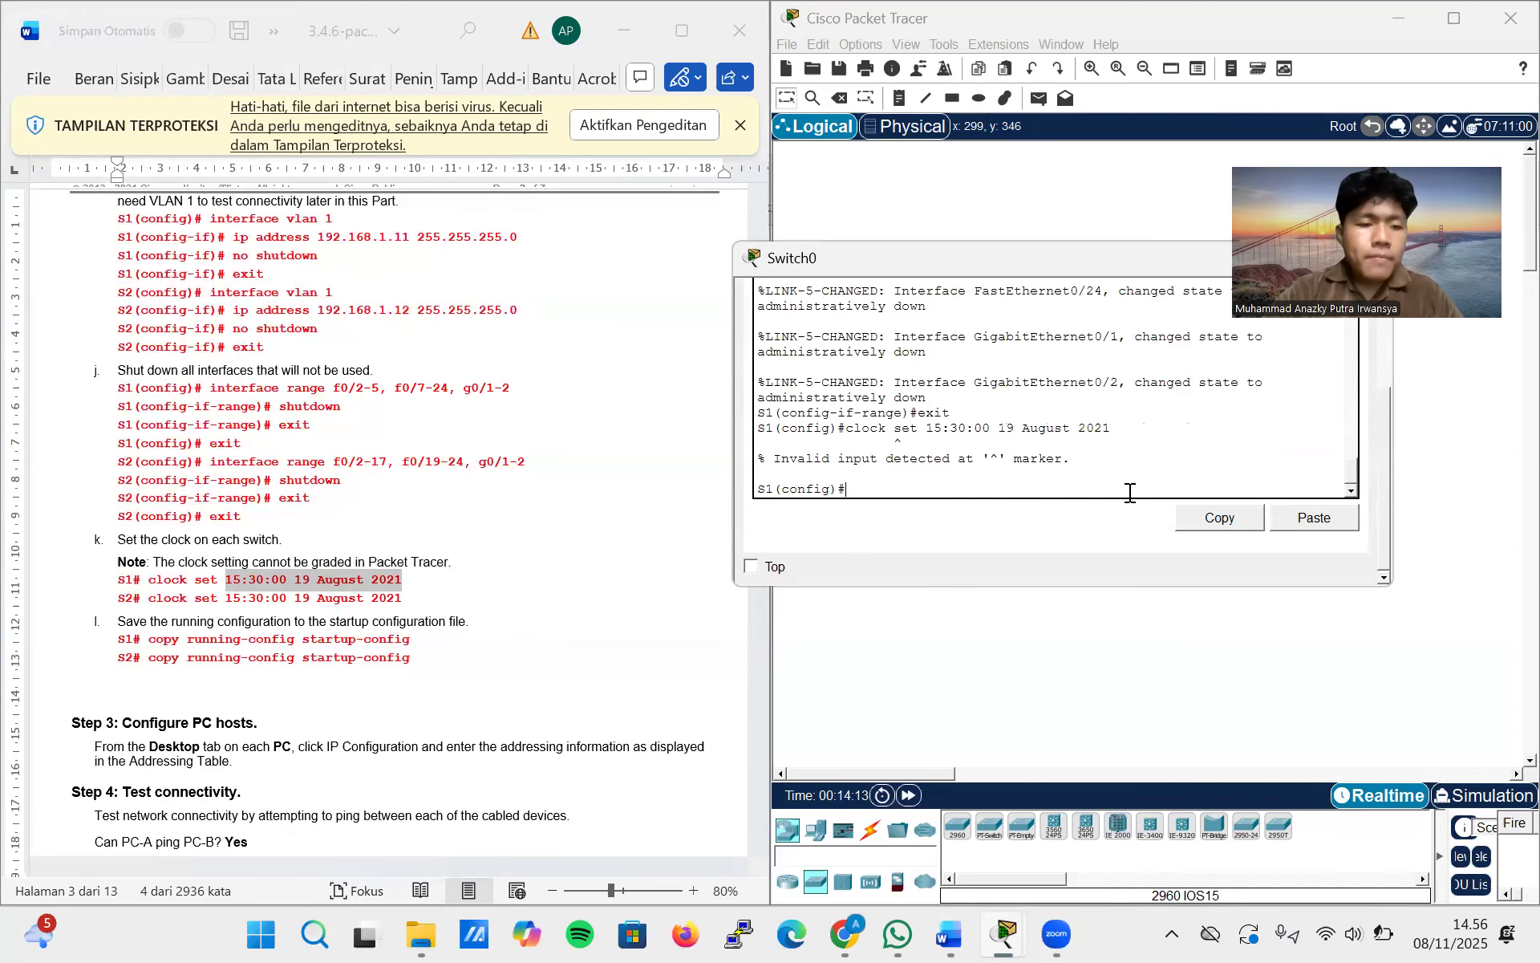
Discard the partly entered copy command and exit global configuration mode on S1 to privileged EXEC mode
type("copy")
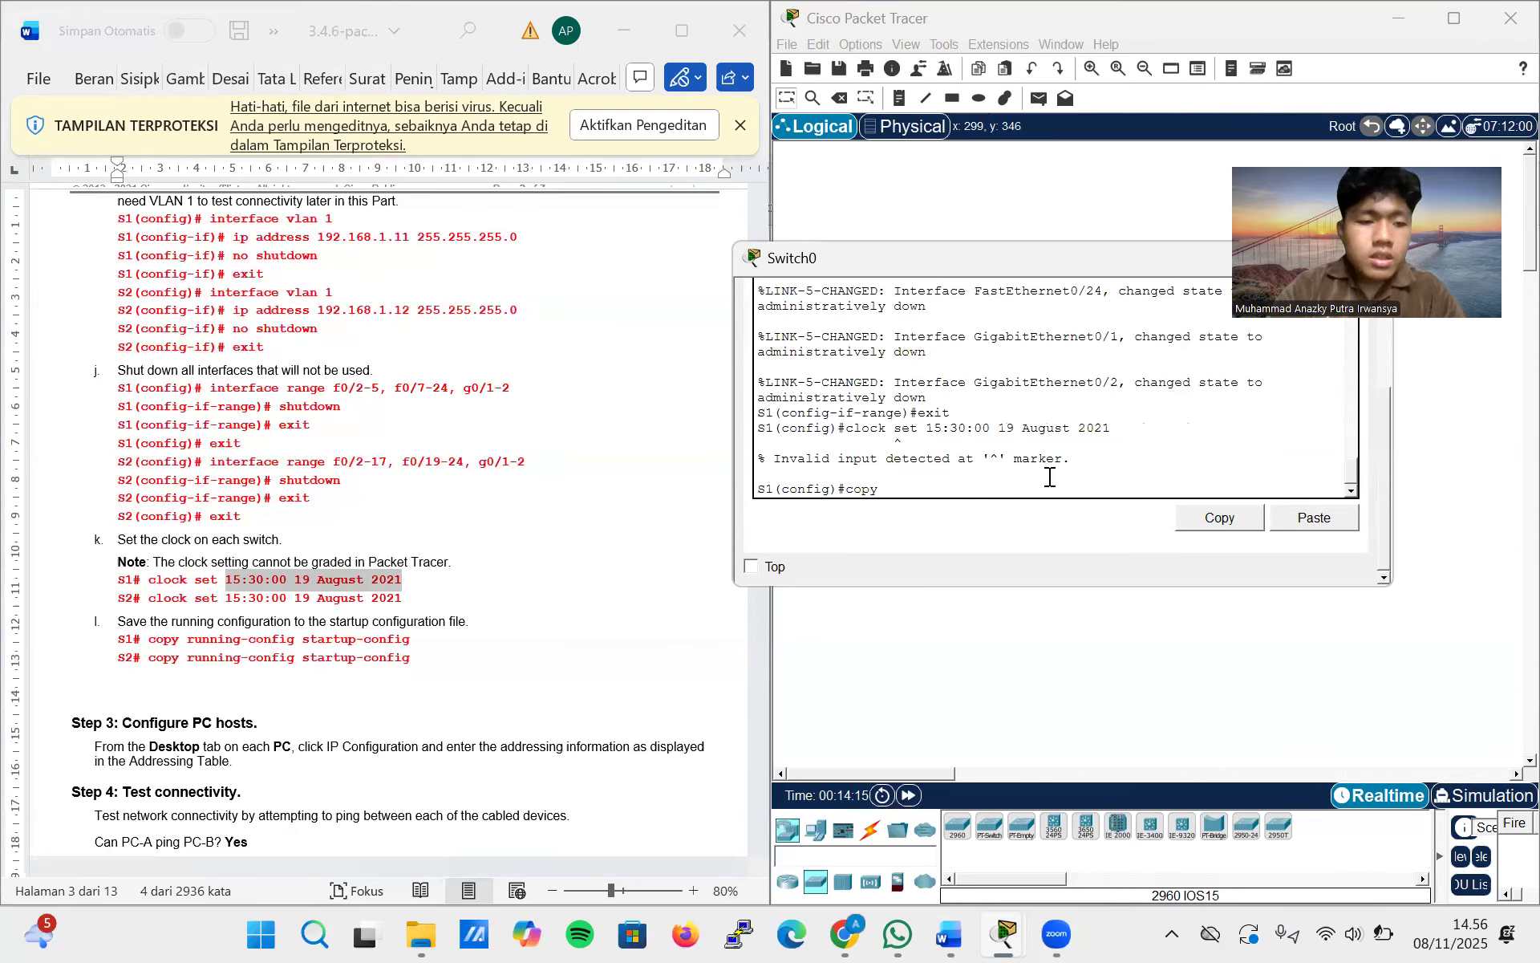
key("BackSpace")
key("BackSpace")
key("BackSpace")
key("BackSpace")
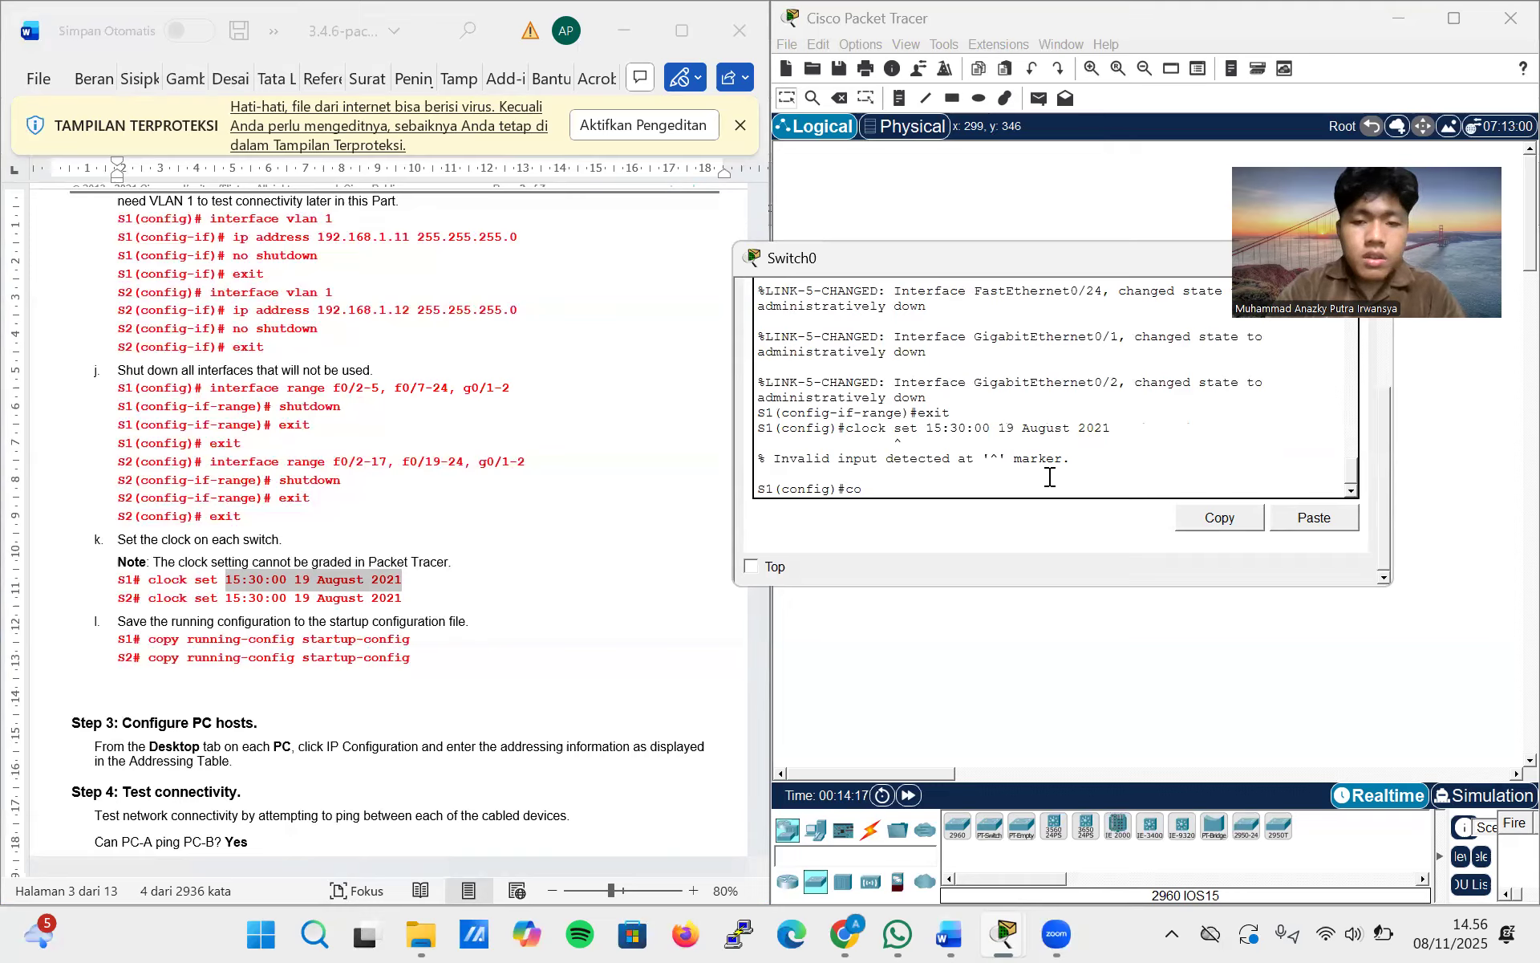
type("exit")
key("Return")
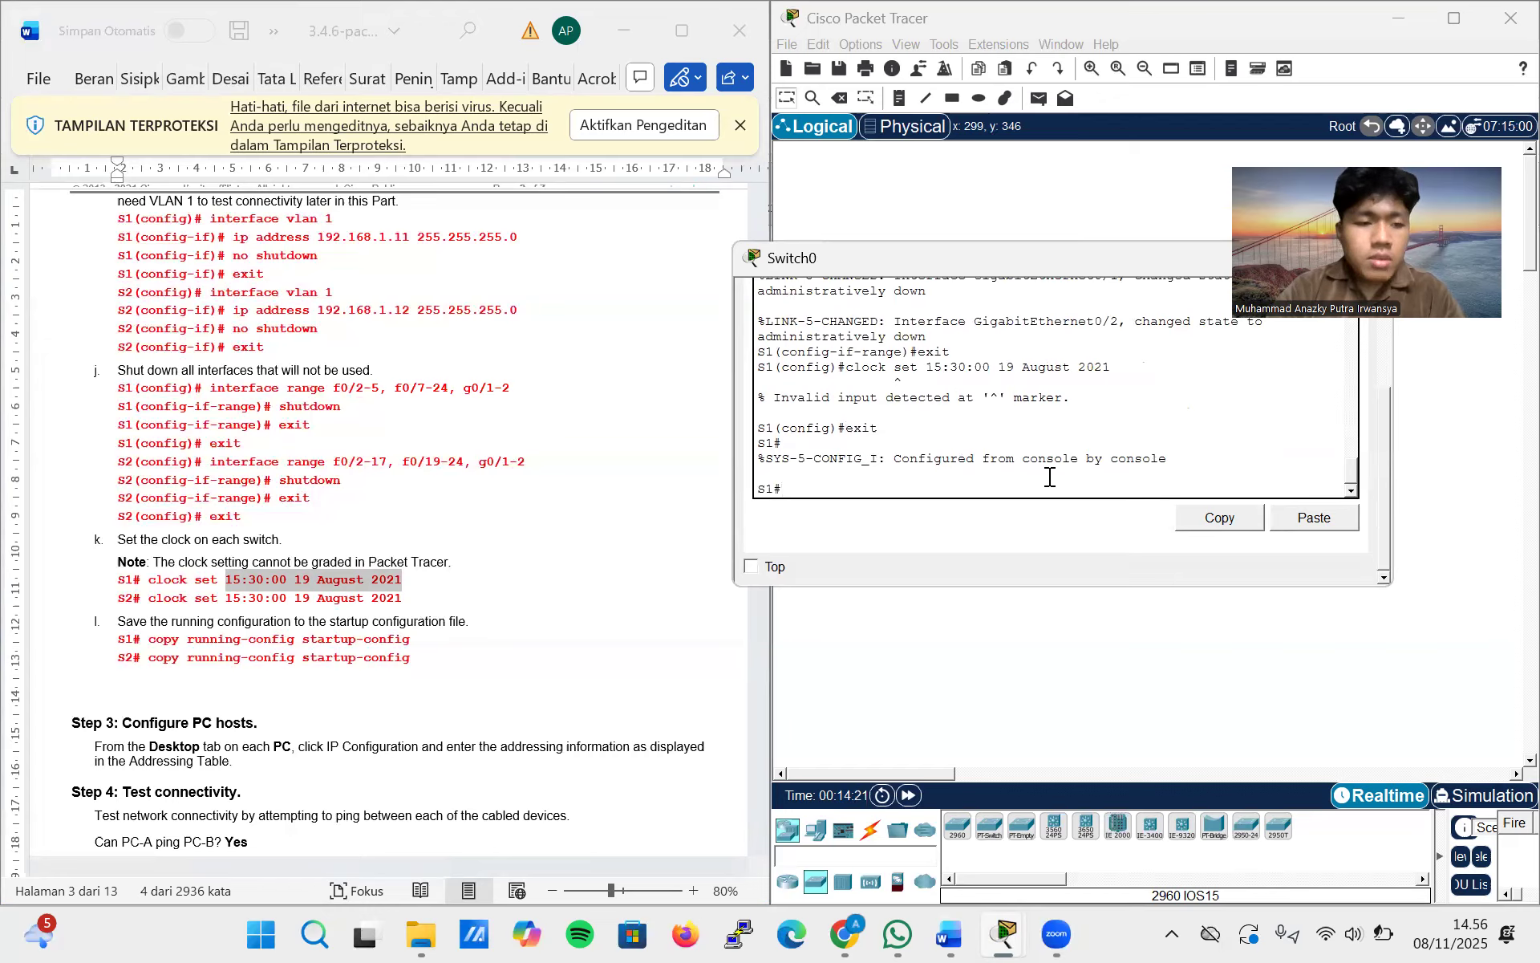
Copy the command clock set 15:30:00 19 August 2021 from the lab document and run it in privileged EXEC mode on S1
key("Up")
key("Up")
key("Down")
key("Down")
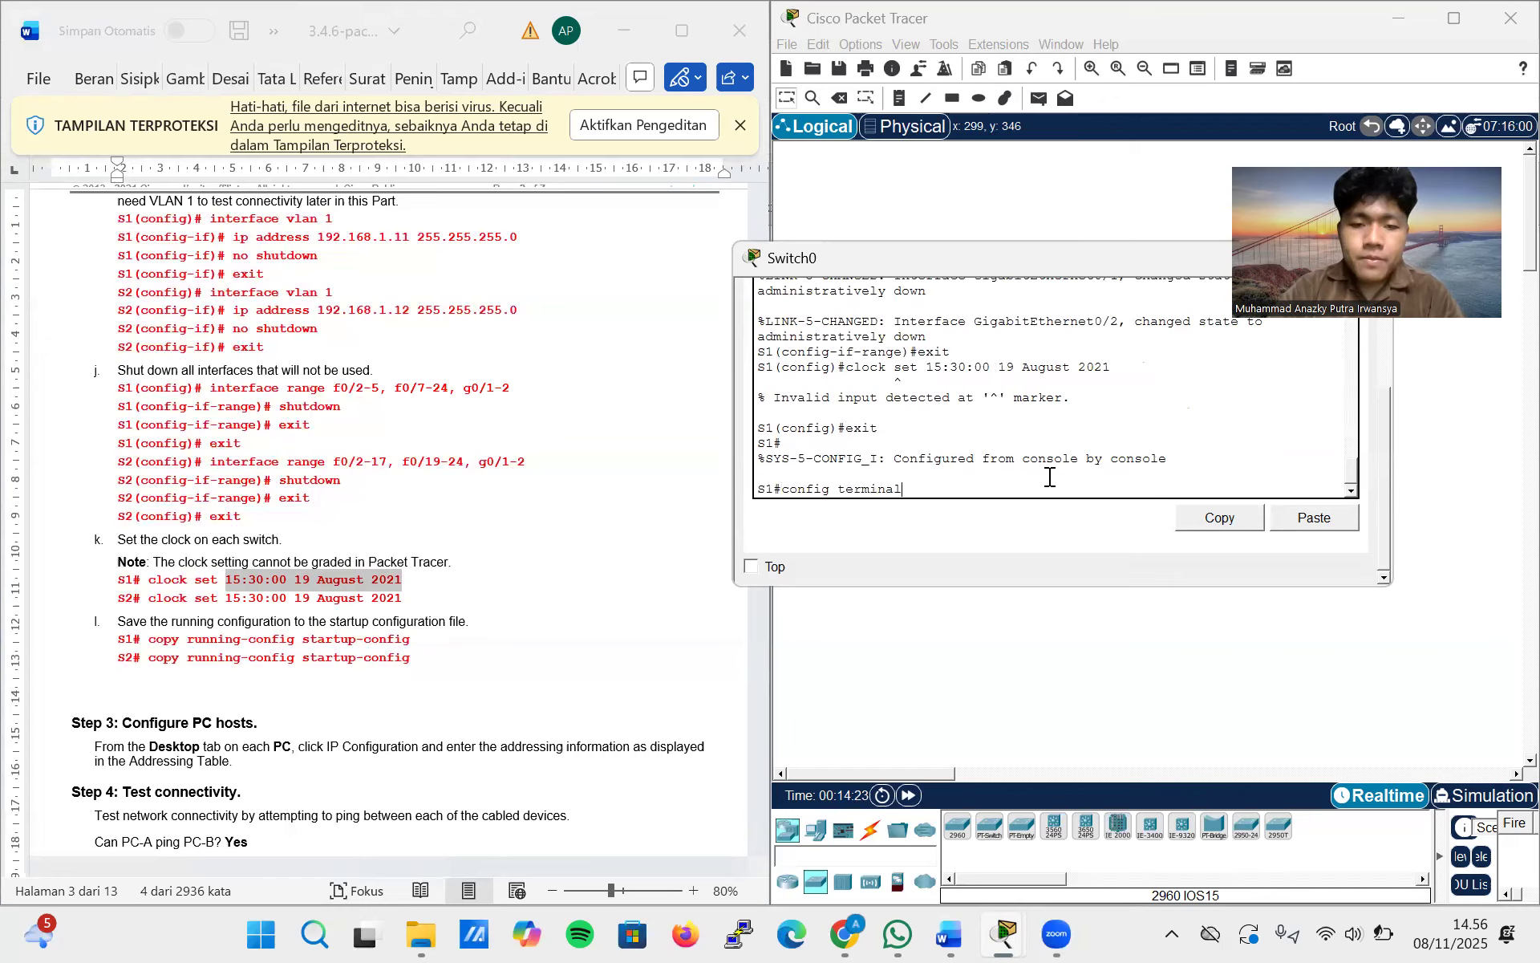
left_click_drag(401, 579, 149, 581)
key("ctrl+c")
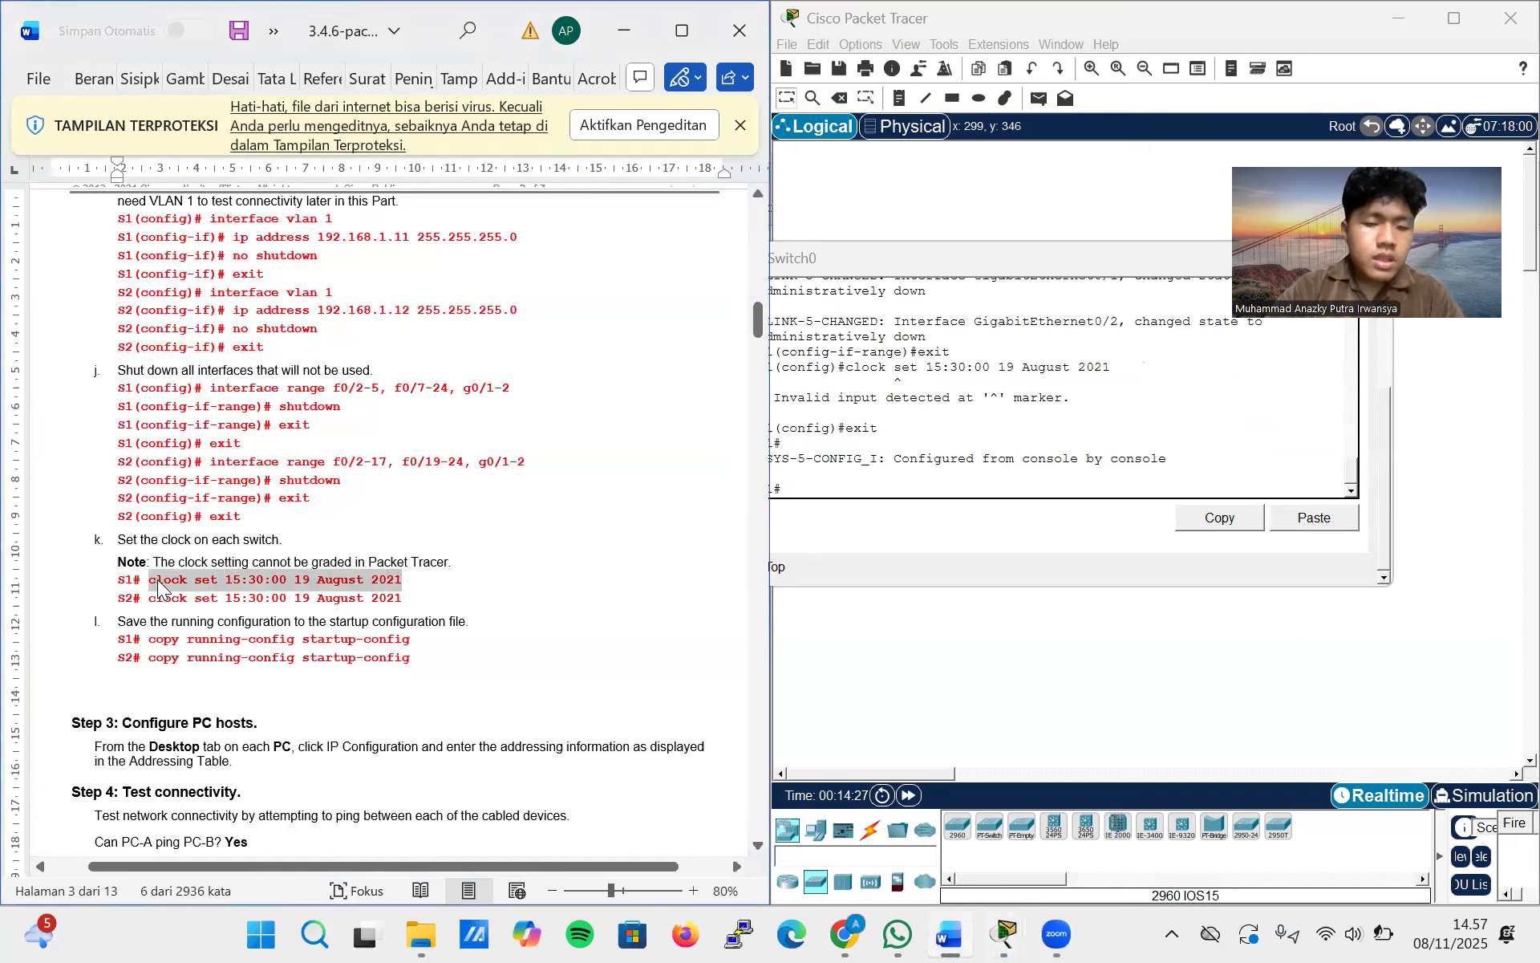
left_click(907, 487)
right_click(903, 487)
left_click(942, 520)
key("Return")
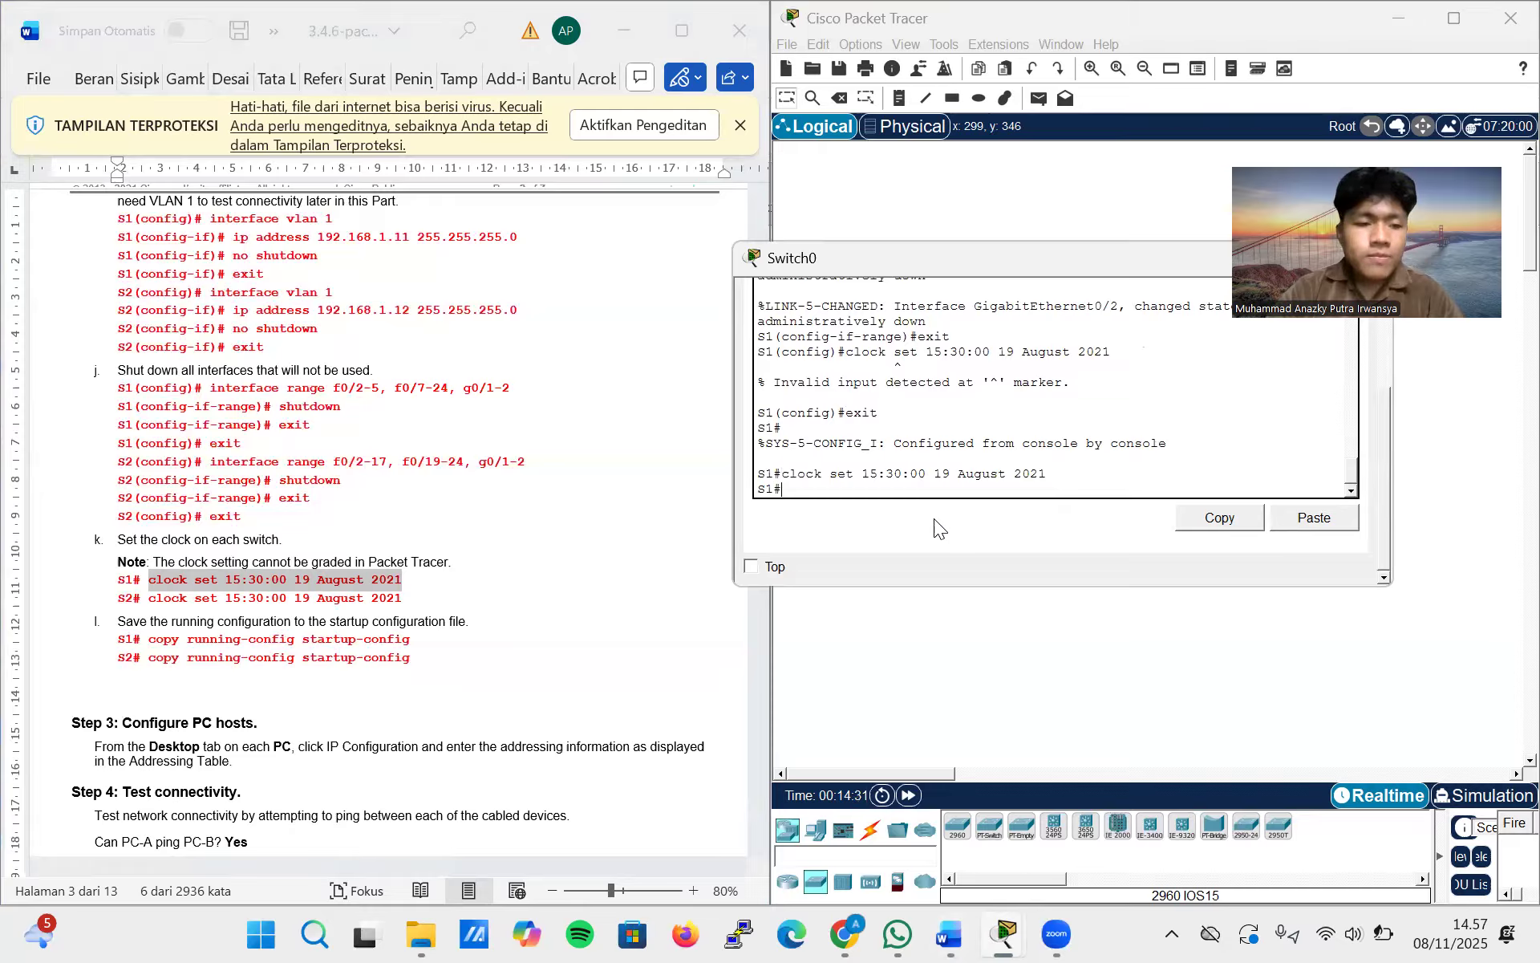
Save S1's configuration with copy running-config startup-config, accepting the default destination filename
type("copy running")
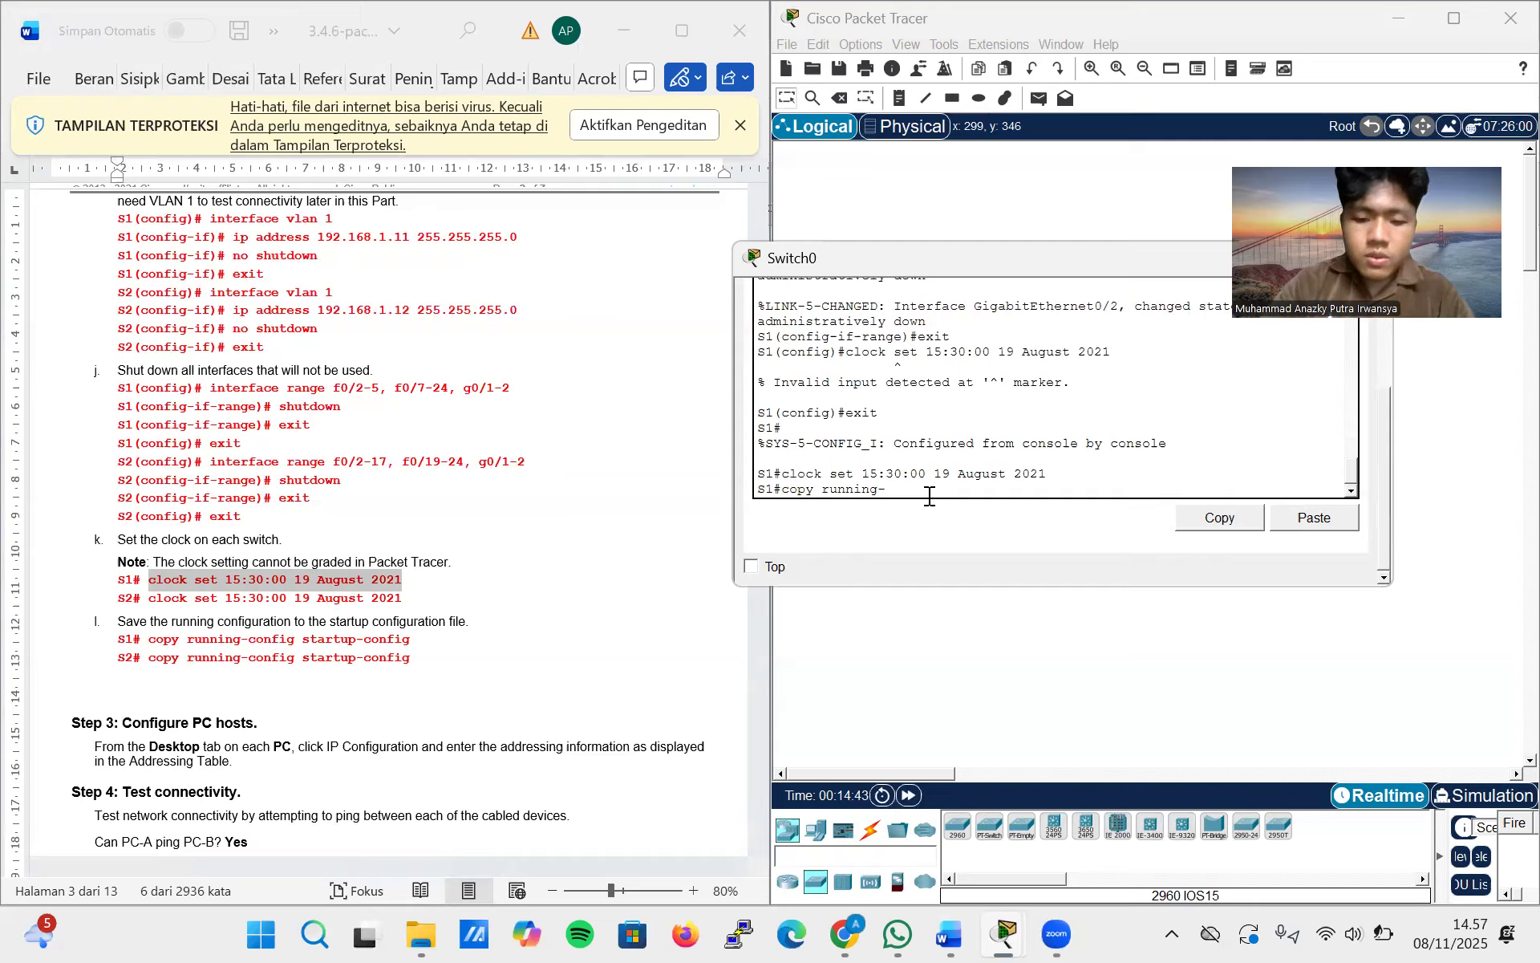
type("conf")
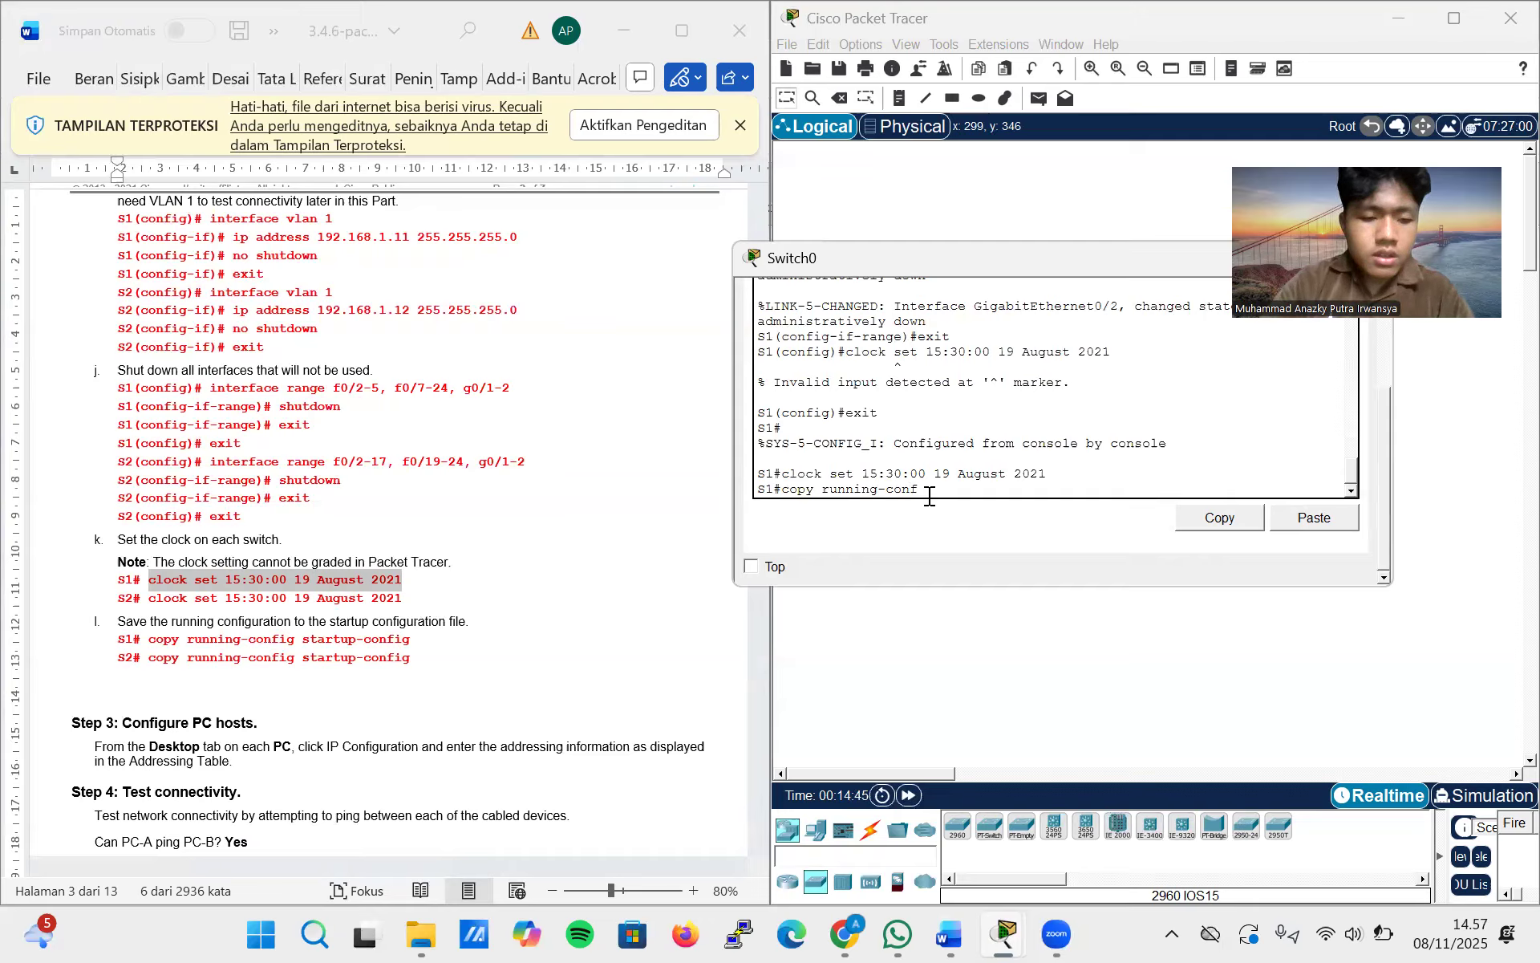
type("ig startup-config")
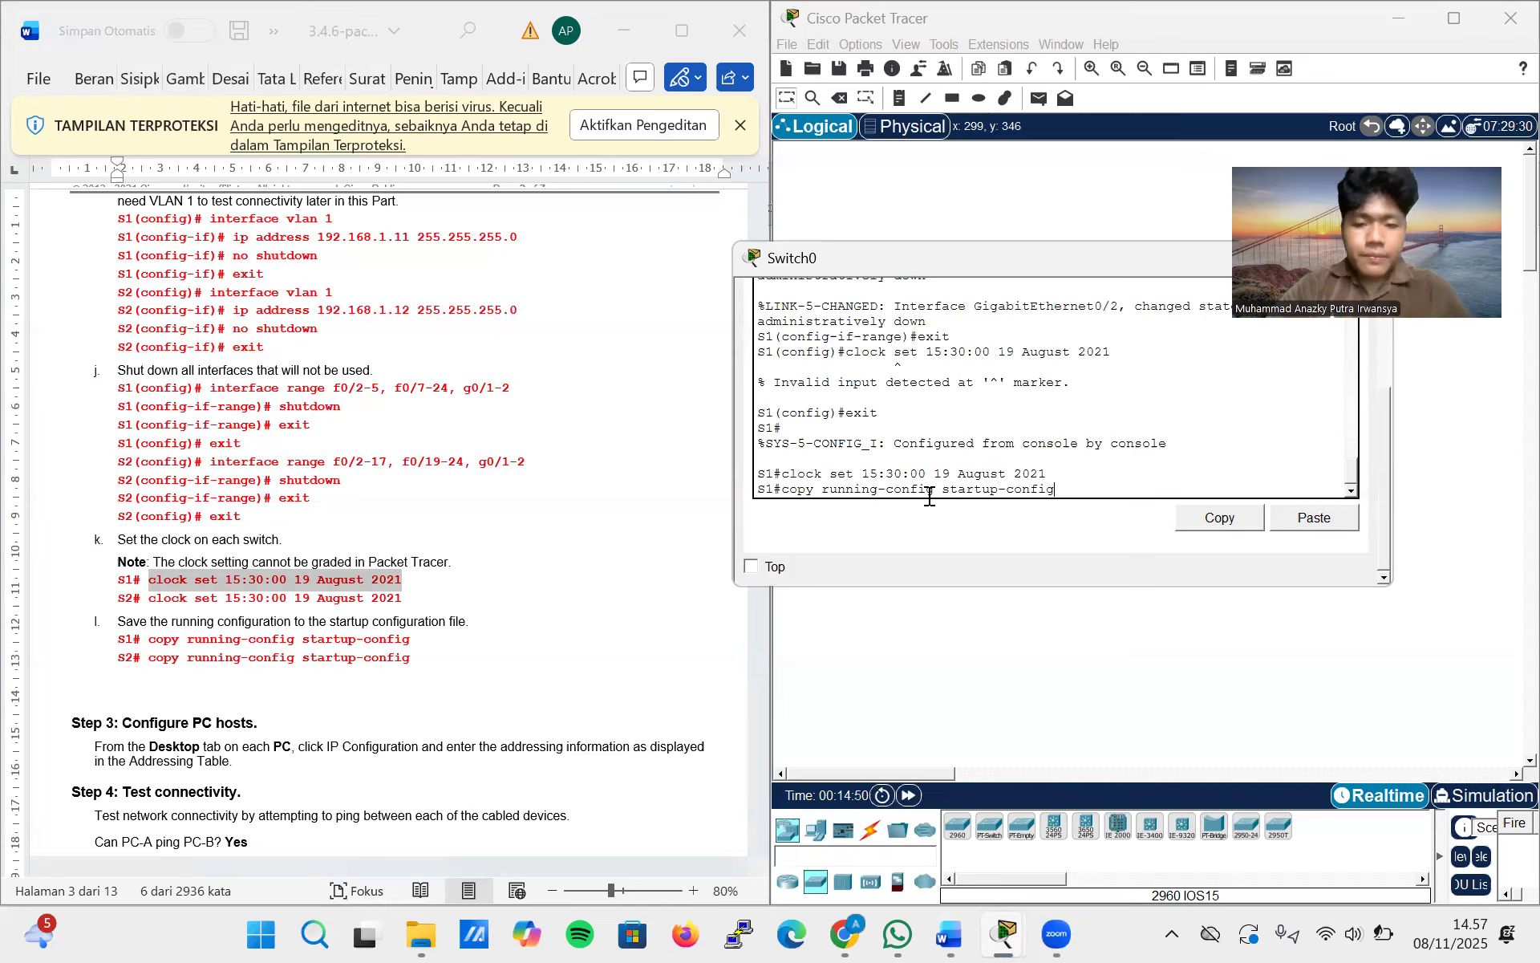
key("Return")
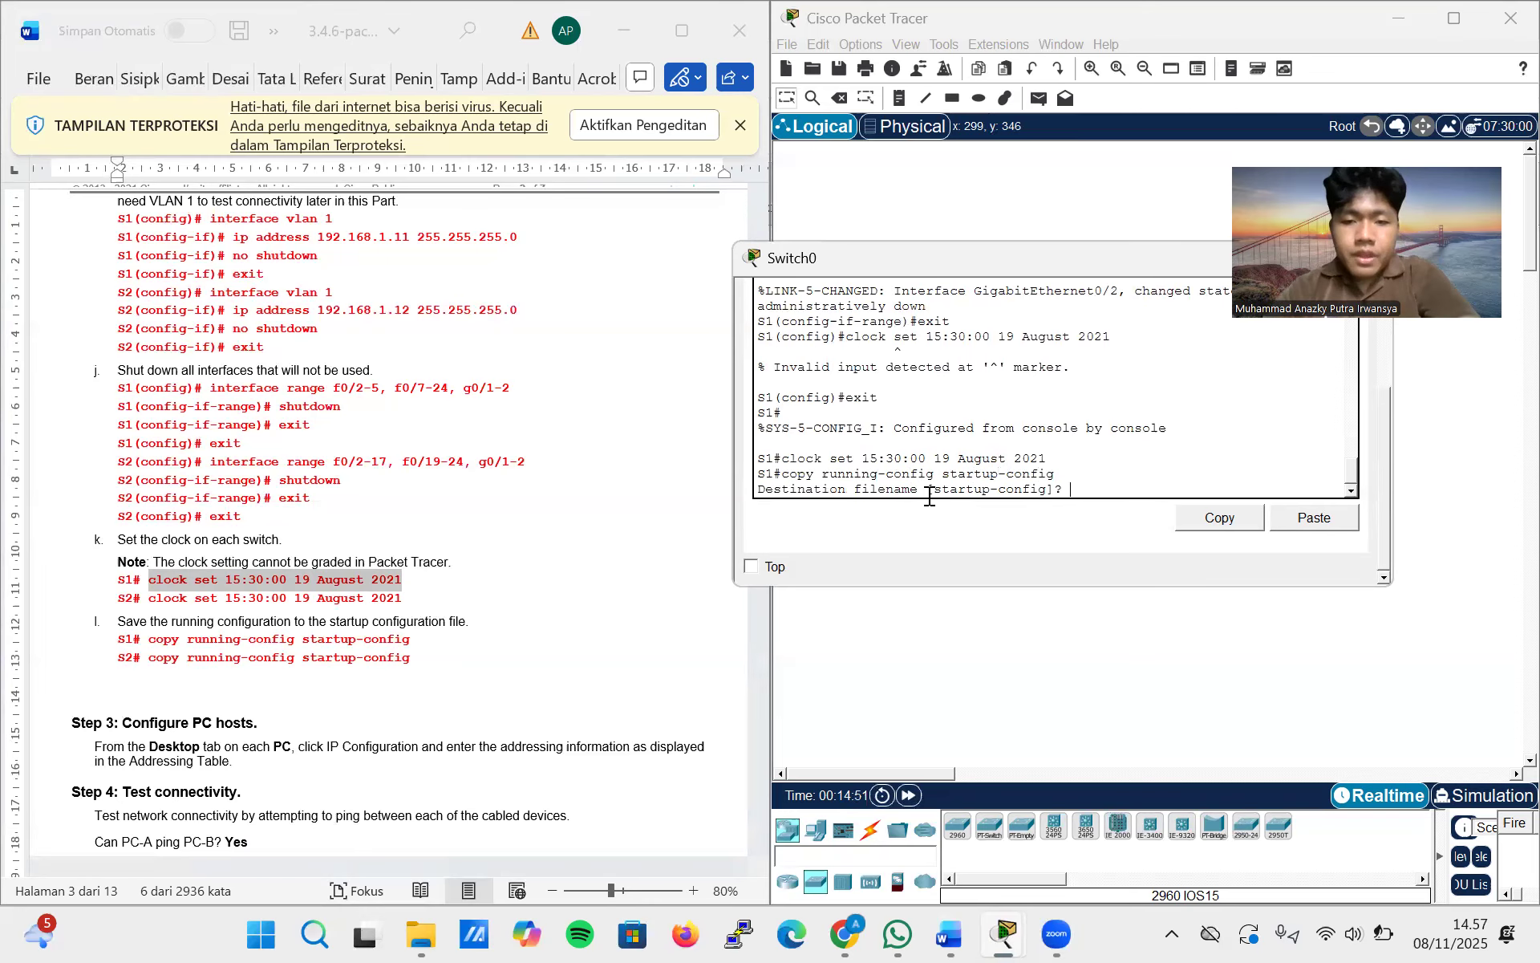
key("Return")
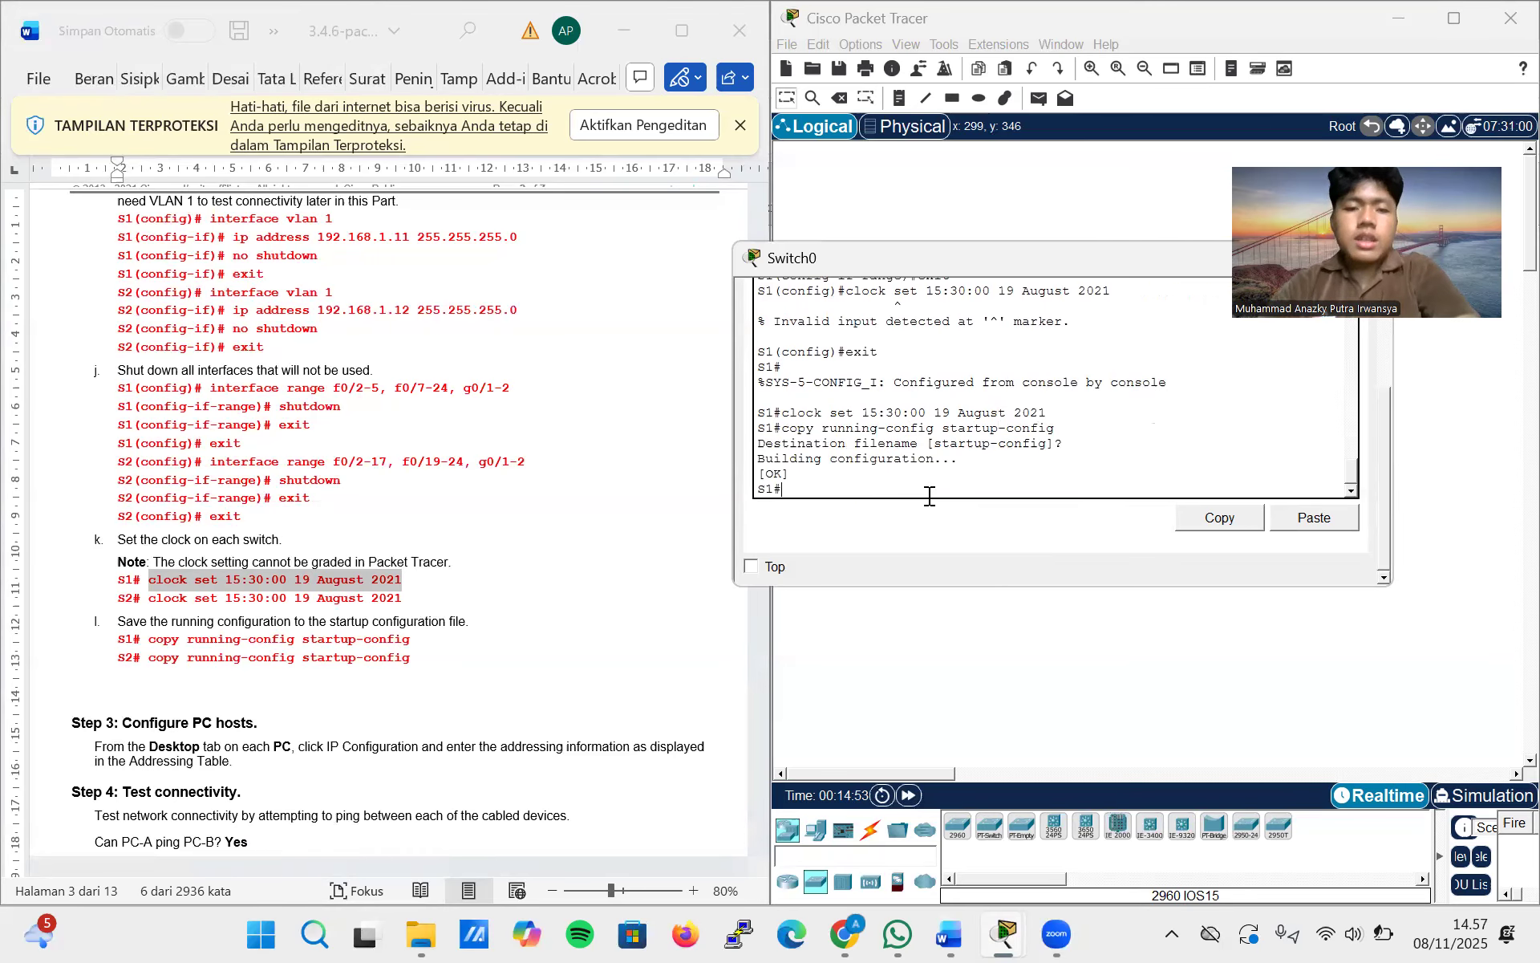
key("Return")
key("Return")
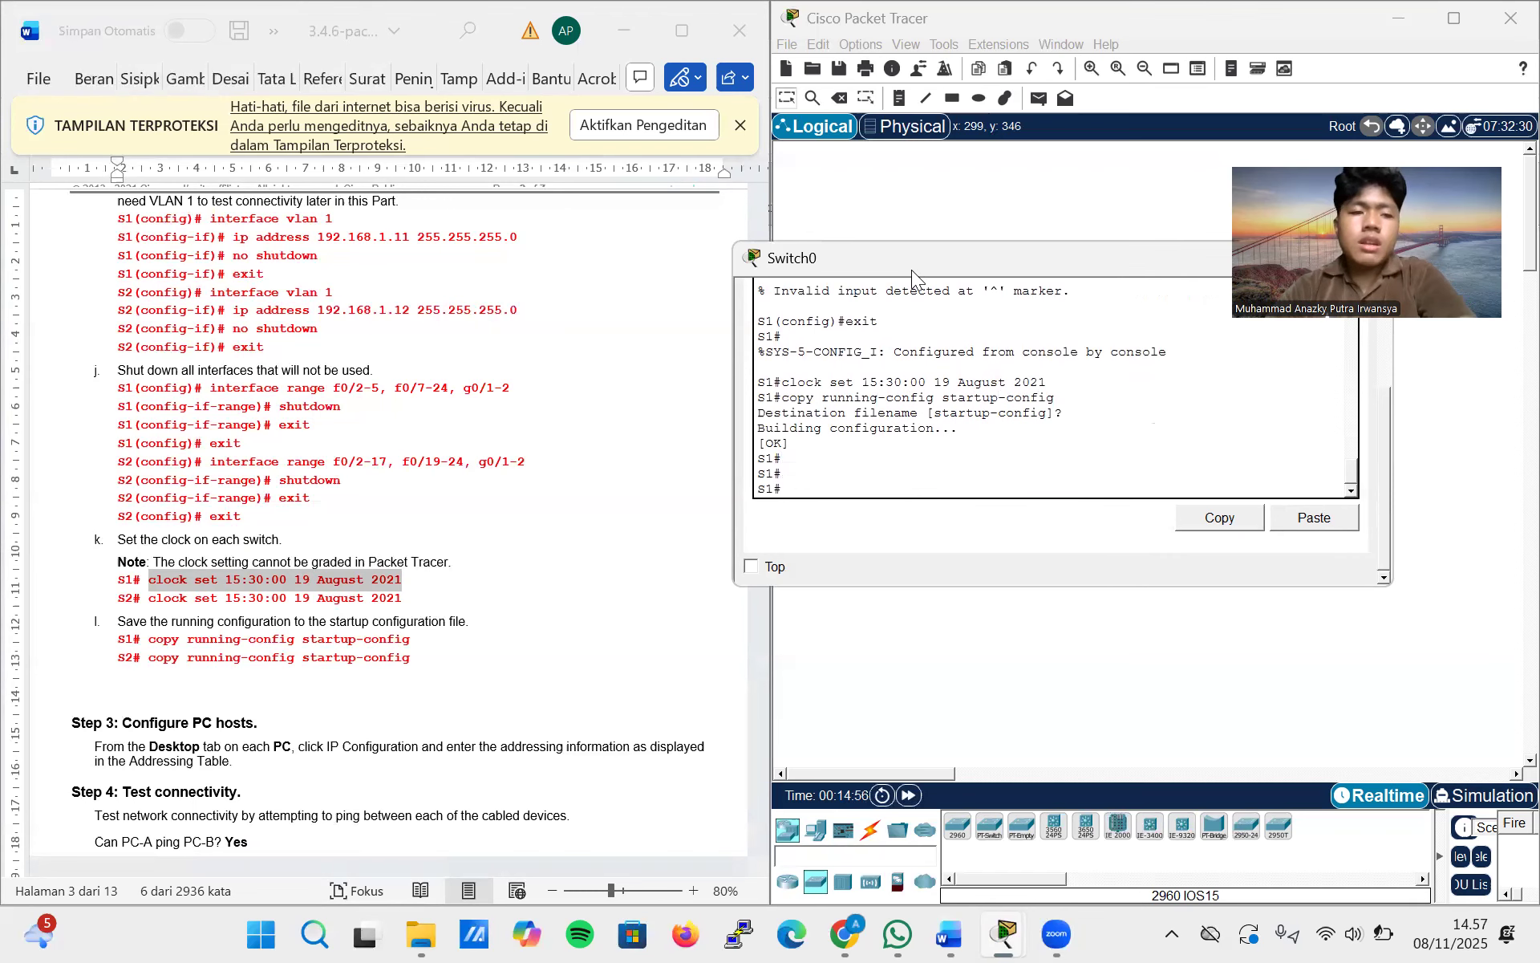
Review the lab instructions and S1's command history, moving the Switch0 window aside and maximizing it
left_click_drag(911, 269, 747, 259)
scroll(340, 543, "down", 3)
scroll(339, 543, "down", 9)
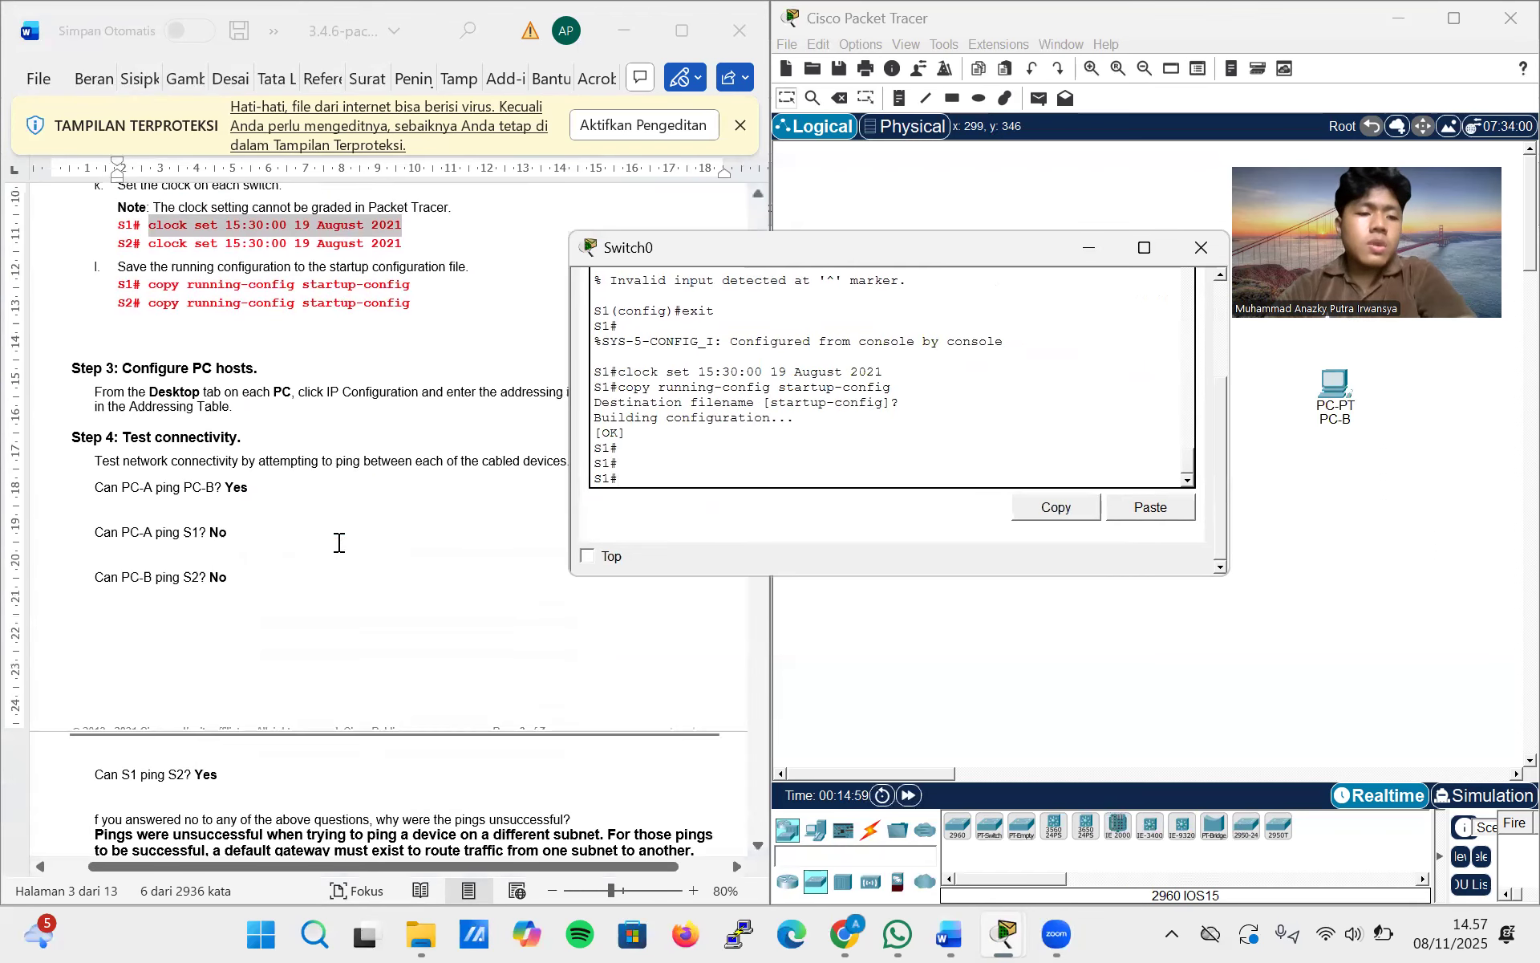
scroll(339, 543, "up", 14)
scroll(339, 543, "up", 1)
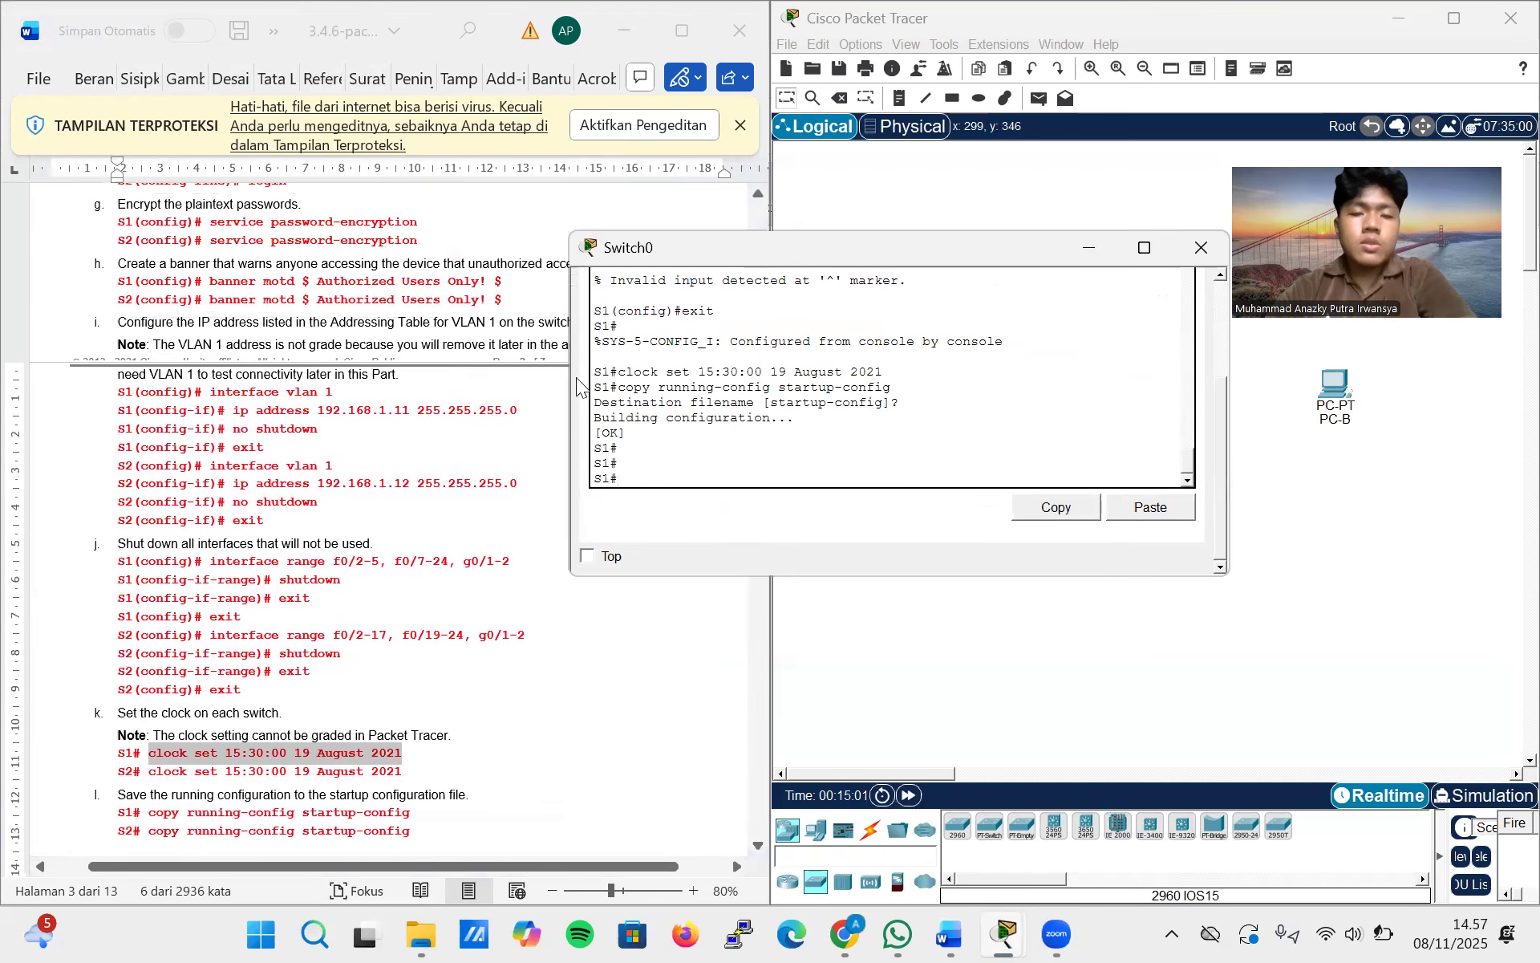
left_click_drag(942, 245, 891, 212)
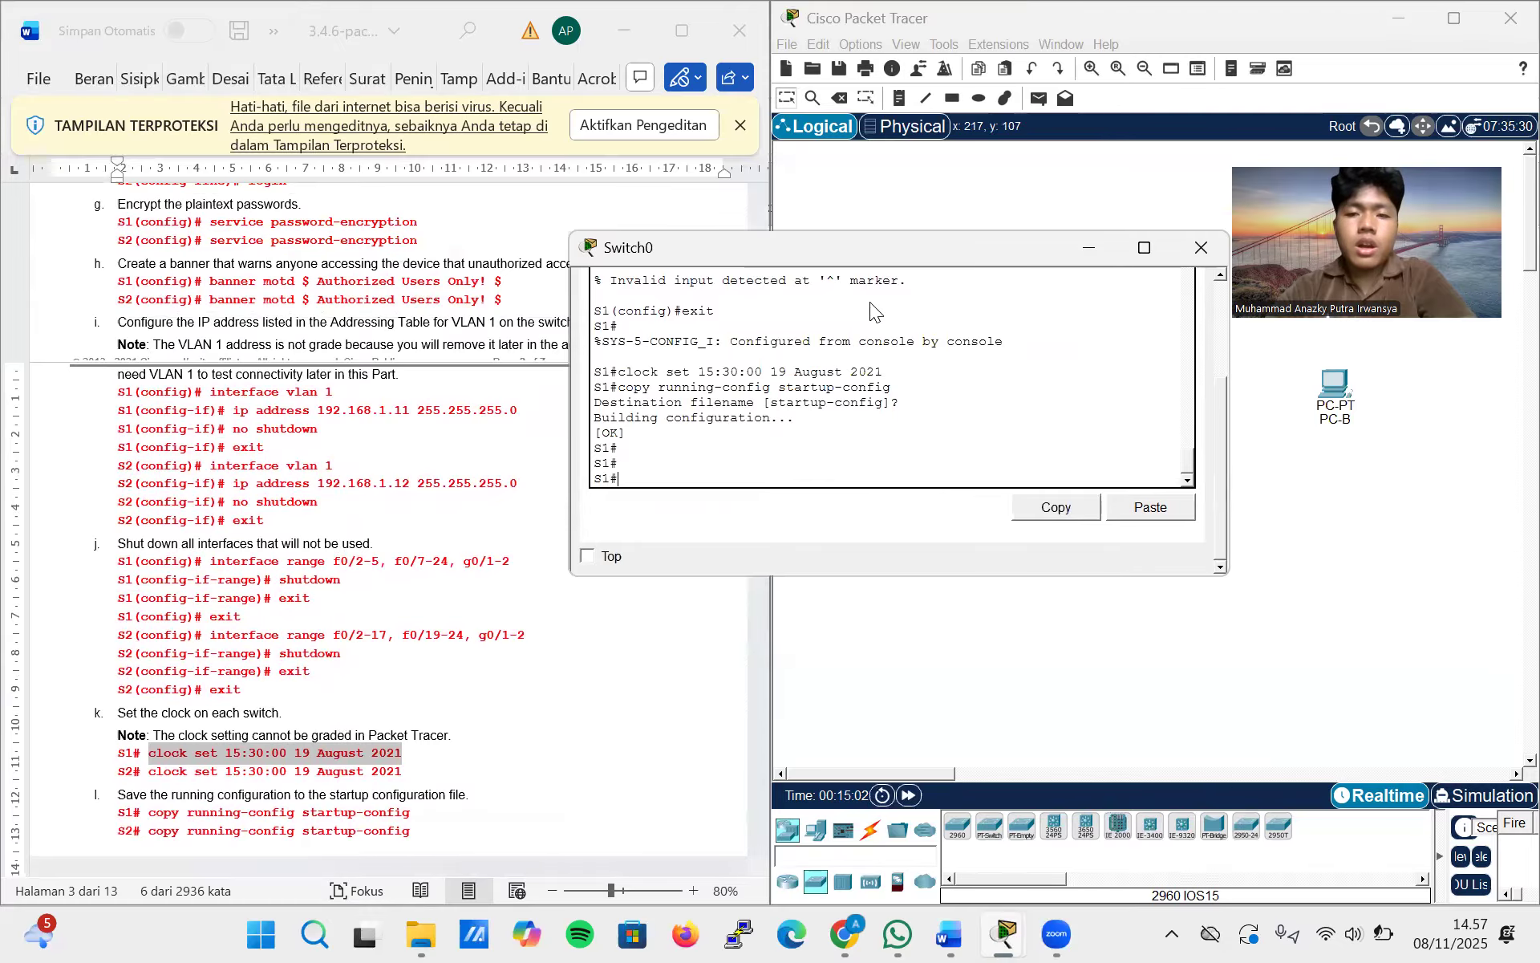
scroll(870, 302, "up", 15)
scroll(872, 303, "down", 20)
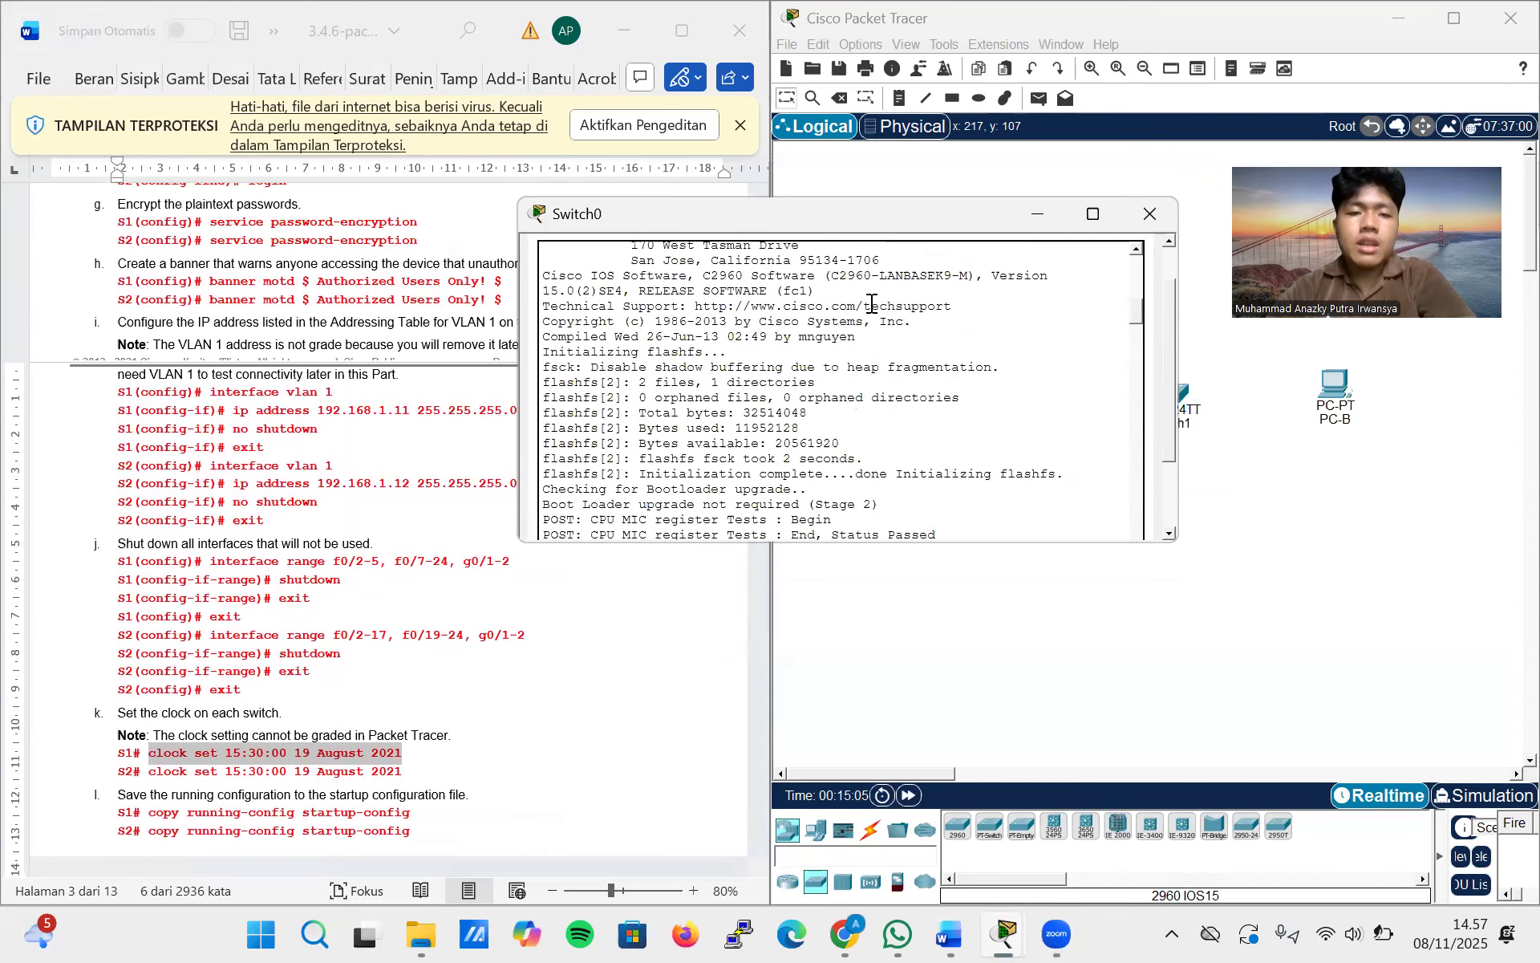
scroll(871, 303, "down", 2)
scroll(869, 302, "up", 6)
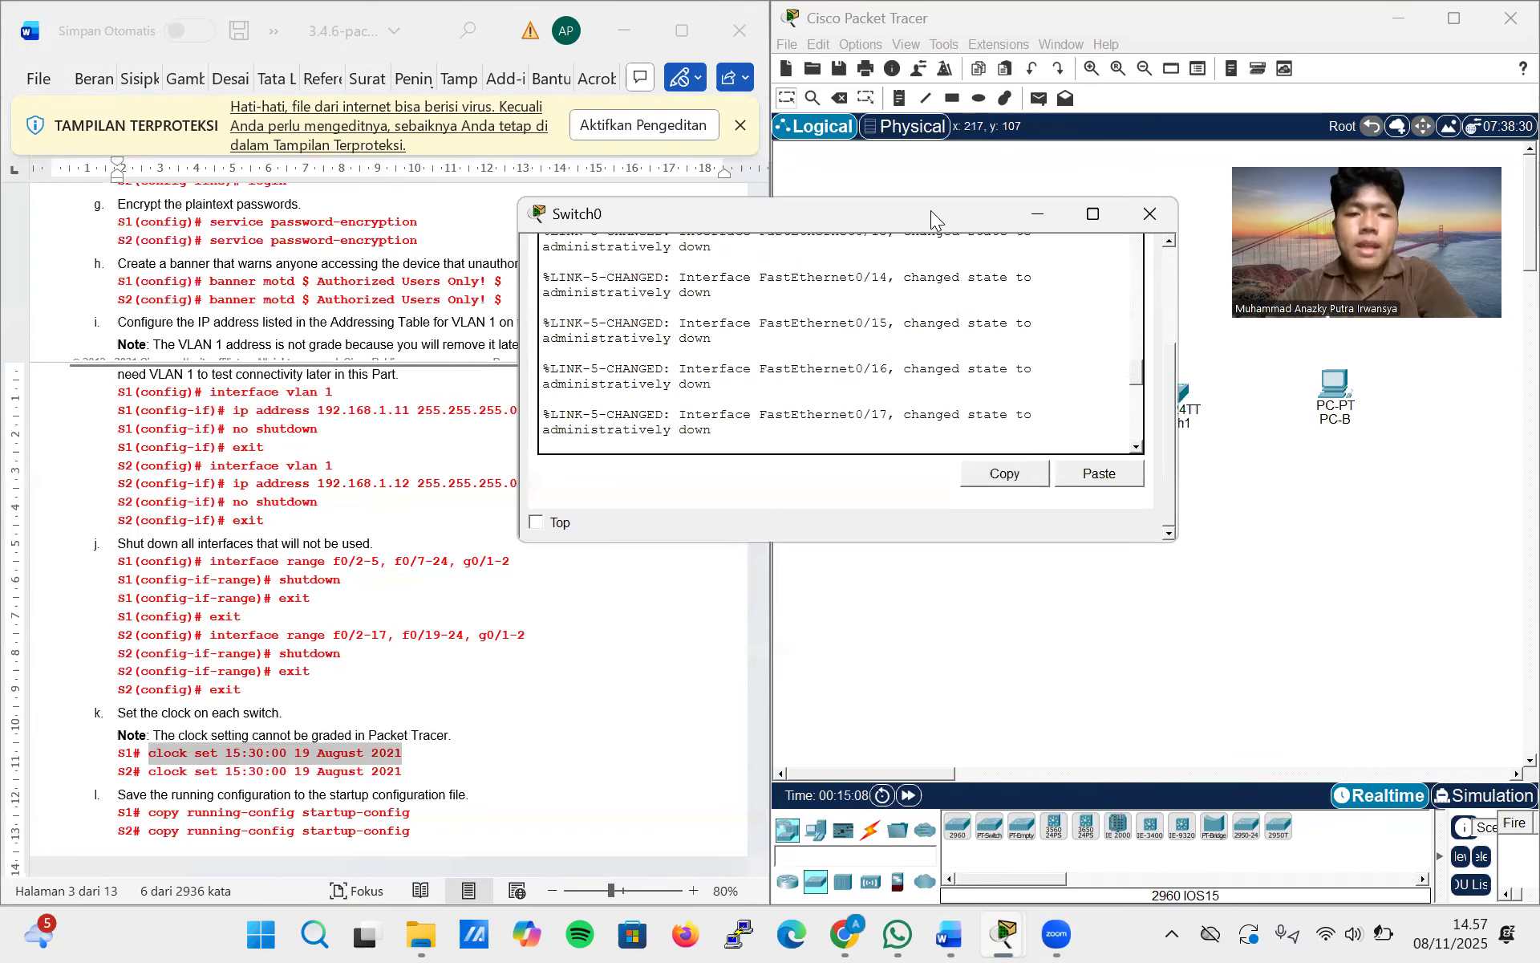
left_click_drag(931, 210, 783, 207)
double_click(783, 207)
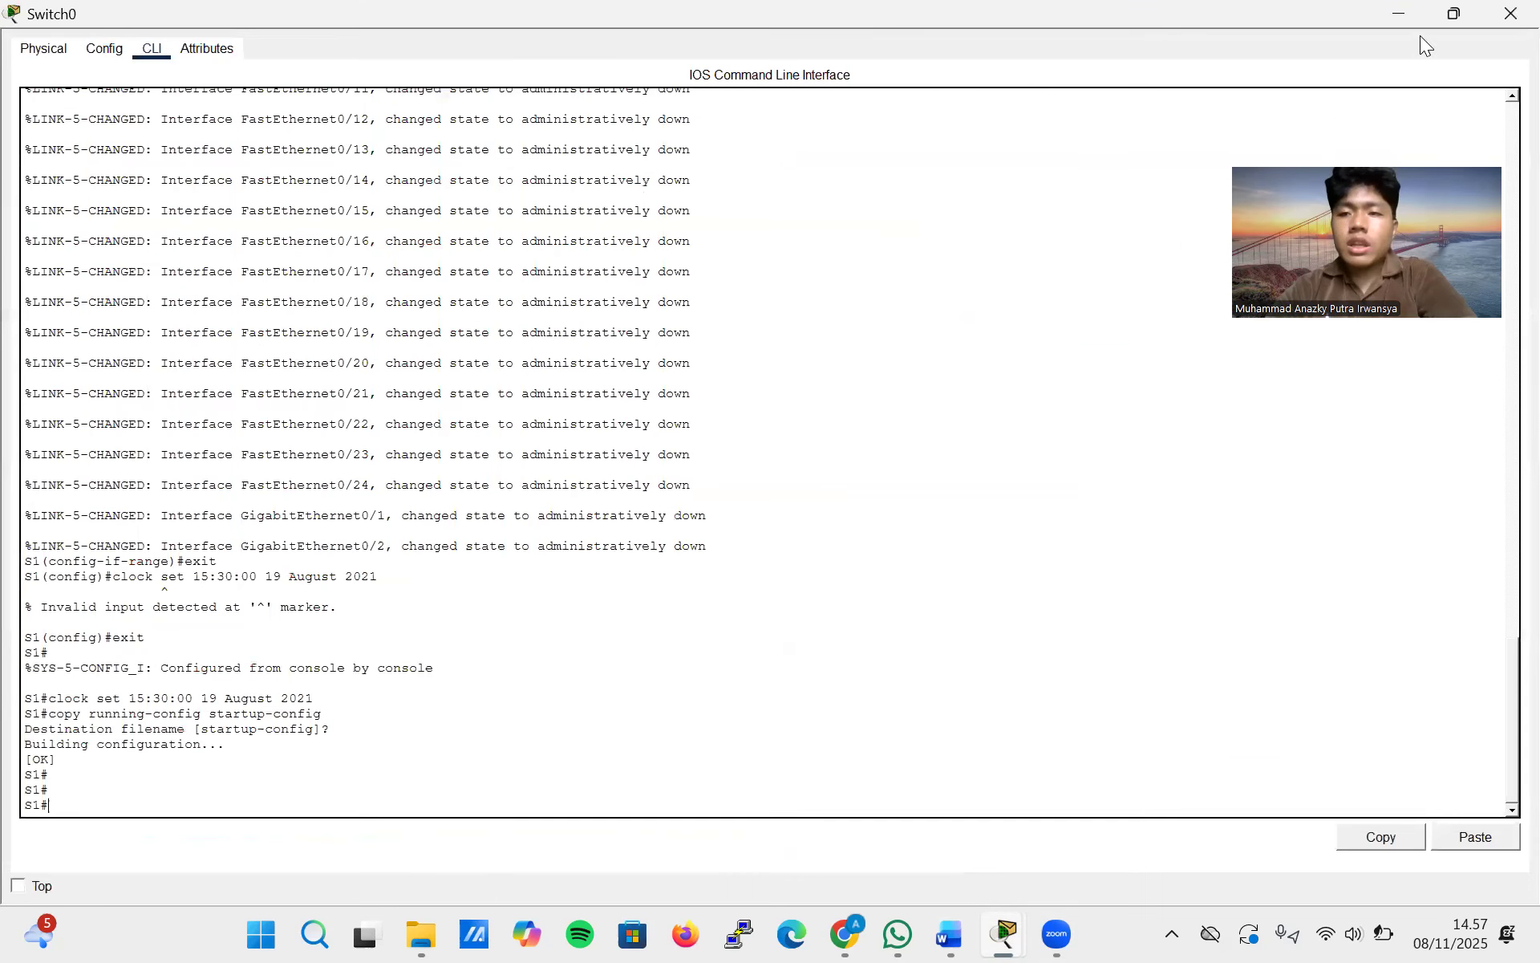
Compare the lab document's VLAN 1 and unused-interface commands with the commands already entered in S2's CLI
left_click(1444, 16)
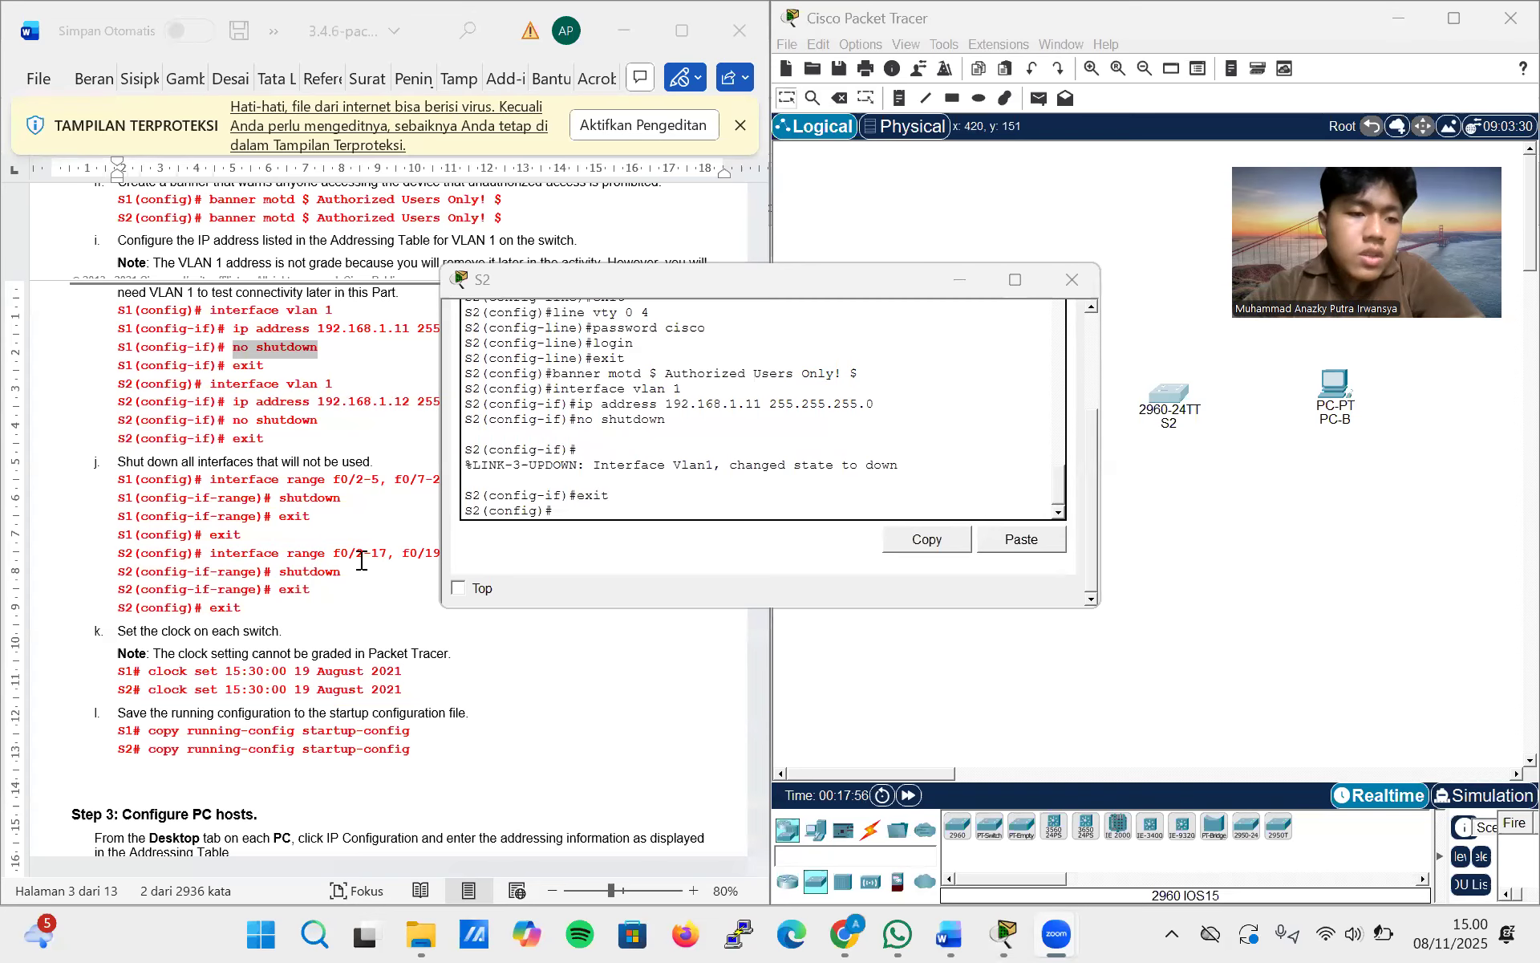
left_click(279, 479)
scroll(323, 381, "up", 1)
scroll(324, 382, "up", 20)
scroll(323, 382, "down", 20)
left_click(855, 507)
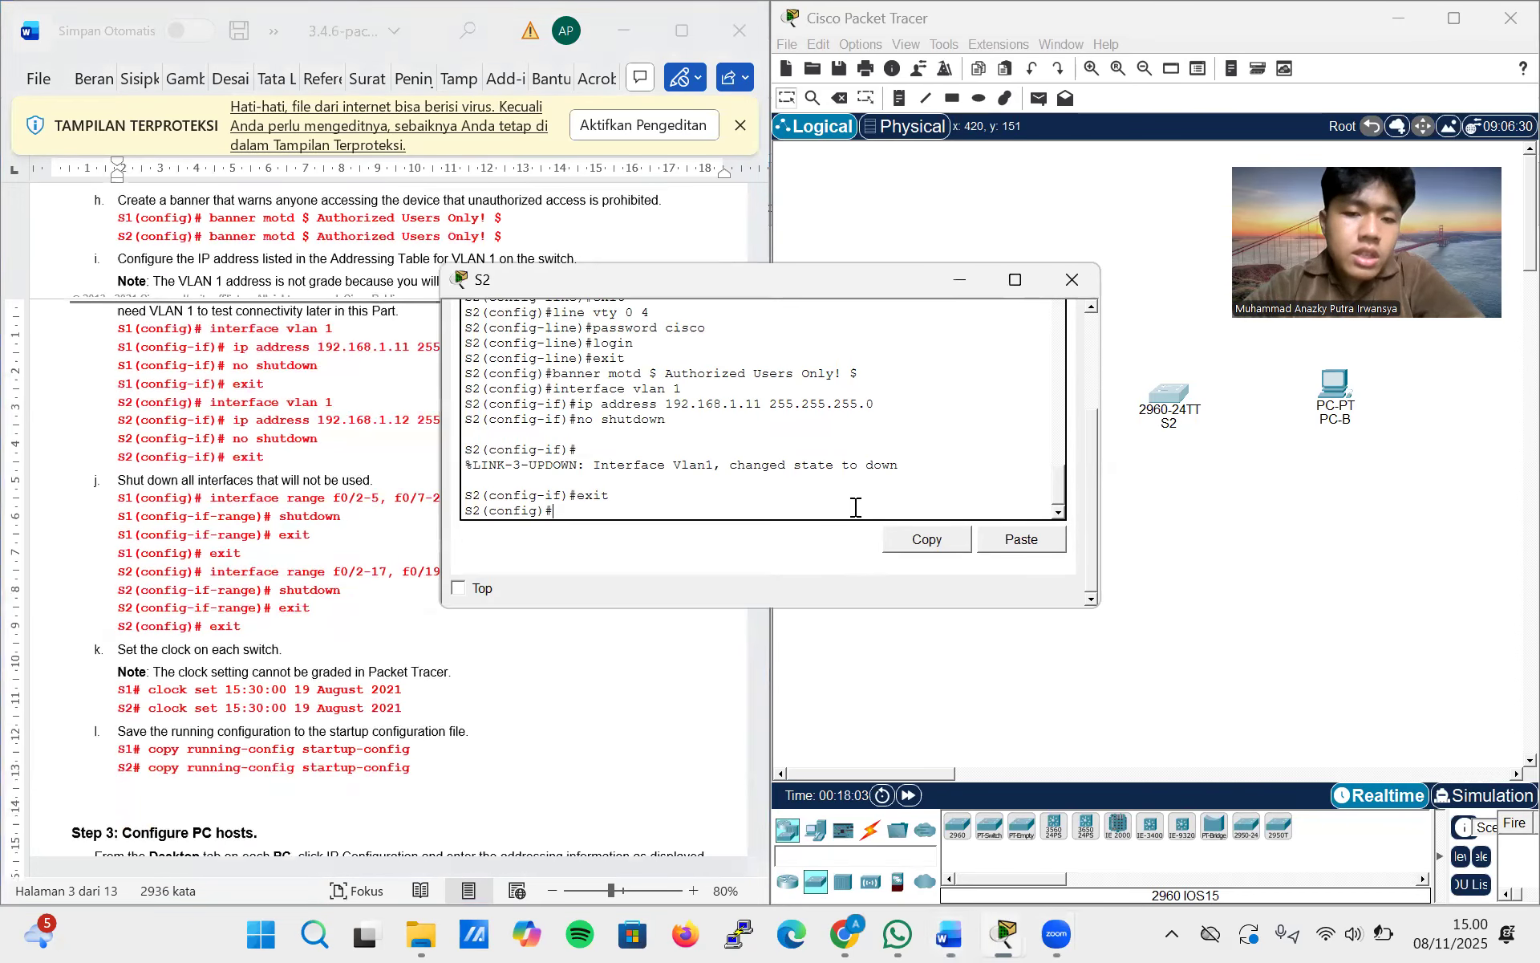
scroll(663, 463, "up", 1)
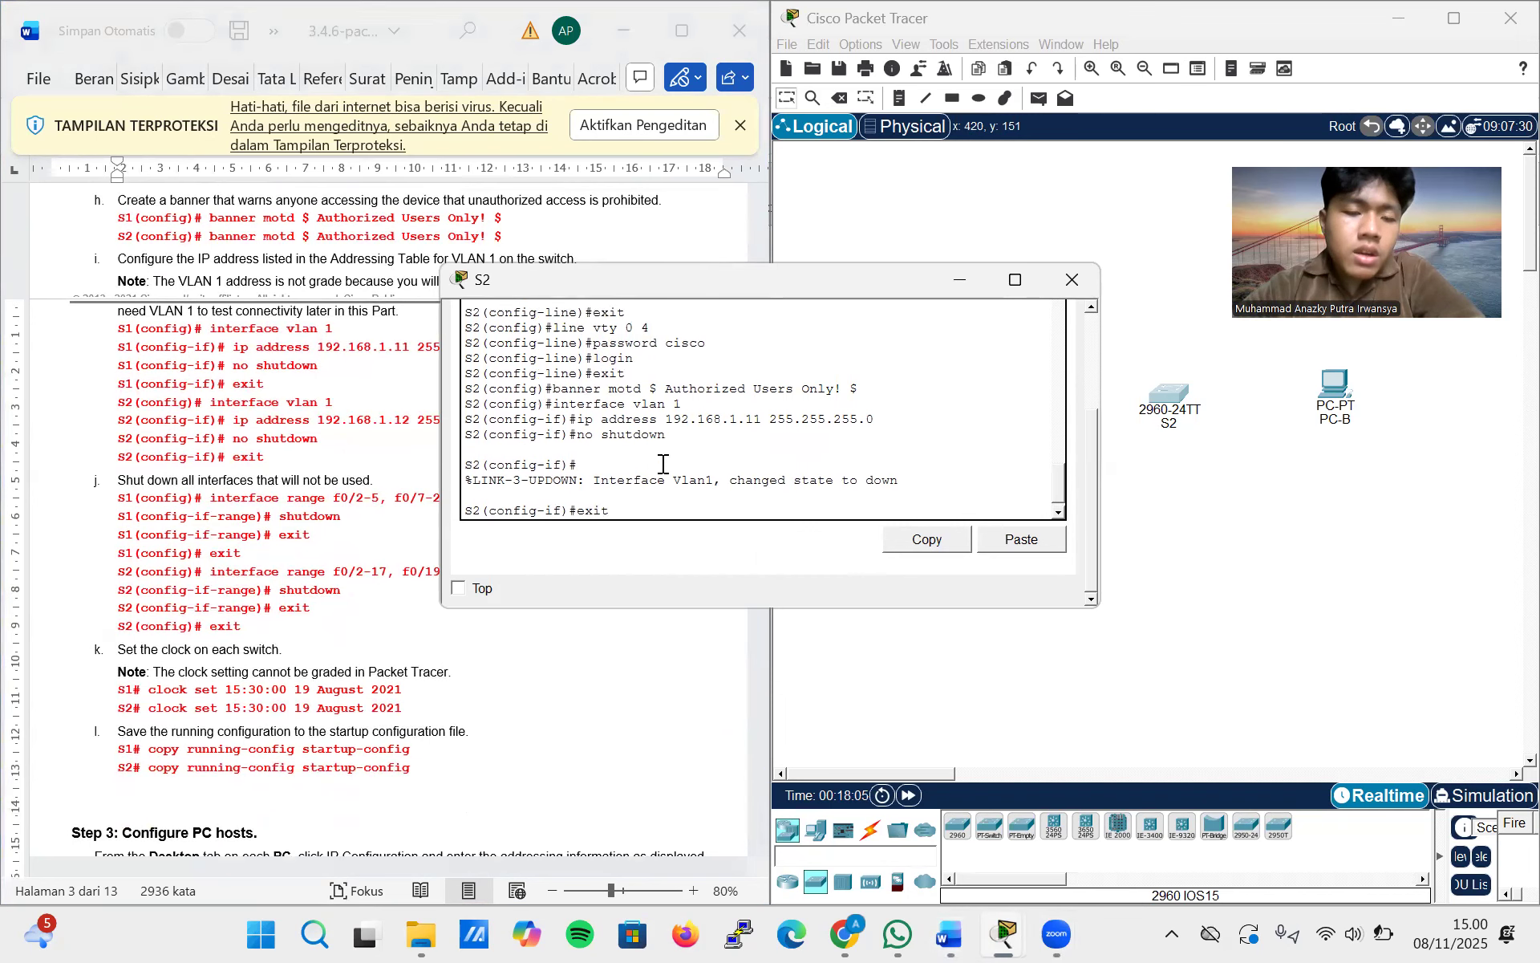
scroll(663, 464, "down", 1)
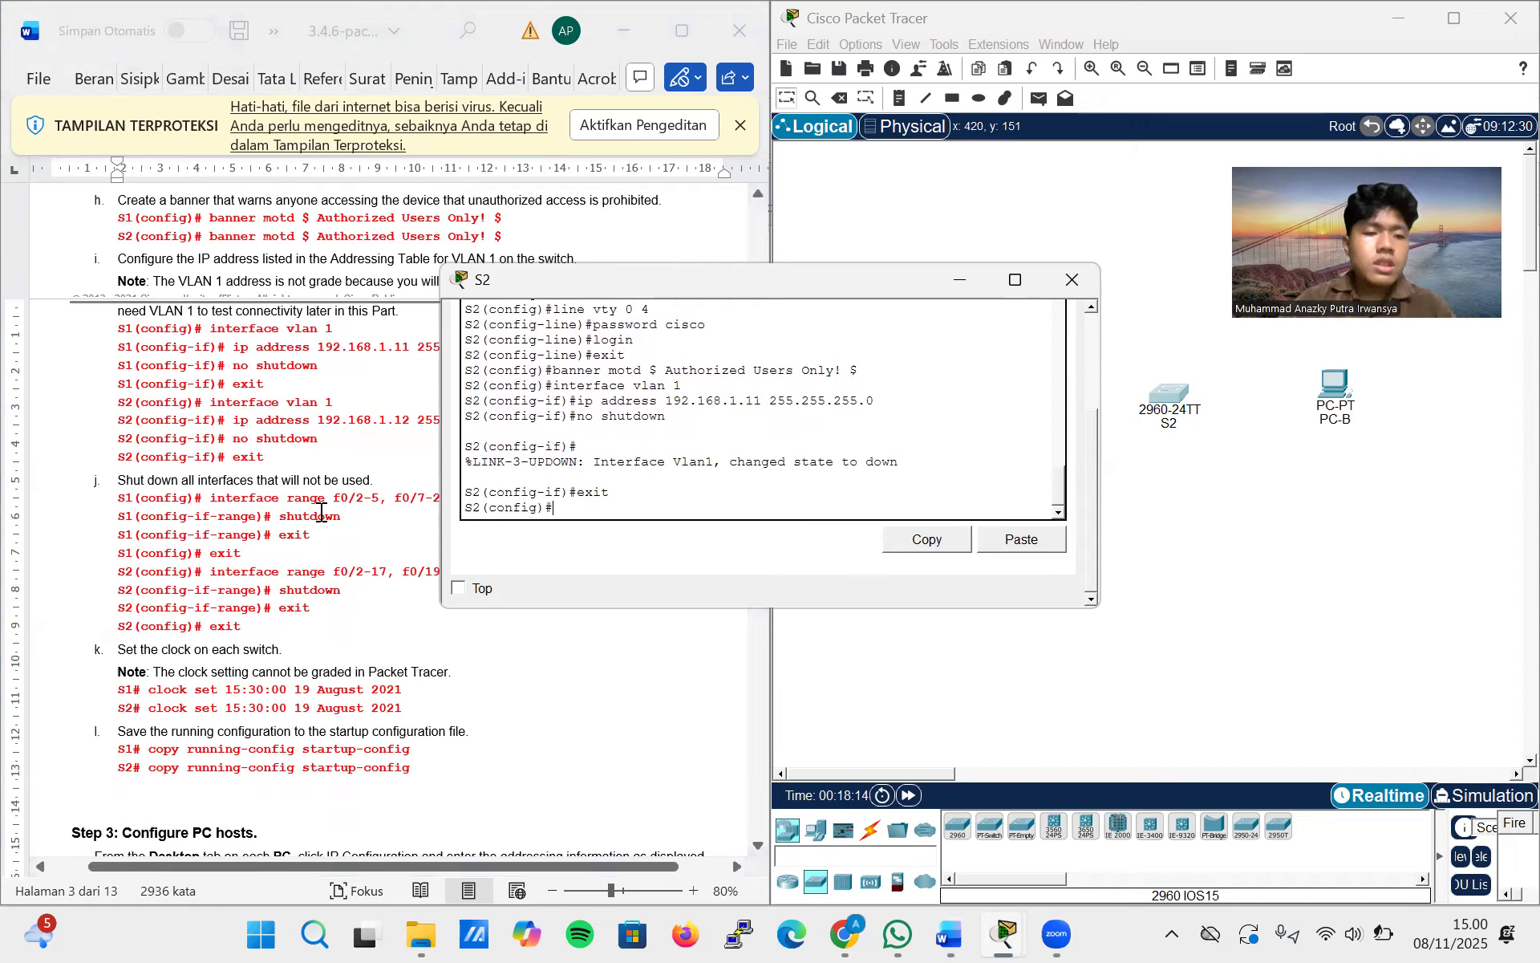
Copy the command interface range f0/2-17, f0/19-24, g0/1-2 from the lab document and return to S2's CLI
left_click(327, 572)
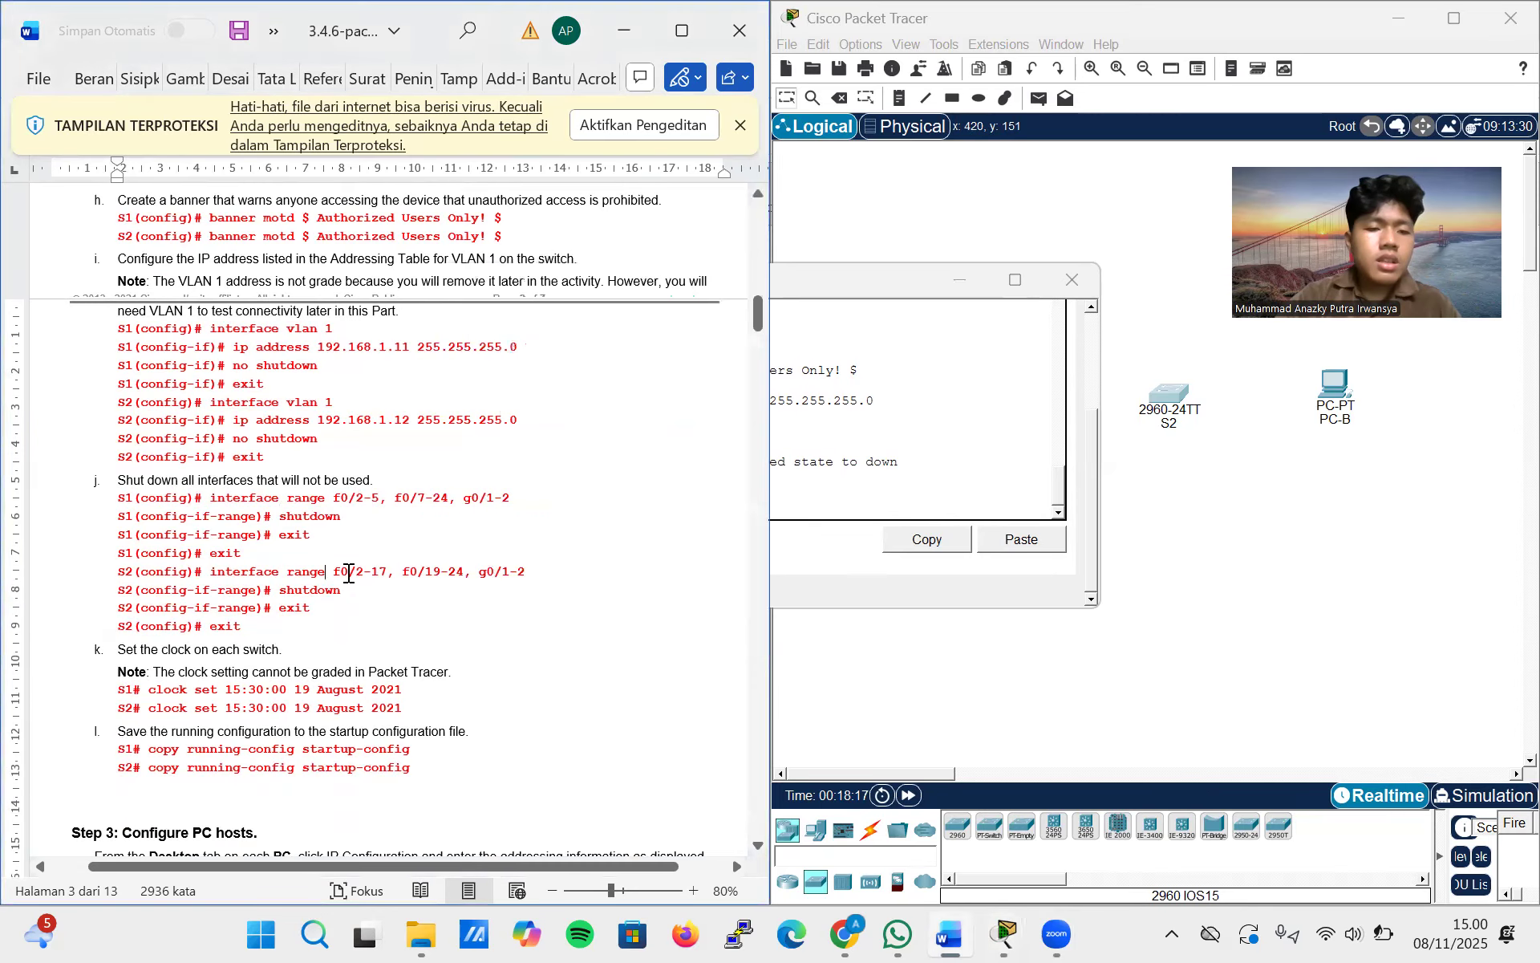
left_click_drag(523, 573, 207, 577)
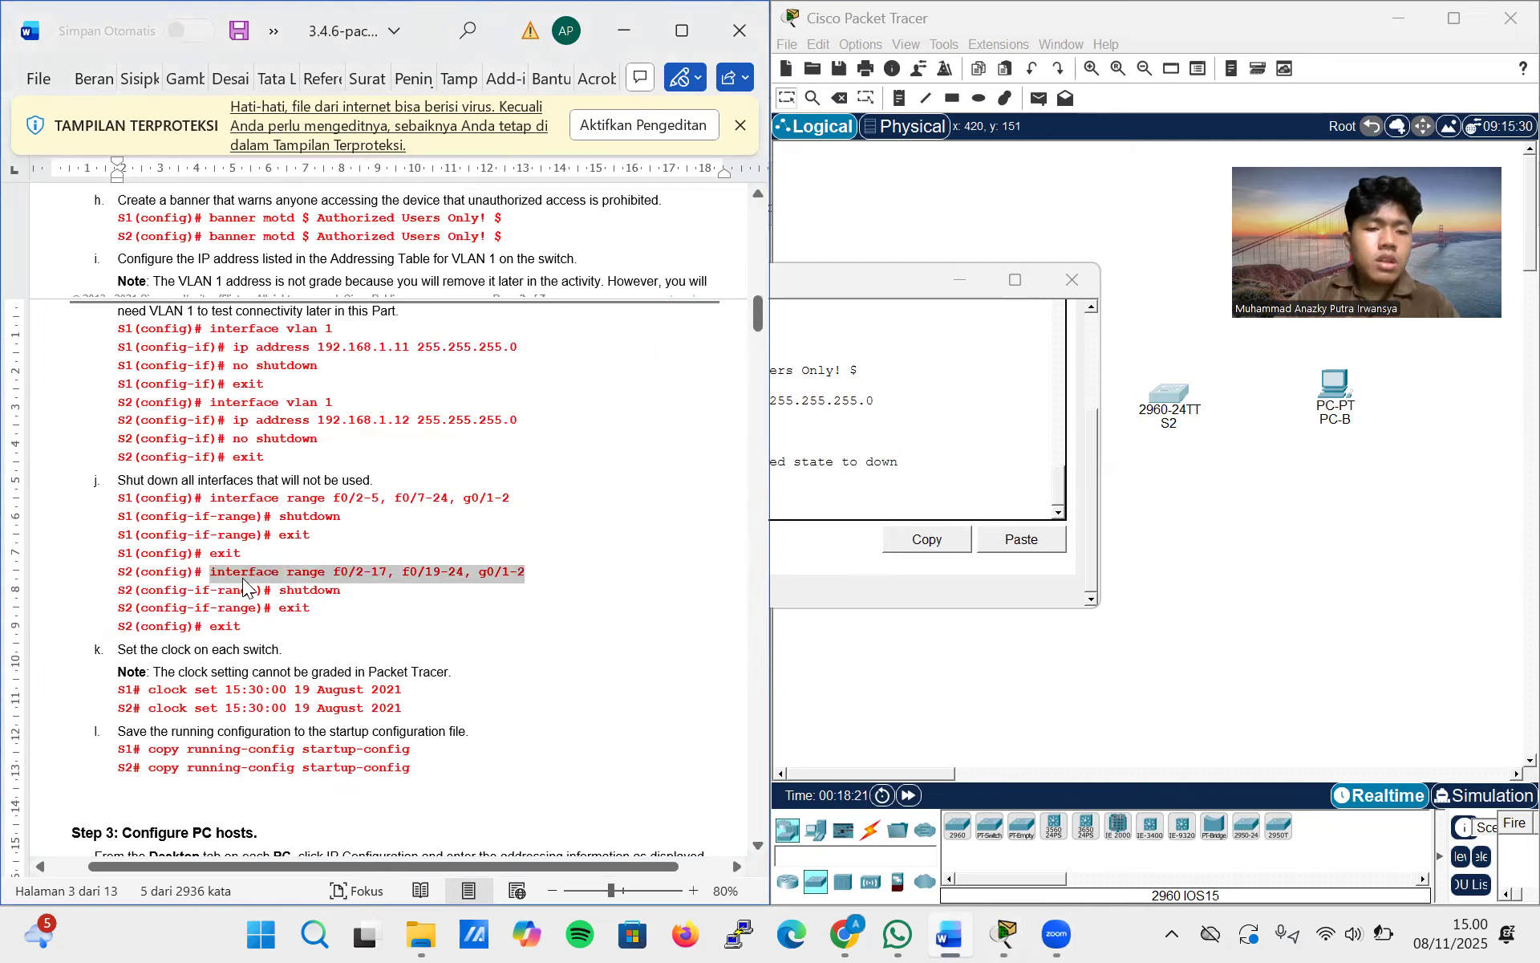
left_click(828, 508)
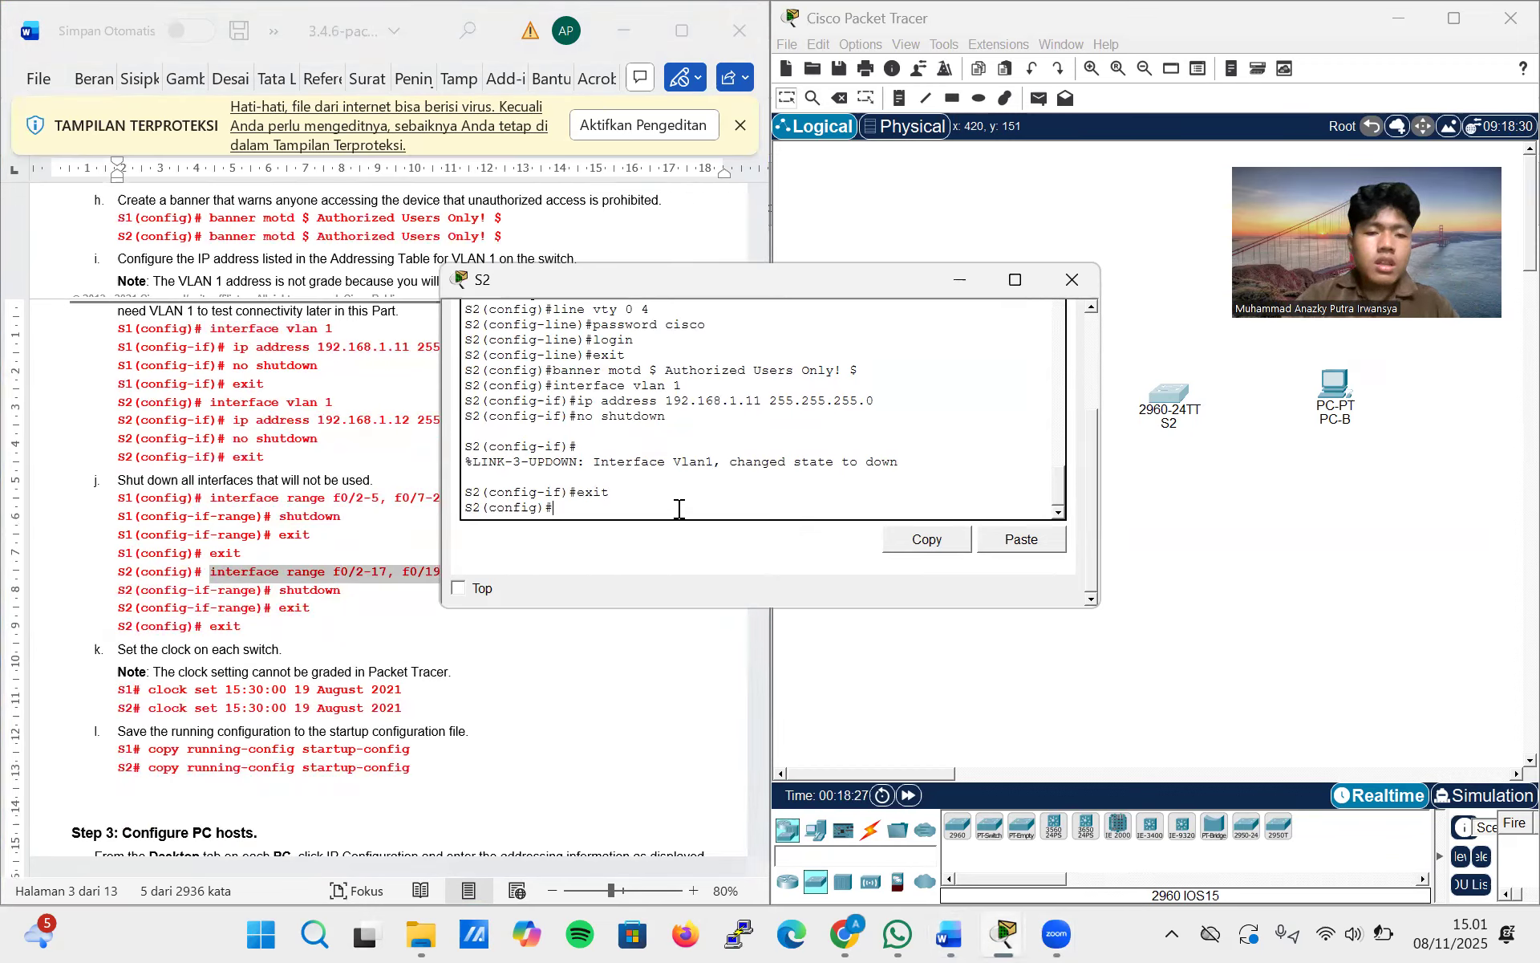
Check the VLAN 1 instructions and enter interface configuration mode for VLAN 1 on S2 with interface vlan 1
scroll(370, 482, "up", 1)
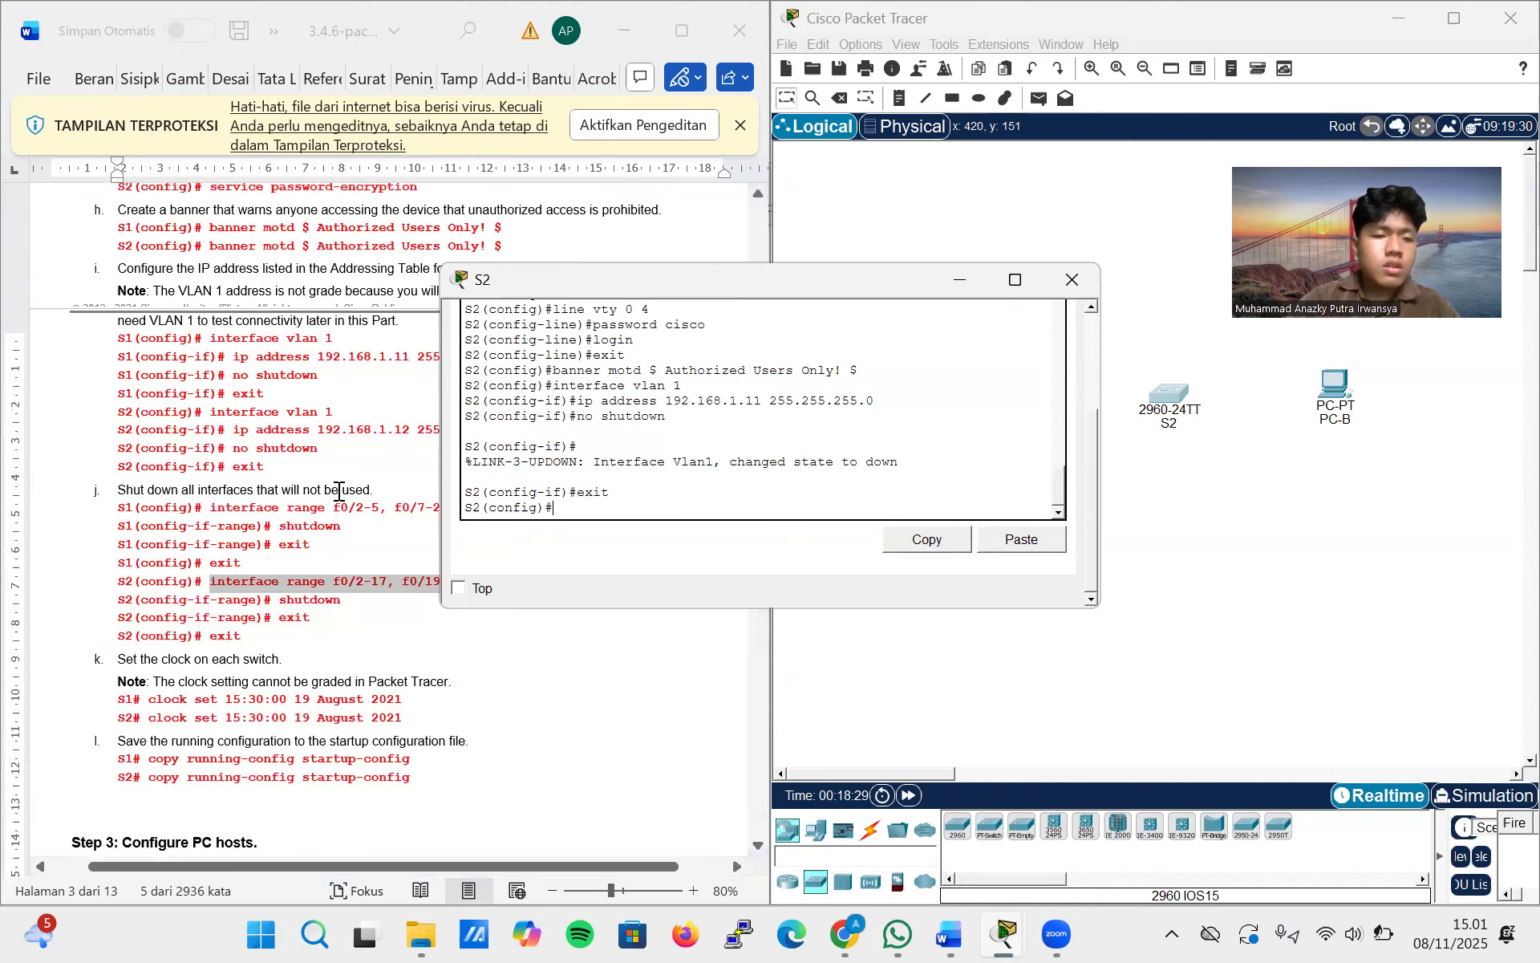
type("i")
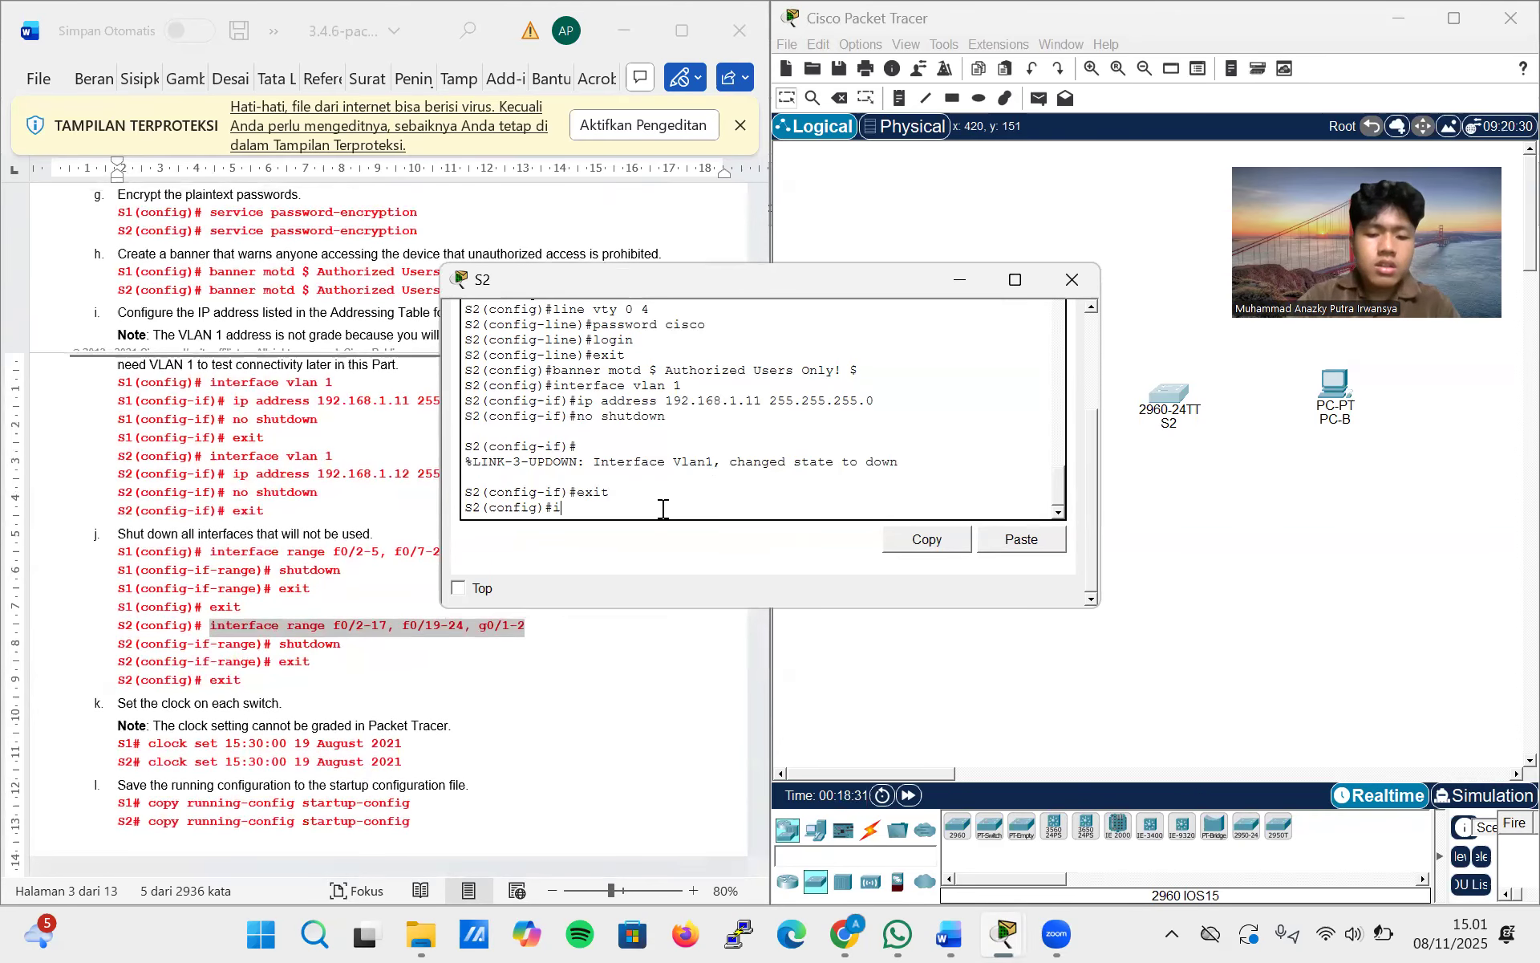
type("nterface")
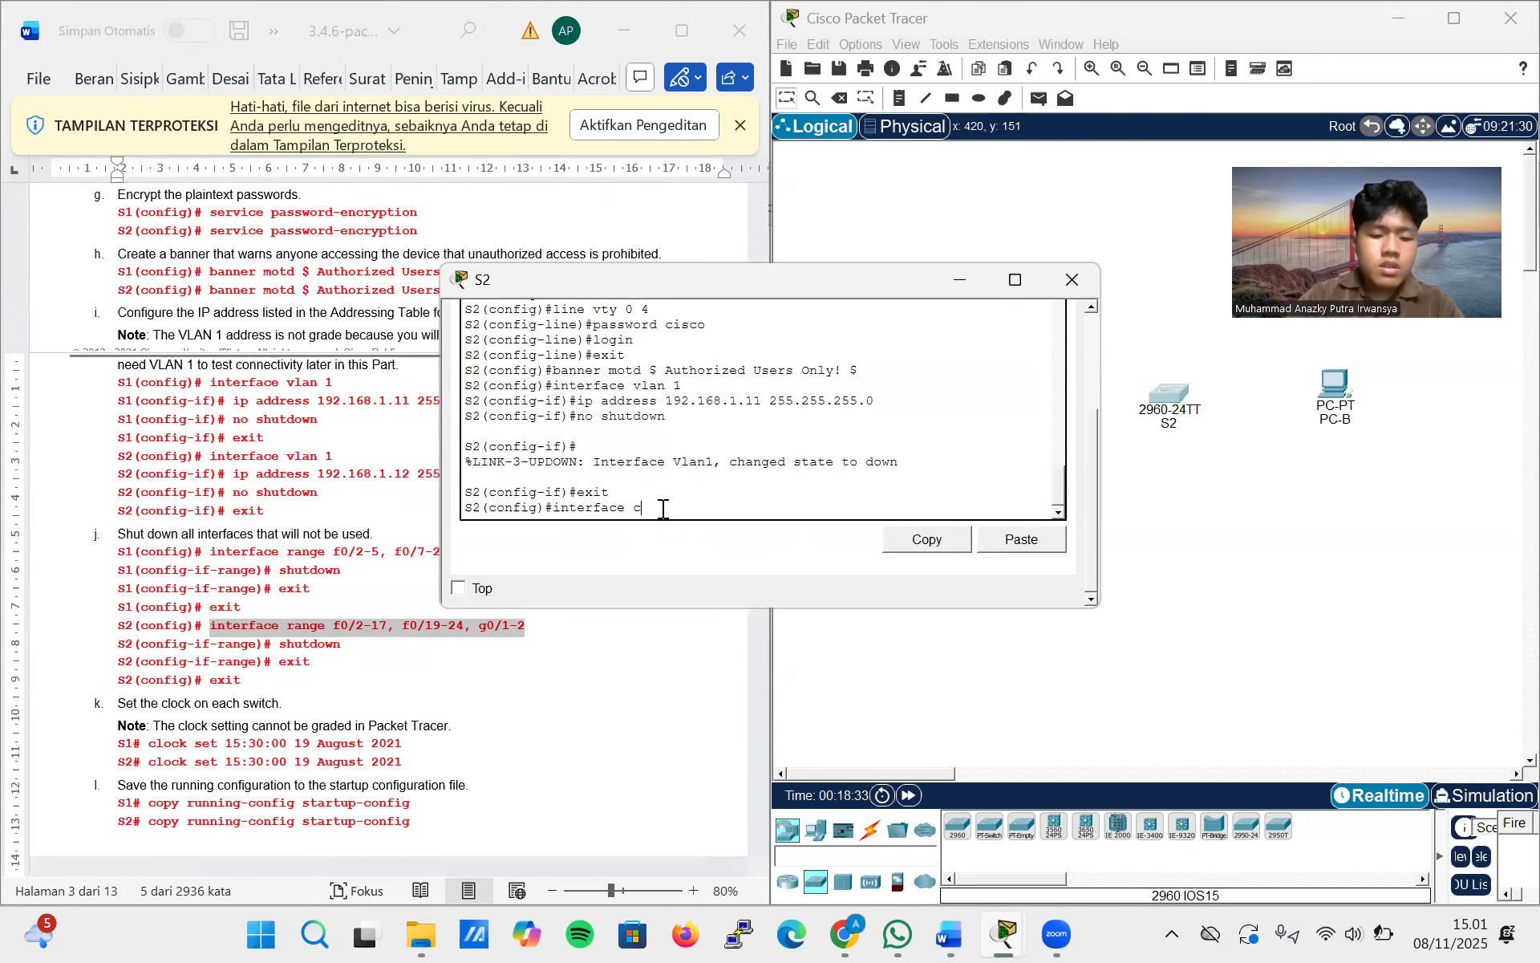
type(" vlan")
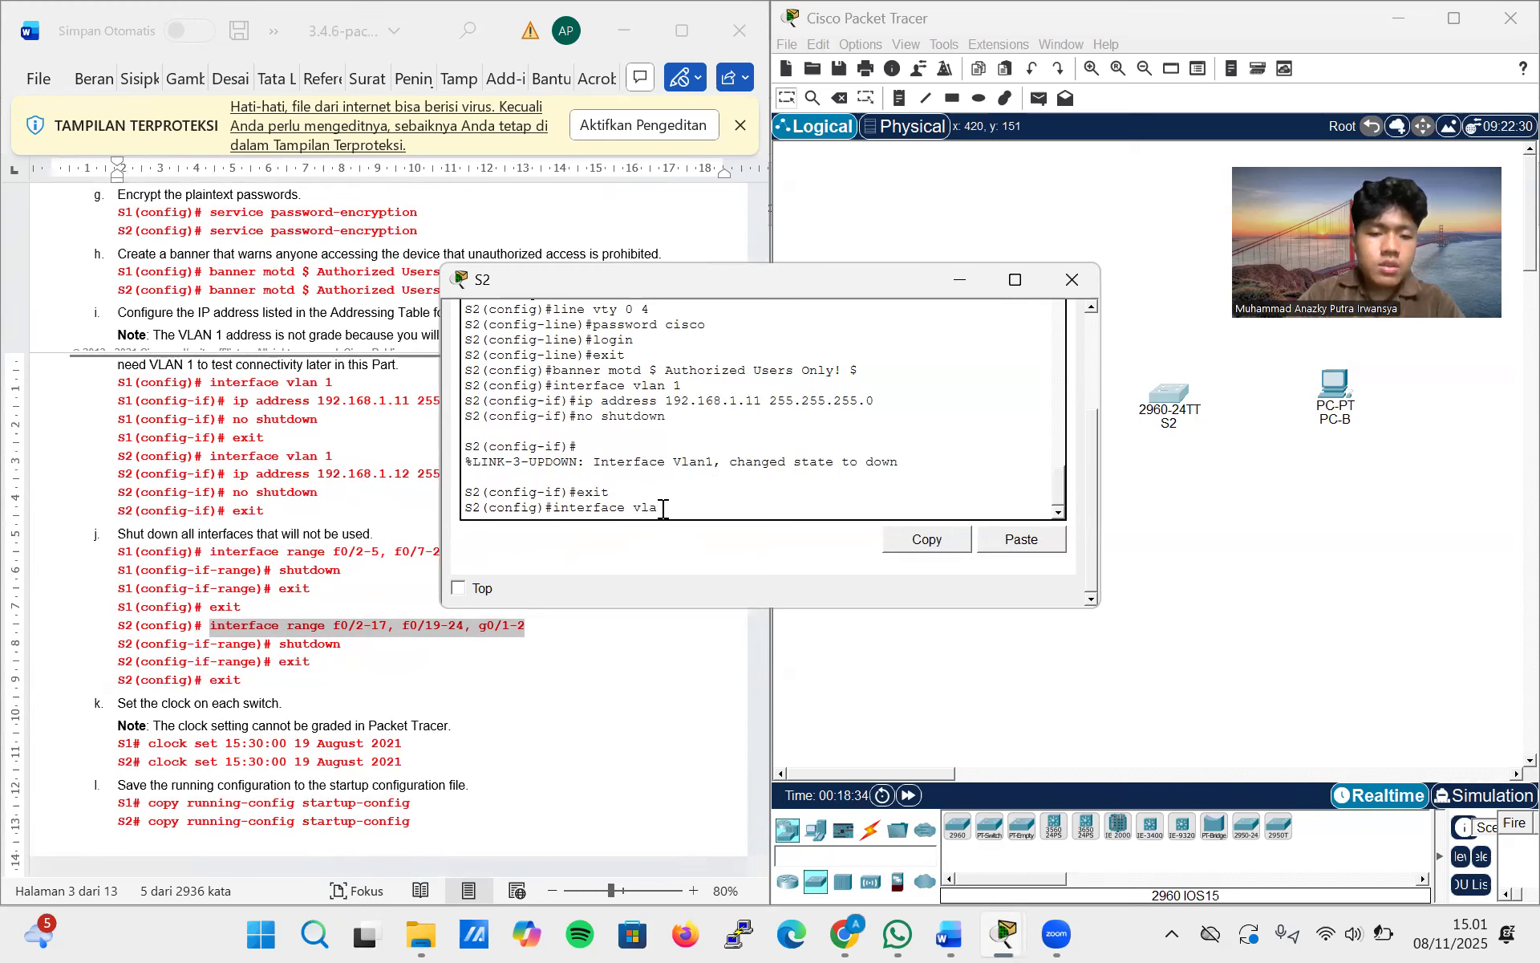
type(" 1")
key("Return")
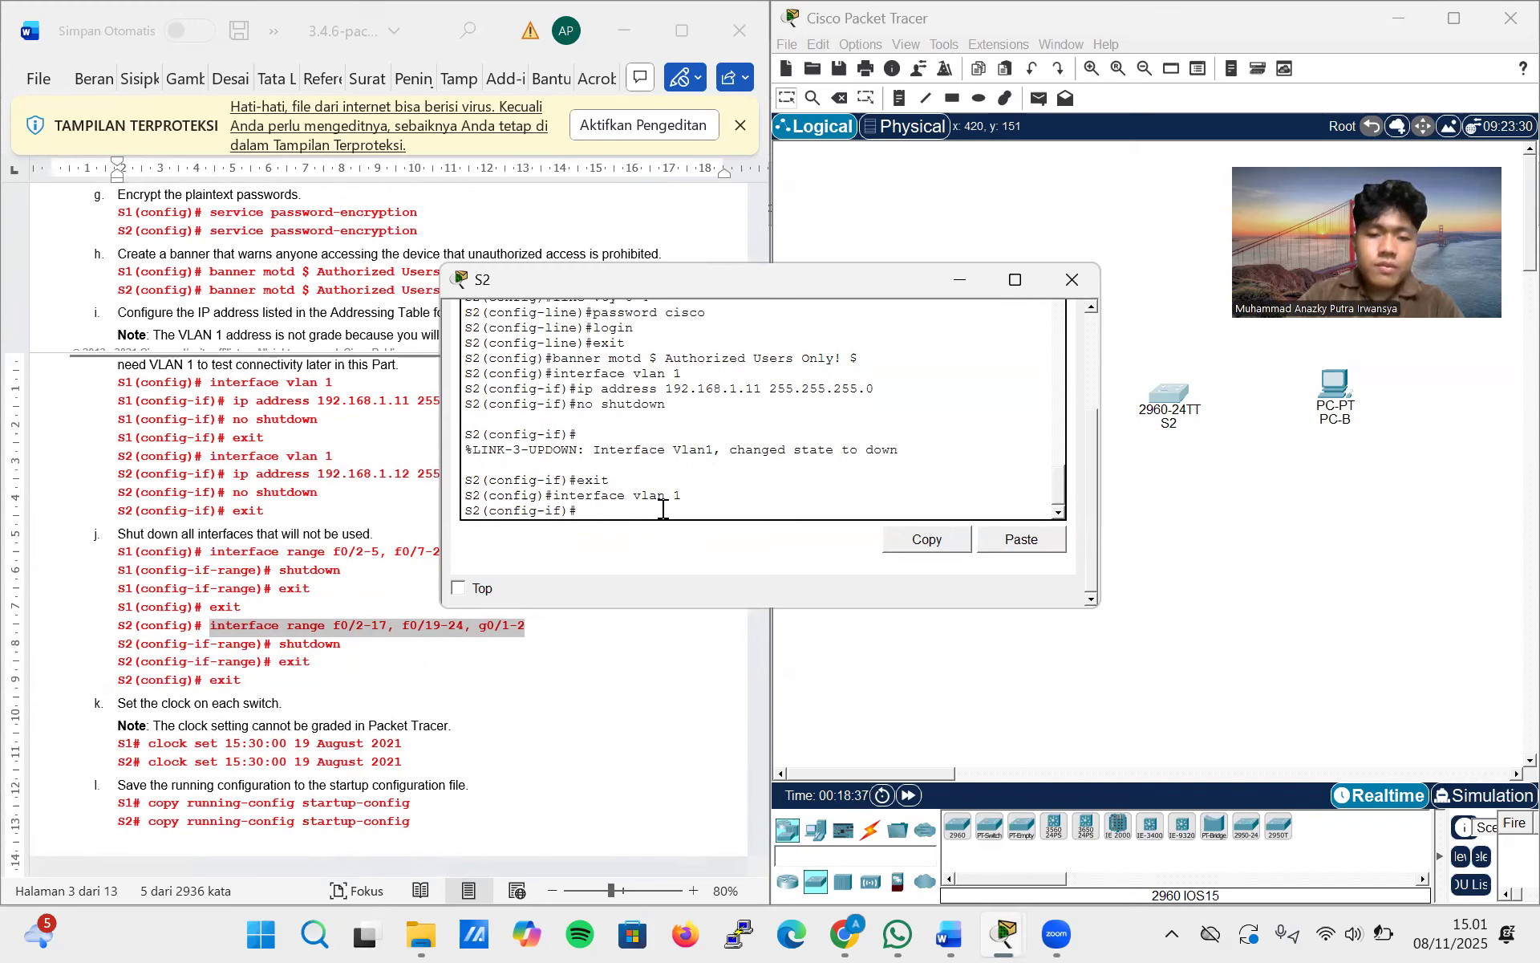
Set S2's VLAN 1 IP address to 192.168.1.12 with mask 255.255.255.0 by recalling and editing the earlier ip address command
type("no shutdown")
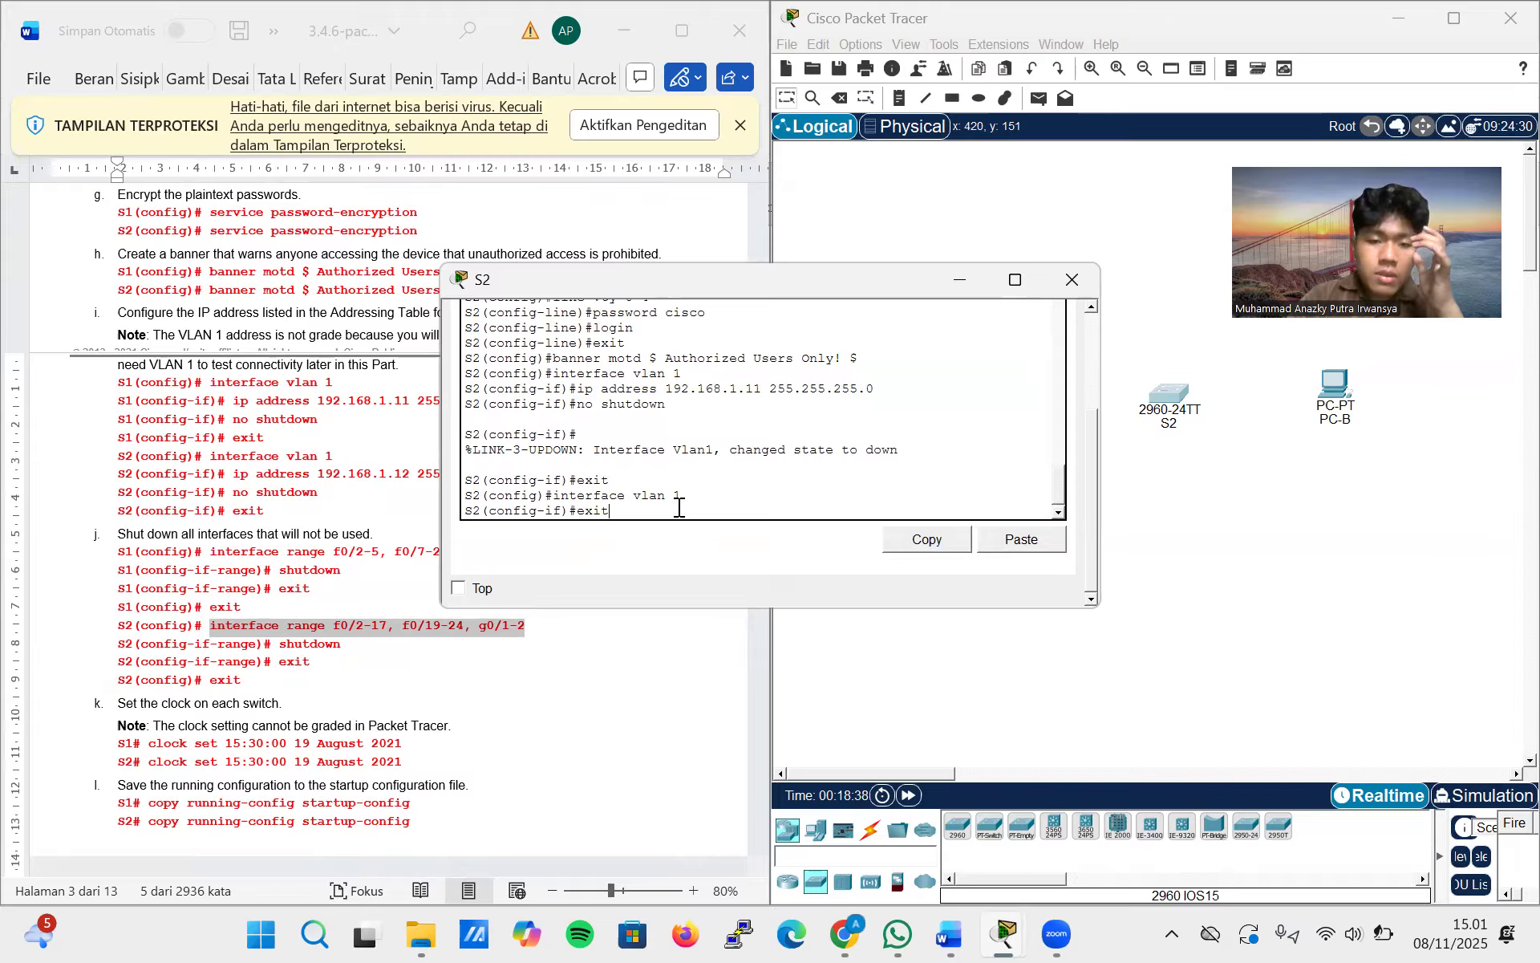
key("Up")
key("Up")
key("Up")
key("Up")
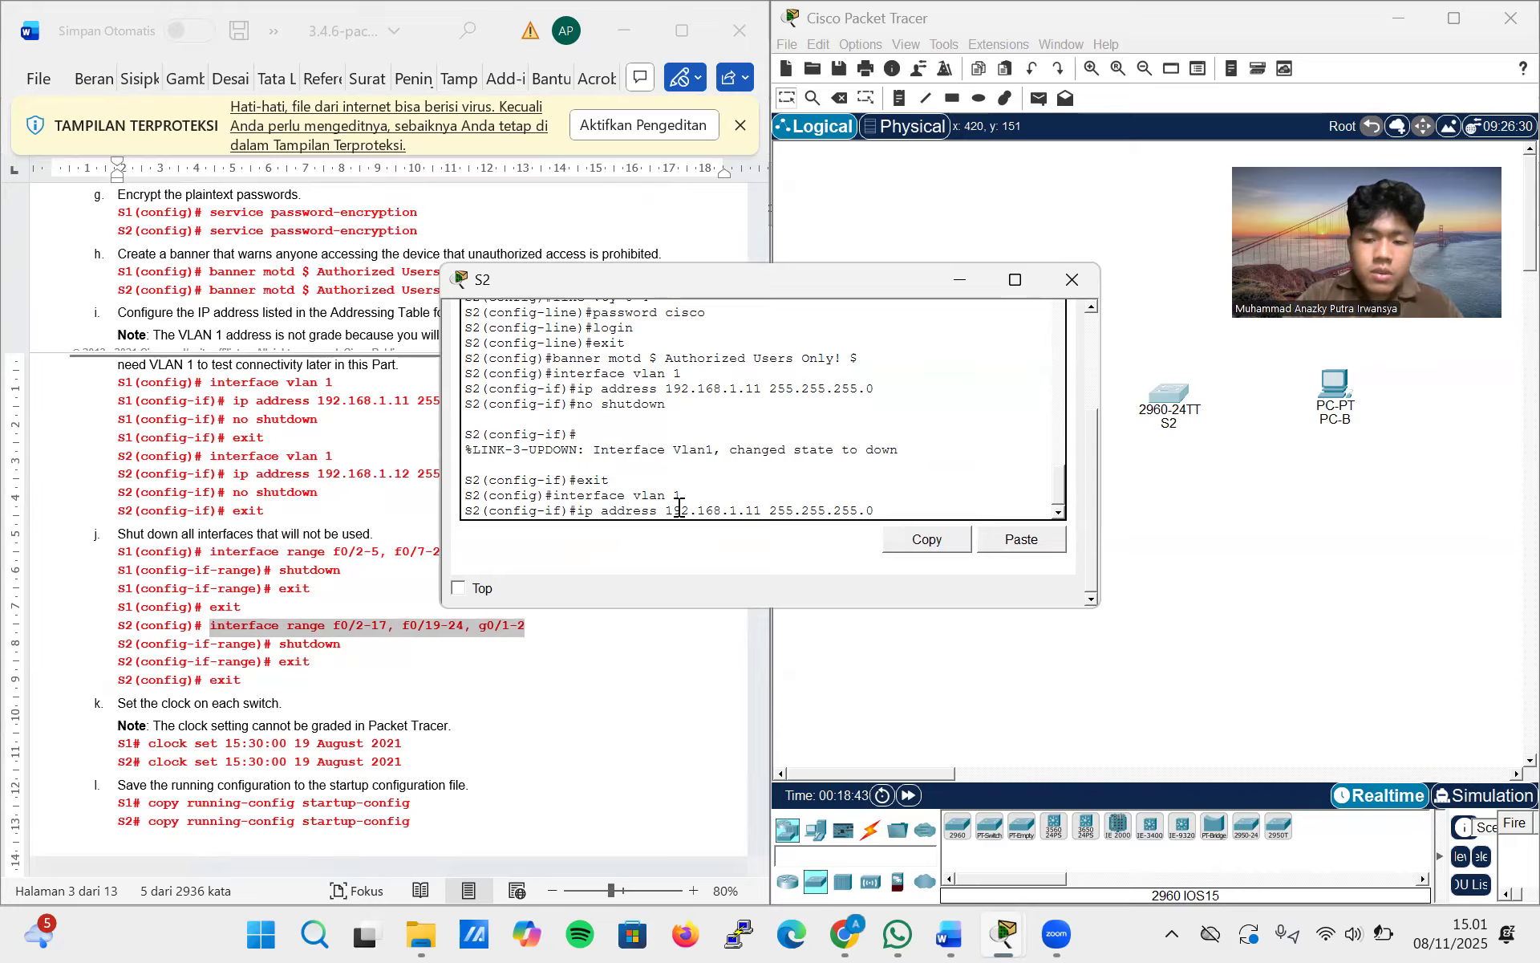
key("Left")
key("Left")
key("Left")
key("Left")
key("Left")
key("Left")
key("Left")
key("Left")
key("Left")
key("Left")
key("Left")
key("Left")
key("Left")
key("Left")
key("BackSpace")
type("2")
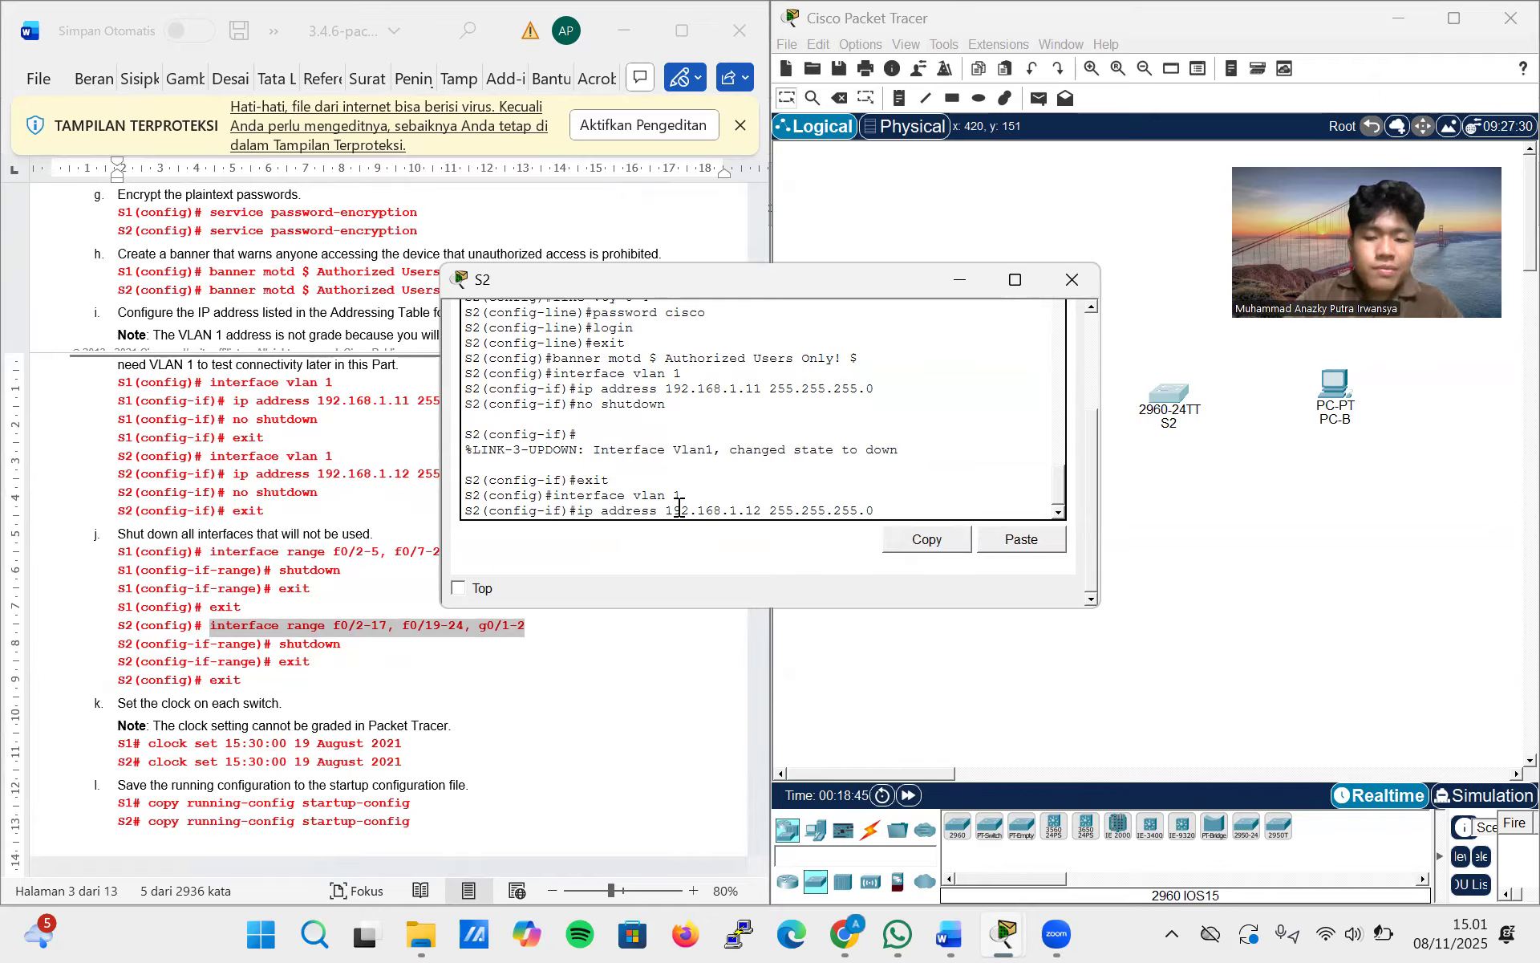
key("Return")
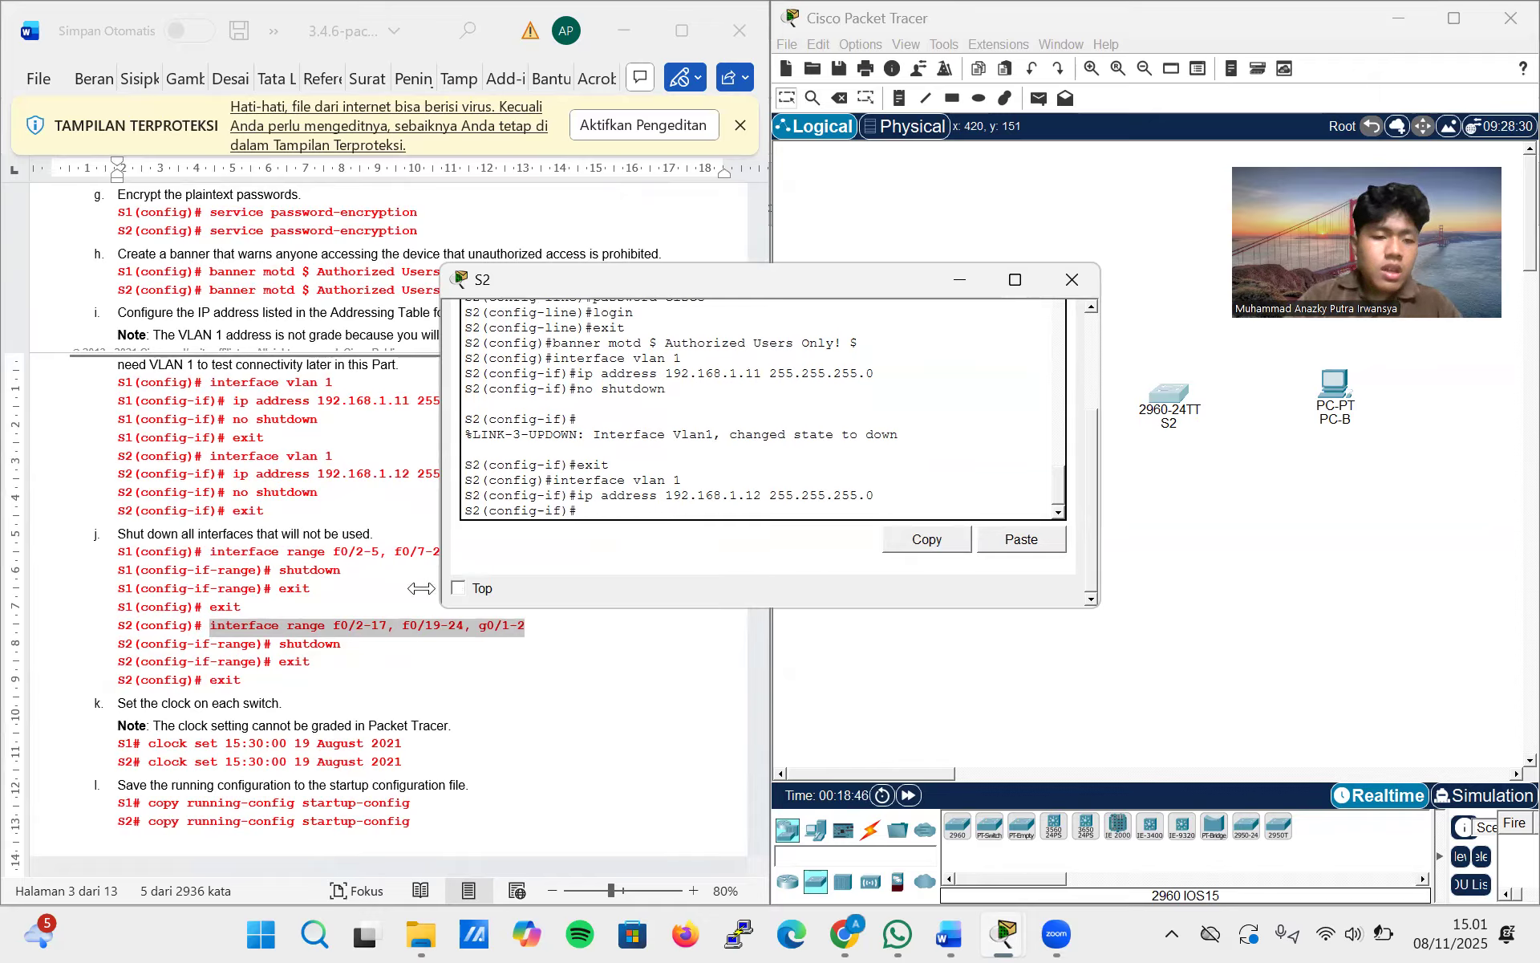
Enable S2's VLAN 1 interface with no shutdown and exit to global configuration mode
scroll(395, 594, "up", 3)
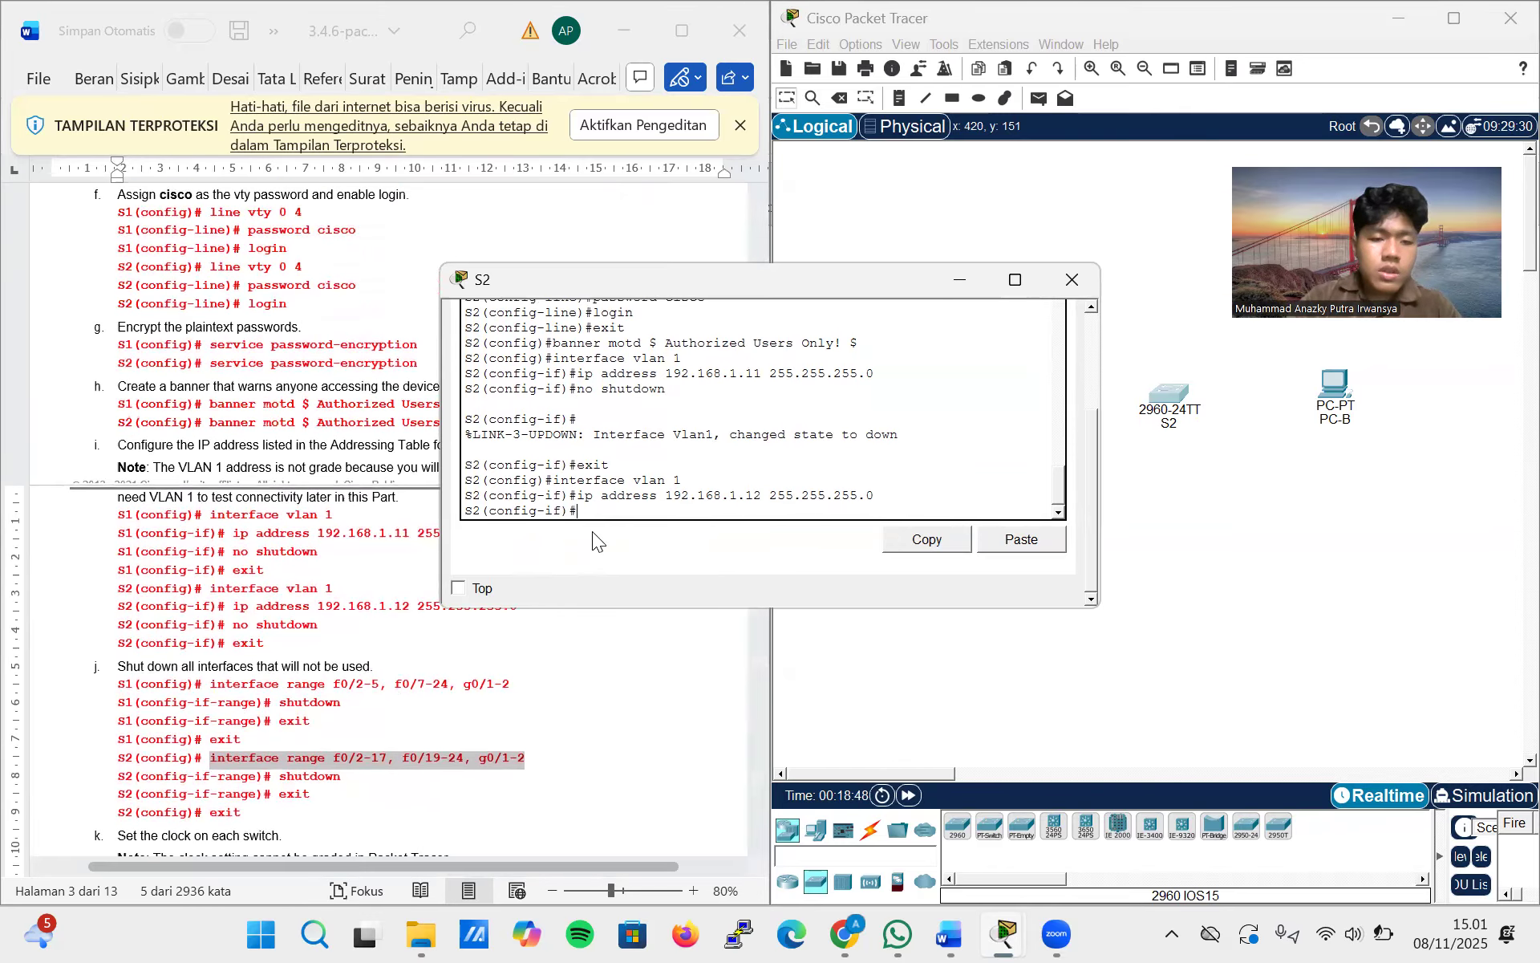
type("no shutdown")
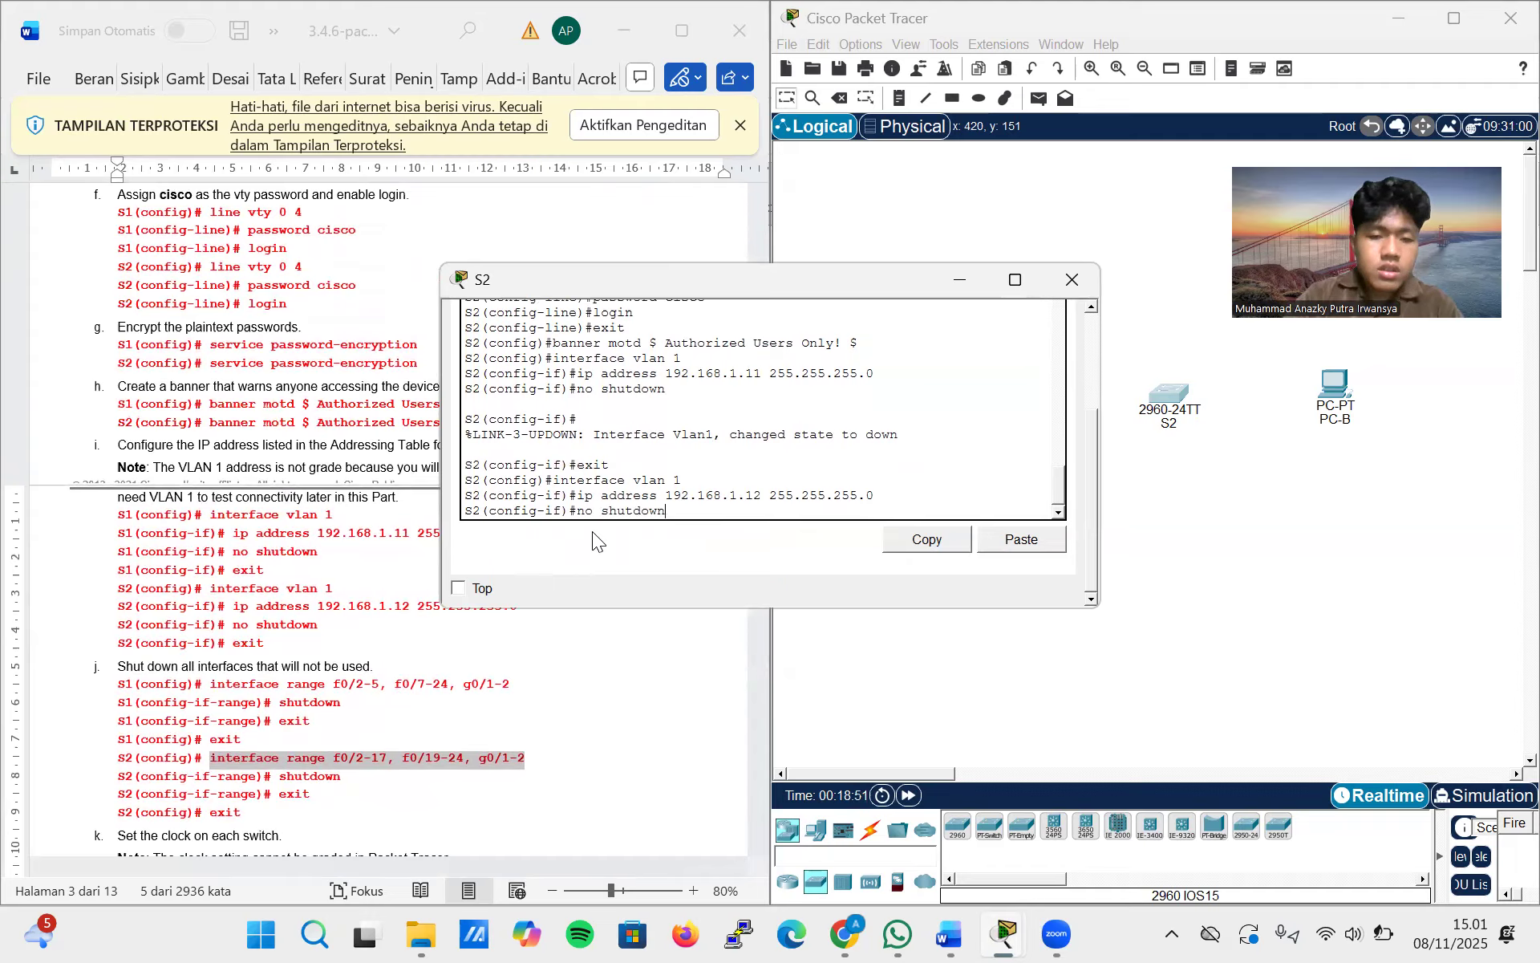
key("Return")
type("exit")
key("Return")
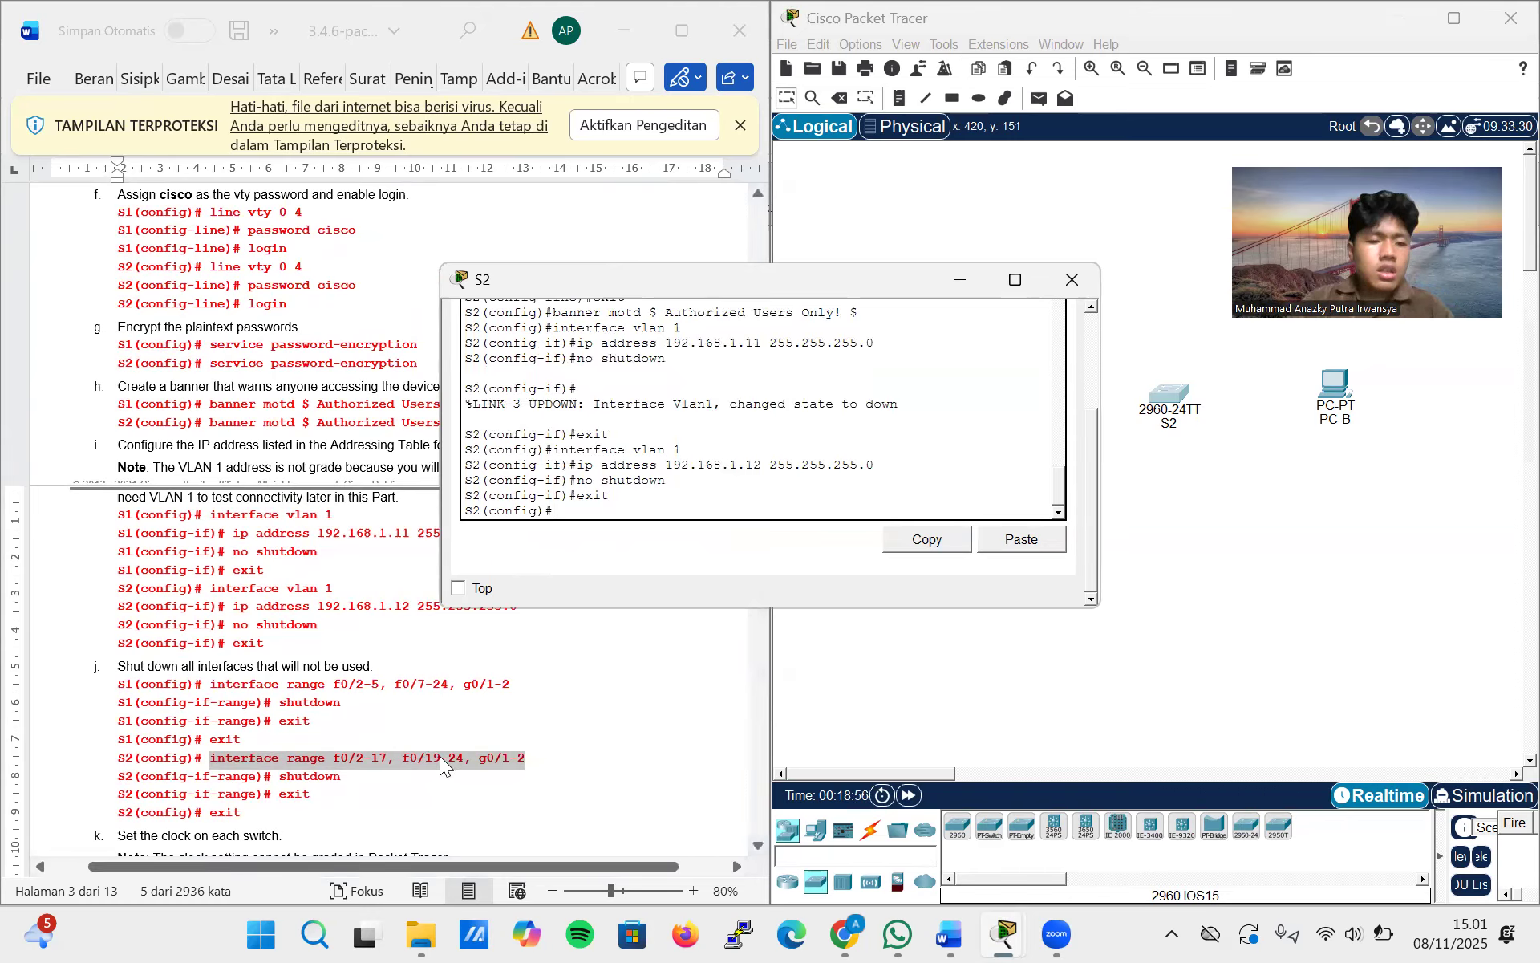
Leave configuration mode on S2 and copy the command interface range f0/2-17, f0/19-24, g0/1-2 from the lab document
key("ctrl+z")
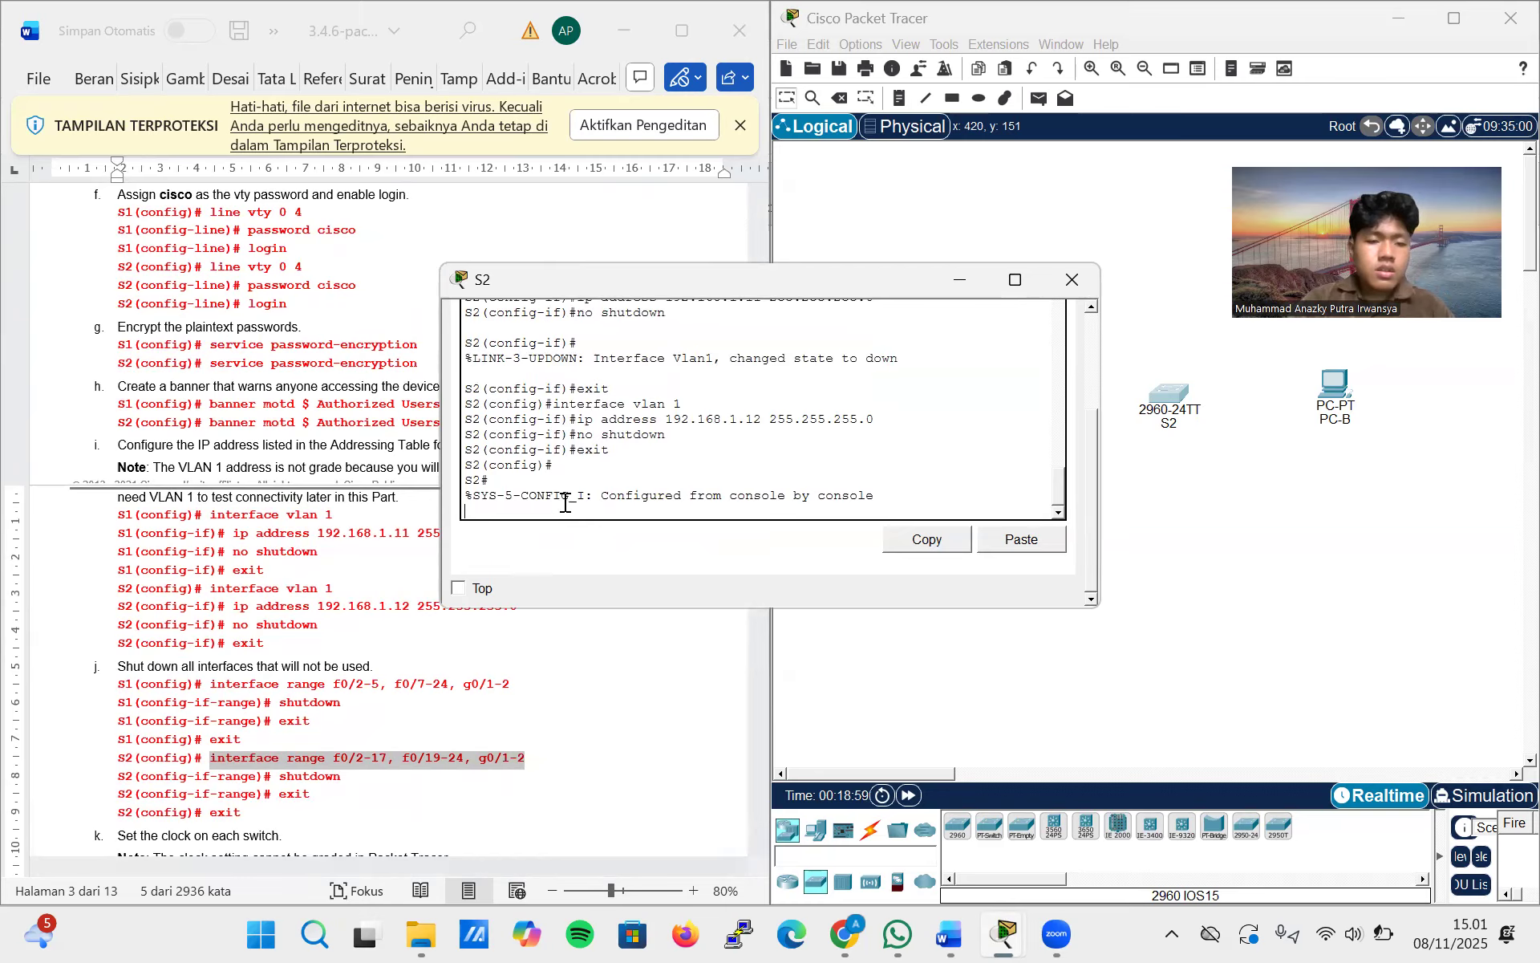
double_click(405, 758)
left_click_drag(526, 757, 210, 757)
key("ctrl+c")
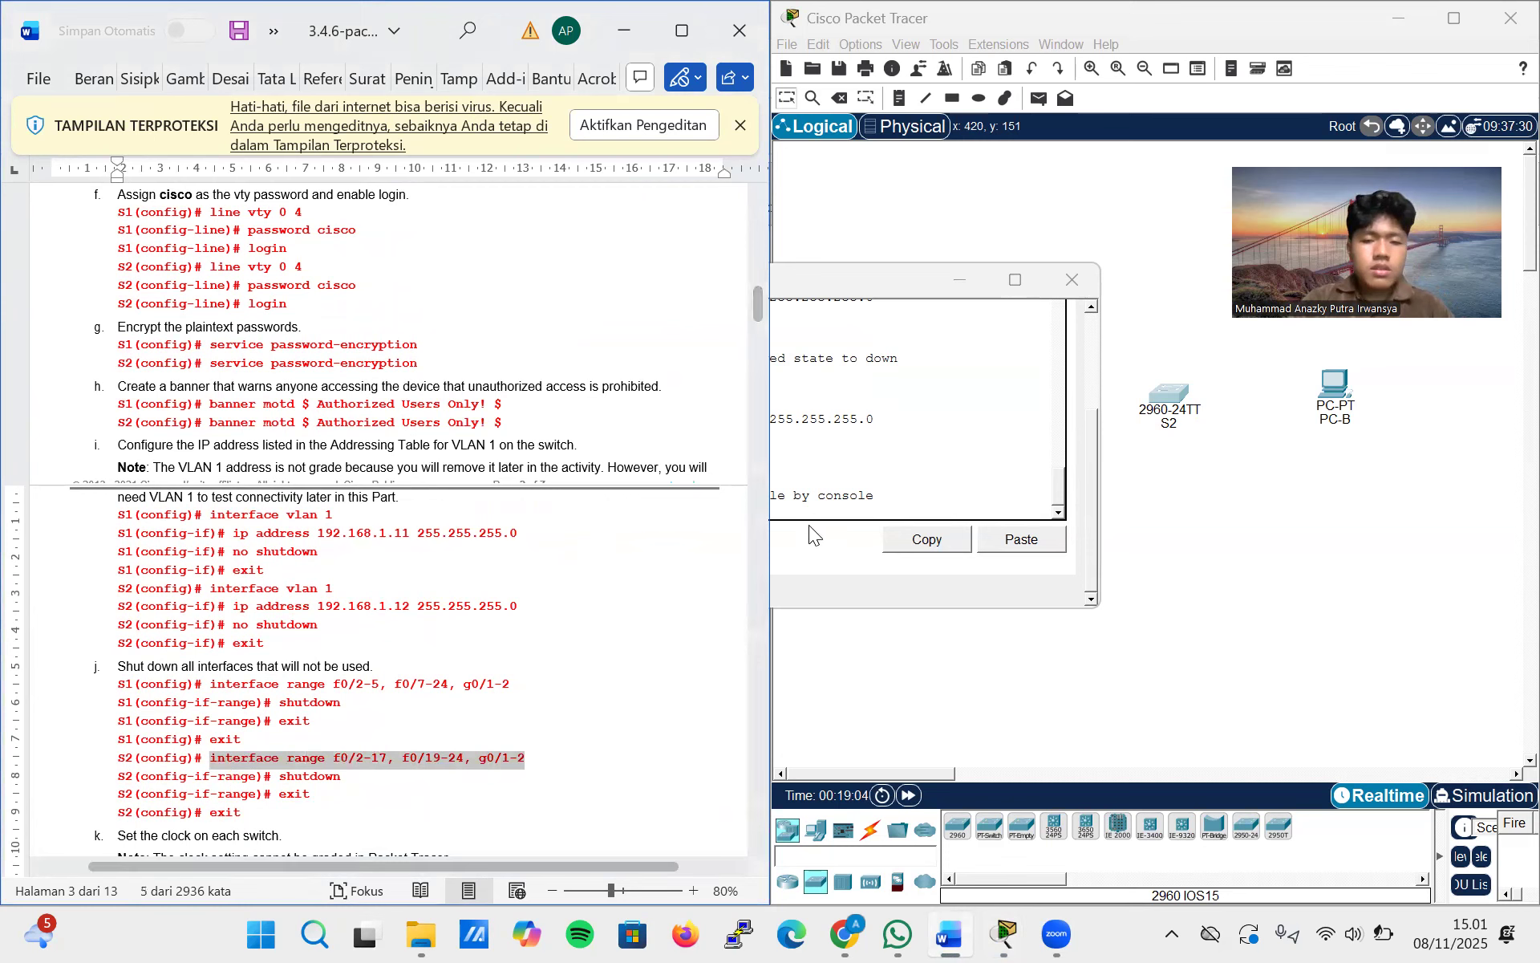
left_click(813, 502)
key("Return")
right_click(772, 507)
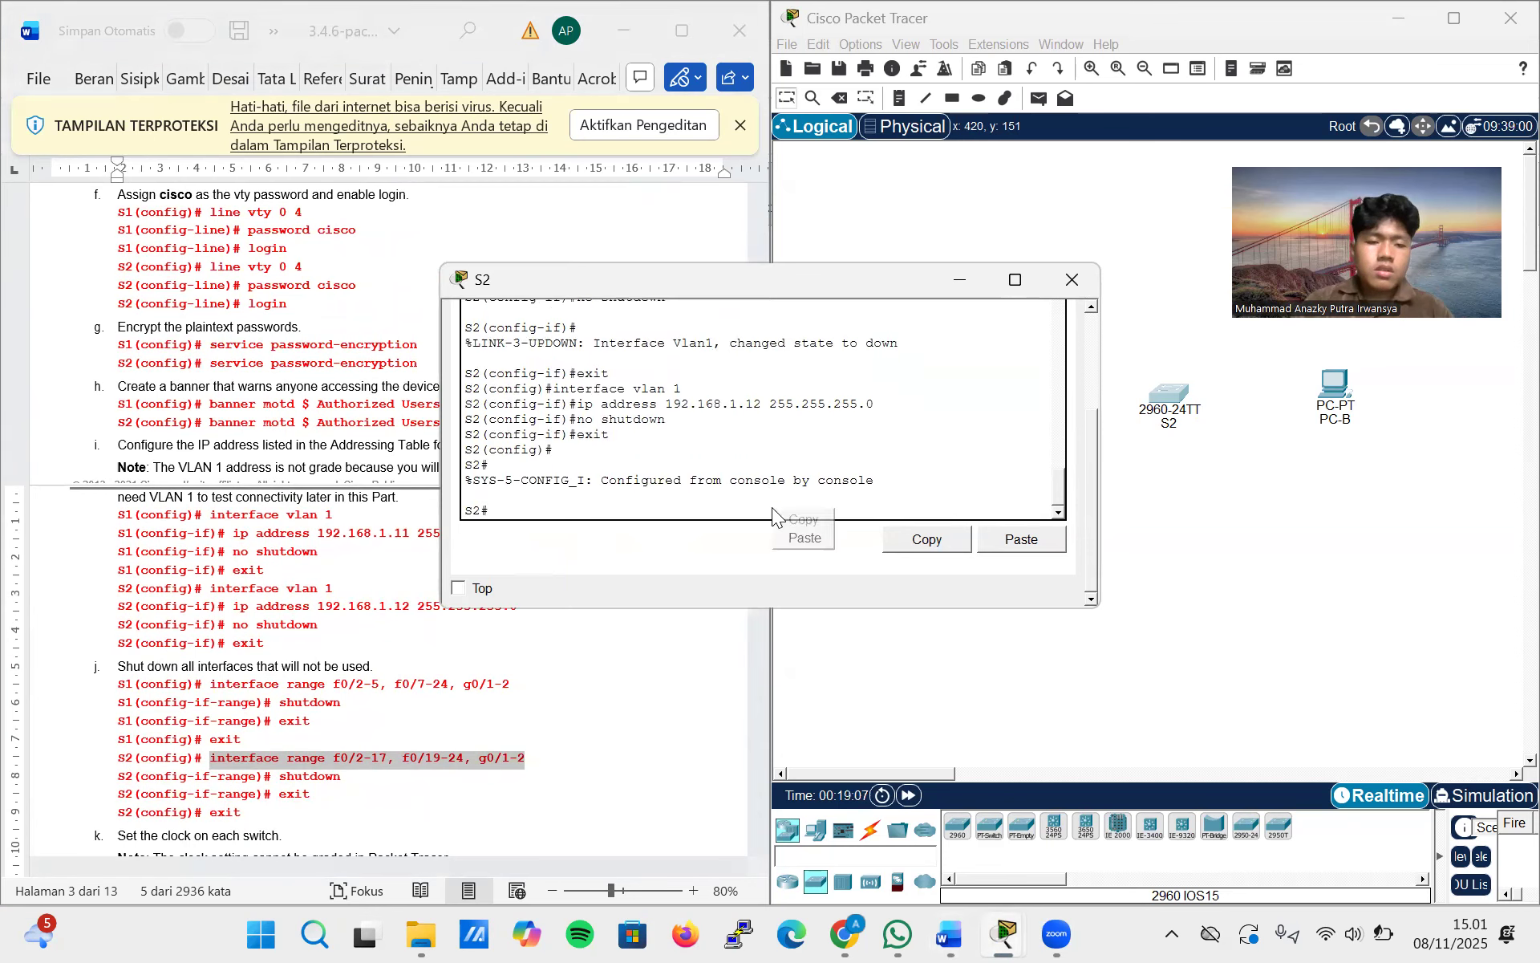
left_click(659, 495)
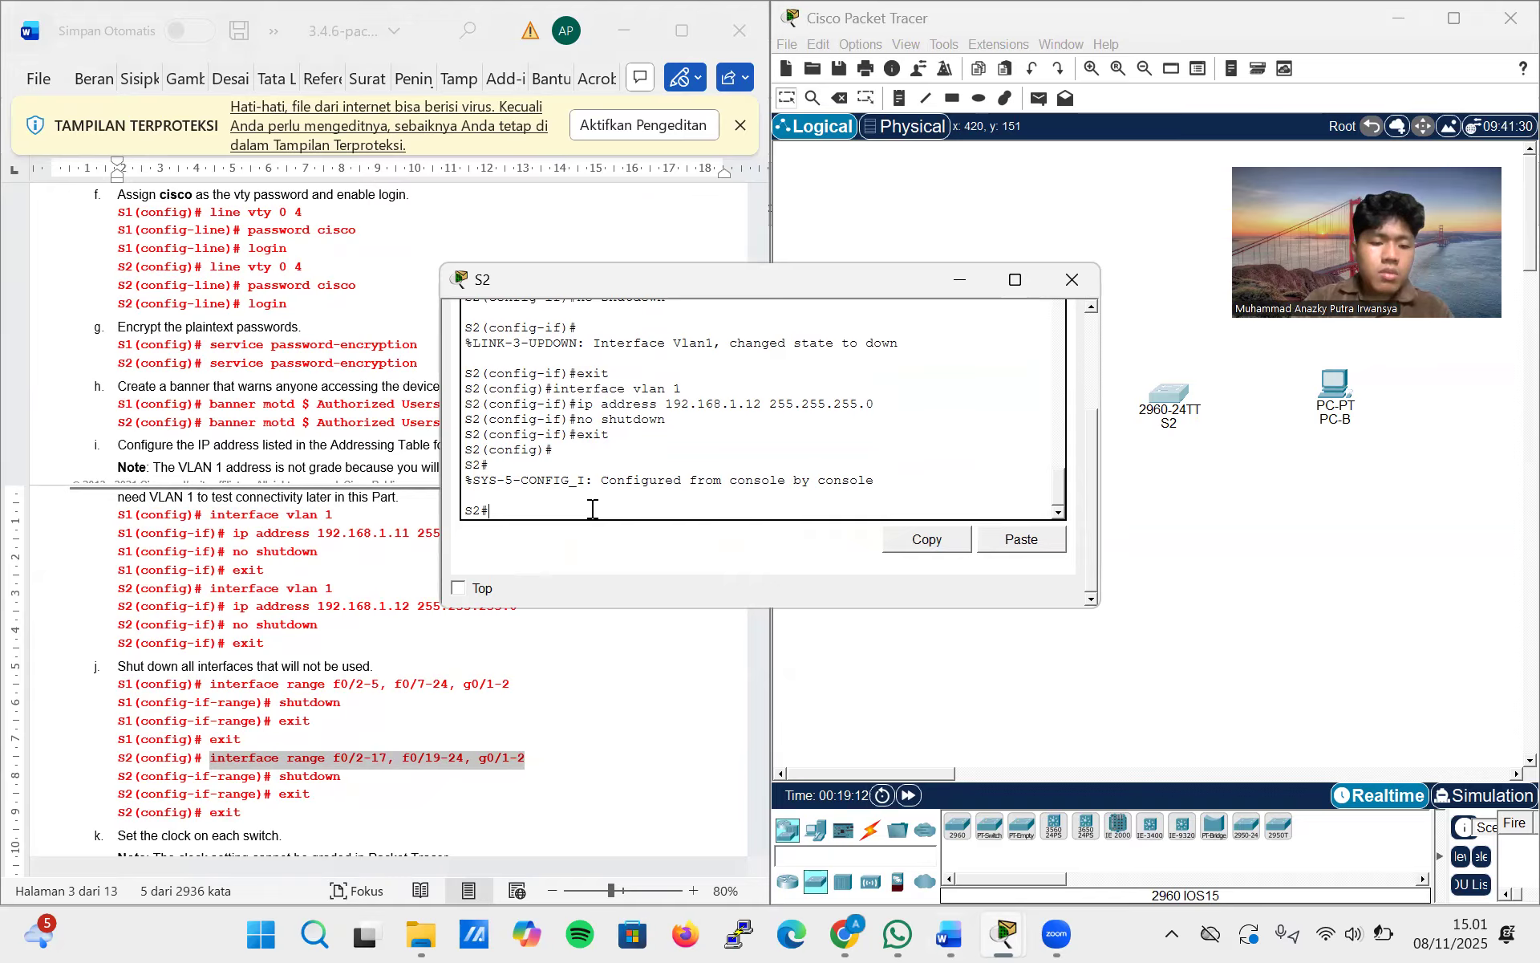
Enter global configuration mode on S2 with config terminal and run the copied interface range f0/2-17, f0/19-24, g0/1-2 command
type("configu")
key("BackSpace")
type("terminal")
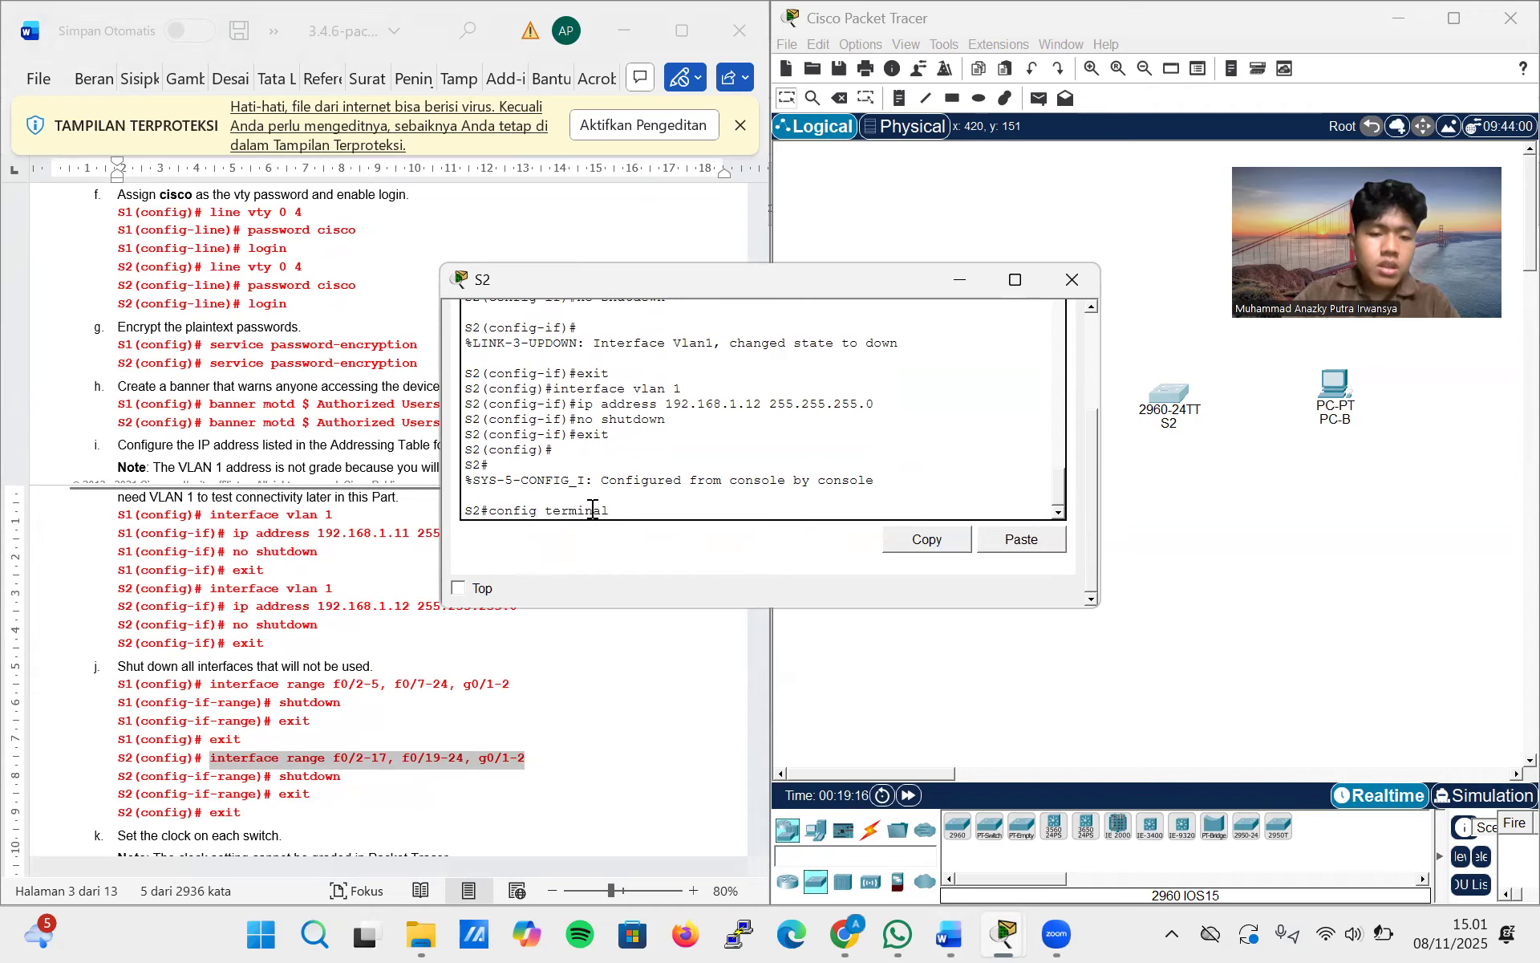
key("Return")
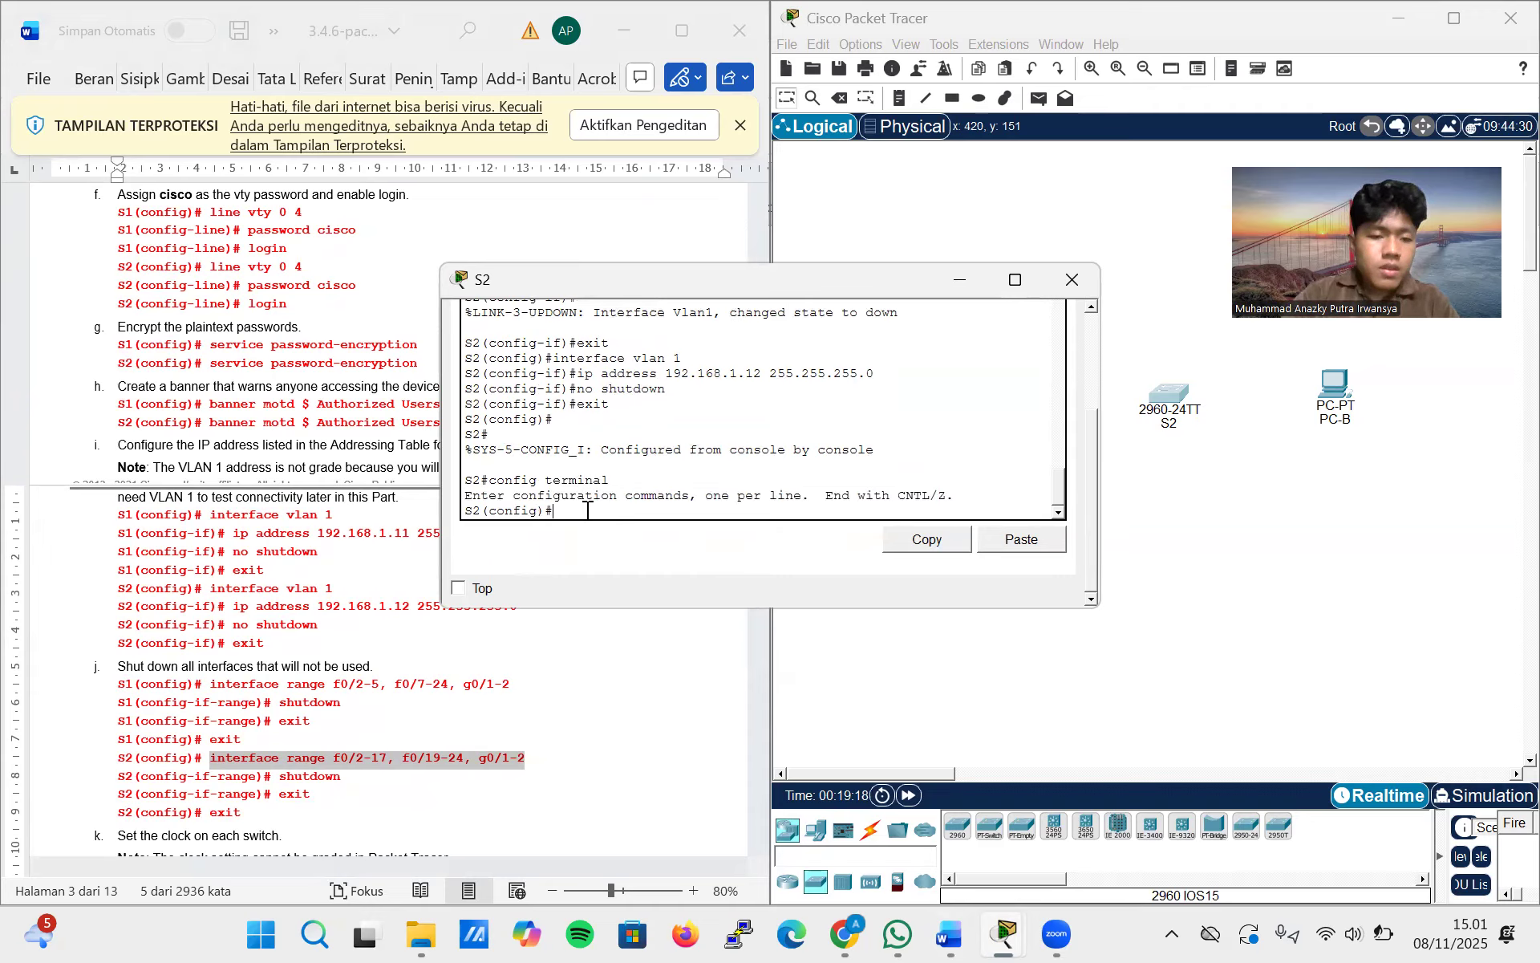
left_click(618, 539)
key("Return")
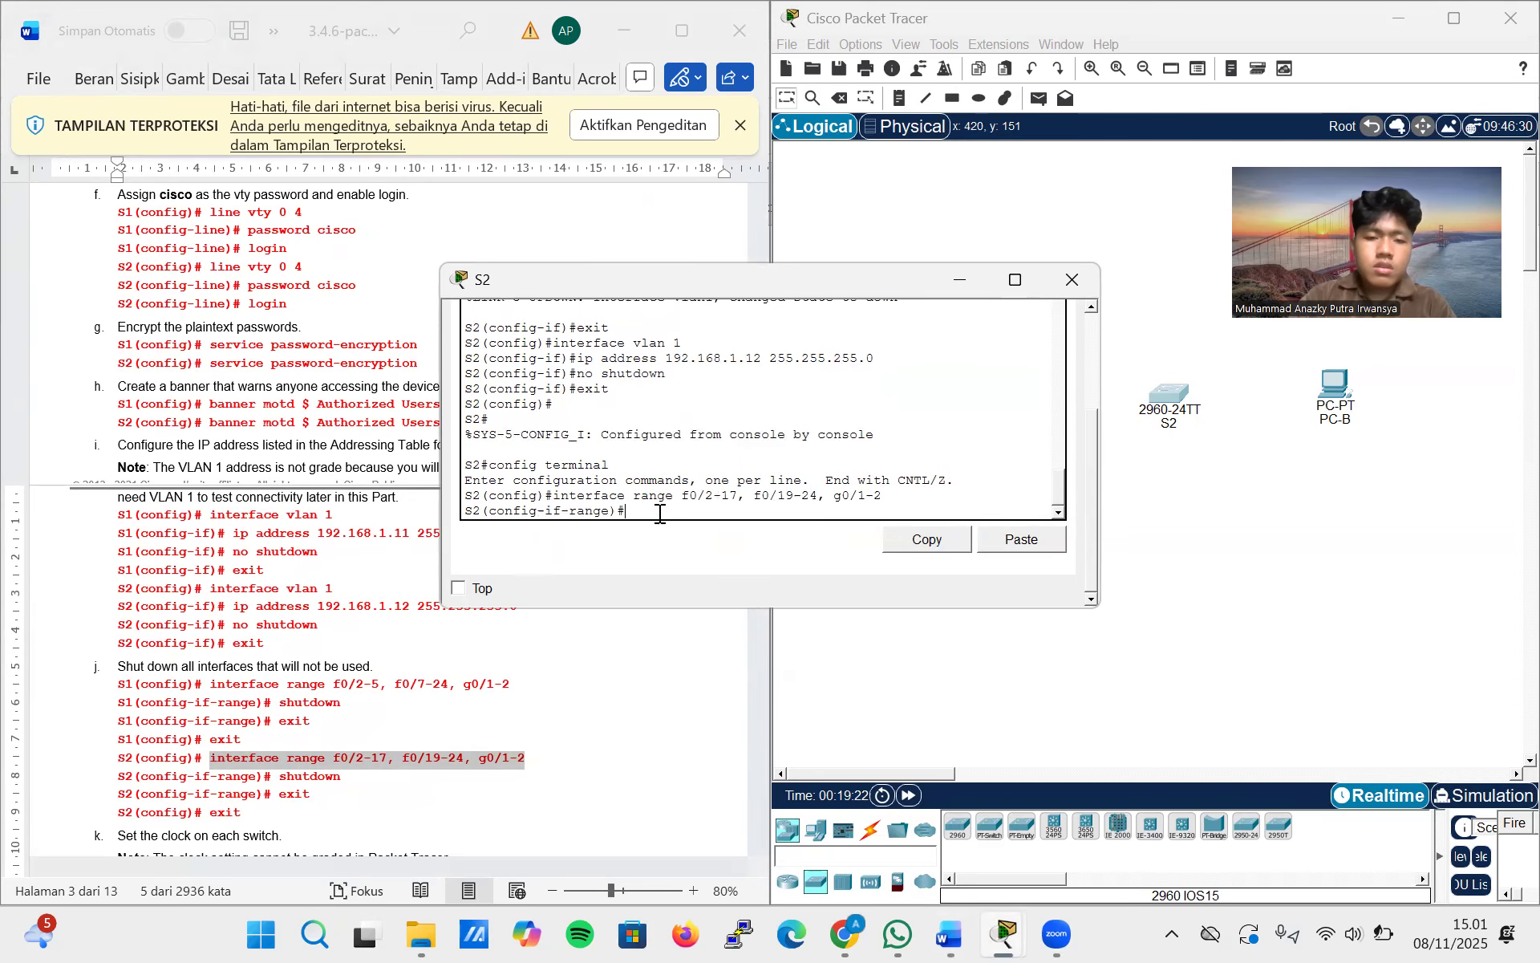
Copy the shutdown command from the lab document and run it on S2's selected interface range
scroll(440, 668, "down", 1)
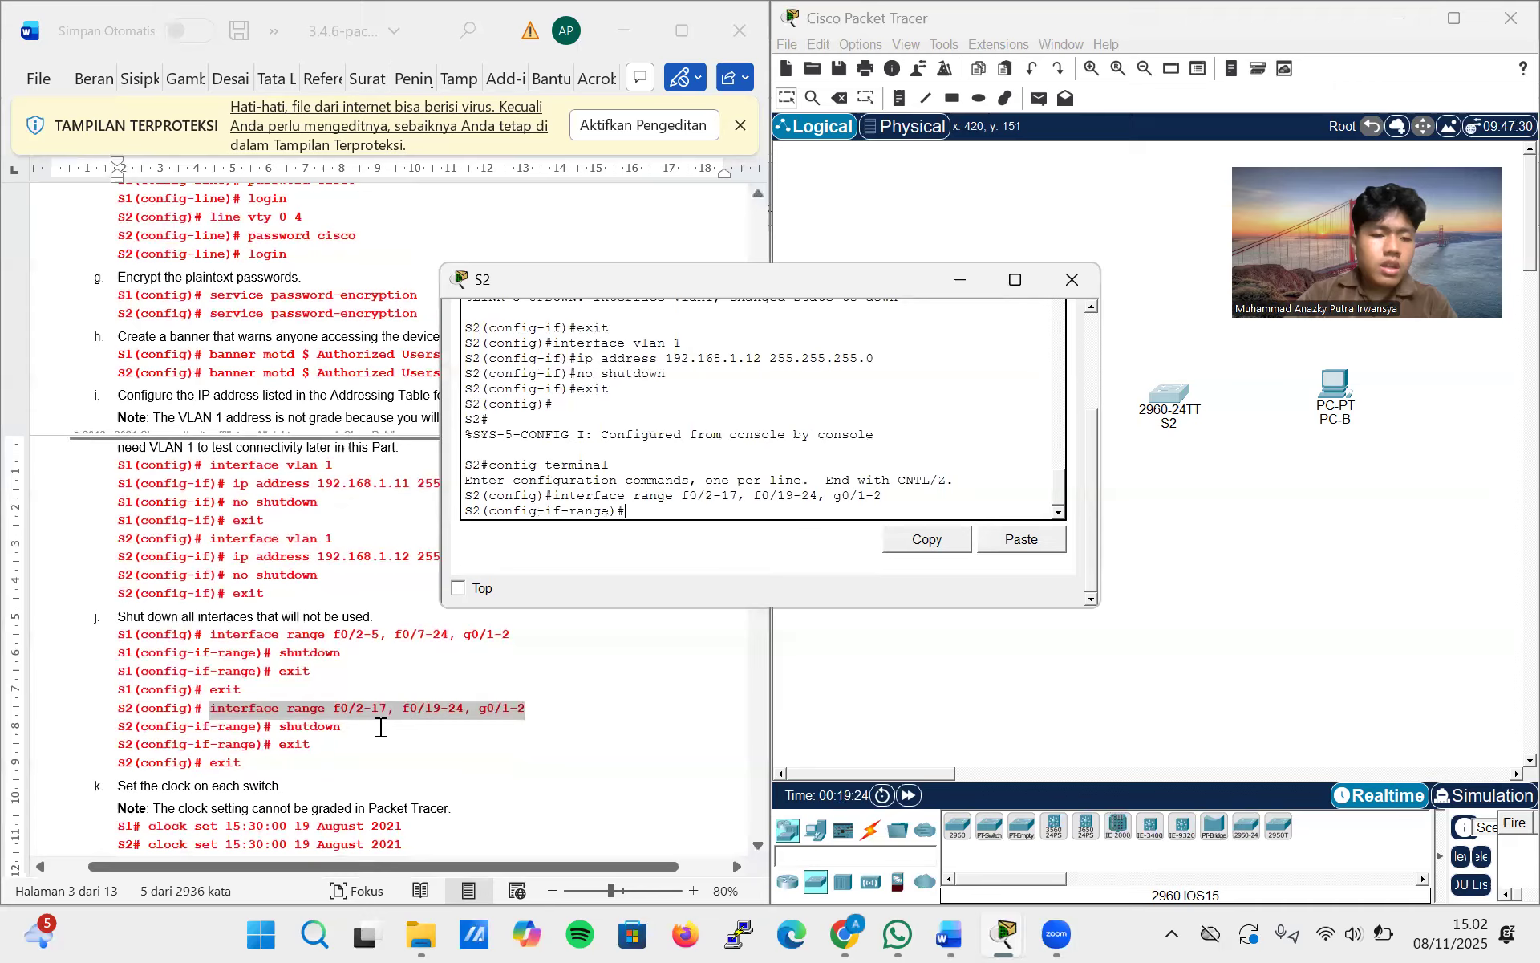
left_click_drag(360, 732, 283, 739)
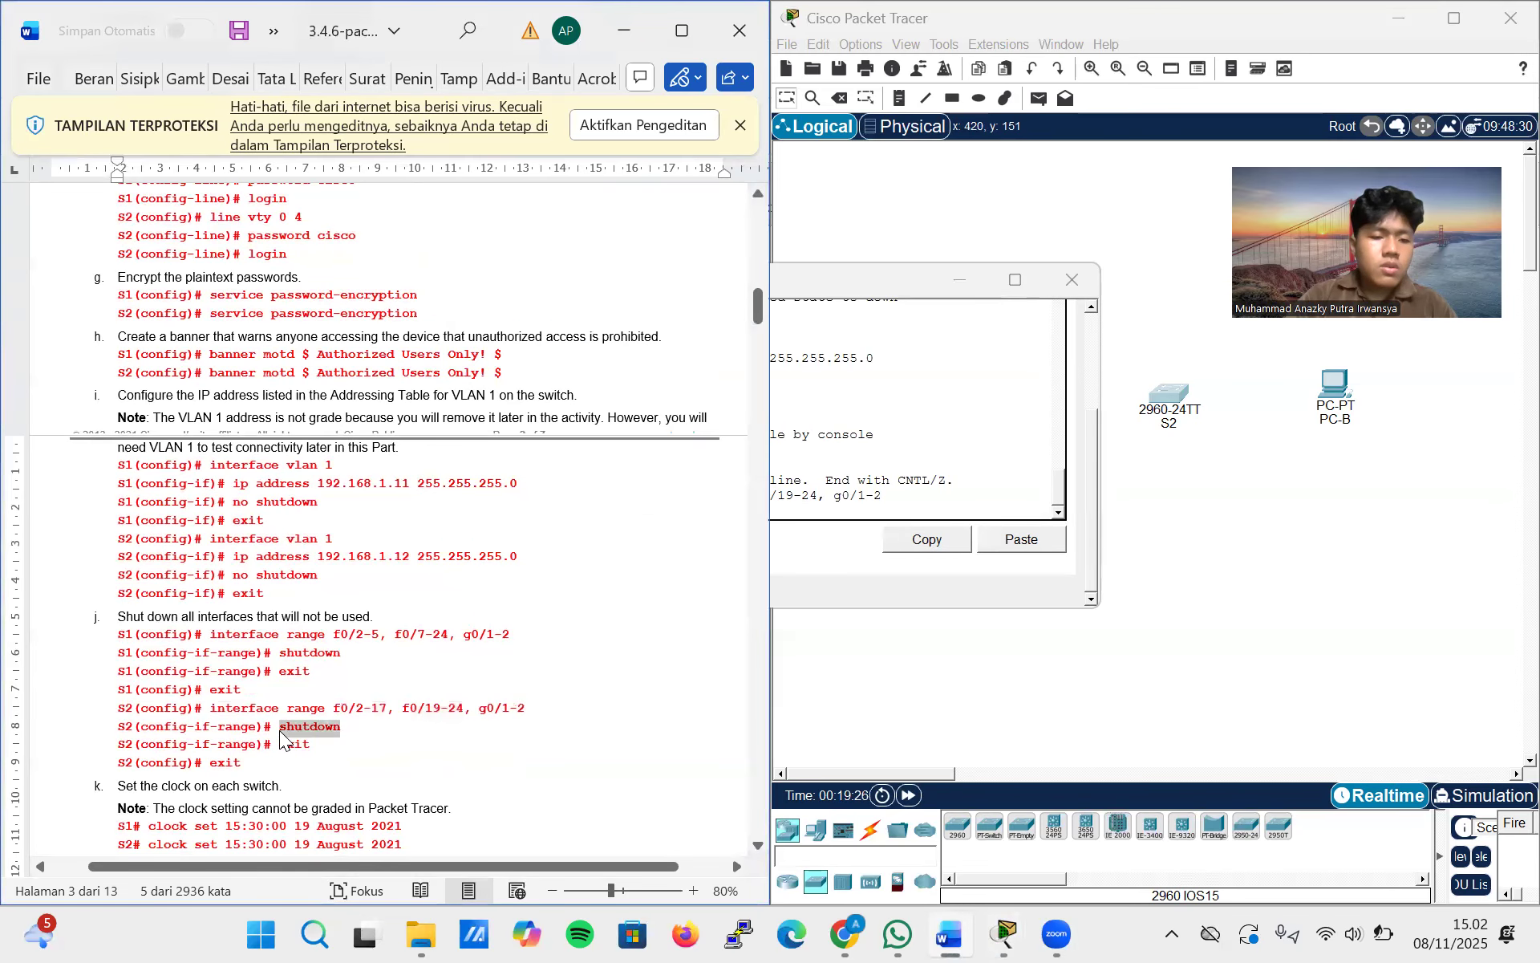
left_click(791, 506)
right_click(772, 507)
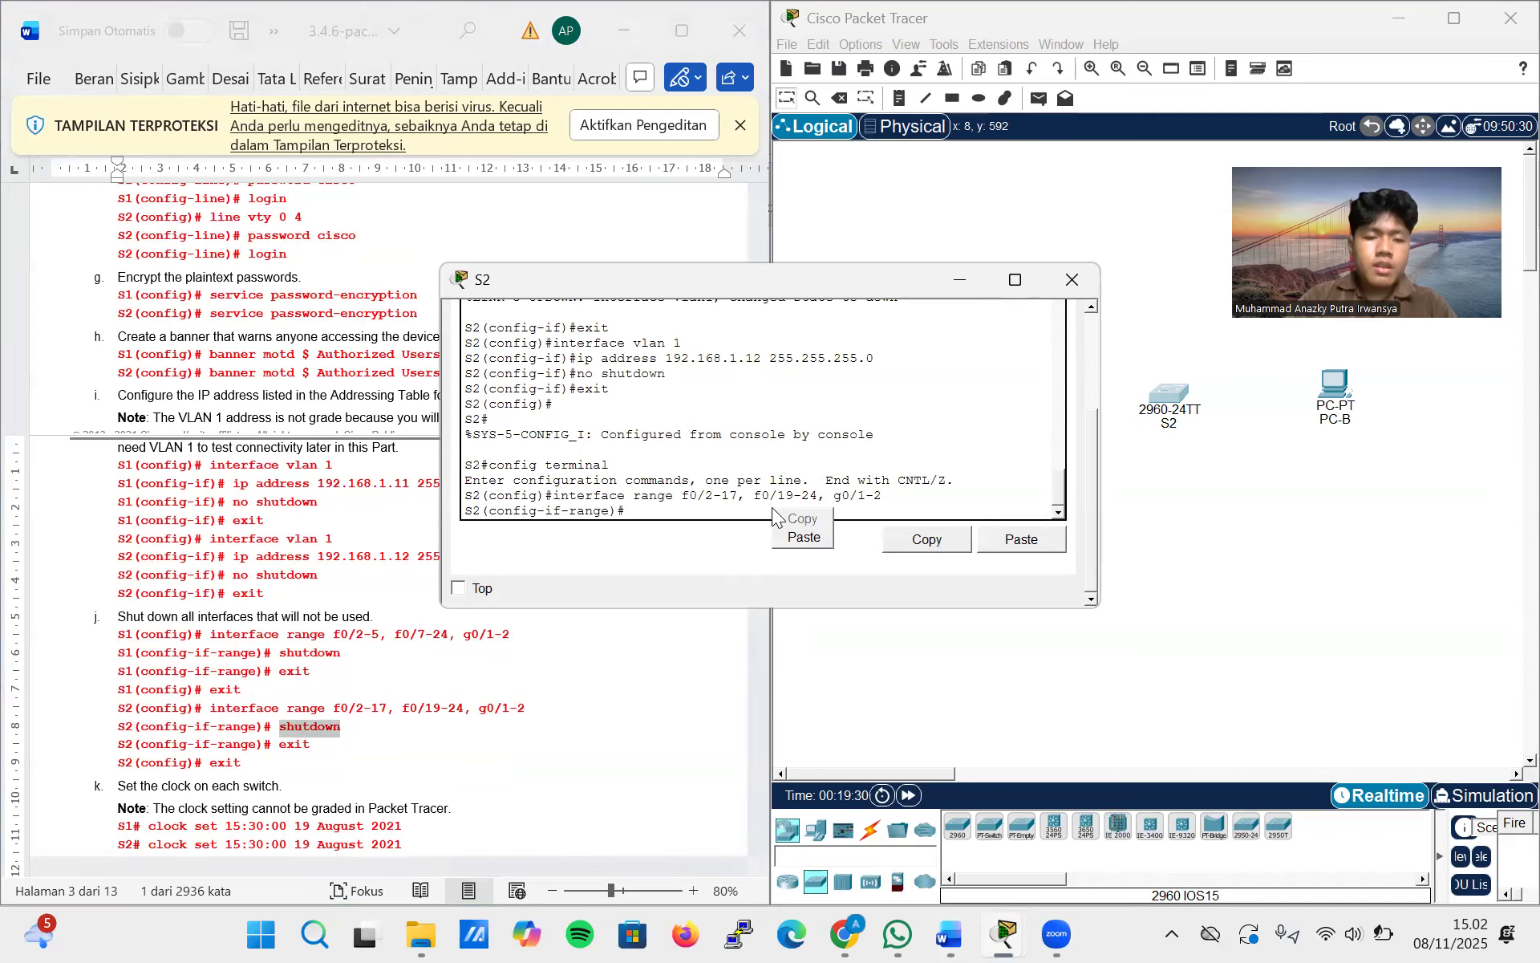
left_click(687, 510)
type("shutdown")
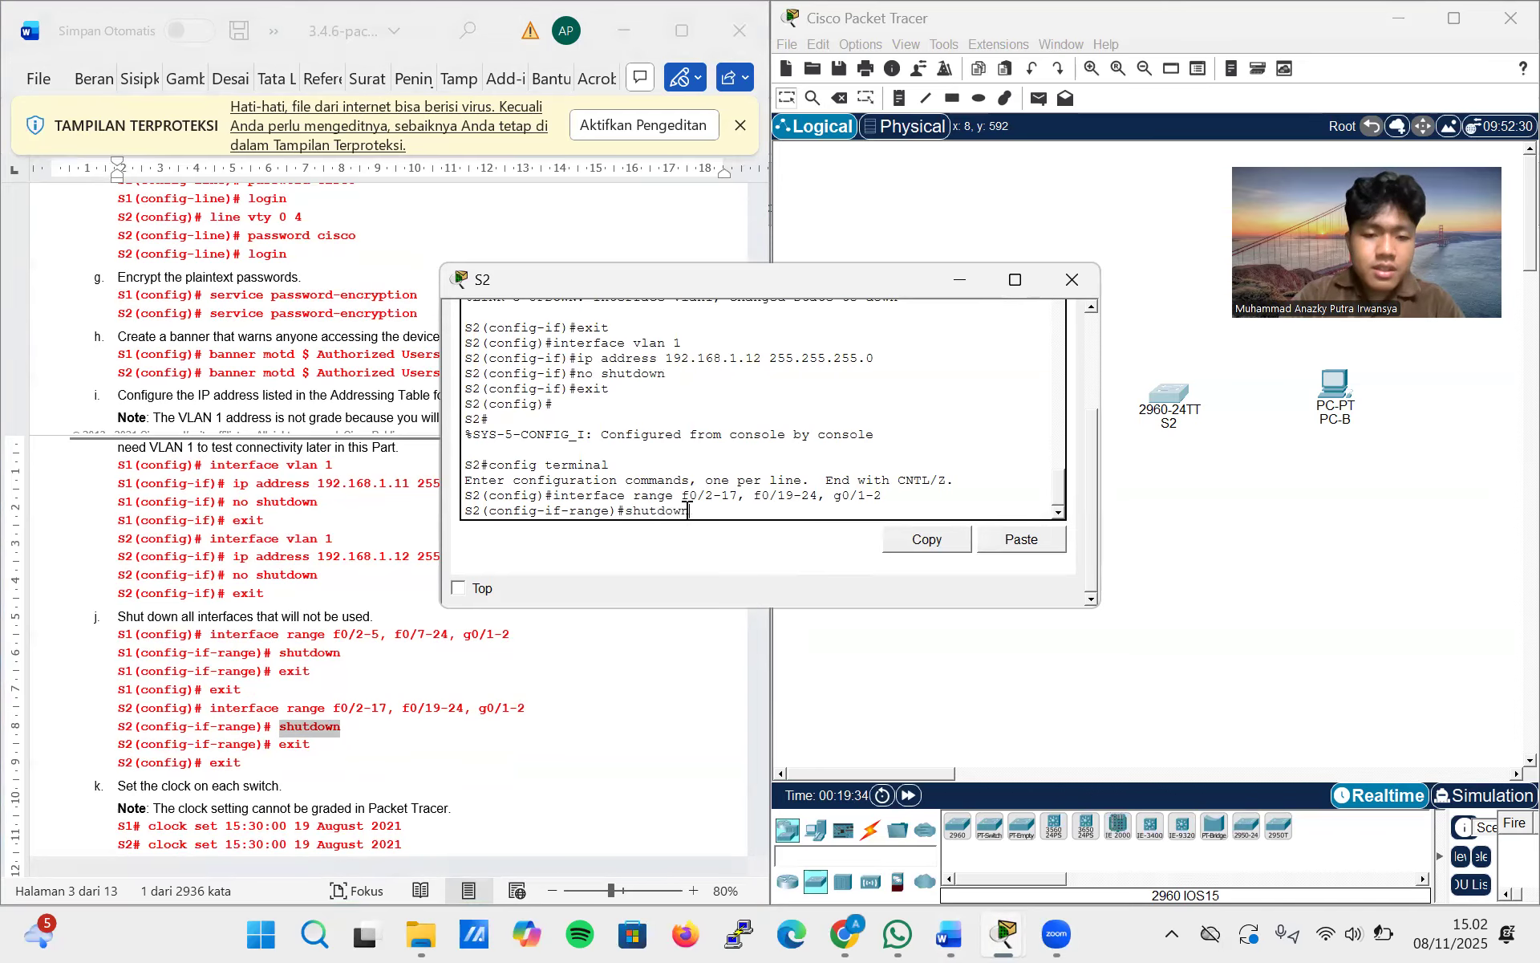
key("Return")
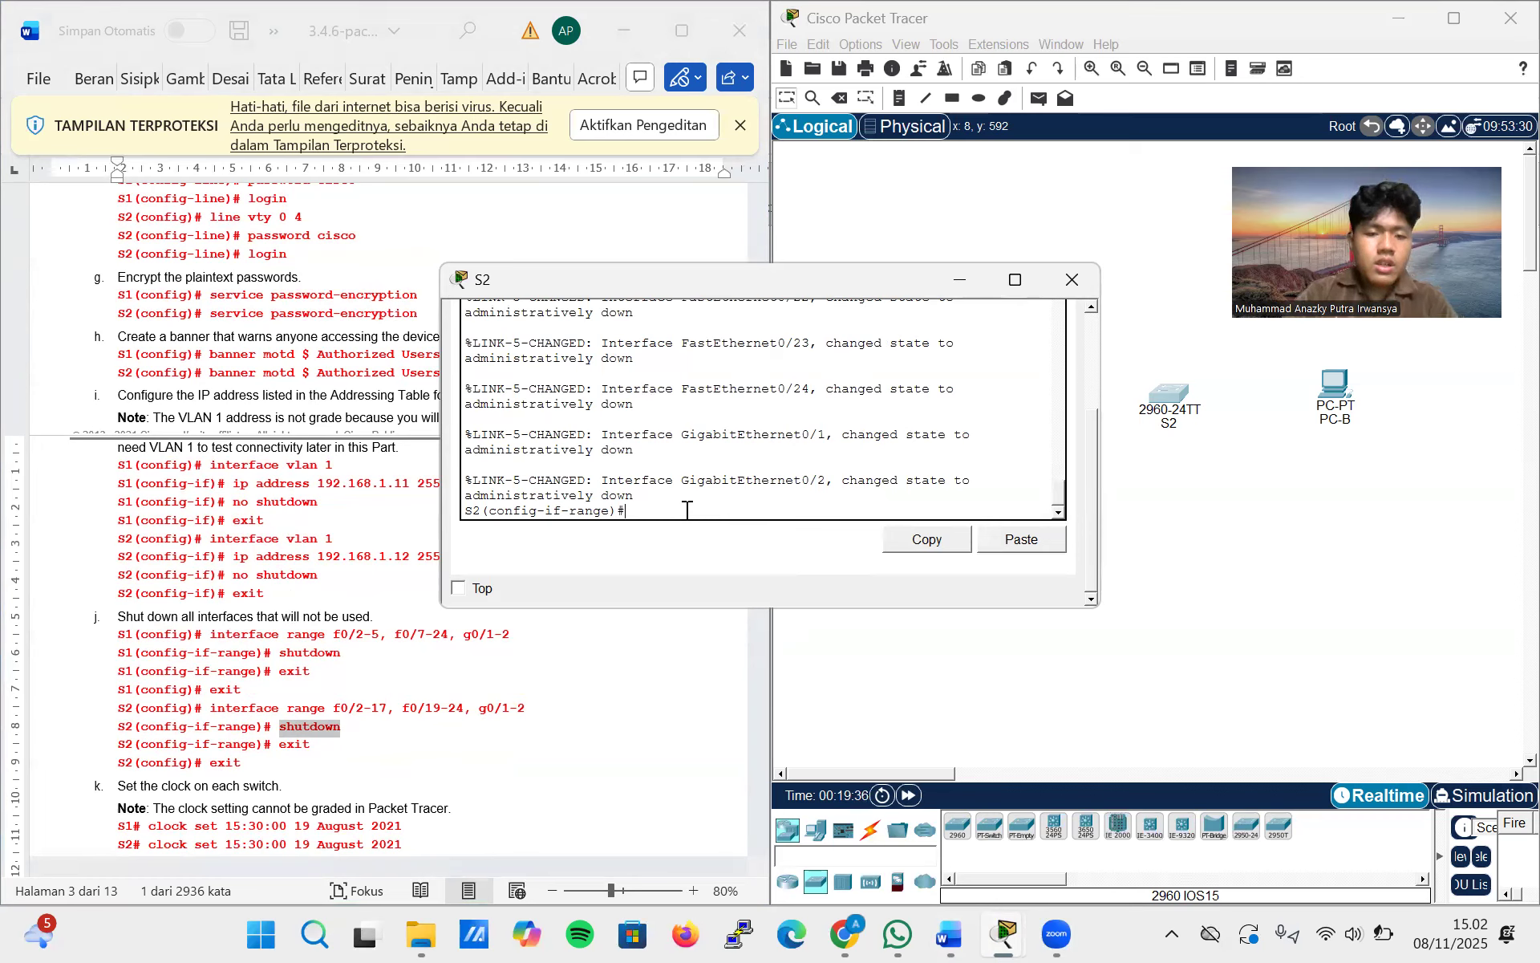
Exit interface range and global configuration modes on S2 to the privileged EXEC prompt
type("exit")
key("Return")
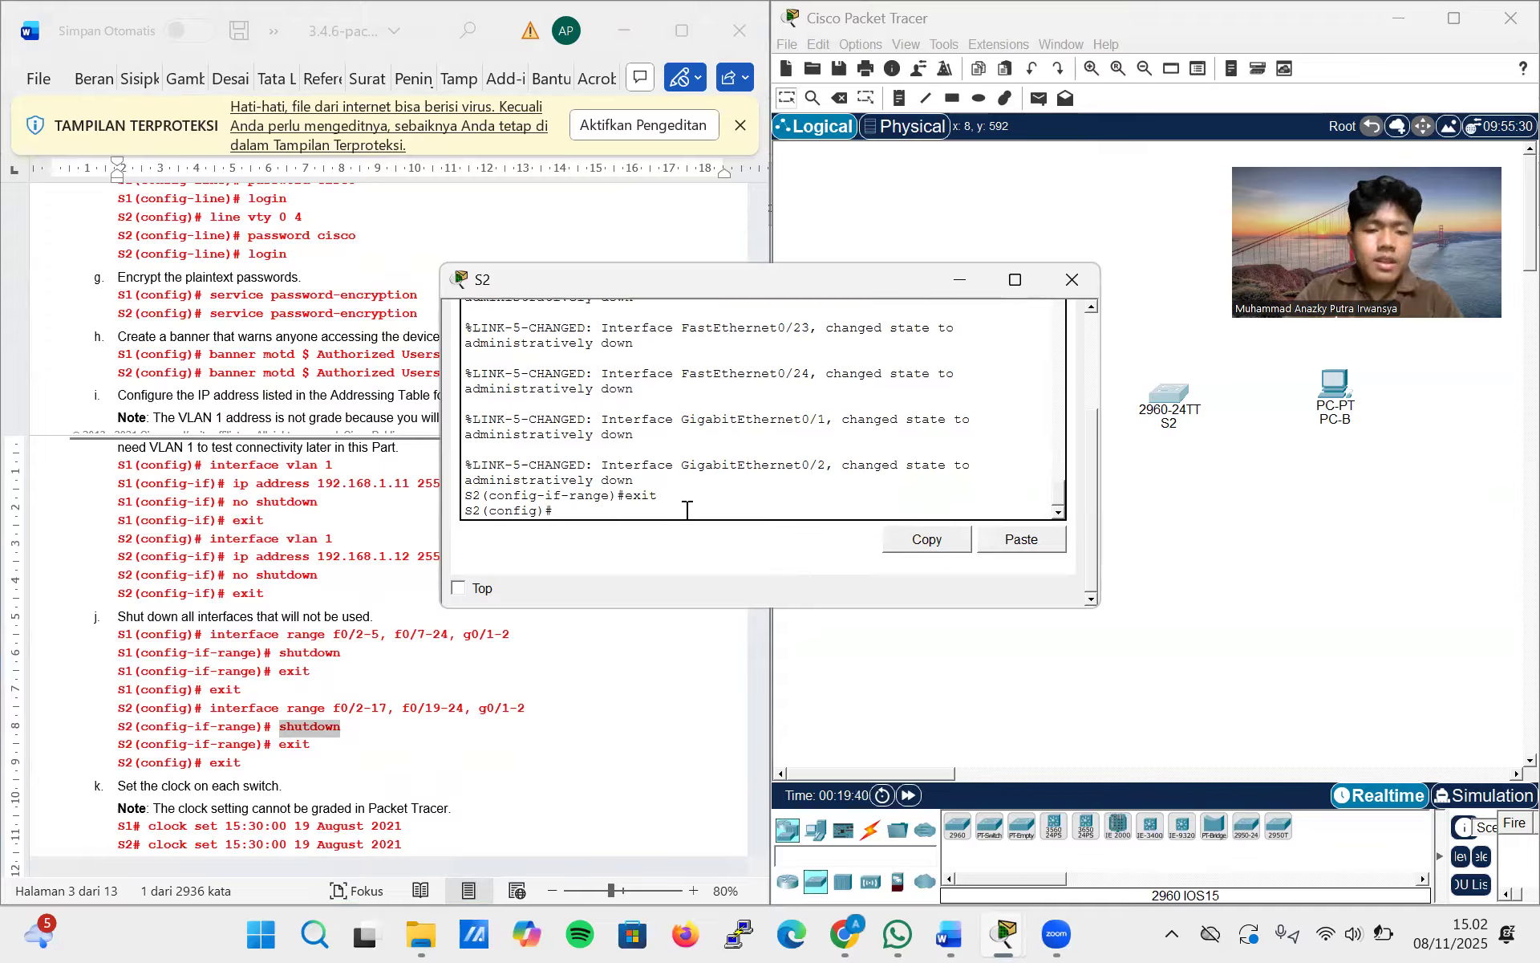
type("exit")
key("Return")
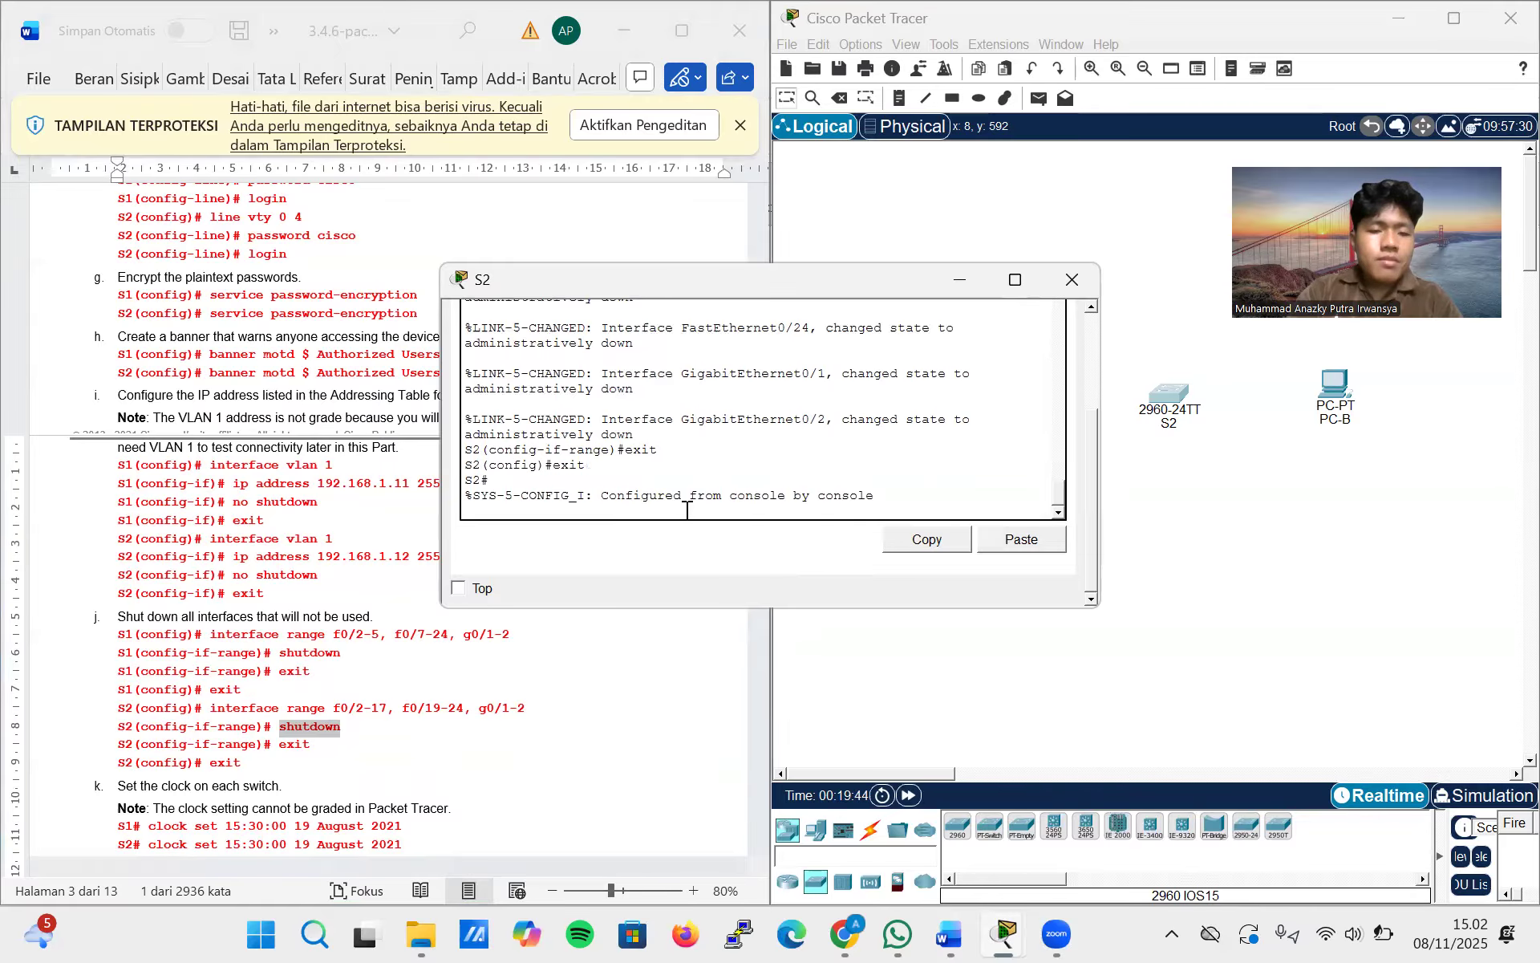
key("Return")
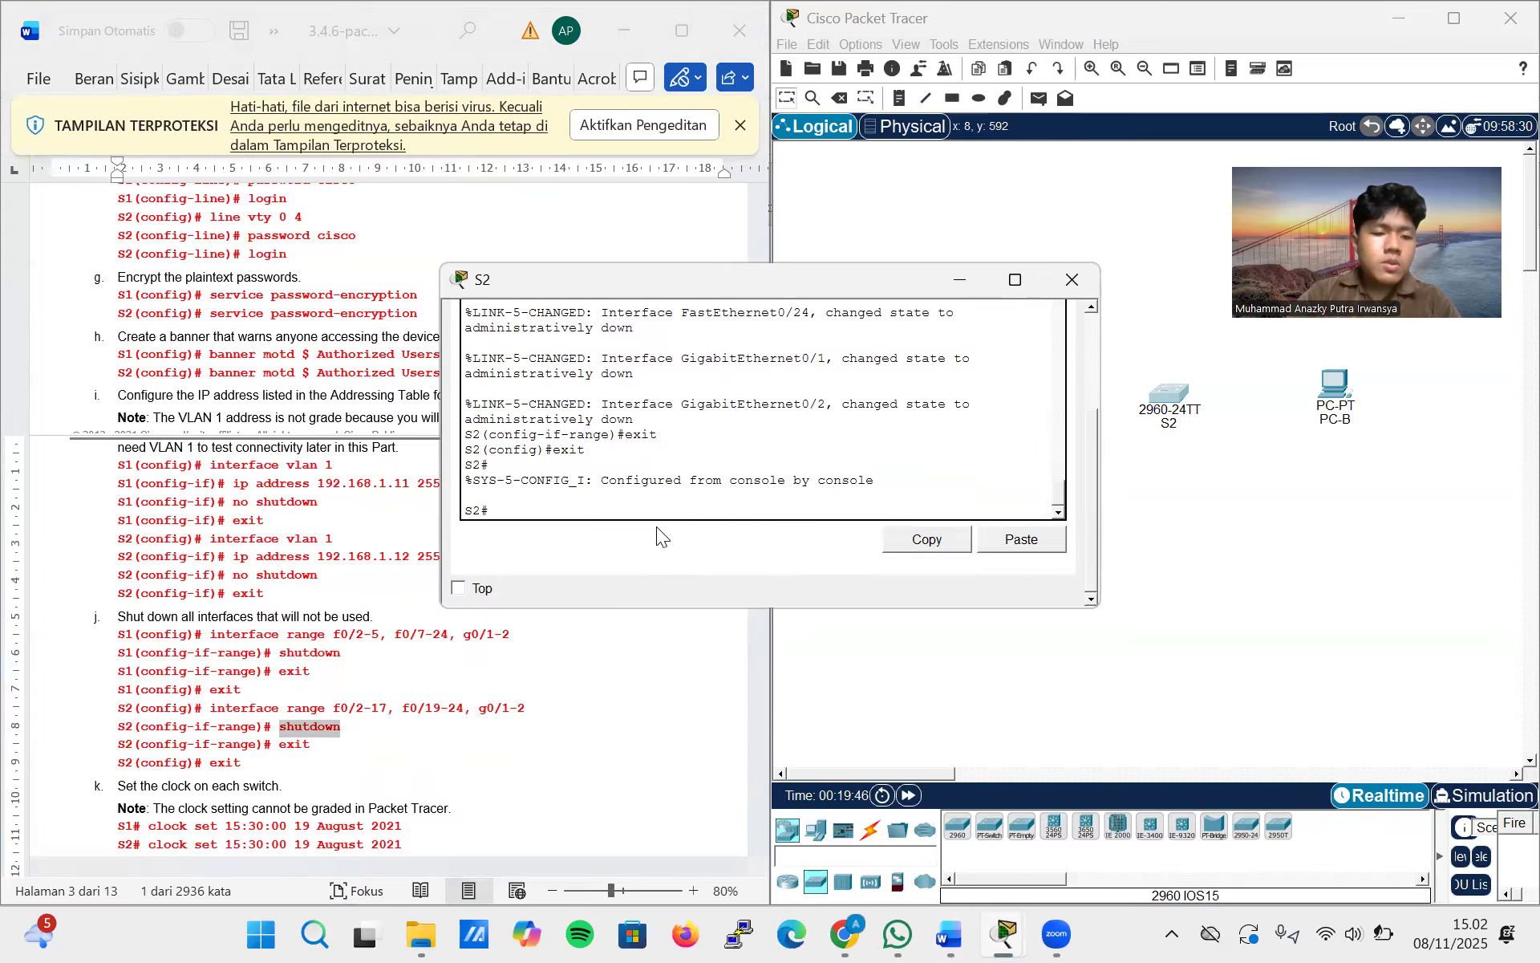
Copy clock set 15:30:00 19 August 2021 from the lab document and run it on S2
left_click_drag(406, 840, 150, 848)
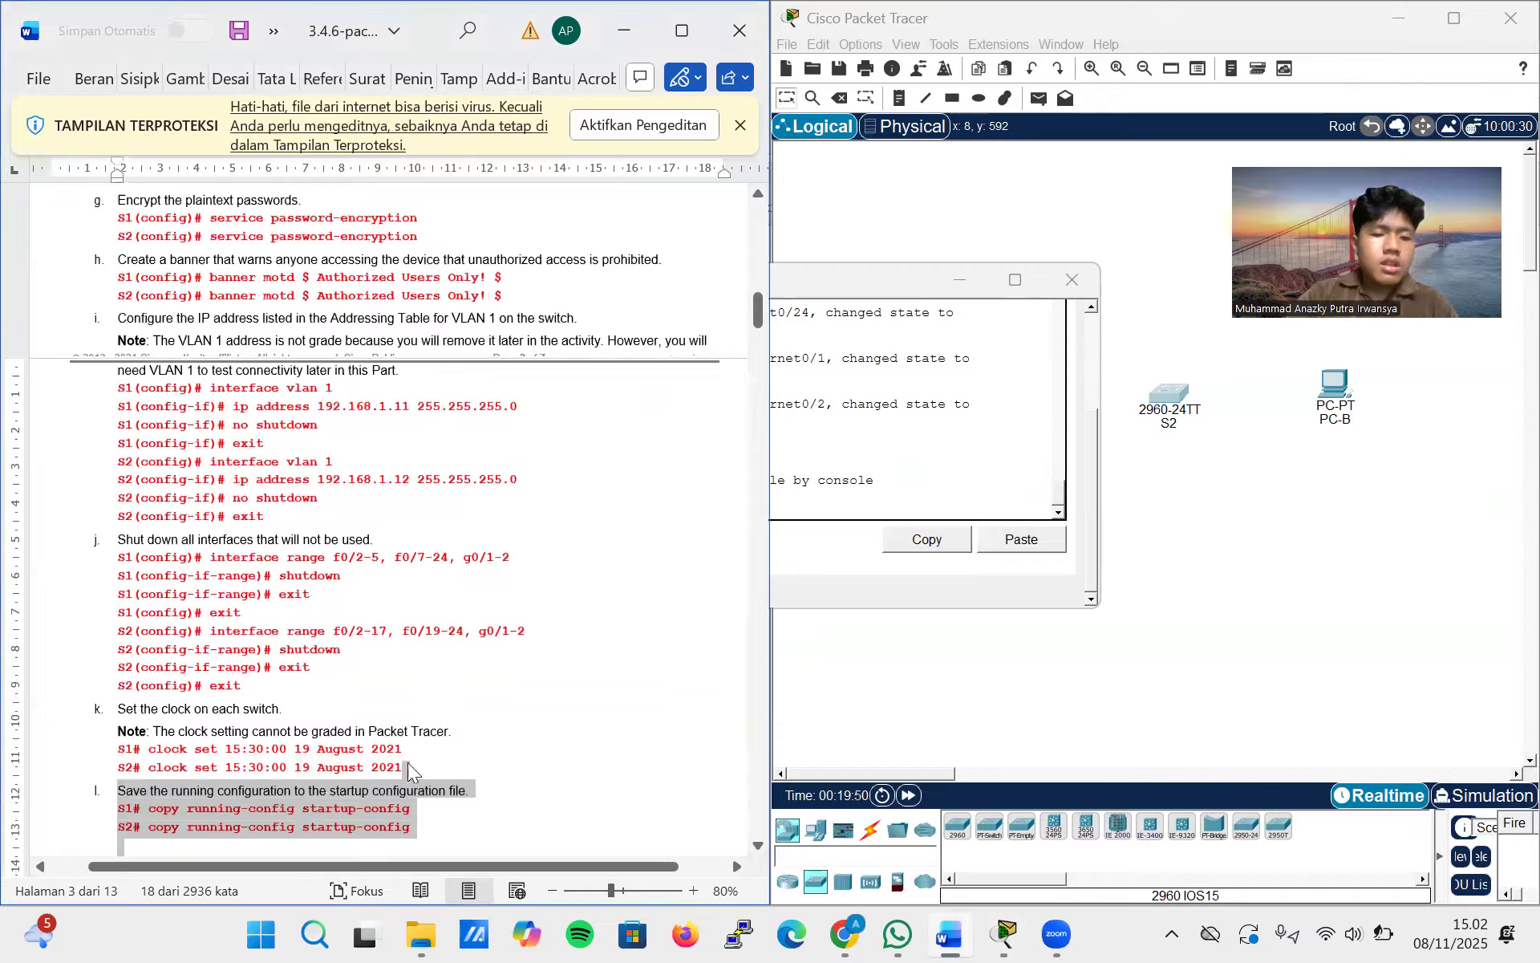
left_click_drag(404, 766, 150, 772)
key("ctrl+c")
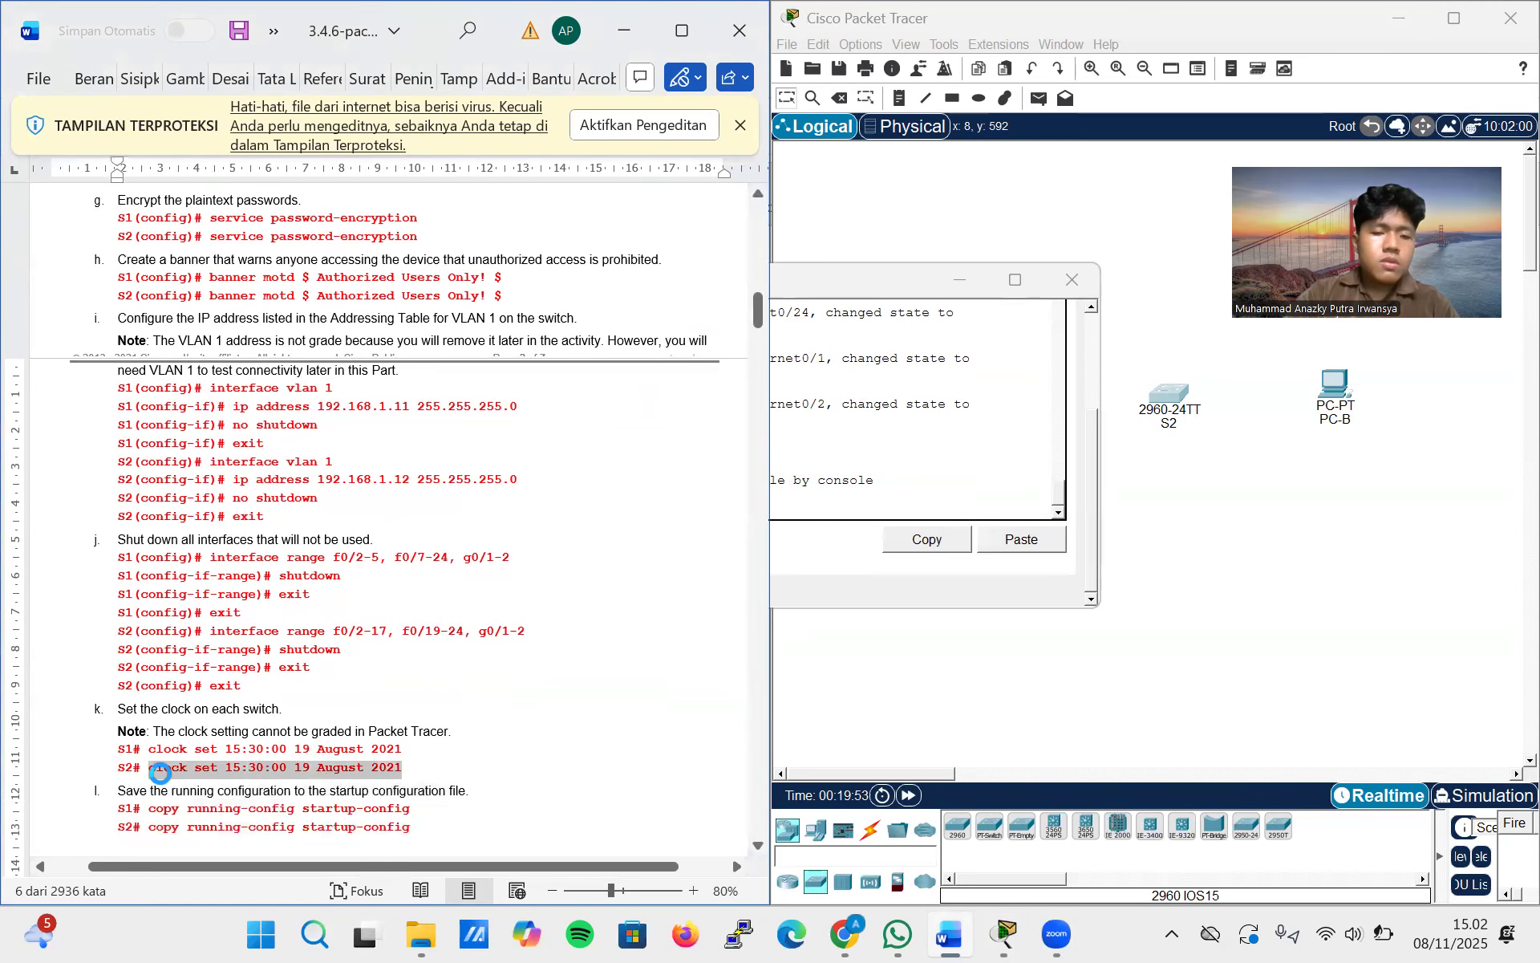
left_click(817, 510)
right_click(808, 515)
left_click(841, 544)
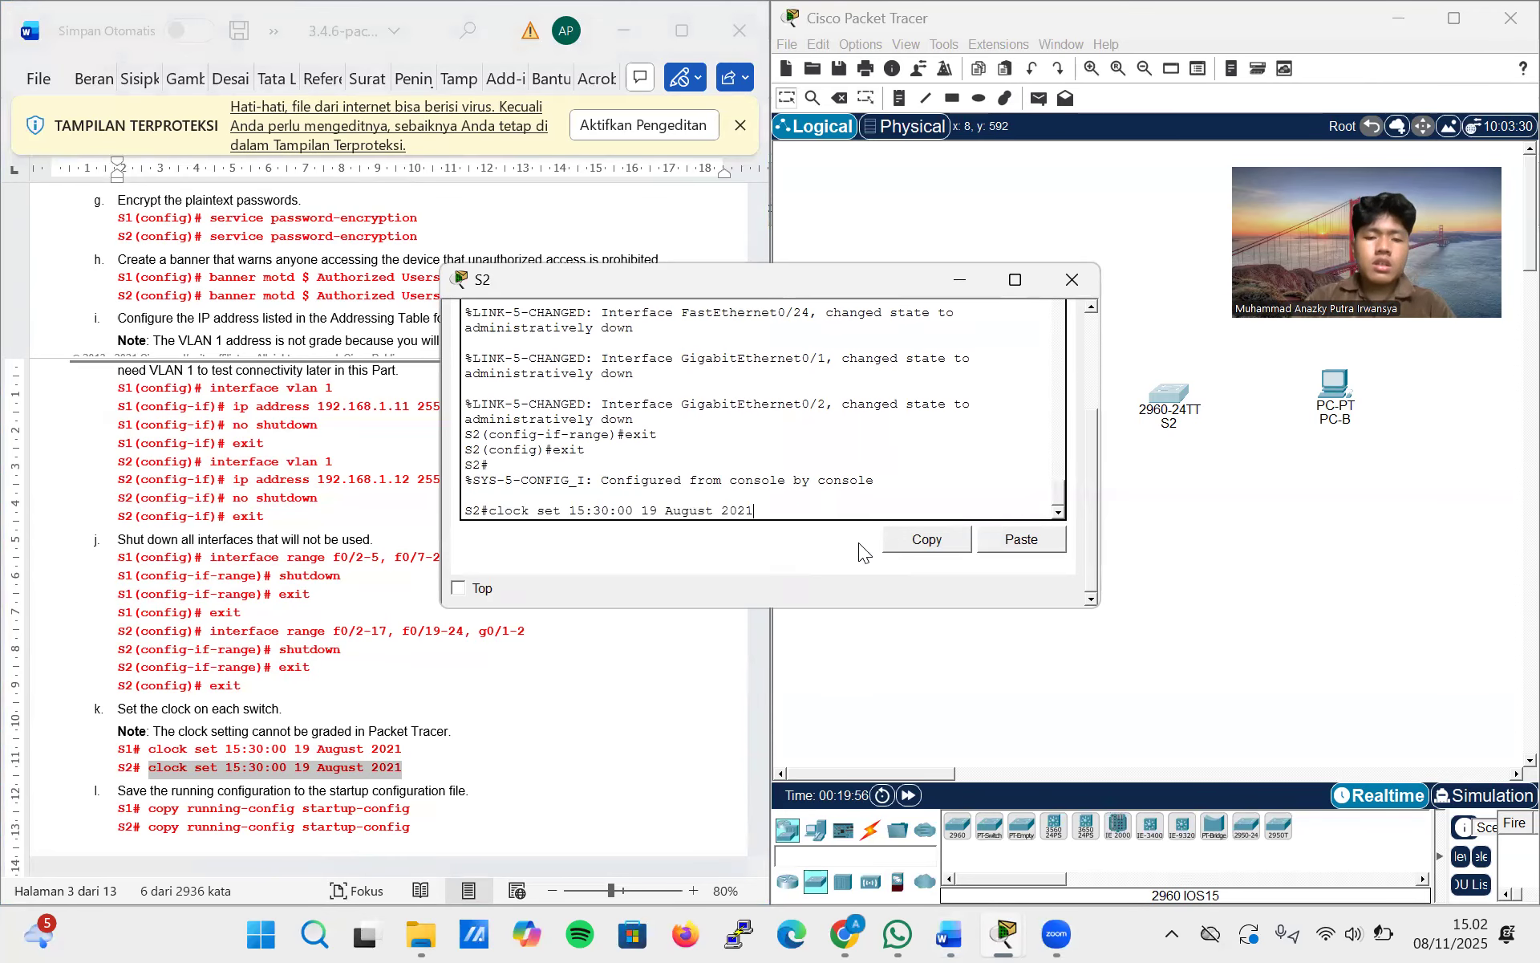
key("Return")
Copy copy running-config startup-config from the lab document and run it on S2, accepting the default destination filename
scroll(416, 742, "down", 1)
scroll(415, 742, "down", 1)
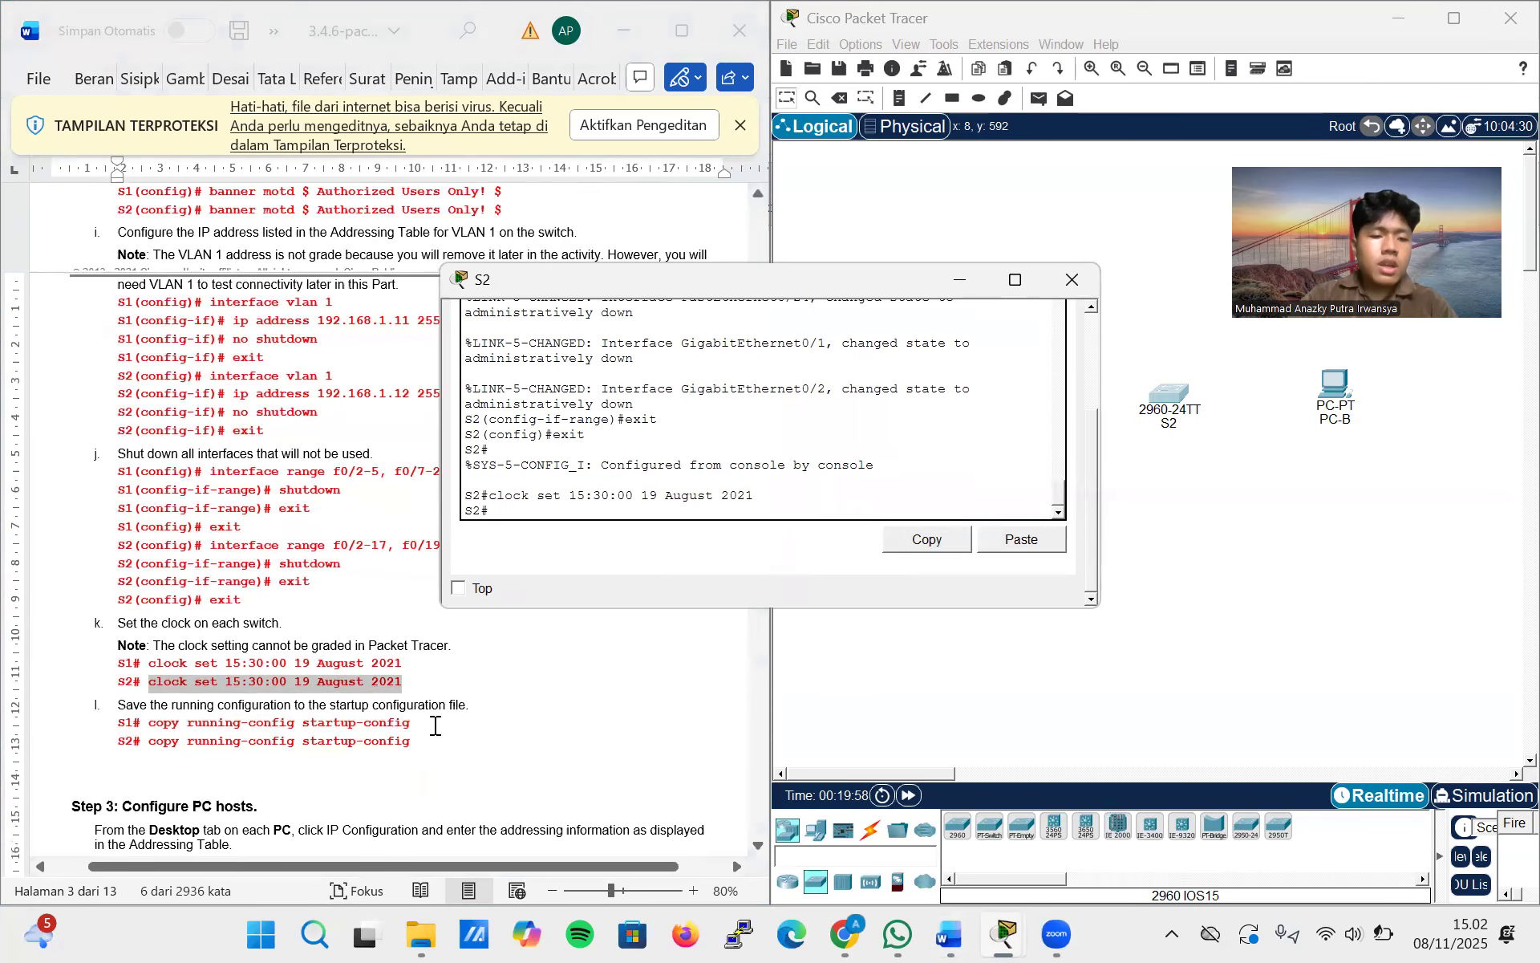
left_click_drag(412, 740, 155, 752)
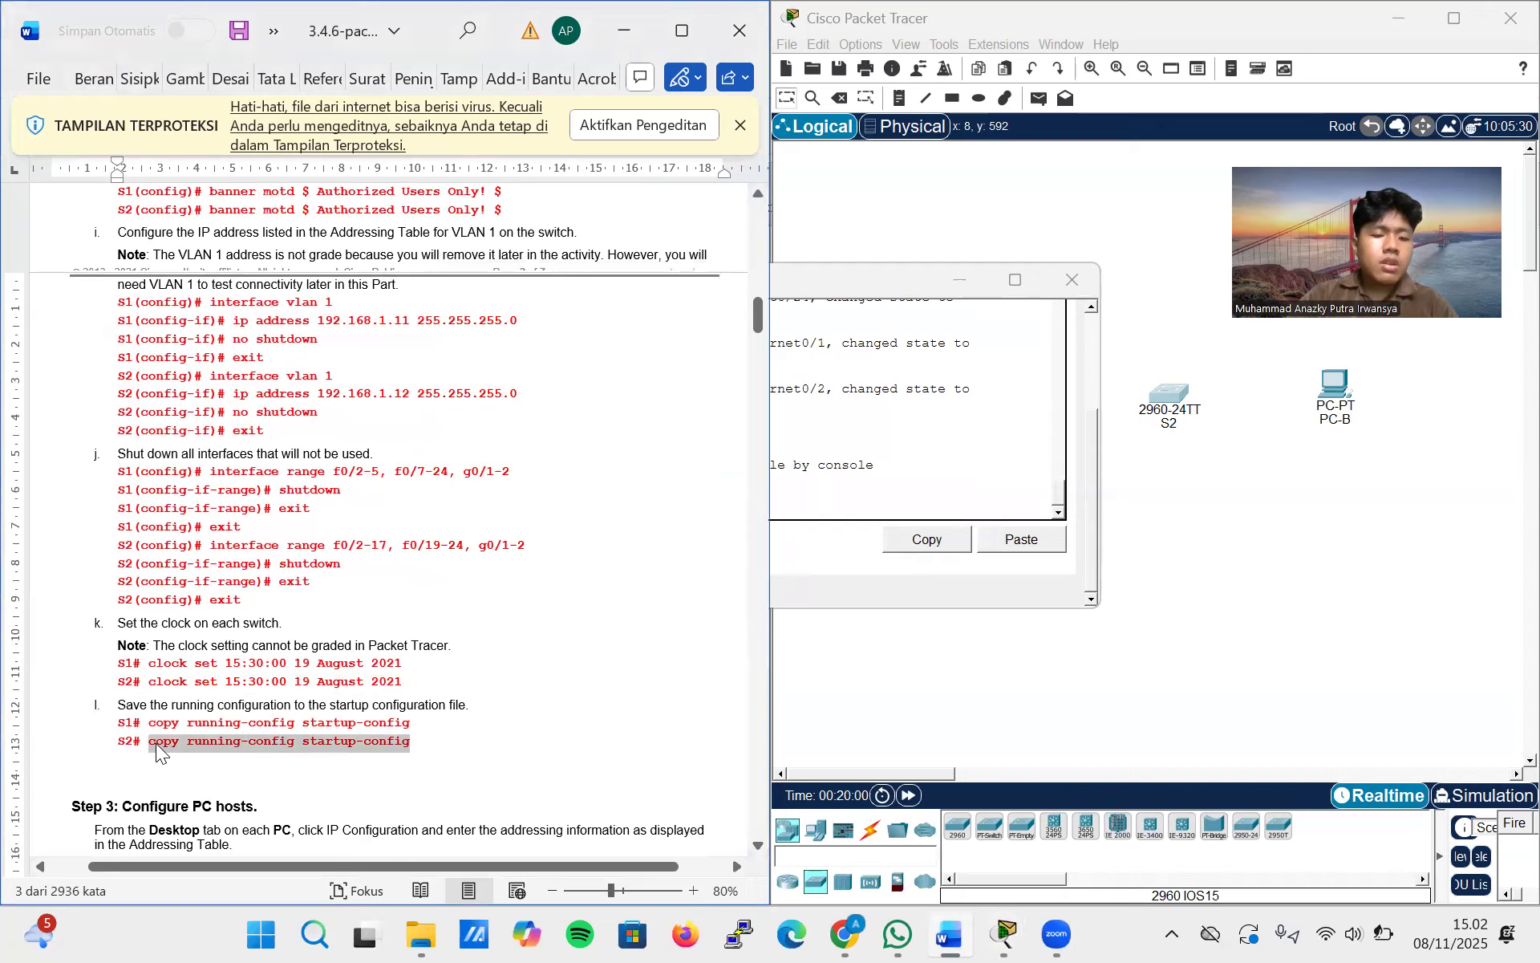
left_click(808, 502)
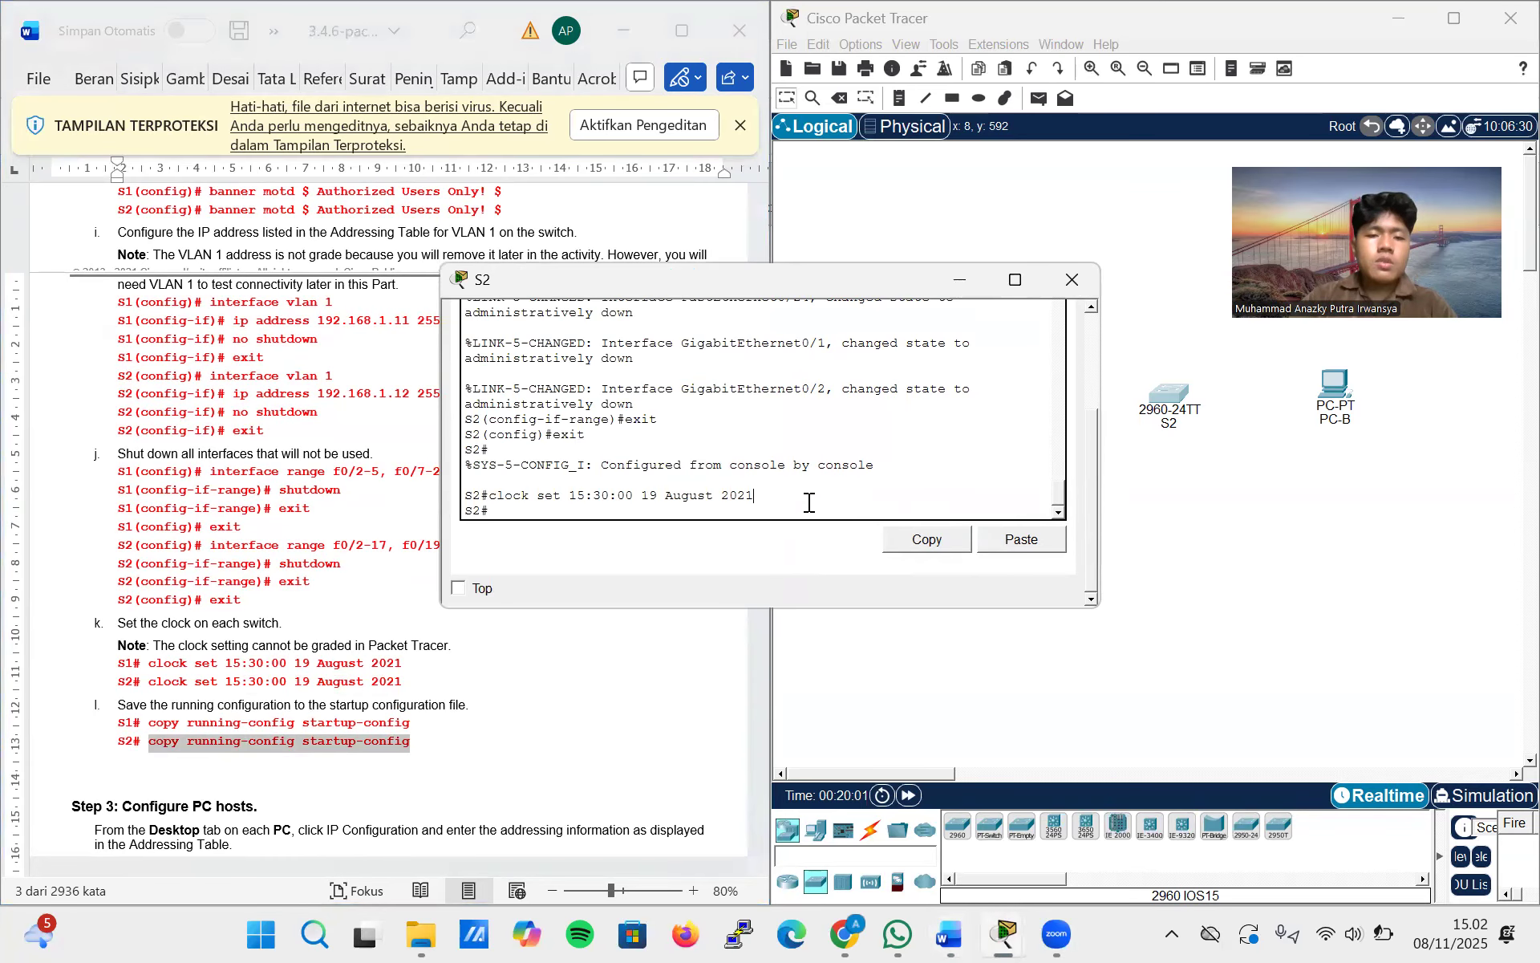
right_click(635, 507)
left_click(678, 536)
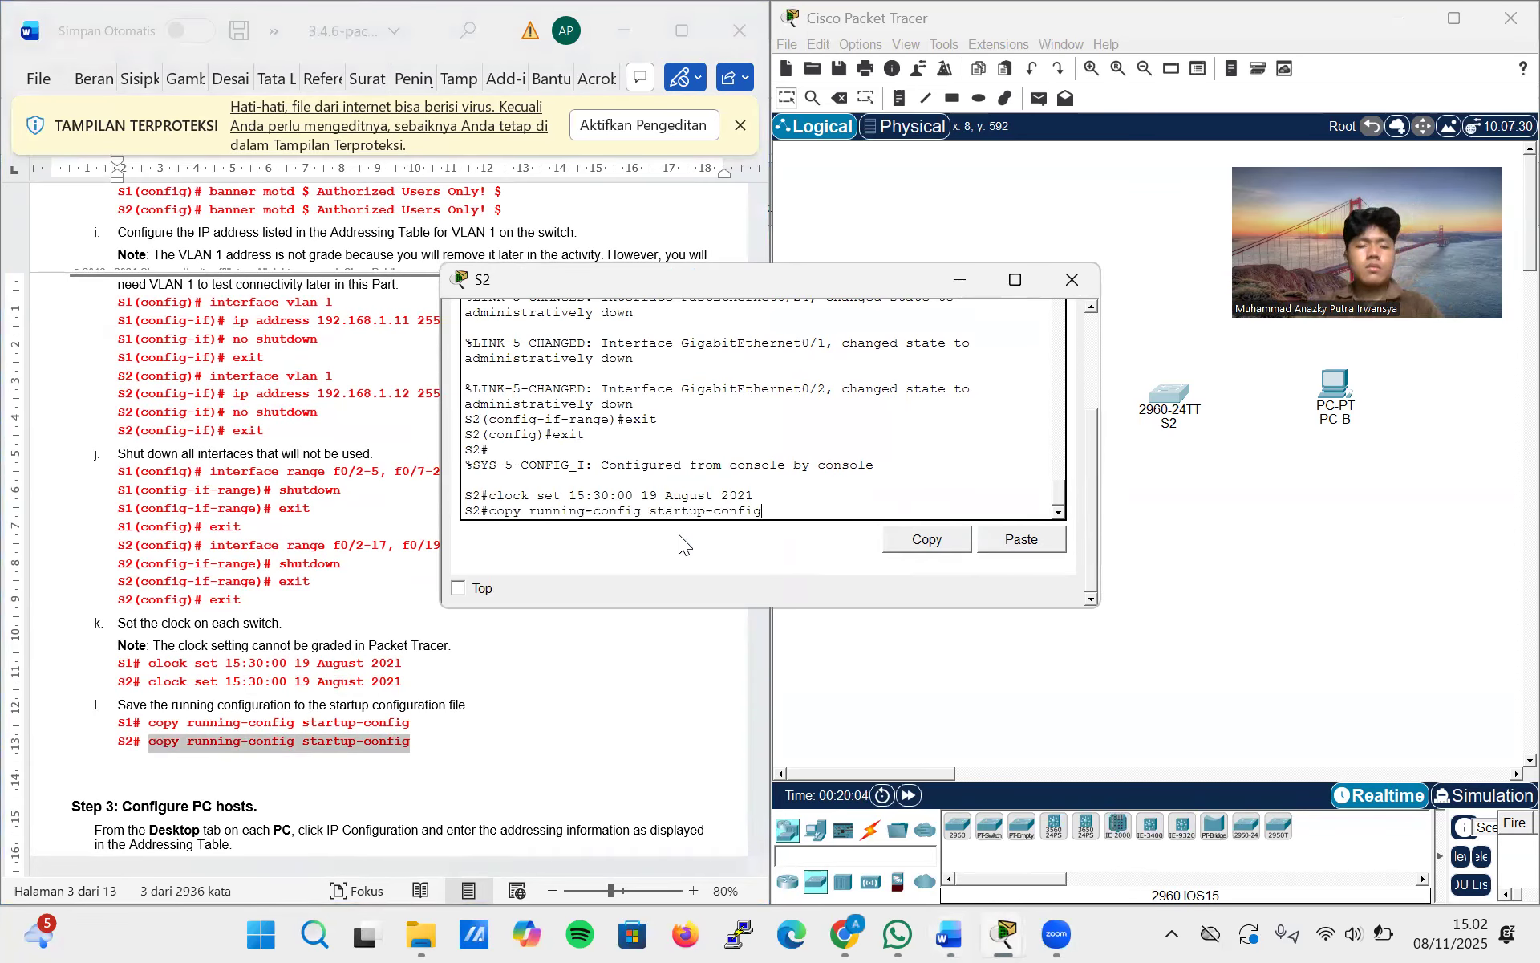
key("Return")
key("Return")
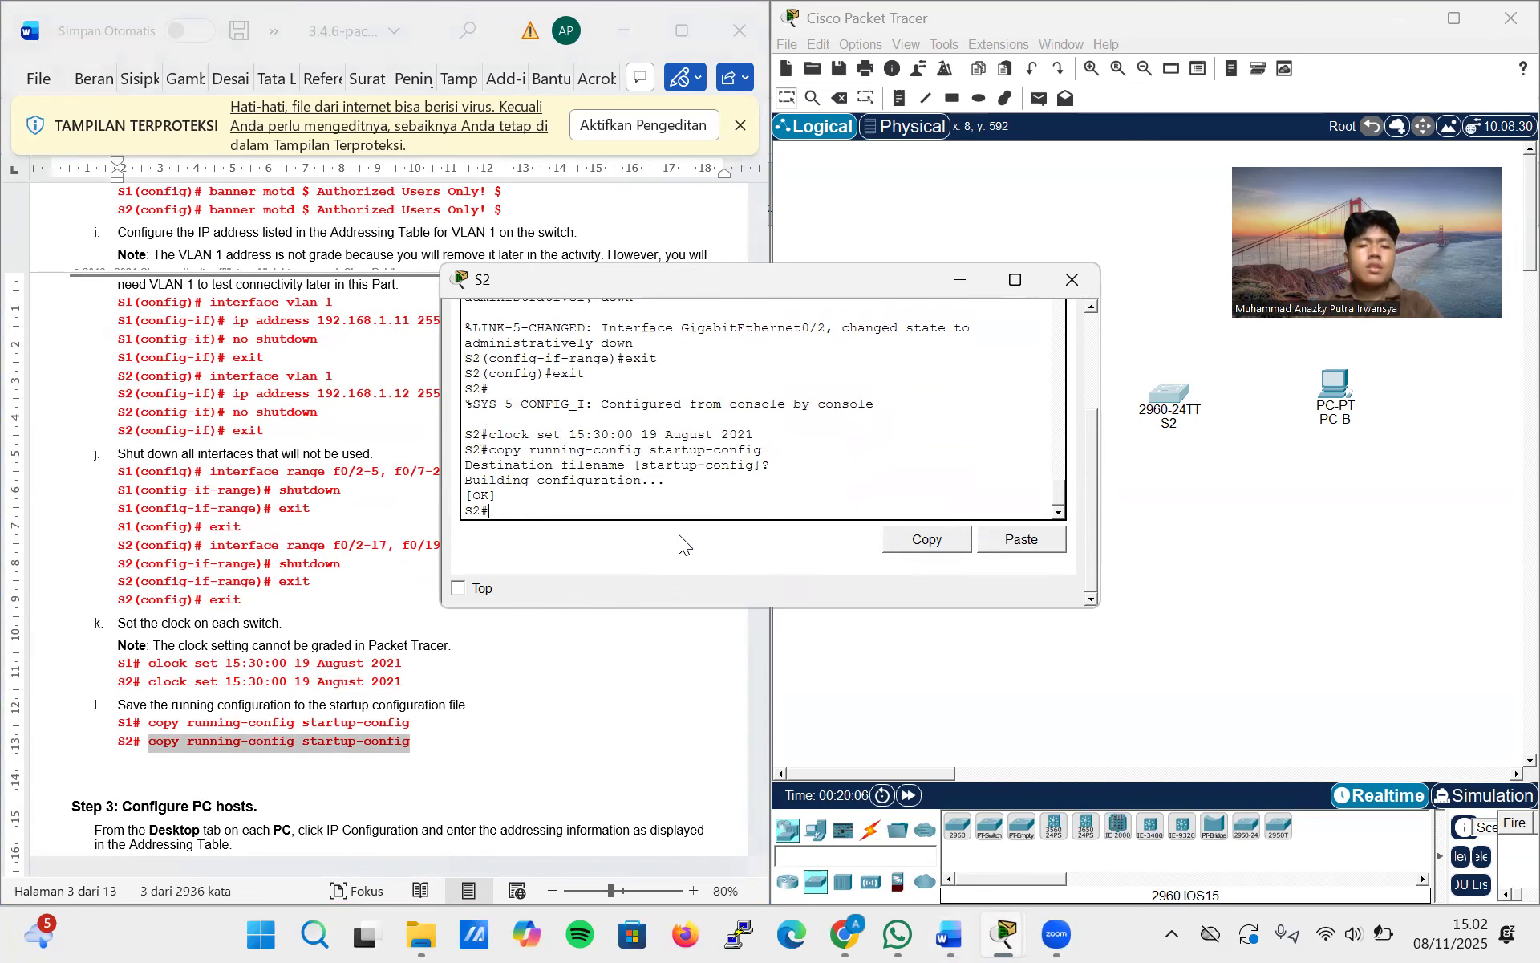
Read the lab document's PC host configuration and connectivity test steps, and close the S2 window
scroll(363, 693, "down", 5)
scroll(362, 694, "down", 5)
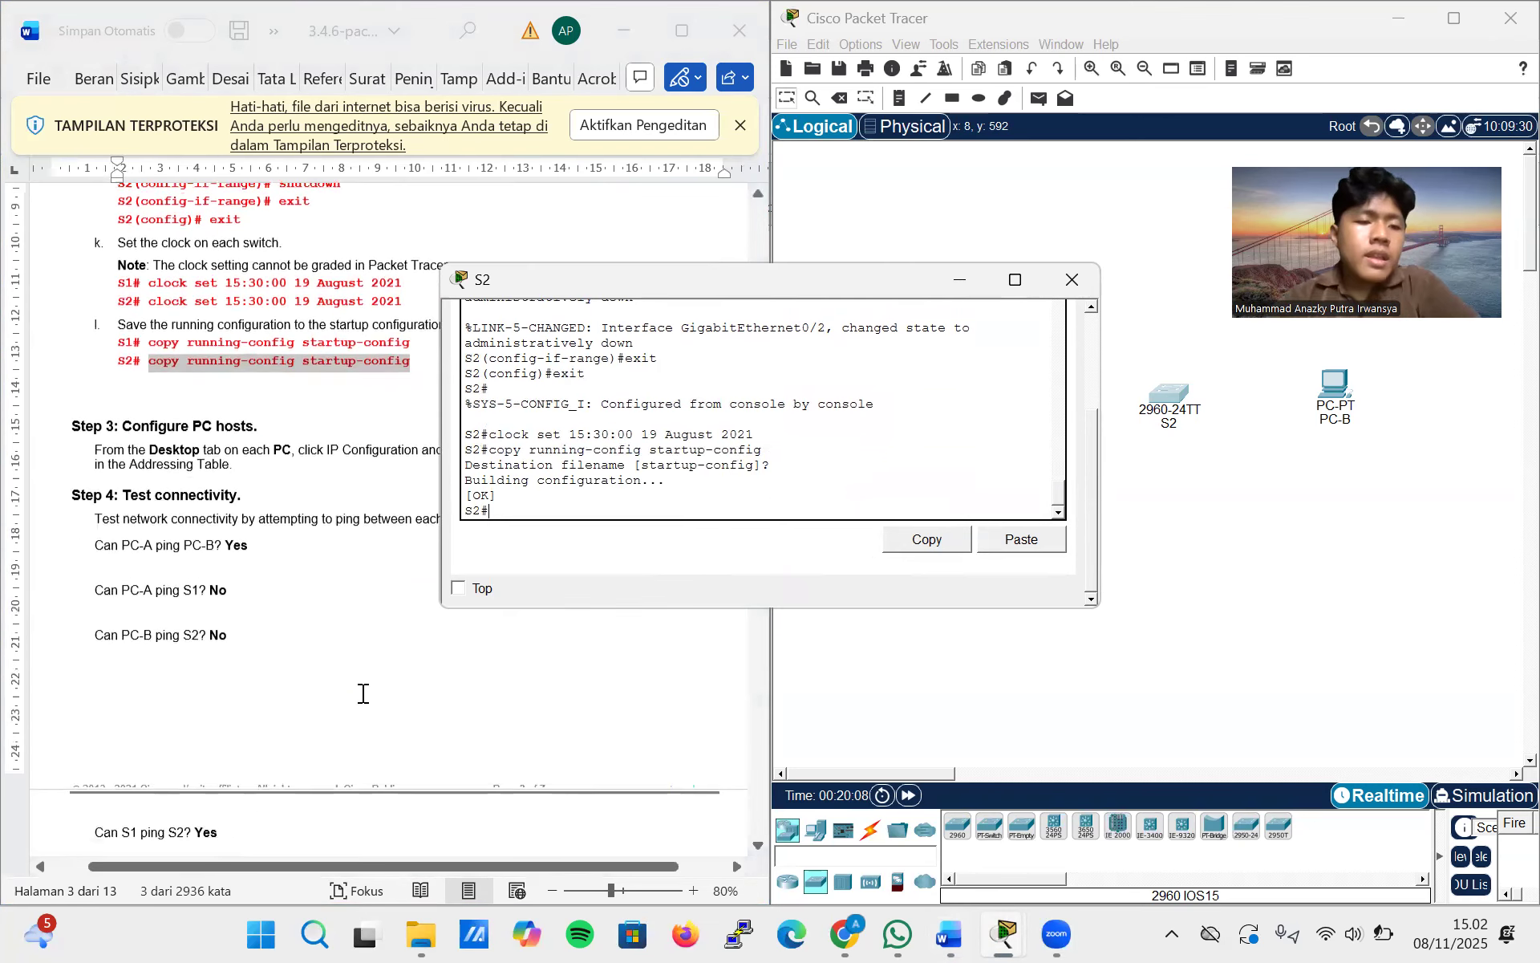
scroll(405, 590, "down", 2)
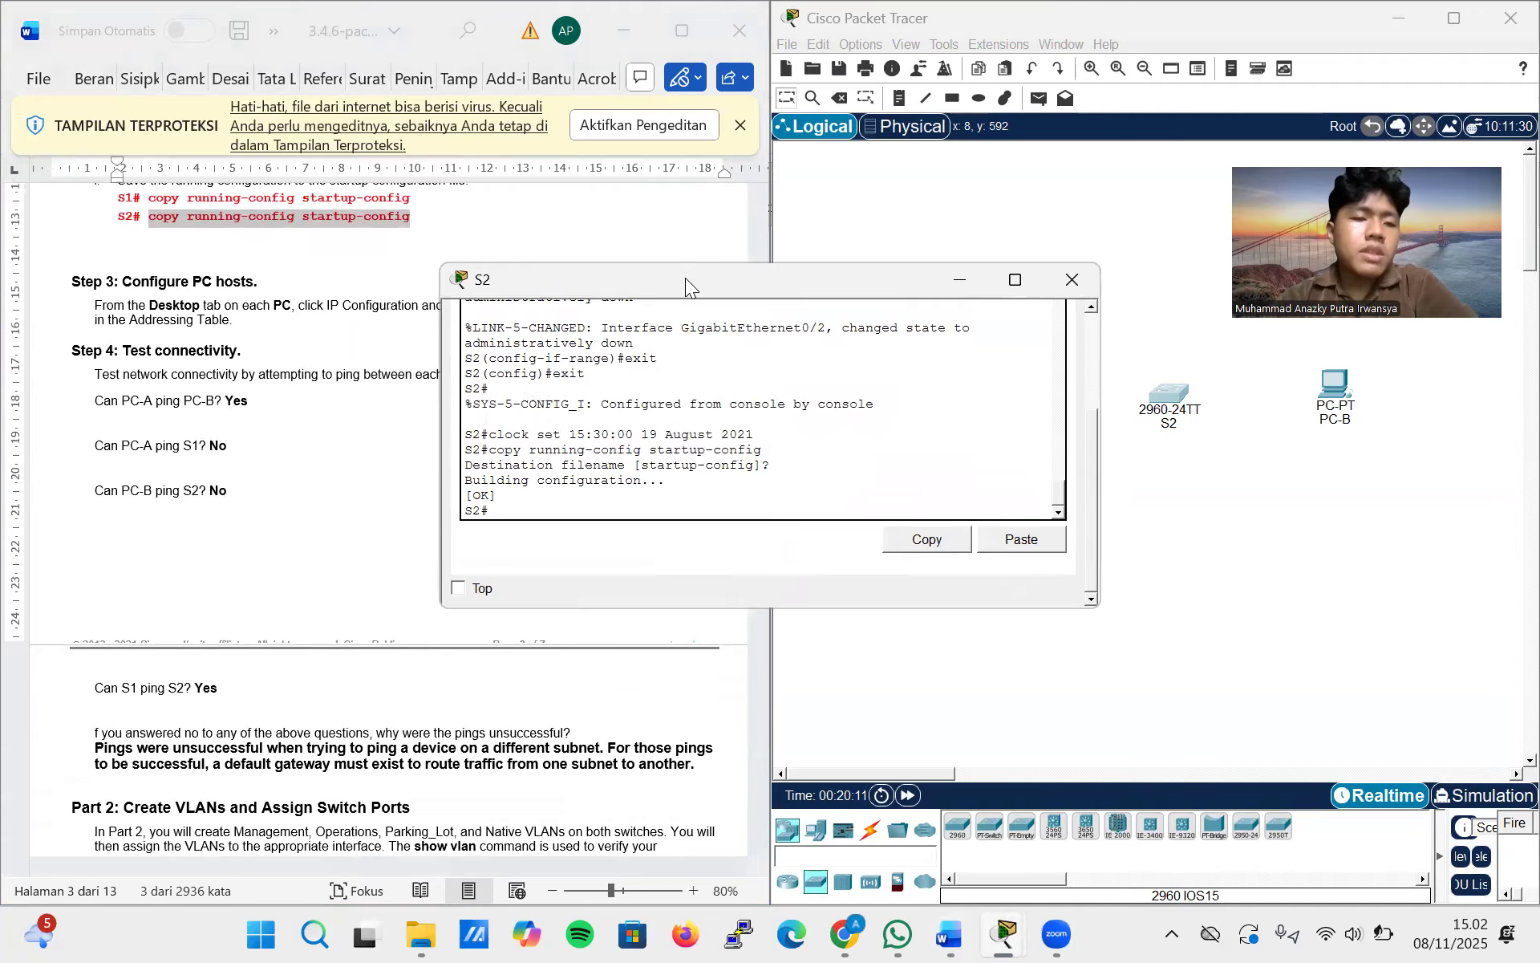
left_click_drag(686, 277, 951, 302)
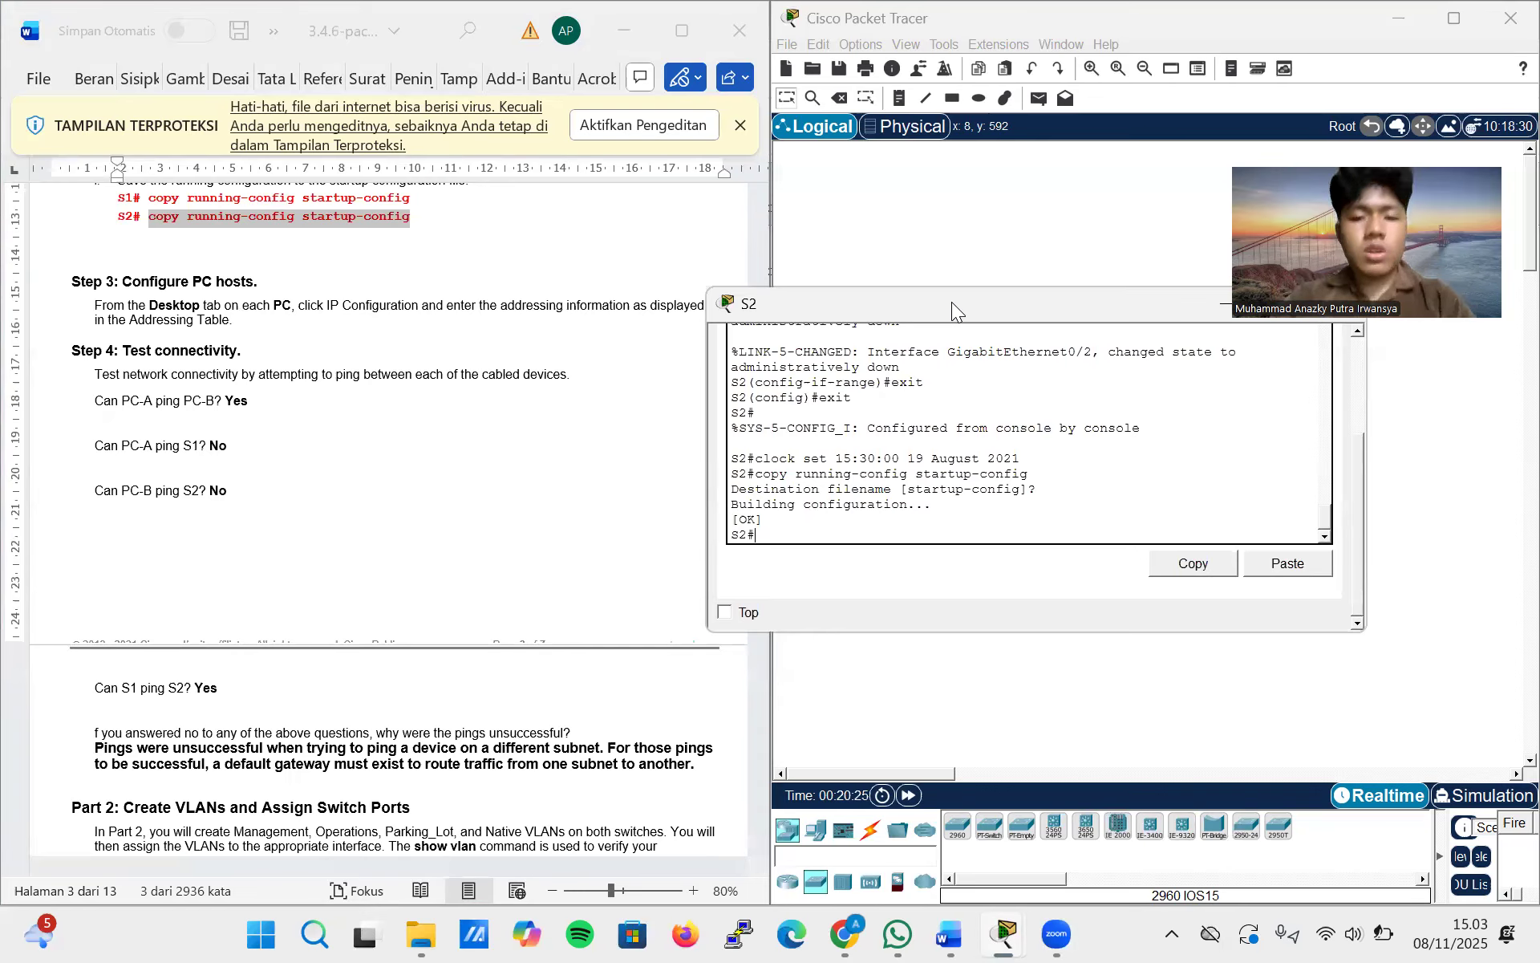
left_click_drag(1005, 300, 864, 335)
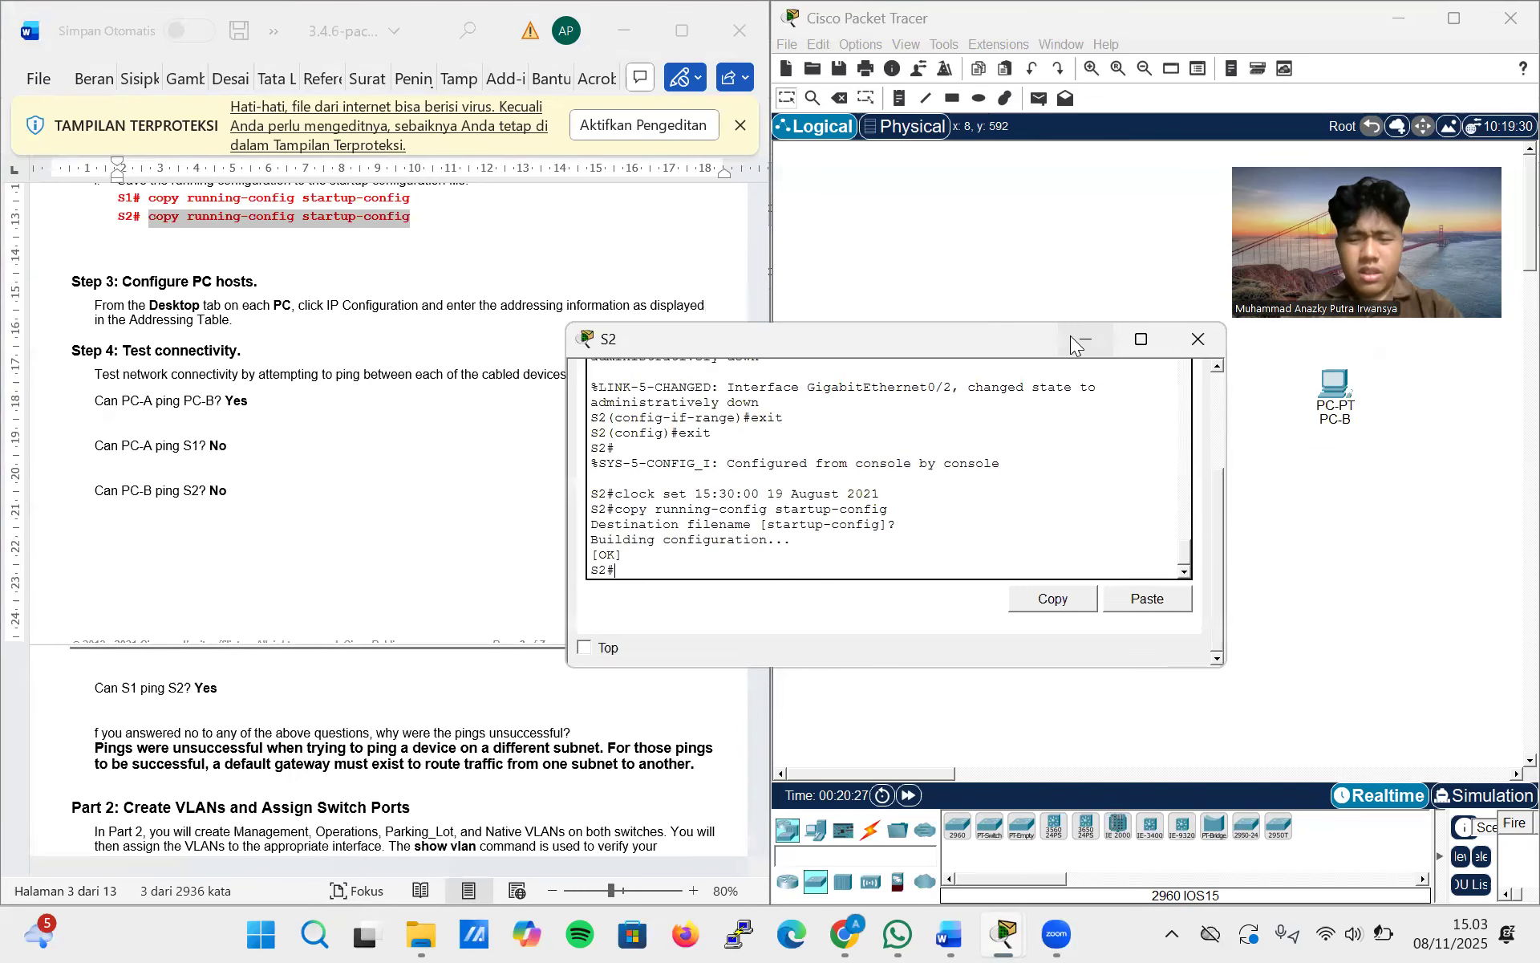
left_click(1199, 341)
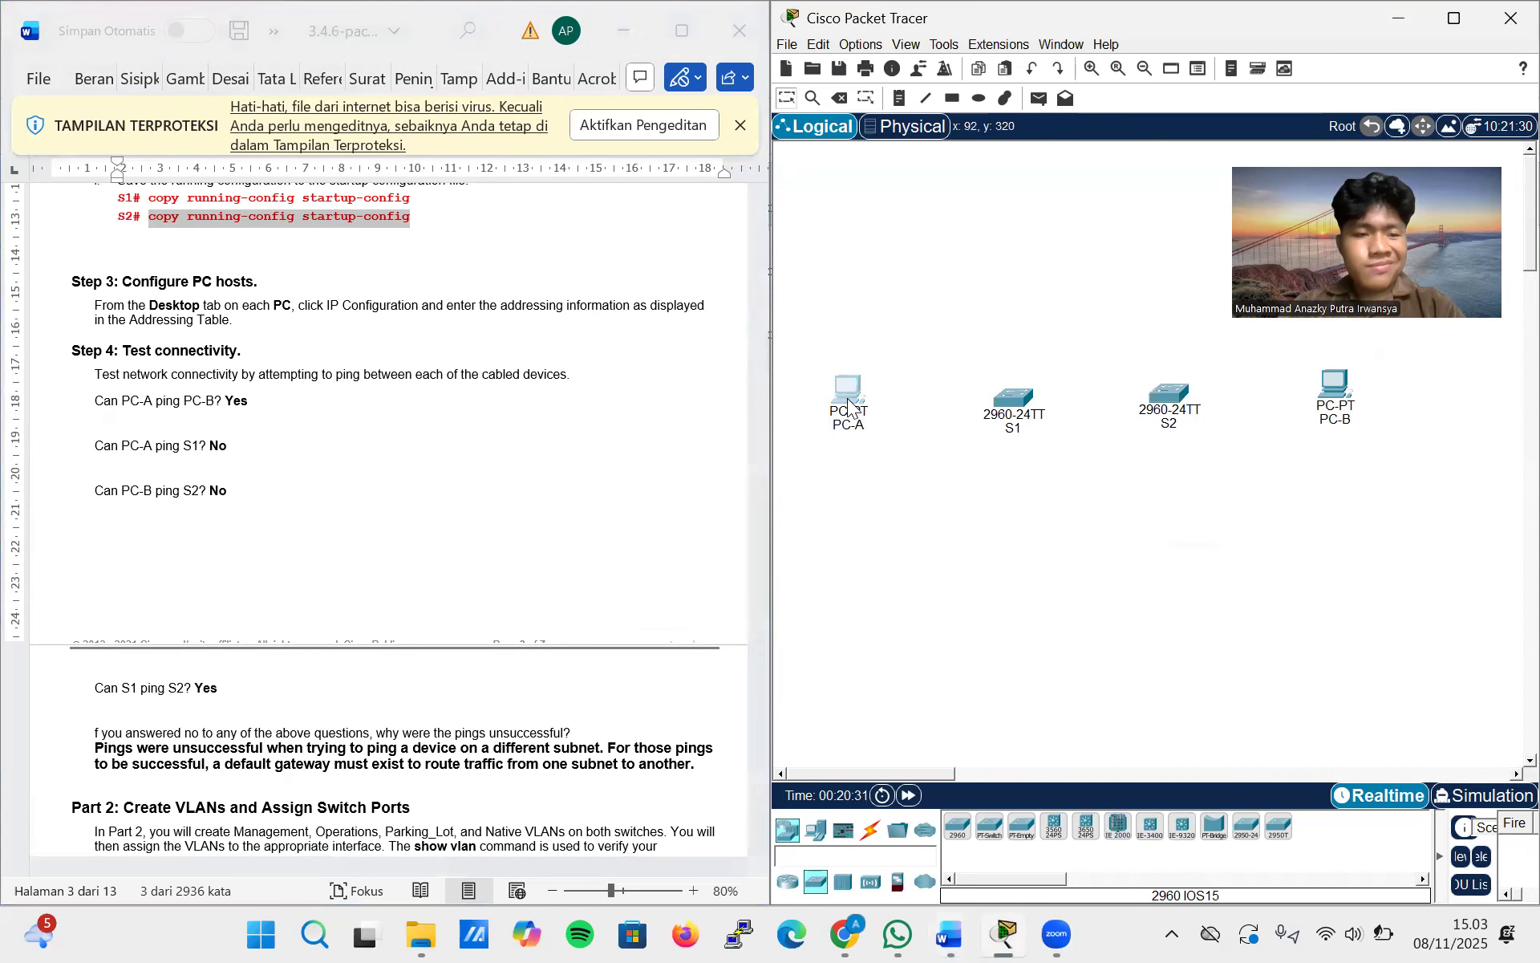
Open the command prompt on PC-A and copy PC-B's IP address 192.168.10.4 from the lab document's Addressing Table
left_click(849, 403)
left_click(777, 371)
scroll(220, 388, "up", 10)
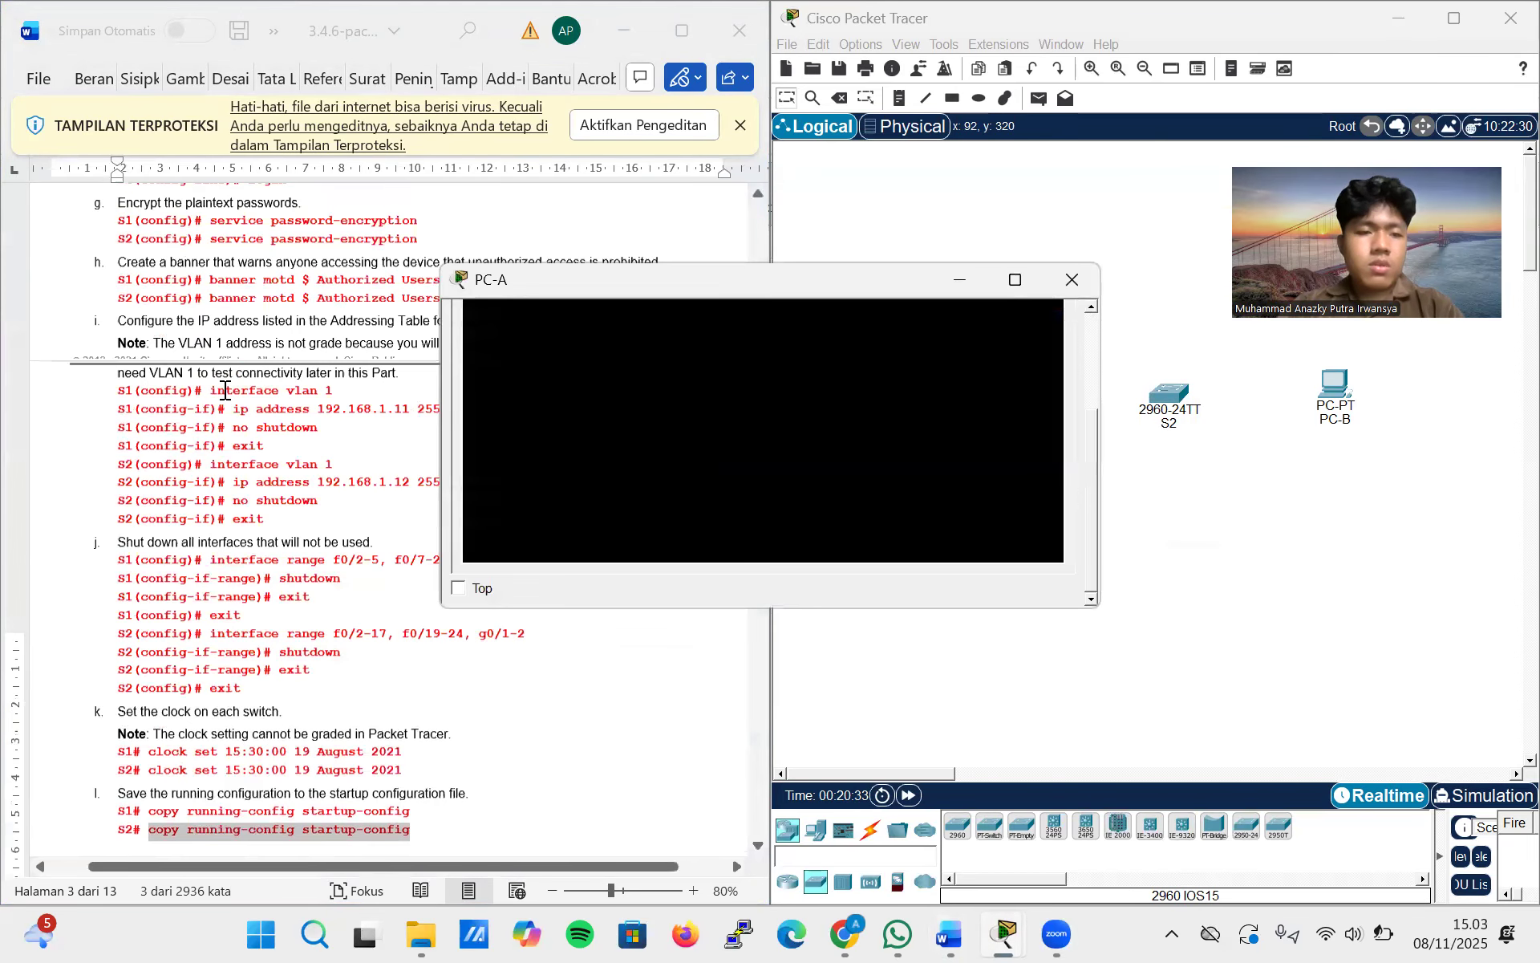
scroll(225, 391, "up", 15)
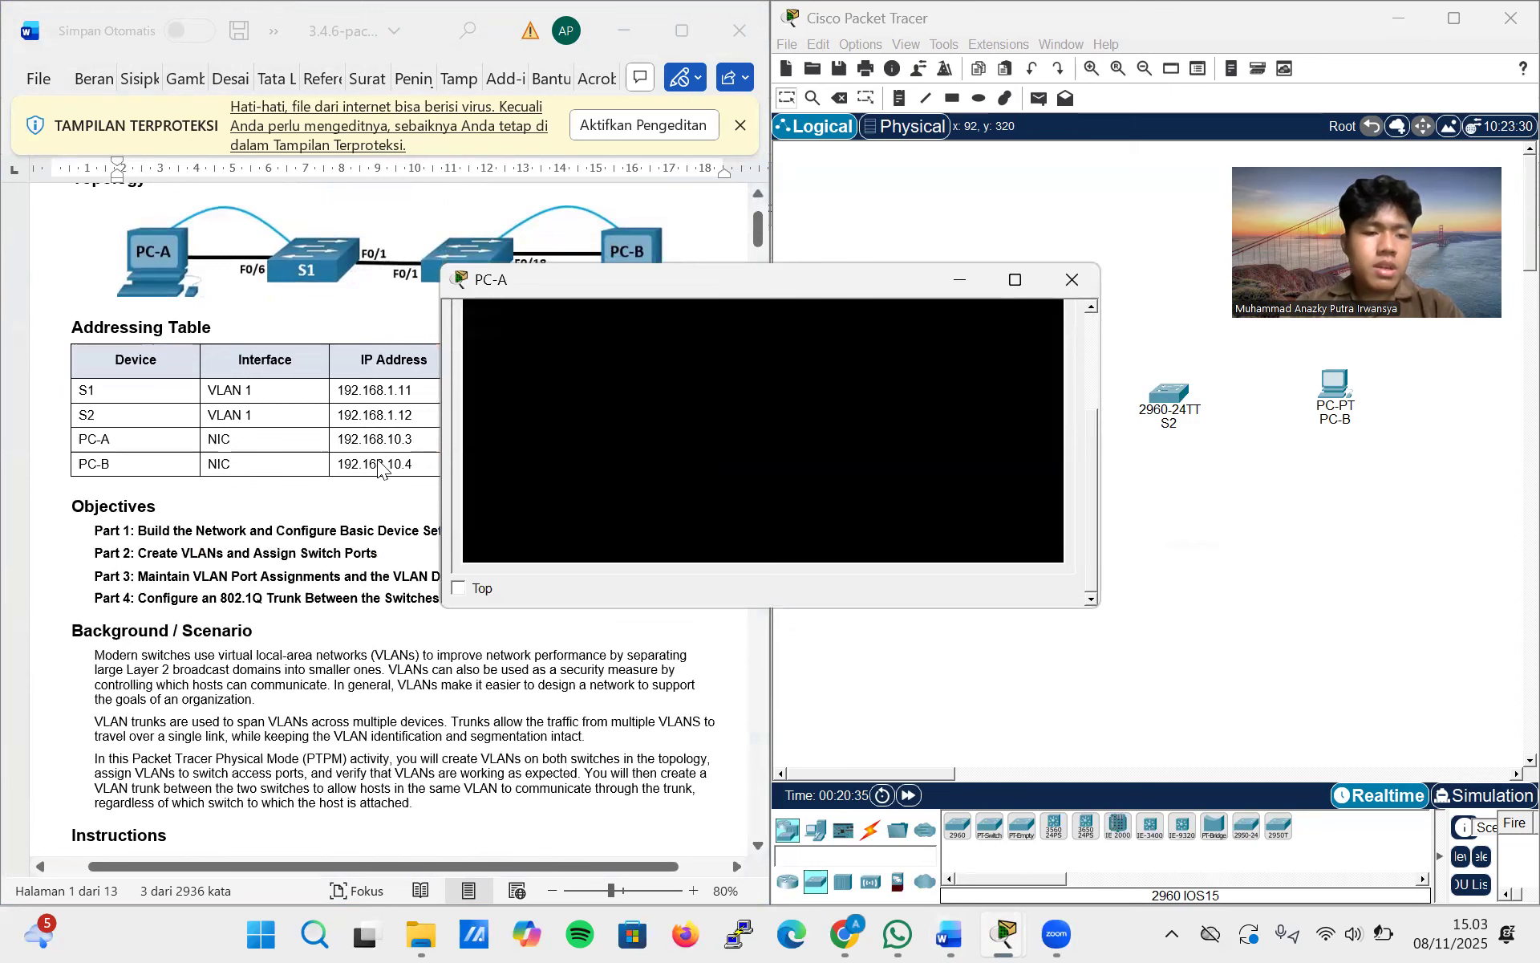
left_click(380, 468)
left_click_drag(412, 464, 334, 465)
key("ctrl+c")
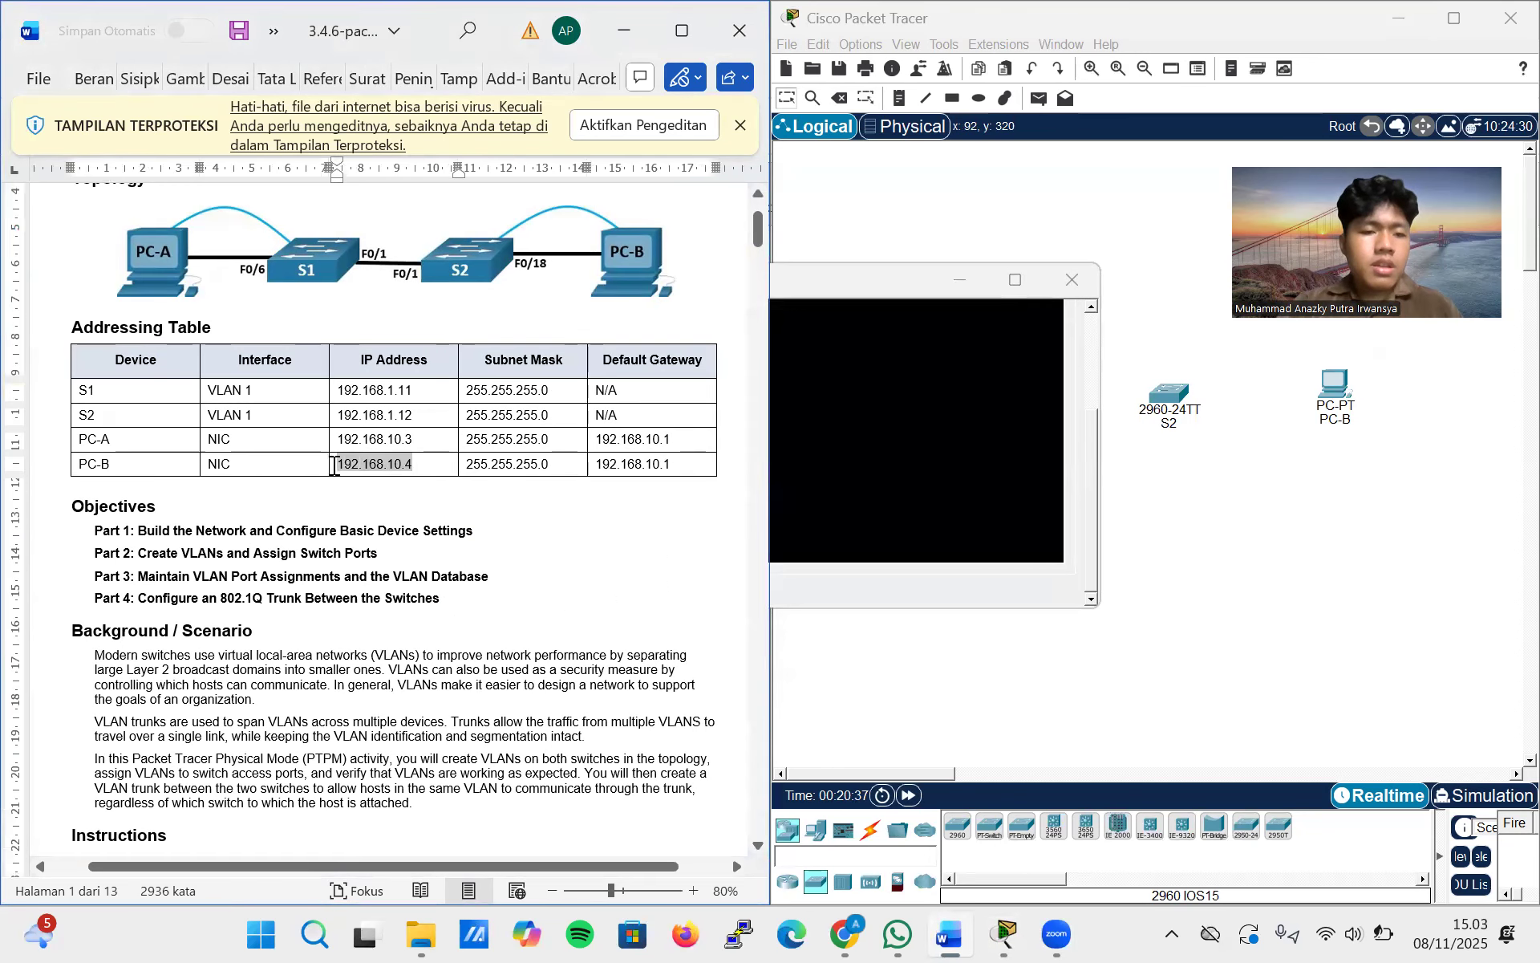
Ping PC-B at 192.168.10.4 from PC-A's command prompt
left_click(912, 309)
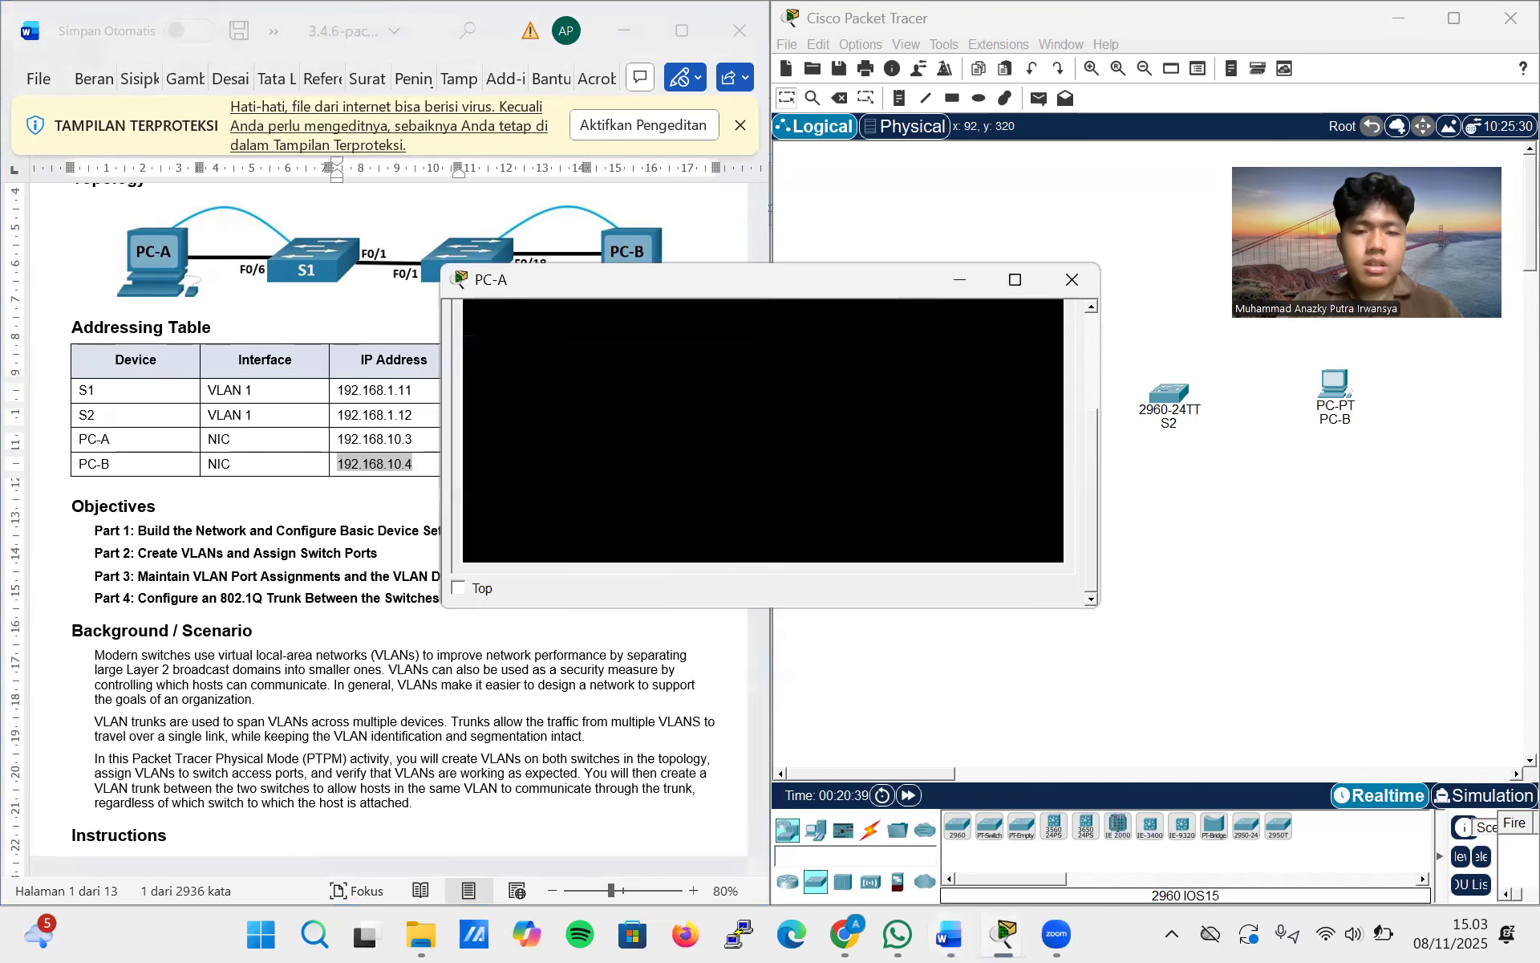
type("ping")
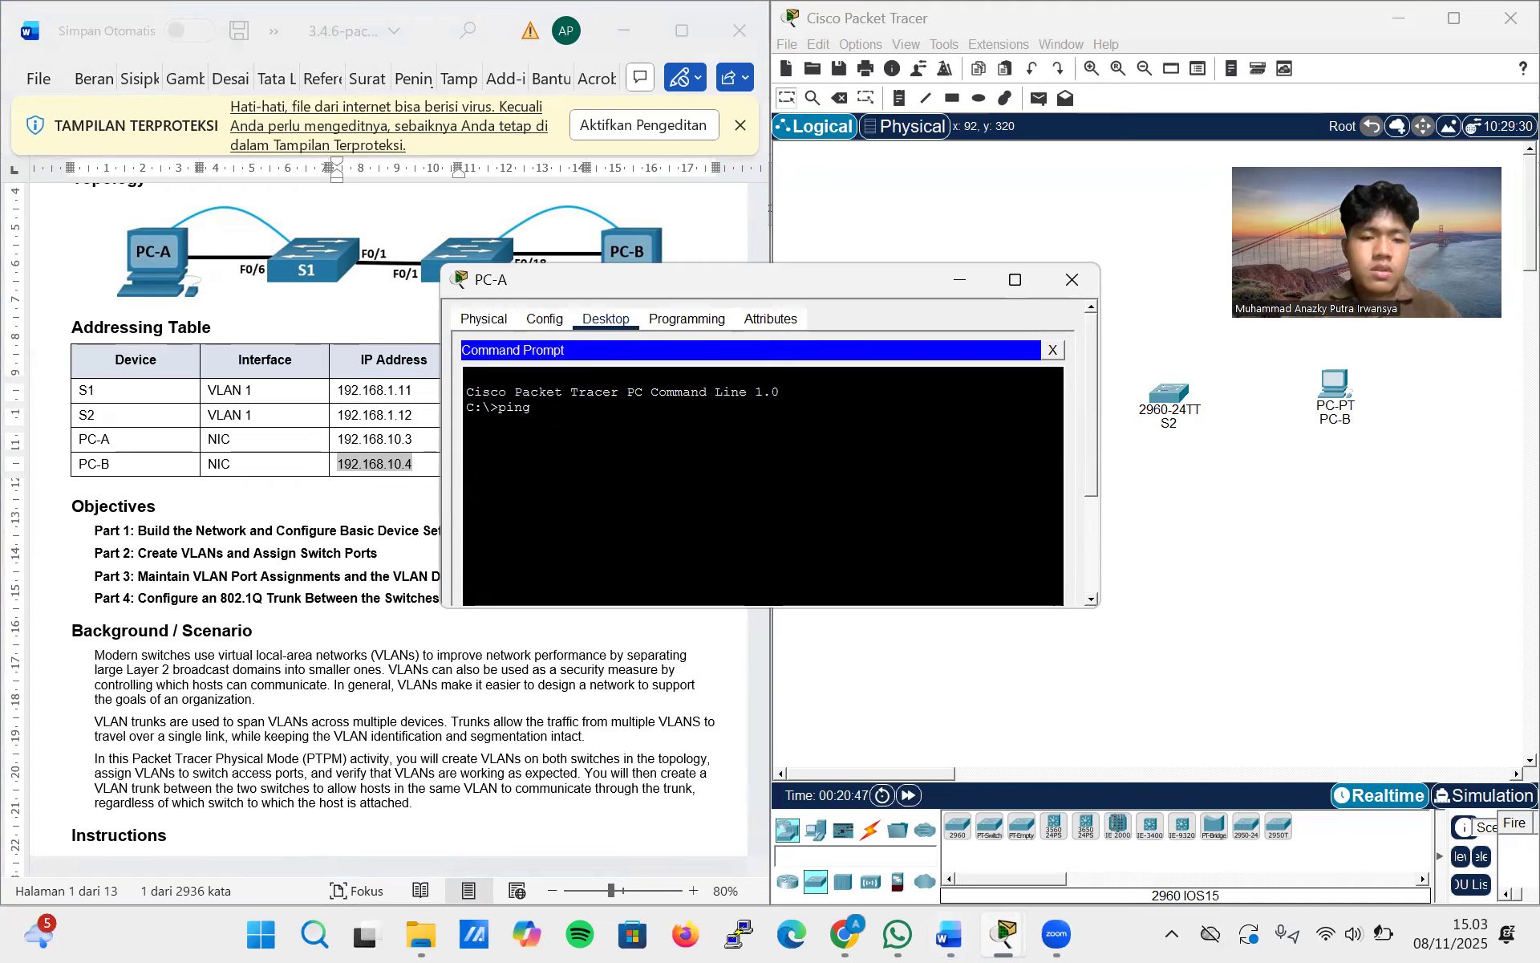
right_click(559, 425)
left_click(582, 441)
key("Return")
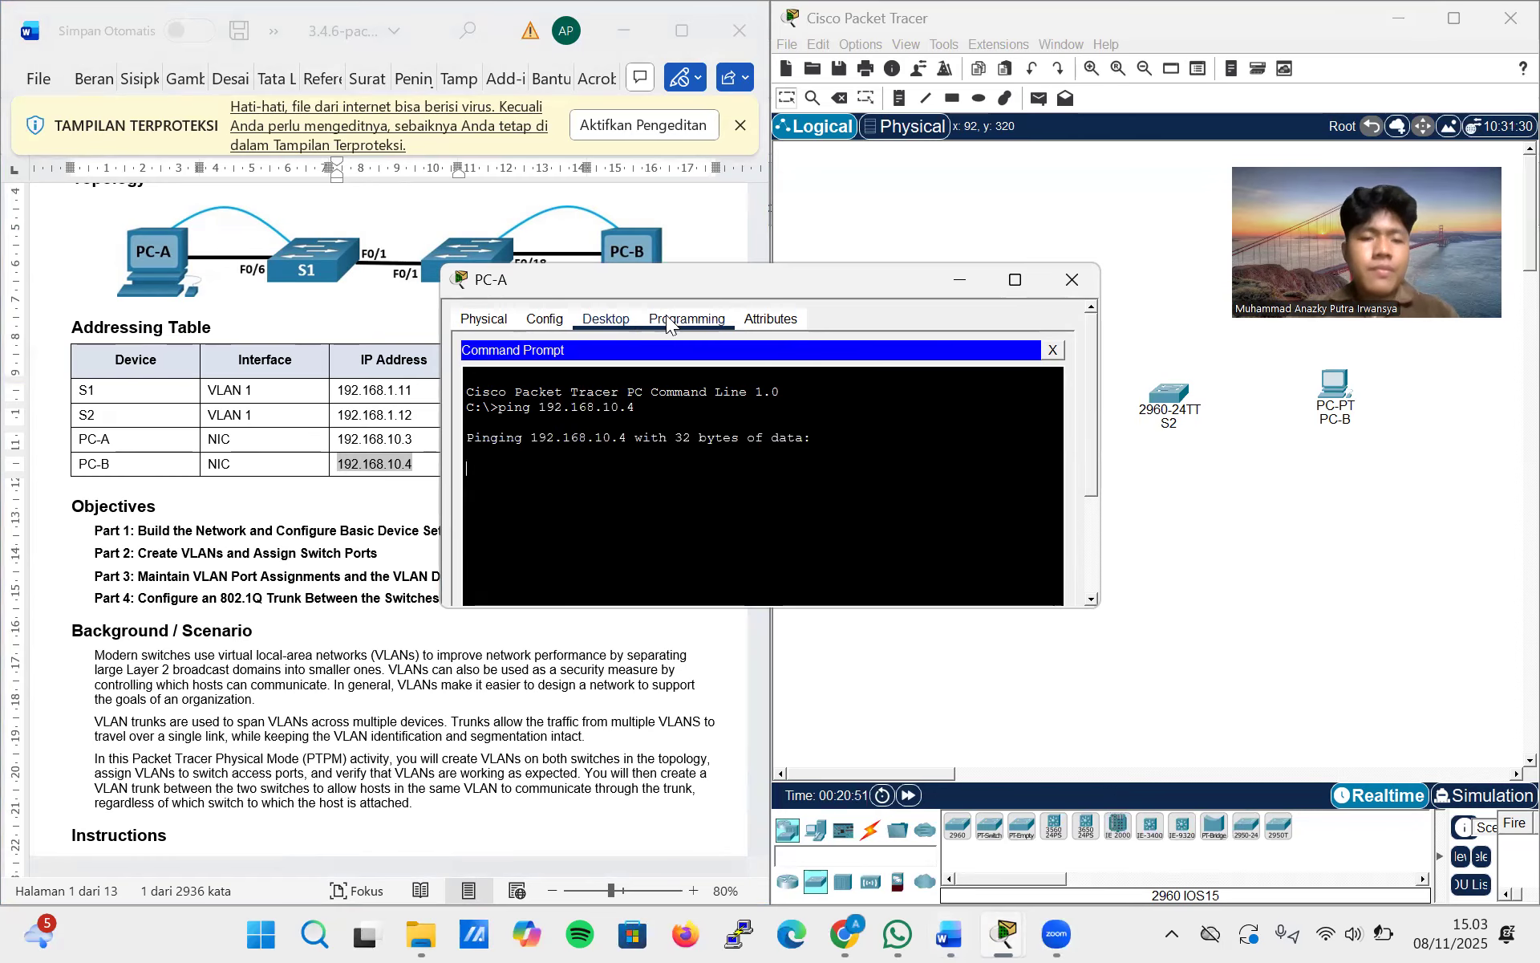
Move the PC-A window off the lab document and review the connectivity test questions, switch configuration commands and Addressing Table
left_click_drag(684, 290, 1026, 234)
scroll(594, 565, "down", 1)
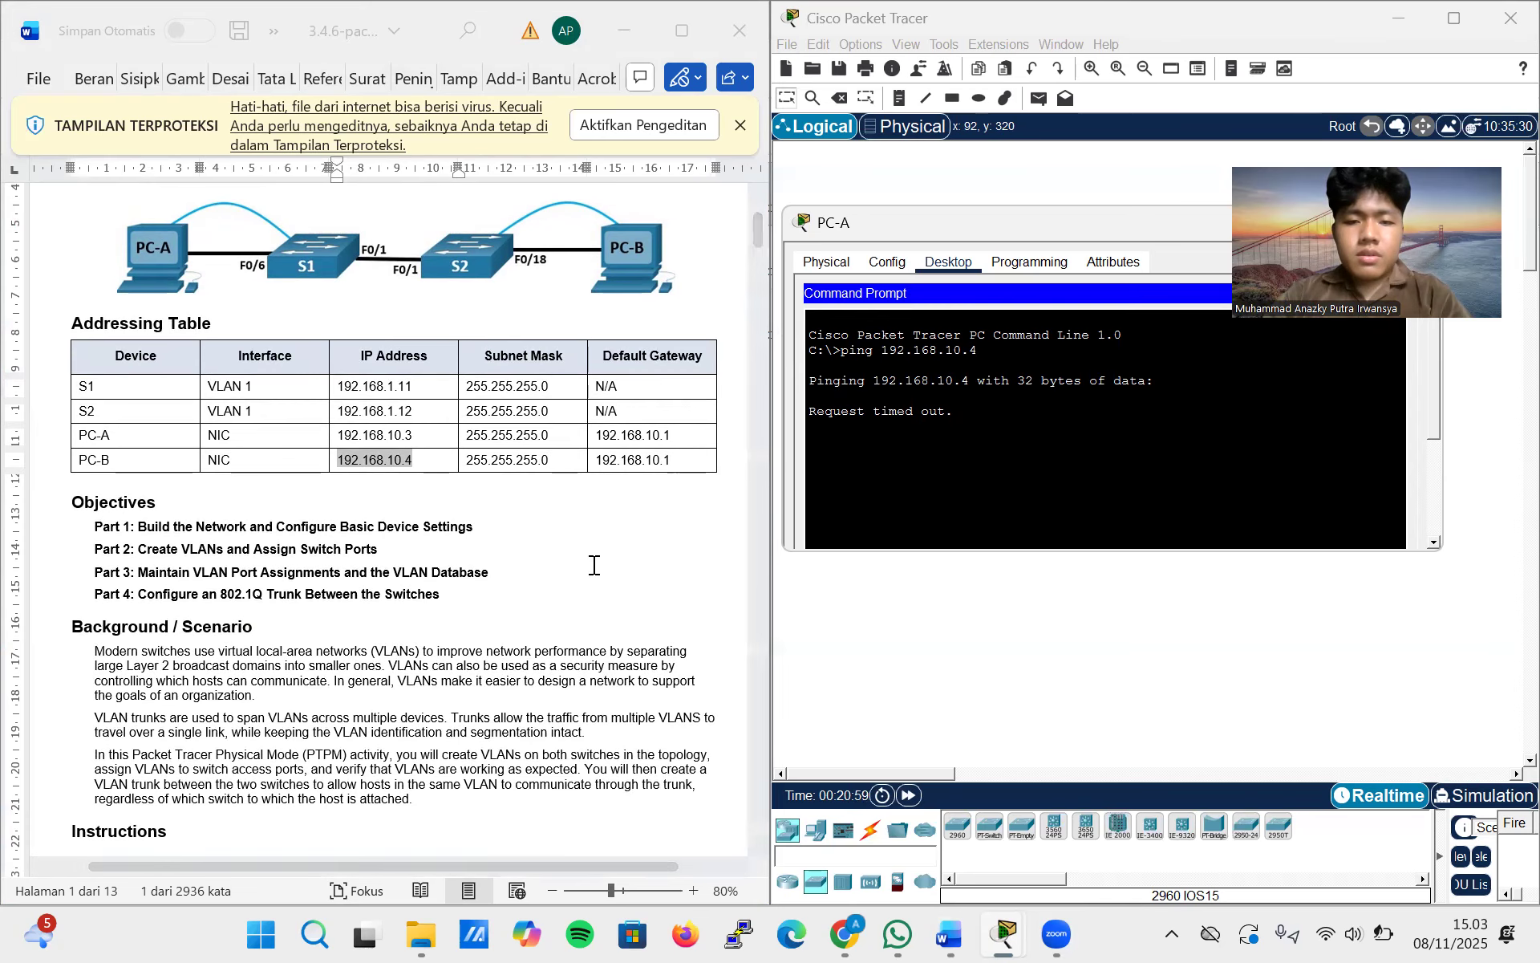
scroll(594, 565, "down", 4)
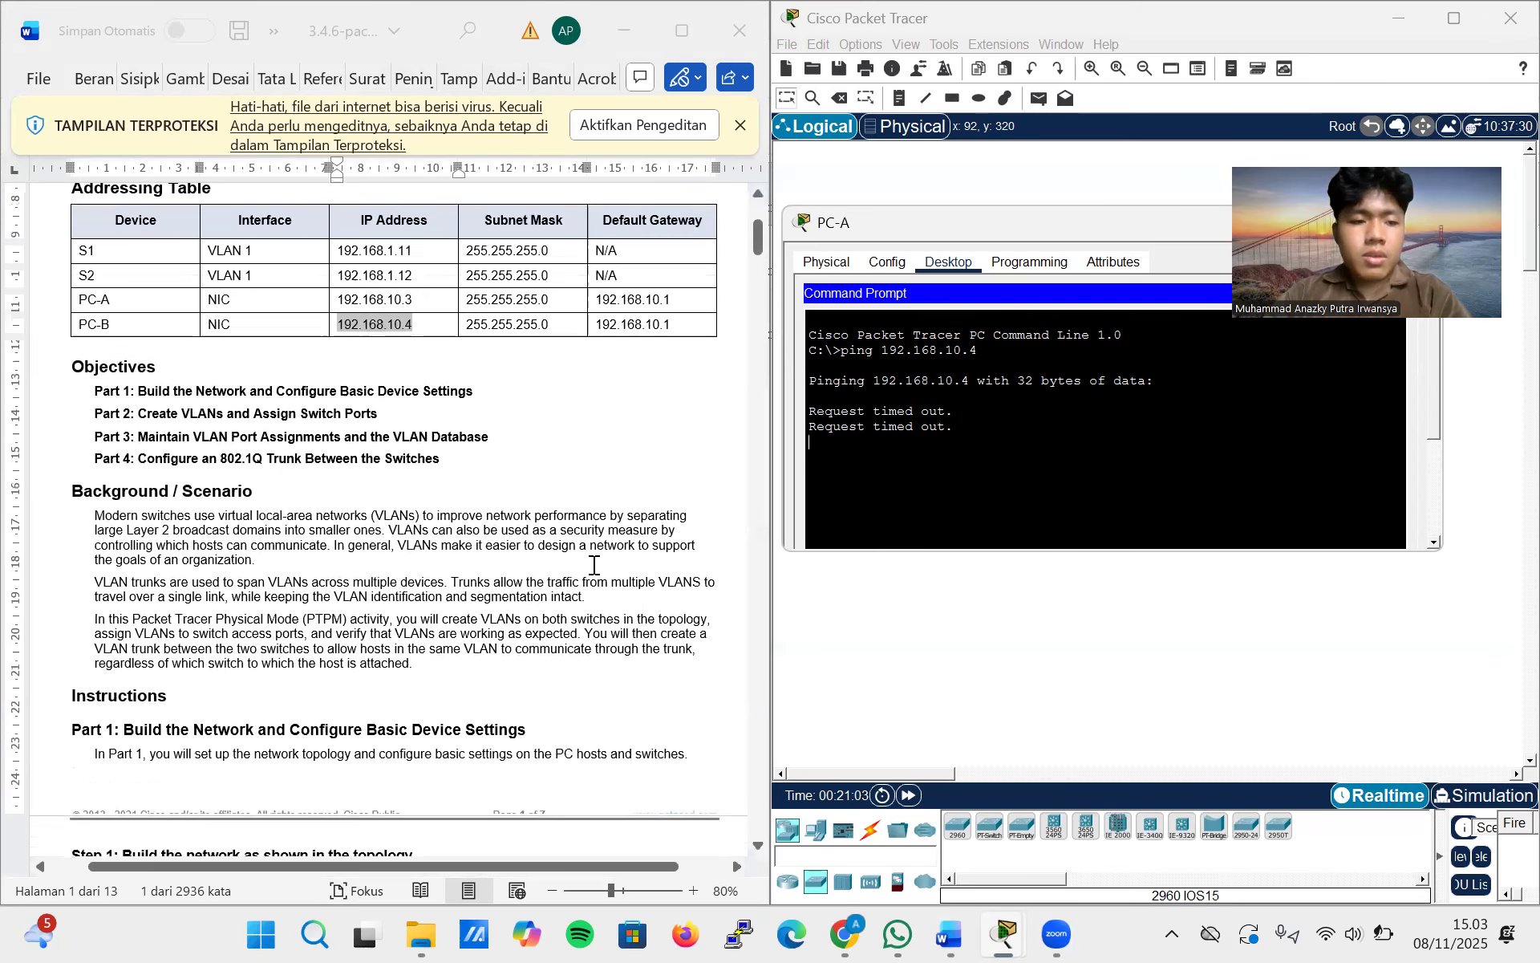
scroll(594, 565, "down", 10)
scroll(593, 566, "down", 20)
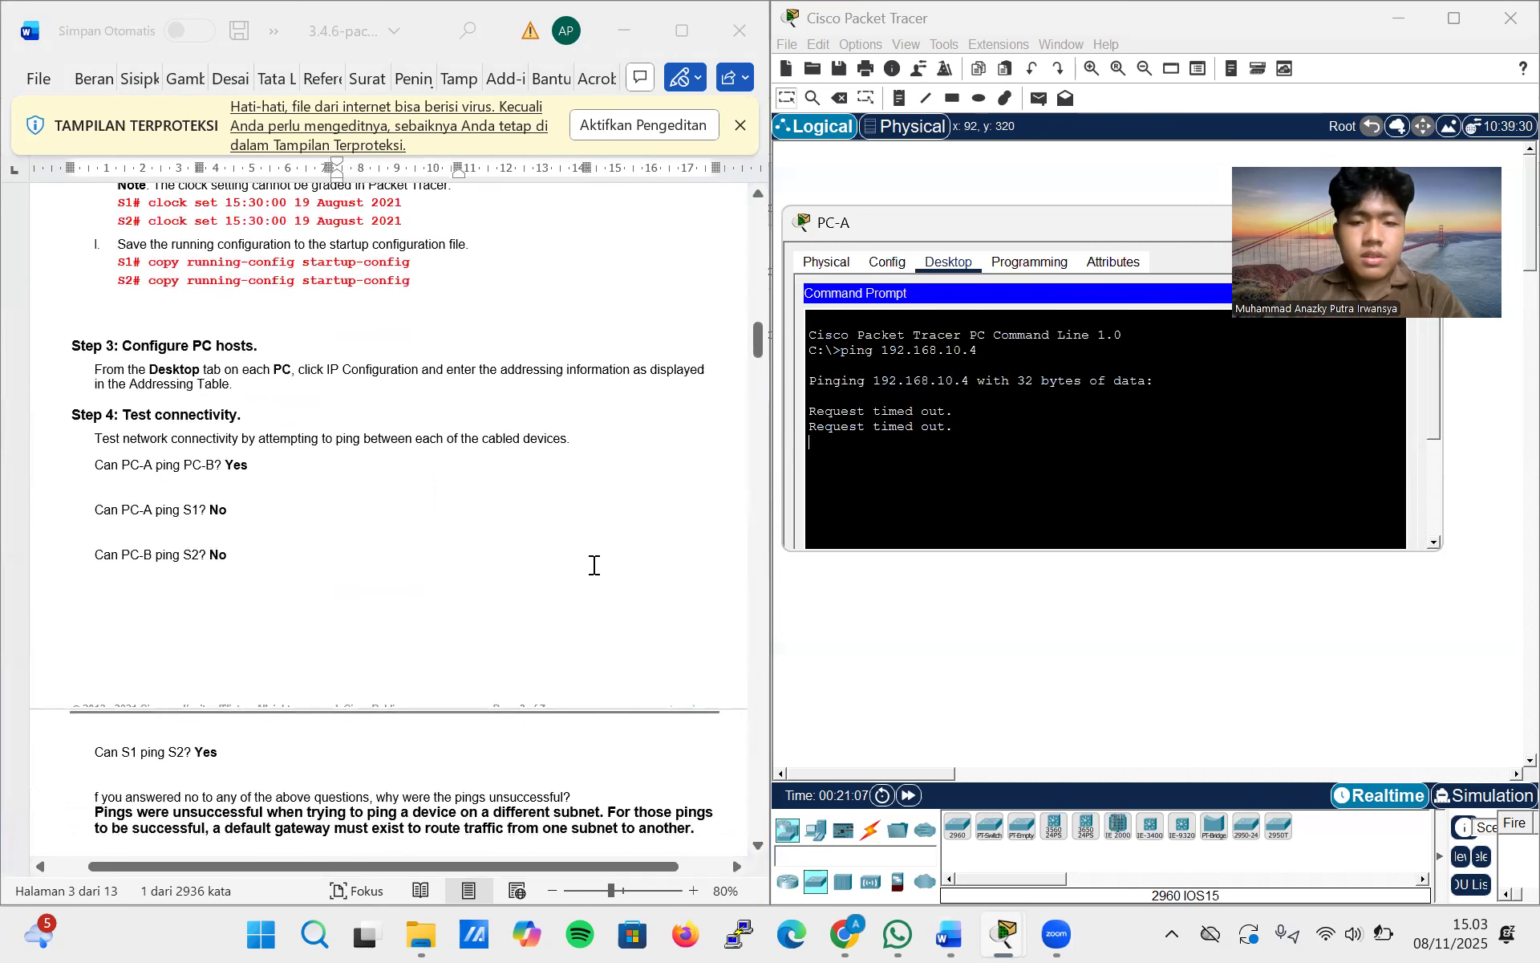
scroll(593, 565, "up", 15)
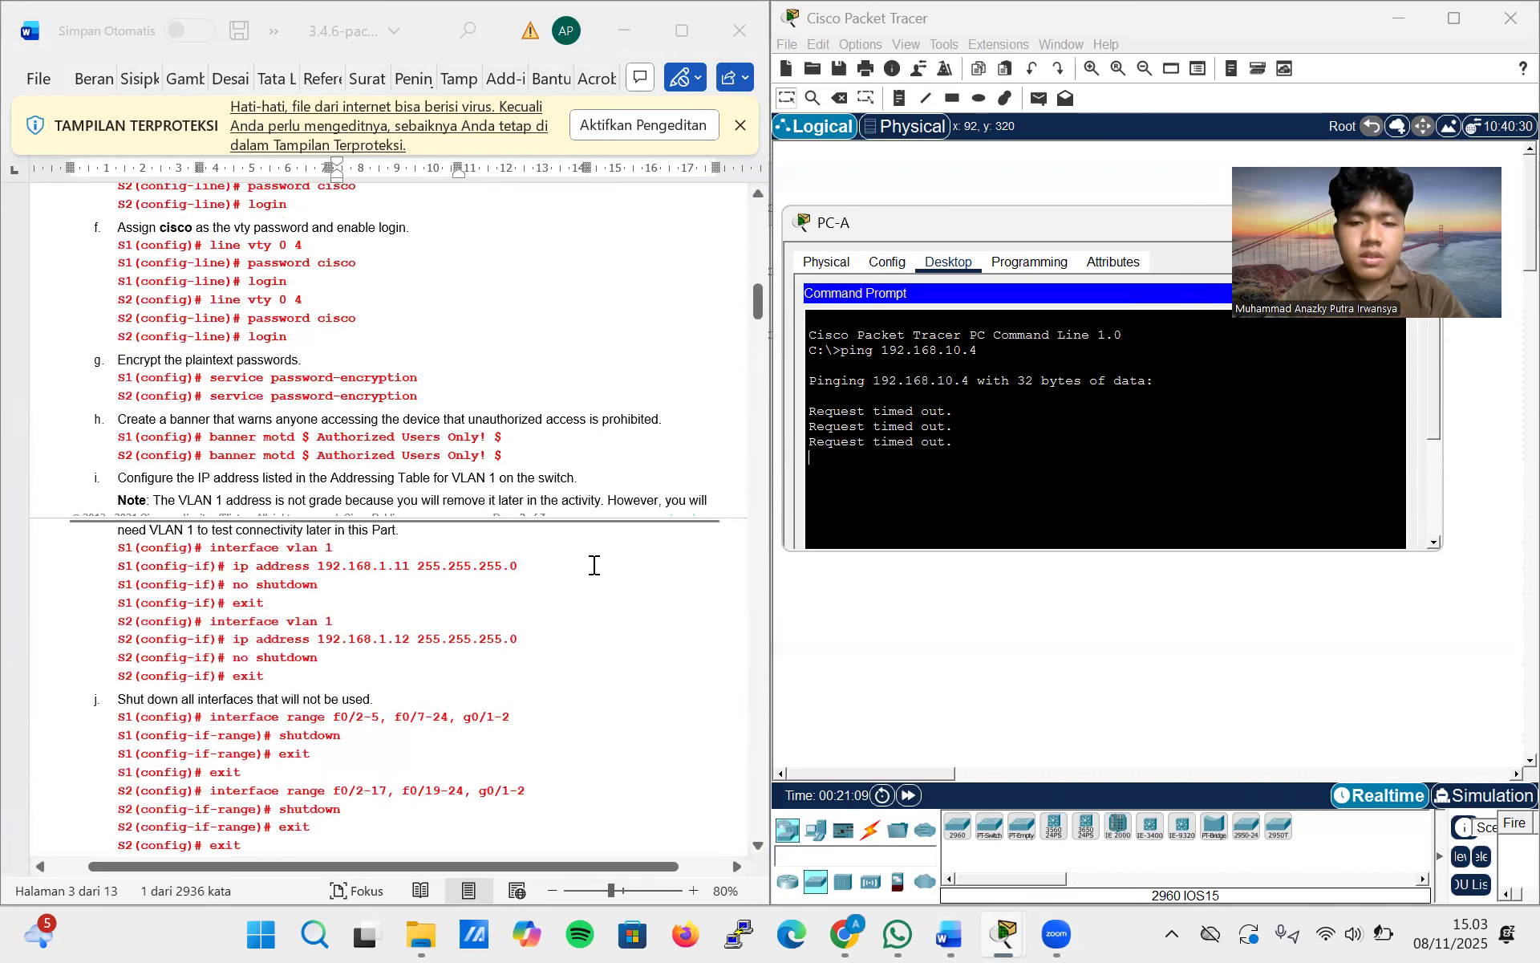
scroll(594, 565, "up", 3)
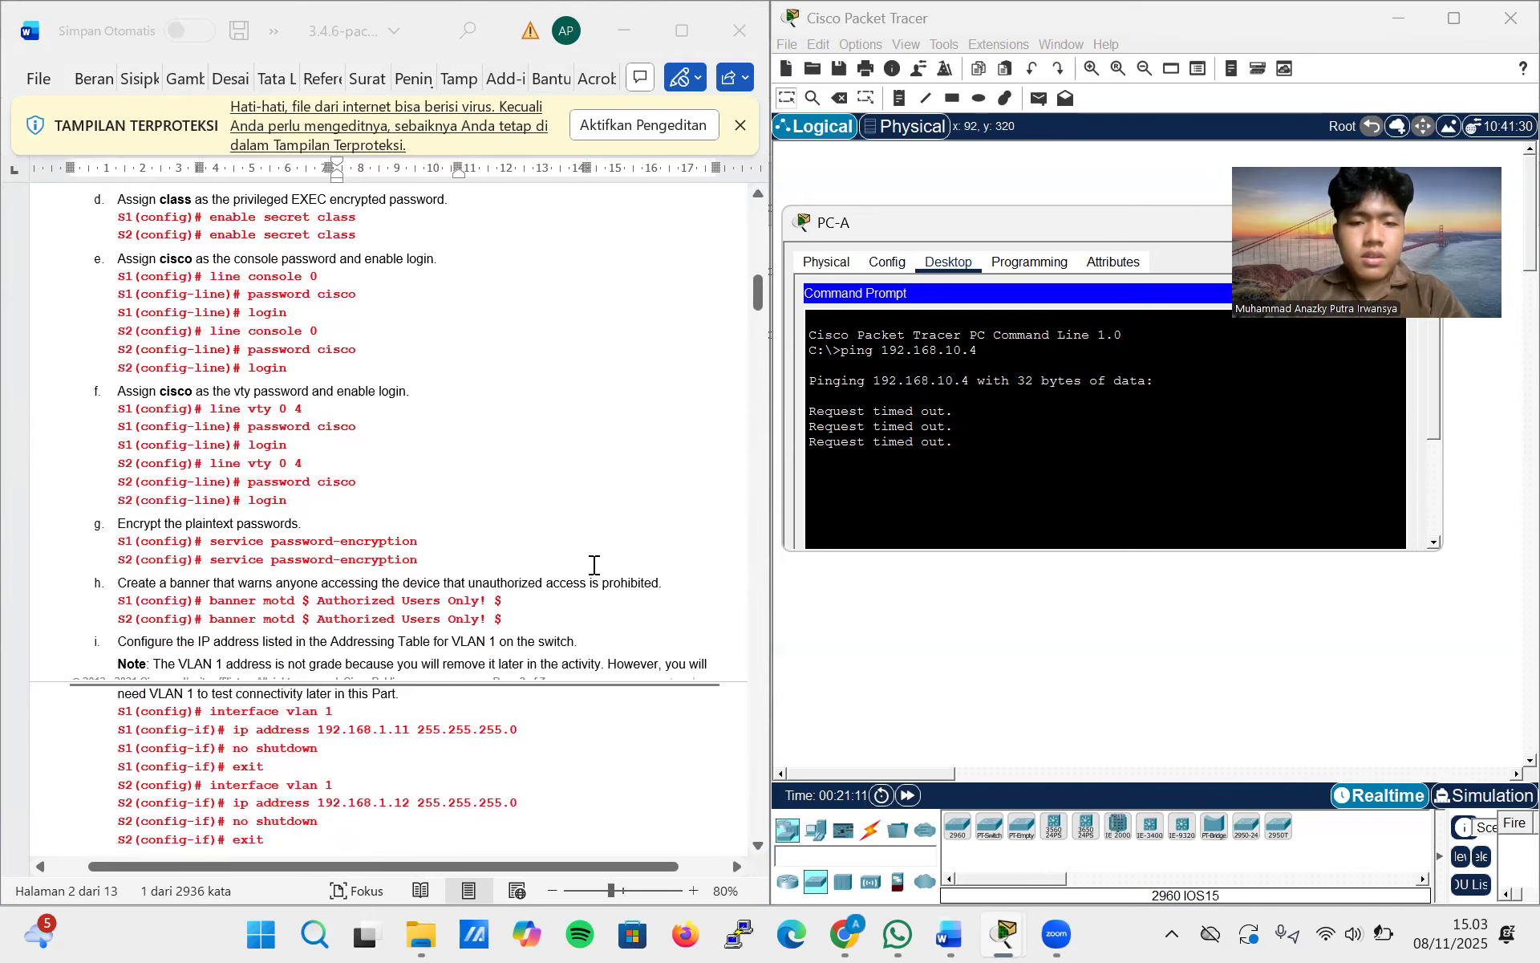
scroll(594, 566, "up", 20)
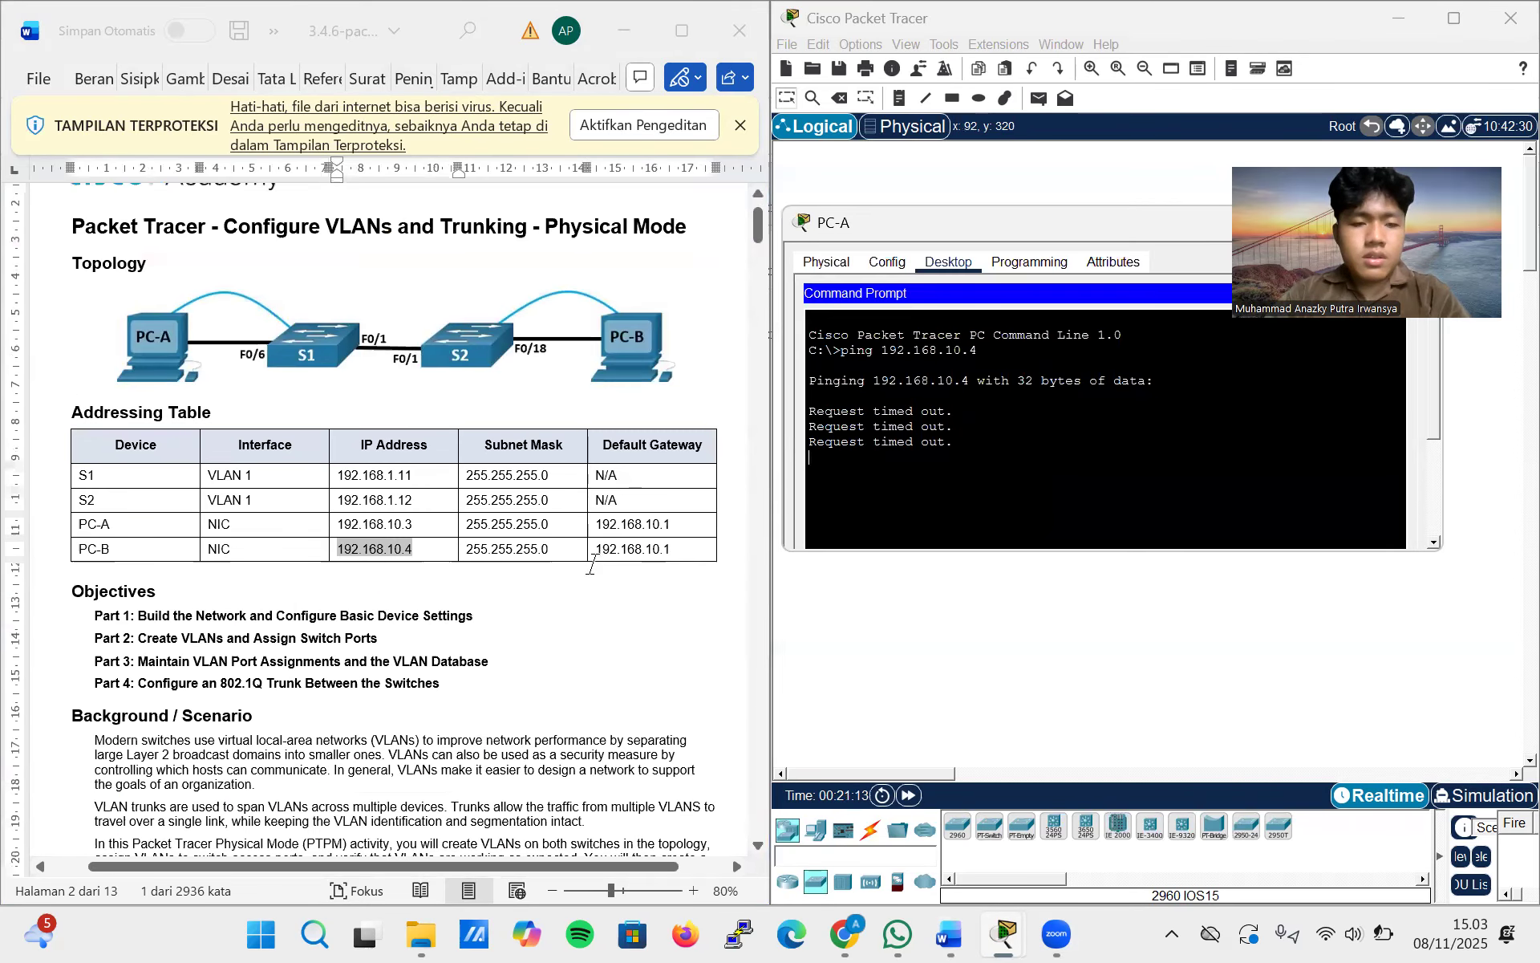
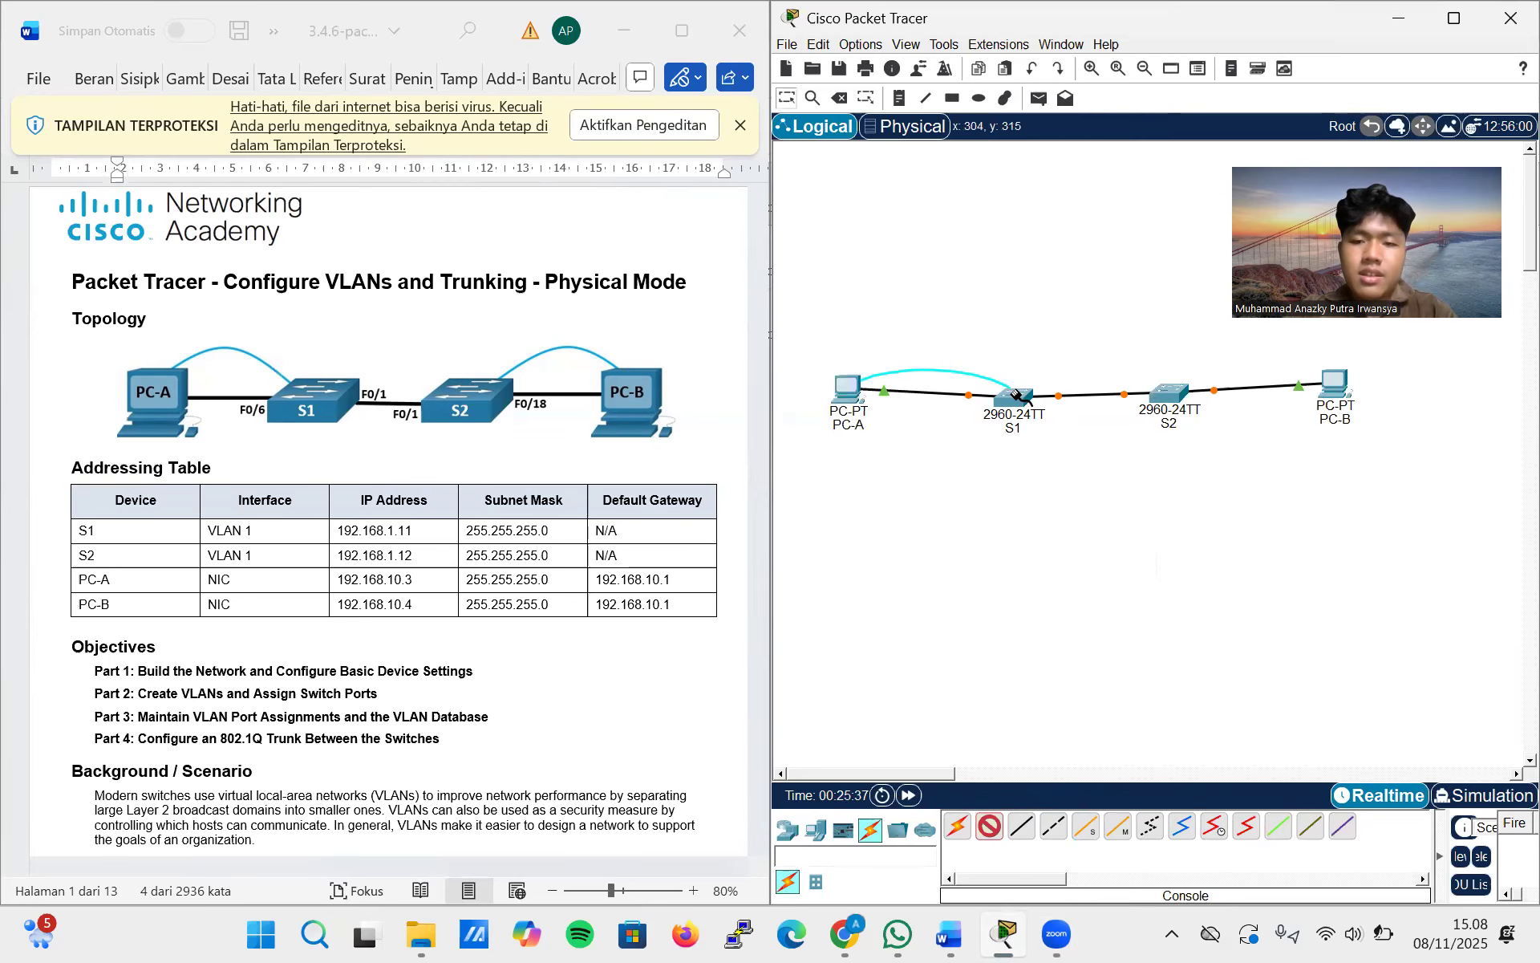
Connect PC-A to S1 and S2 to PC-B with console cables, as shown in the lab topology
left_click(1042, 403)
left_click(989, 826)
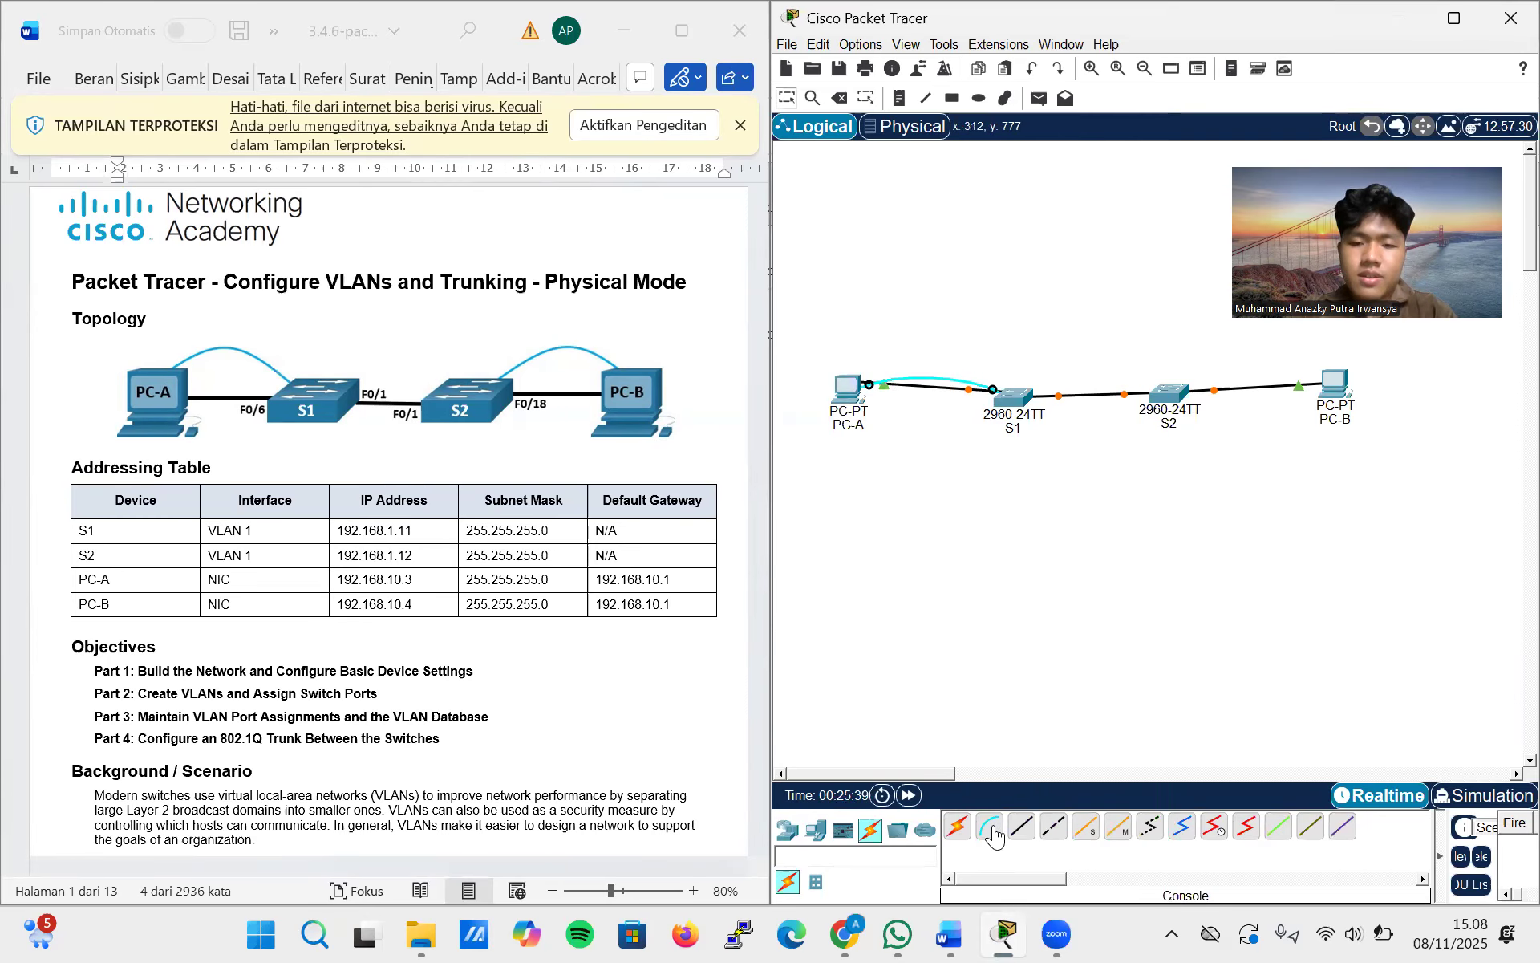
left_click(1169, 391)
left_click(1243, 396)
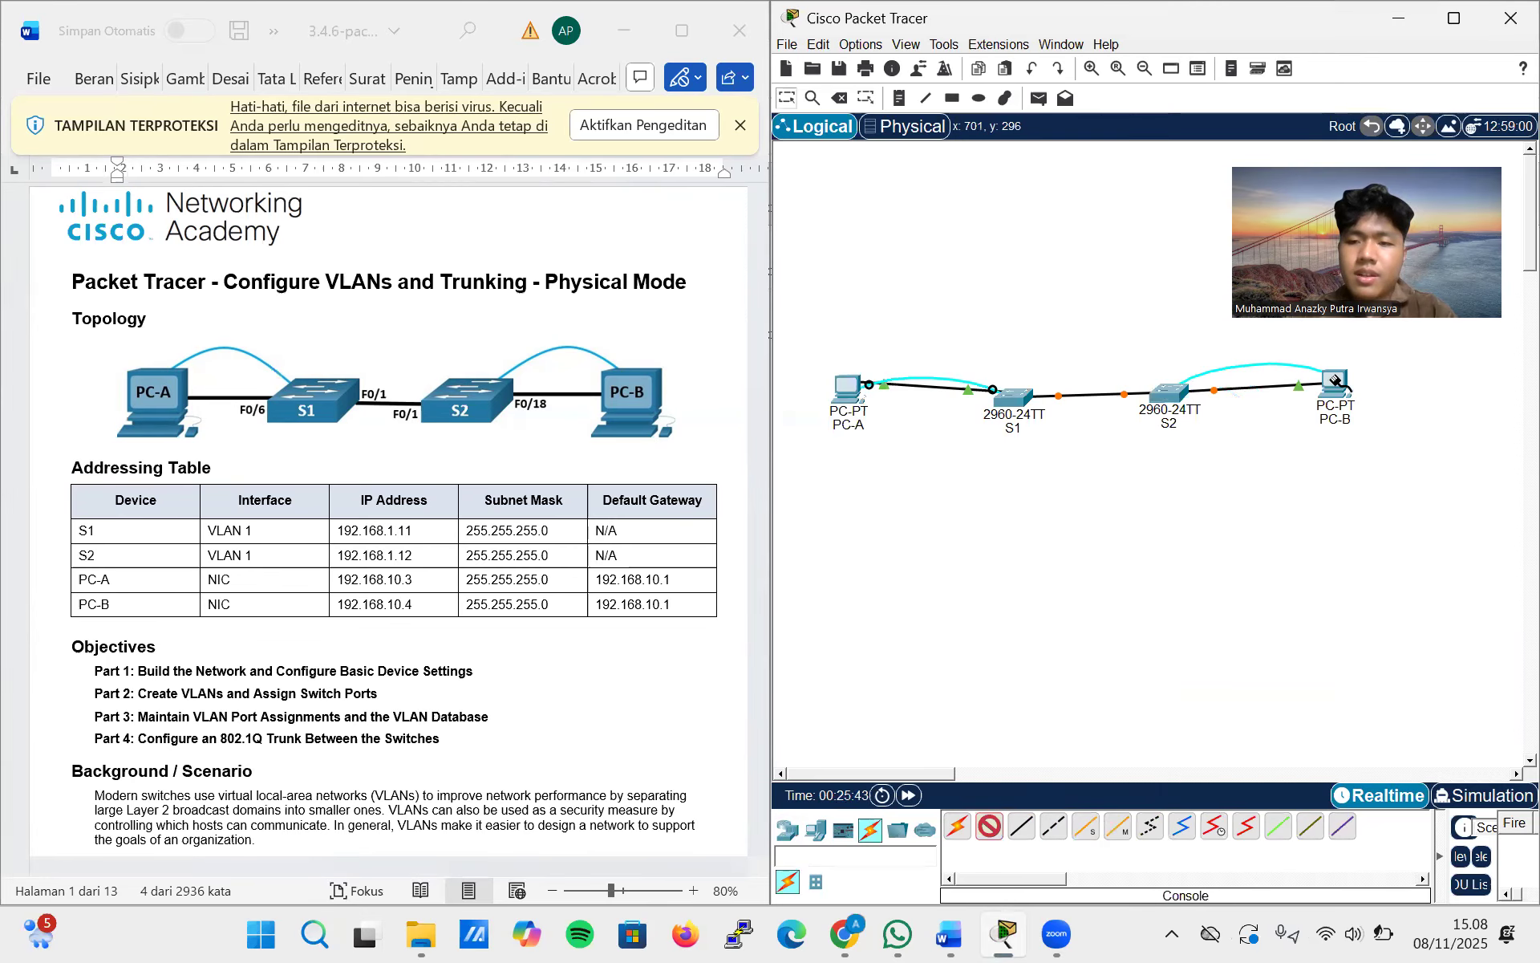
left_click(1336, 383)
left_click(1358, 393)
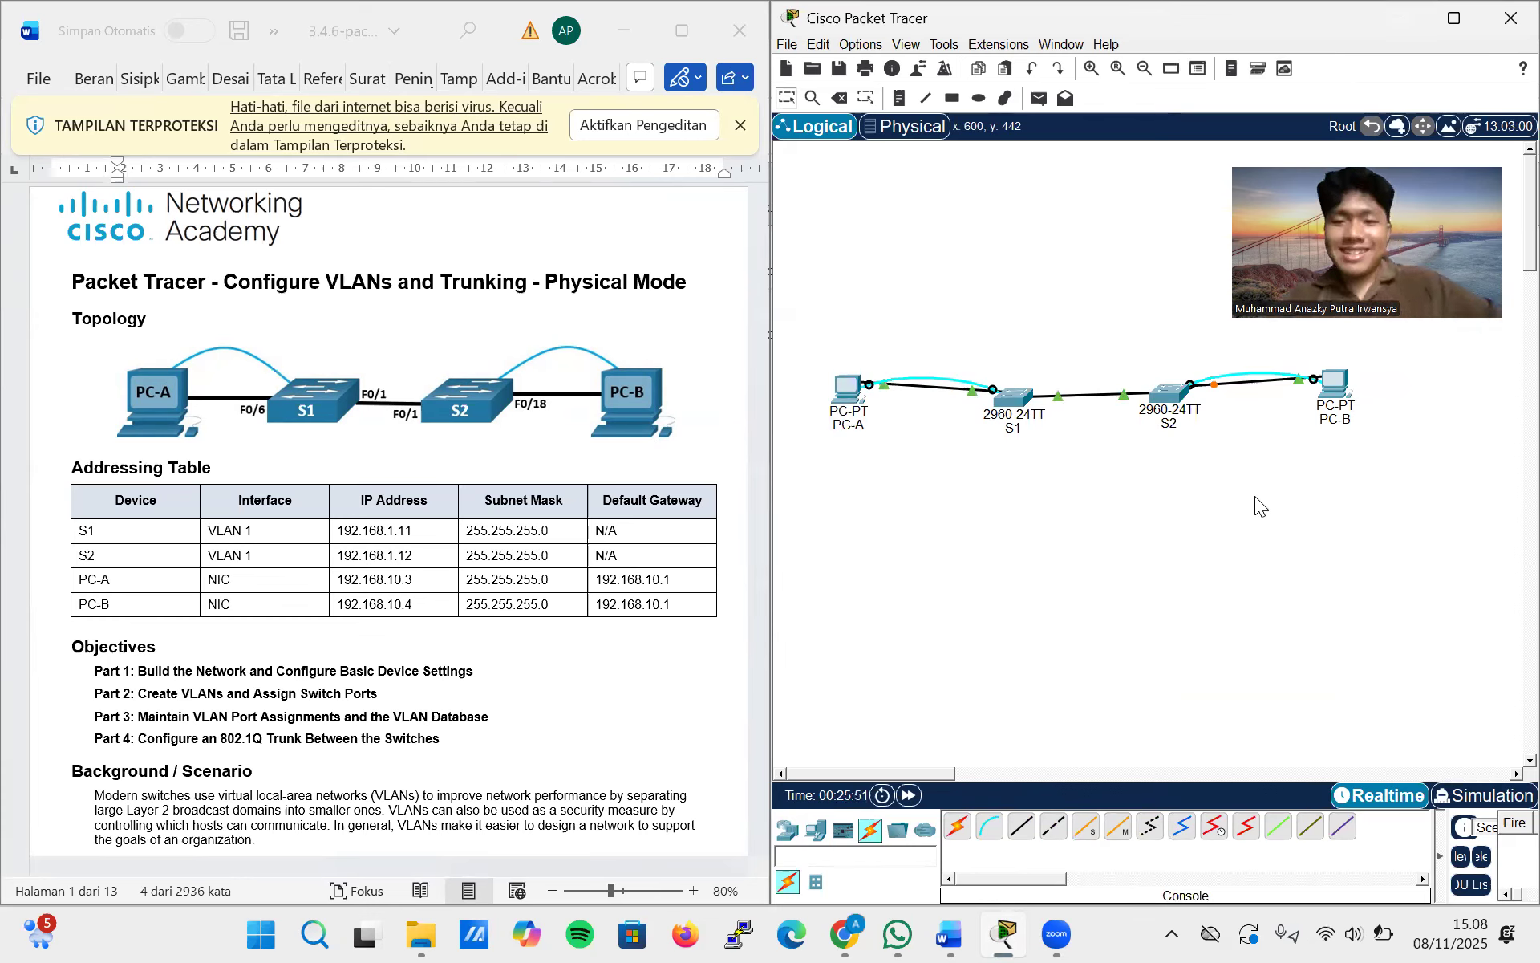
Repeat the ping to PC-B at 192.168.10.4 from PC-A's command prompt
left_click(855, 389)
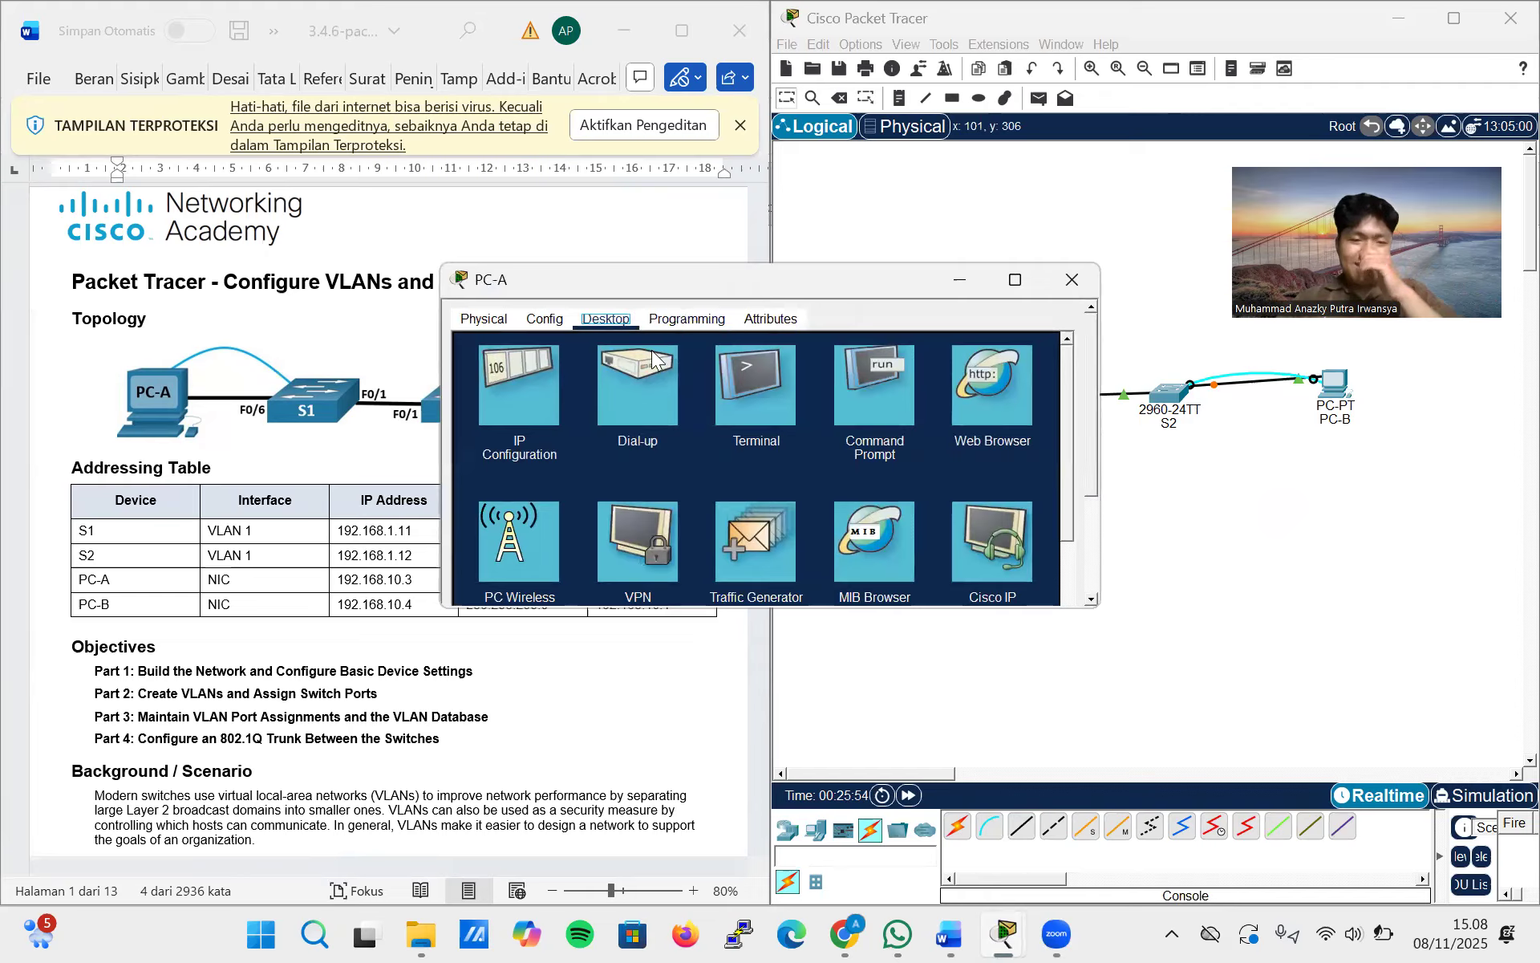
left_click(853, 393)
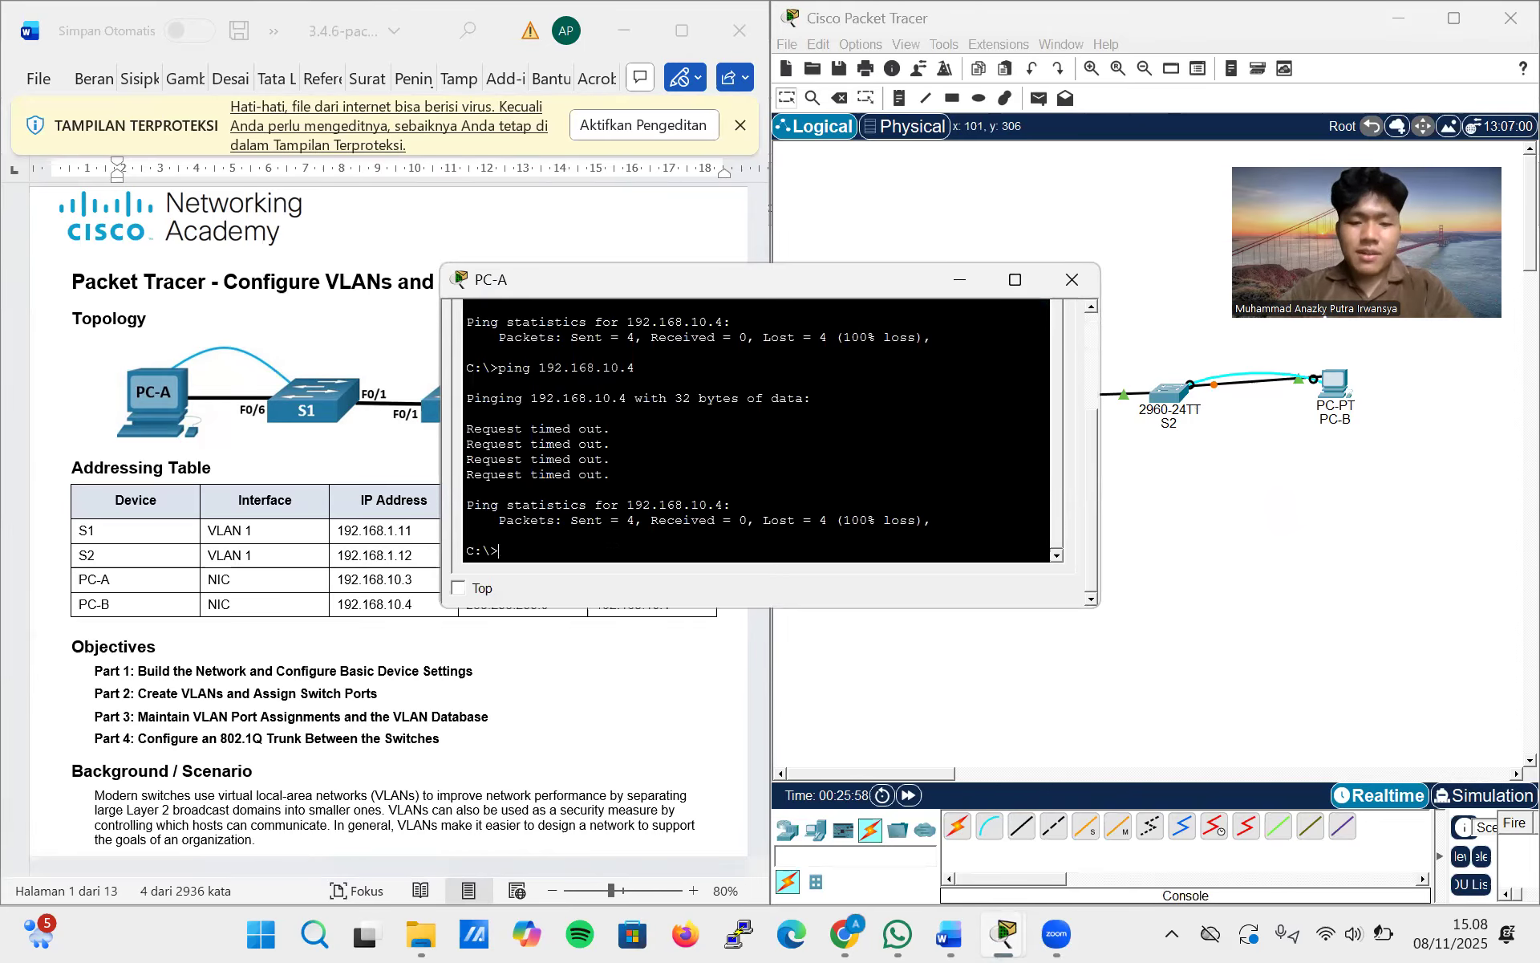
key("Up")
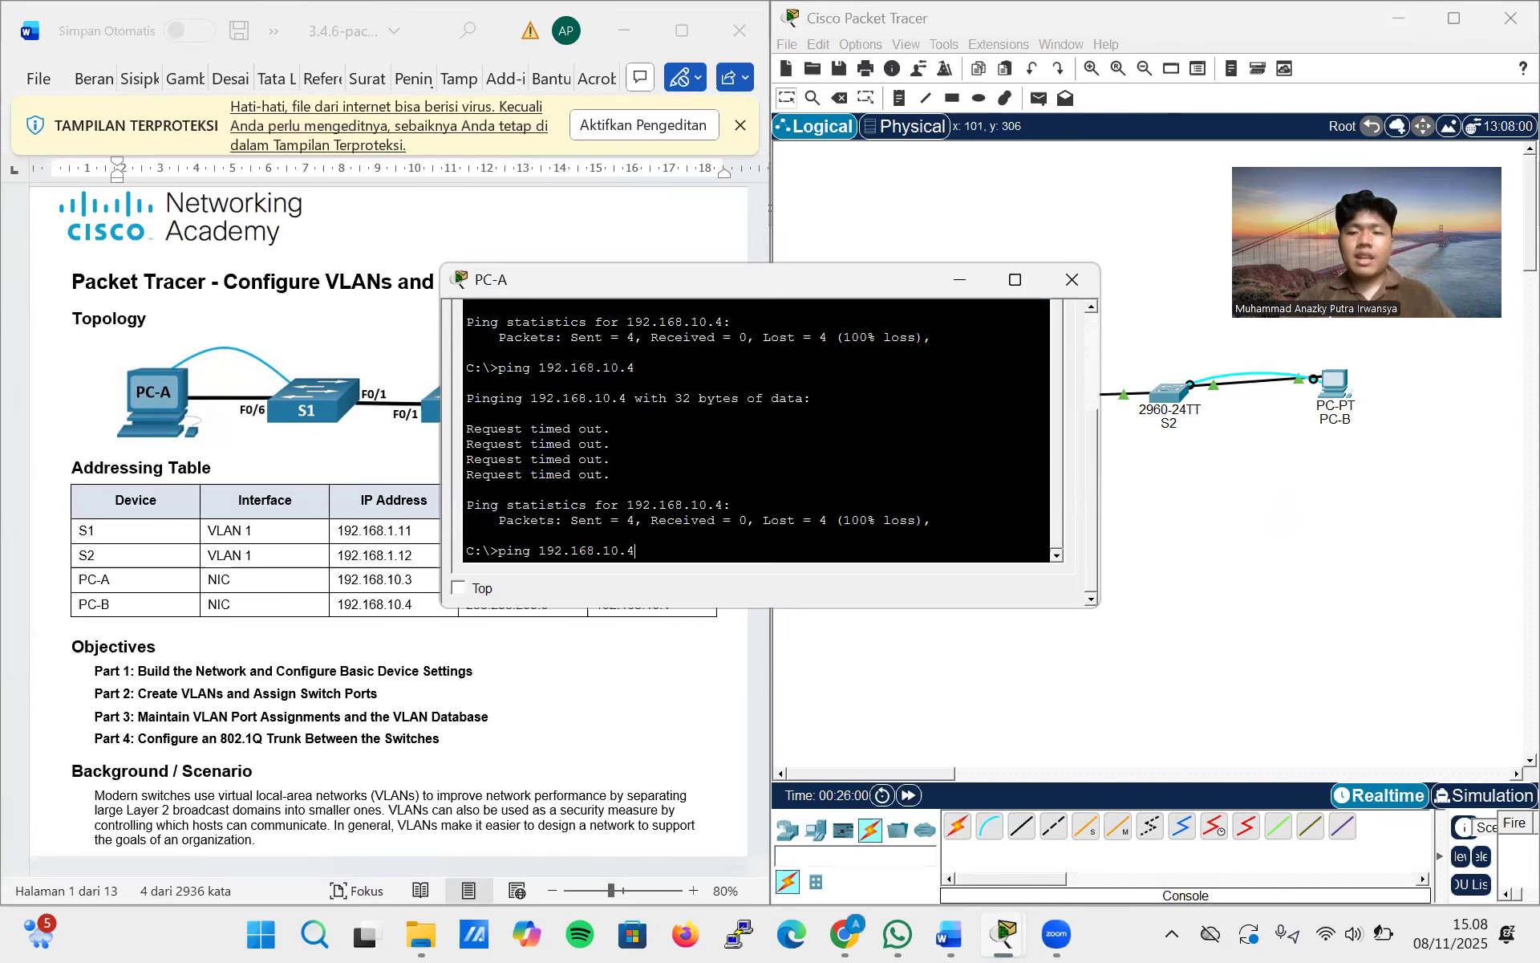
key("Return")
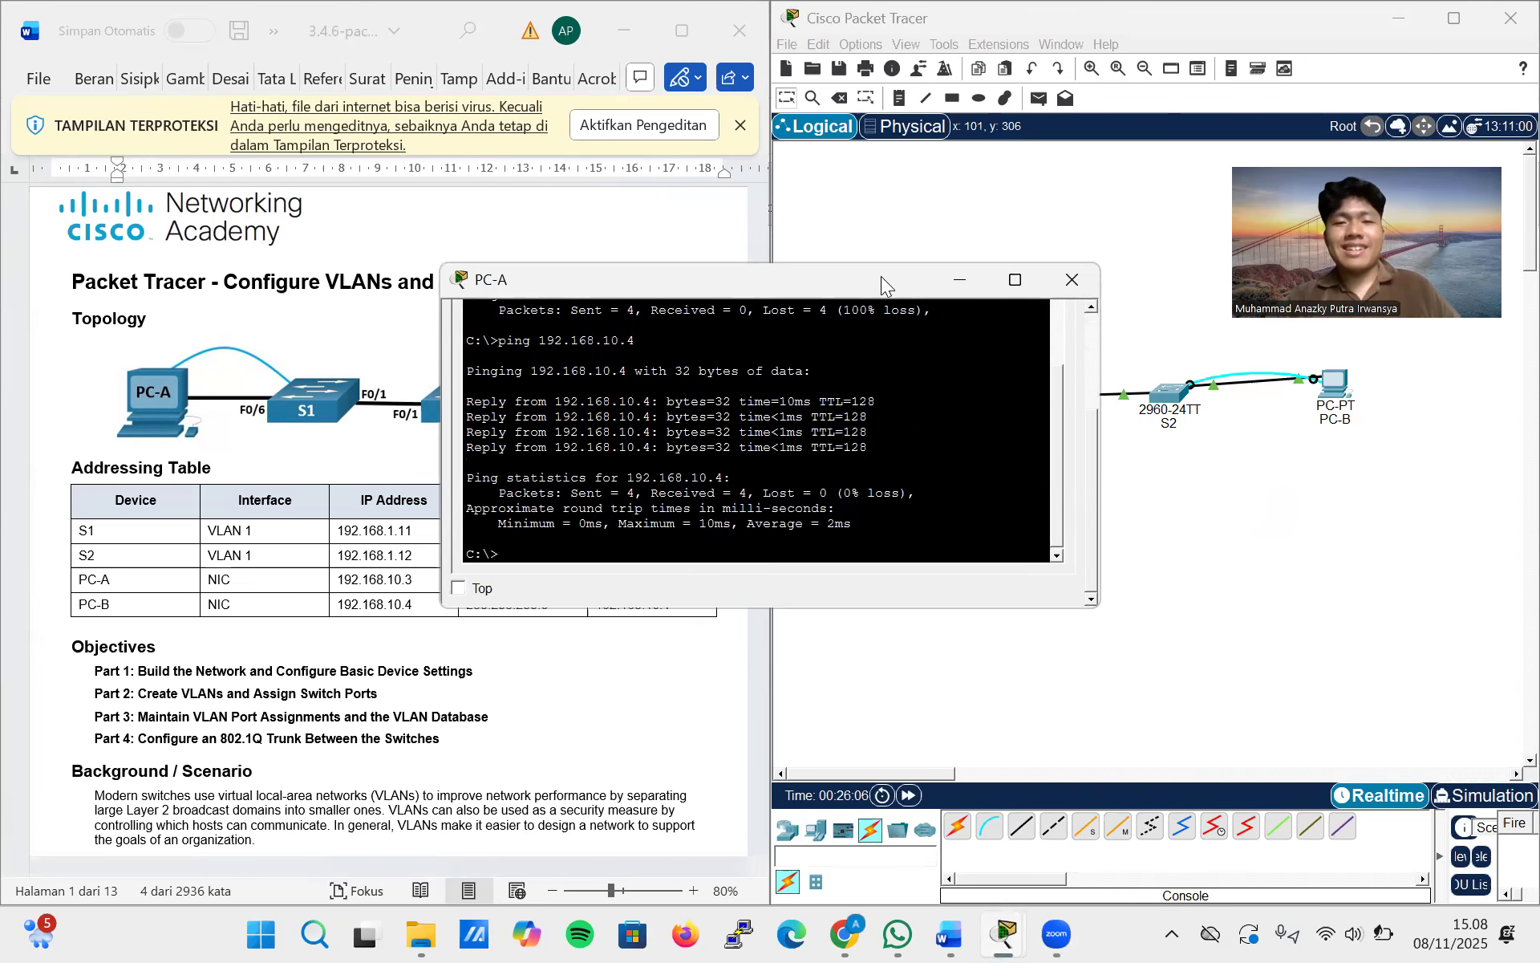
Close the PC-A window and read the lab document's Part 2 instructions for creating VLANs on the switches
left_click_drag(881, 276, 1009, 203)
scroll(497, 561, "down", 10)
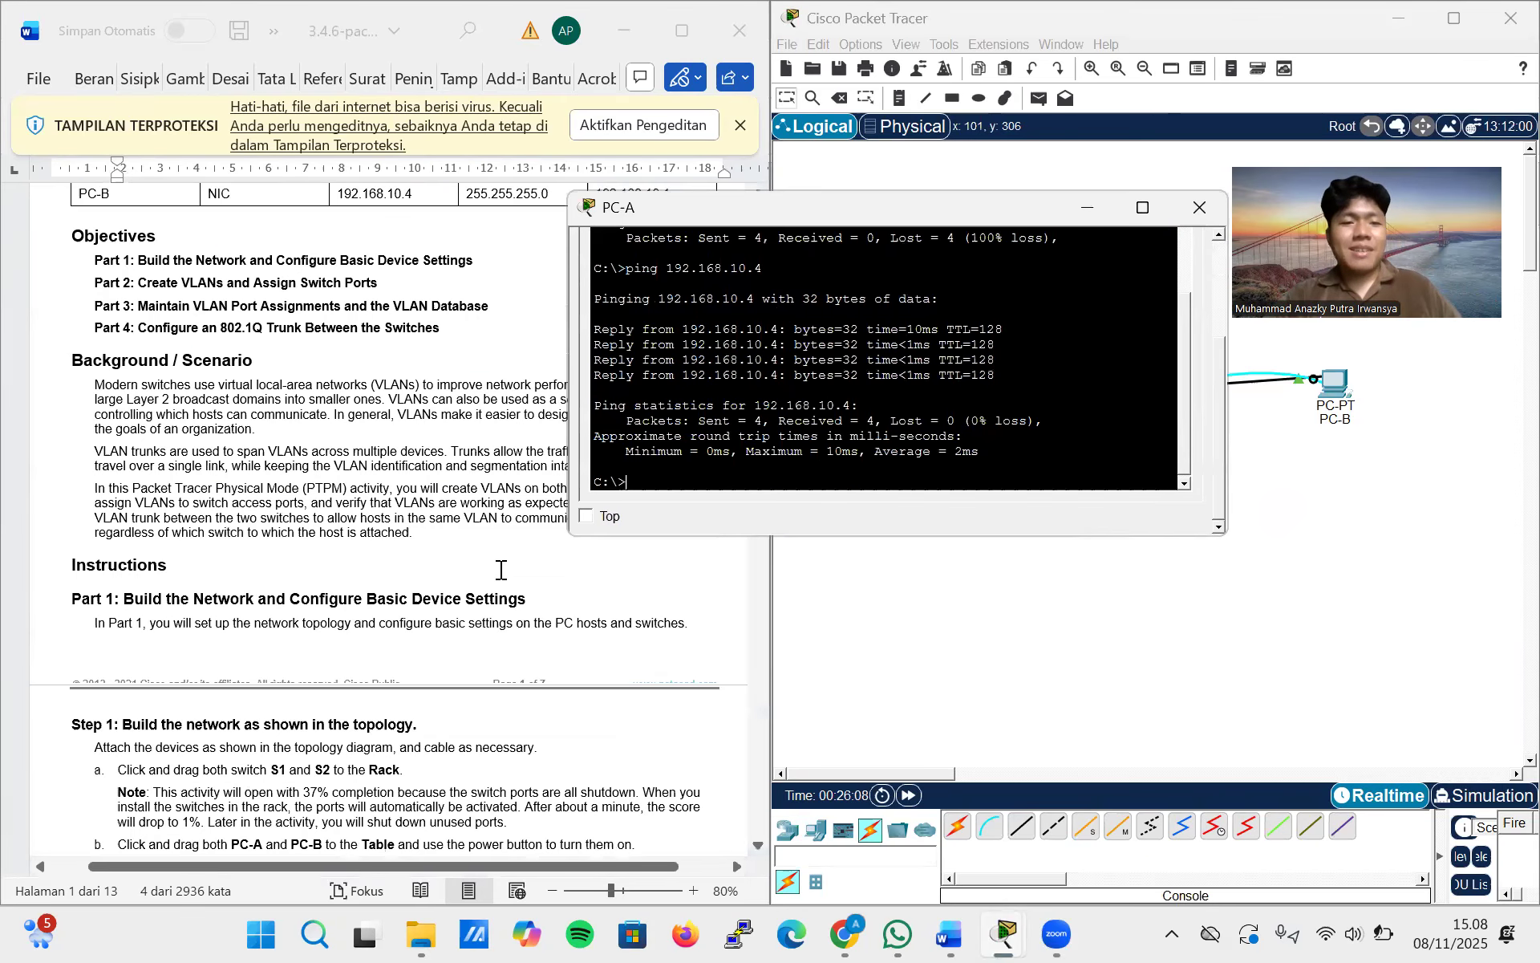
left_click(1195, 206)
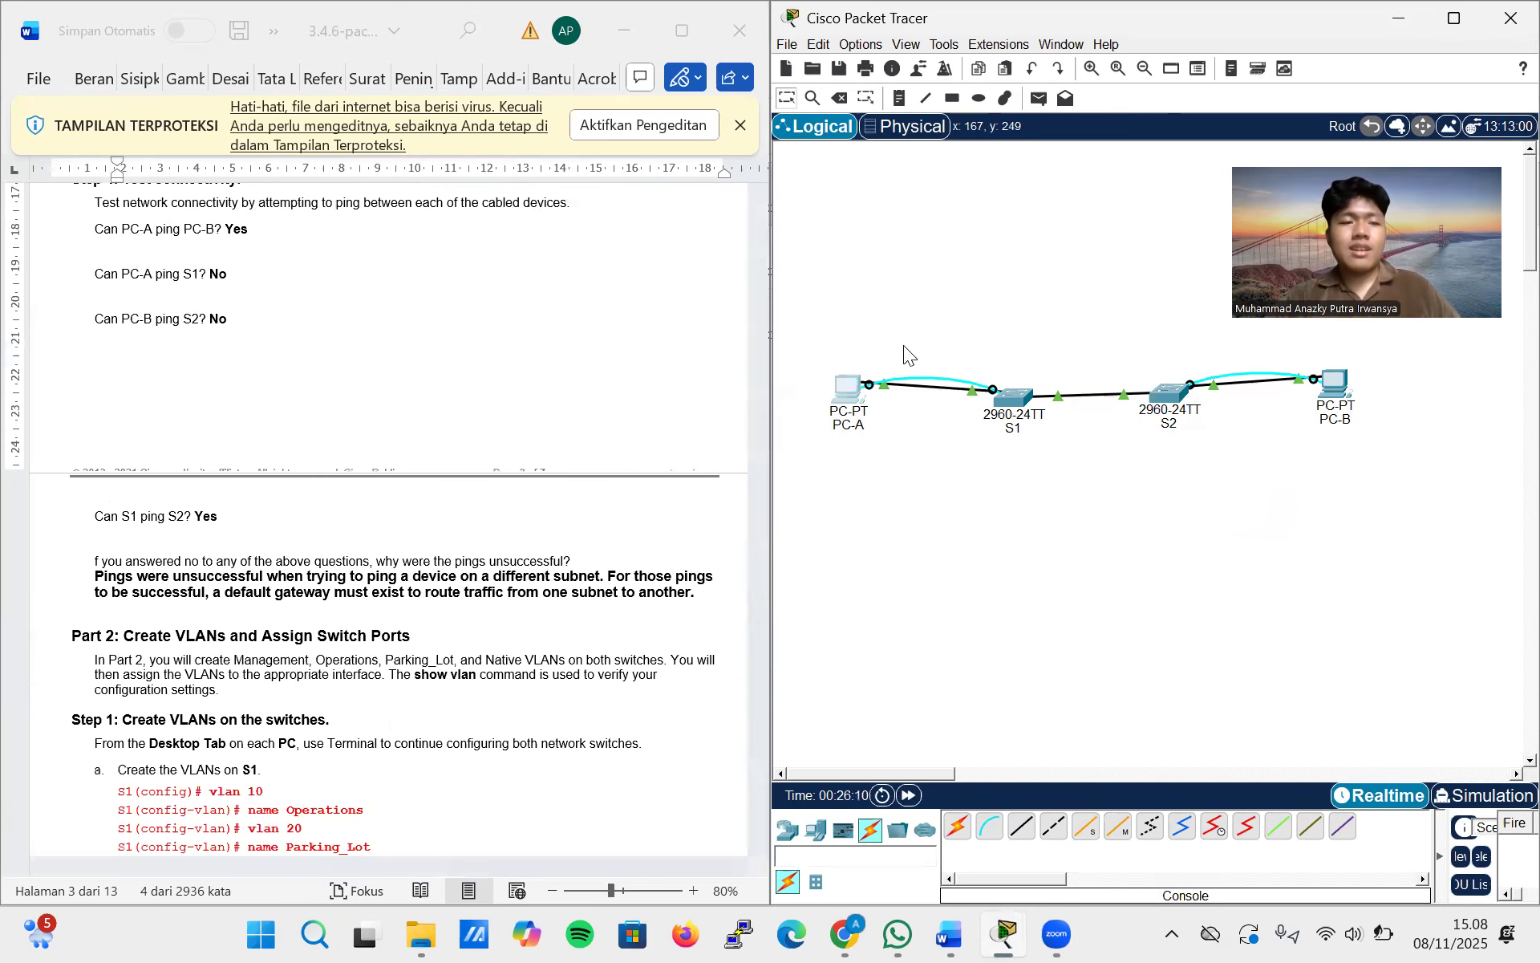
scroll(516, 422, "down", 6)
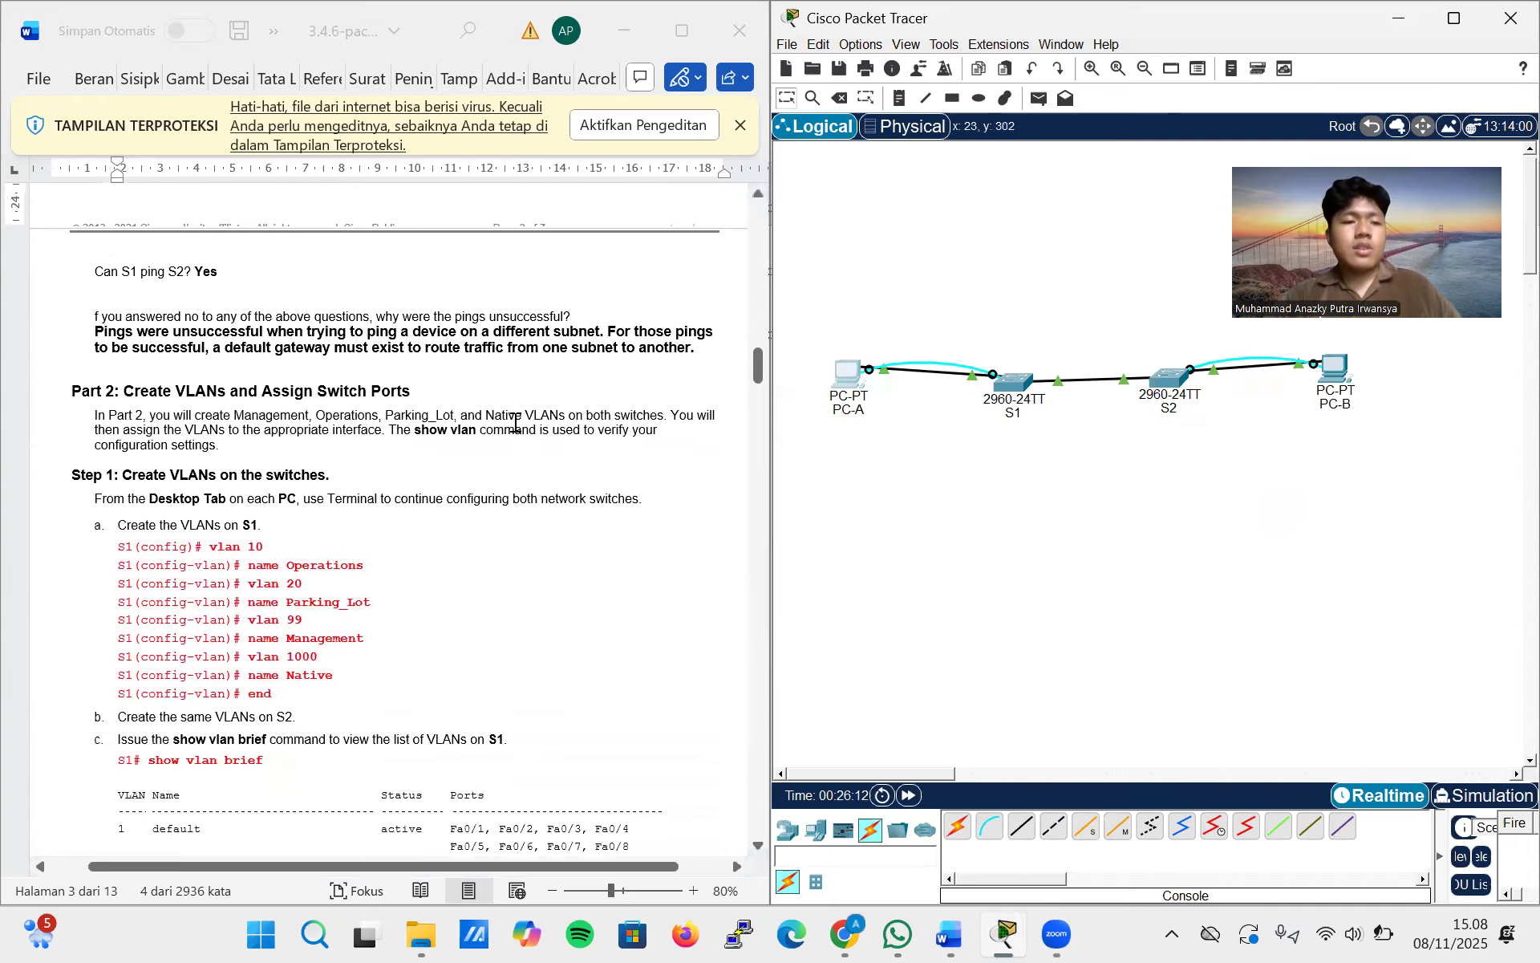
scroll(516, 422, "down", 3)
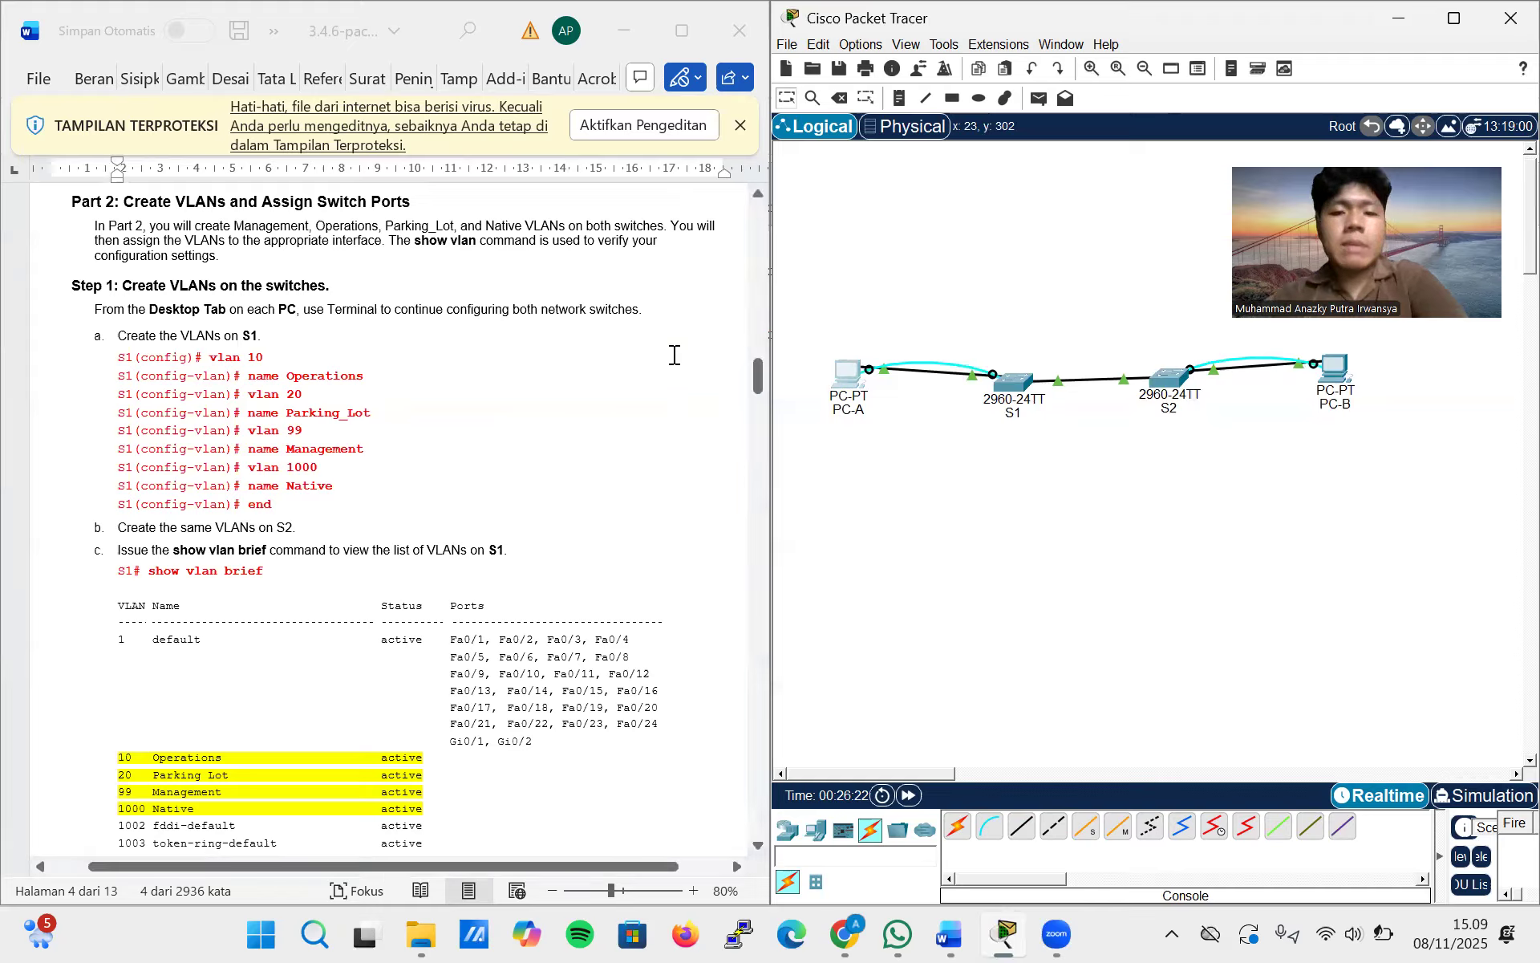
mouse_move(859, 349)
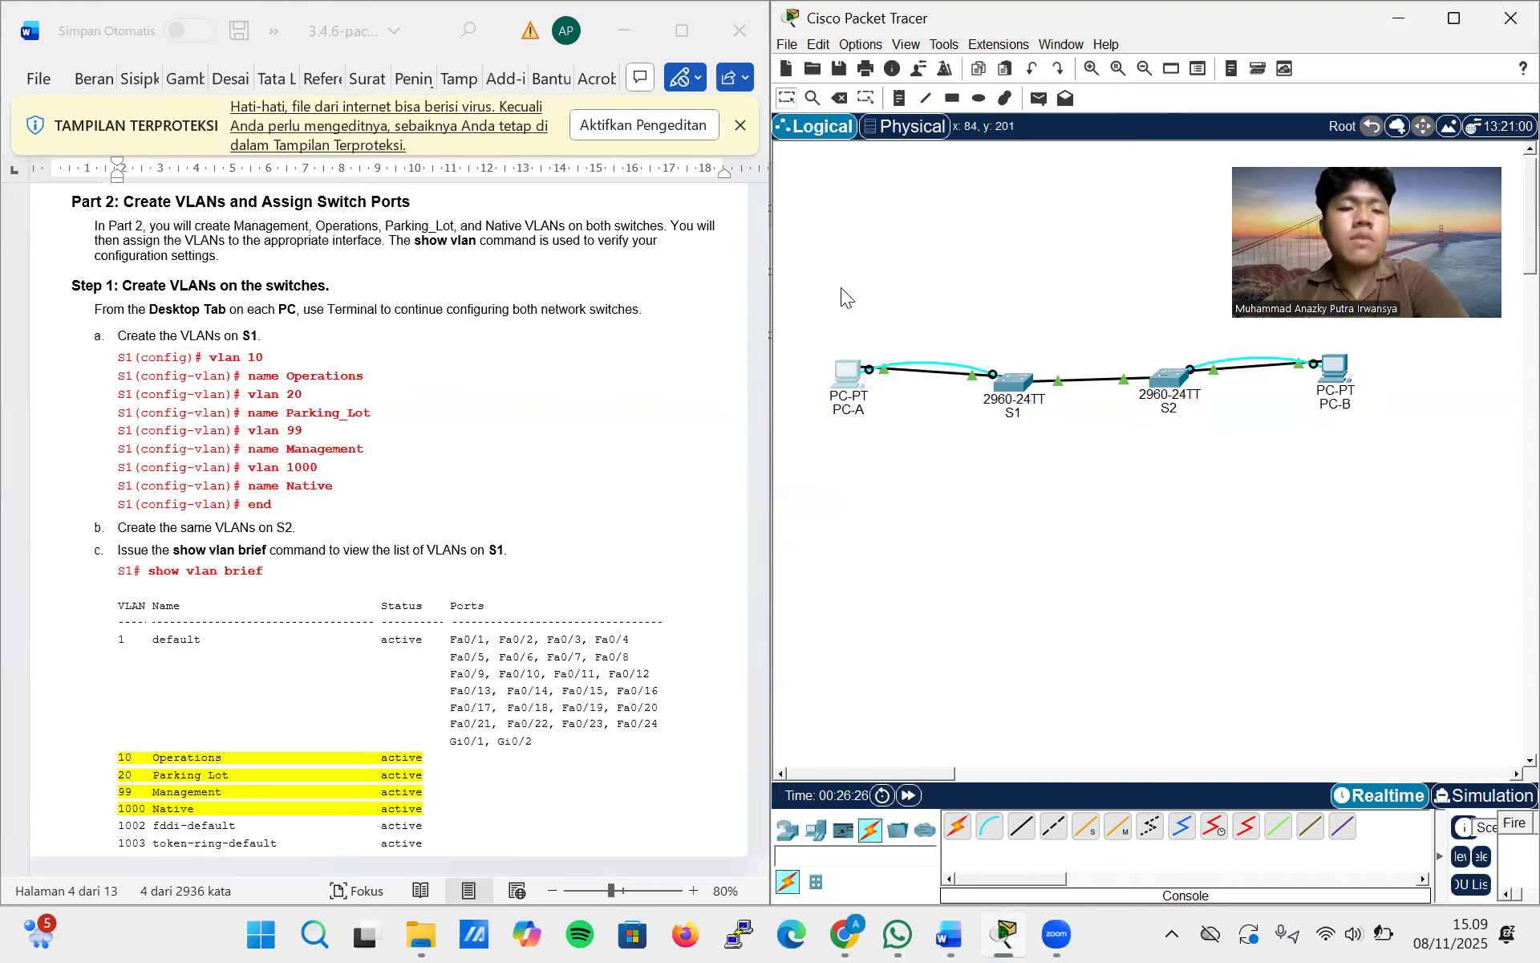
left_click(849, 379)
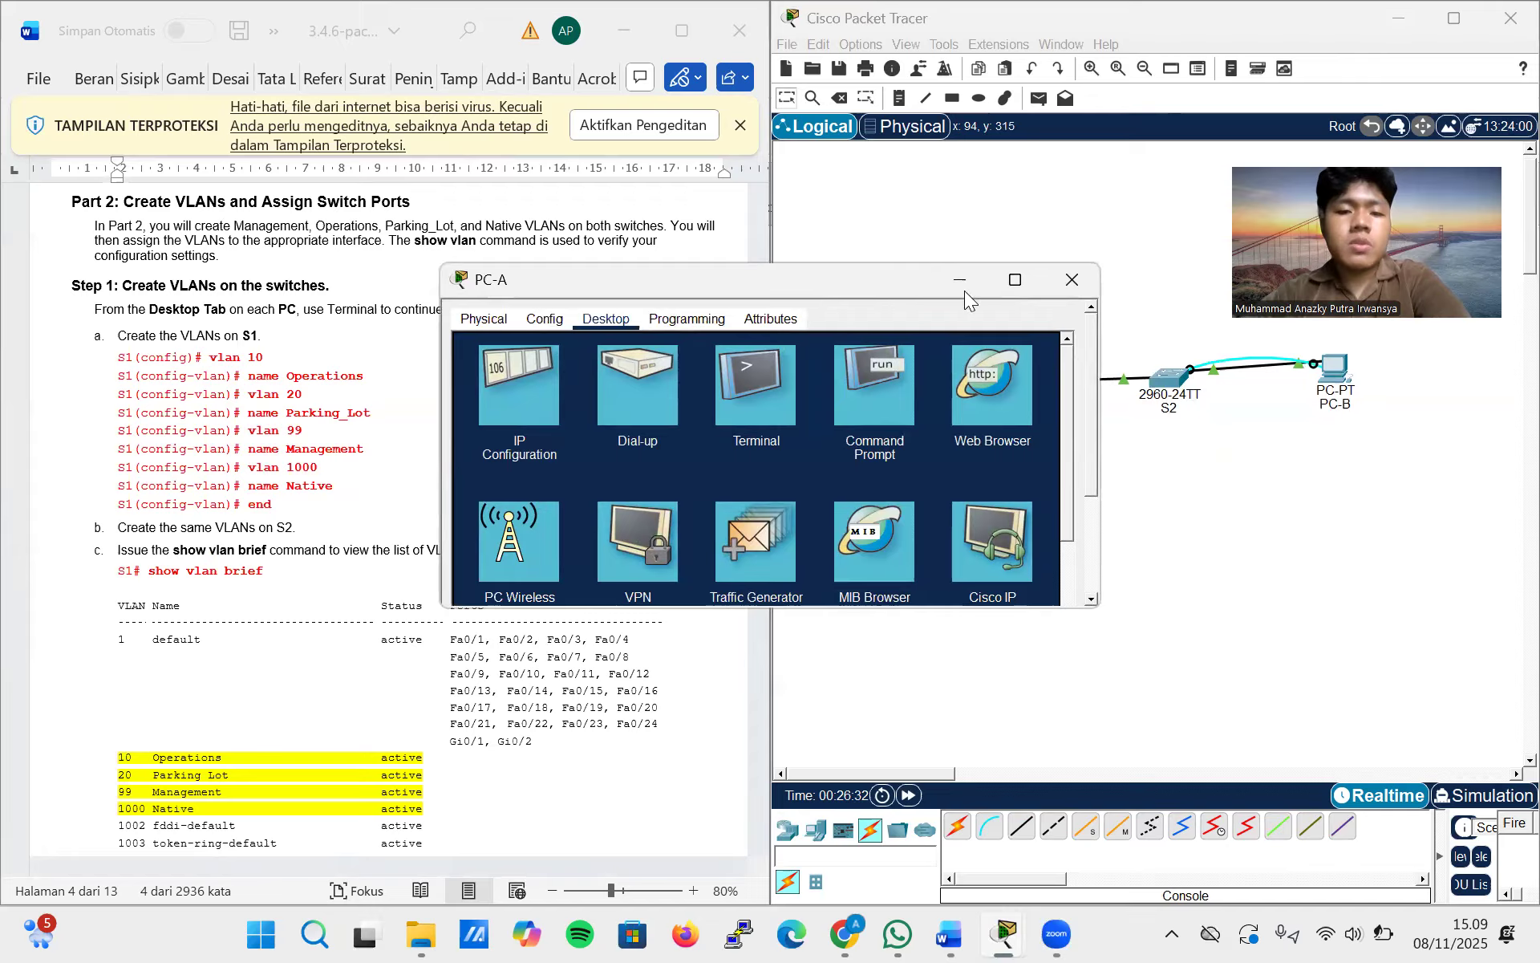
left_click(773, 417)
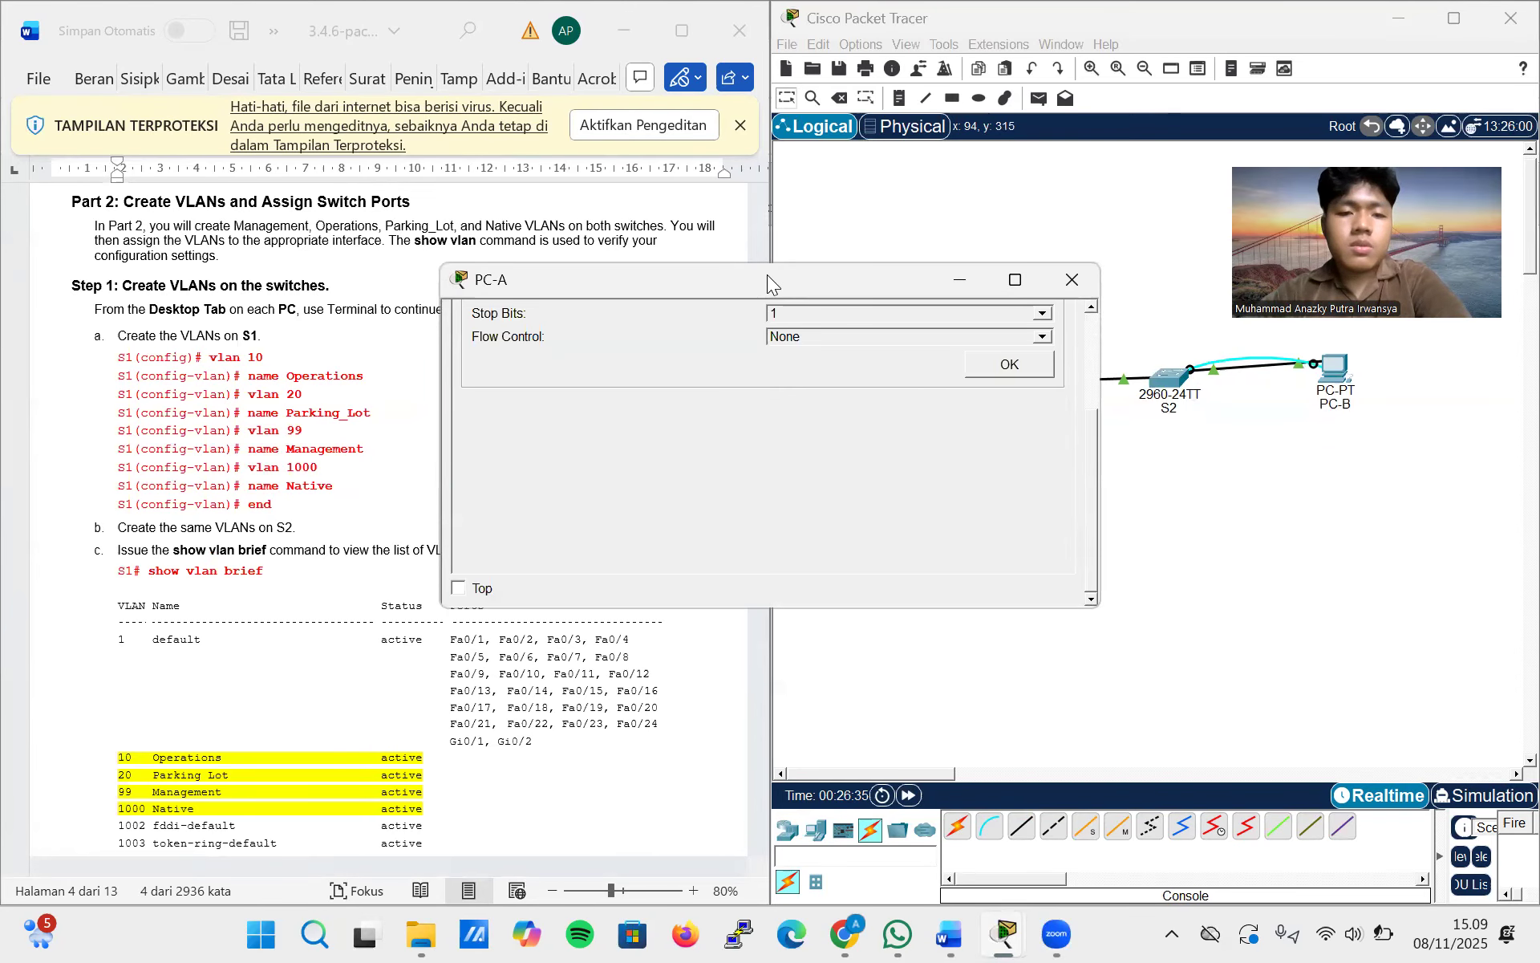
left_click_drag(732, 294, 963, 234)
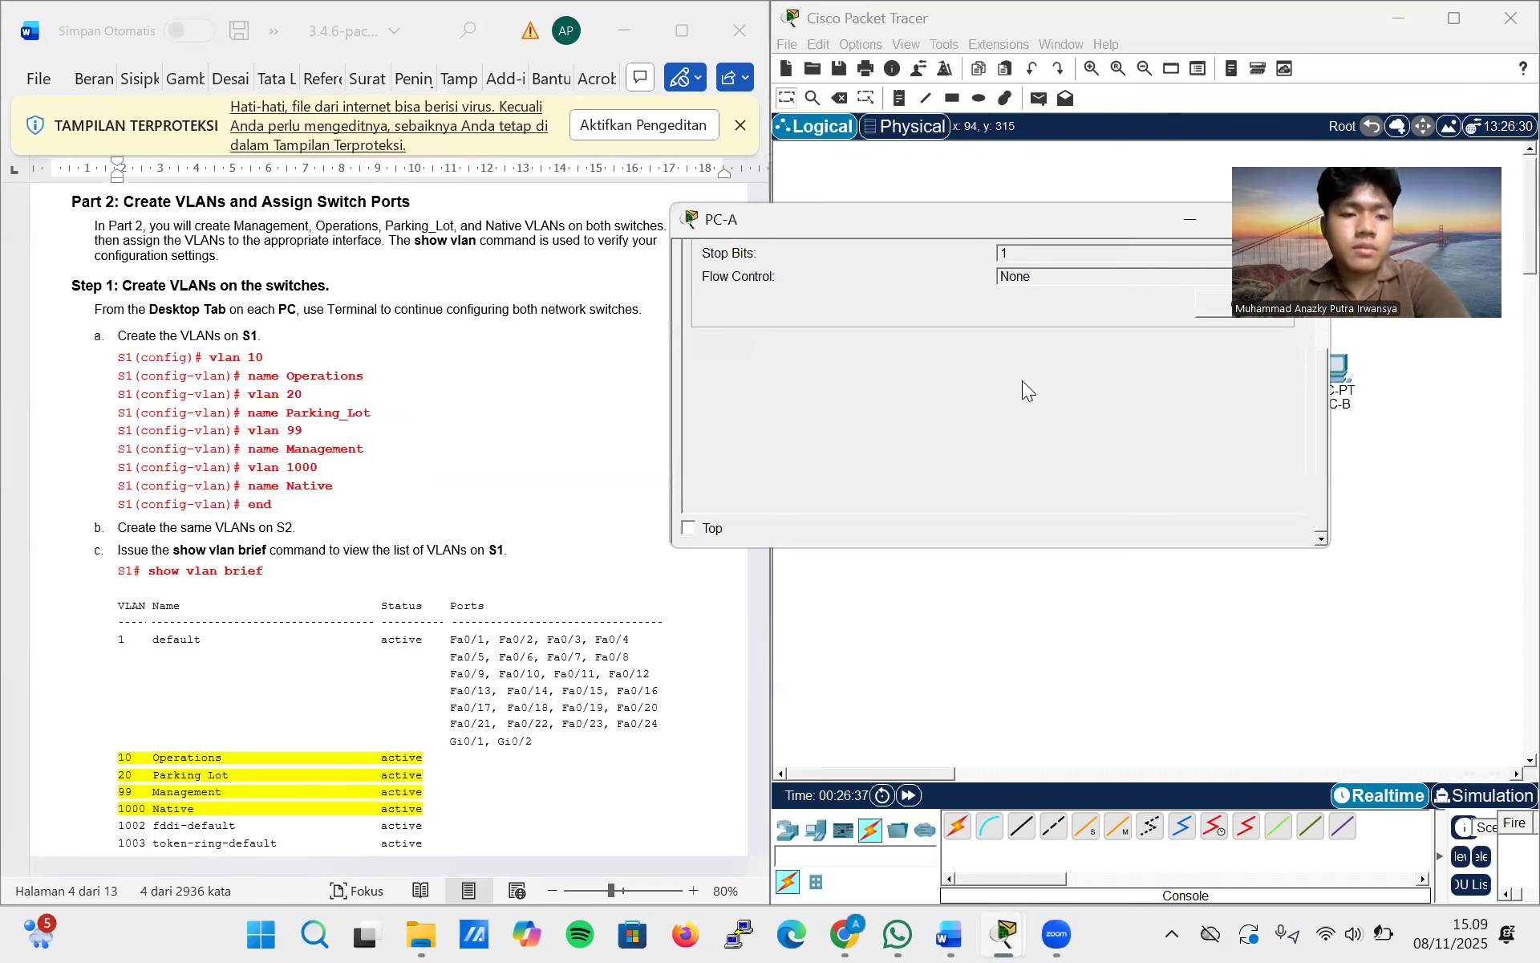
left_click(1159, 373)
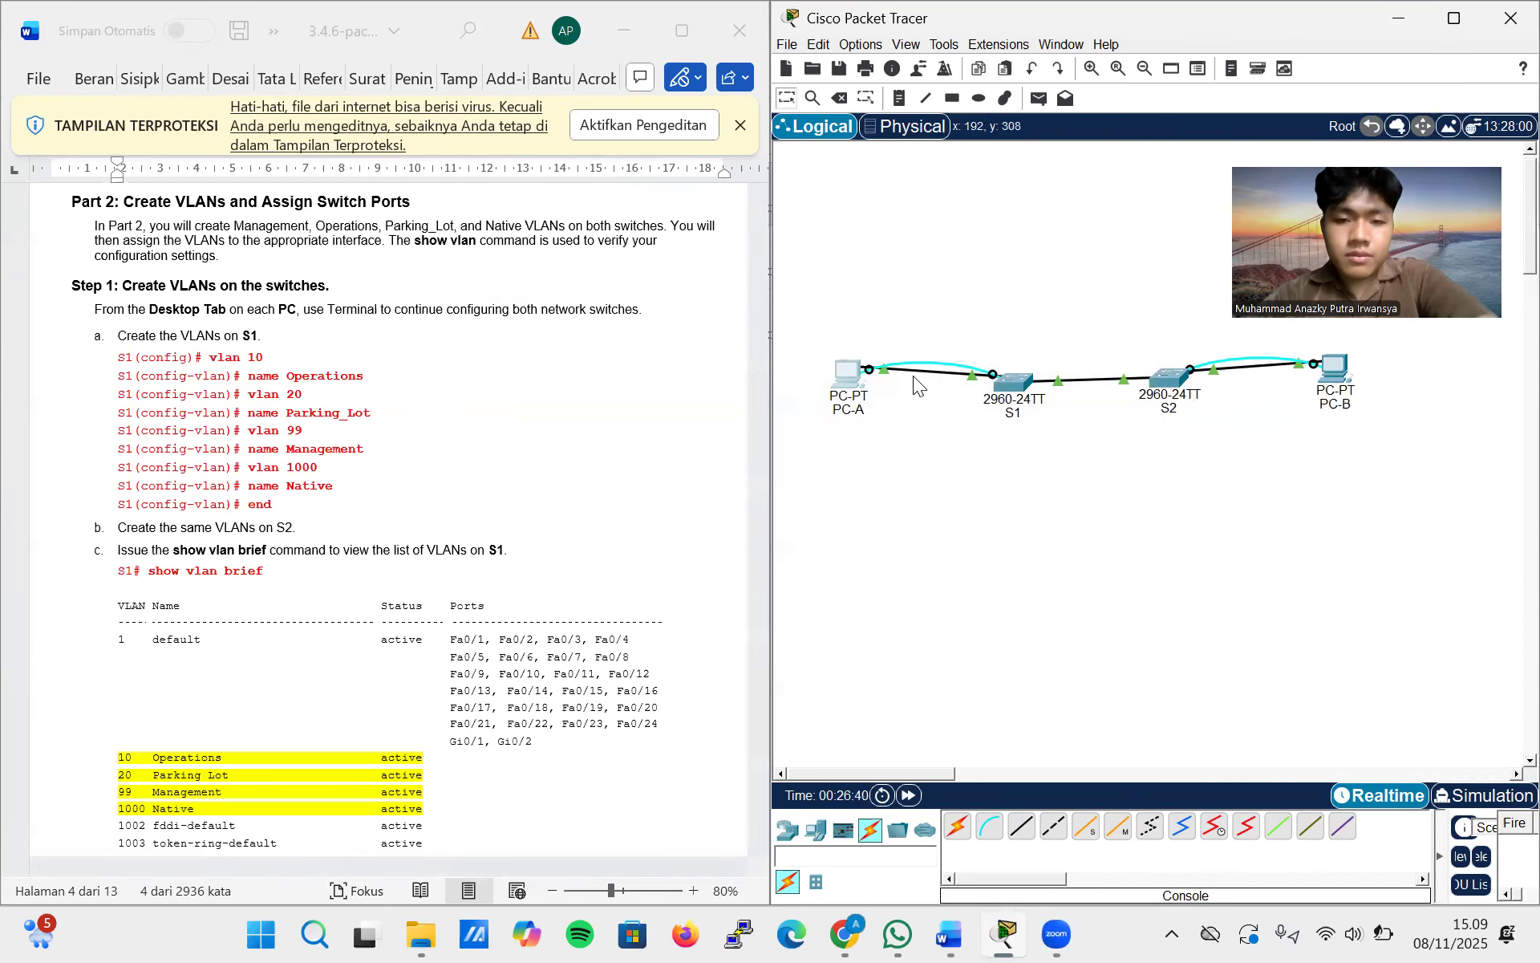
left_click(846, 375)
left_click(847, 377)
left_click_drag(762, 290, 1027, 214)
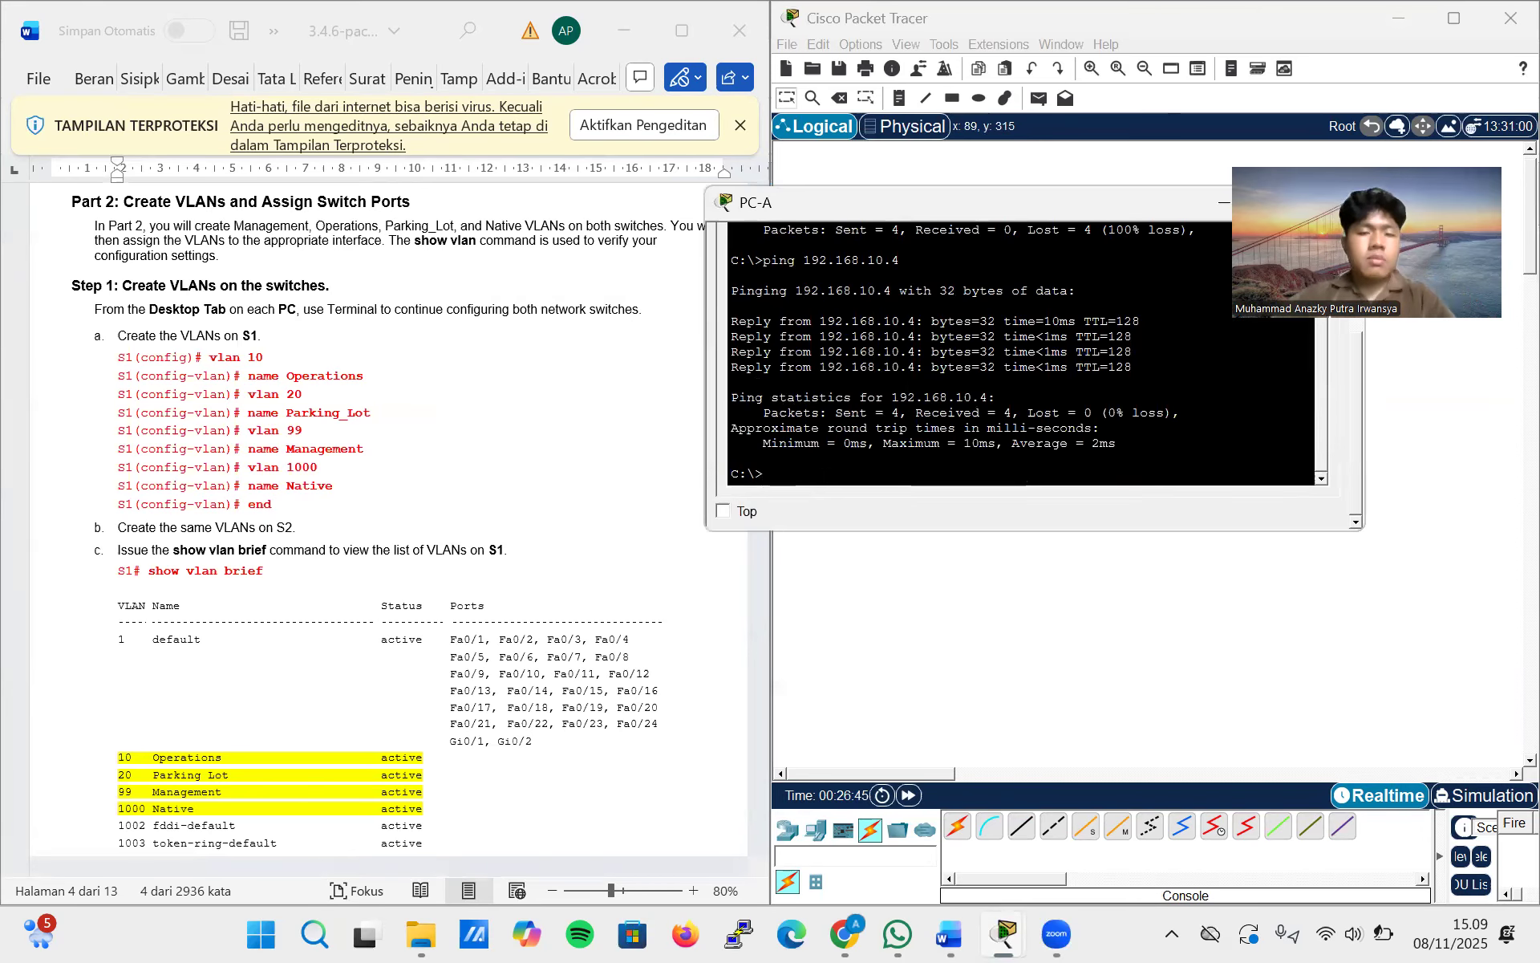
left_click_drag(925, 199, 725, 320)
left_click(1135, 326)
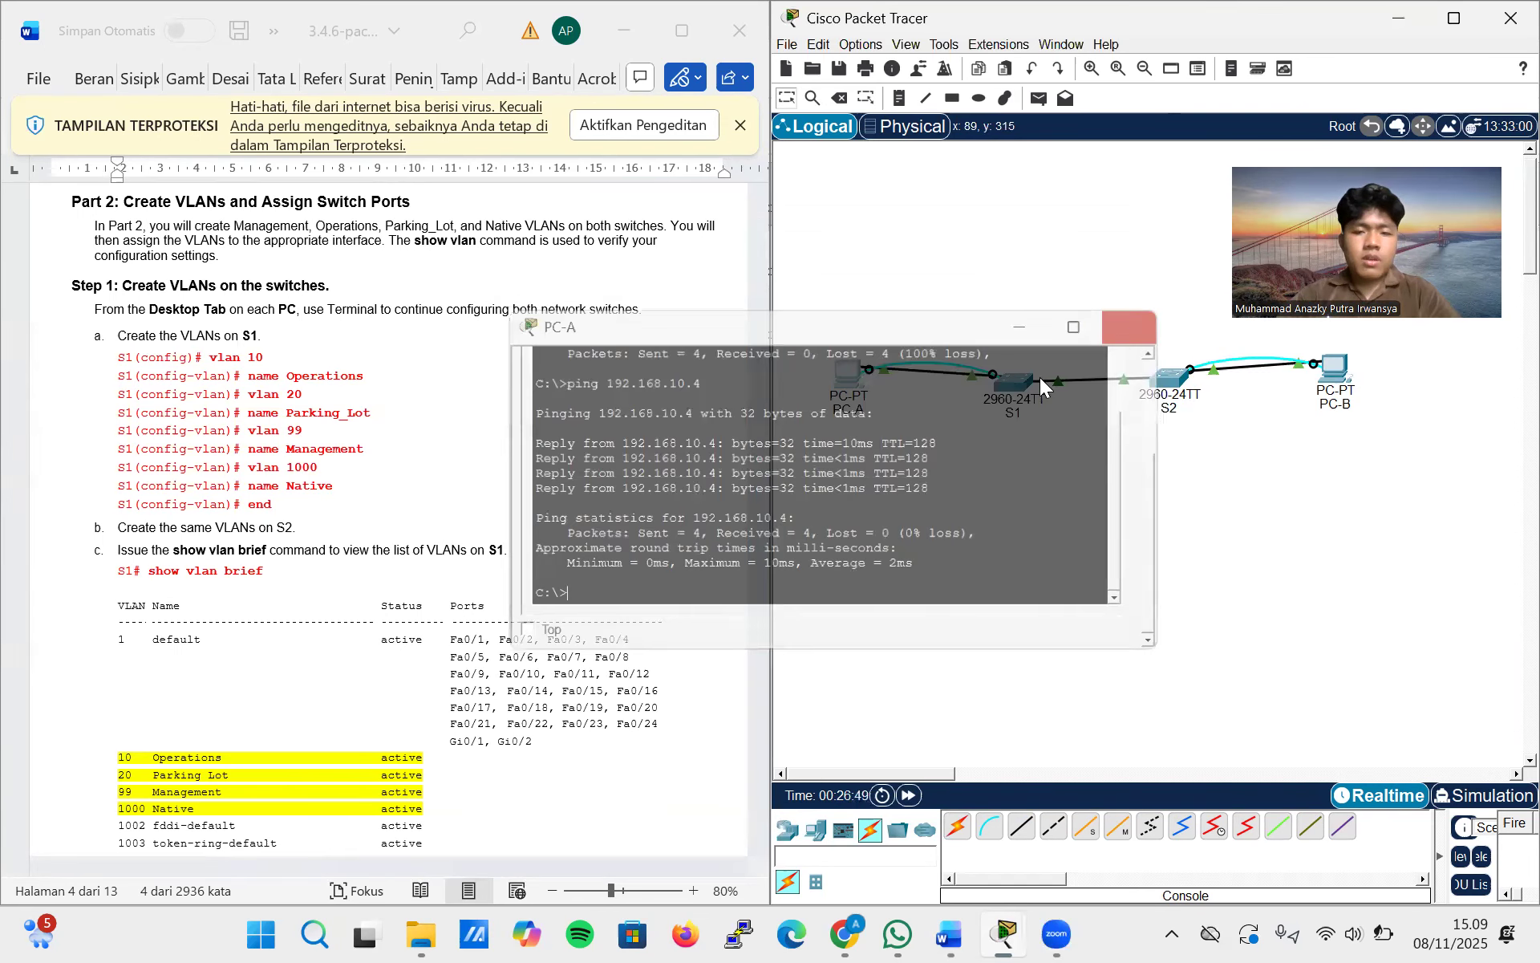
Open the S1 command line and create VLAN 10 with the name operations
left_click(1014, 382)
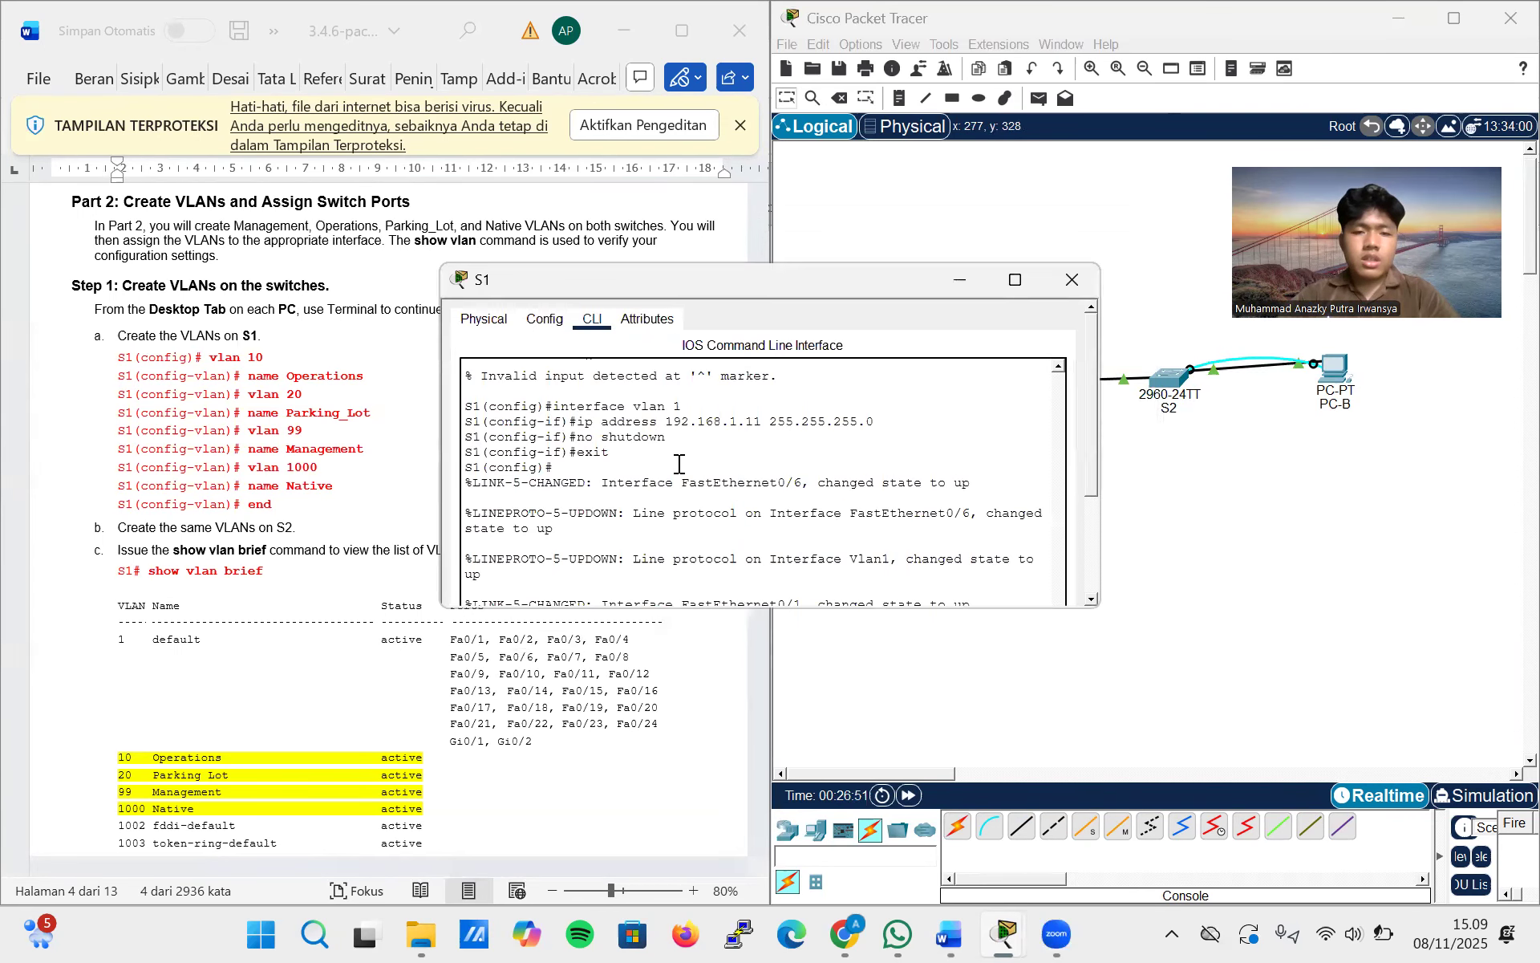
scroll(678, 464, "down", 5)
key("Return")
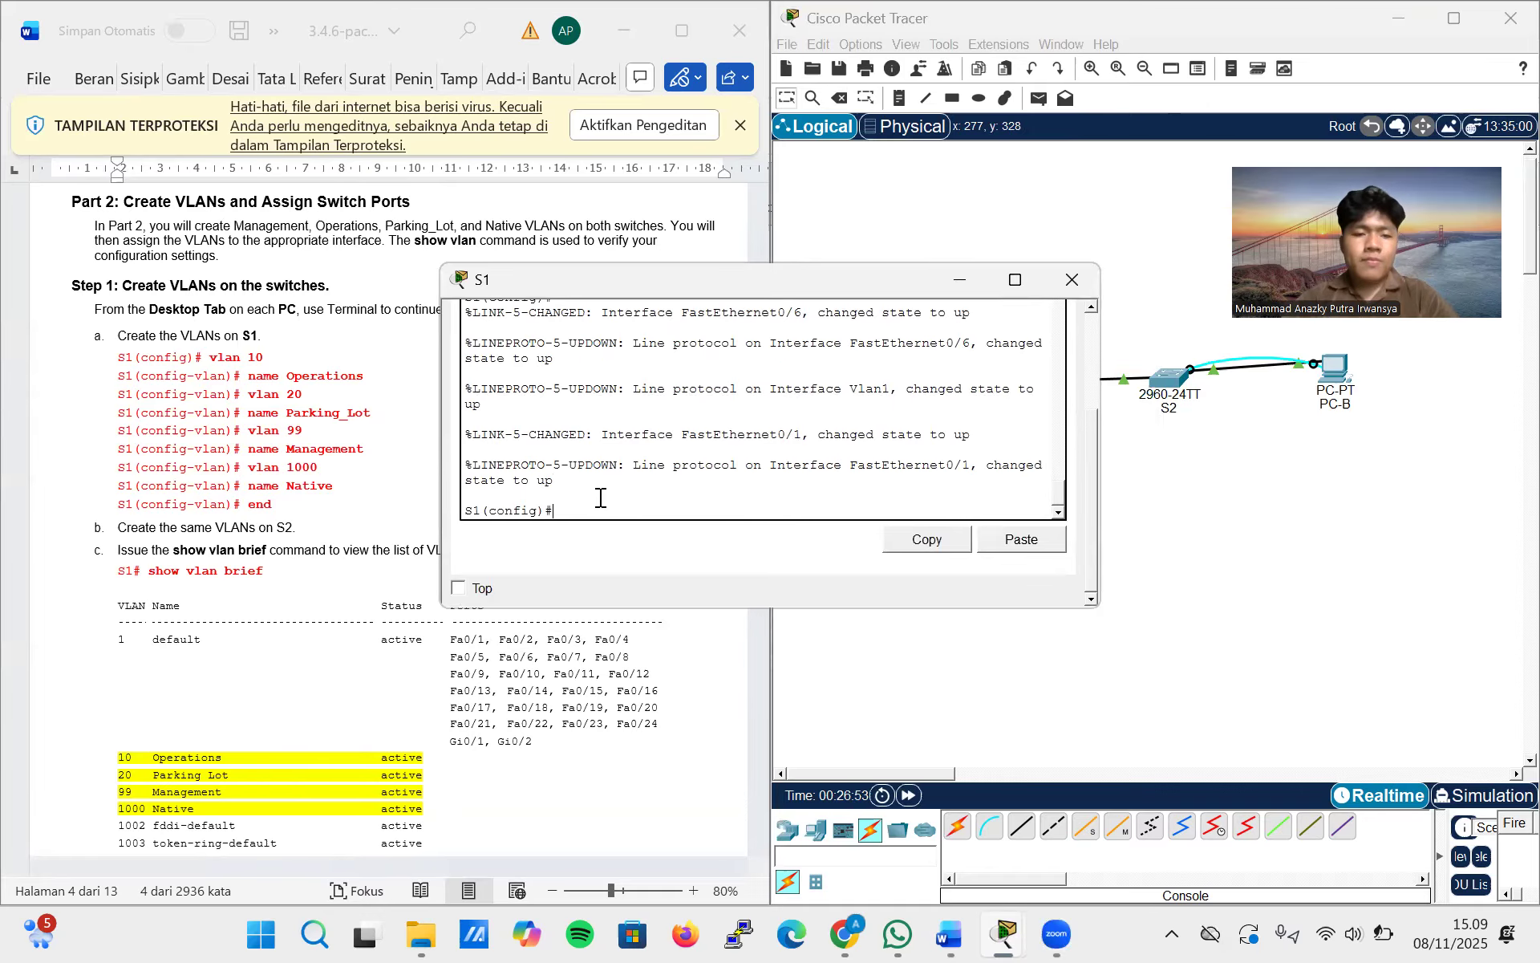
type("v")
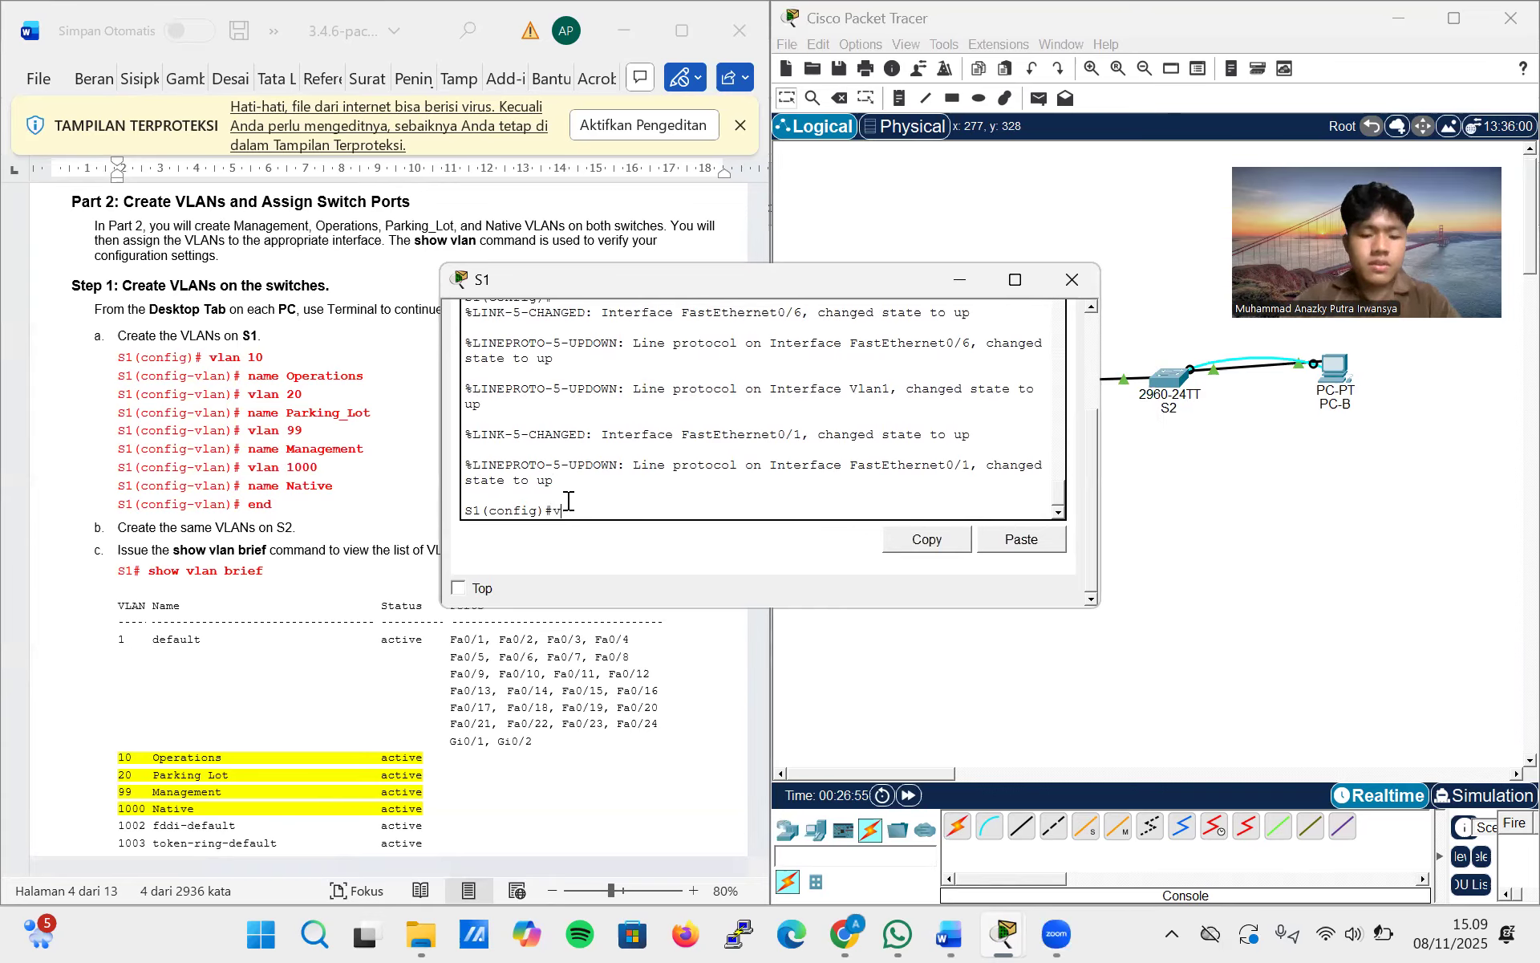
type("lan 10")
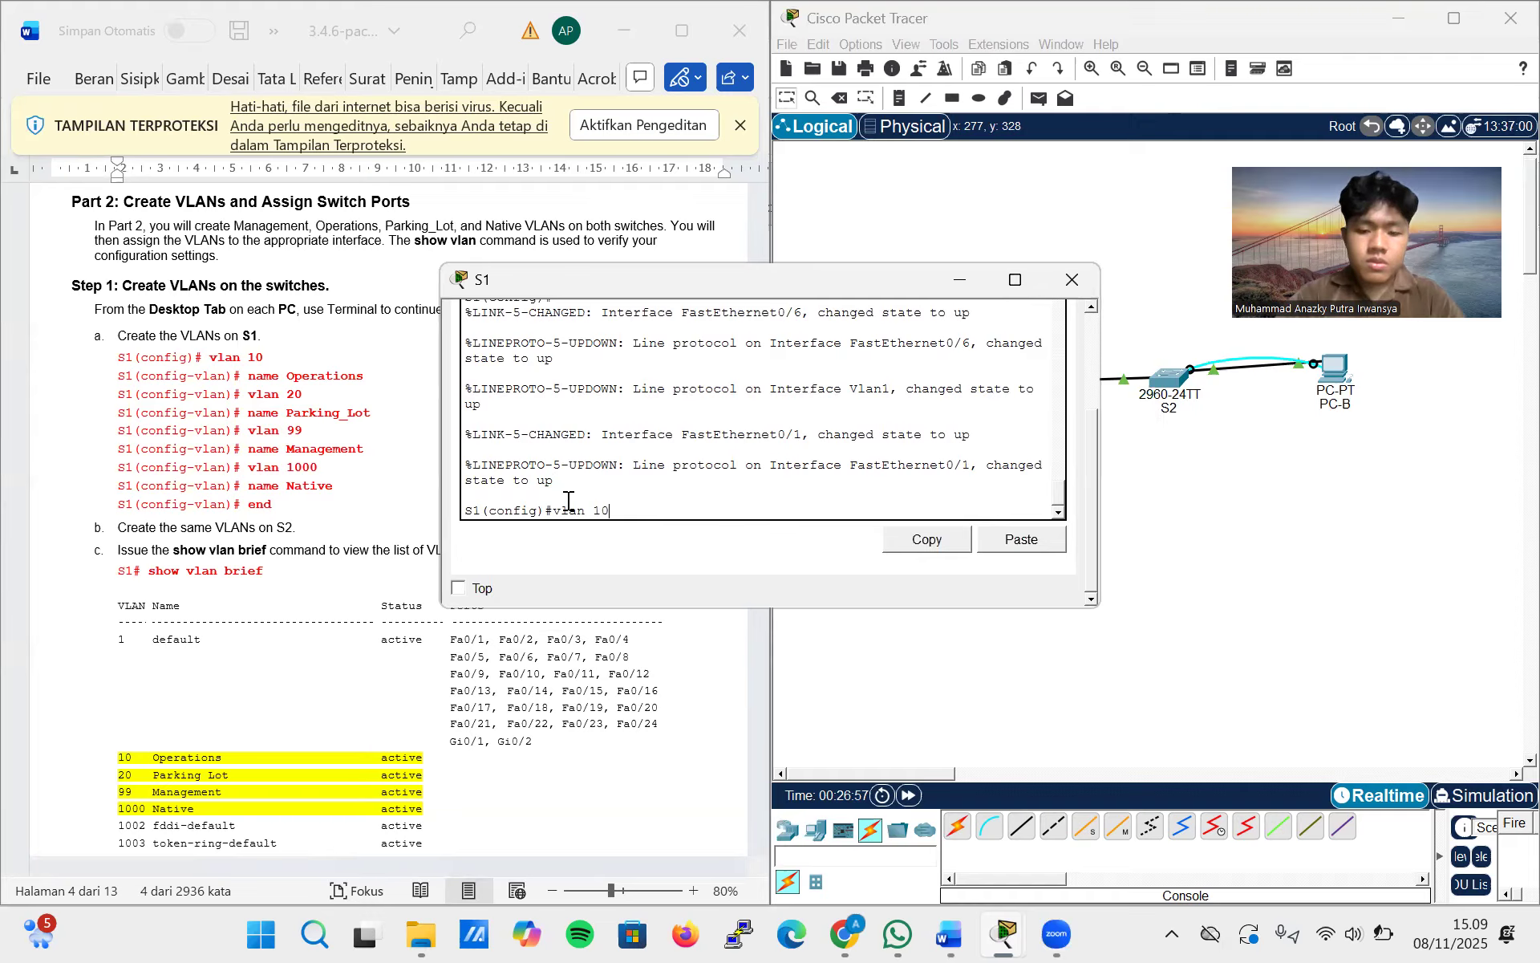
key("Return")
type("na")
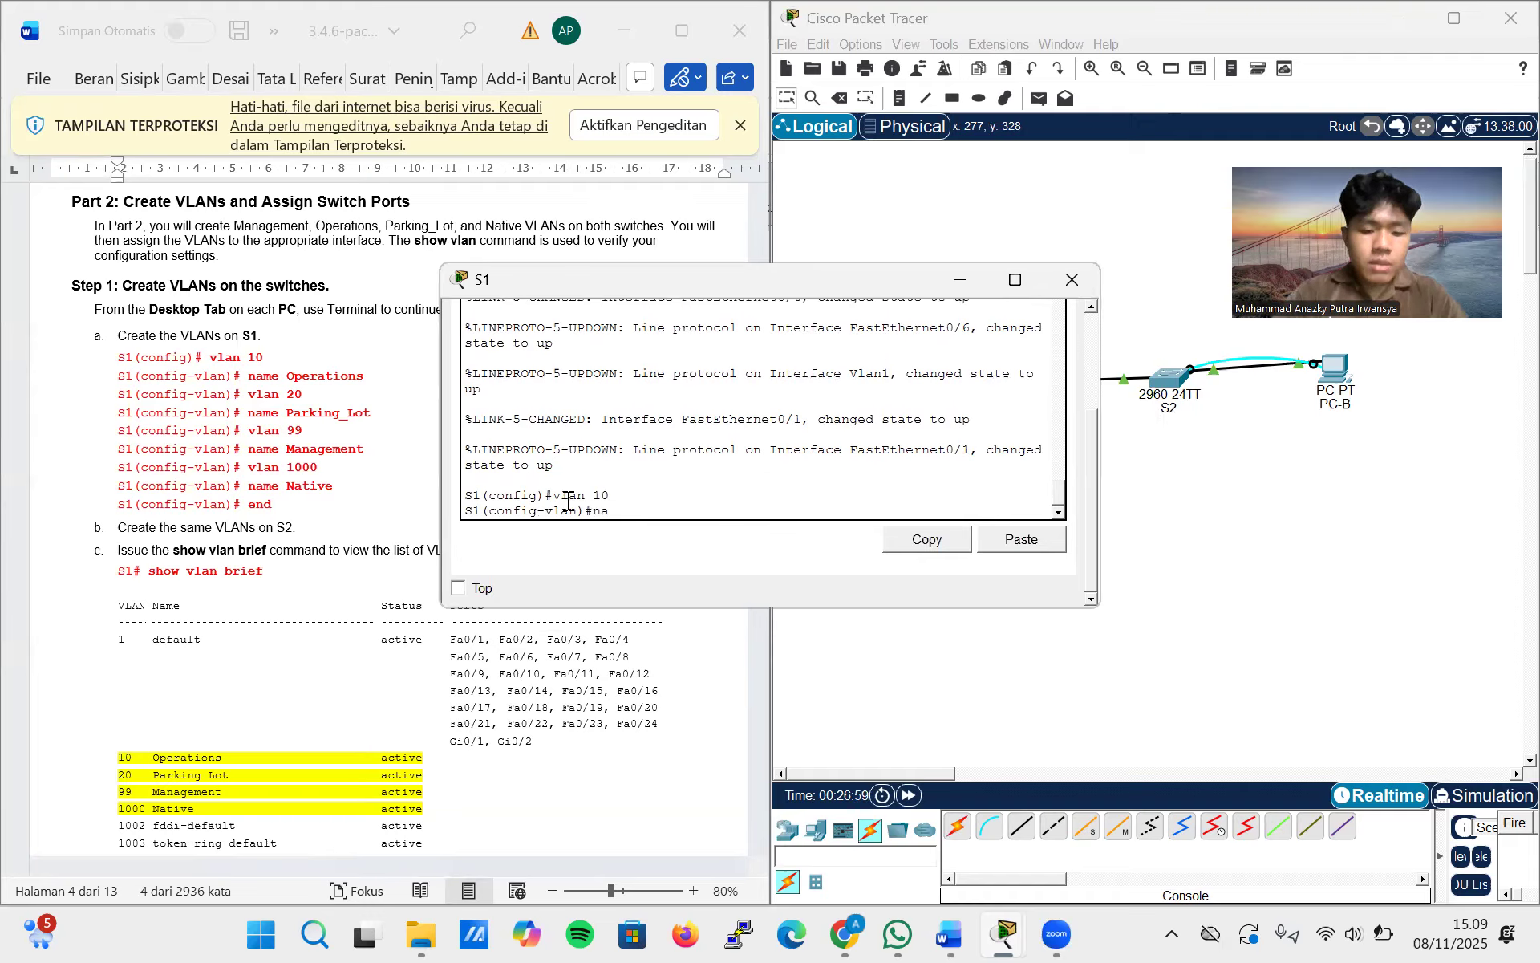
type("me operations")
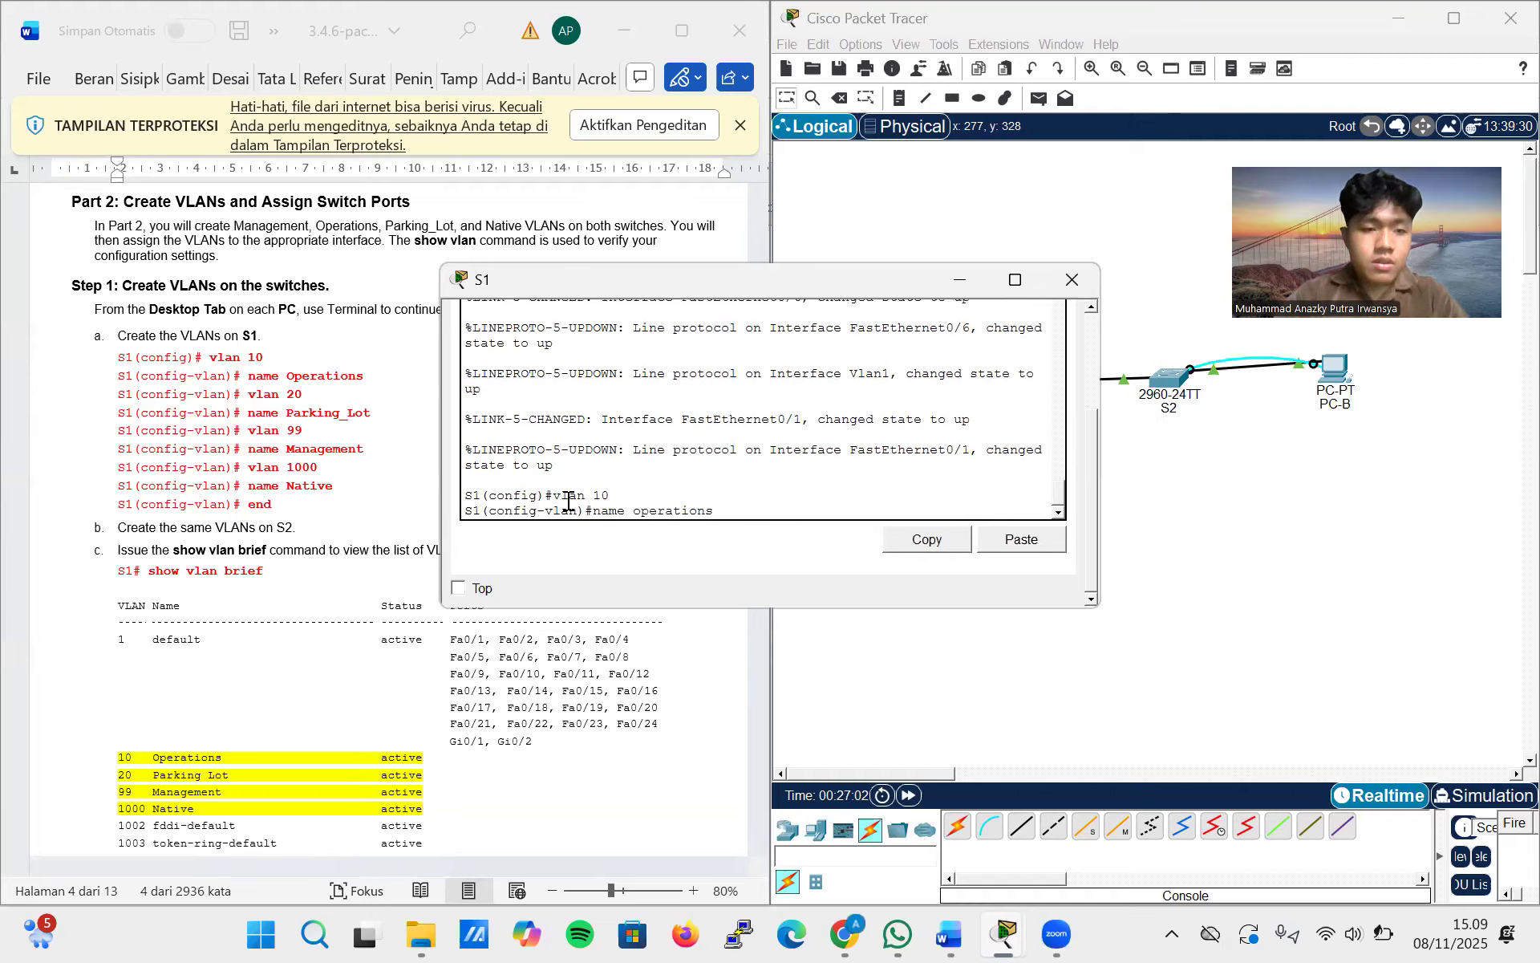
key("Return")
Create VLAN 20 on S1 and name it Parking_Lot
type("vlan ")
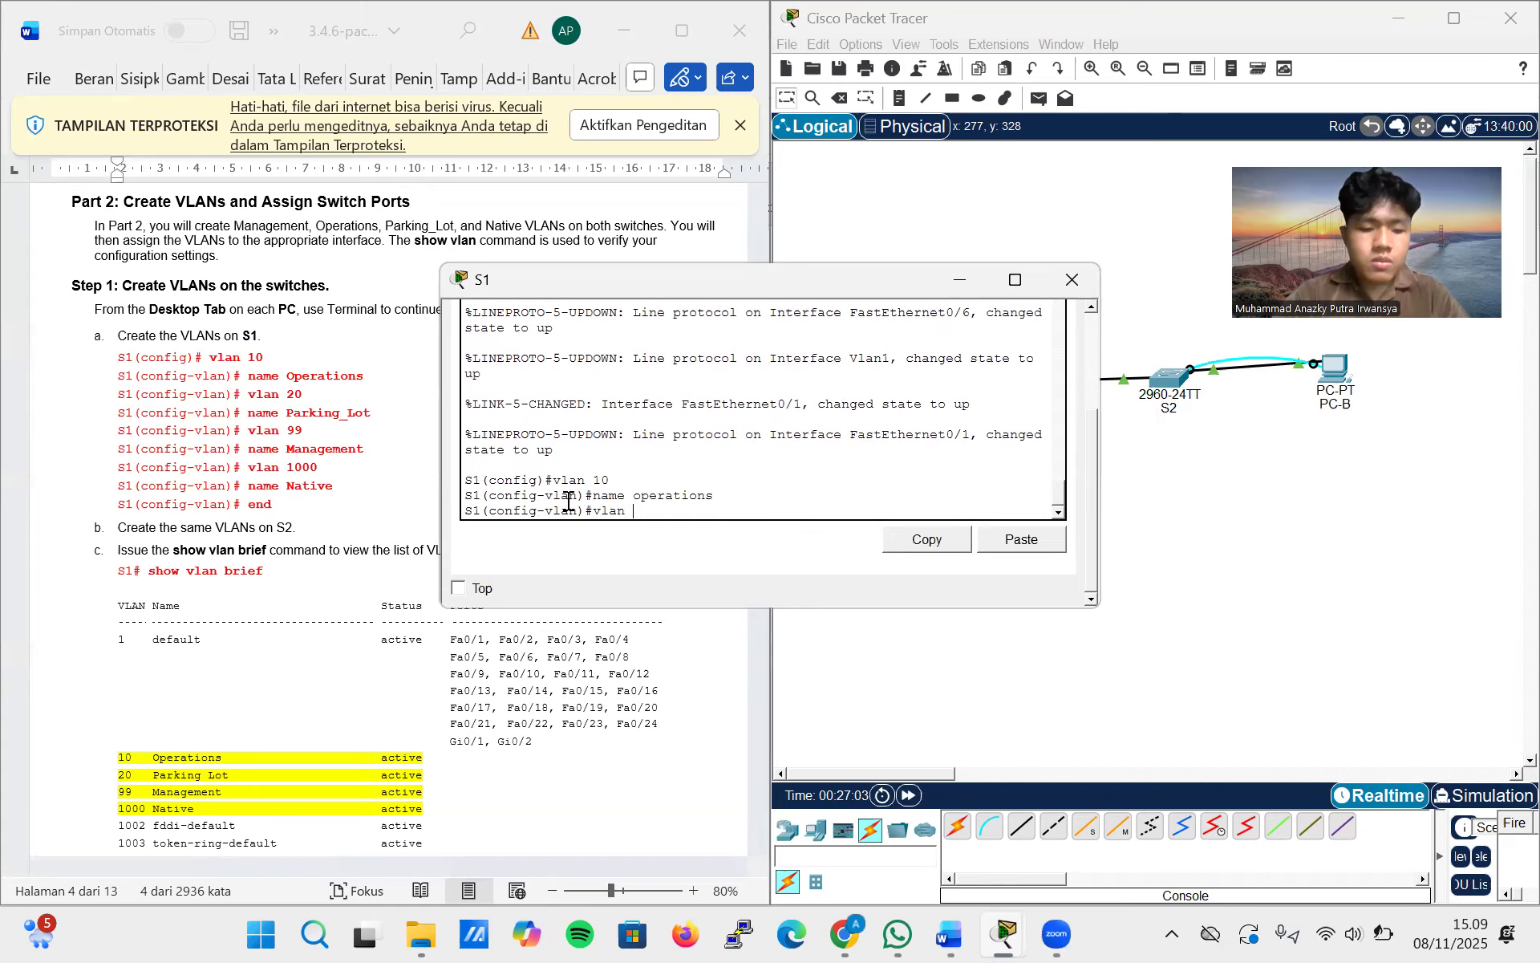
type("20")
key("Return")
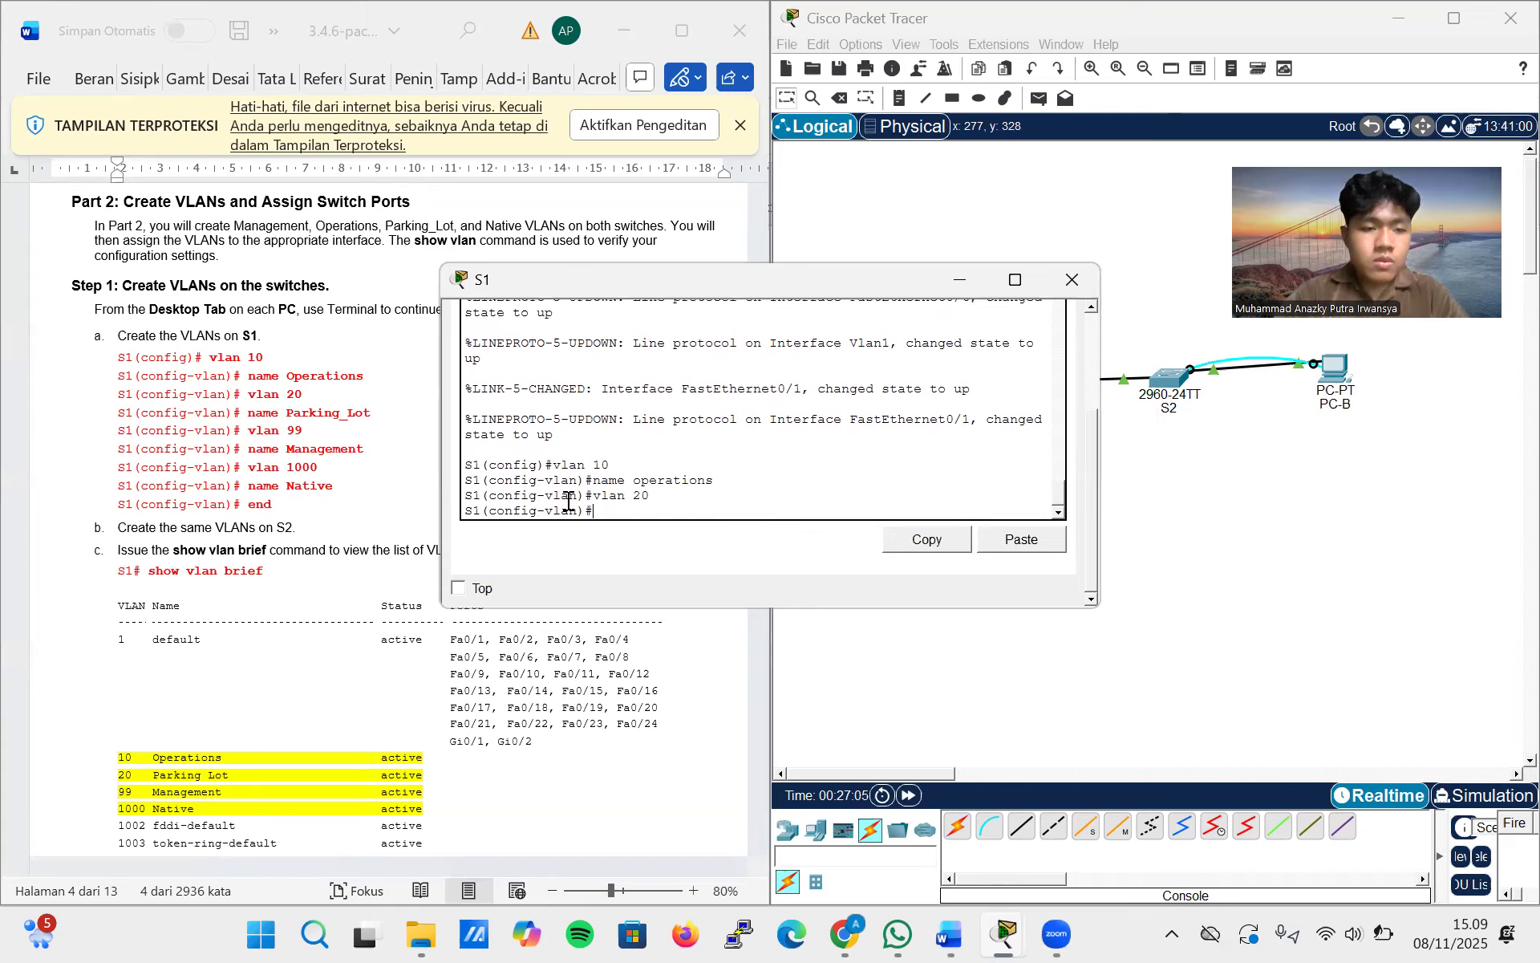
type("name Parking_")
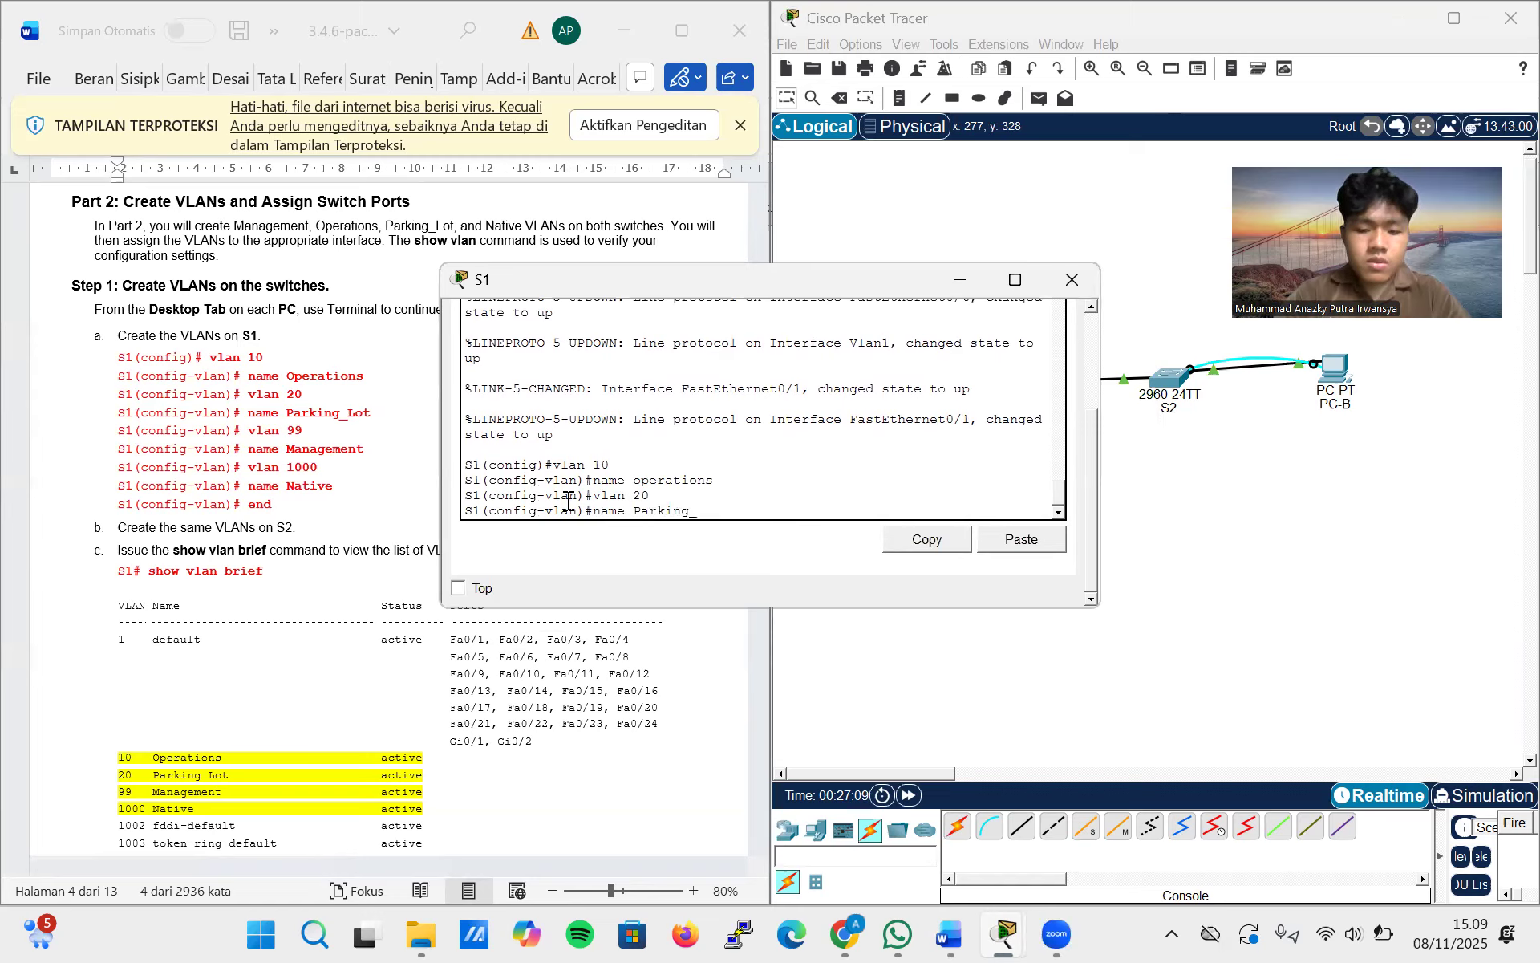
type("l")
key("BackSpace")
type("Lot")
key("Return")
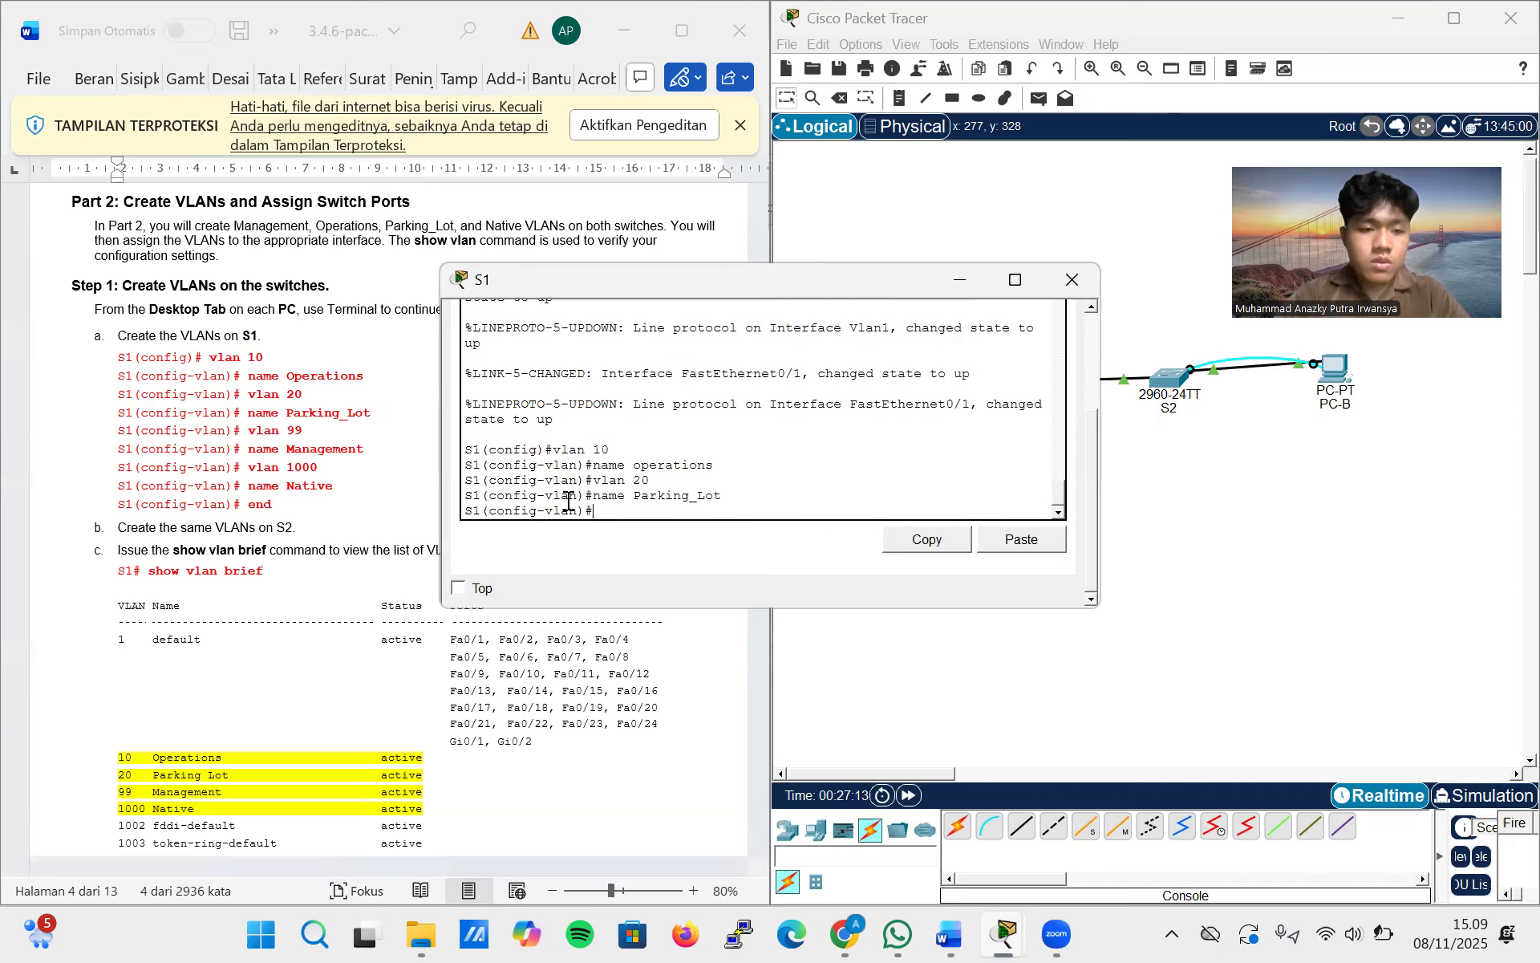
Create VLAN 99 on S1 and name it Management
type("vlan 99")
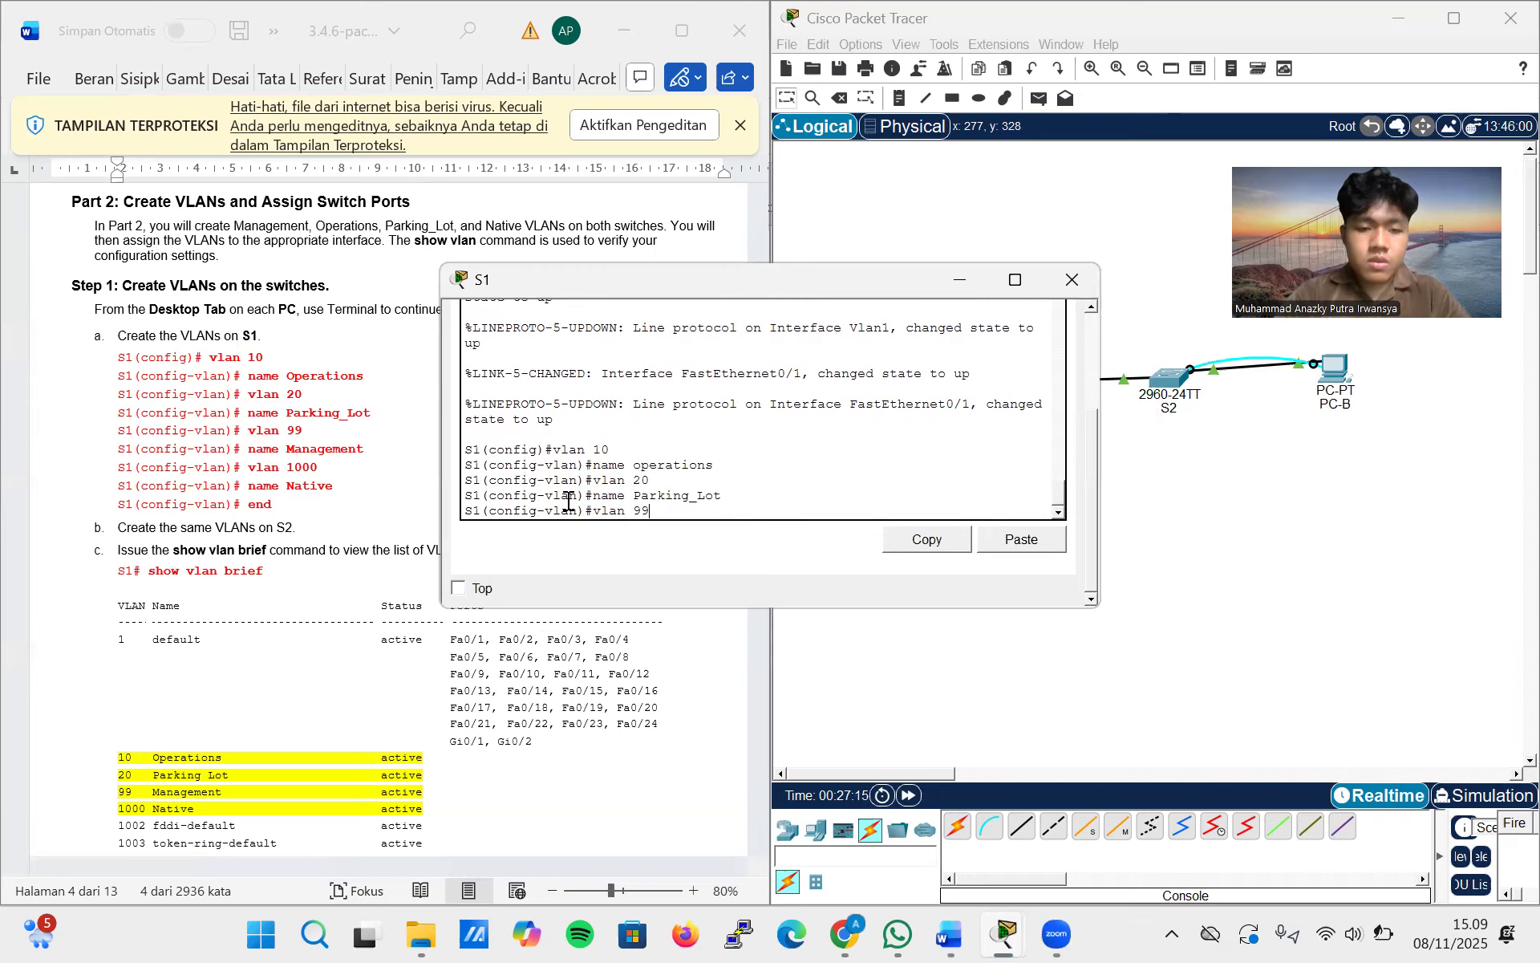
key("Return")
type("name M")
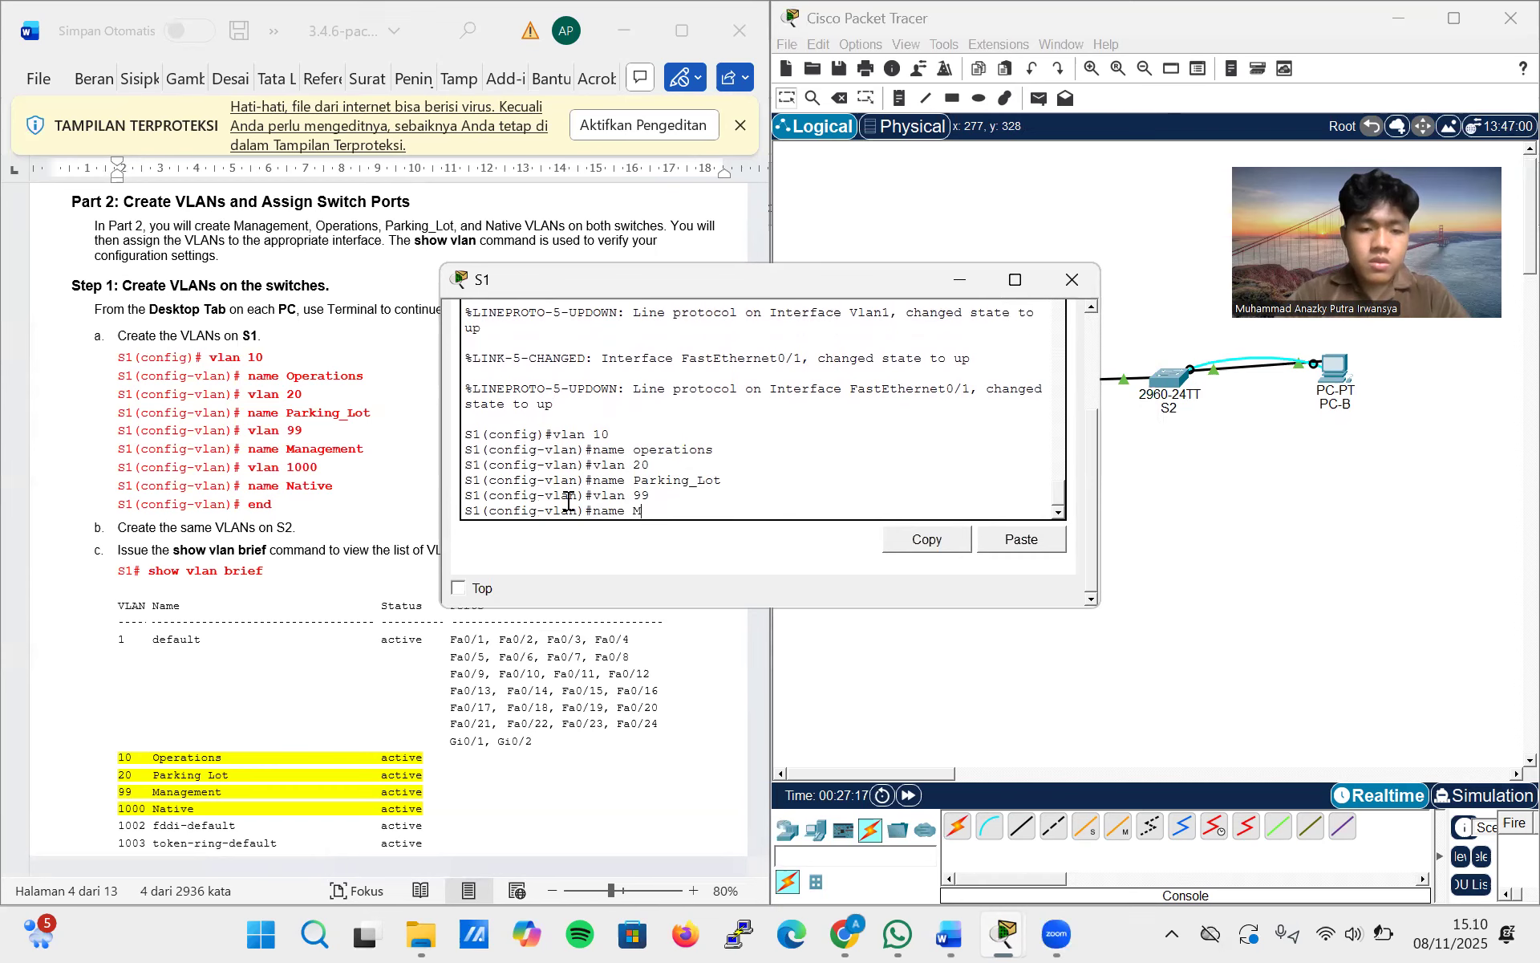
type("anagement")
key("Return")
Create VLAN 999 on S1 with the name Native and end the configuration session
type("vlan 1000")
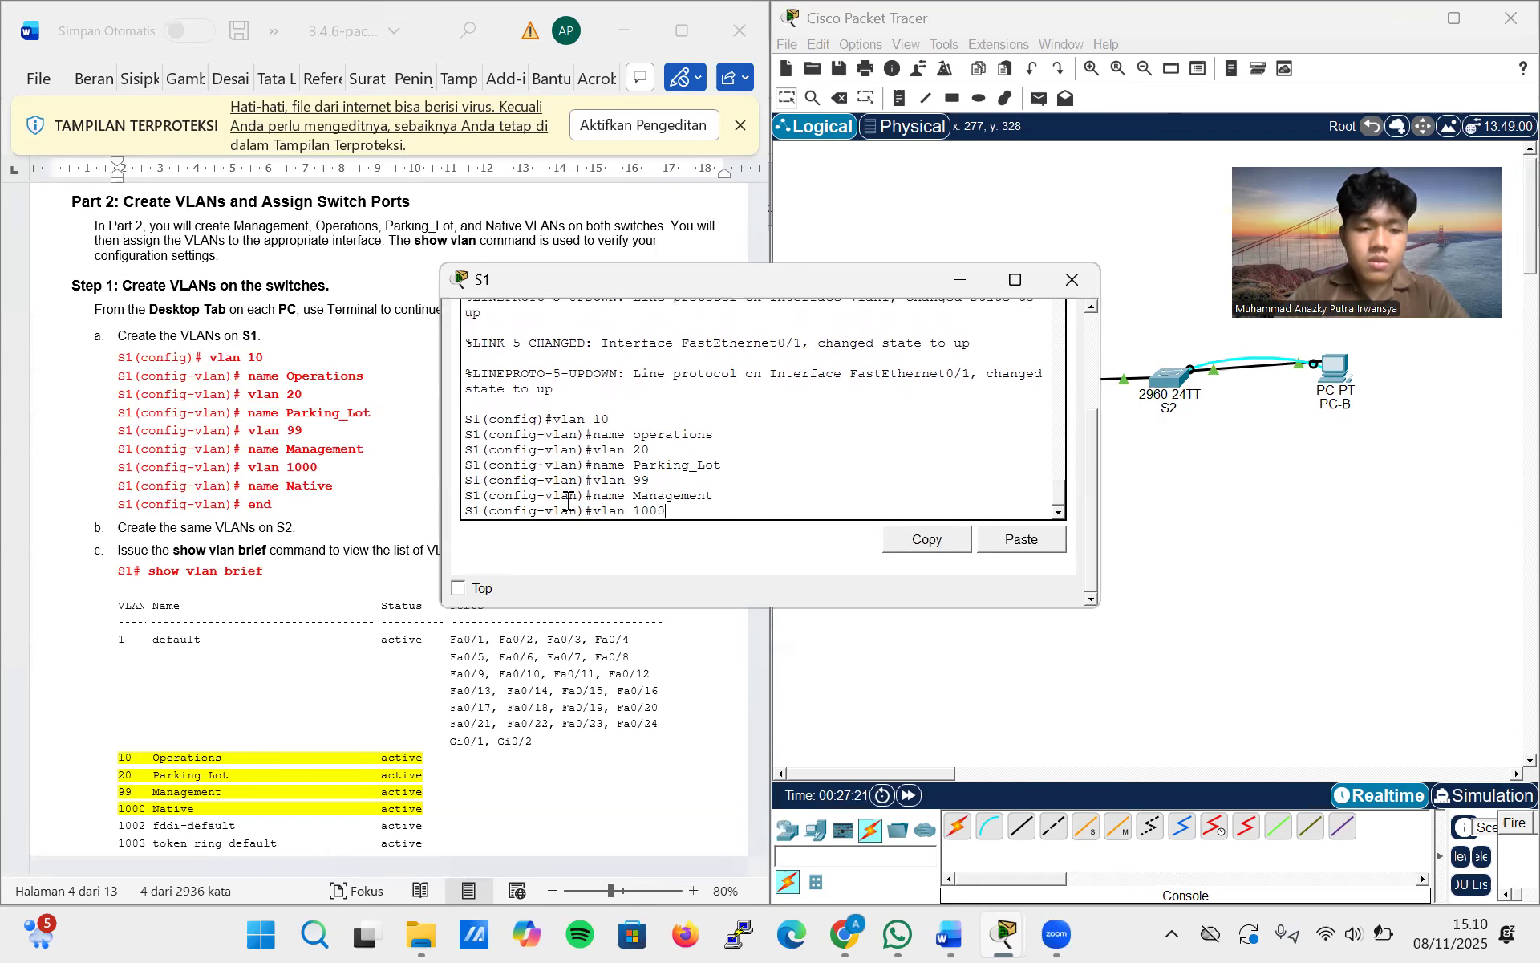
key("BackSpace")
key("BackSpace")
key("BackSpace")
key("BackSpace")
type("999")
key("Return")
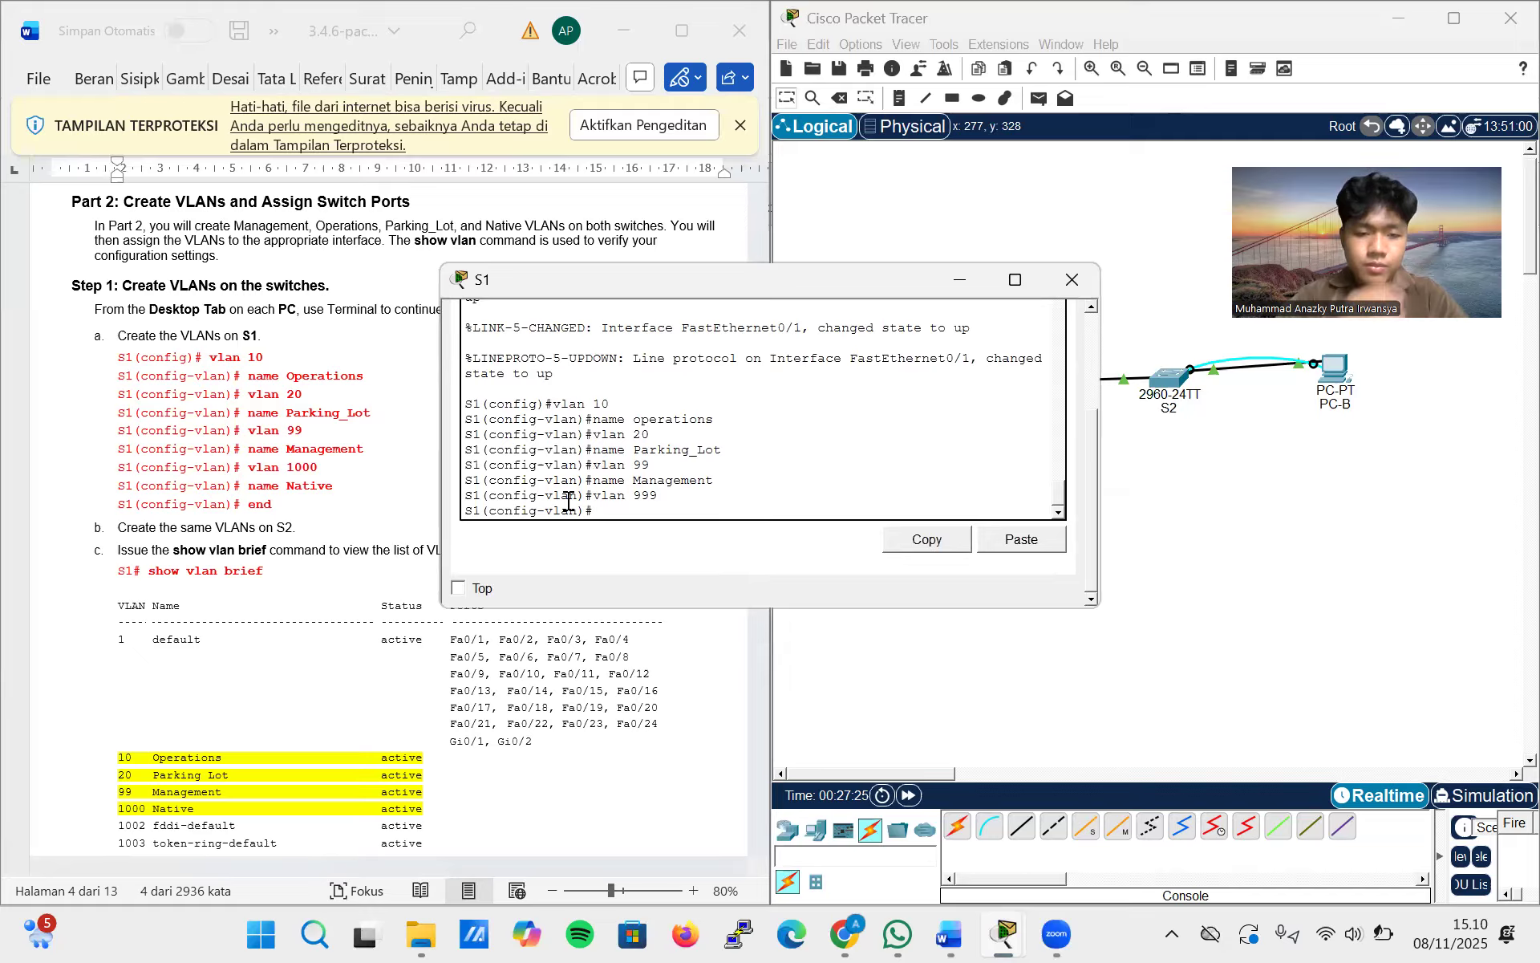
type("name ")
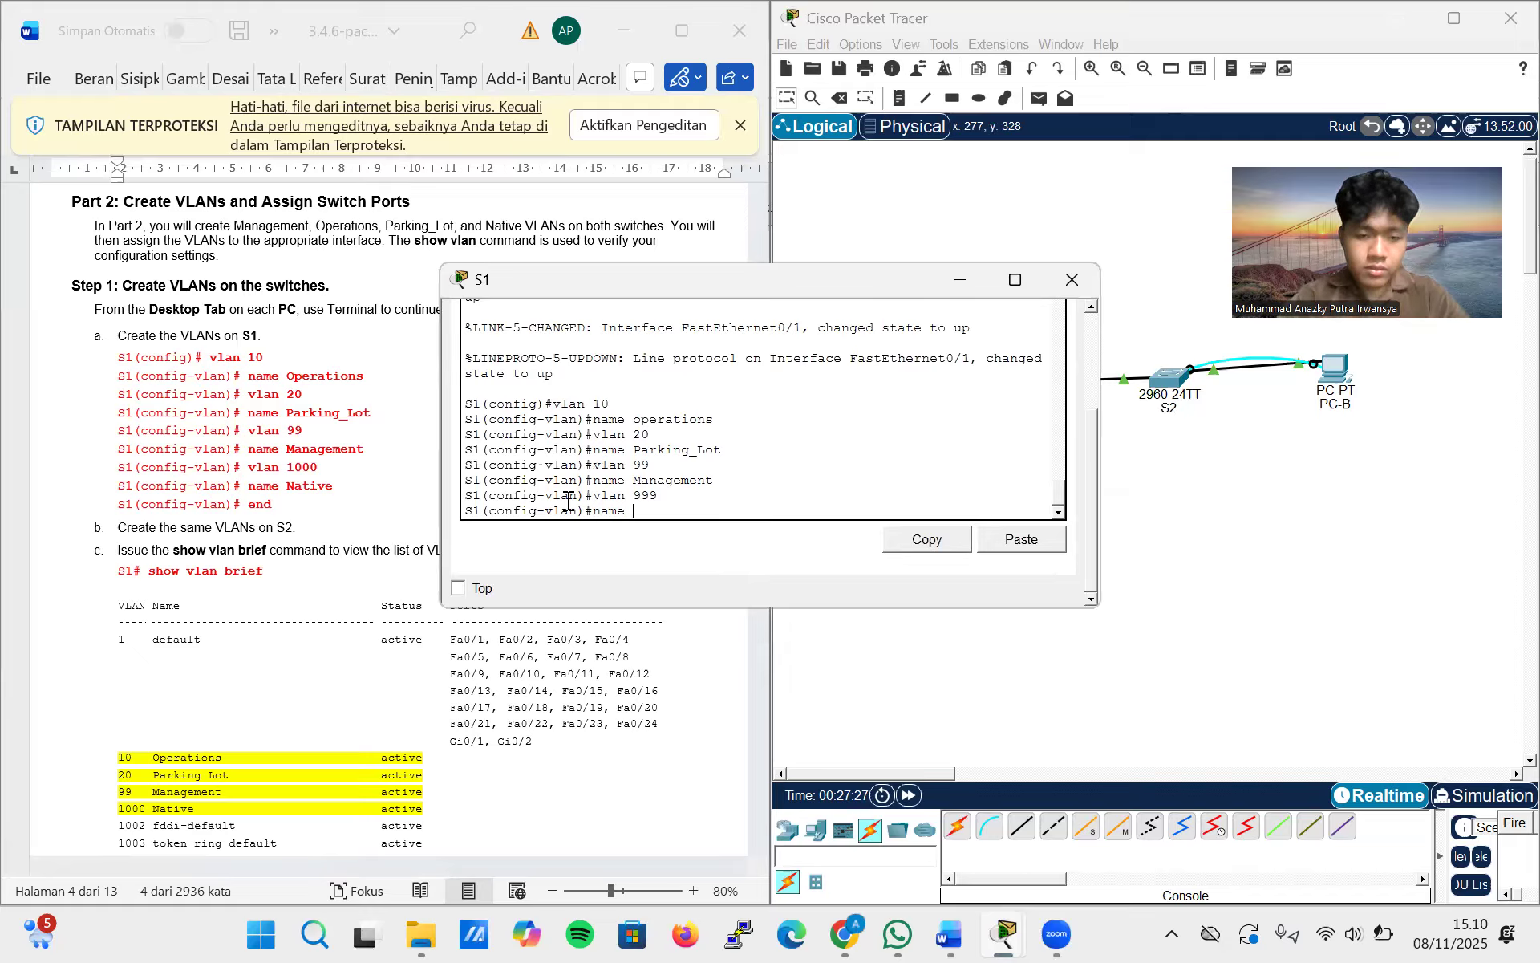
type("Native")
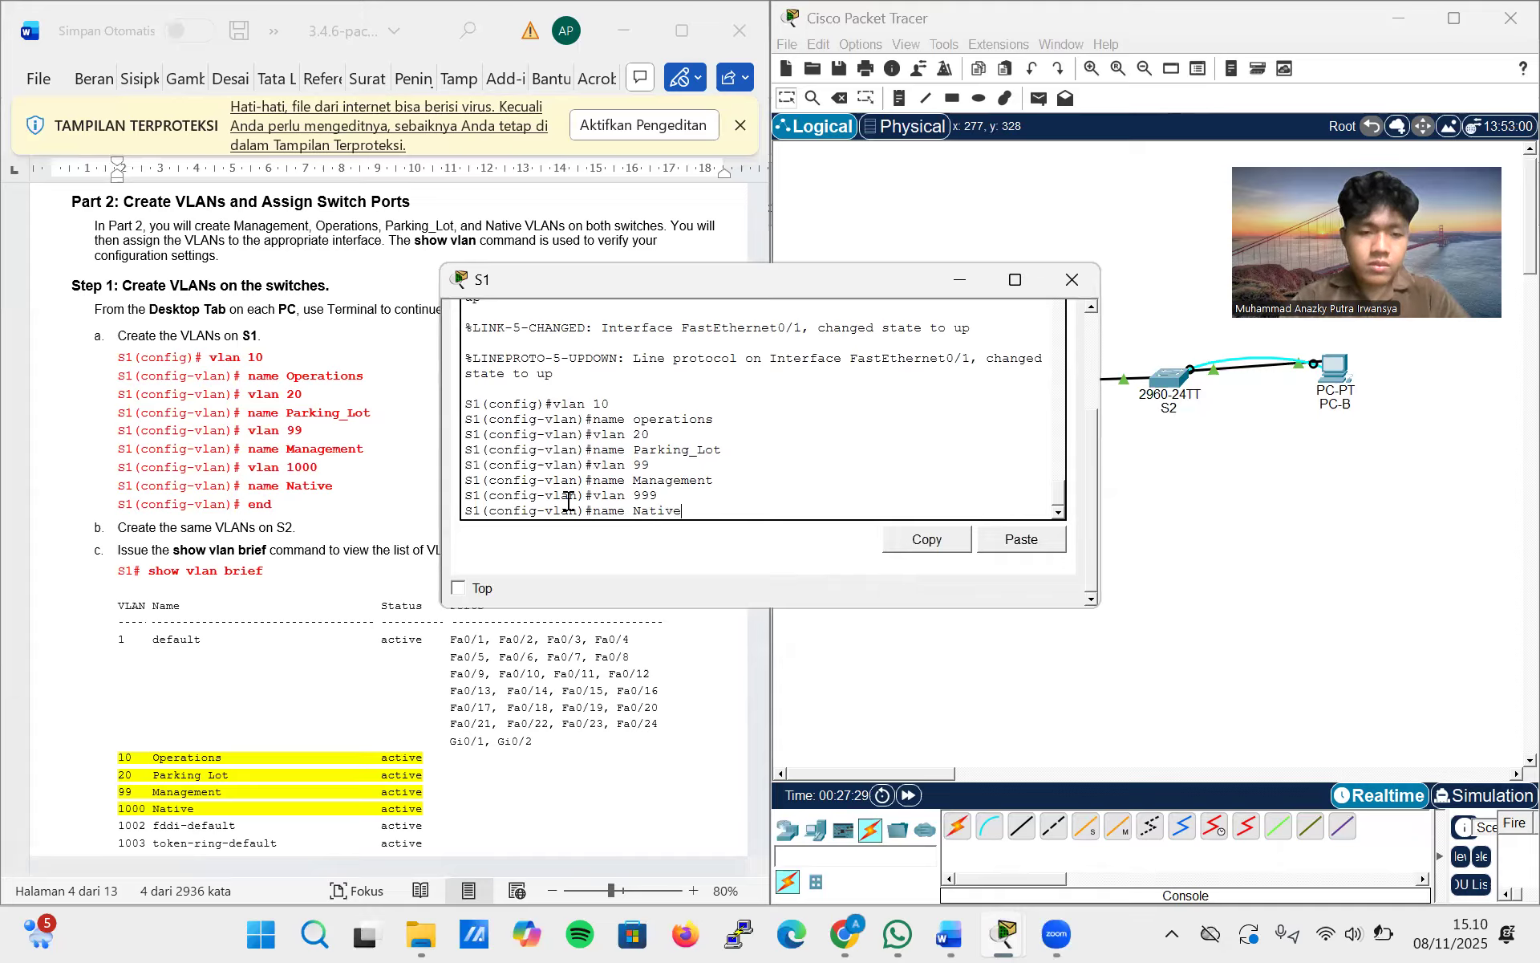
key("Return")
type("end")
key("Return")
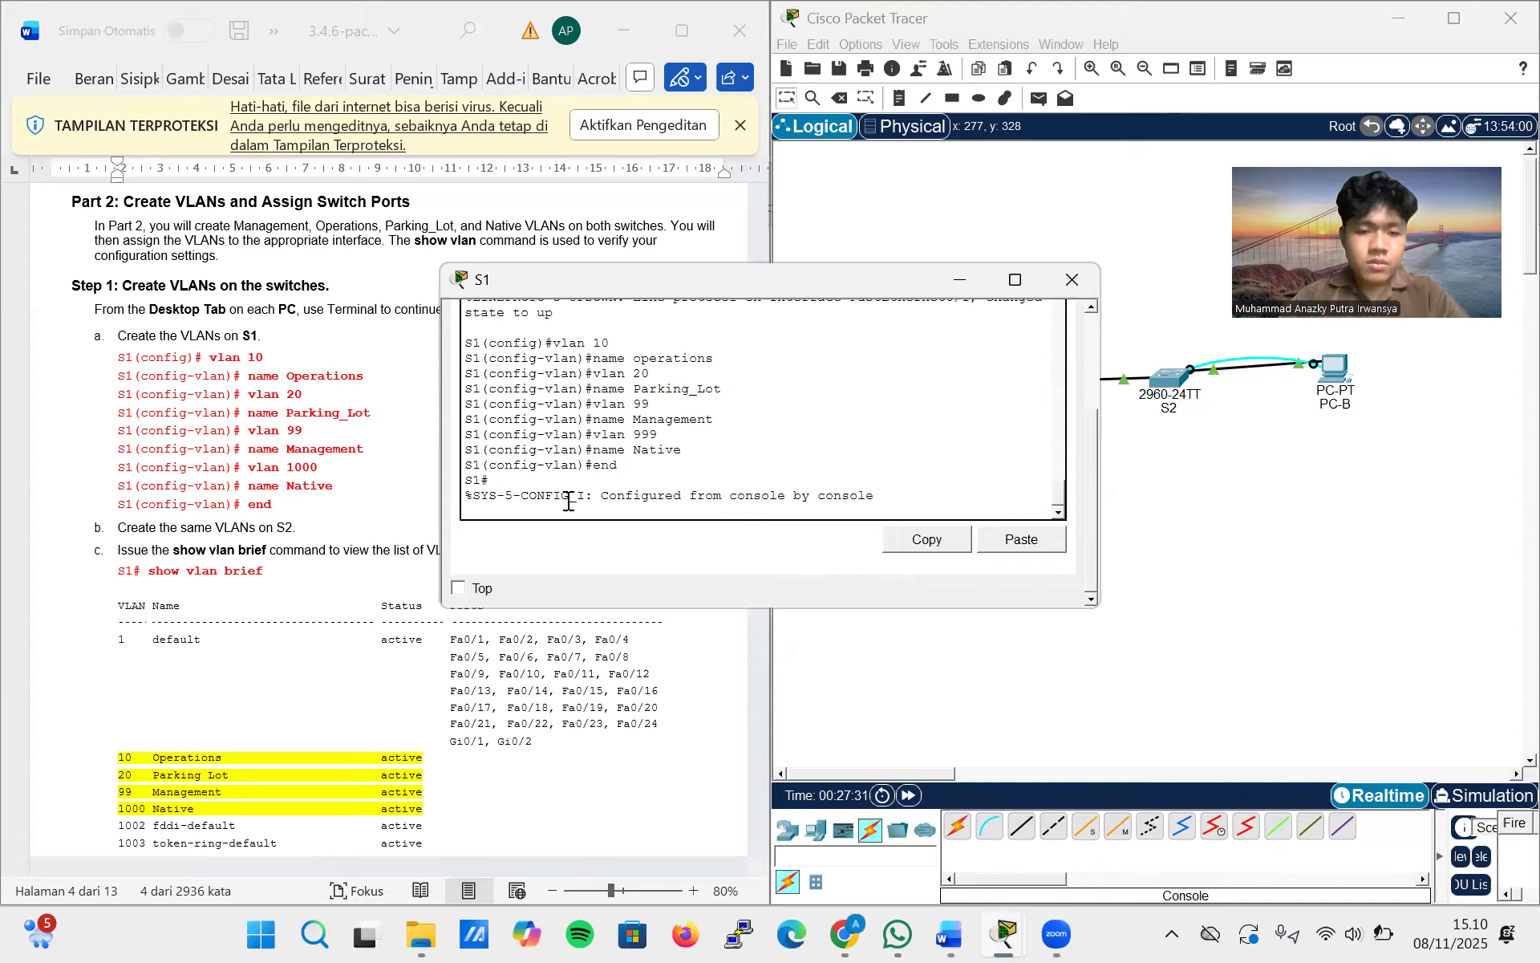
Display the brief VLAN list on S1 with the show vlan brief command
key("Return")
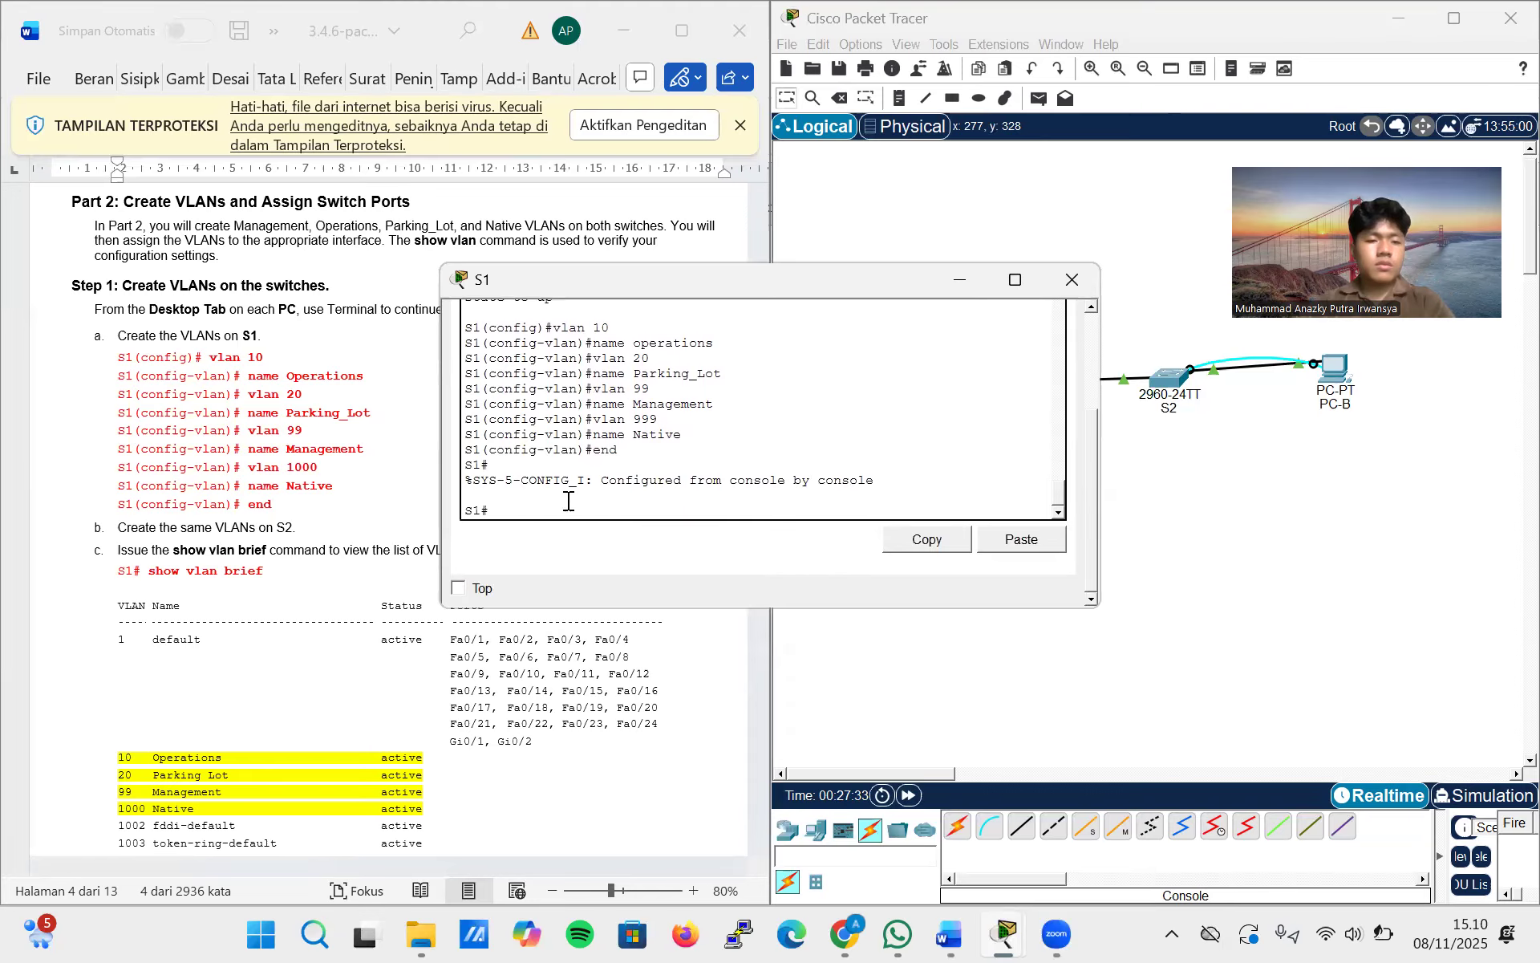
scroll(323, 580, "down", 3)
scroll(321, 584, "down", 20)
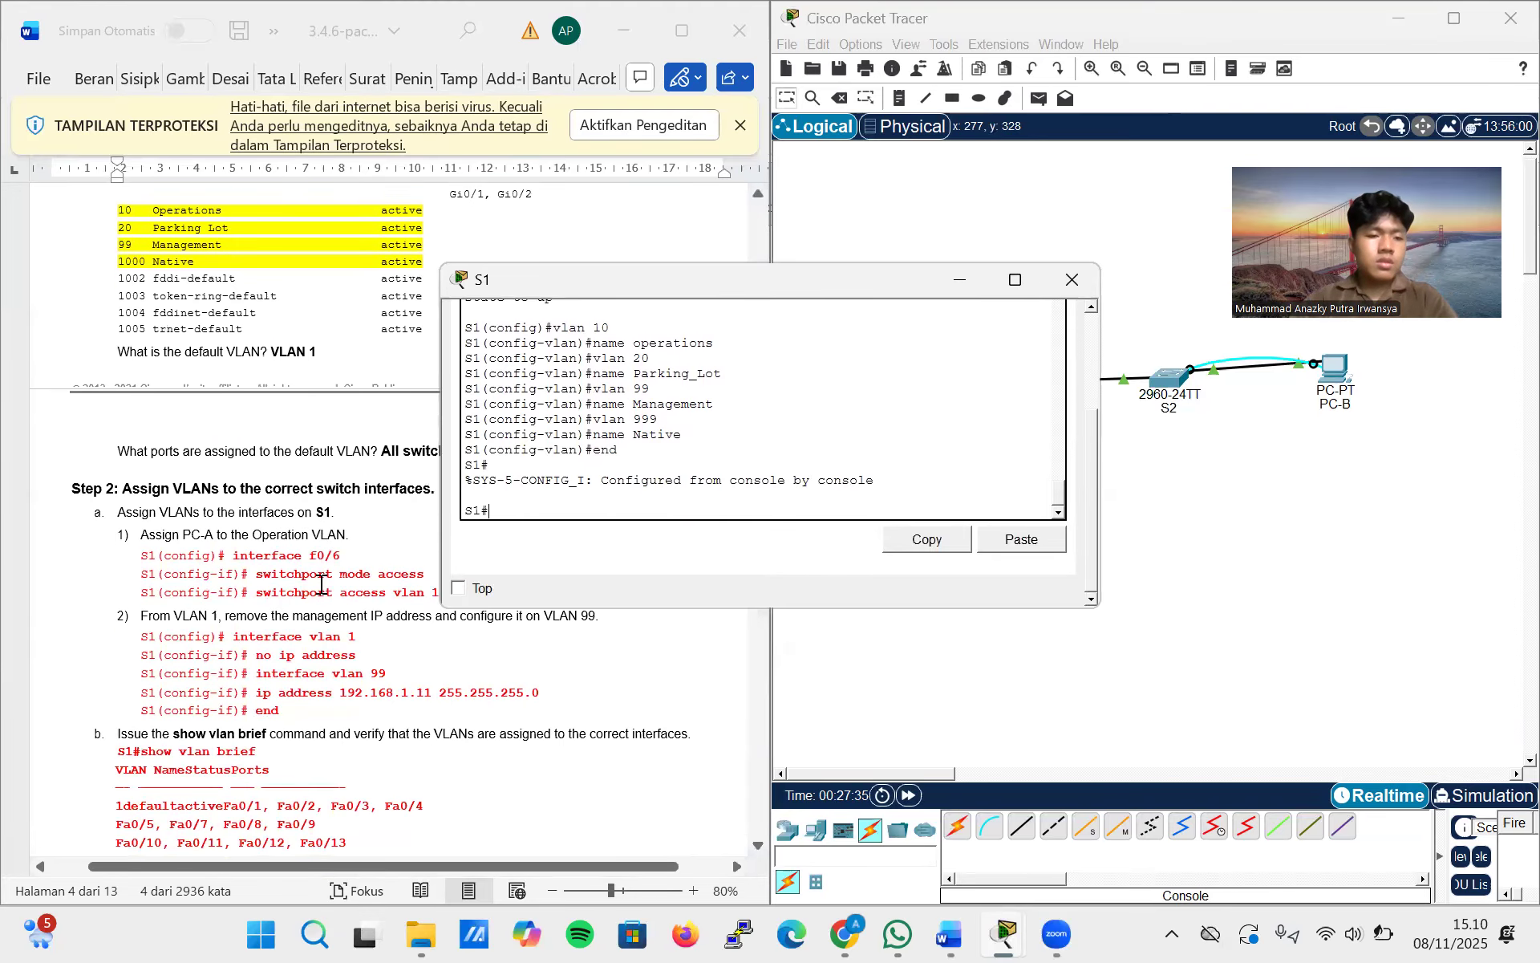
scroll(321, 584, "down", 15)
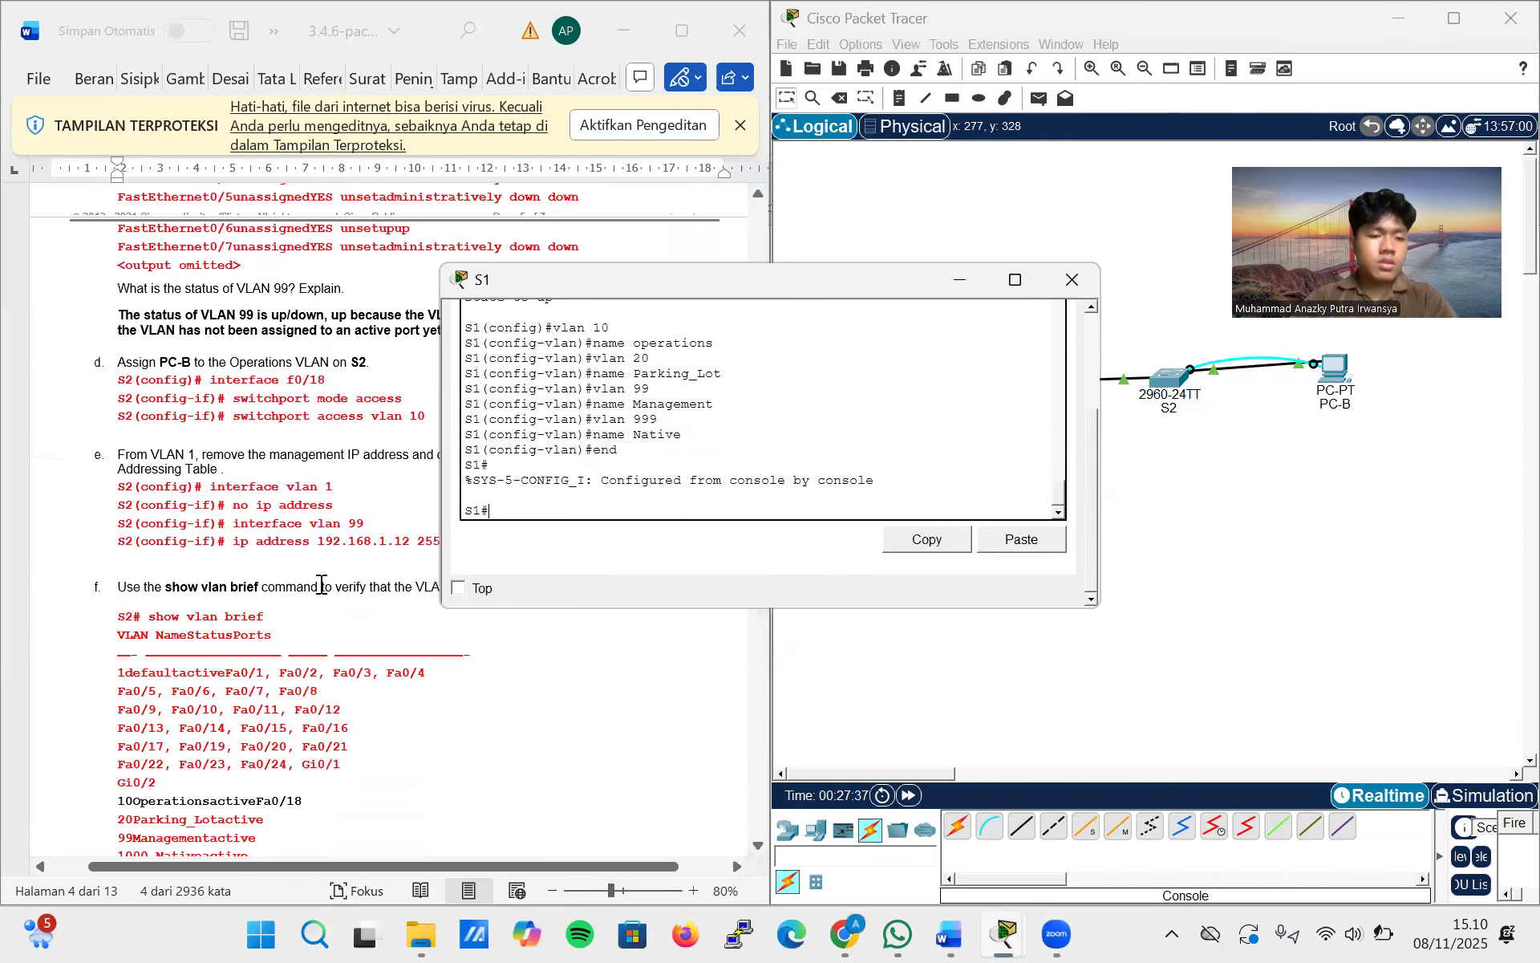
scroll(321, 584, "up", 20)
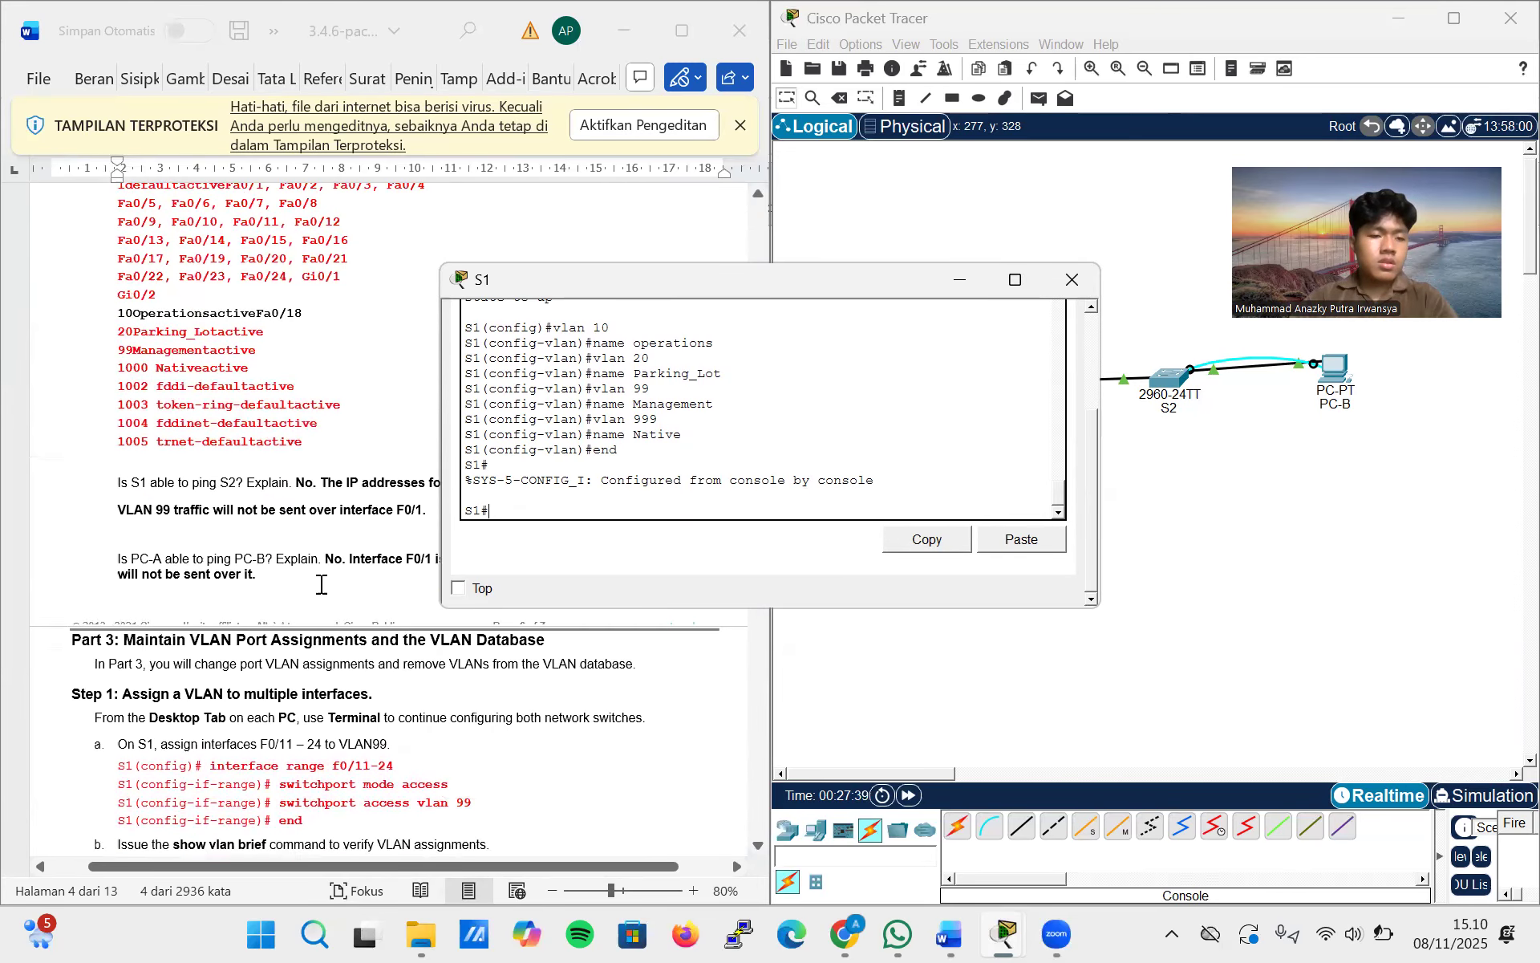
scroll(321, 584, "down", 10)
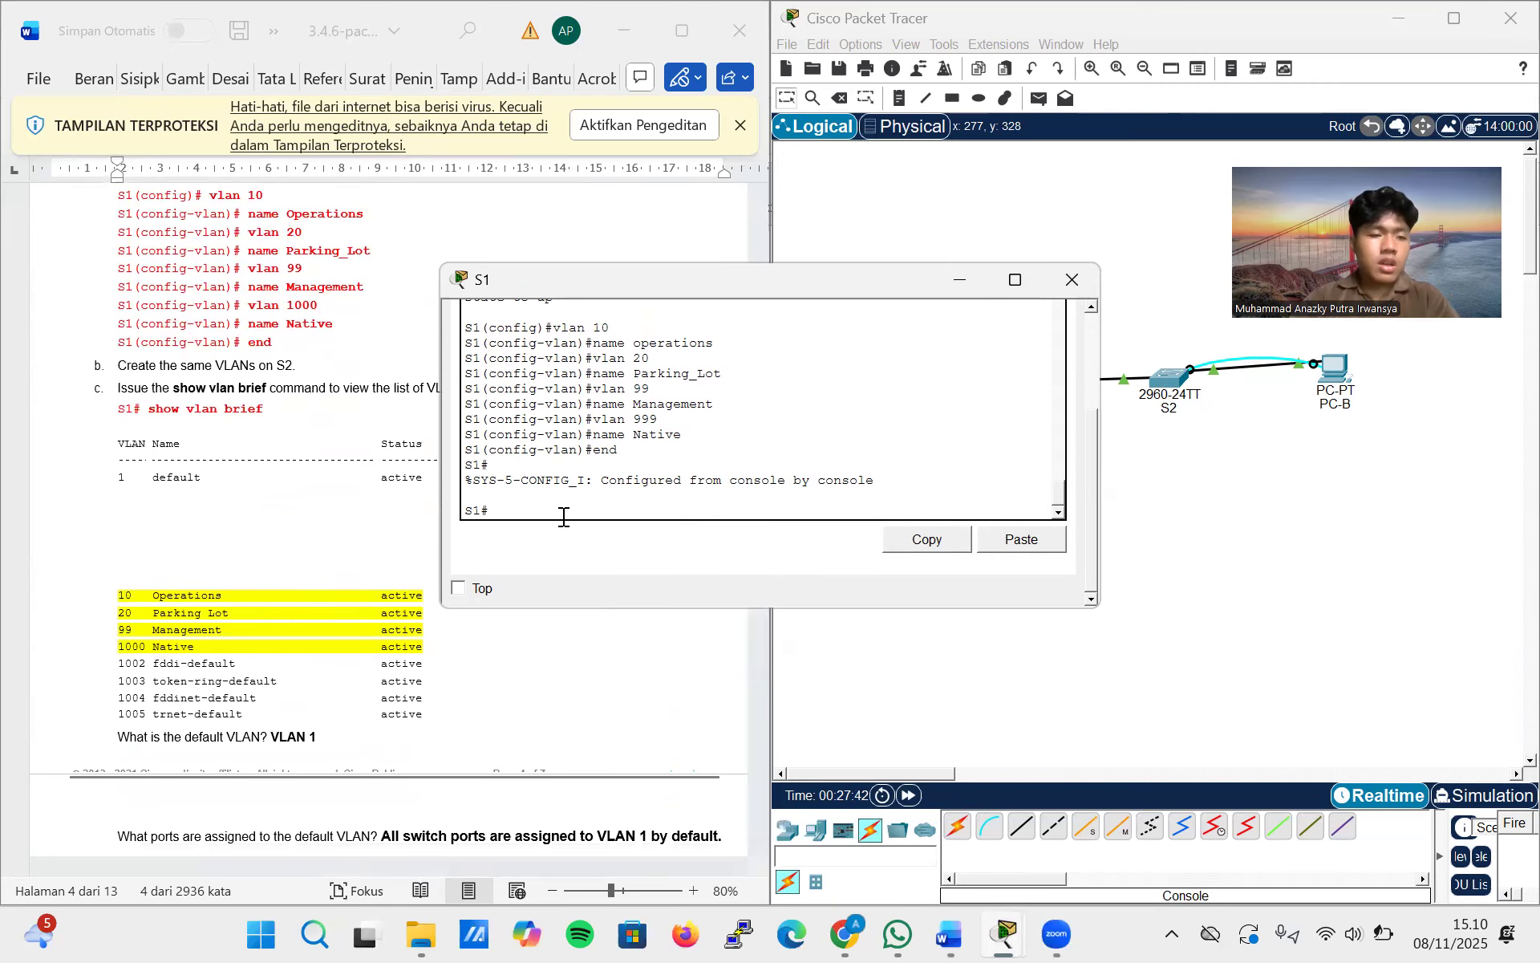
type("sho")
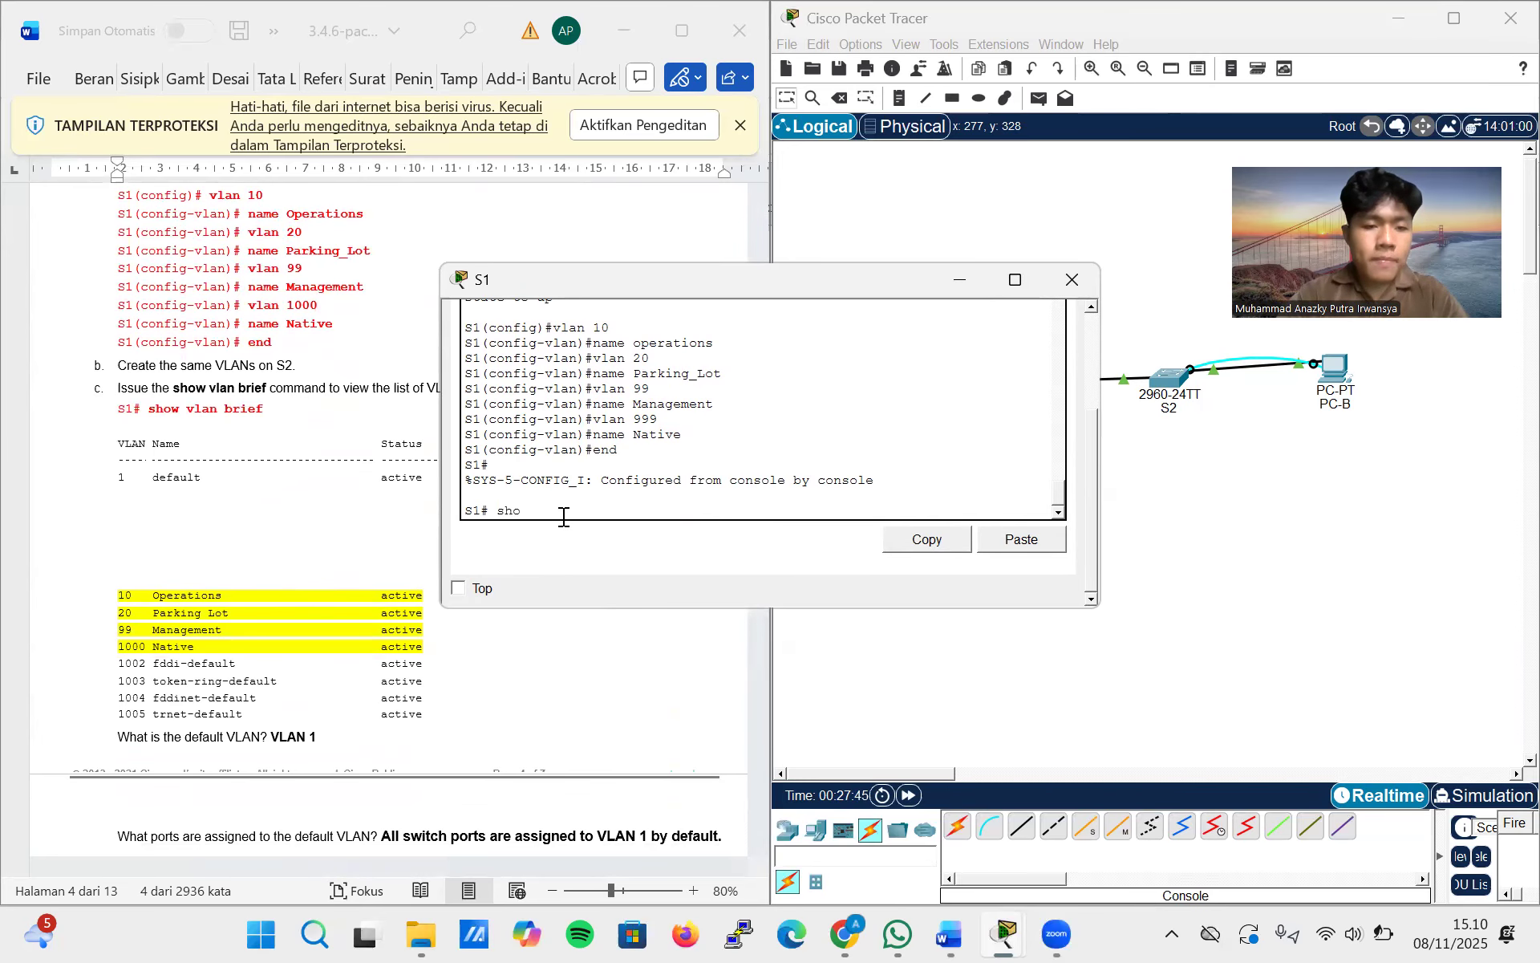
type("w vlan brief")
key("Return")
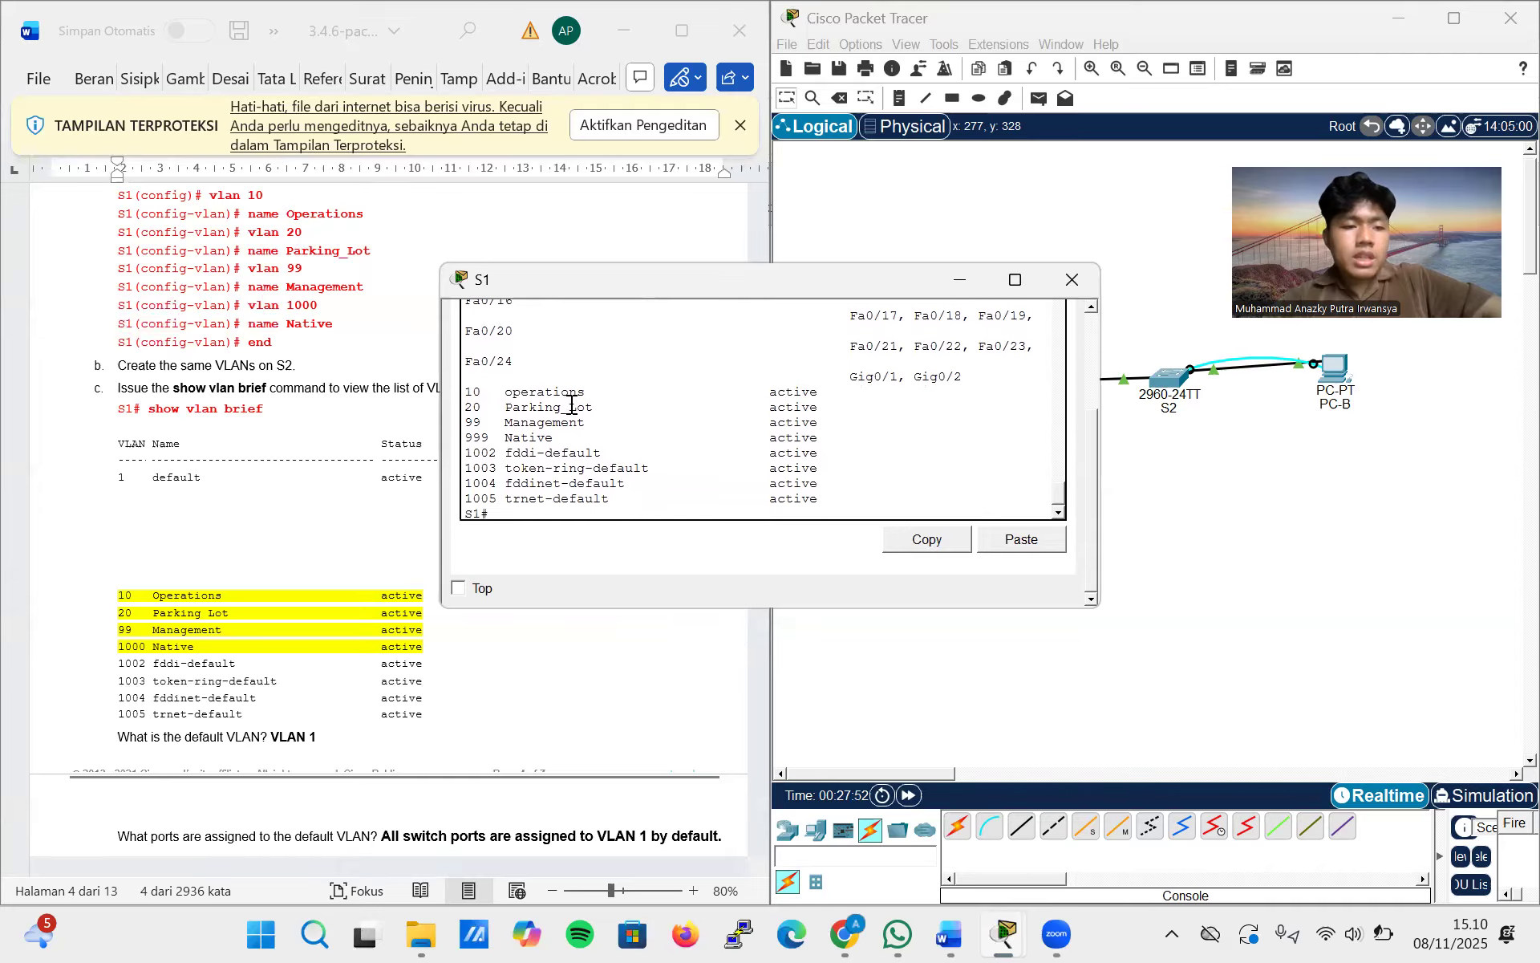
Check the S1 VLAN list against the lab sheet and read the Step 2 instructions for assigning VLANs to switch interfaces
scroll(335, 487, "down", 1)
scroll(335, 488, "down", 3)
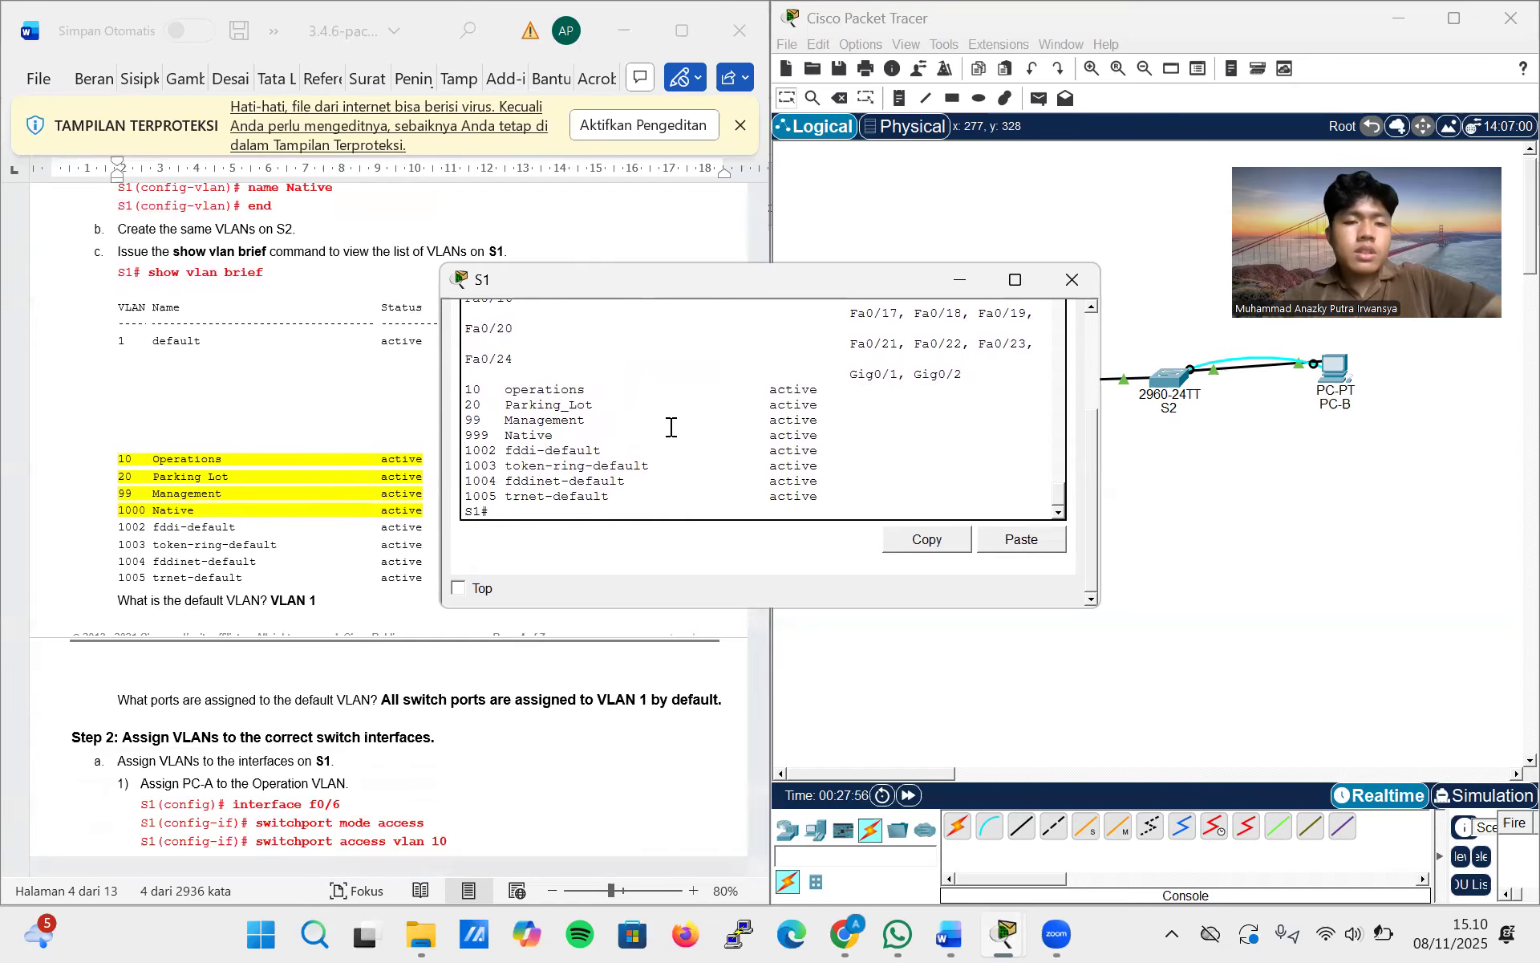
scroll(645, 401, "down", 1)
scroll(646, 401, "up", 1)
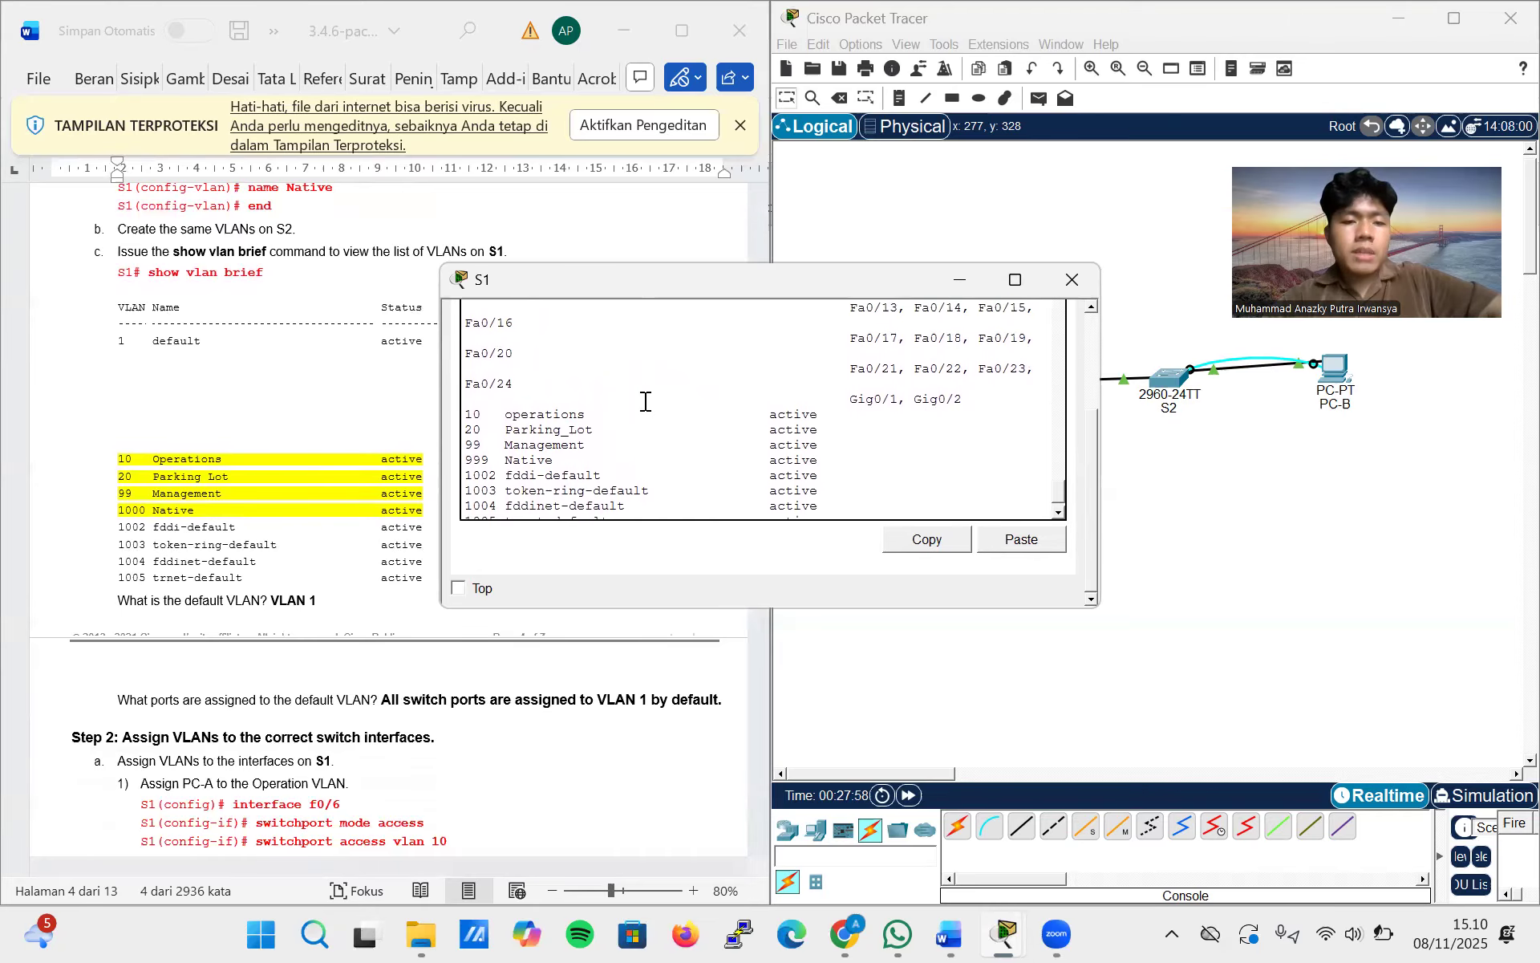
scroll(646, 401, "down", 1)
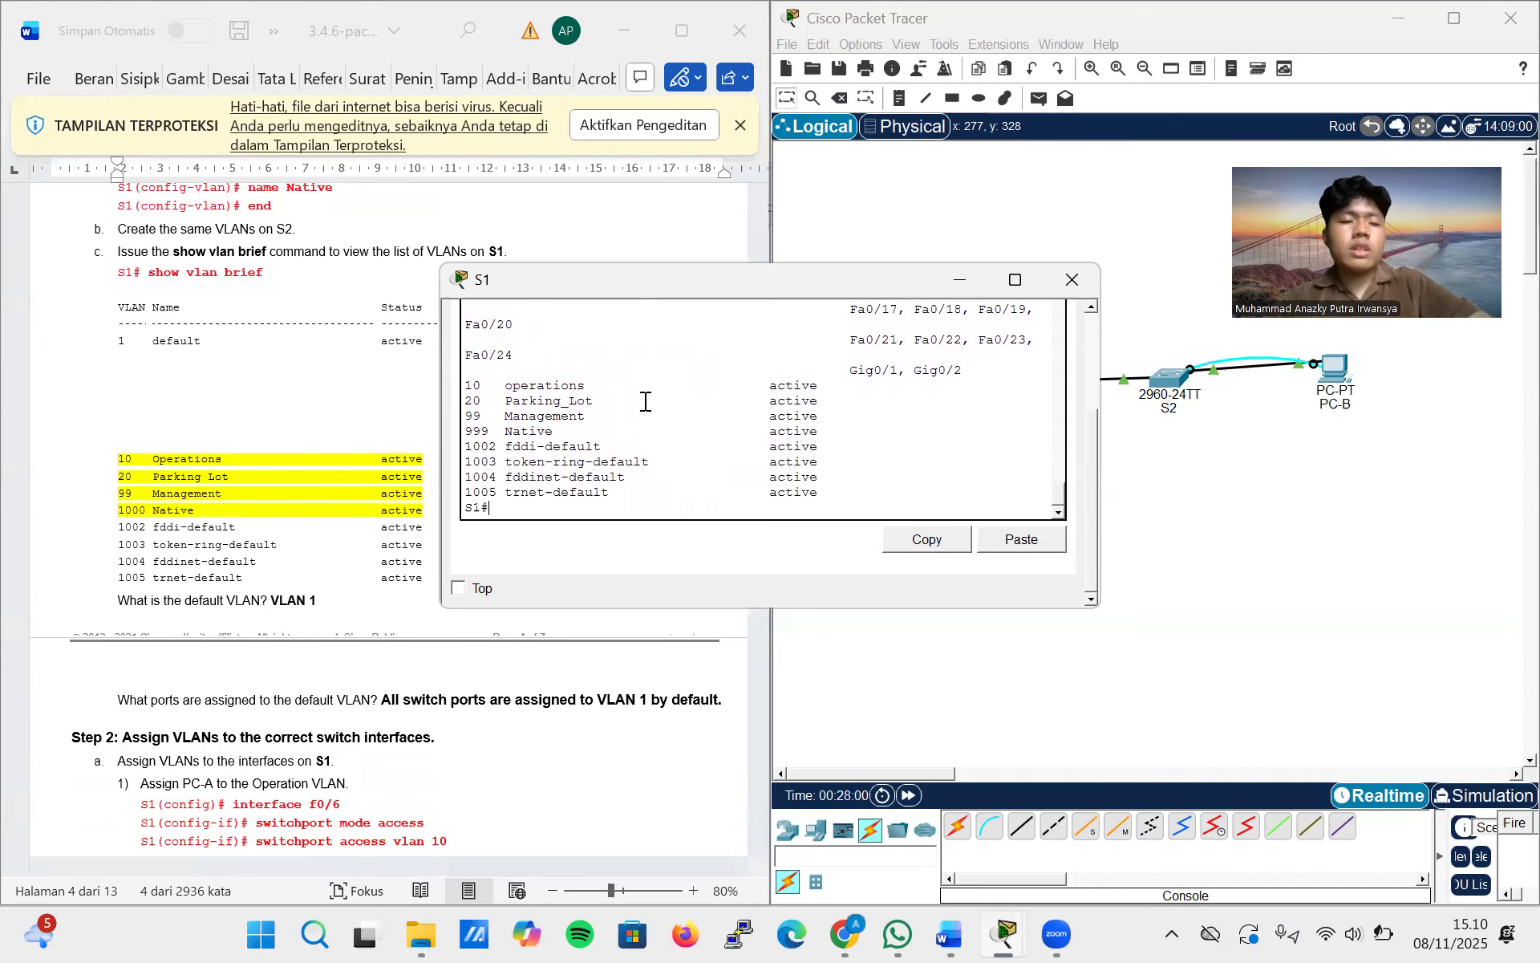
scroll(281, 566, "down", 7)
scroll(281, 566, "down", 7)
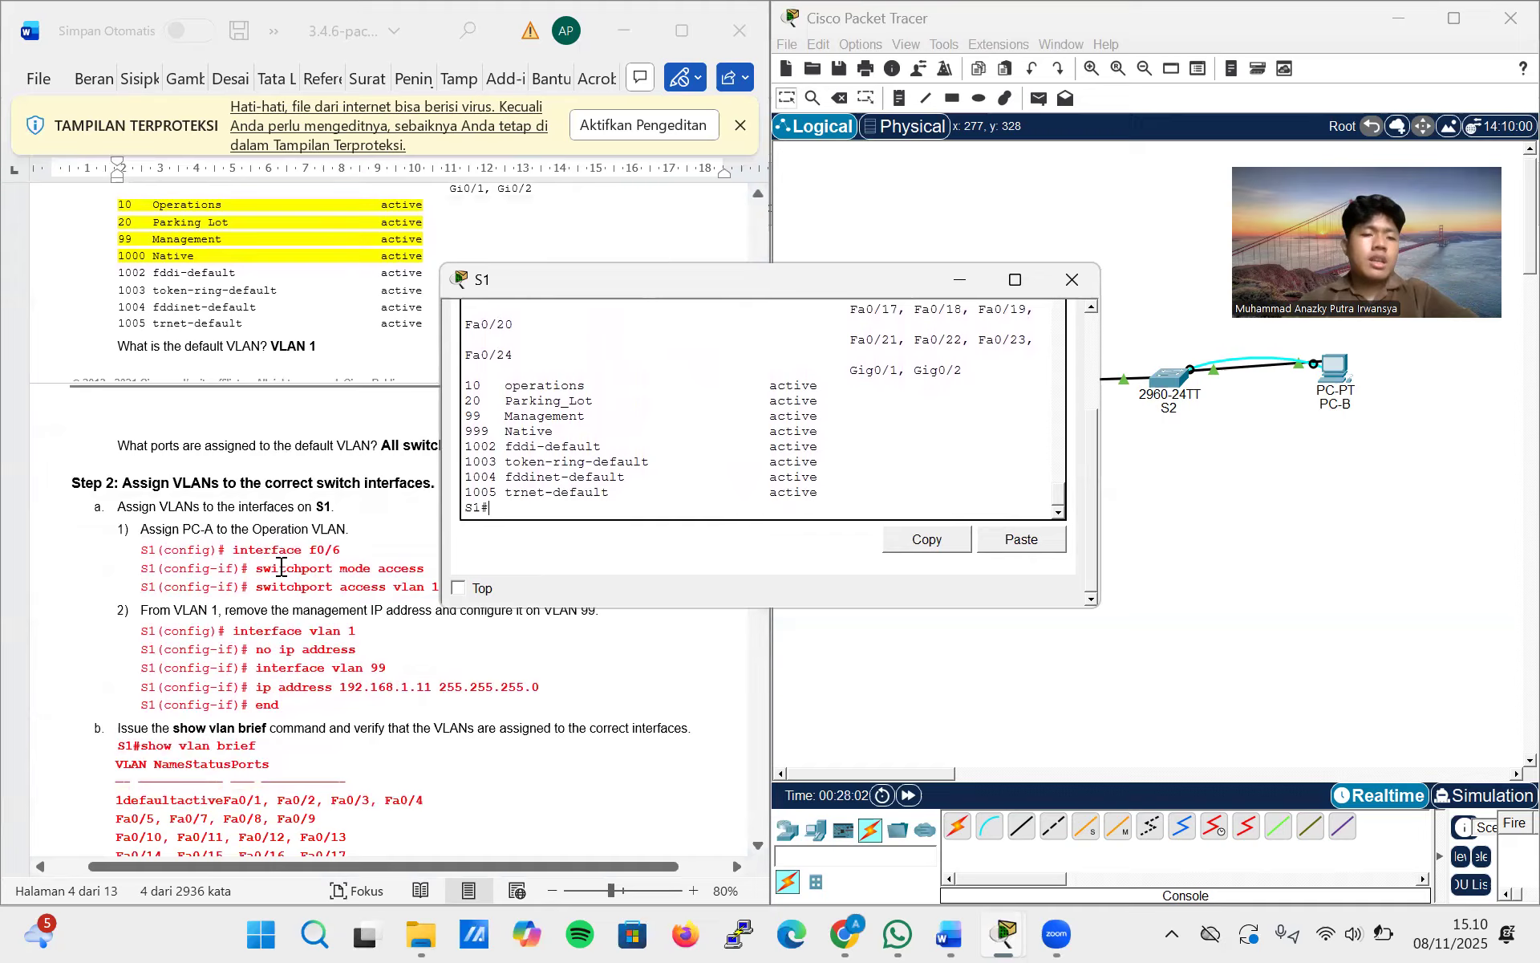
scroll(281, 566, "down", 1)
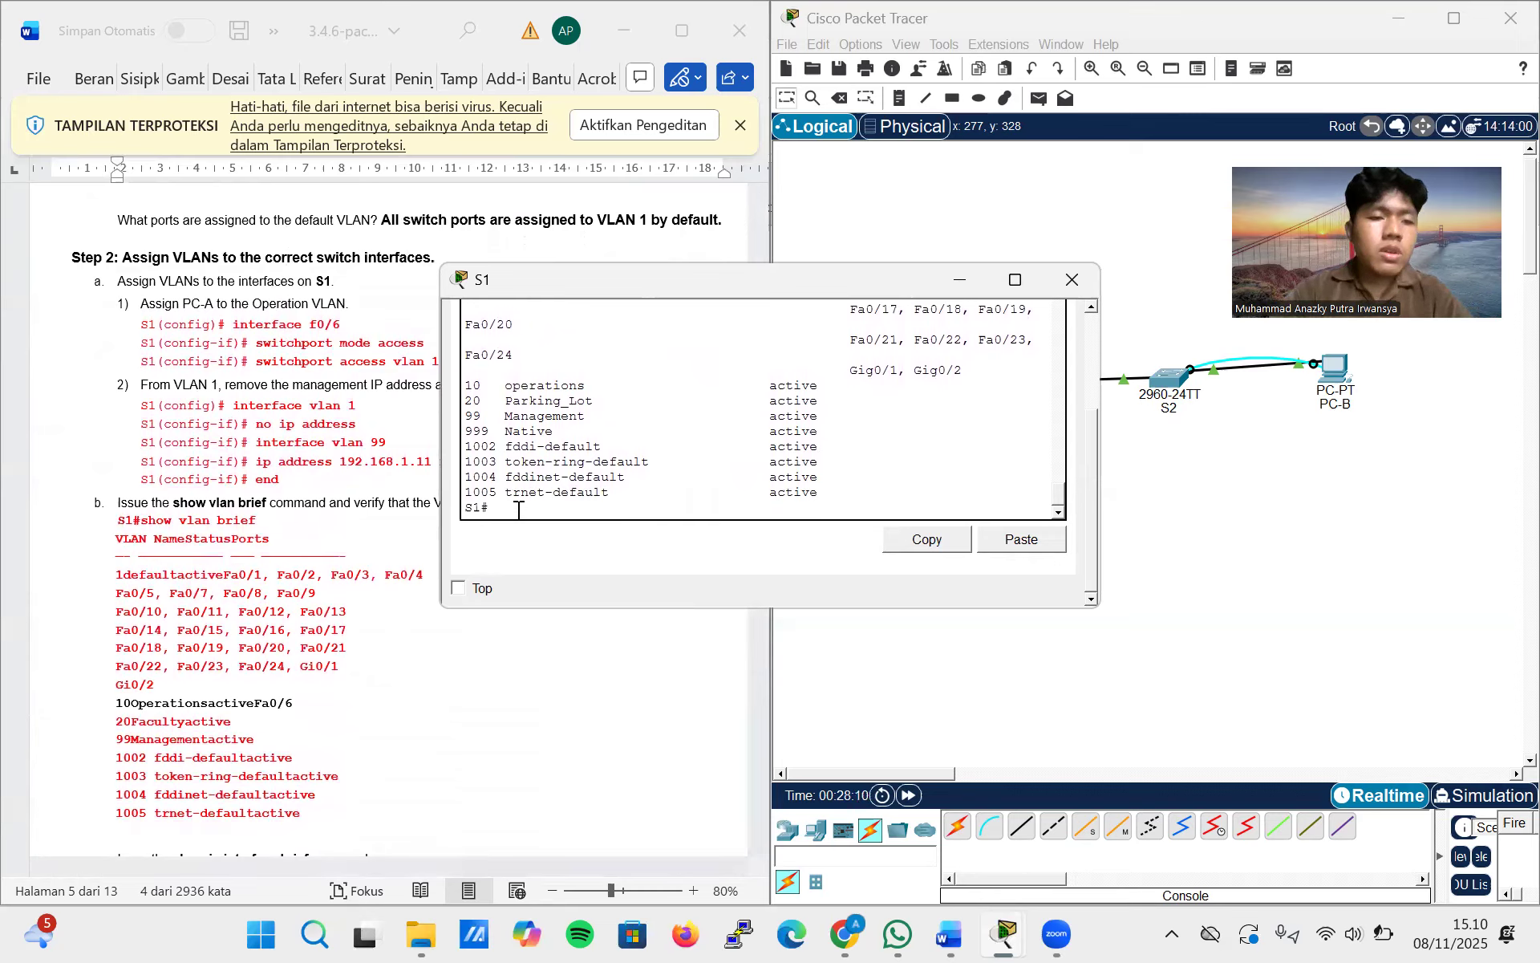
Enter global configuration mode on S1 and select interface f0/6 for configuration
type("co")
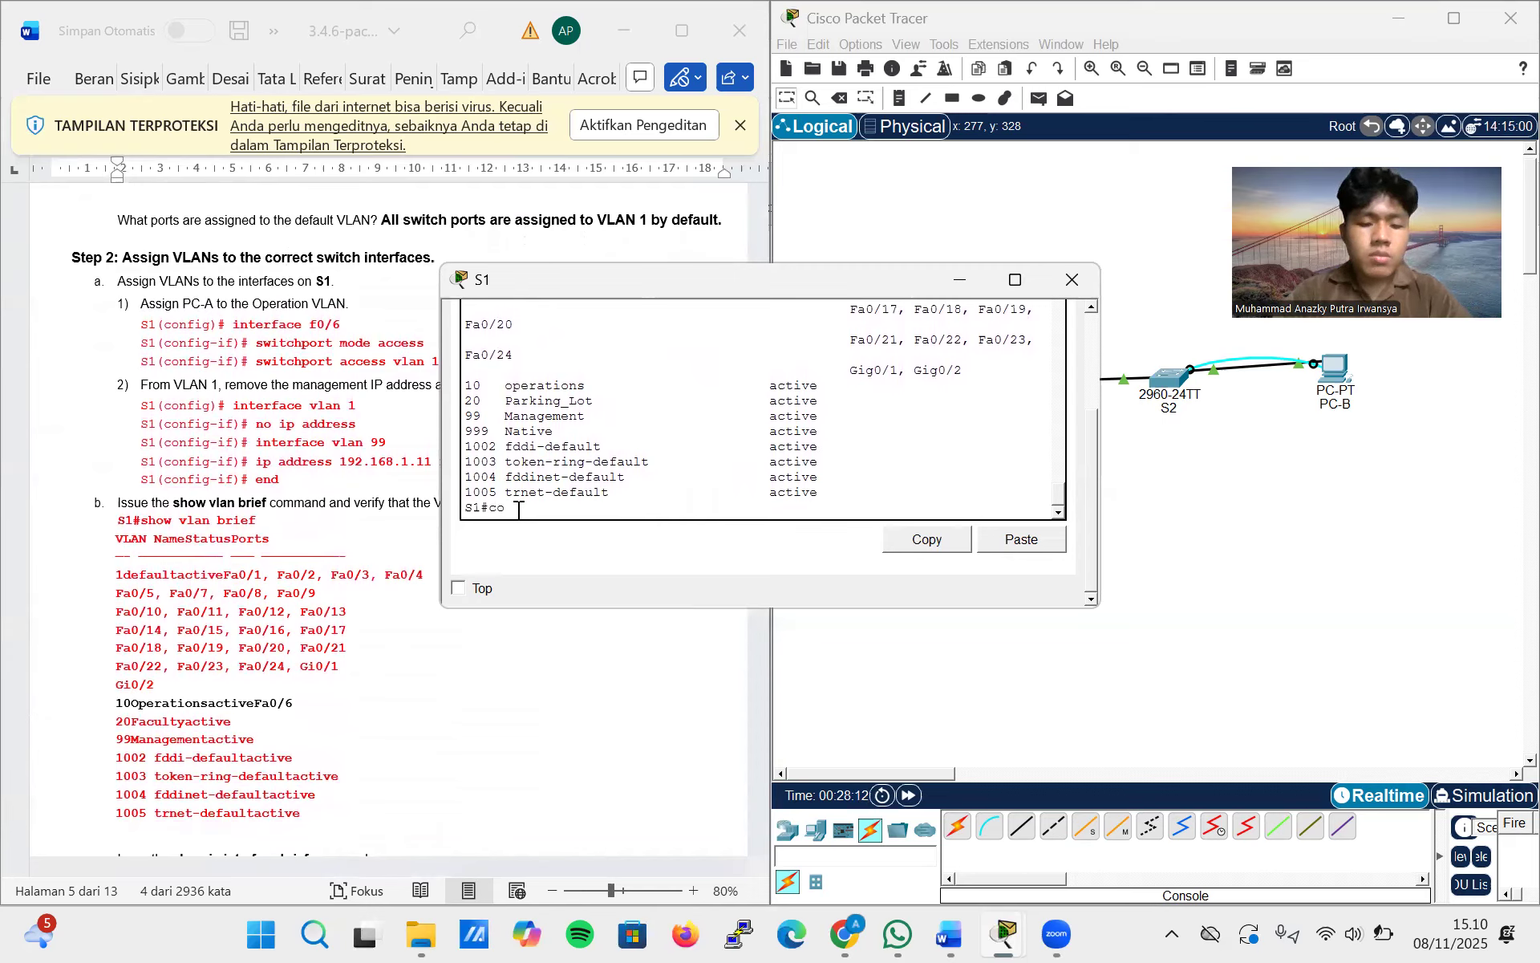
type("nfig termi")
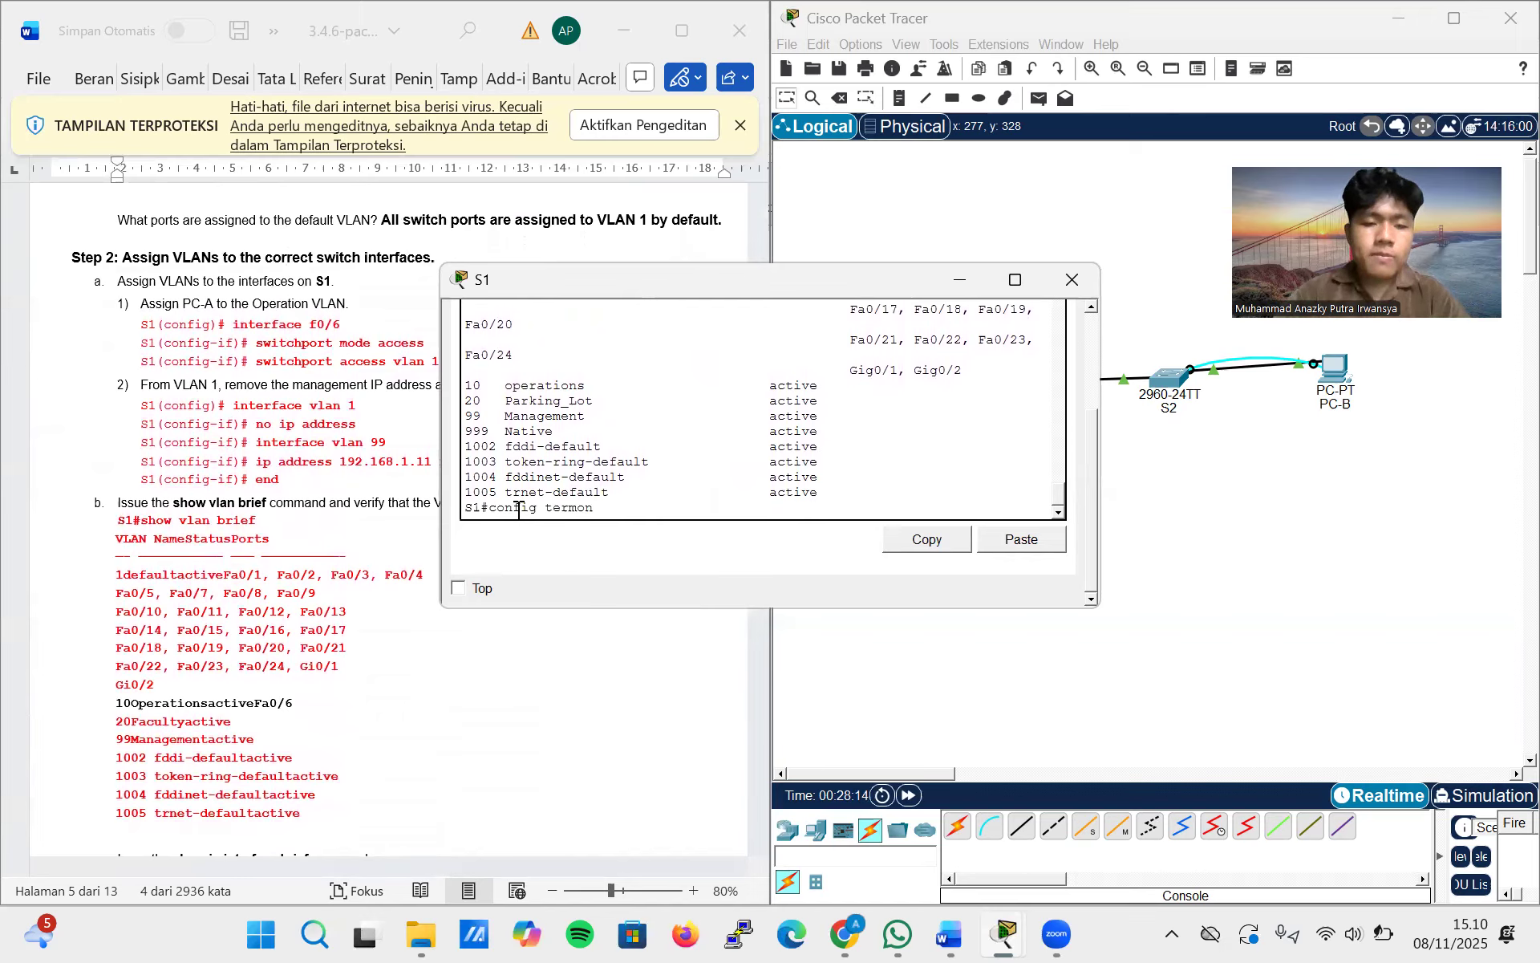
type("nal")
key("Return")
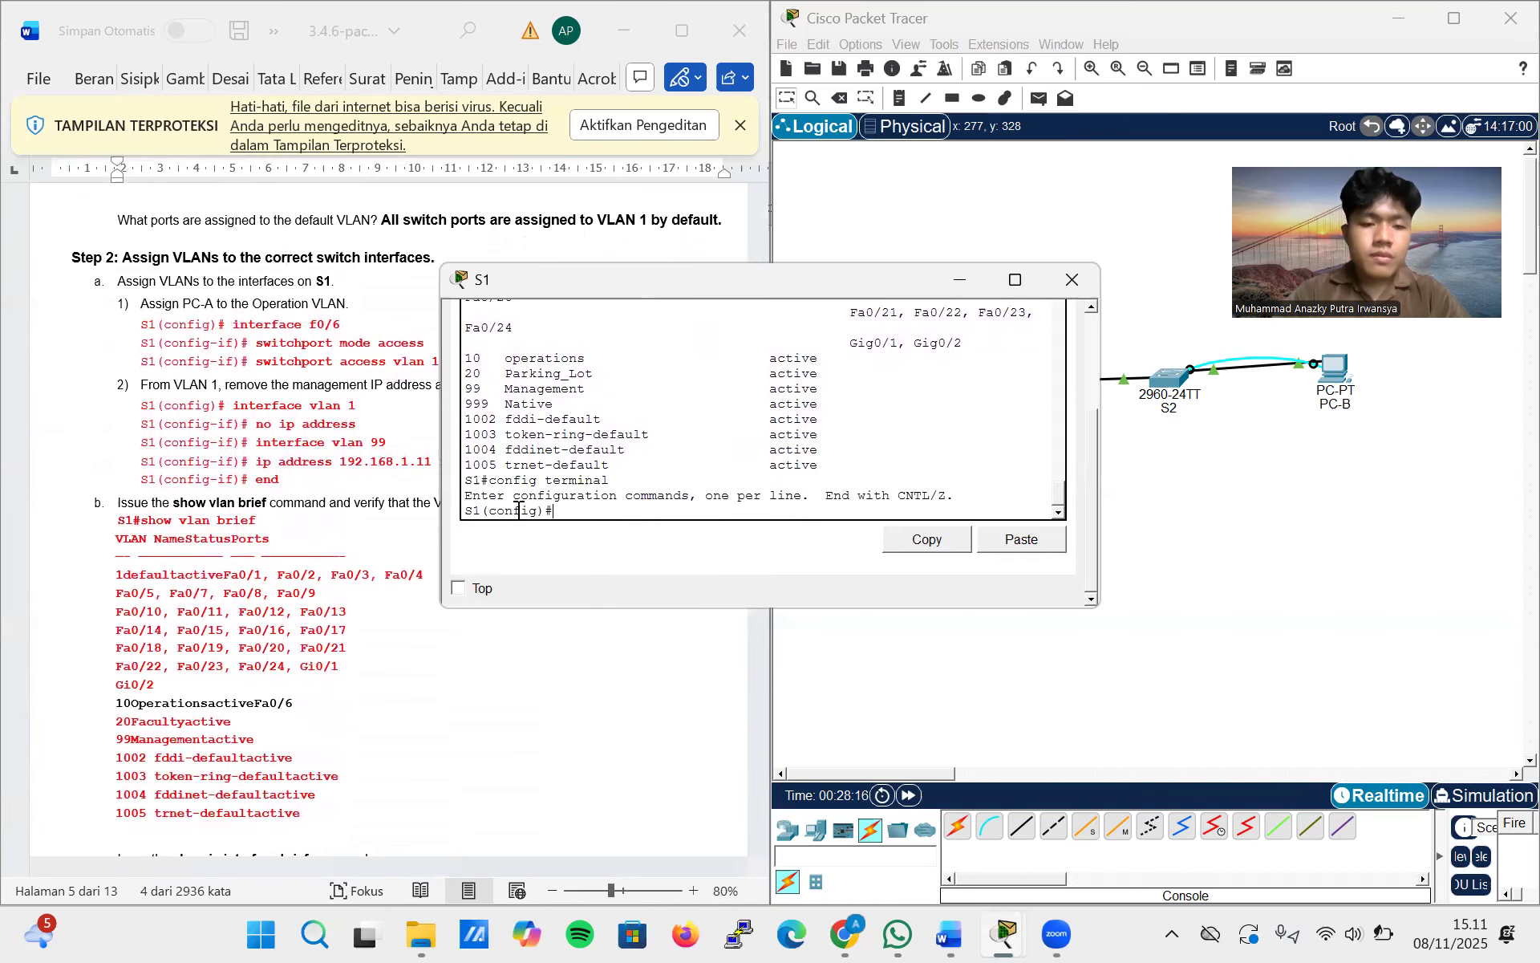
type("inte")
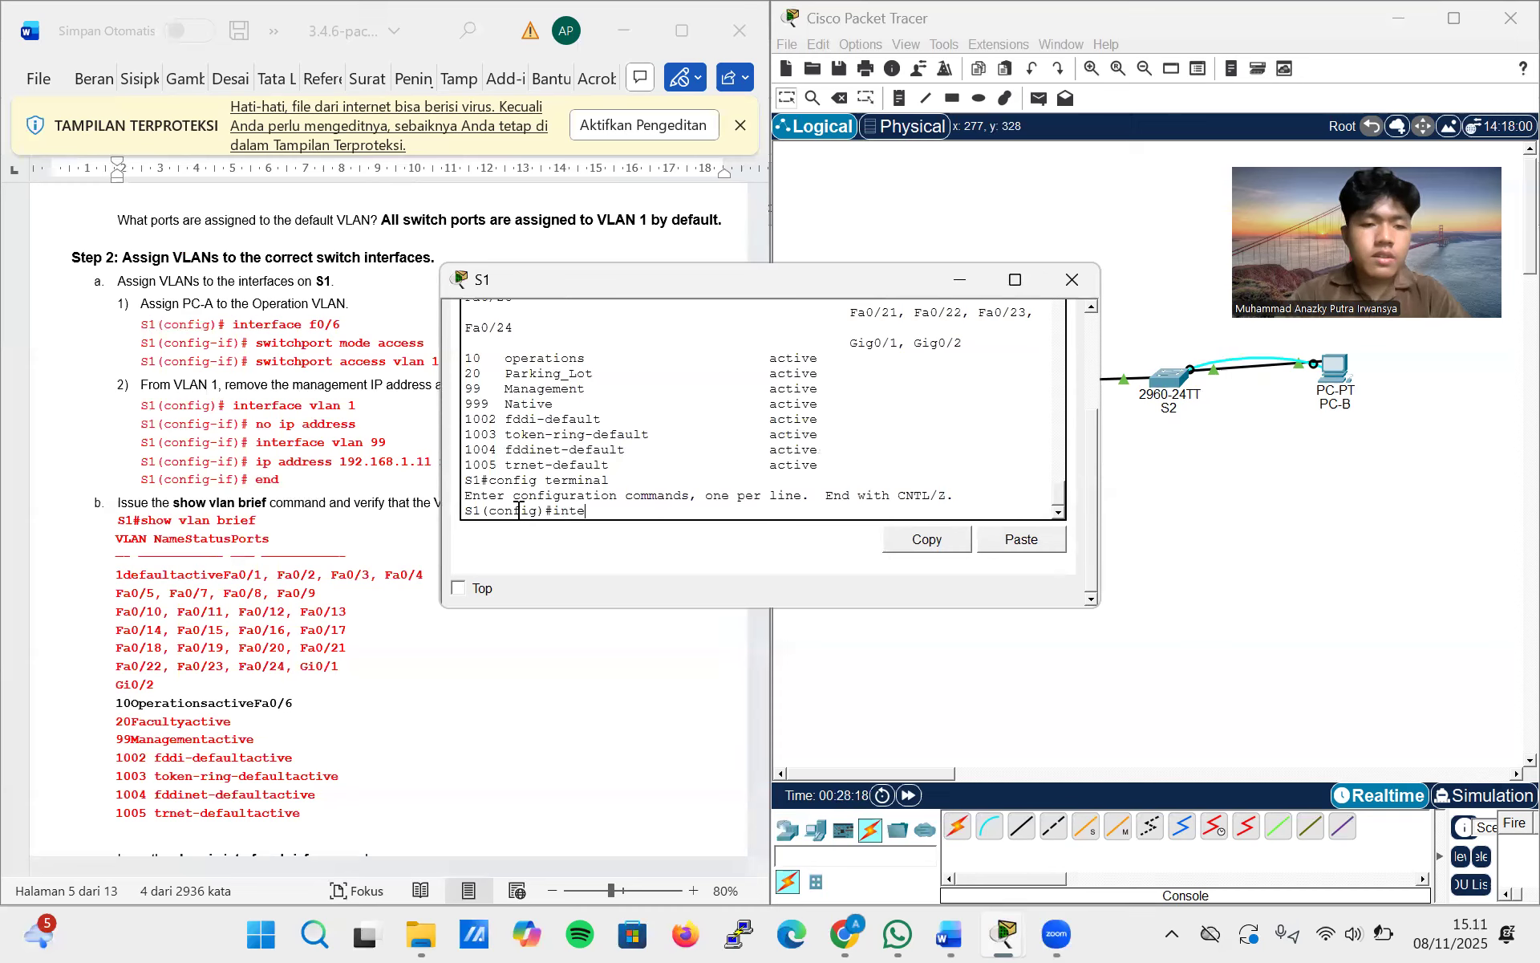
type("r")
key("BackSpace")
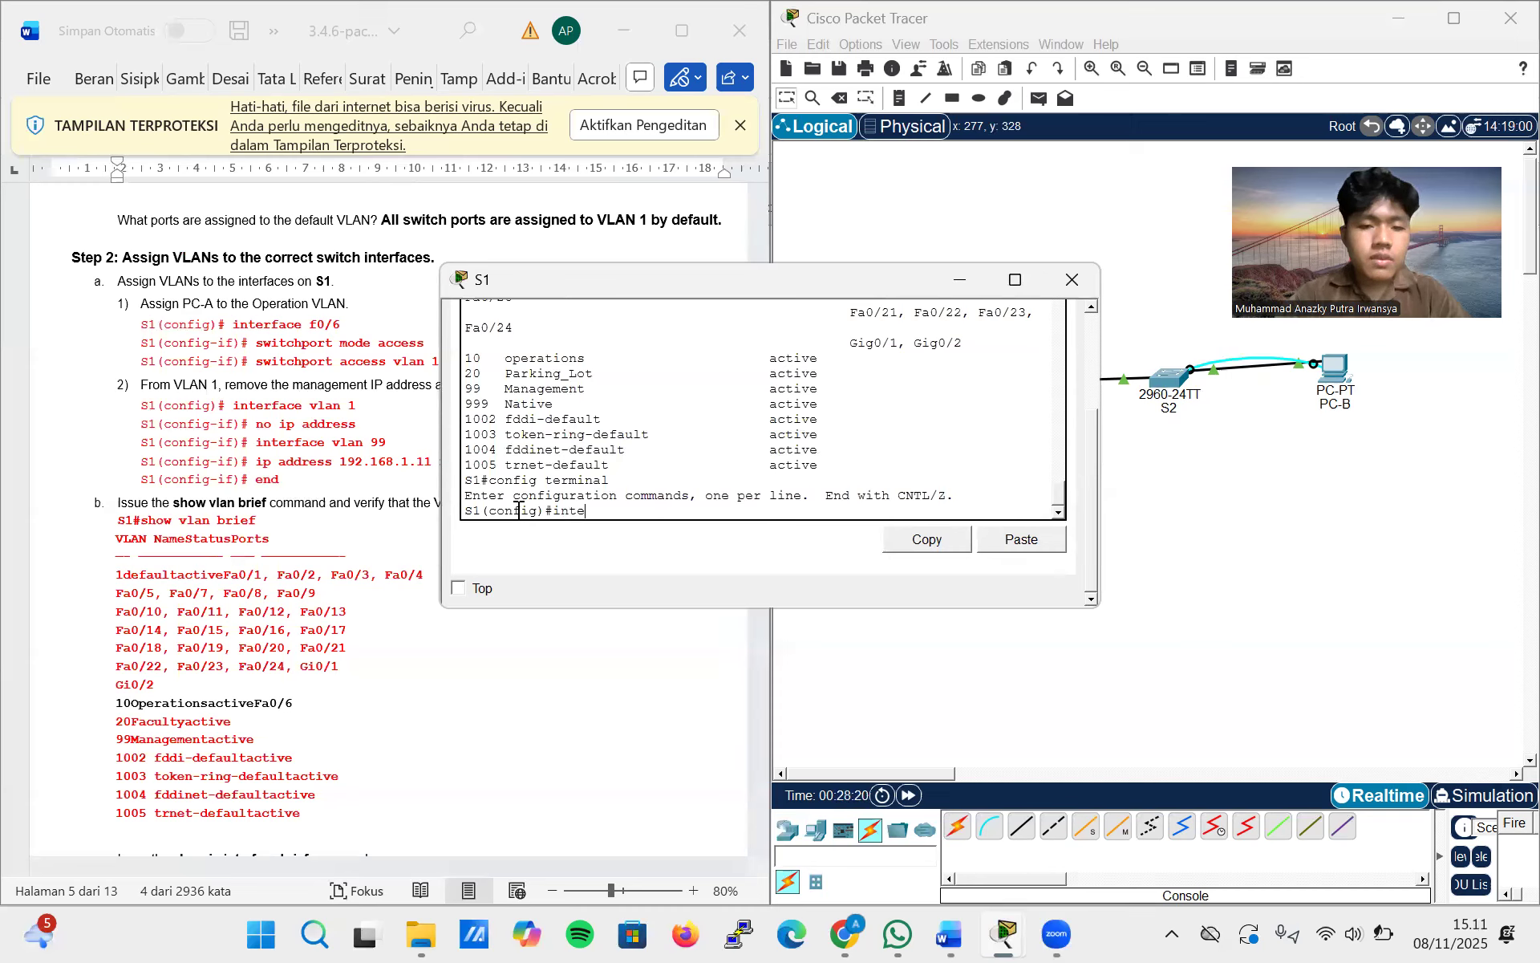
type("face")
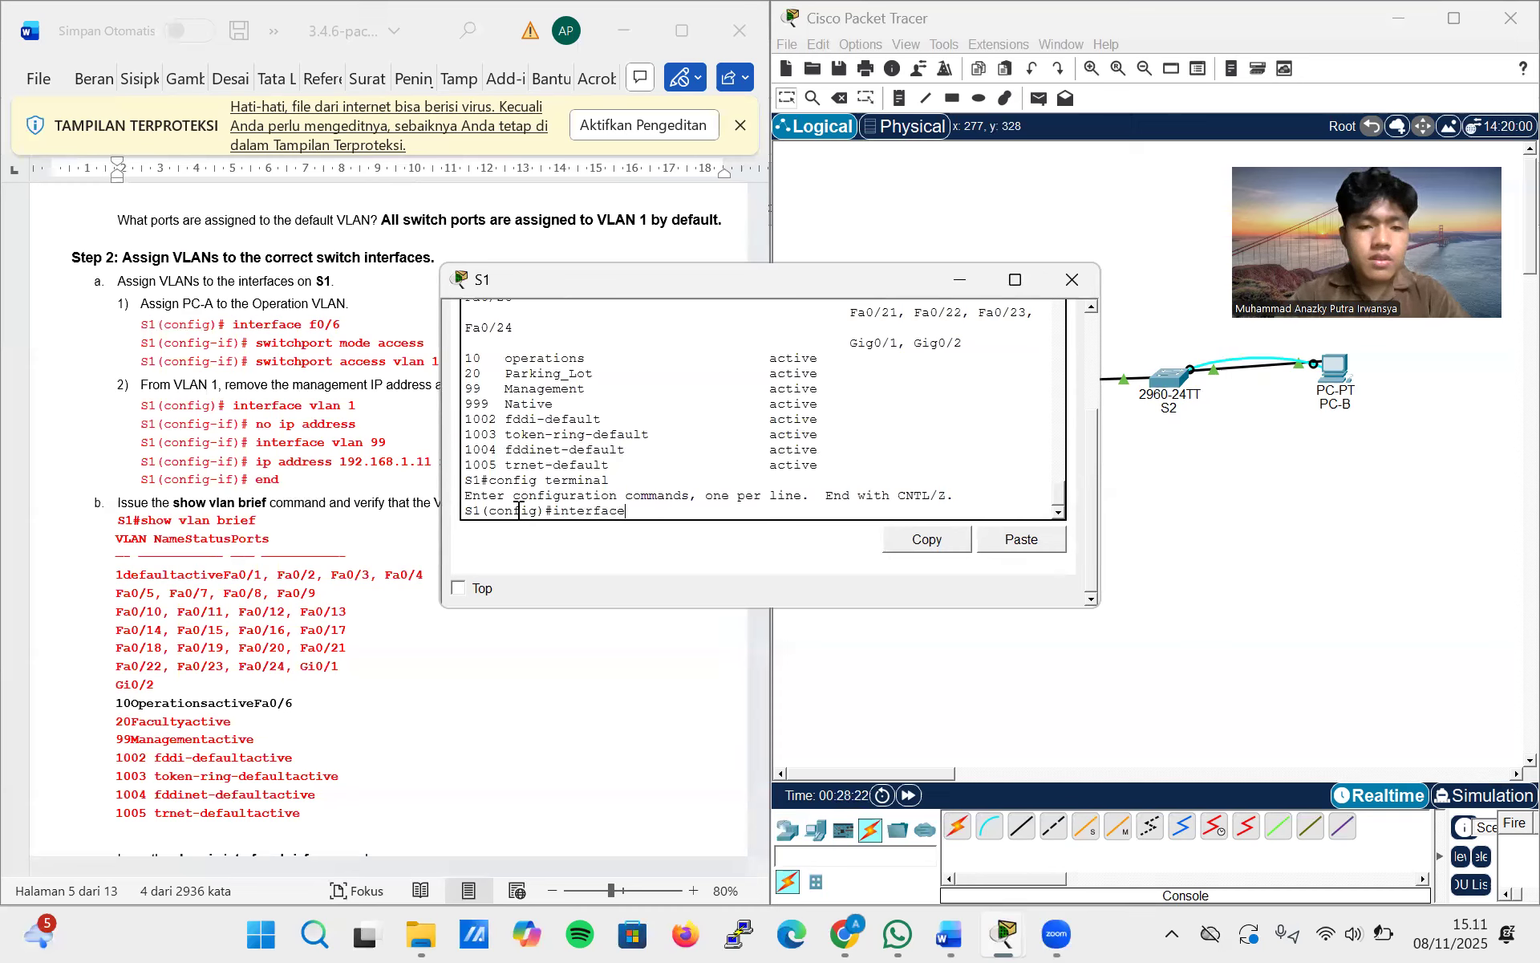
type(" f0/6")
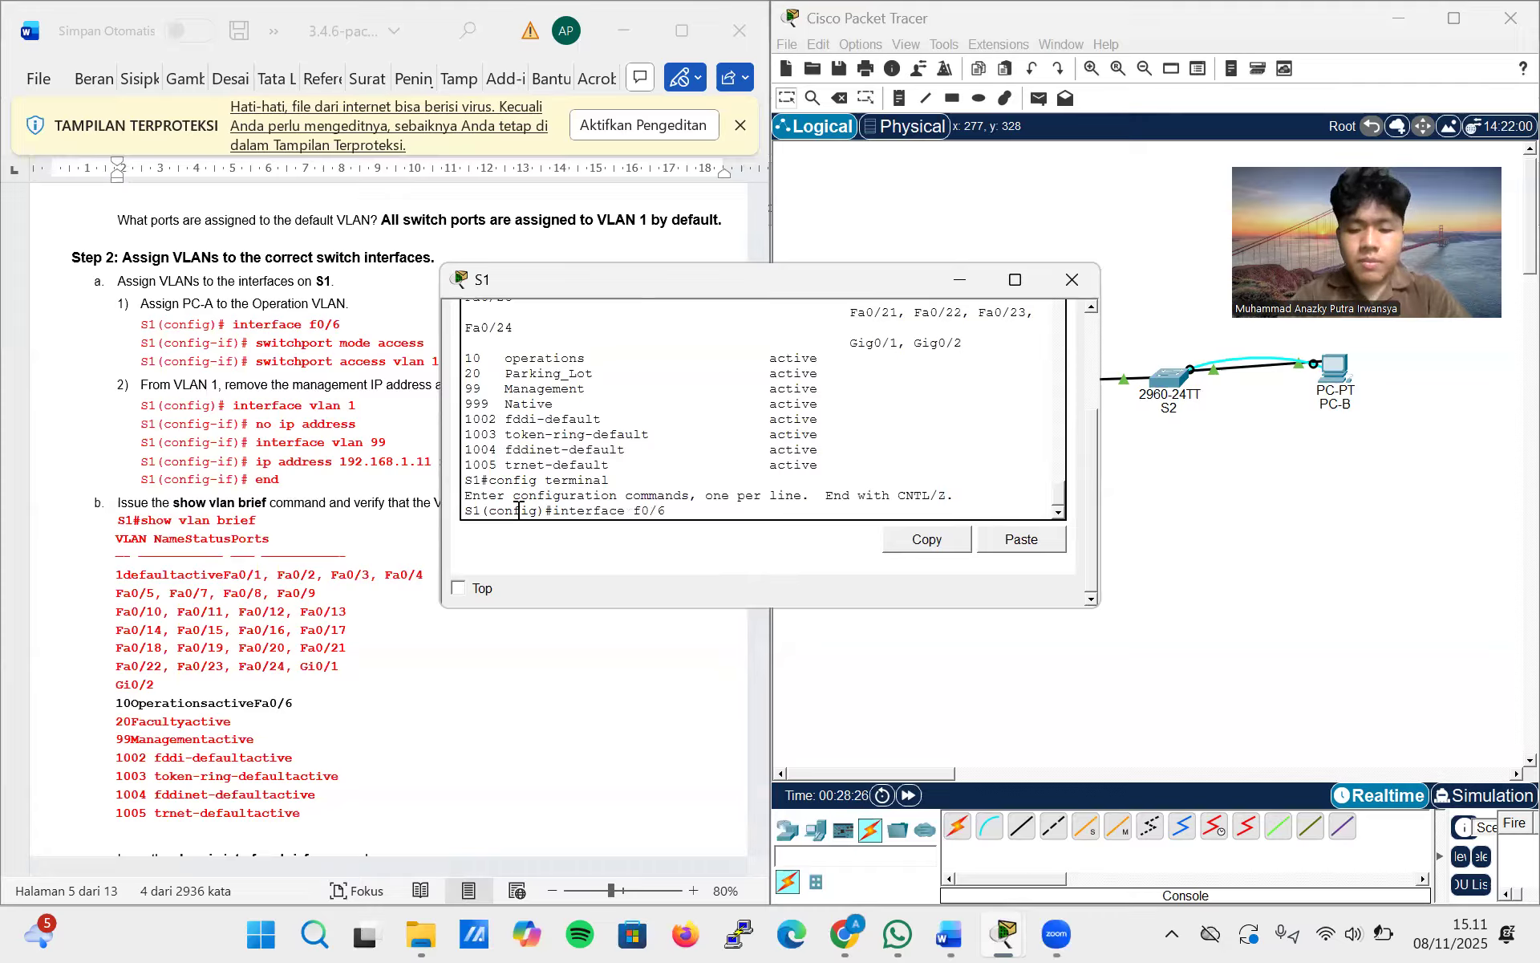
key("Return")
Set interface f0/6 on S1 to switchport access mode
type("switchport mode access")
key("Return")
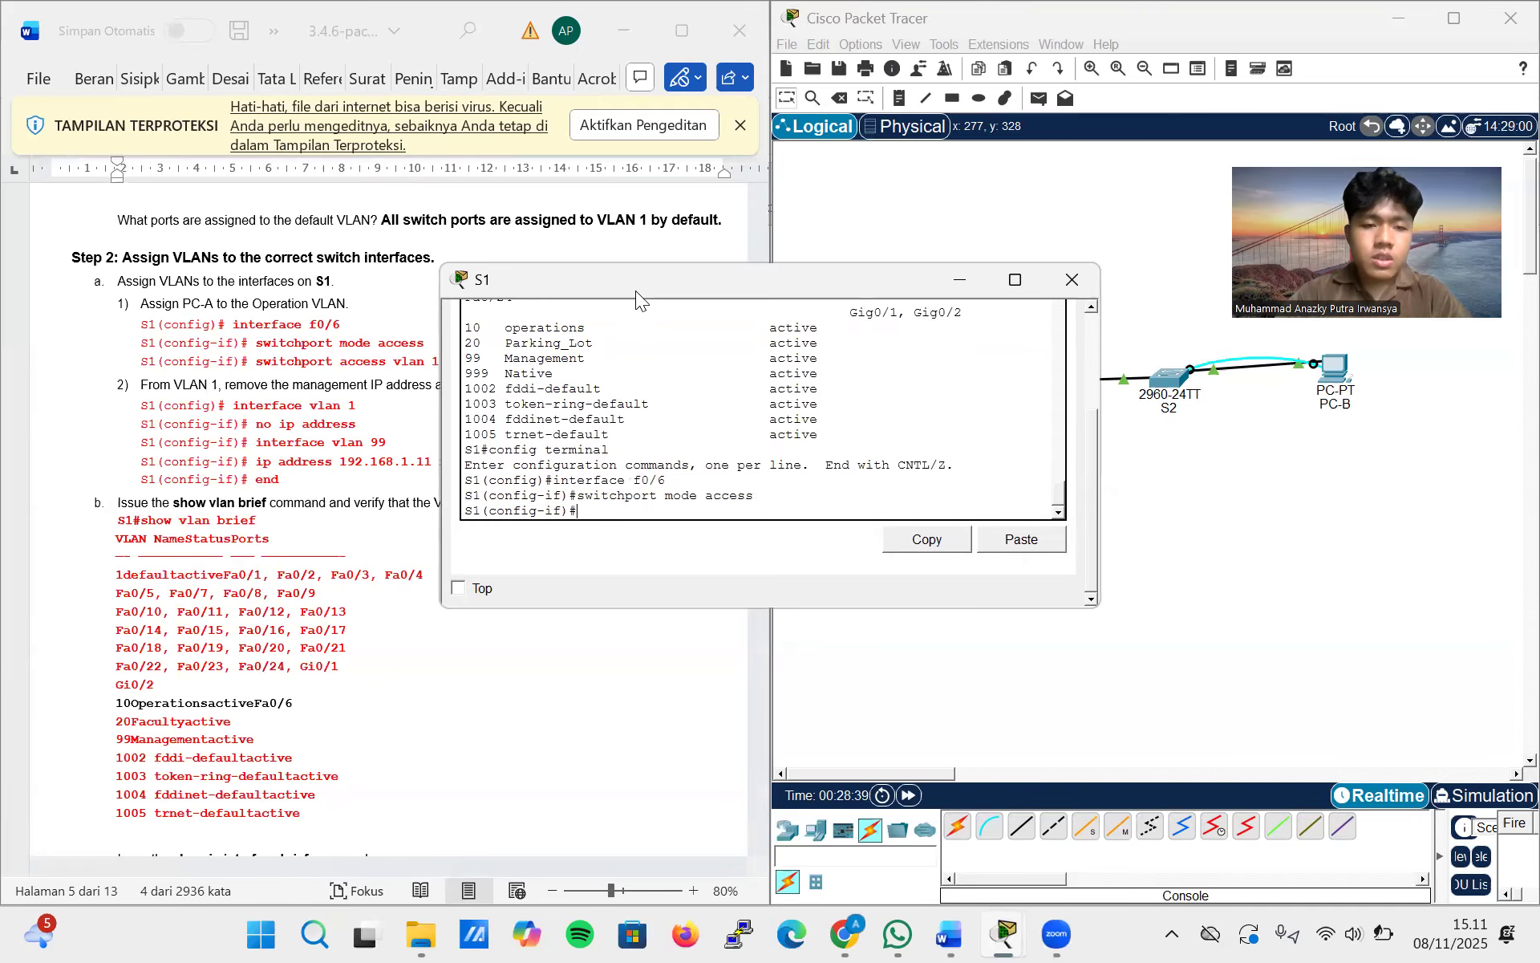
Uncover the lab instructions by moving the S1 window aside, and assign interface f0/6 to access VLAN 10
left_click_drag(636, 291, 913, 232)
type("swit")
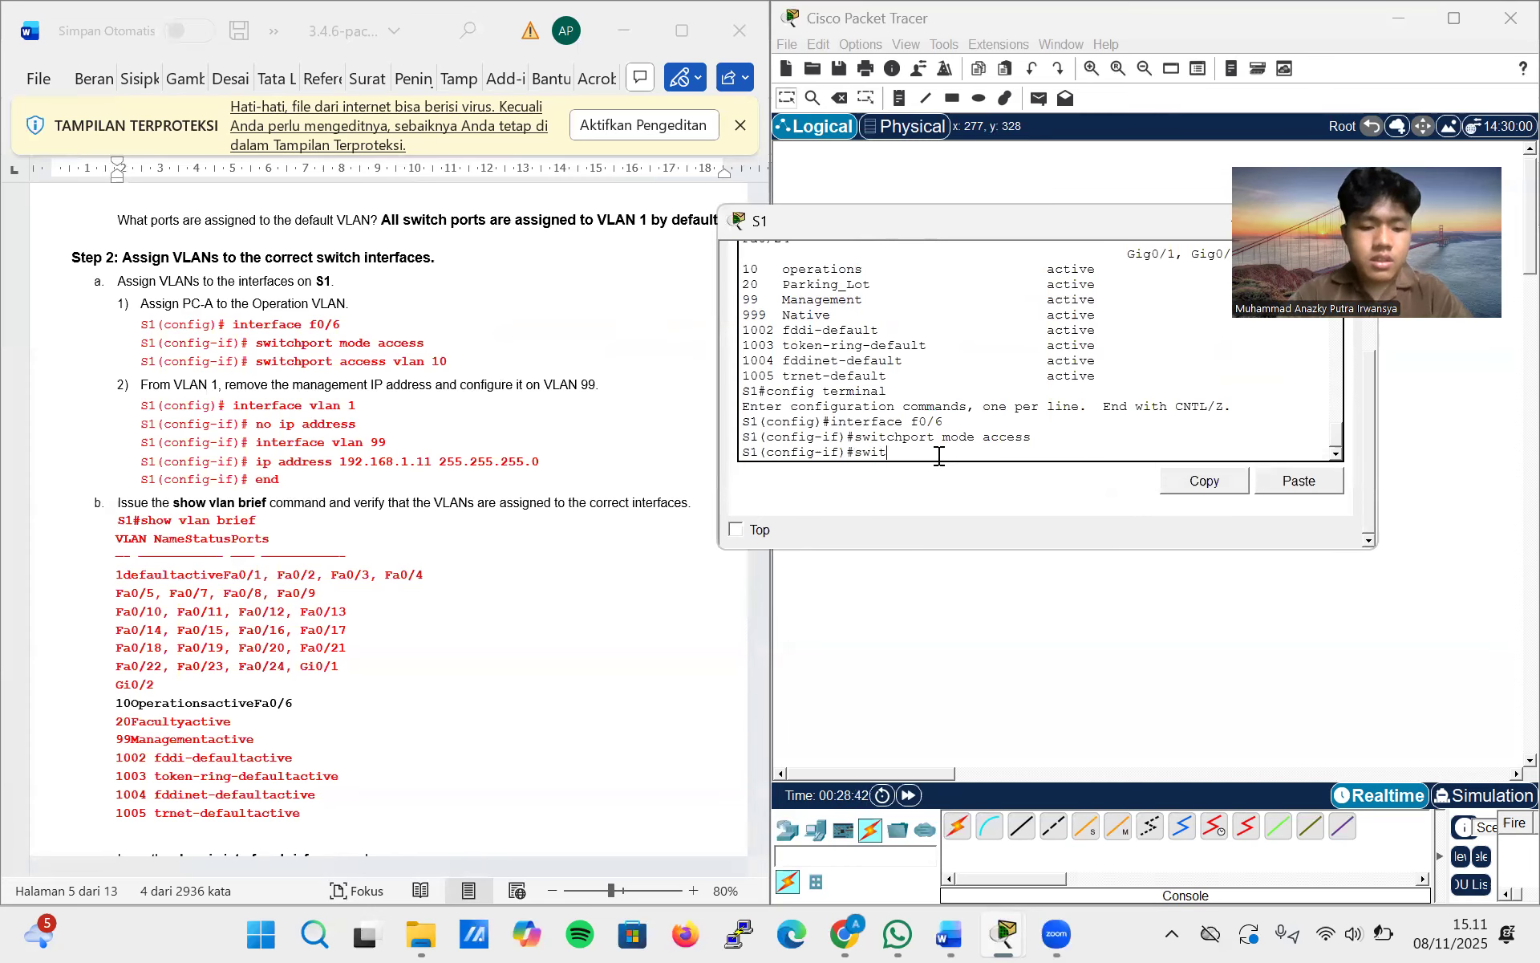
type("chport a")
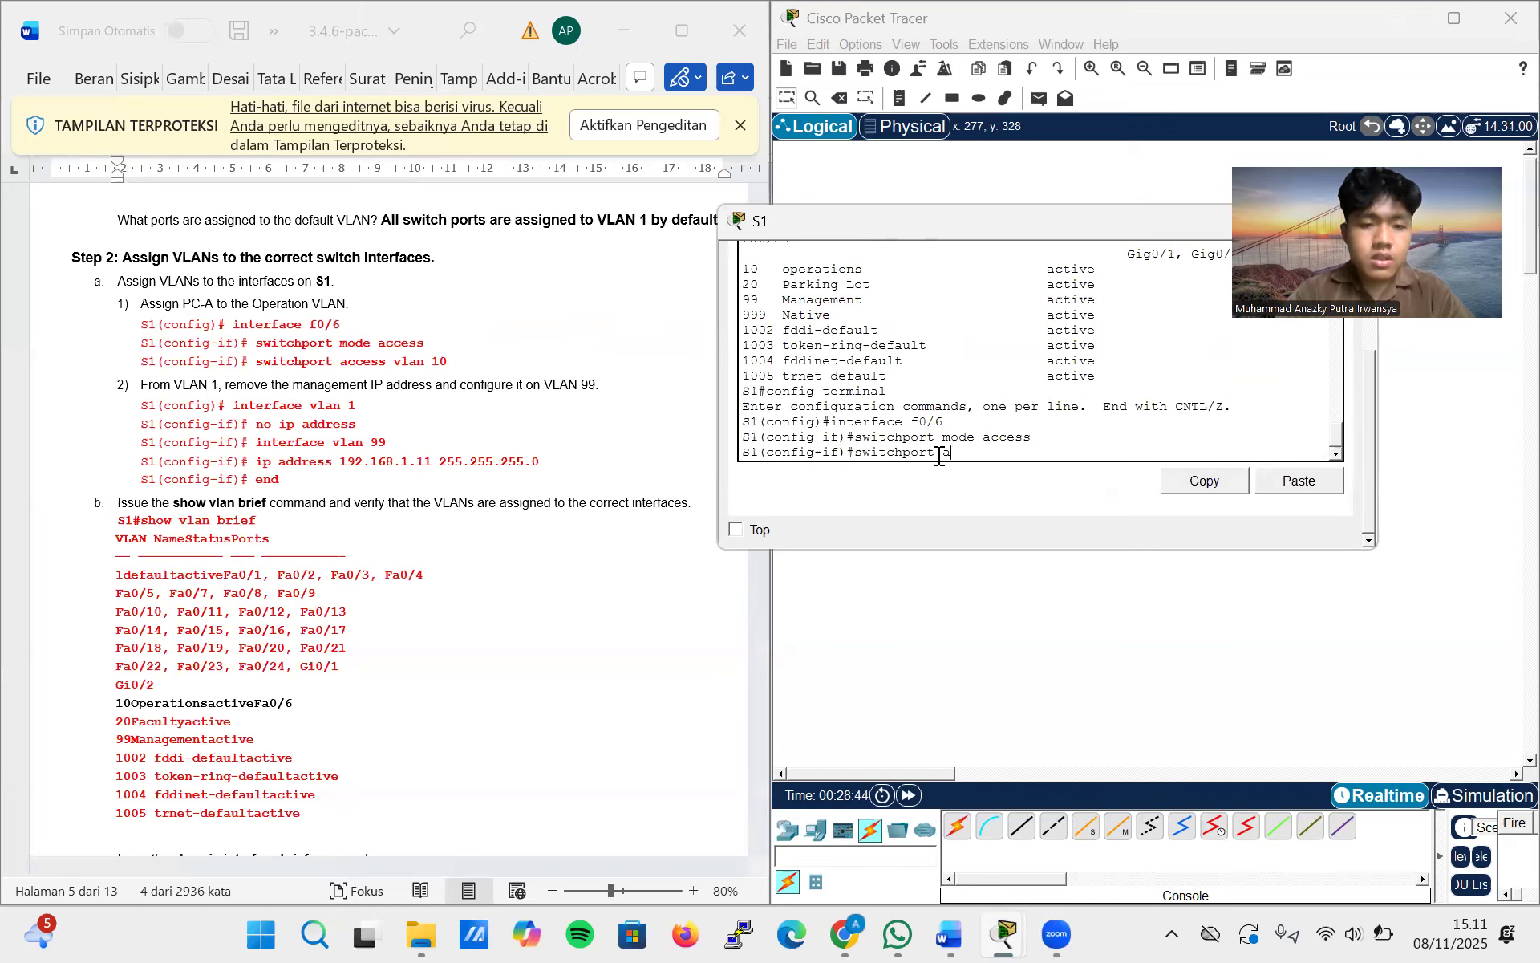
type("ccess vlan 10")
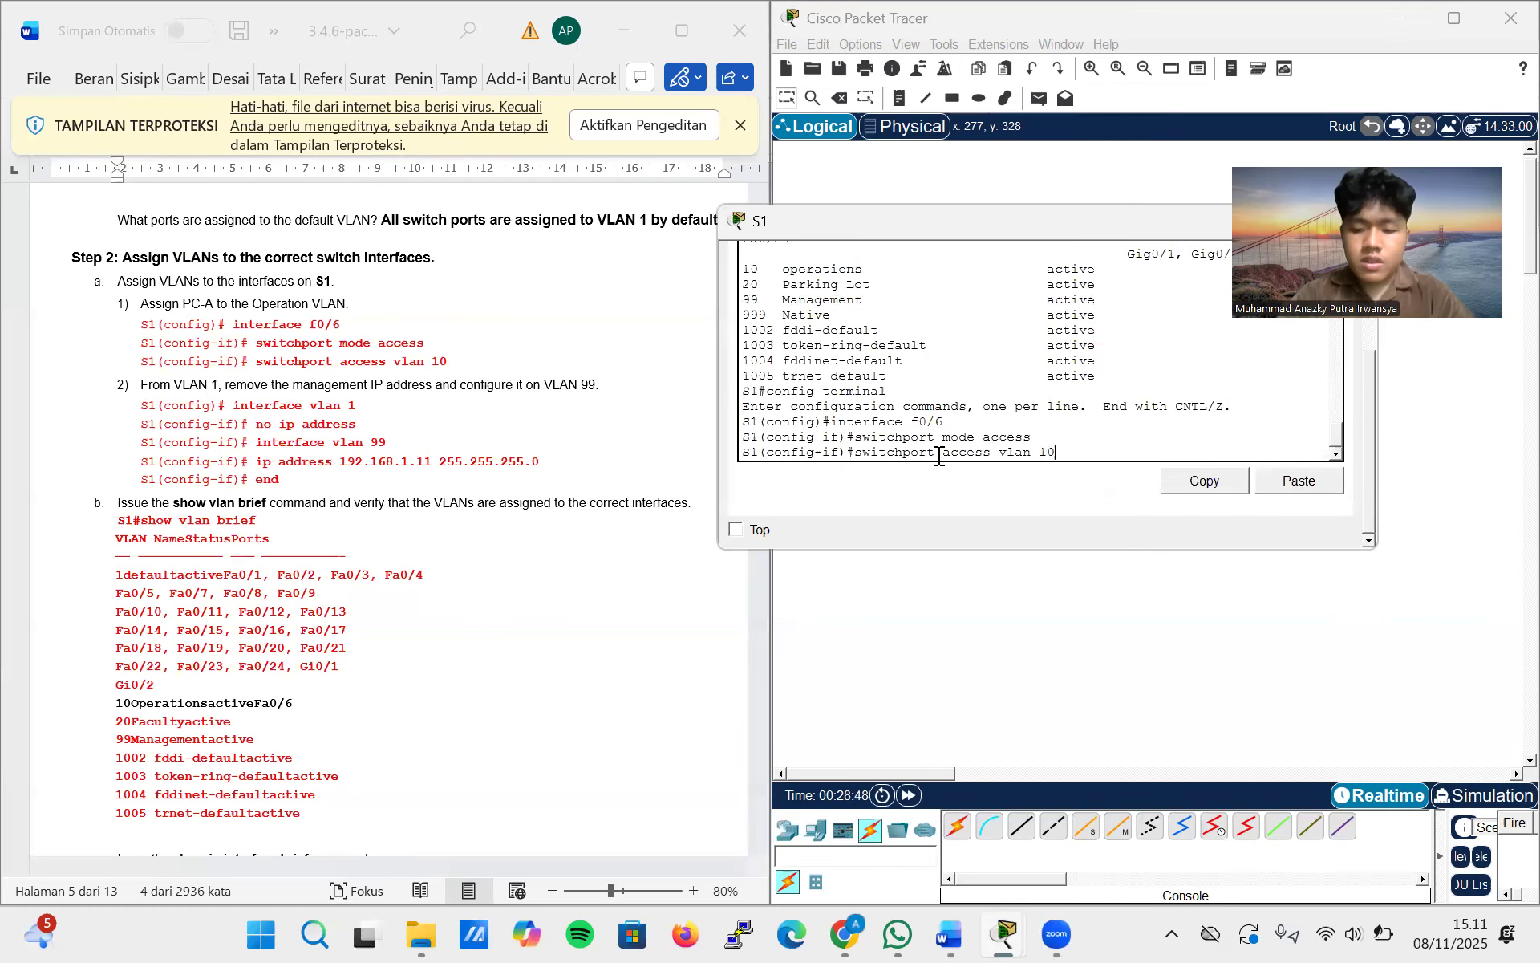
key("Return")
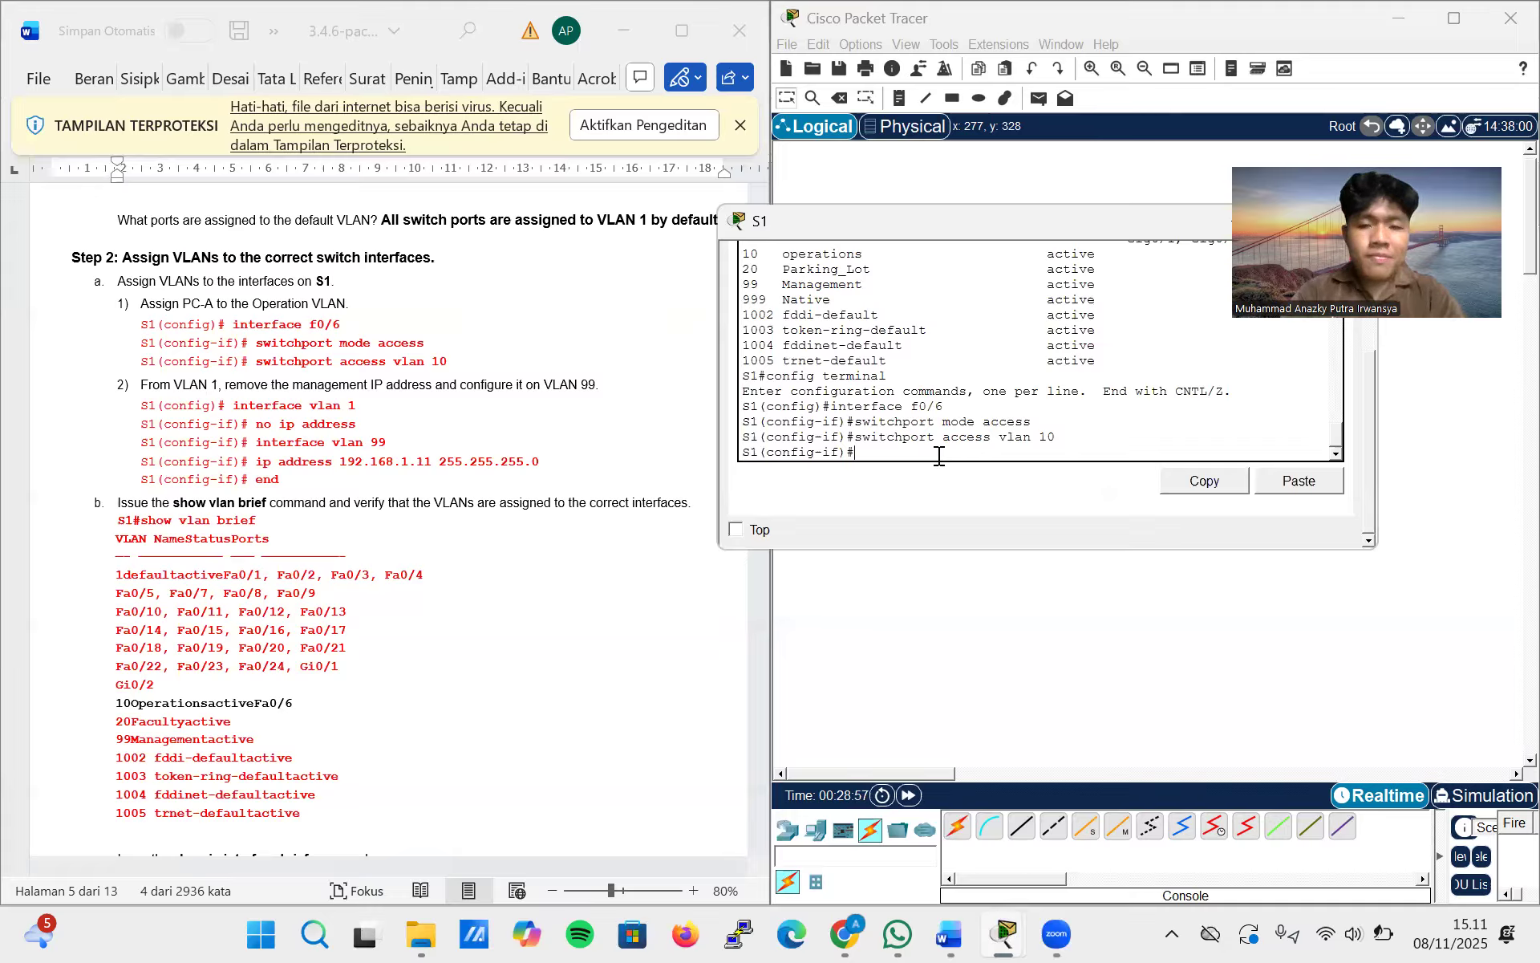
Leave the f0/6 configuration and remove the IP address from interface VLAN 1 on S1
type("exit")
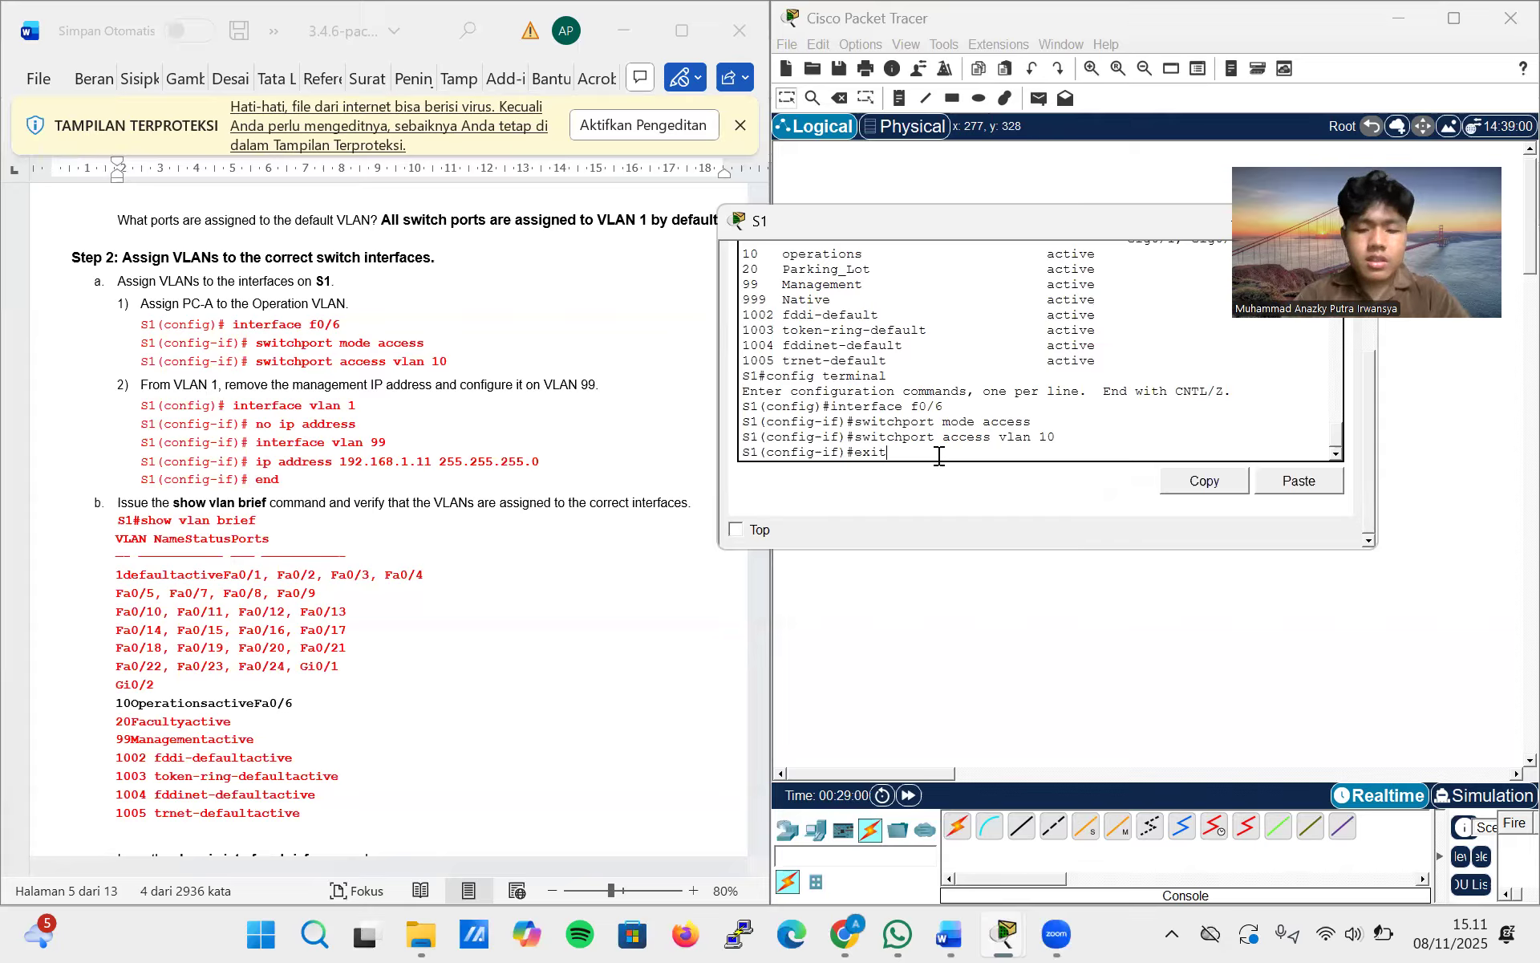
key("Return")
type("inte")
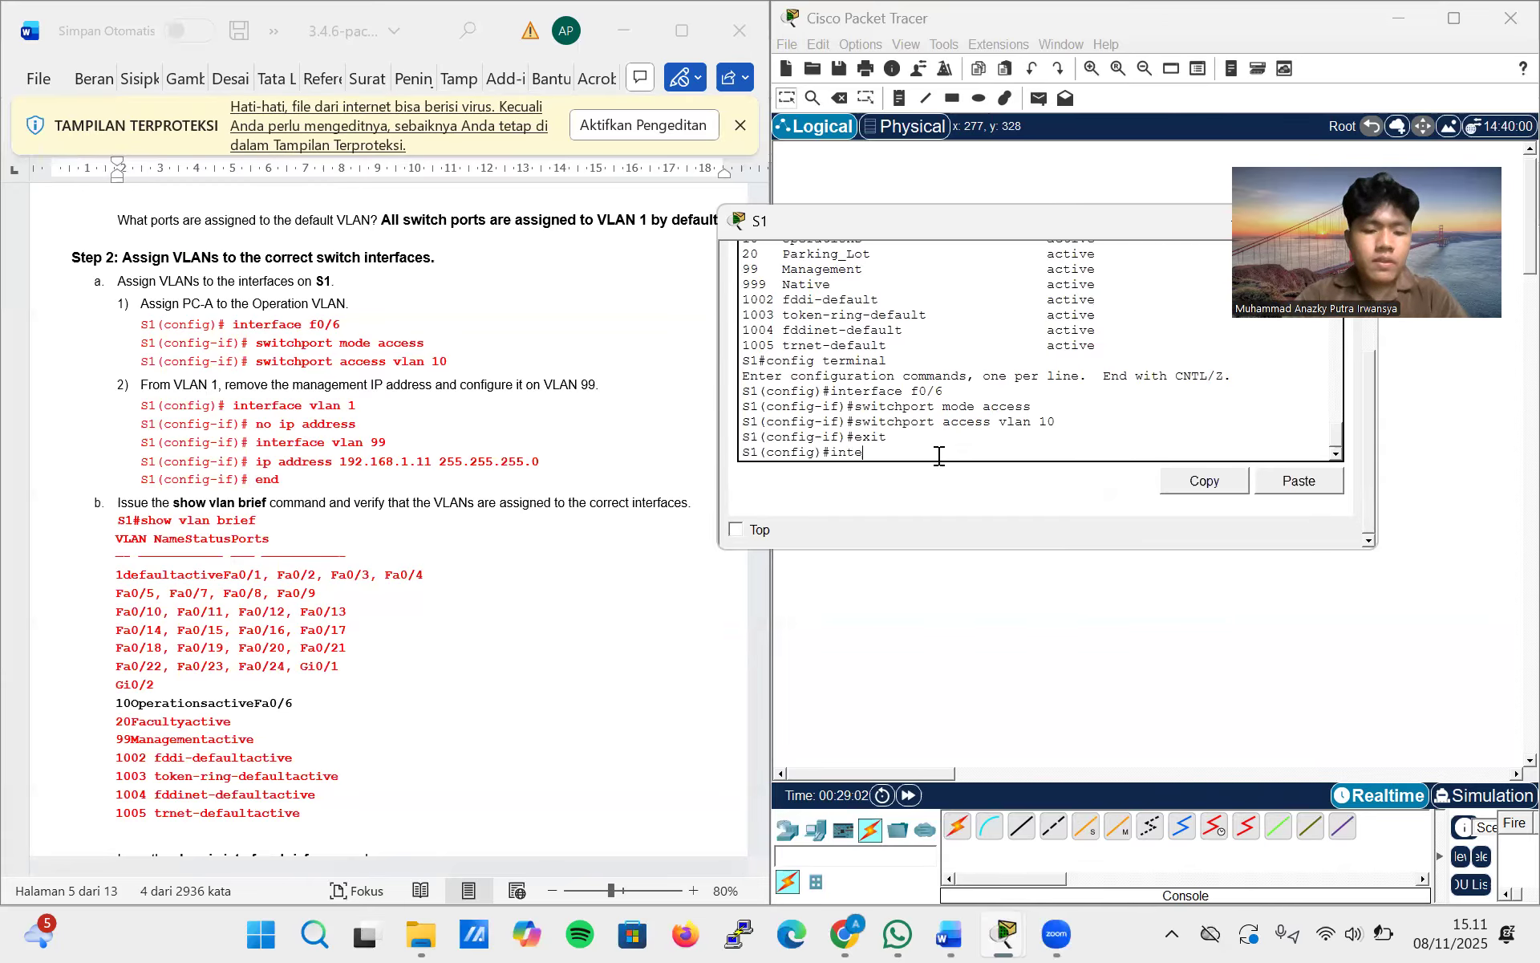
type("rvace vlan 1")
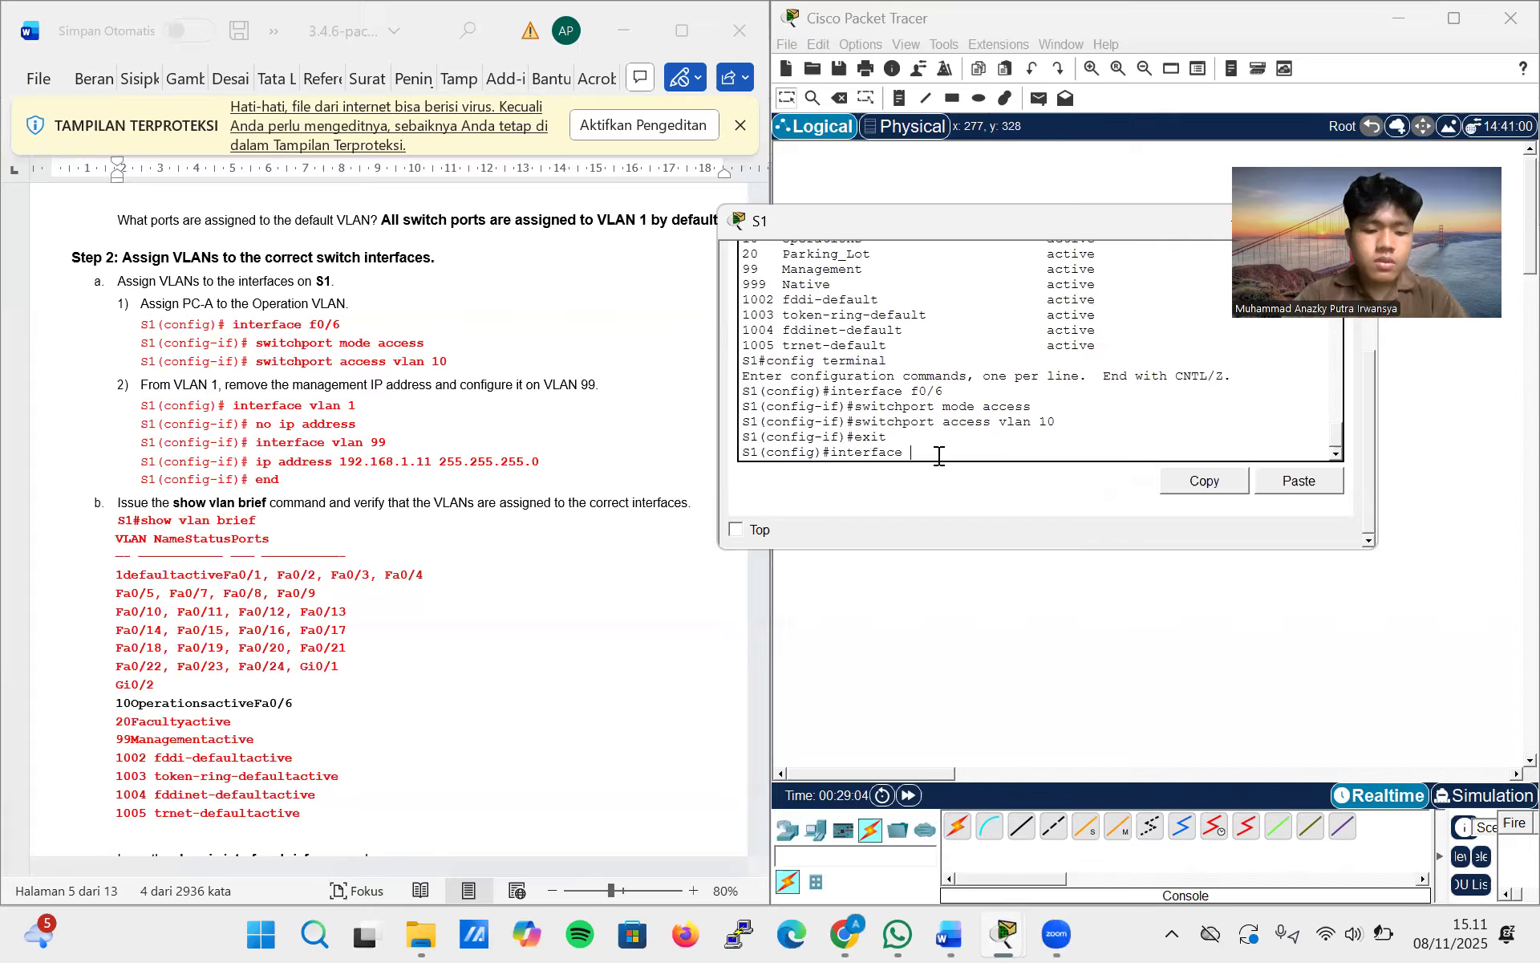
key("Return")
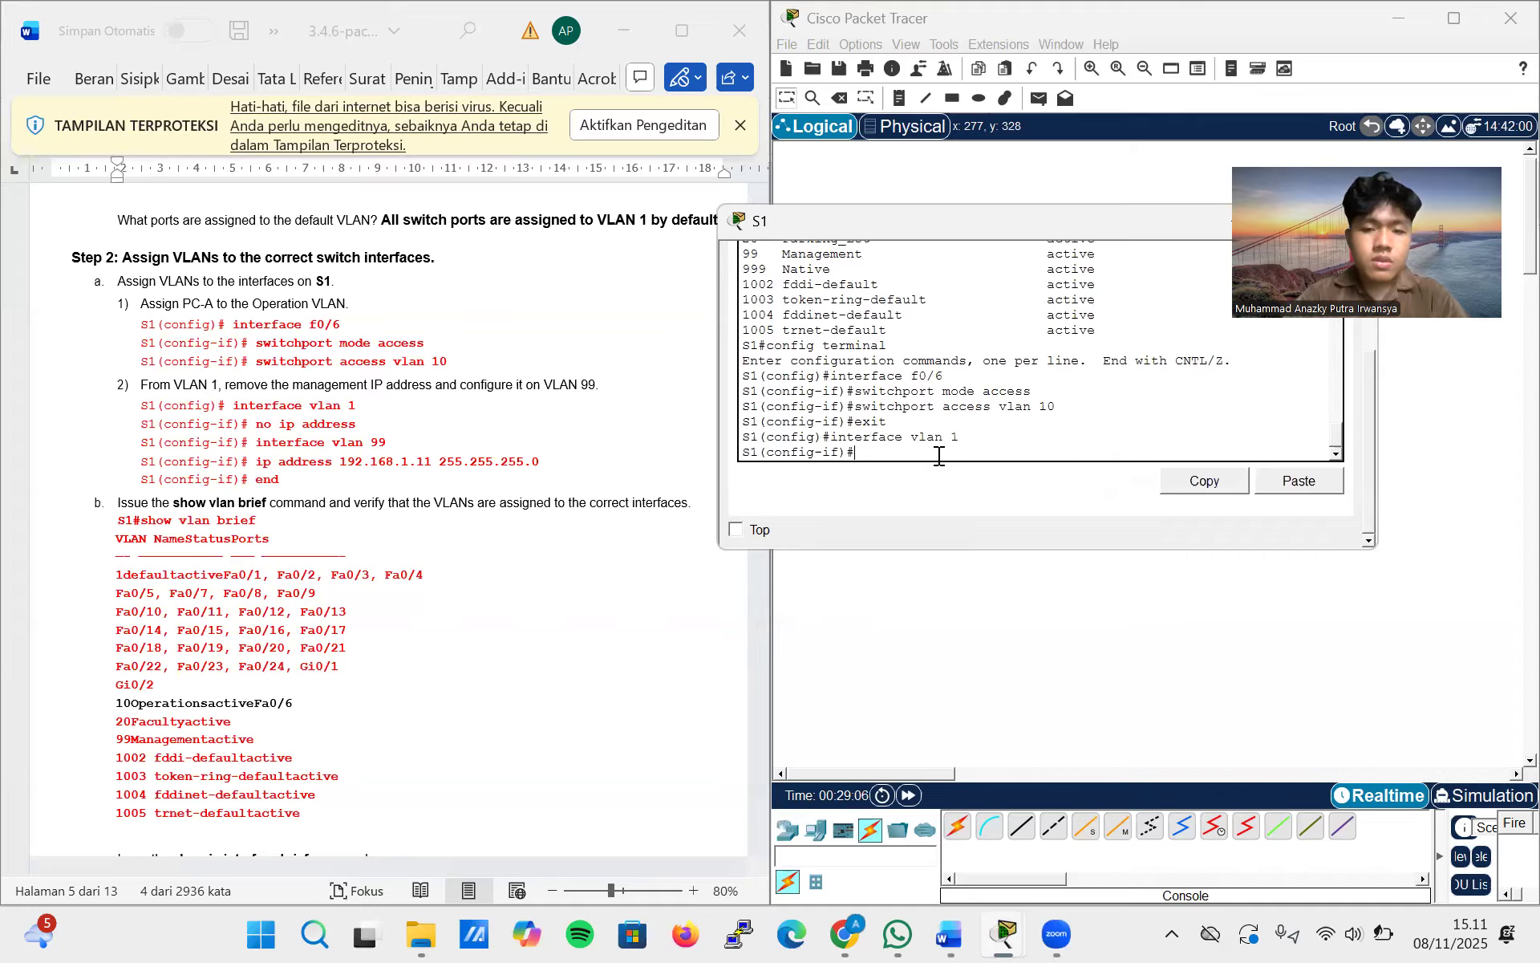
type("no ip address")
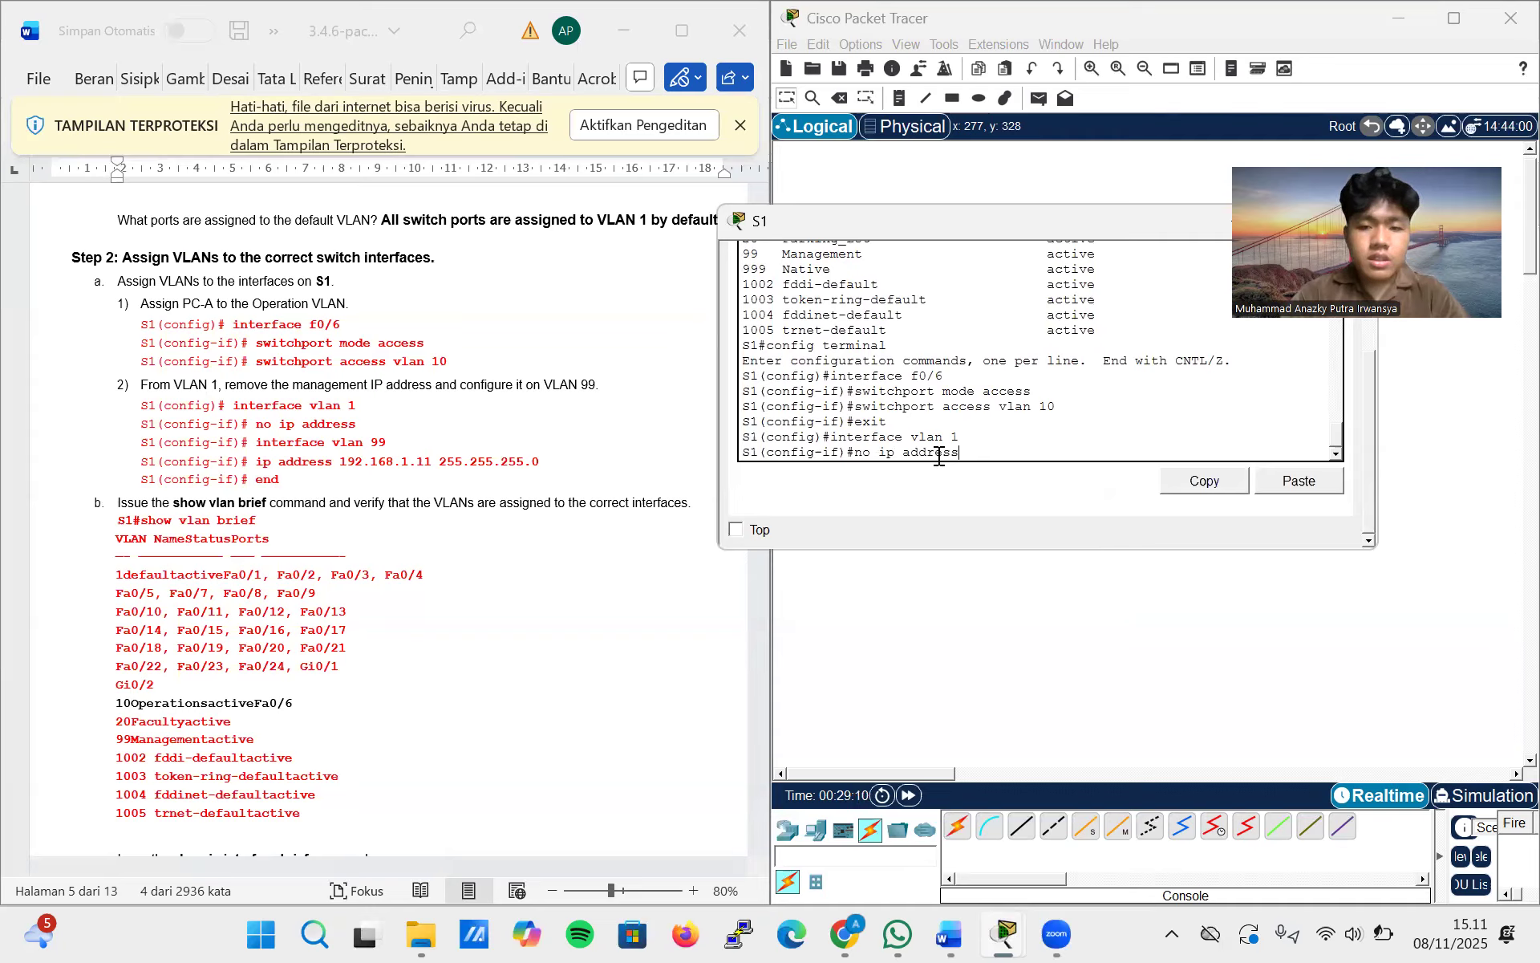
key("Return")
Select interface VLAN 99 on S1 for configuration
type("interv")
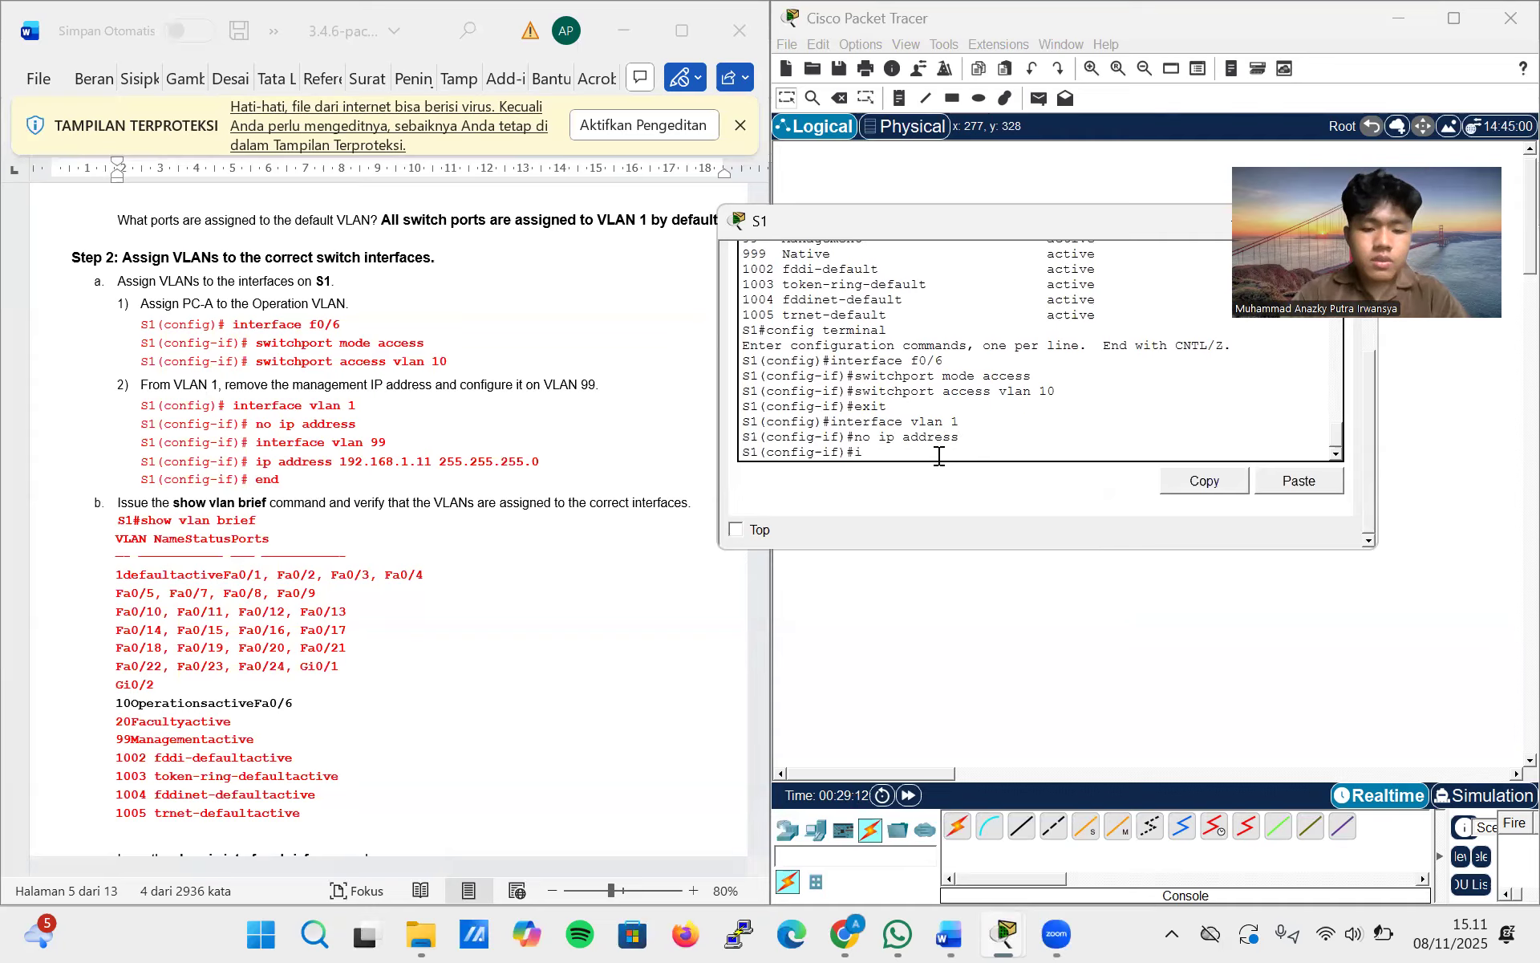
key("BackSpace")
key("BackSpace")
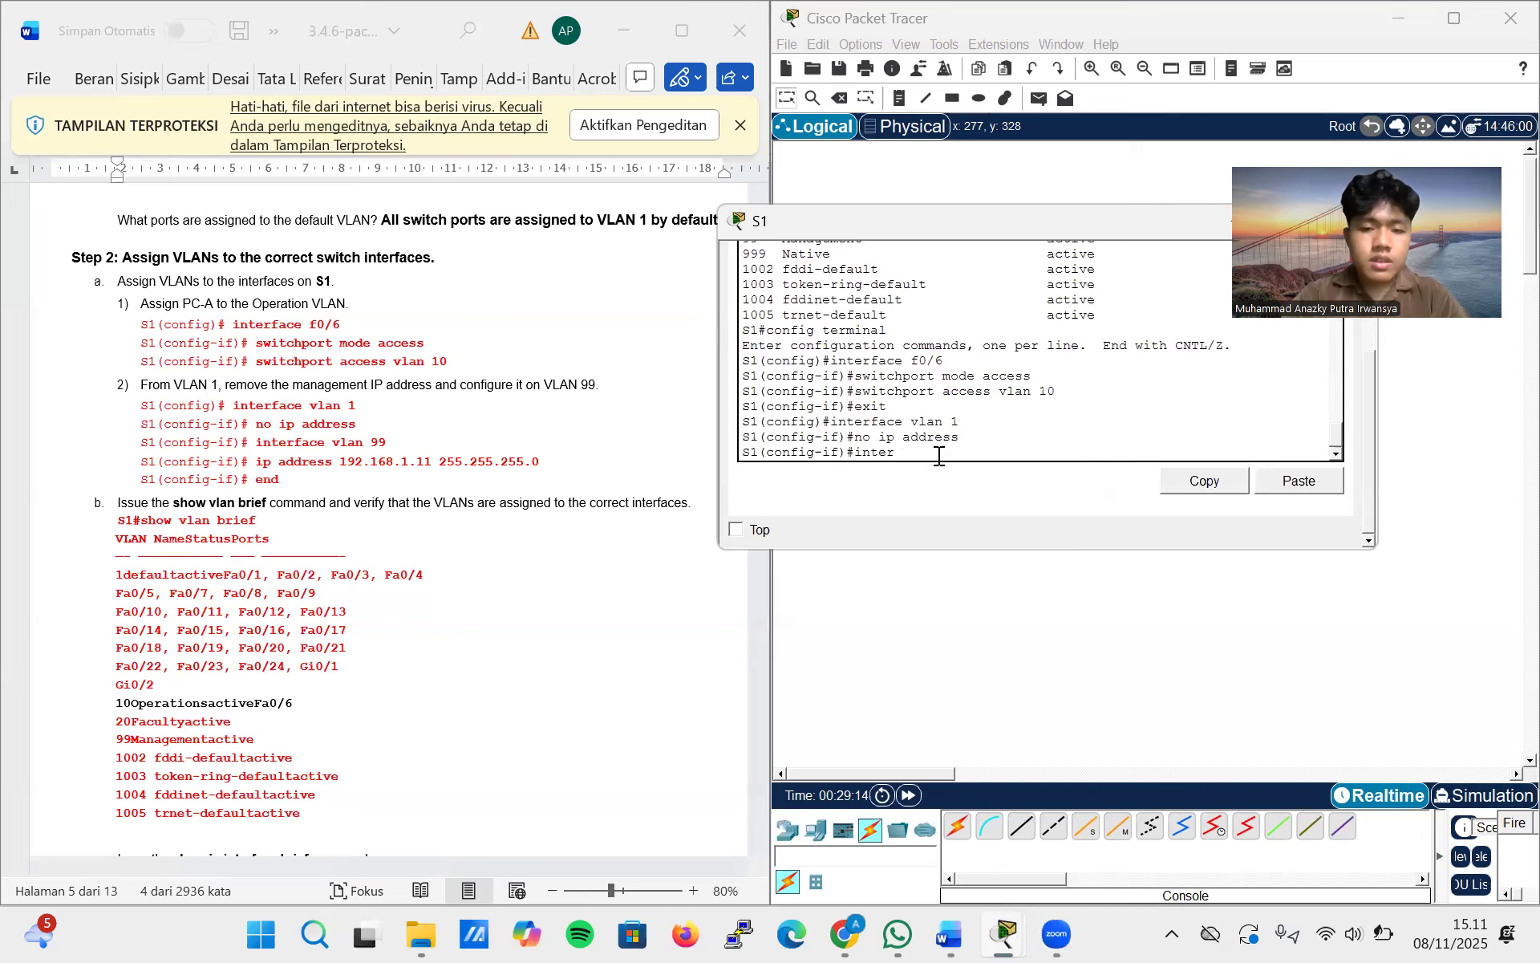
type("rface")
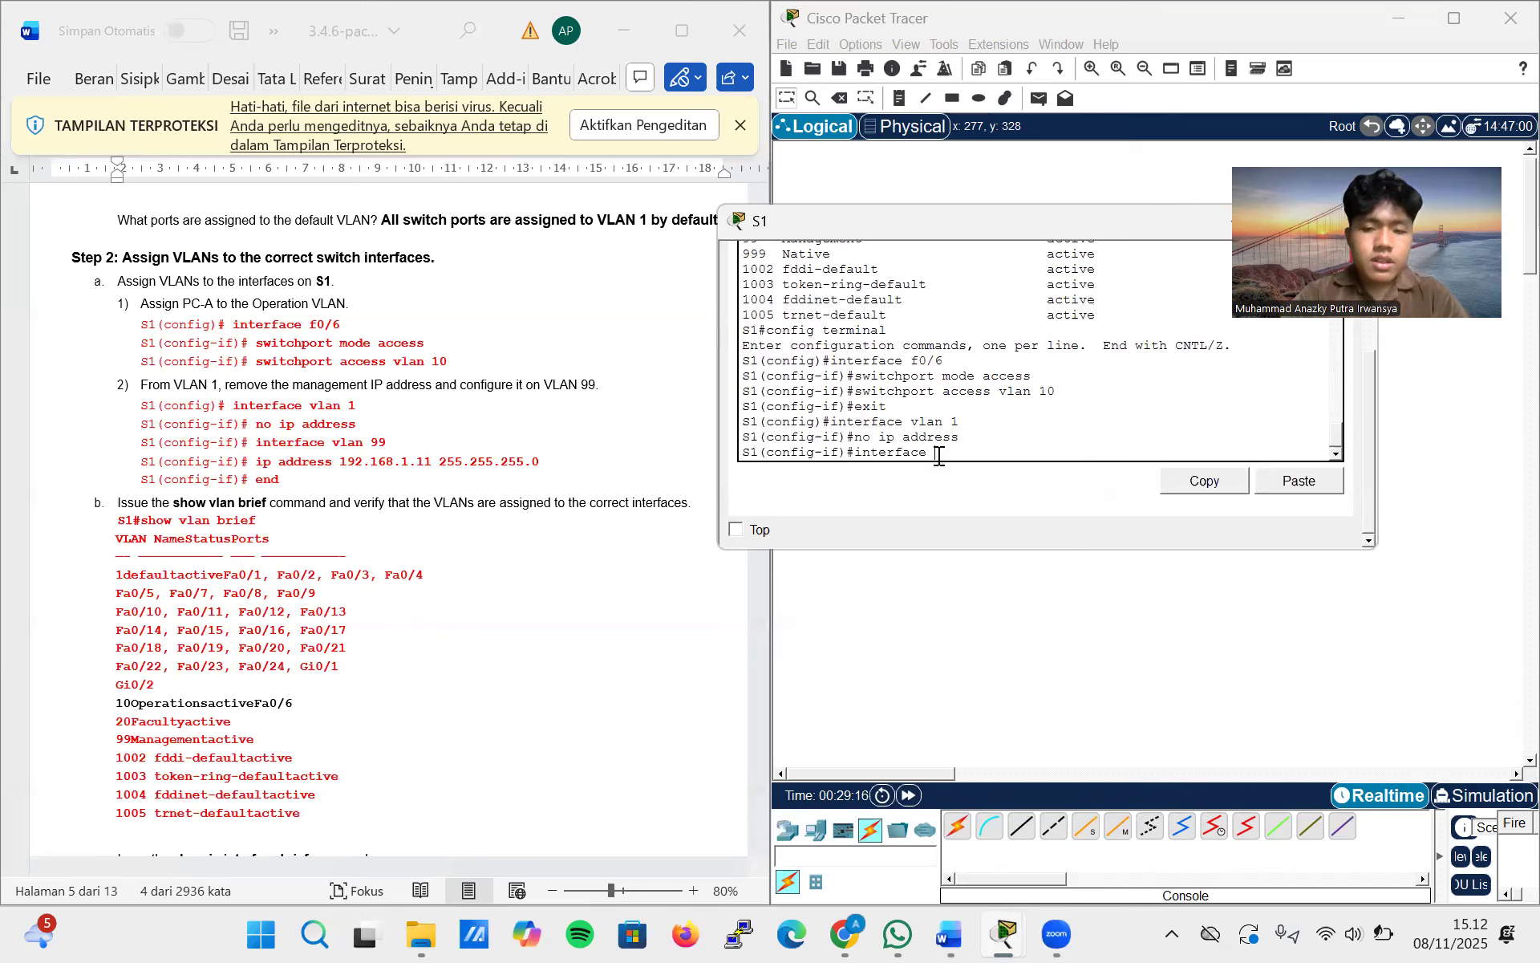
type("v")
type("fa")
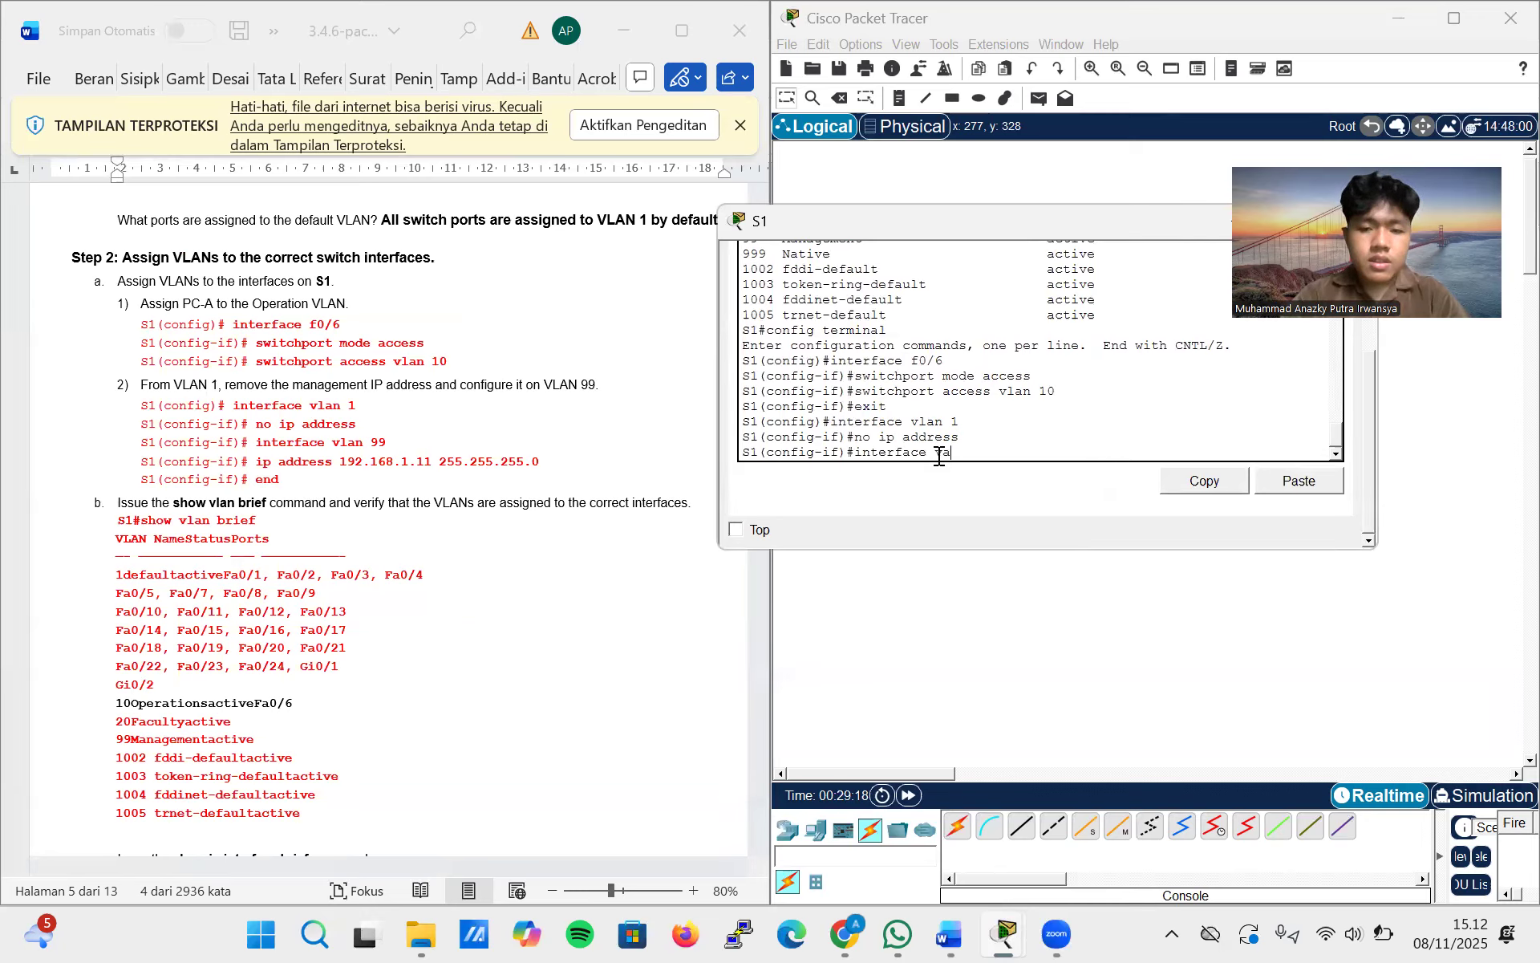
key("BackSpace")
key("BackSpace")
type("vlan 99")
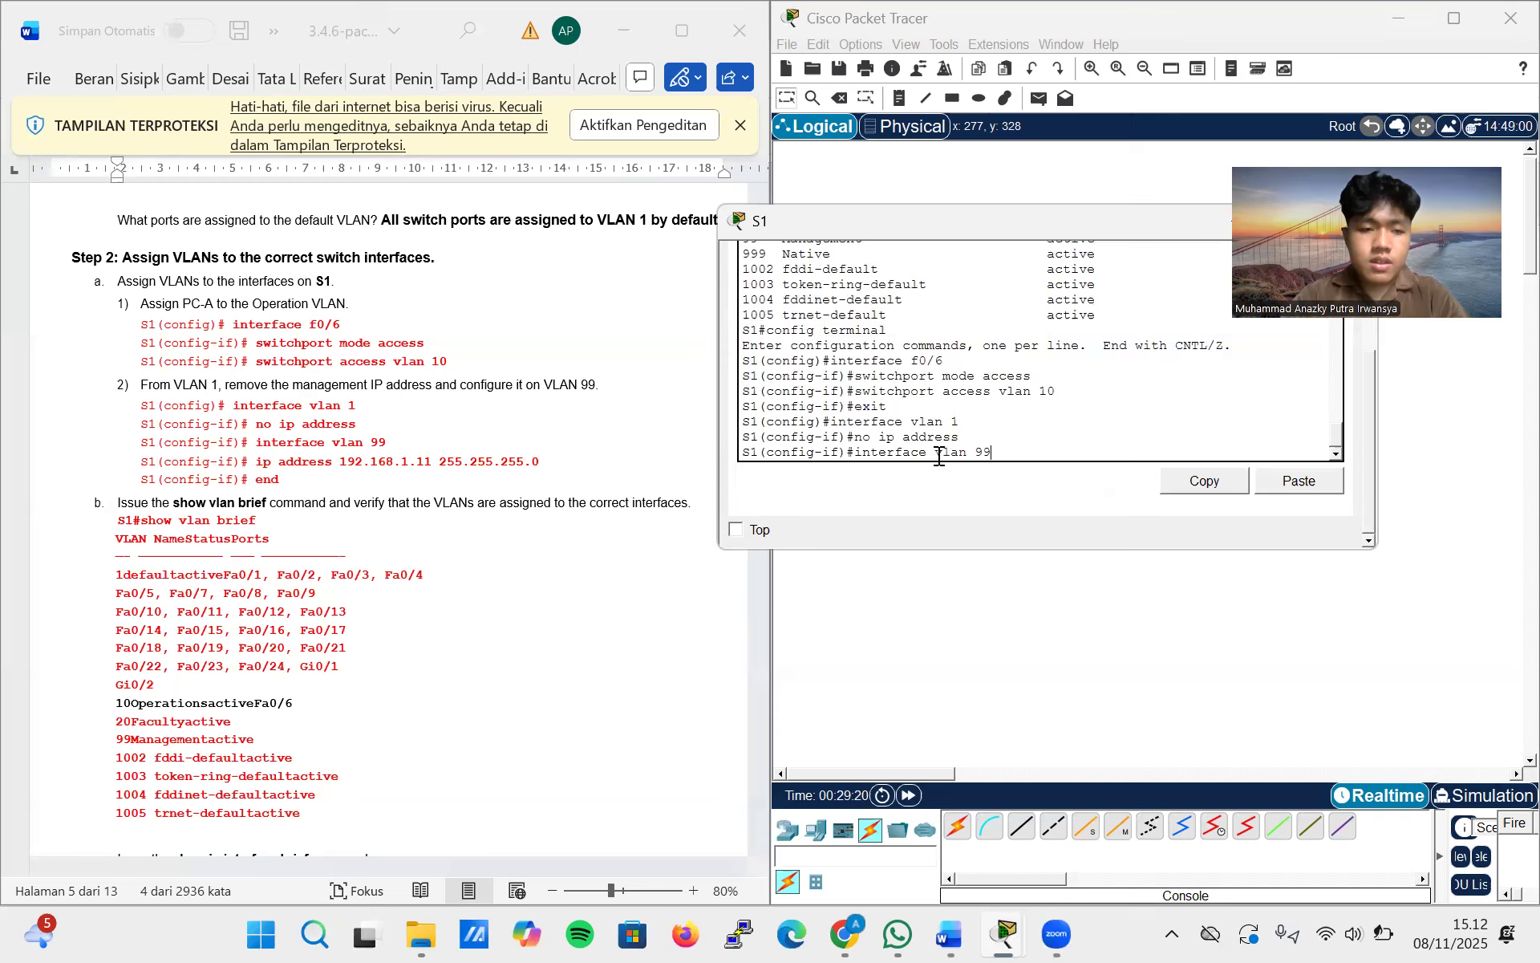
key("Return")
Assign IP address 192.168.1.11 with mask 255.255.255.0, copied from the lab instructions, to interface VLAN 99 and end the configuration mode
type("ip address")
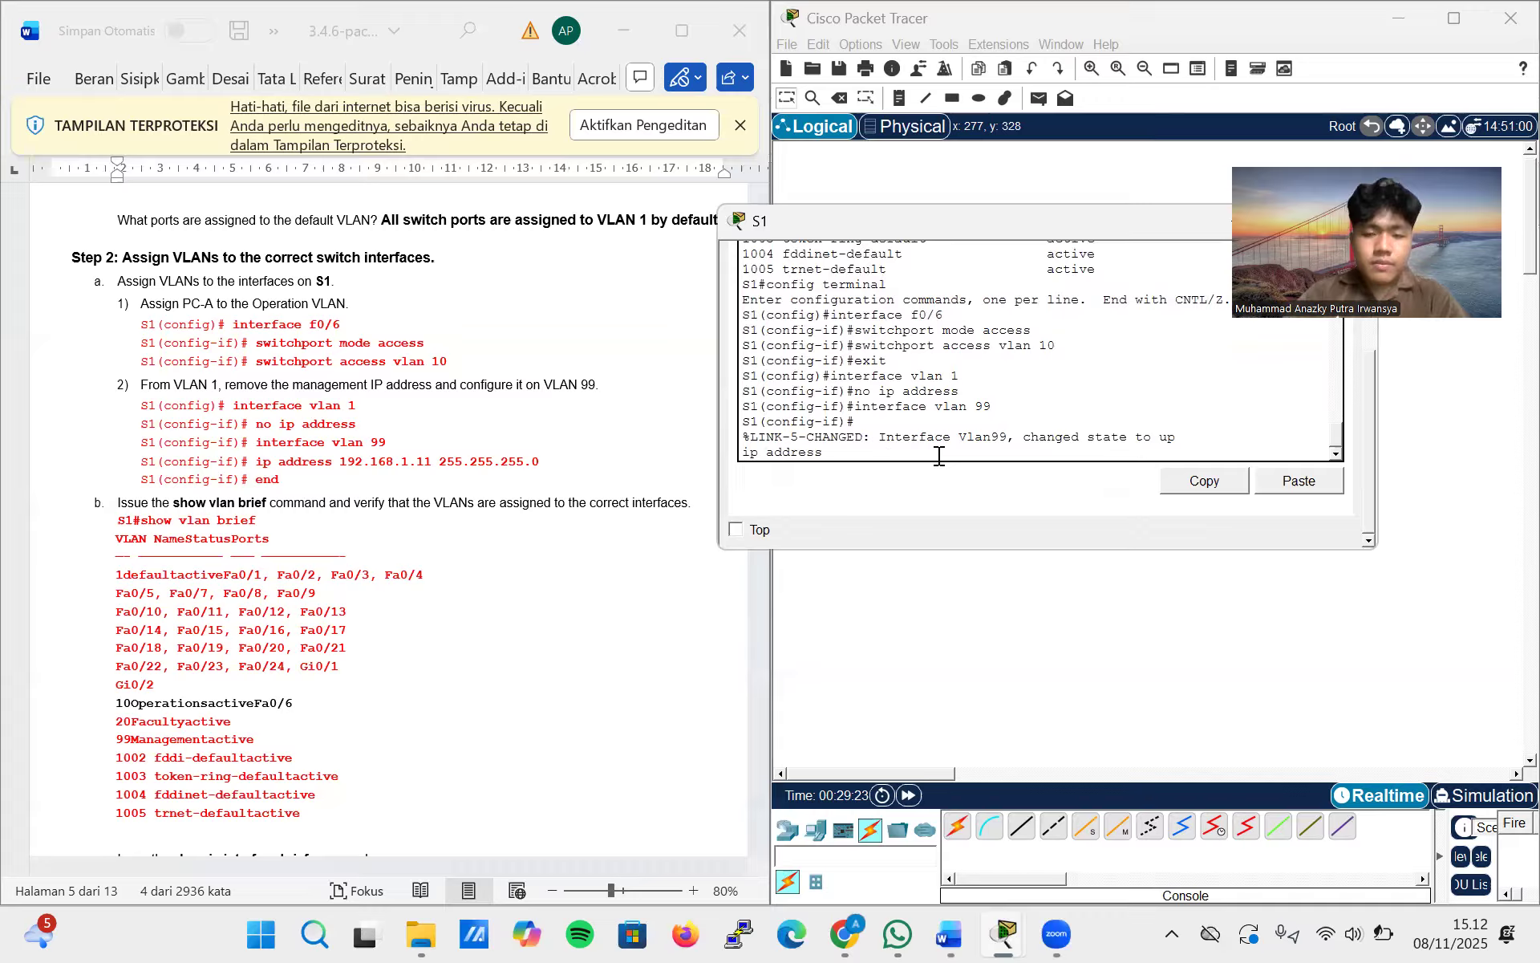
key("Return")
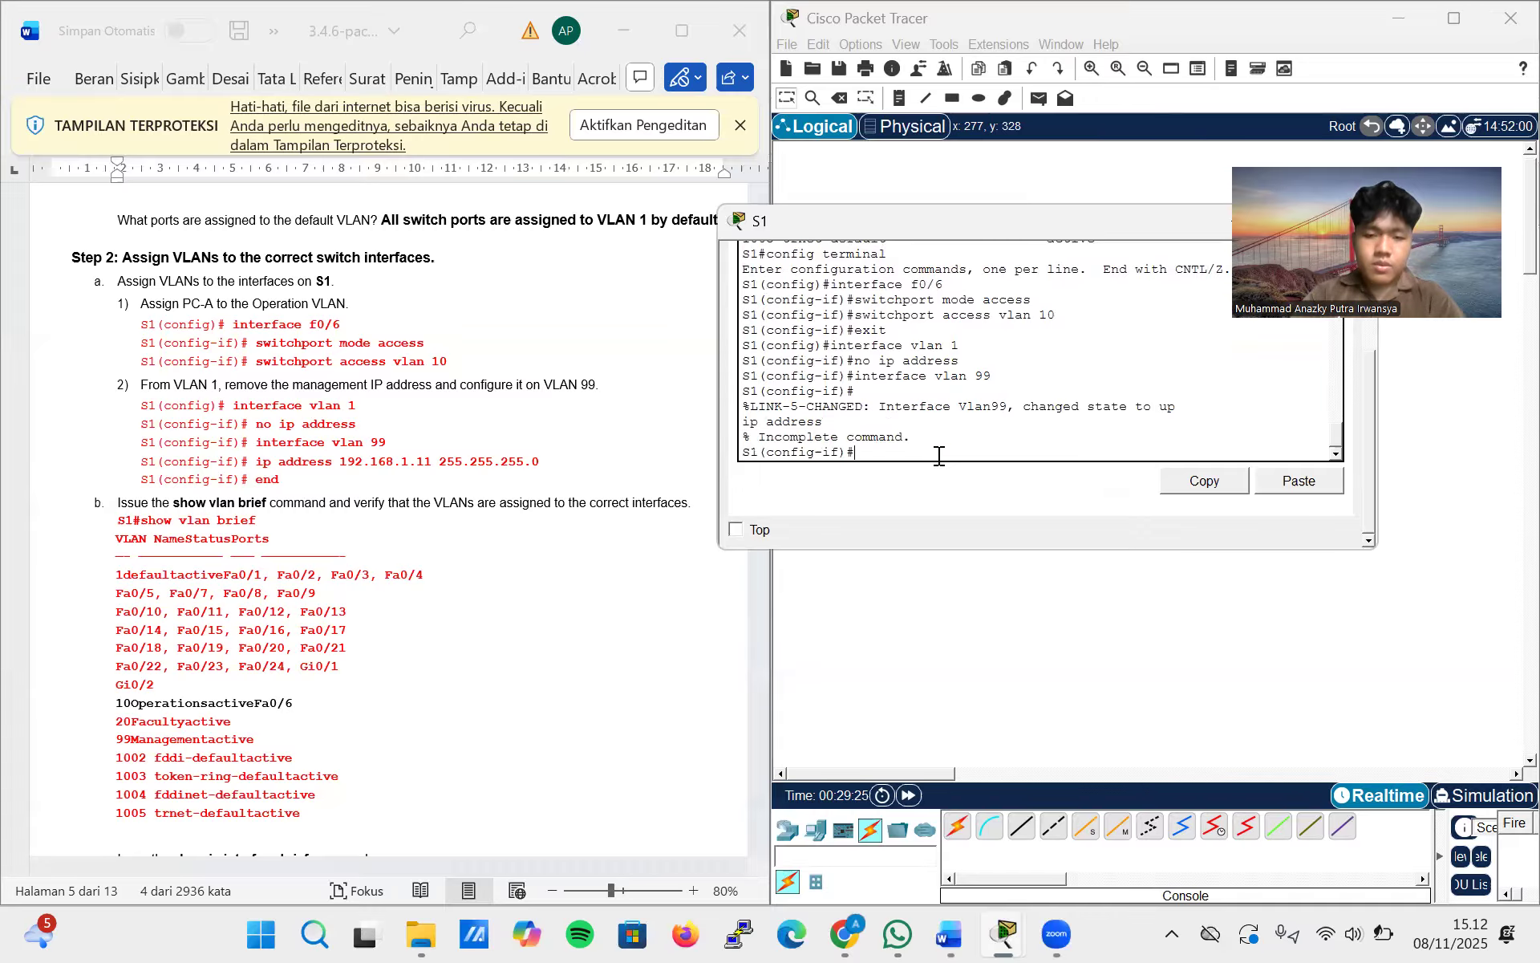
key("Up")
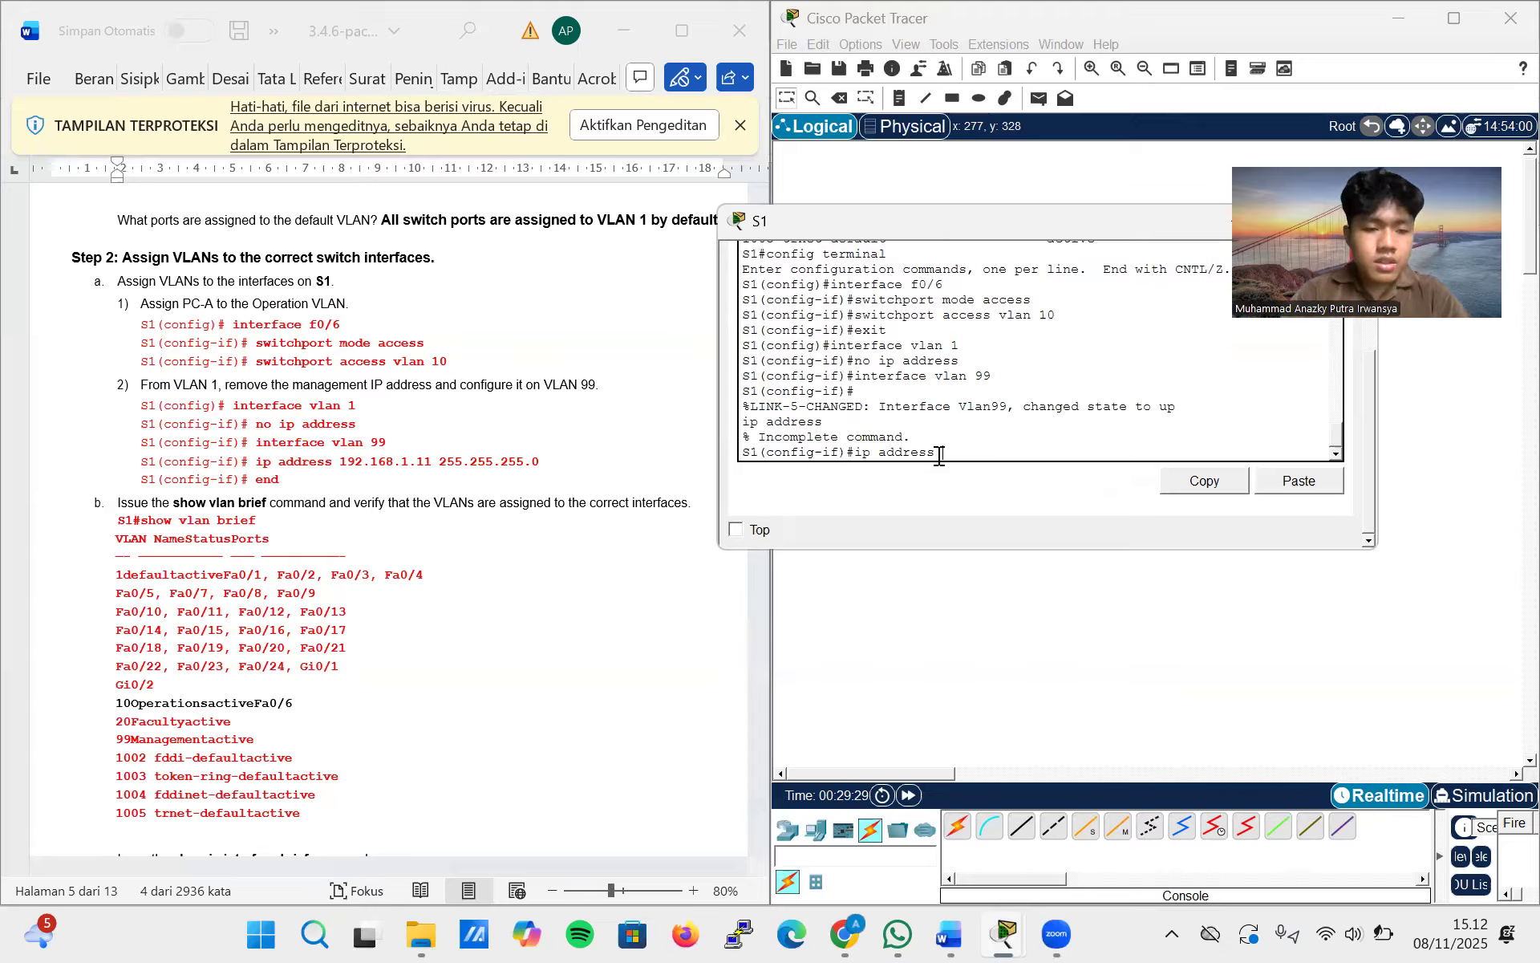
left_click_drag(550, 461, 358, 464)
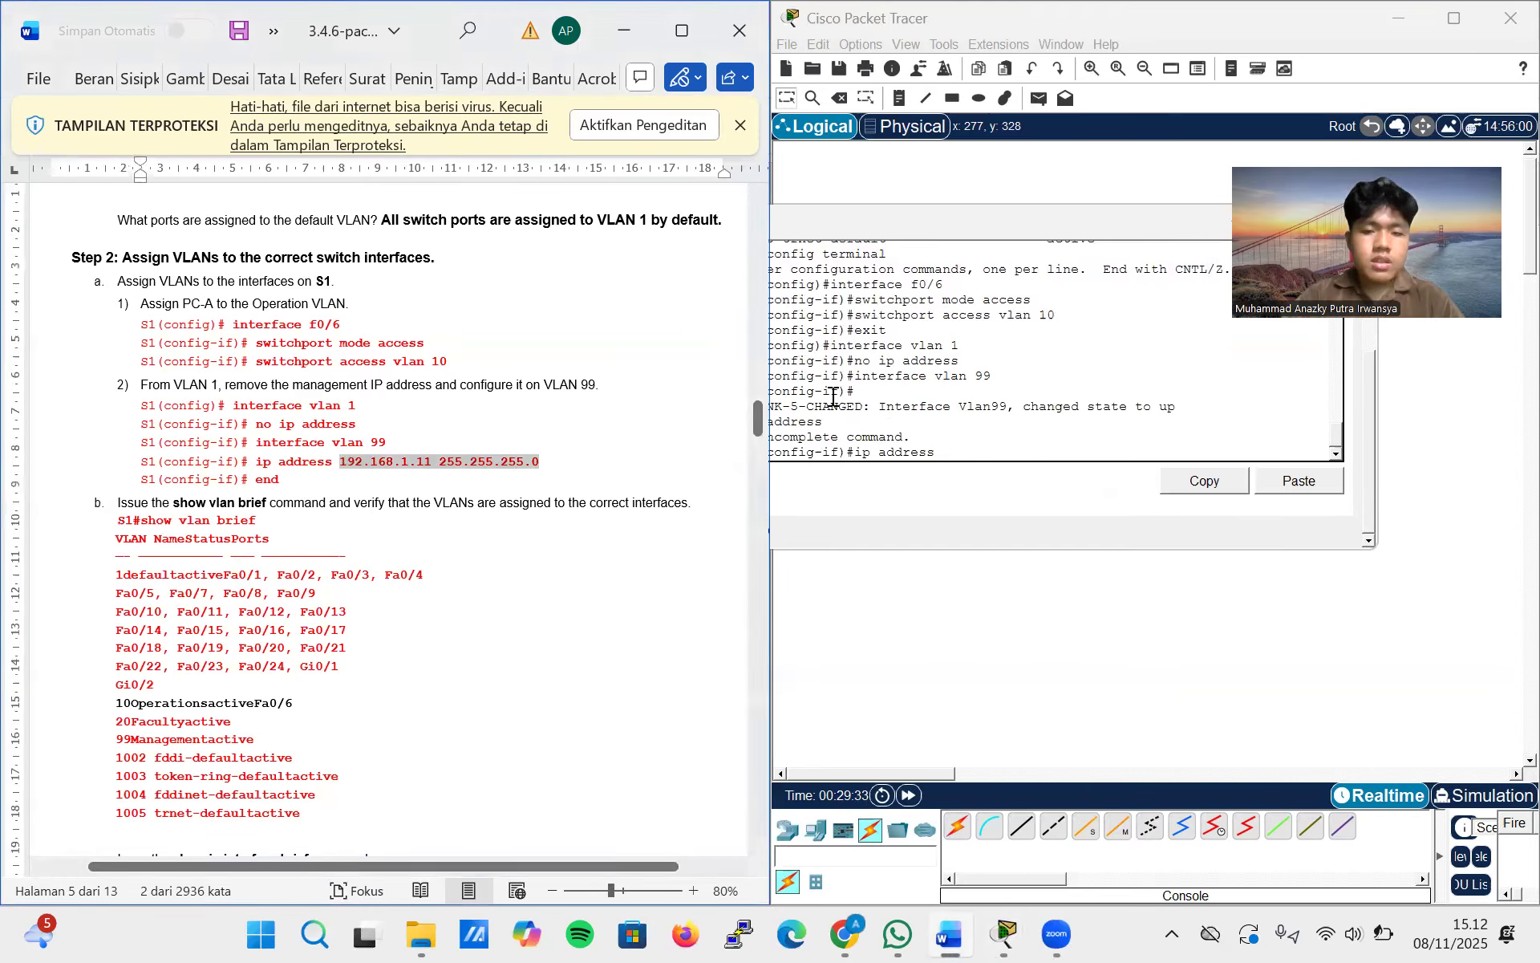
left_click(957, 456)
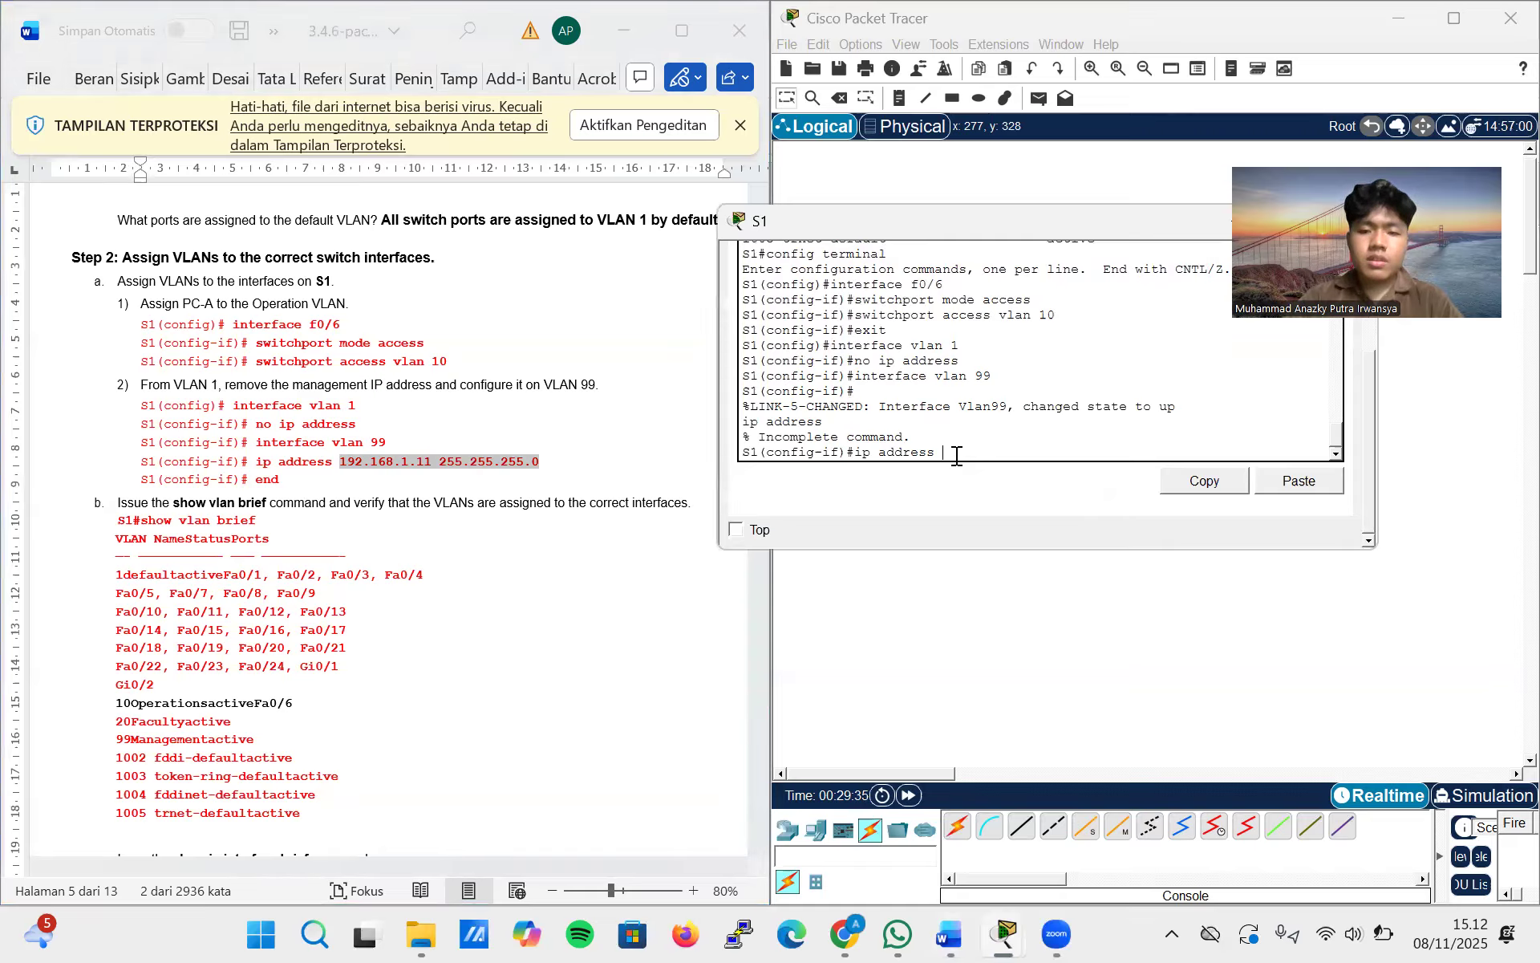
right_click(978, 461)
left_click(977, 481)
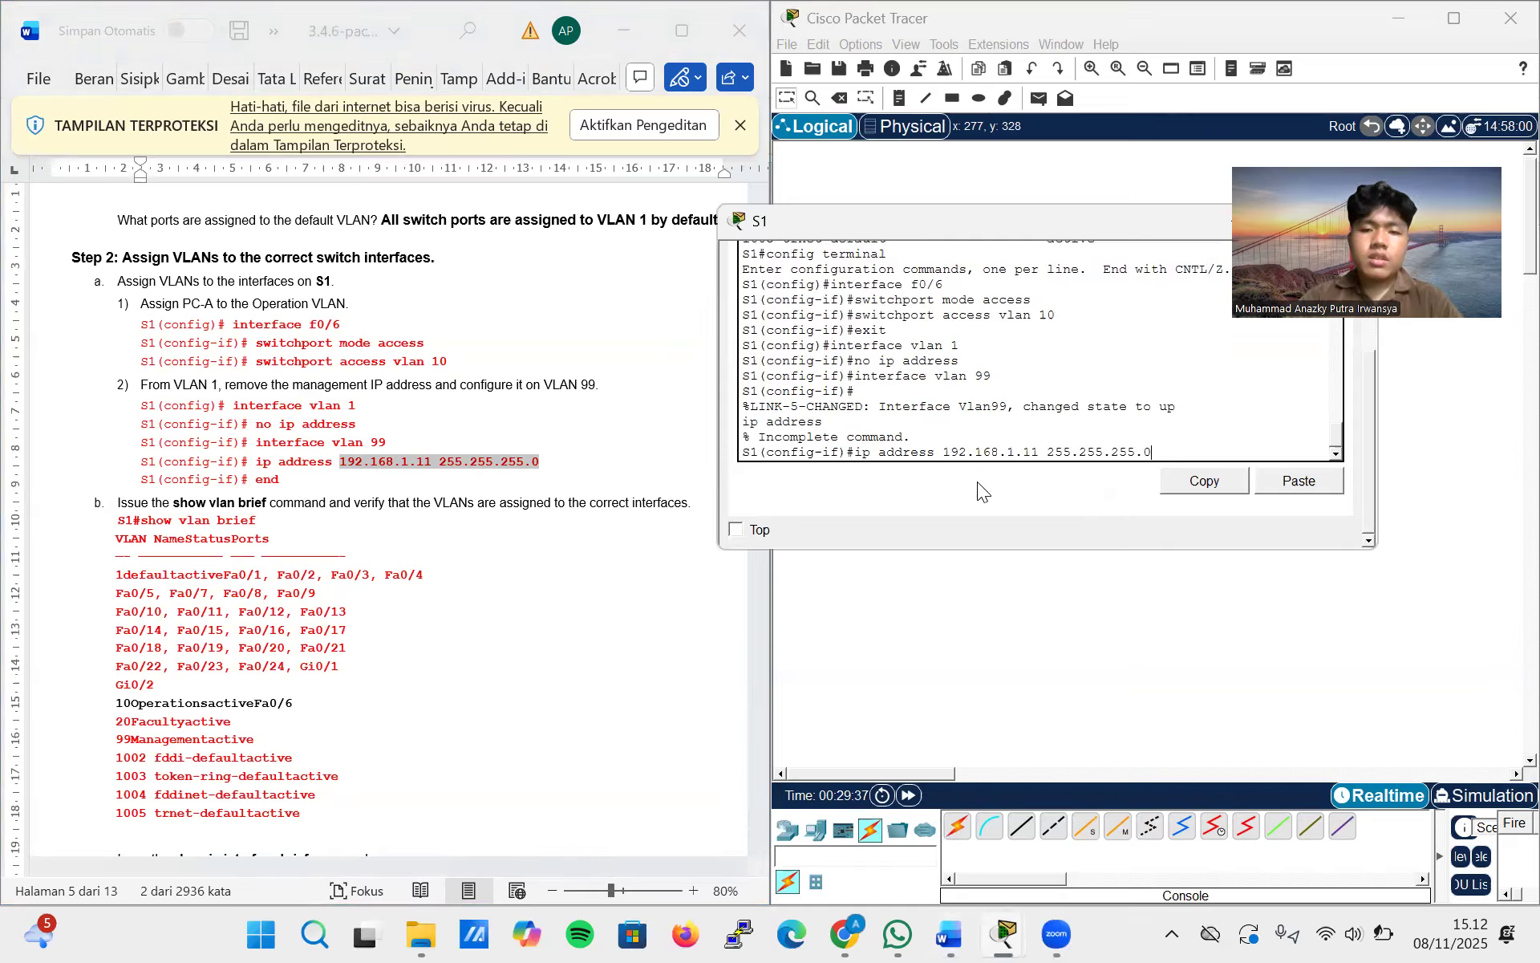
key("Return")
type("end")
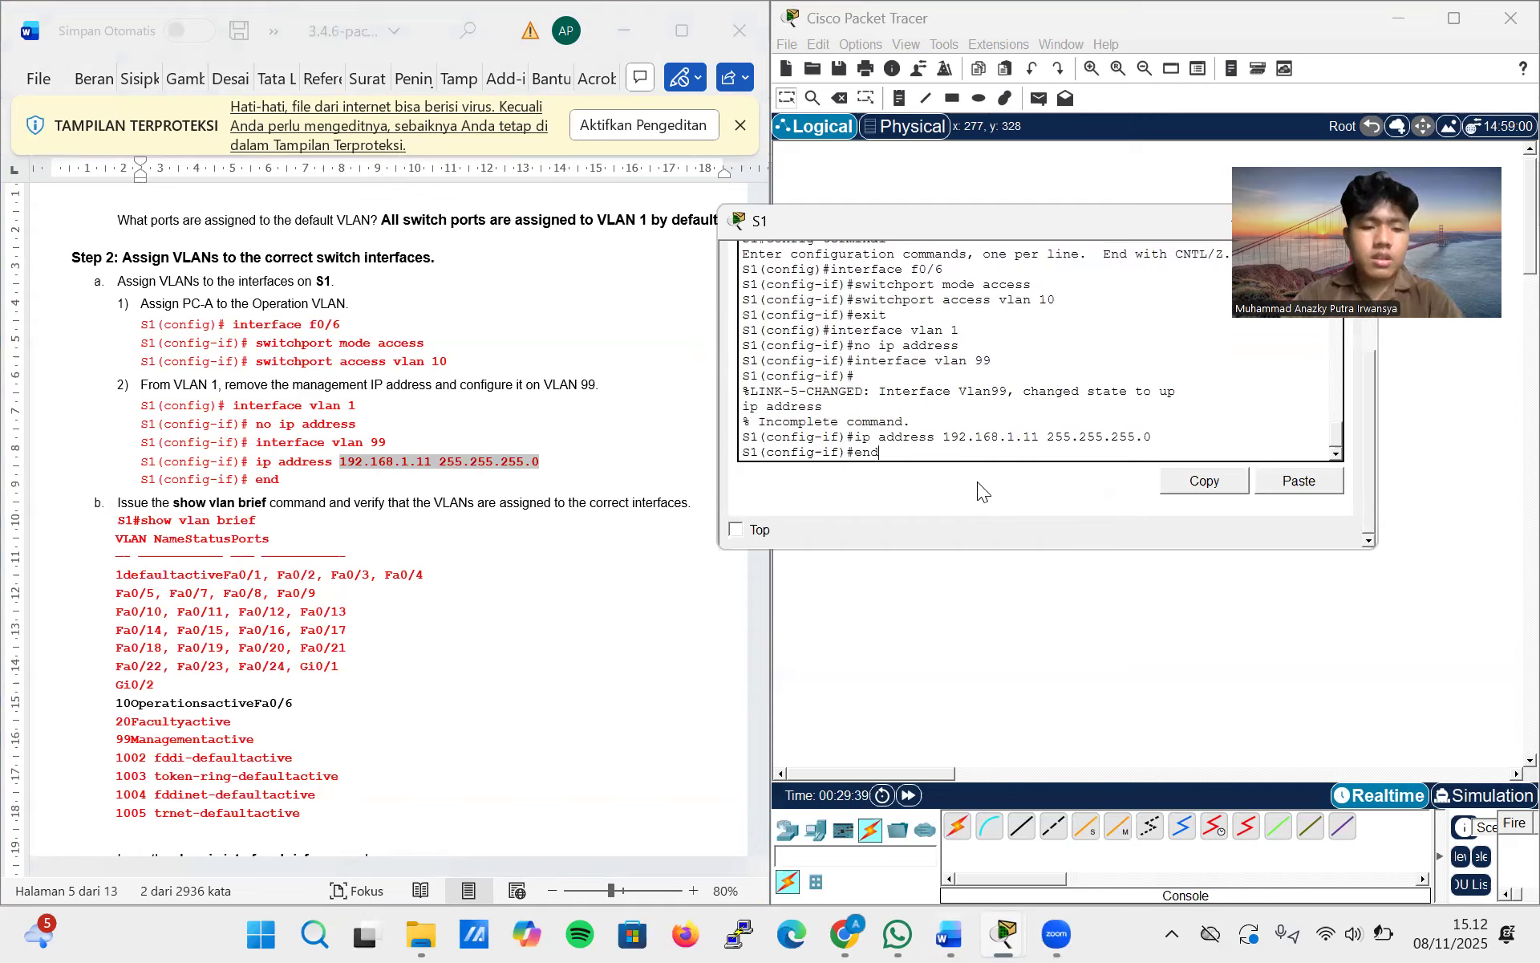
key("Return")
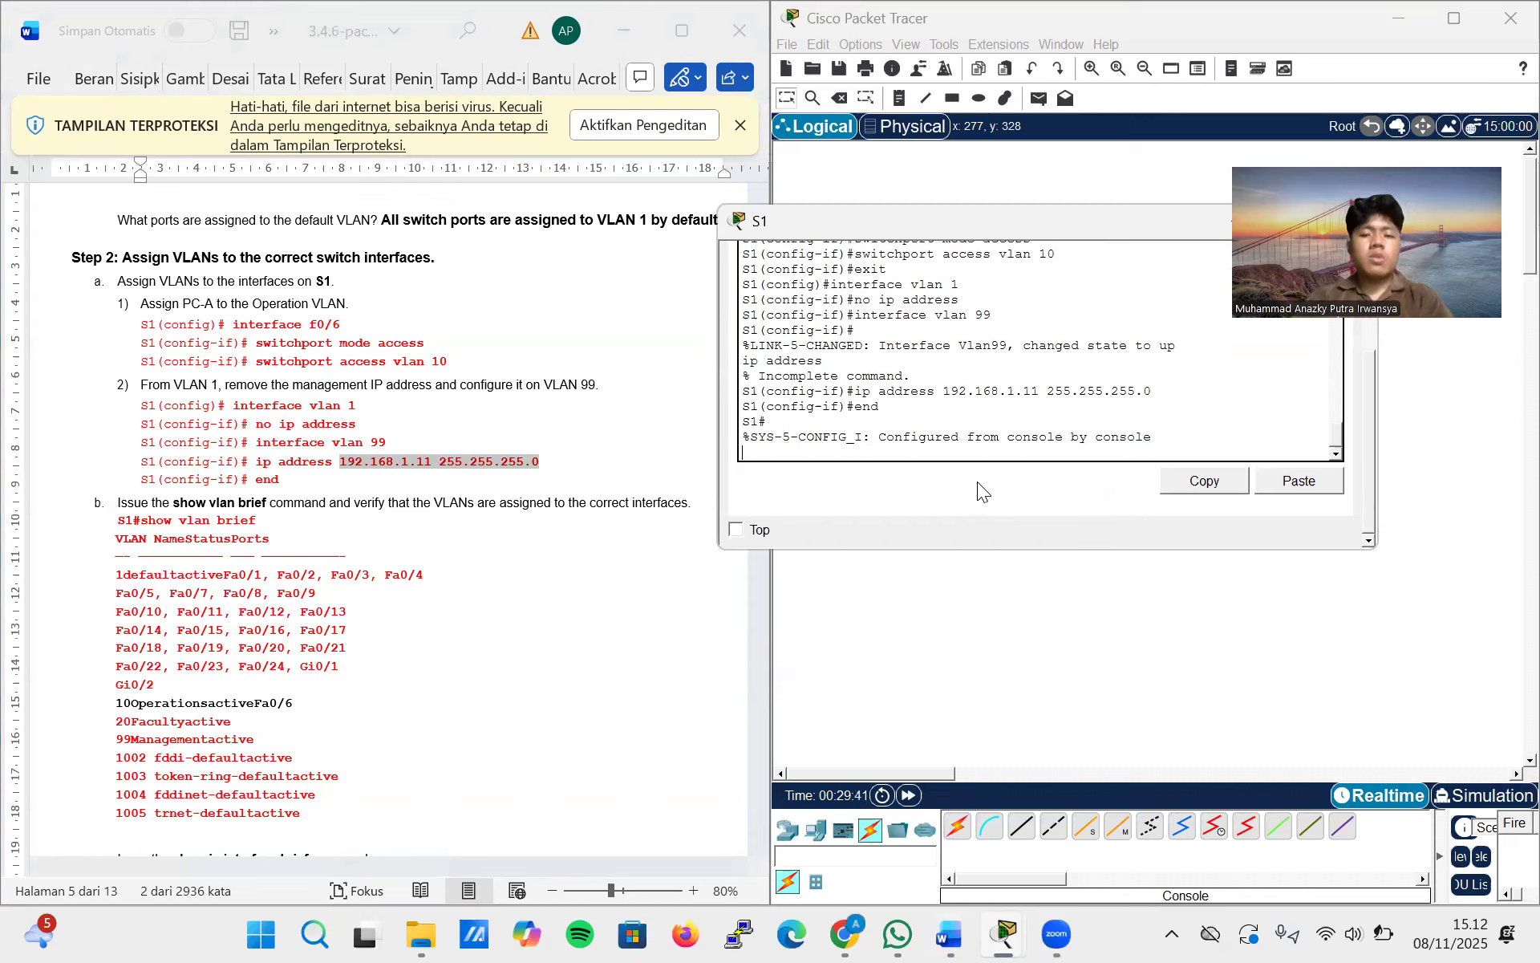
Display the brief VLAN summary on S1 with show vlan brief
key("Return")
type("sh")
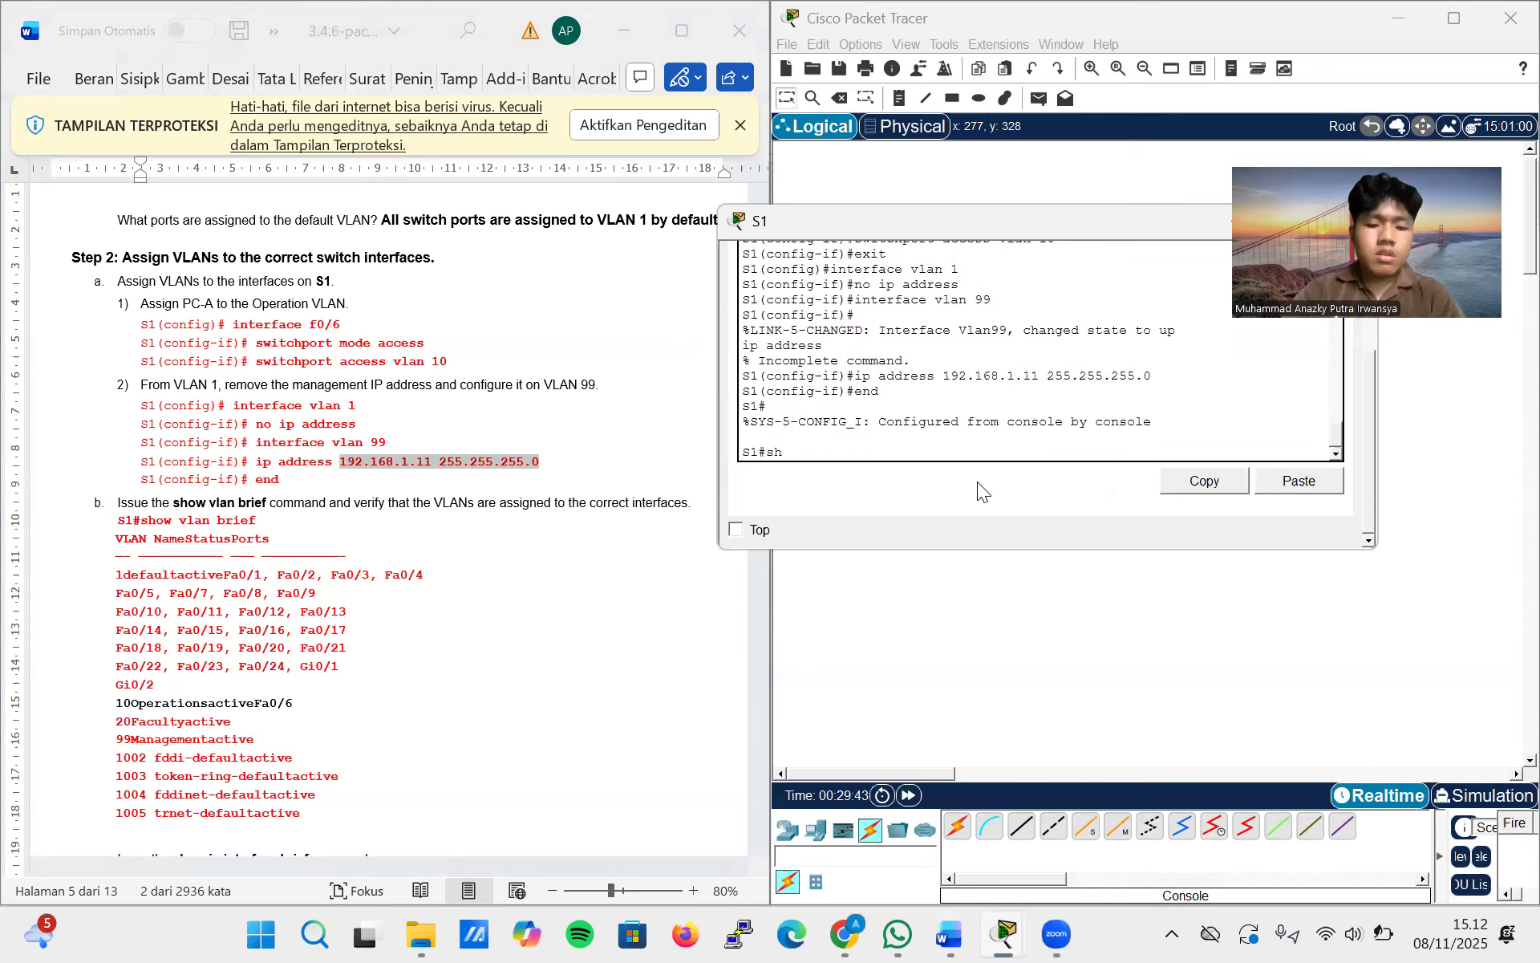
type("ow vl")
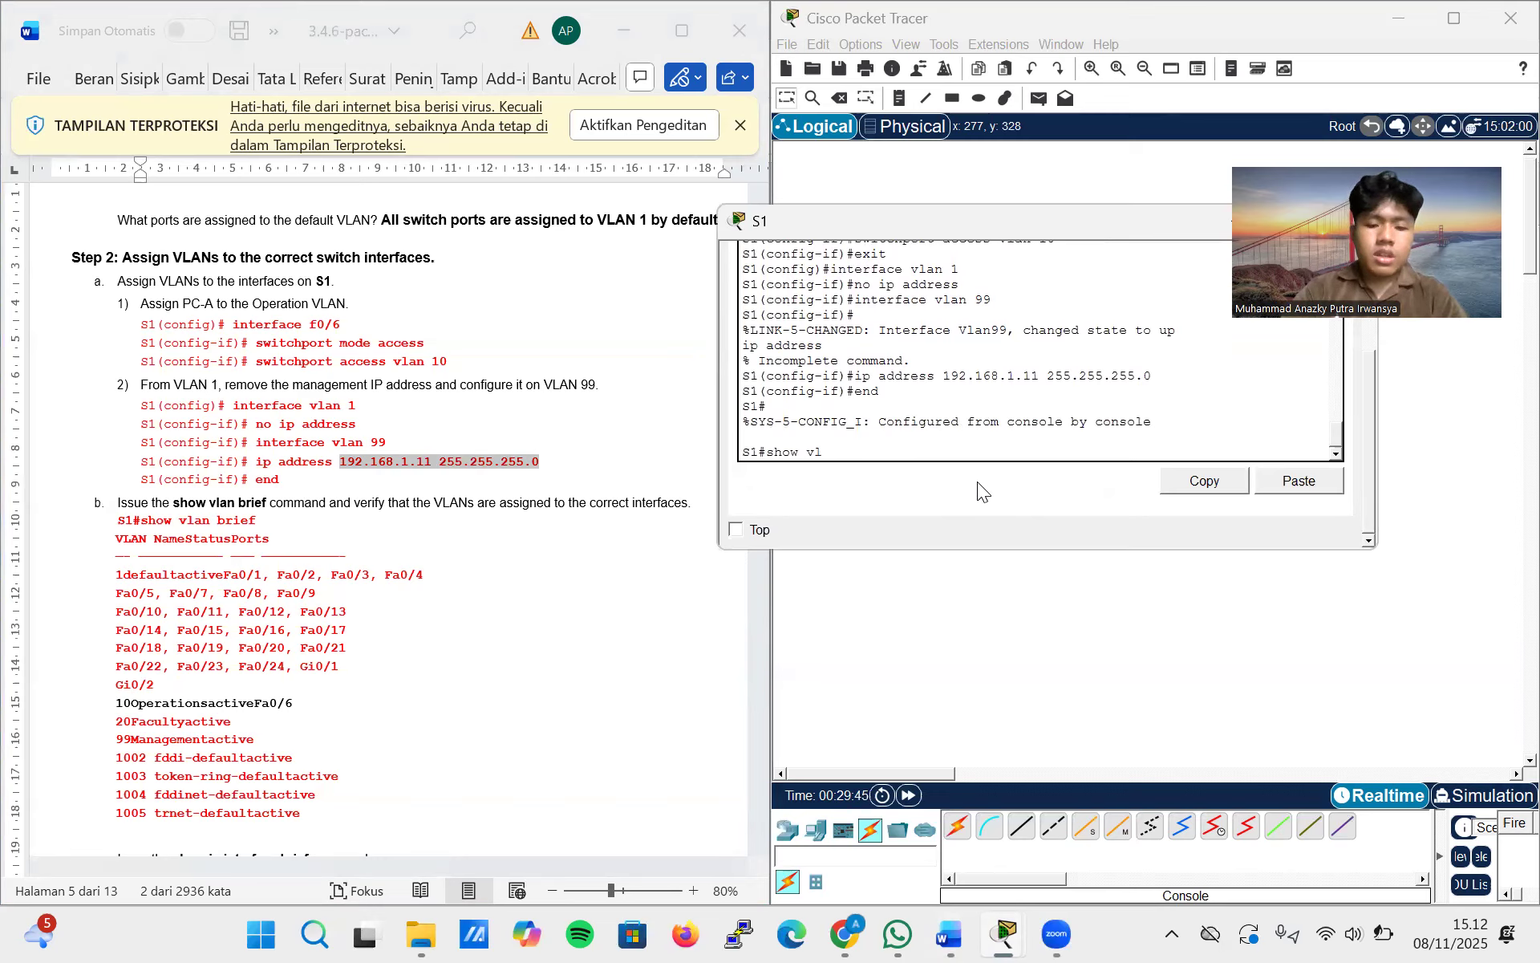
type("an brief")
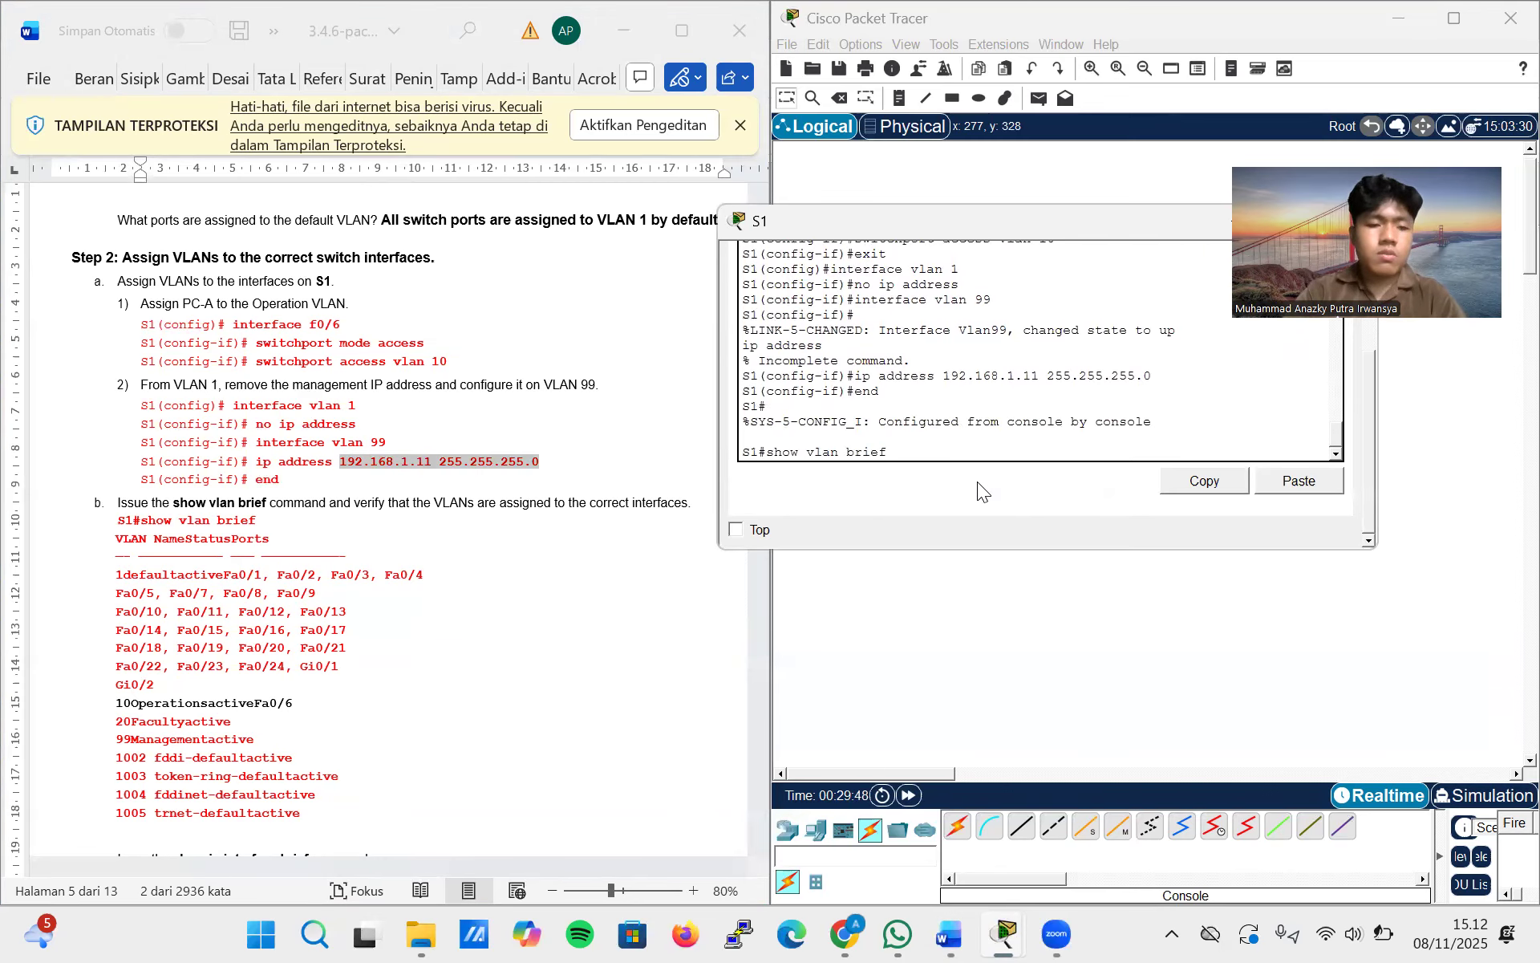
key("Return")
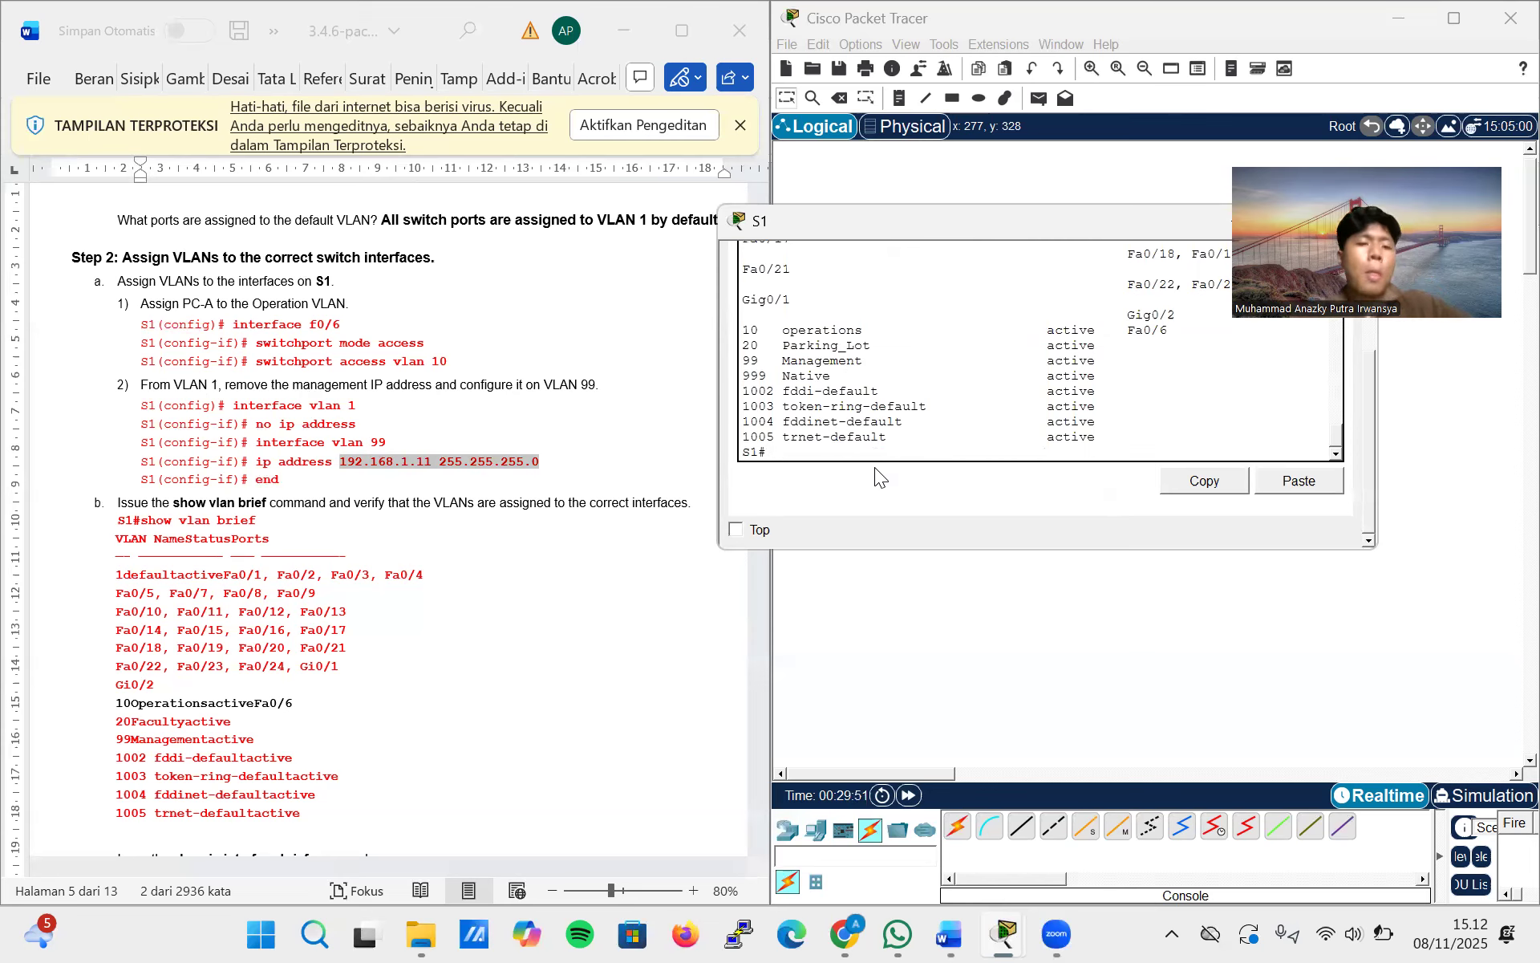
Compare S1's VLAN names and port assignments in the console output with the expected listing in the lab instructions
scroll(568, 479, "down", 3)
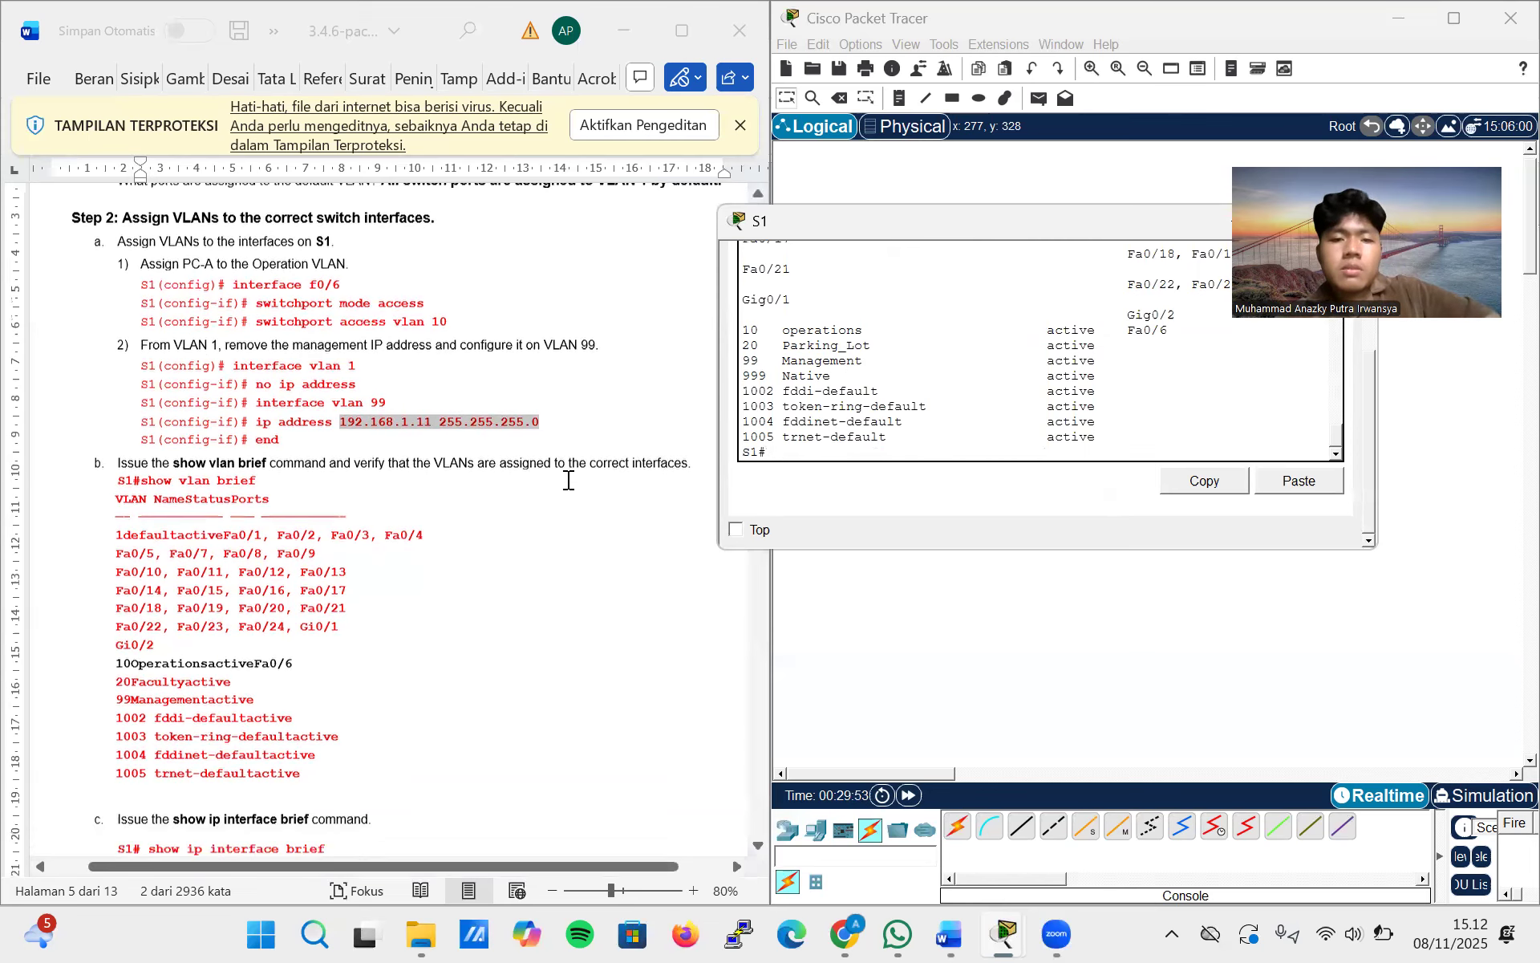
scroll(882, 400, "up", 5)
scroll(882, 399, "up", 2)
scroll(882, 399, "down", 3)
scroll(374, 574, "down", 1)
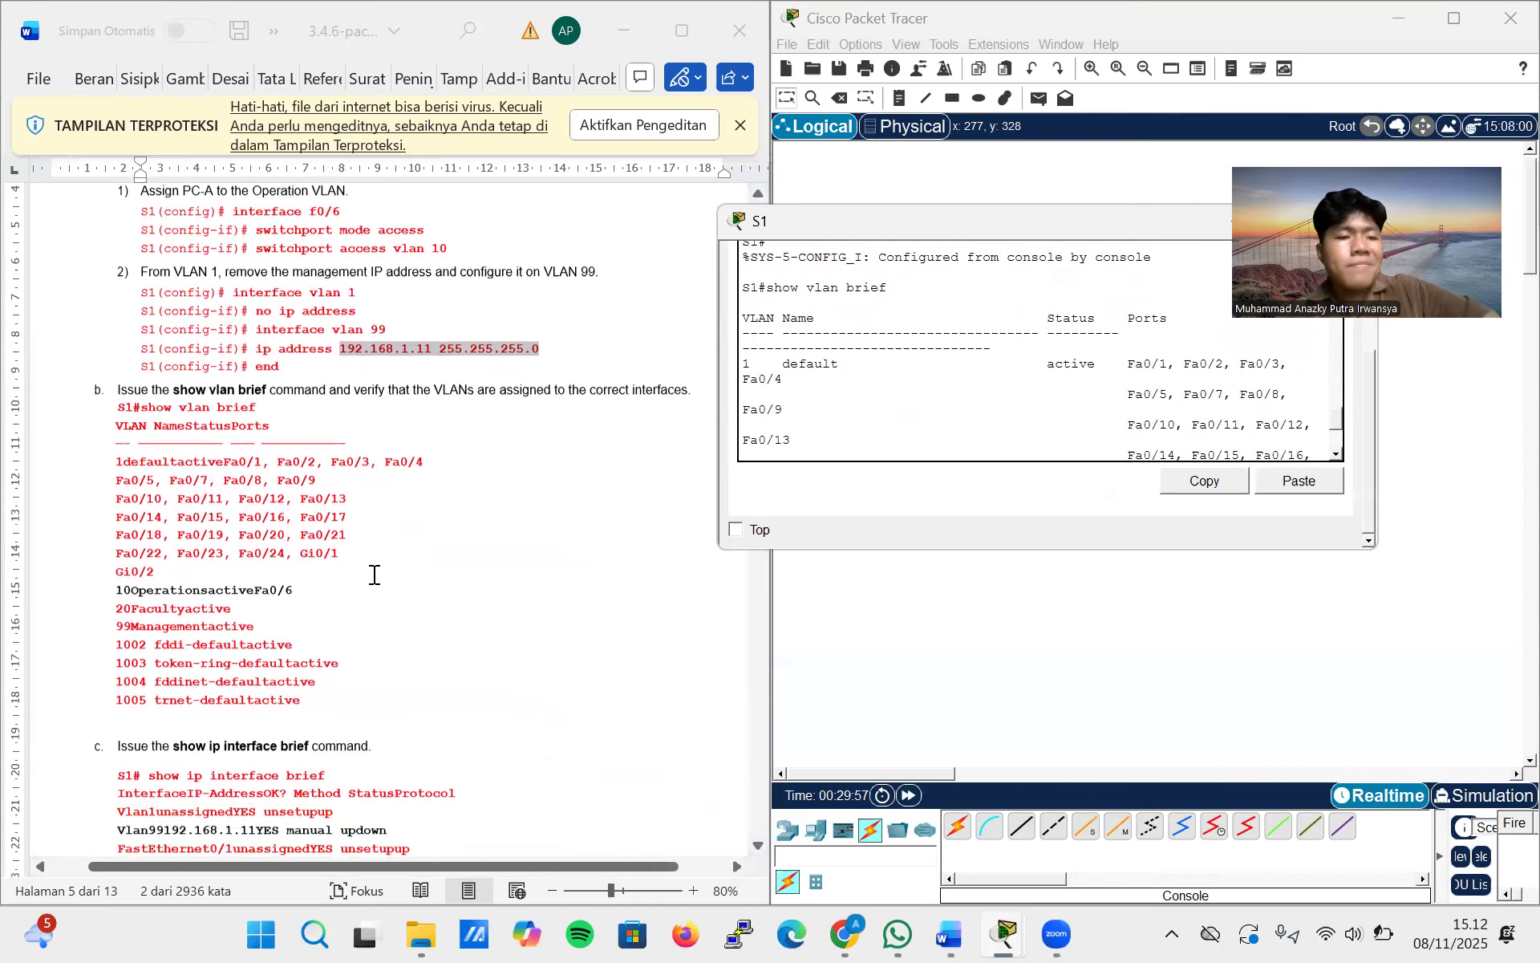
scroll(374, 574, "down", 1)
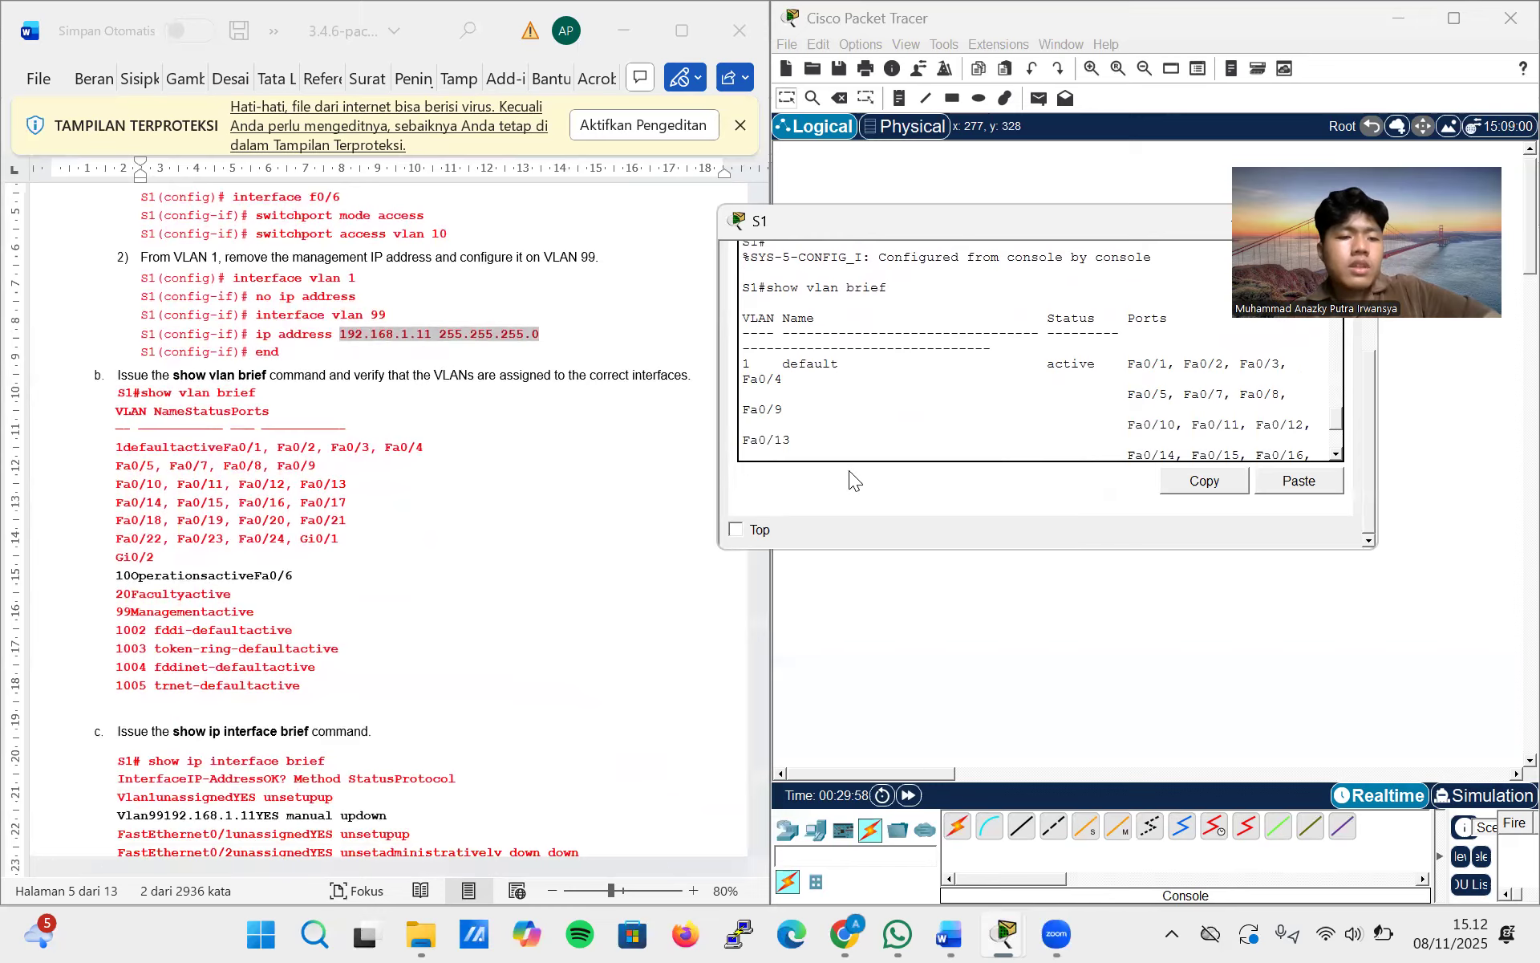
scroll(888, 343, "down", 4)
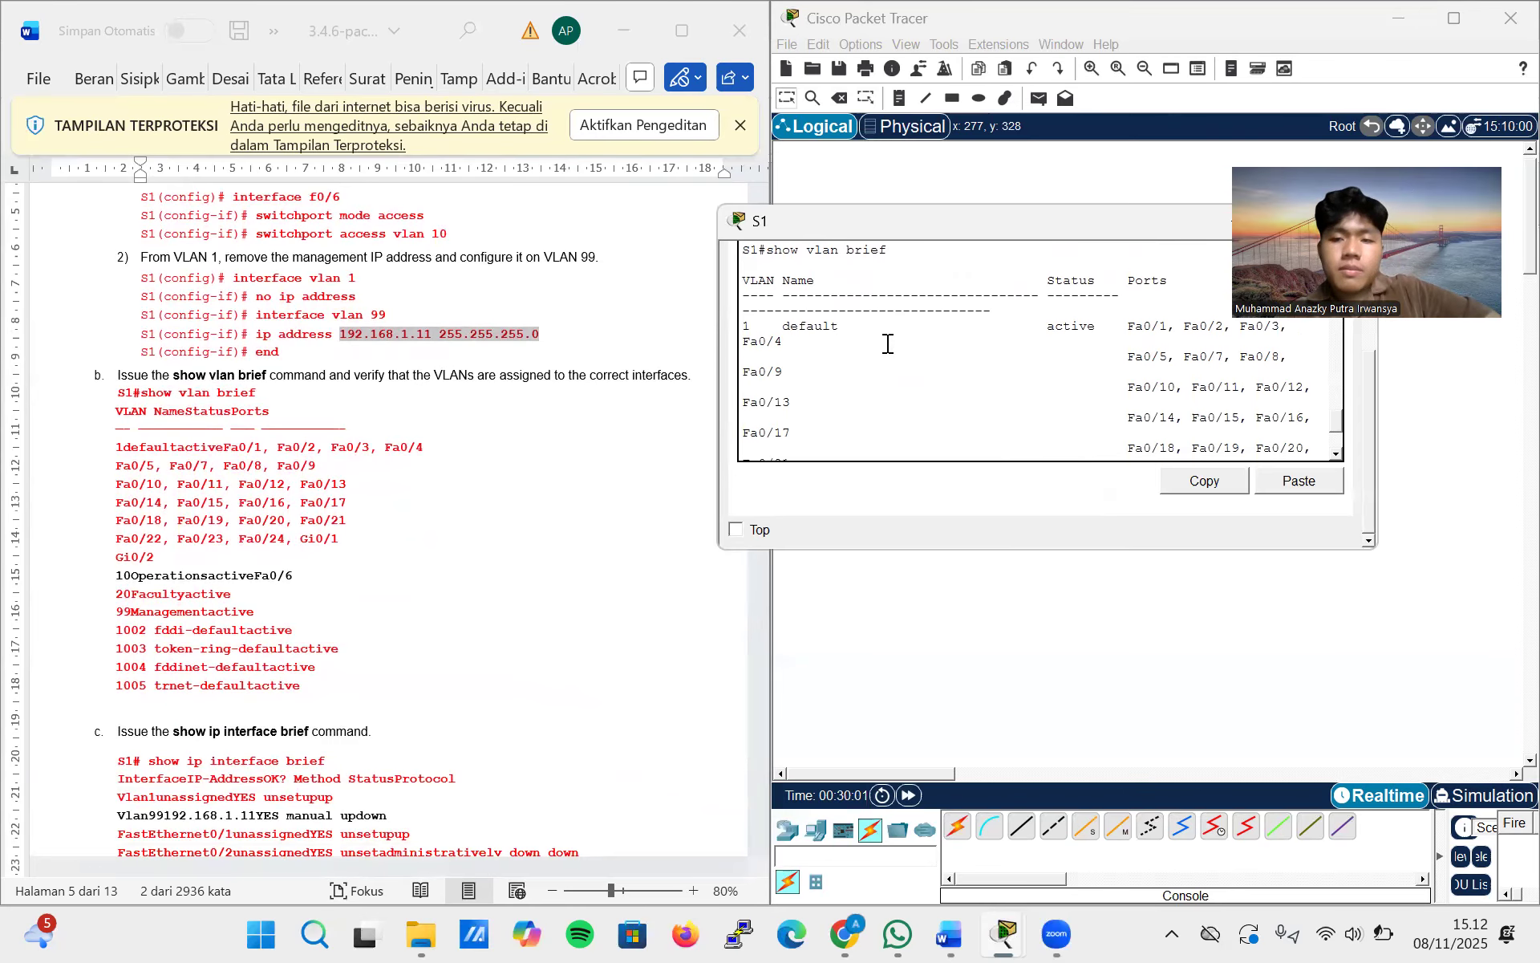
scroll(888, 344, "down", 2)
scroll(888, 343, "up", 6)
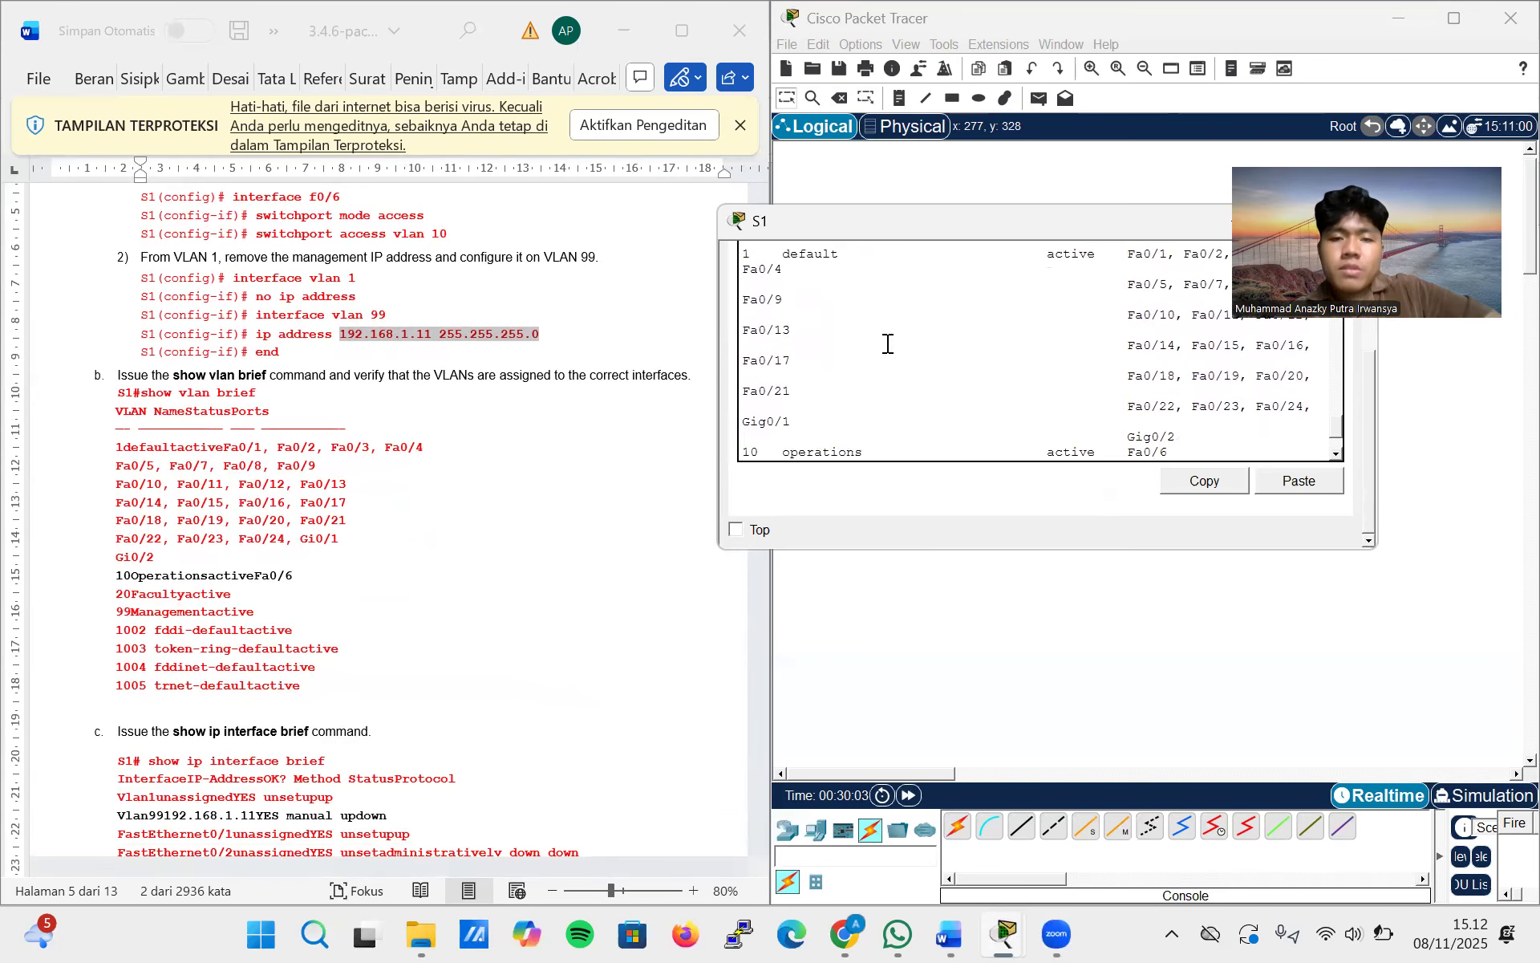
scroll(888, 343, "up", 1)
scroll(888, 344, "down", 1)
scroll(888, 343, "up", 2)
scroll(888, 343, "up", 2)
scroll(888, 343, "down", 3)
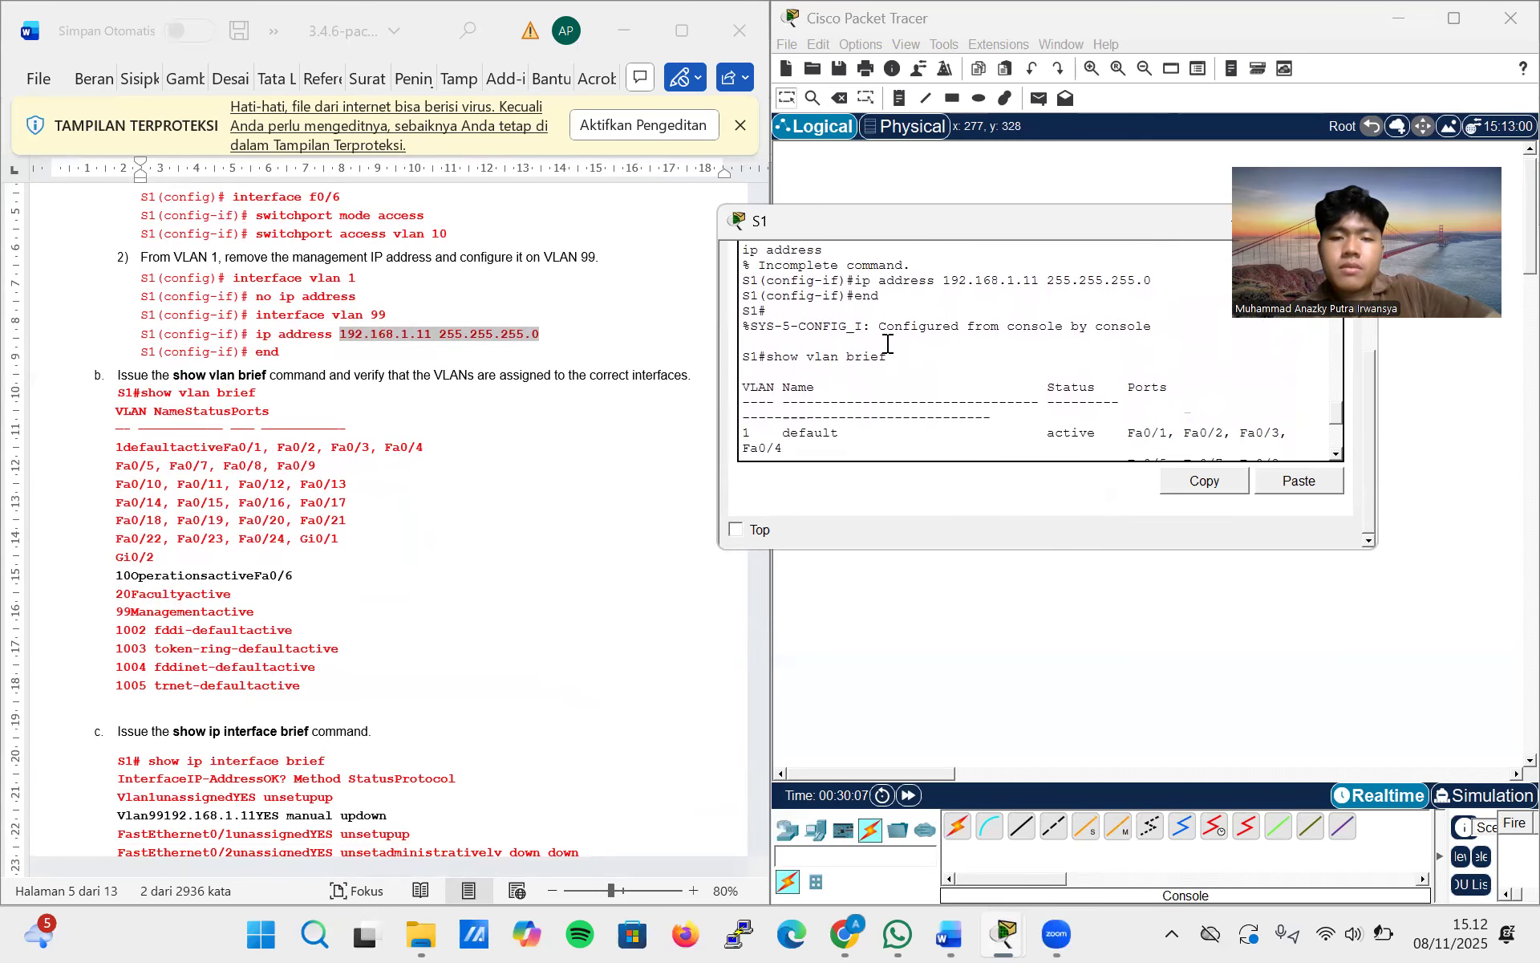
scroll(888, 343, "down", 8)
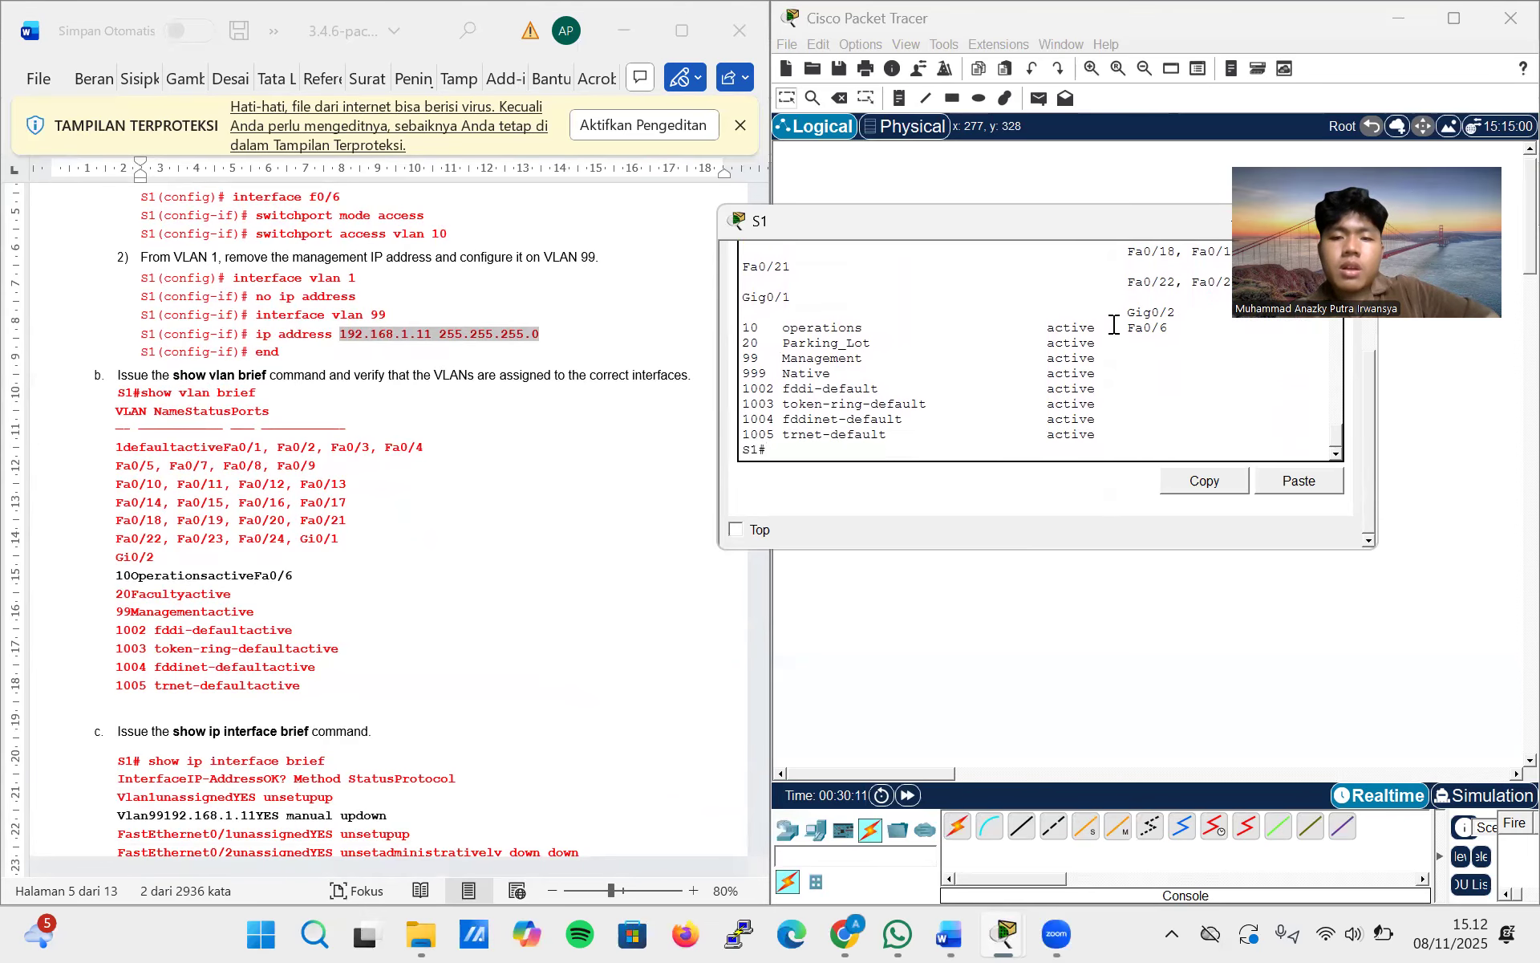
Run show ip interface brief on S1, as step c of the lab asks, and page to the end of the listing
scroll(509, 526, "down", 5)
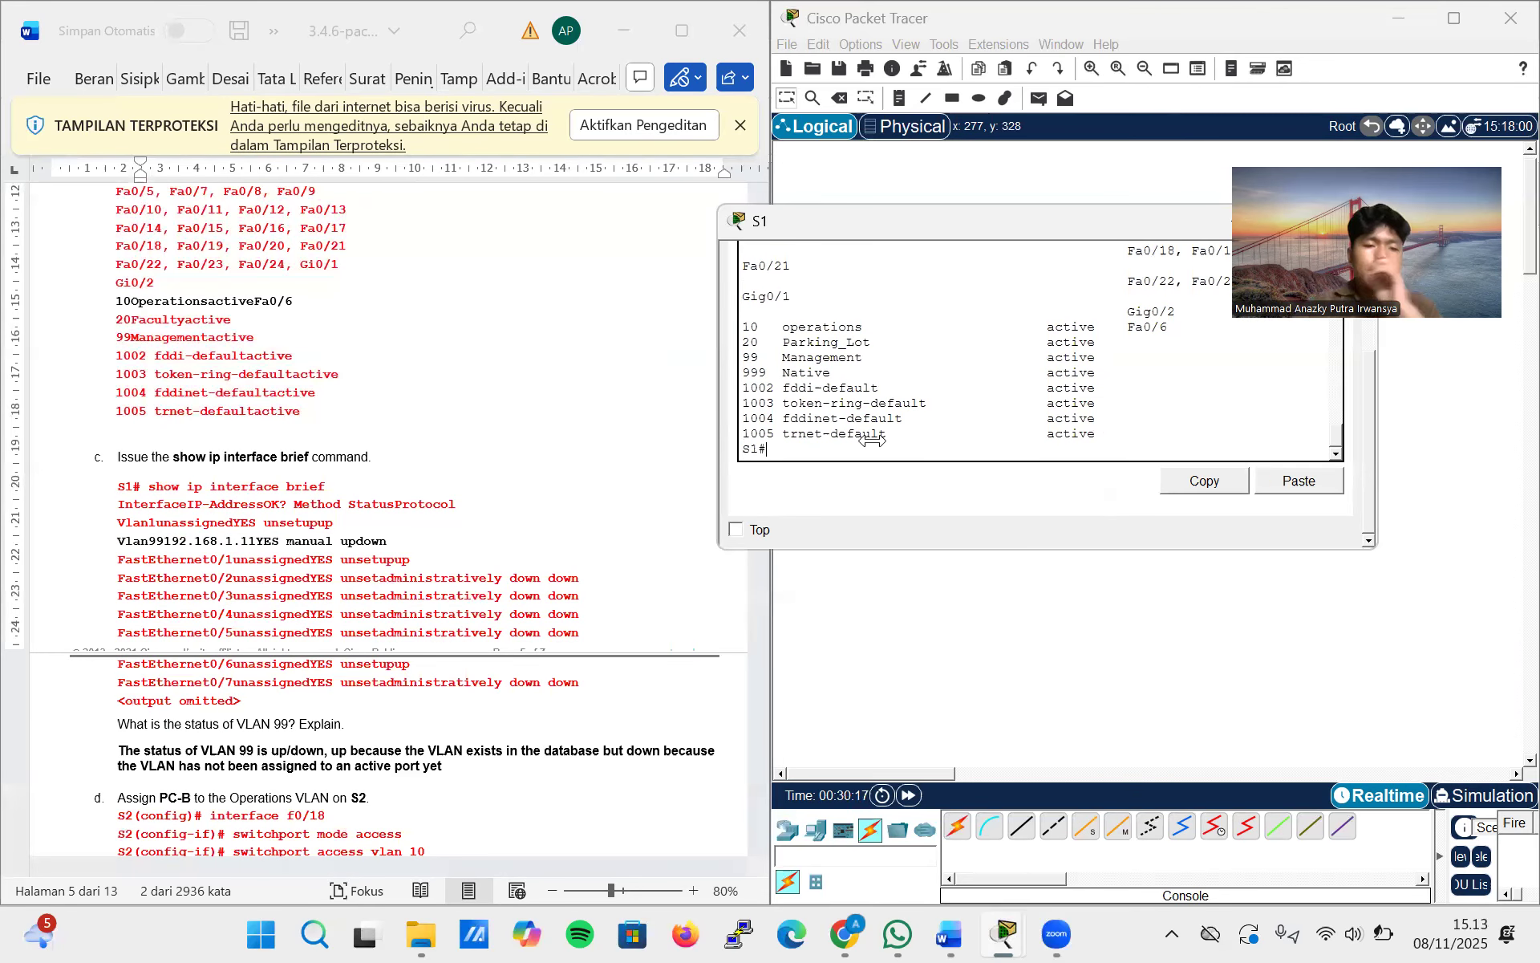
type("show ip")
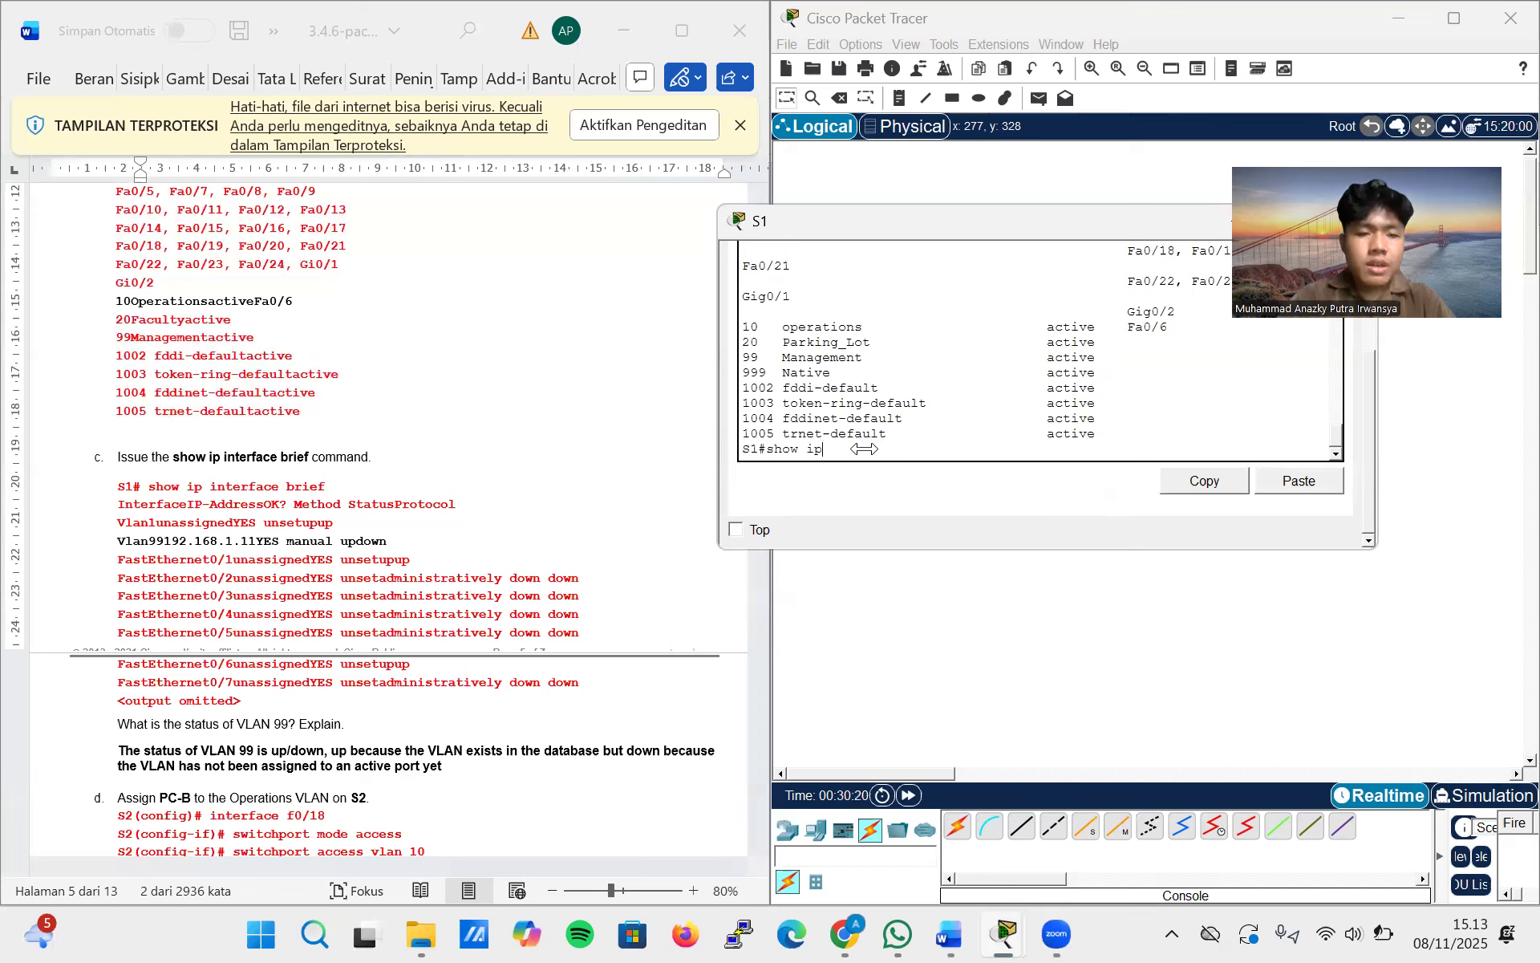
type(" interface")
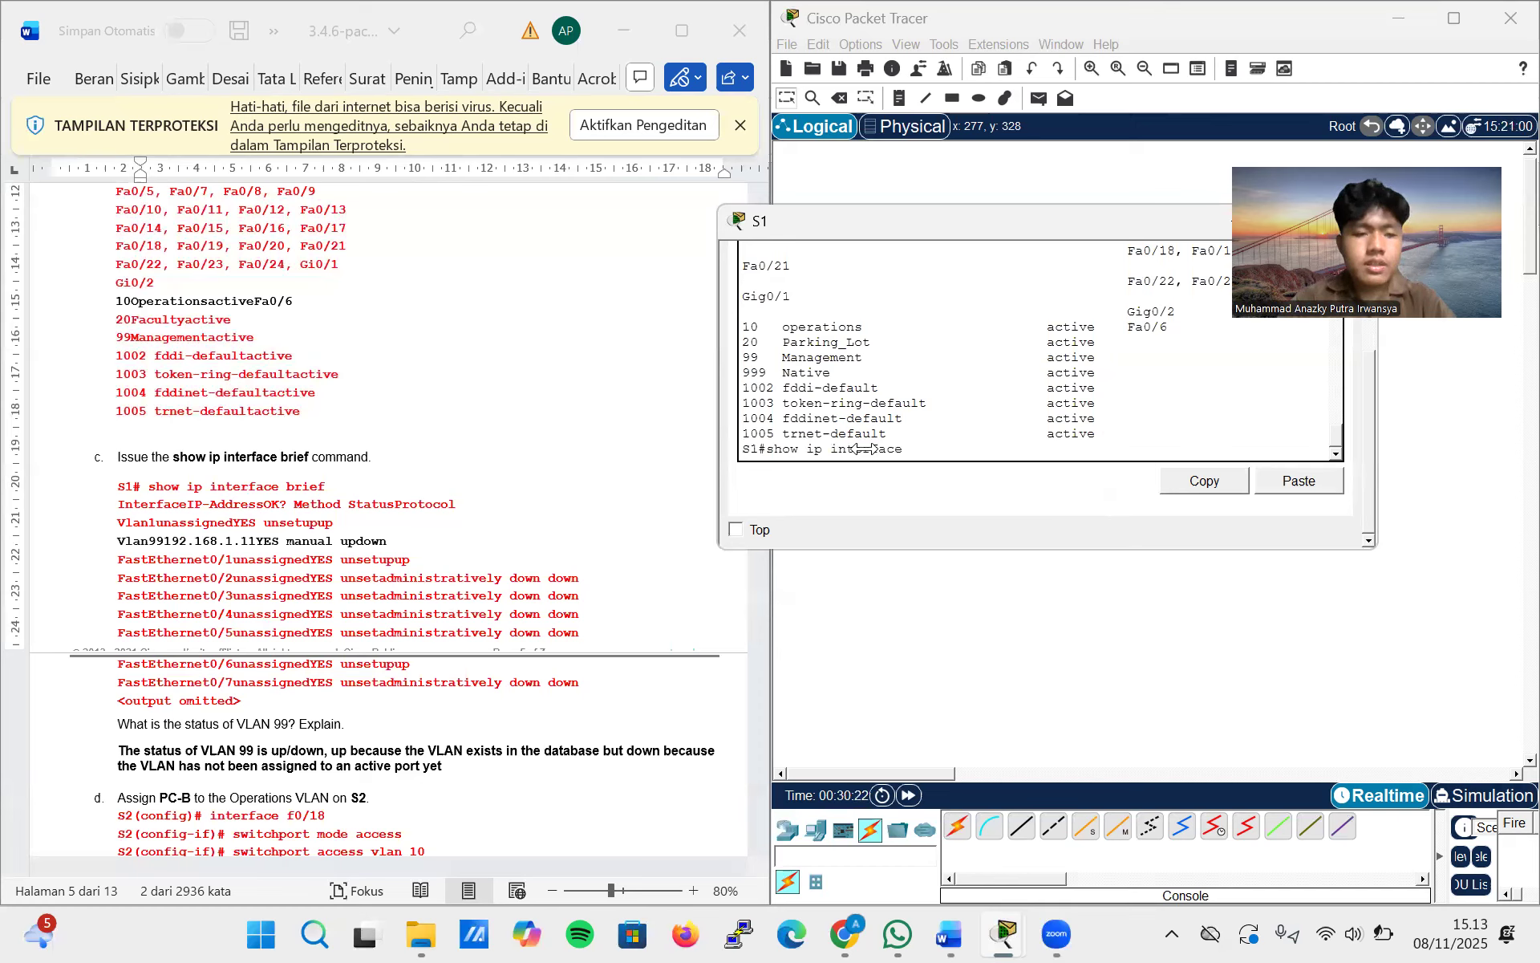
type(" brief")
key("Return")
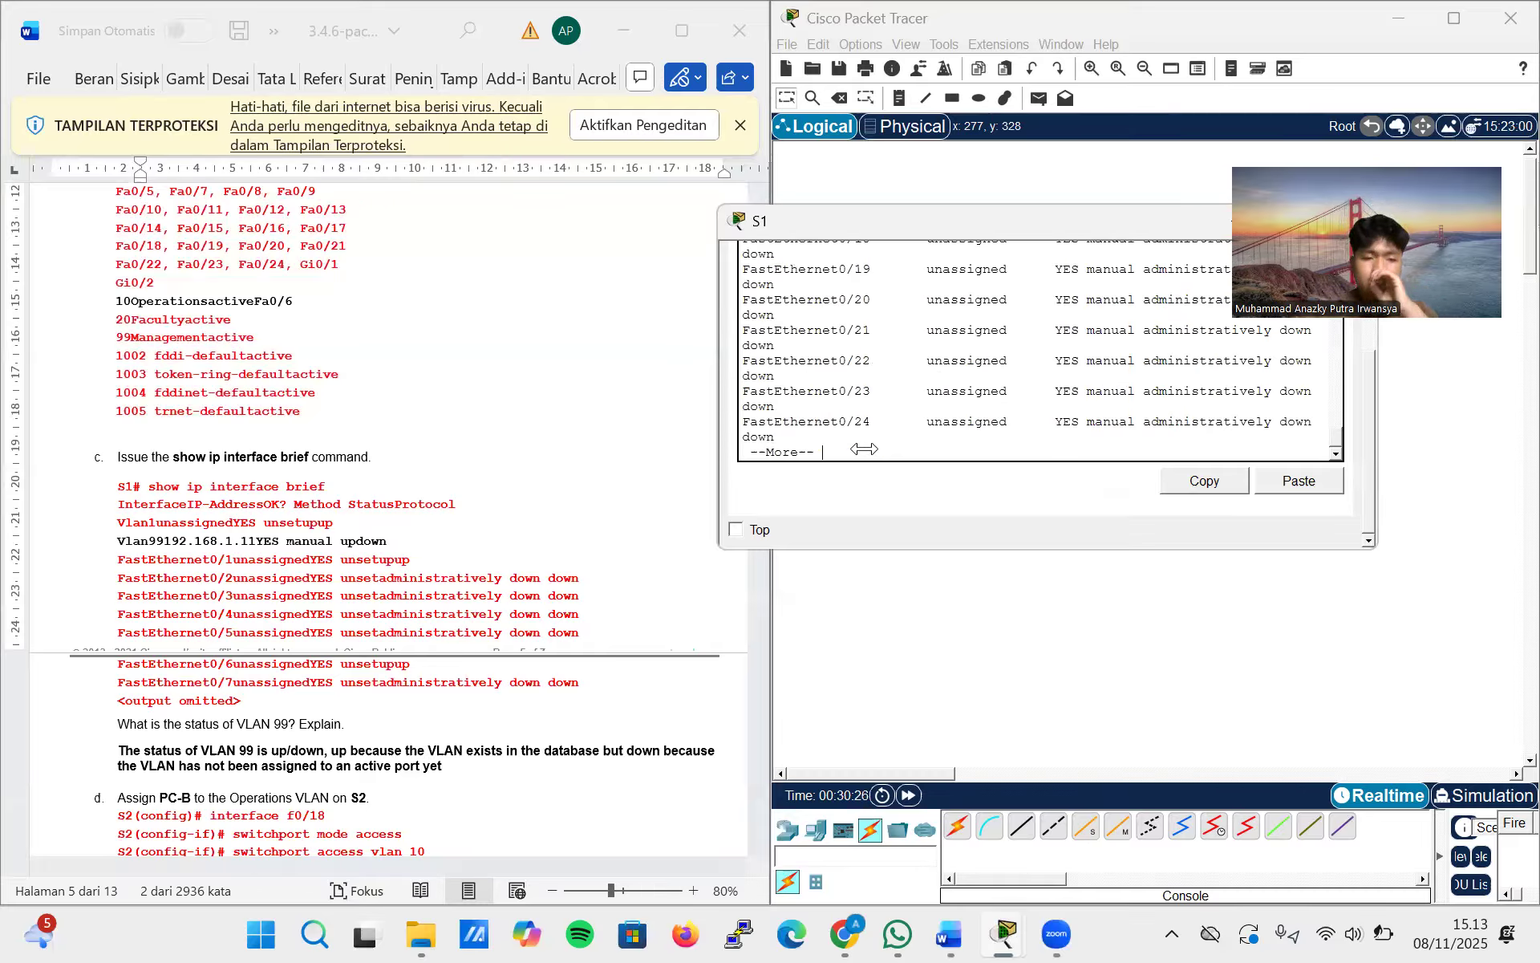
key("space")
key("Return")
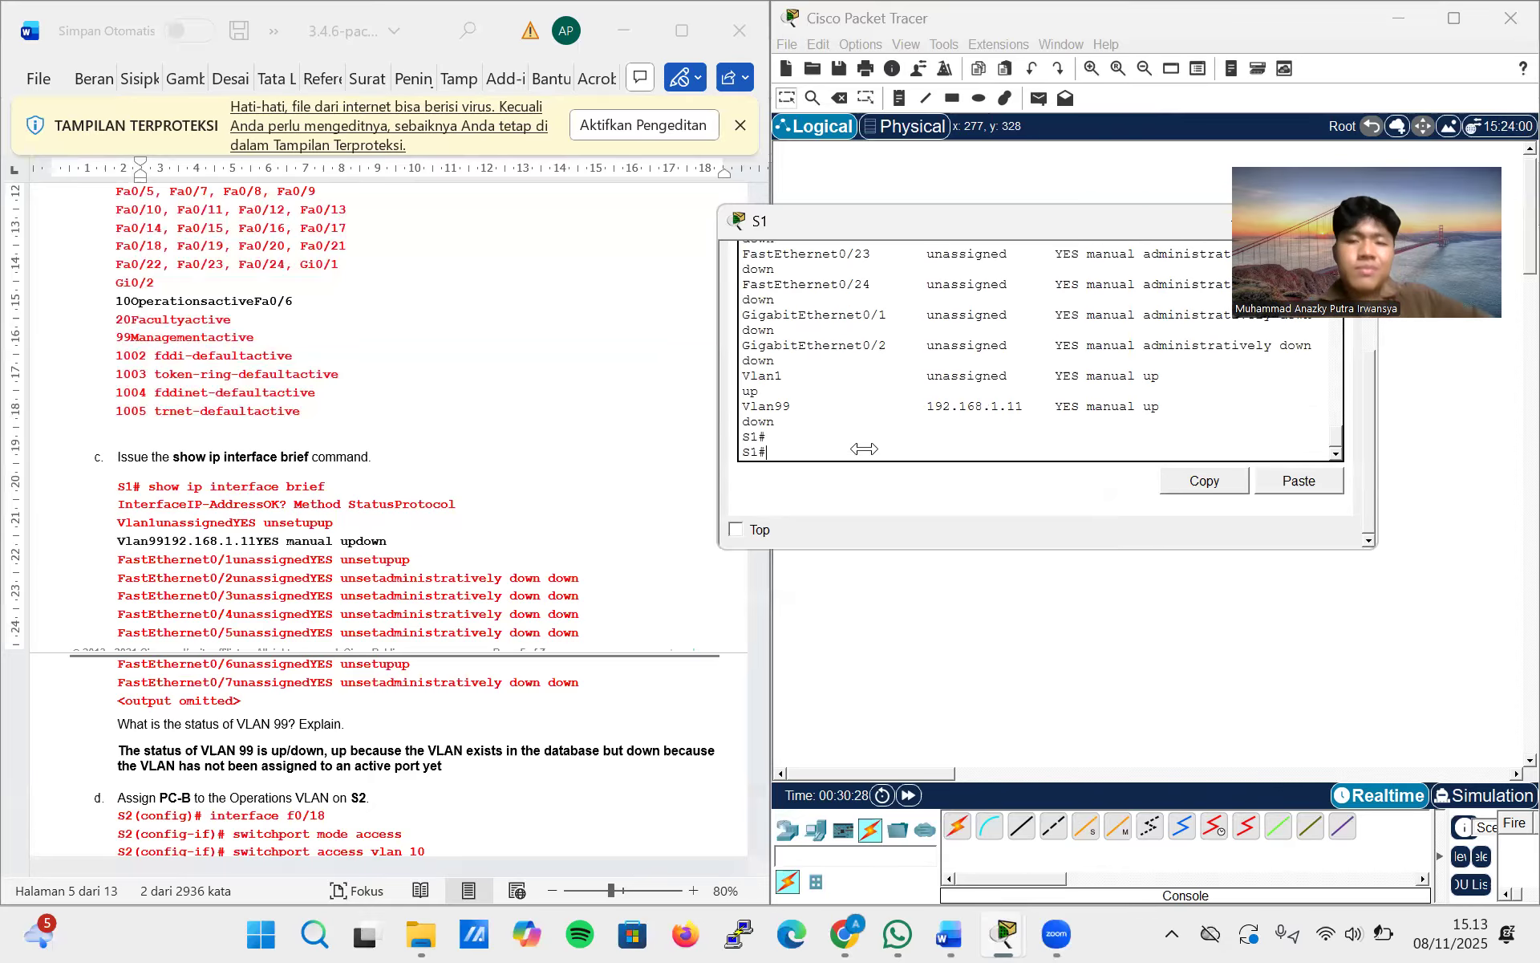
Examine S1's interface status listing and read the lab instructions on the VLAN 99 status and the S2 port and IP configuration
scroll(827, 382, "up", 5)
scroll(827, 382, "up", 10)
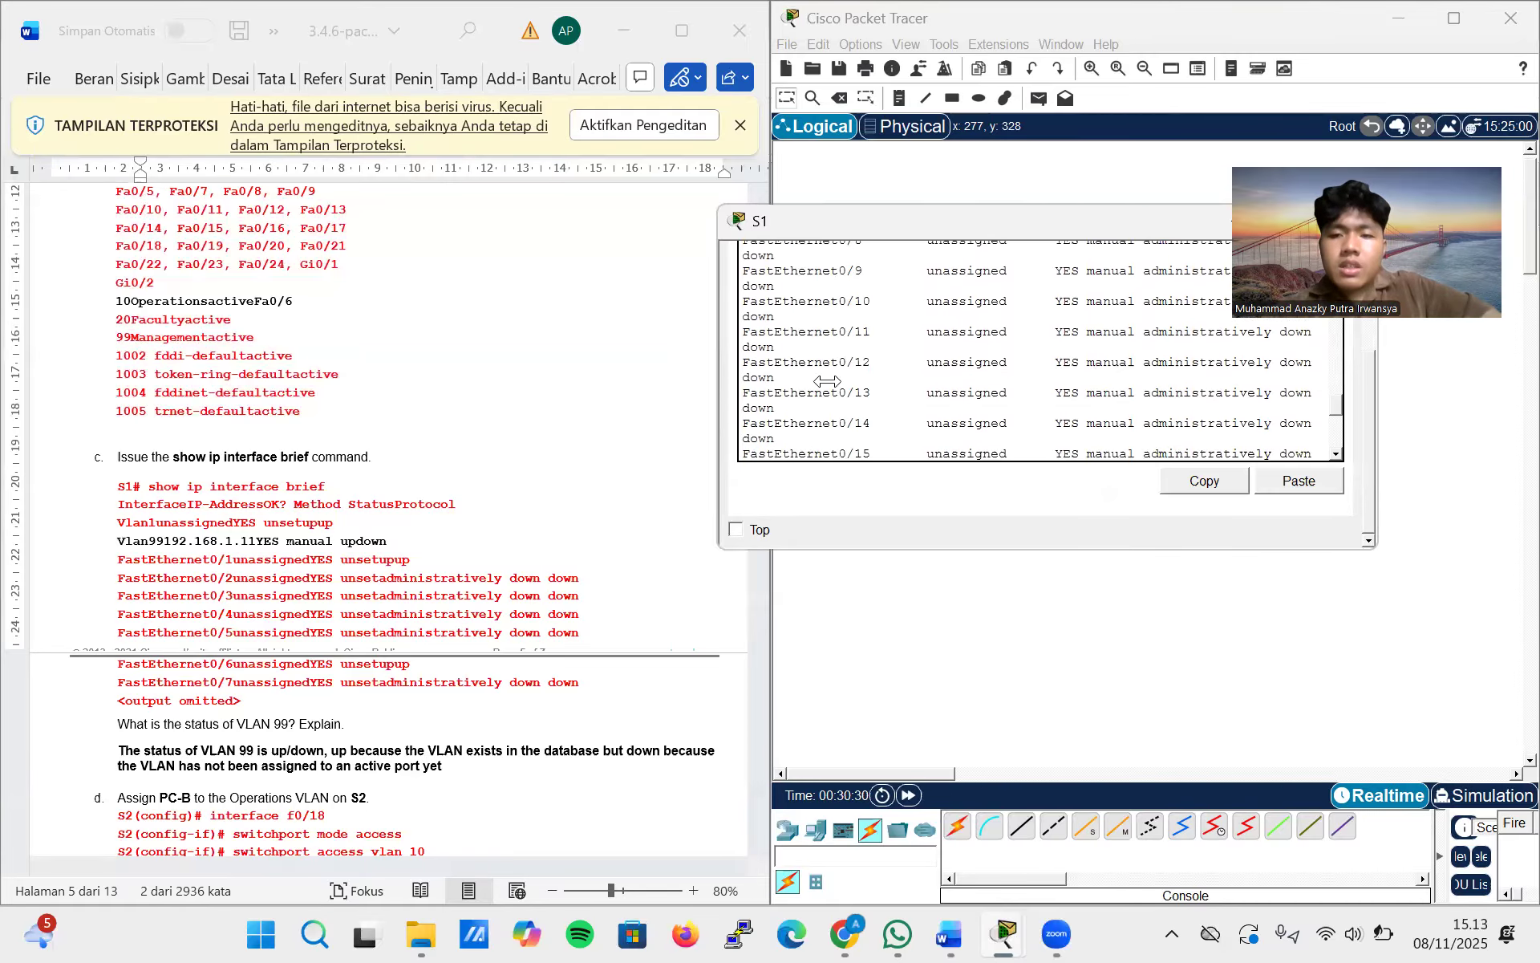
scroll(827, 382, "down", 6)
scroll(475, 607, "down", 3)
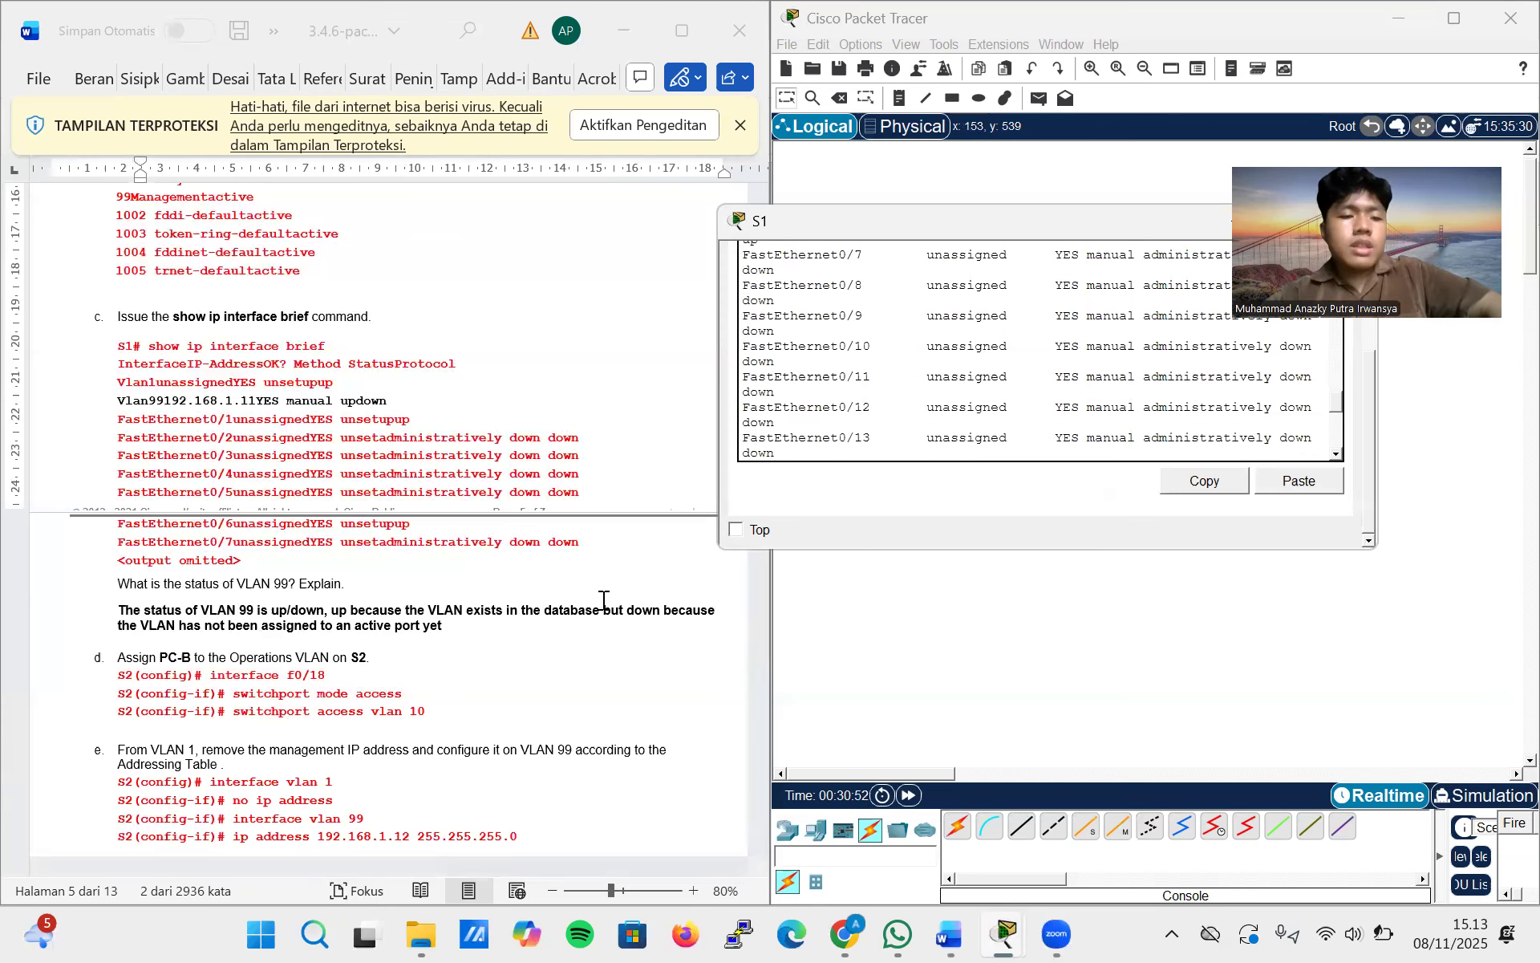
scroll(447, 675, "down", 5)
scroll(447, 675, "down", 20)
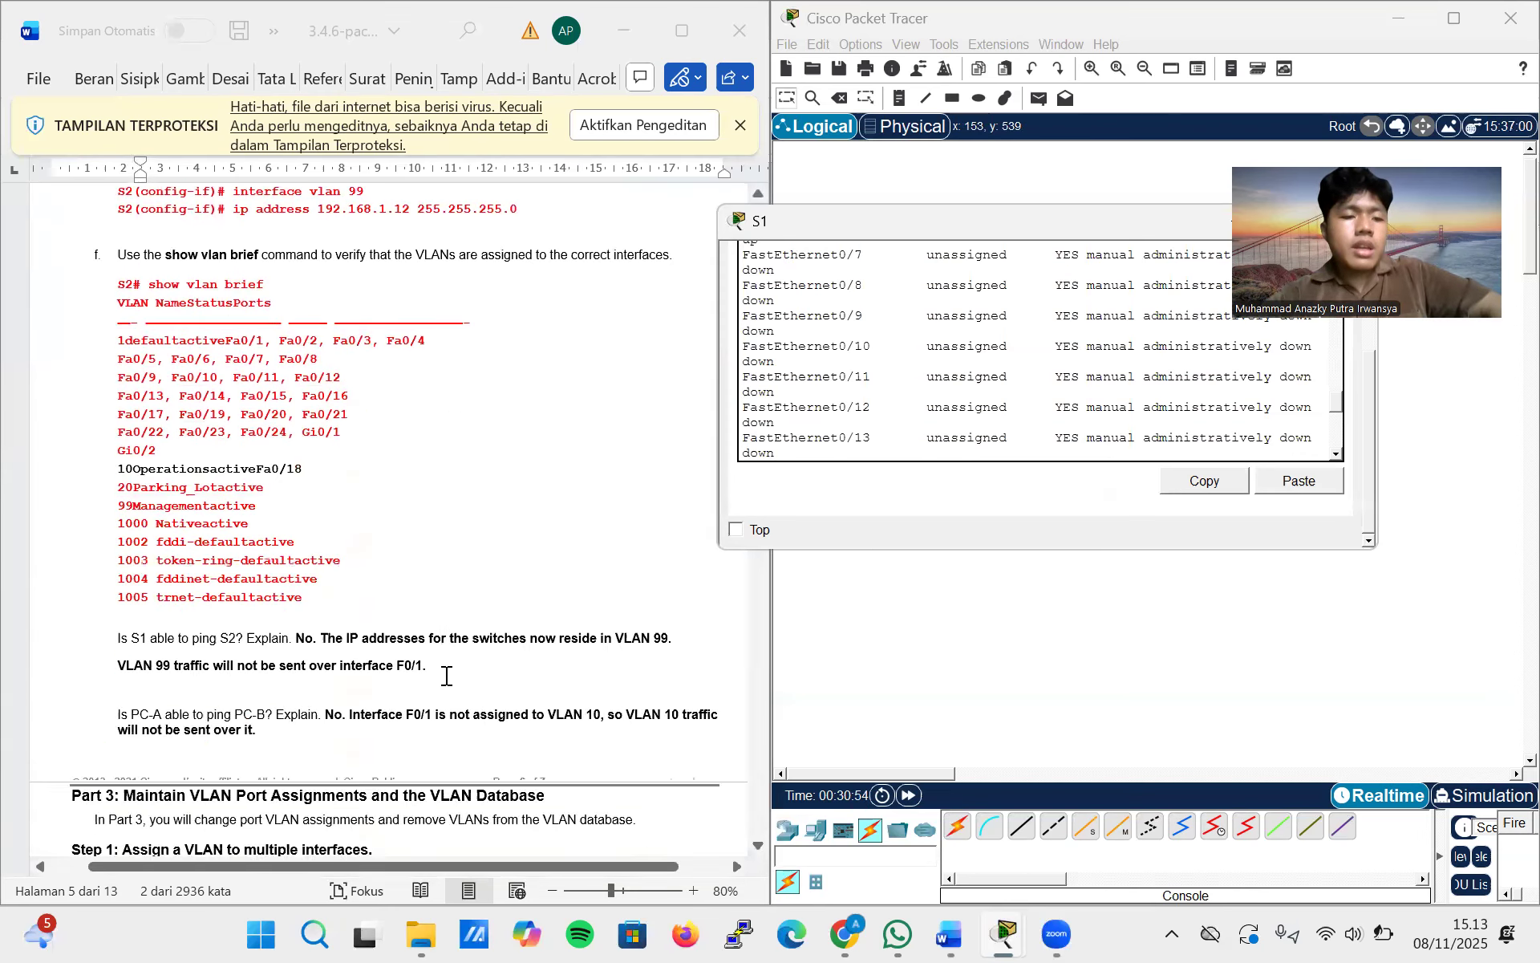
scroll(447, 675, "up", 20)
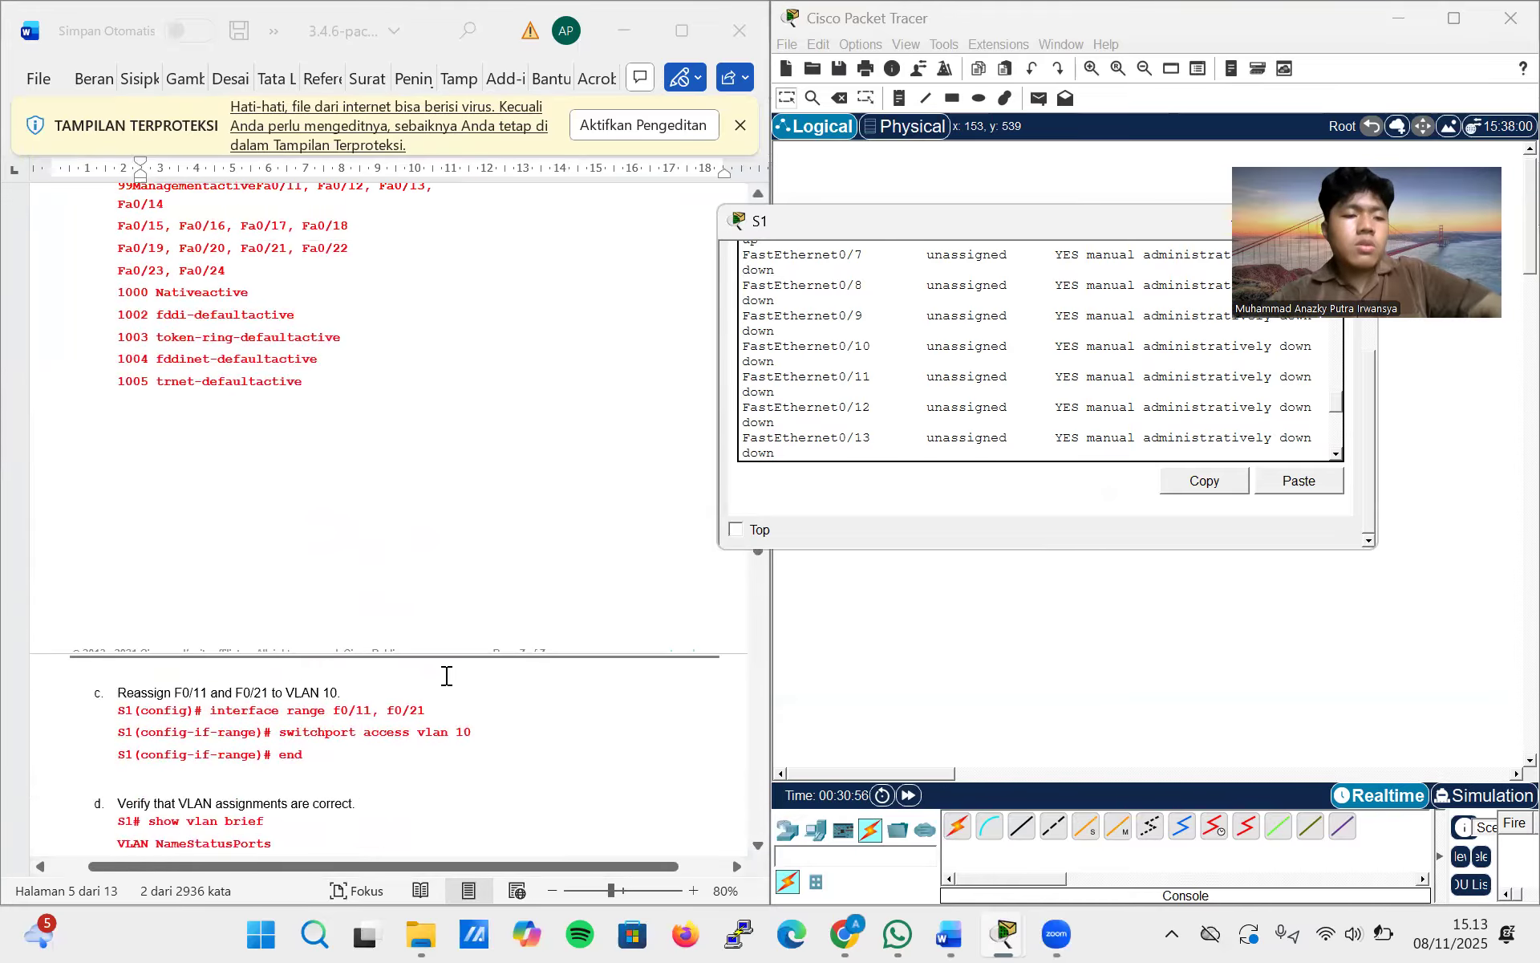
scroll(447, 676, "up", 6)
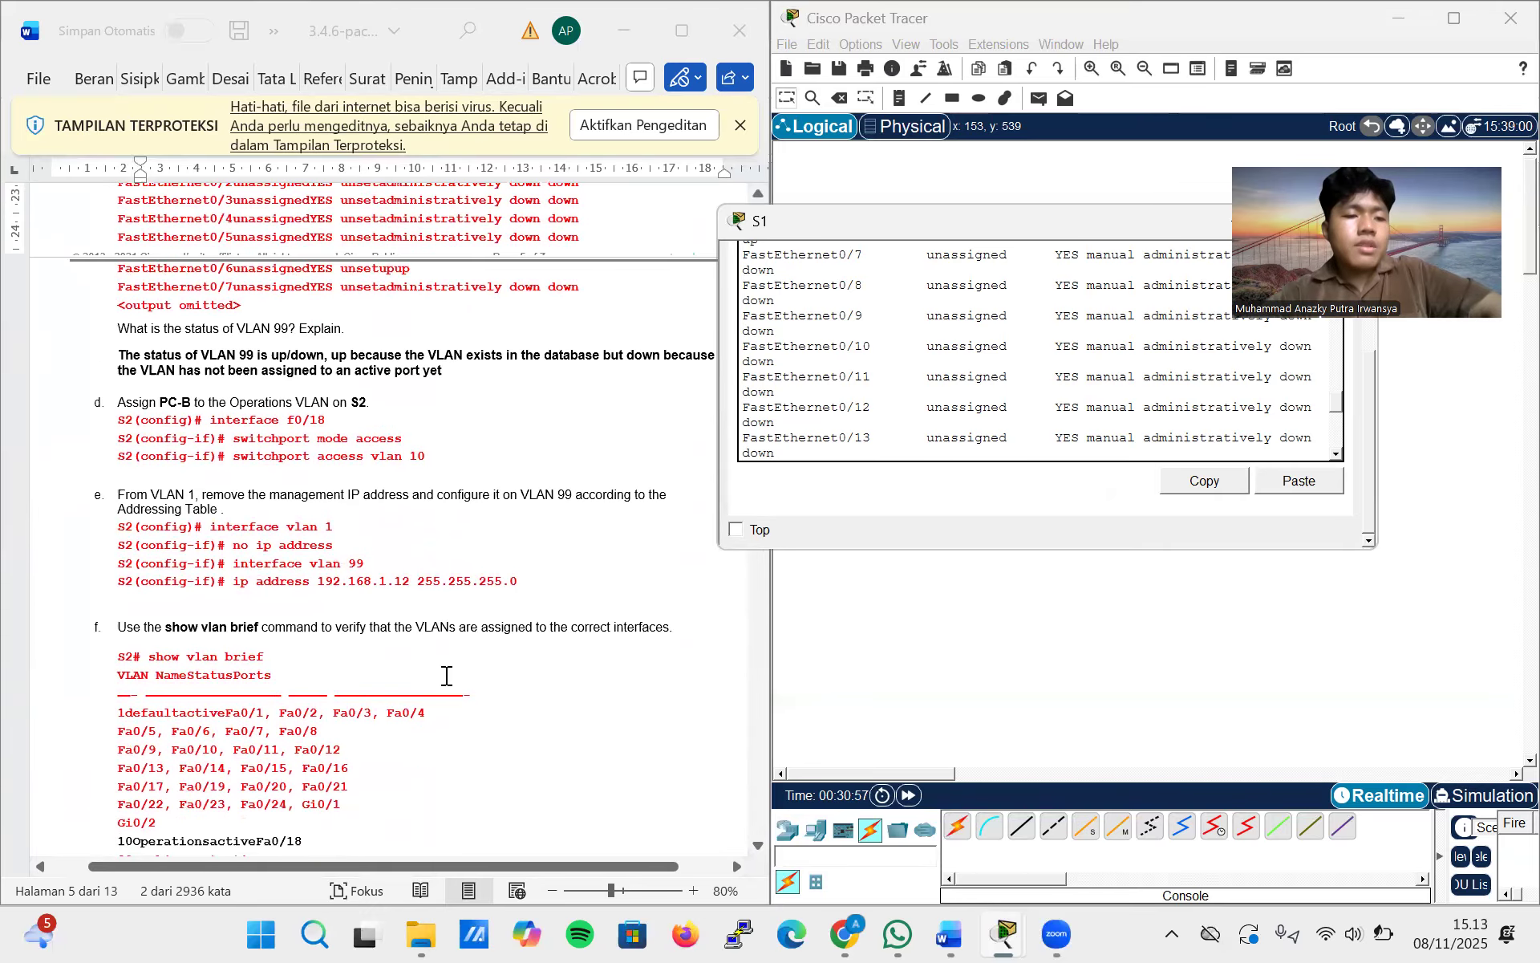
scroll(446, 675, "down", 18)
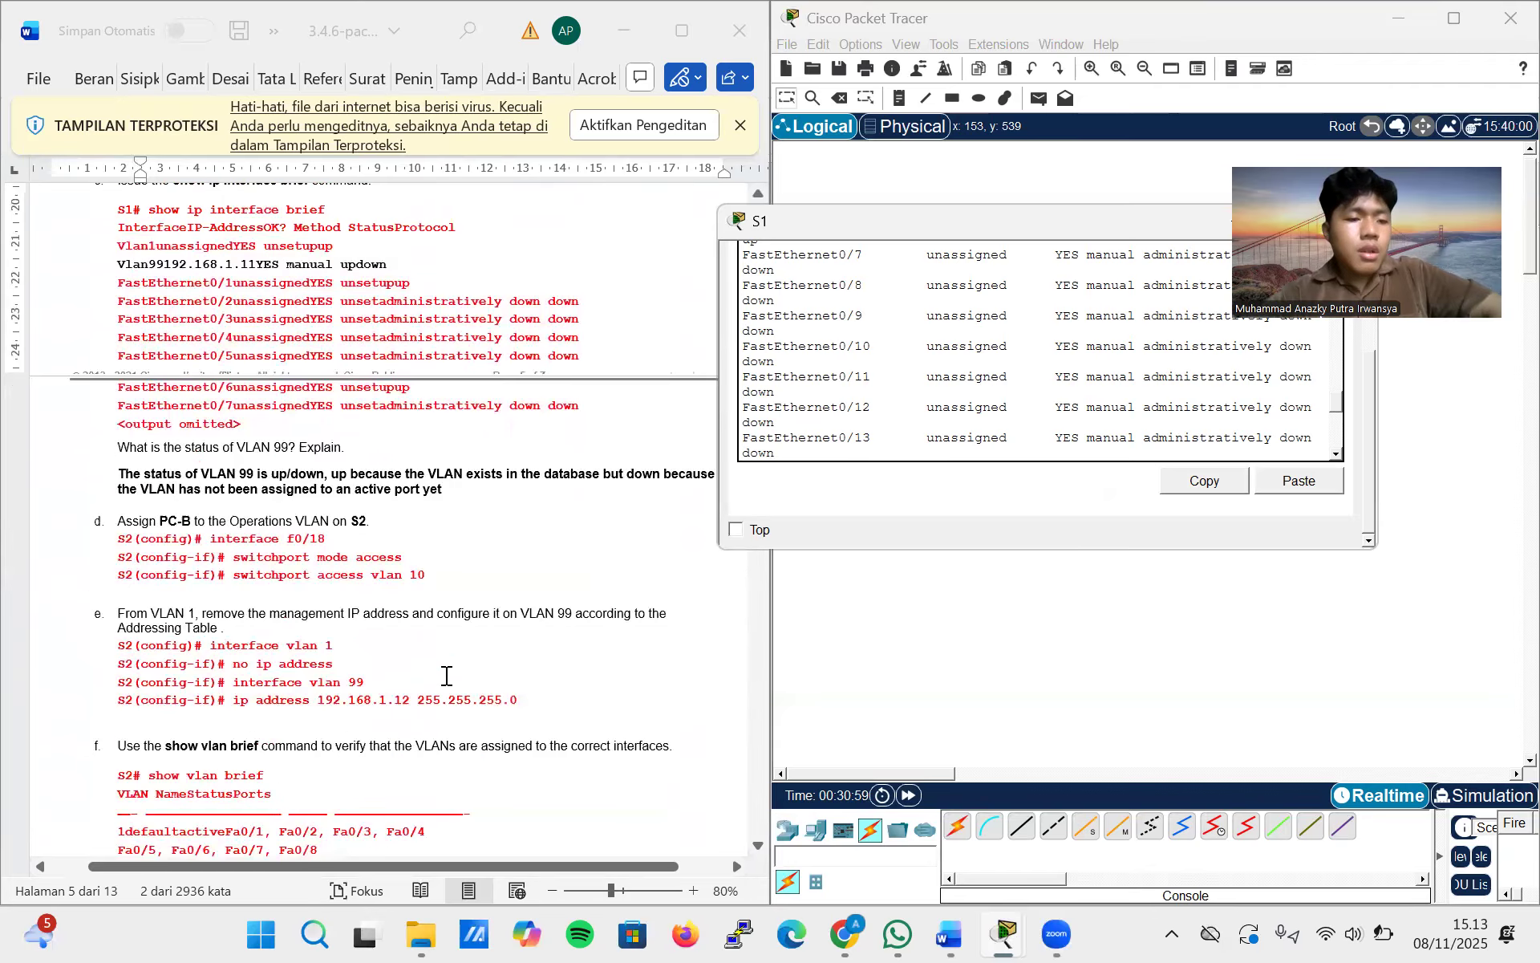
Read lab steps d to f on assigning PC-B to the Operations VLAN, moving S2's management IP address and verifying the VLANs
scroll(447, 676, "up", 8)
scroll(447, 676, "down", 11)
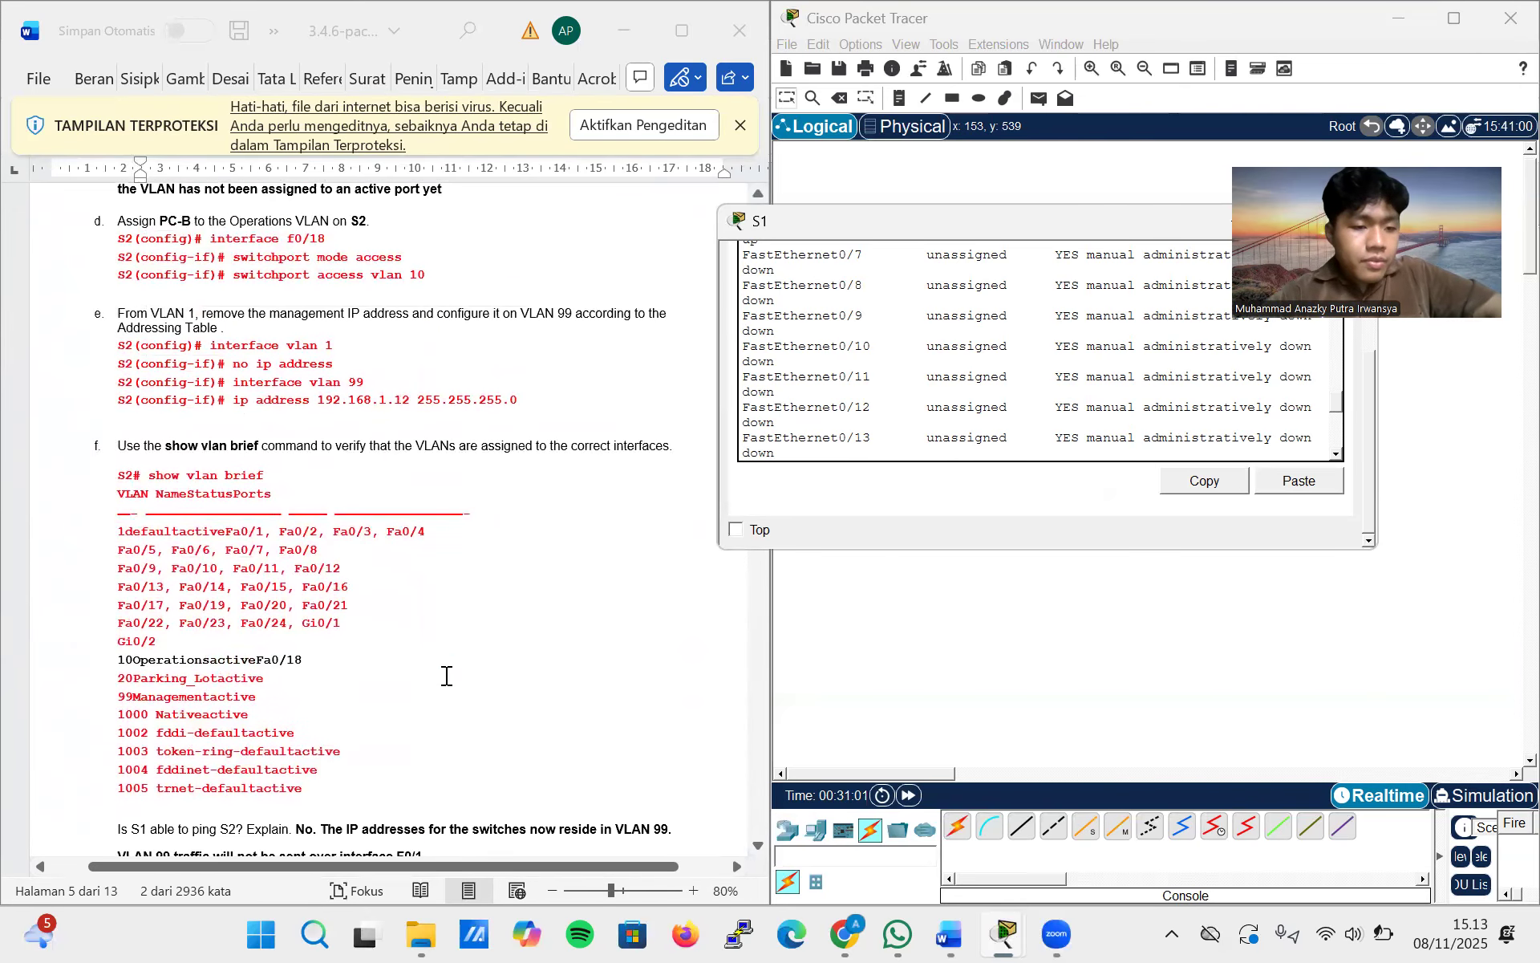
scroll(447, 675, "up", 12)
scroll(447, 676, "up", 10)
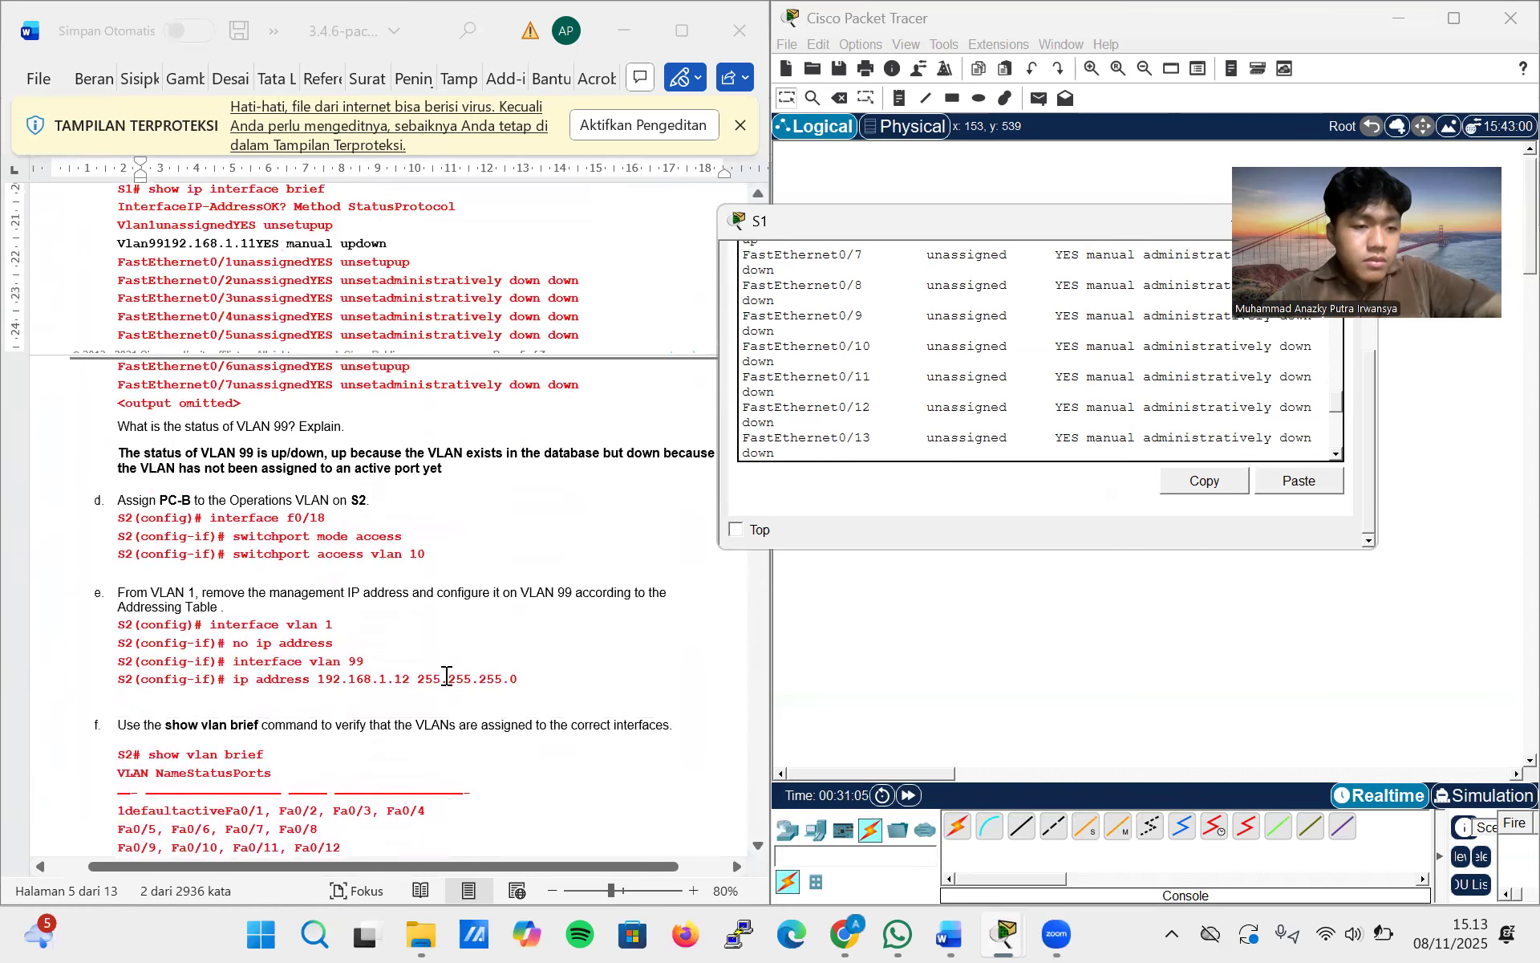
scroll(447, 675, "down", 3)
scroll(447, 675, "up", 2)
scroll(447, 675, "down", 1)
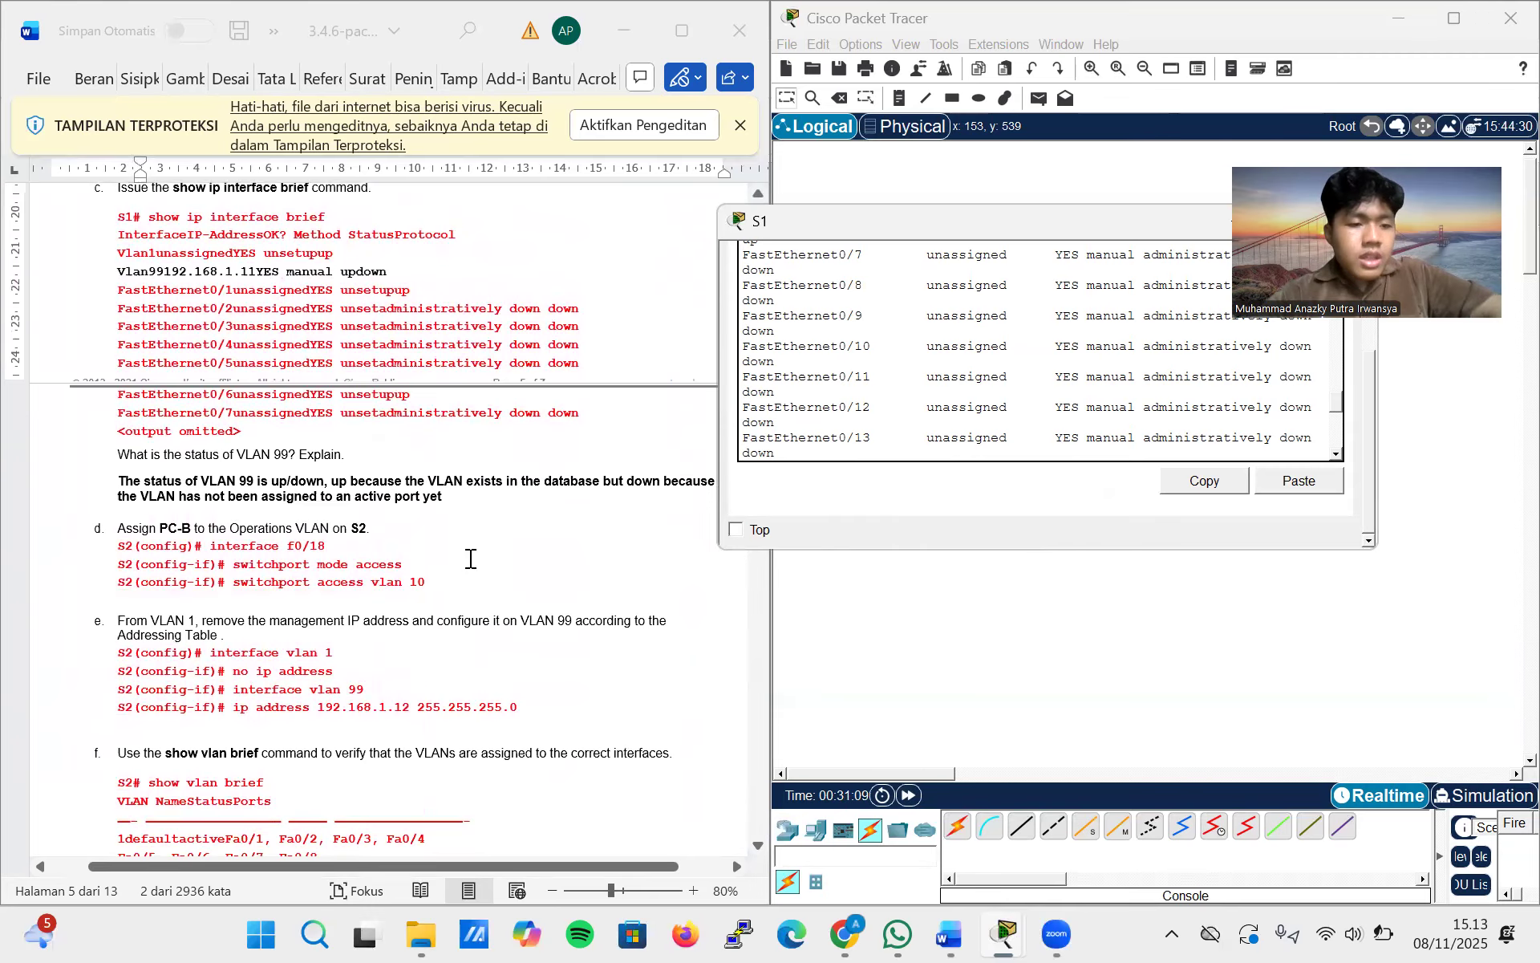
scroll(471, 554, "down", 5)
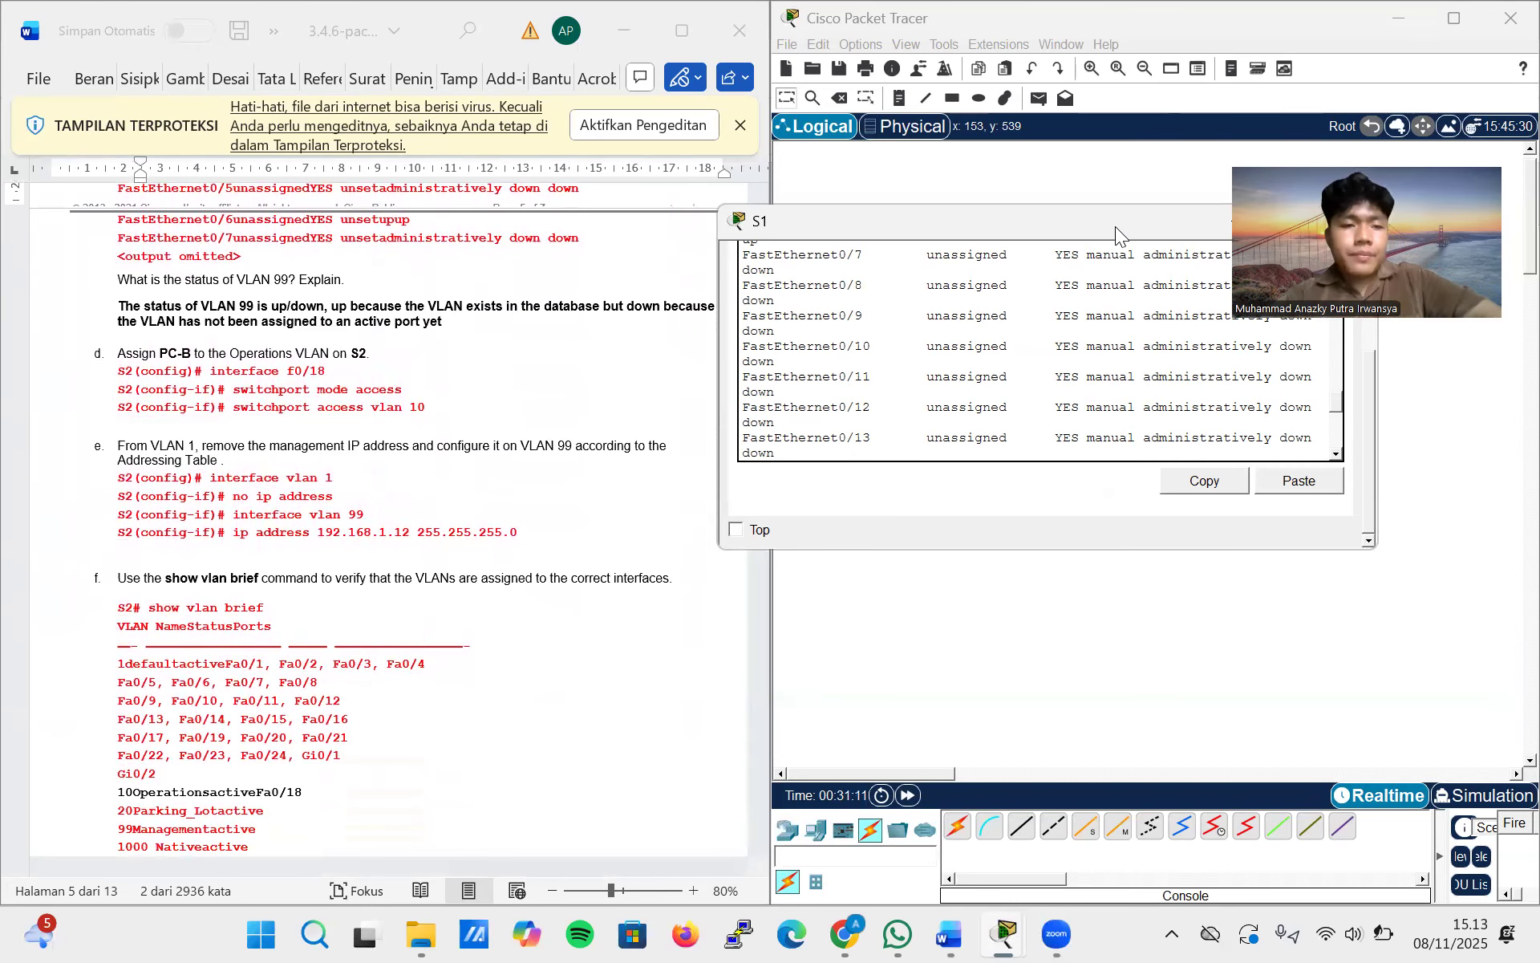
Switch from S1's window to the S2 switch console and log in with the console password
left_click_drag(1115, 226, 1083, 289)
left_click(1090, 292)
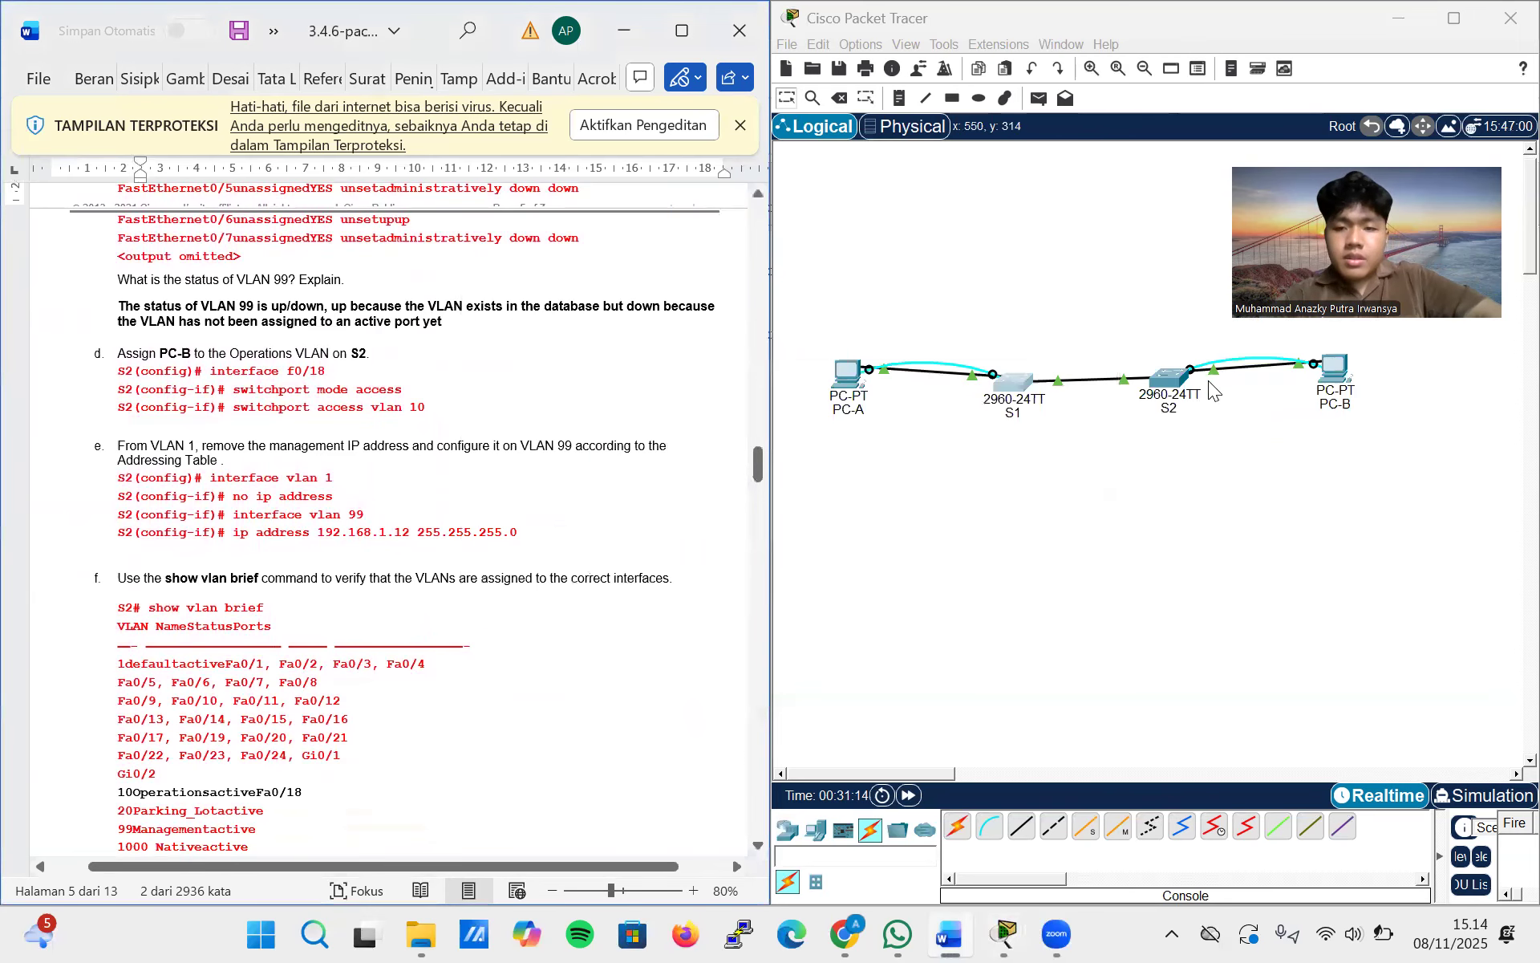
left_click(1163, 389)
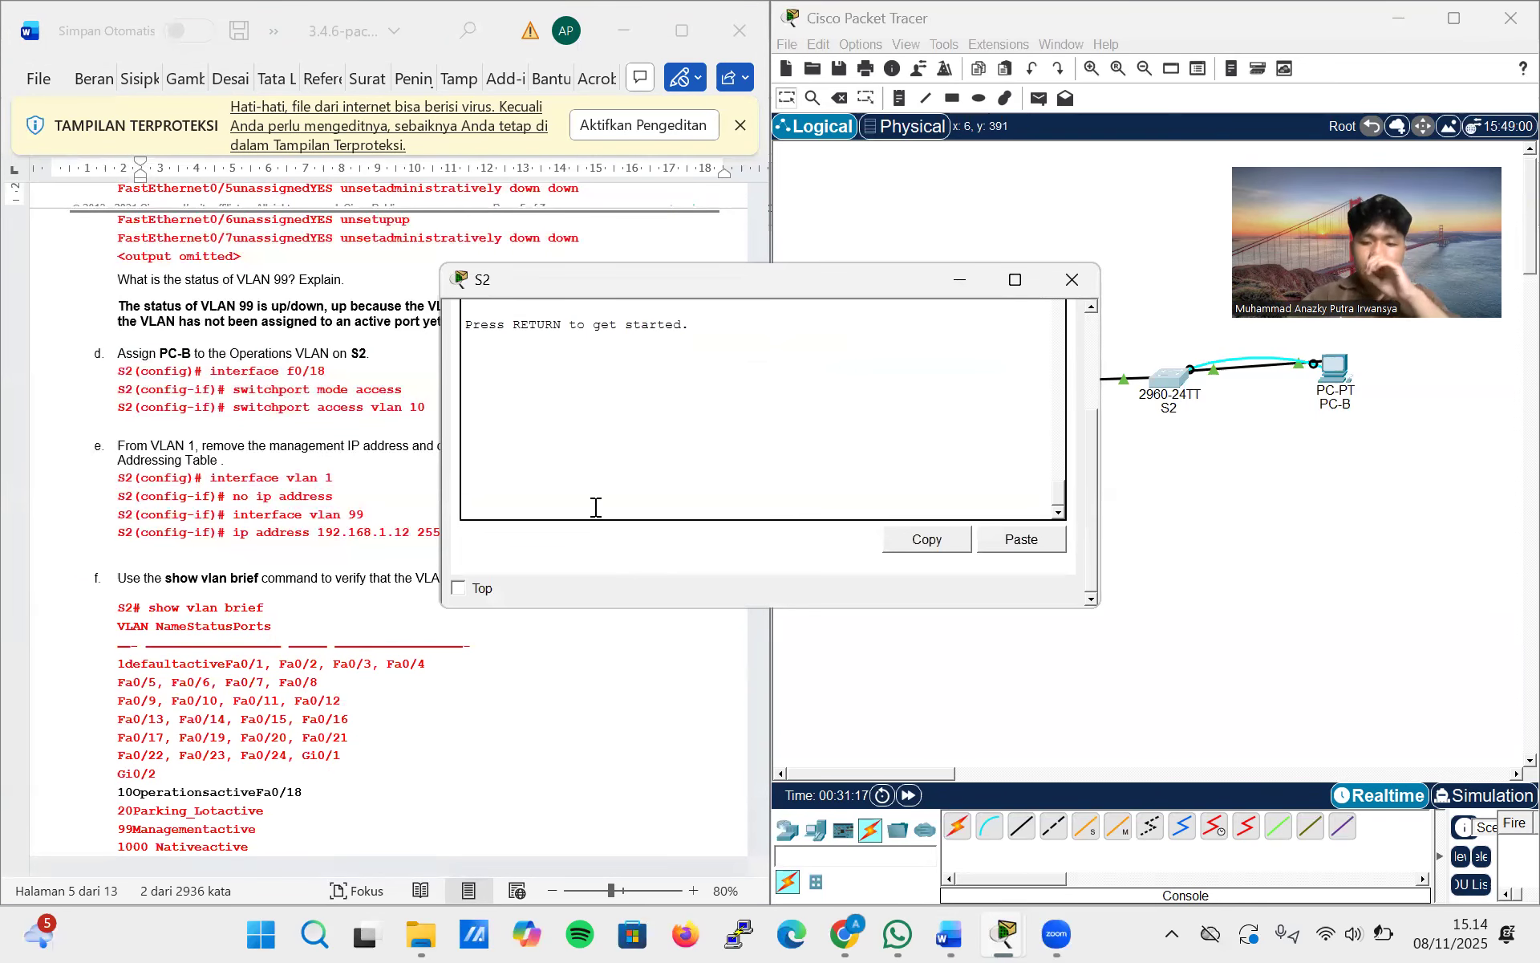
key("Return")
key("Return")
key("Return")
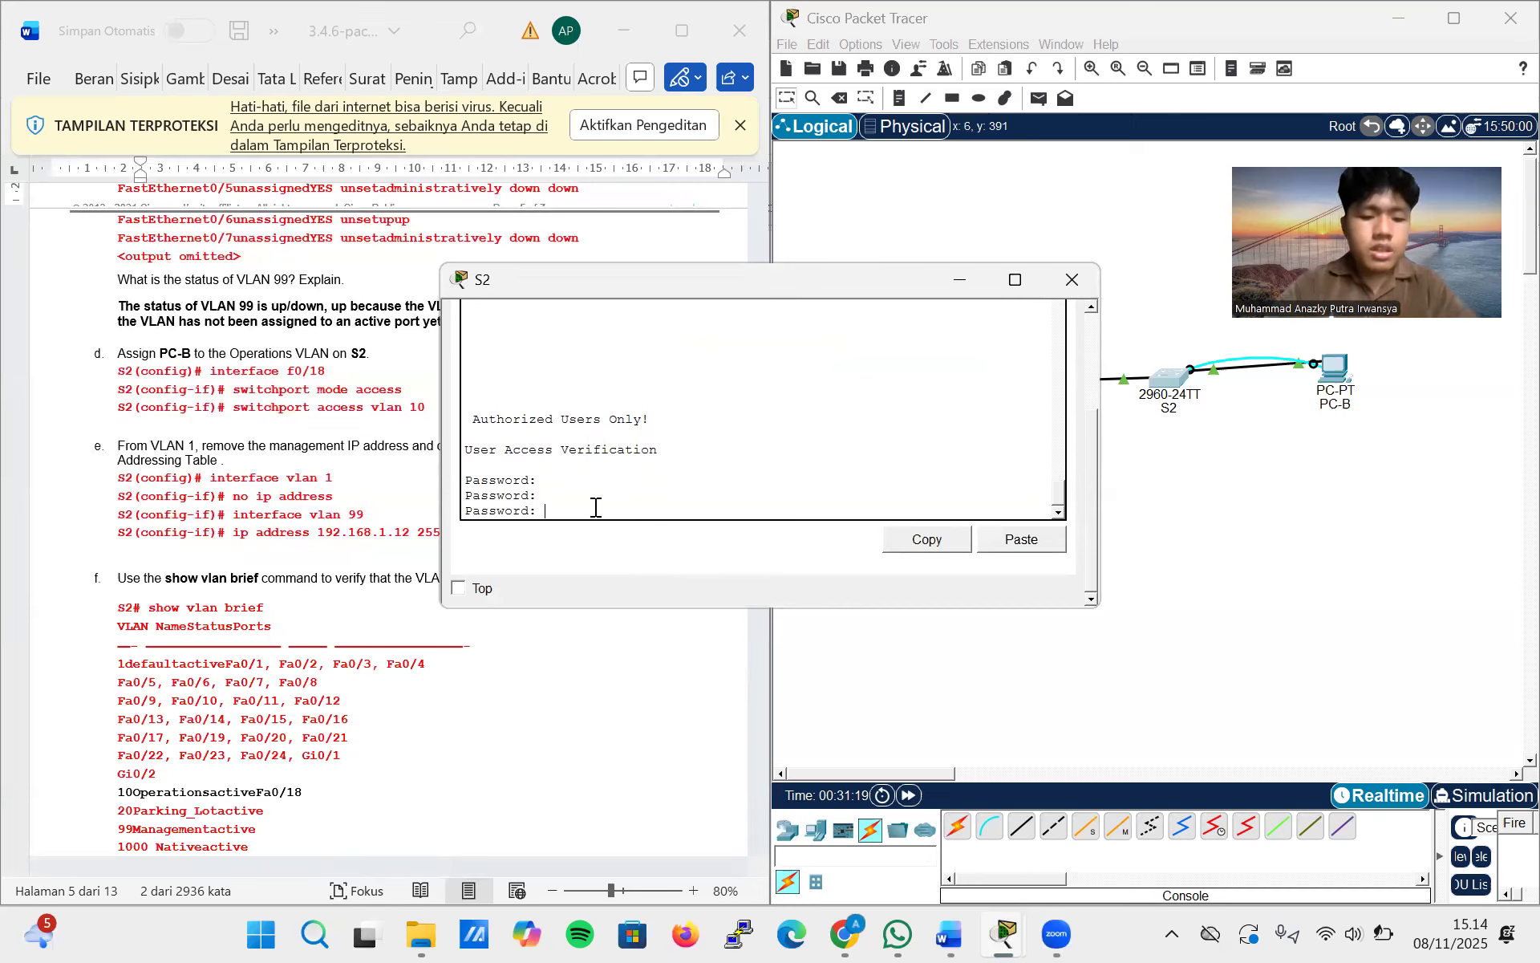
key("Return")
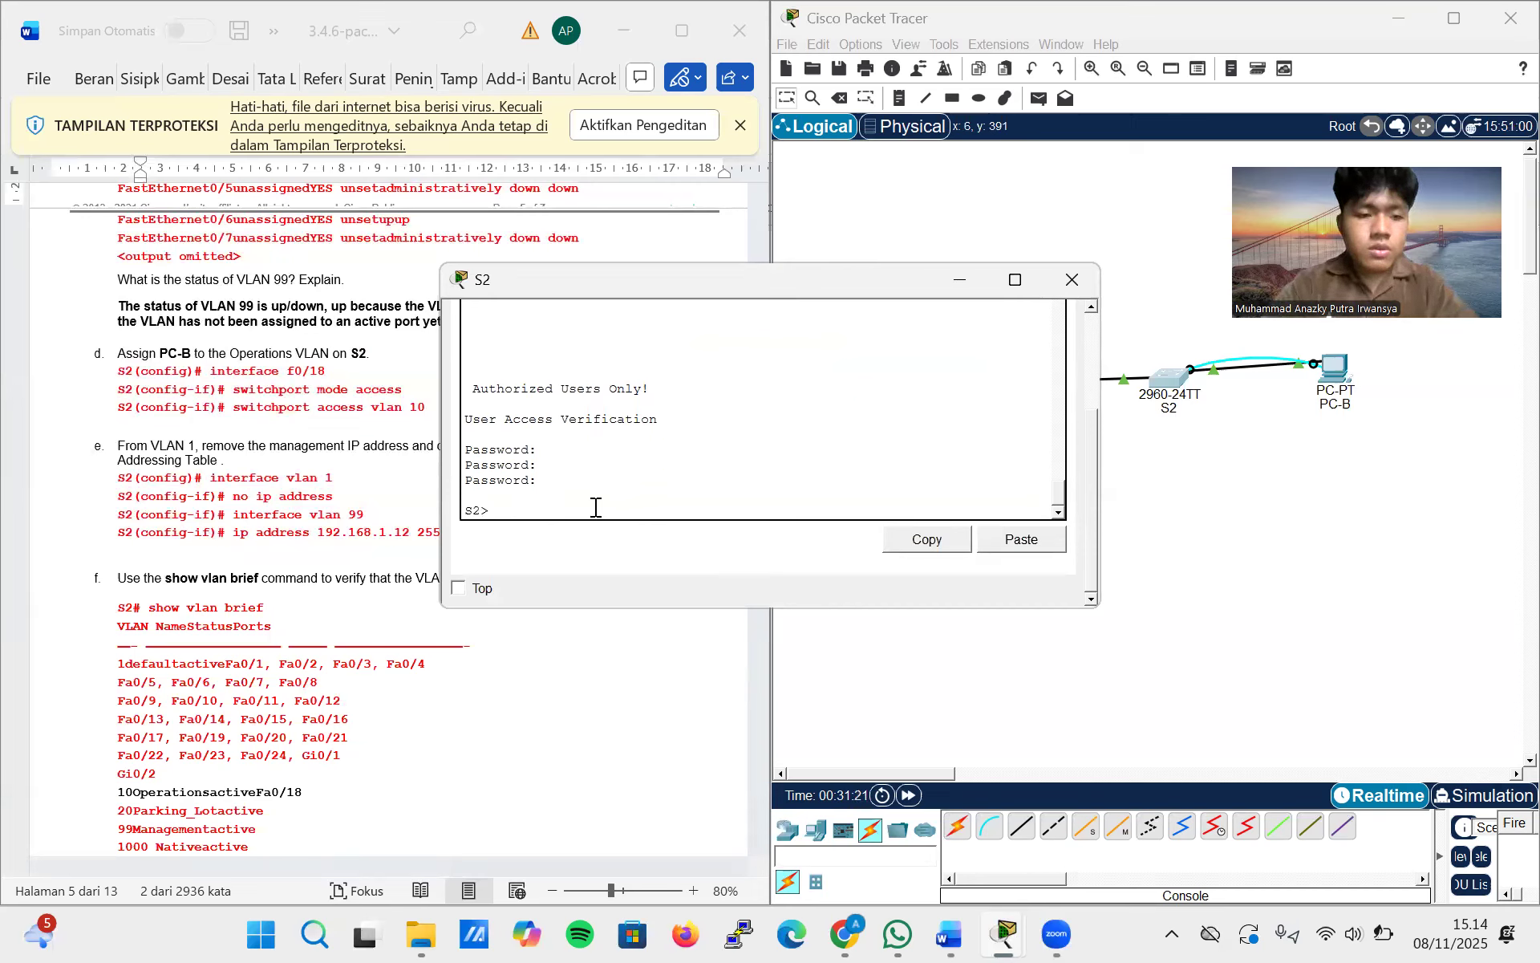
Enter privileged EXEC mode on S2 with the enable password and start global configuration with config terminal
type("co")
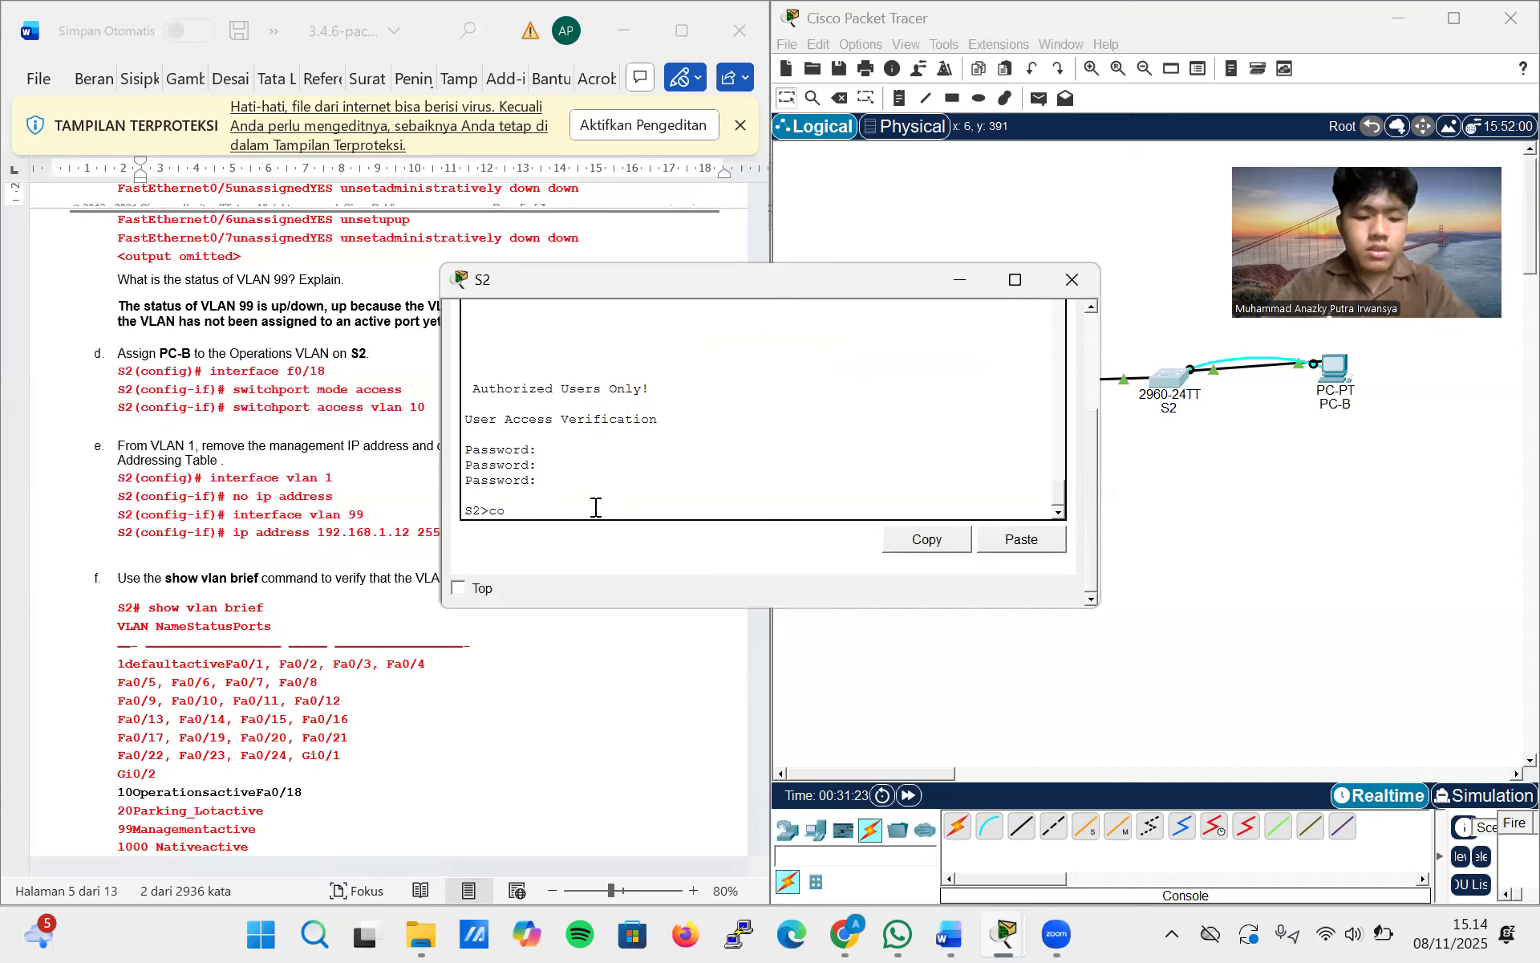
key("BackSpace")
key("BackSpace")
type("enable")
key("Return")
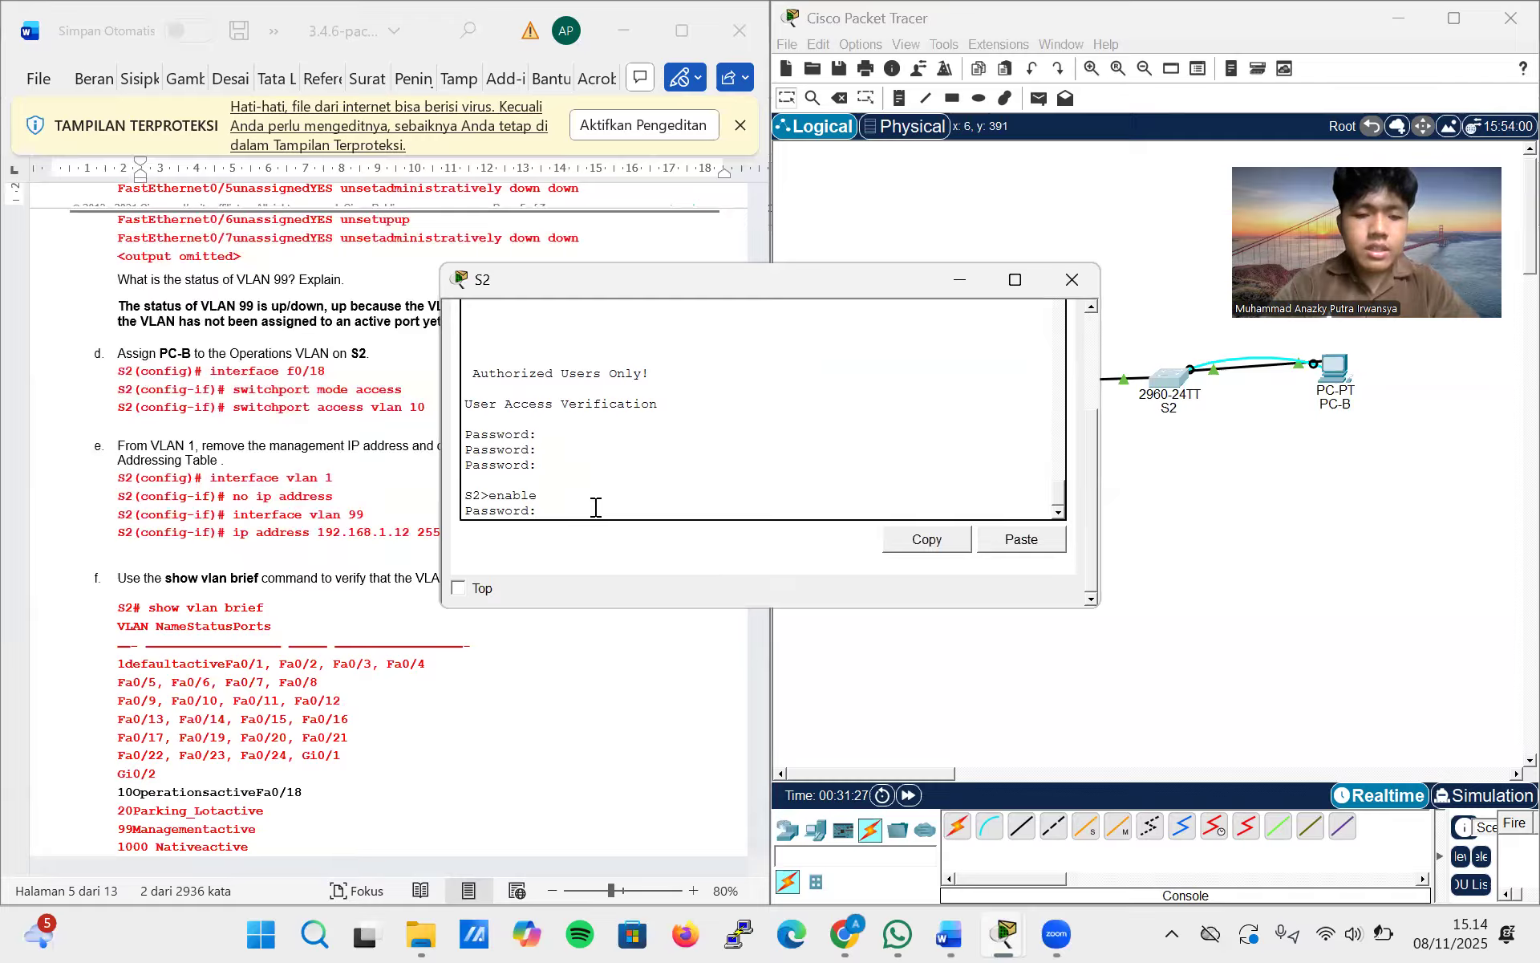
key("Return")
type("c")
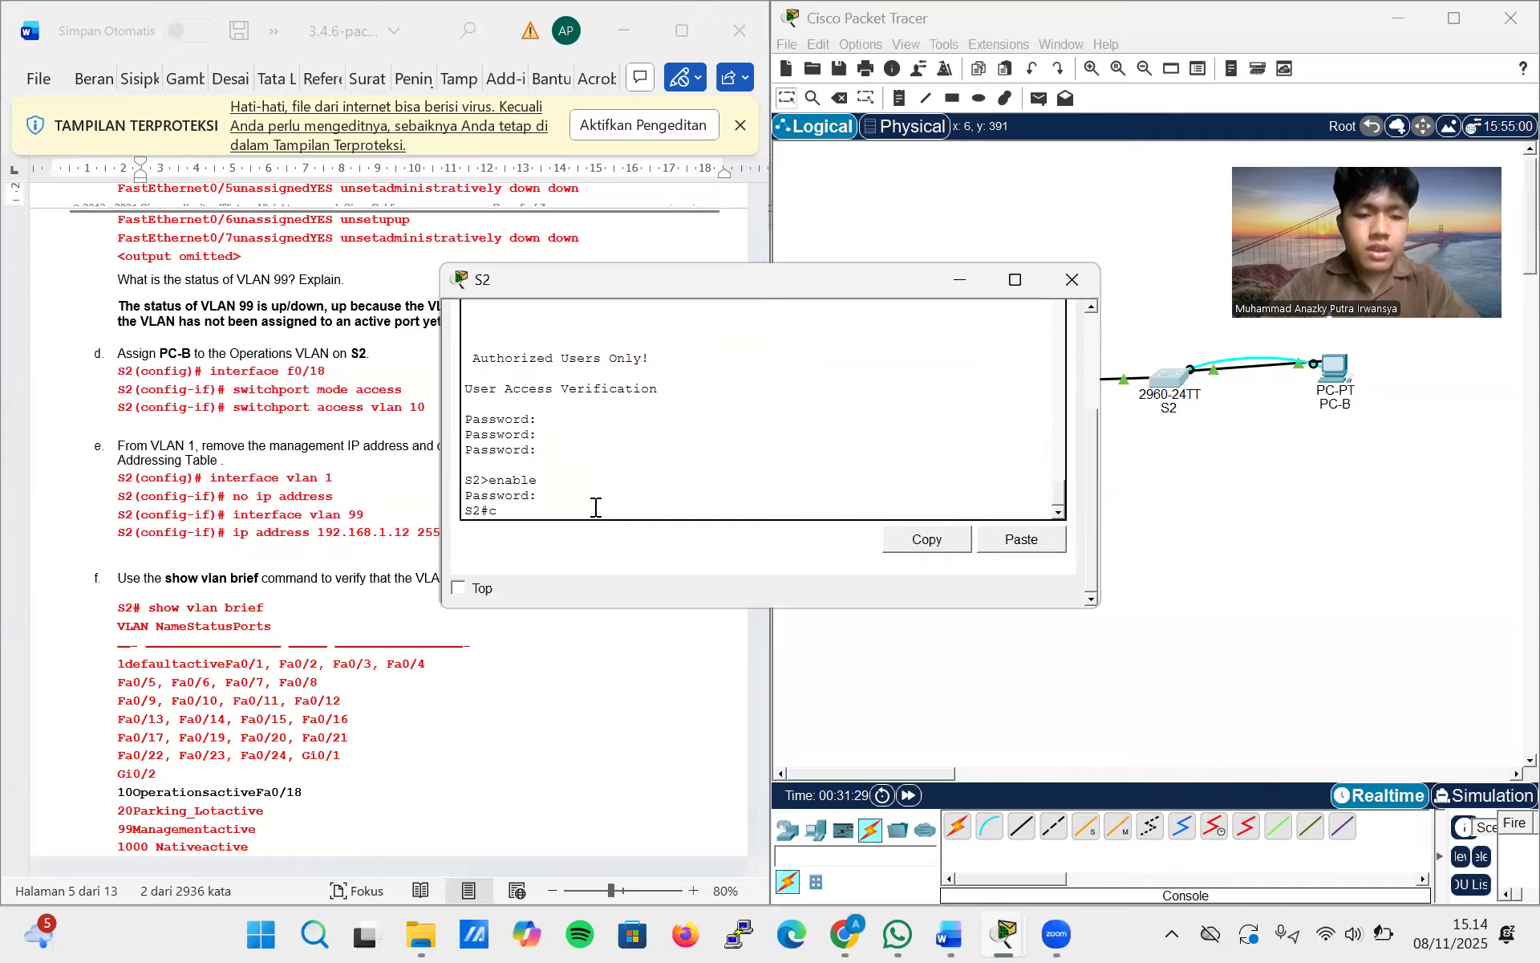
type("onfig terminal")
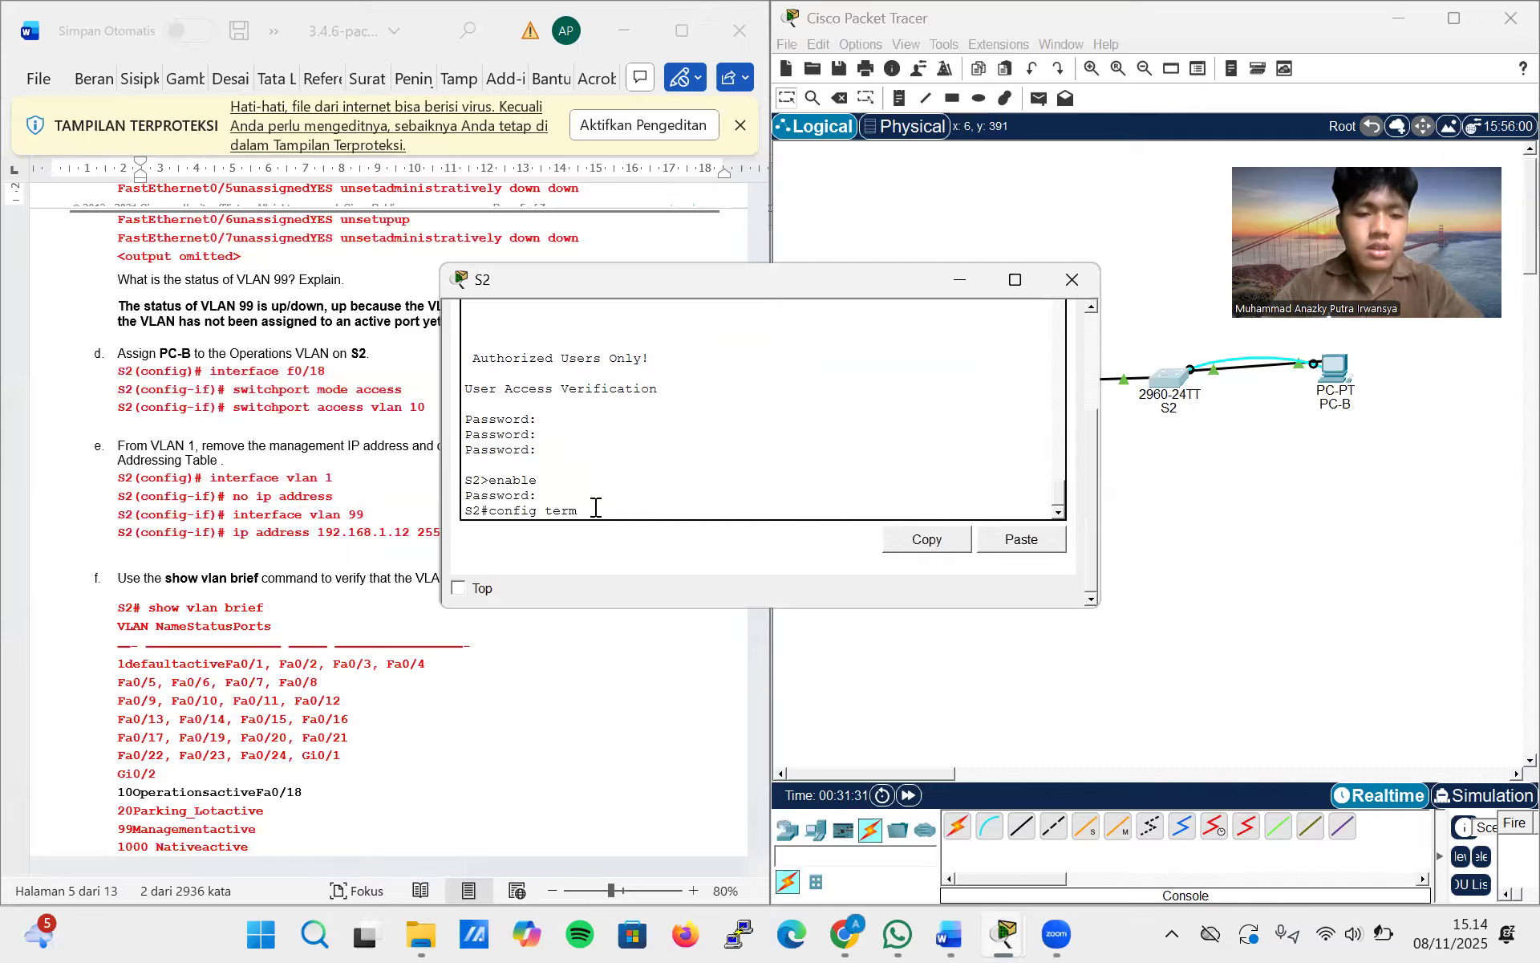
key("Return")
Select interface f0/18 on S2 and set it to access mode with switchport mode access
type("interface")
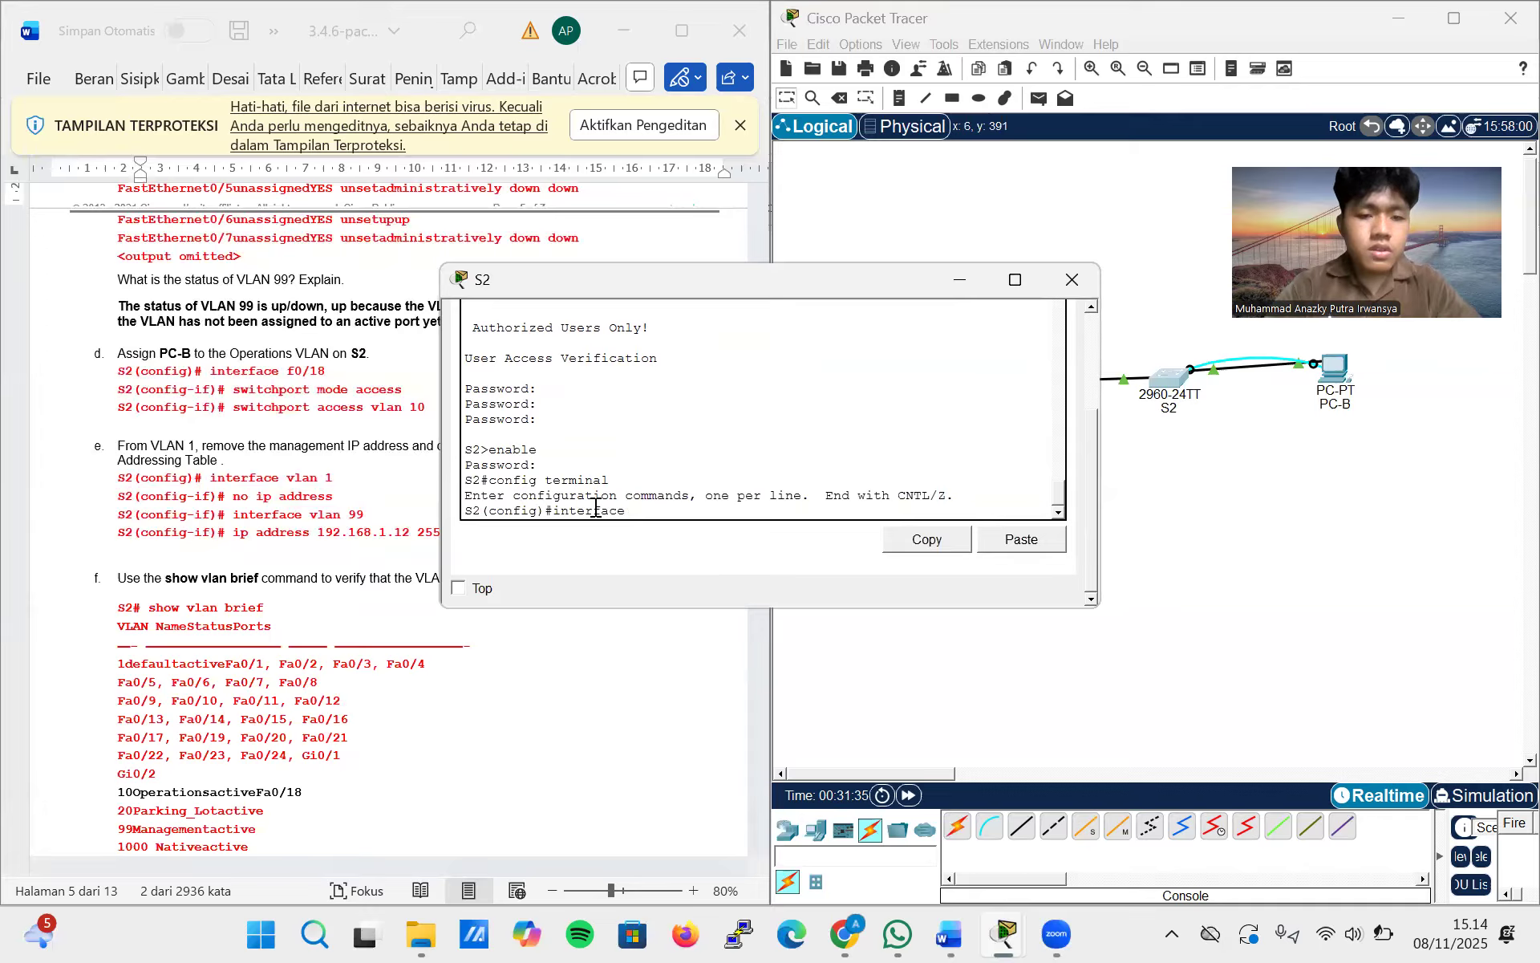
type(" f0/18")
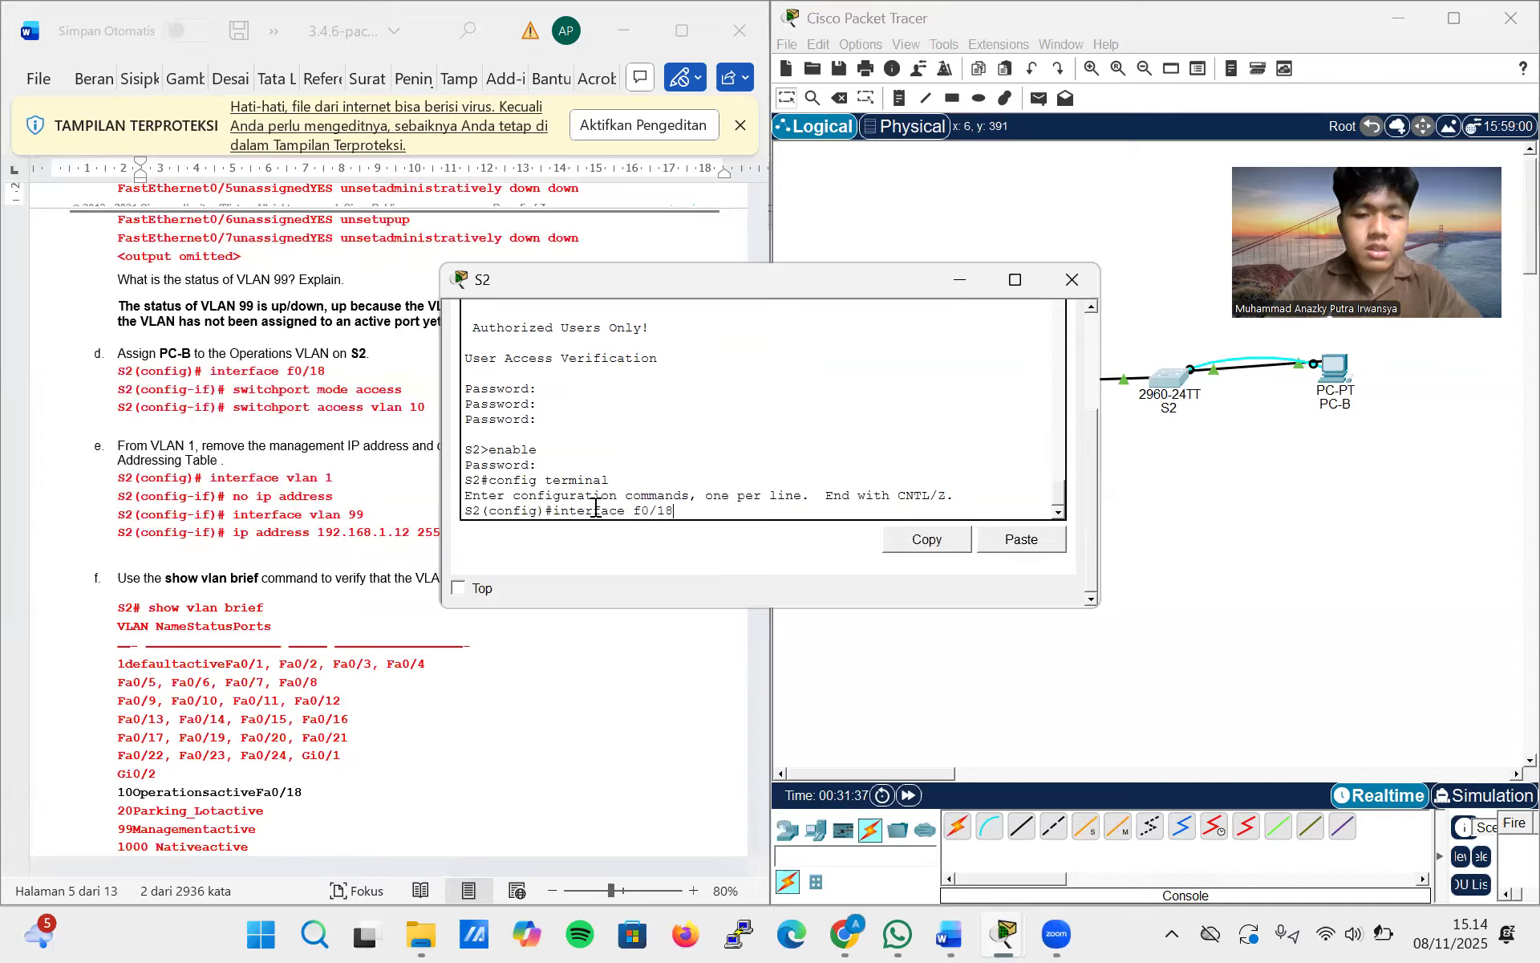
key("Return")
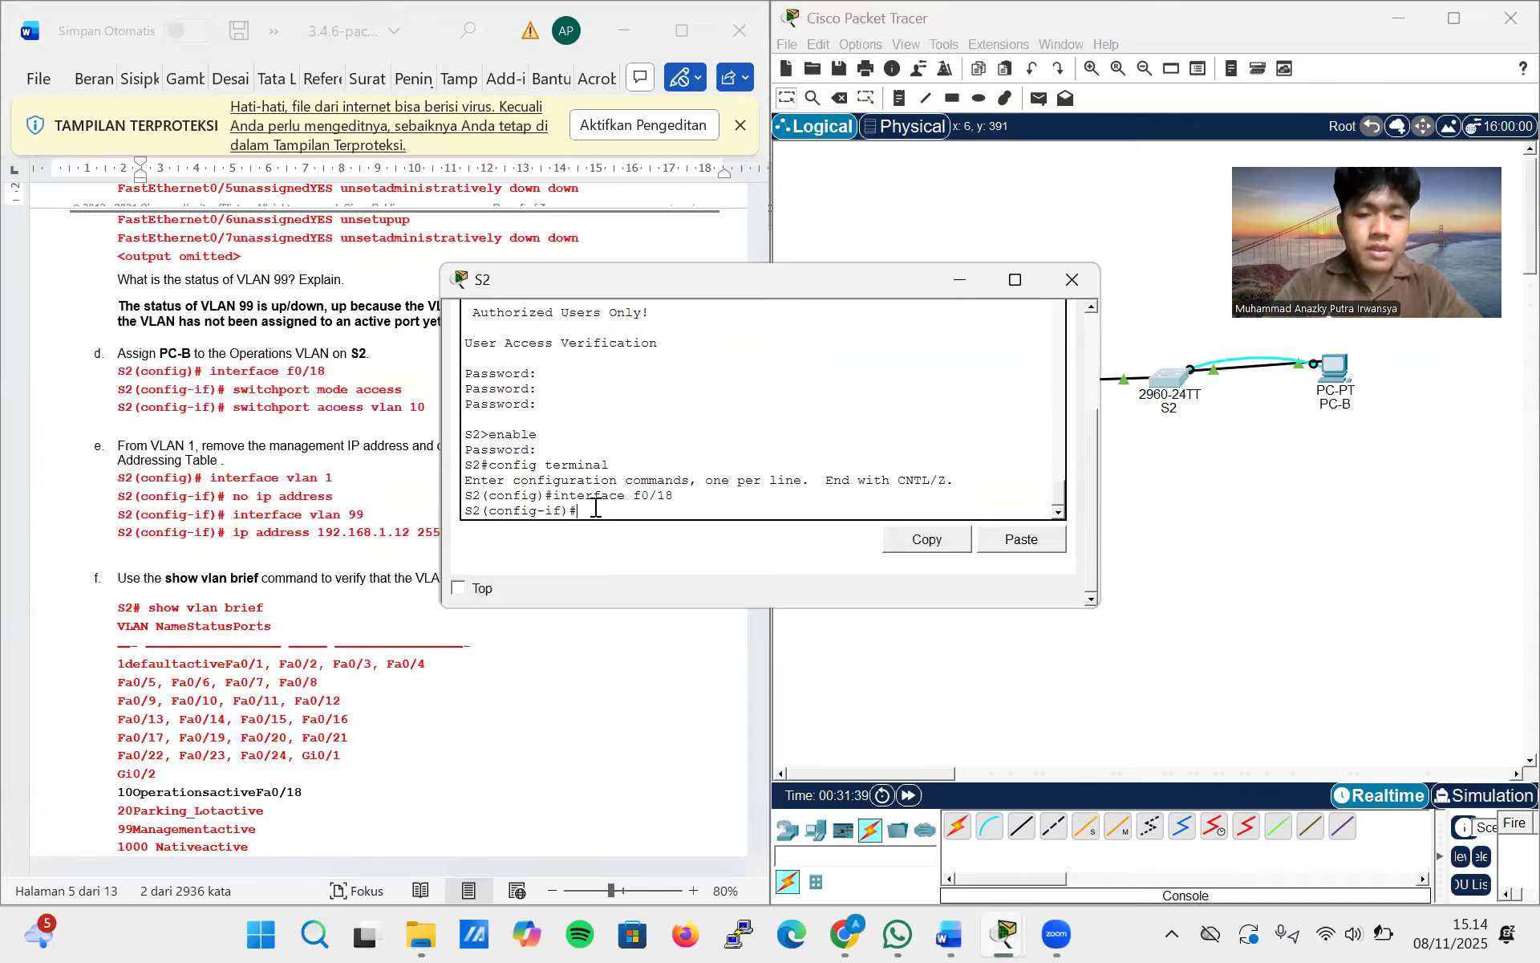
type("switchport mode access")
key("Return")
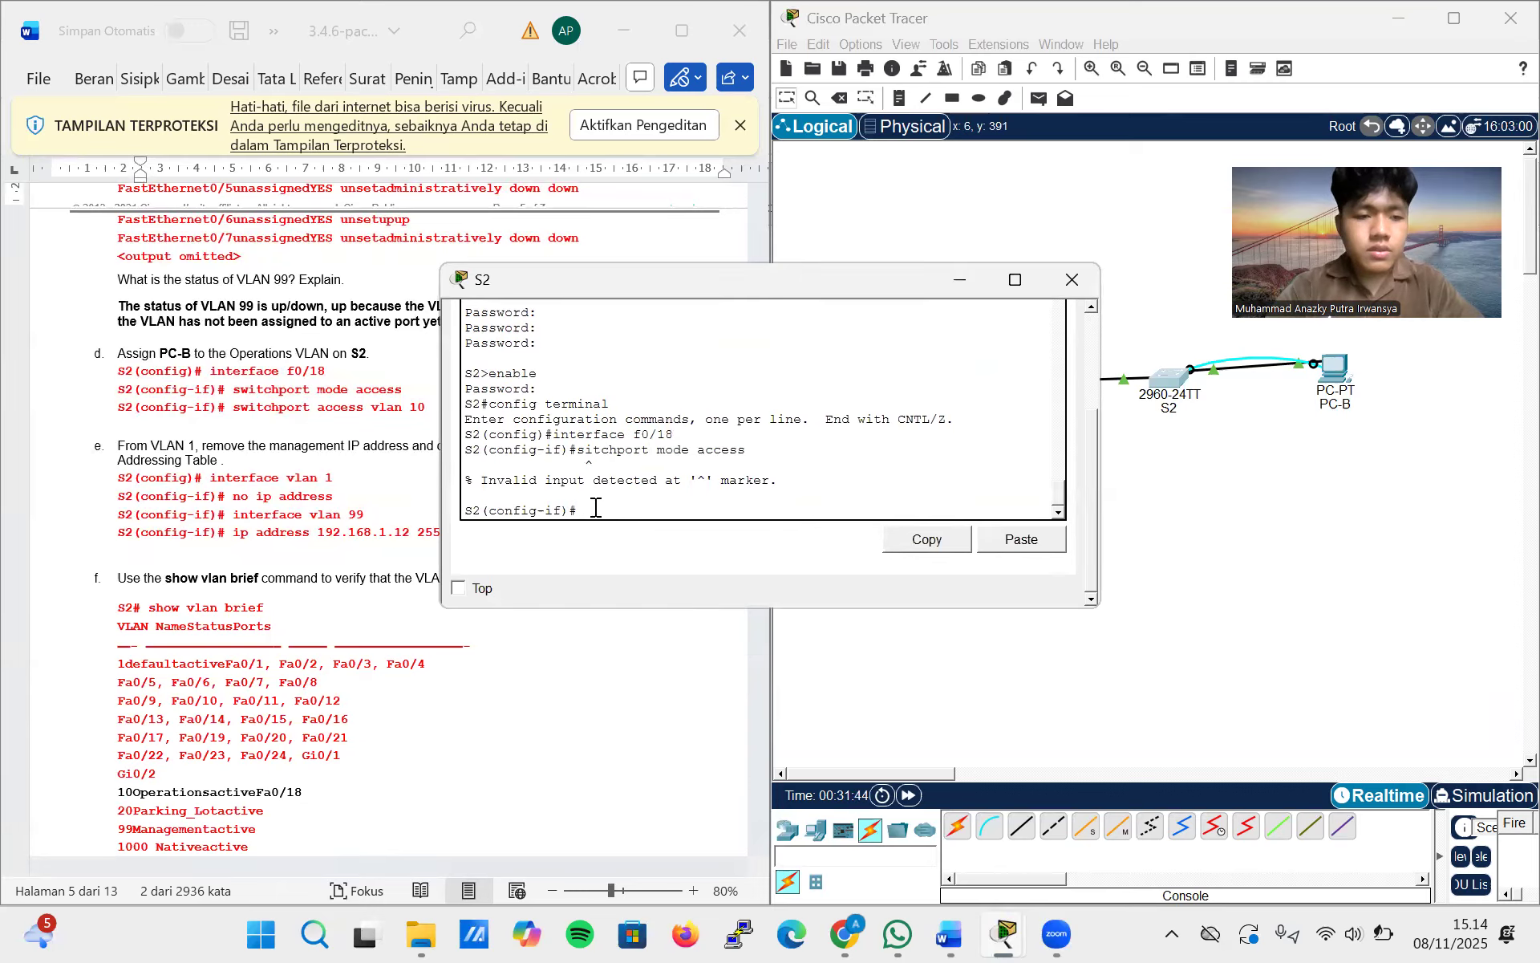
key("Up")
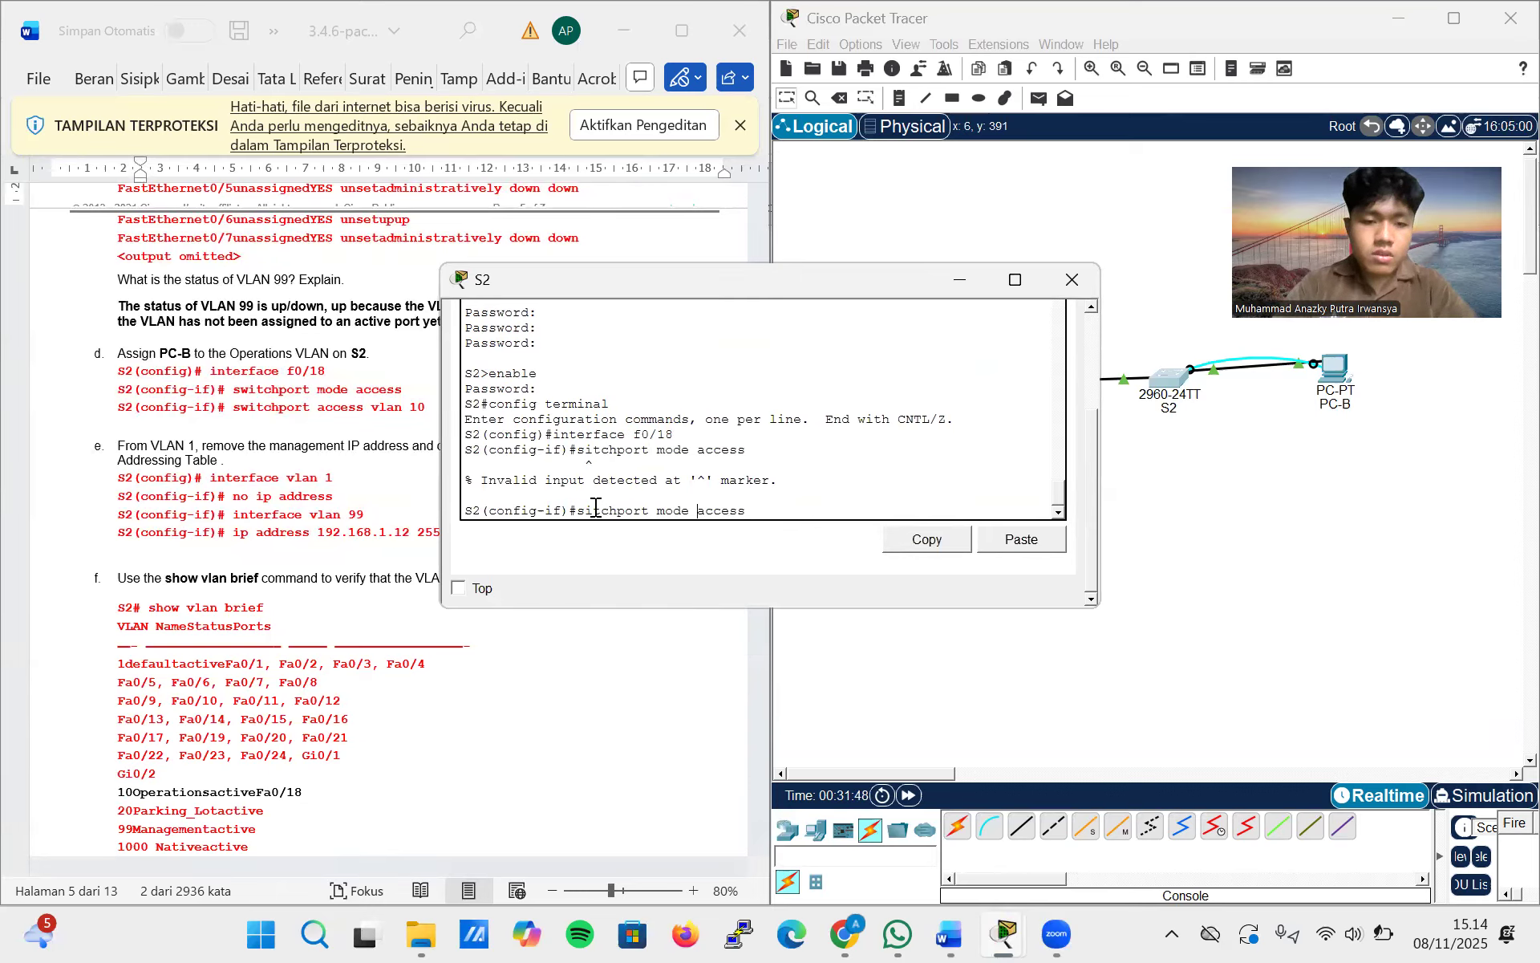
type("w")
key("Return")
Assign S2's f0/18 port to VLAN 10 with switchport access vlan 10
key("Up")
key("BackSpace")
key("BackSpace")
key("BackSpace")
key("BackSpace")
key("BackSpace")
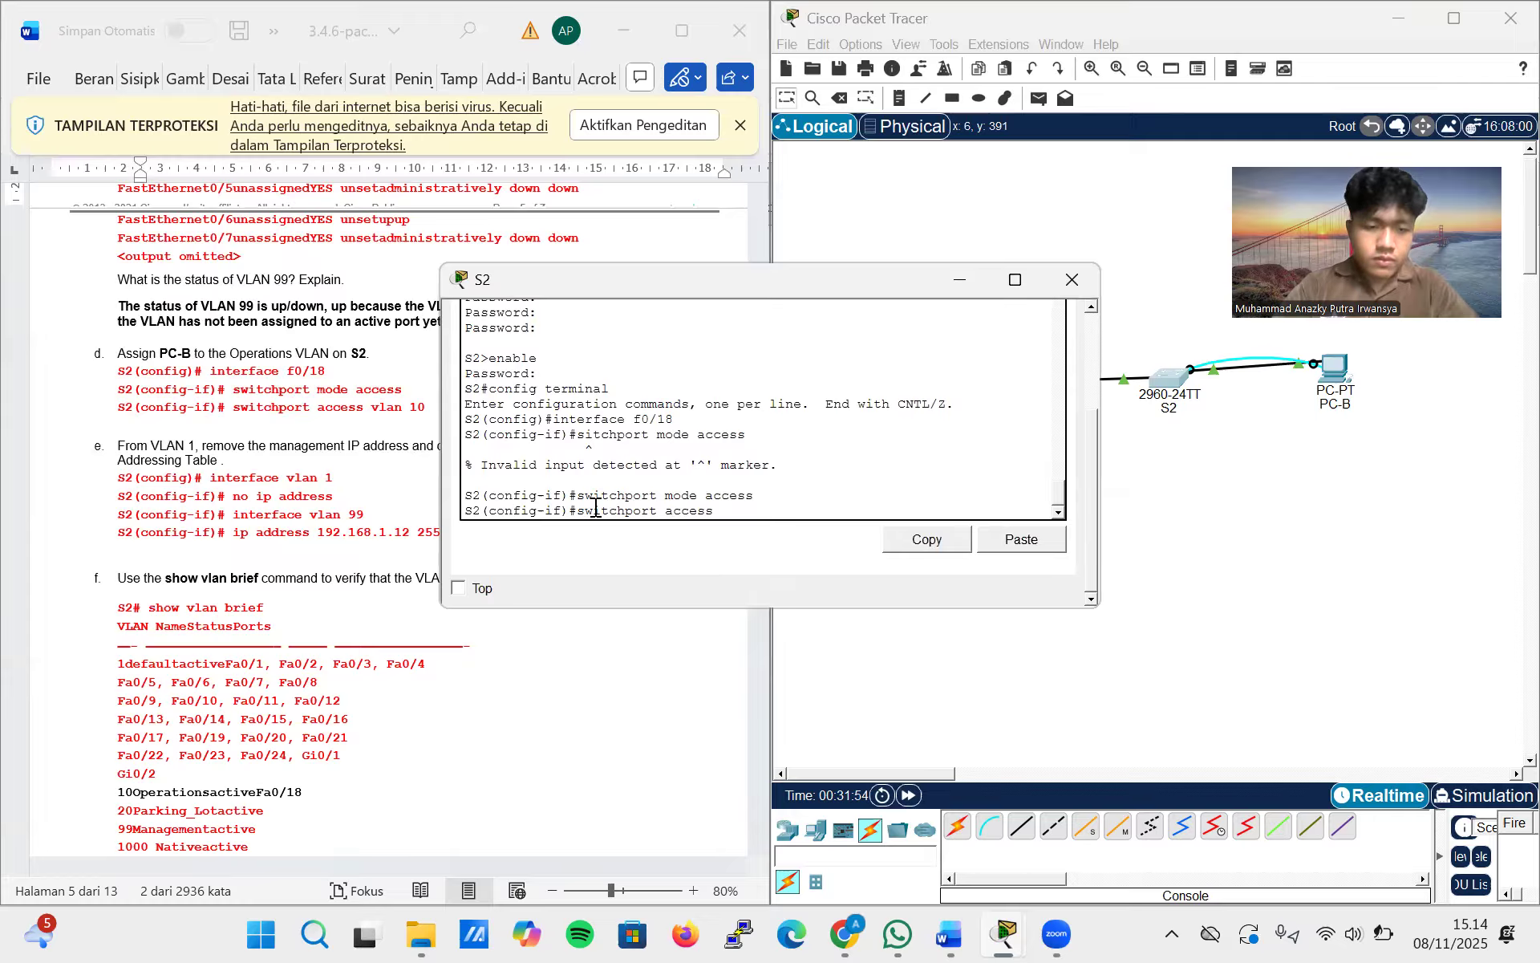
type("vlan 10")
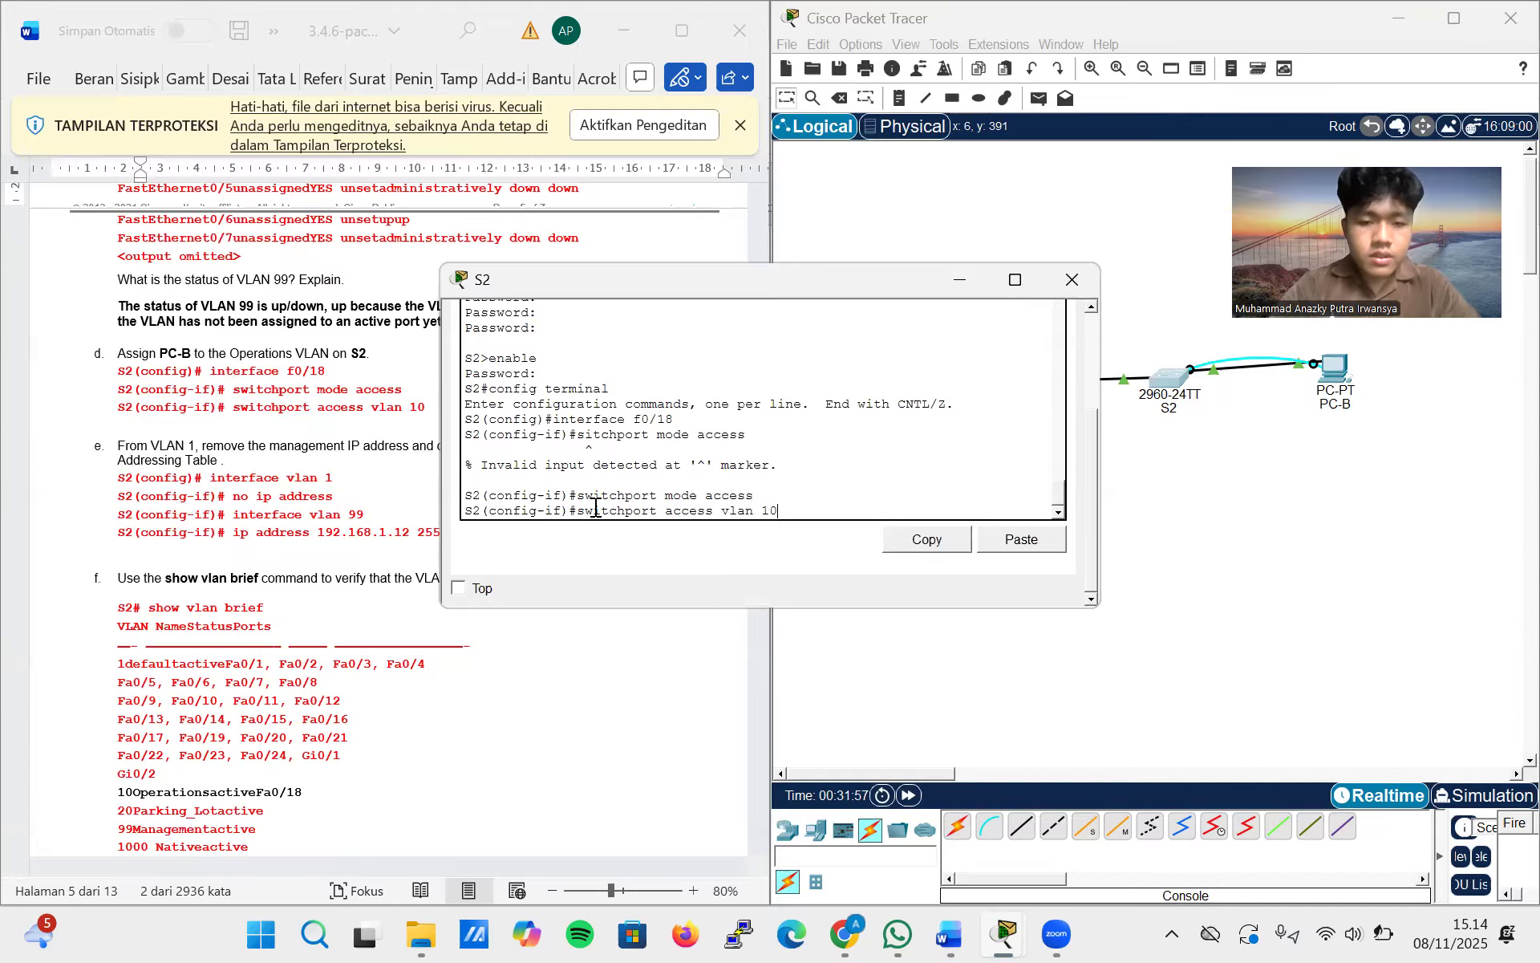
key("Return")
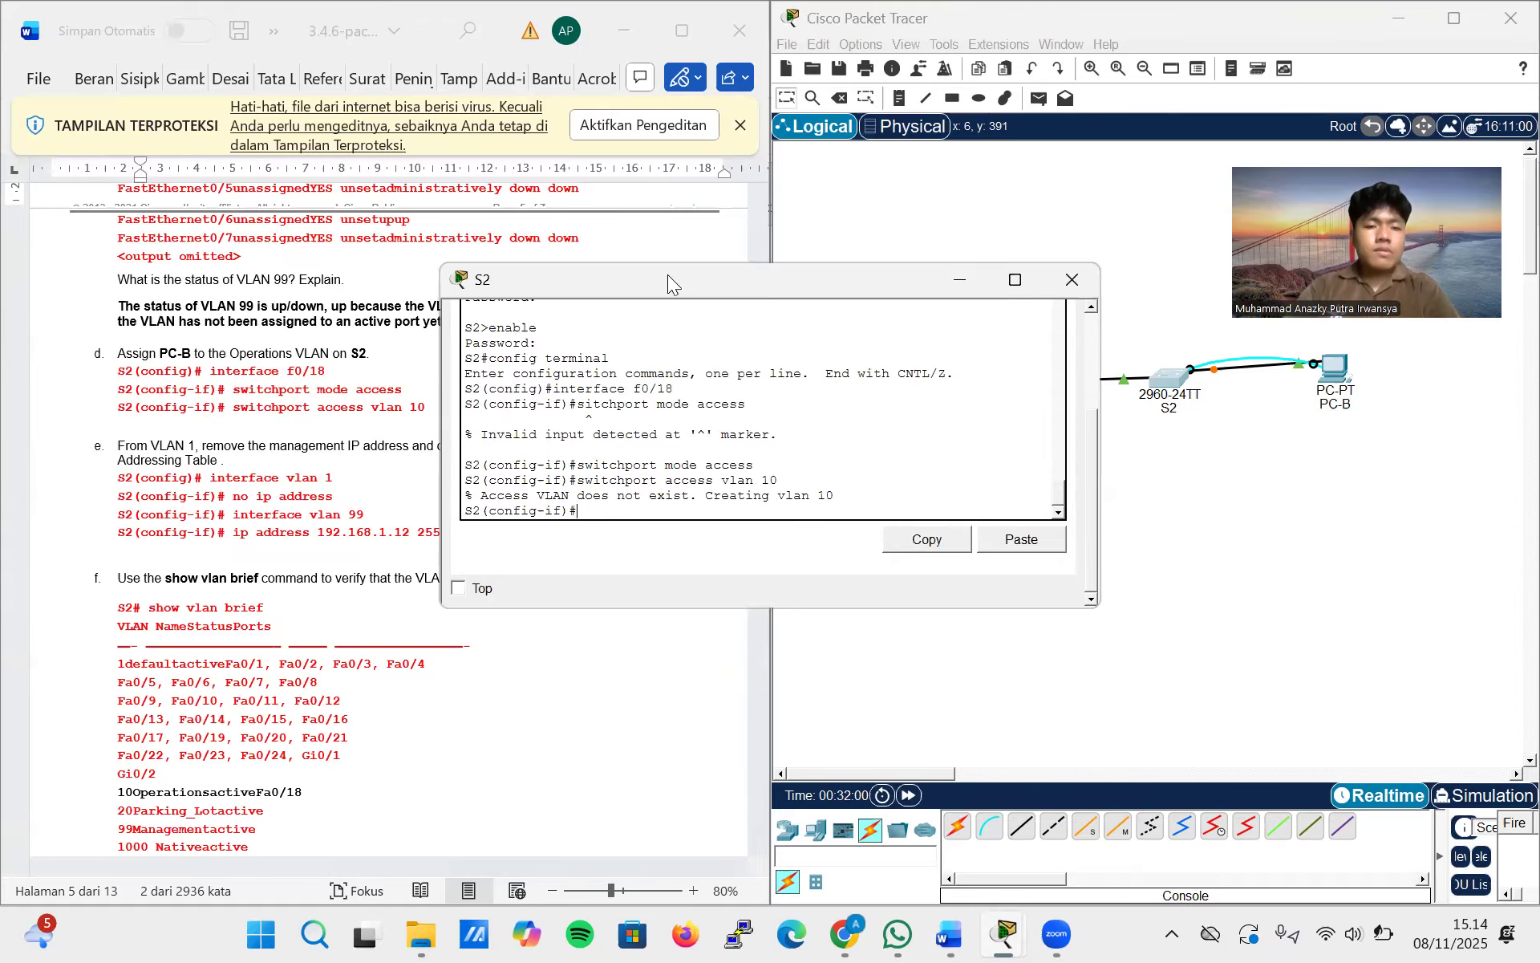
Exit the f0/18 interface configuration and remove the management IP address from S2's VLAN 1 interface
left_click_drag(667, 279, 816, 232)
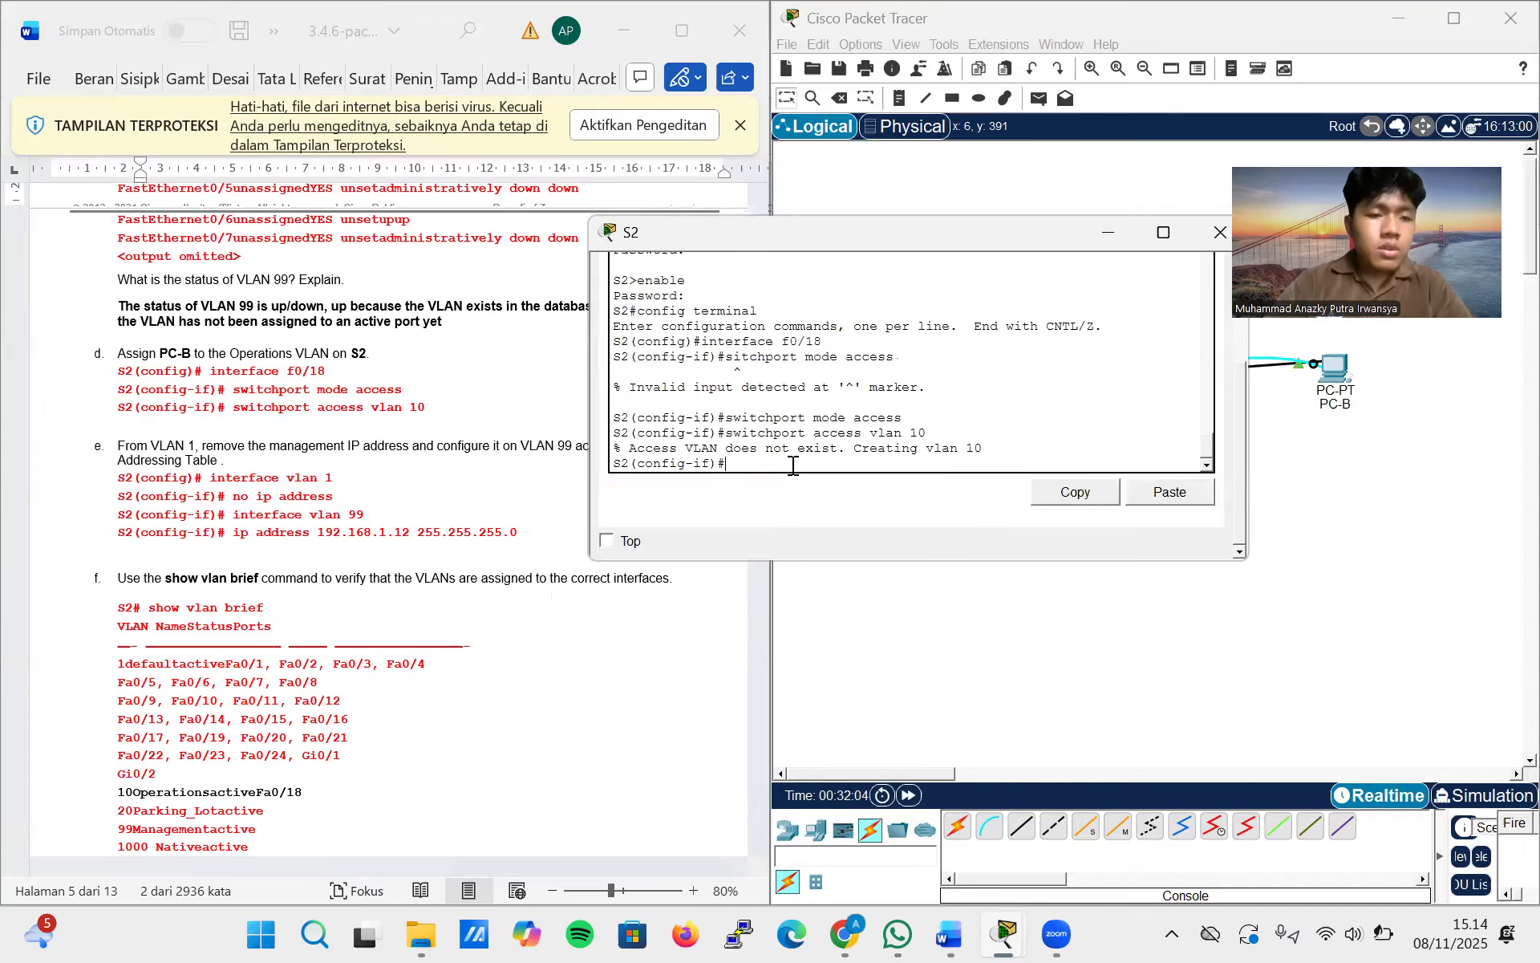
type("xit")
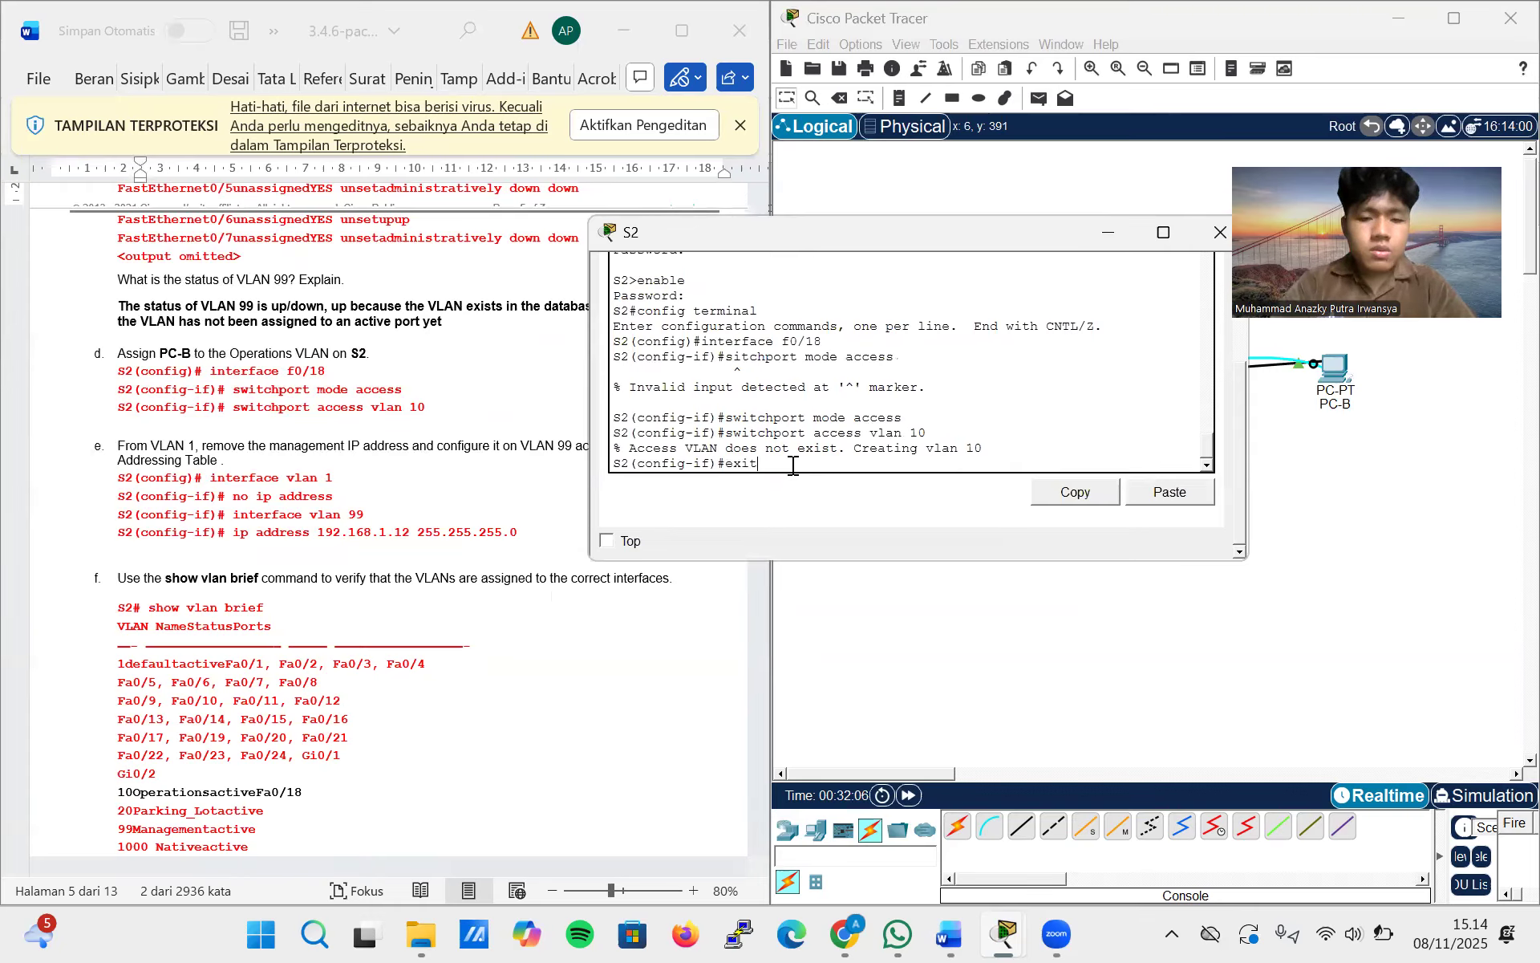
key("Return")
type("interface")
key("BackSpace")
type("vlan 1")
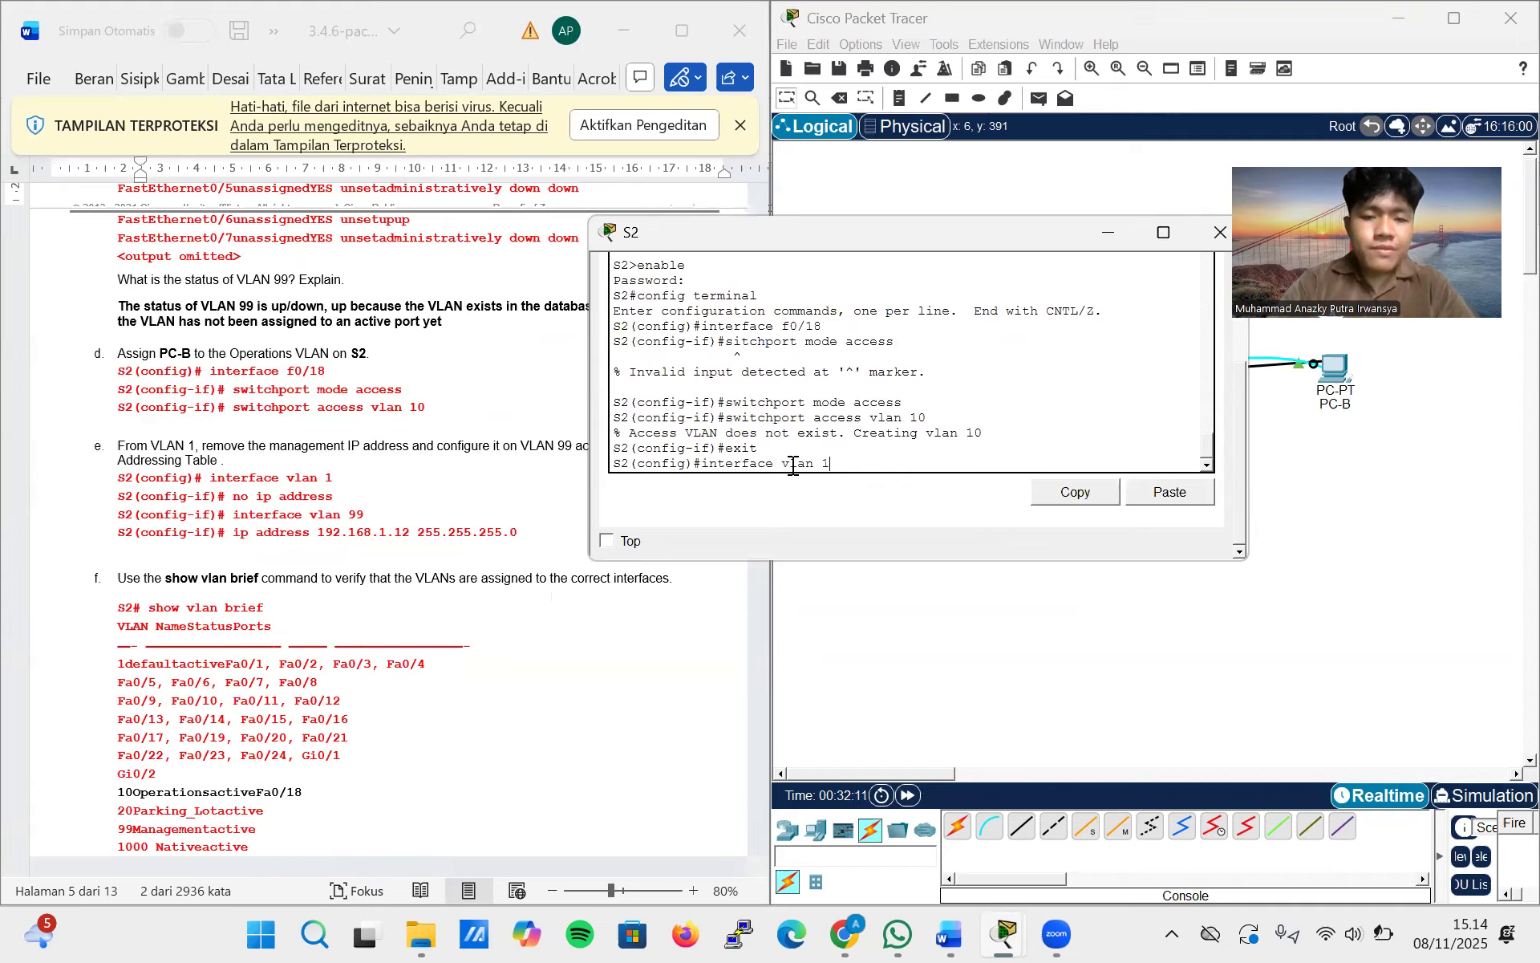
key("Return")
type("n")
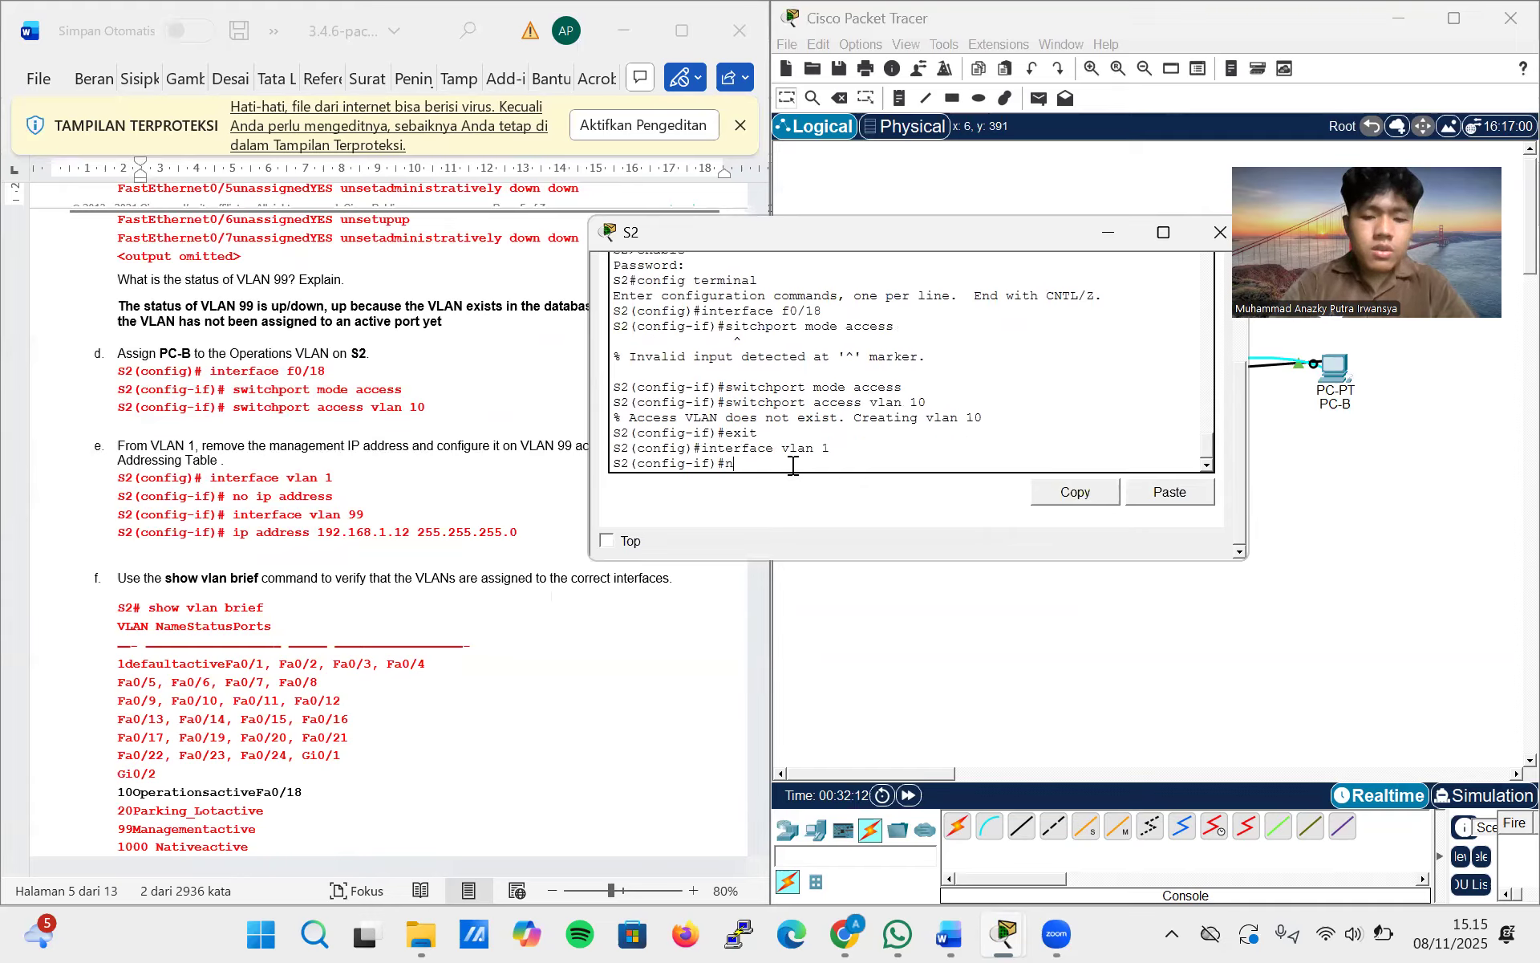
type("o ip address")
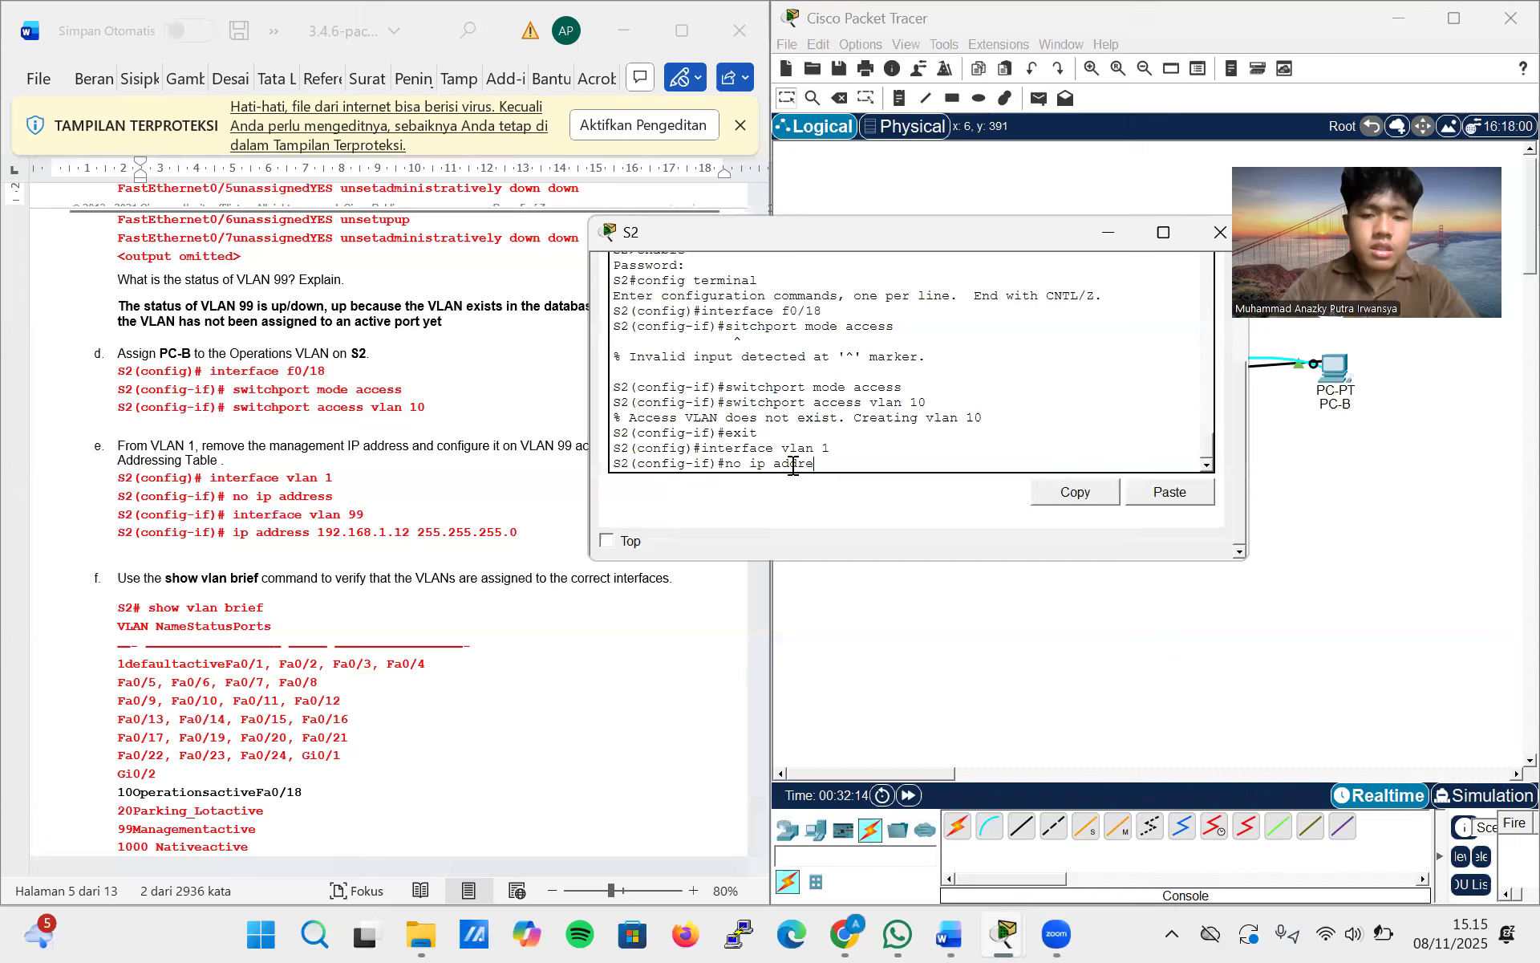
key("Return")
Configure S2's VLAN 99 interface with the IP address 192.168.1.12 255.255.255.0, copying the address from the lab instructions
type("inte")
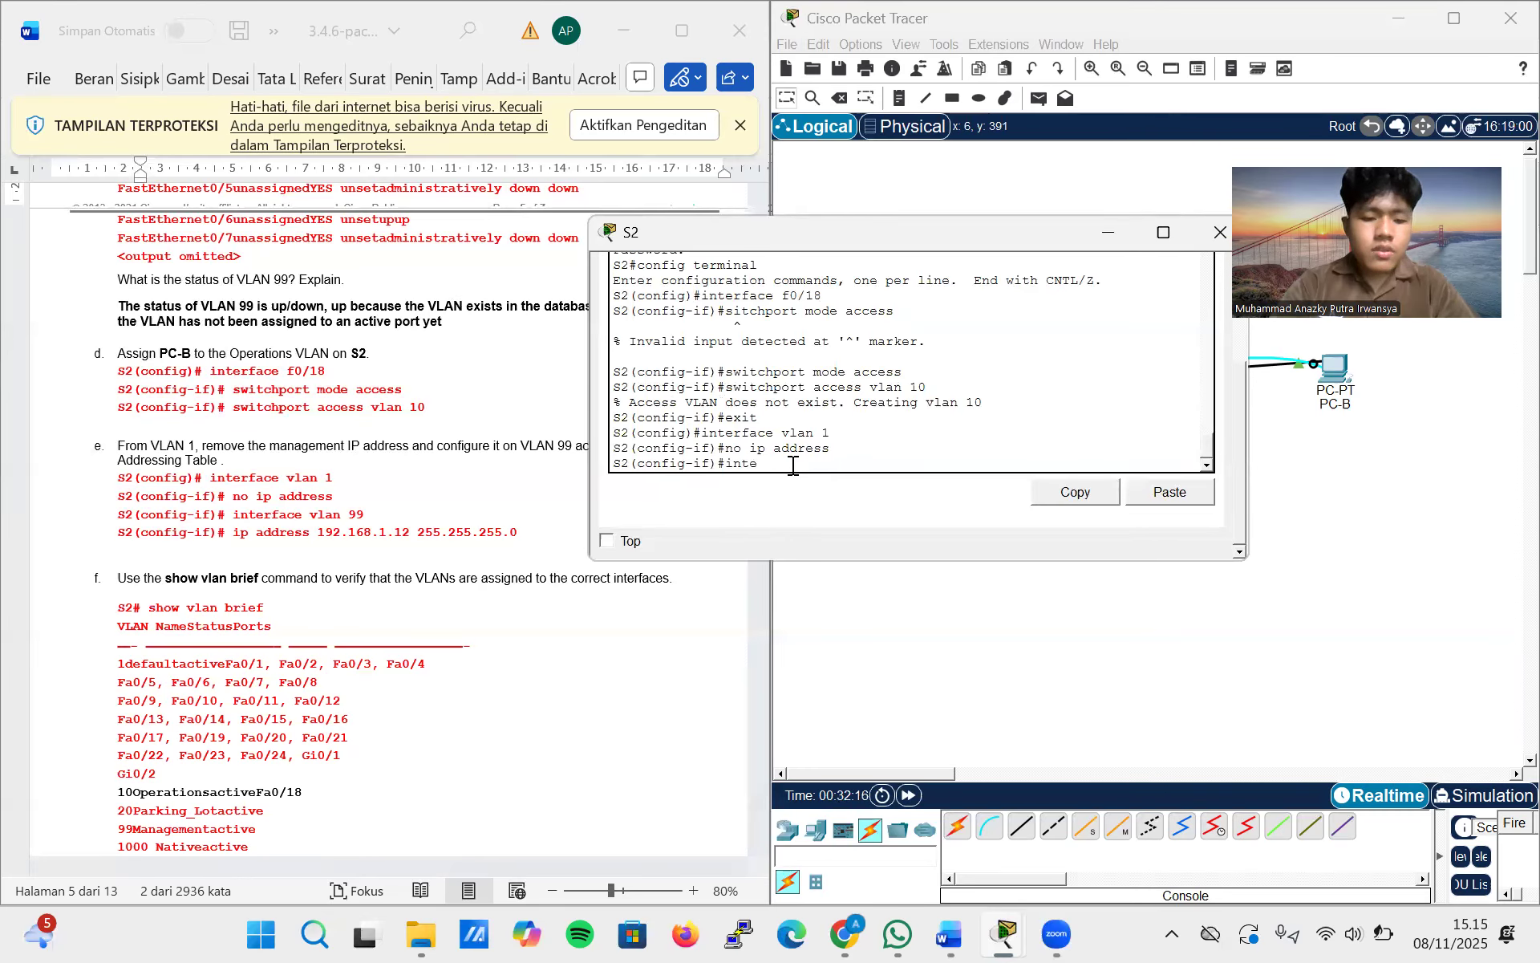
type("rface vlan 99")
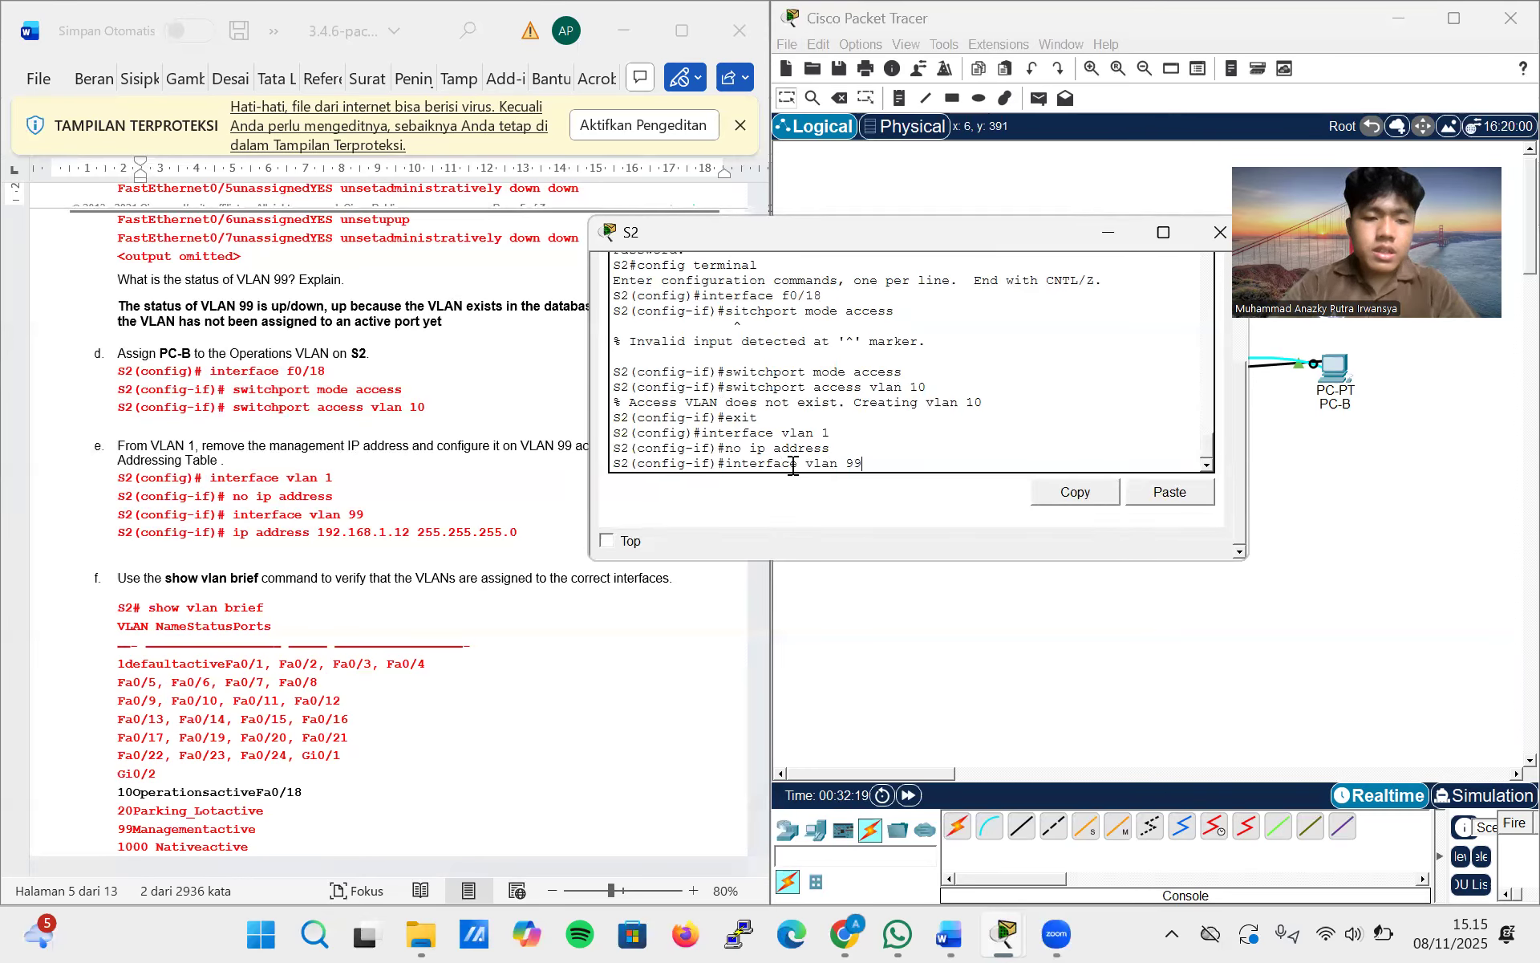
key("Return")
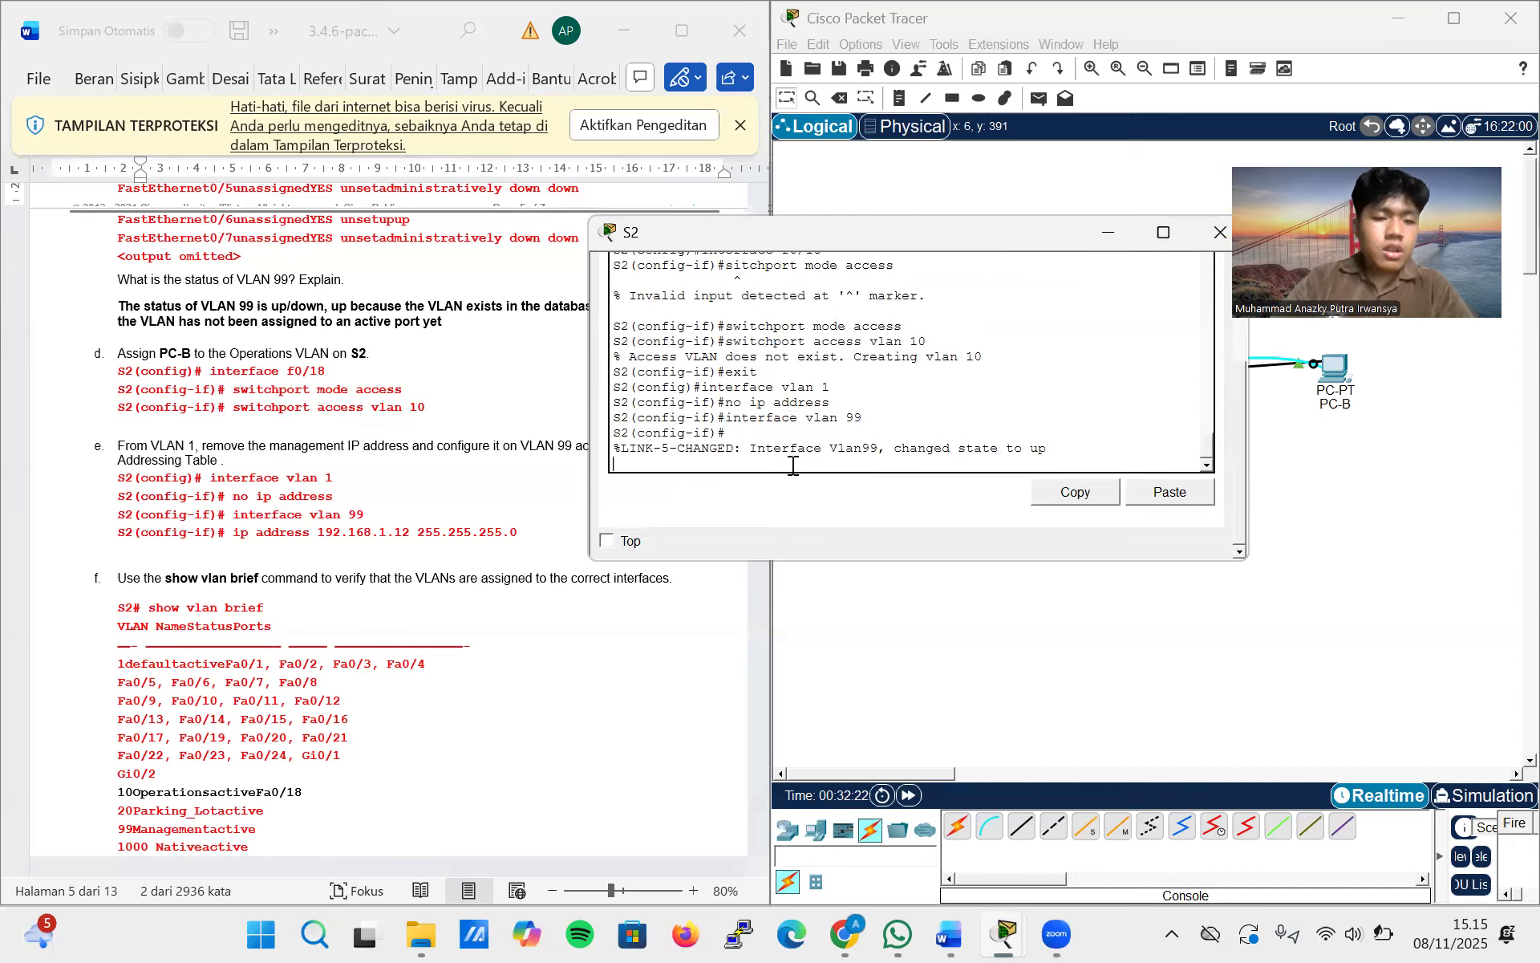
key("Return")
type("ip")
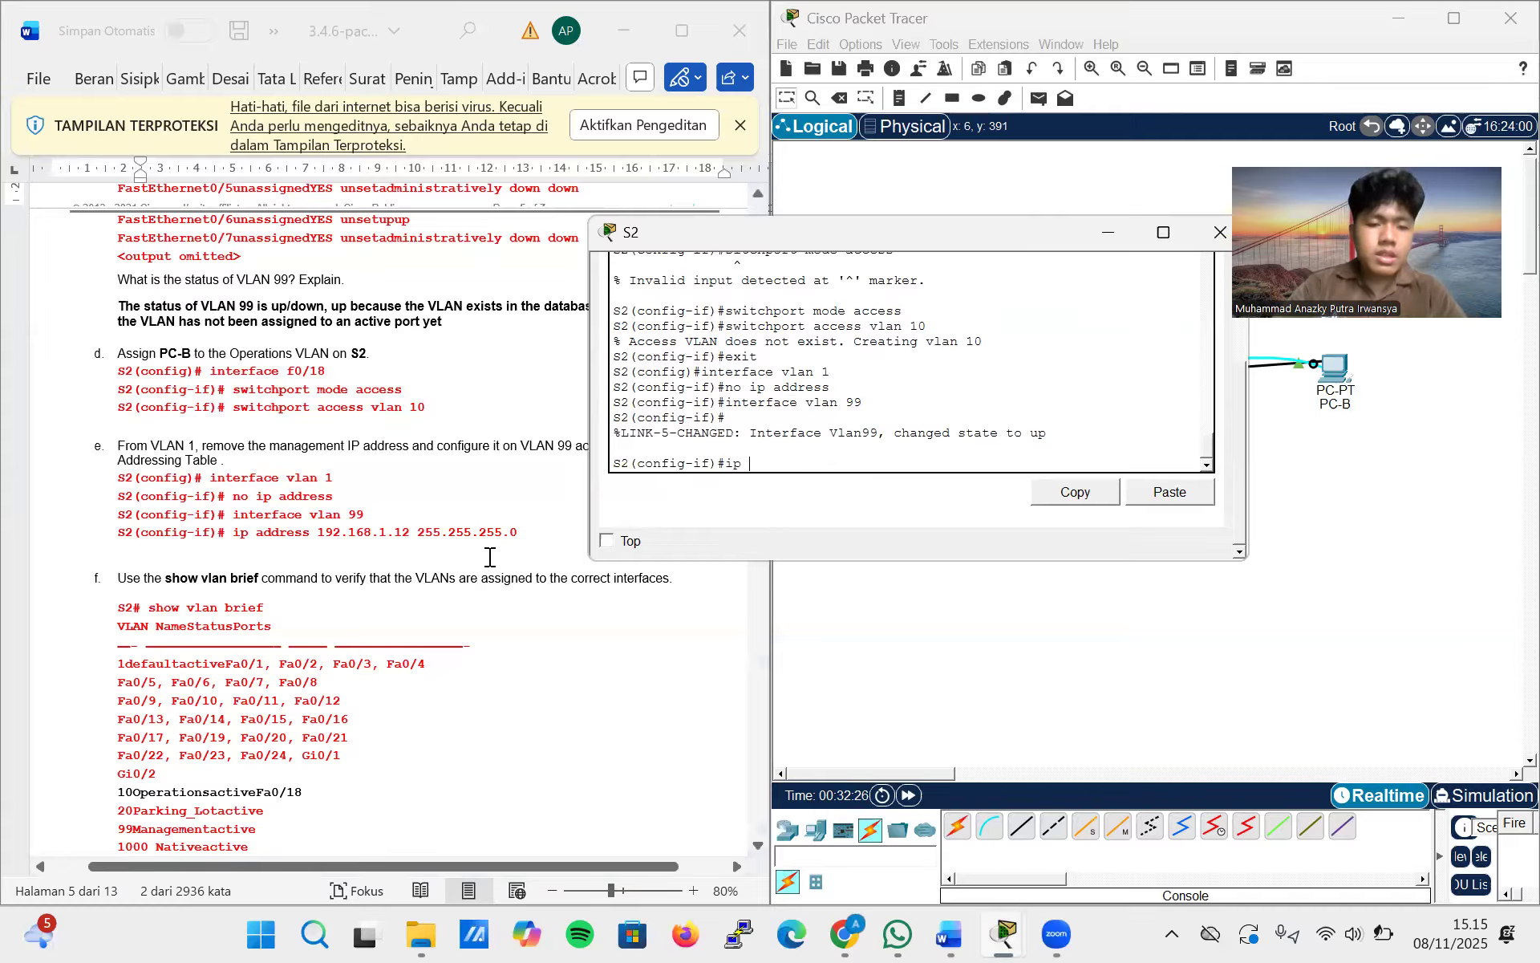
left_click_drag(522, 536, 261, 531)
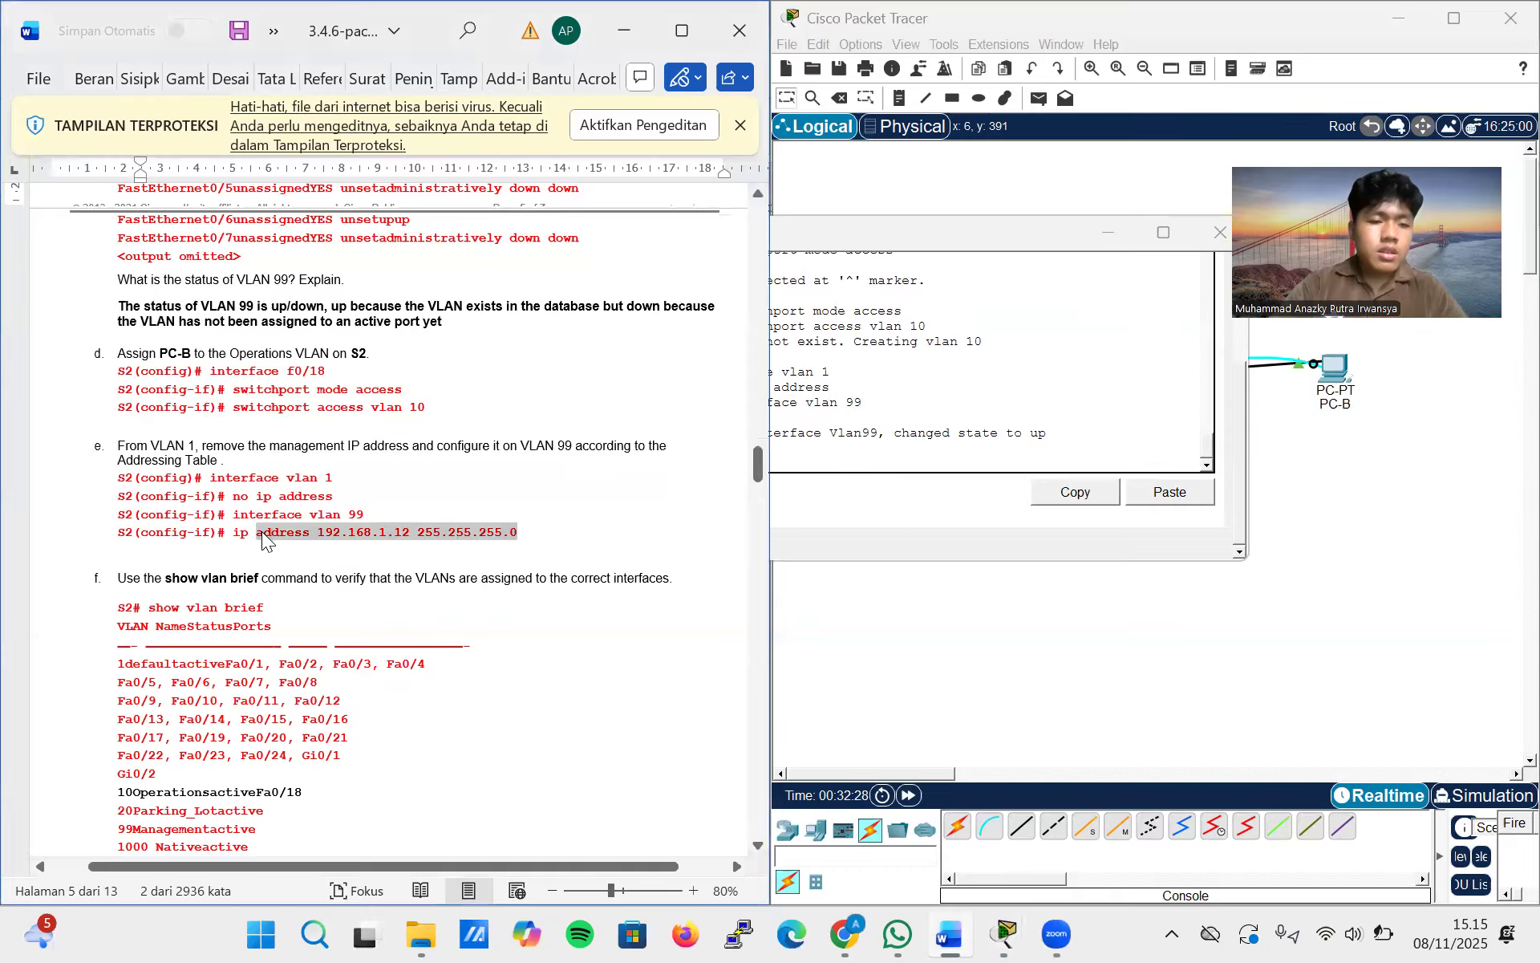
left_click(887, 464)
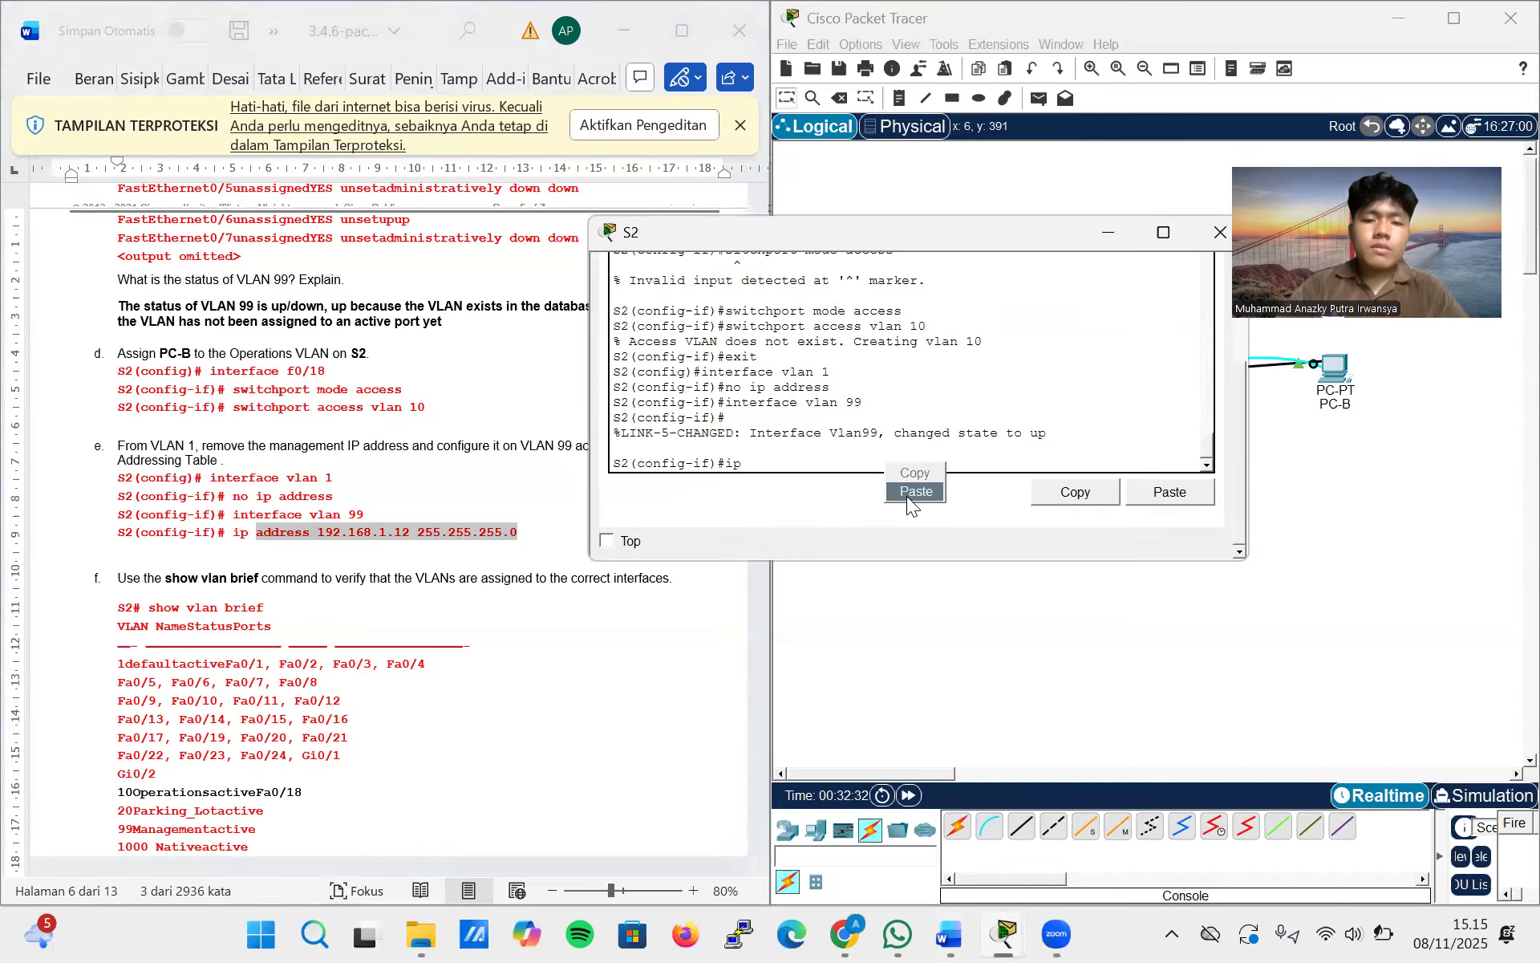
left_click(907, 496)
Check lab step f in the instructions and return S2 to privileged EXEC mode with end
scroll(377, 639, "down", 6)
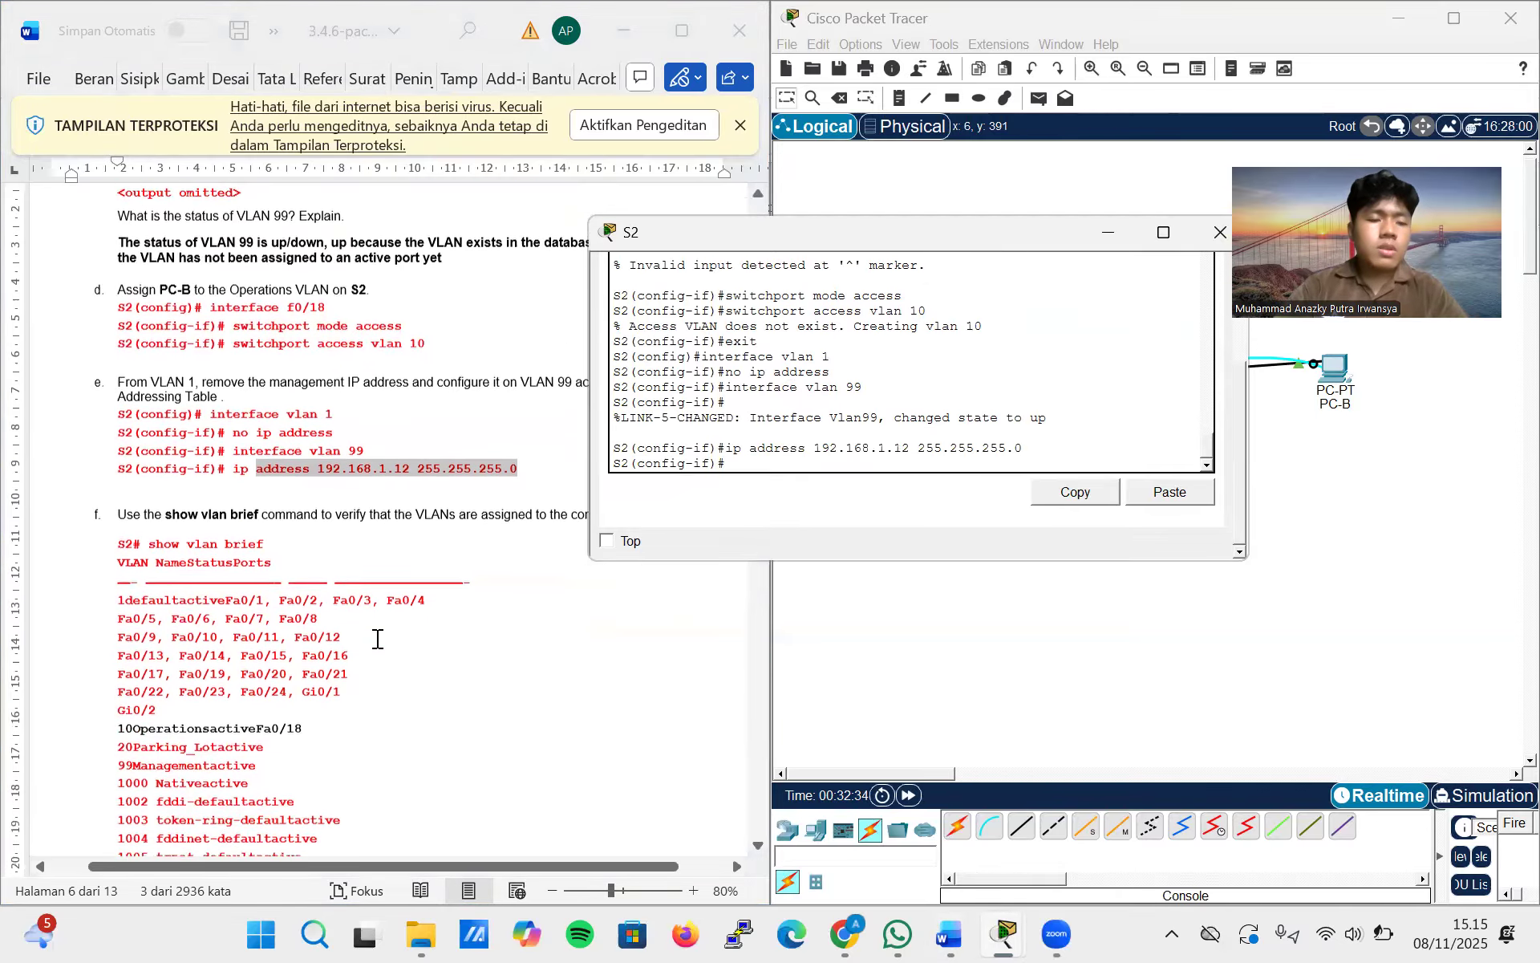
scroll(377, 639, "down", 1)
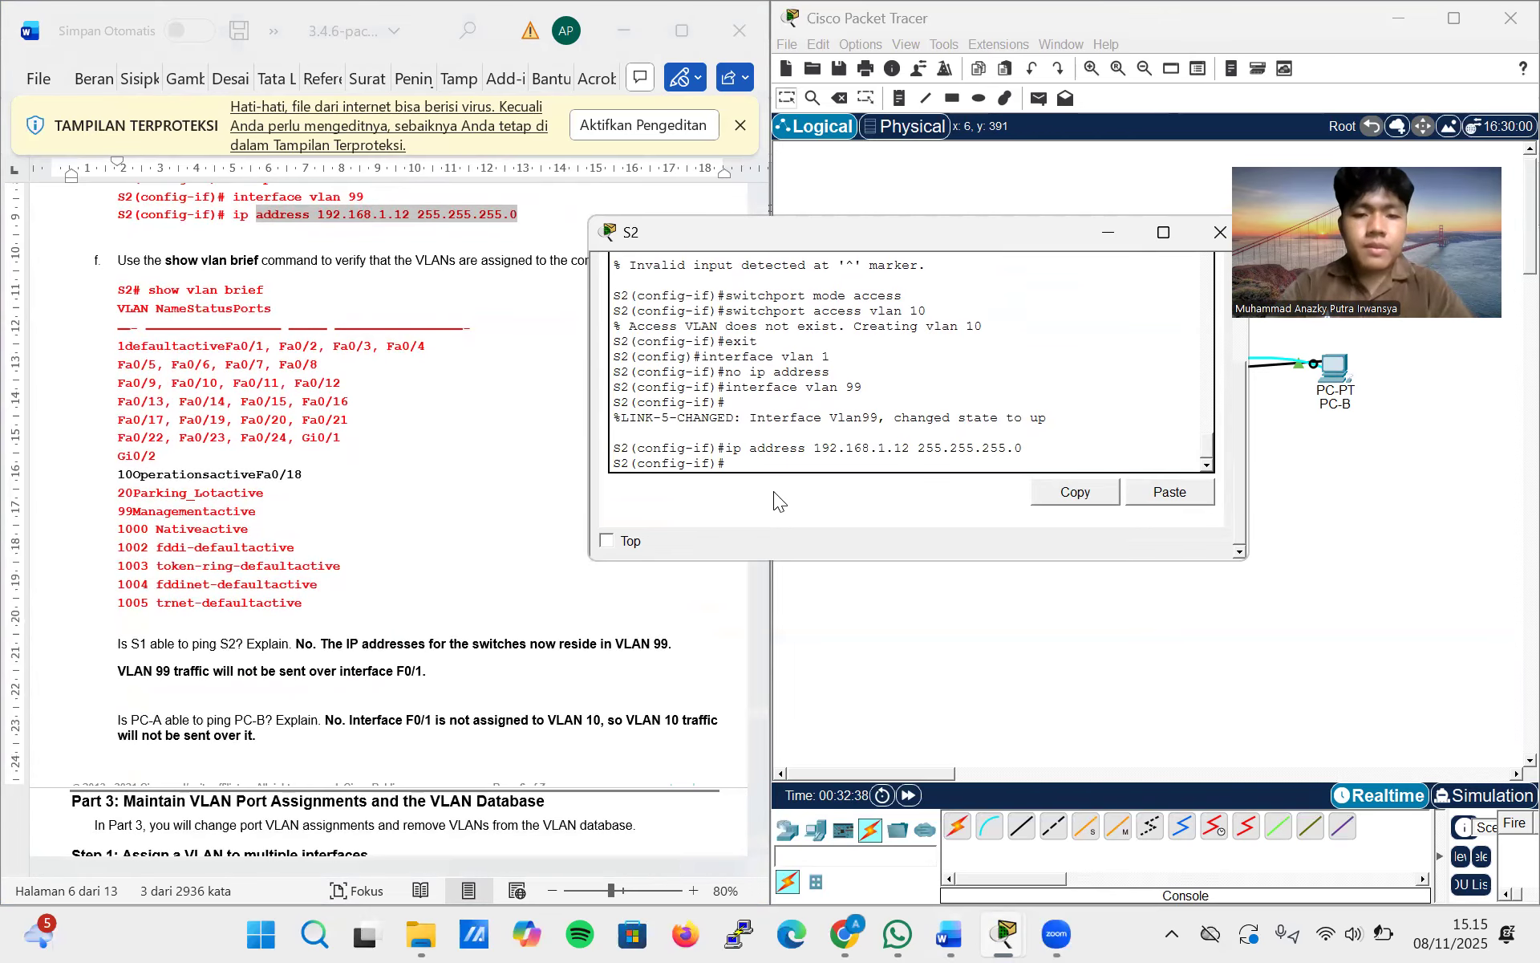
type("e")
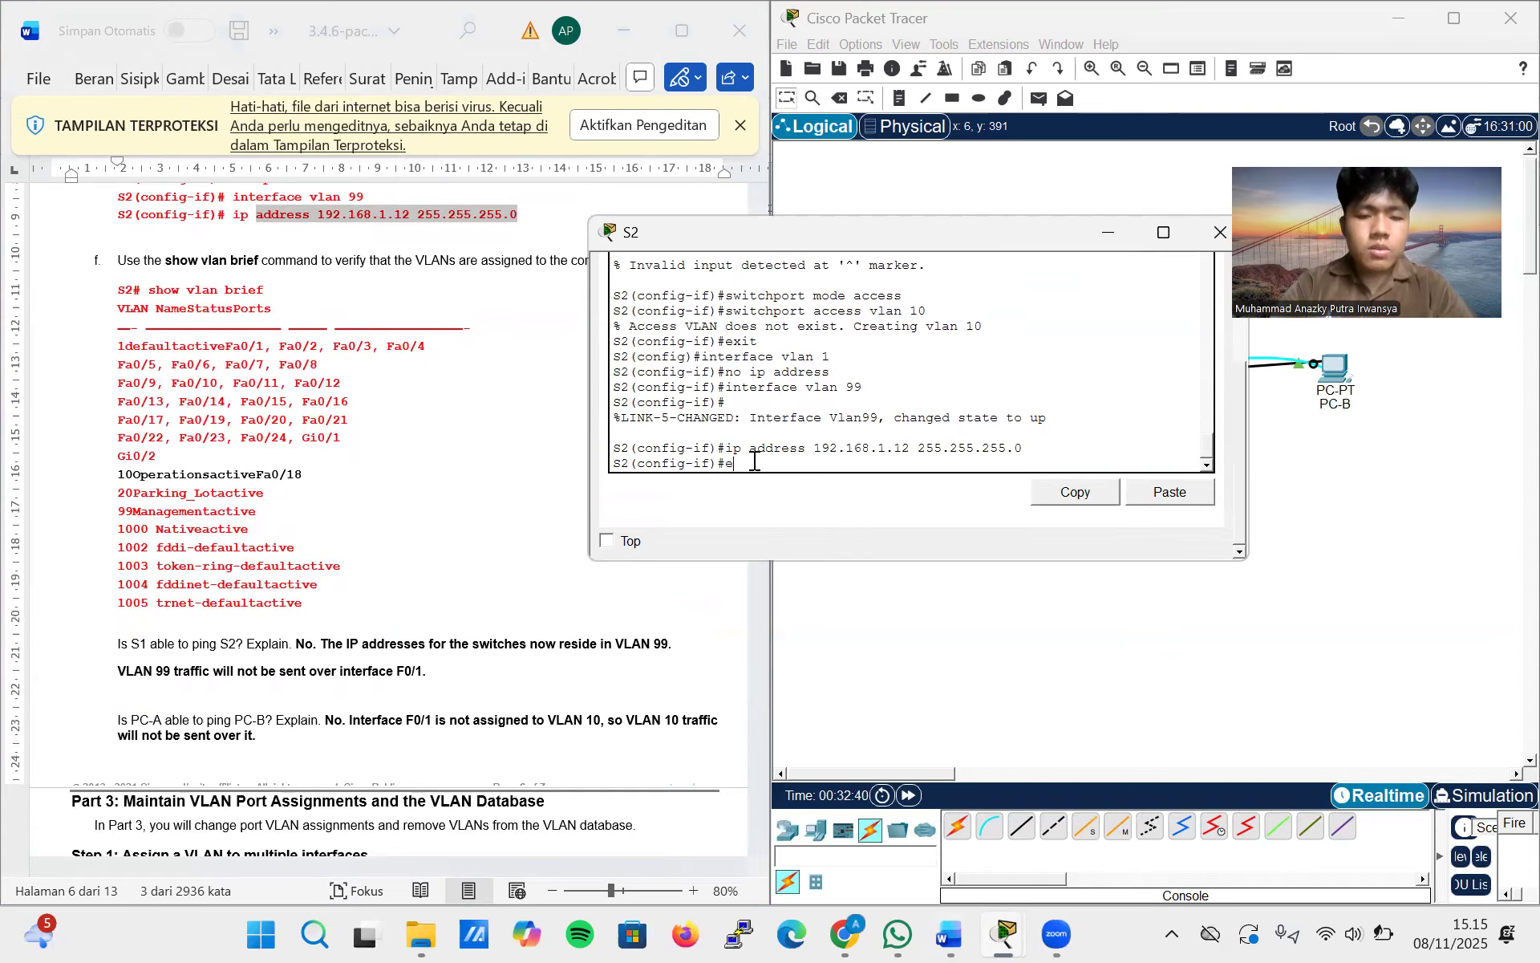
type("nd")
key("Return")
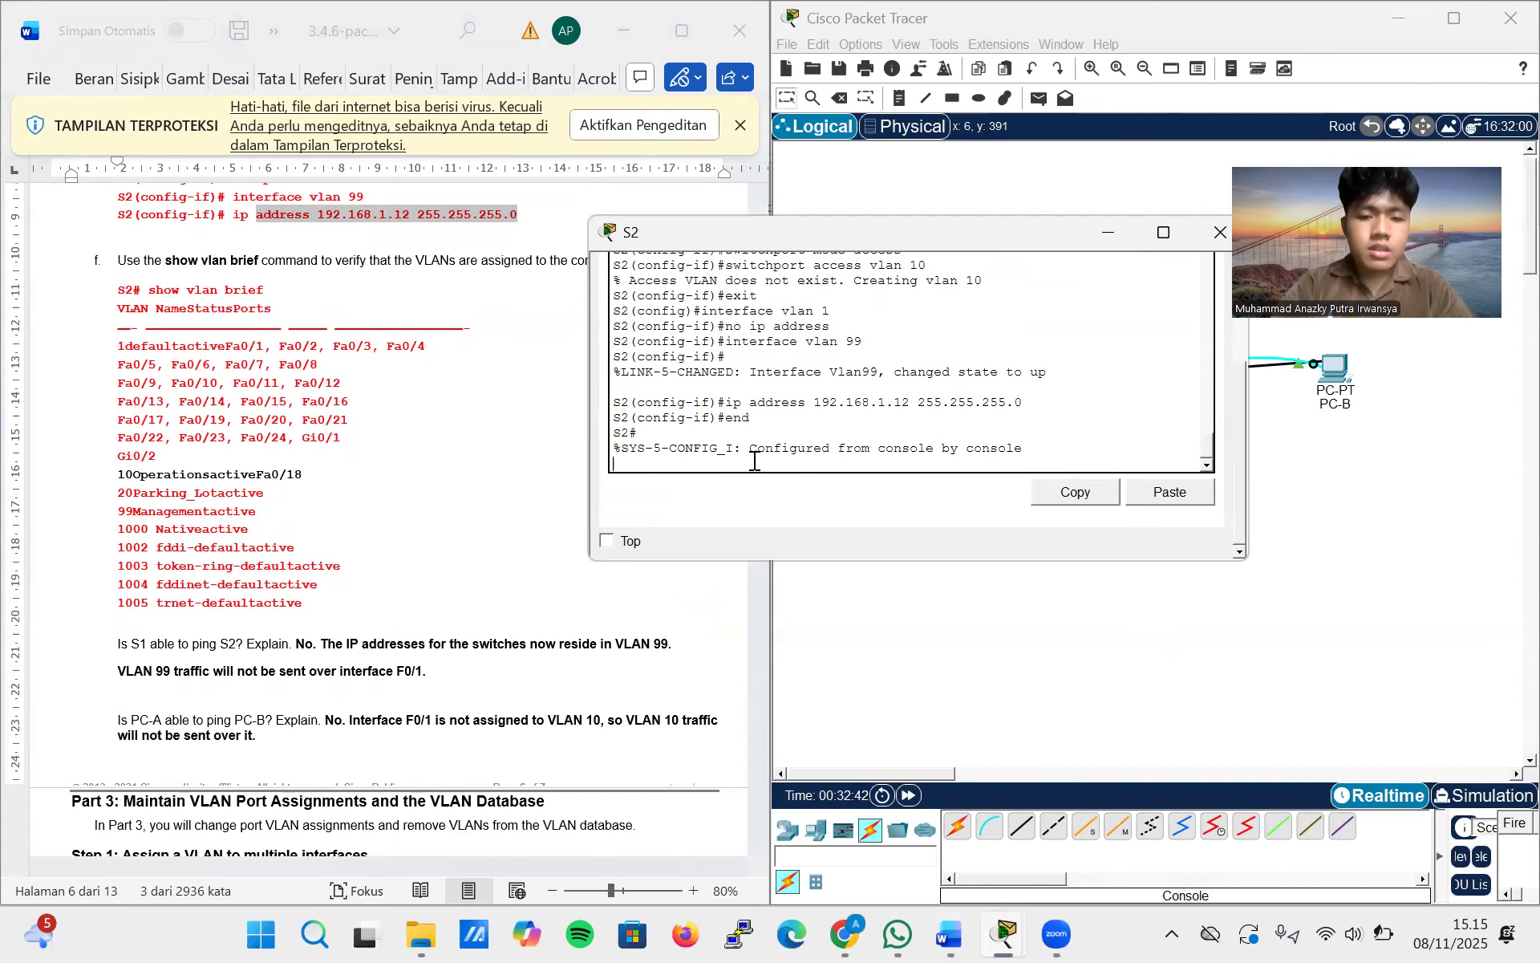
type("\\")
key("Return")
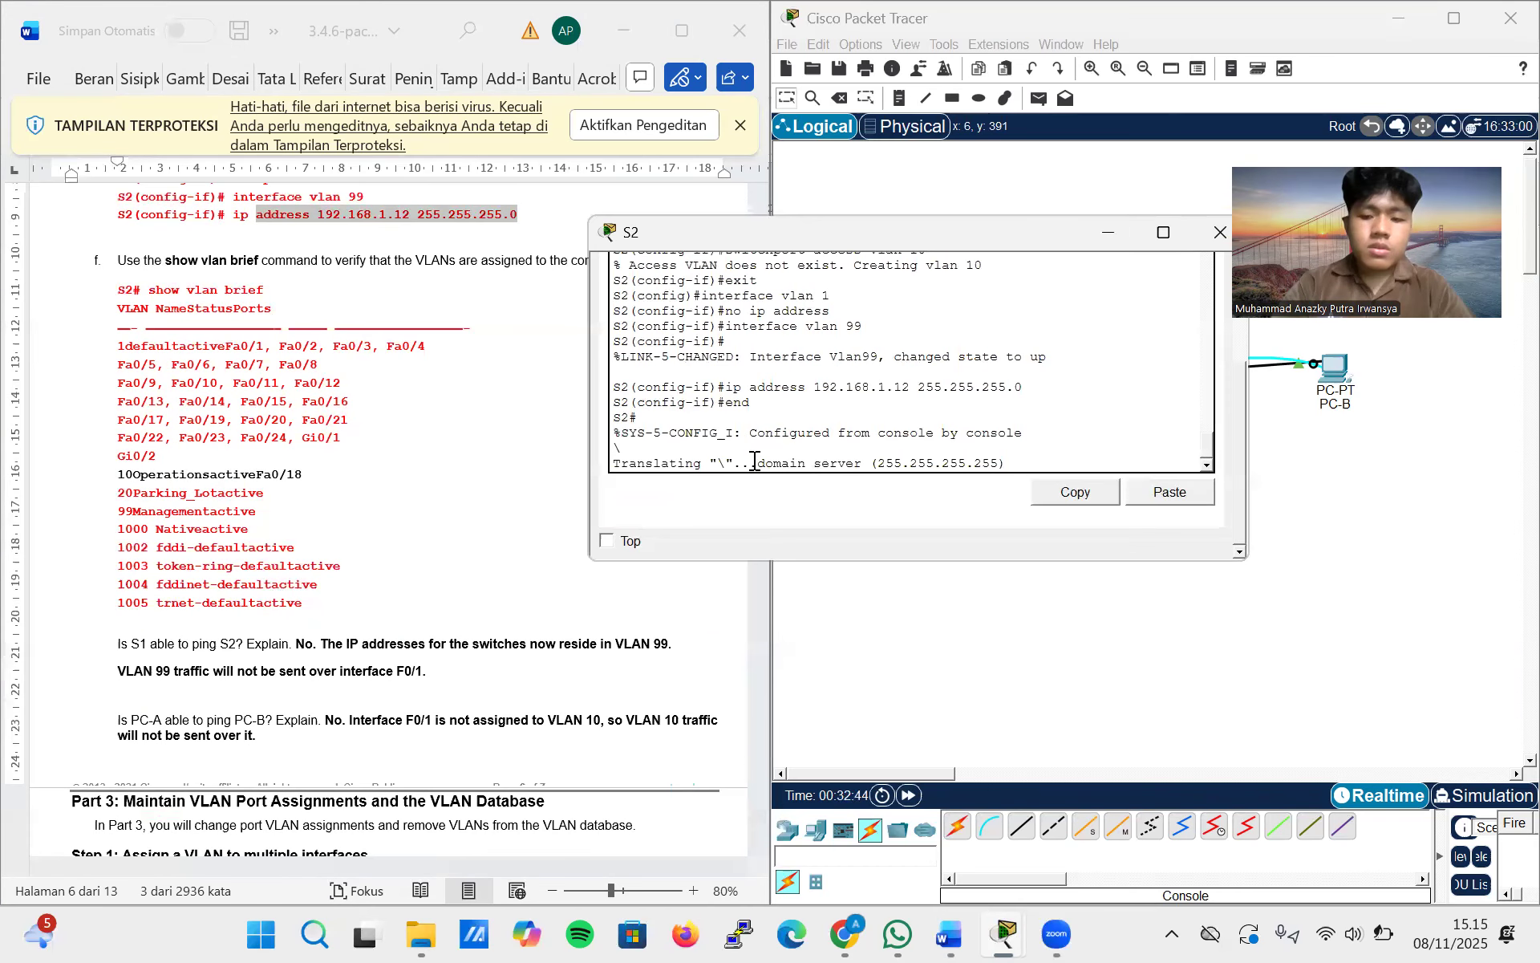
scroll(755, 461, "down", 1)
scroll(755, 461, "up", 1)
scroll(755, 461, "down", 1)
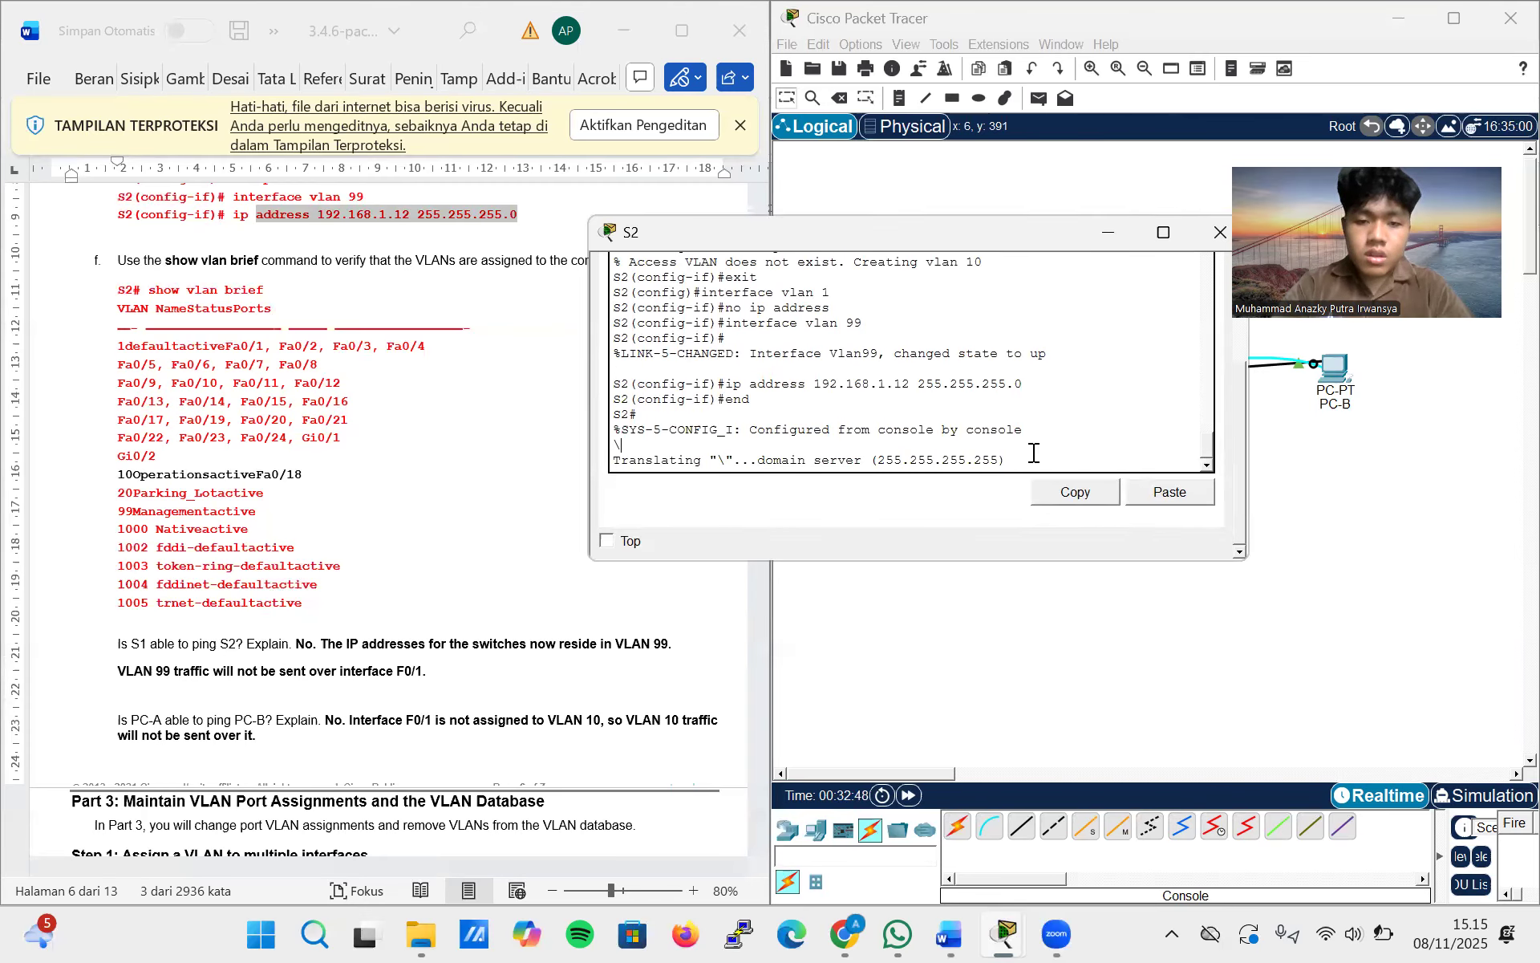
scroll(874, 414, "up", 1)
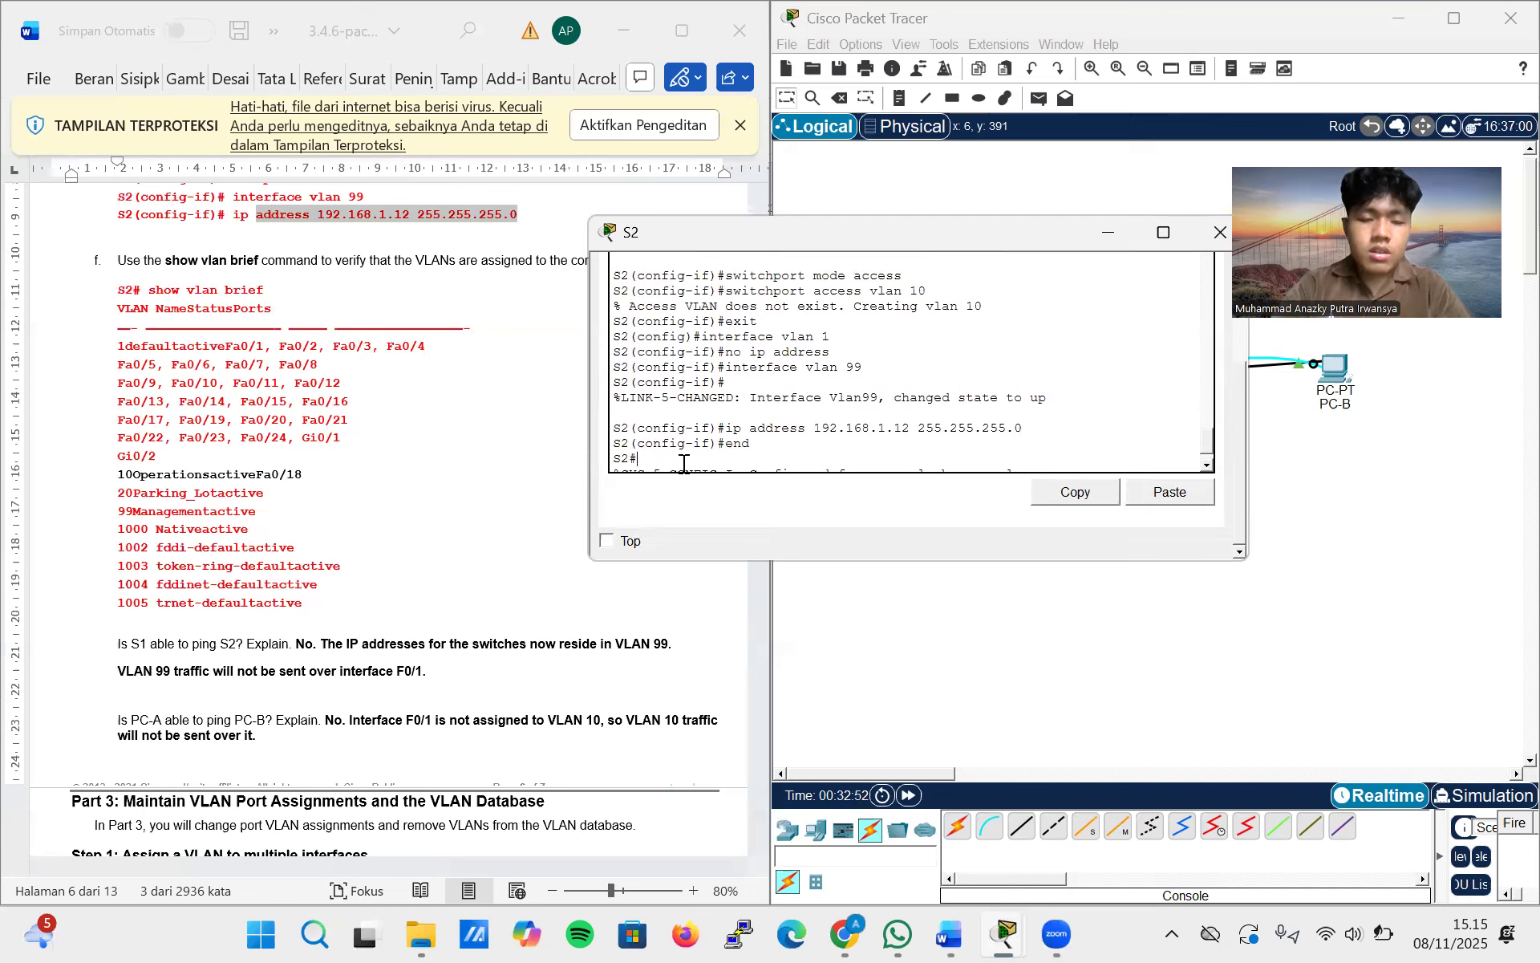
type("\\")
key("Return")
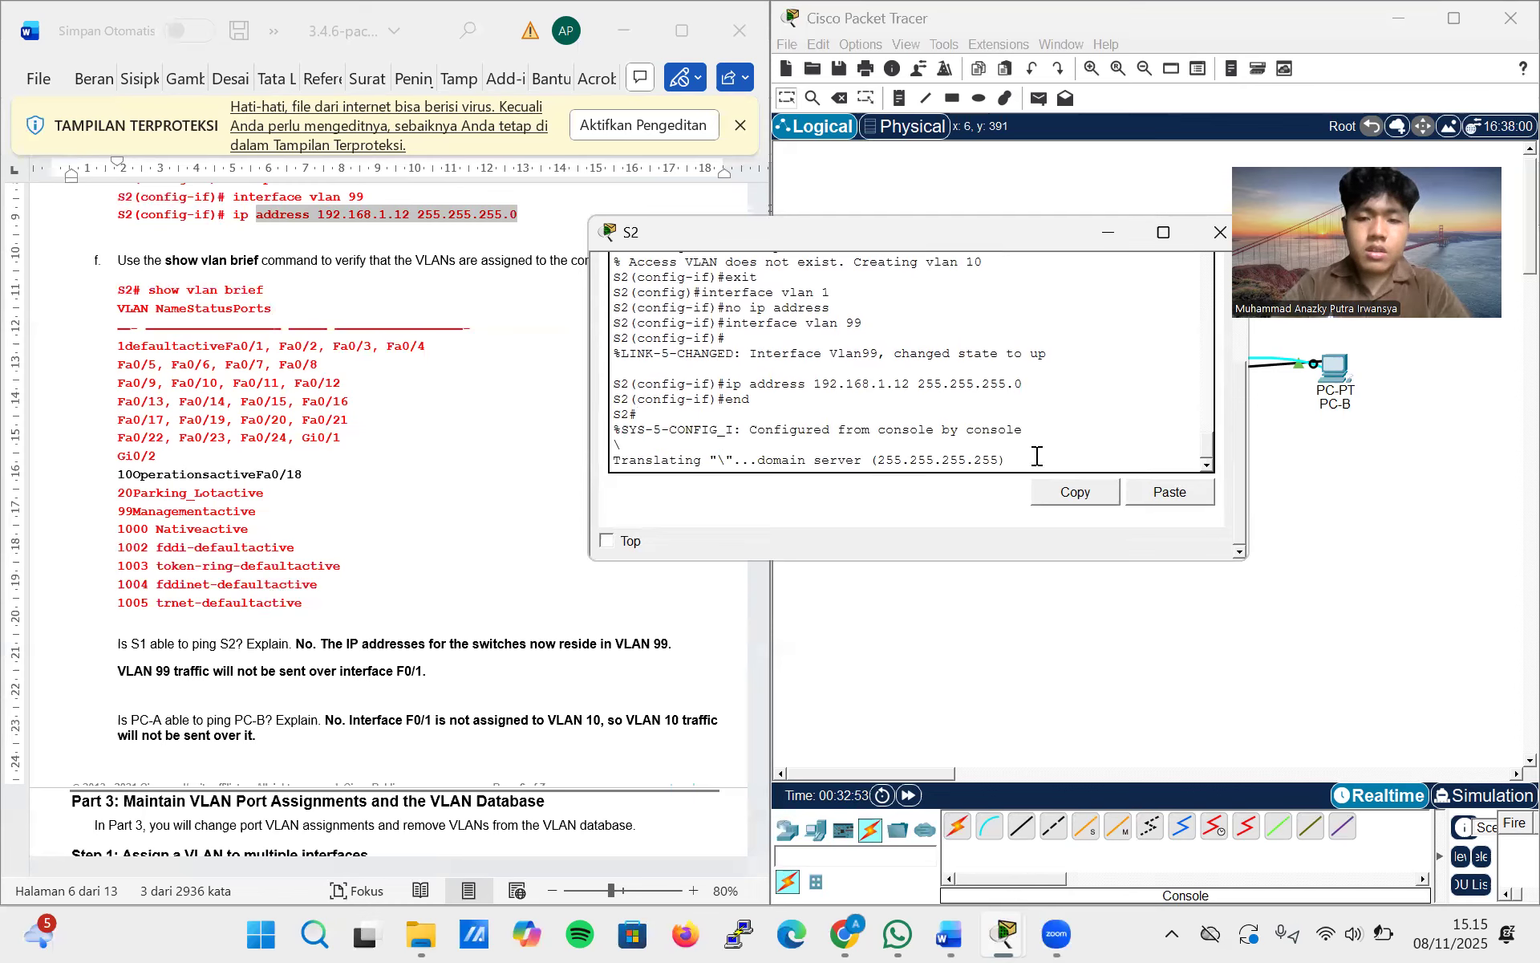
left_click(1219, 232)
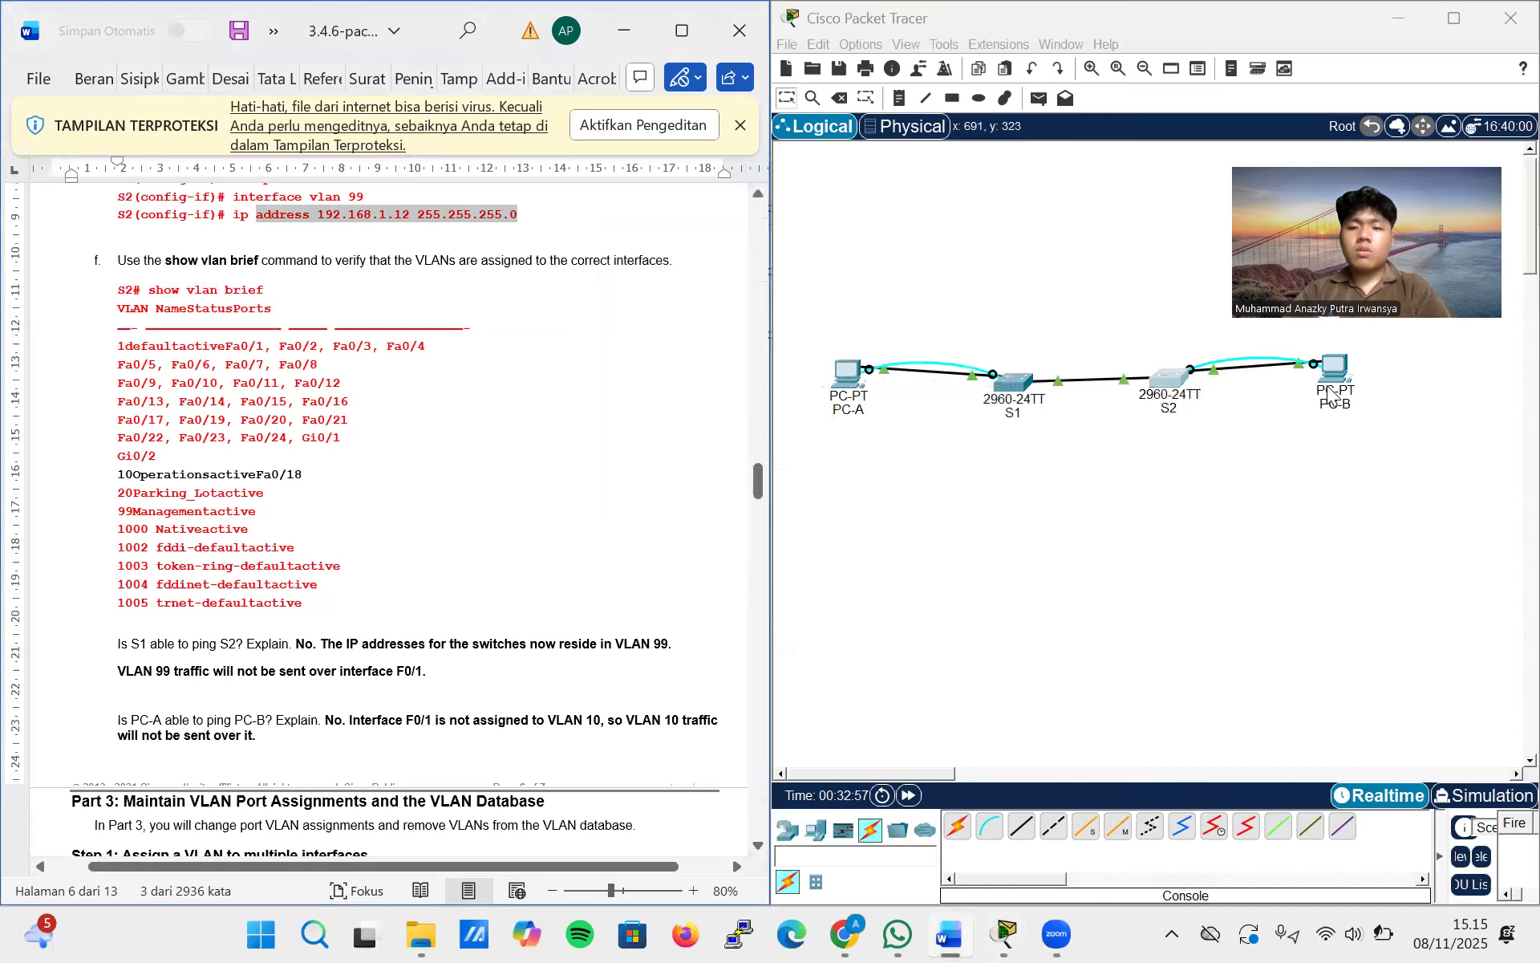
left_click(1182, 392)
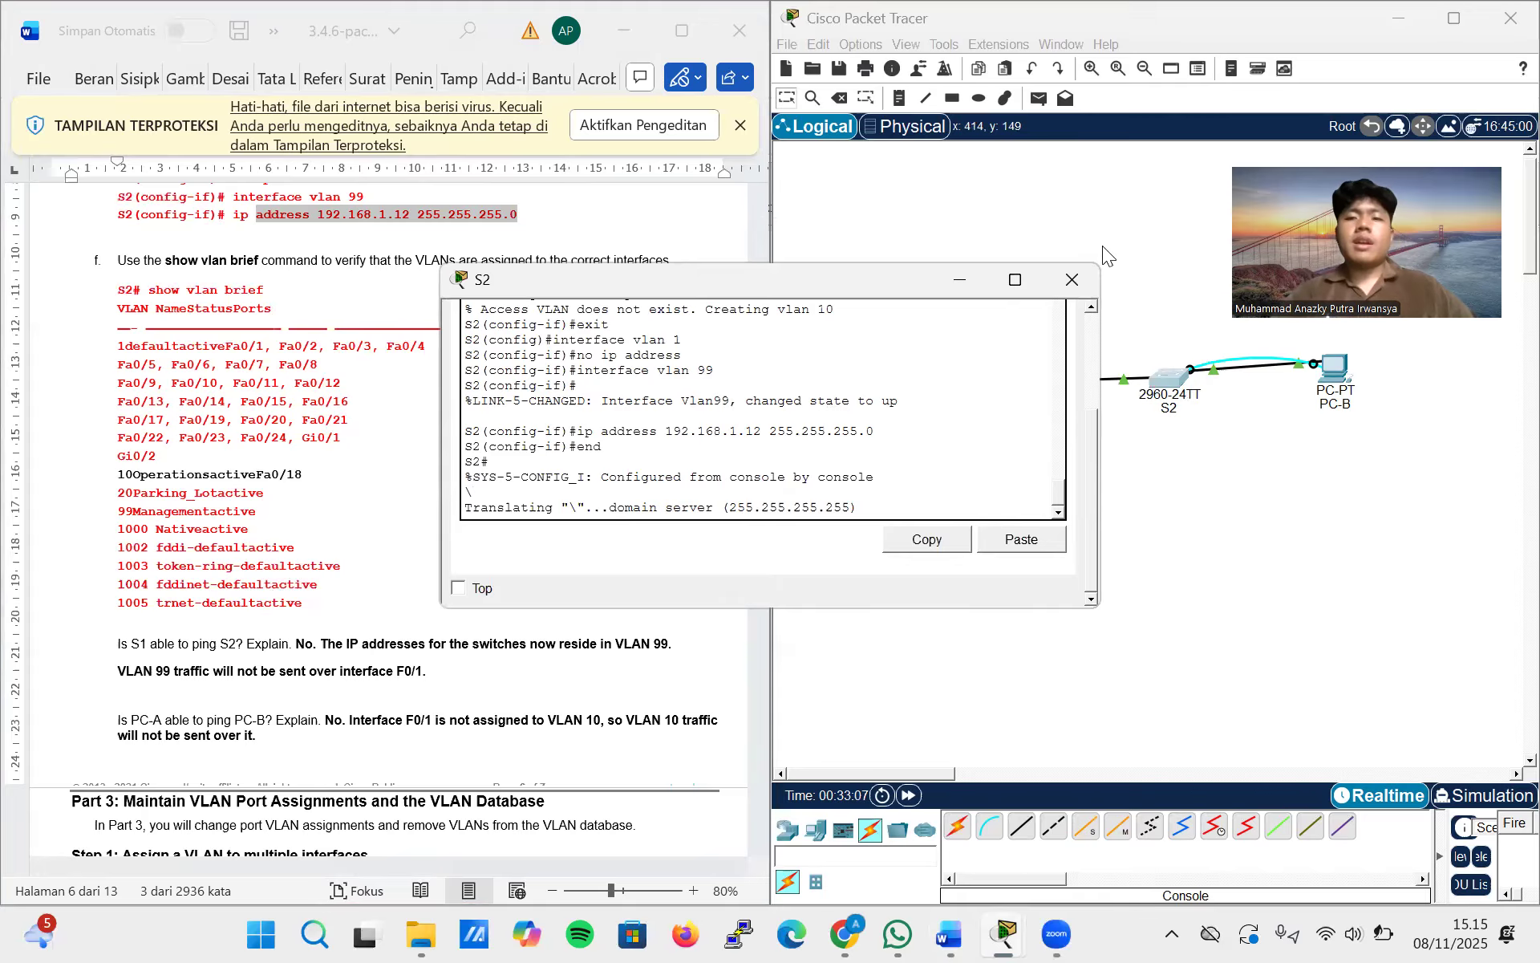
left_click(1073, 272)
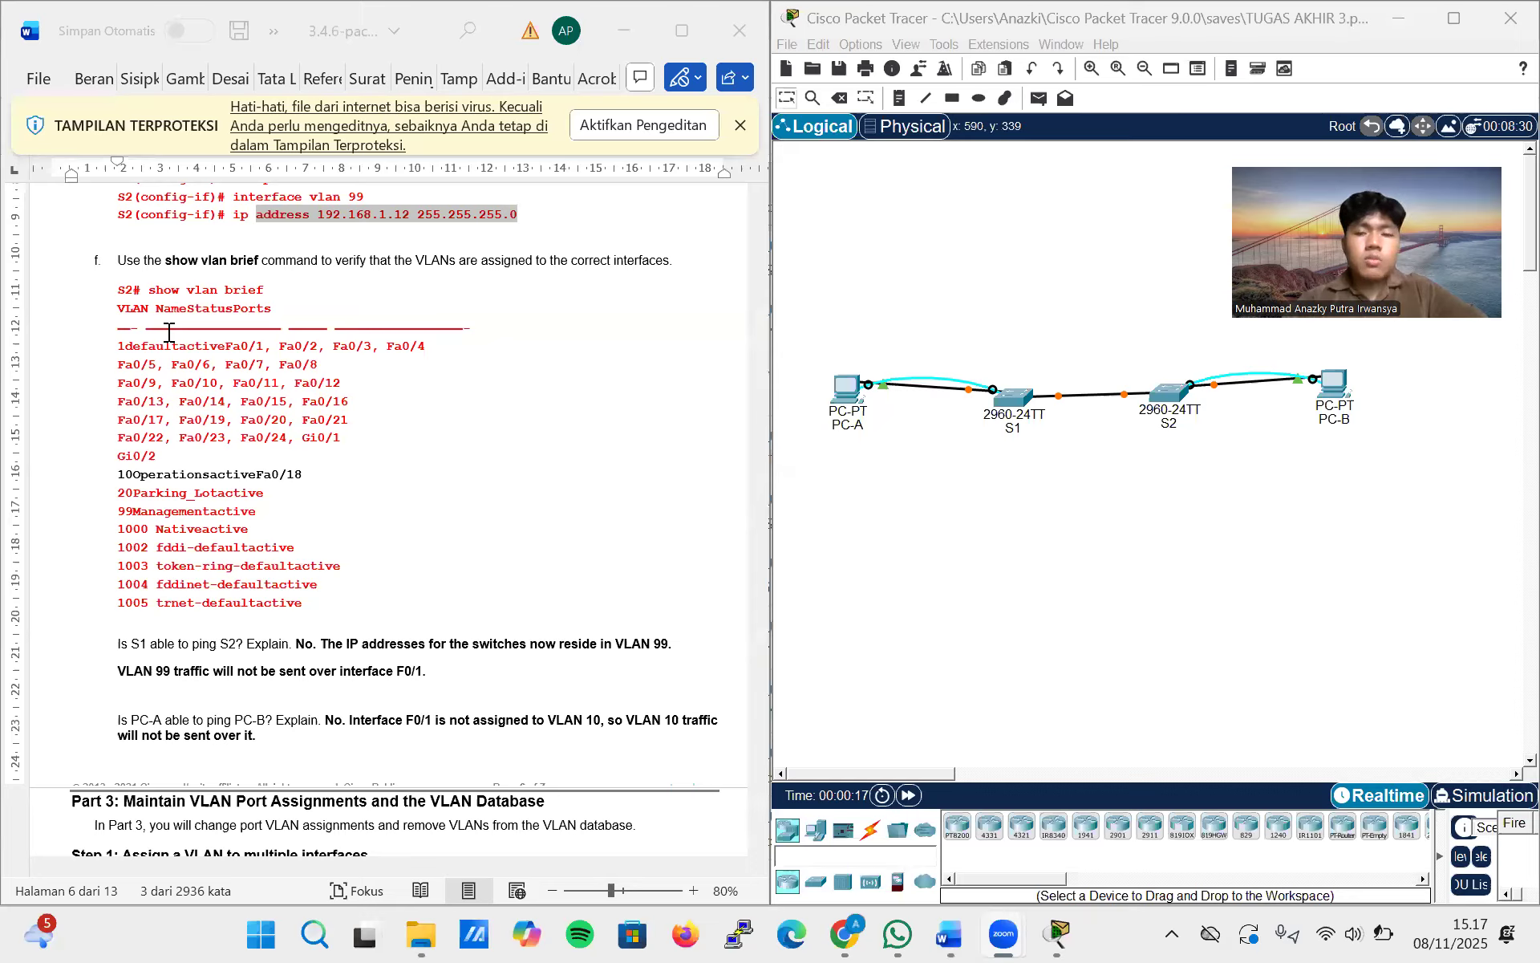
Open S2's command line, log in with the console password and enter privileged EXEC mode with enable and its password
left_click(1163, 395)
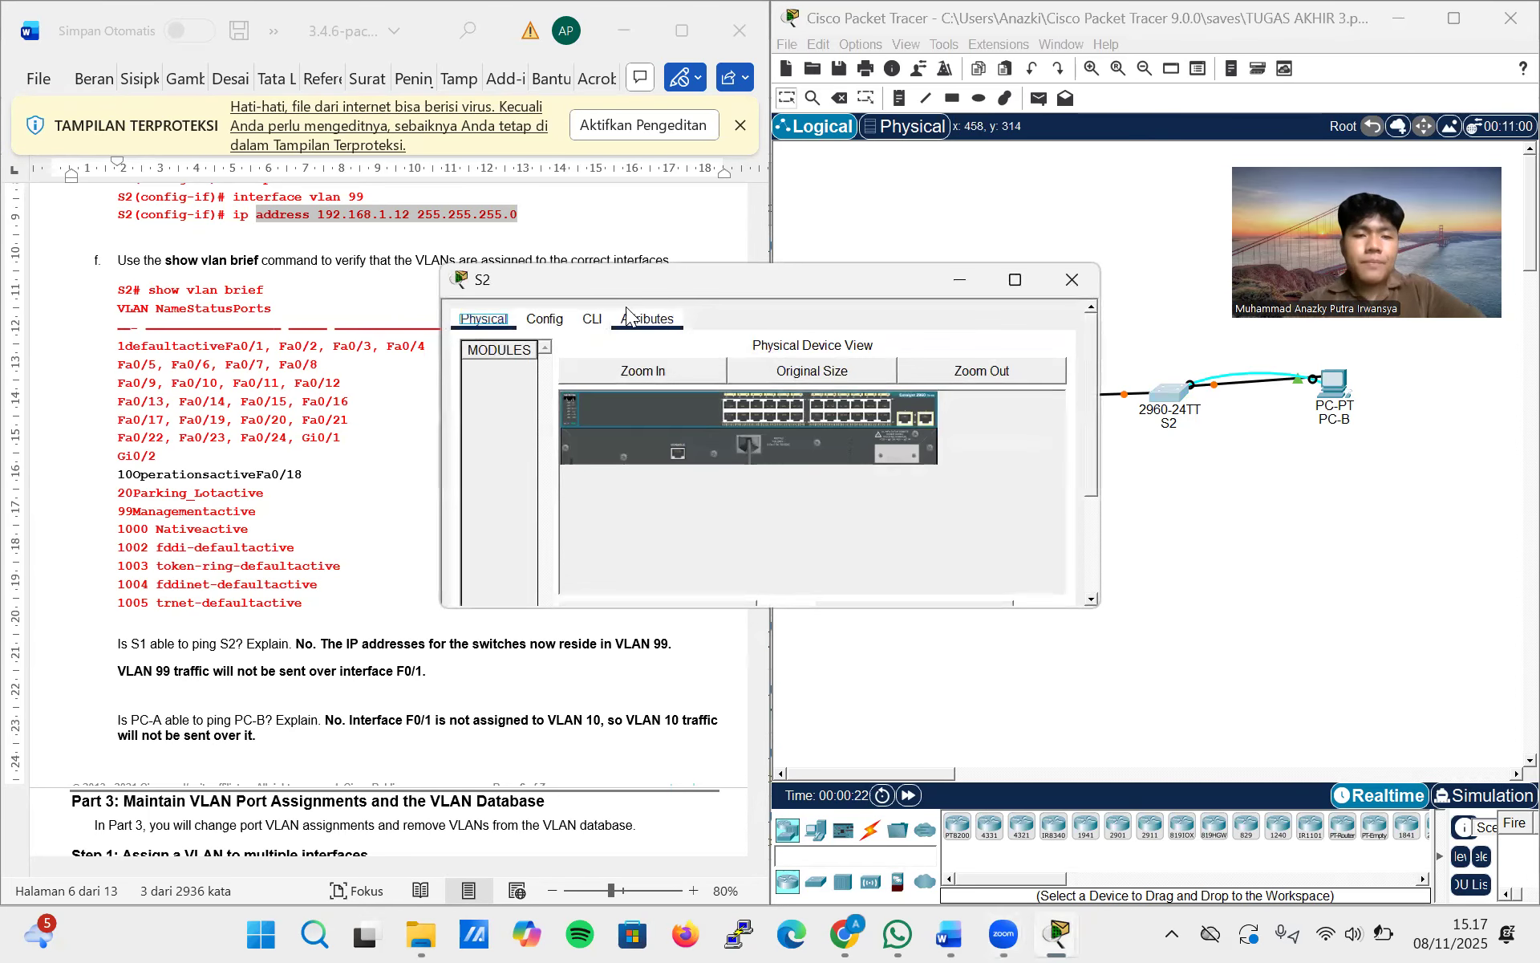
left_click(596, 321)
left_click(732, 532)
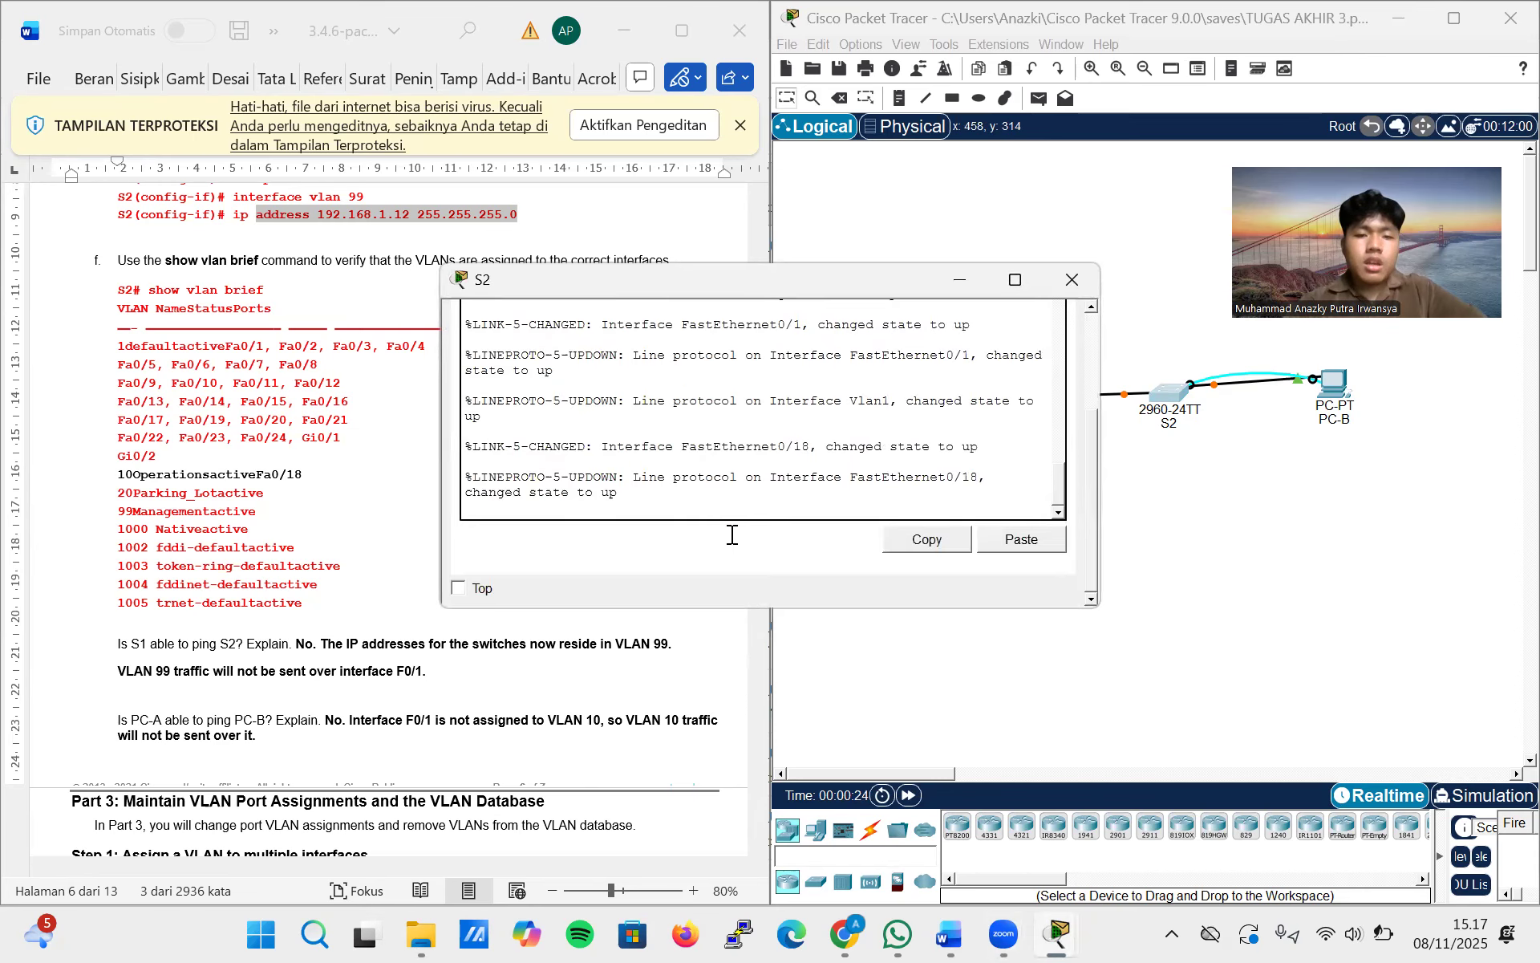
key("Return")
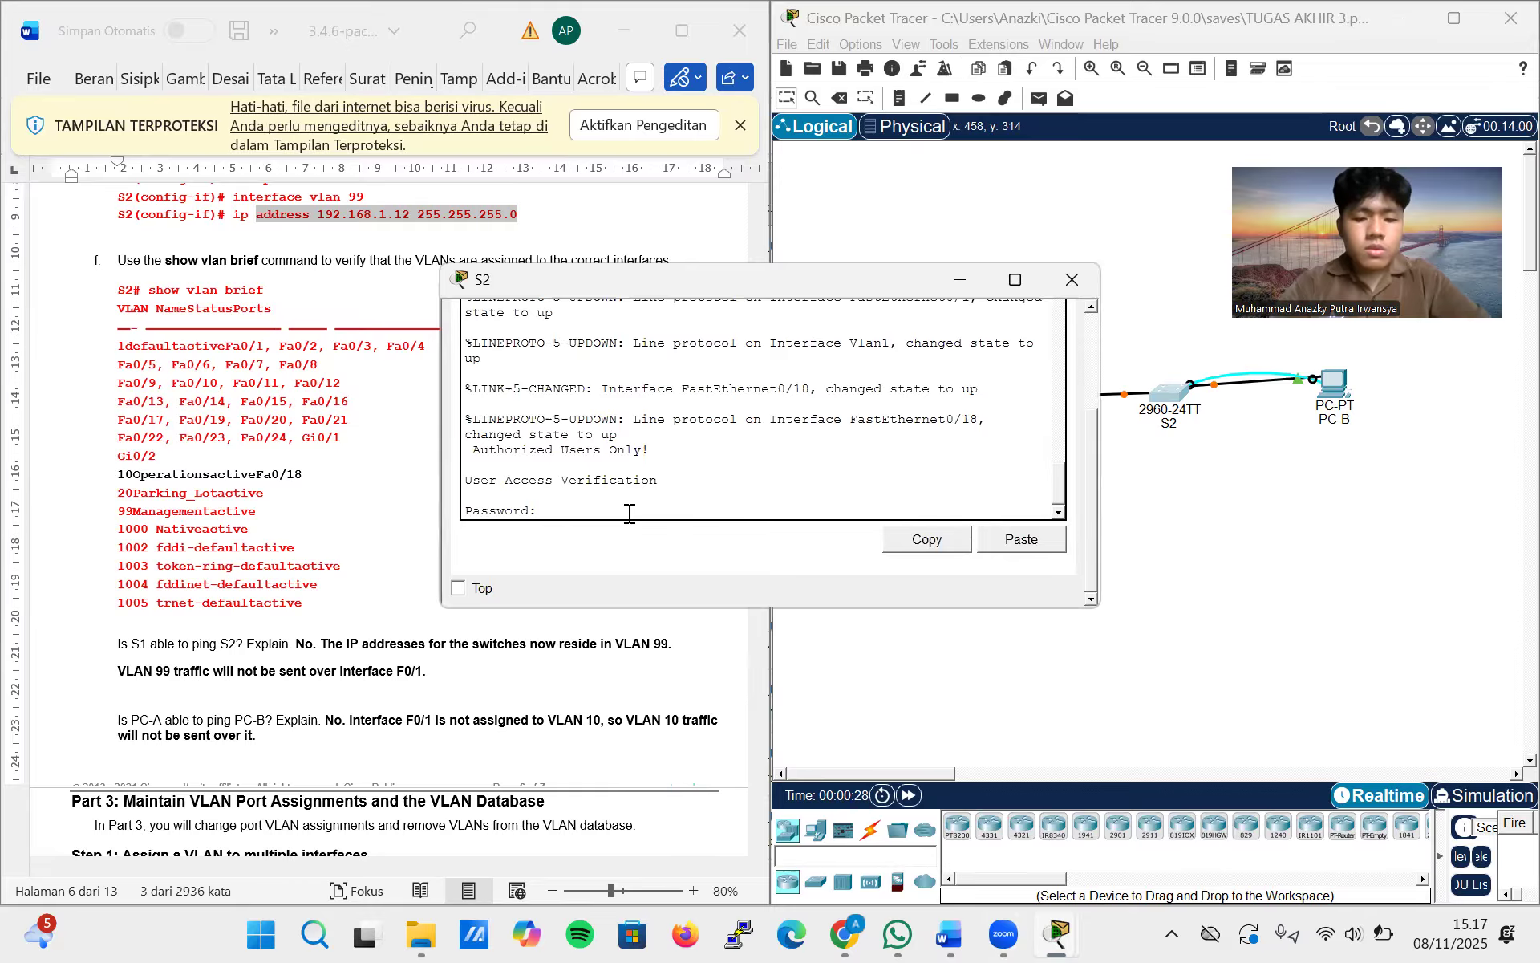
key("Return")
type("enable")
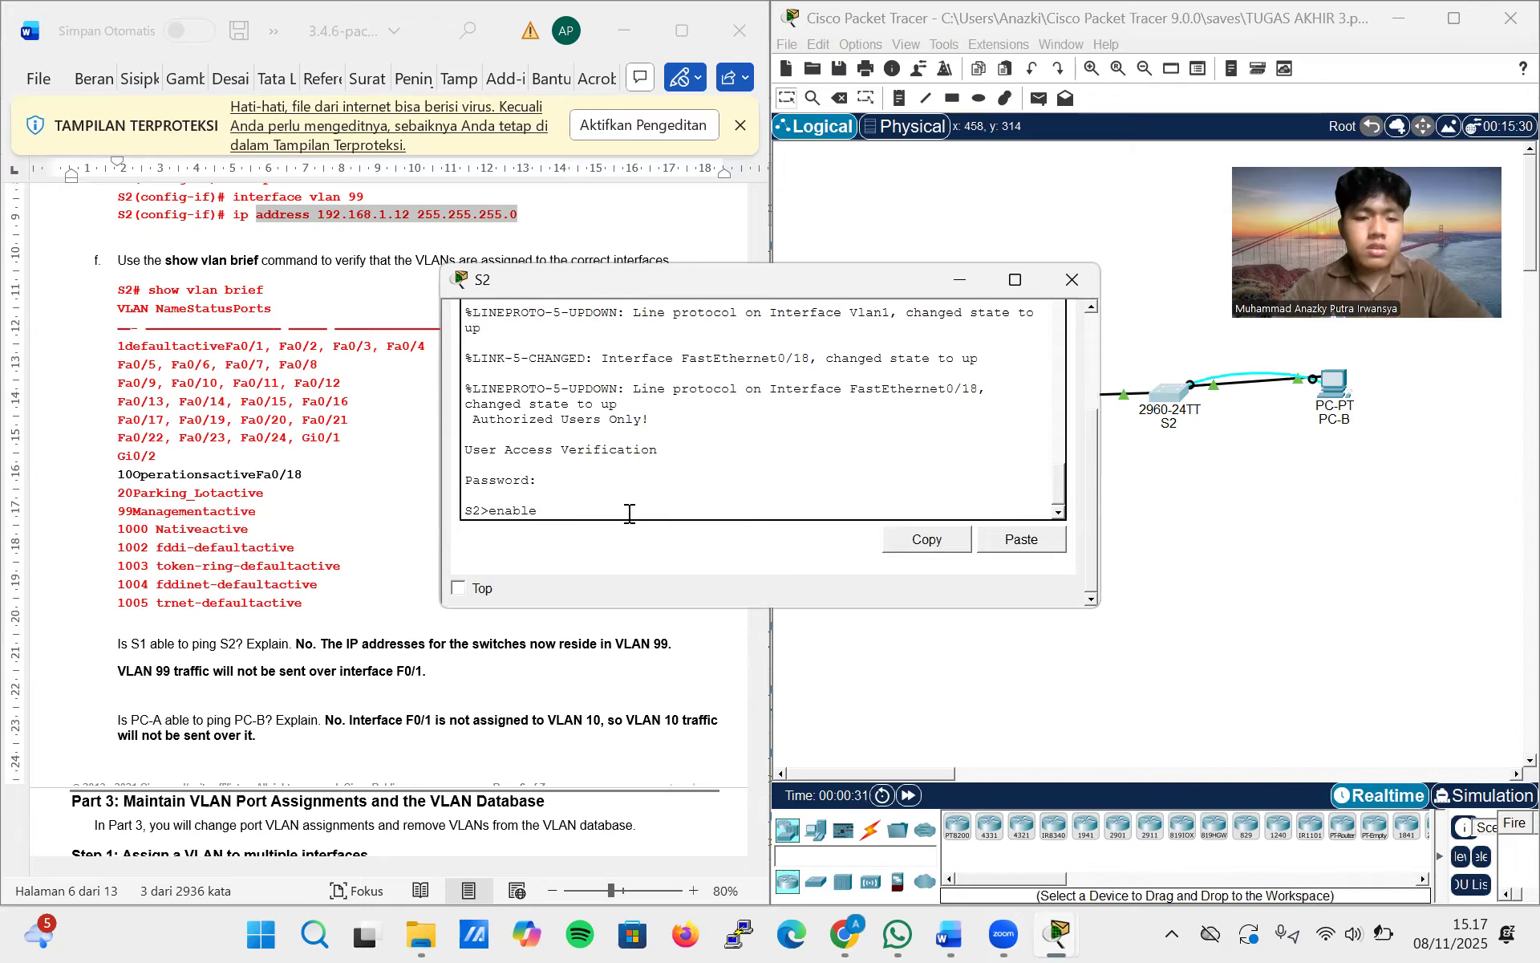
key("Return")
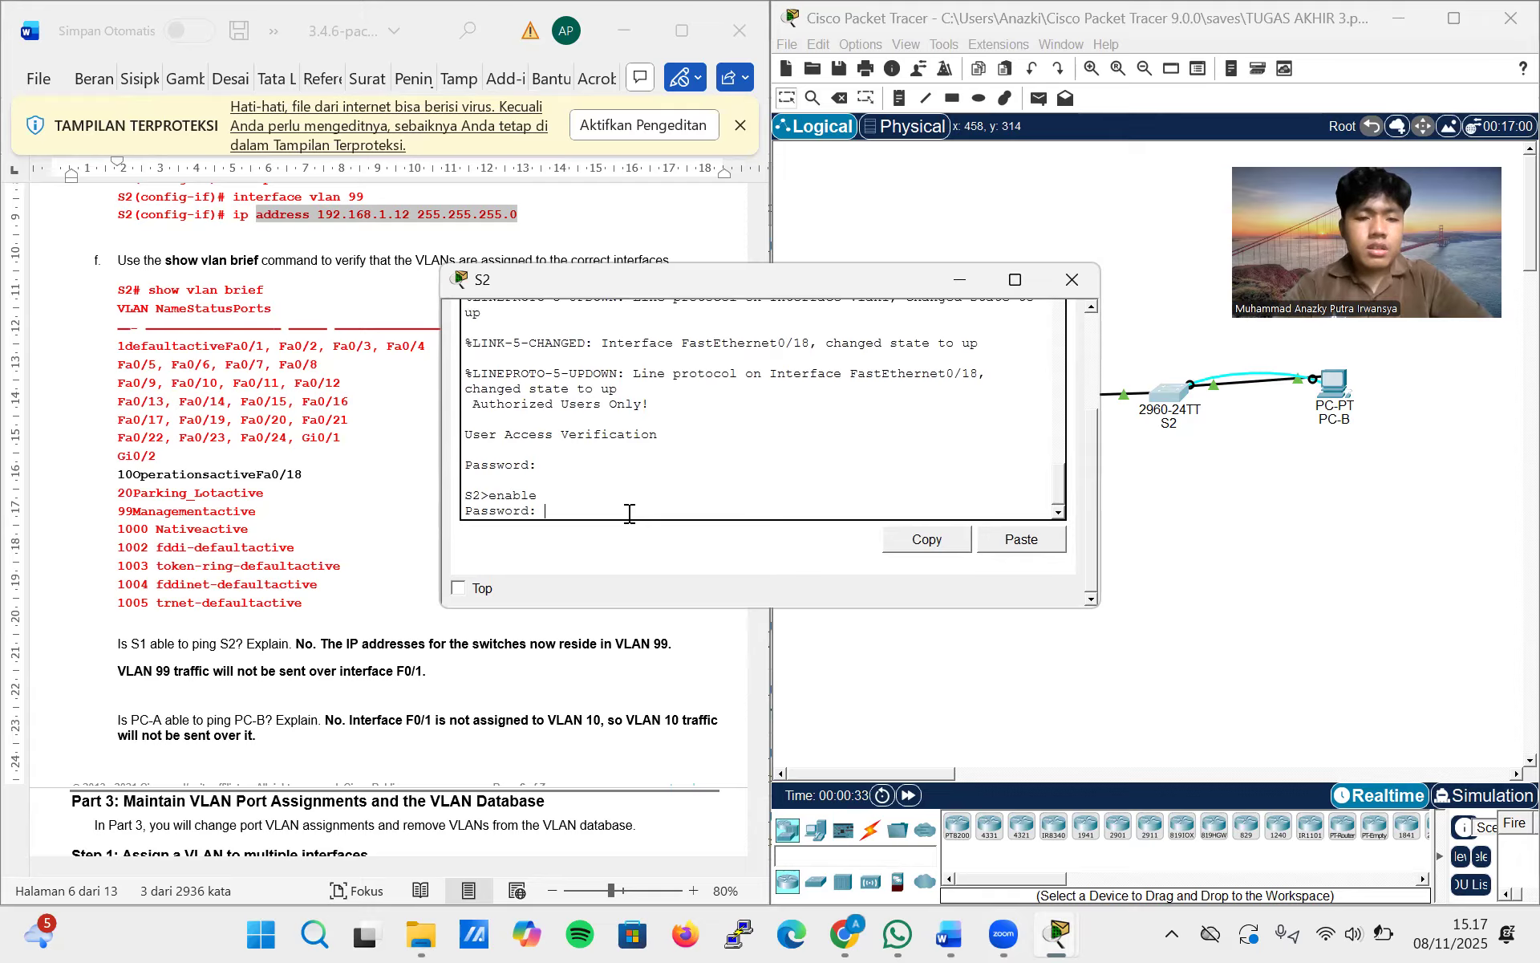
key("Return")
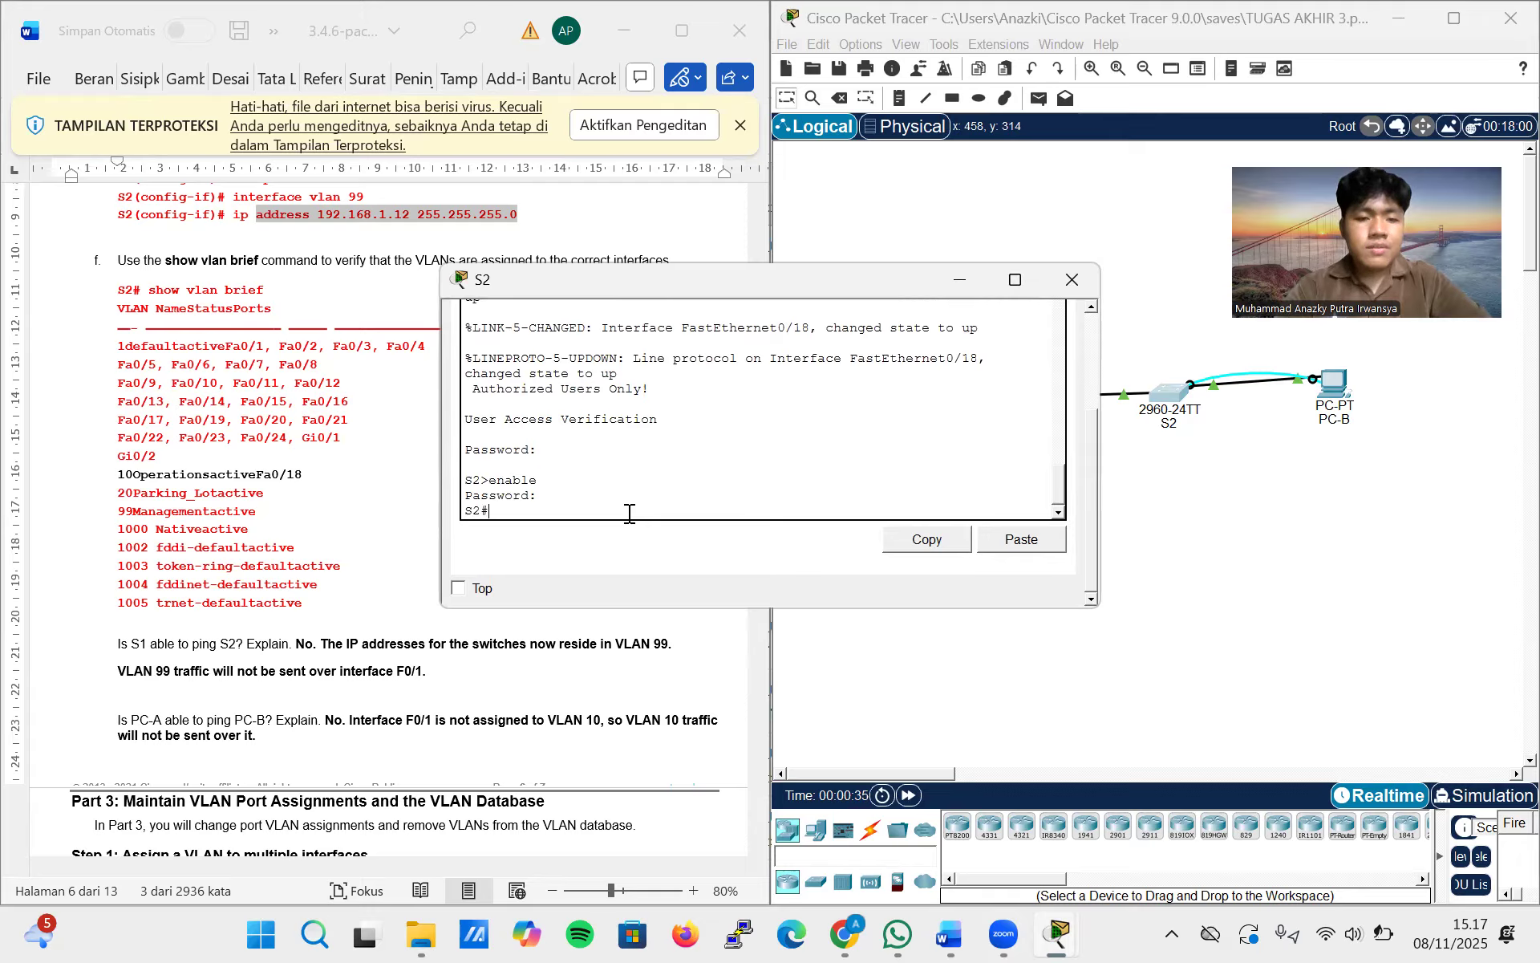
Run show vlan brief on S2 and compare its VLAN port assignments with the output in lab step f
type("show")
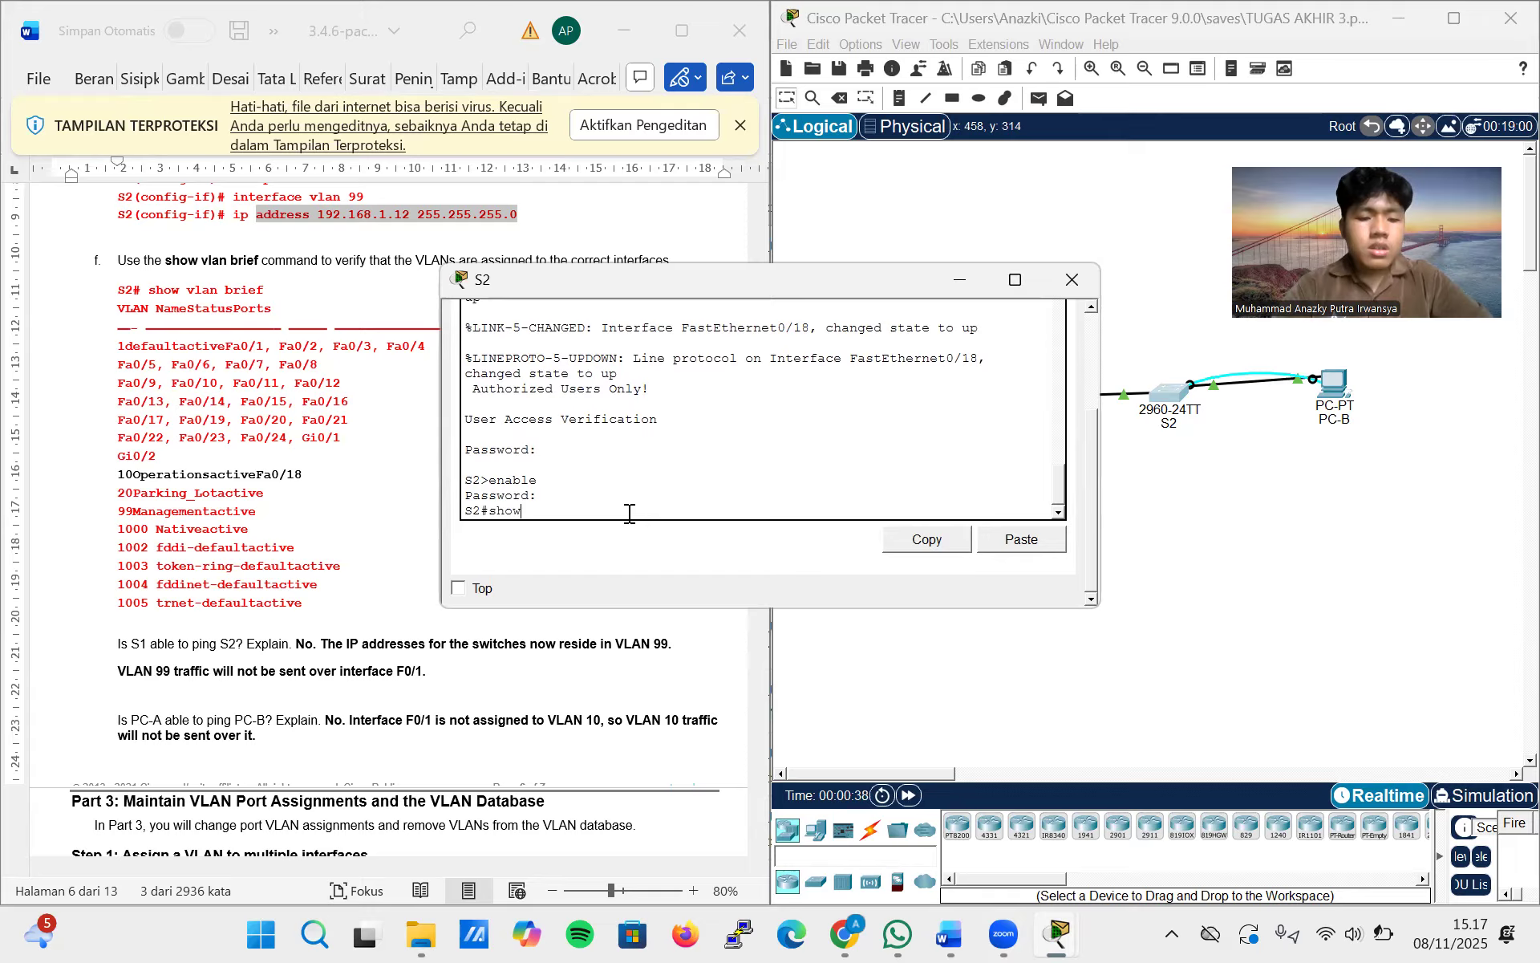
type(" vlan brief")
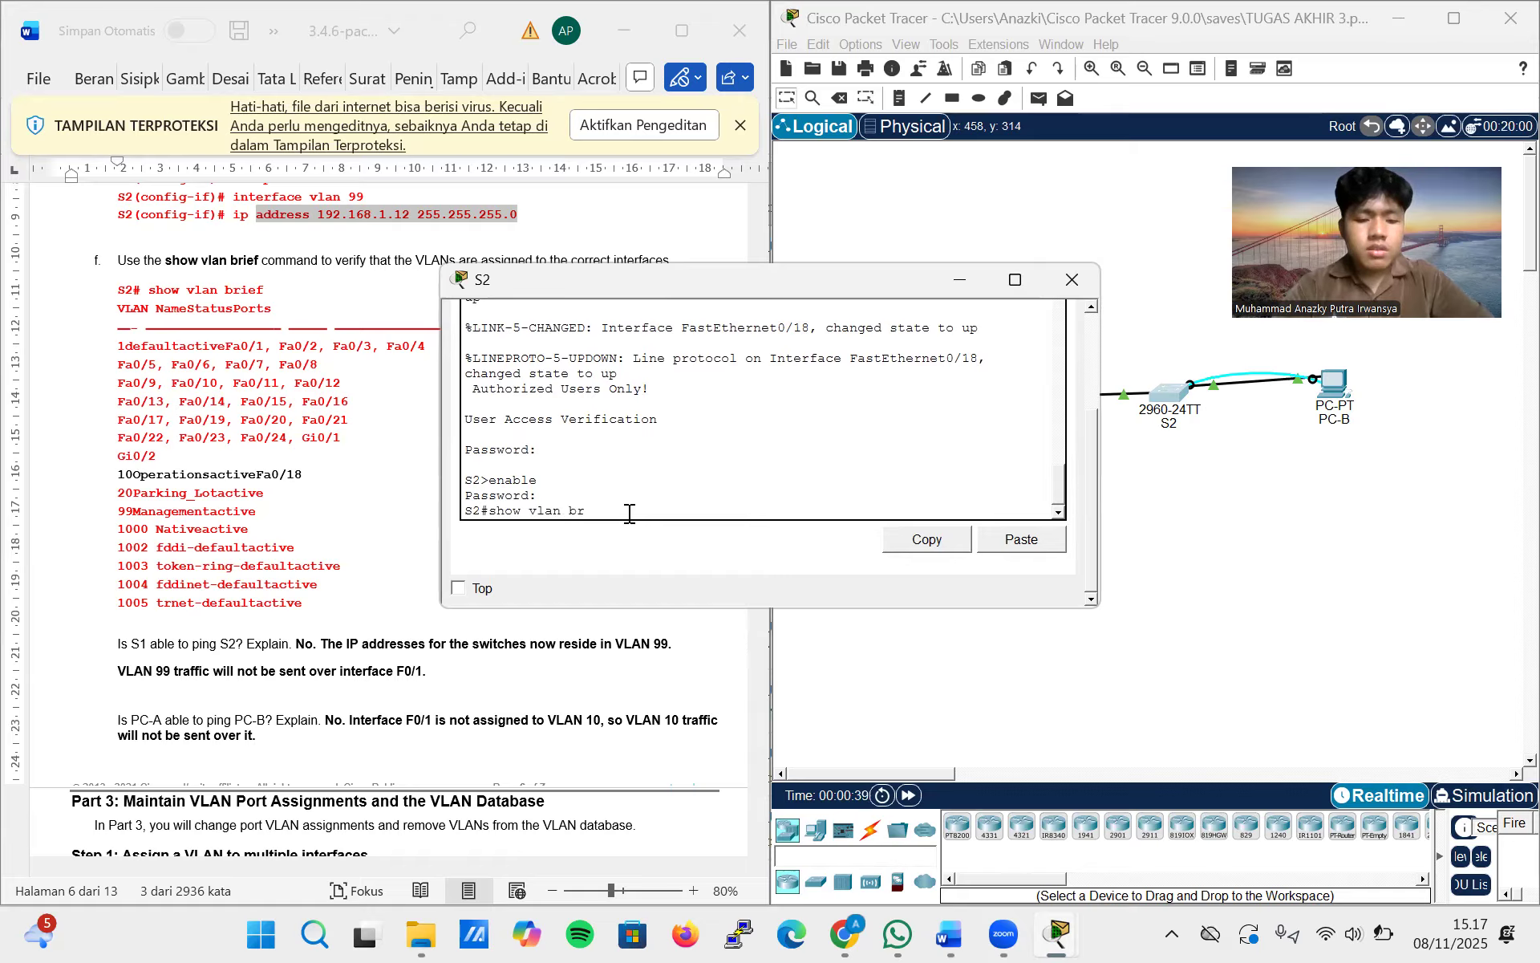
key("Return")
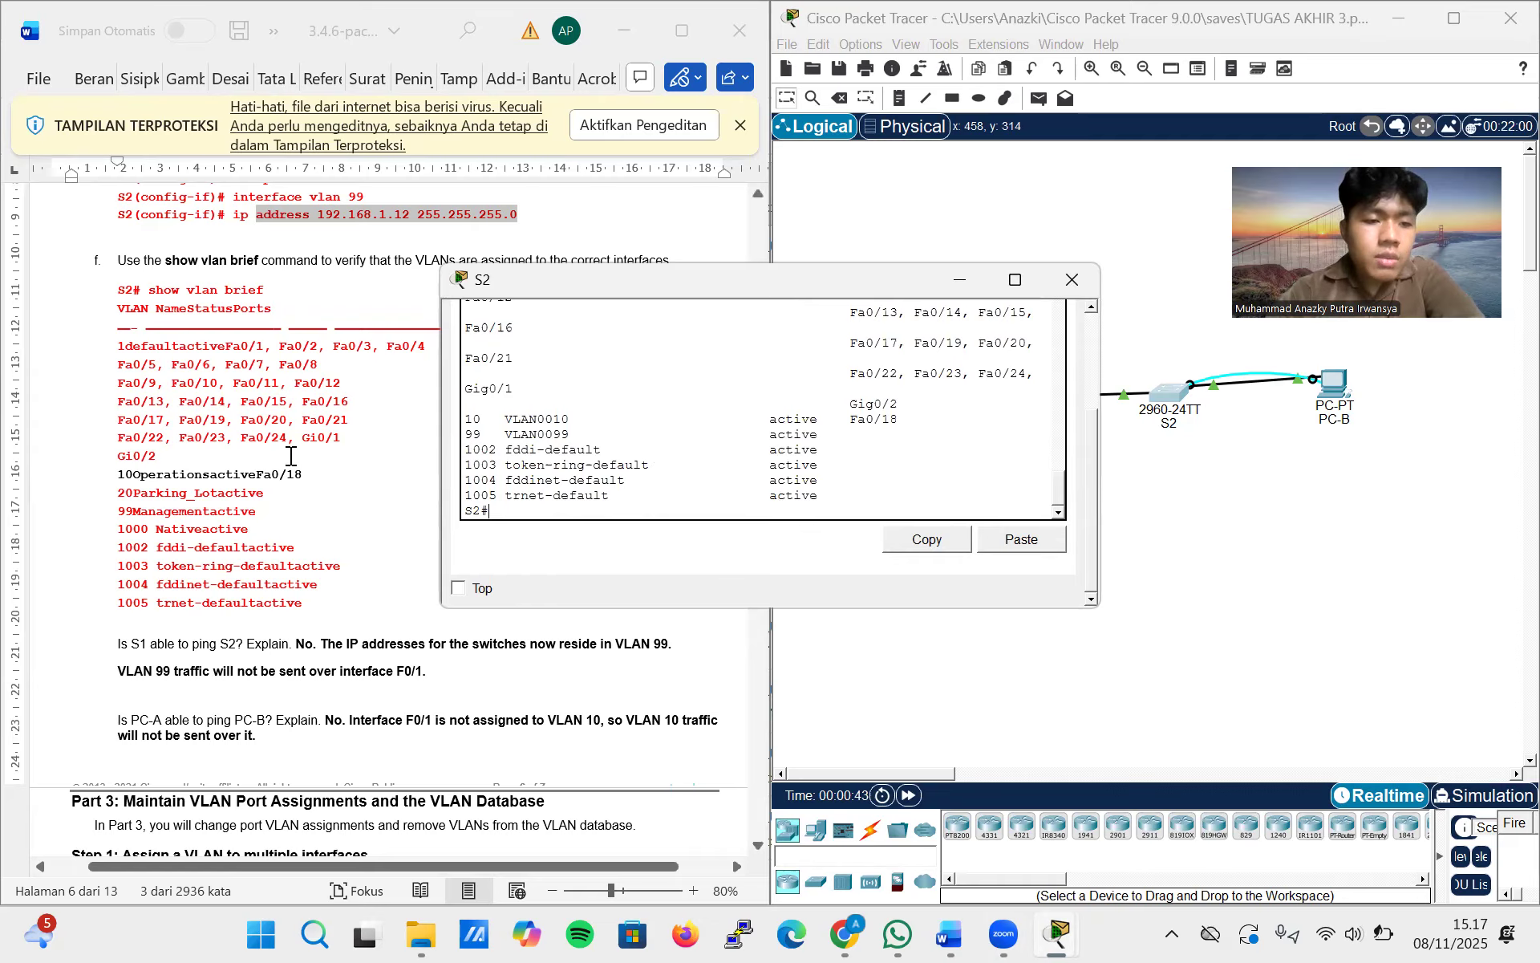
scroll(629, 431, "up", 2)
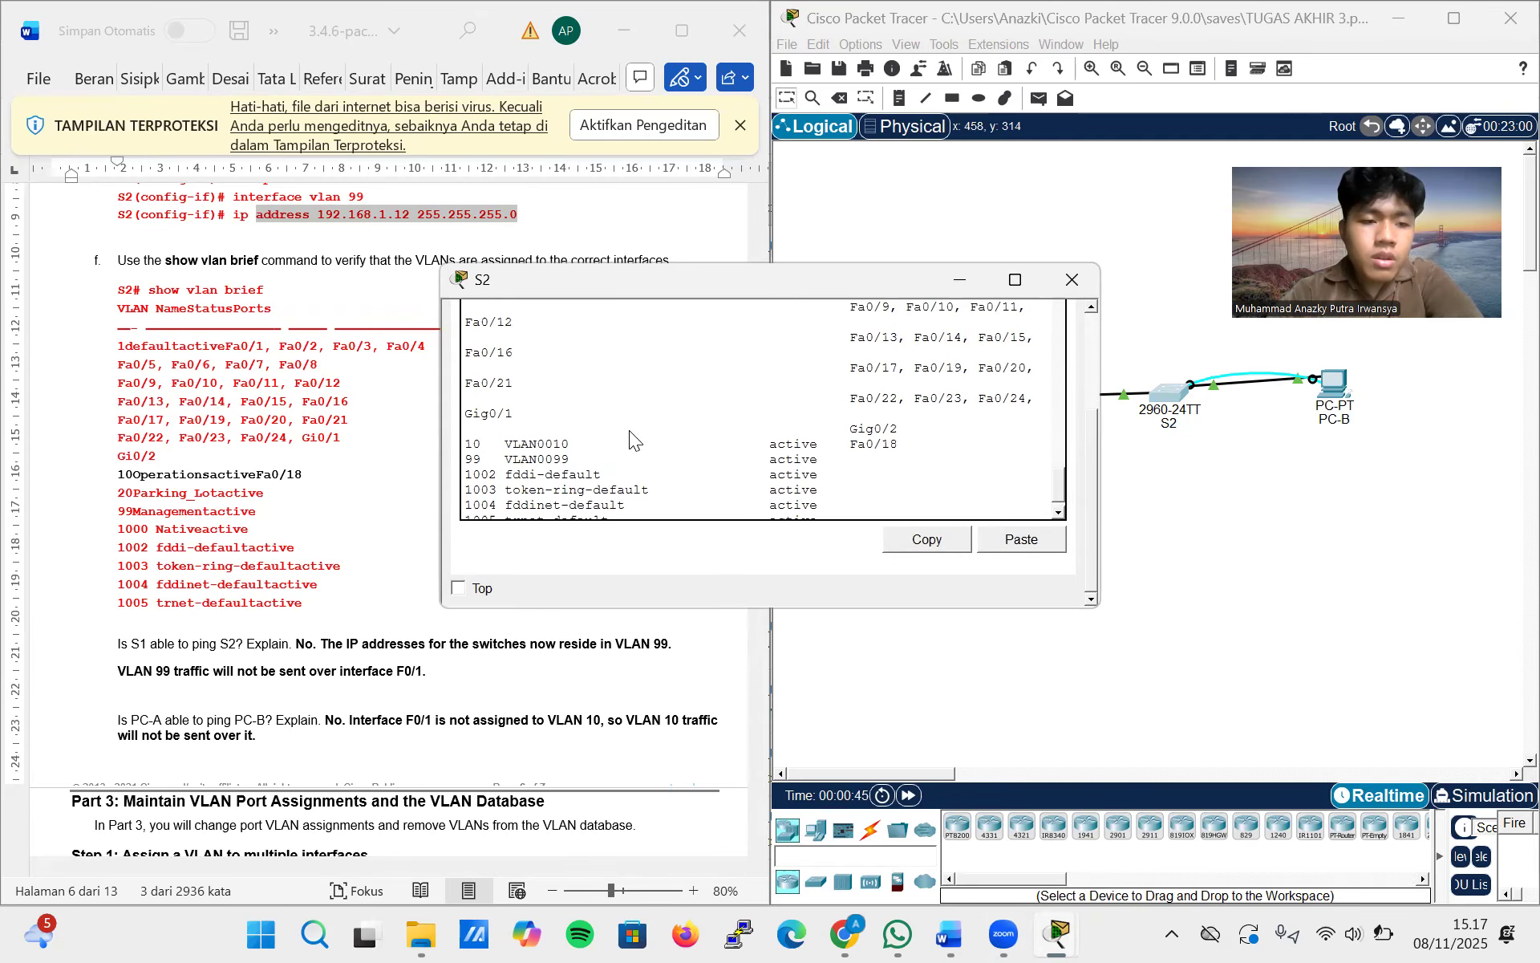
scroll(629, 430, "down", 2)
scroll(284, 486, "up", 5)
scroll(284, 487, "up", 5)
Read Part 3, Step 1 of the lab instructions on assigning VLANs to multiple S1 interfaces and reassigning F0/11 and F0/21
scroll(286, 477, "down", 10)
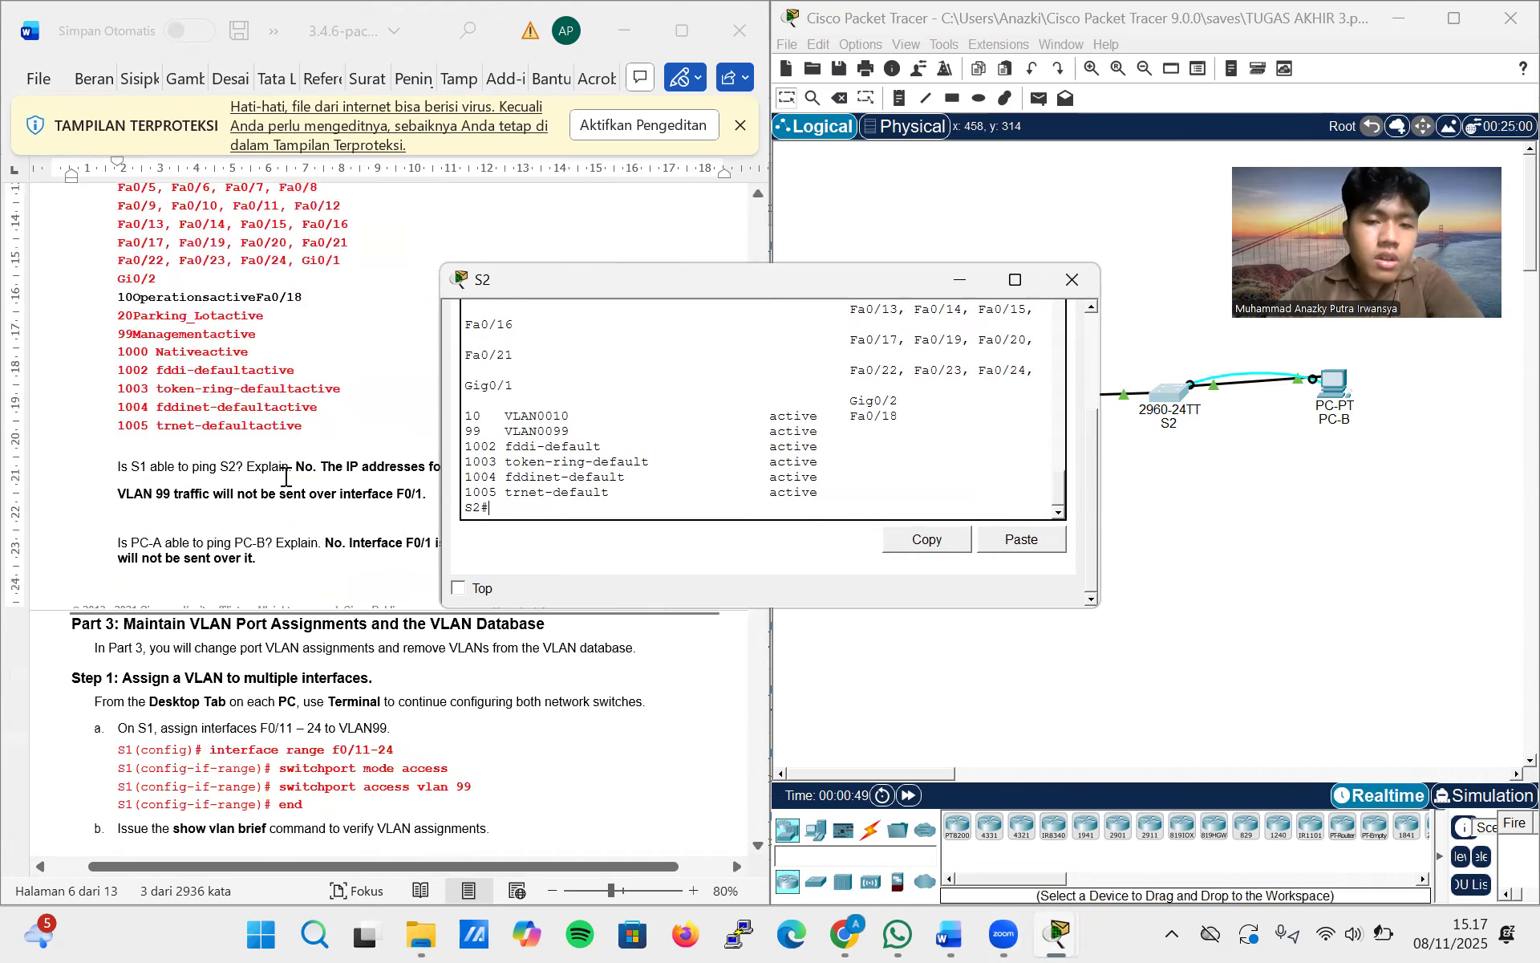
scroll(388, 436, "down", 3)
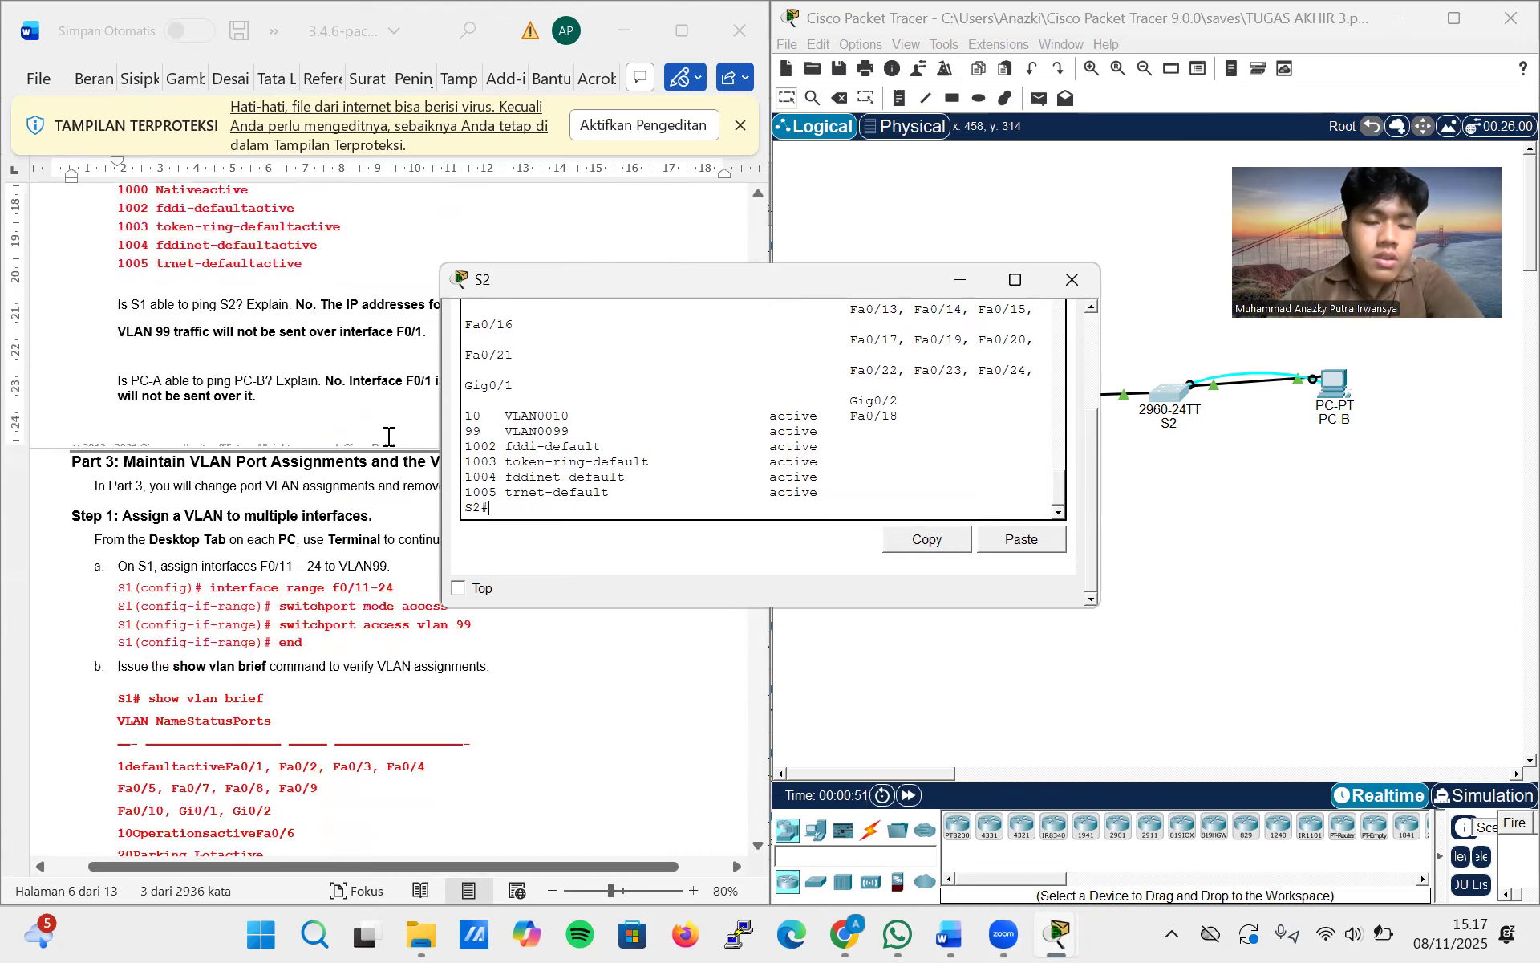
scroll(388, 437, "down", 2)
scroll(388, 436, "down", 4)
scroll(388, 437, "down", 10)
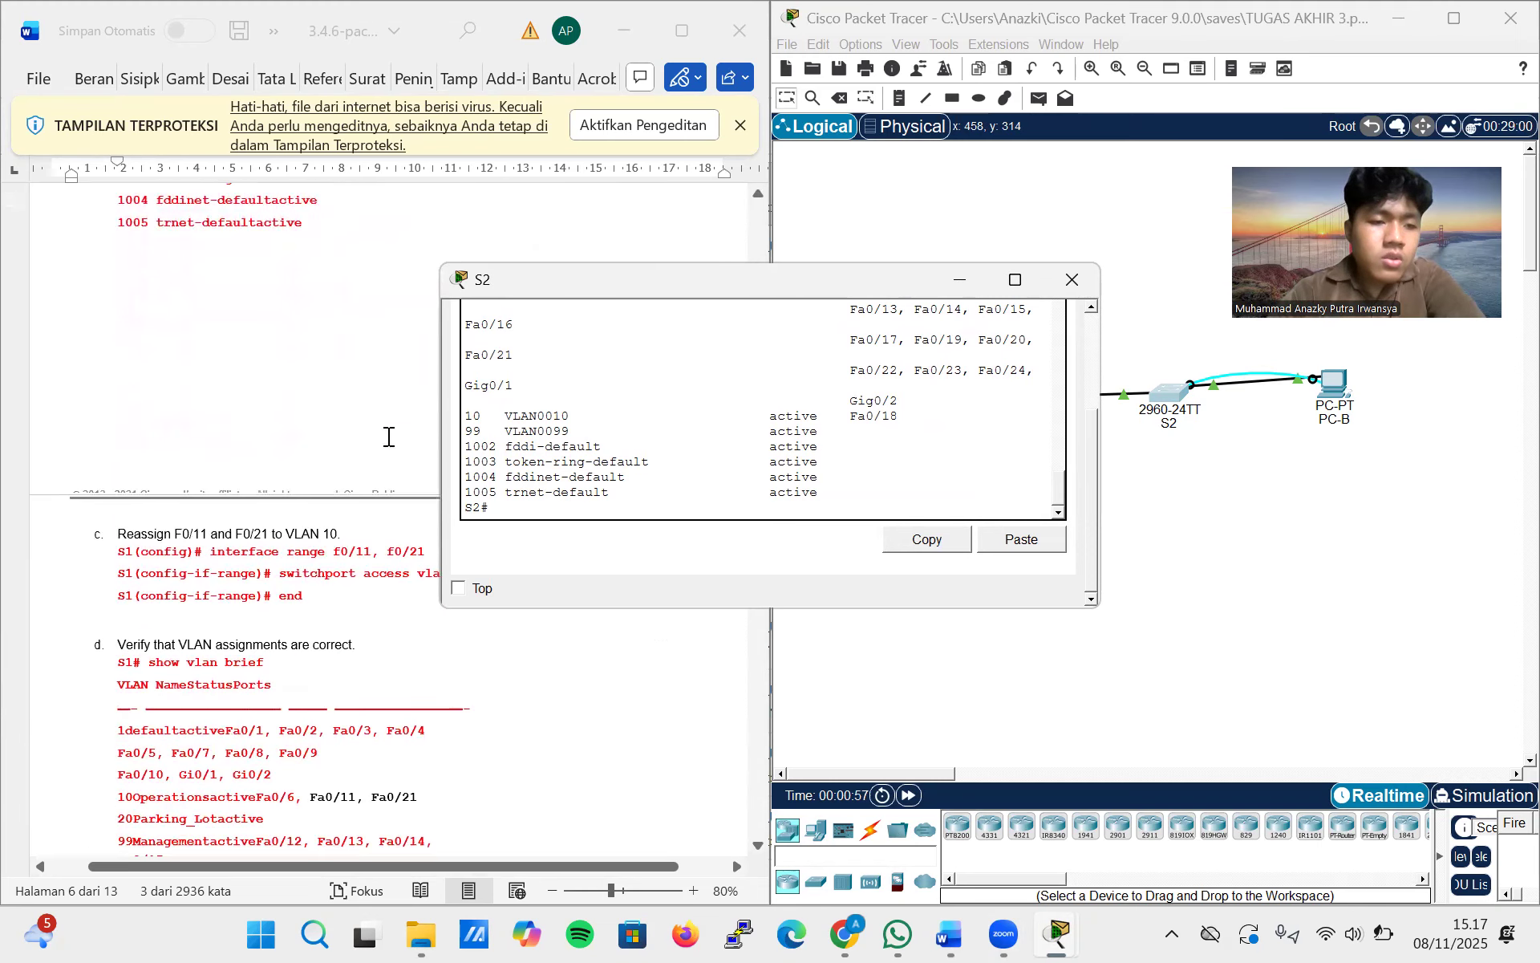
scroll(388, 437, "down", 15)
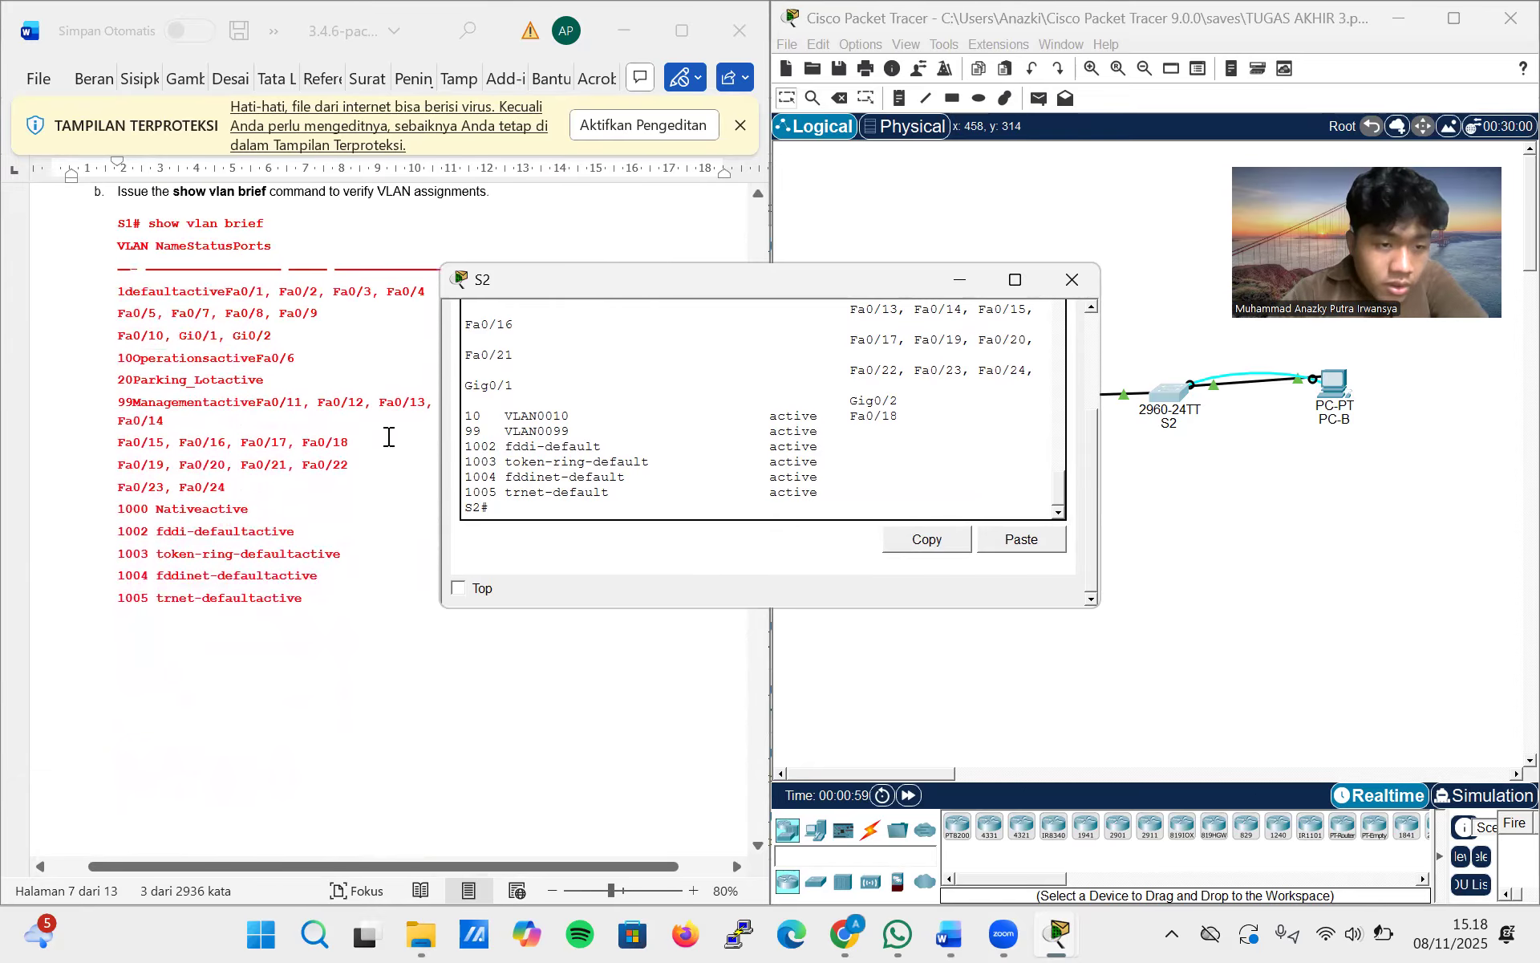
scroll(388, 437, "up", 1)
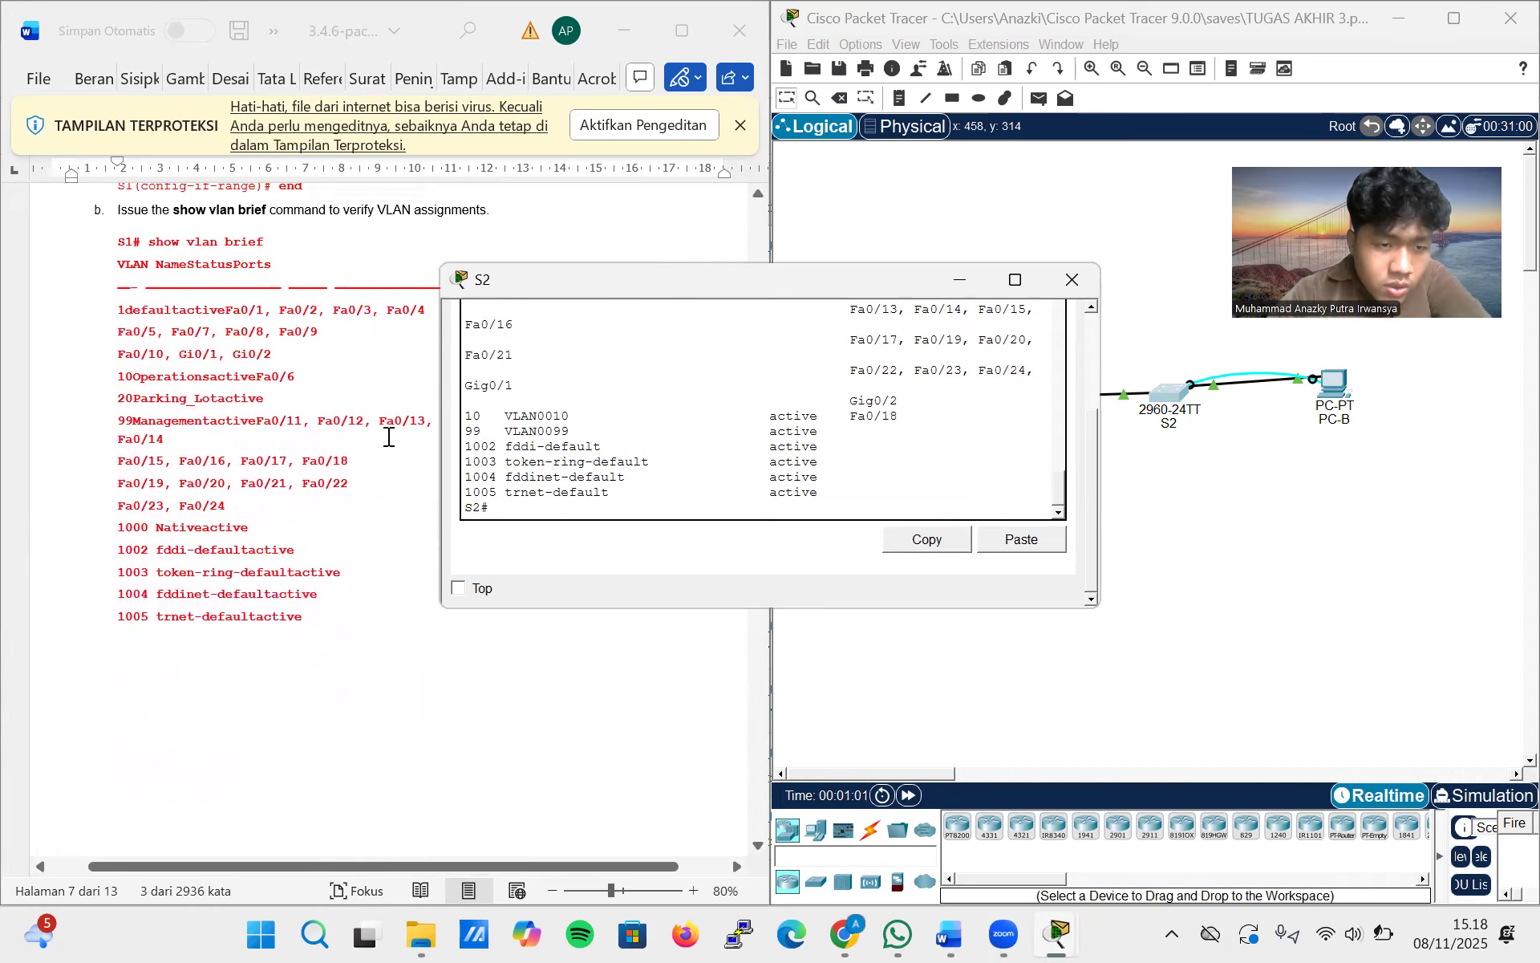
scroll(388, 437, "up", 1)
scroll(388, 437, "up", 2)
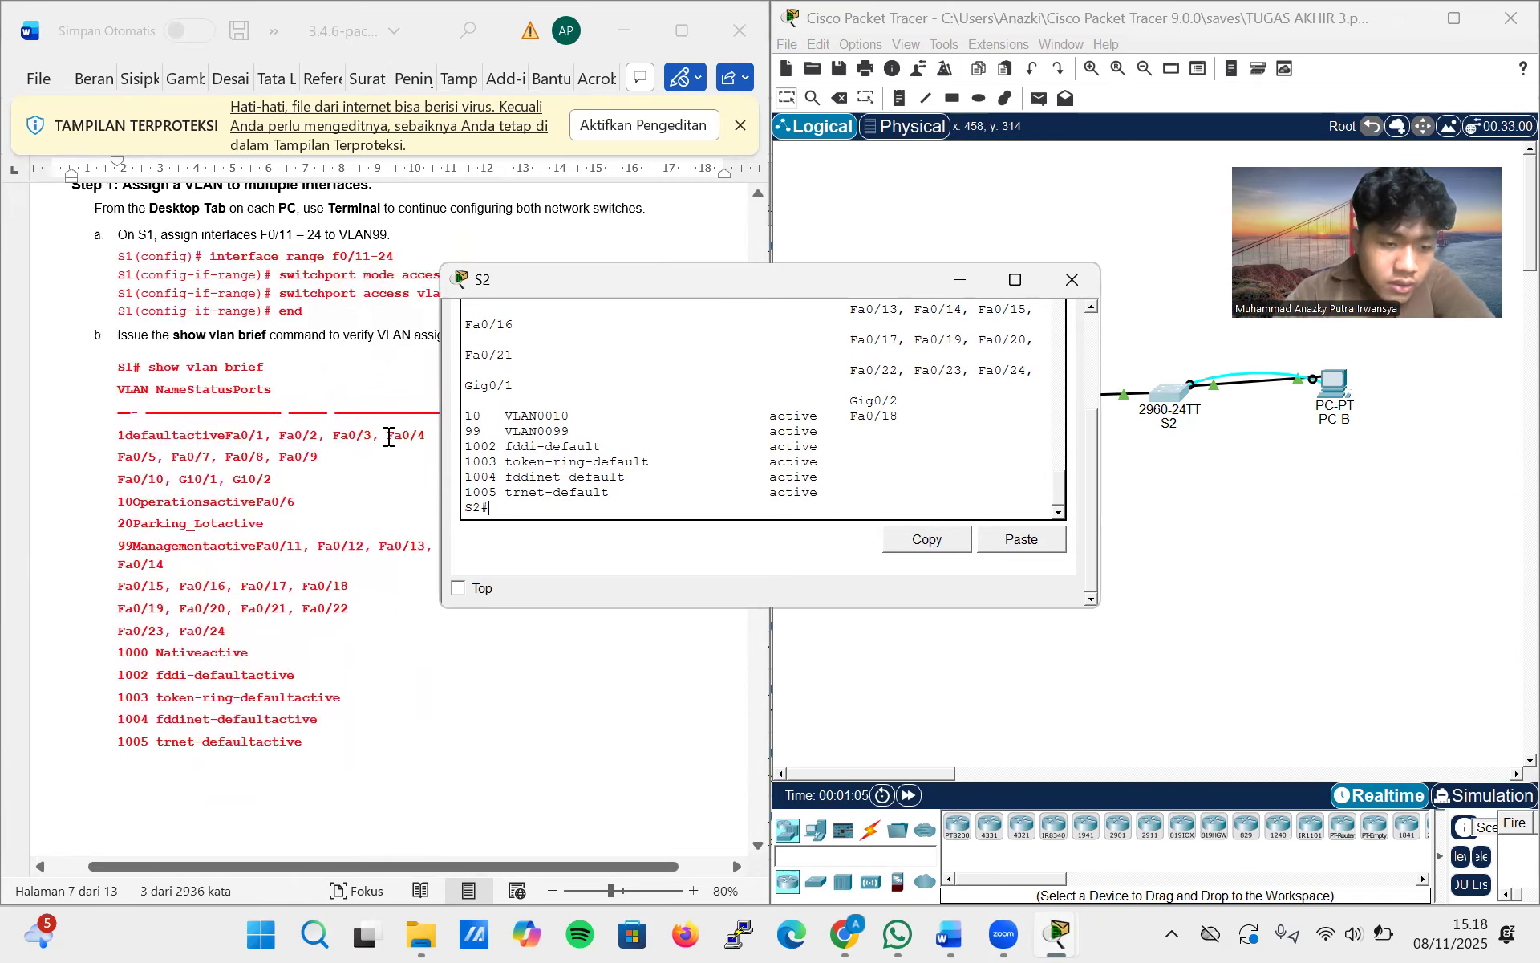
scroll(389, 436, "up", 1)
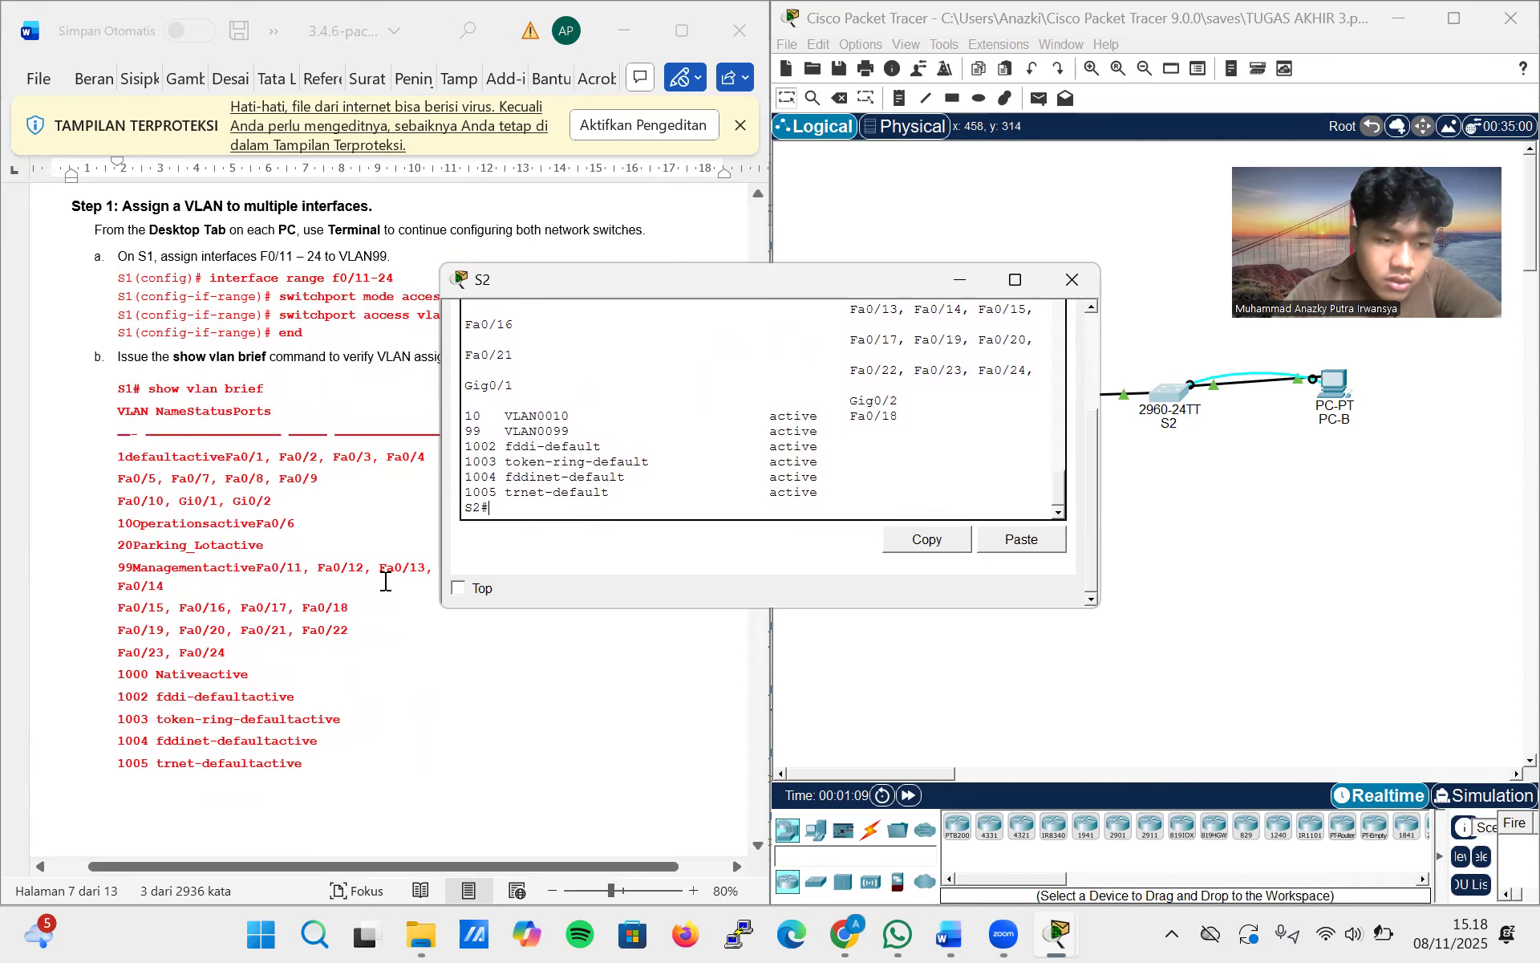
scroll(385, 581, "down", 5)
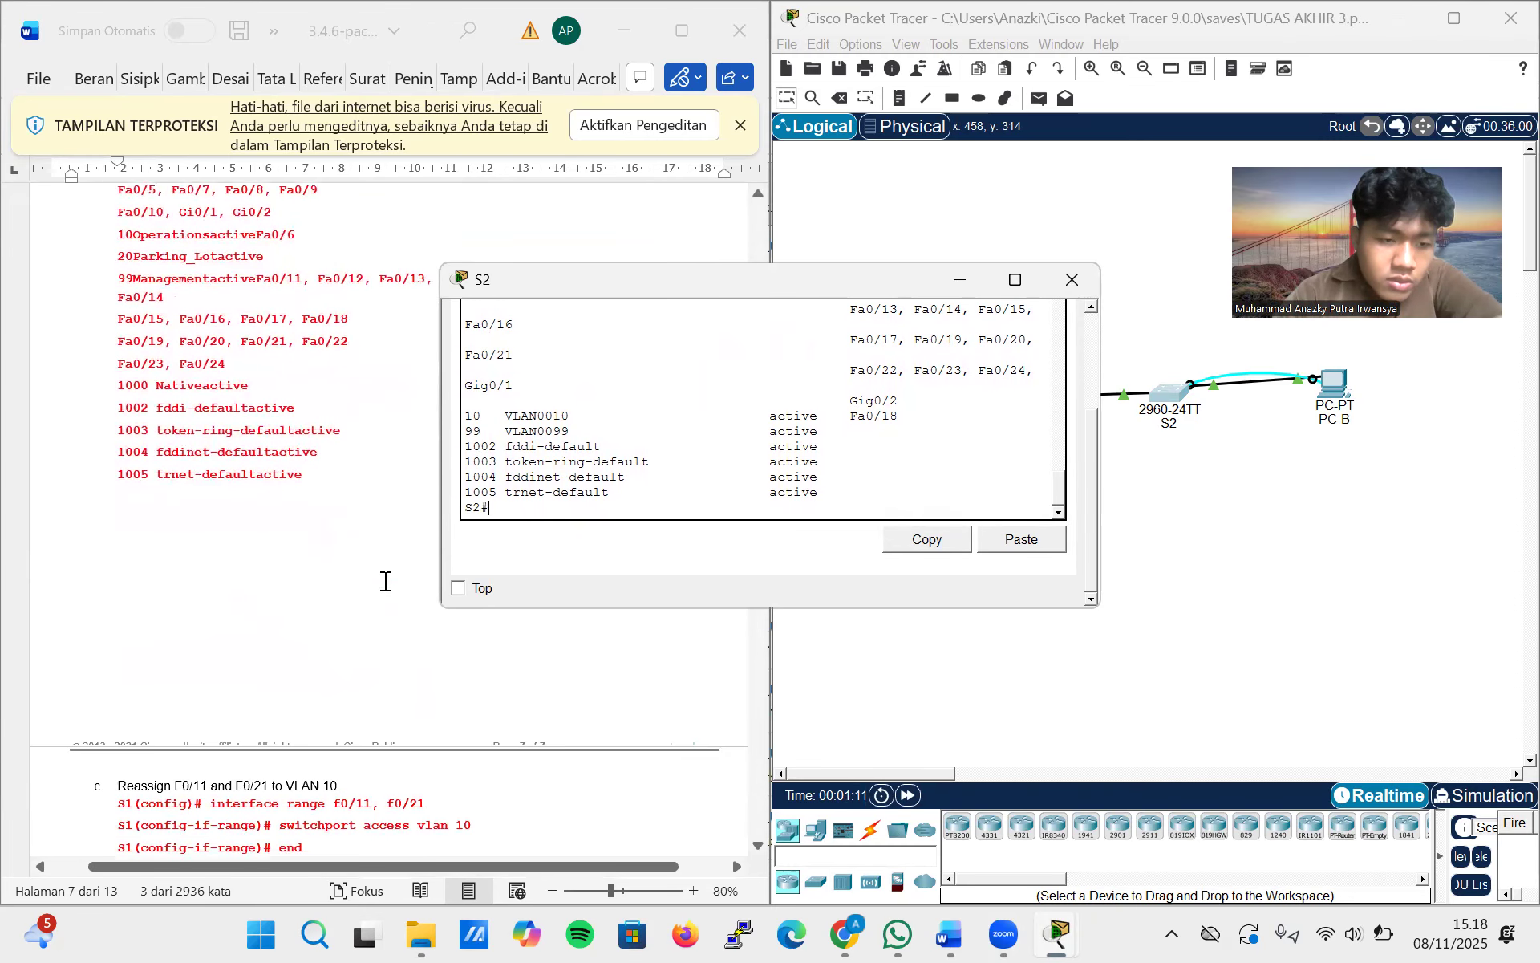
scroll(387, 582, "down", 10)
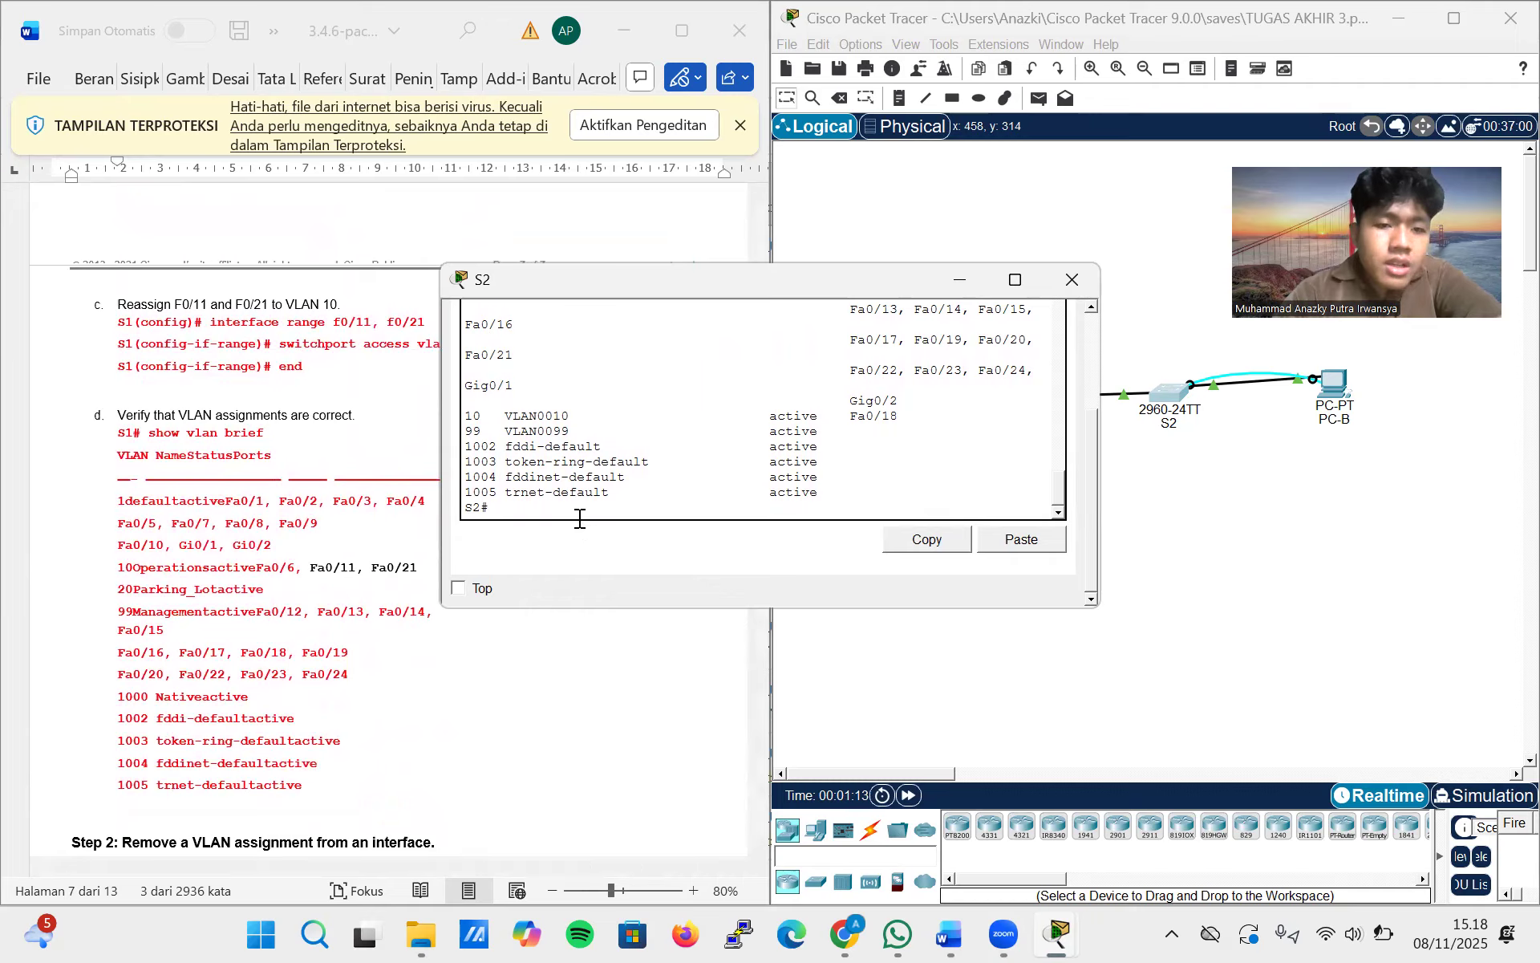
Switch from S2 to S1's command line, log in with the console password and enter privileged EXEC mode with enable and its password
left_click(1073, 278)
left_click(1013, 395)
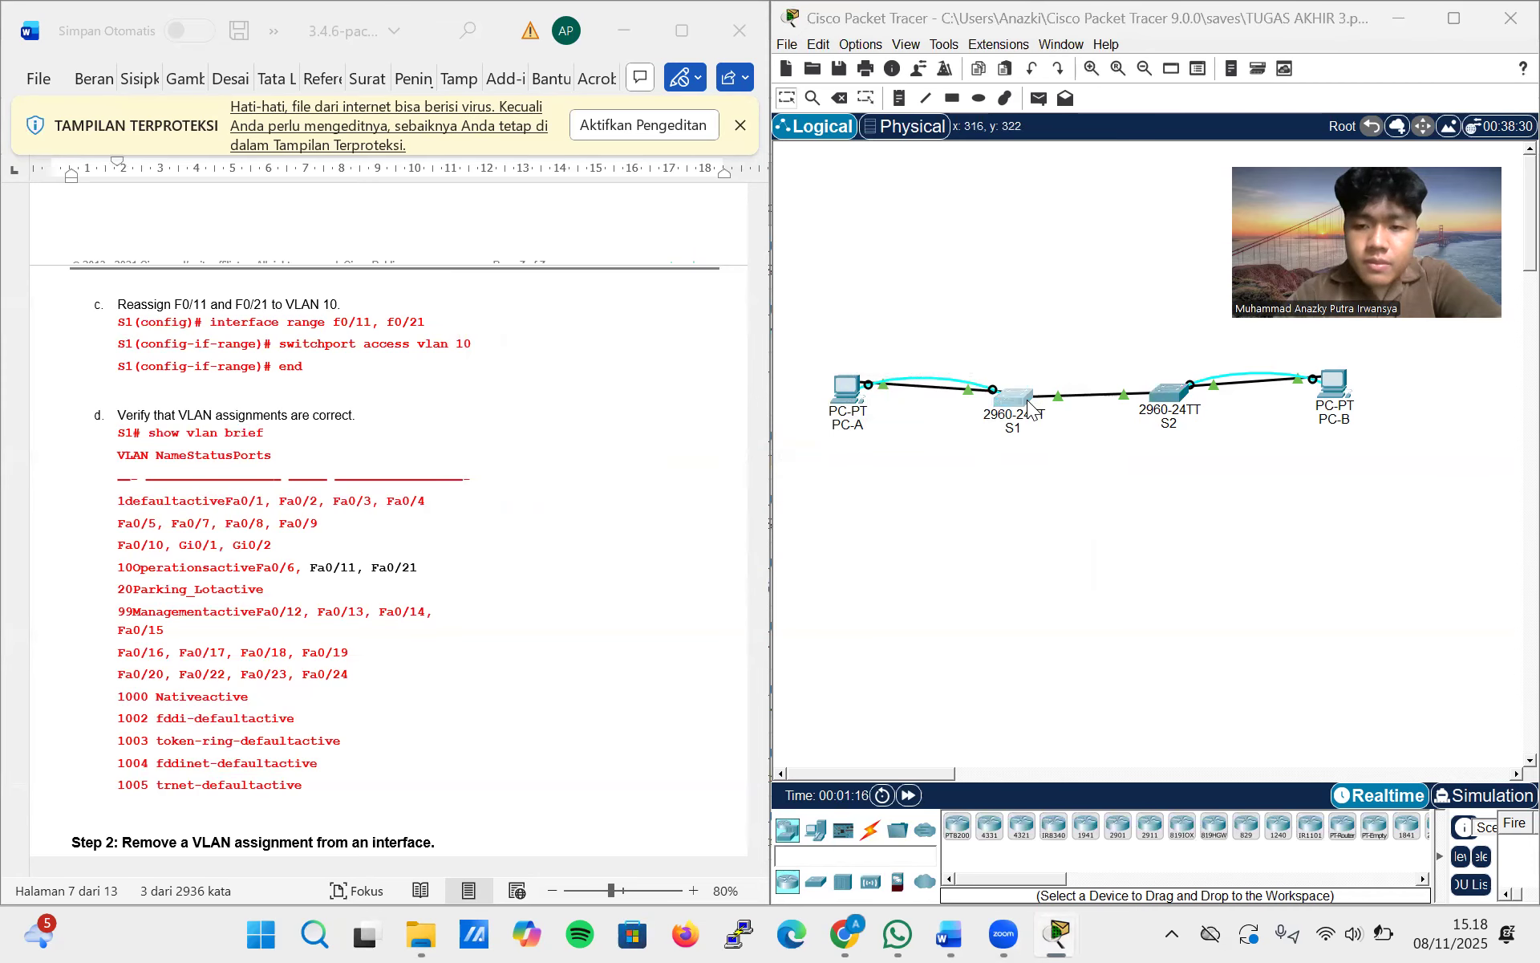
left_click(588, 321)
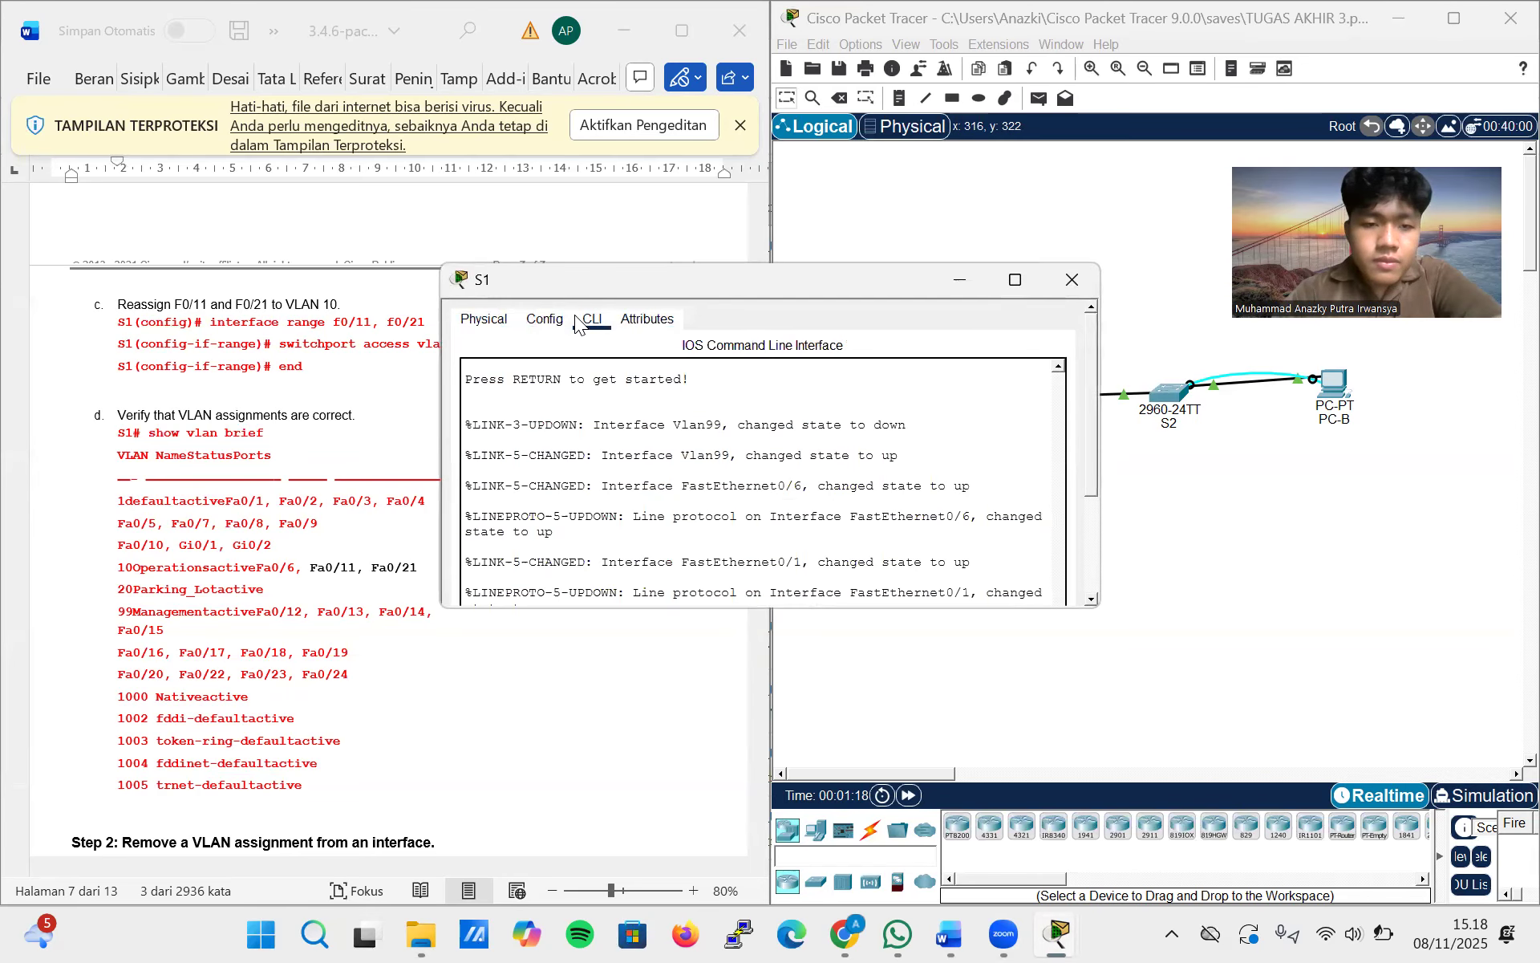
key("Return")
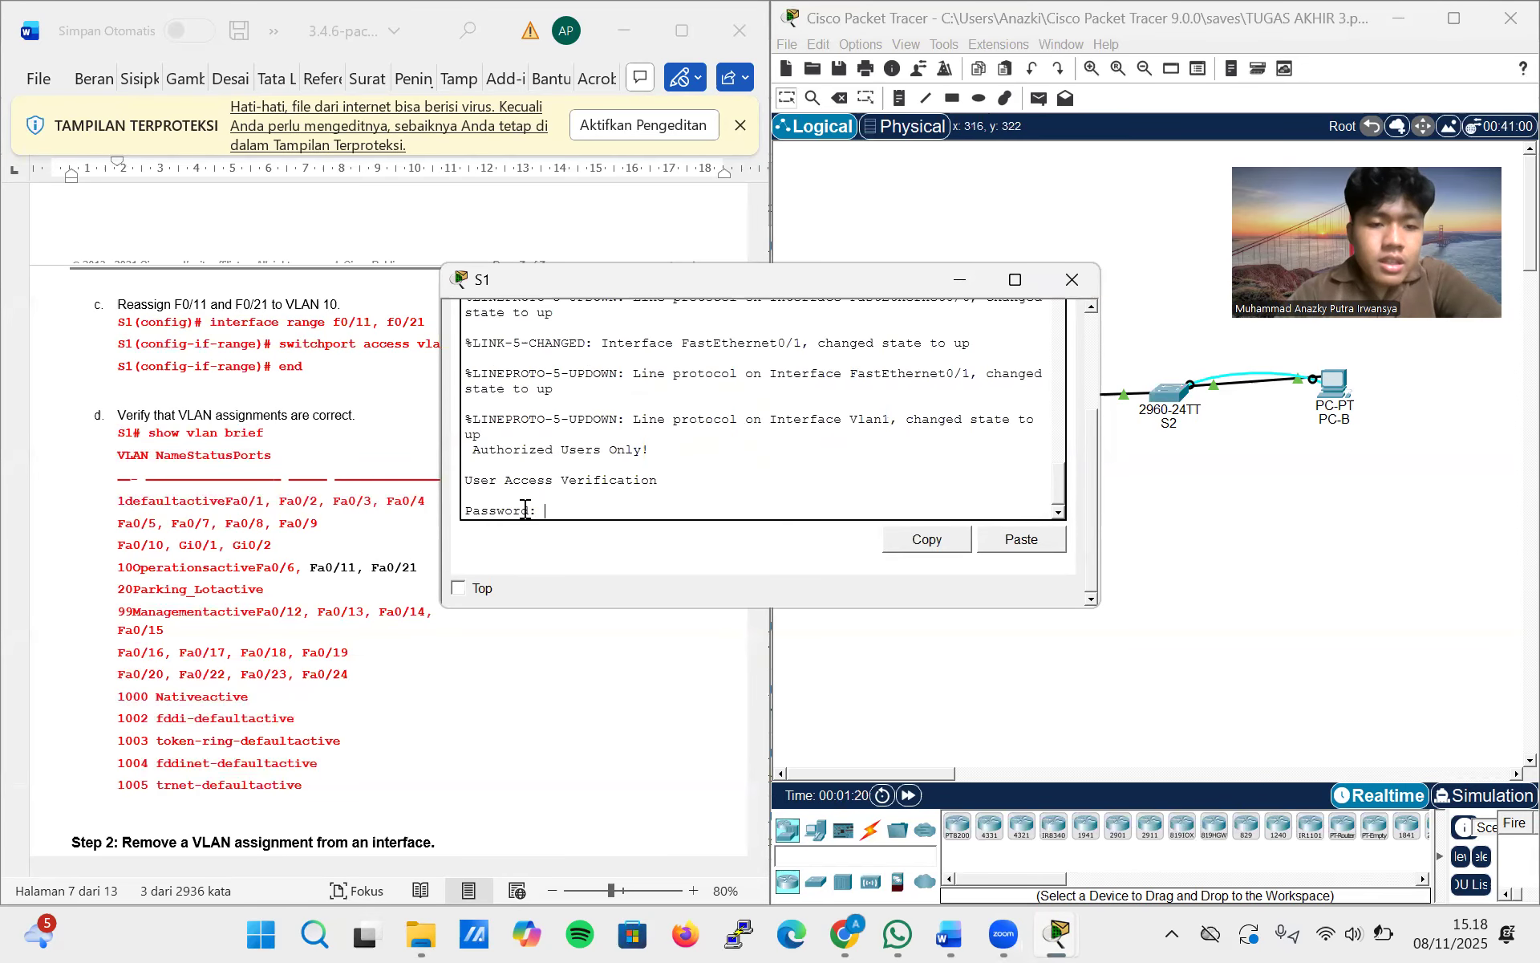
key("Return")
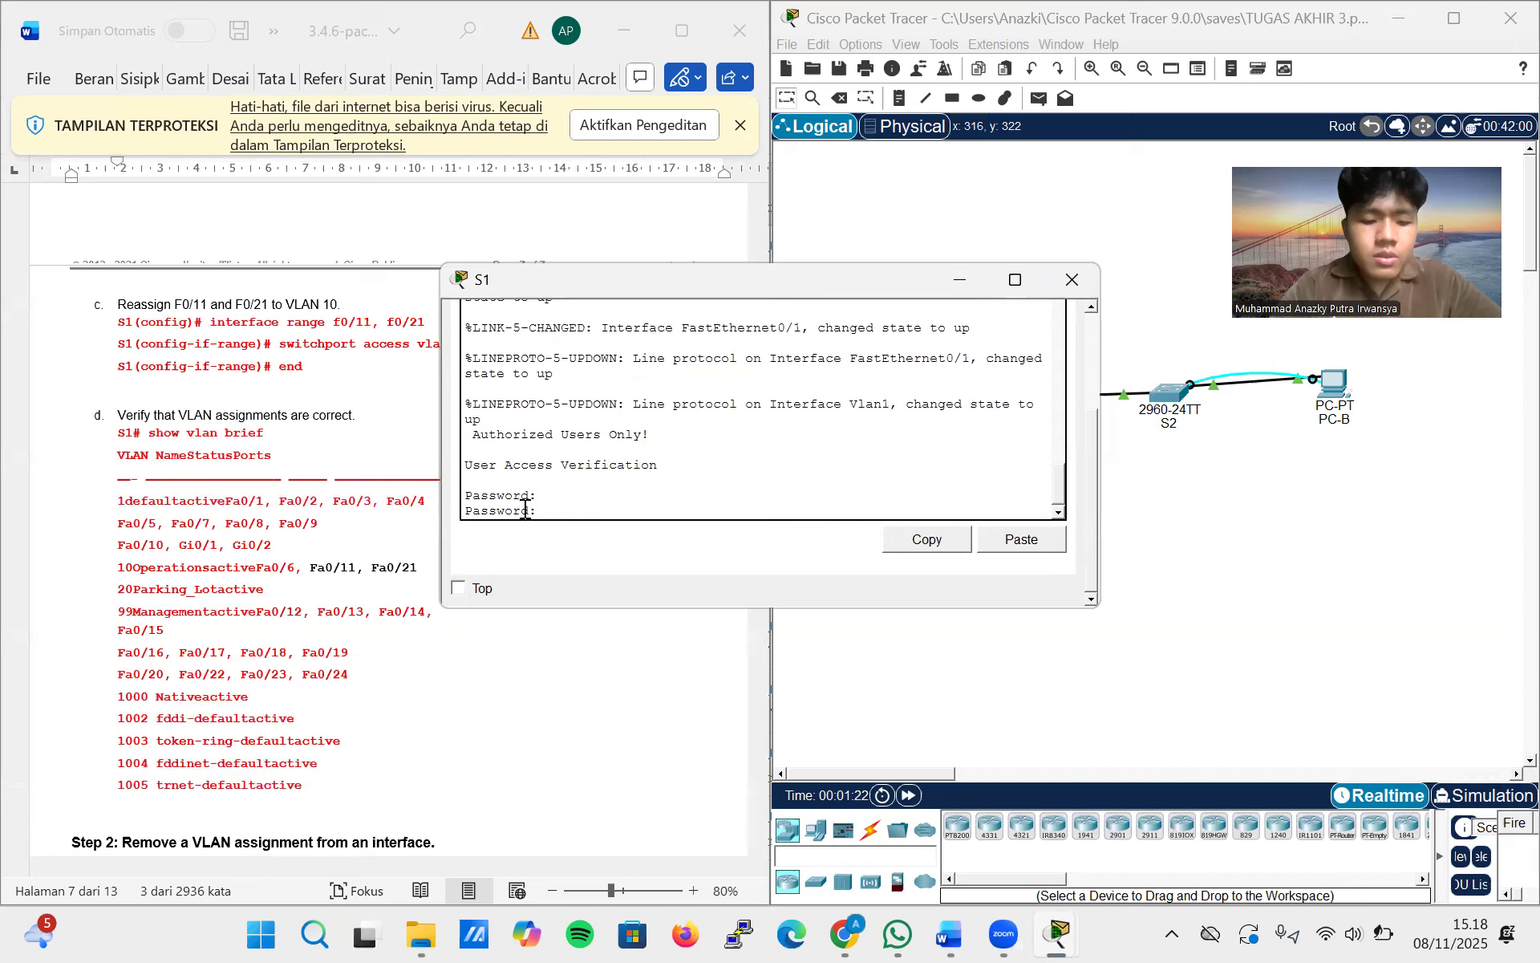
key("Return")
type("enable")
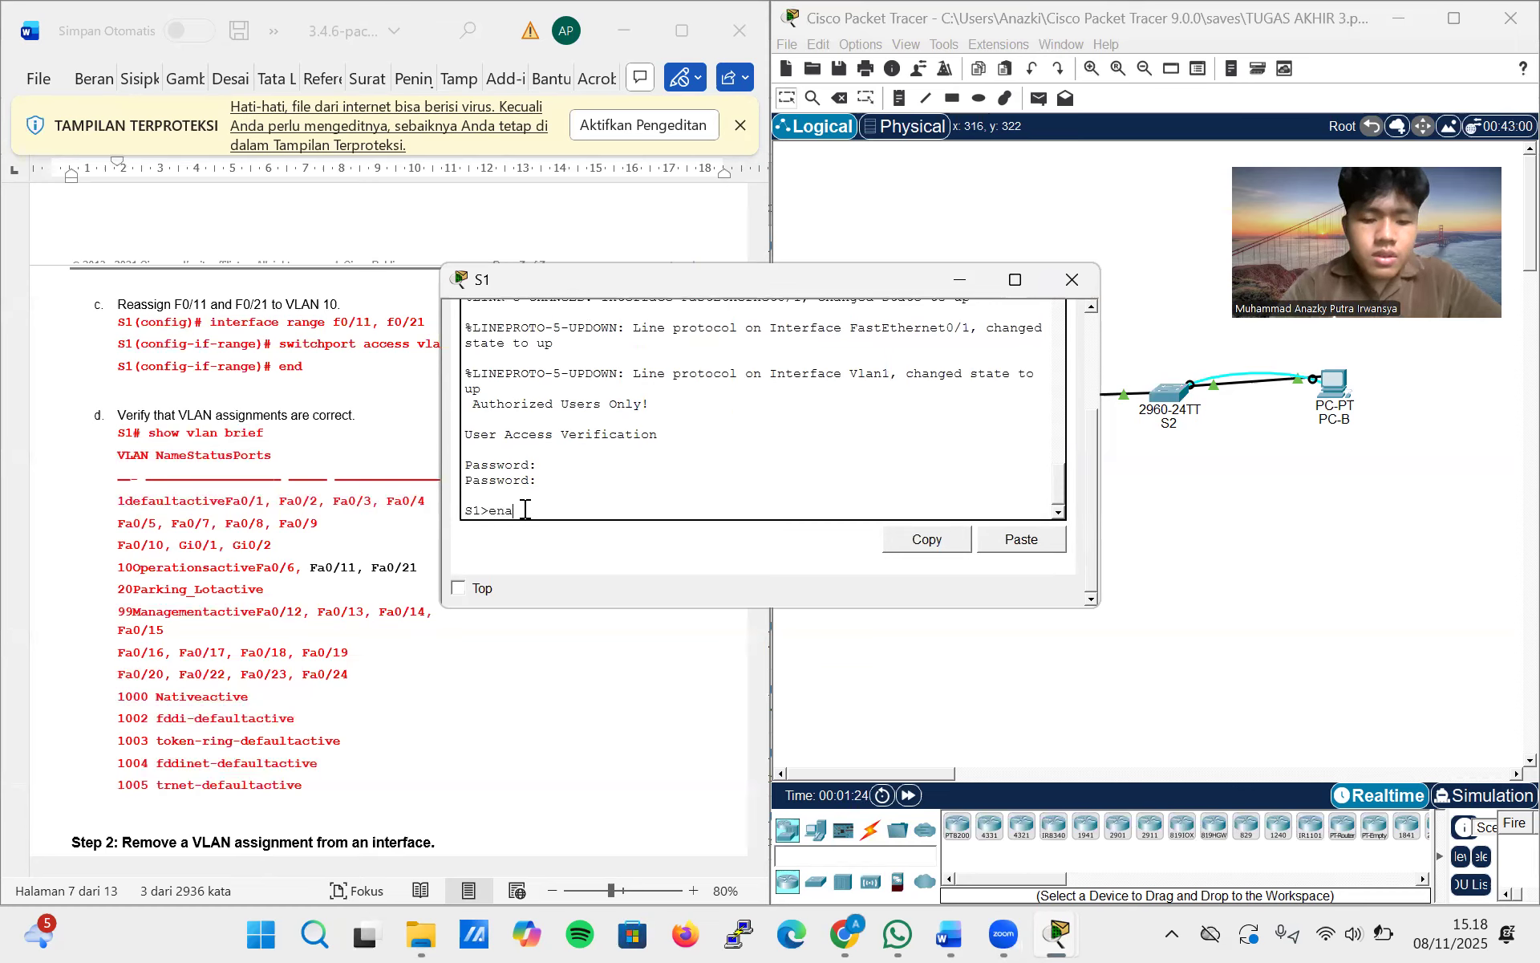
key("Return")
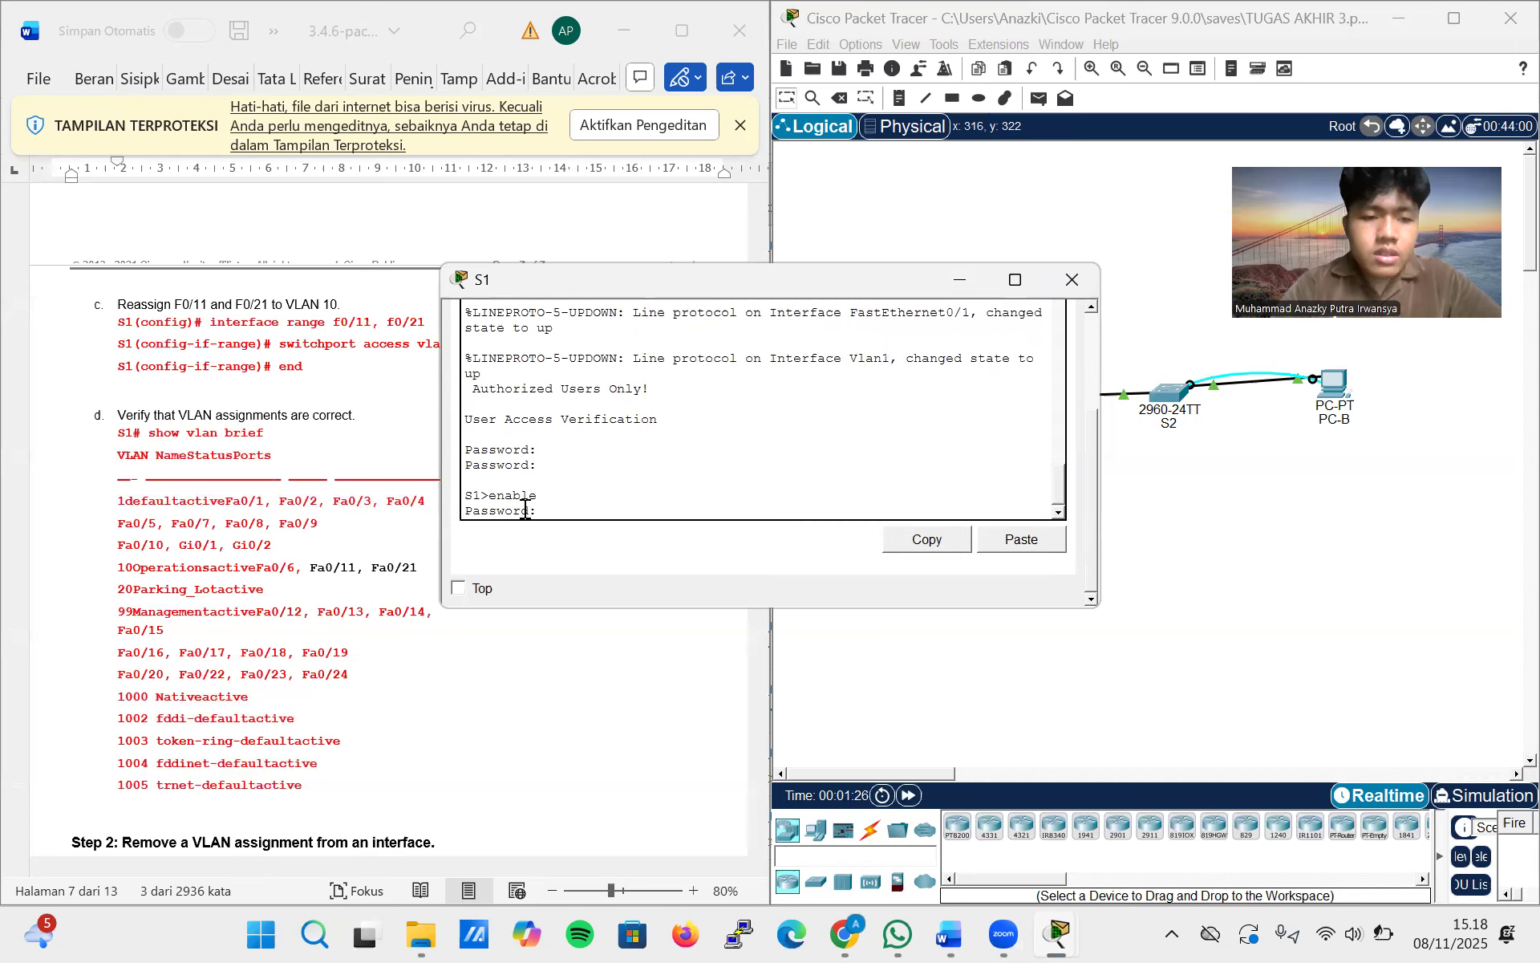
key("Return")
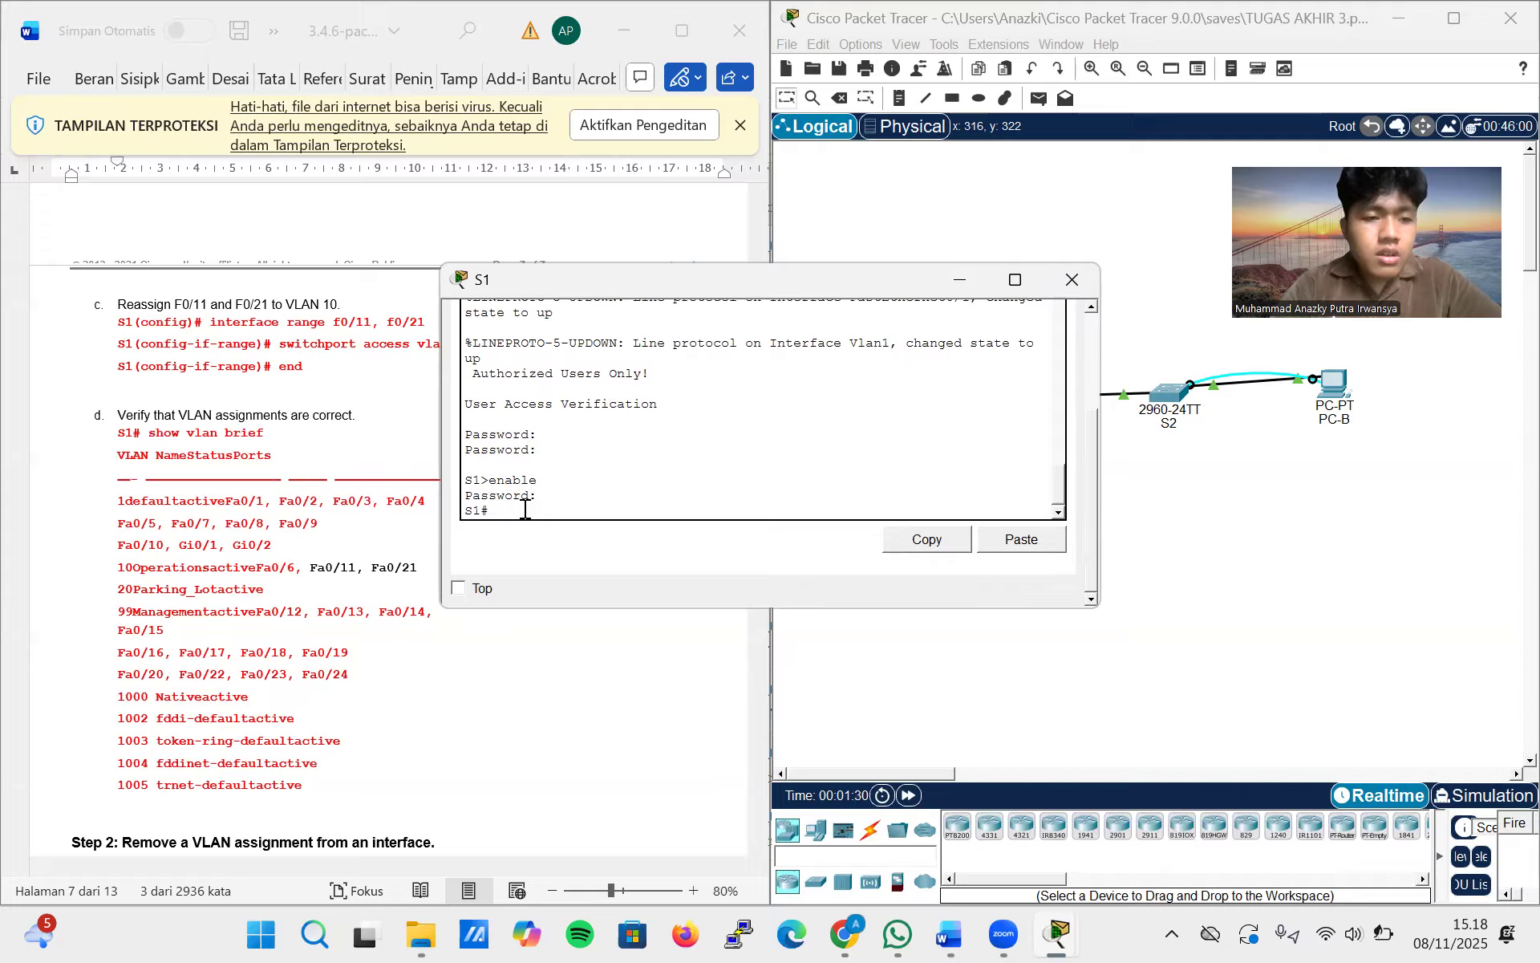
Copy interface range f0/11, f0/21 from lab step c and try to run it on S1 in privileged EXEC mode
type("int")
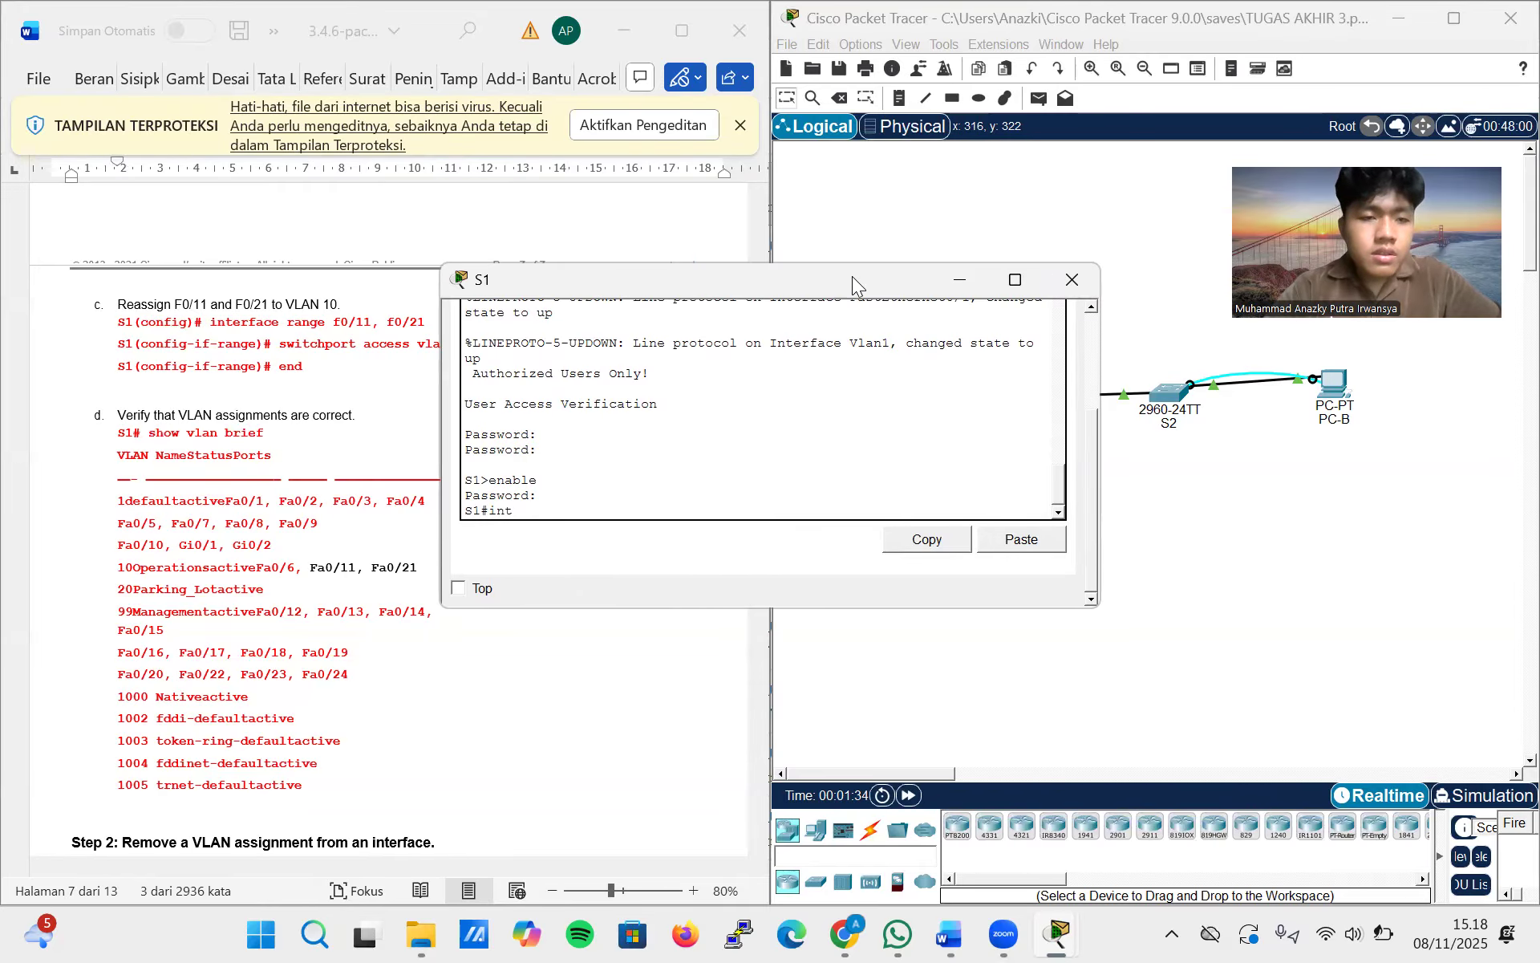
left_click_drag(779, 267, 1066, 259)
left_click_drag(429, 325, 215, 329)
key("ctrl+c")
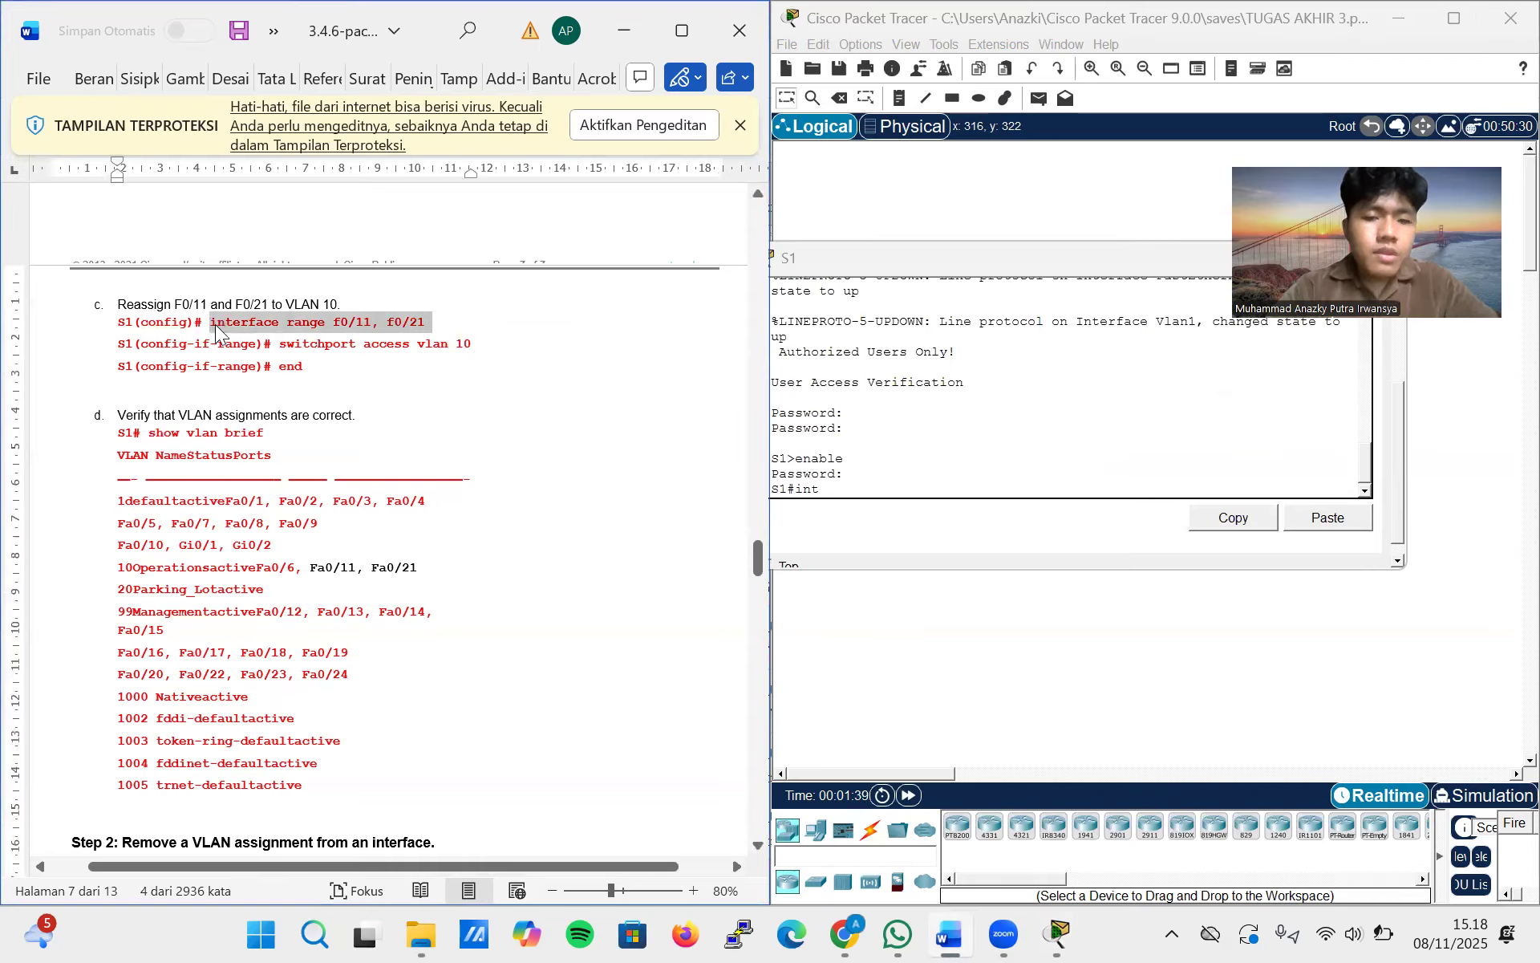
triple_click(838, 486)
key("BackSpace")
key("BackSpace")
key("BackSpace")
right_click(842, 488)
left_click(866, 523)
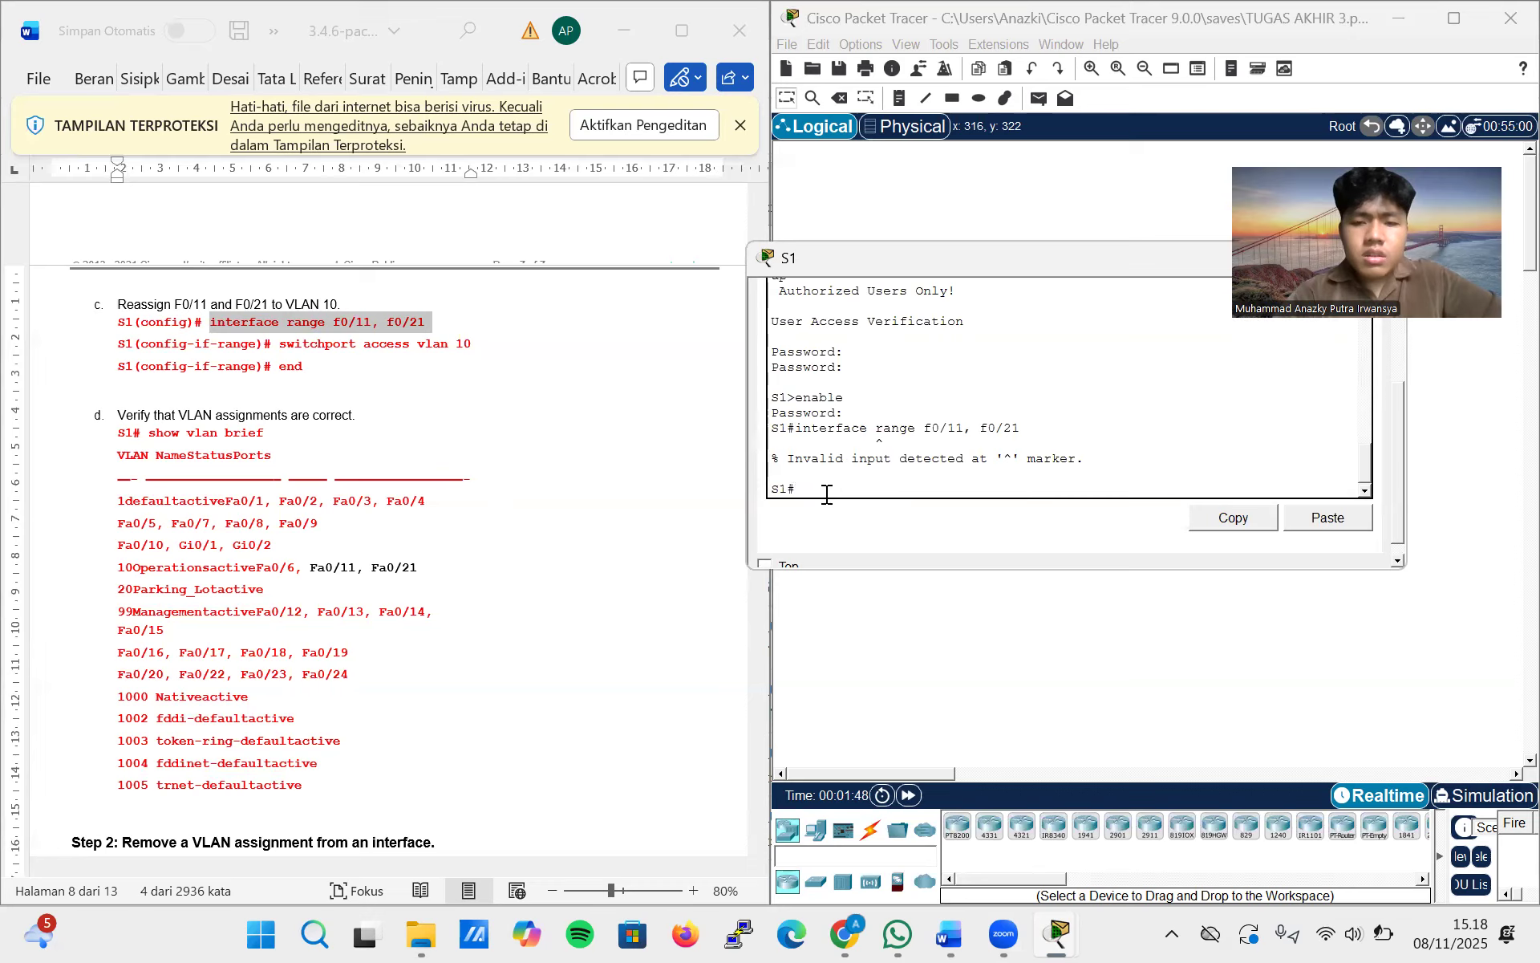
type("inte")
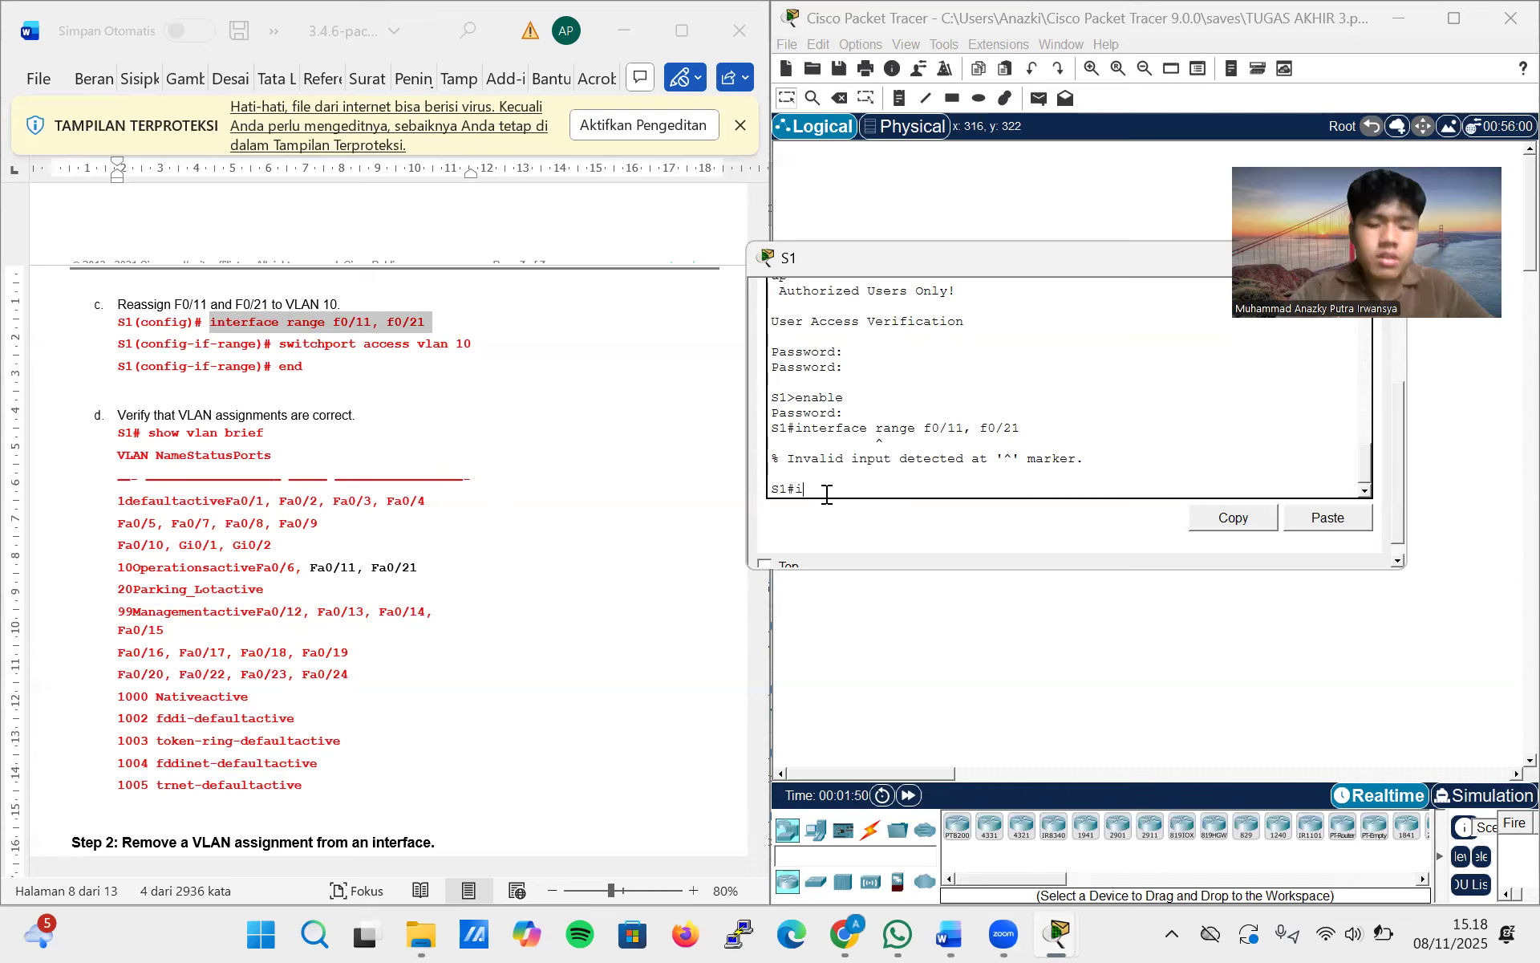
key("BackSpace")
key("BackSpace")
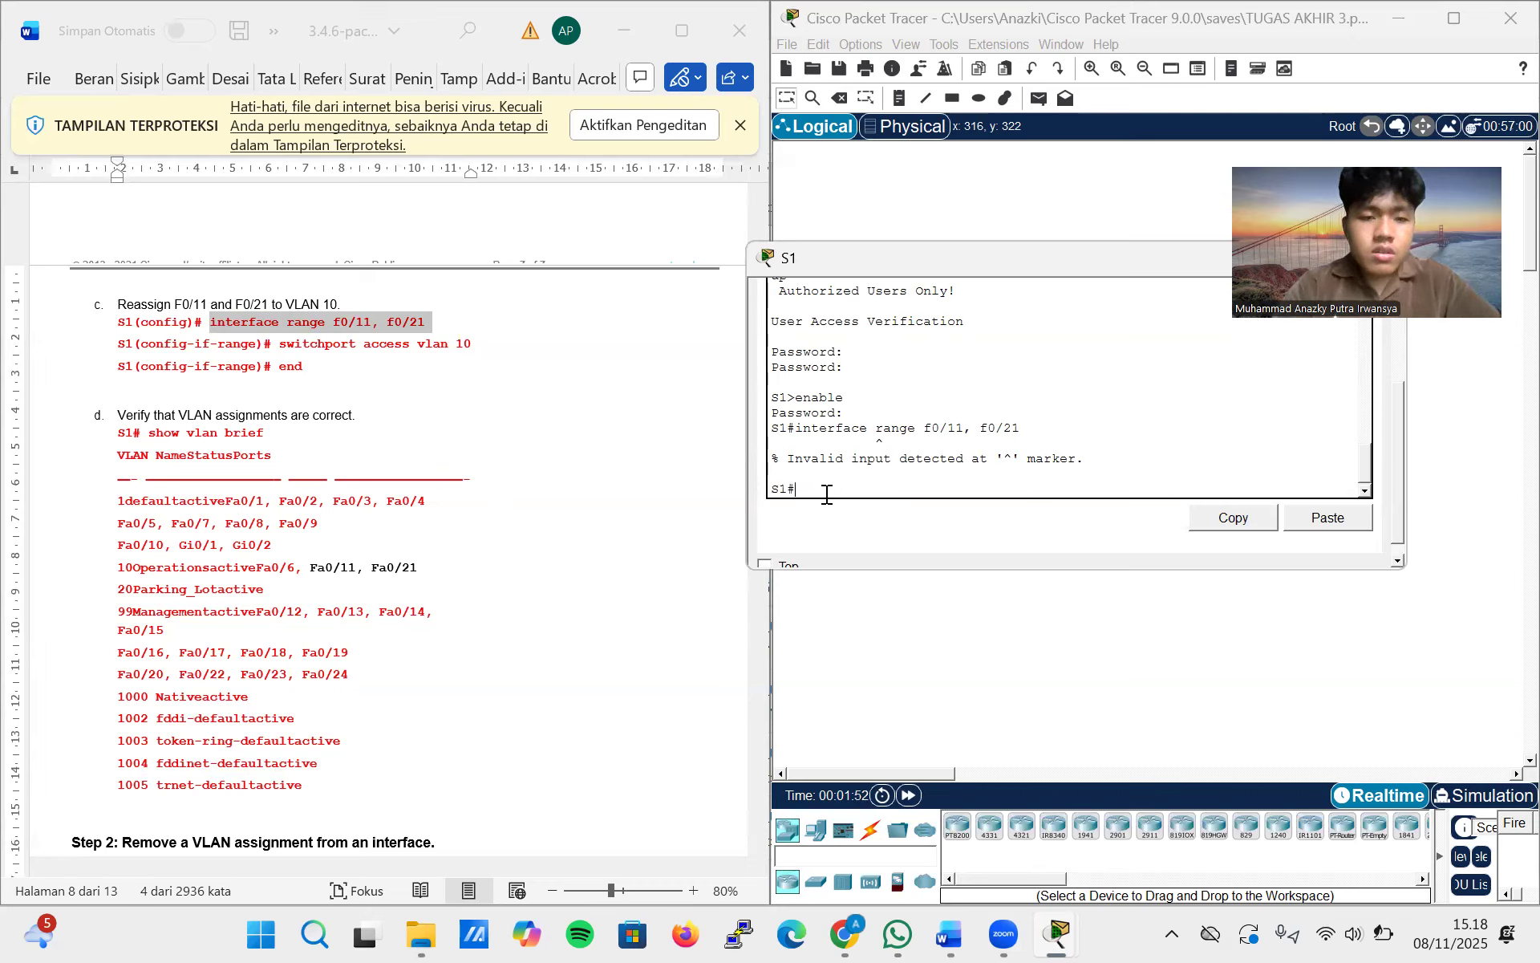
Enter global configuration mode on S1 with config terminal and run the copied interface range f0/11, f0/21 command
type("config ")
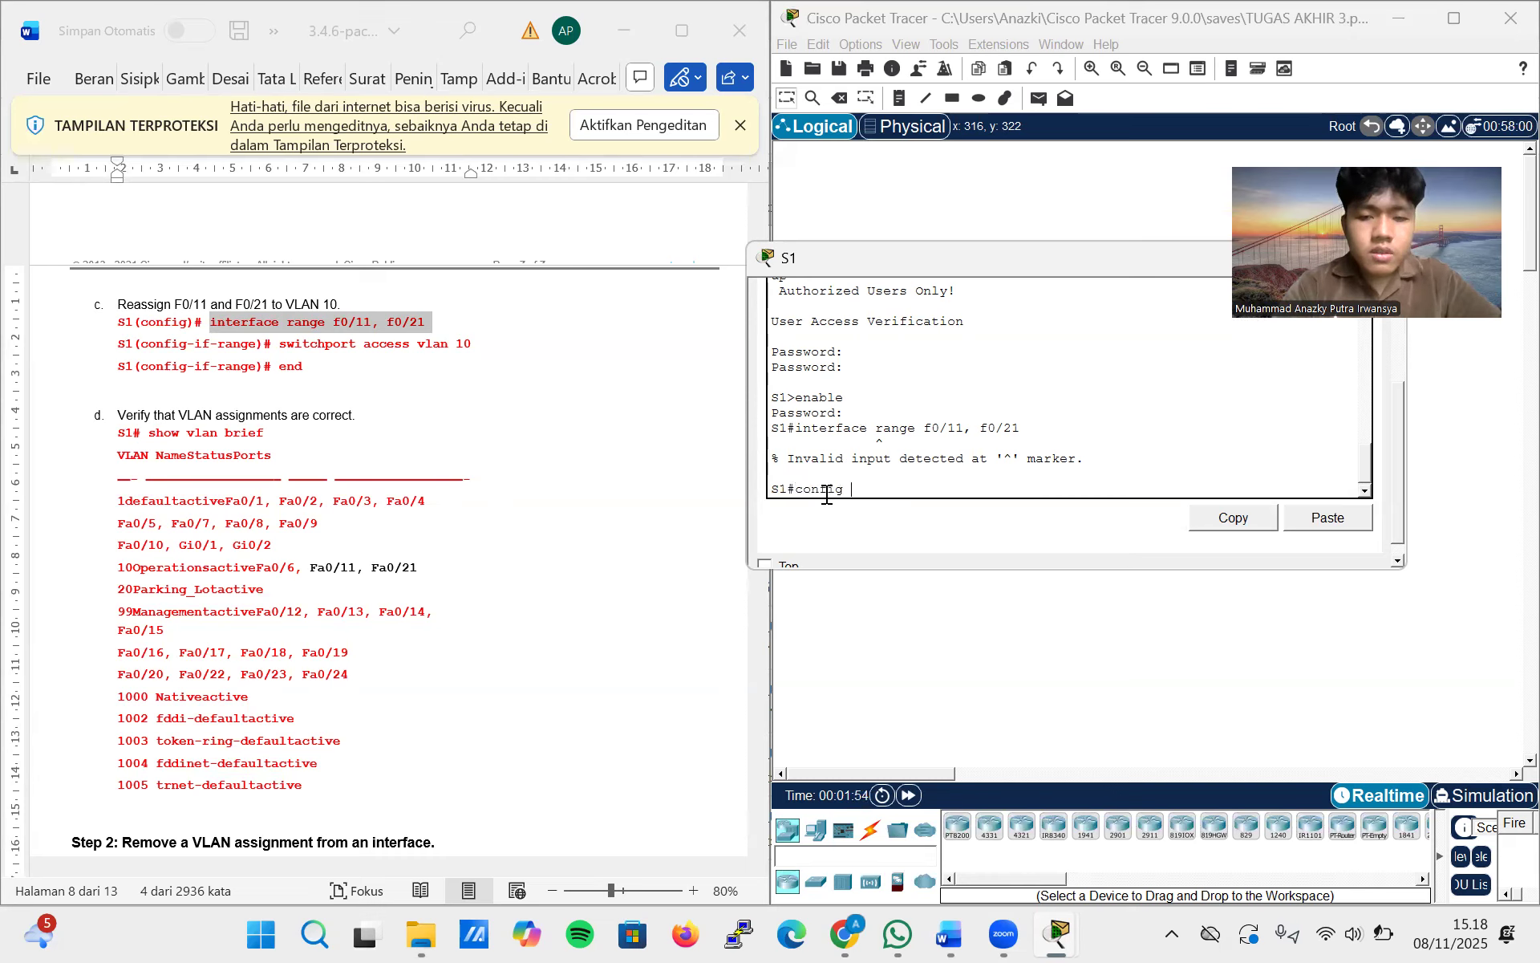
type("terminal")
key("Return")
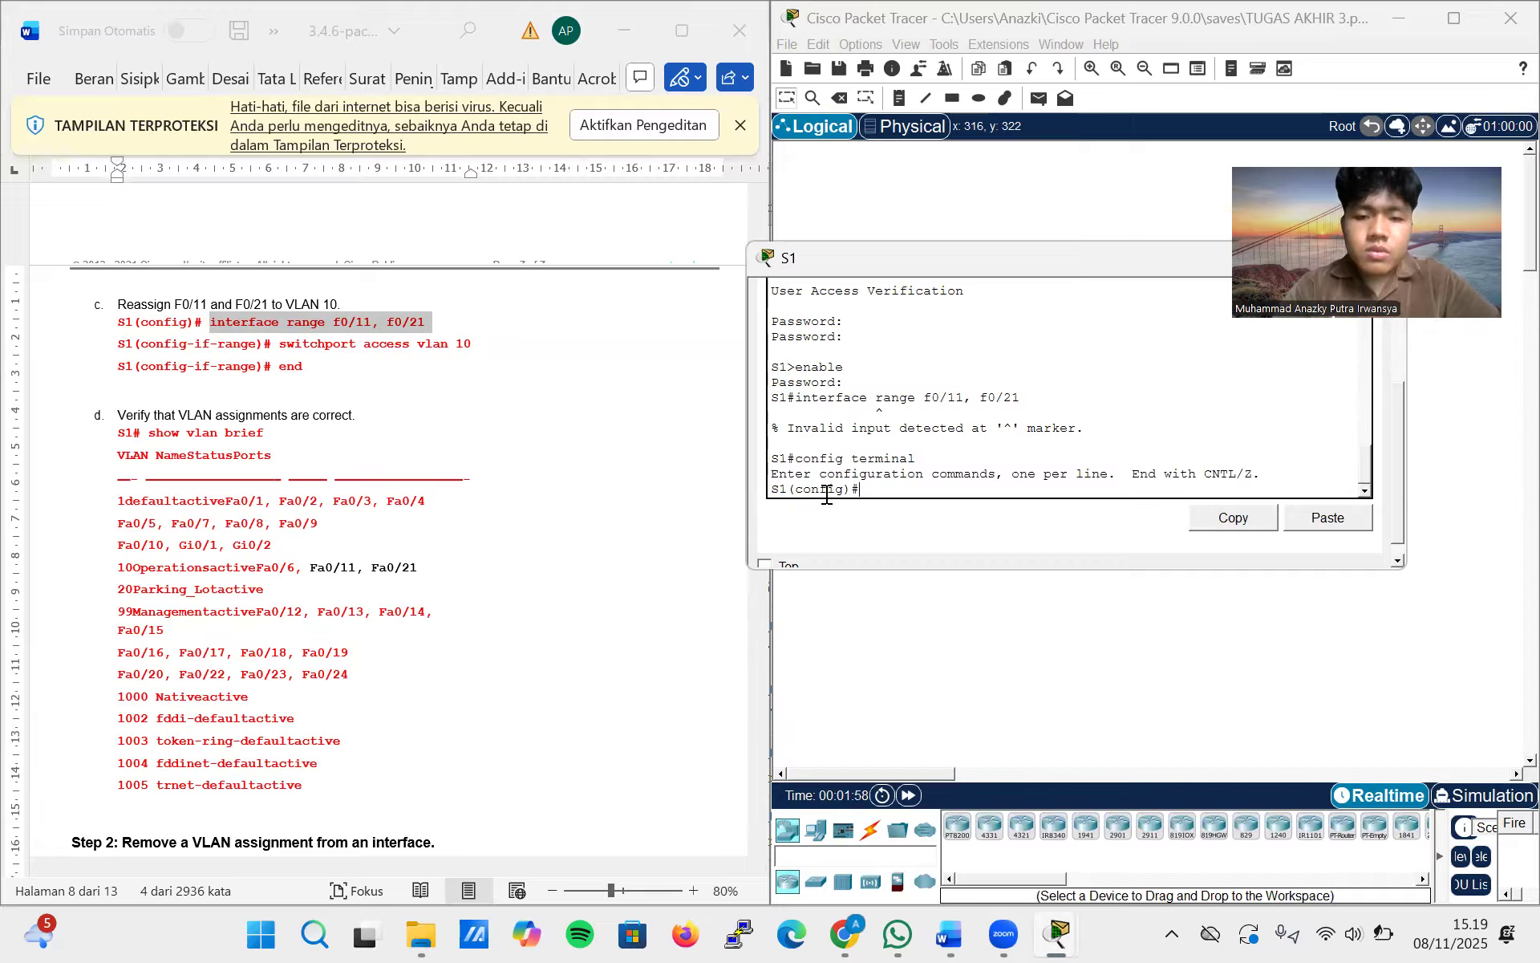
right_click(898, 490)
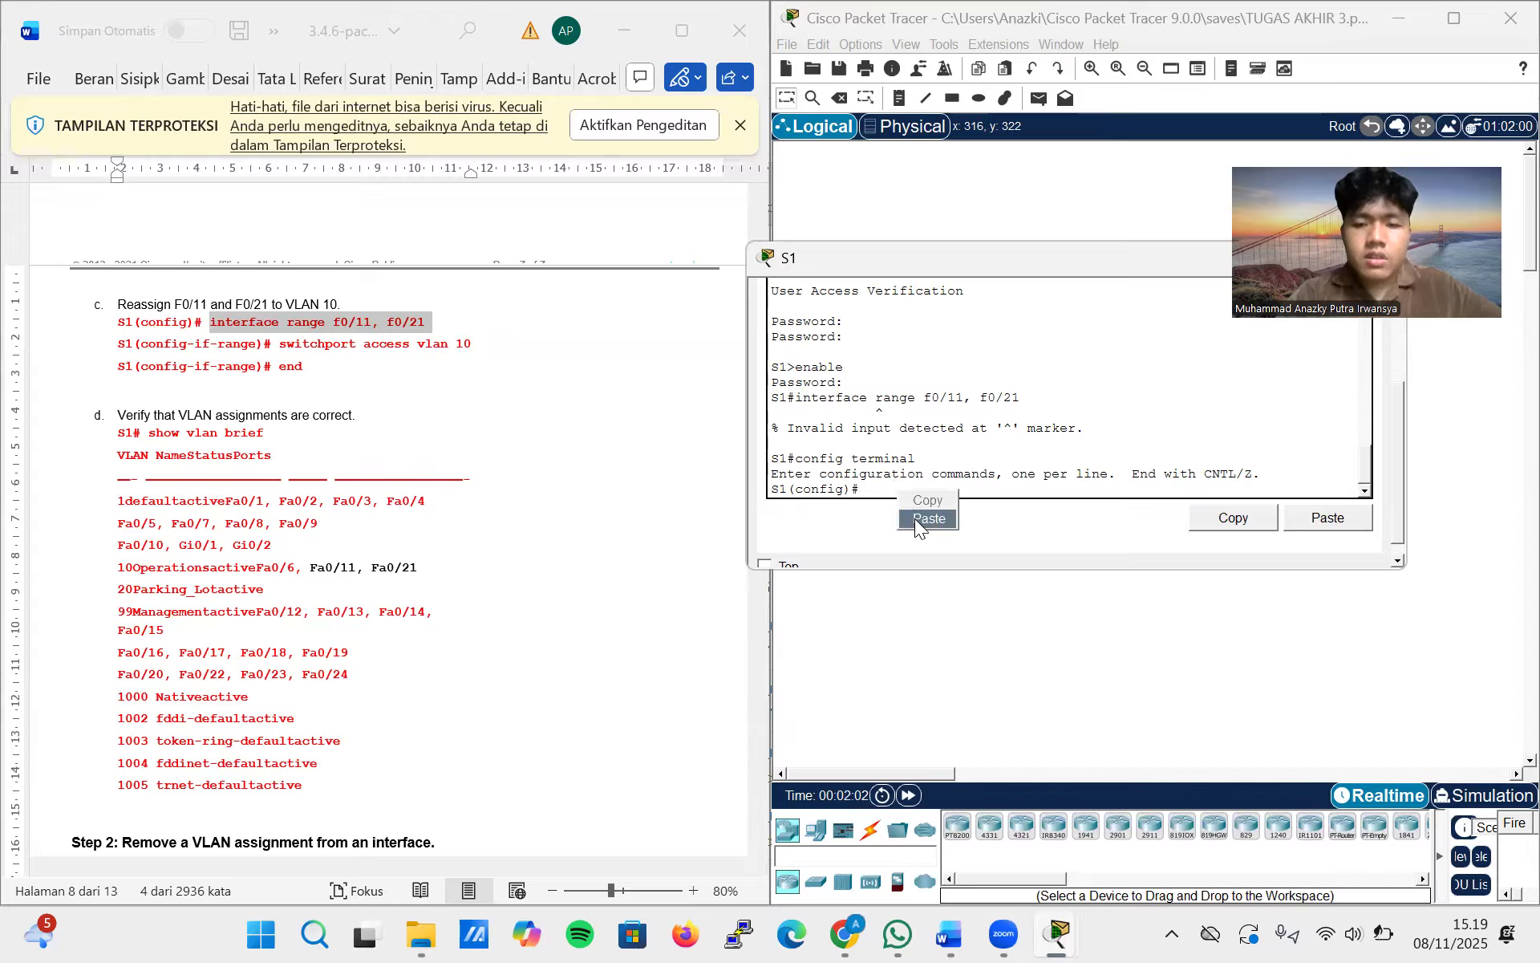
left_click(915, 517)
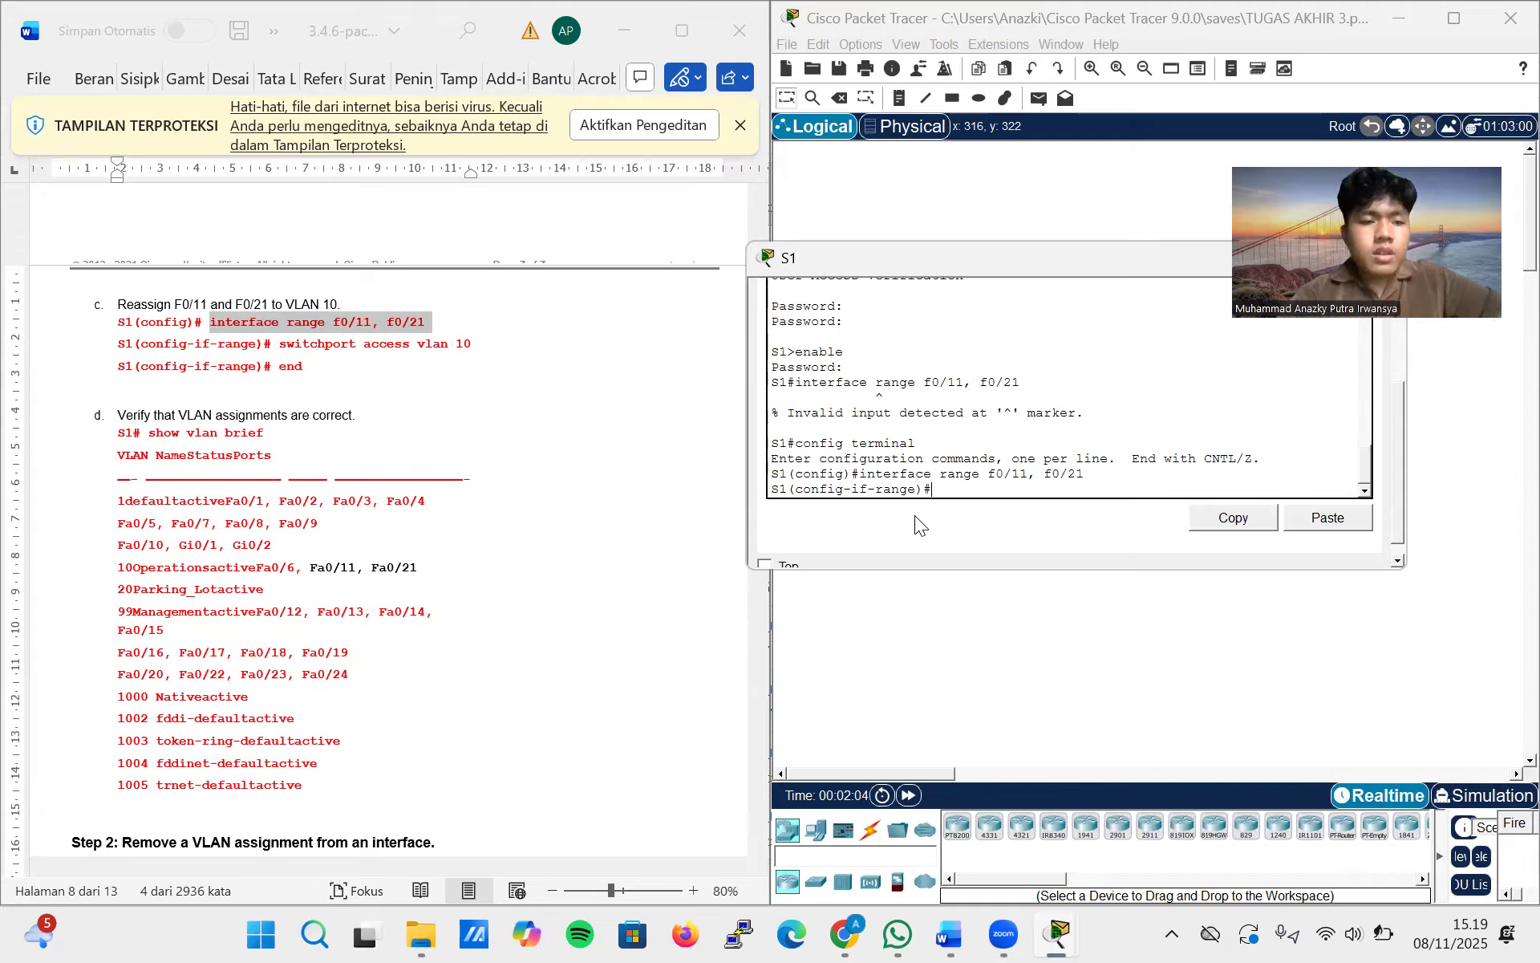
Assign the selected interface range to VLAN 10 with switchport access vlan 10 and leave configuration mode with end
type("switc")
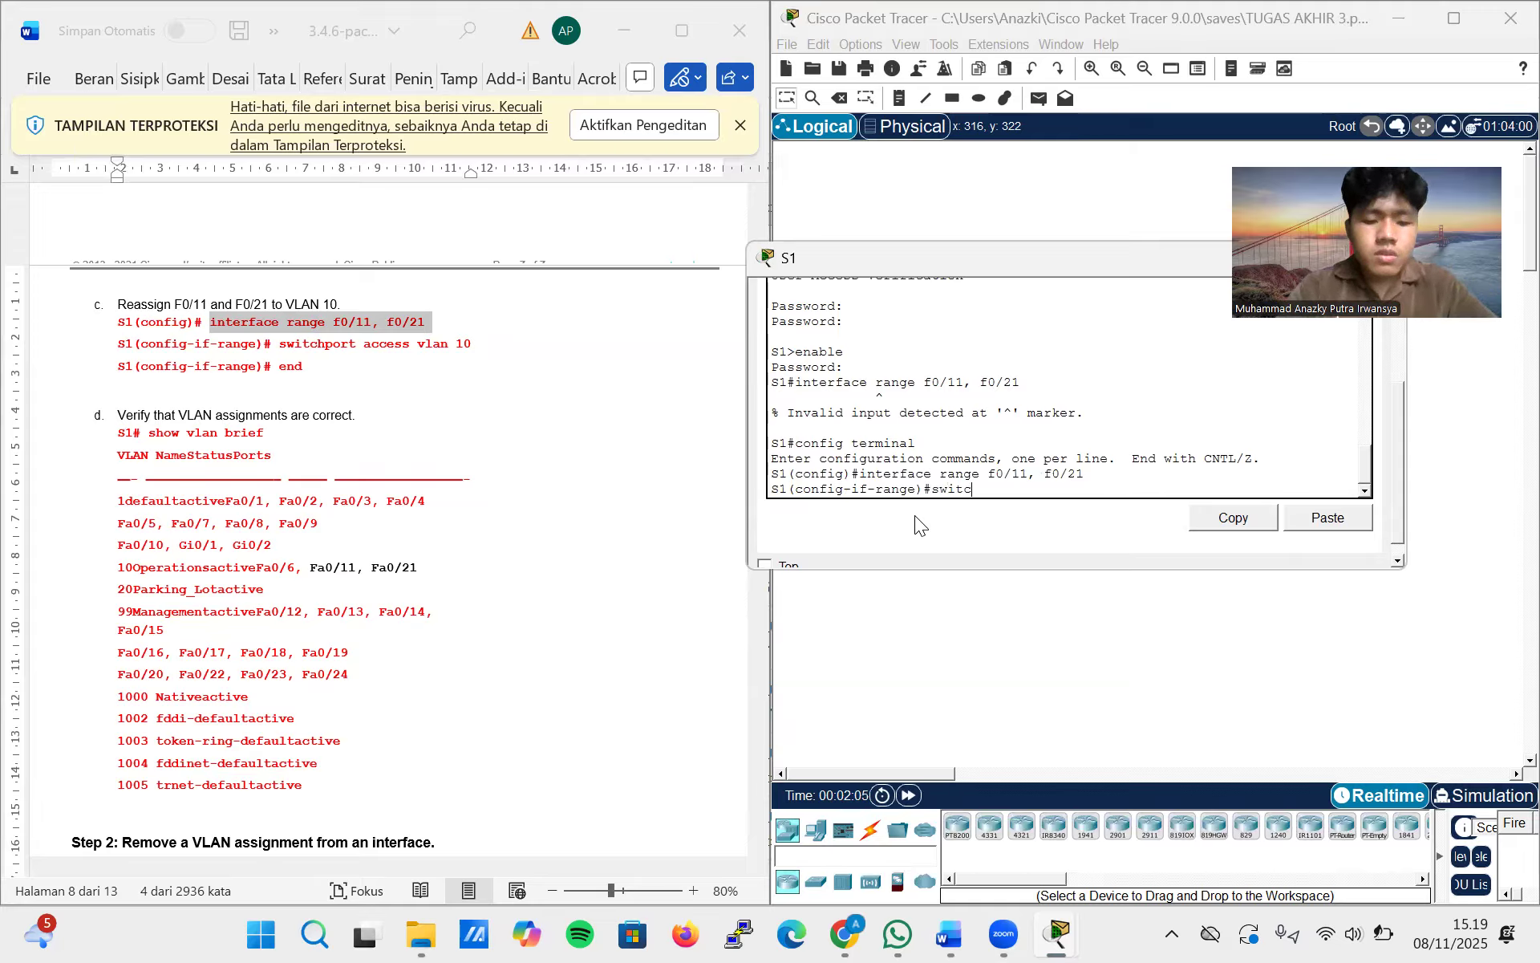
type("hport av")
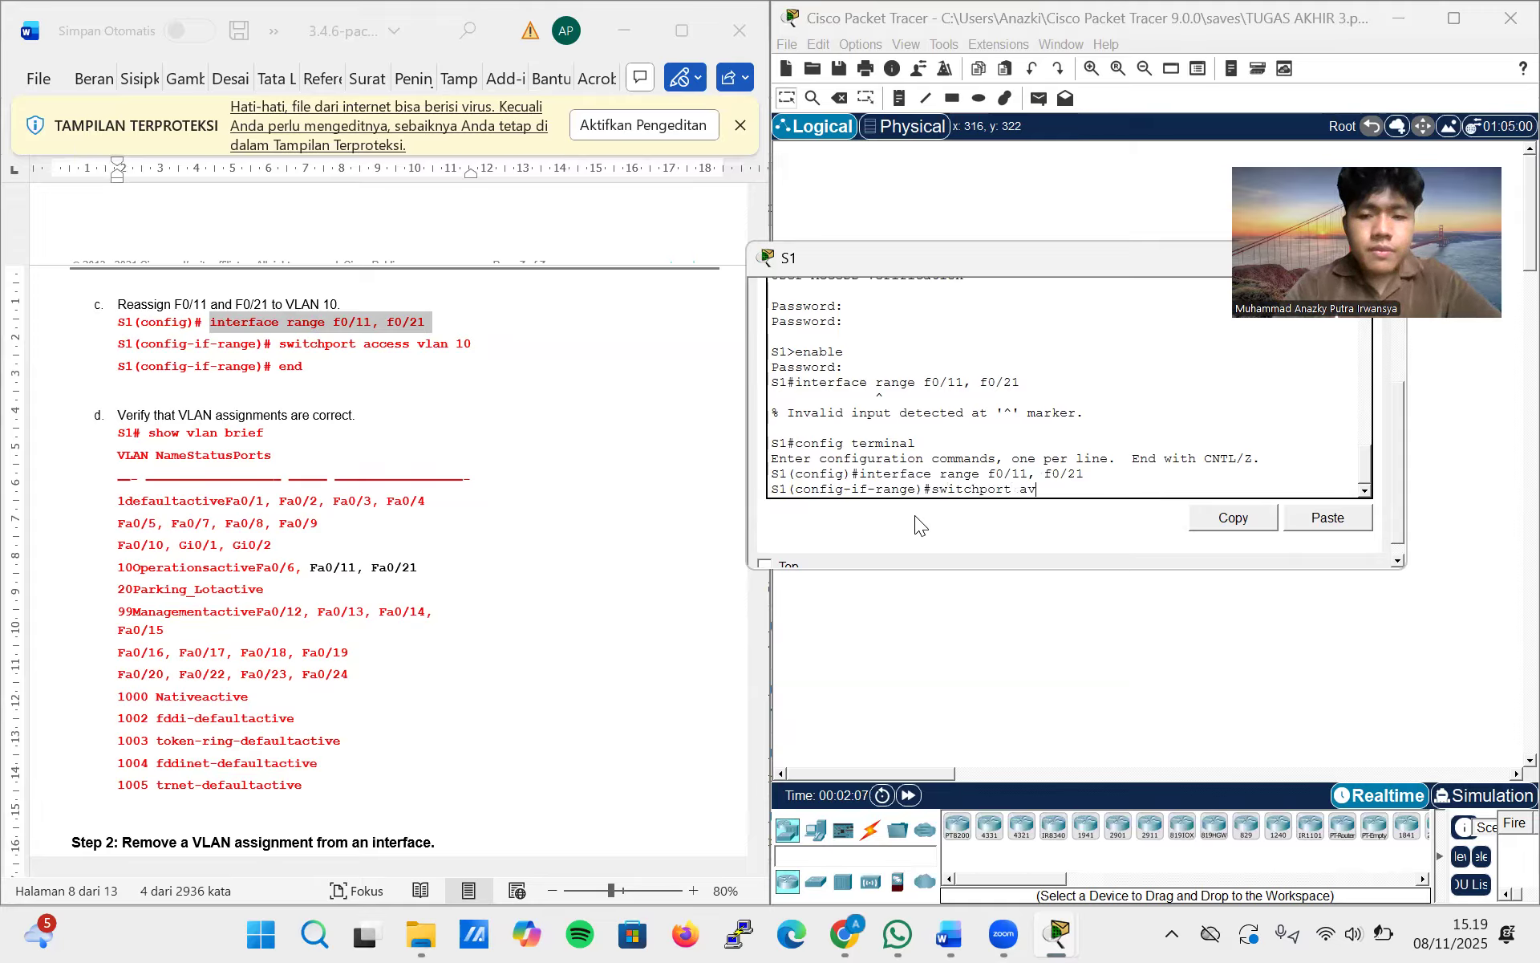
key("BackSpace")
type("cce")
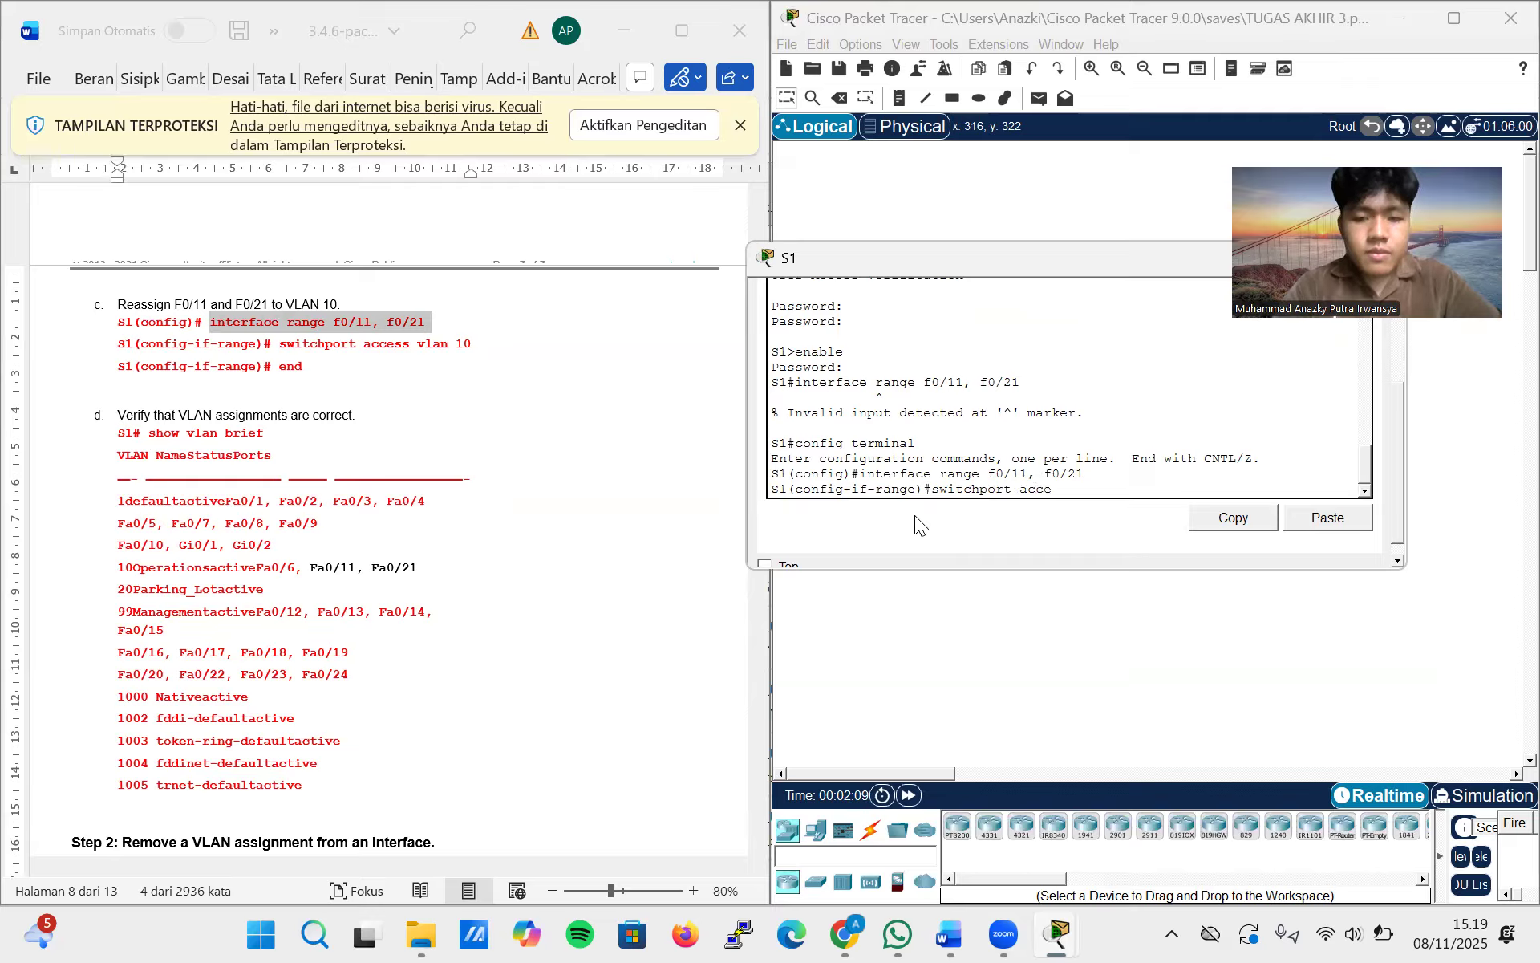
type("ss vlan 1o")
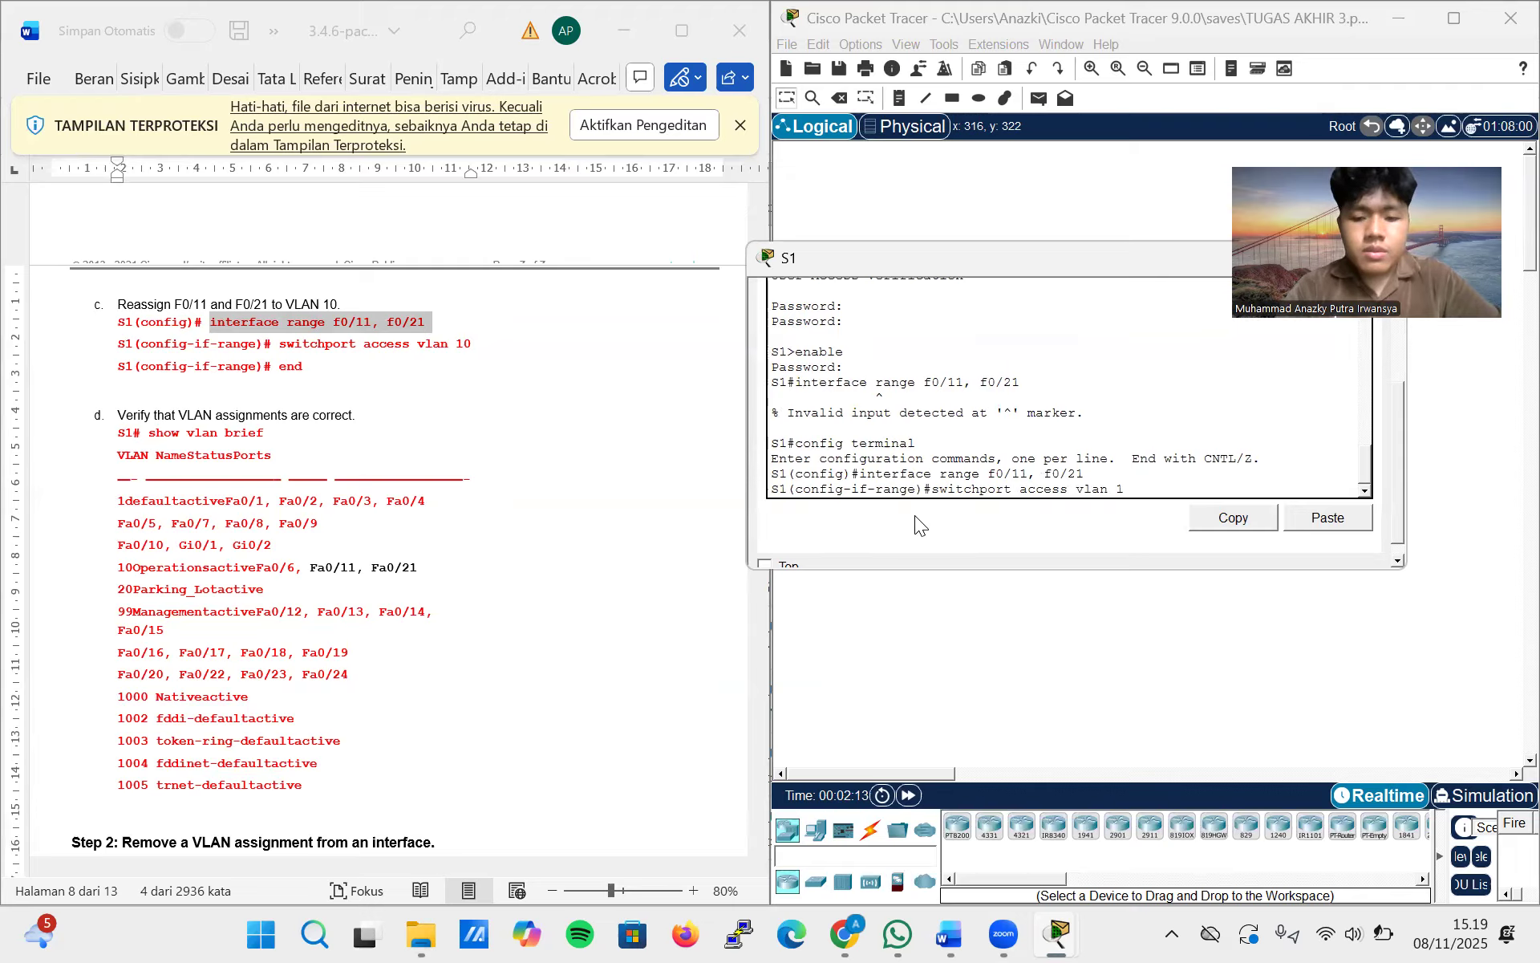
key("Return")
type("en")
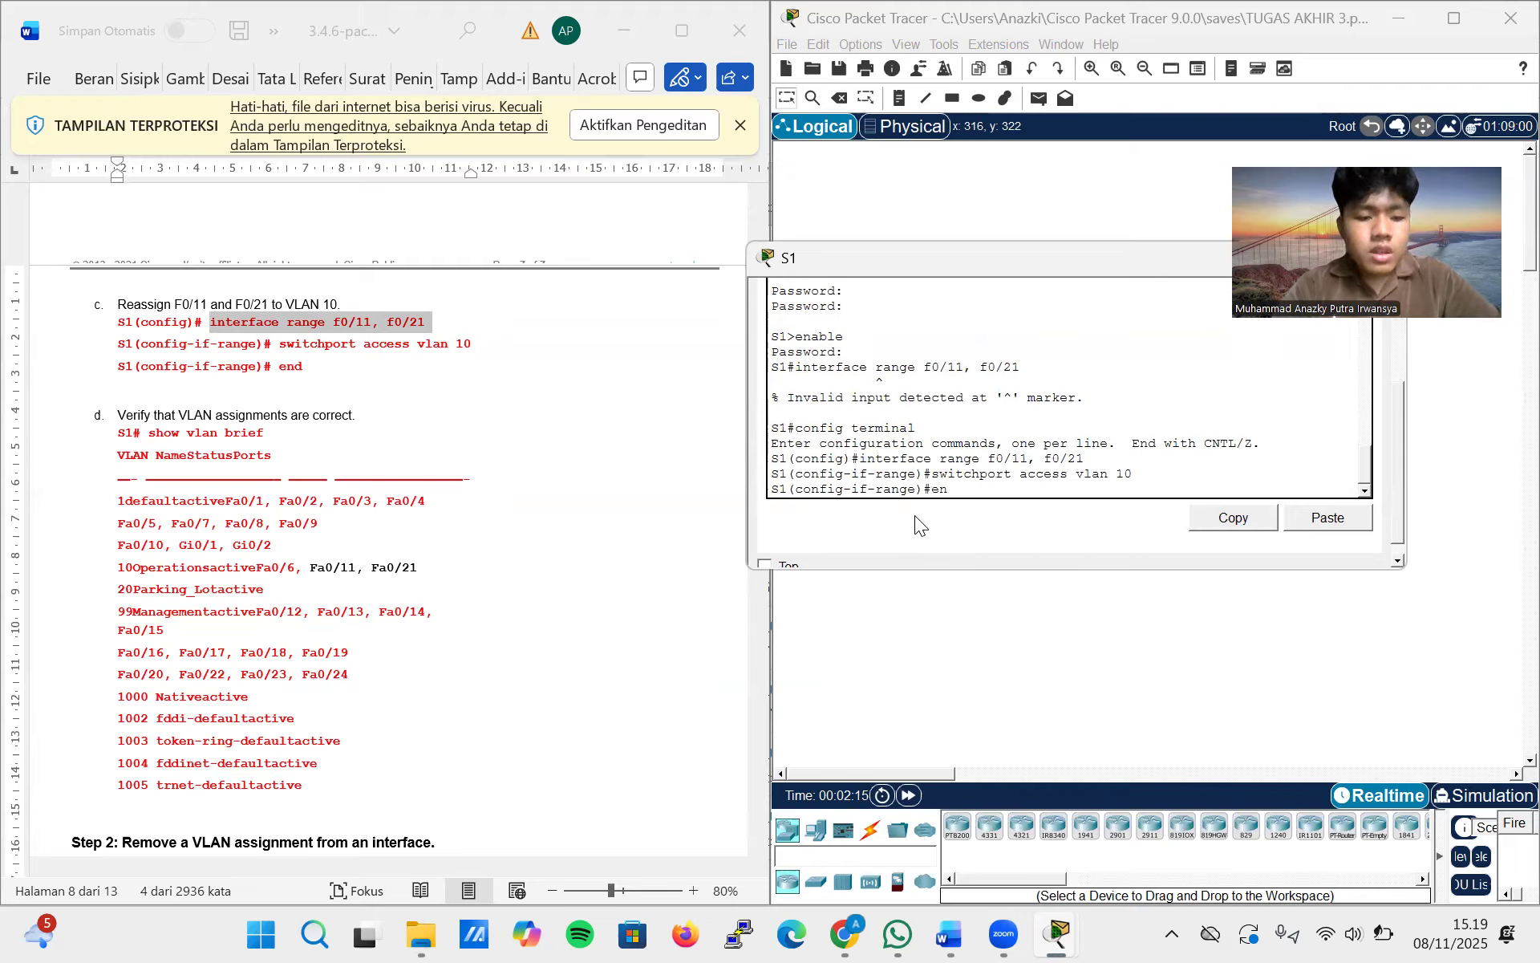
type("d")
key("Return")
key("Return")
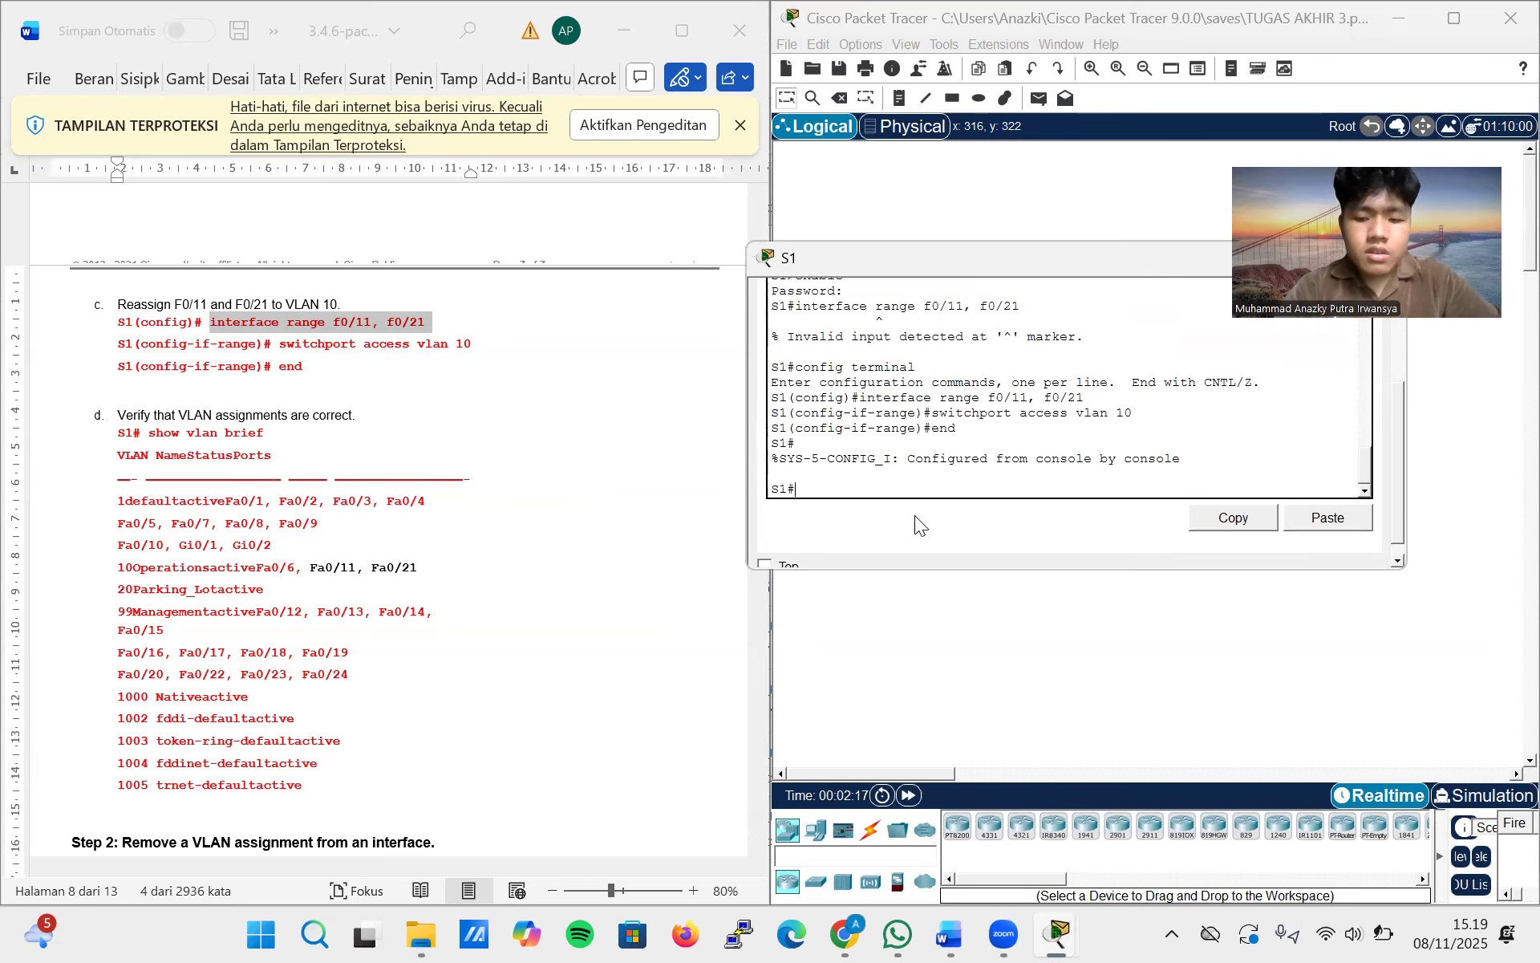
Run show vlan brief on S1 and compare the VLAN port assignments with the output in lab step d
type("show ")
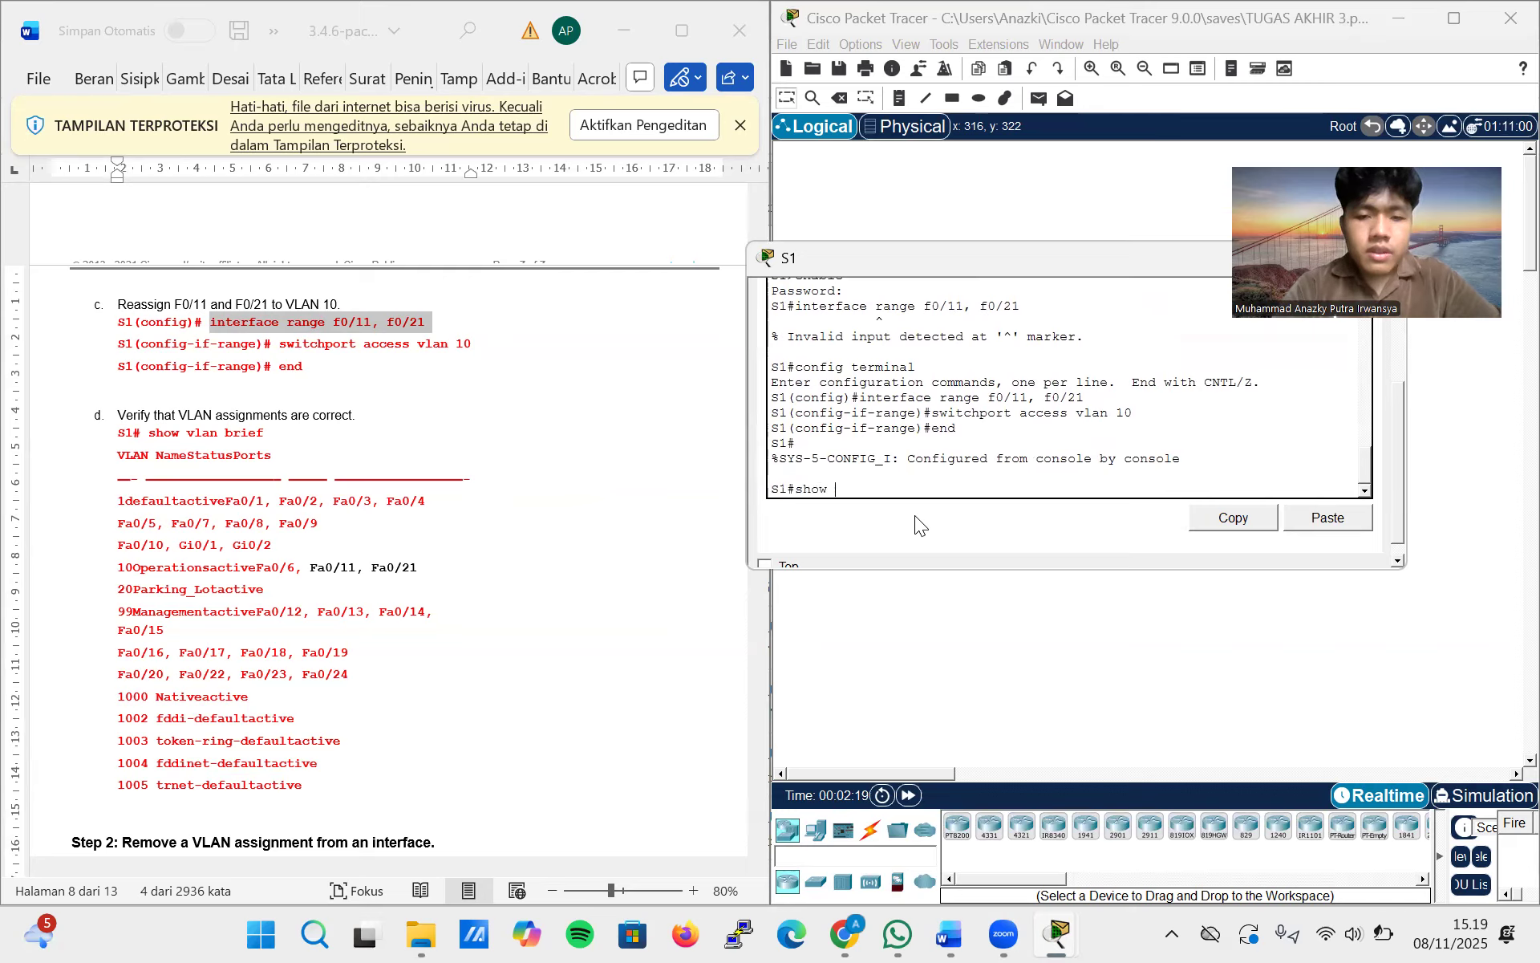
type("vlan brief")
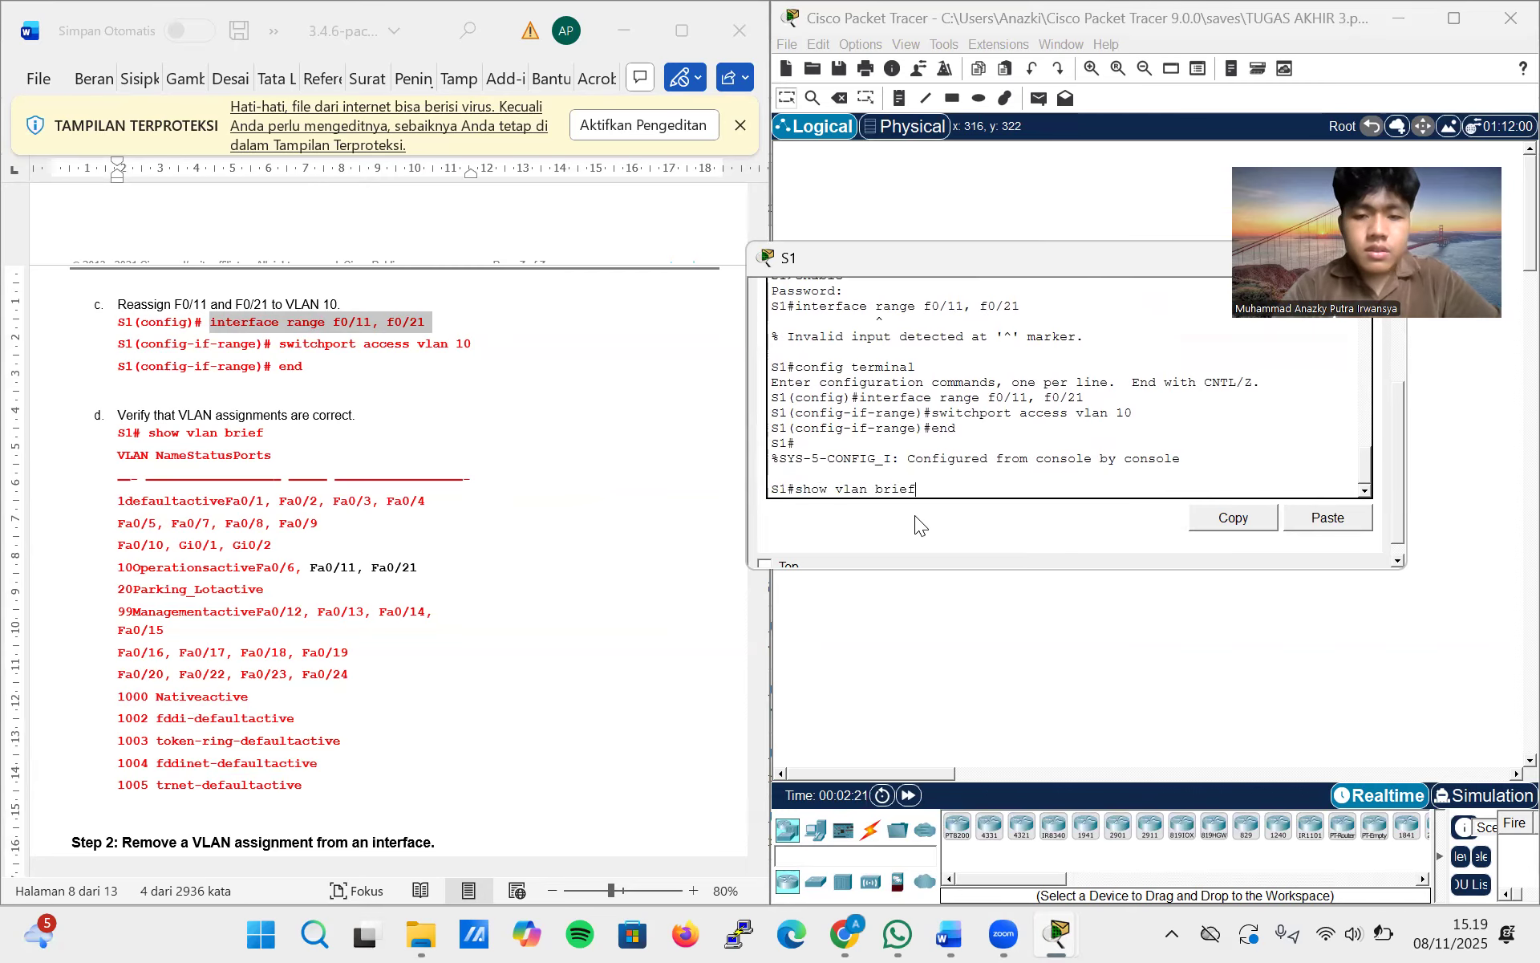
key("Return")
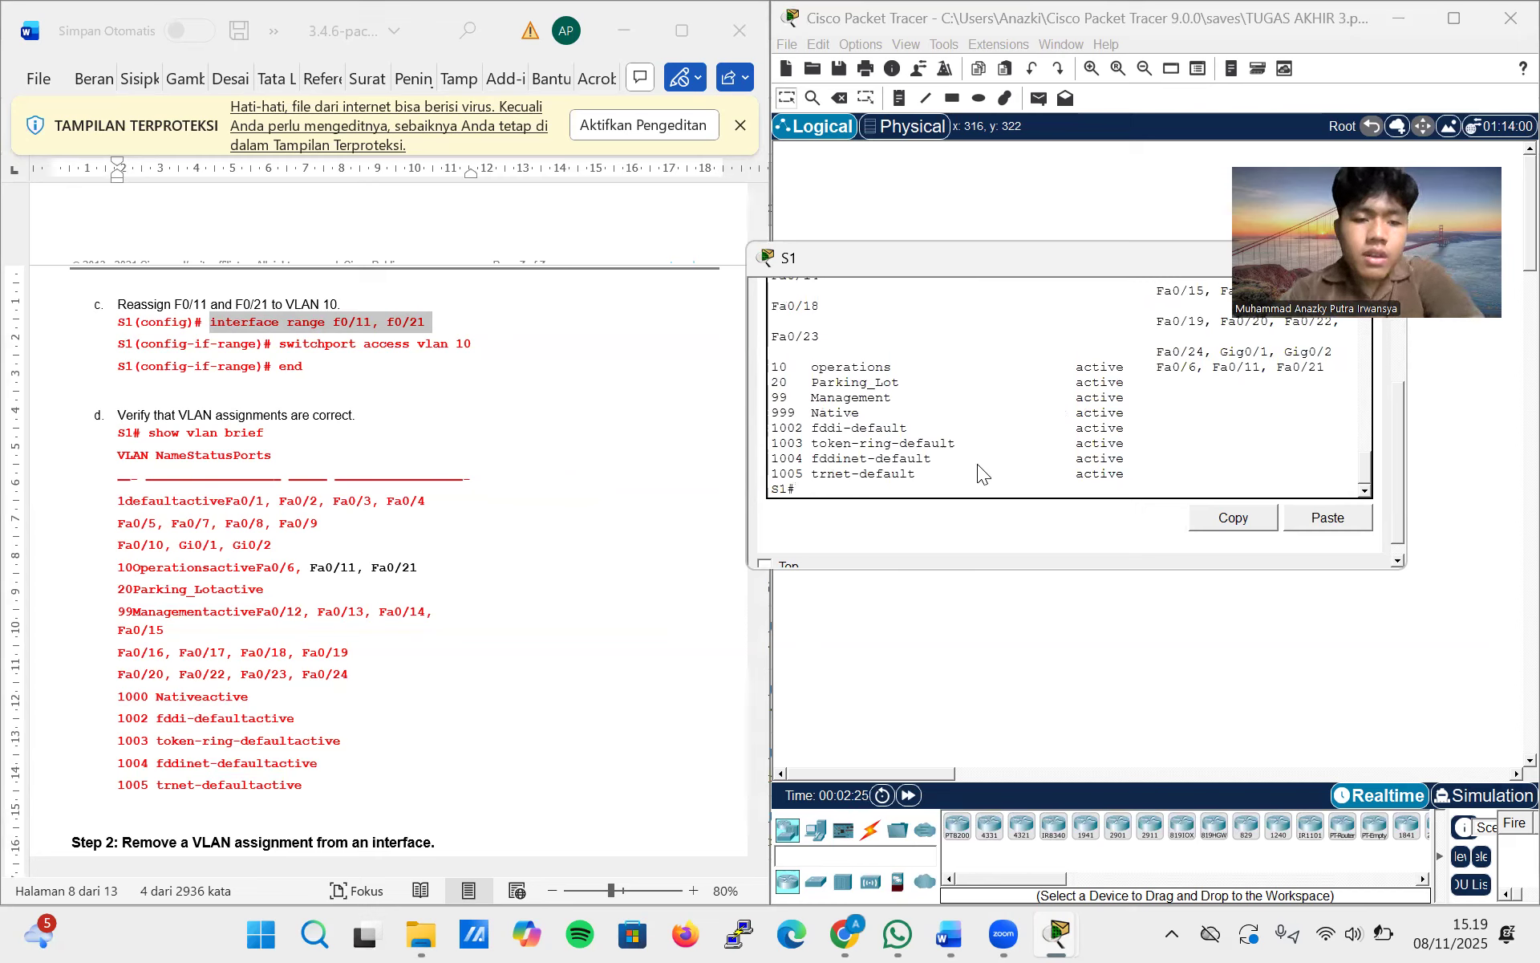
scroll(980, 470, "up", 2)
scroll(981, 470, "up", 2)
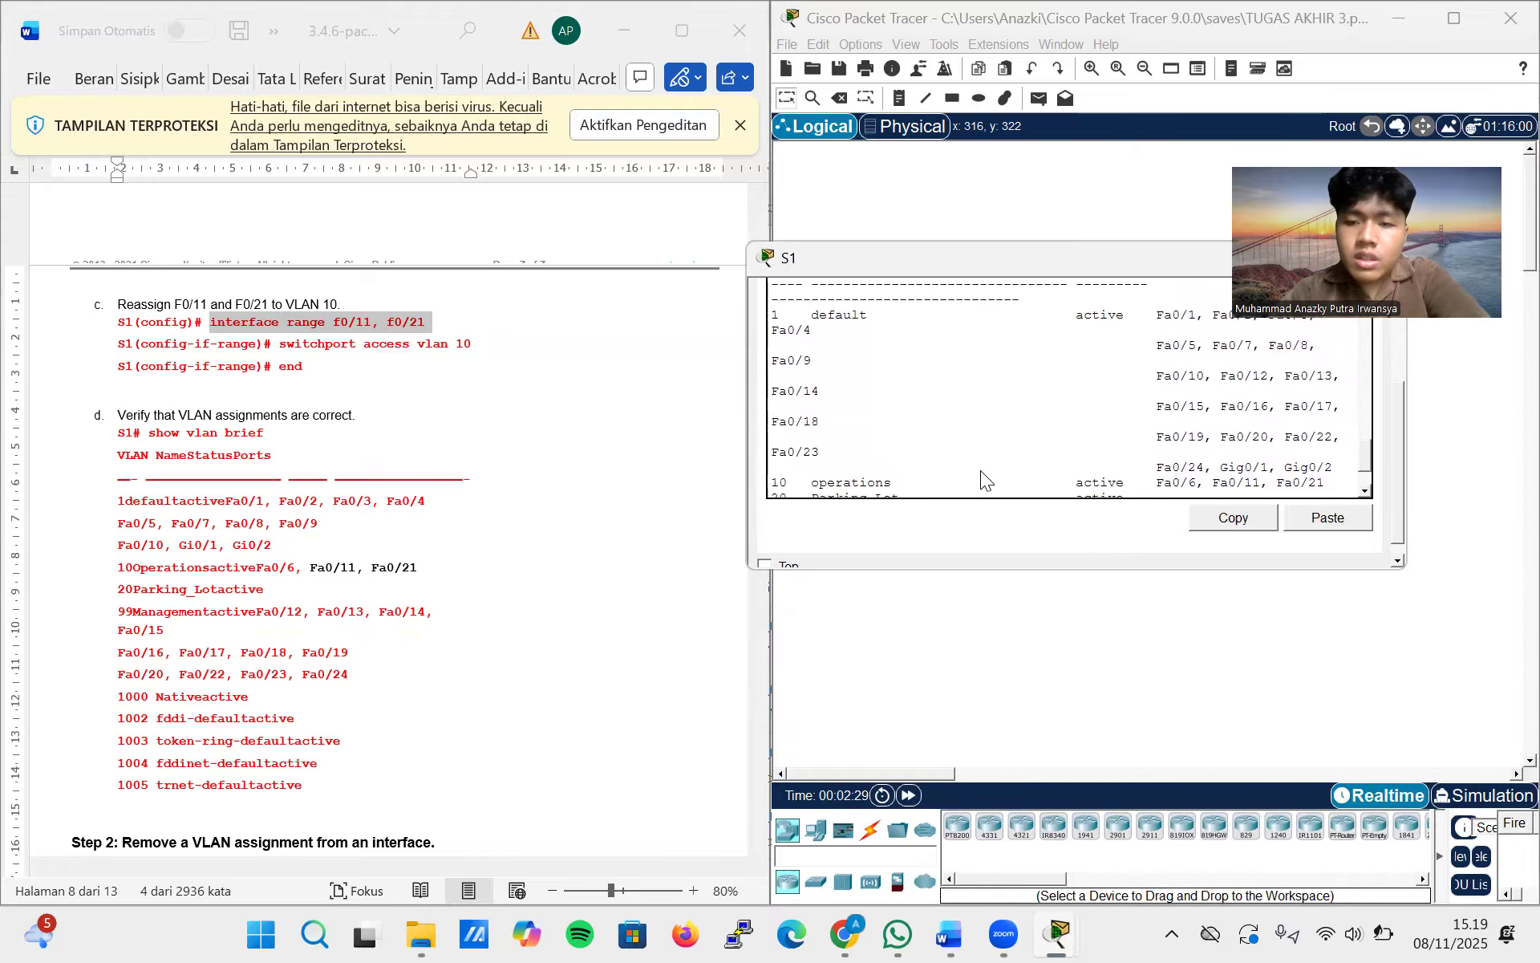
scroll(980, 470, "down", 2)
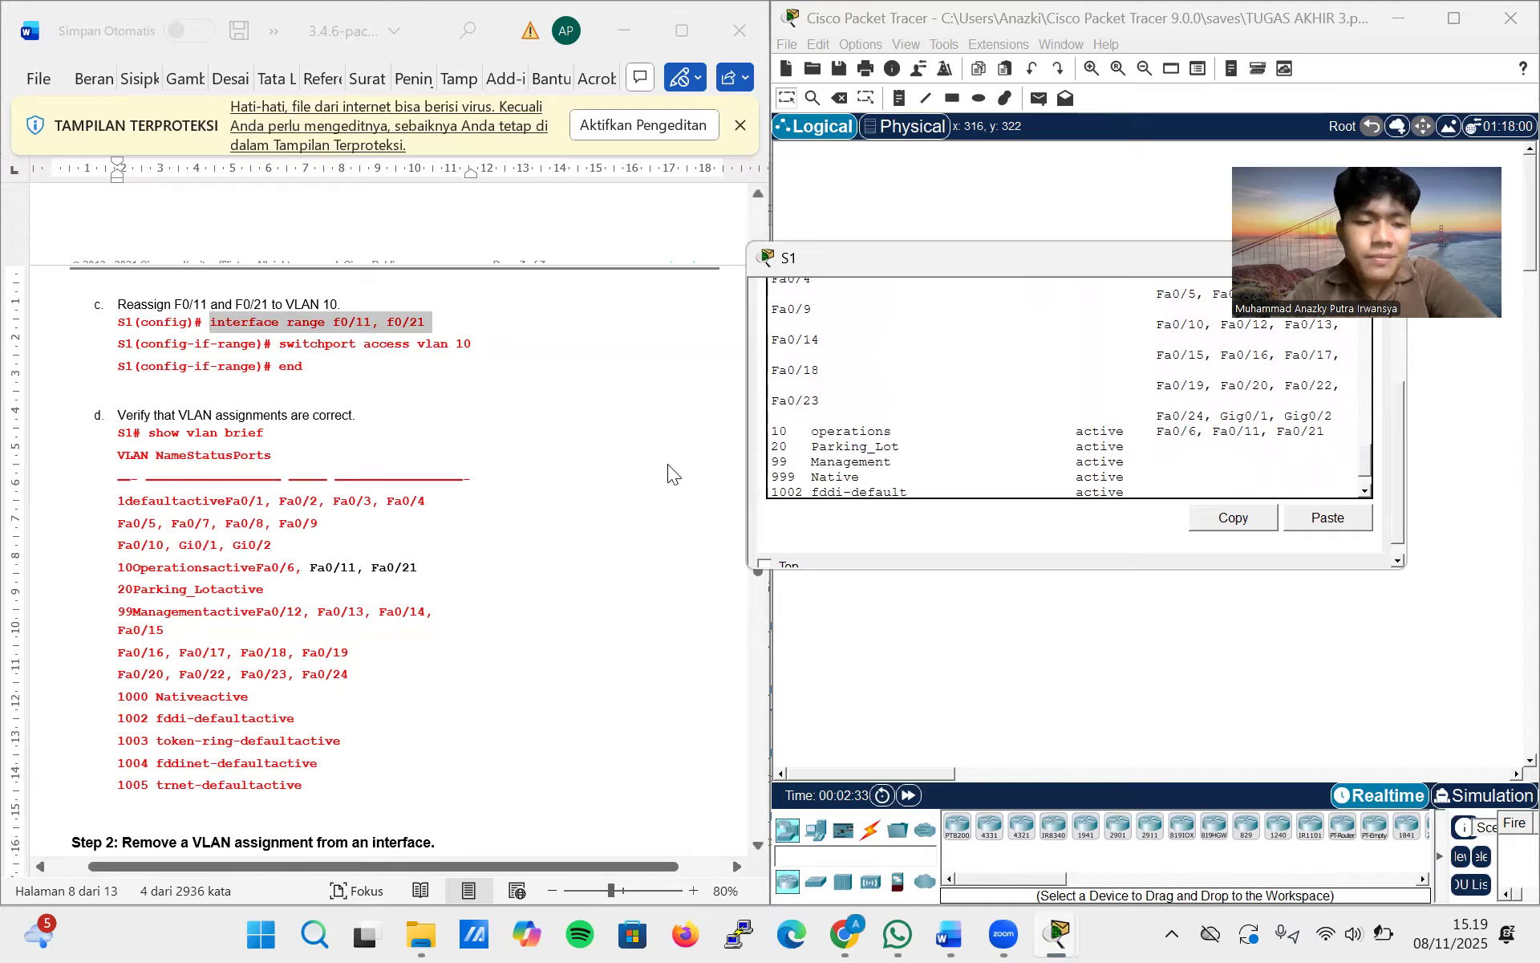
Following Part 3, Step 2 of the lab, enter global configuration mode on S1 and open interface f0/24
scroll(668, 473, "down", 5)
scroll(667, 474, "down", 1)
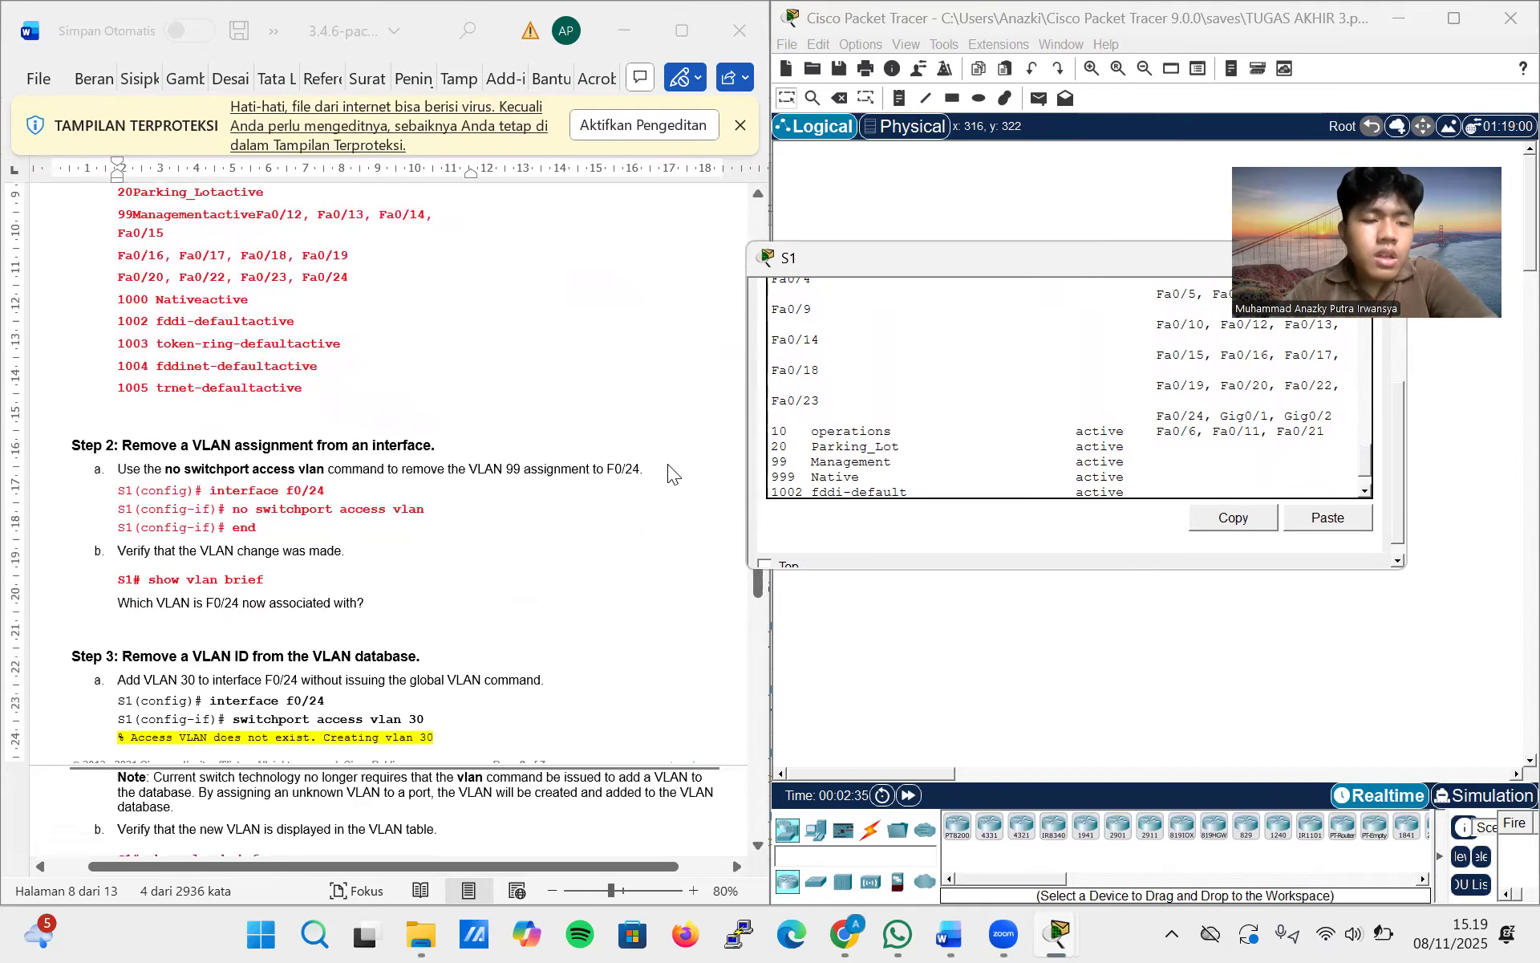
scroll(945, 431, "down", 2)
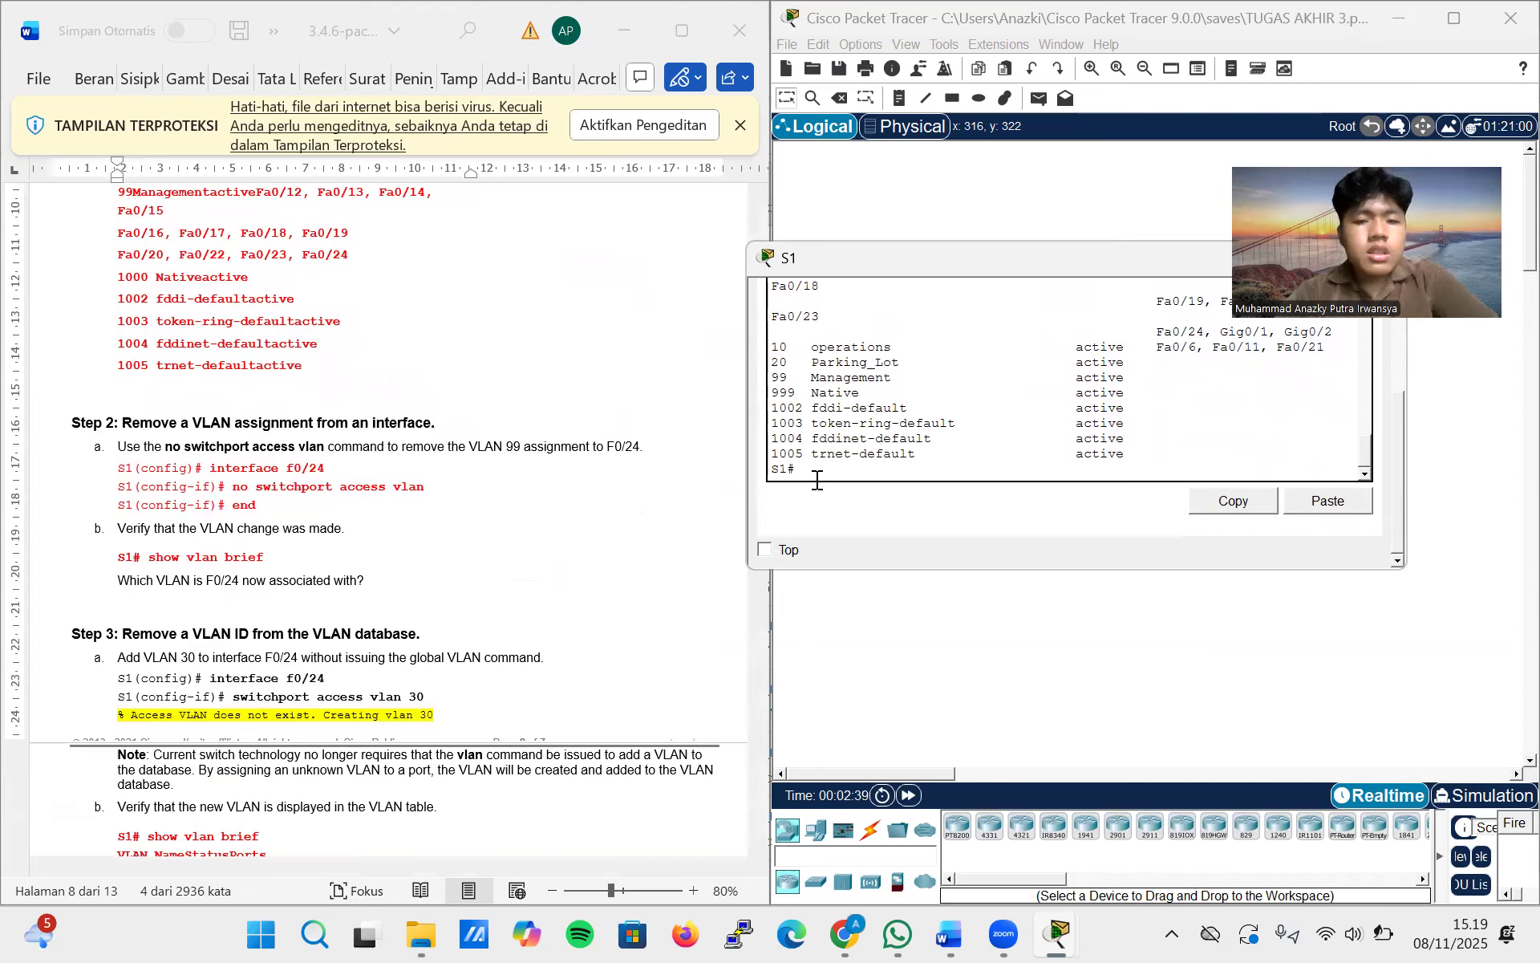
type("onfig ")
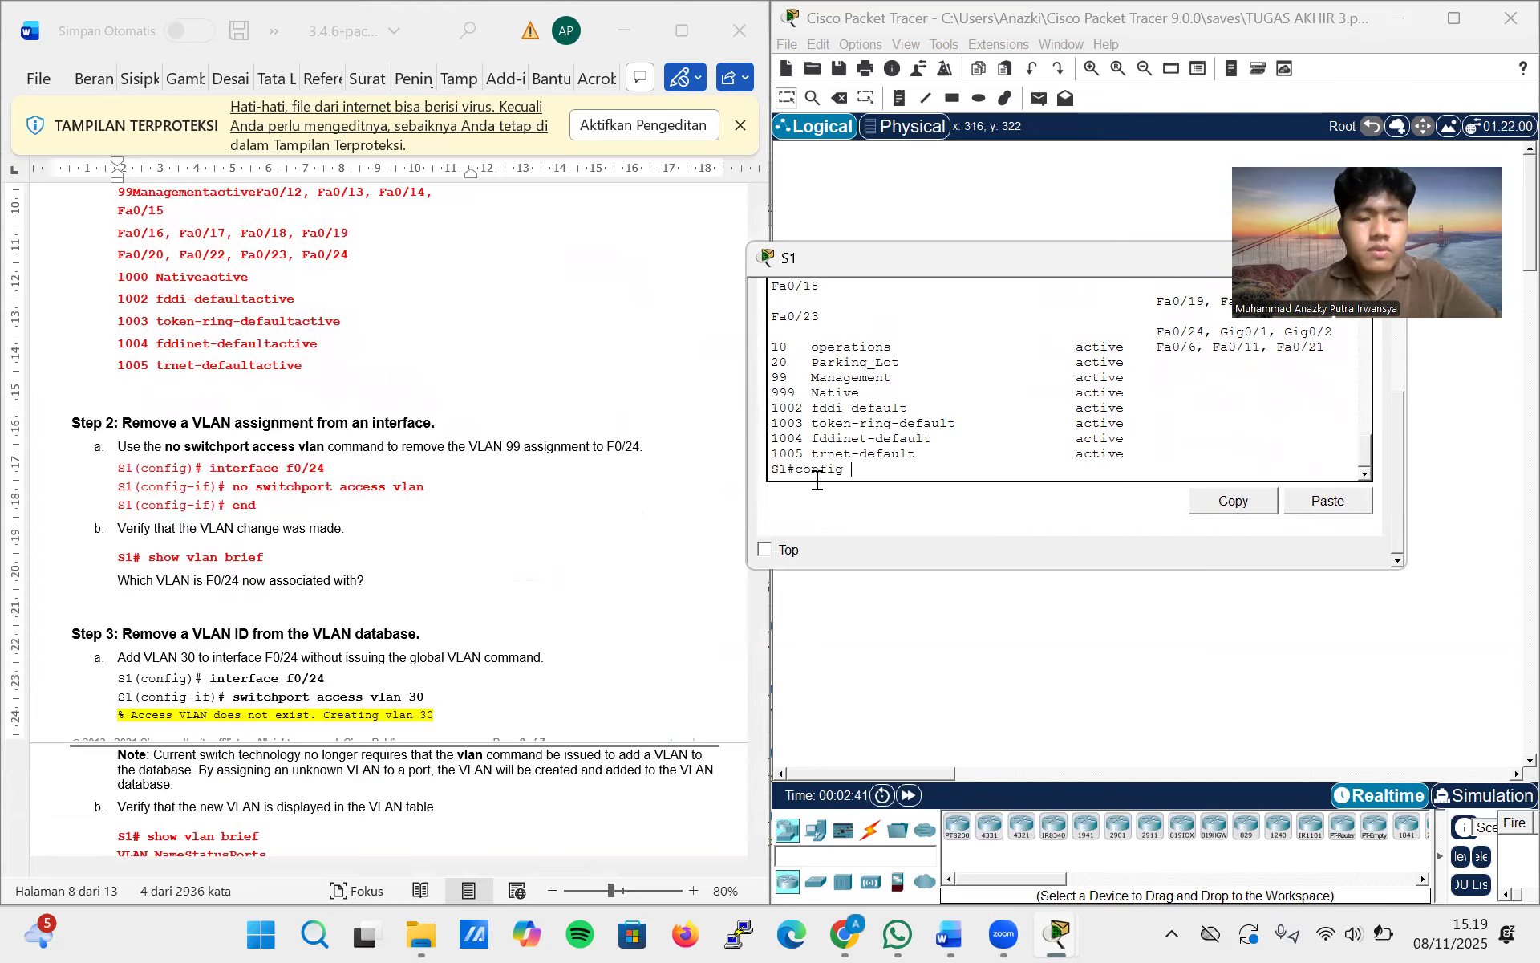
type("terminal")
key("Return")
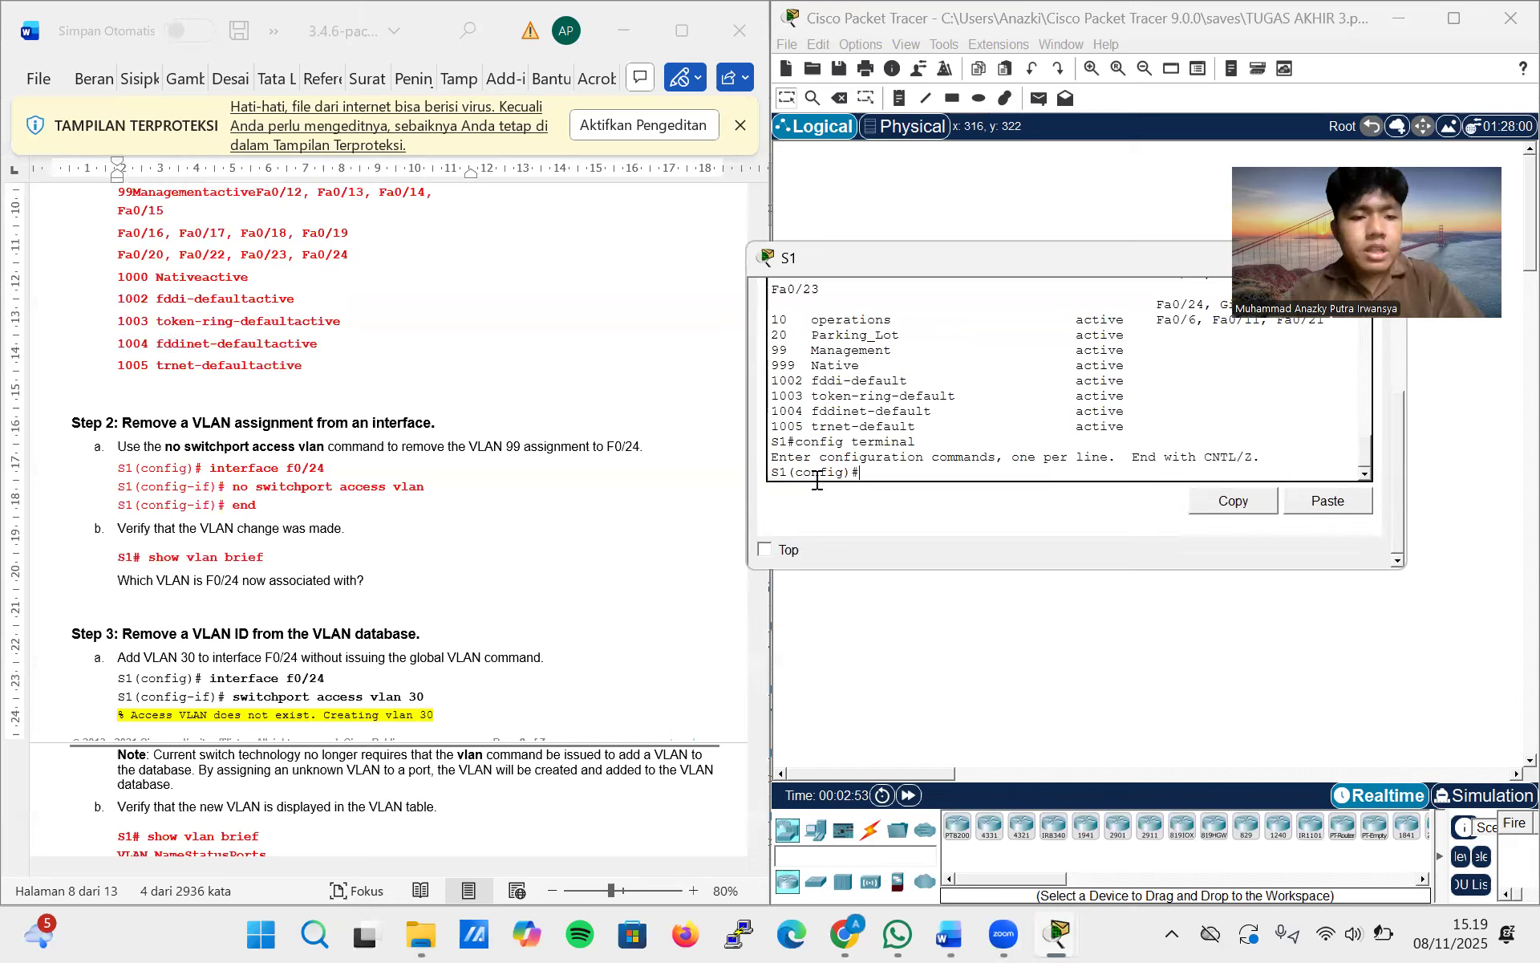
type("terface")
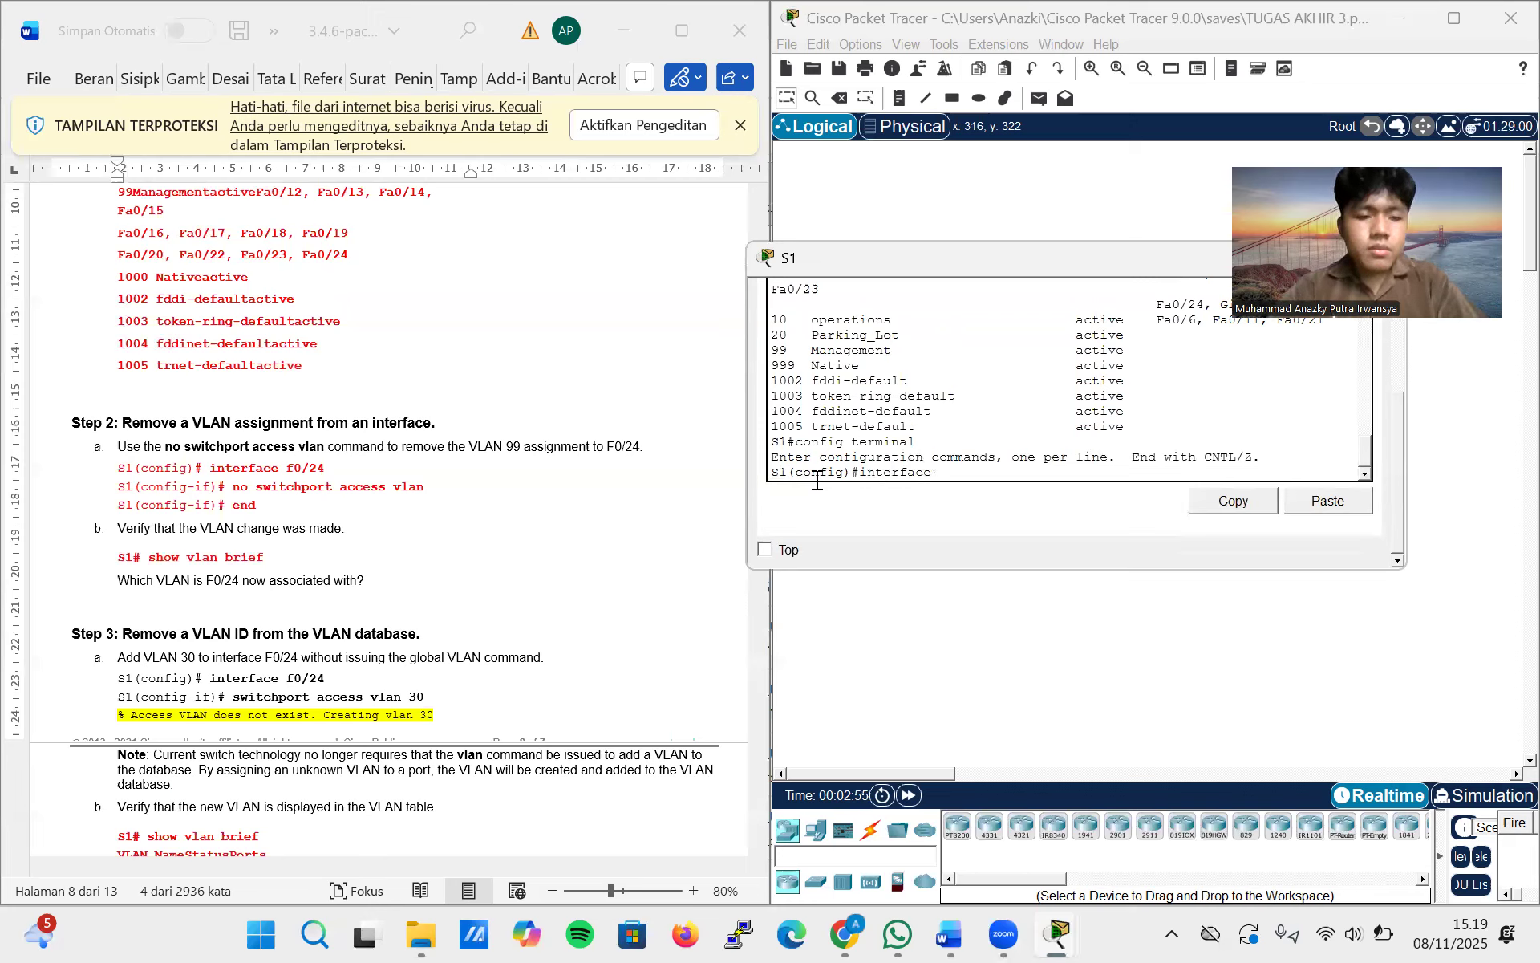
type(" f0")
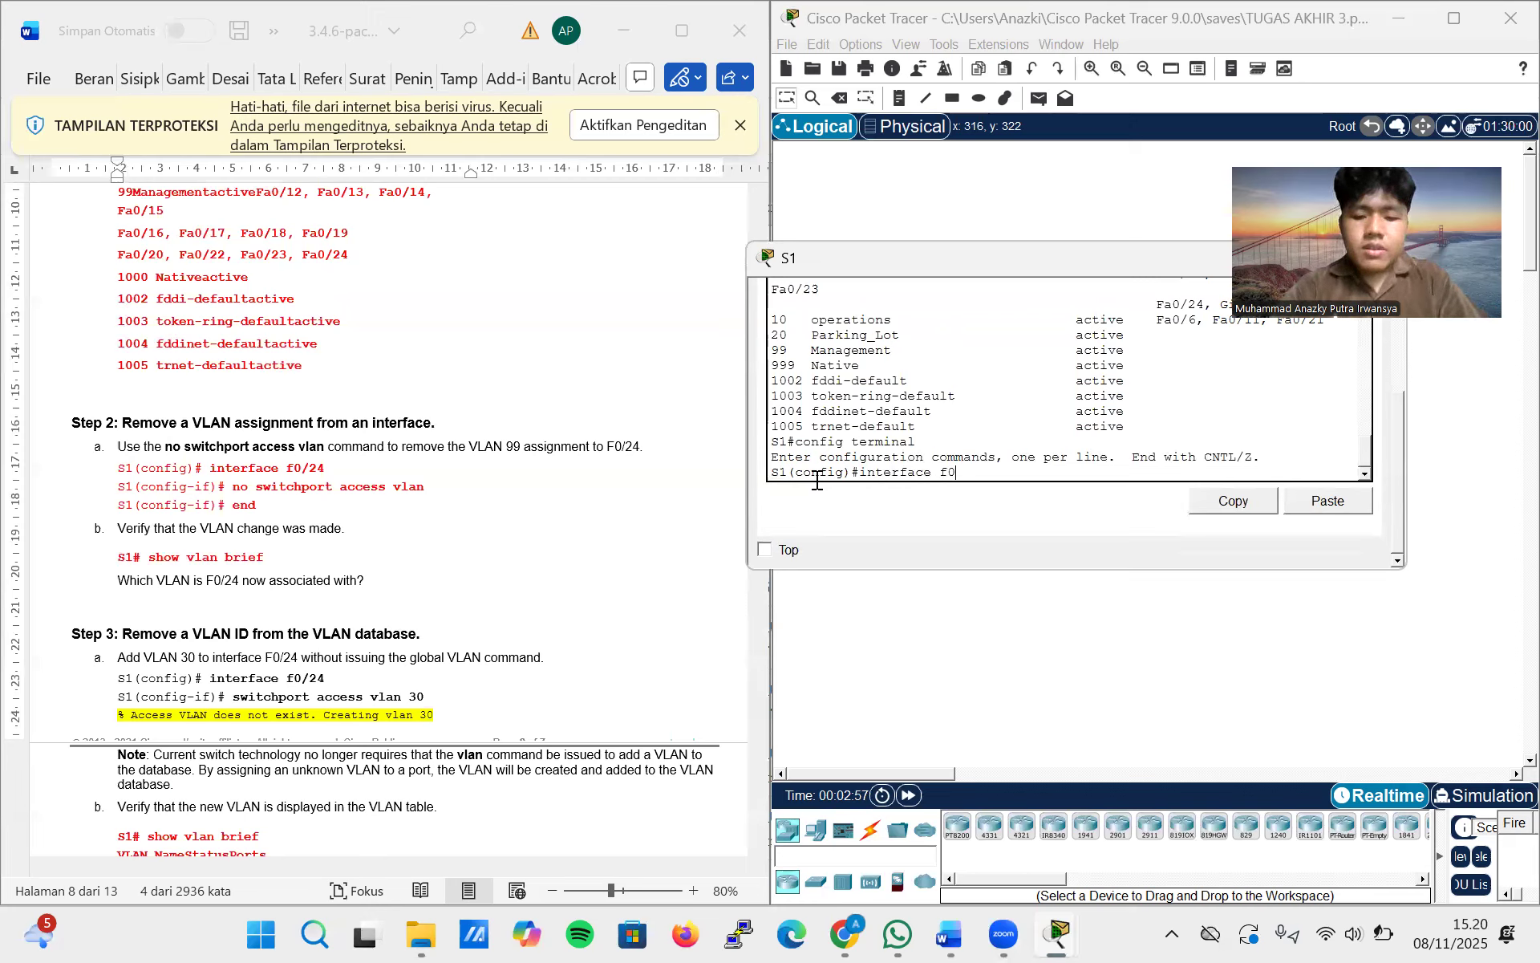
type("/24")
key("Return")
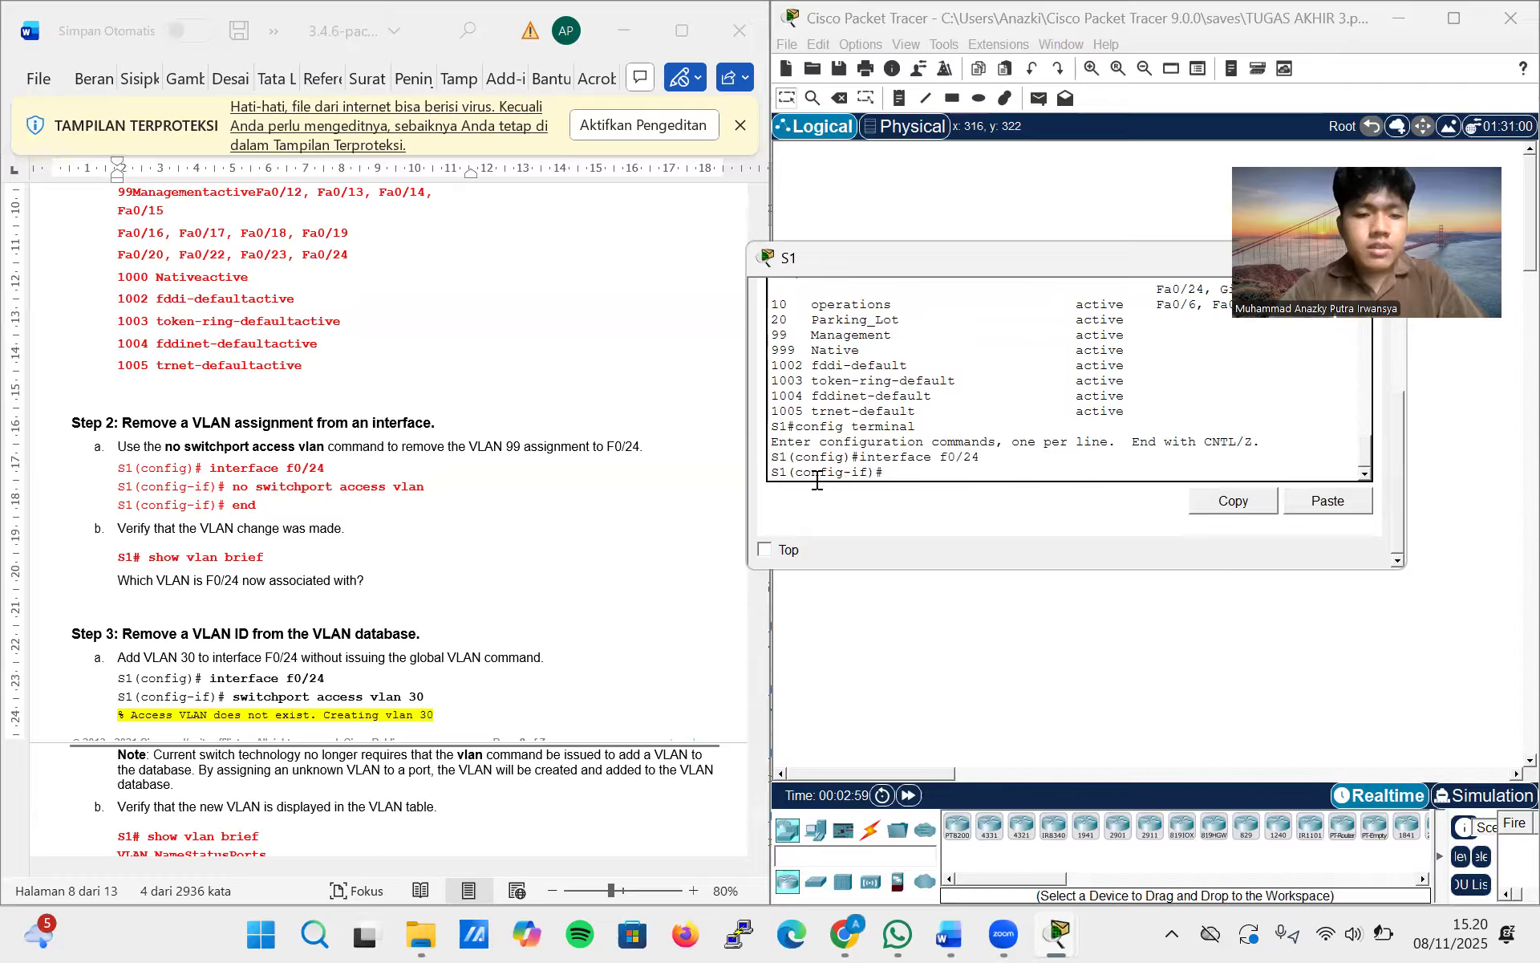
Remove the VLAN assignment from F0/24 with no switchport access vlan and leave configuration mode with end
type("no switc")
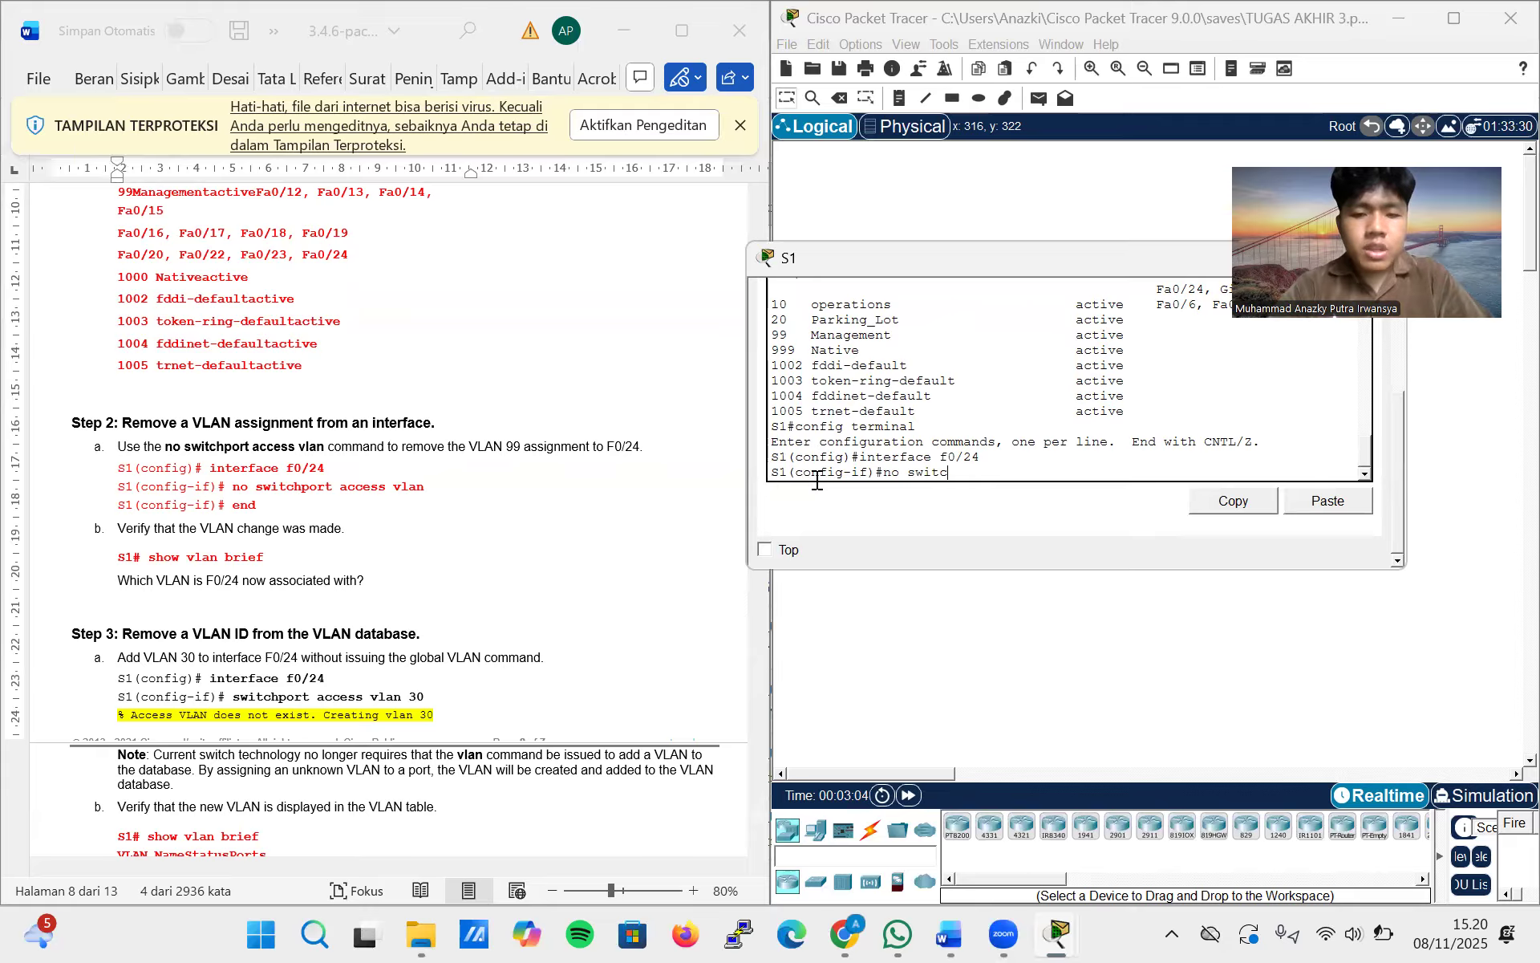
key("BackSpace")
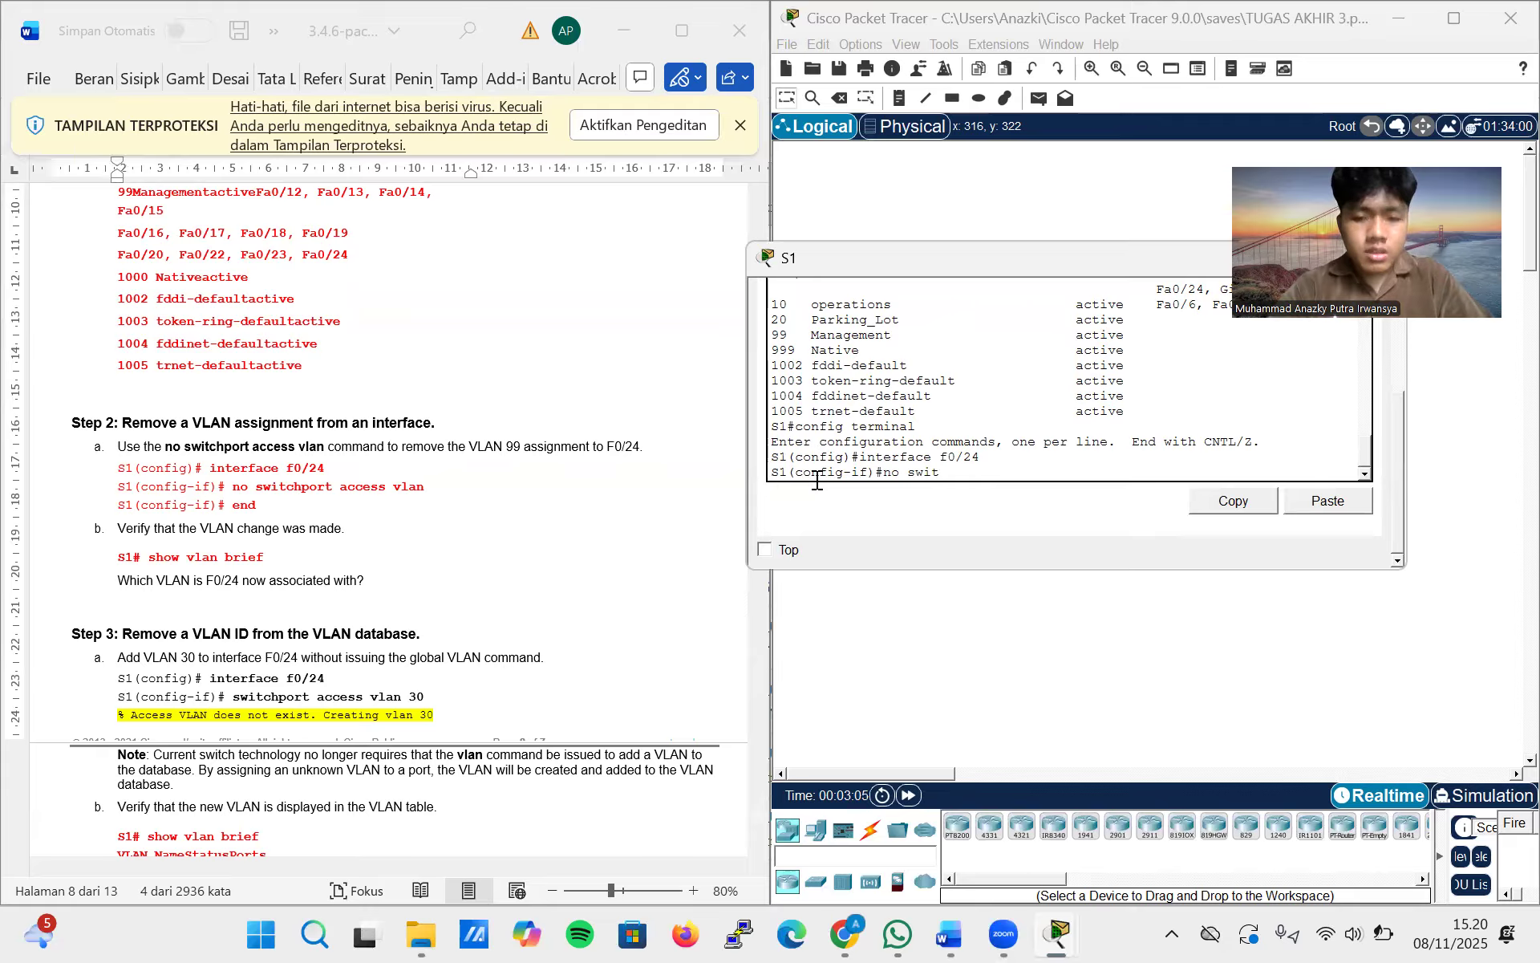
type("chpor")
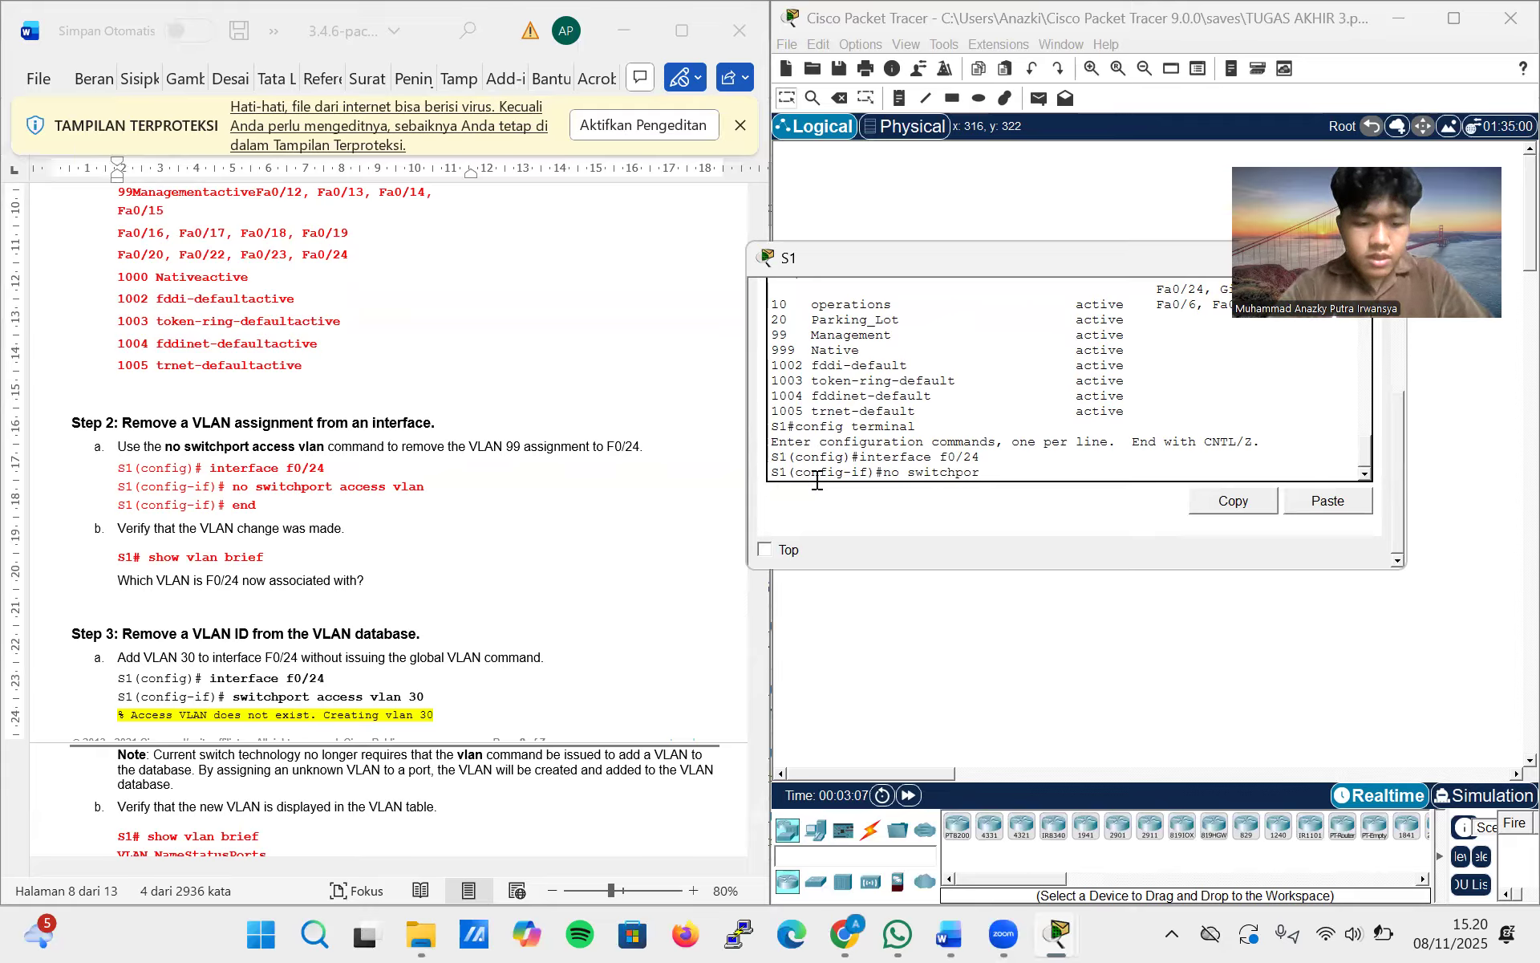
type("t access vlan")
key("Return")
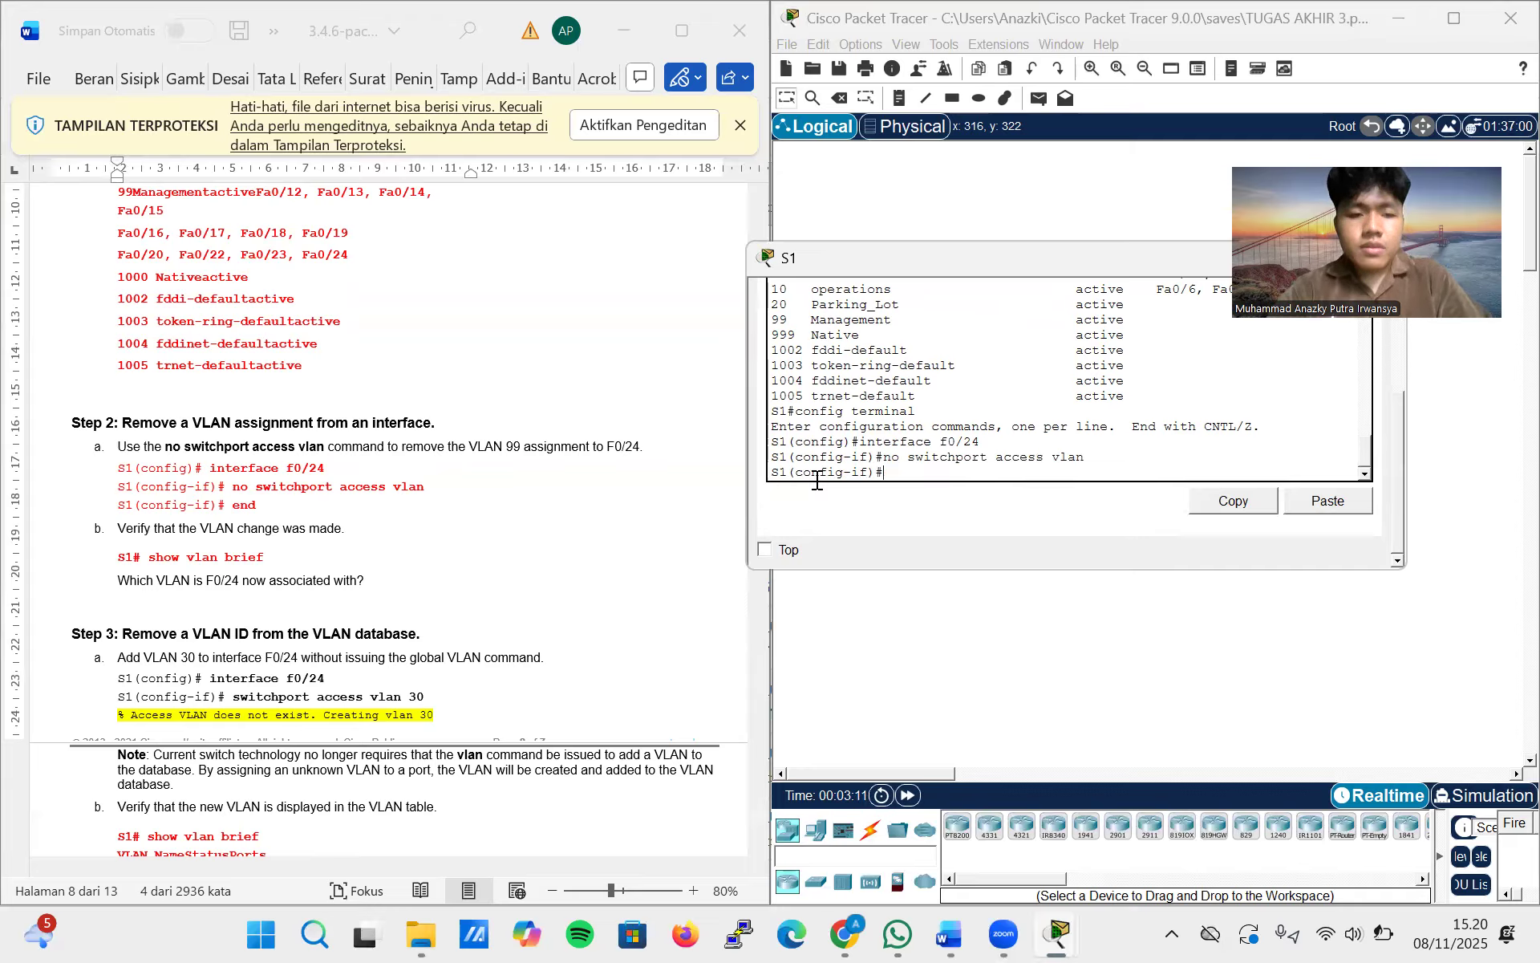
type("end")
key("Return")
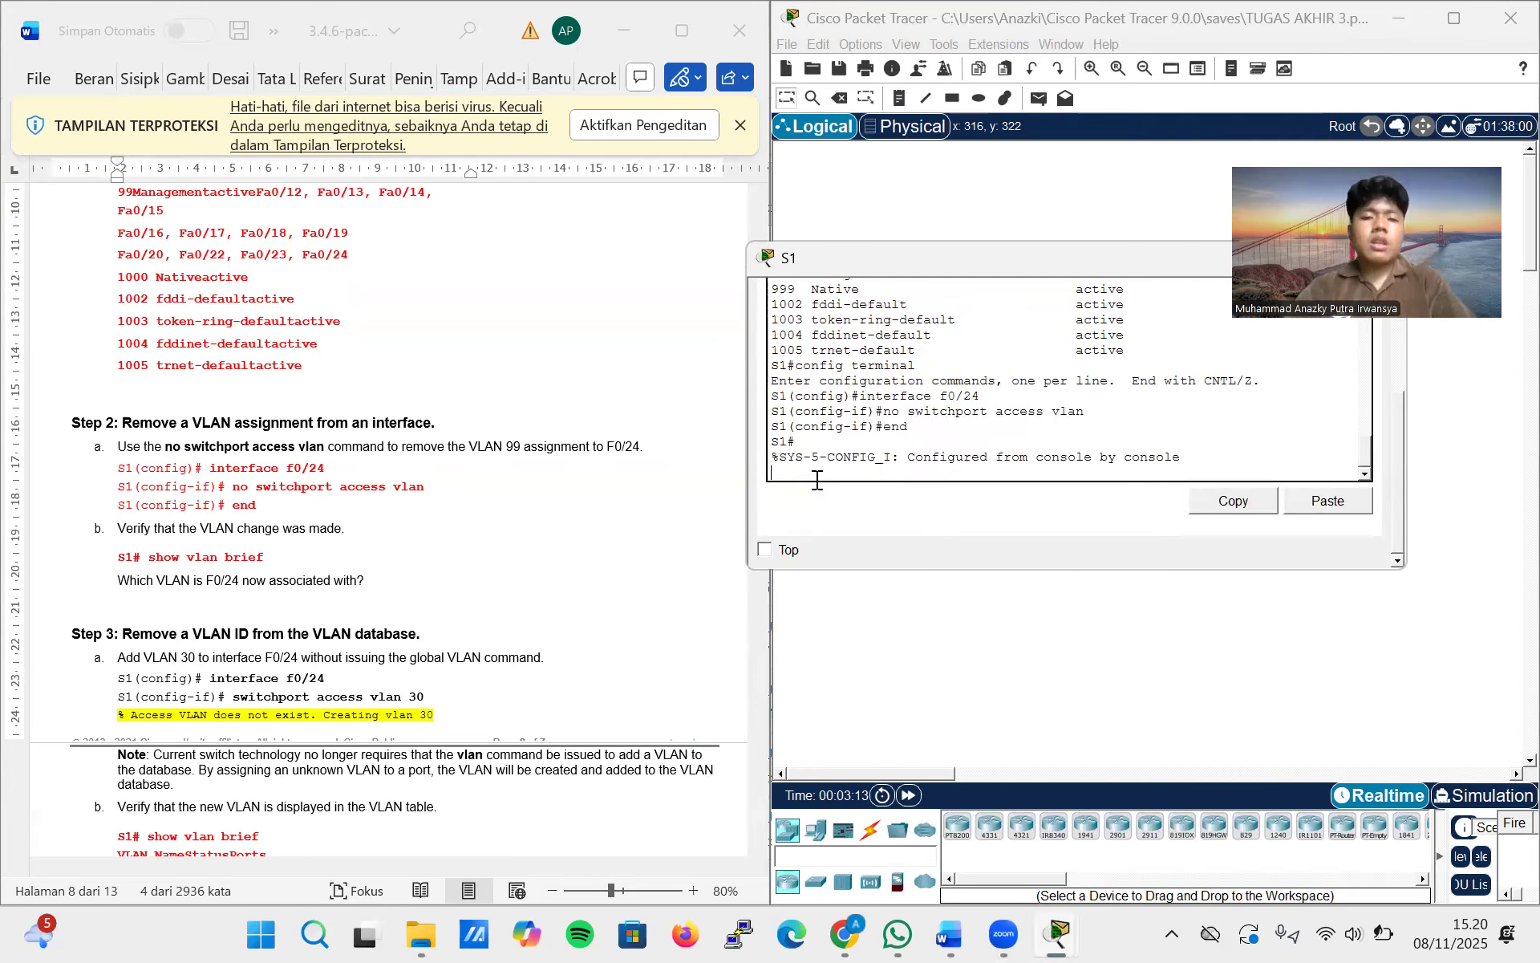
Run show vlan brief on S1 and check which VLAN F0/24 is associated with
type("show vlan brief")
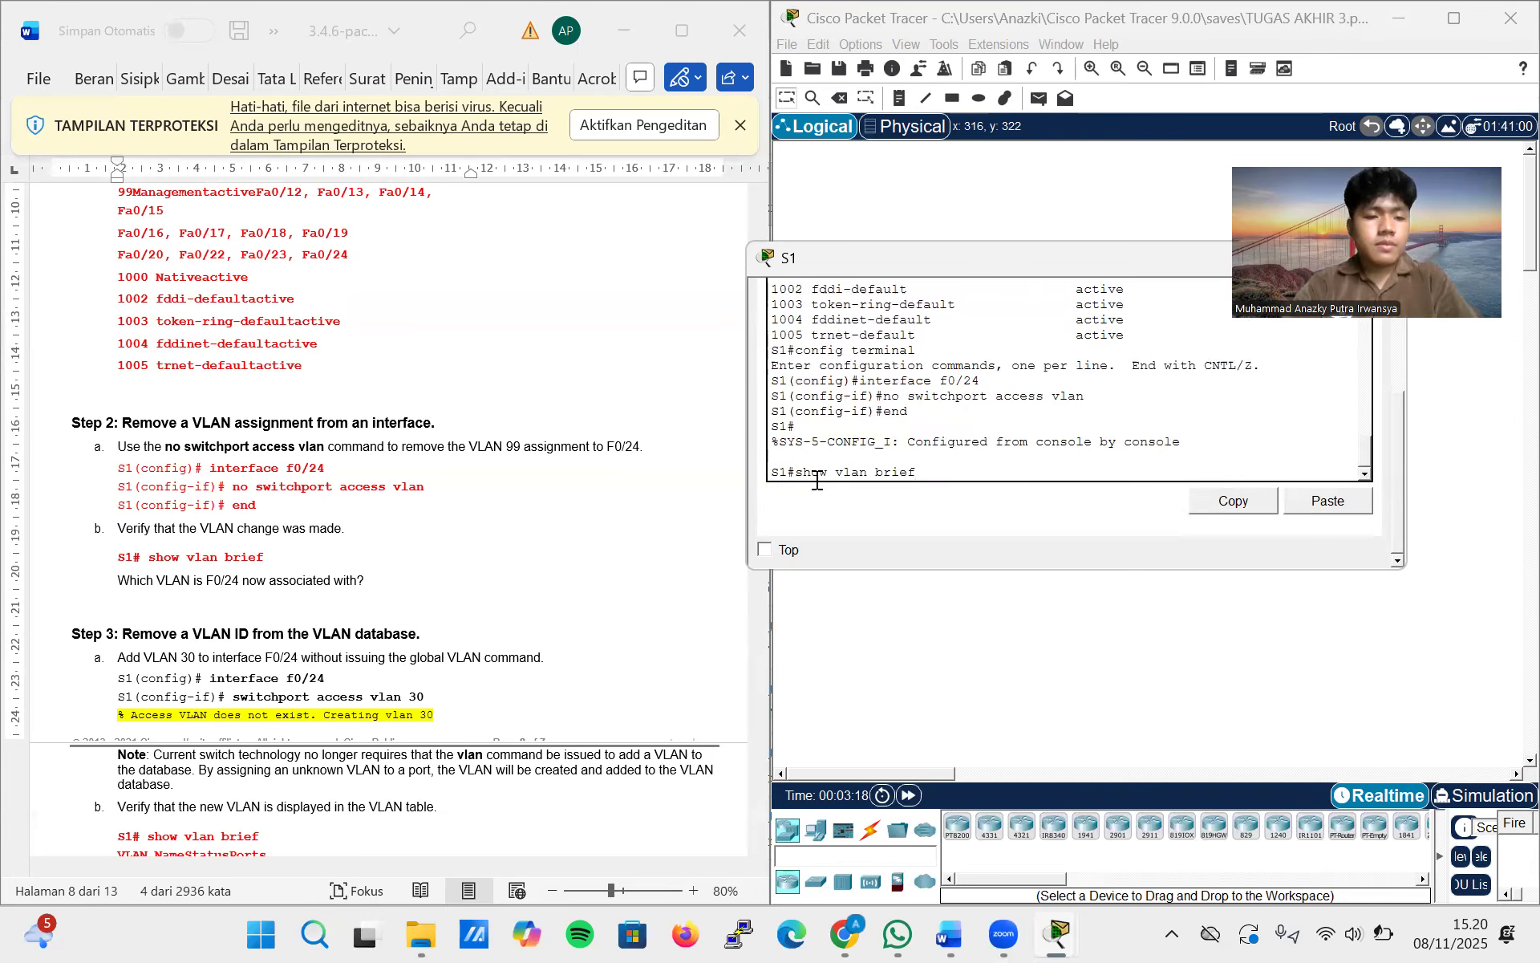
key("Return")
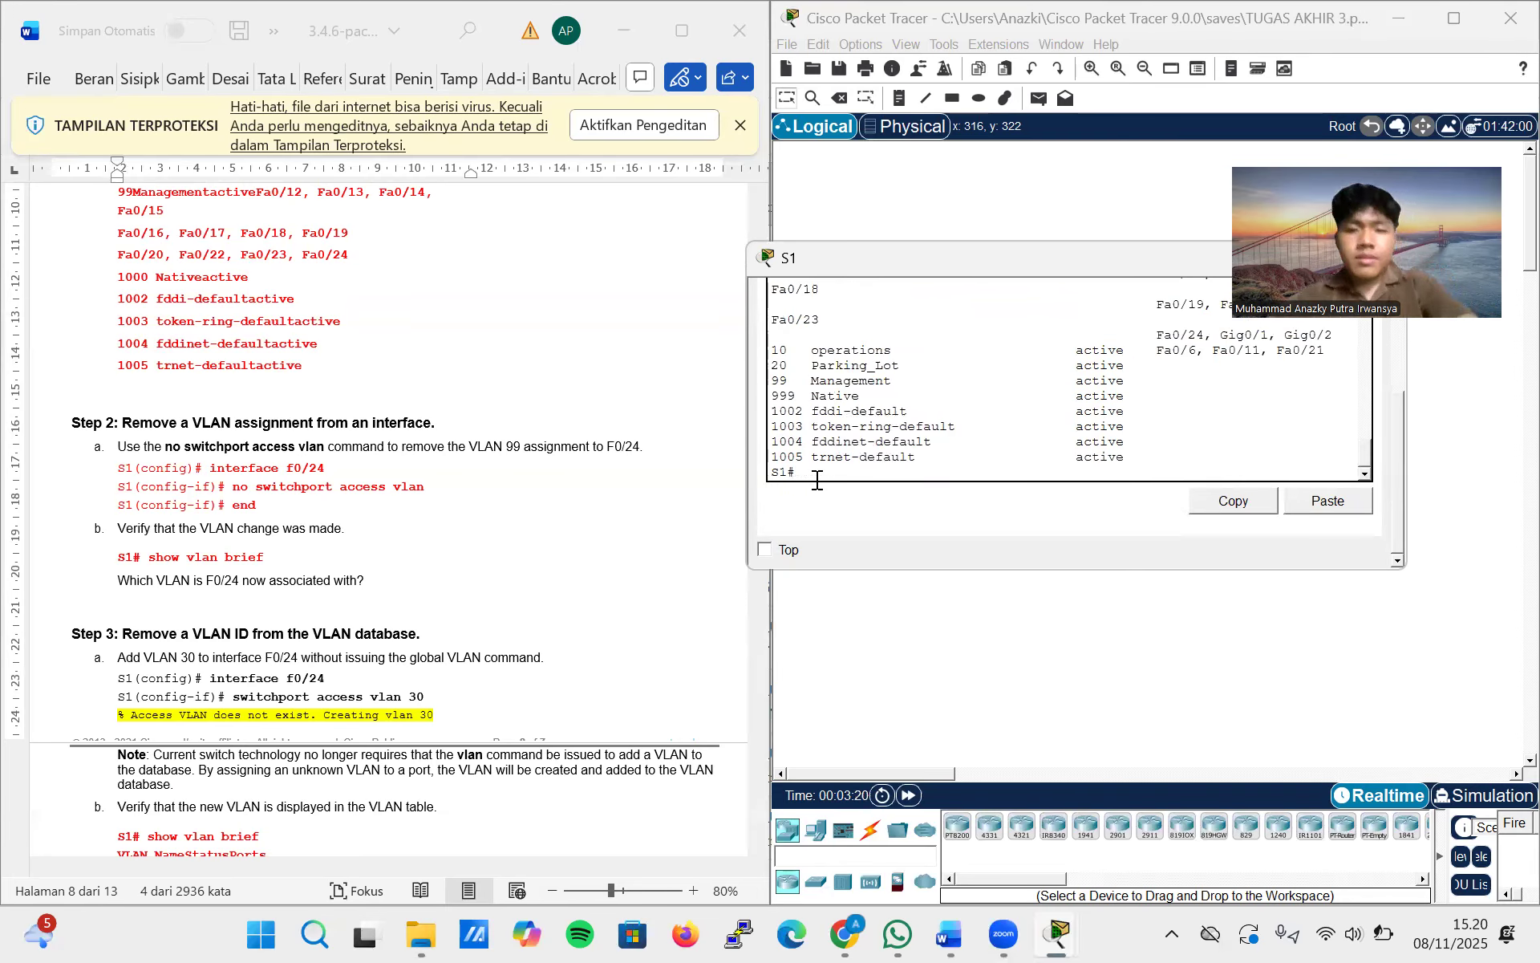
scroll(875, 403, "up", 2)
scroll(876, 403, "up", 2)
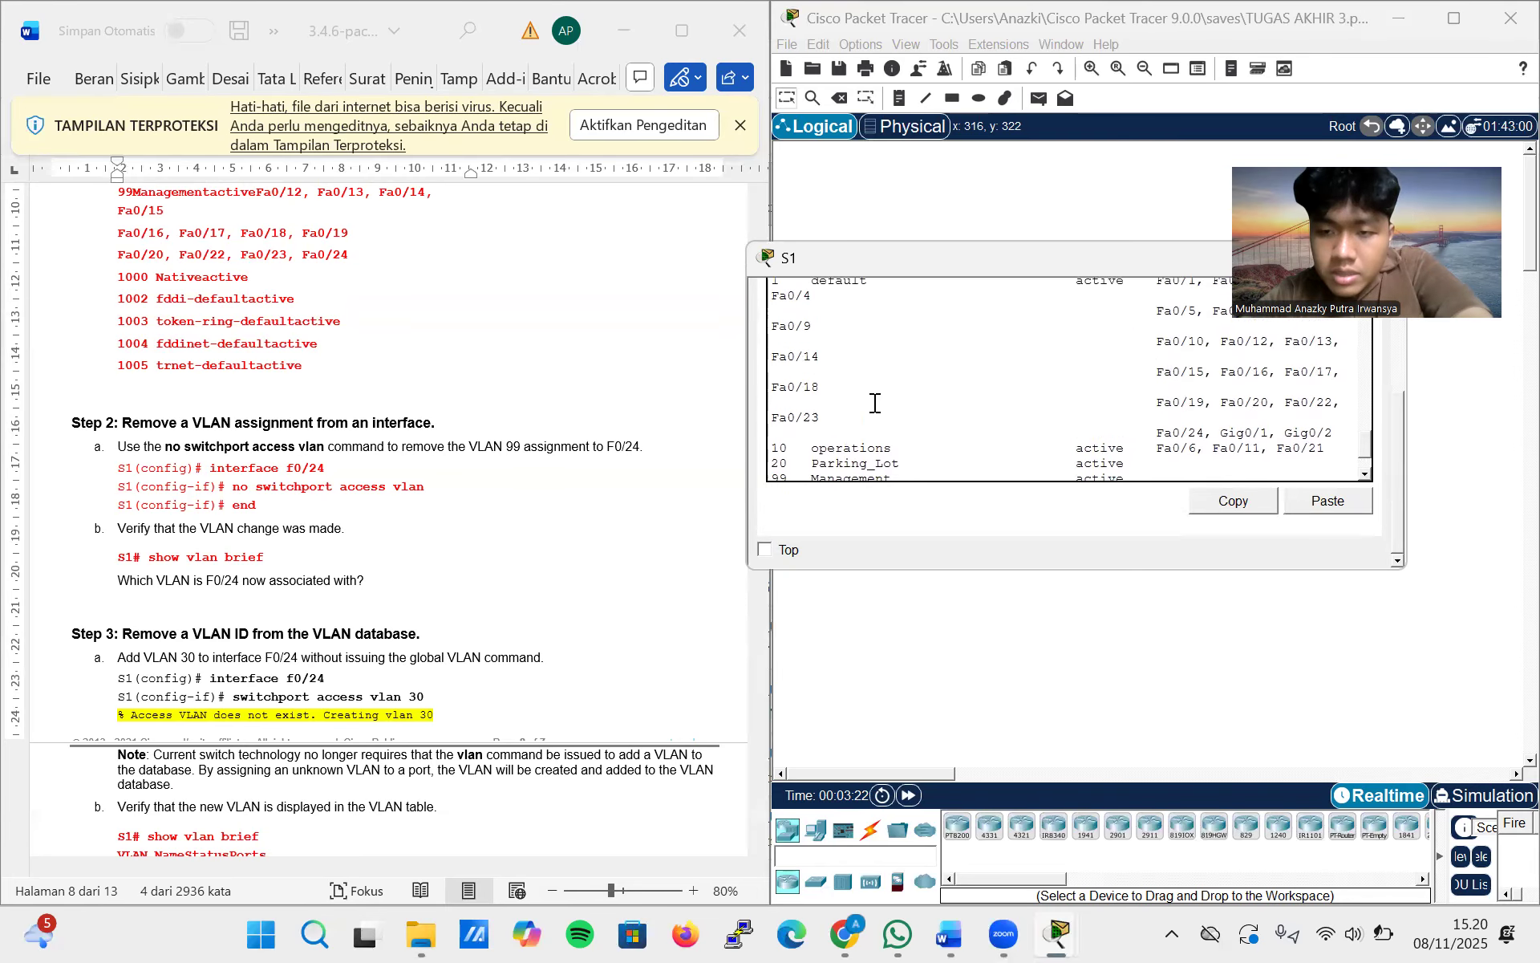
Examine the rest of the VLAN table on S1, down to VLAN 1005, against Part 3, Step 2 of the lab
scroll(875, 402, "down", 1)
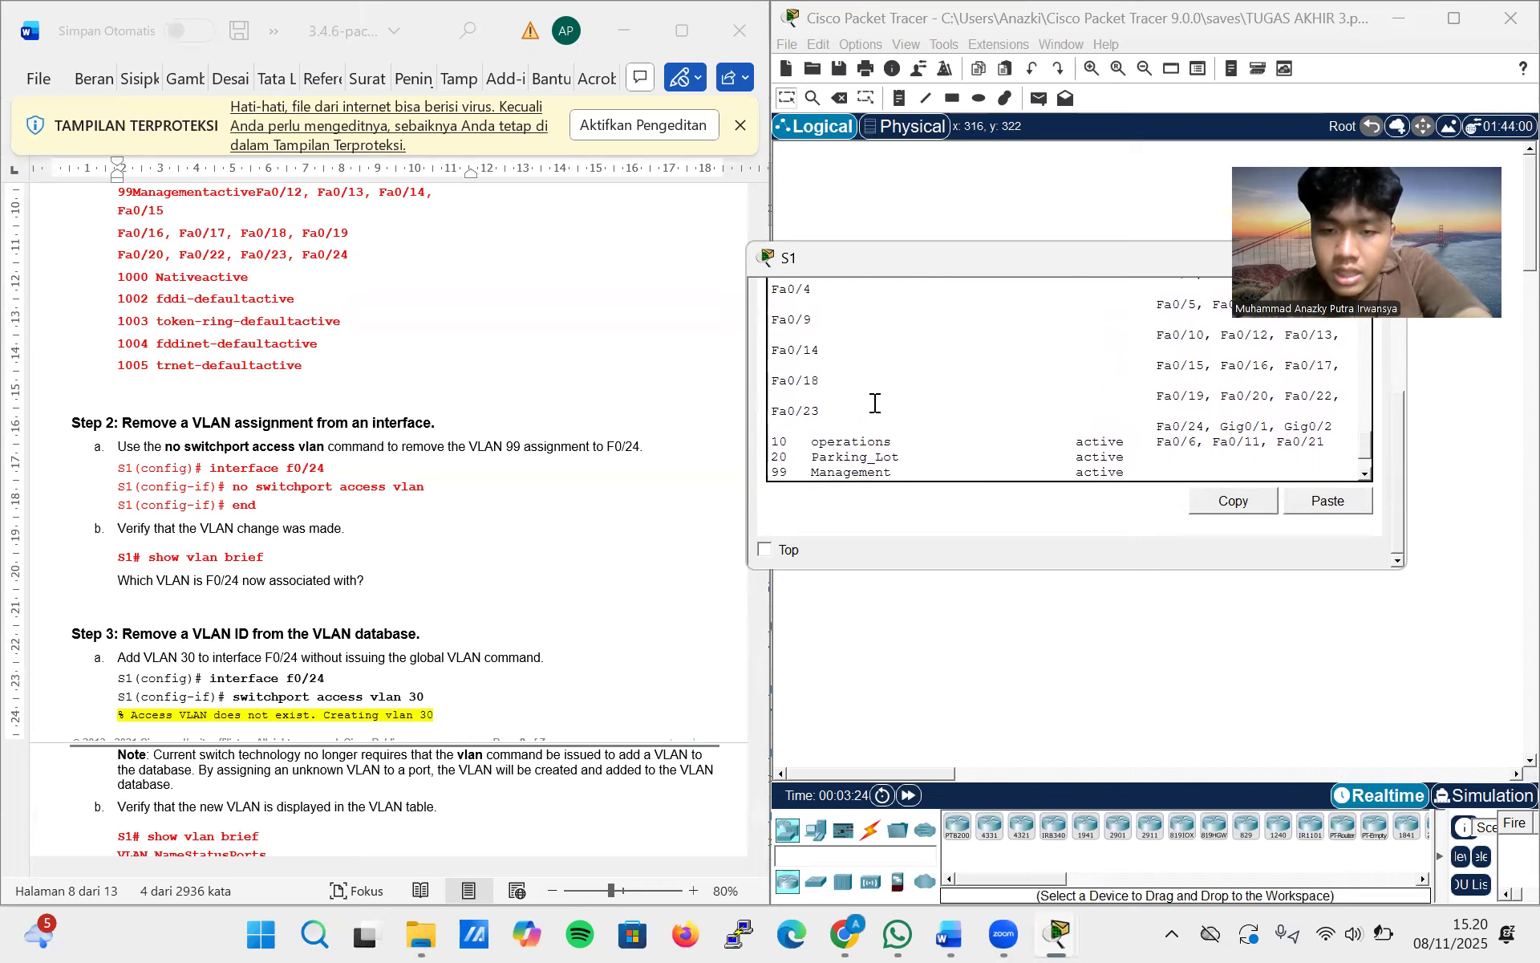
scroll(580, 500, "down", 1)
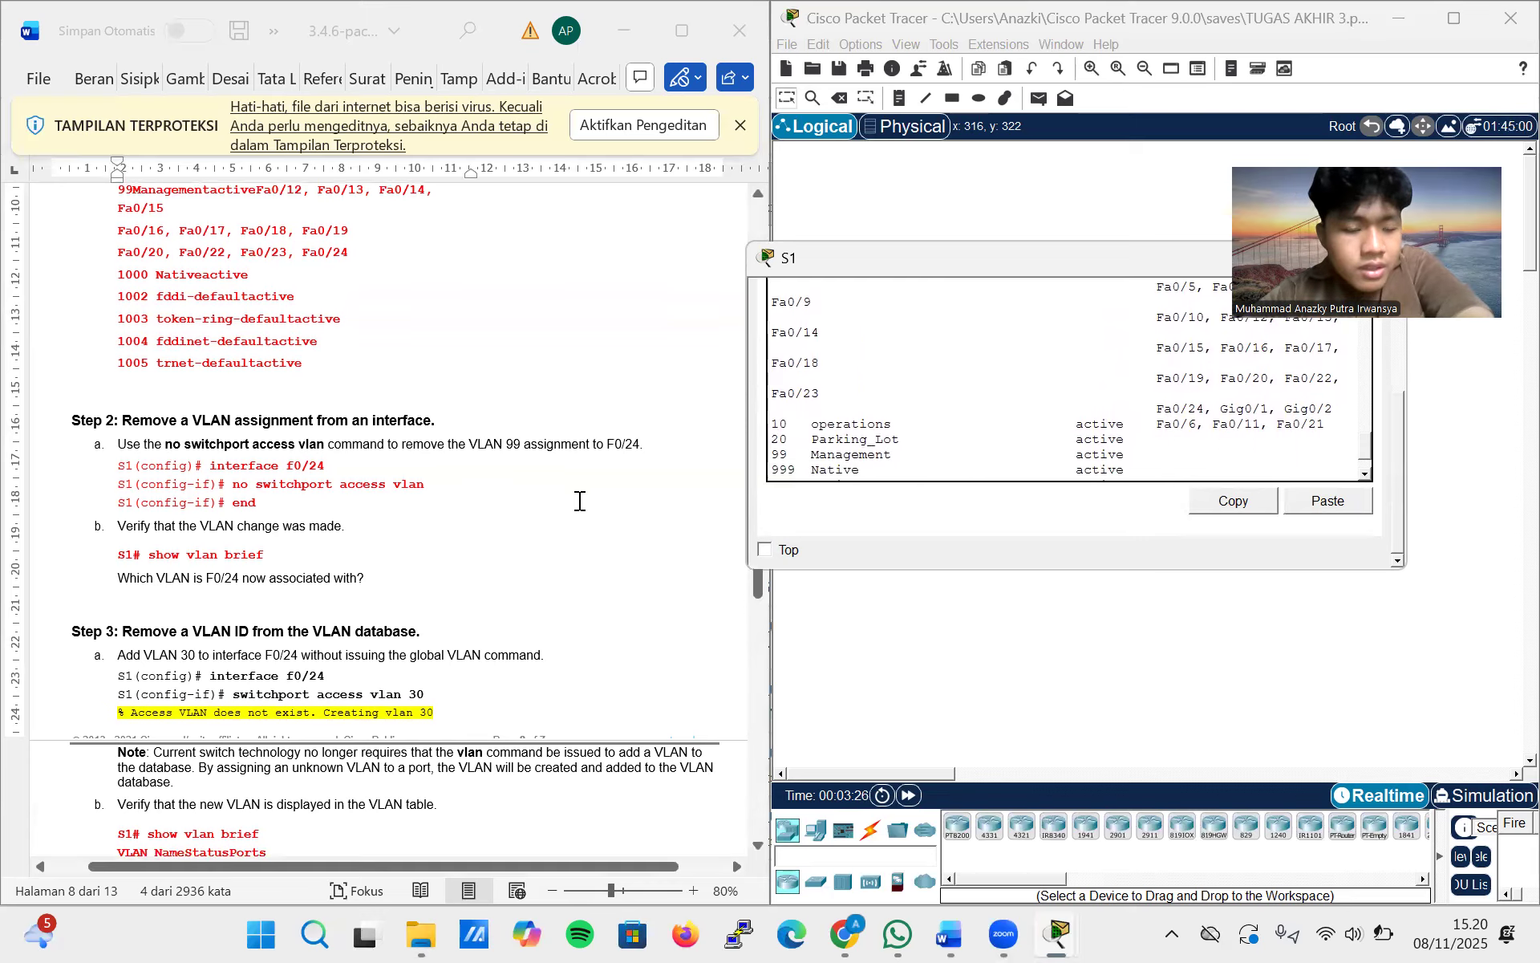
scroll(972, 408, "down", 3)
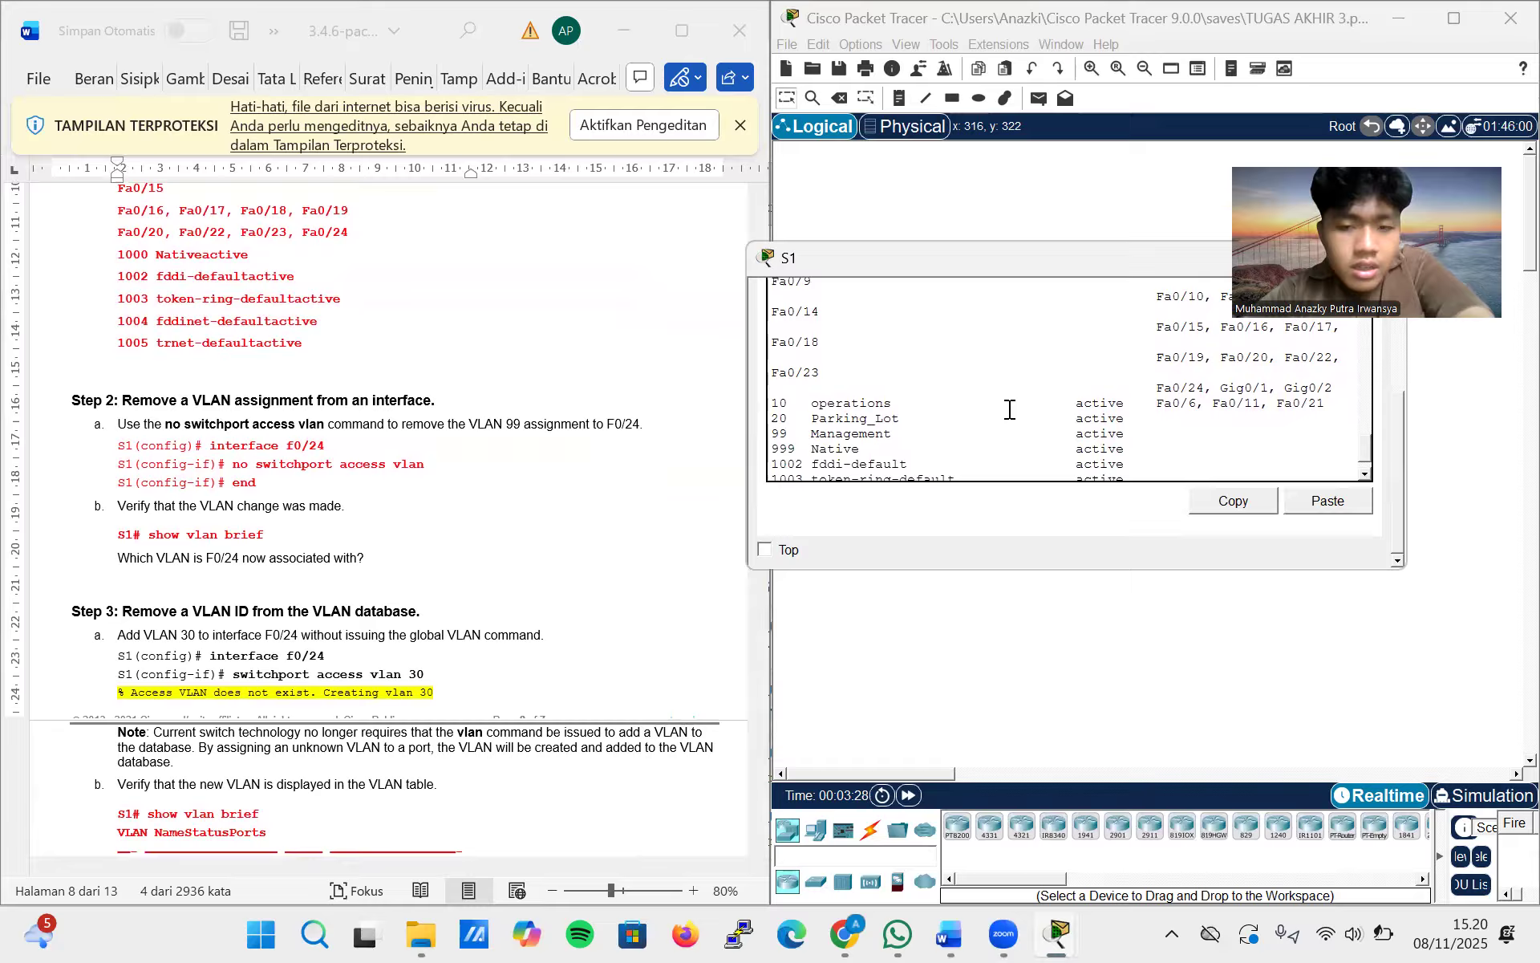
scroll(1009, 409, "up", 2)
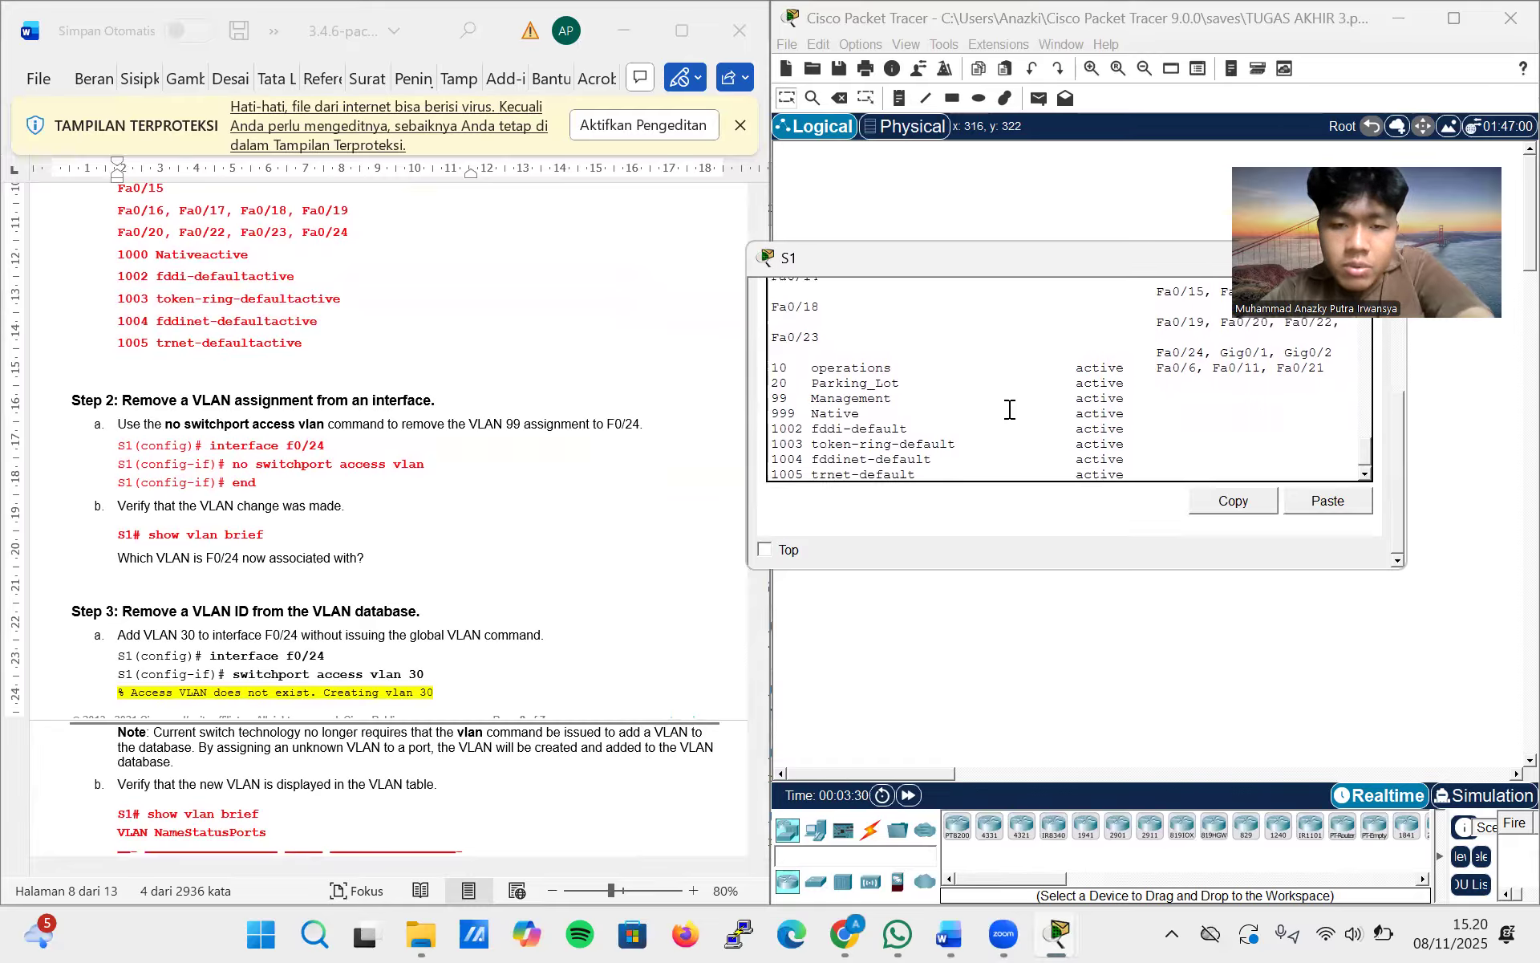
scroll(1009, 409, "down", 2)
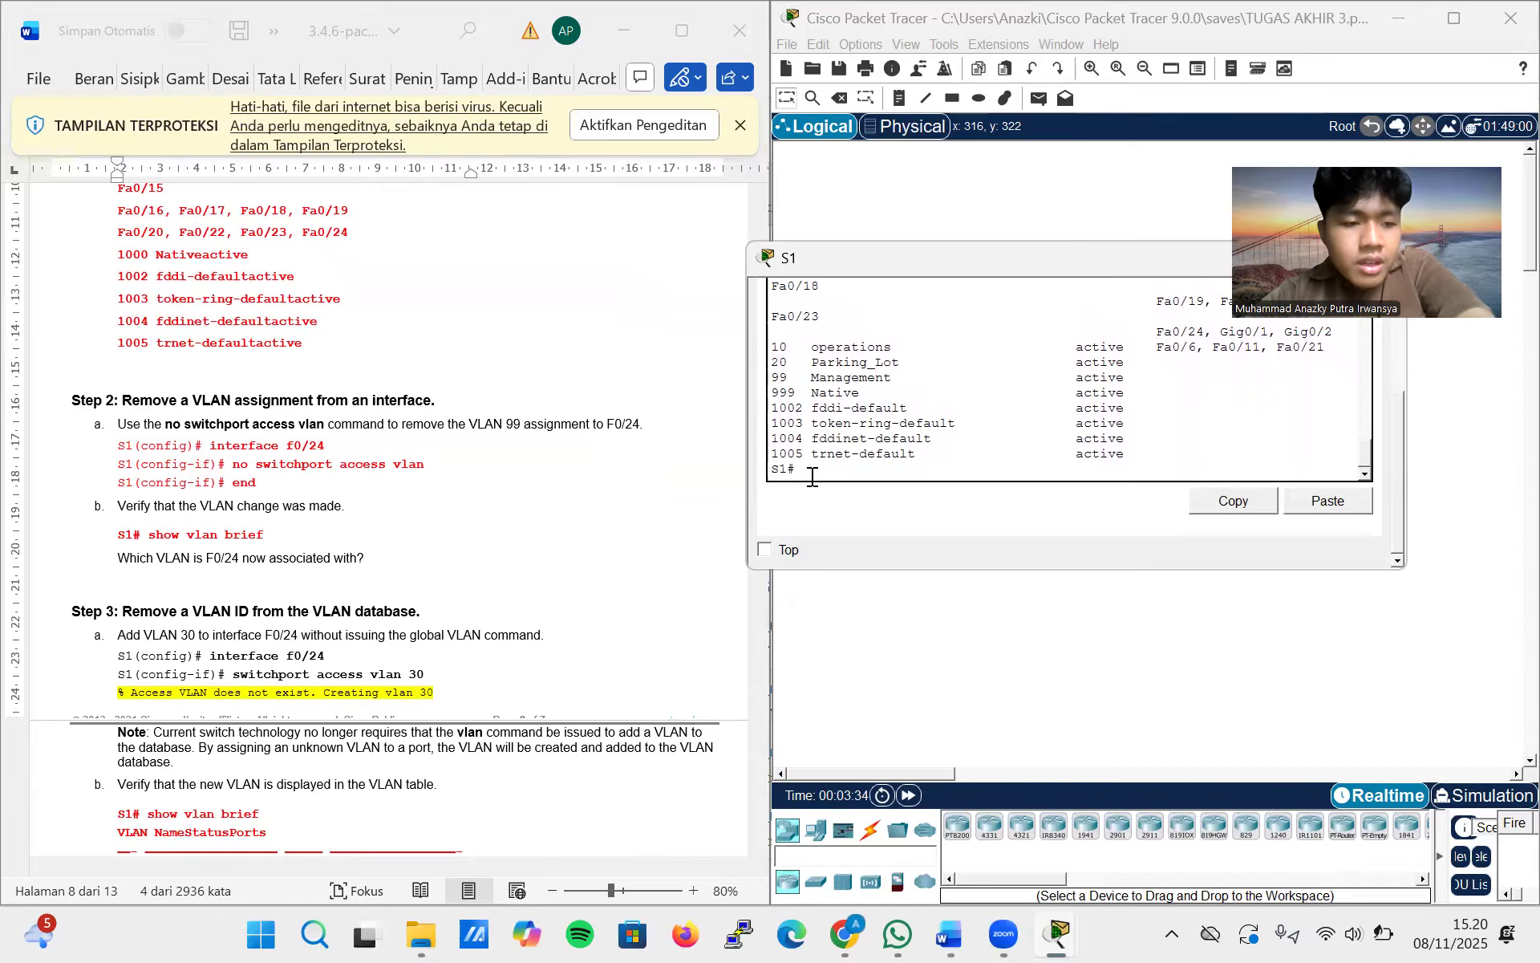
Skim the lab document from Part 3, Step 3 to the reflection questions and locate Part 4, Step 1 on DTP trunking
scroll(447, 523, "down", 10)
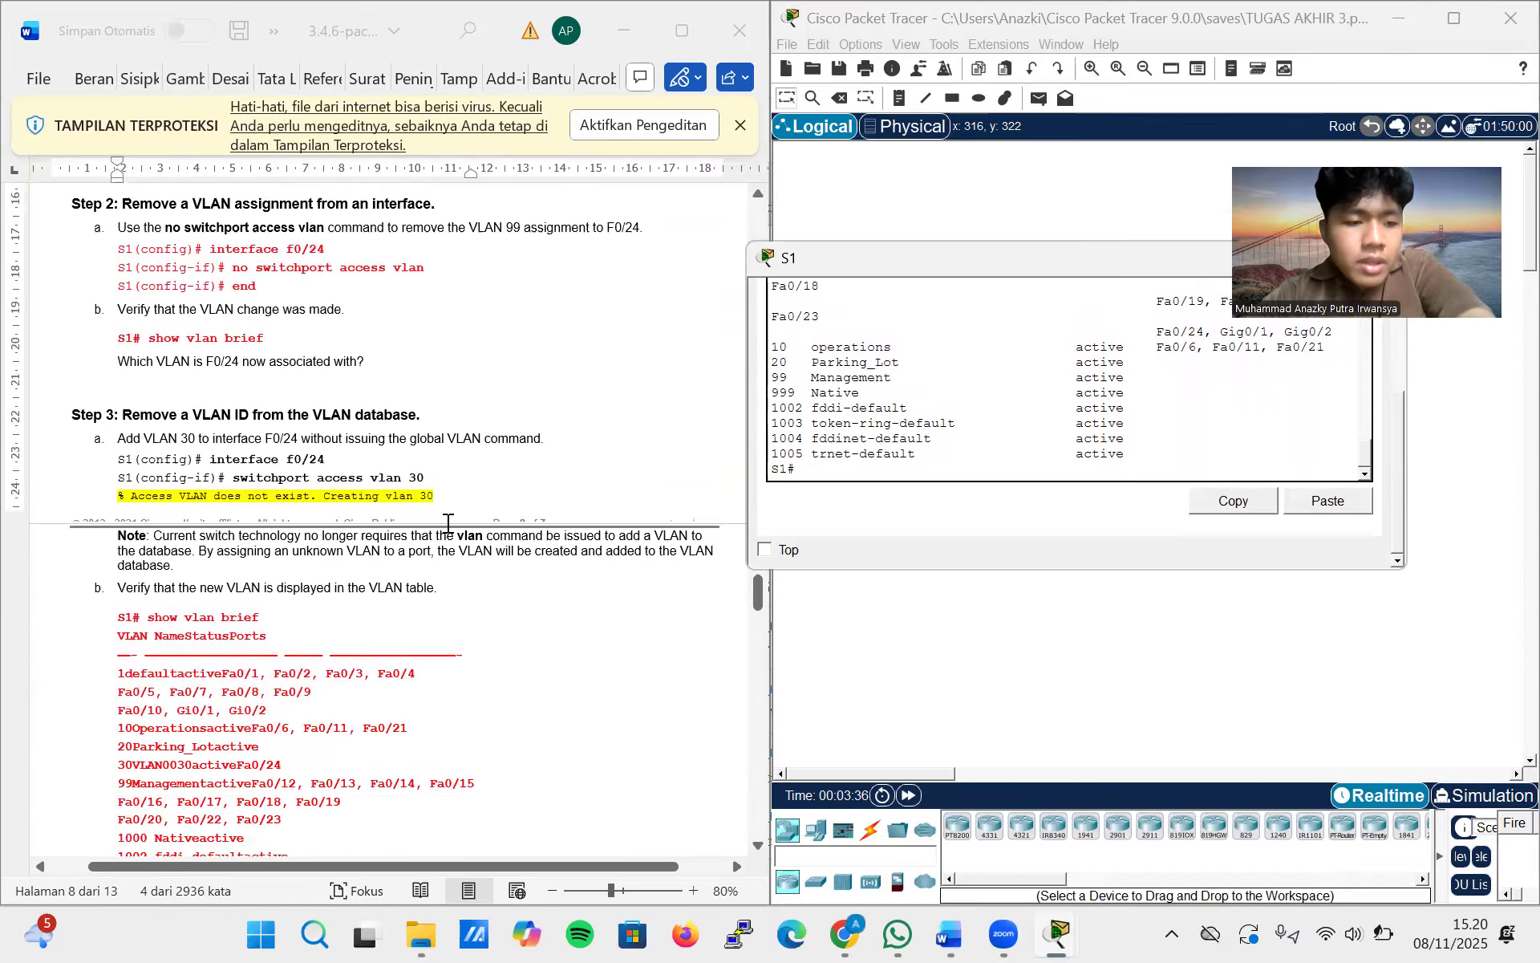
scroll(448, 523, "down", 20)
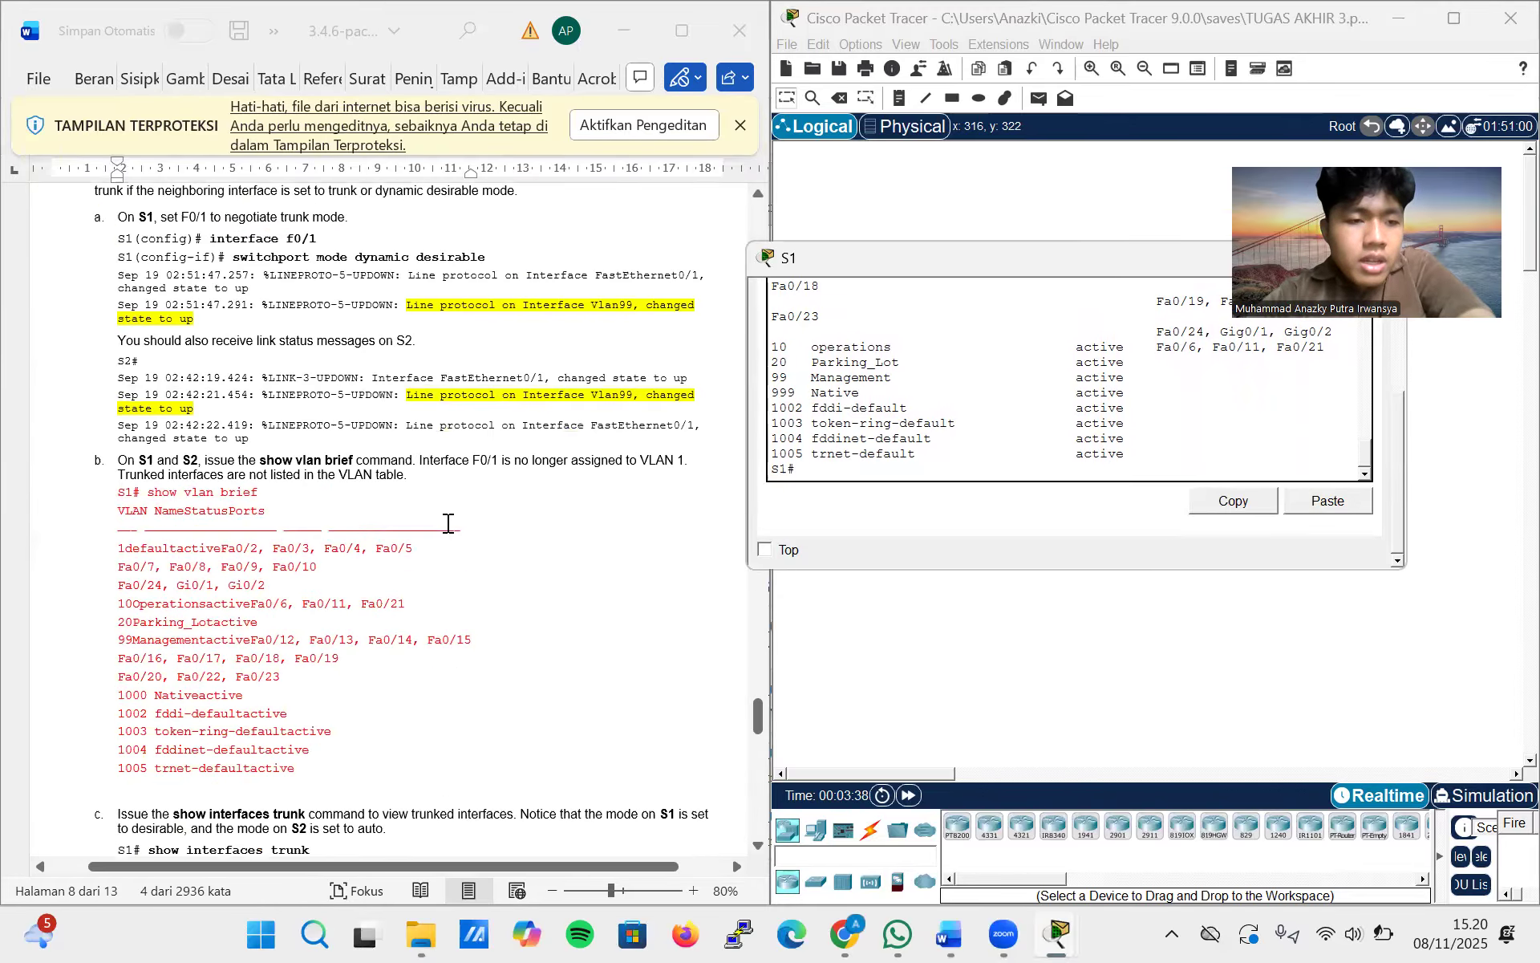
scroll(448, 523, "down", 9)
scroll(449, 523, "up", 12)
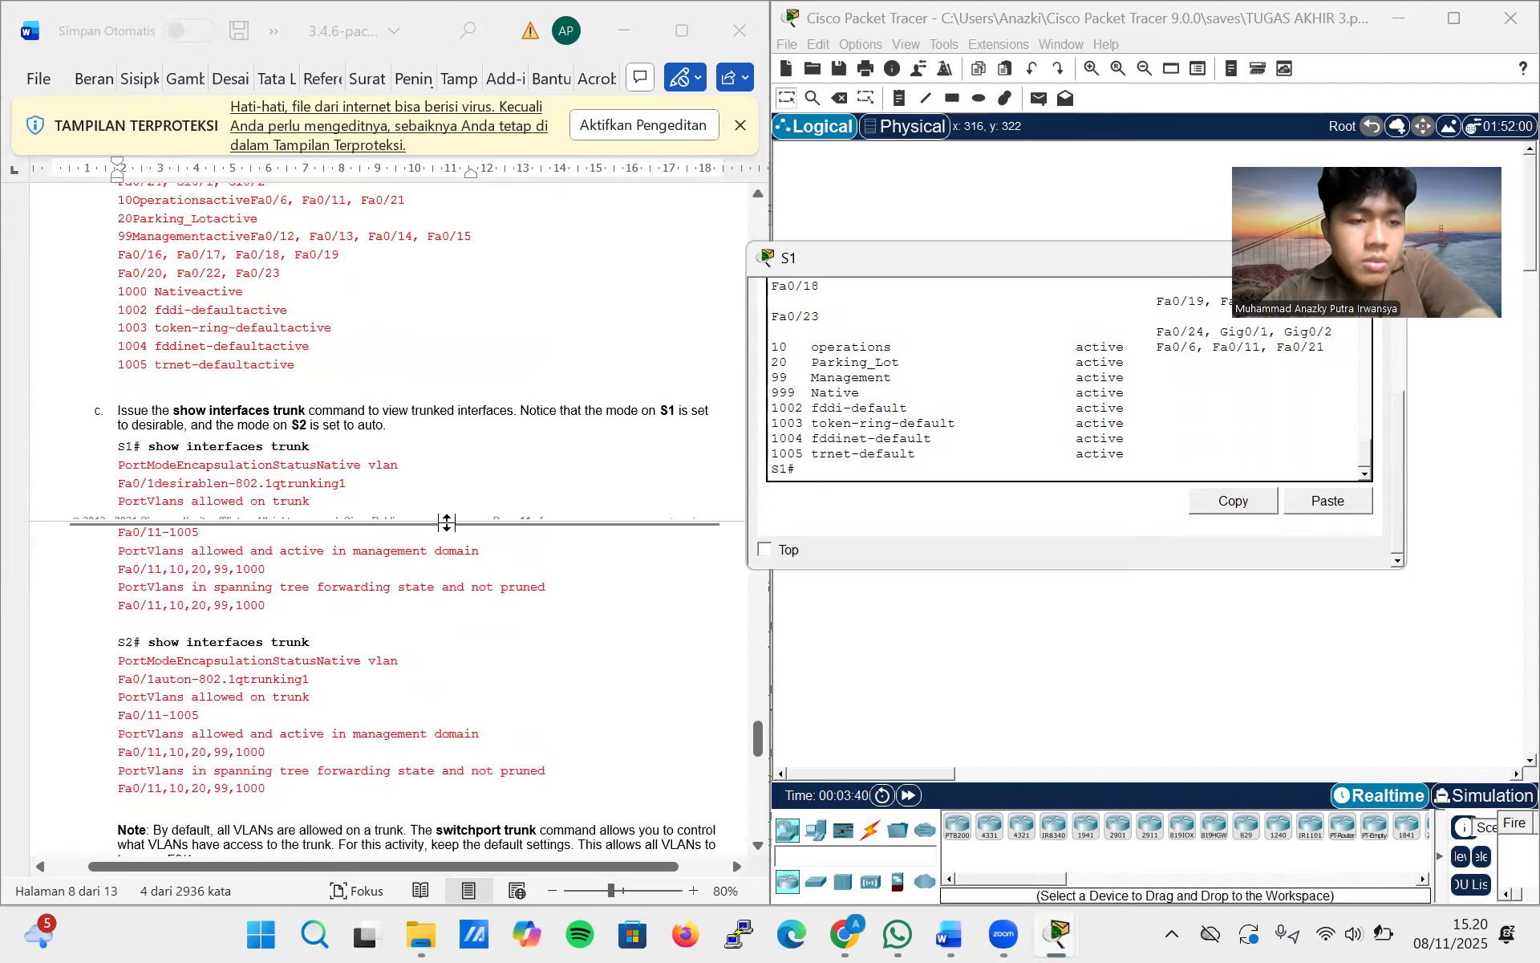
scroll(449, 523, "down", 20)
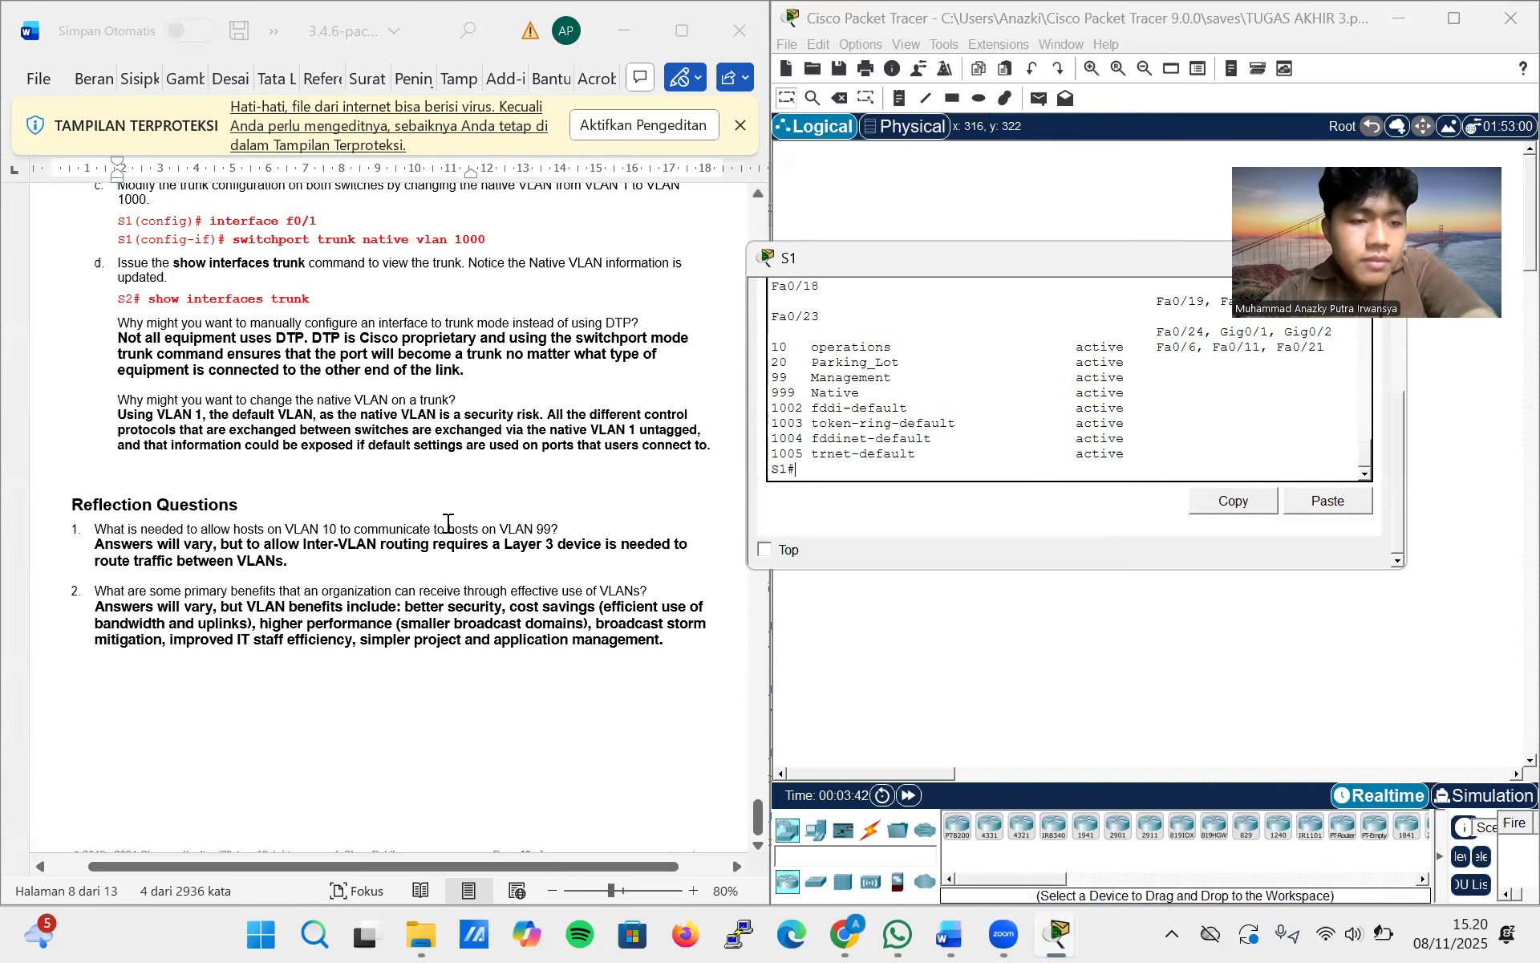
scroll(449, 523, "up", 6)
scroll(448, 523, "up", 15)
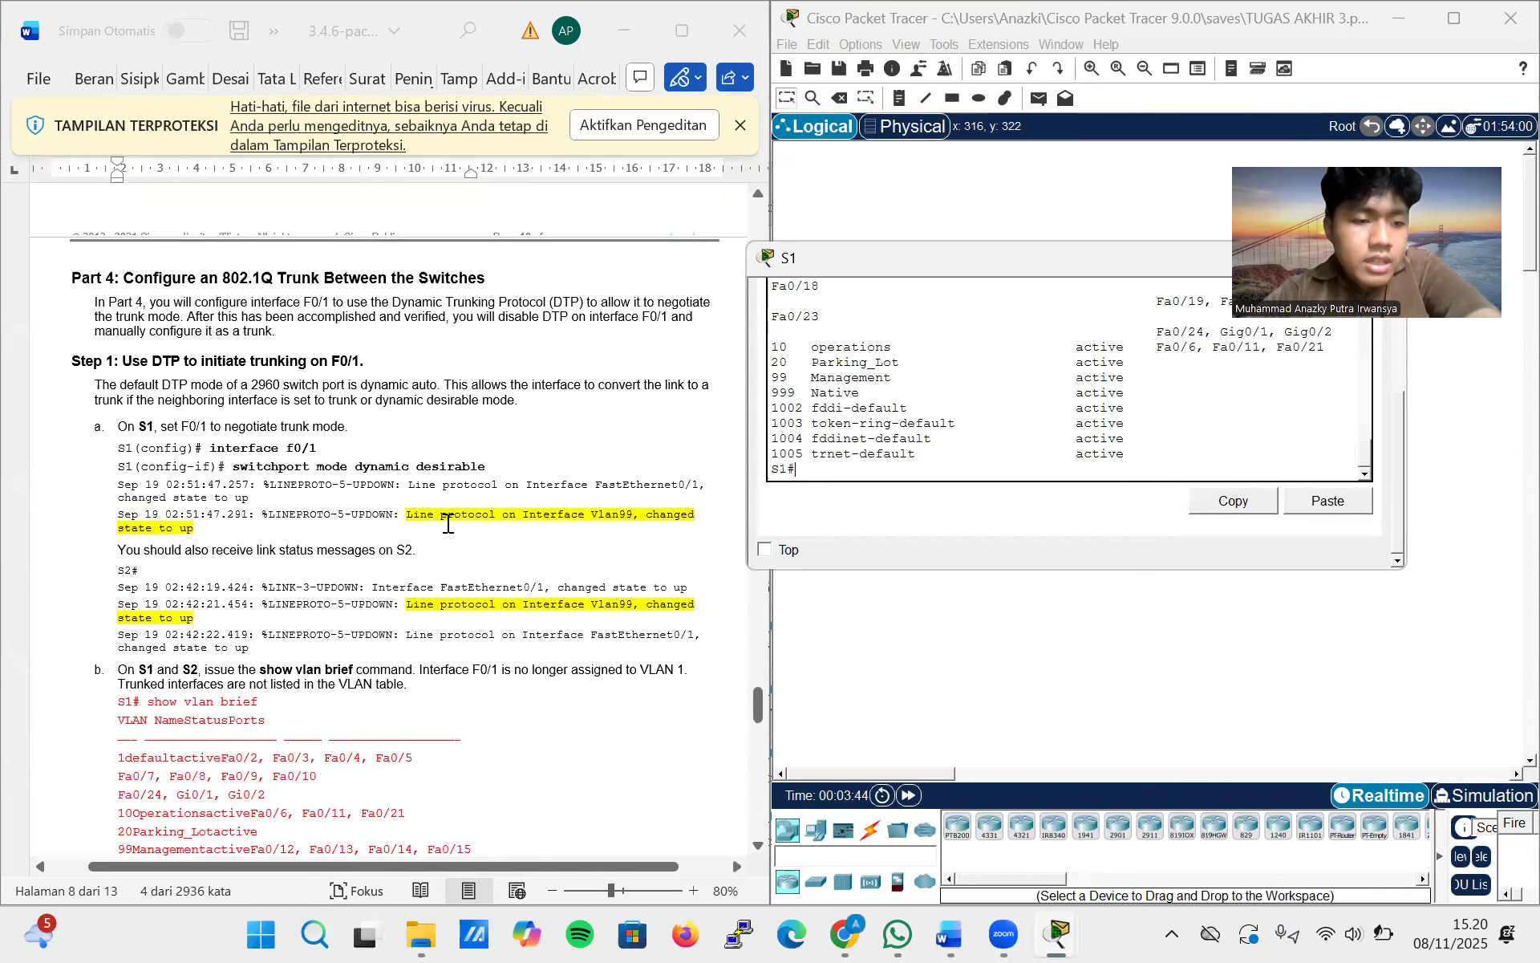
scroll(448, 524, "up", 10)
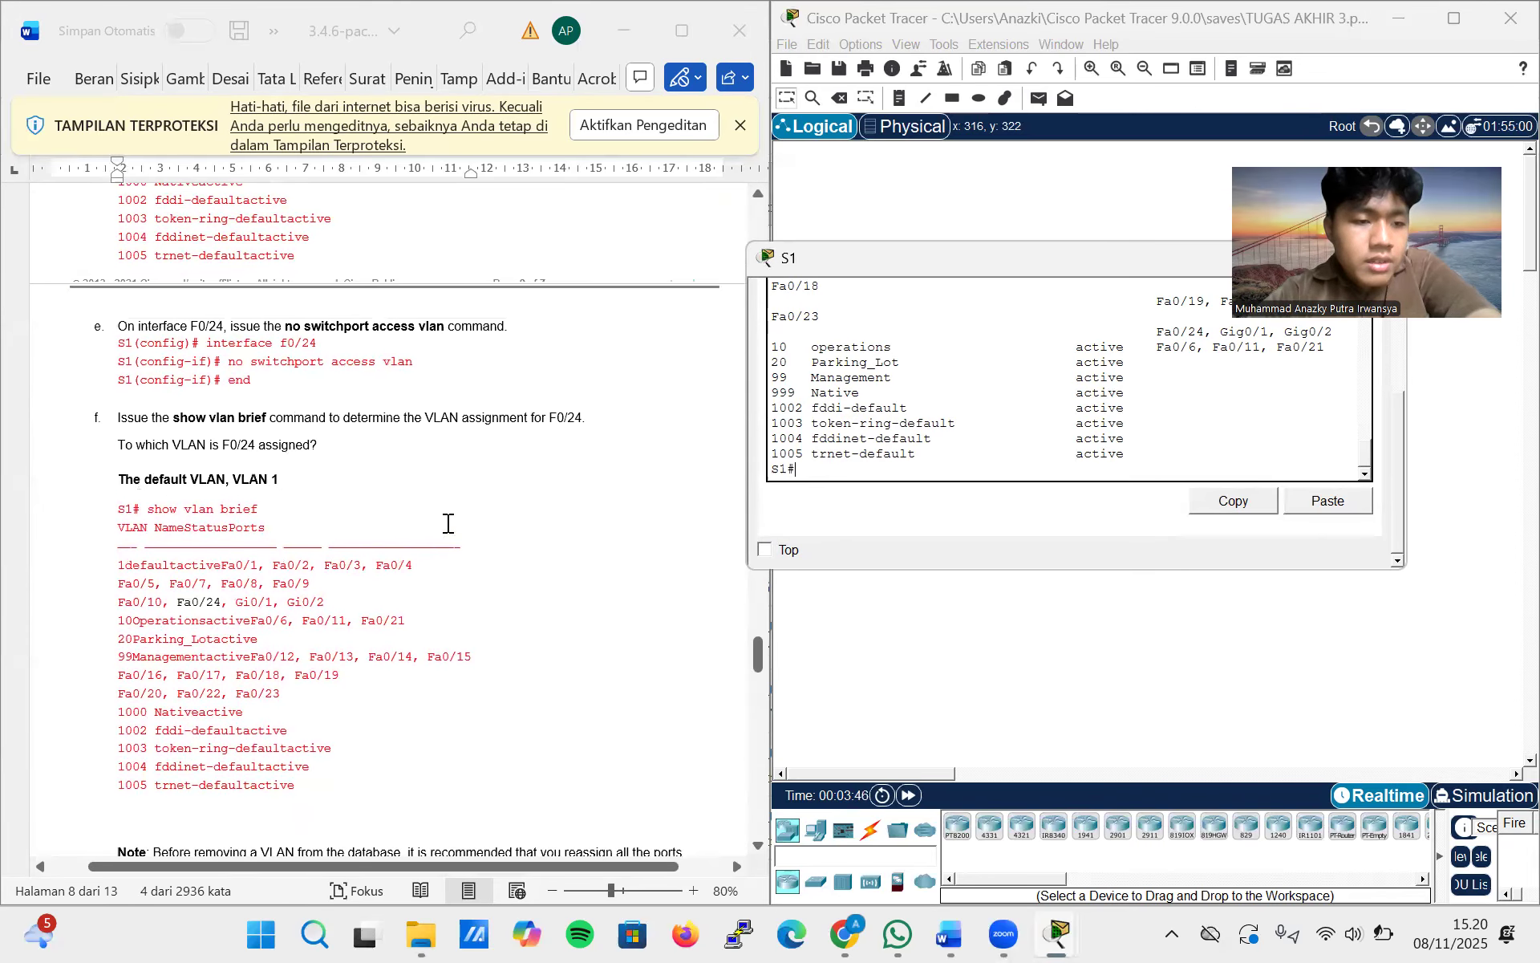
scroll(448, 523, "up", 8)
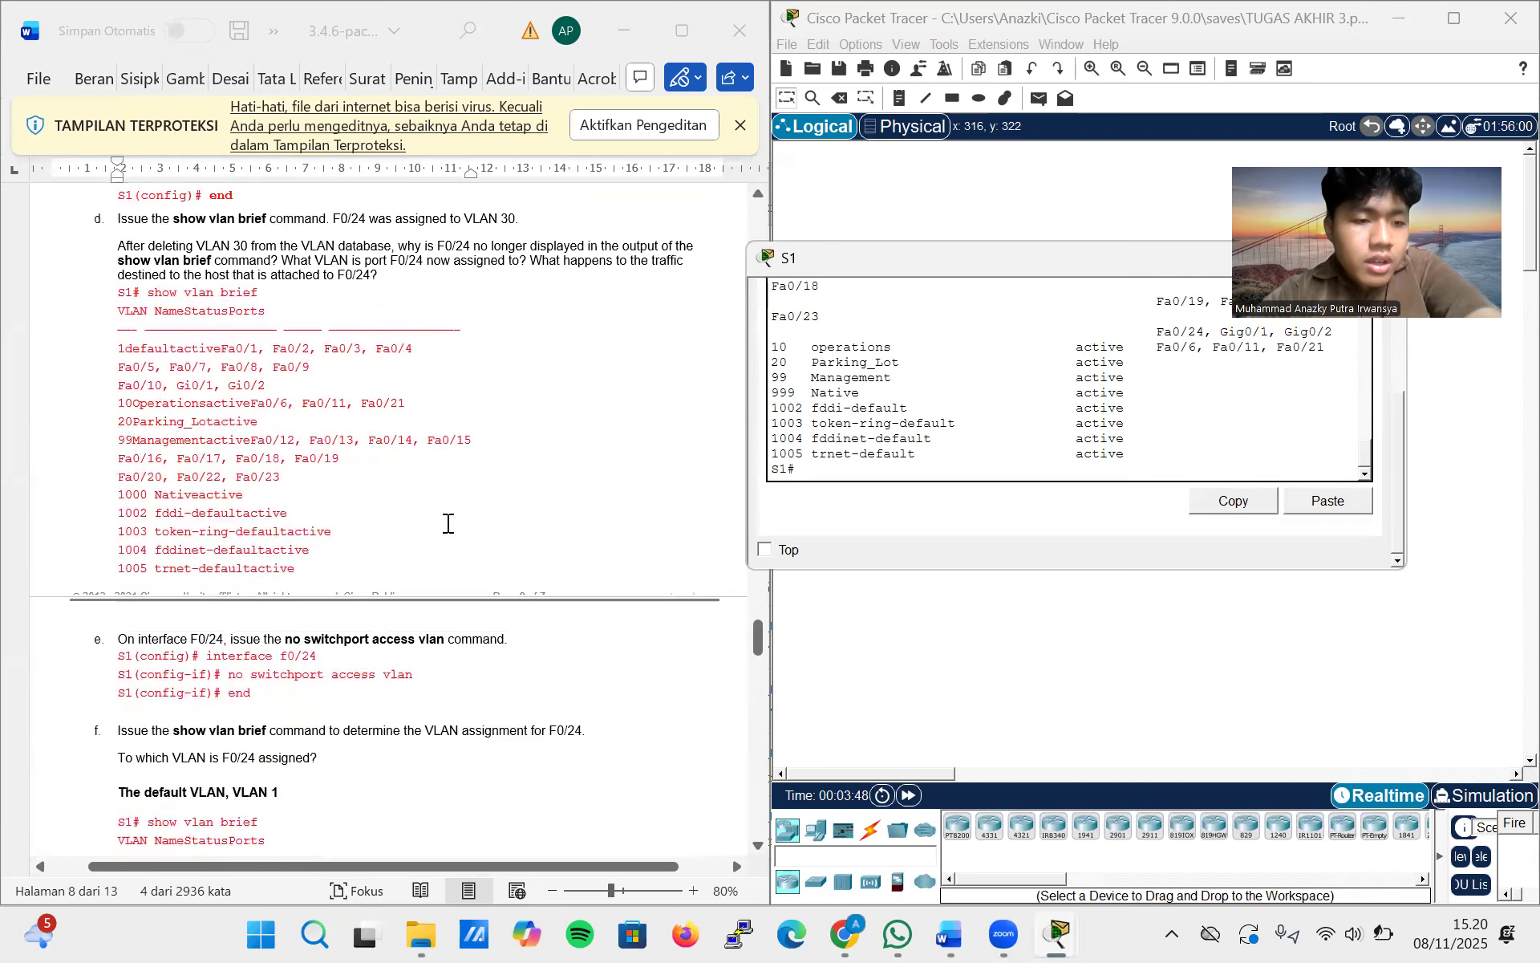
scroll(448, 523, "down", 18)
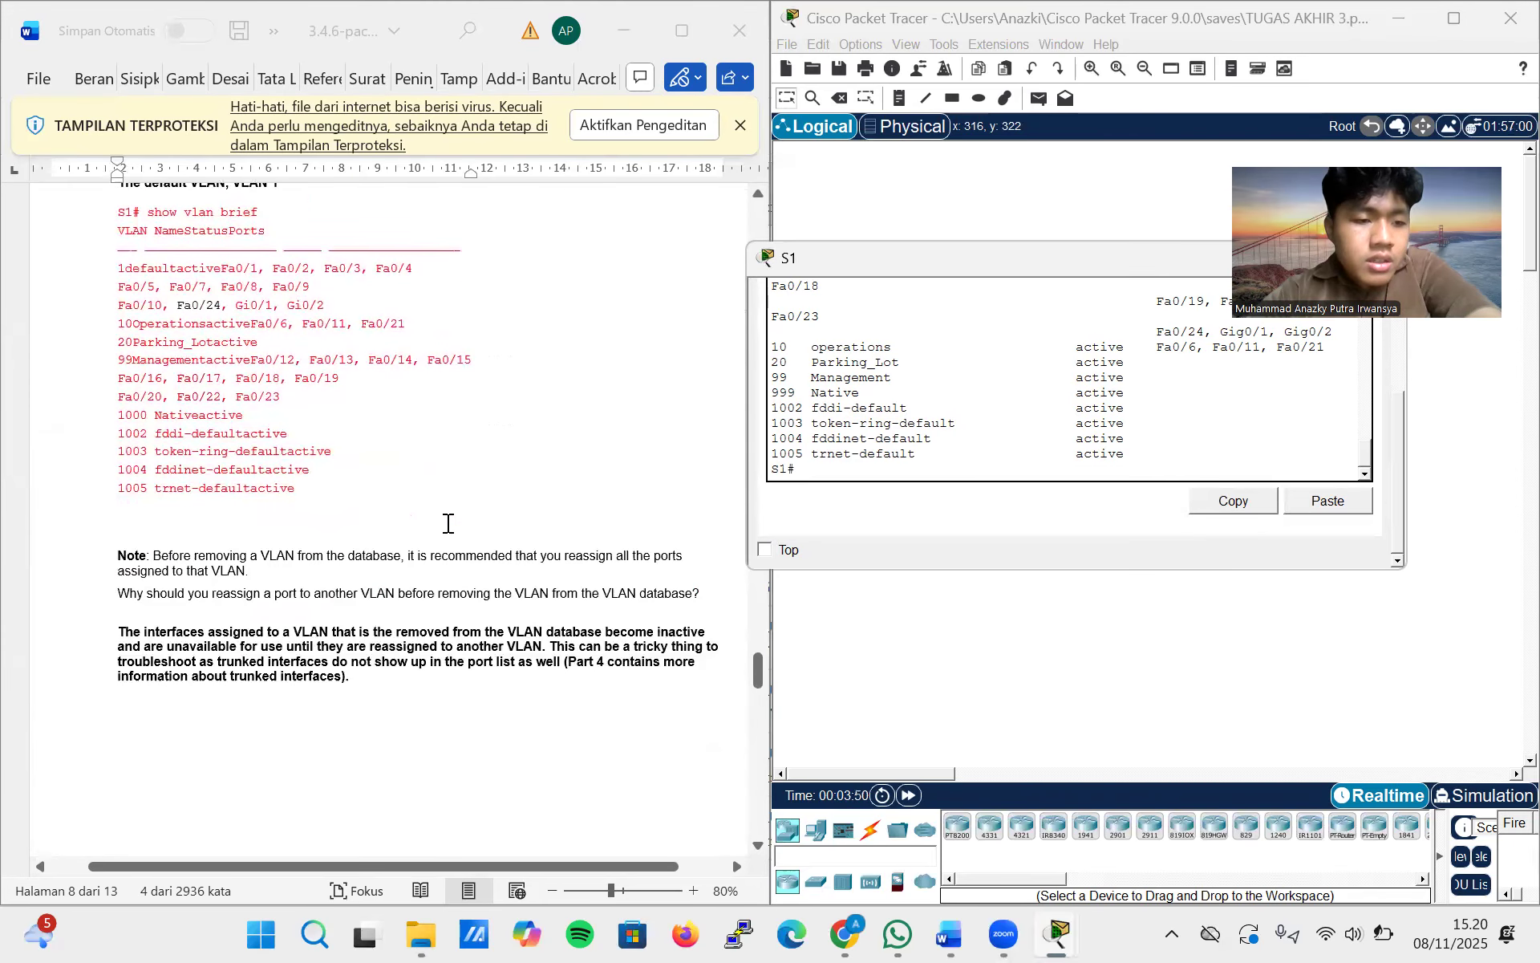
scroll(448, 523, "down", 15)
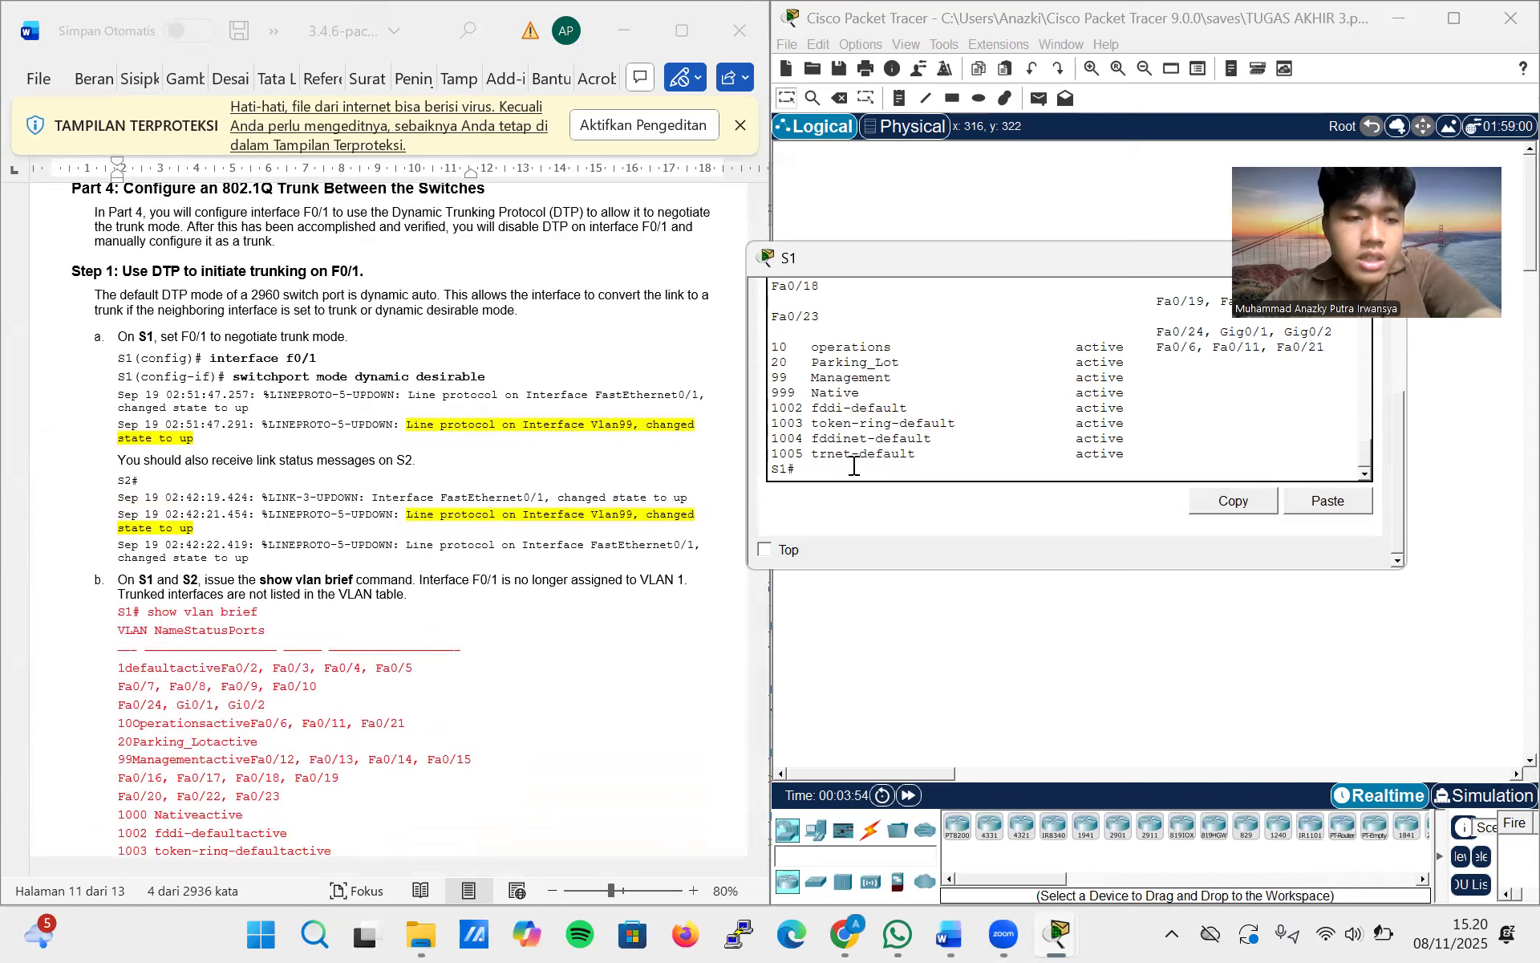
Following Part 4, Step 1a of the lab, enter global configuration mode on S1 and open interface f0/1
type("config terminal")
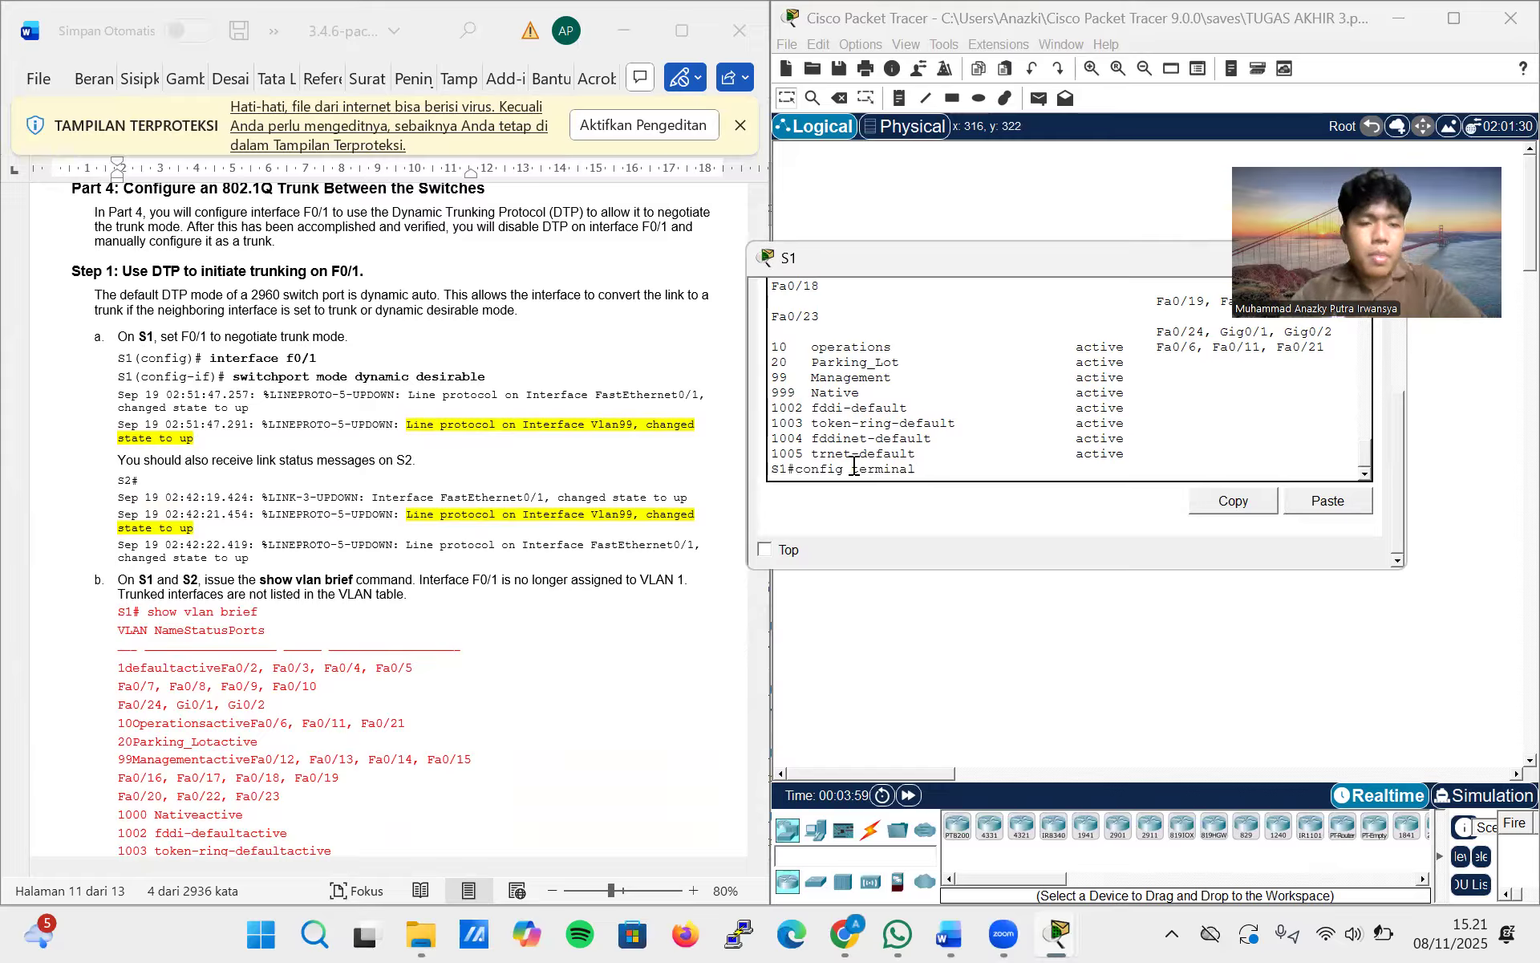
key("Return")
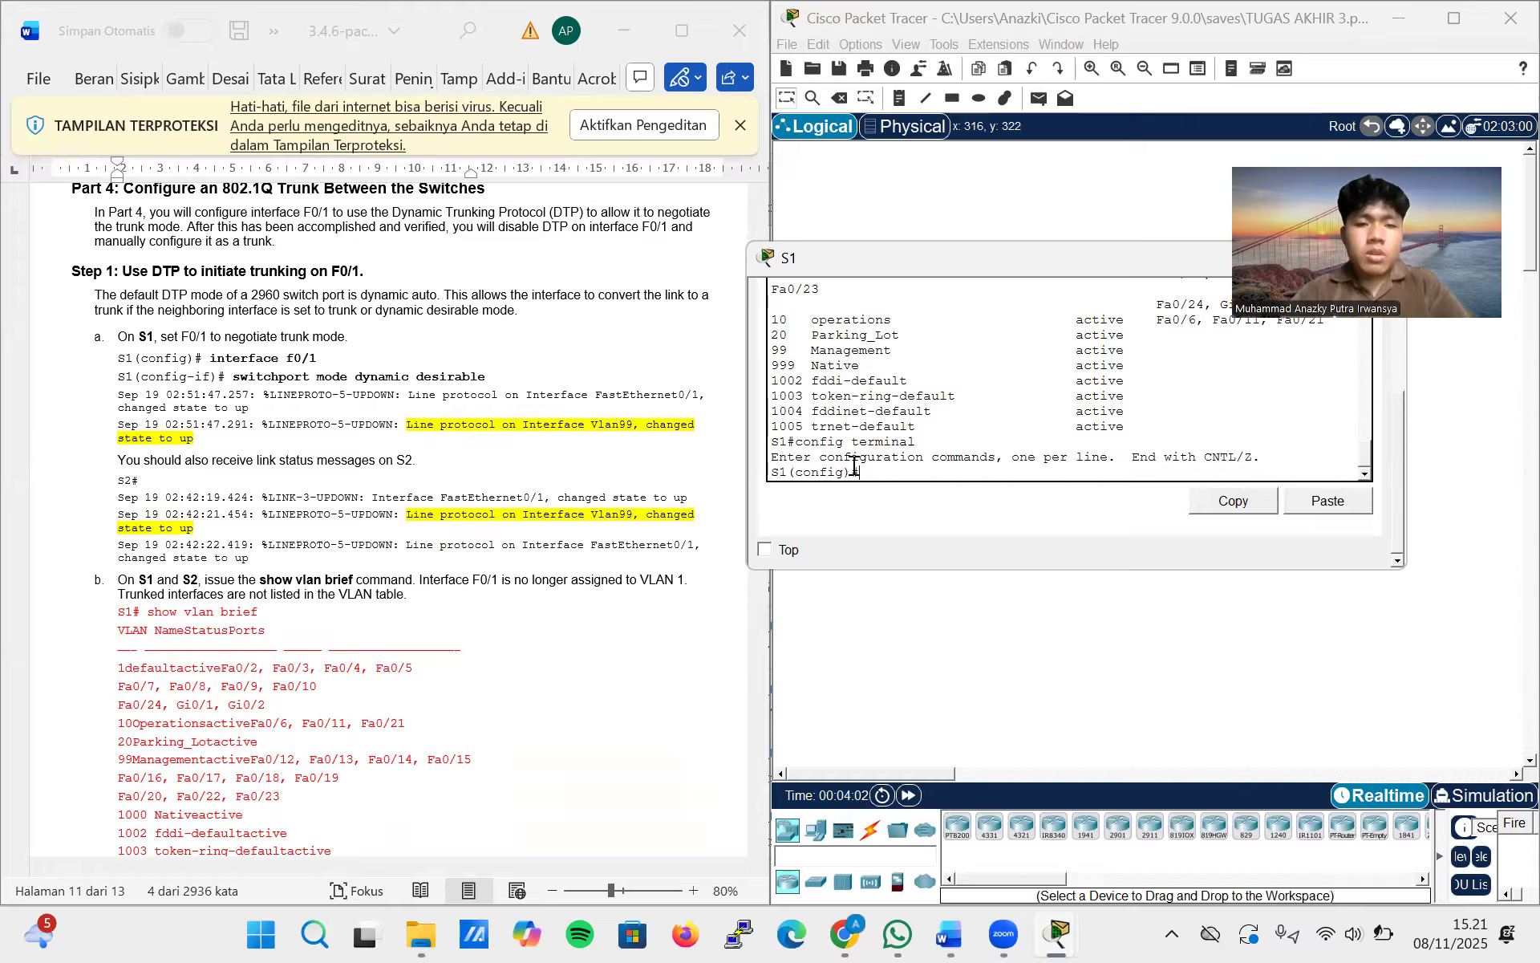
type("interface")
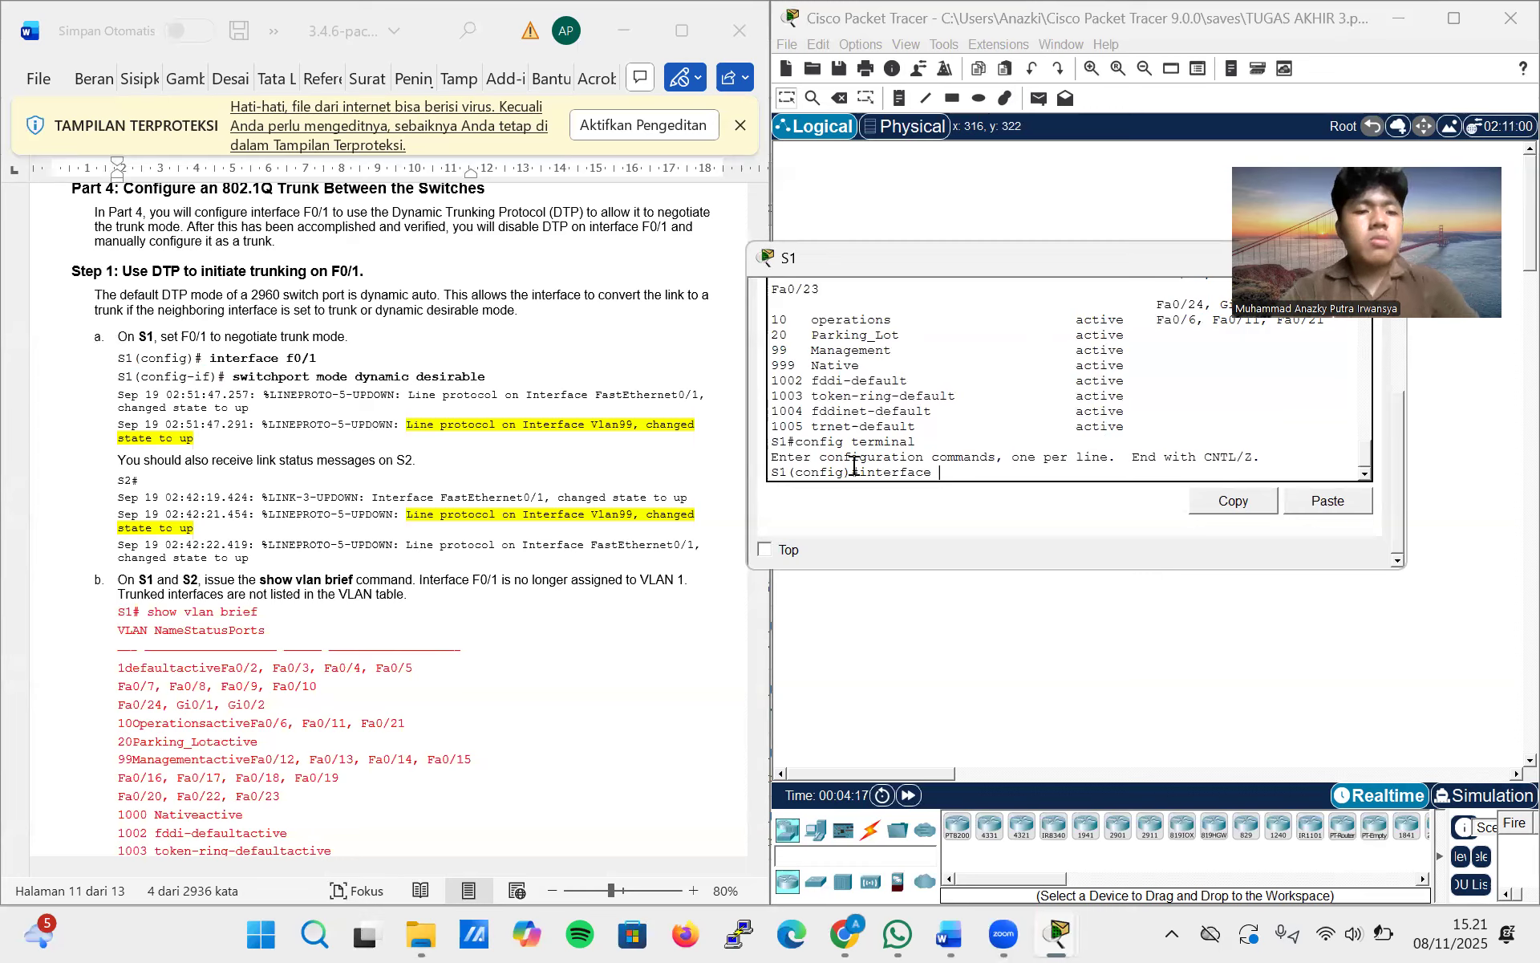
type("f")
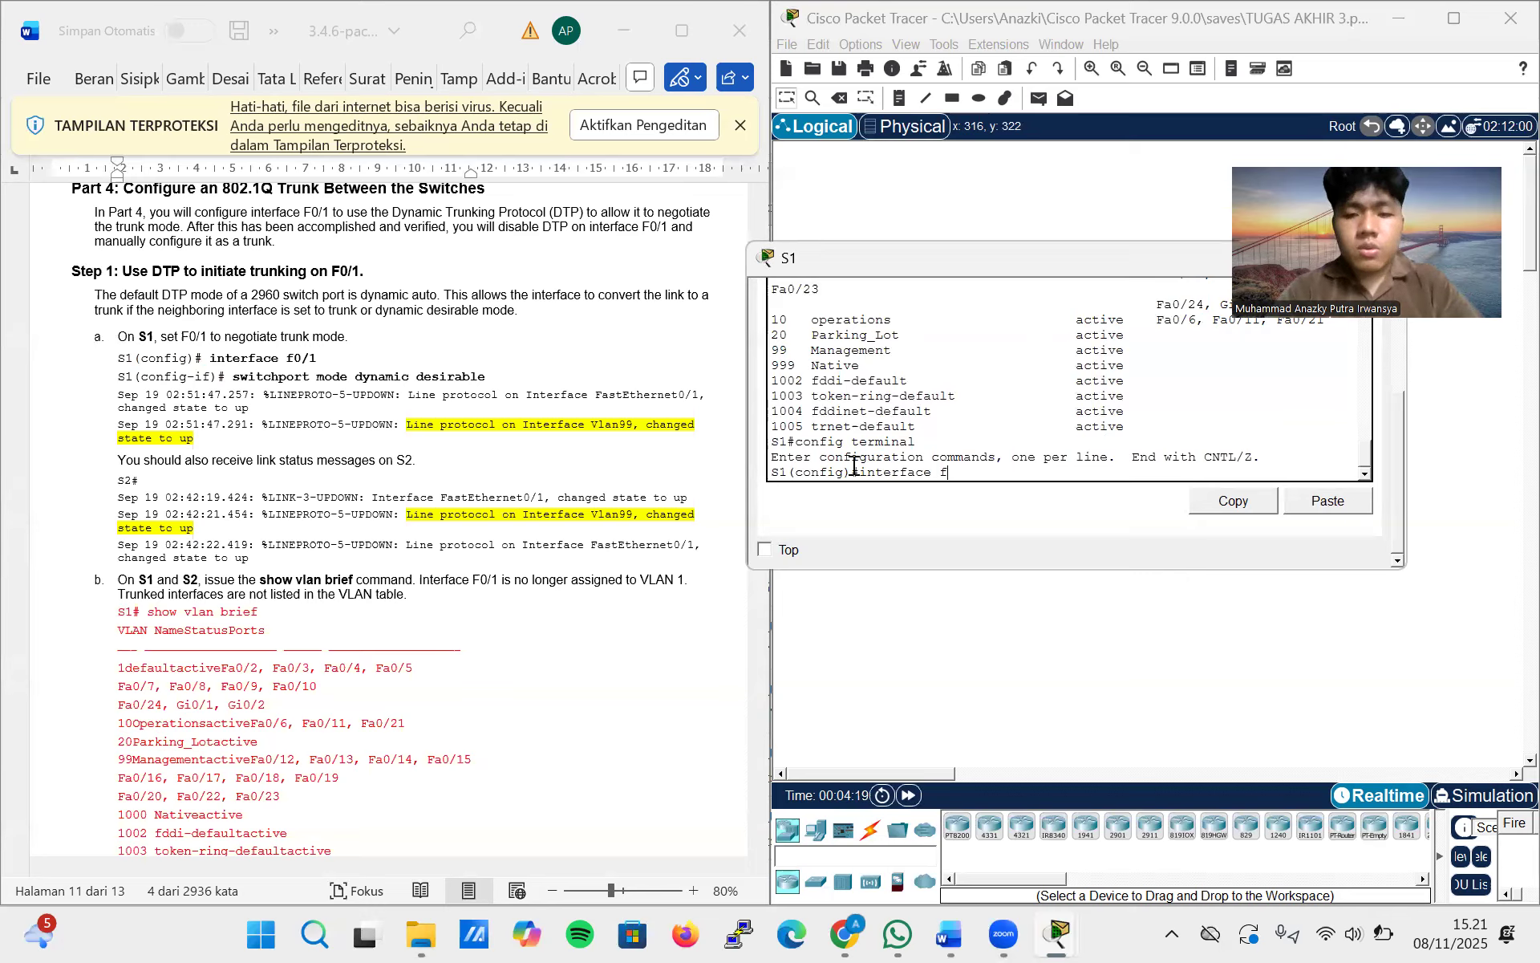
type("0/1")
key("Return")
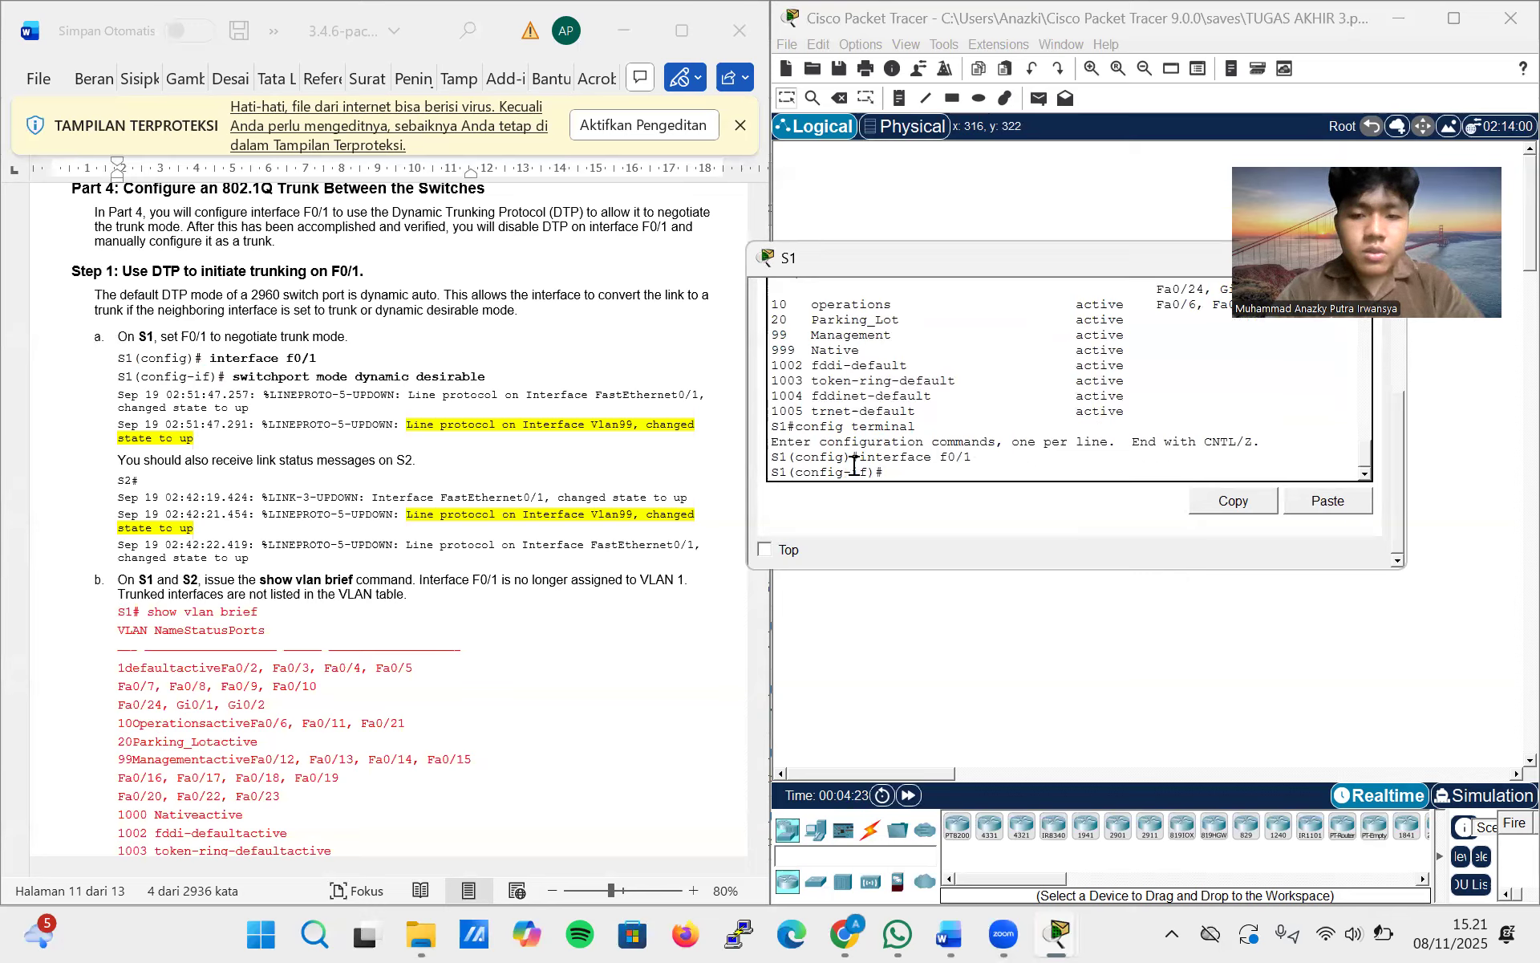
Set F0/1 on S1 to negotiate trunking with switchport mode dynamic desirable
type("swit")
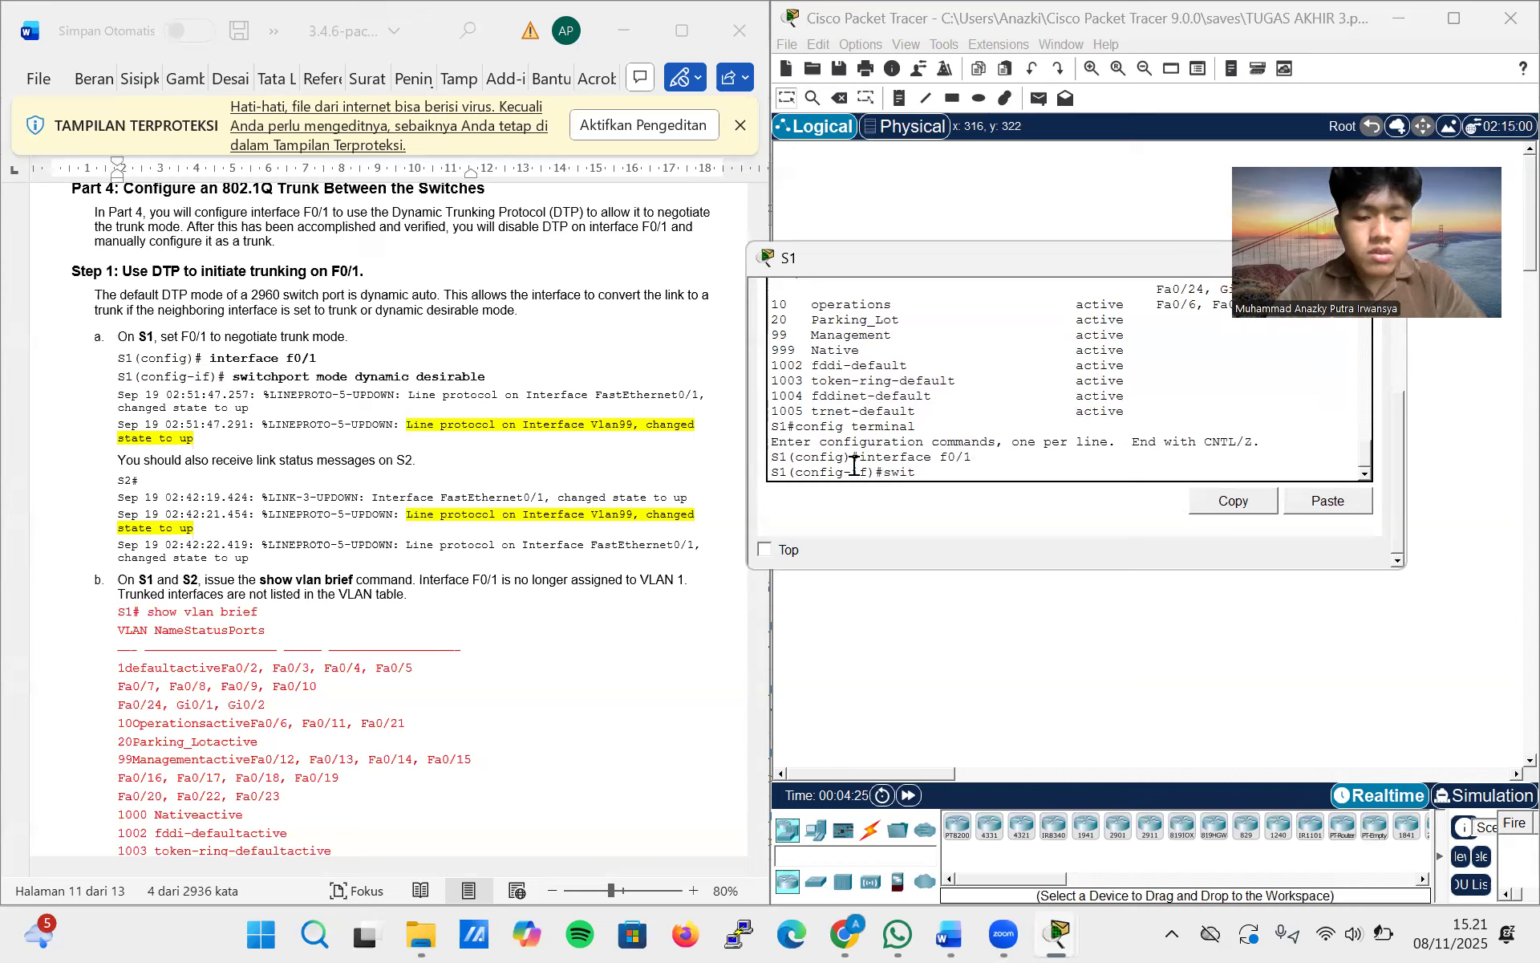
type("chport mode dynami")
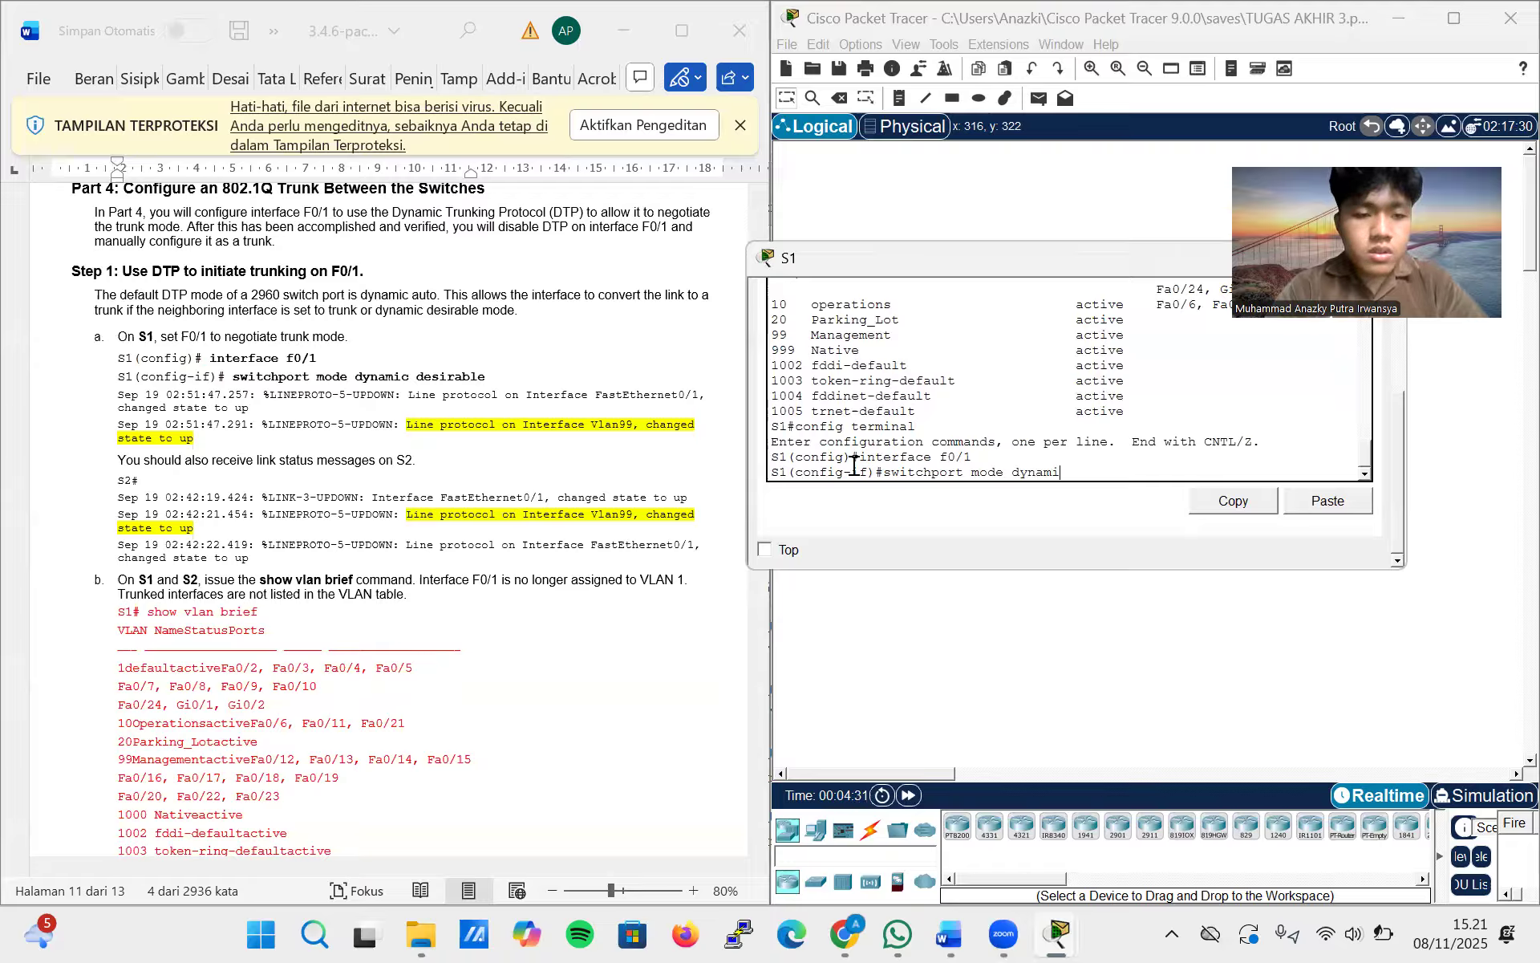
type("c de")
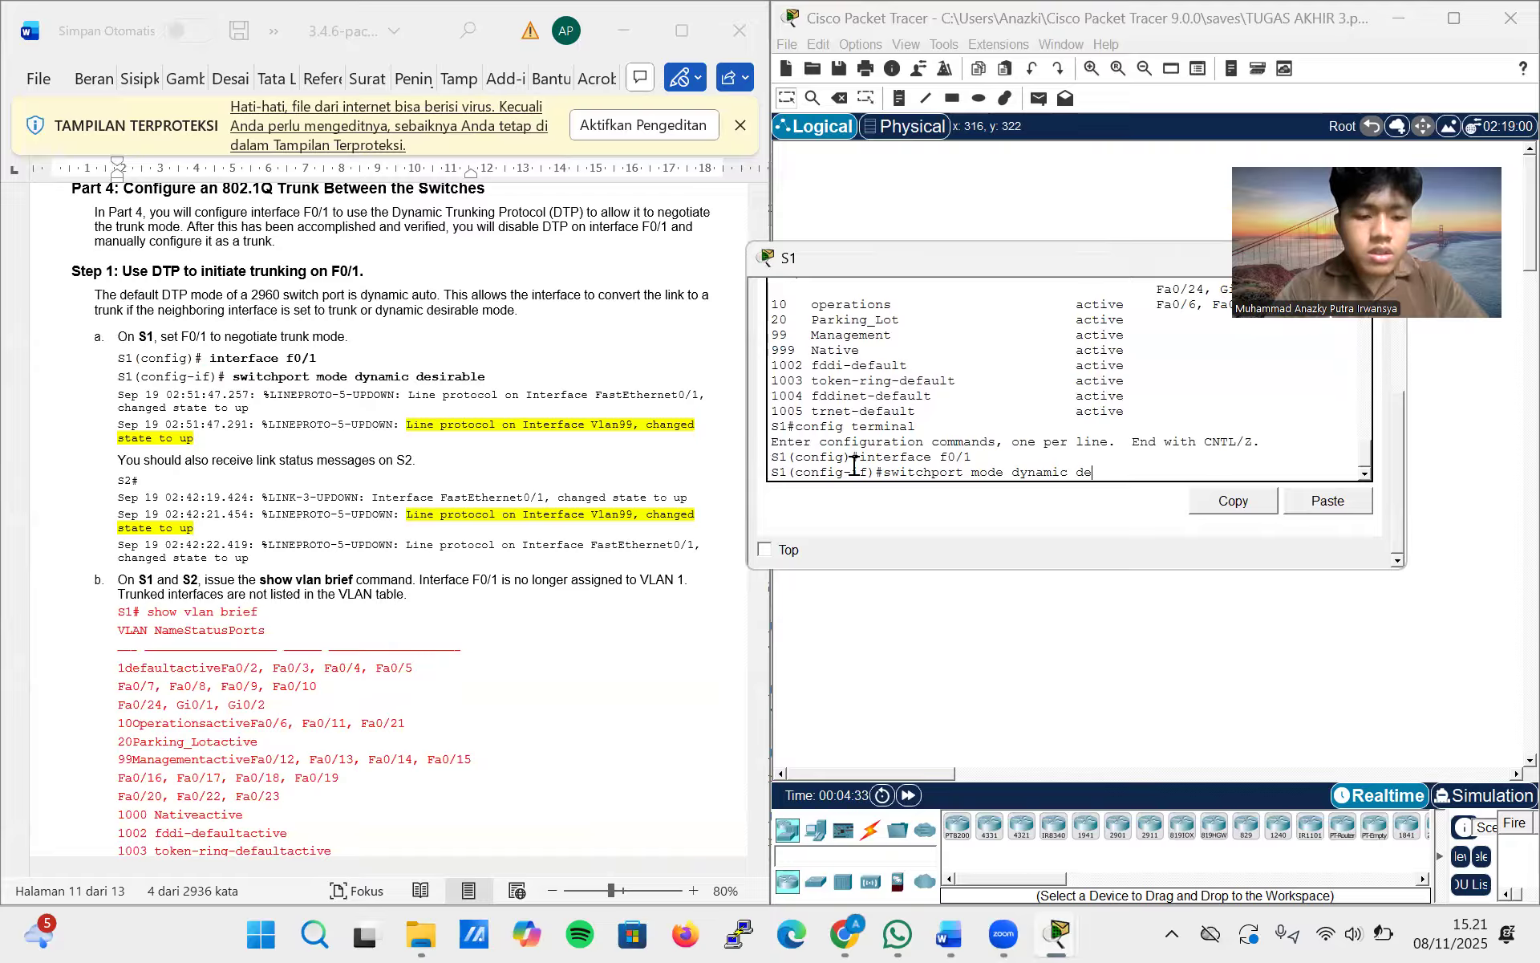
type("sirable")
key("Return")
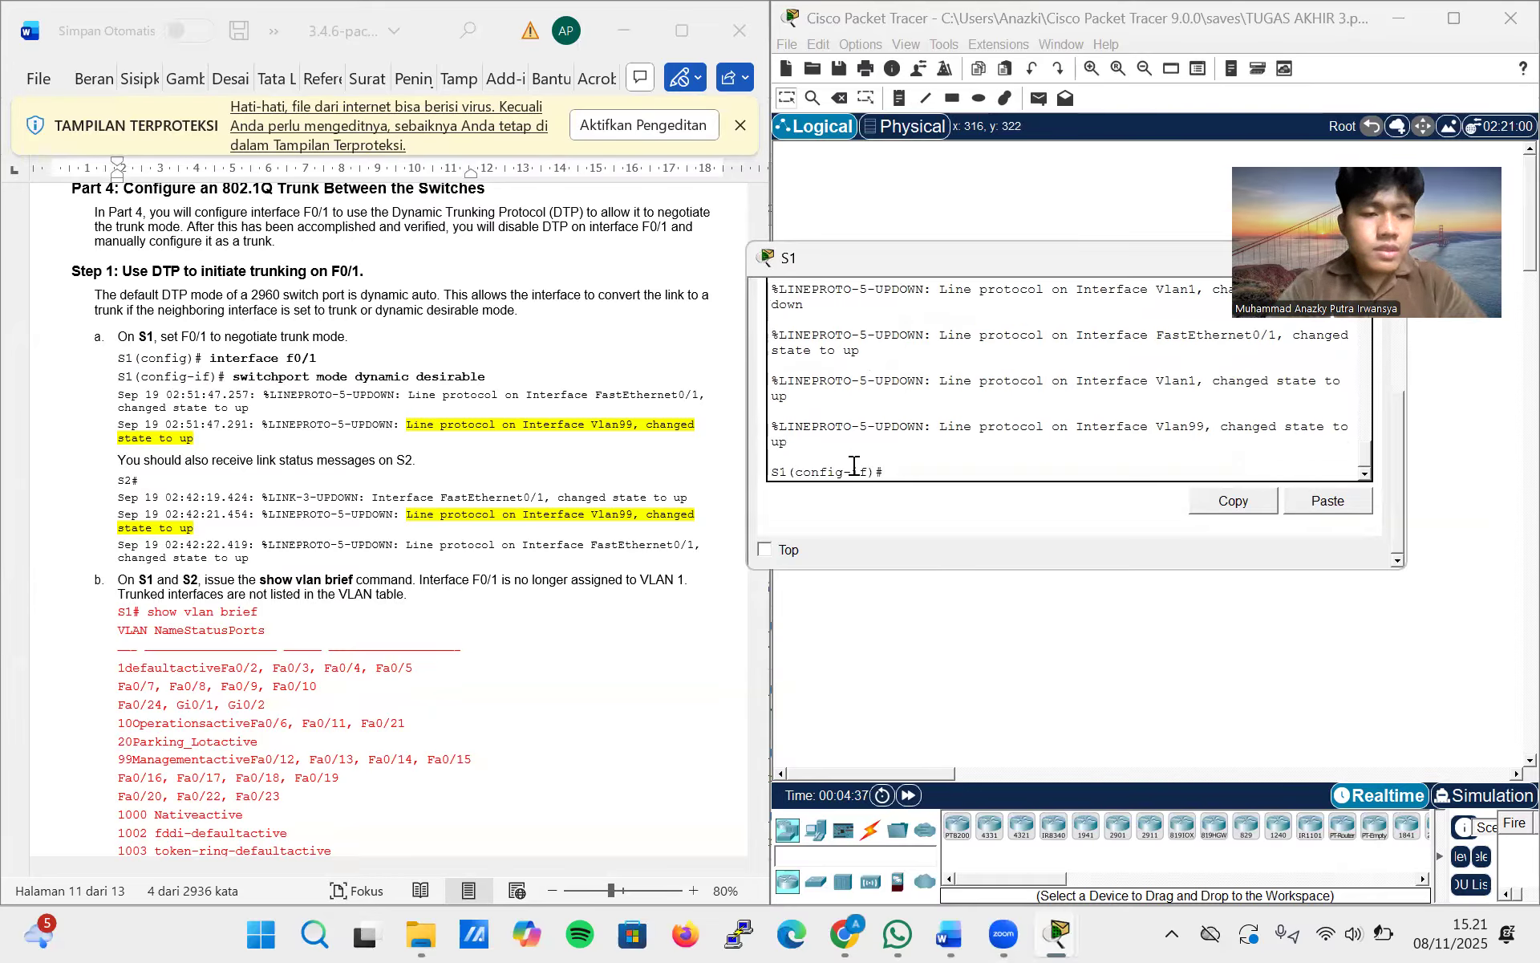
Review the line protocol messages on S1 and issue switchport mode dynamic desirable on F0/1 once more
scroll(906, 382, "up", 6)
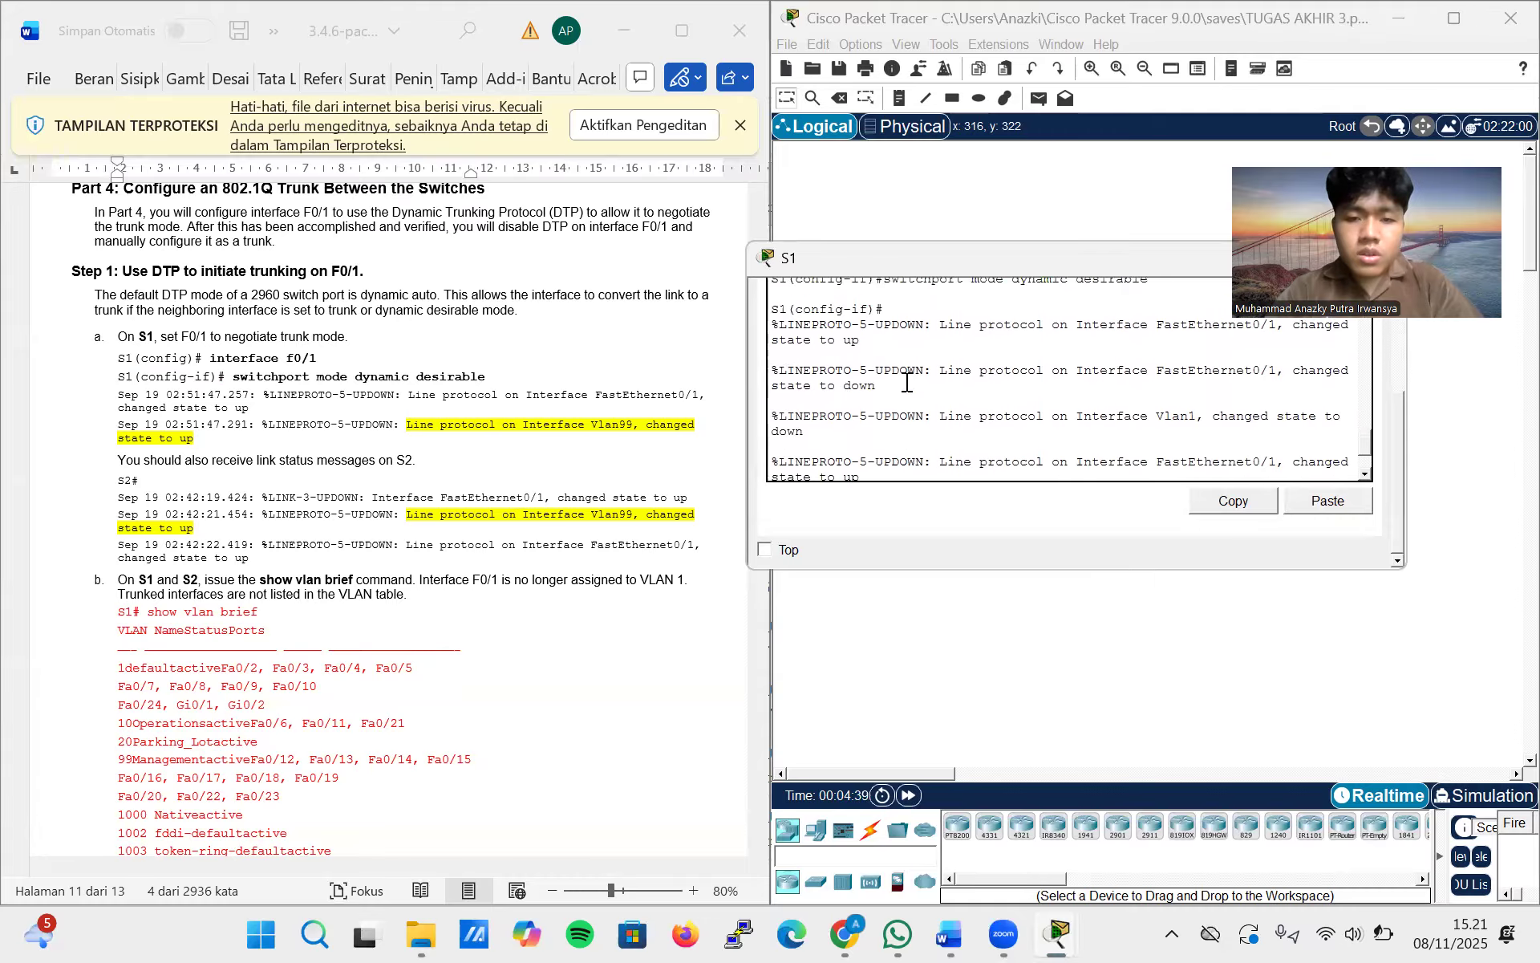
scroll(907, 383, "down", 3)
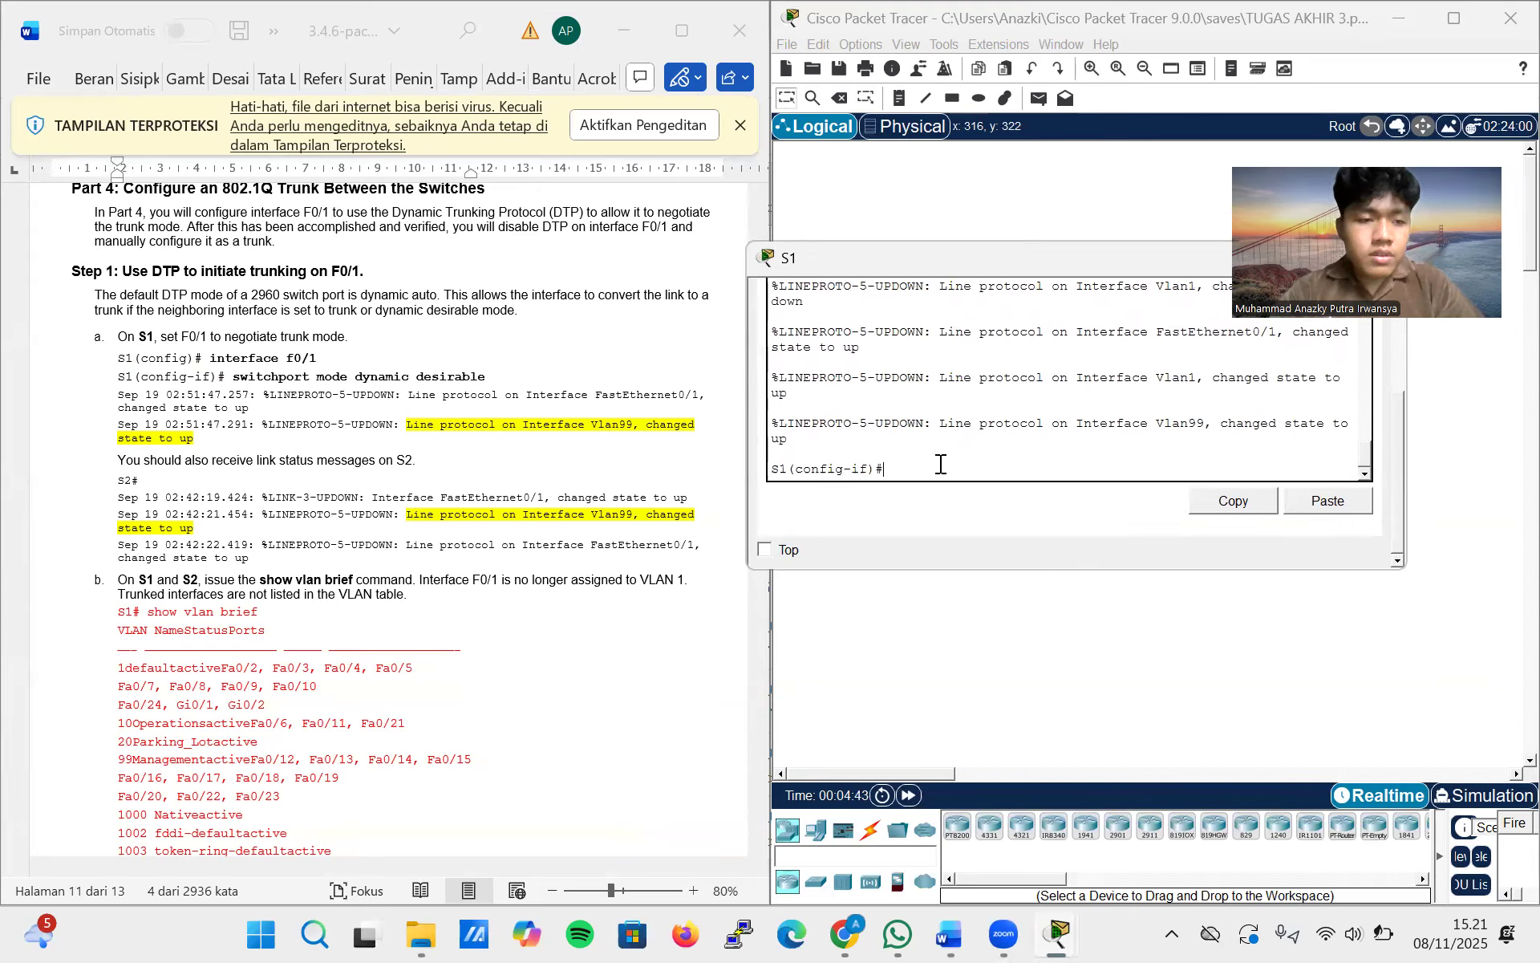
type("switchport mode dynamic desirable")
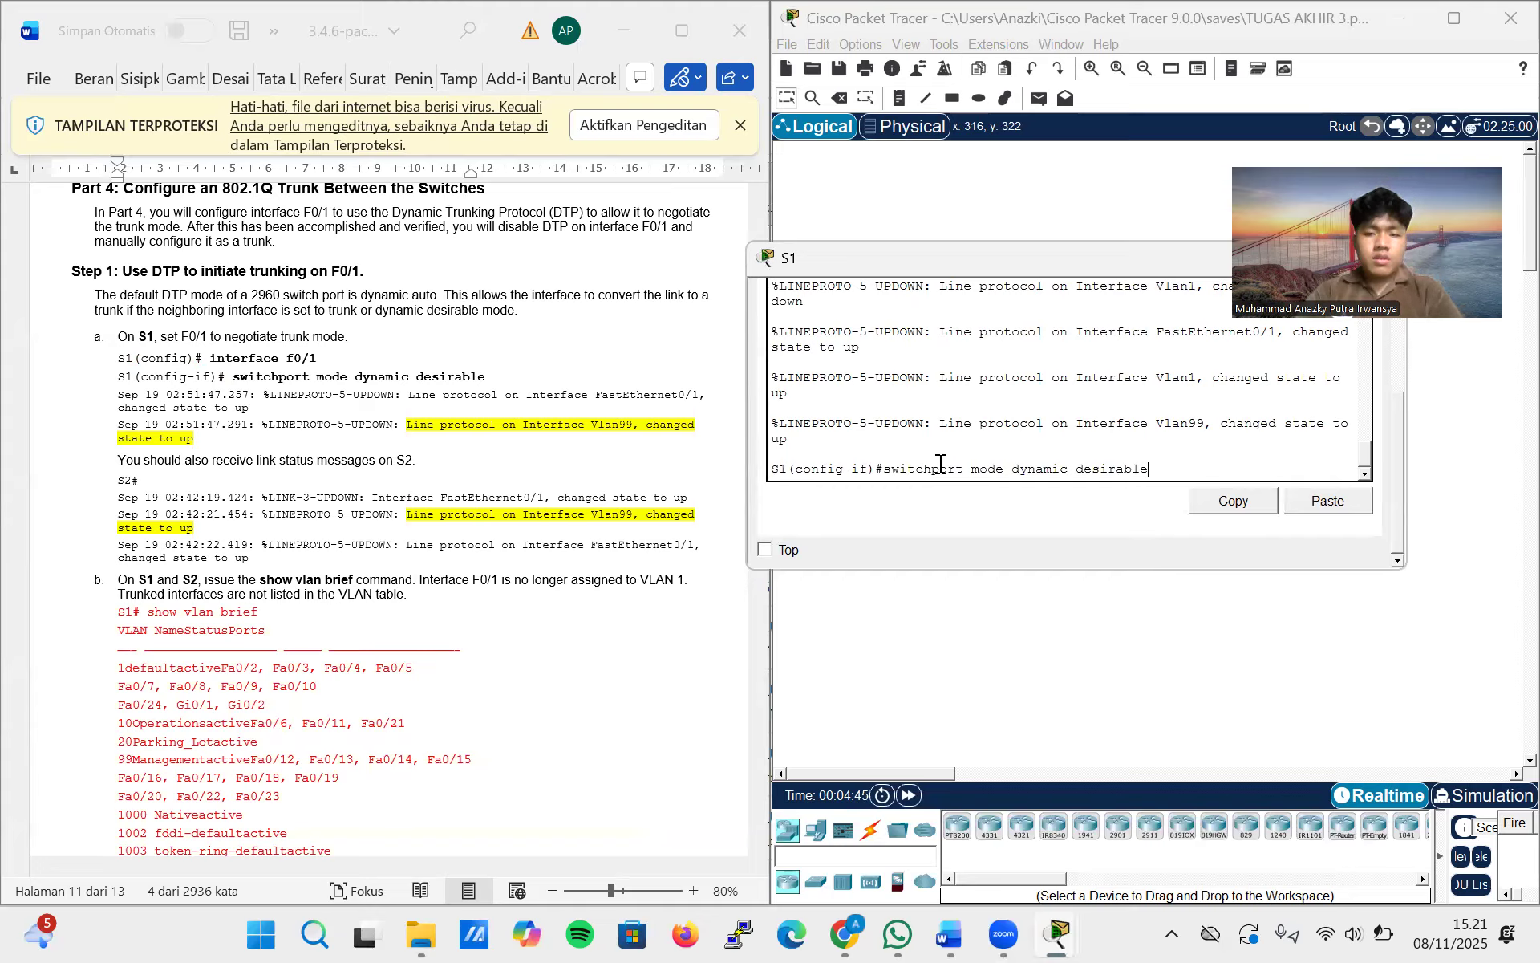
key("Return")
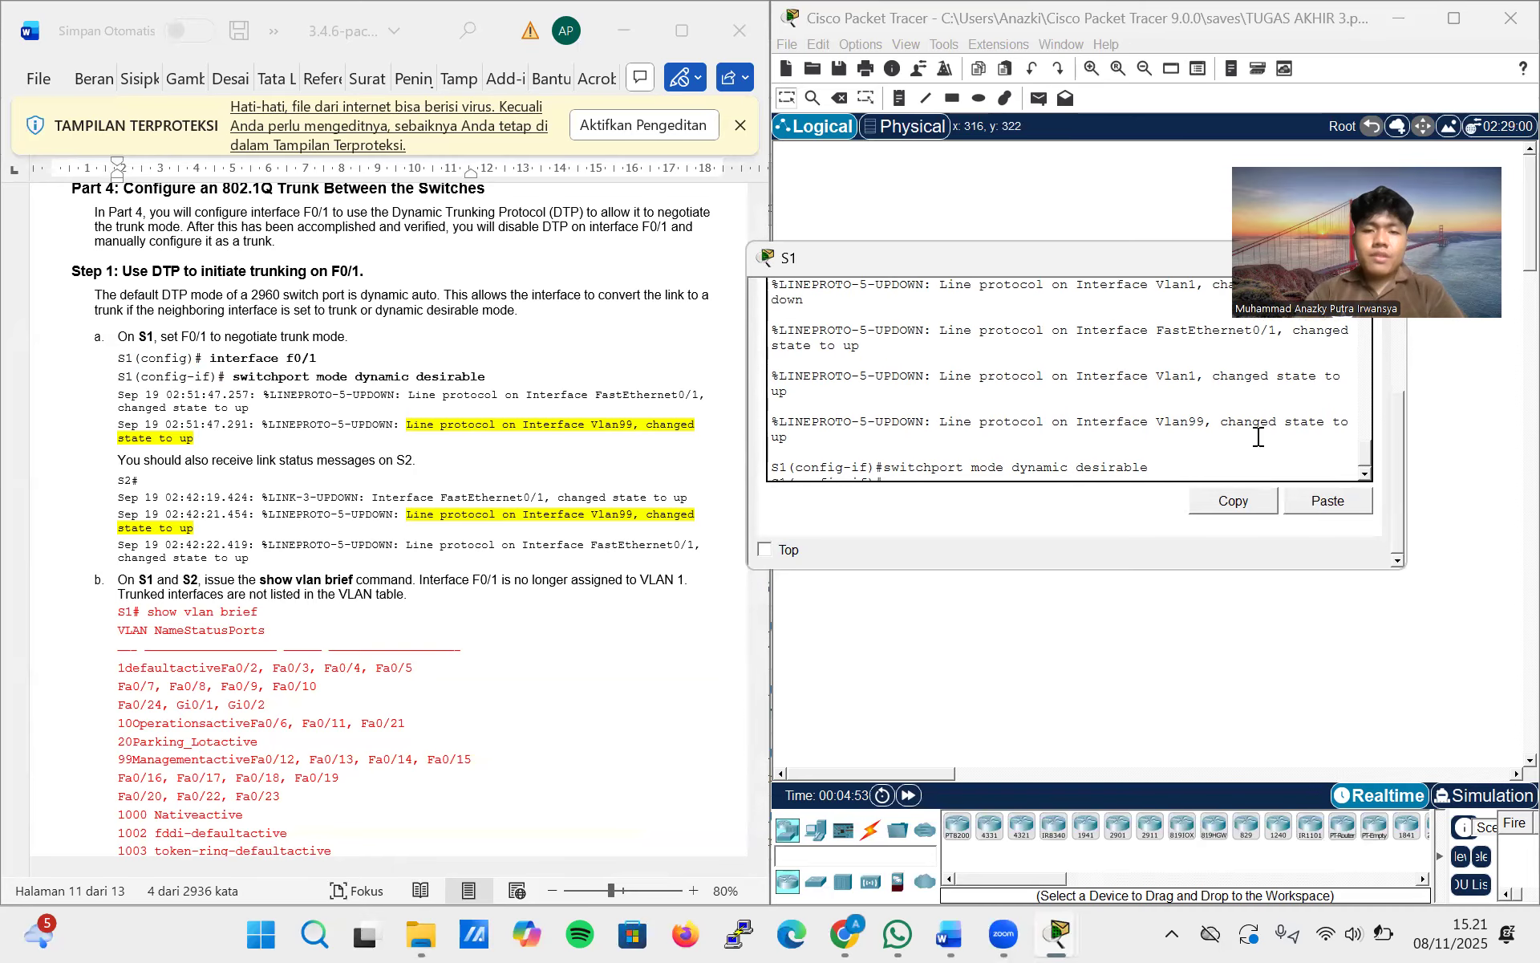
scroll(1259, 436, "up", 1)
scroll(1259, 437, "down", 3)
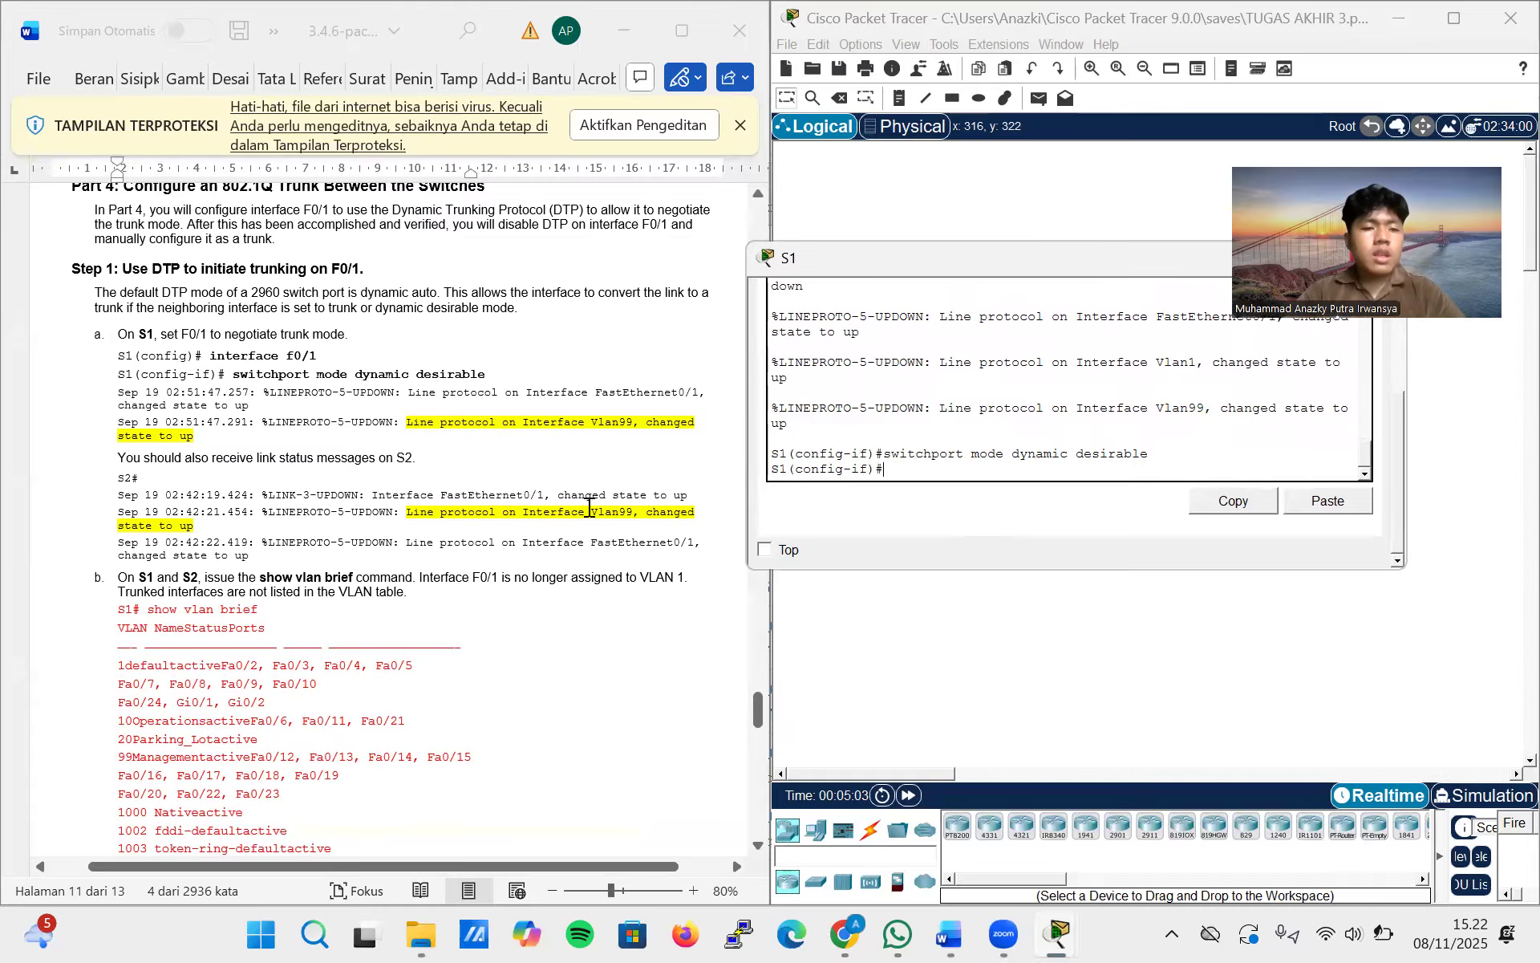
Read lab step b of Part 4 and leave configuration mode on S1 with end
scroll(586, 505, "down", 2)
scroll(583, 517, "down", 1)
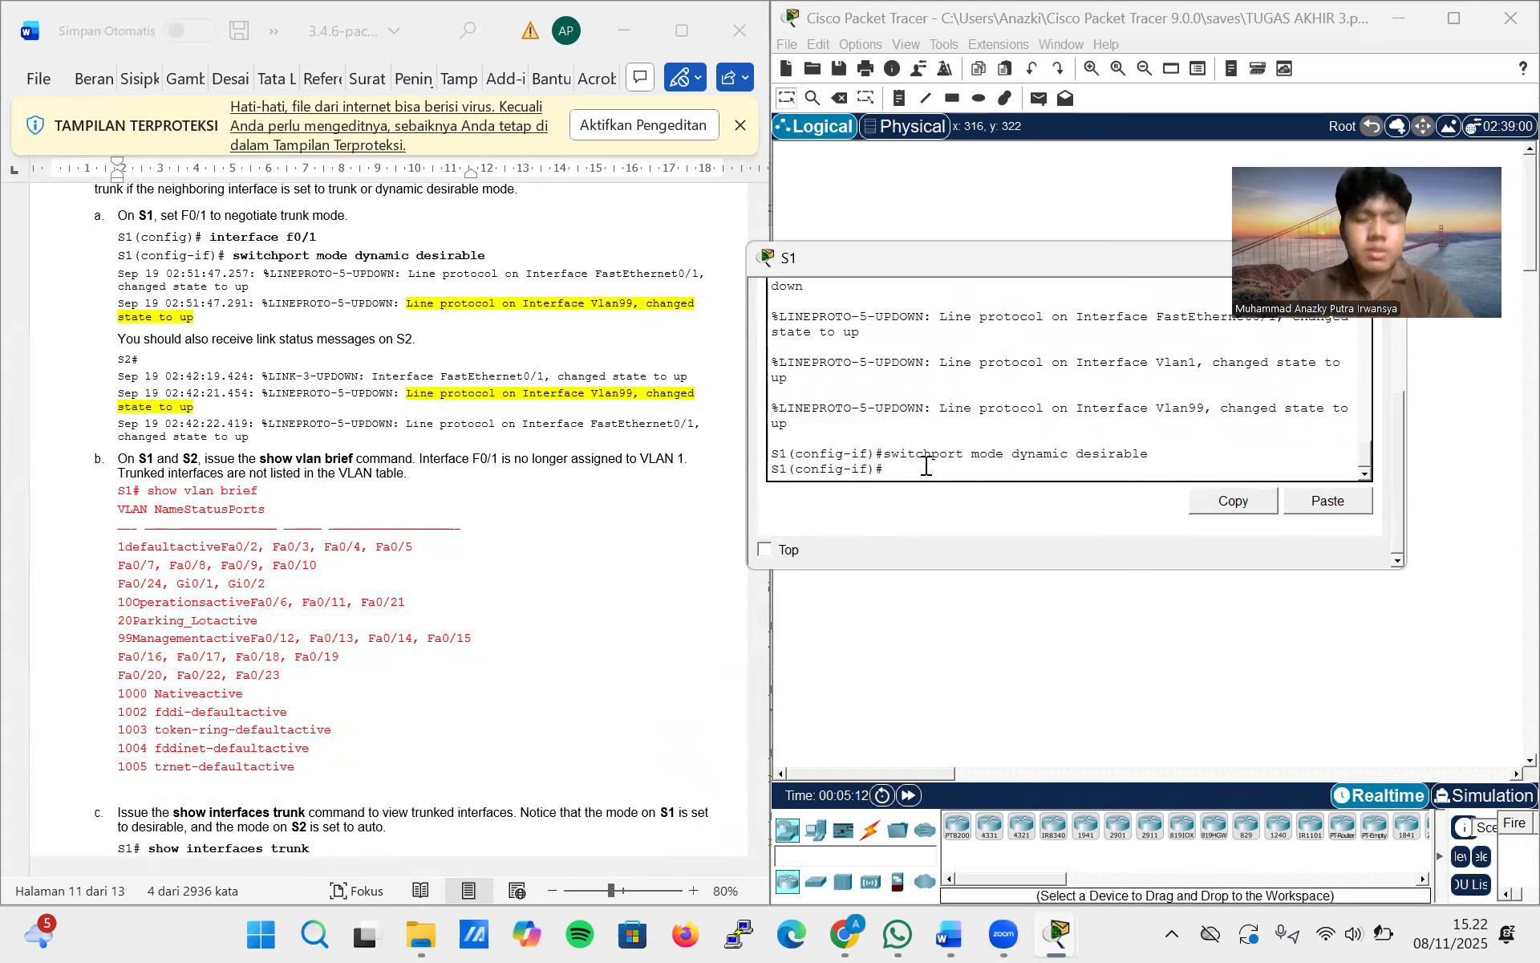
type("nd")
key("Return")
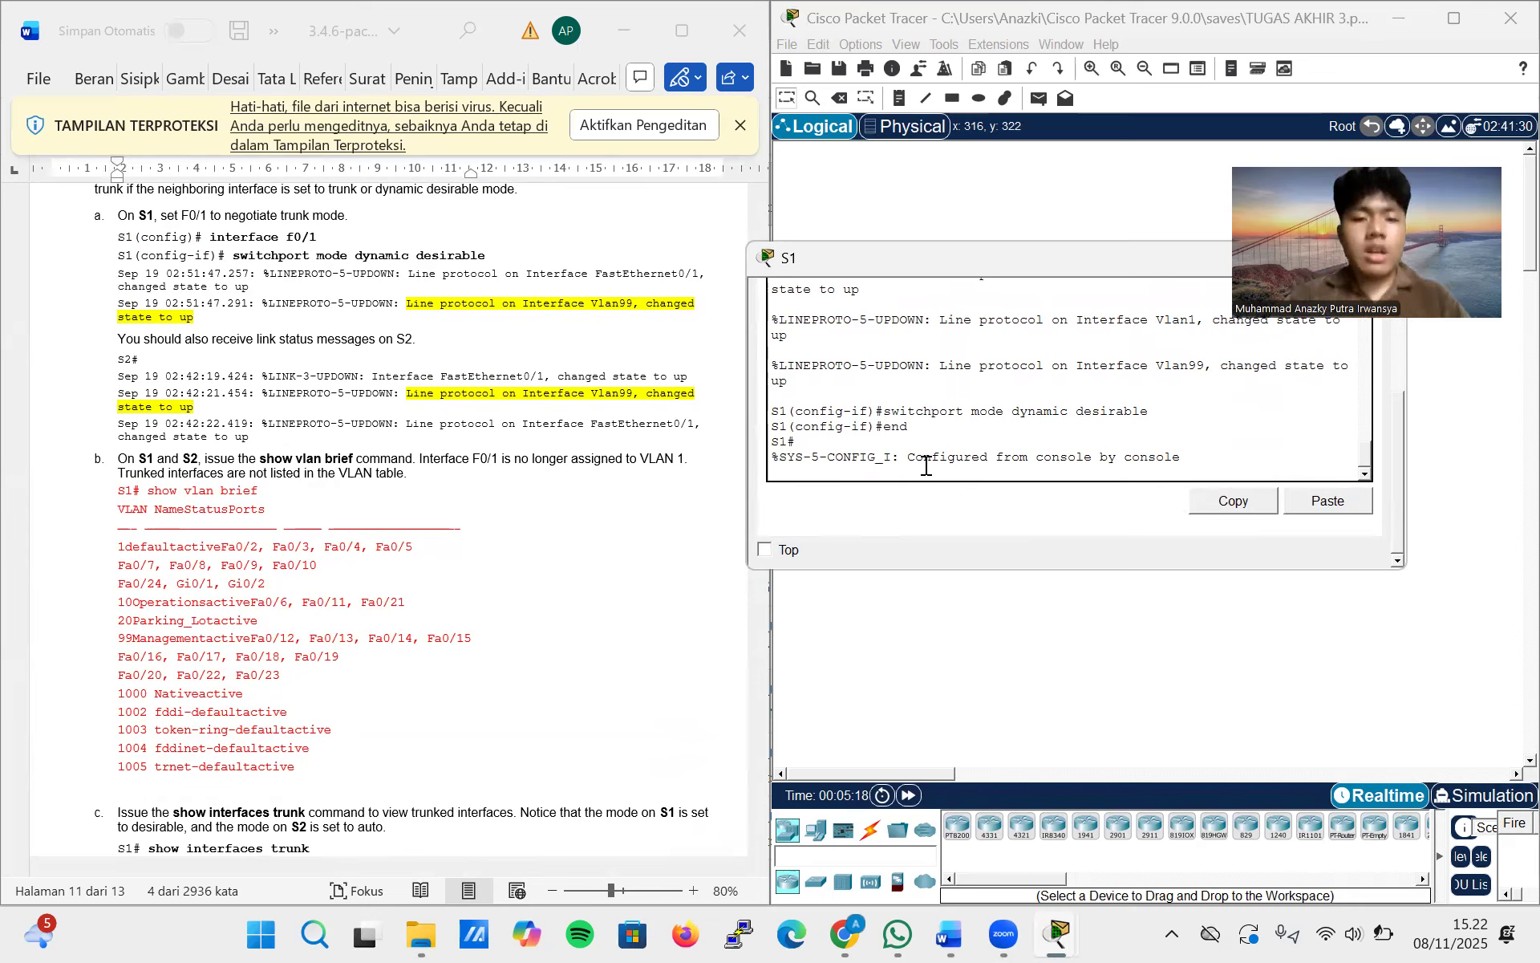
key("Return")
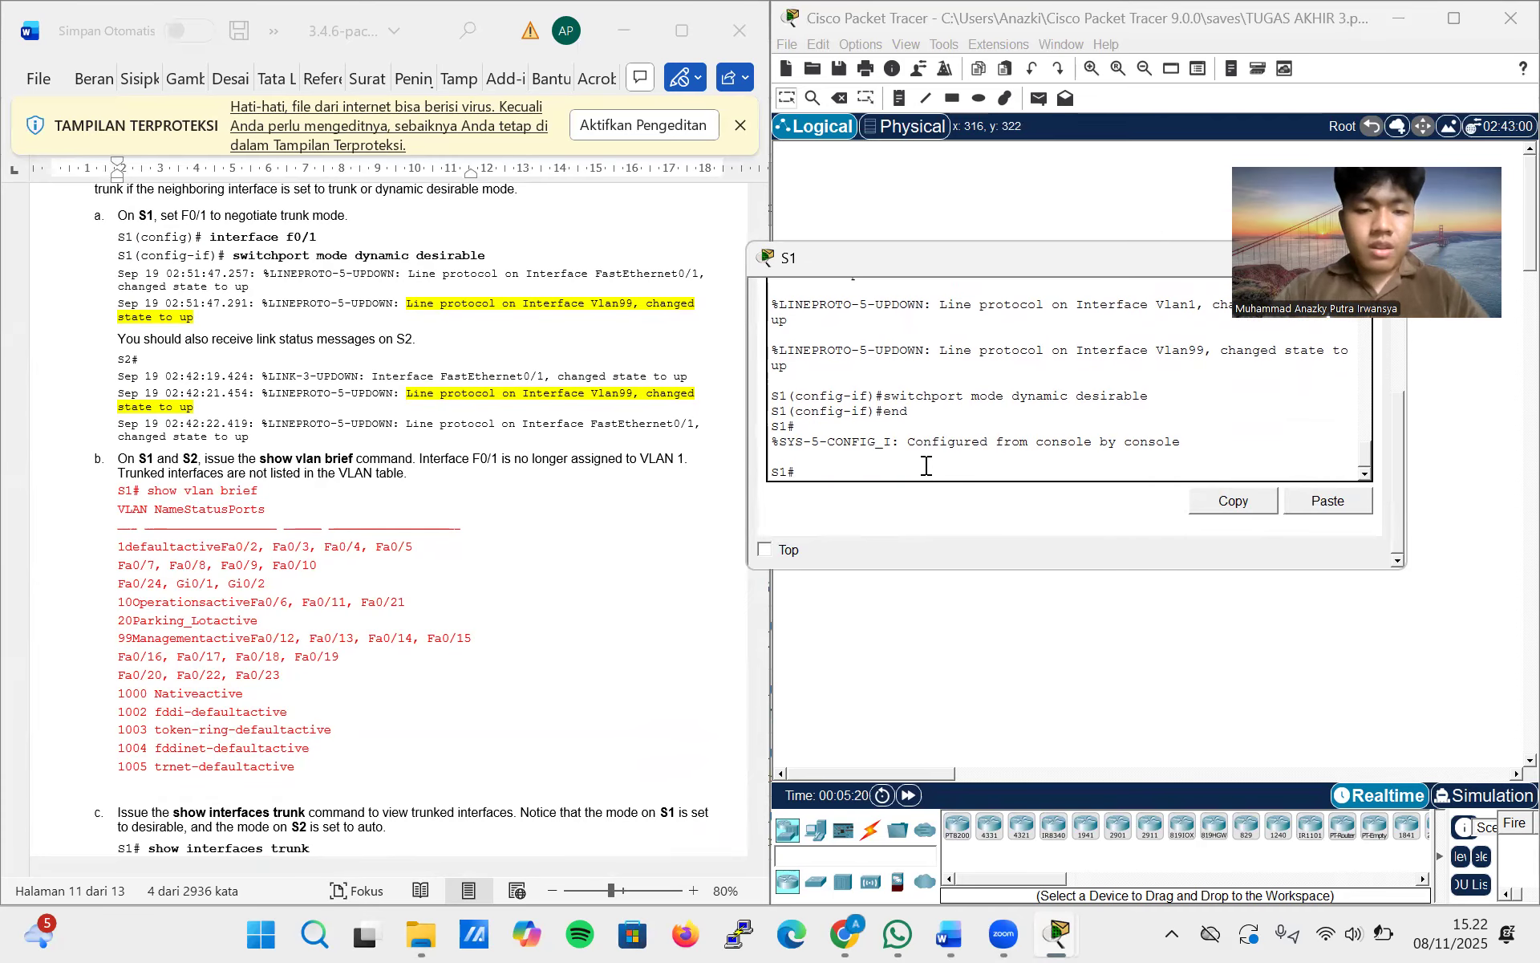
Run show vlan brief on S1 and check whether F0/1 is still listed under VLAN 1
type("show vlan brief")
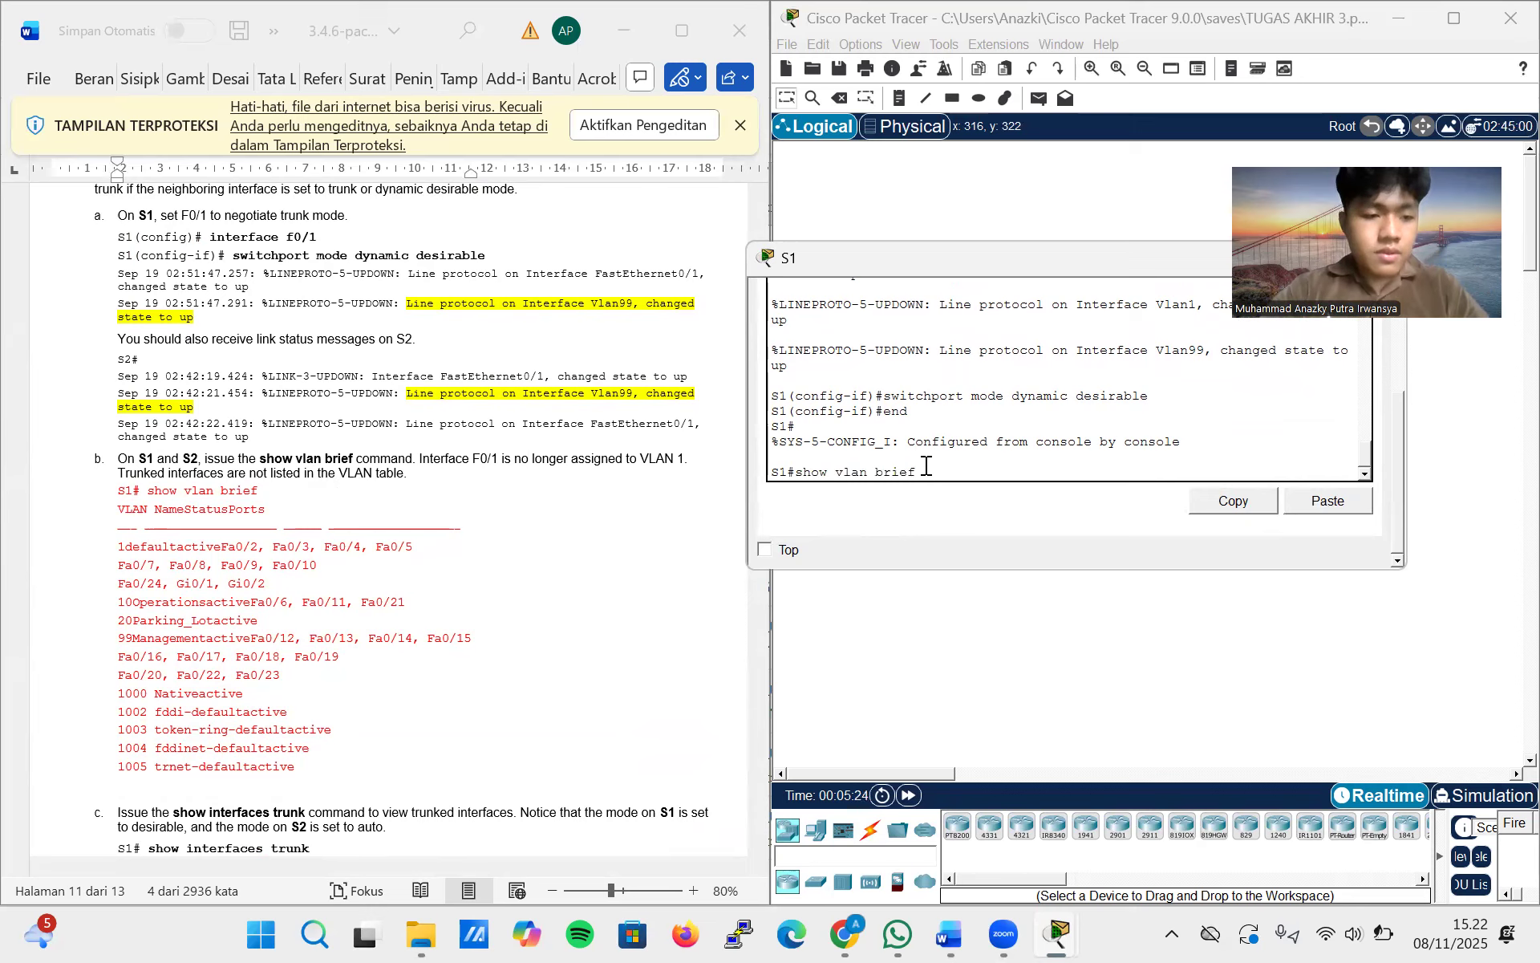
key("Return")
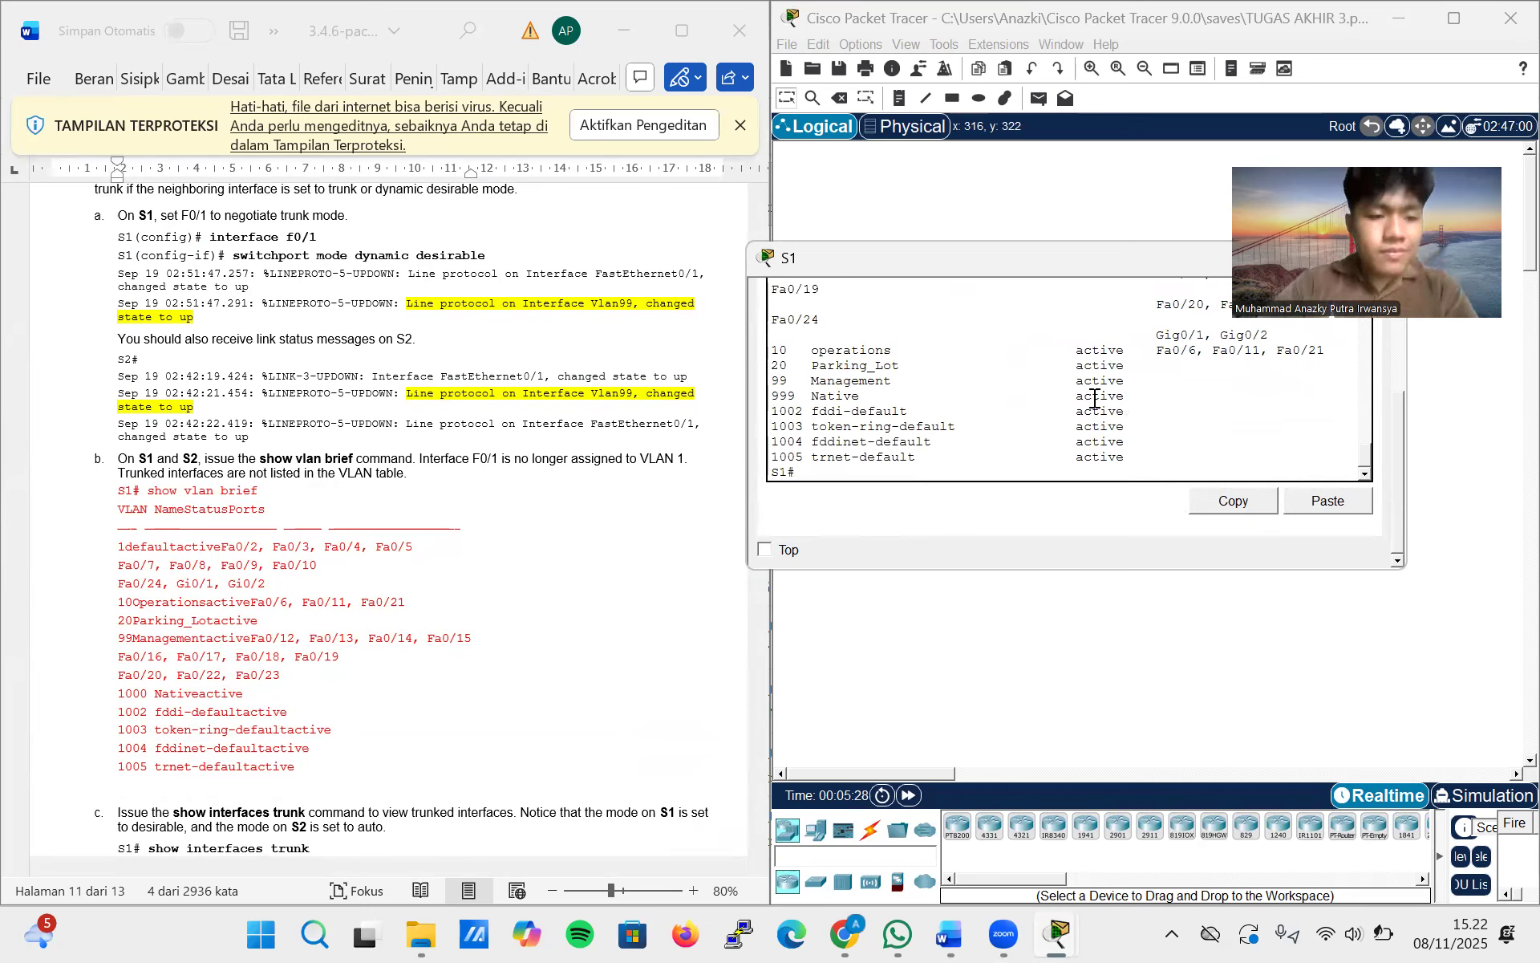
scroll(1094, 399, "up", 8)
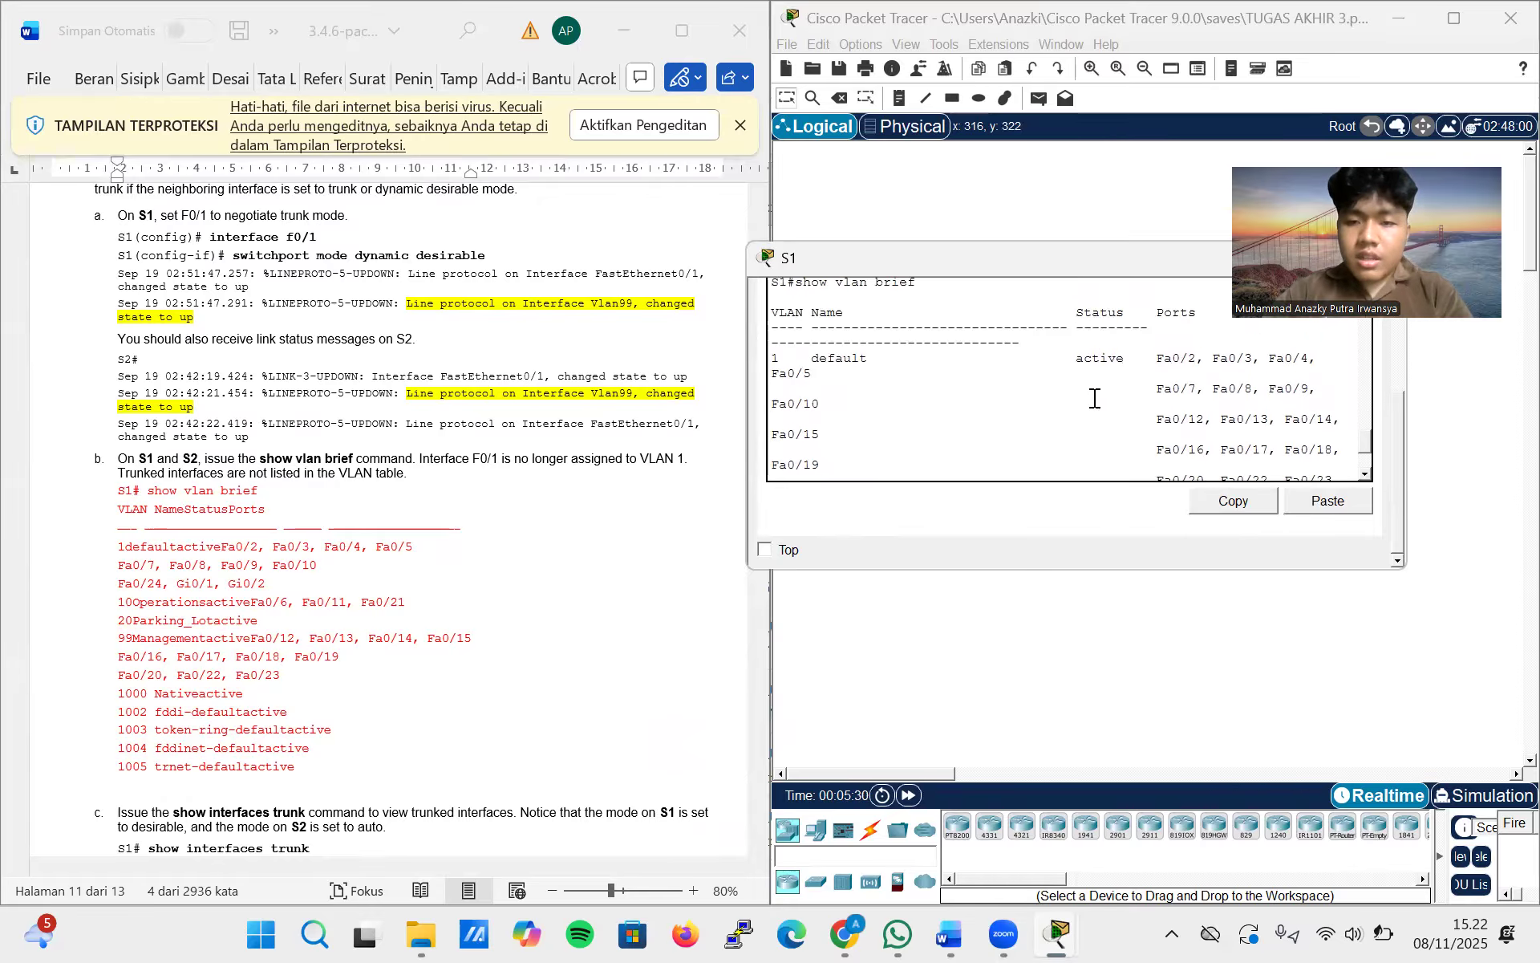
scroll(1094, 399, "down", 5)
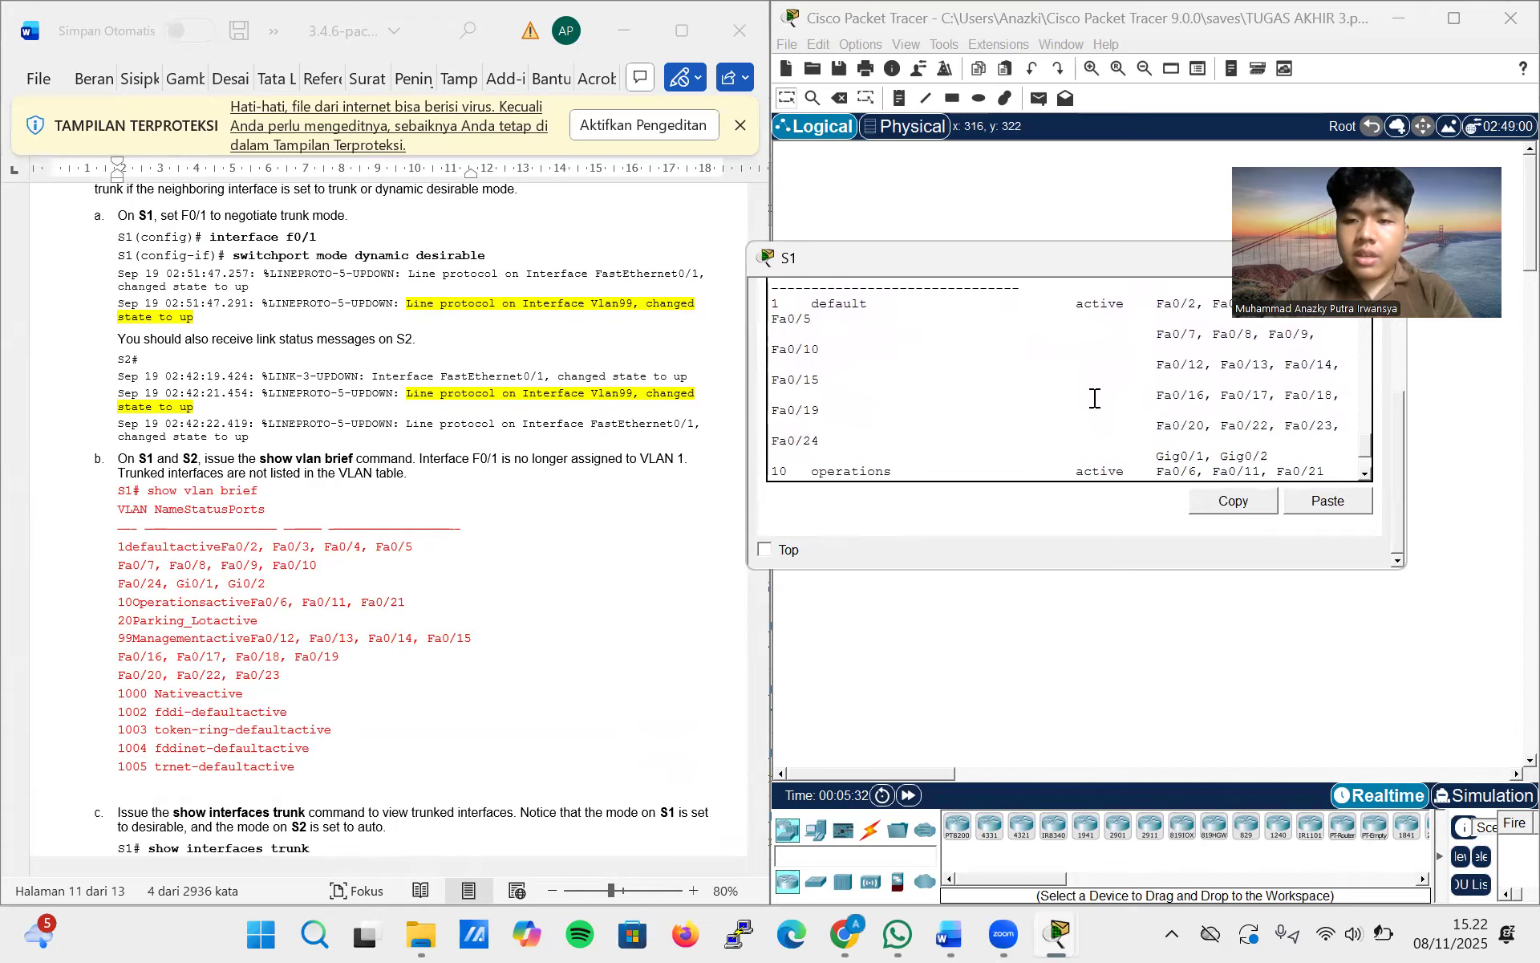
Check the rest of the VLAN table on S1 and run show interfaces trunk as lab step c asks
scroll(1095, 398, "down", 2)
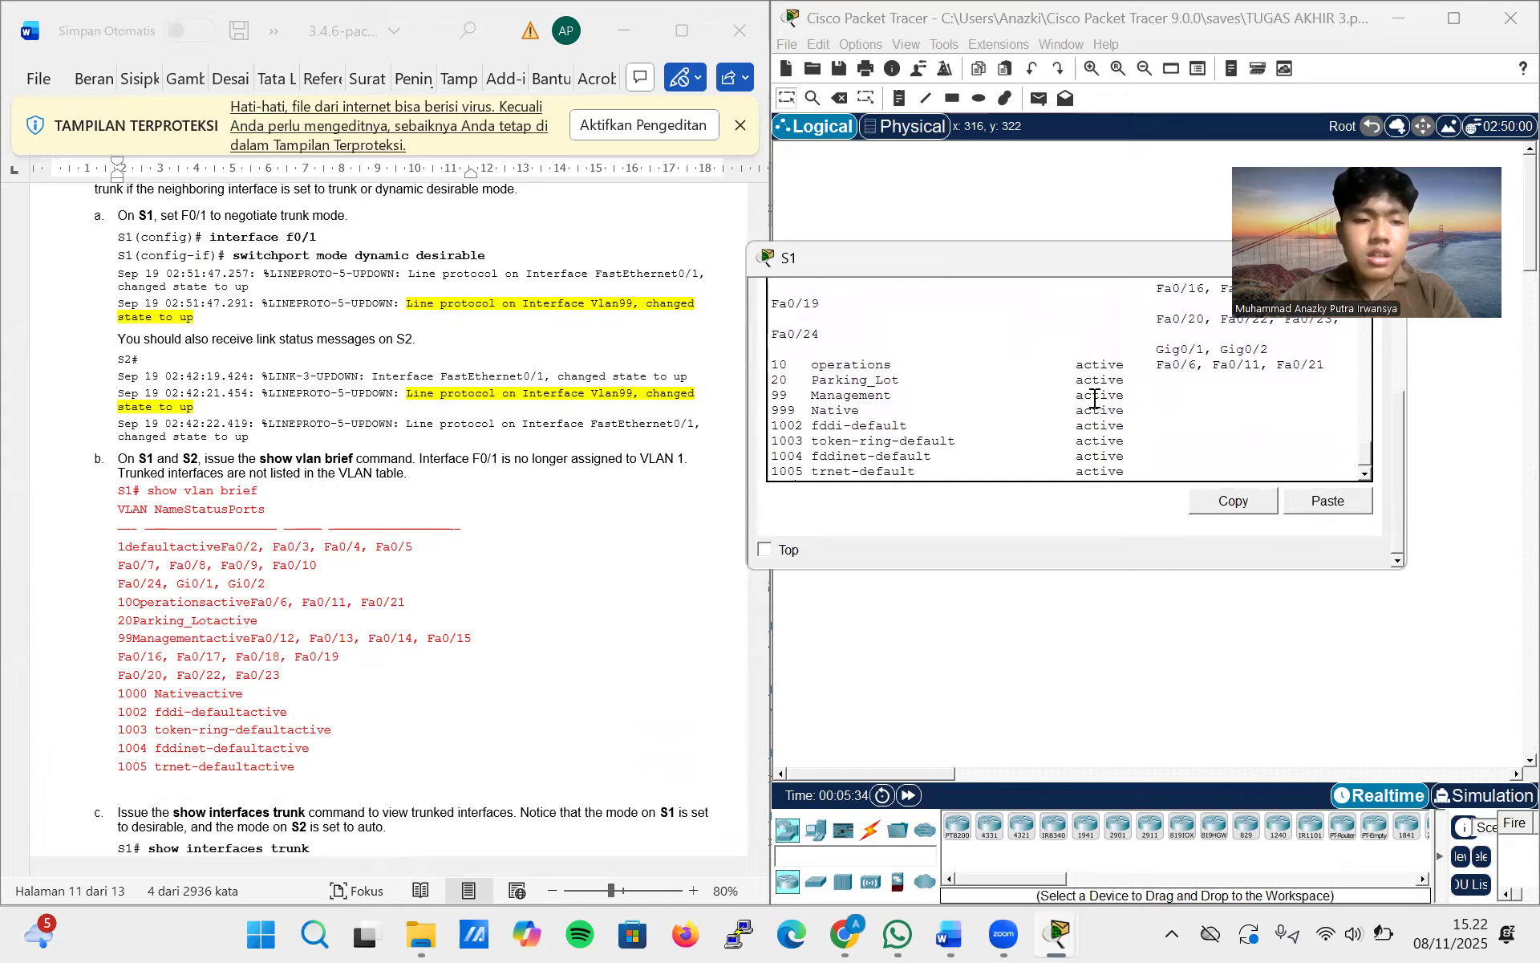
scroll(1094, 399, "down", 1)
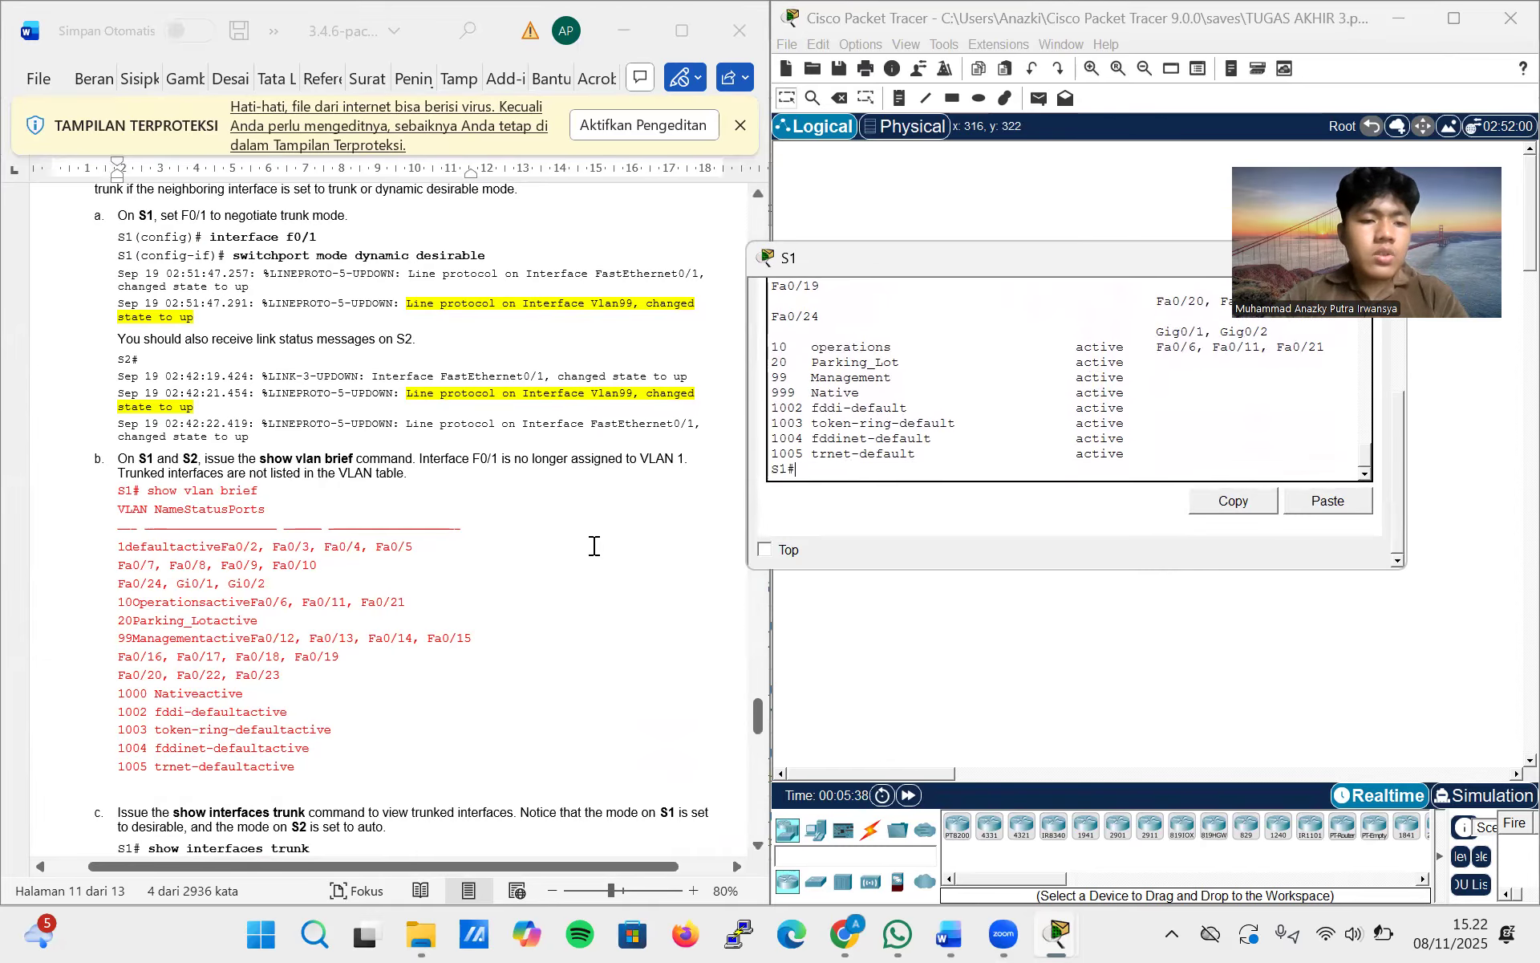
scroll(593, 546, "down", 6)
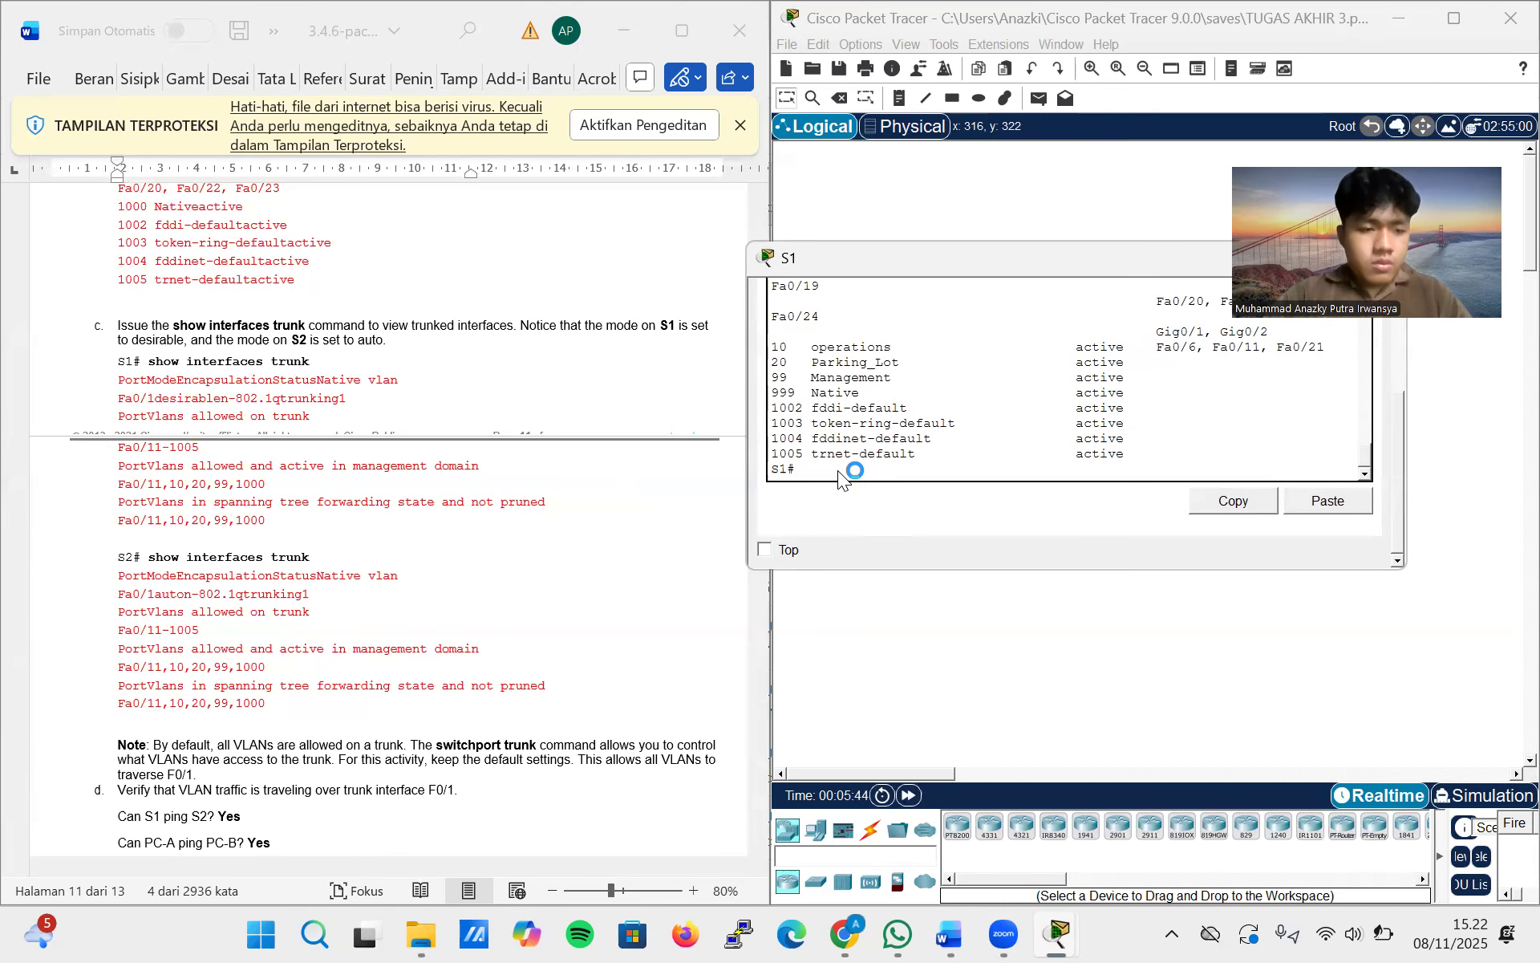
type("show i")
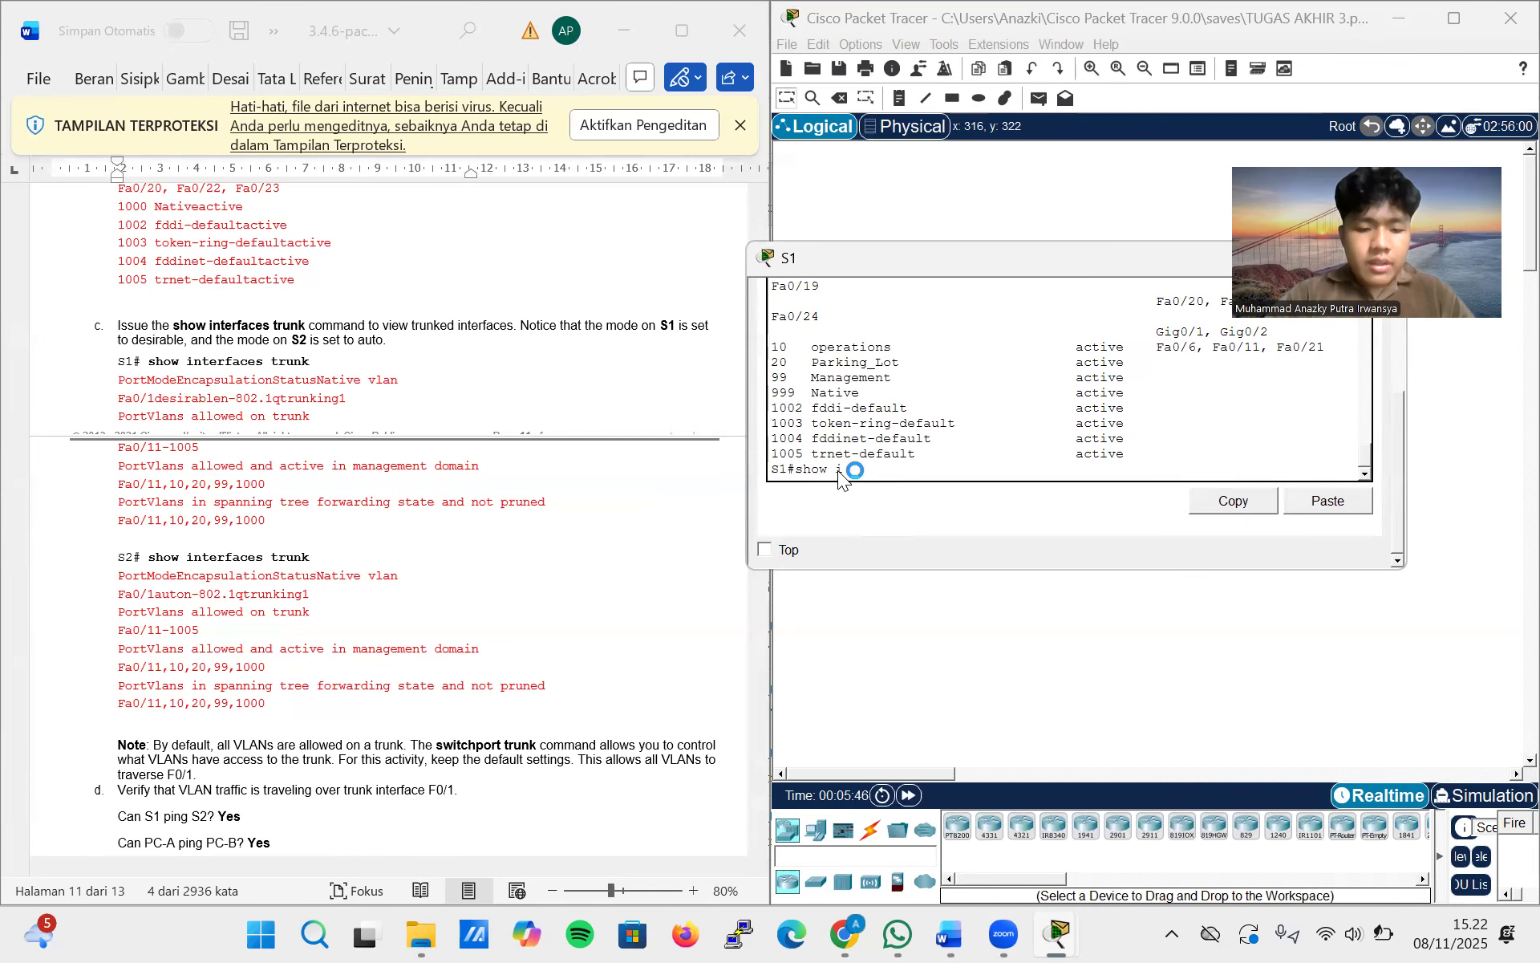
type("aces trunk")
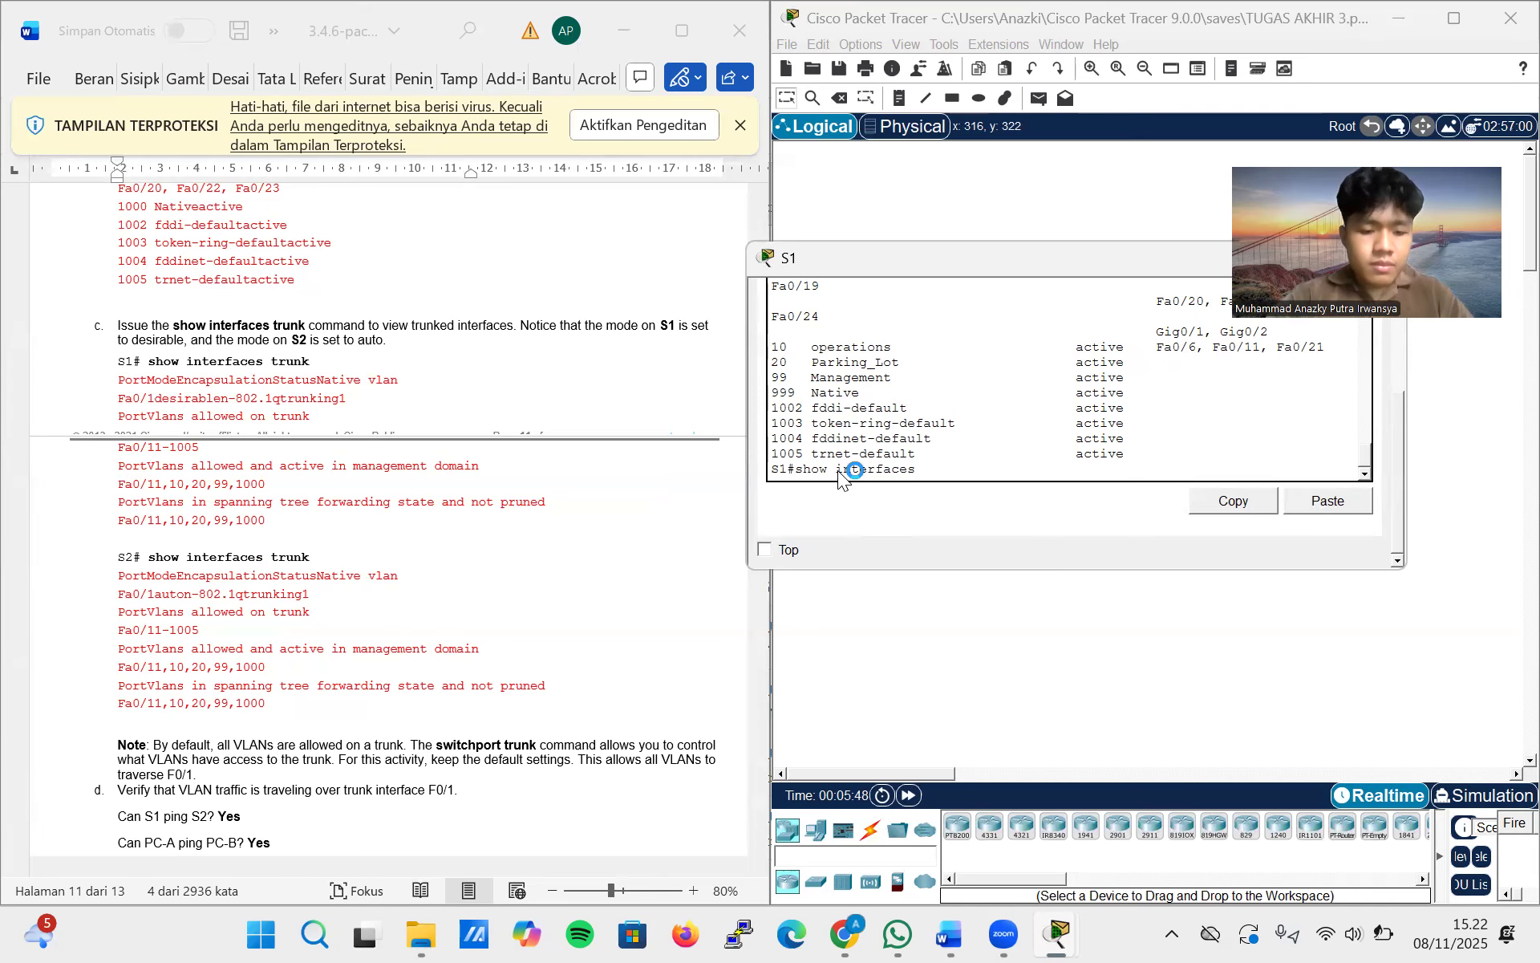
key("Return")
Compare S1's F0/1 trunk mode, encapsulation, status, native VLAN and allowed VLANs with the expected output in lab step c
scroll(839, 480, "up", 3)
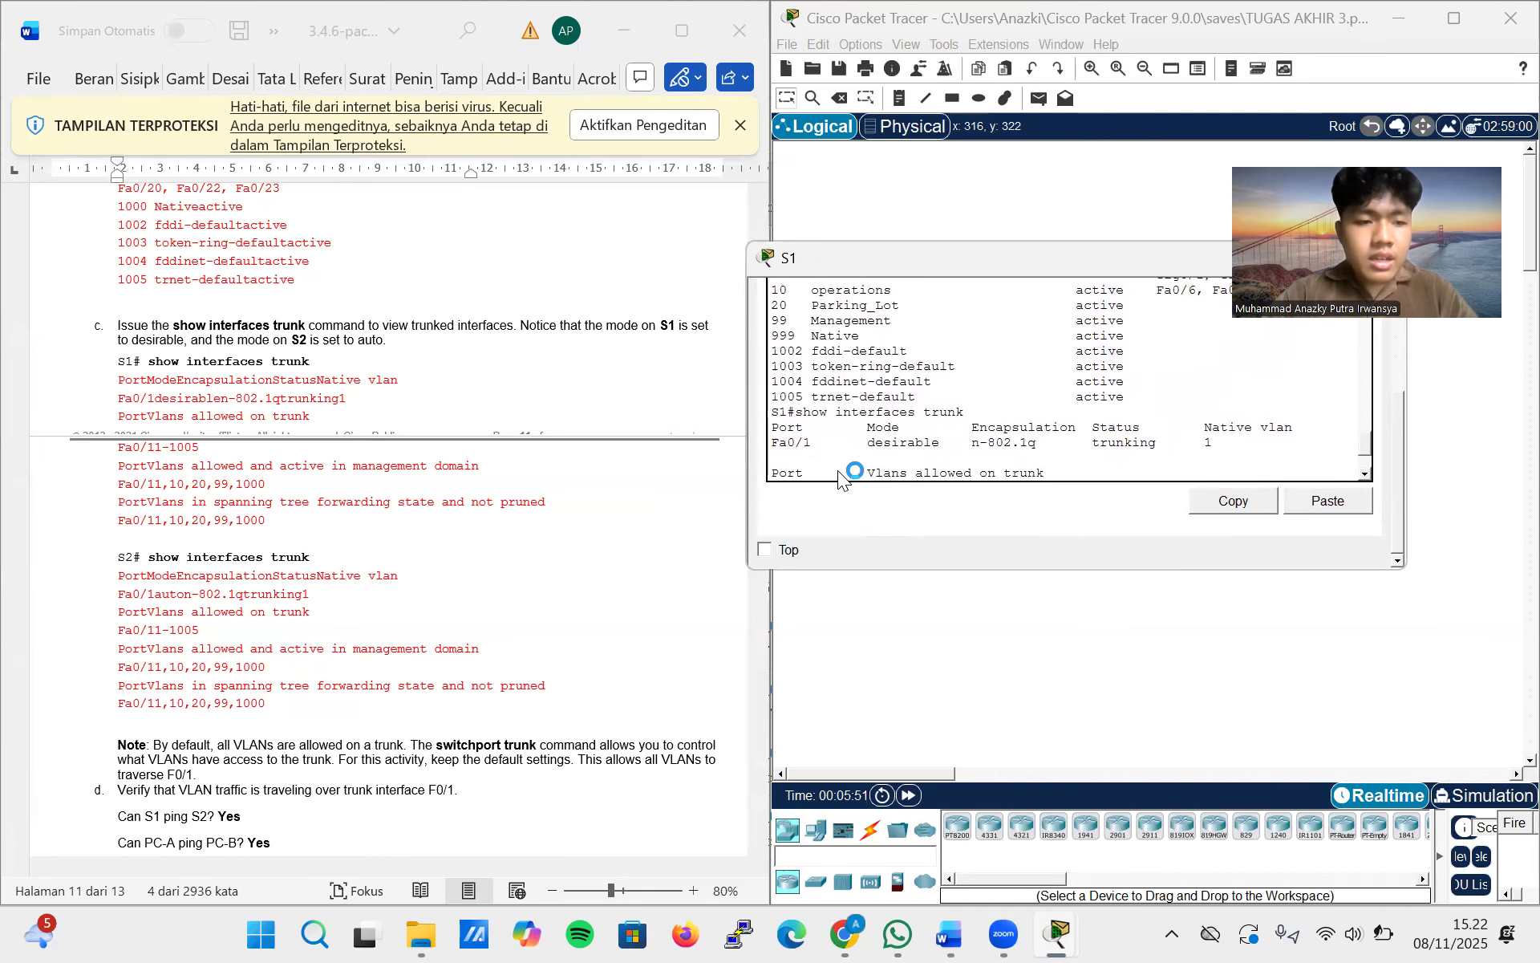
scroll(839, 479, "down", 3)
scroll(532, 436, "down", 1)
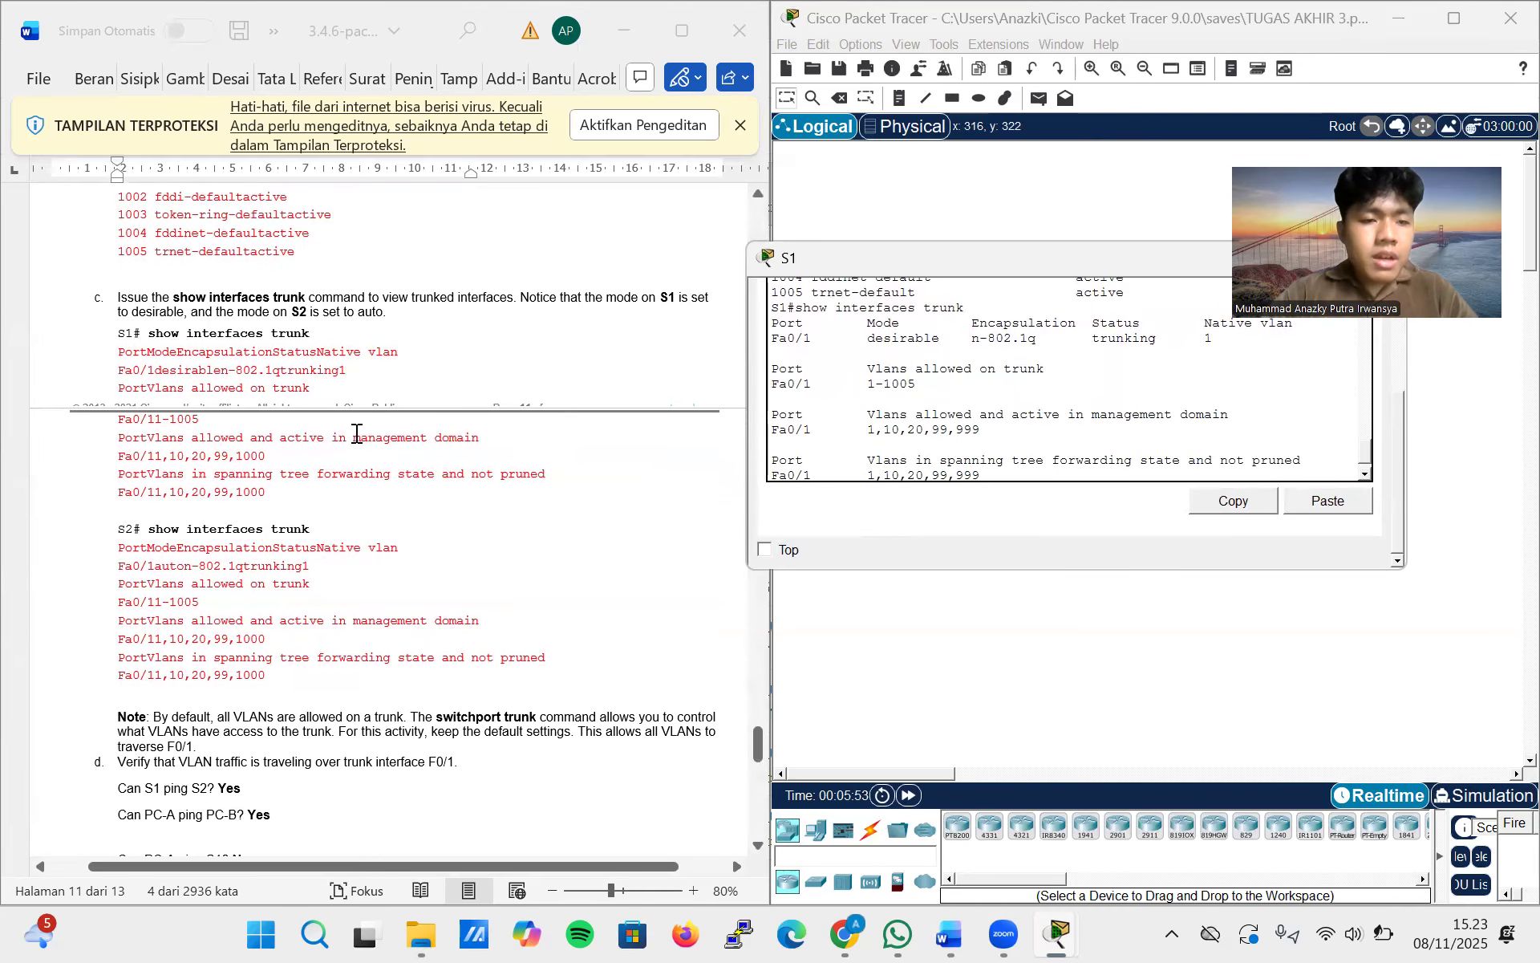
scroll(357, 433, "down", 1)
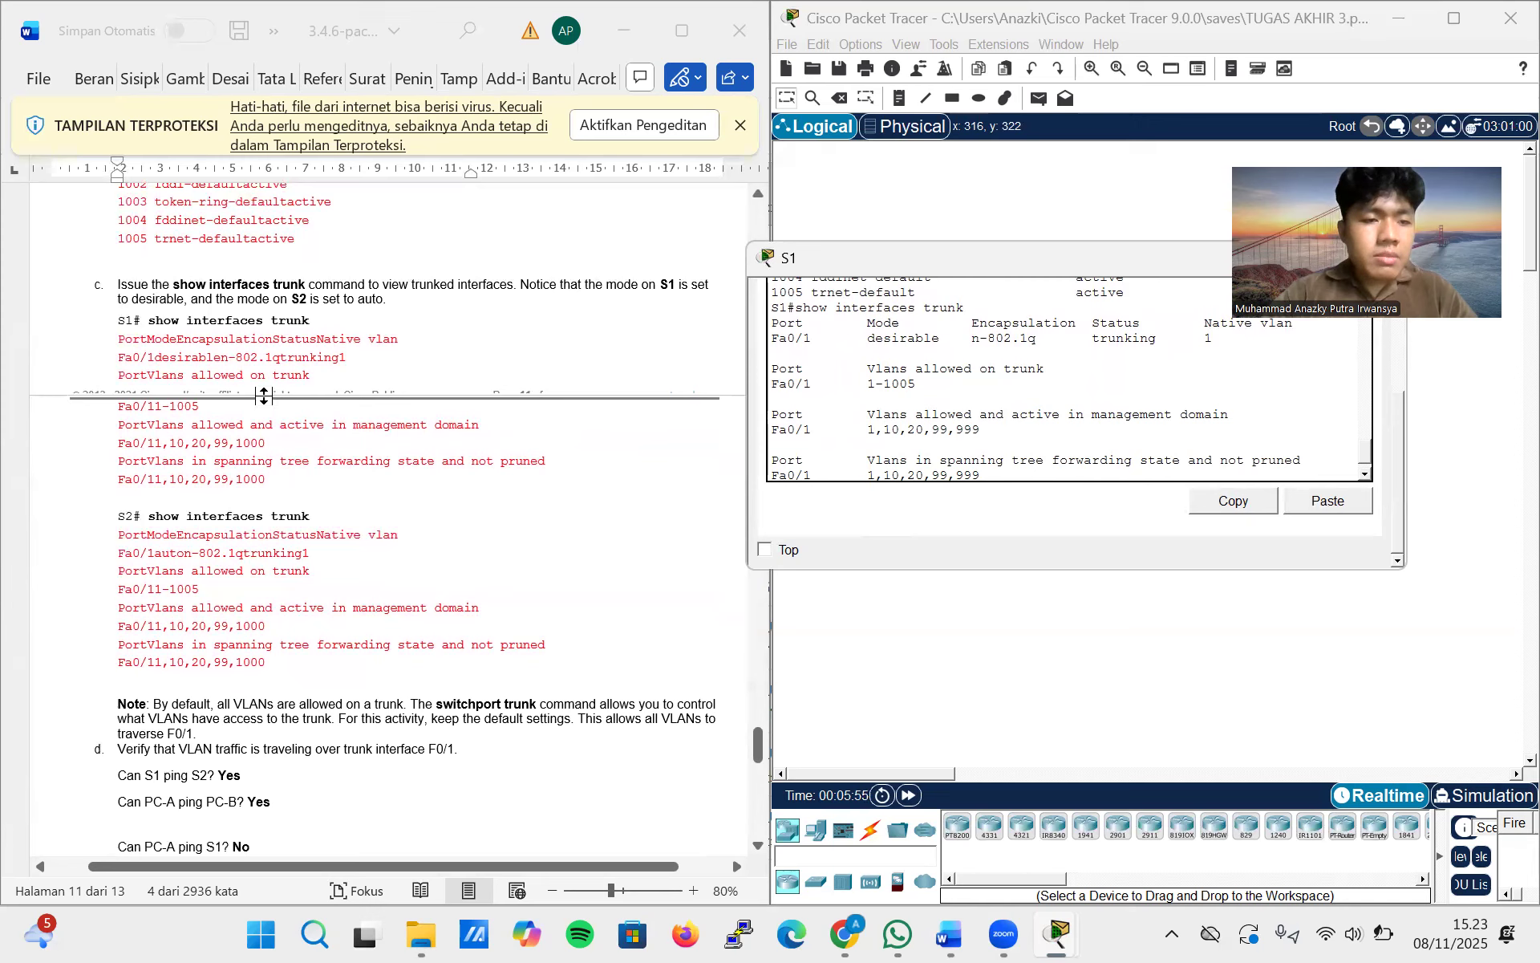
scroll(965, 440, "up", 2)
scroll(965, 440, "down", 2)
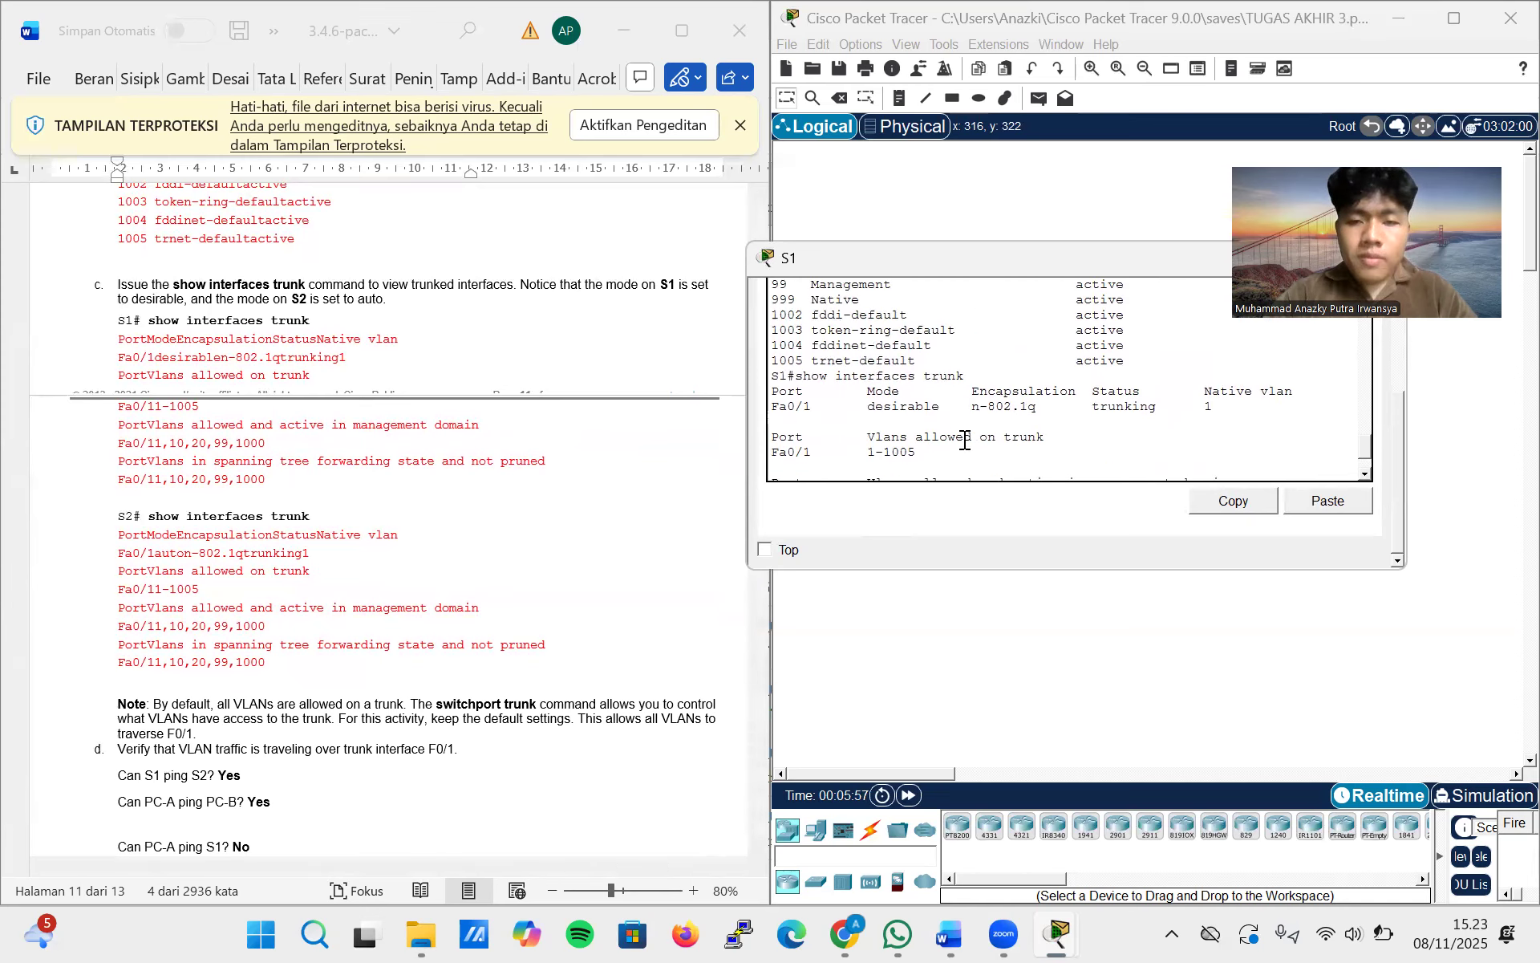
scroll(965, 440, "down", 3)
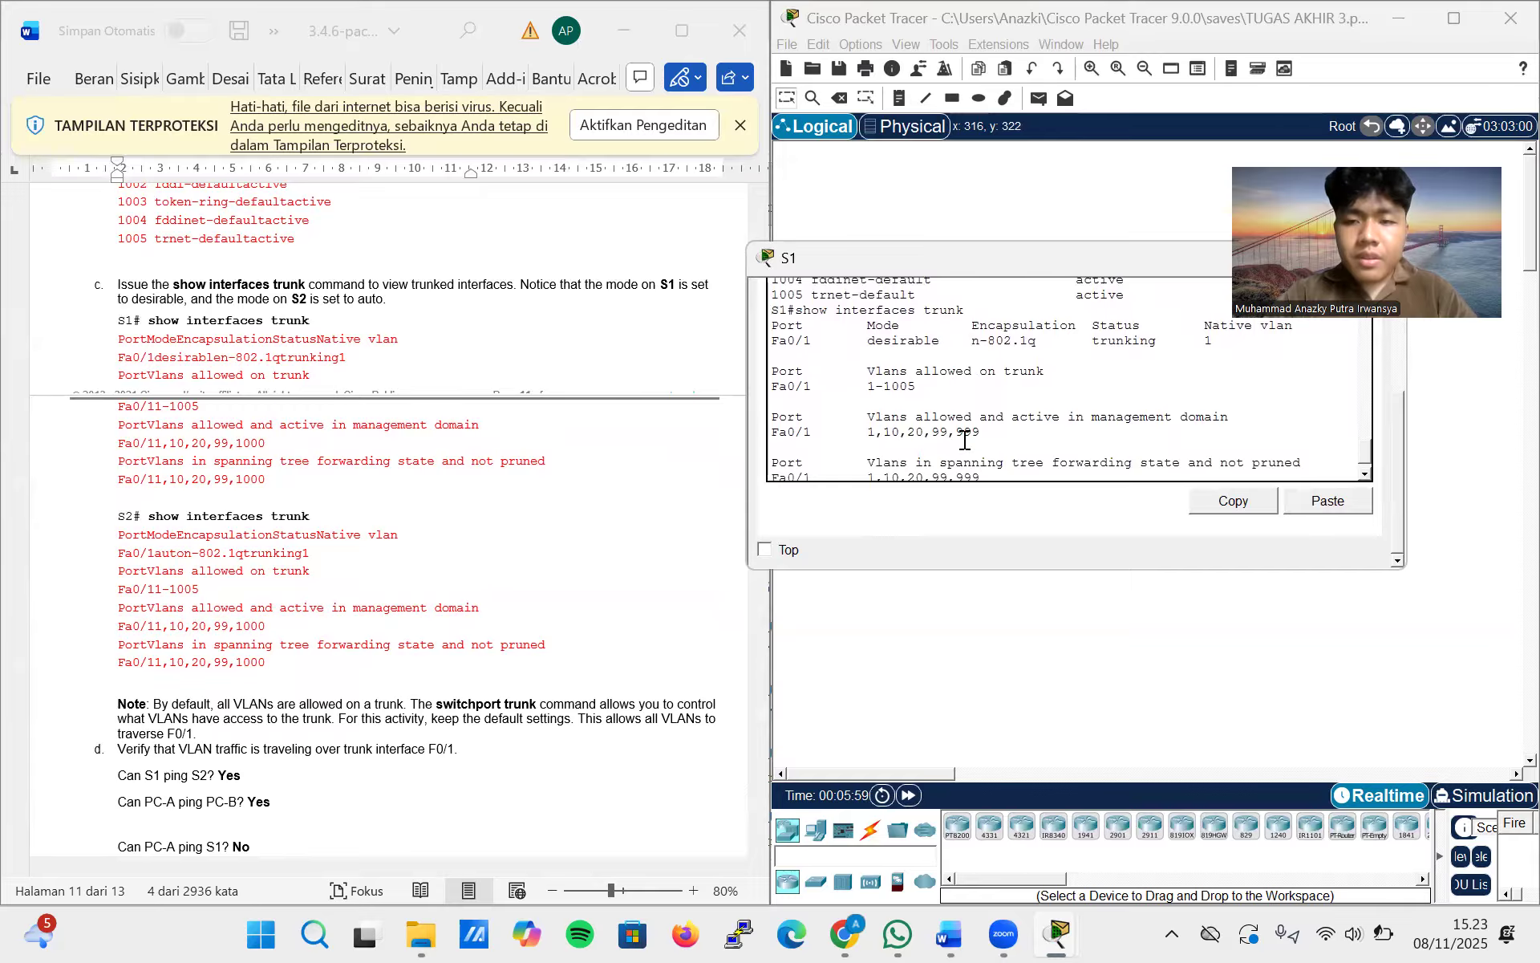
scroll(965, 439, "up", 1)
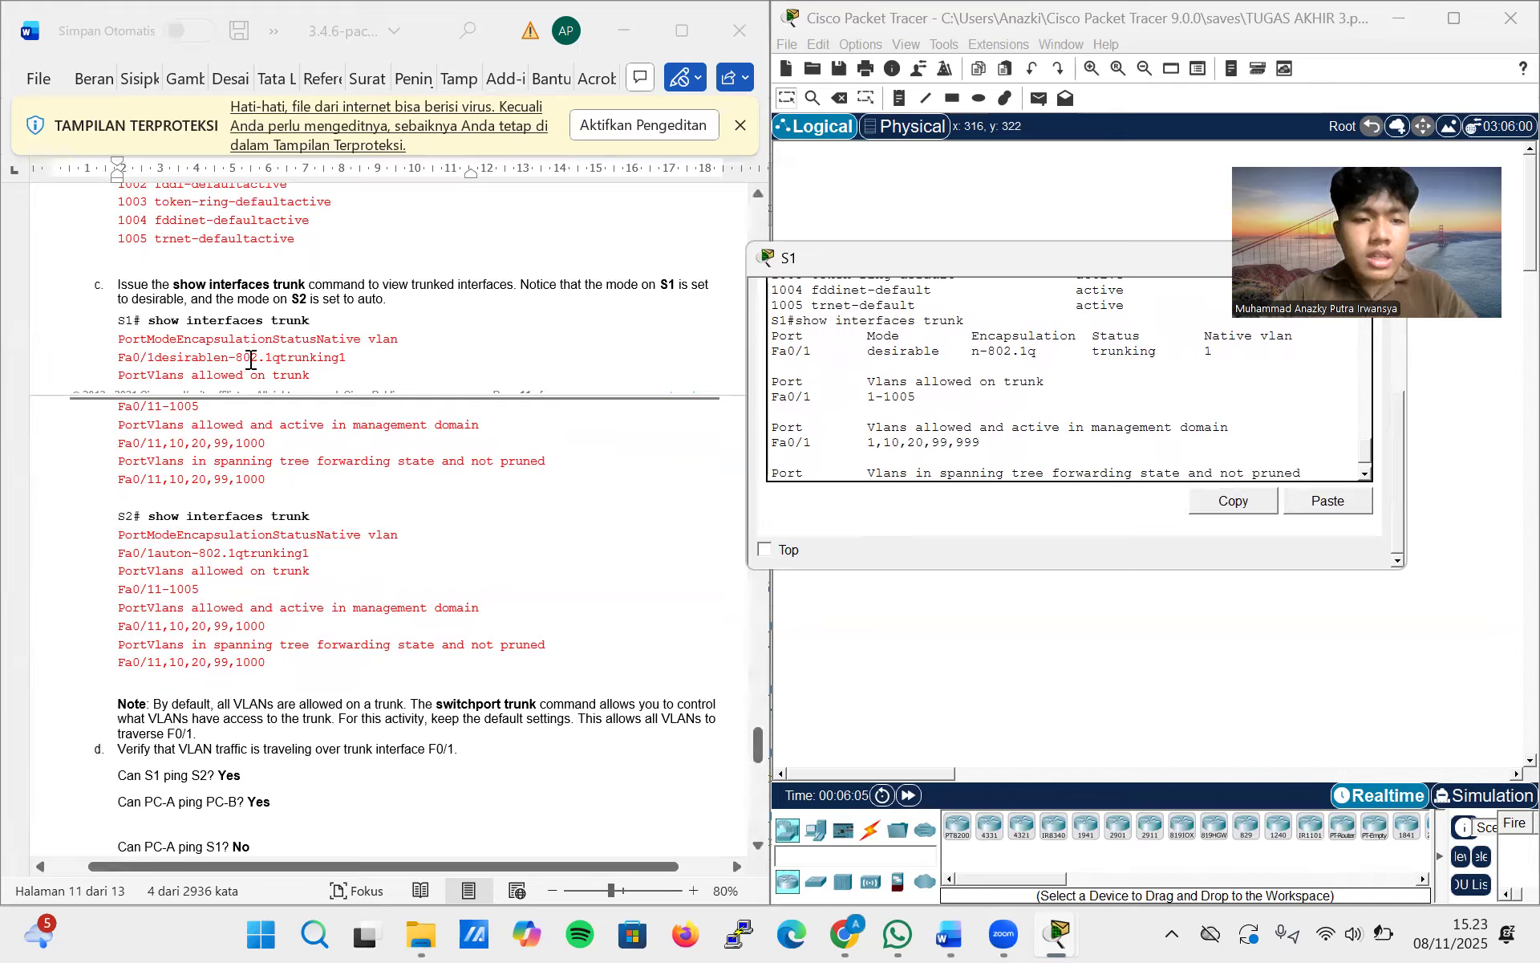
left_click_drag(347, 358, 247, 365)
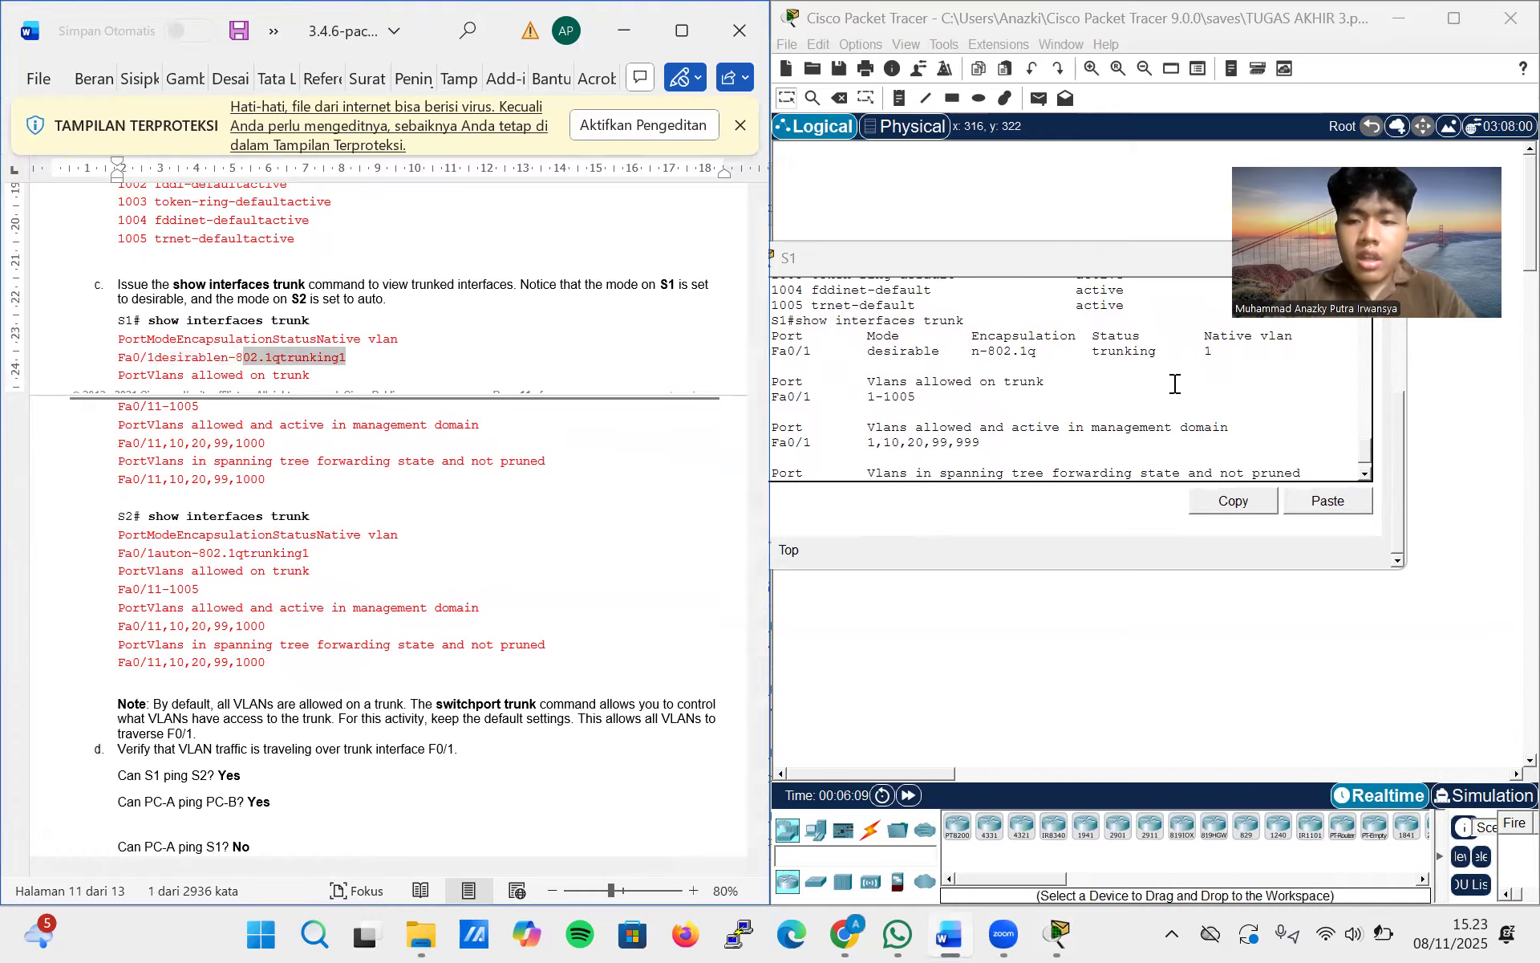
scroll(1174, 385, "up", 1)
scroll(1174, 384, "down", 1)
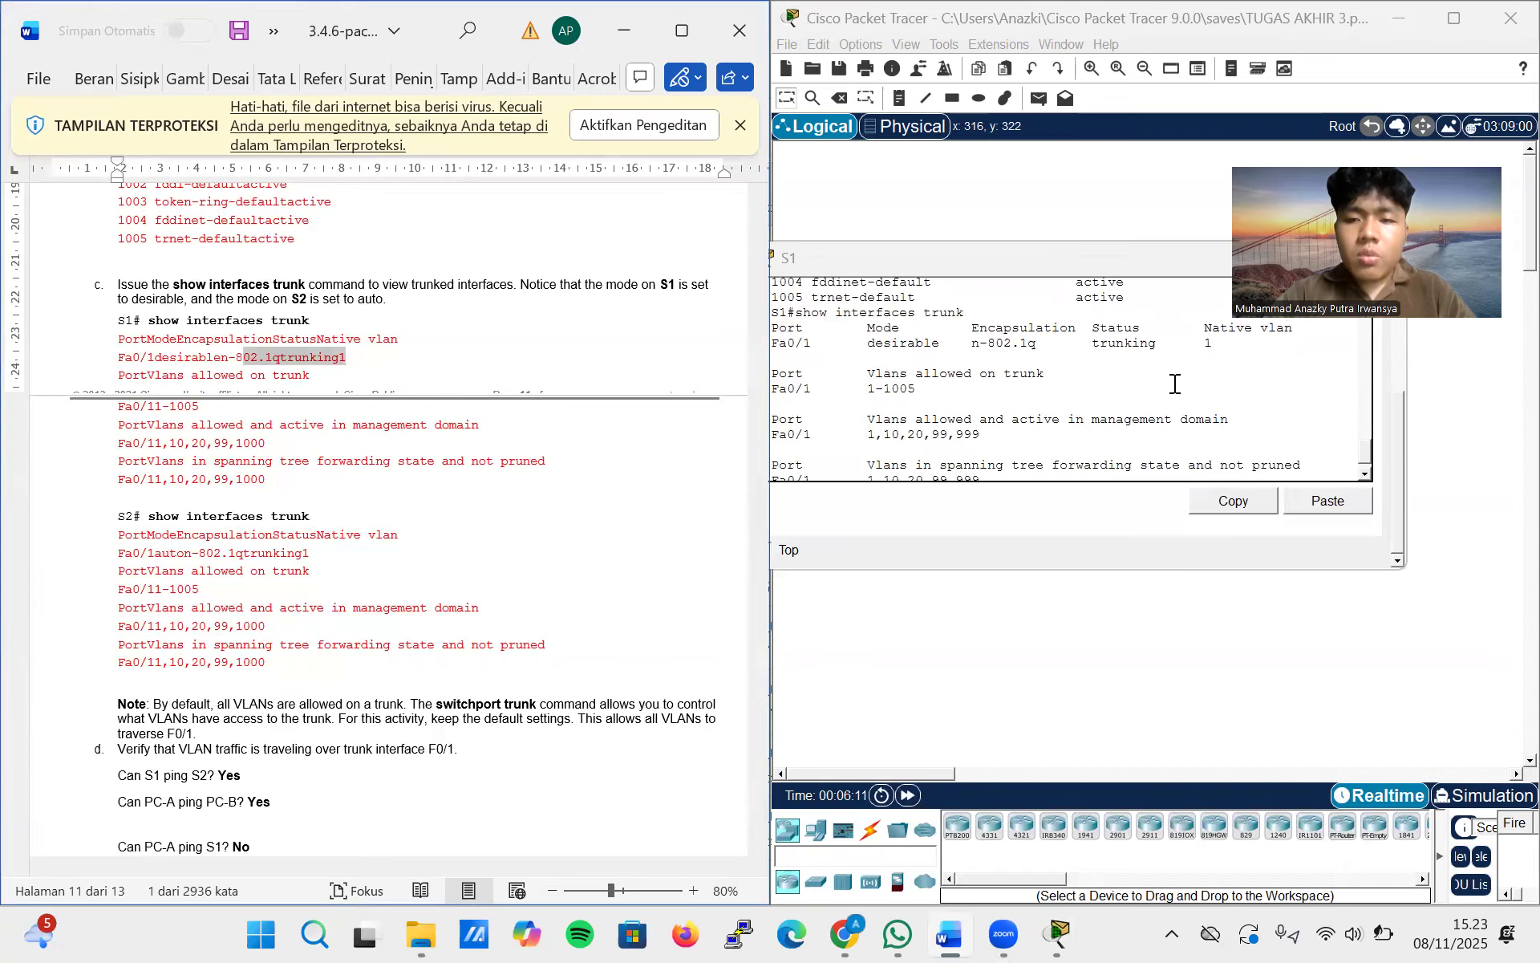
scroll(1174, 384, "down", 3)
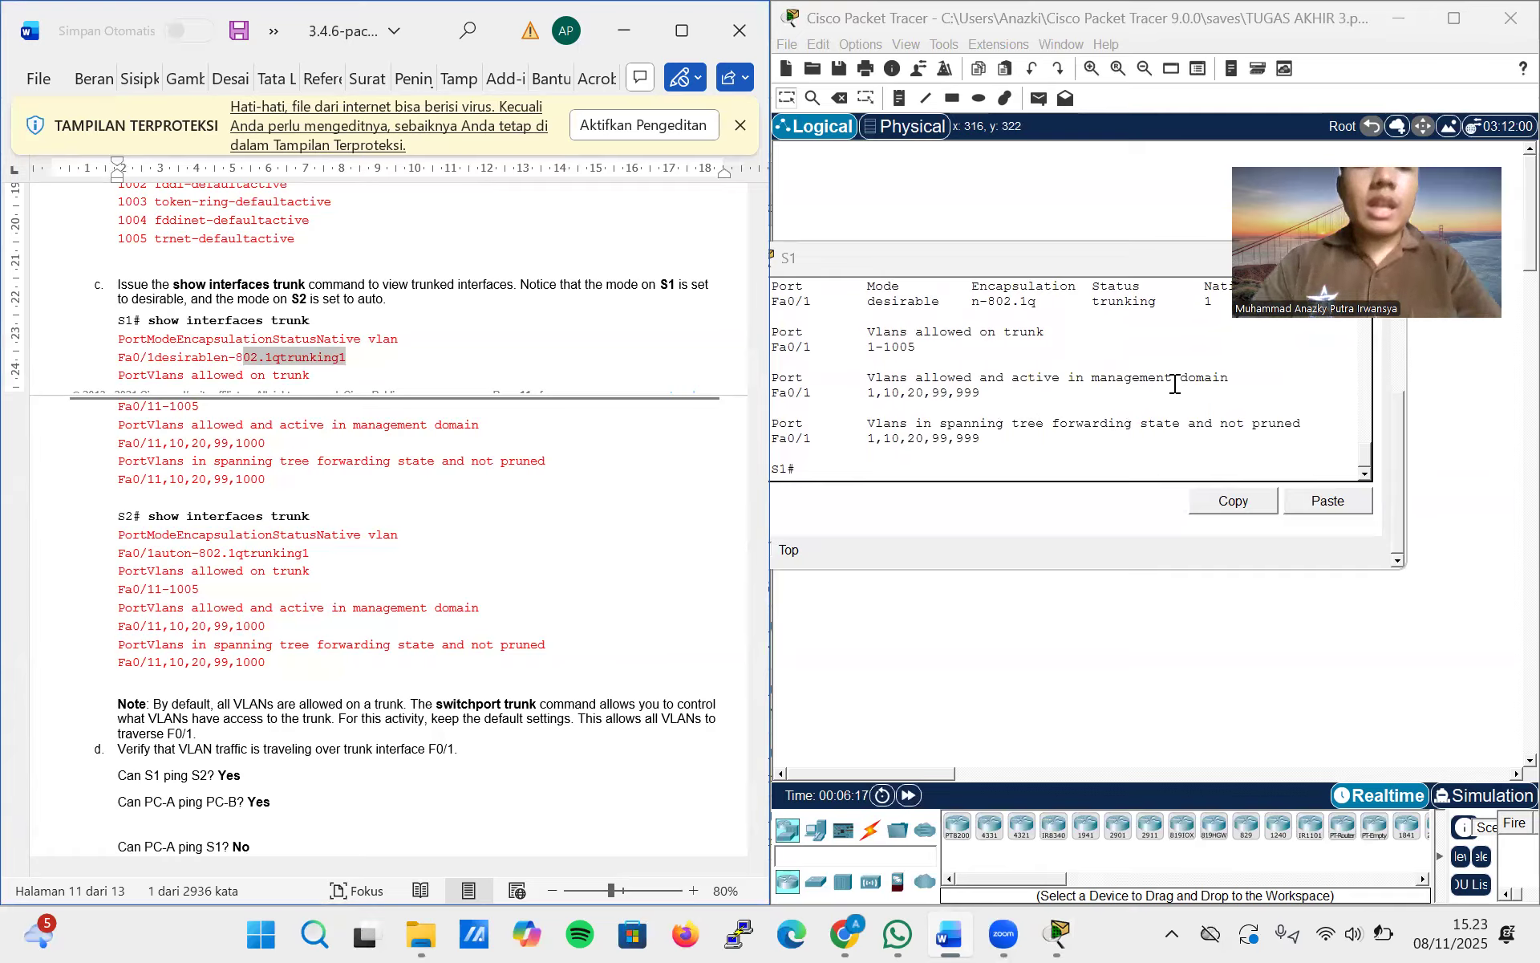
Find the S2 part of lab step c and open the S2 switch's command line at its privileged prompt
left_click(842, 468)
scroll(474, 533, "down", 3)
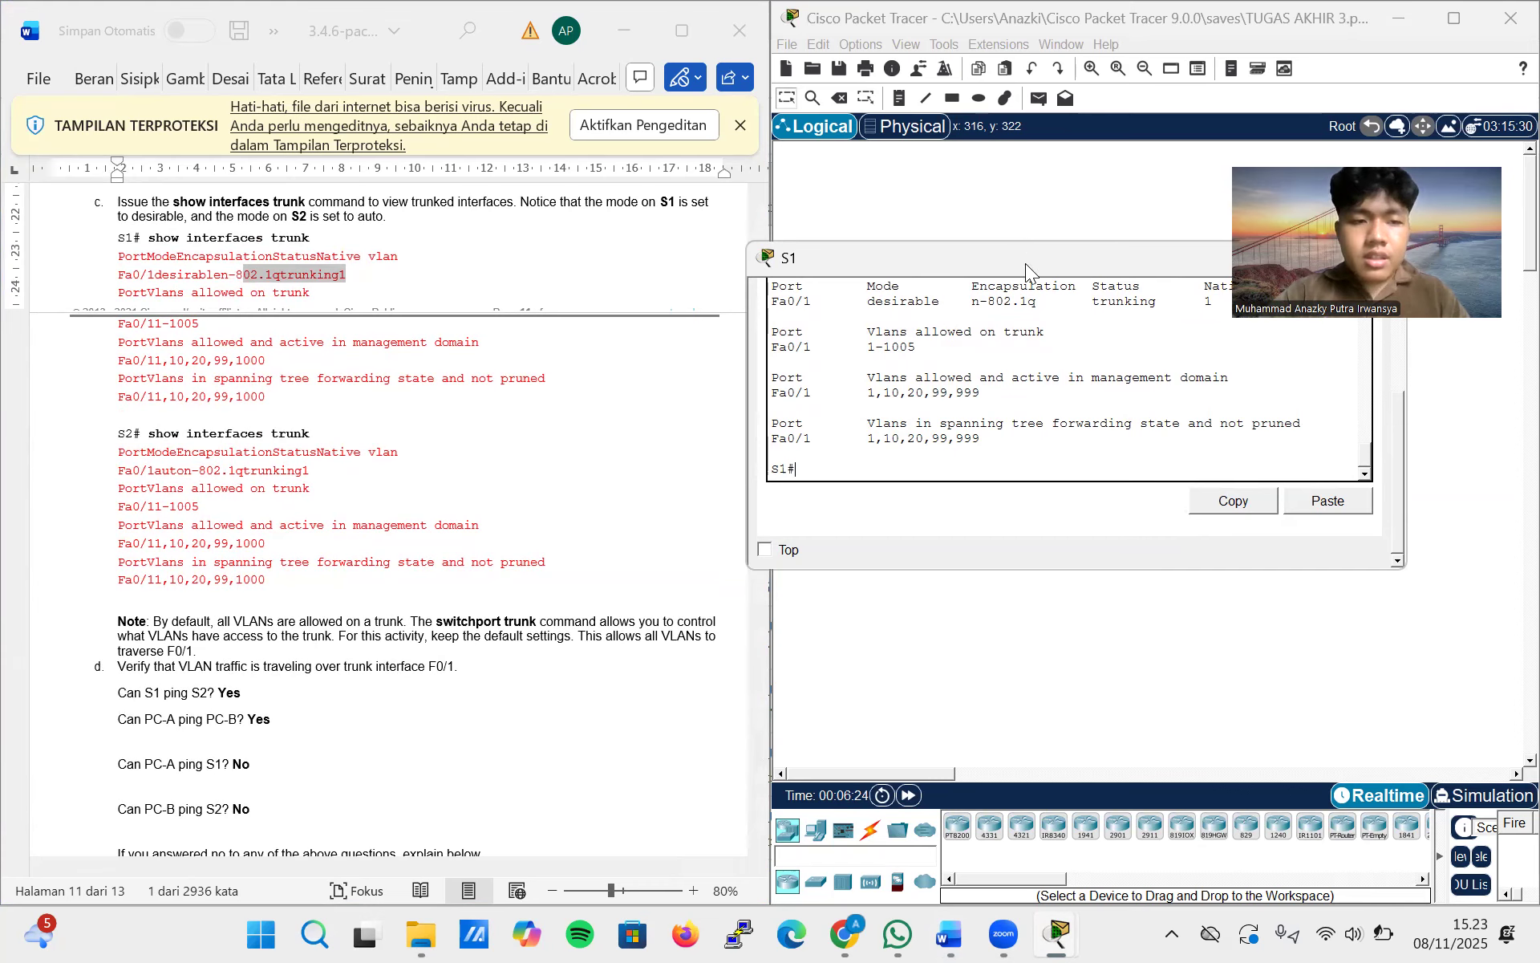
left_click_drag(1025, 263, 588, 273)
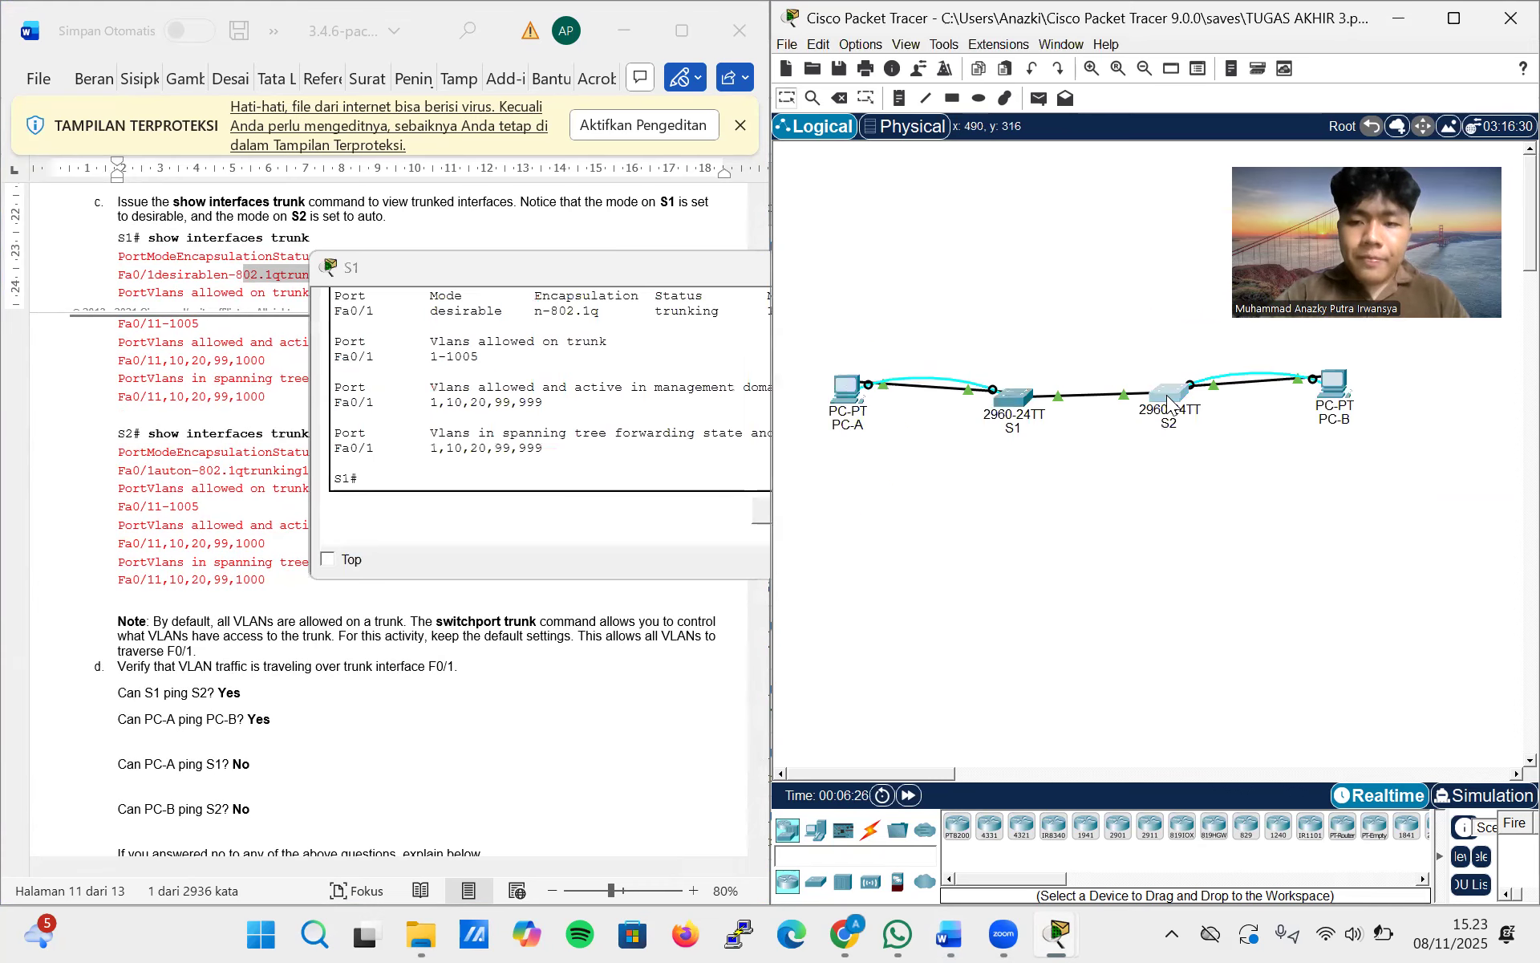
left_click(1166, 395)
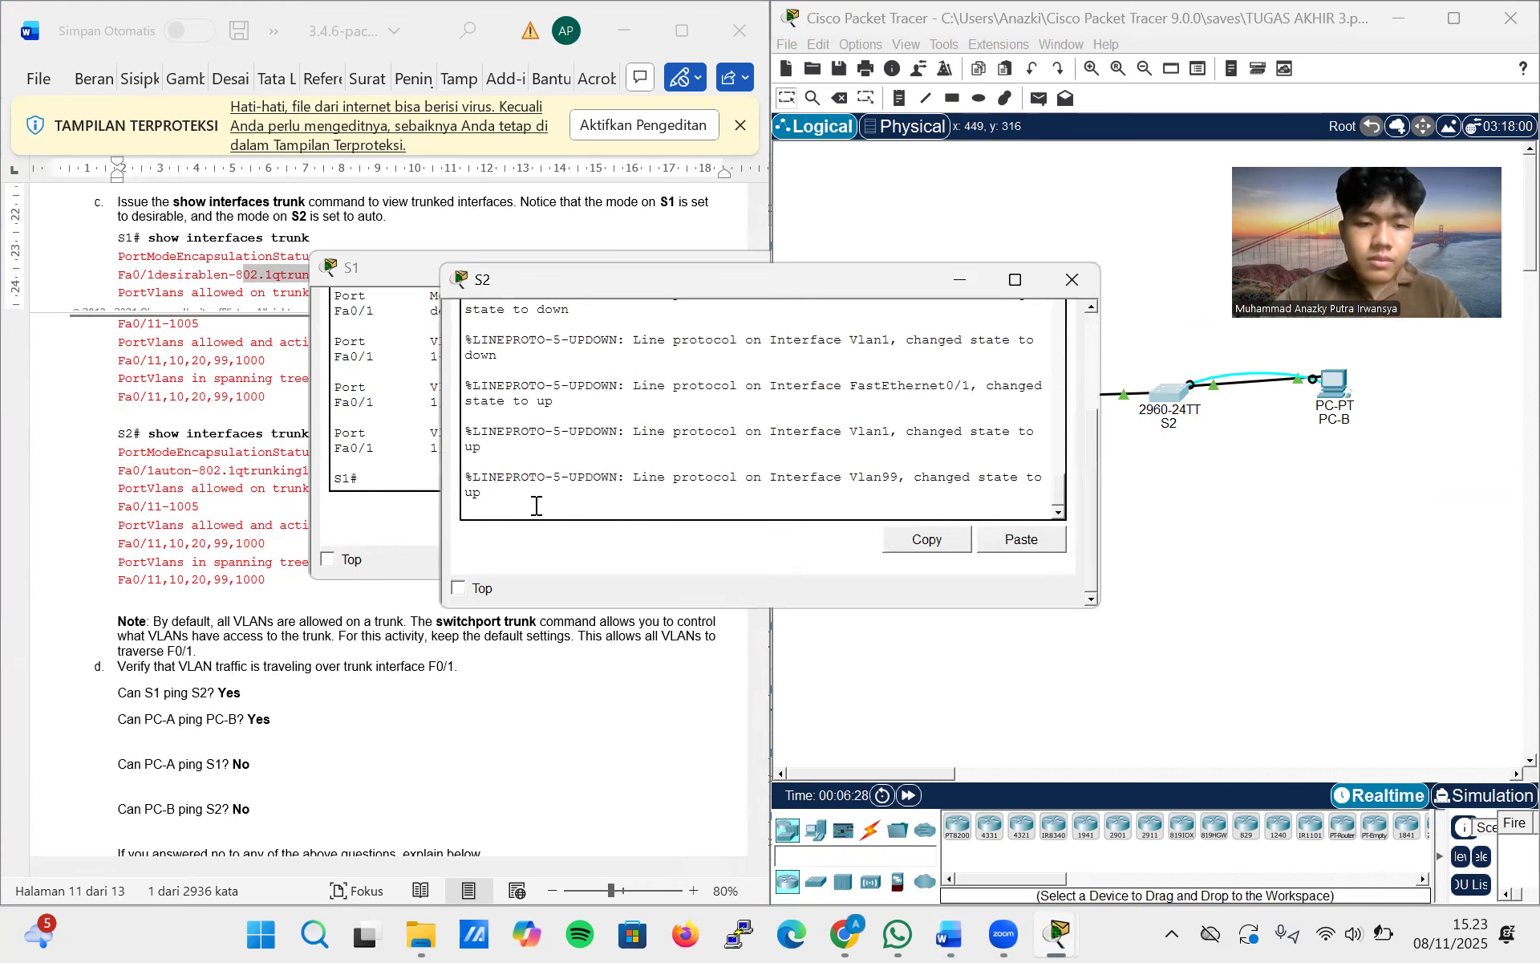
key("Return")
type("enab")
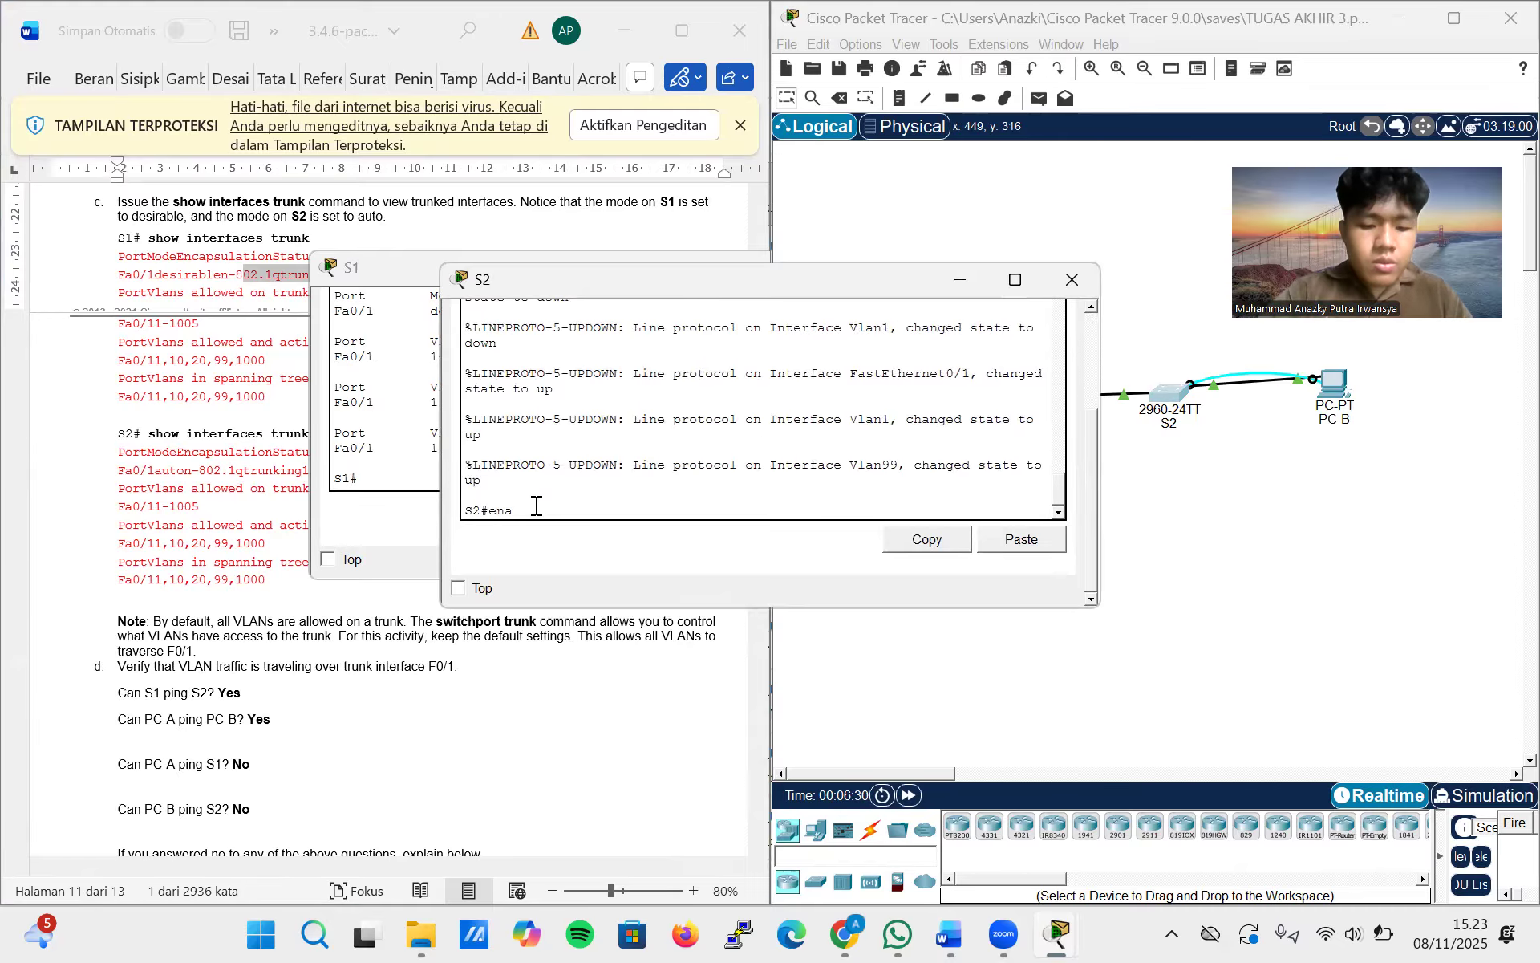
key("BackSpace")
key("BackSpace")
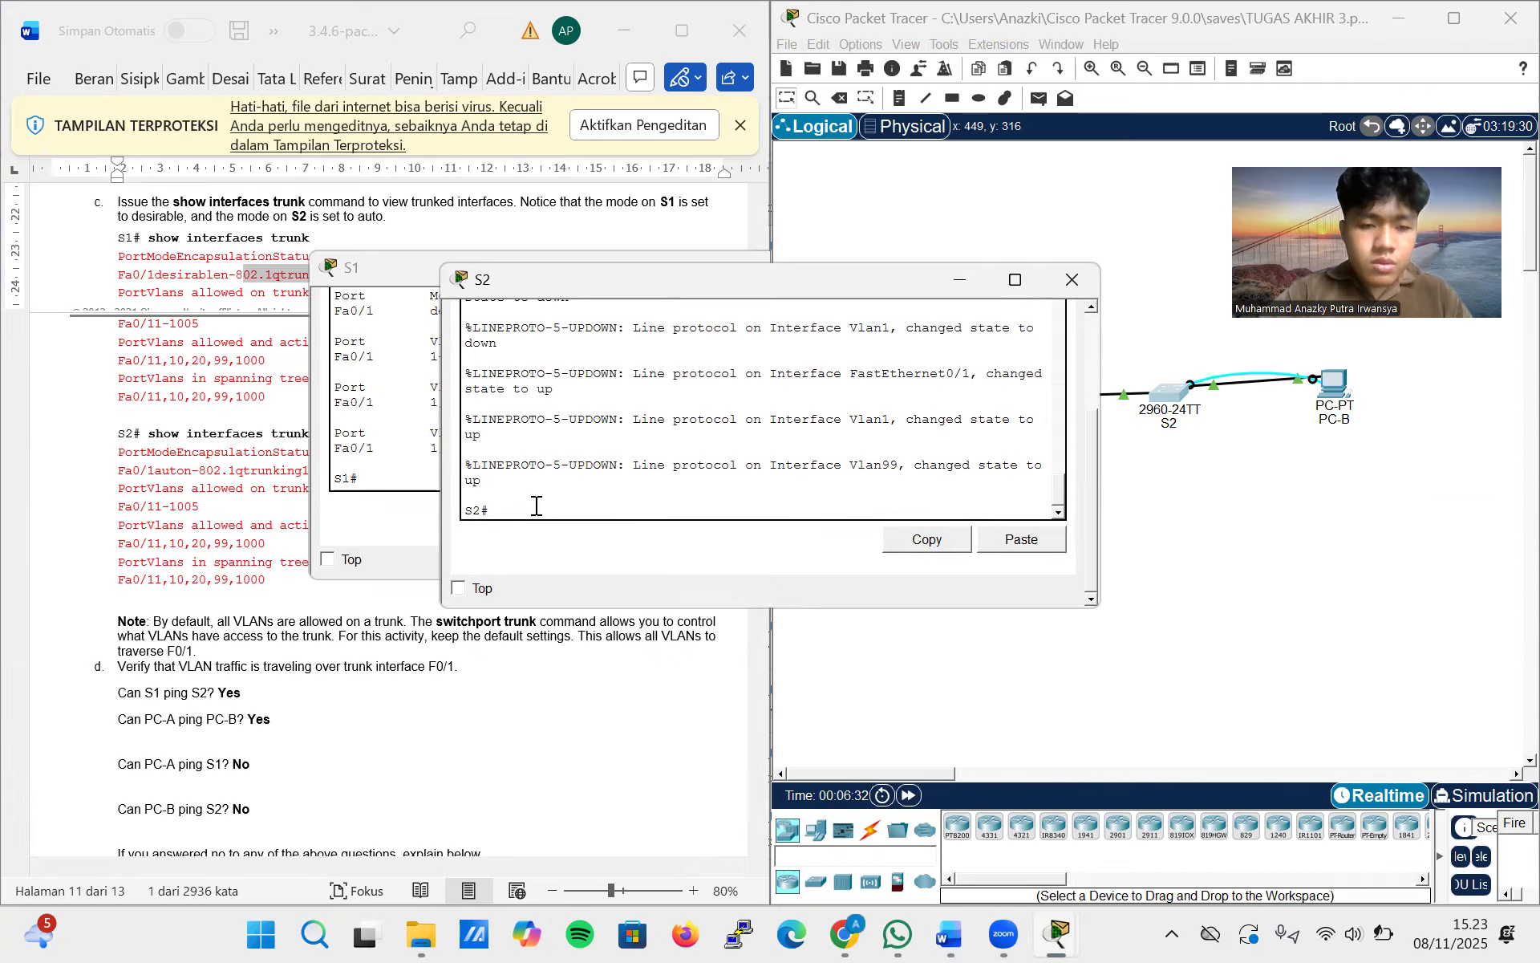
Run show interfaces trunk on S2 and arrange the S1 and S2 windows so both outputs can be compared
type("show ")
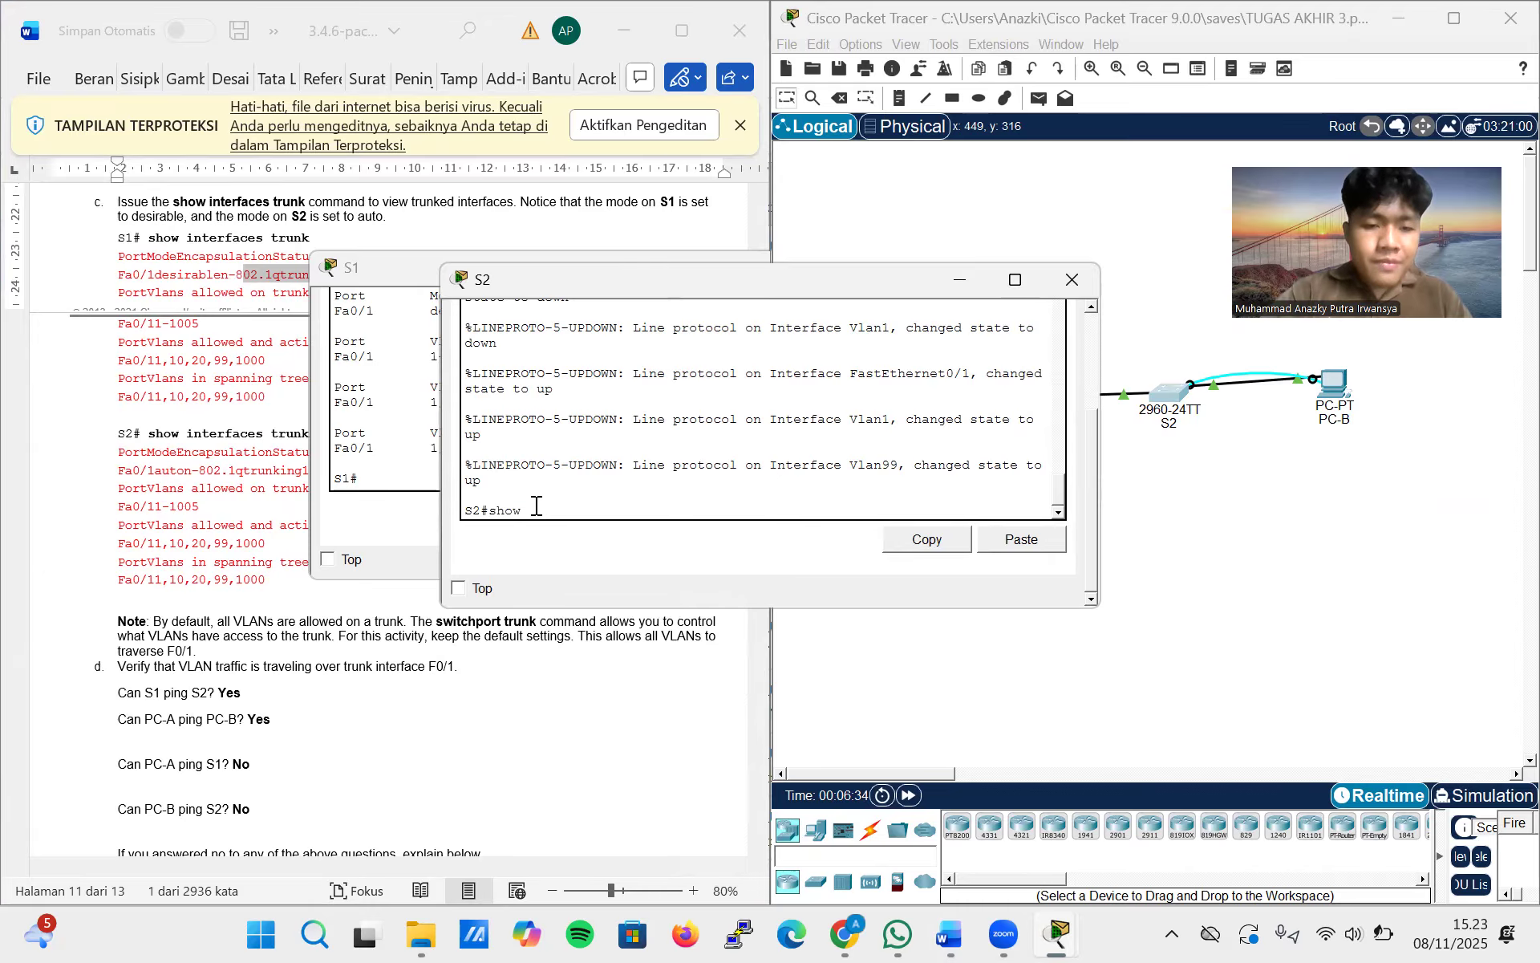
type("interfaces")
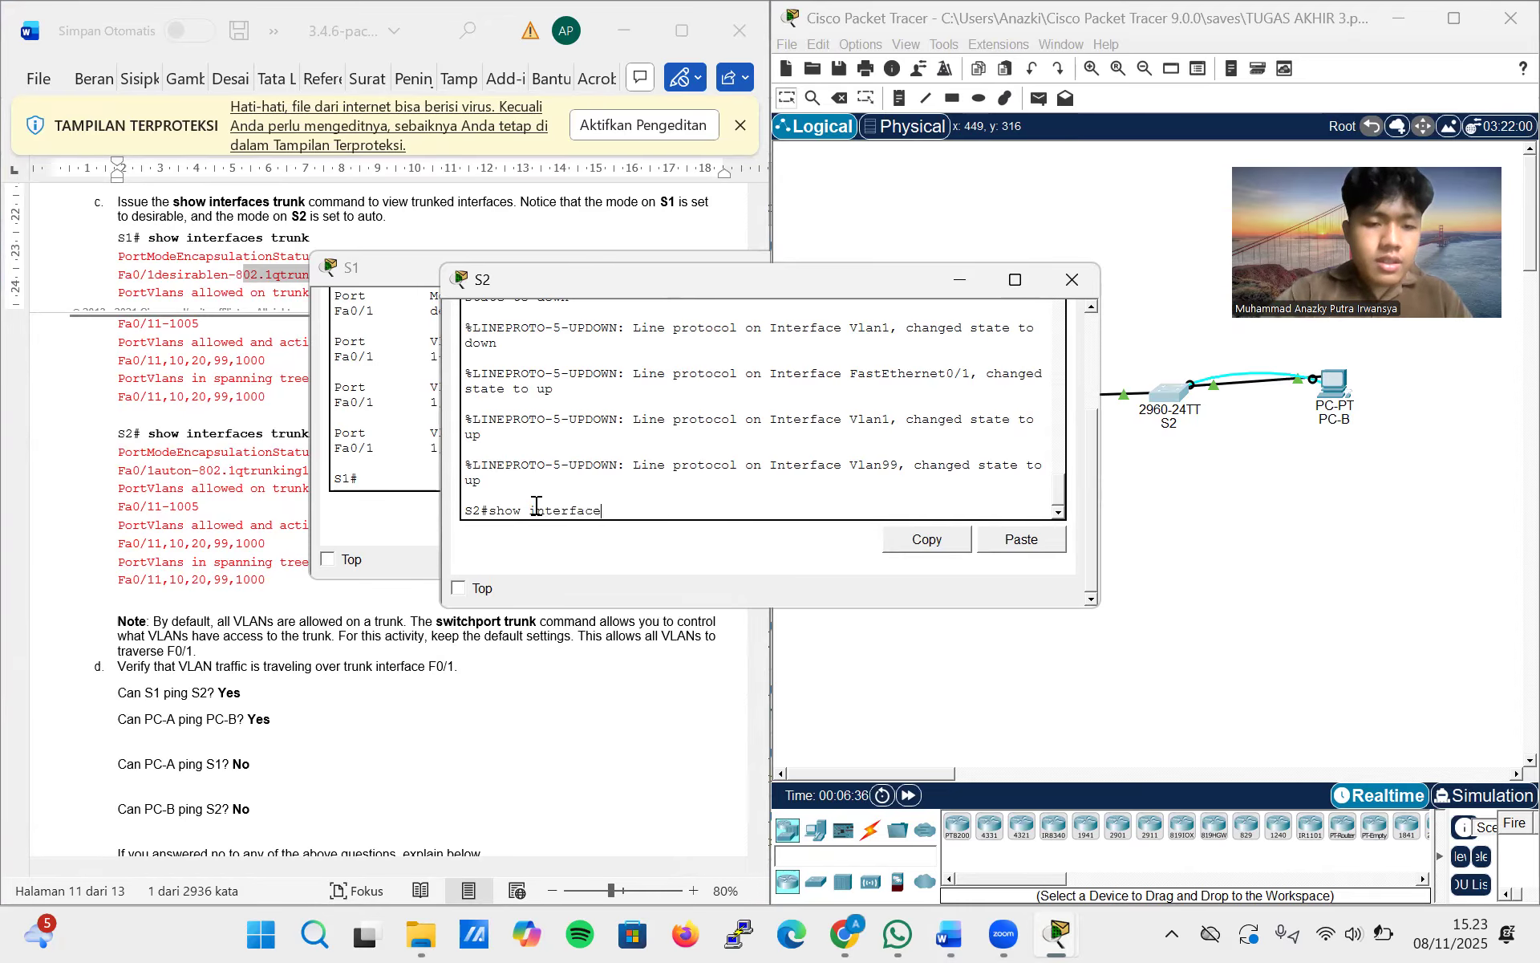
left_click_drag(558, 286, 817, 281)
left_click(565, 274)
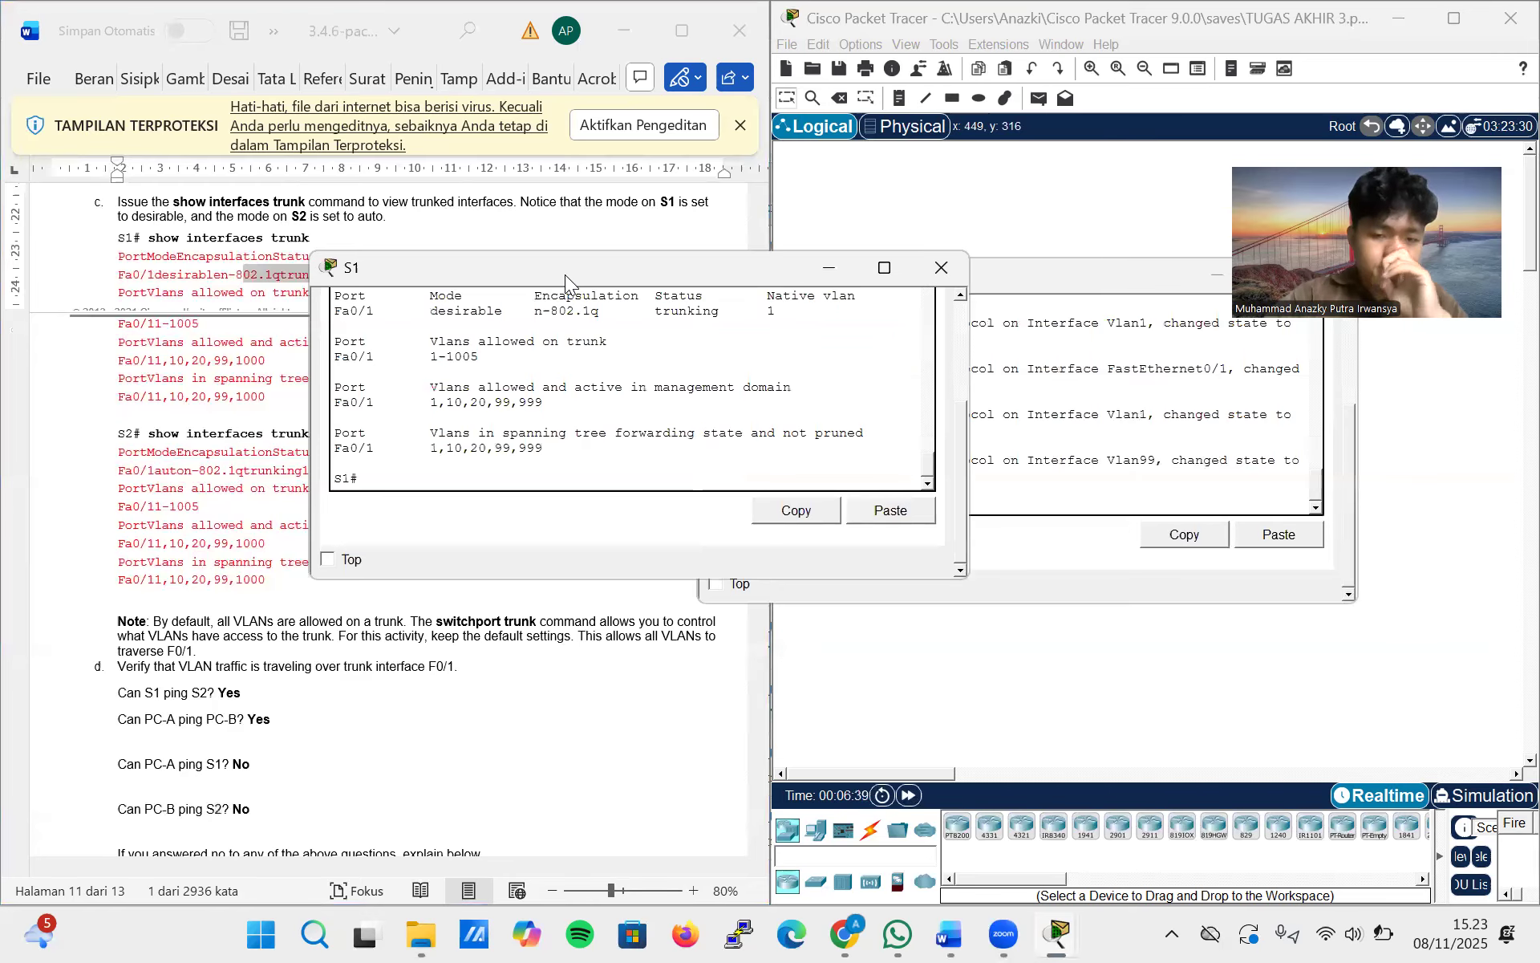
left_click_drag(564, 274, 990, 184)
left_click(936, 529)
type("s trunk")
key("Return")
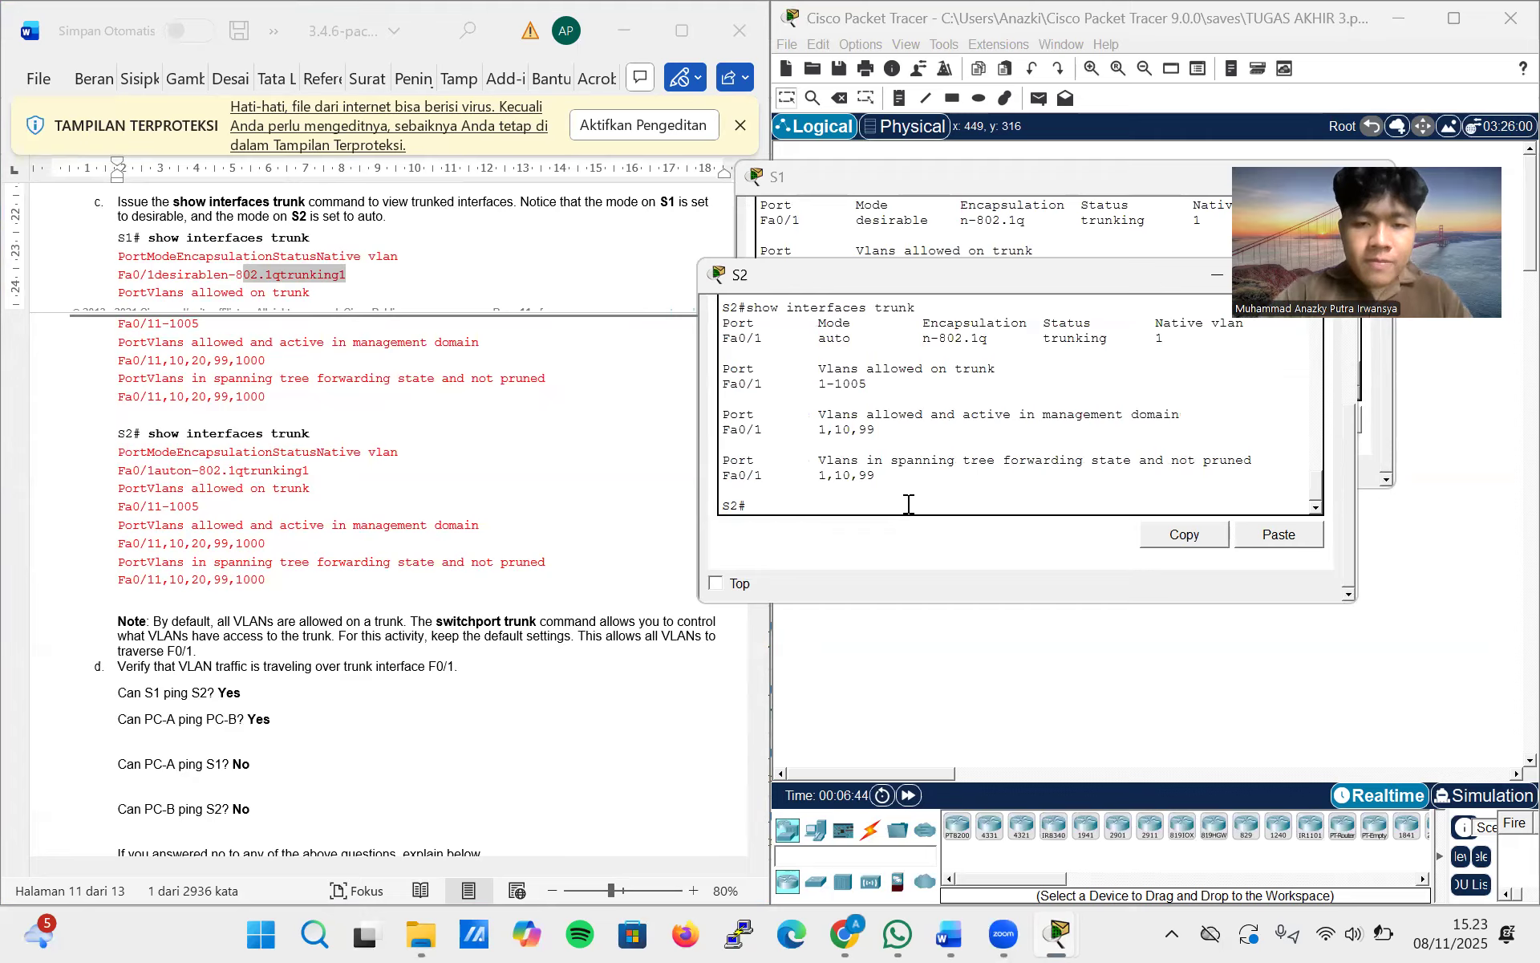
Compare the F0/1 trunk mode and VLAN lists on S2 with those on S1, and close the S2 window
scroll(860, 433, "up", 2)
scroll(861, 433, "down", 1)
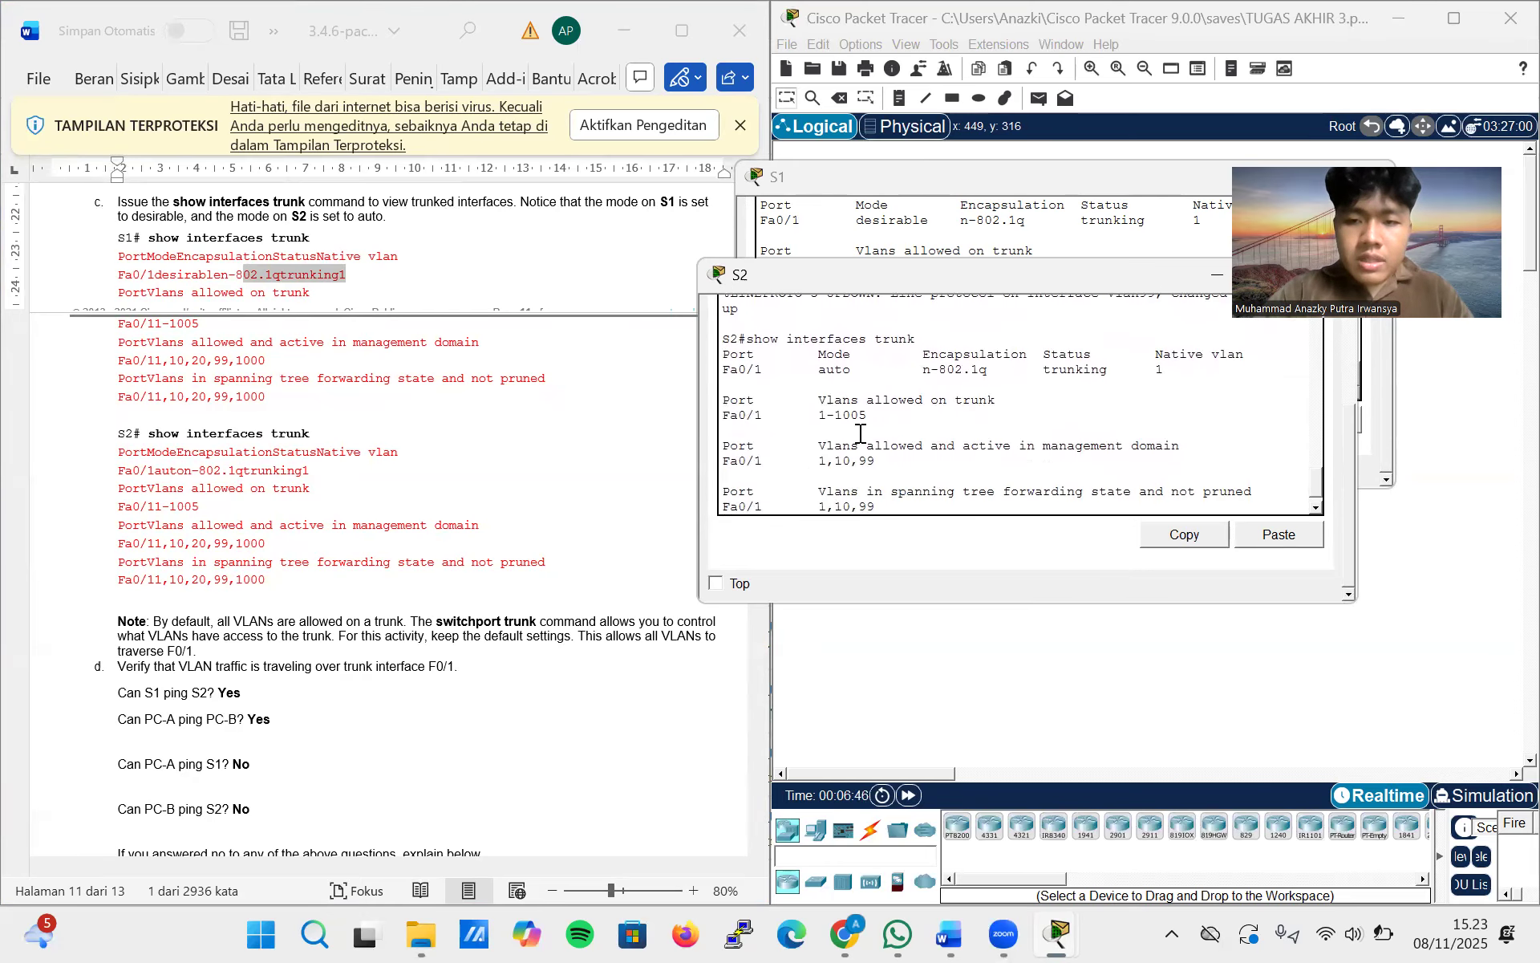
scroll(861, 433, "down", 1)
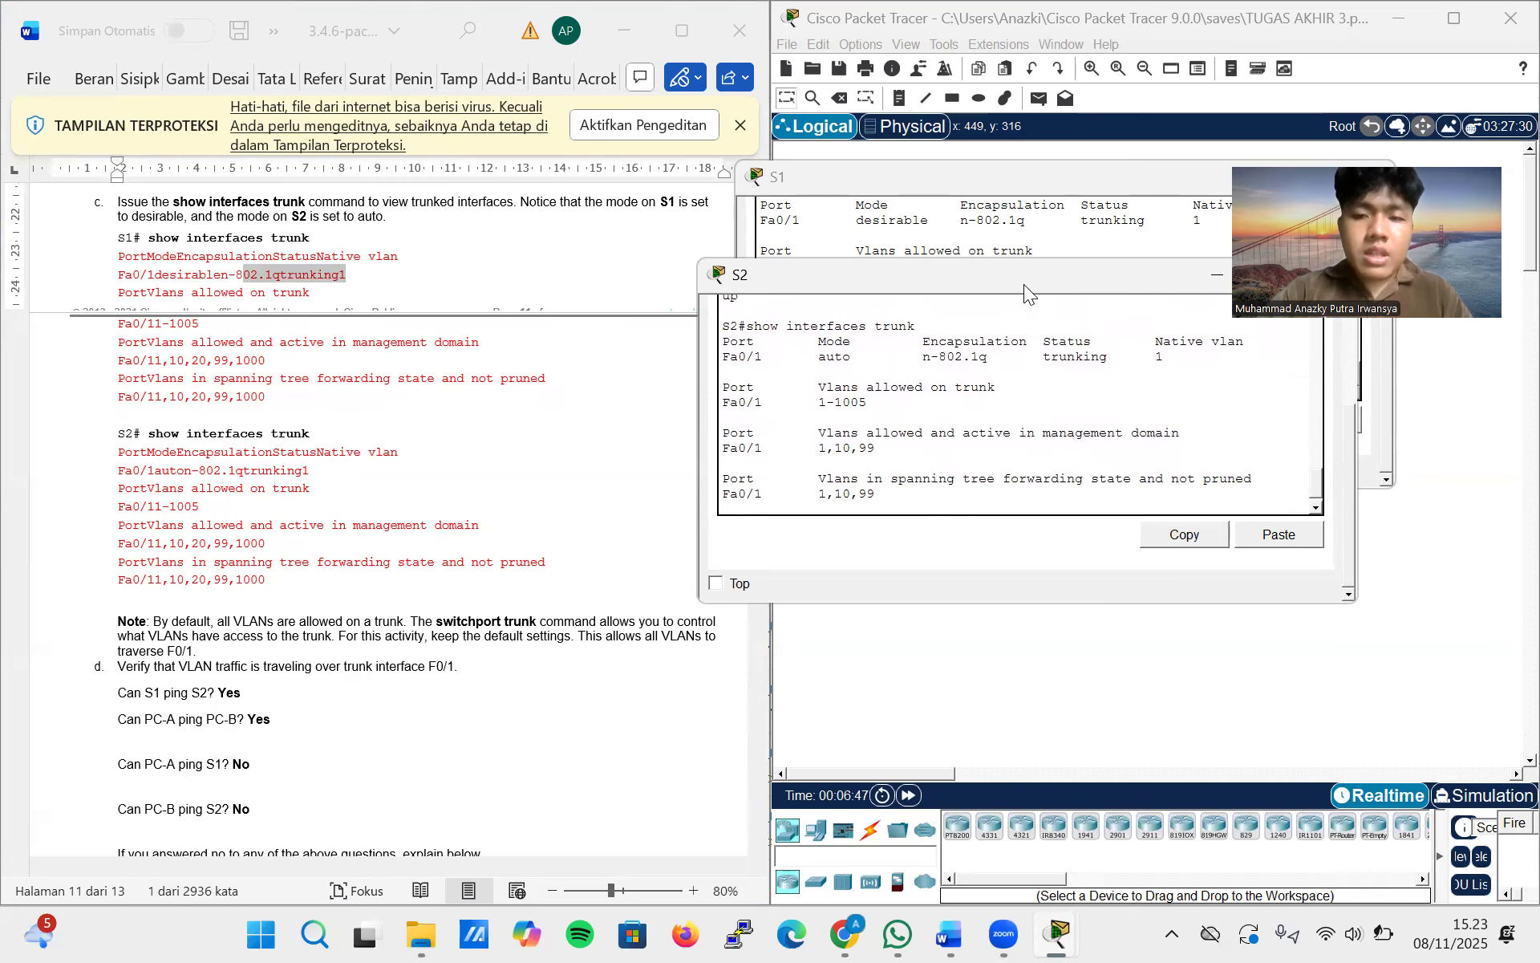
left_click_drag(1024, 284, 829, 286)
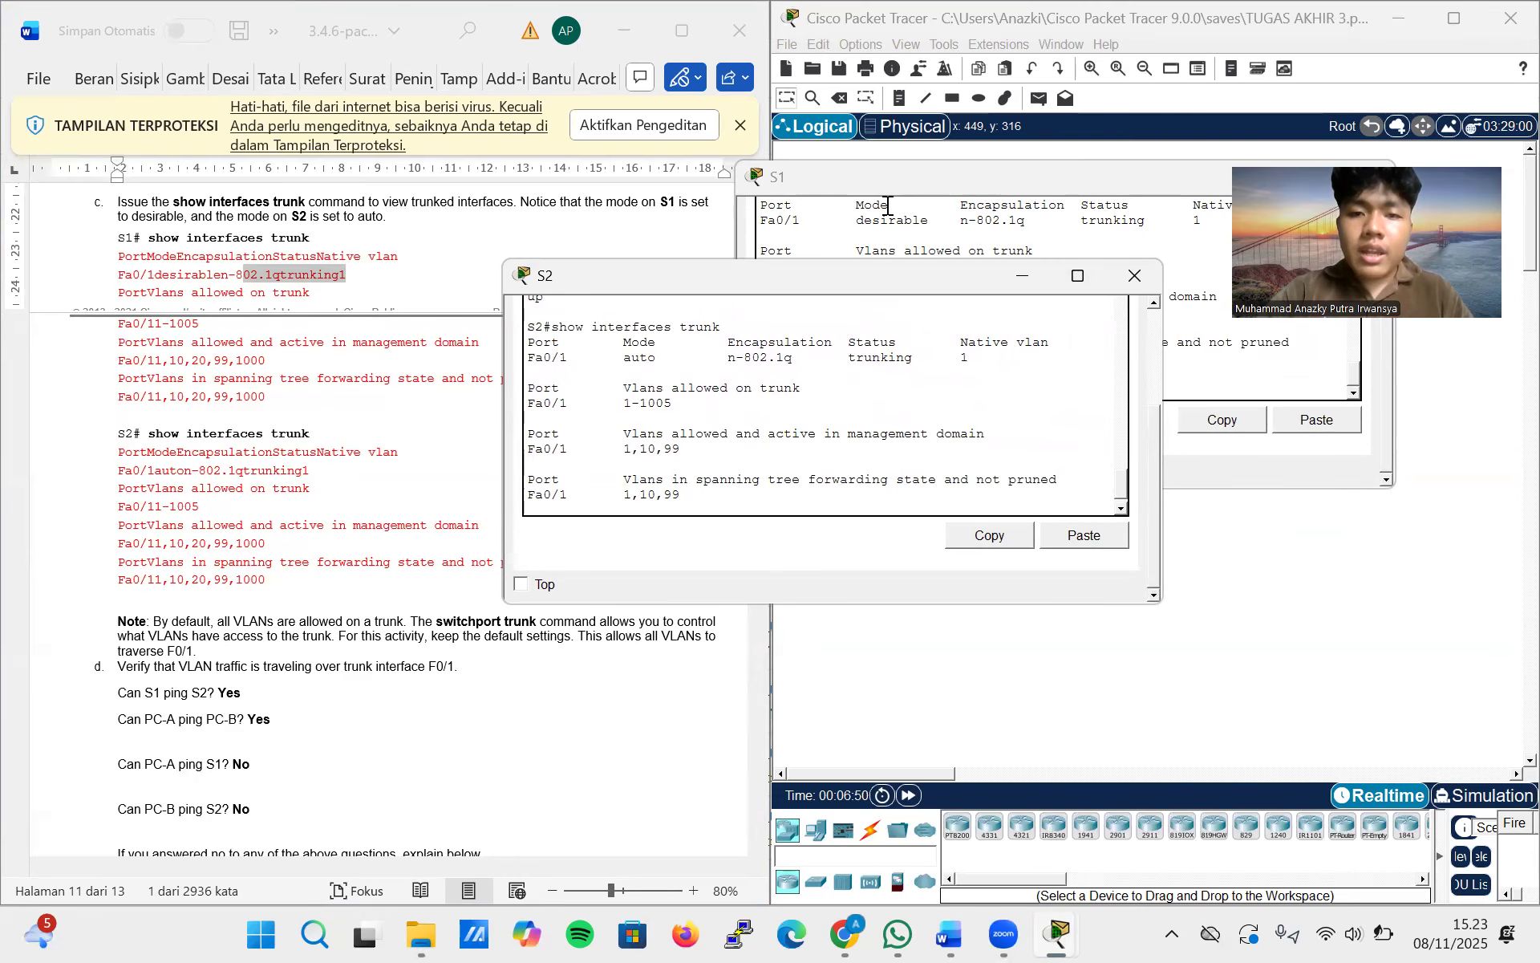
left_click(1131, 276)
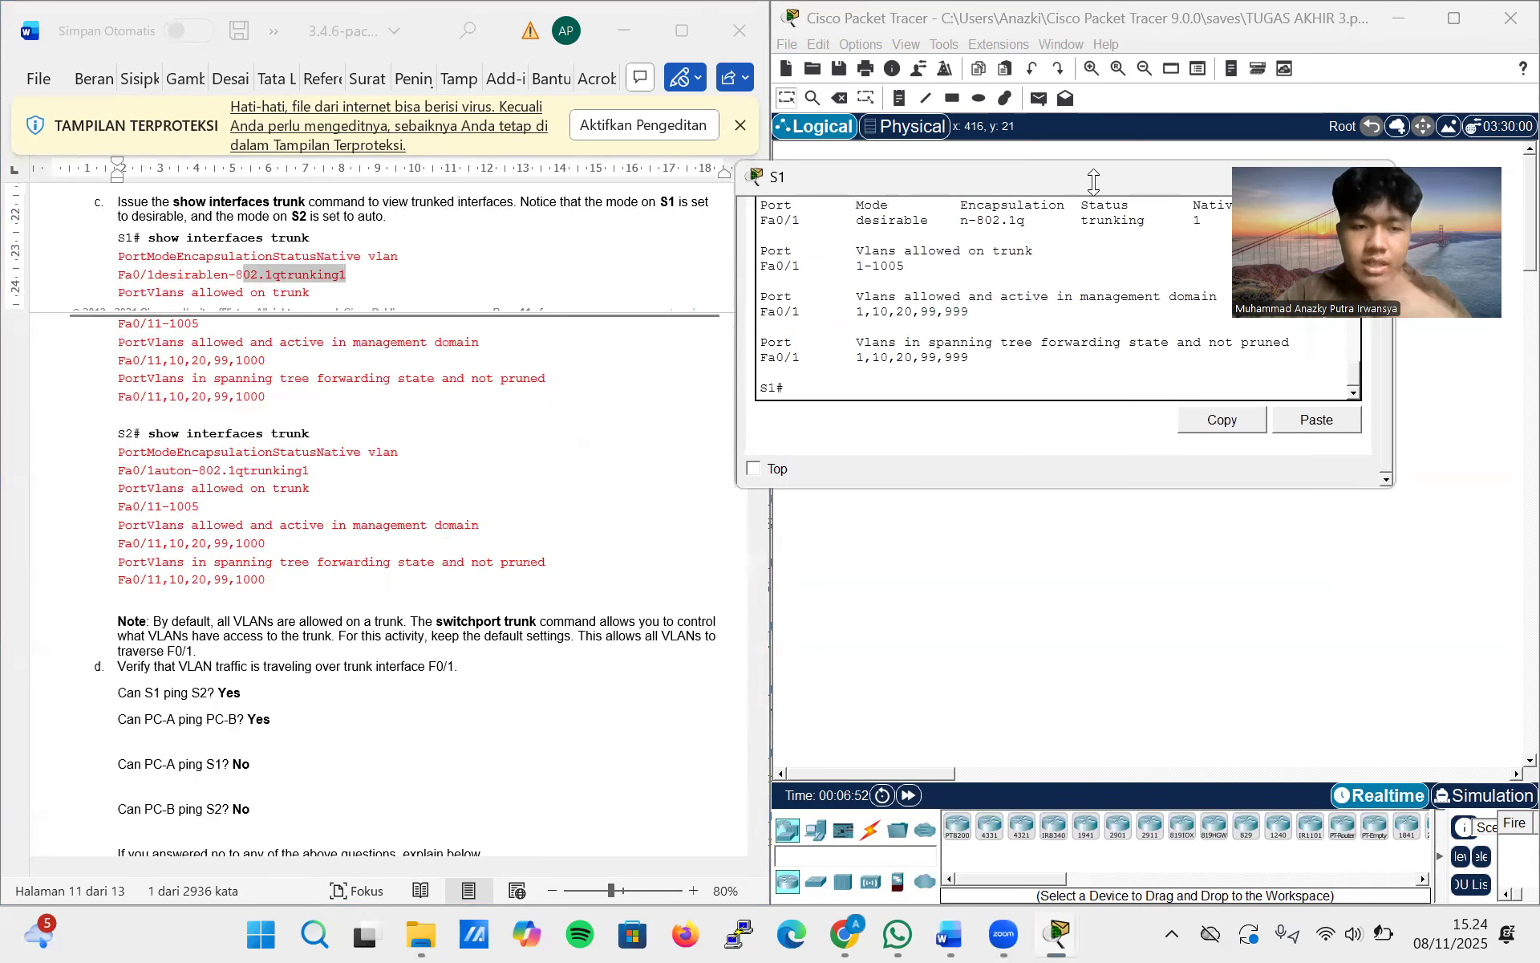
Read the ping questions in lab step d about traffic over trunk F0/1 and clear the device windows from the topology
scroll(402, 546, "down", 5)
scroll(402, 549, "down", 5)
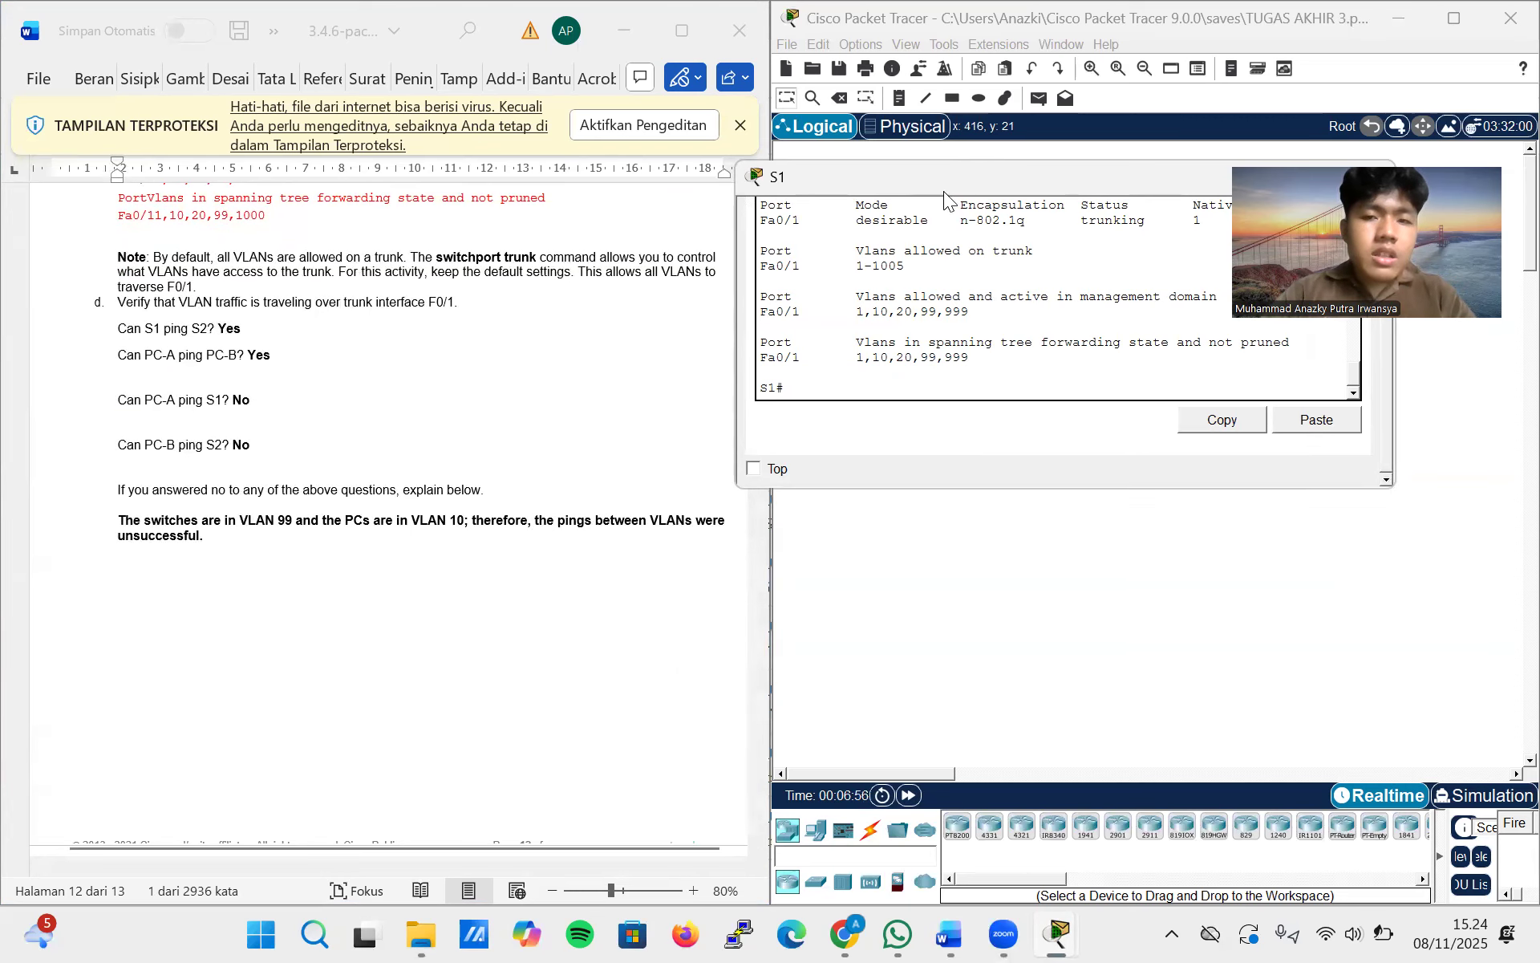
left_click_drag(953, 173, 759, 420)
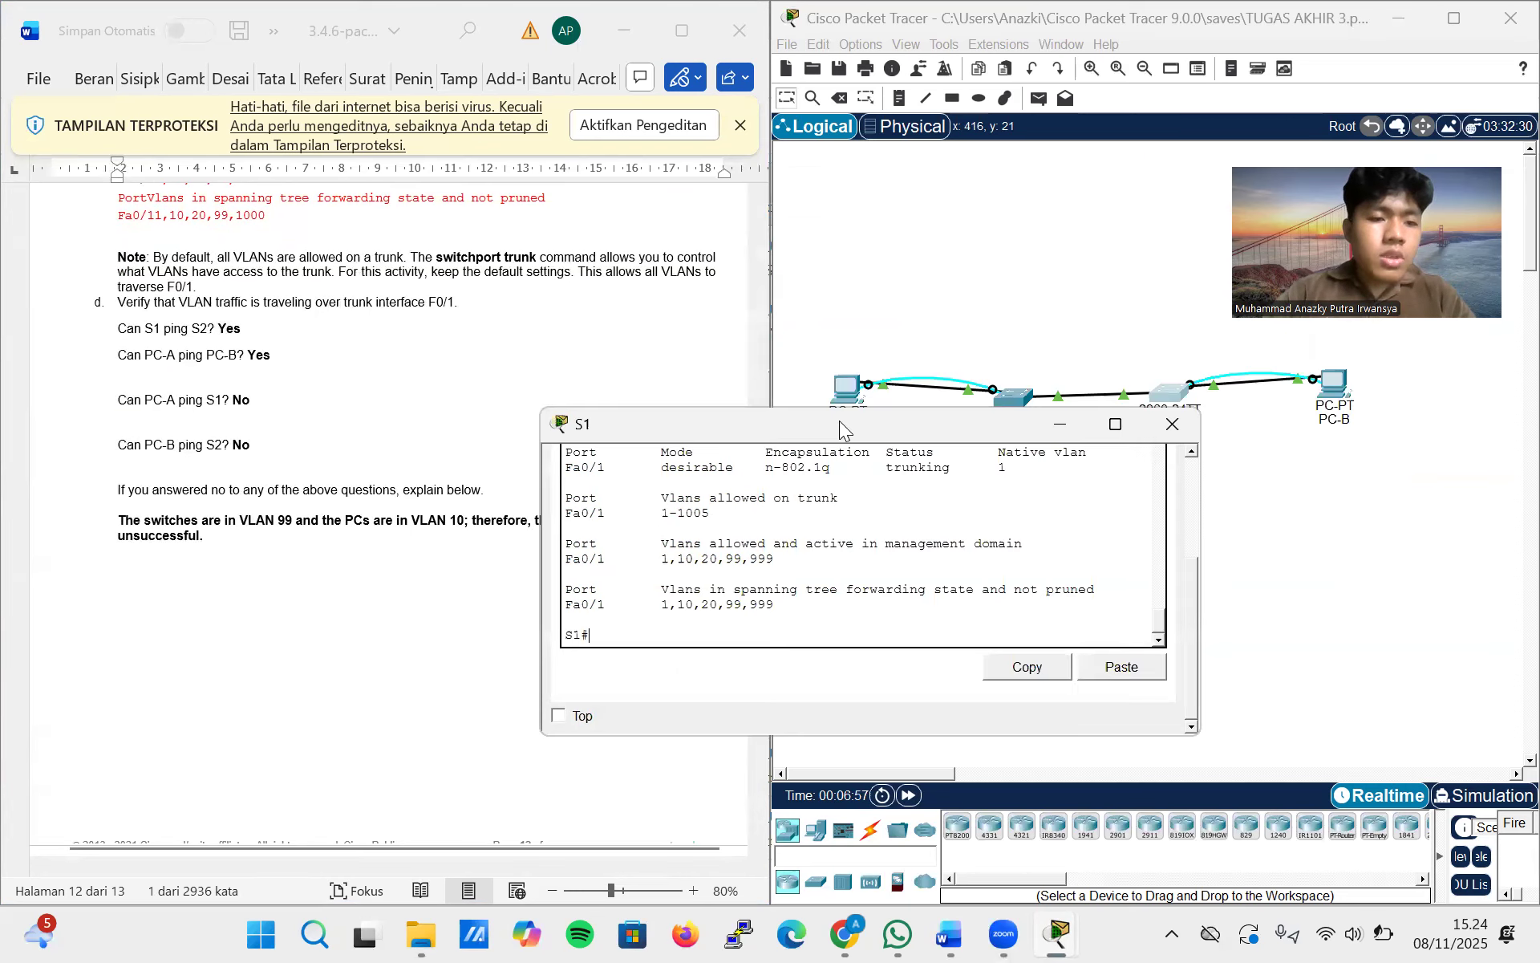
scroll(471, 544, "down", 15)
scroll(470, 543, "up", 20)
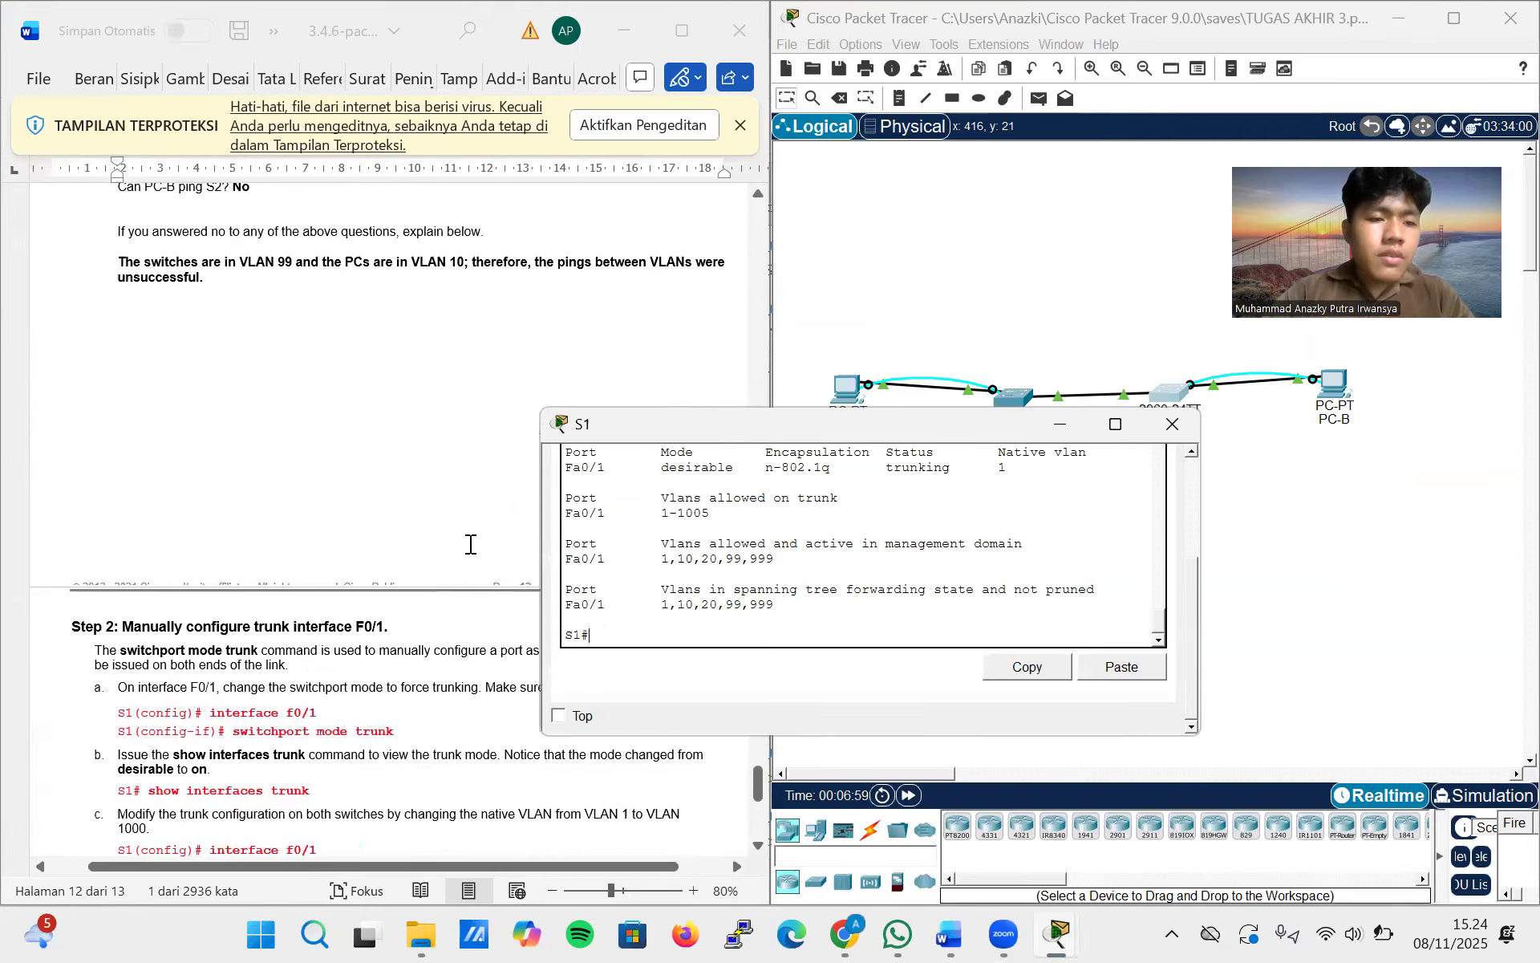
left_click(1172, 423)
left_click(847, 395)
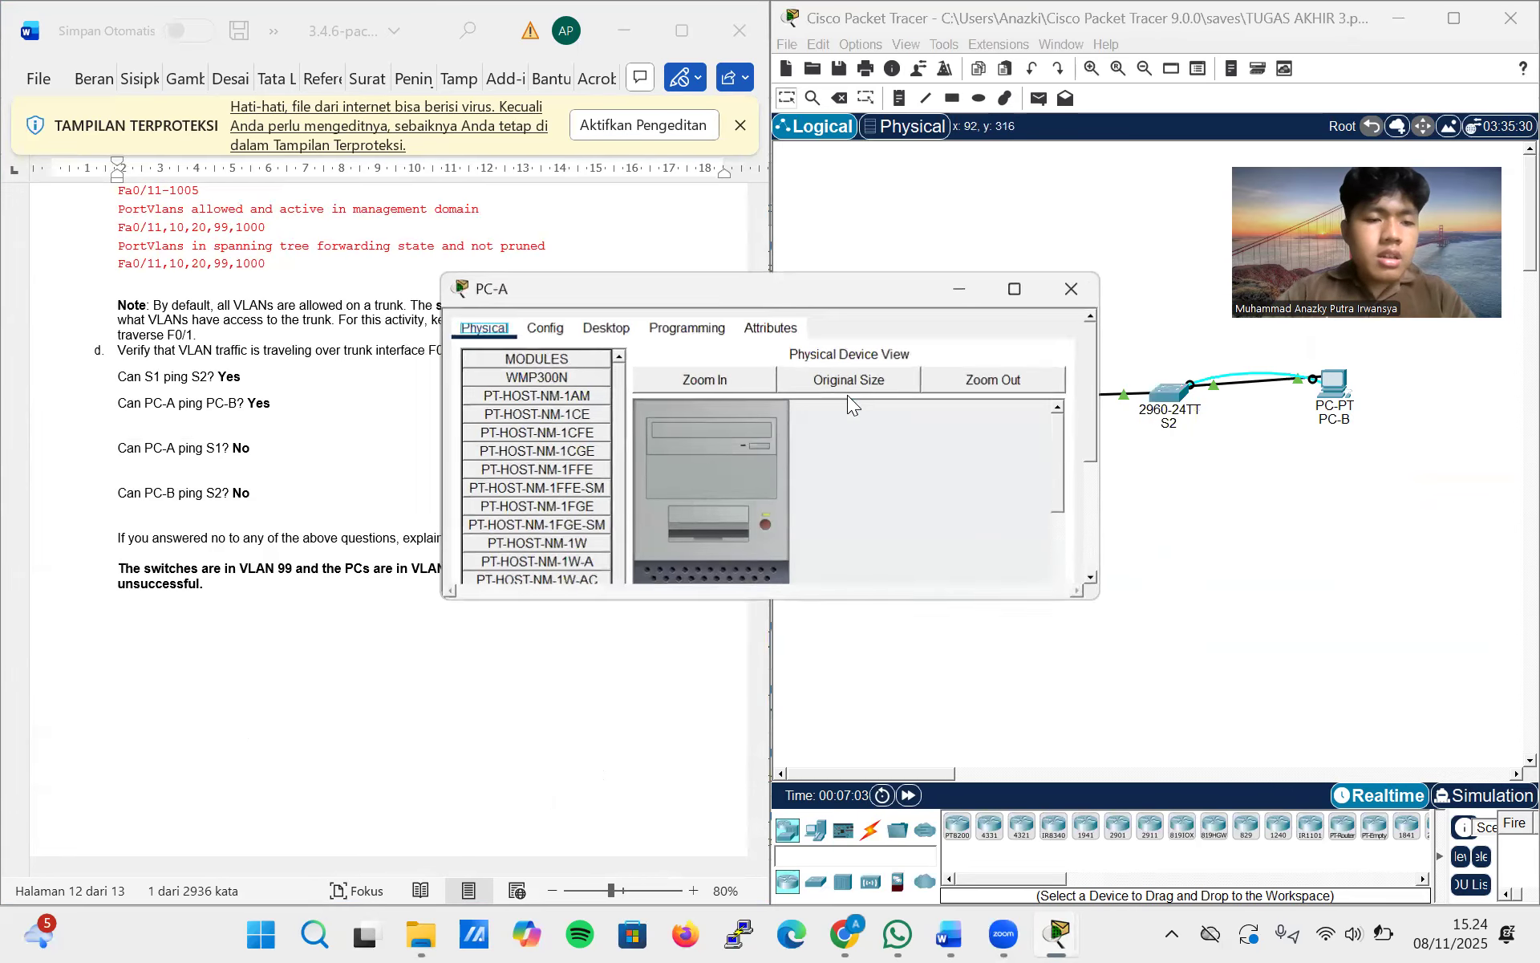
left_click(1075, 289)
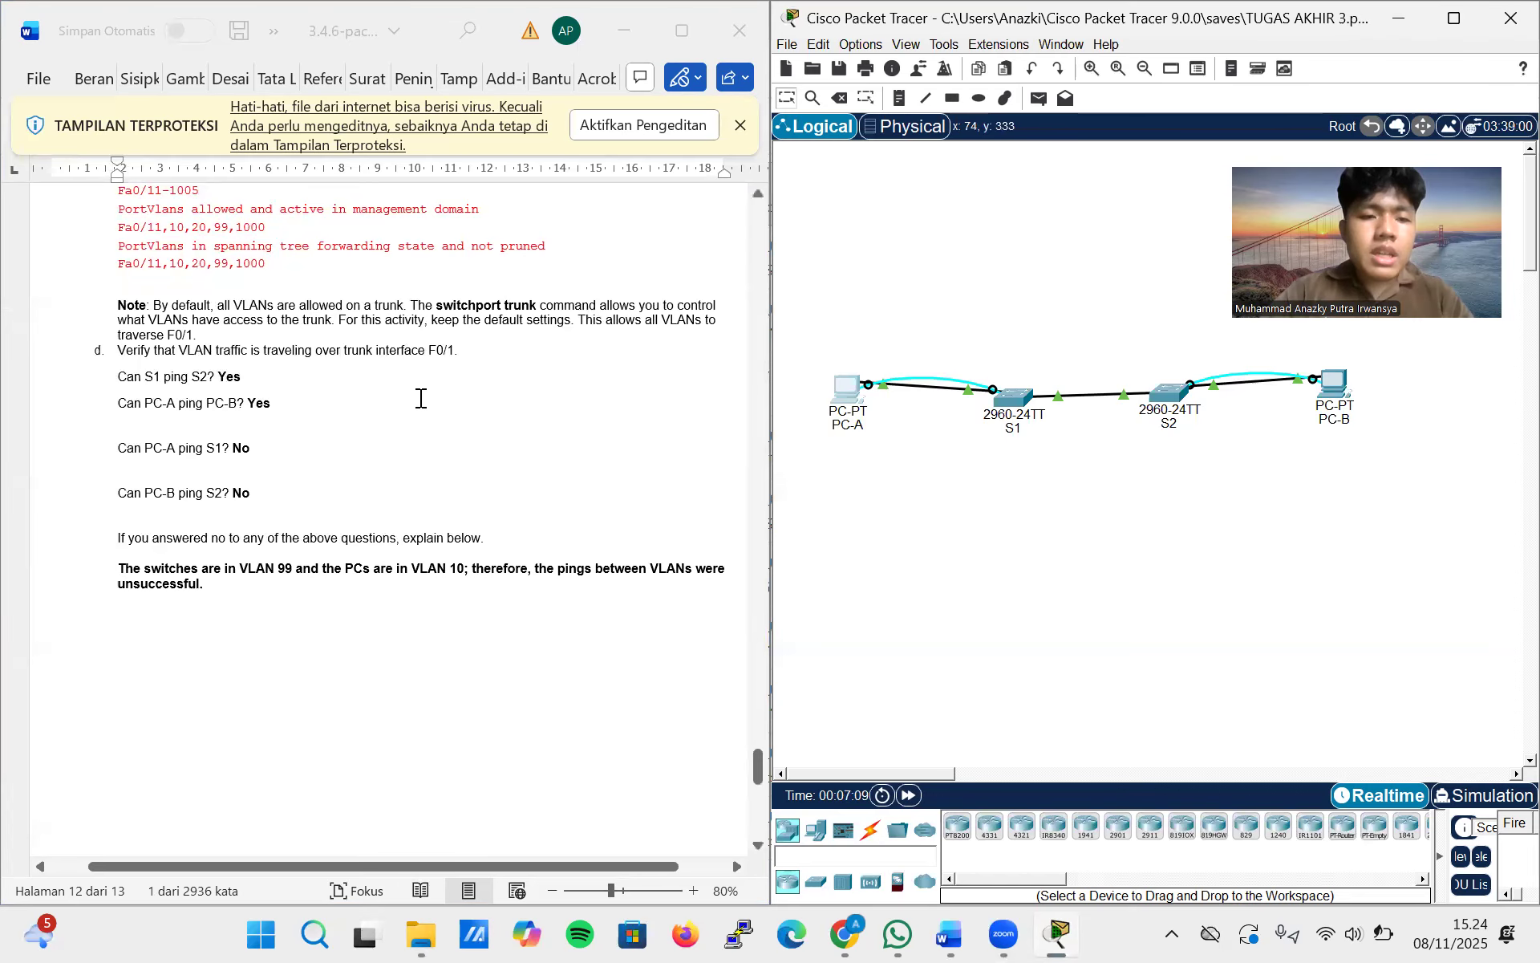
Look up S1's IP address in the Addressing Table at the start of the lab document and highlight it
scroll(420, 398, "up", 20)
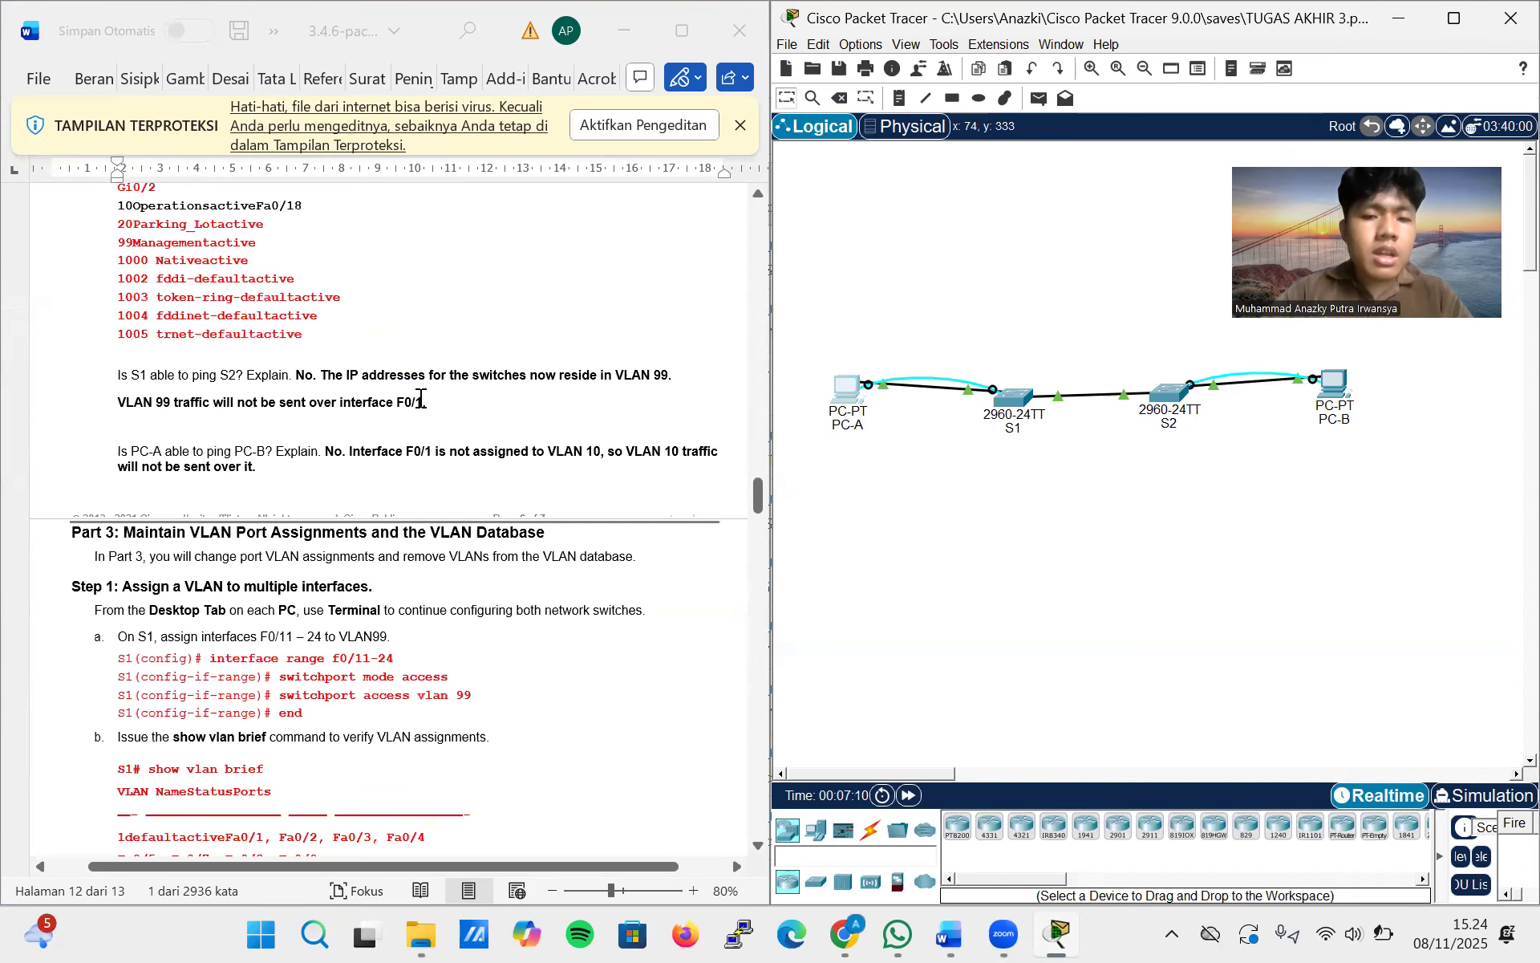
scroll(420, 398, "up", 20)
scroll(413, 482, "down", 1)
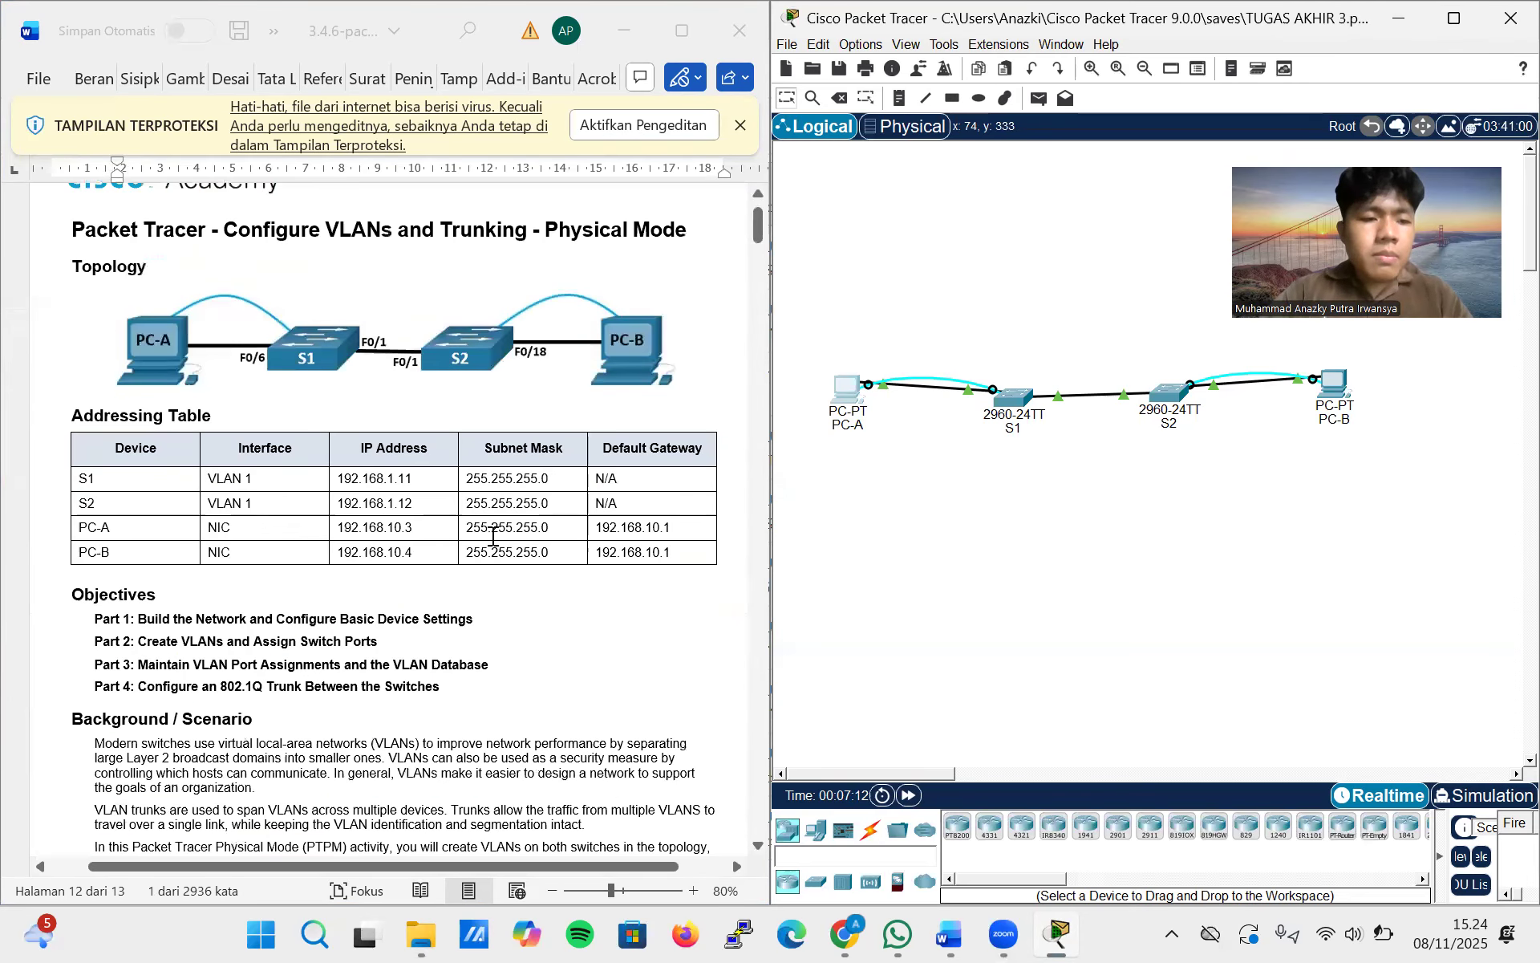
left_click_drag(414, 480, 340, 479)
key("ctrl+c")
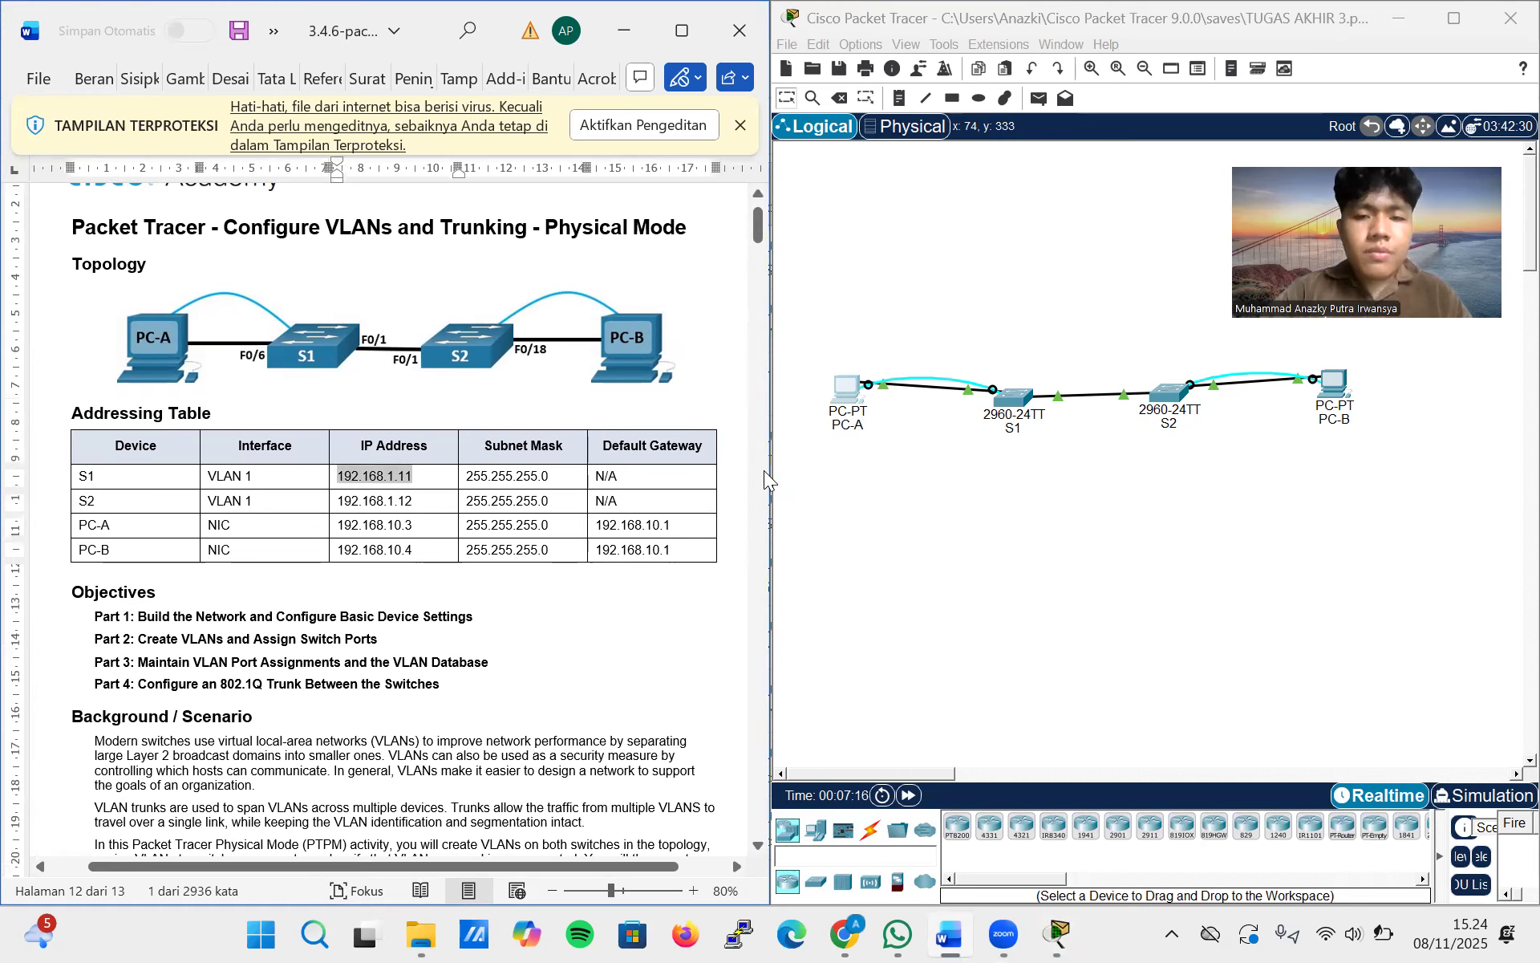
Open PC-A's Command Prompt from its desktop applications and ping S1 at 192.168.1.11
left_click(861, 390)
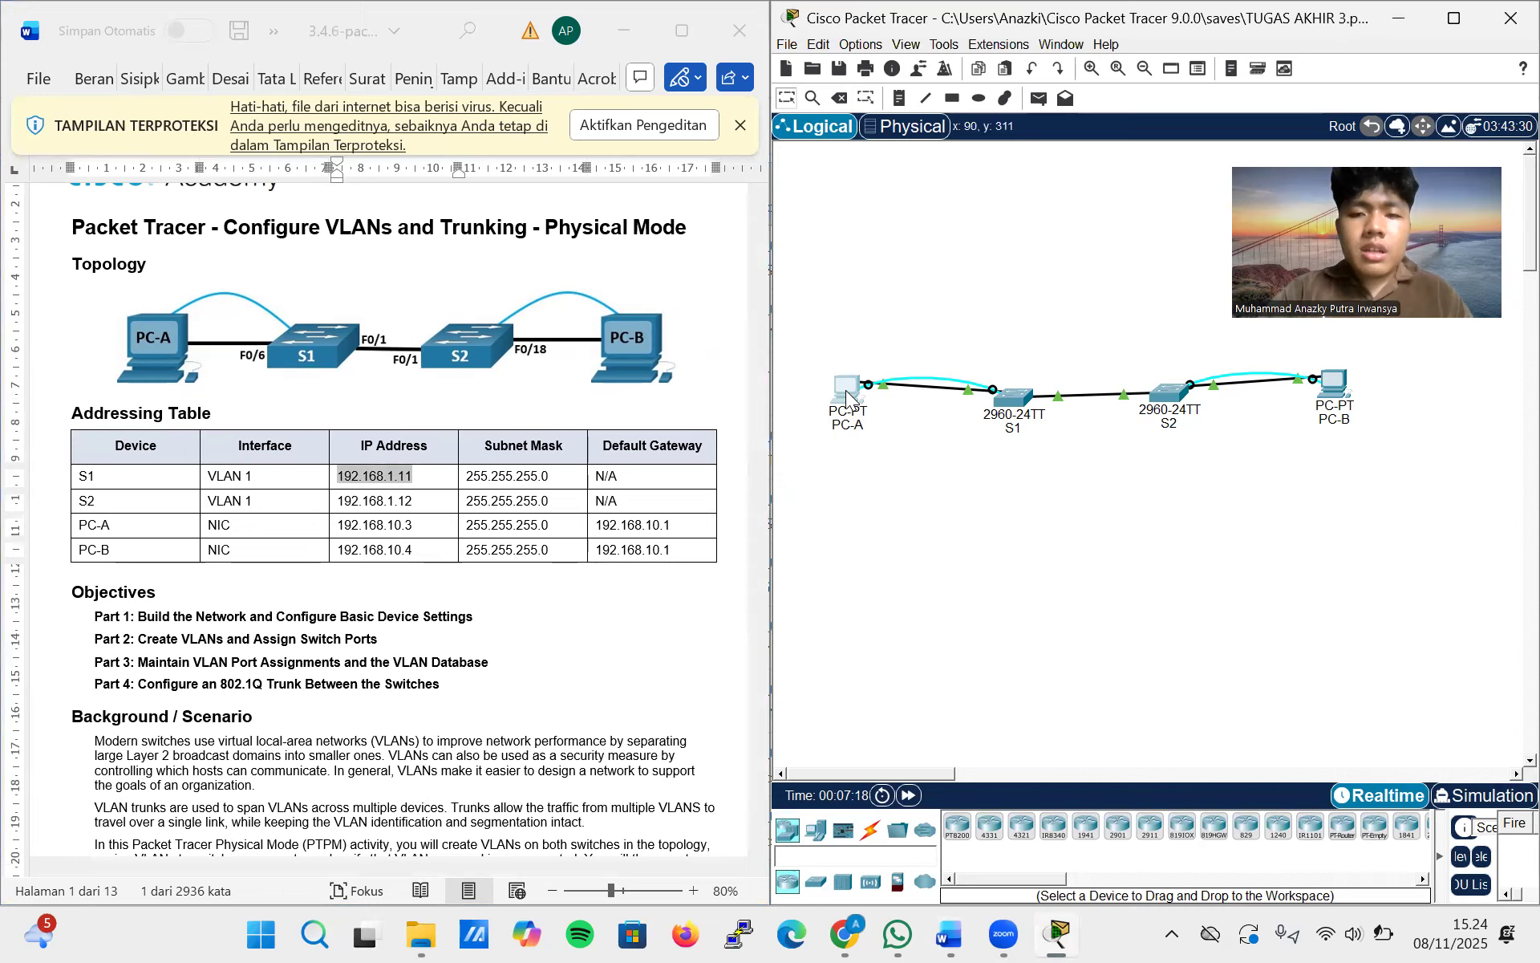
double_click(846, 390)
left_click(606, 327)
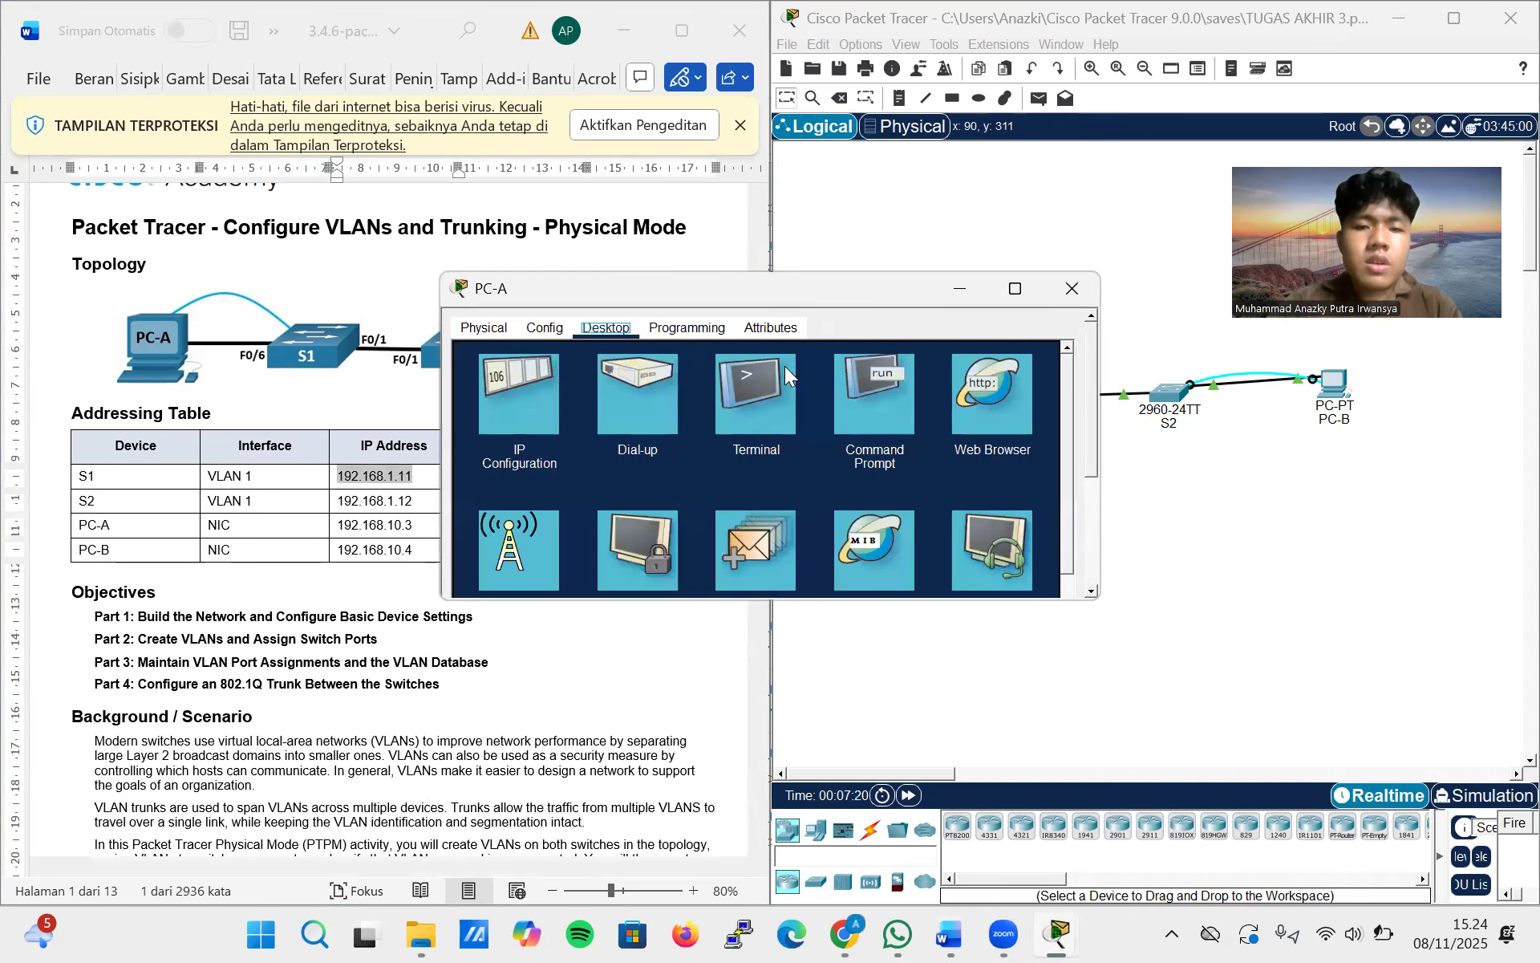
left_click(868, 397)
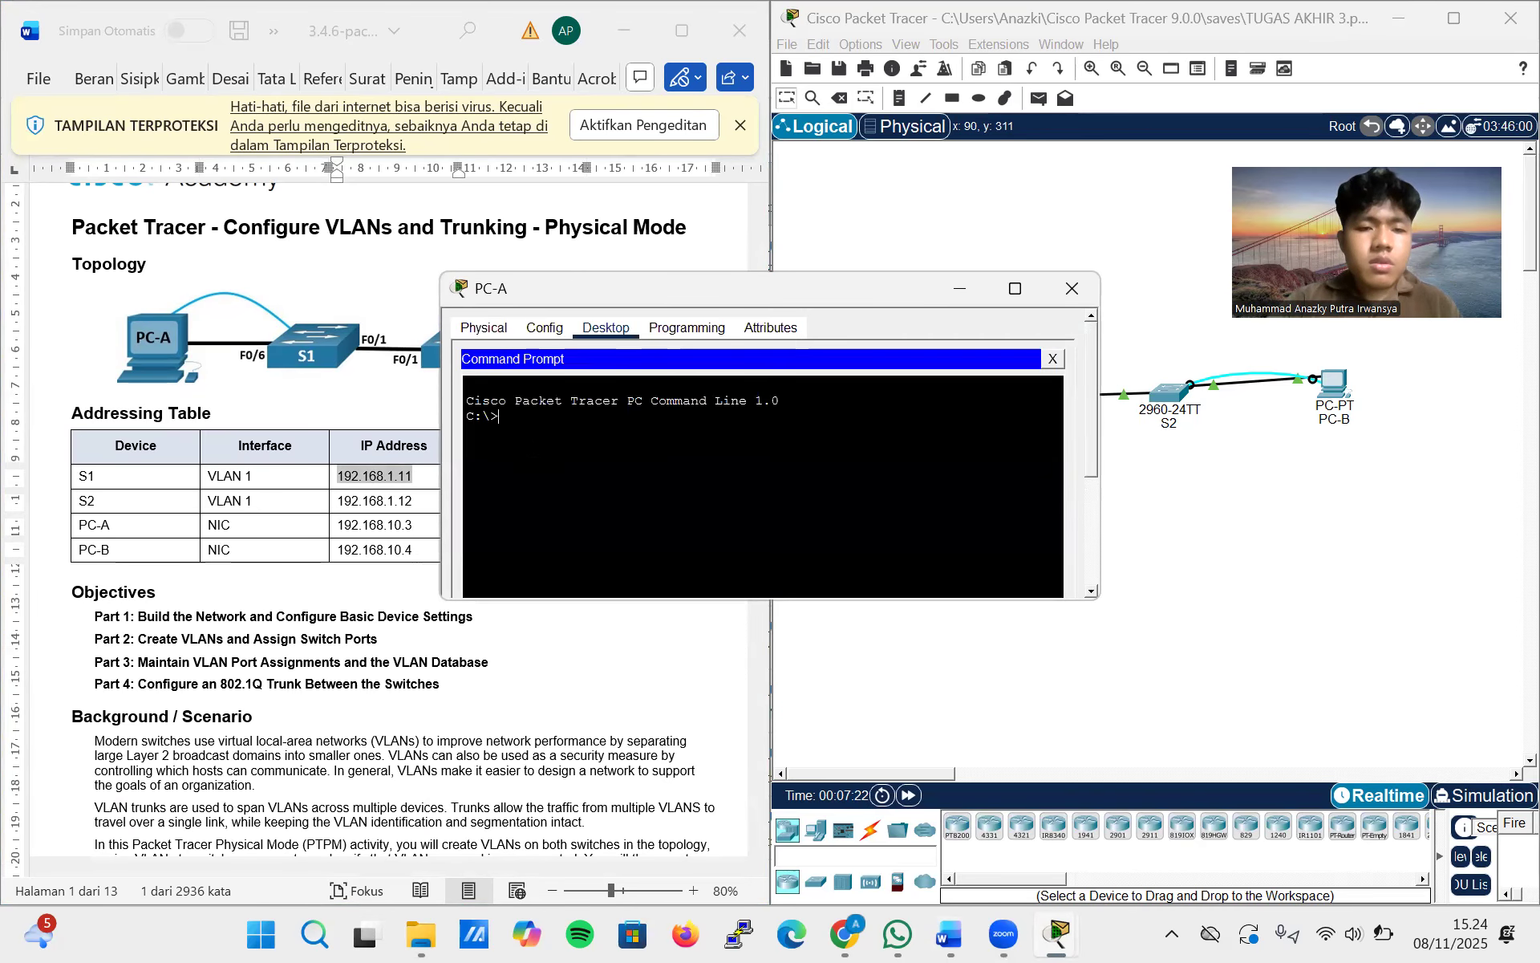
type("ping")
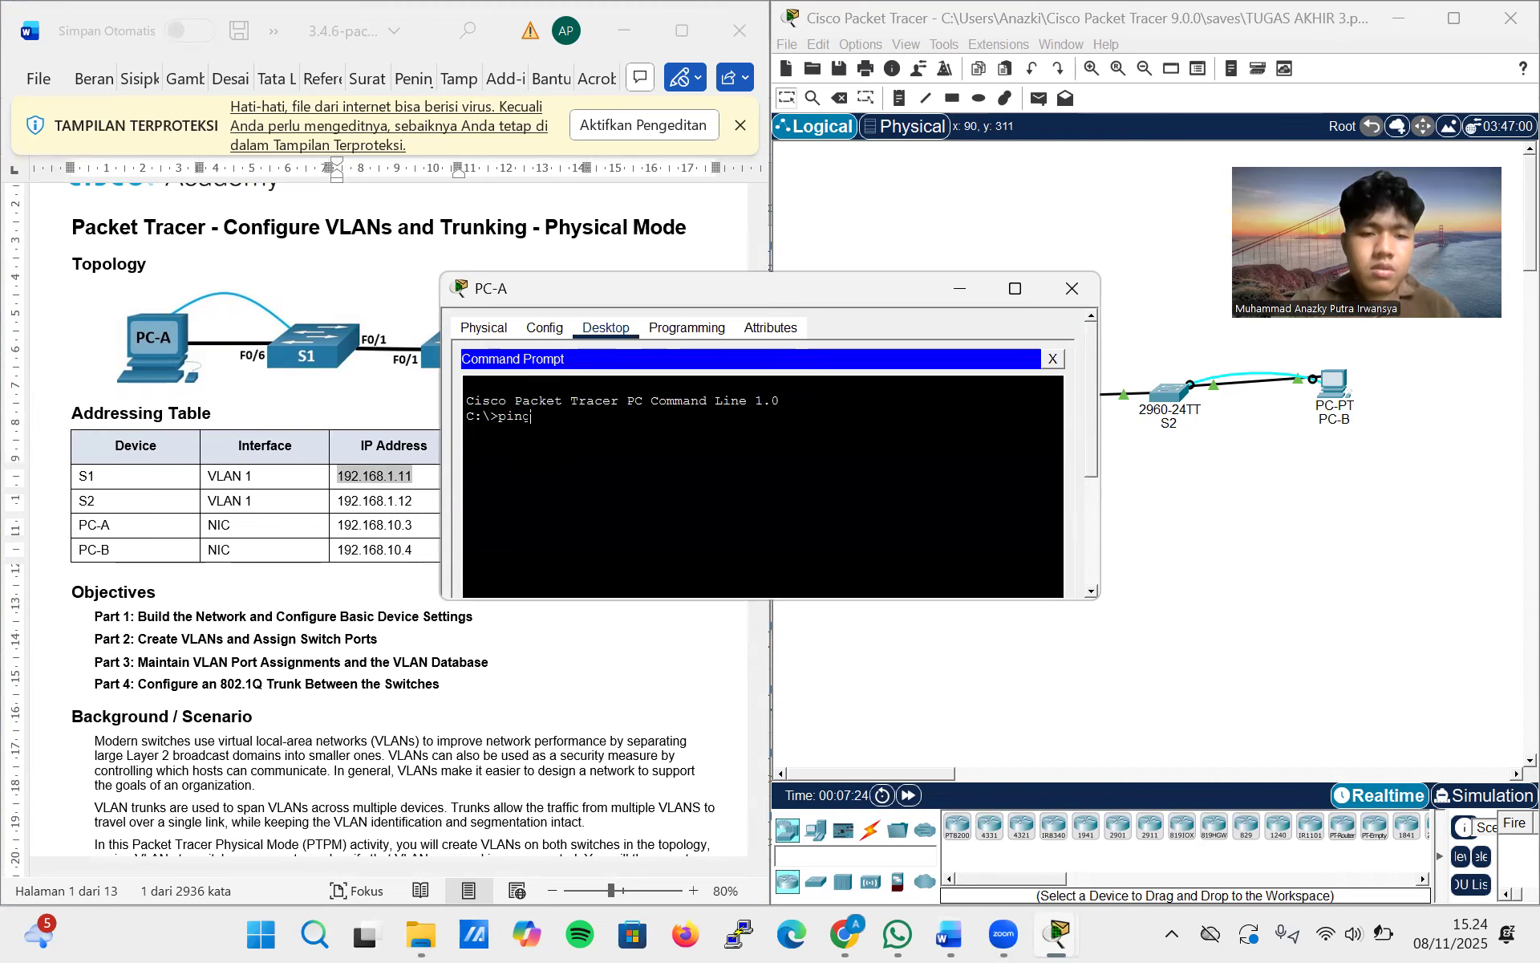
right_click(529, 432)
left_click(559, 451)
key("Return")
Return to step d of Part 4 in the lab document and review the expected ping answers and the VLAN explanation
scroll(279, 507, "down", 2)
scroll(279, 507, "down", 20)
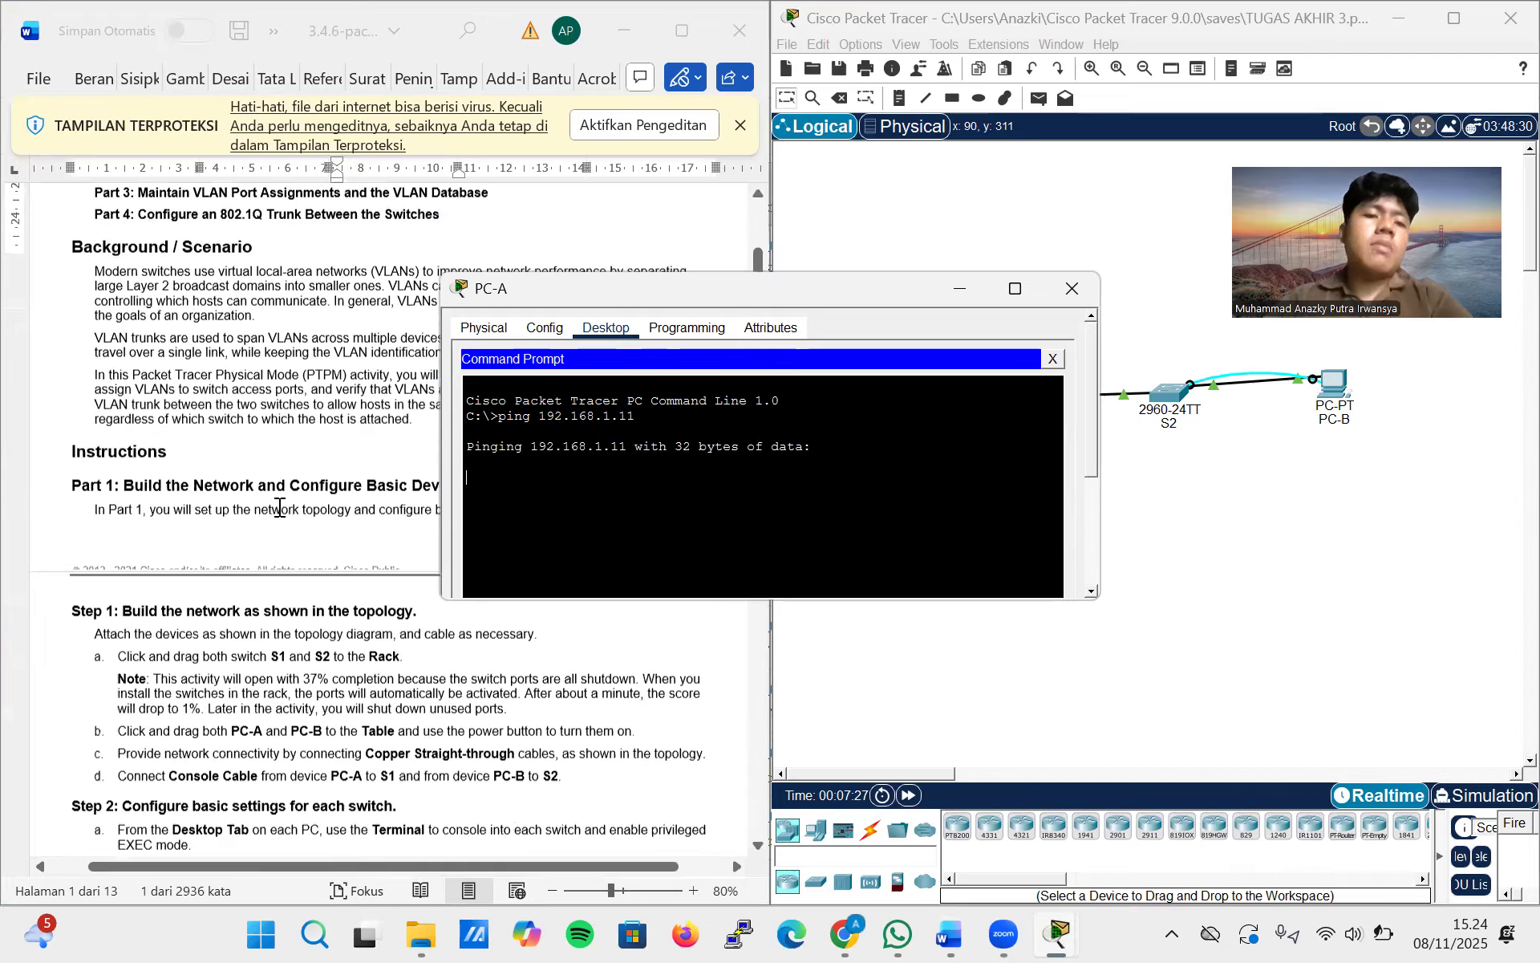
scroll(279, 507, "down", 20)
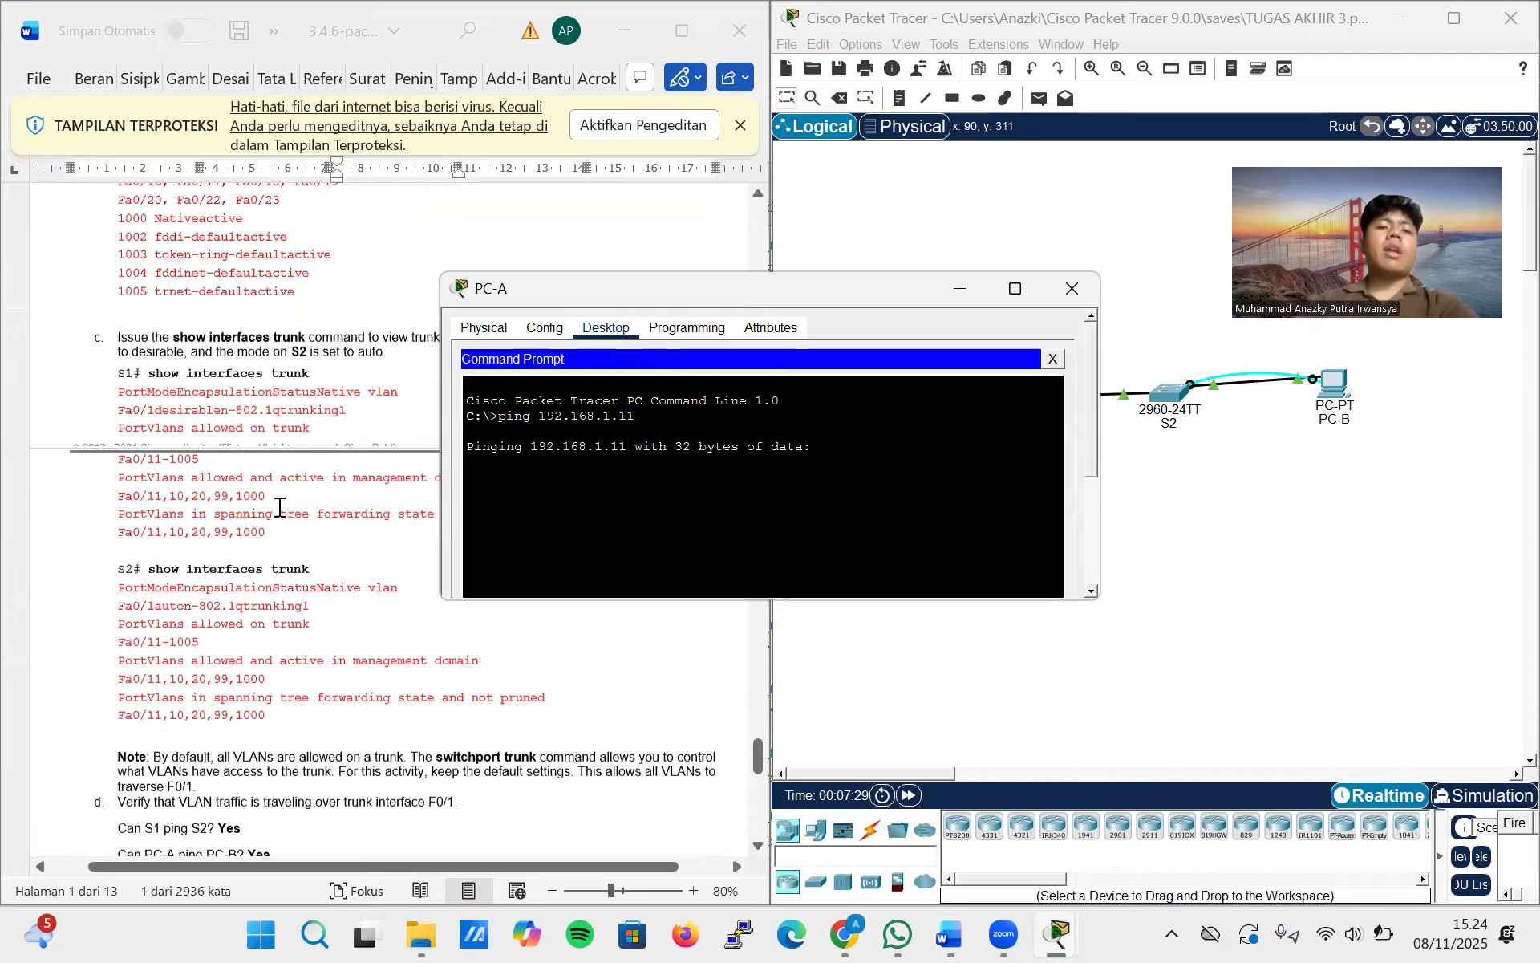
scroll(279, 507, "down", 5)
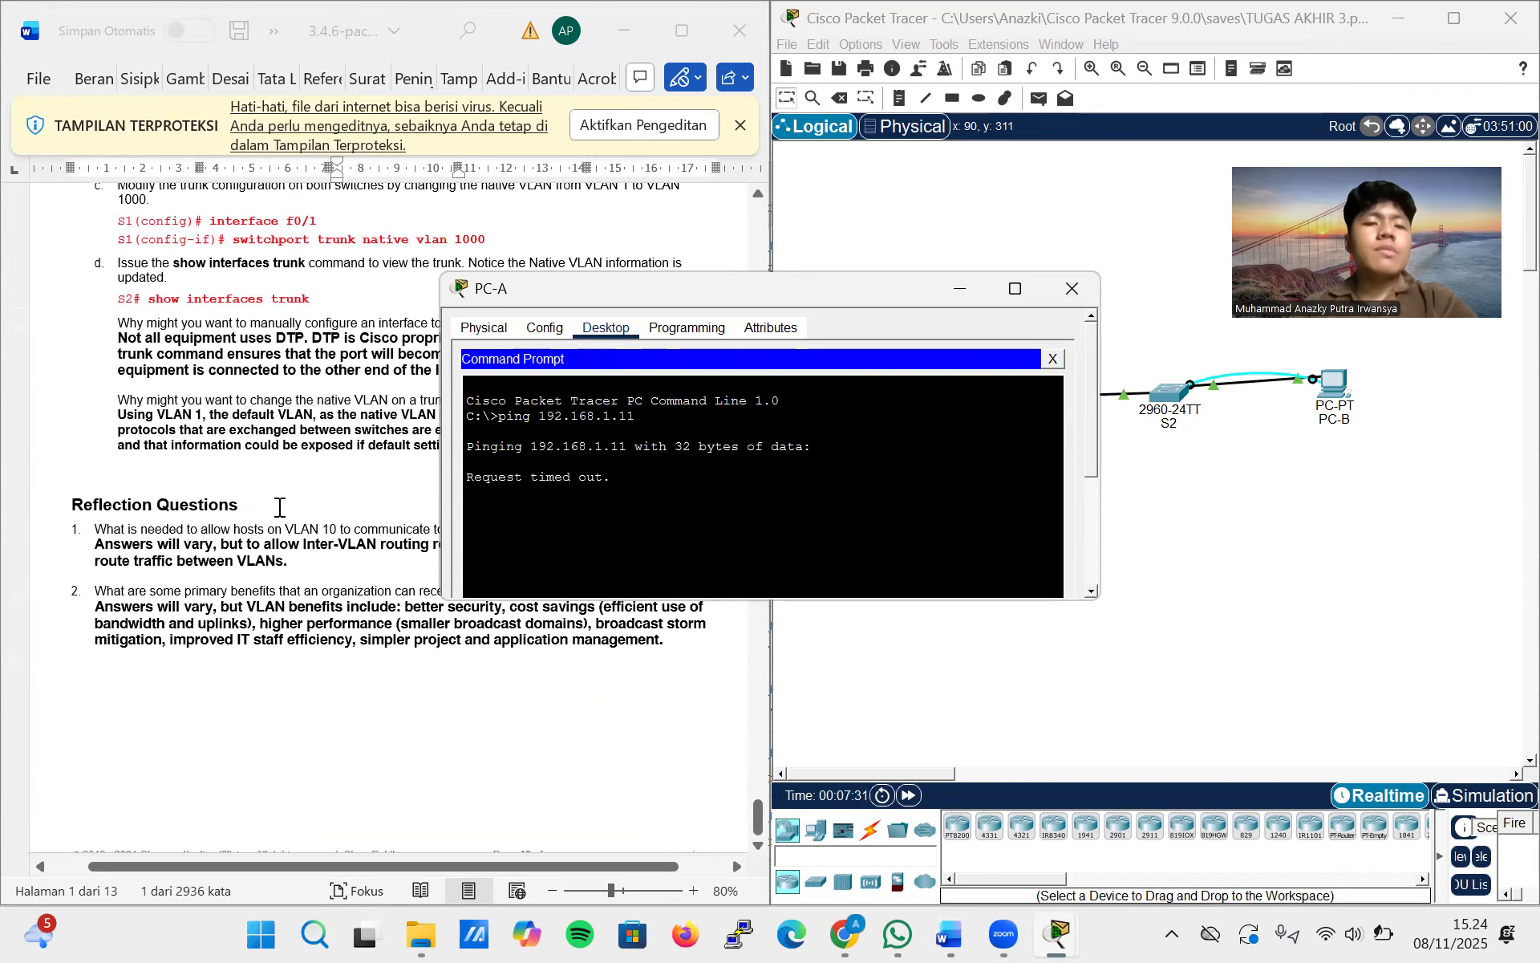
scroll(279, 507, "up", 3)
scroll(280, 507, "up", 8)
scroll(279, 507, "up", 5)
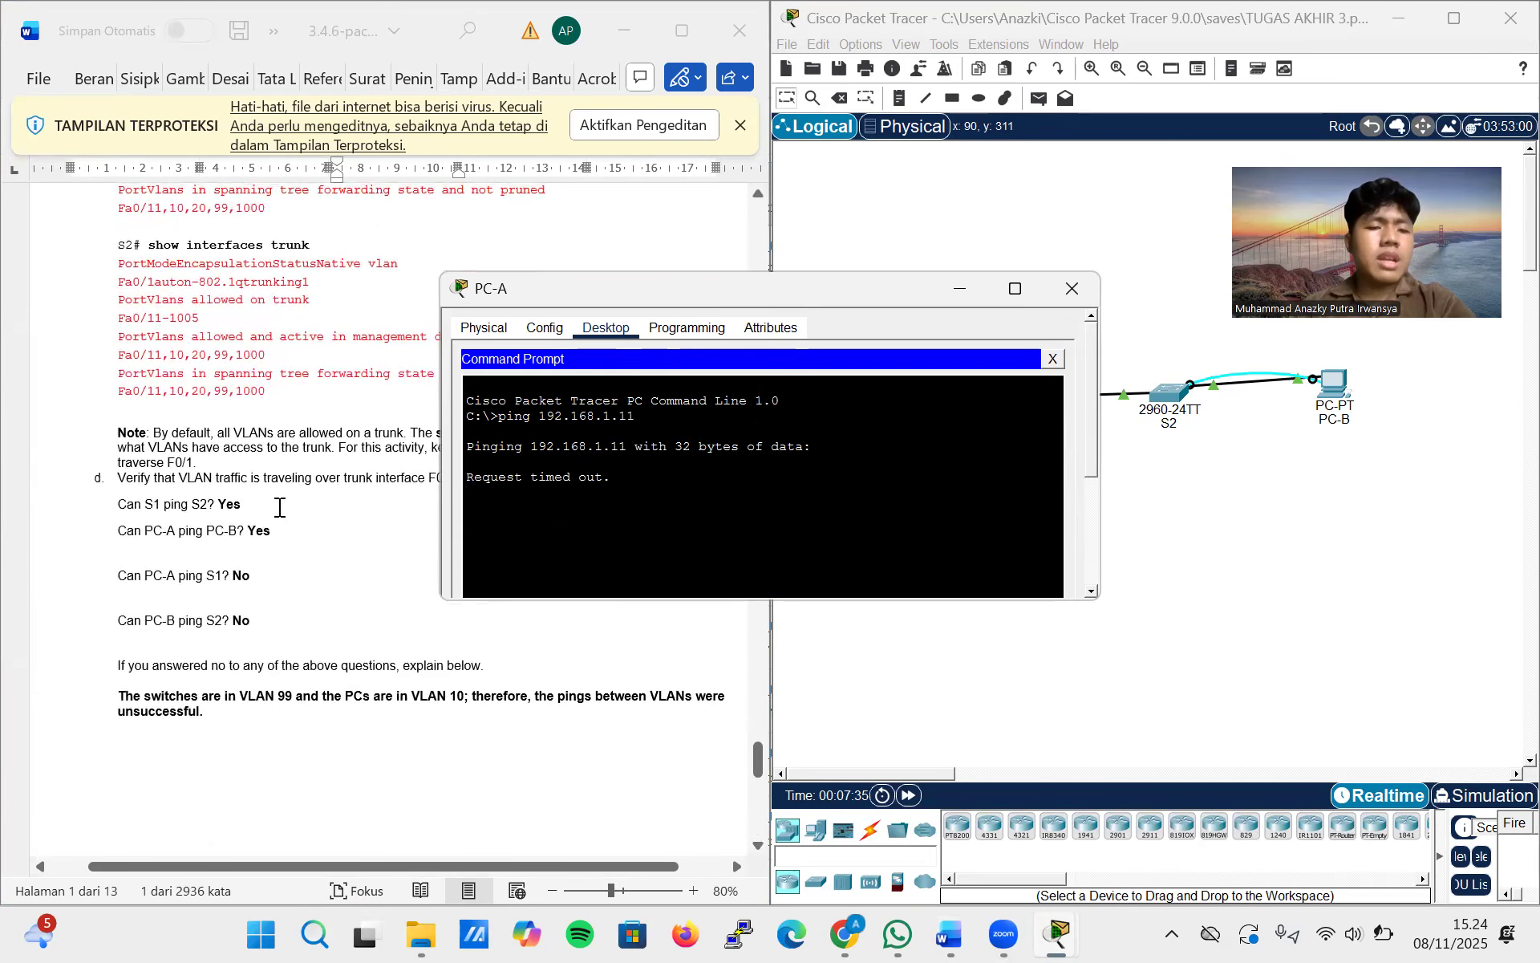
scroll(279, 507, "up", 1)
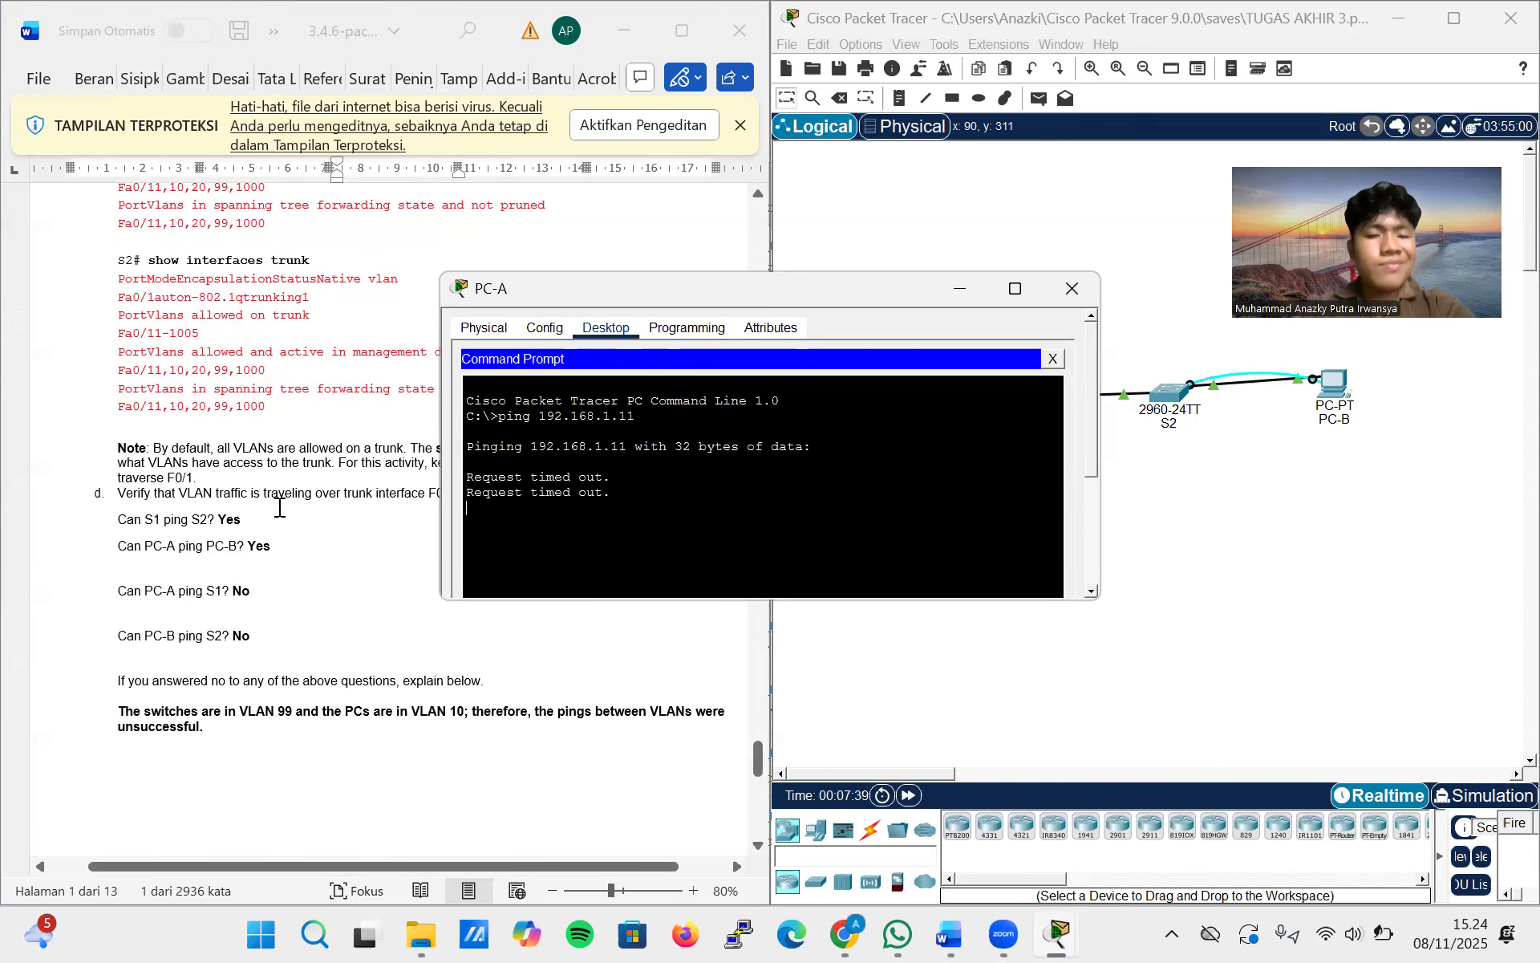
scroll(279, 507, "up", 1)
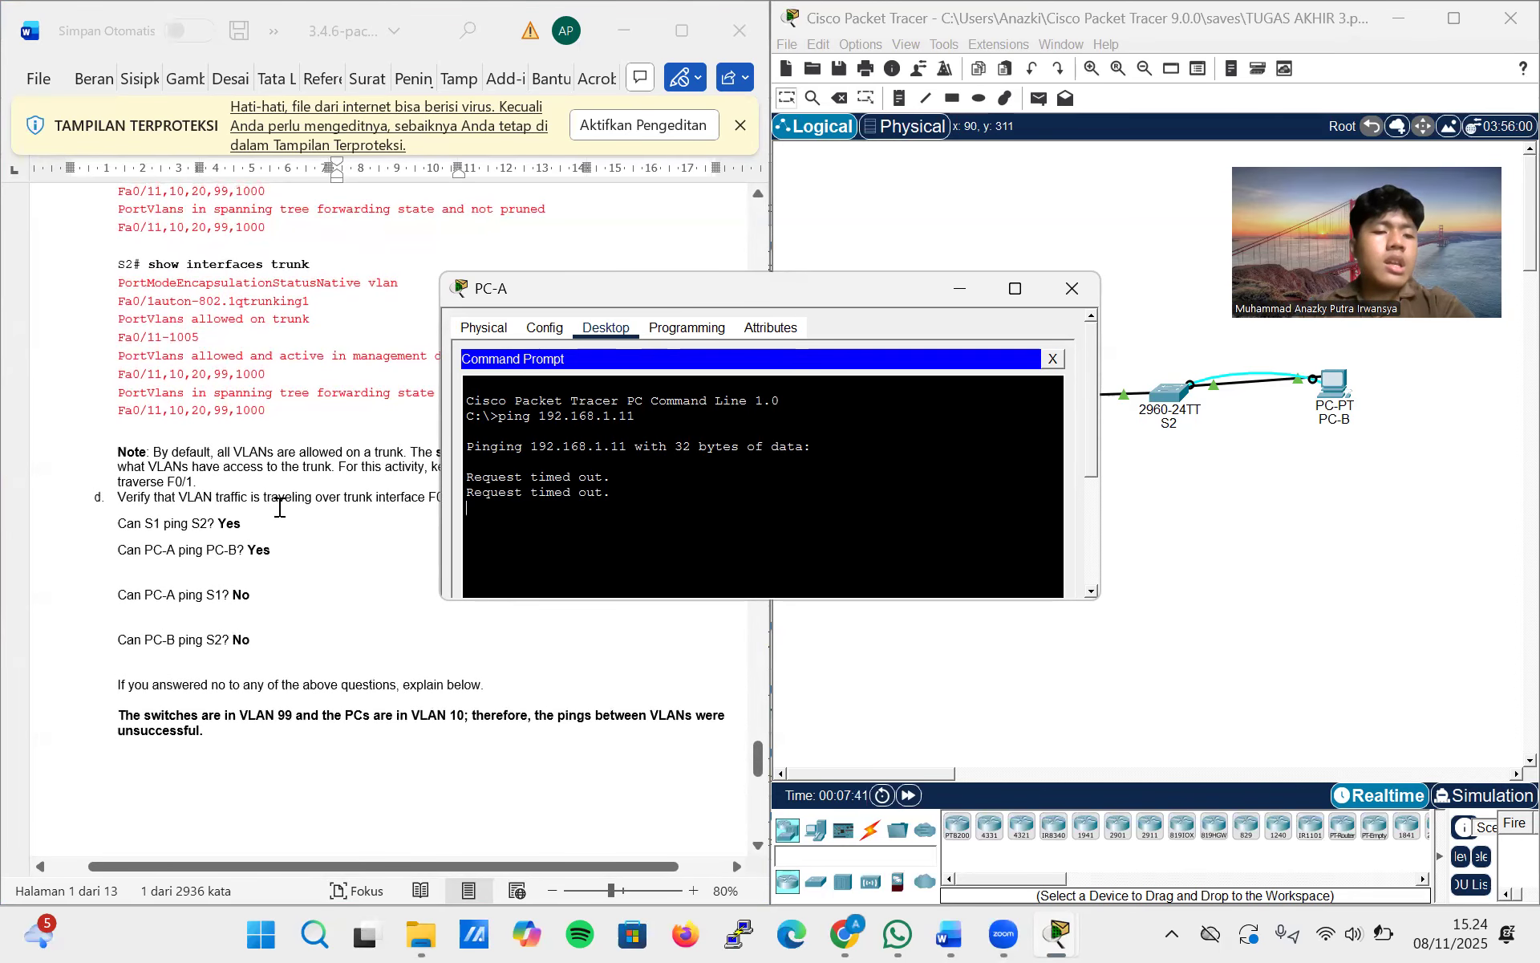
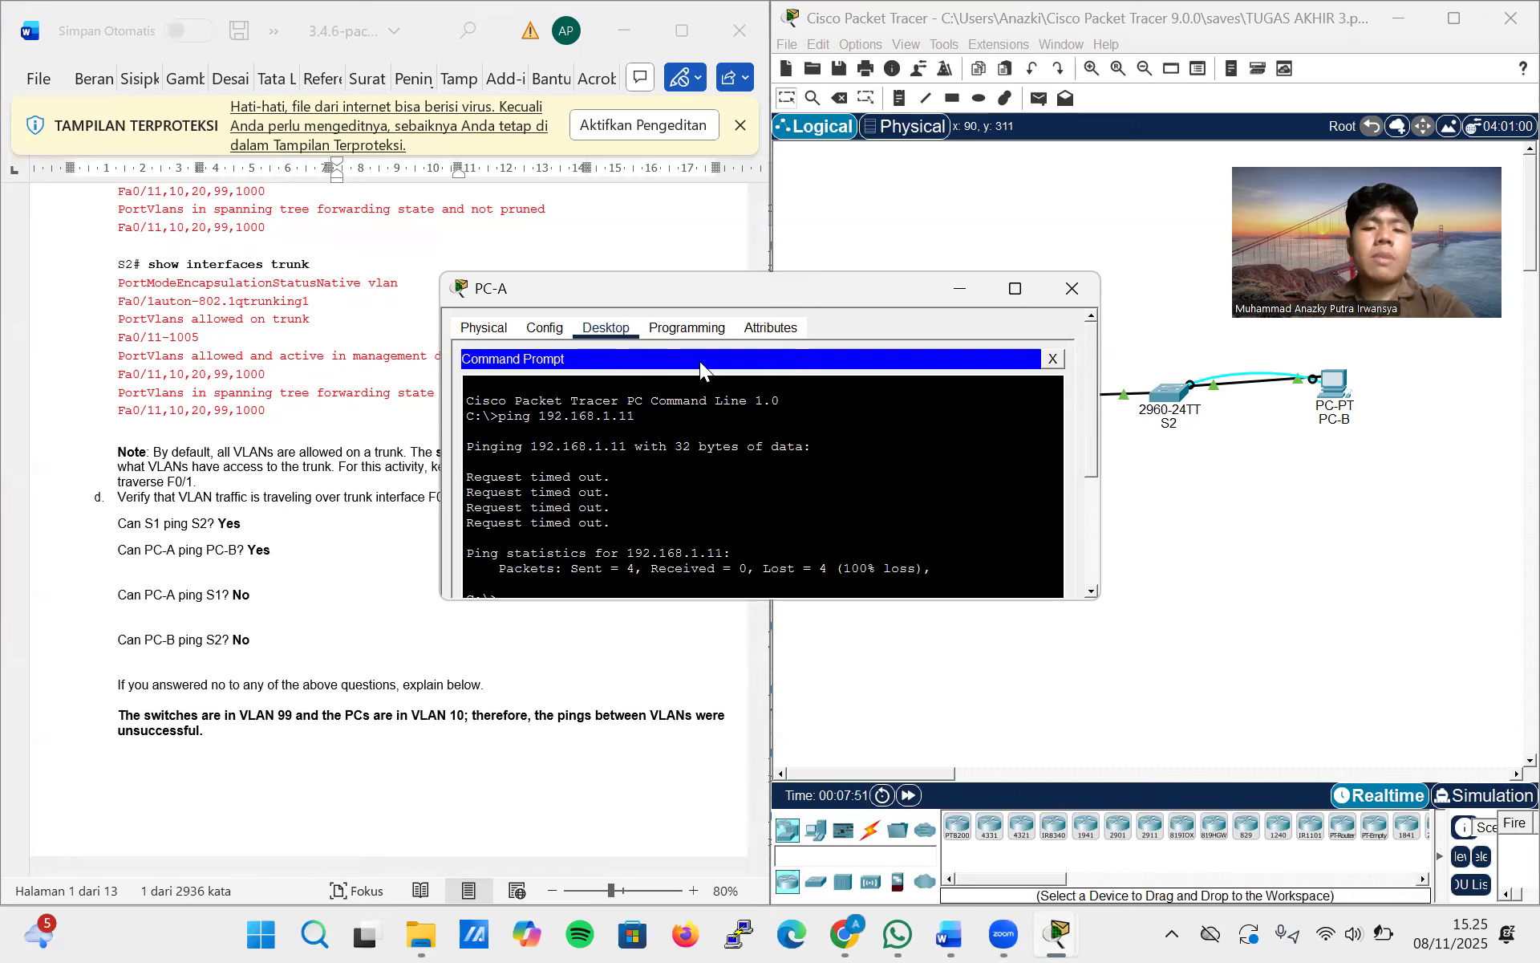
Close PC-A's window and read Step 2 of the lab document on manually configuring trunk interface F0/1
left_click(1096, 287)
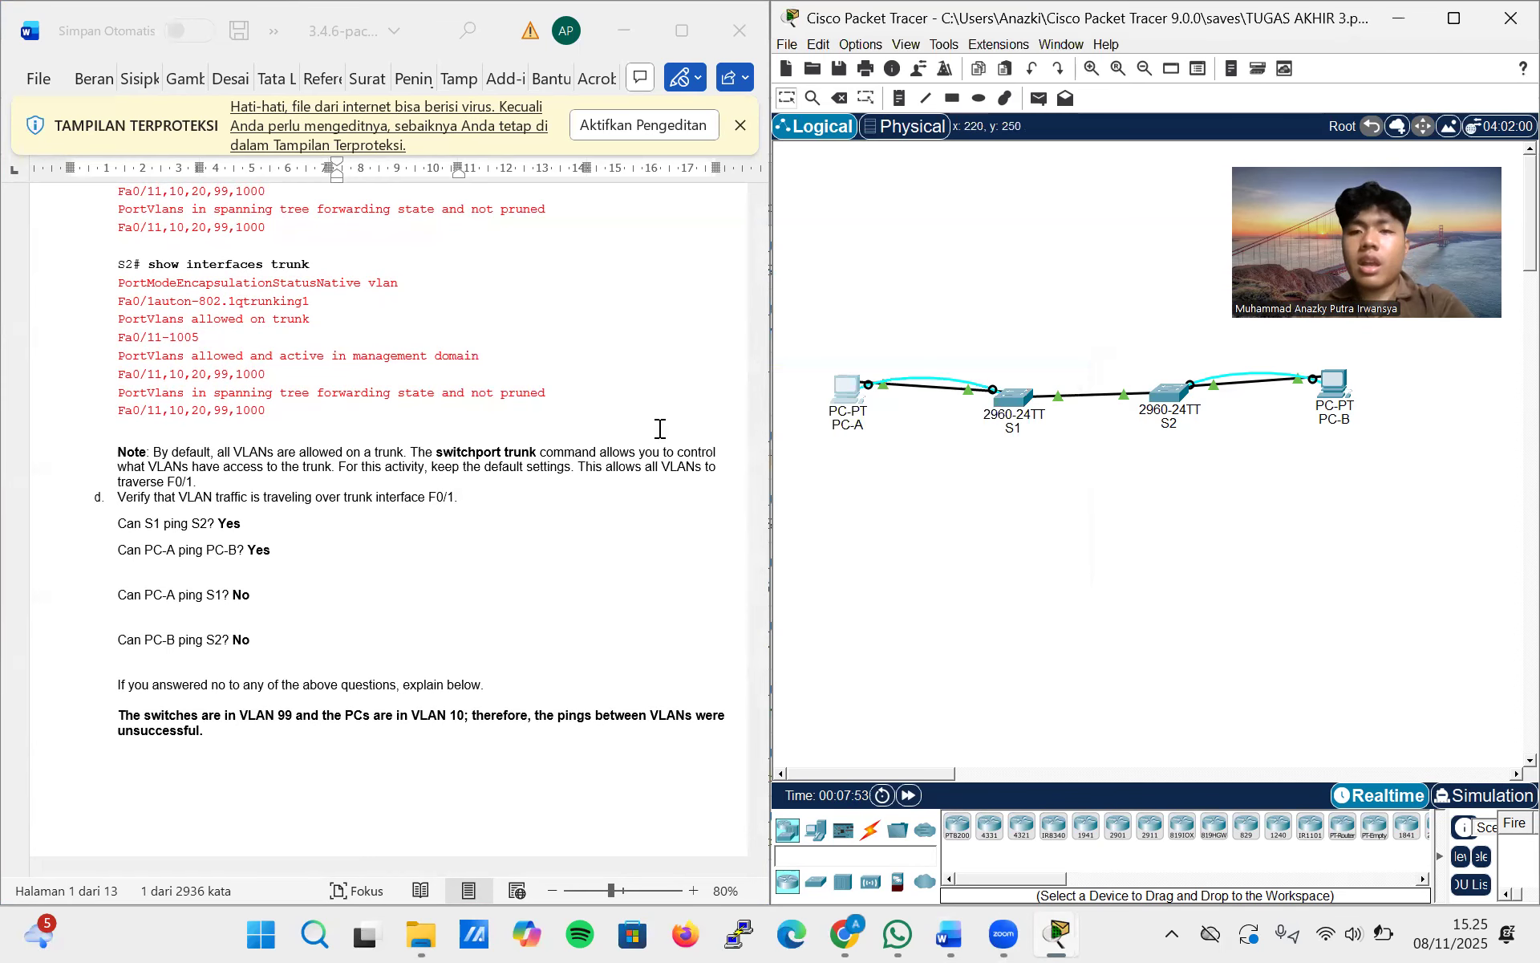
scroll(543, 479, "down", 8)
scroll(541, 482, "down", 7)
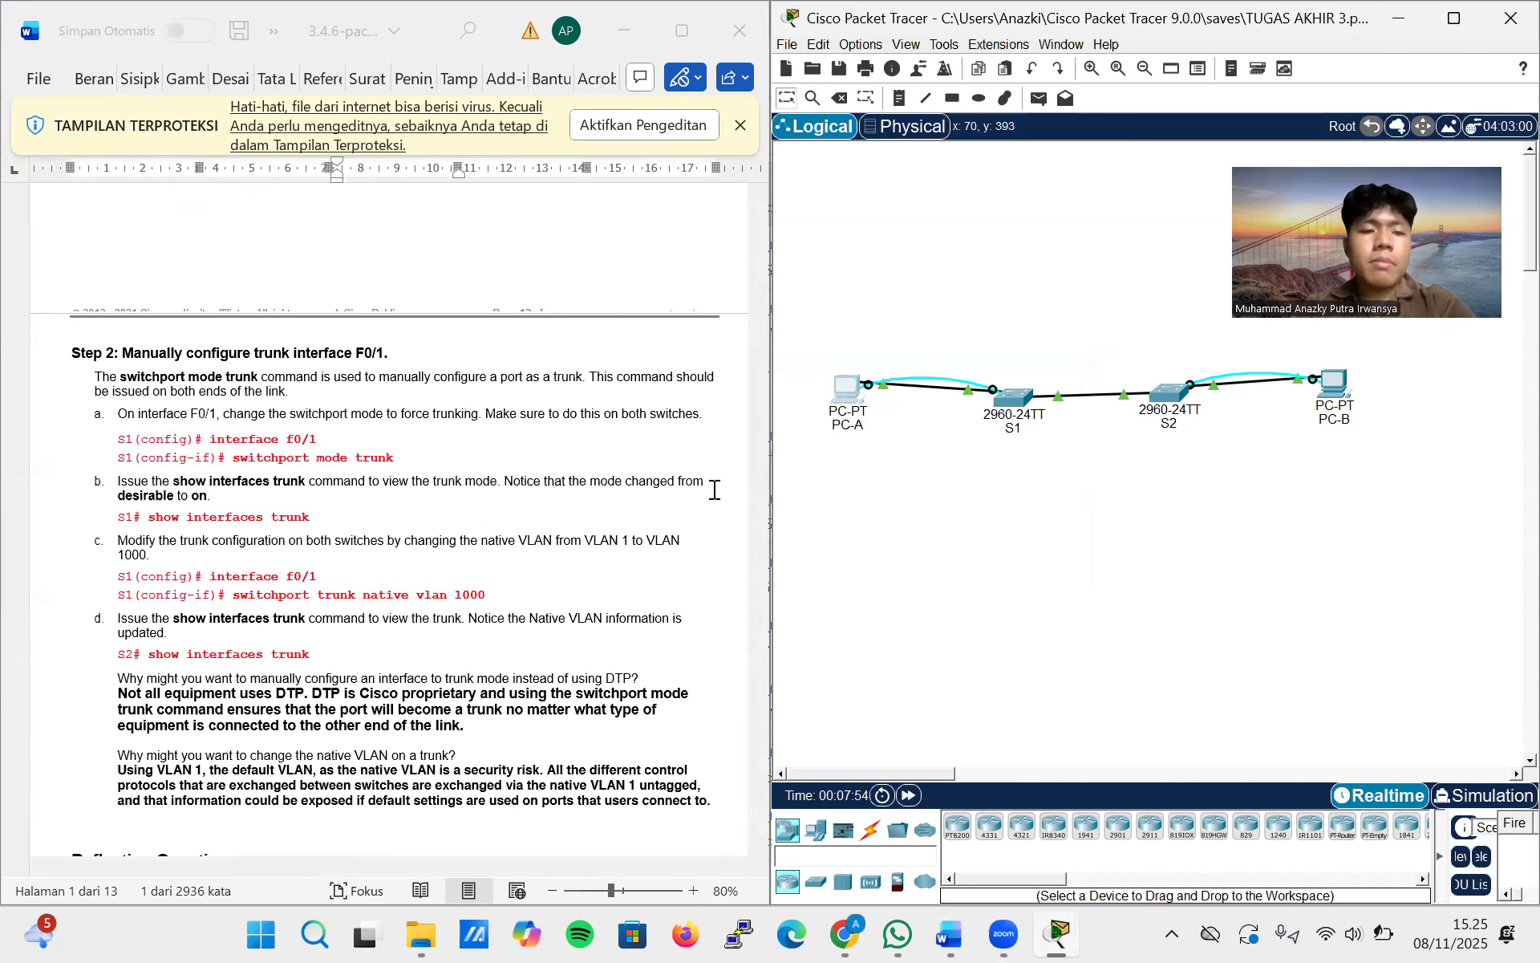
scroll(571, 503, "down", 1)
scroll(571, 502, "down", 4)
scroll(571, 502, "up", 5)
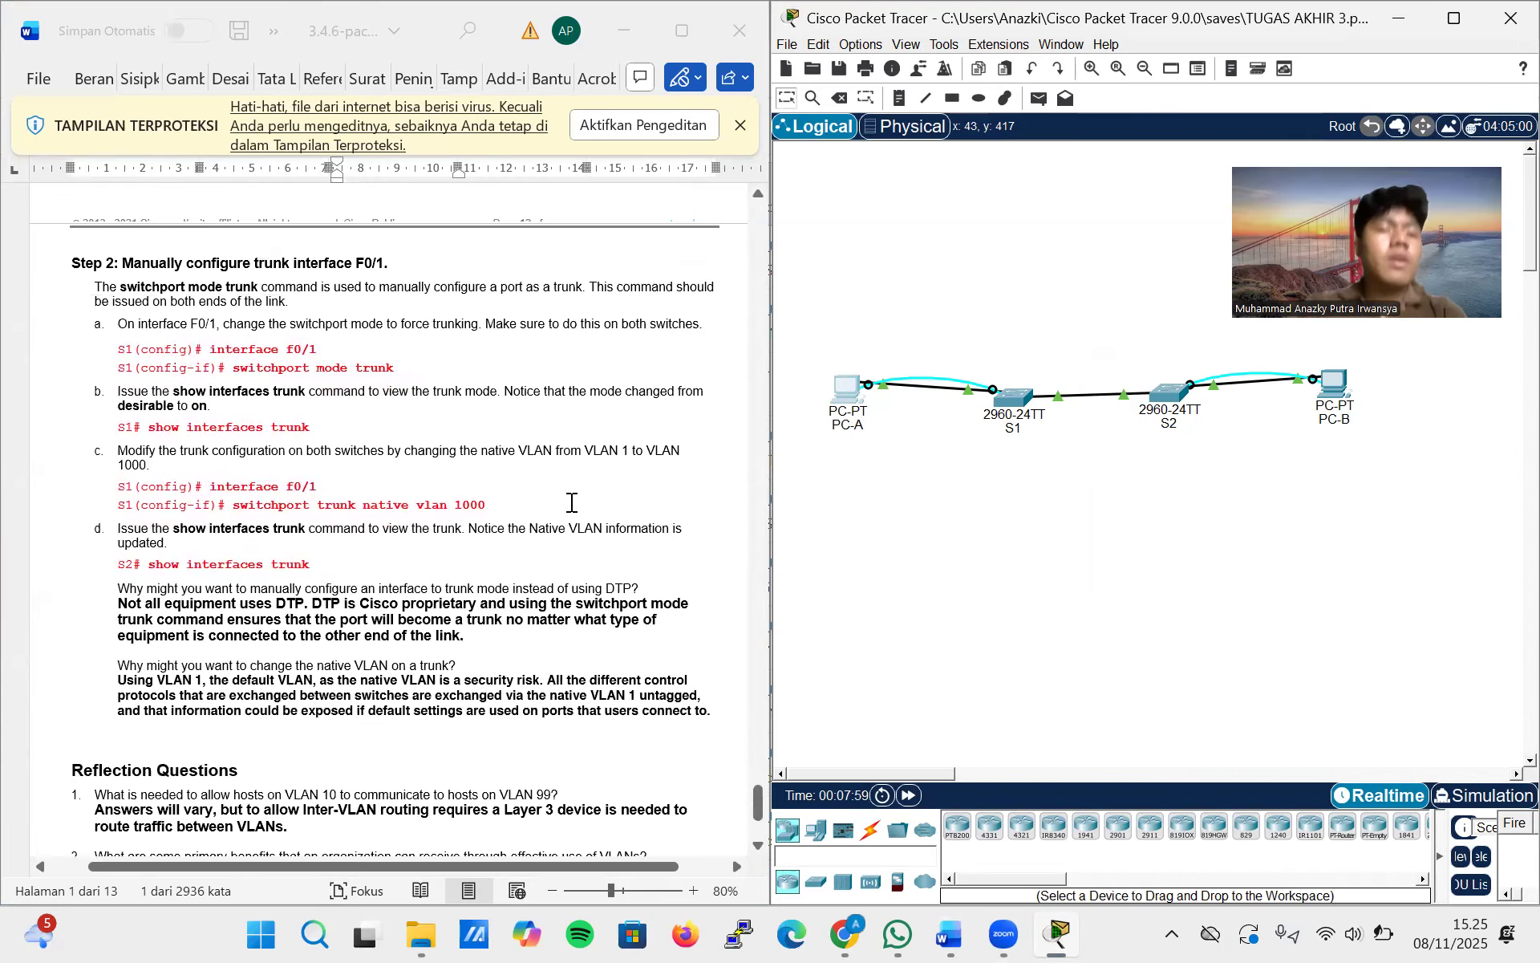
Open S1's command line and force trunking on interface f0/1 with switchport mode trunk
left_click(1013, 415)
scroll(569, 589, "down", 3)
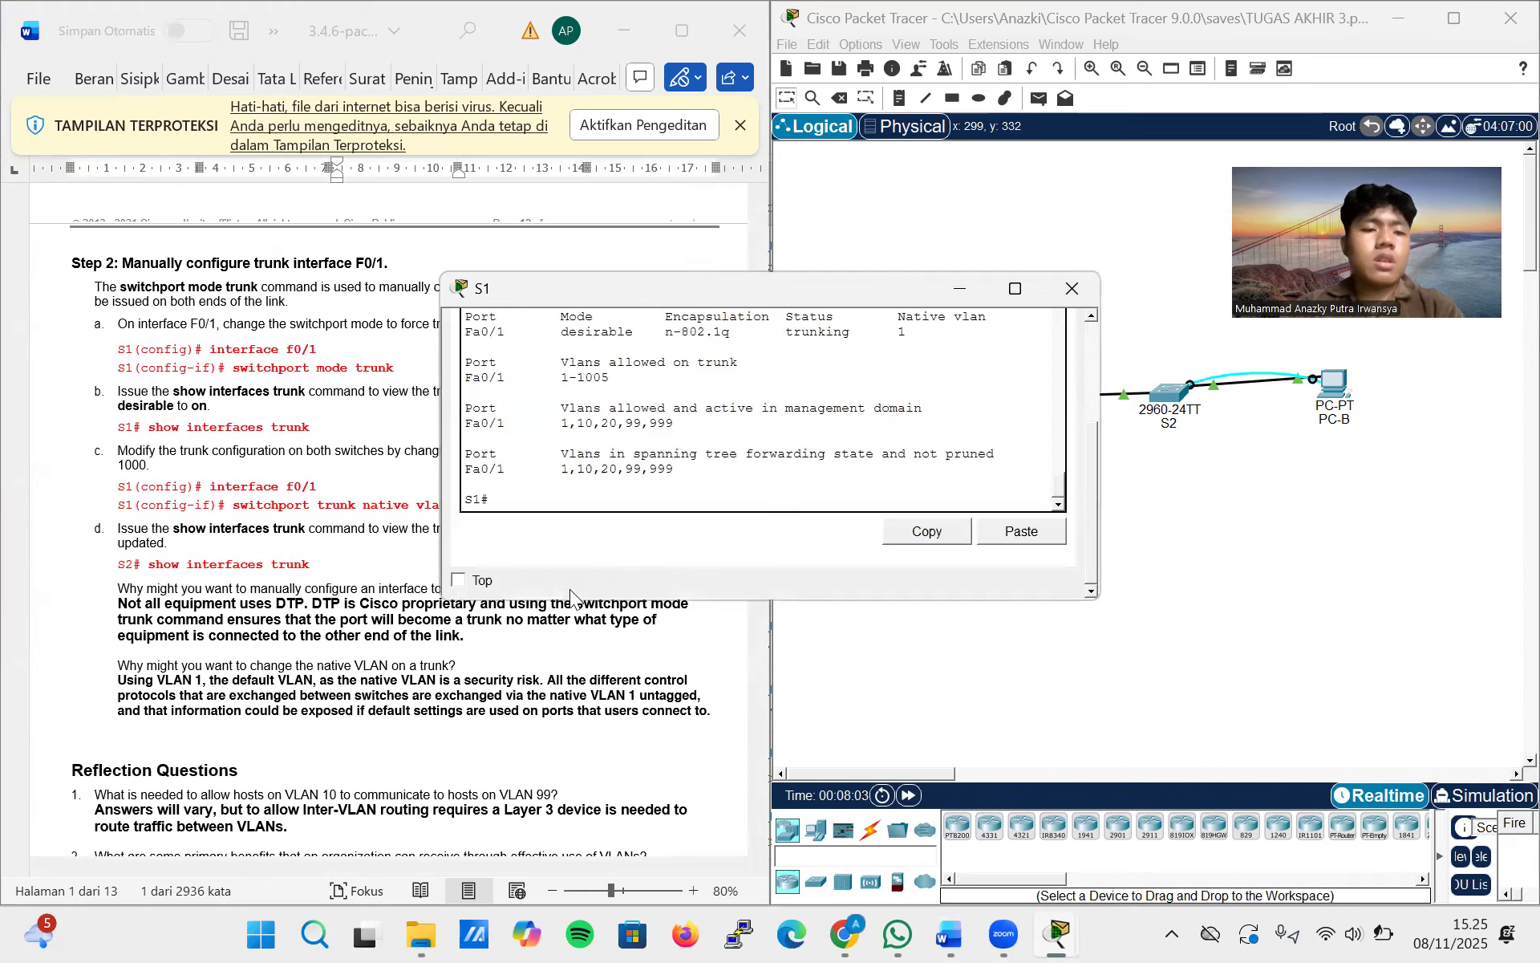
left_click(535, 499)
type("config termina")
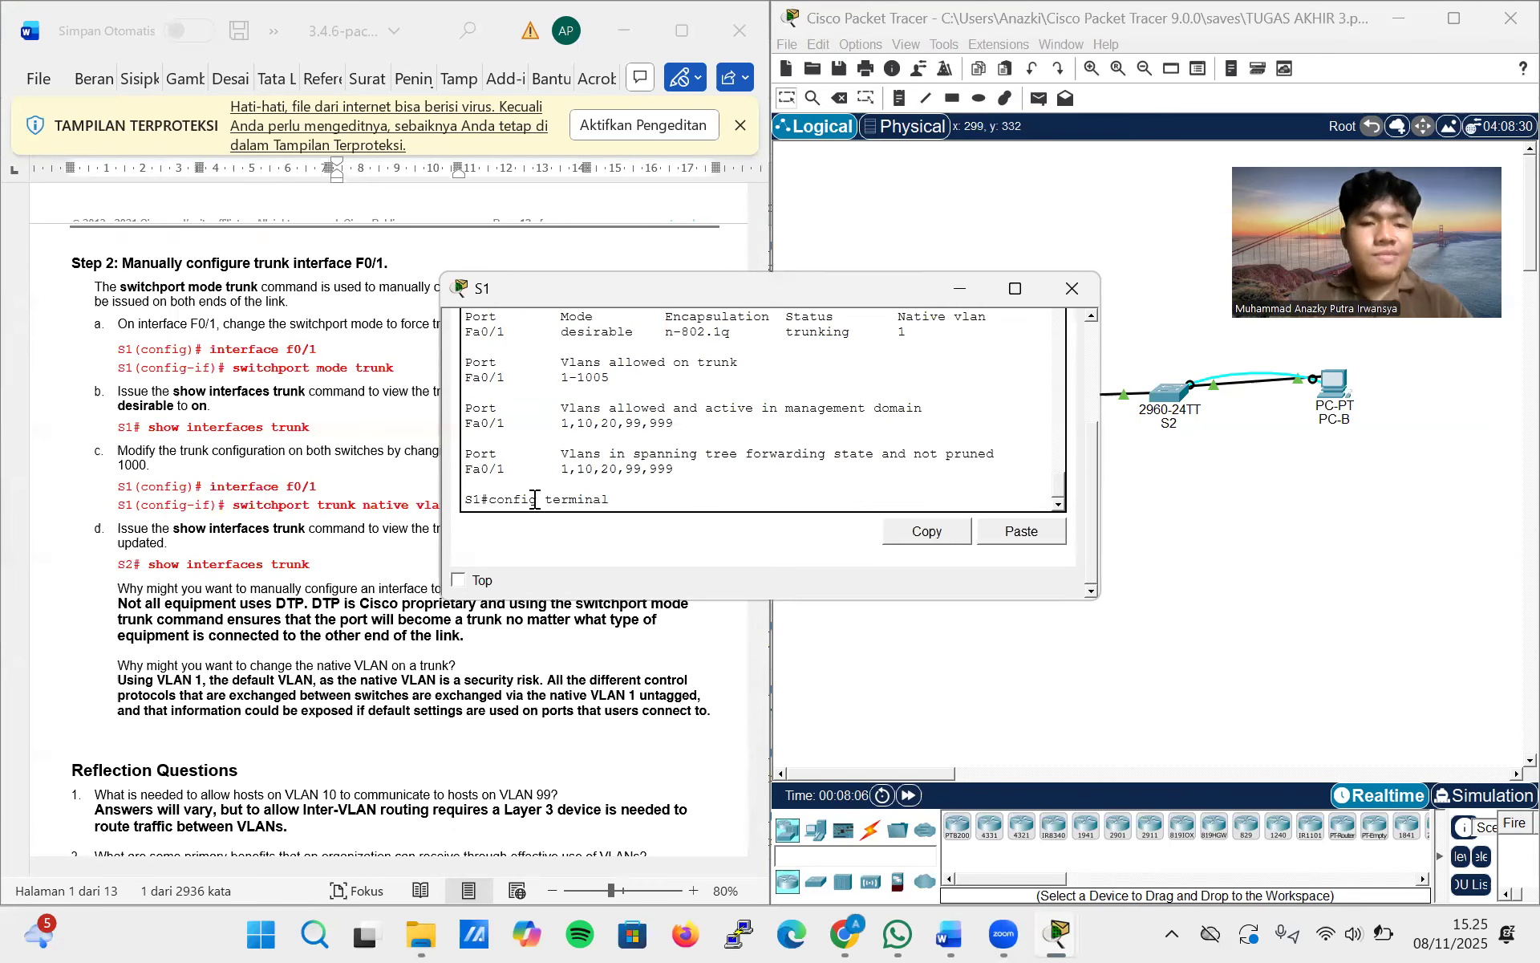
type("l")
key("Return")
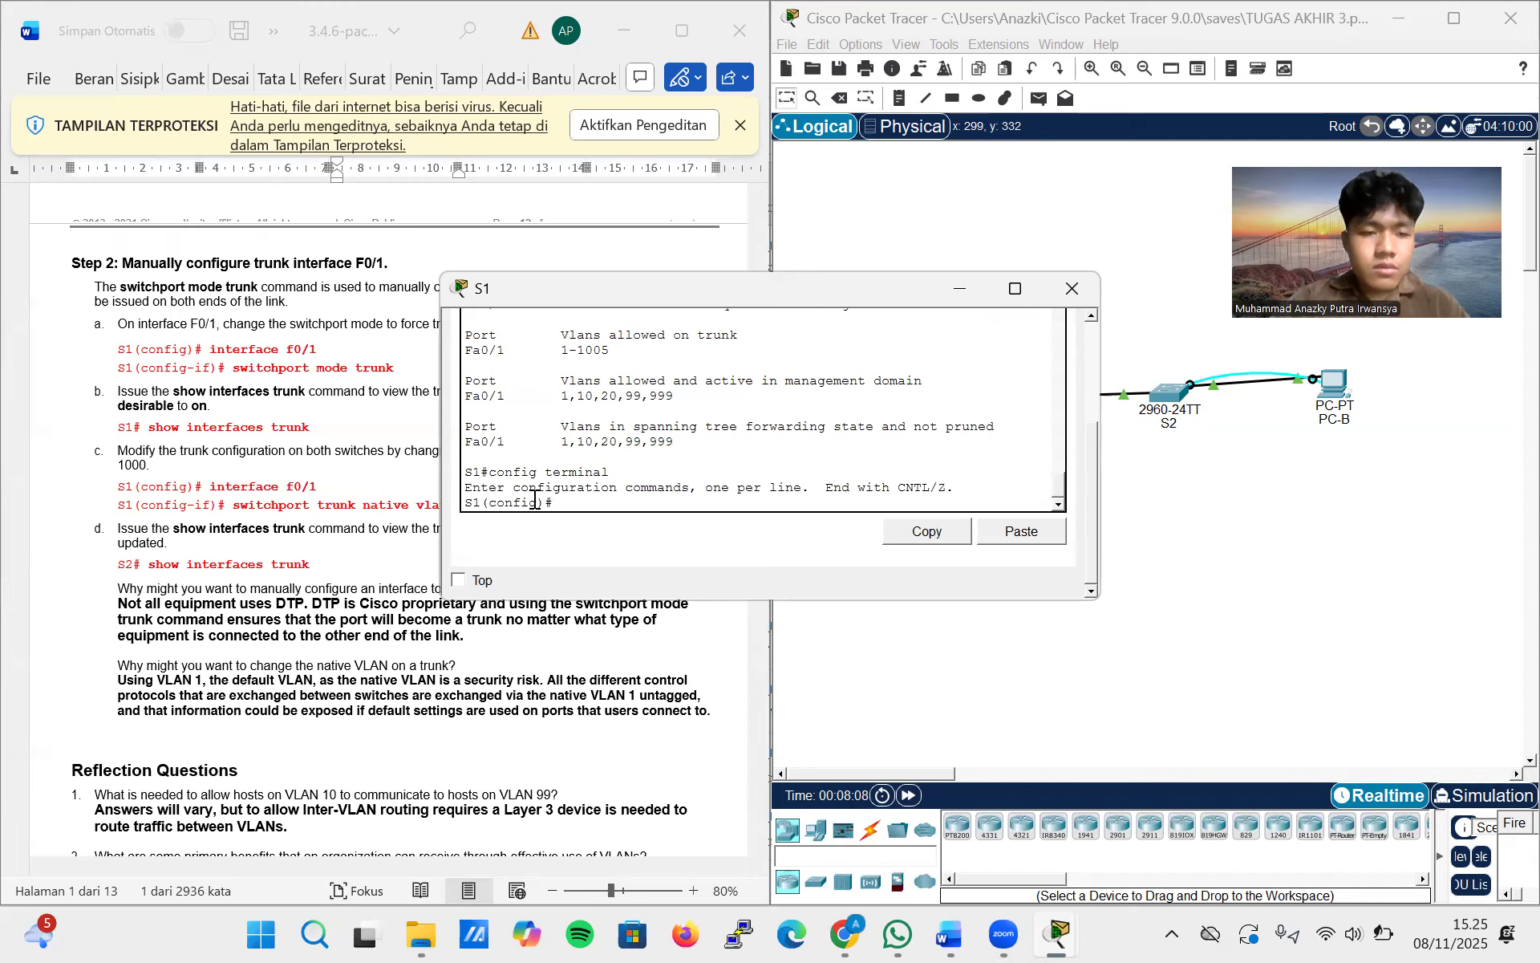
type("interface ")
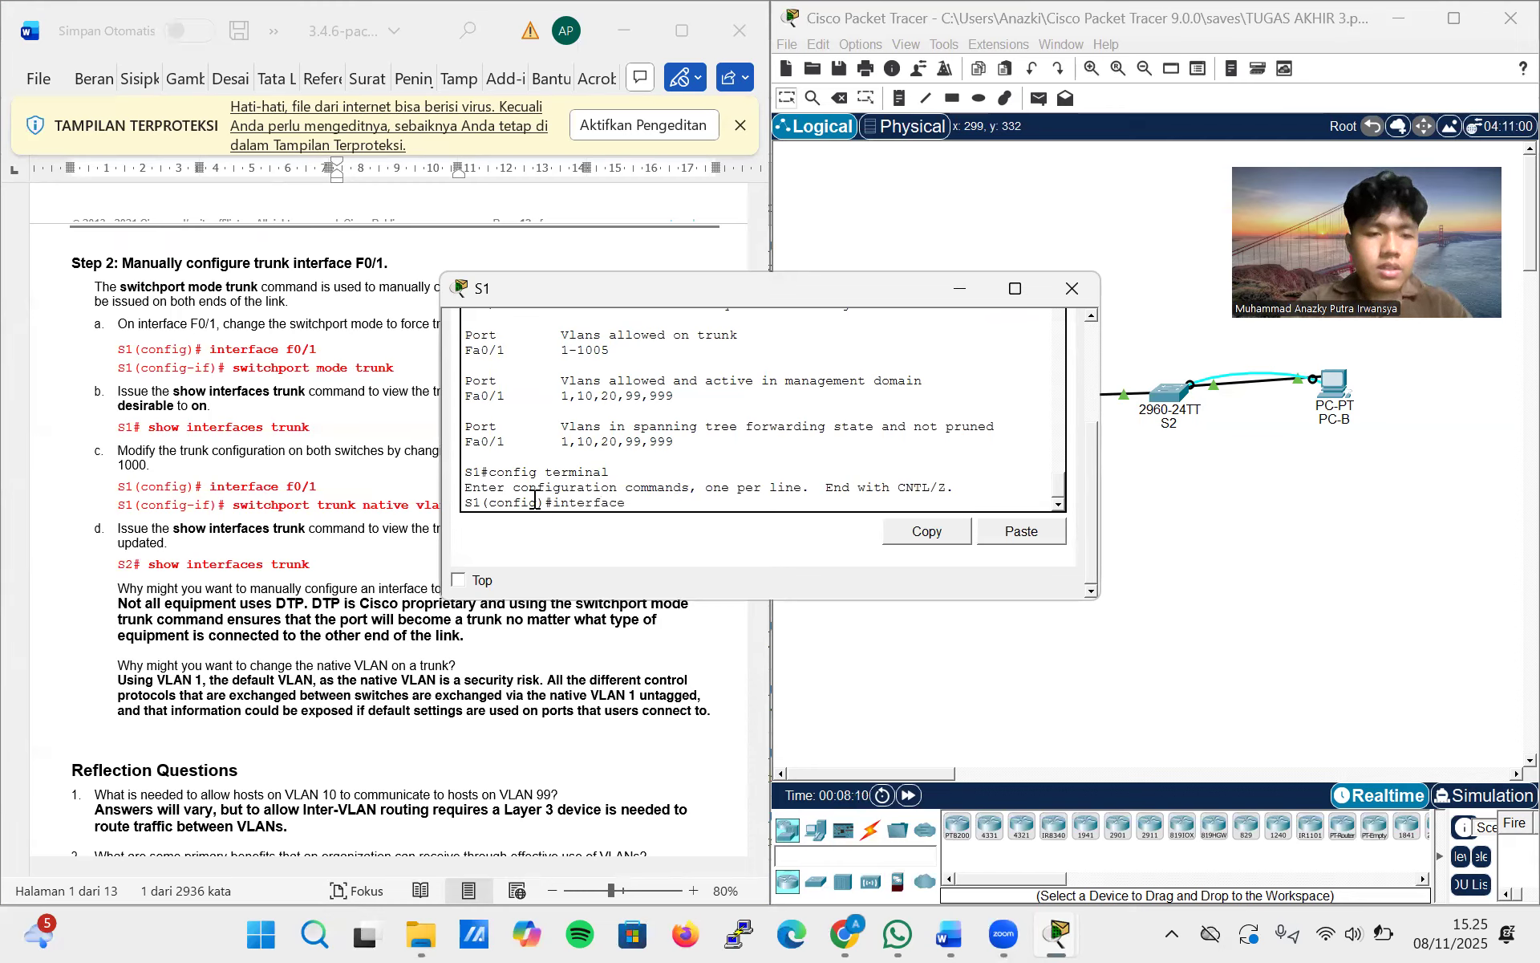
type("f0/")
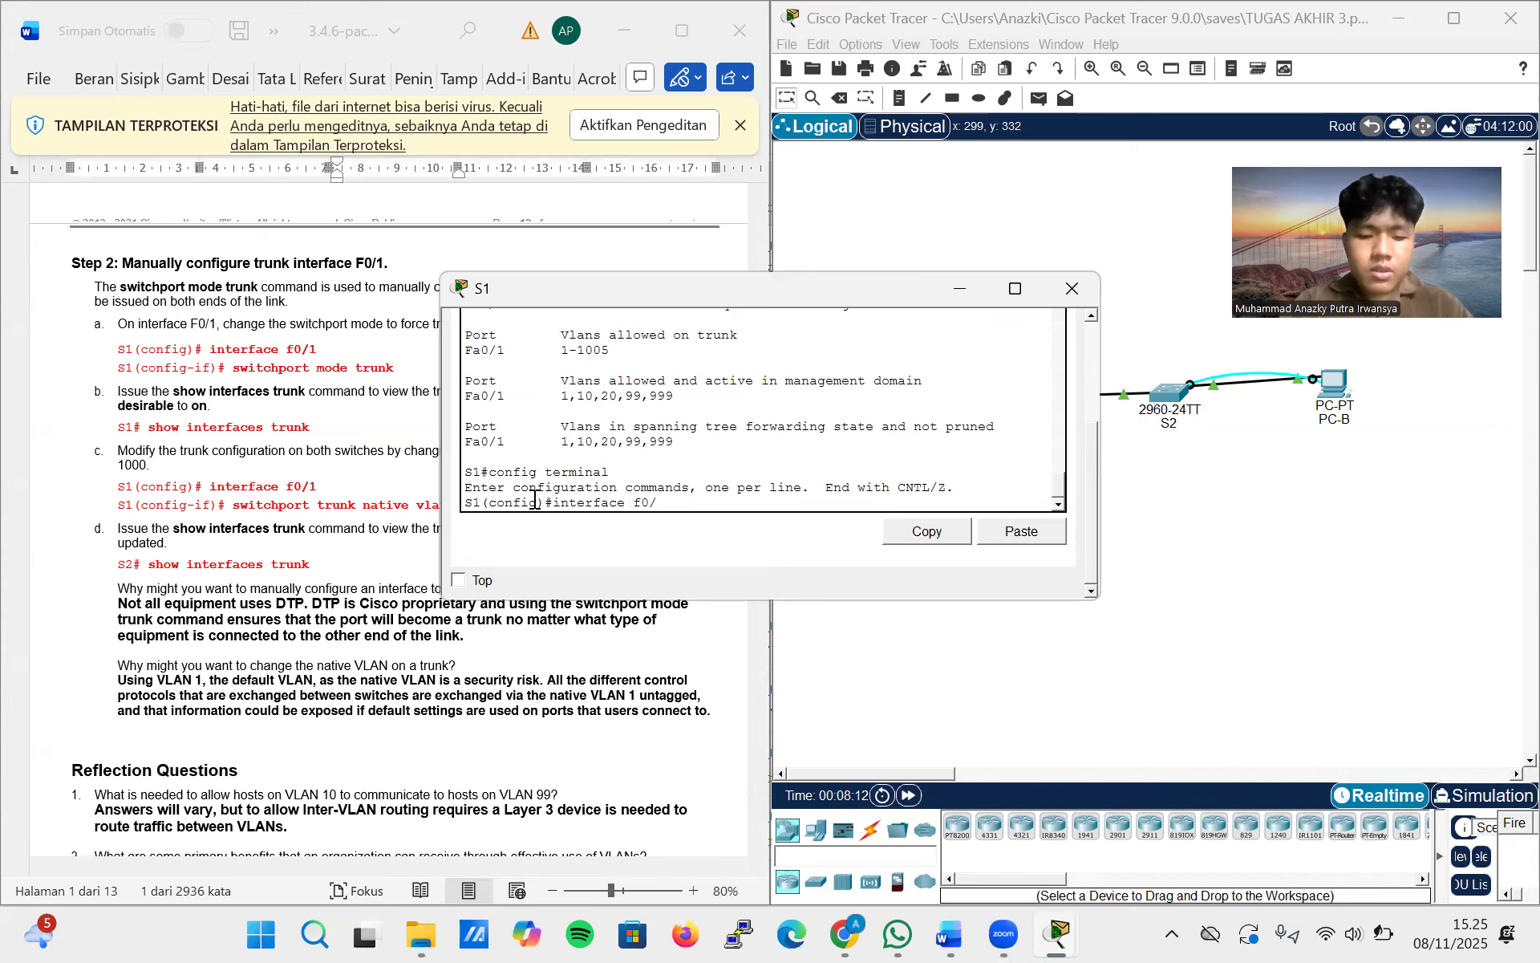
type("1")
key("Return")
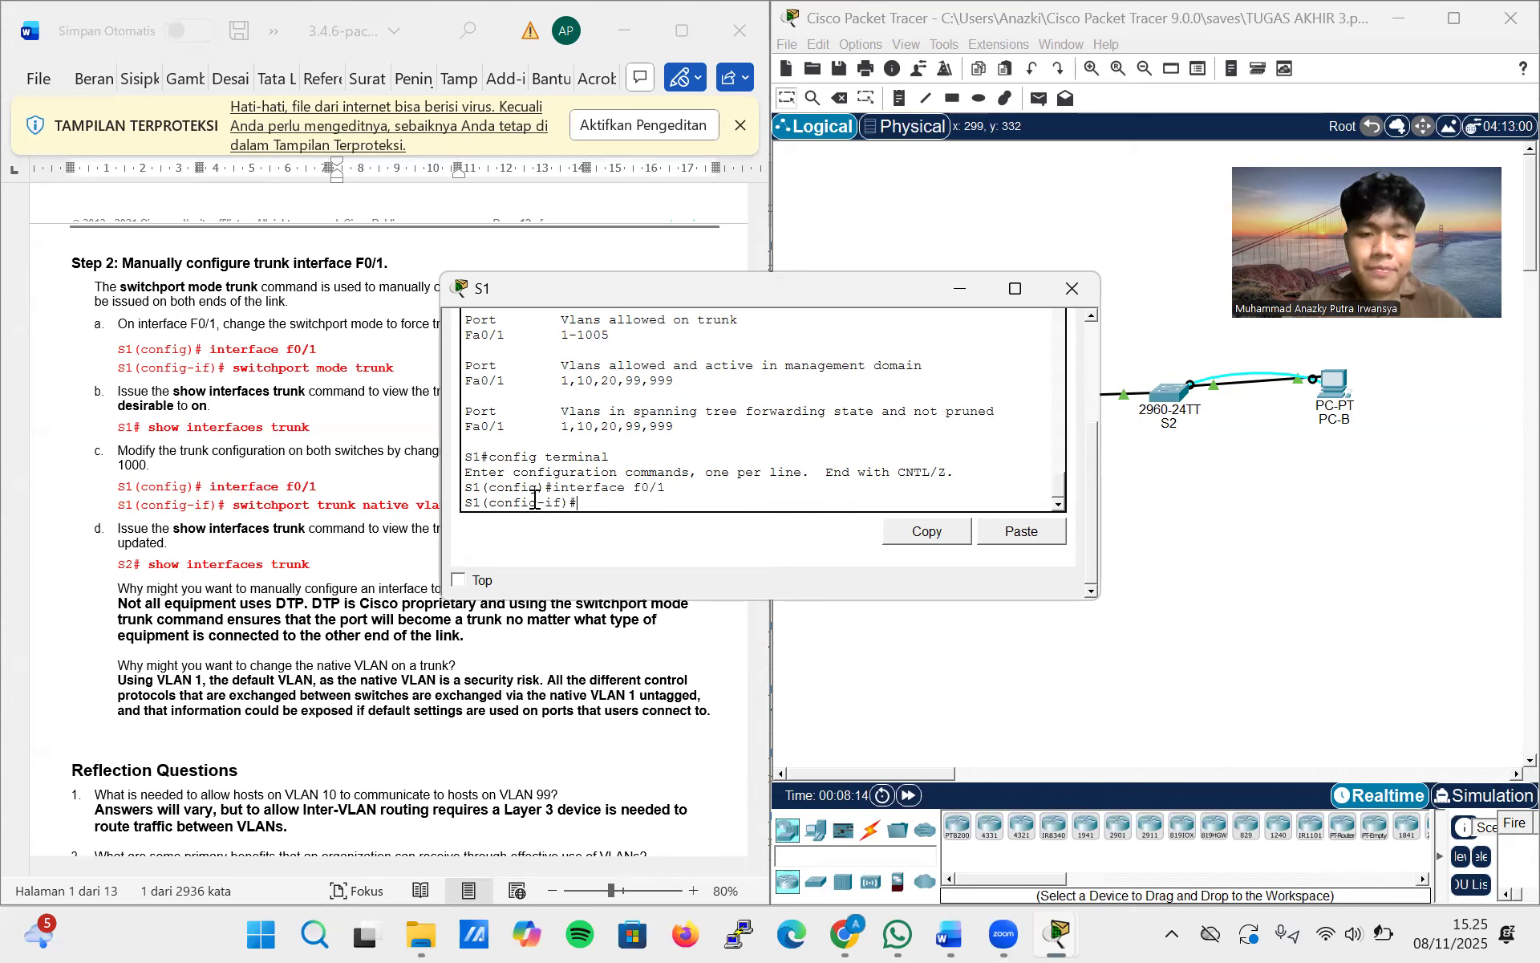
type("switchport m")
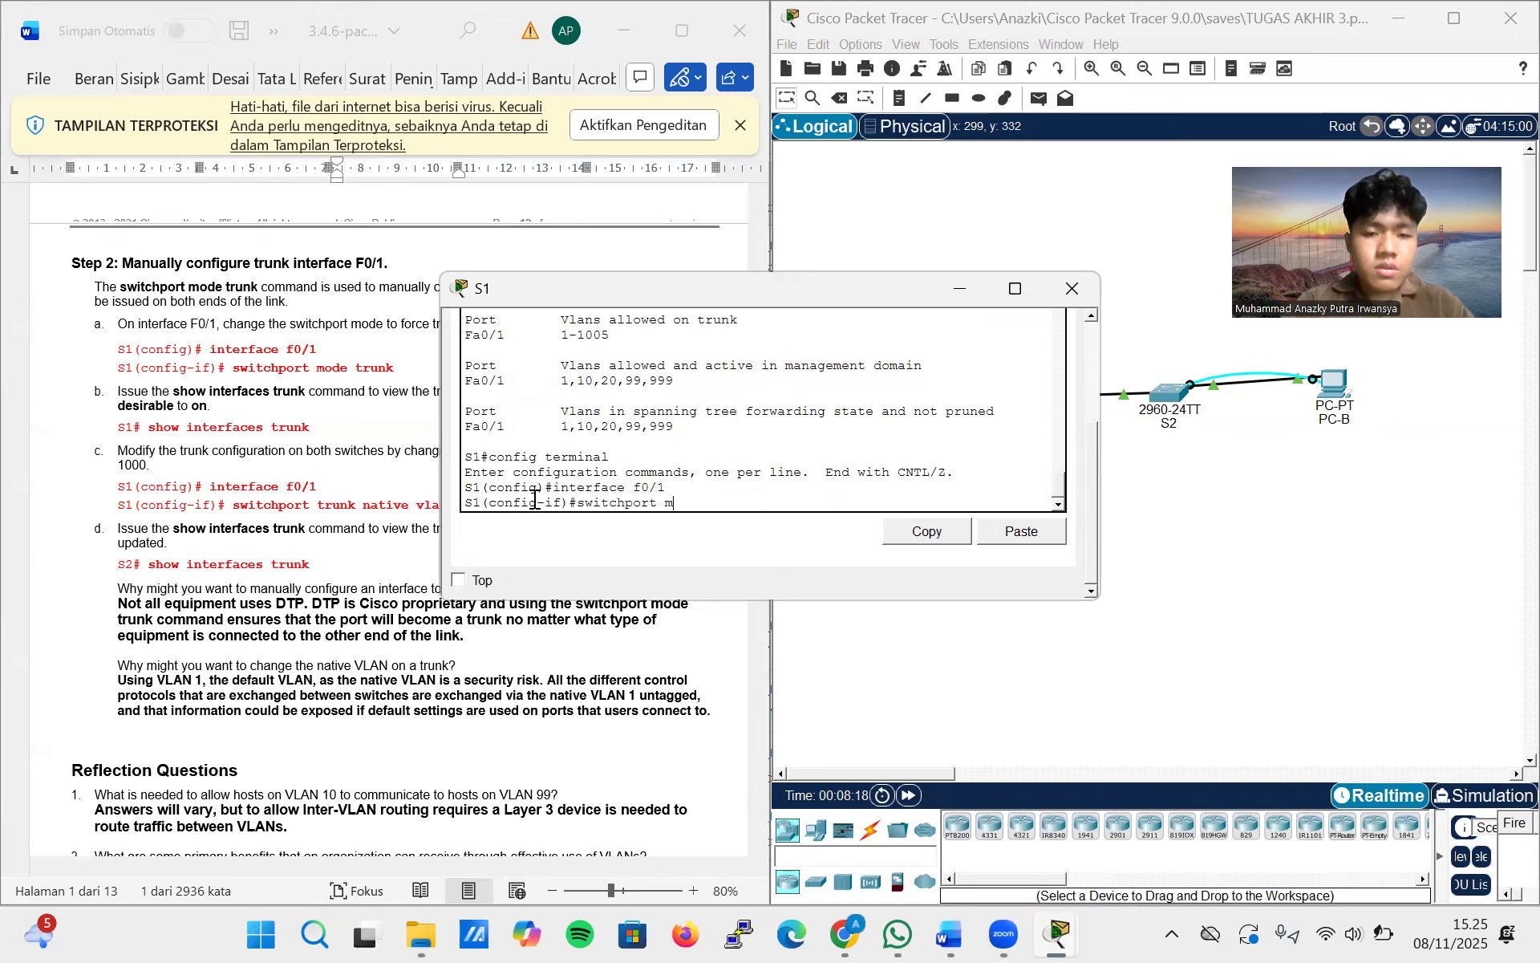
type("ode trunk")
key("Return")
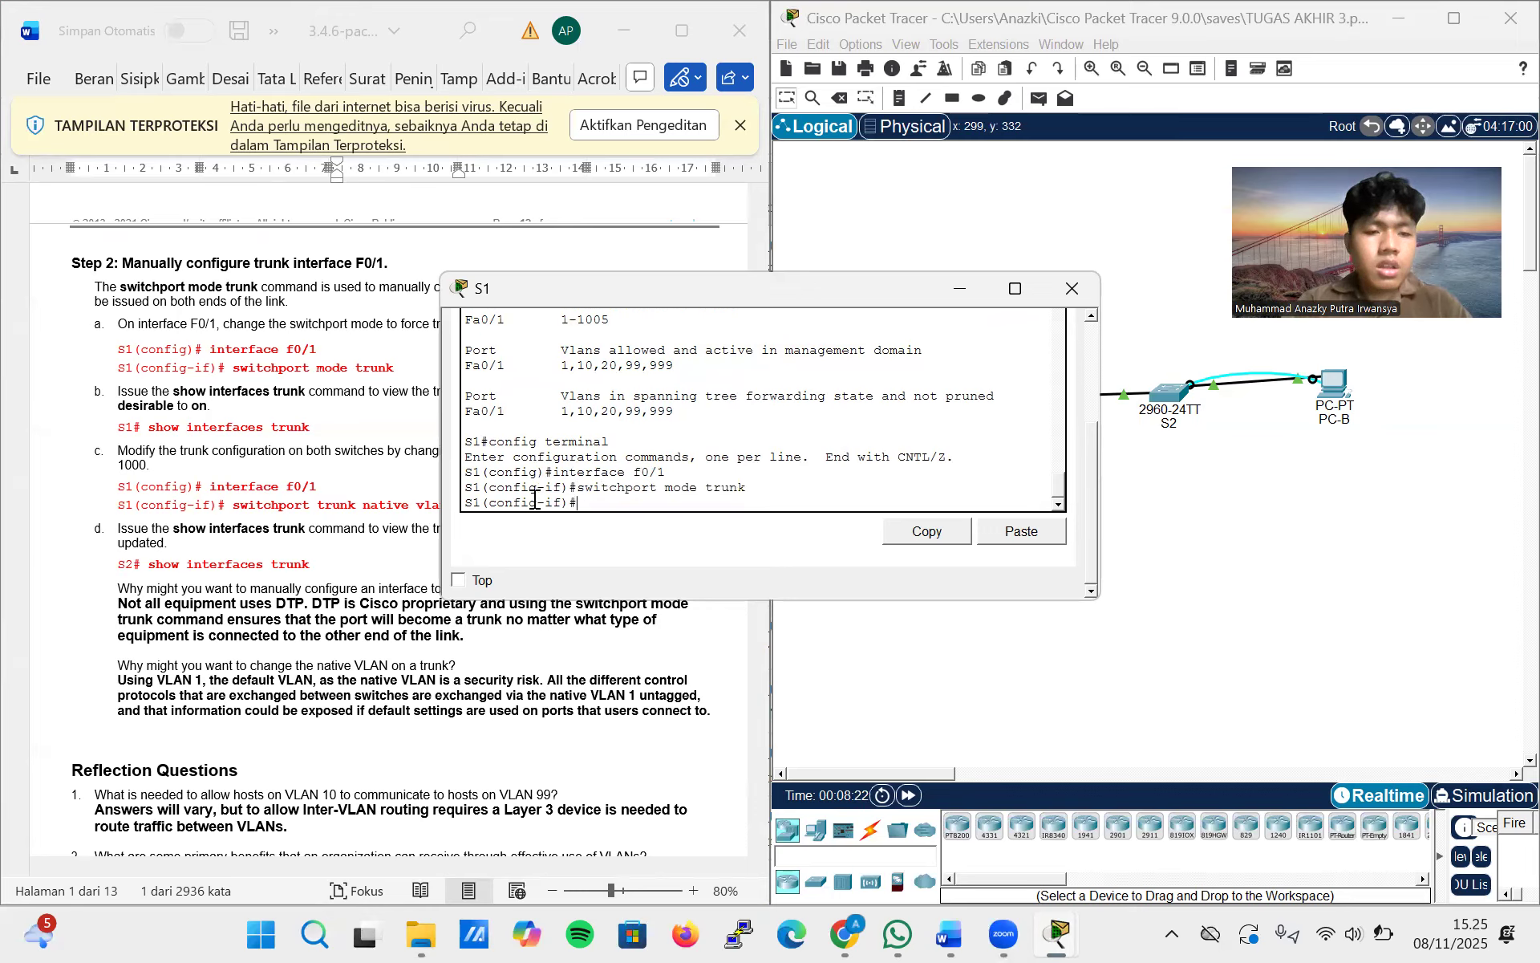
End the configuration session on S1 to return to privileged EXEC mode
type("ed")
type("md")
key("Return")
type("em")
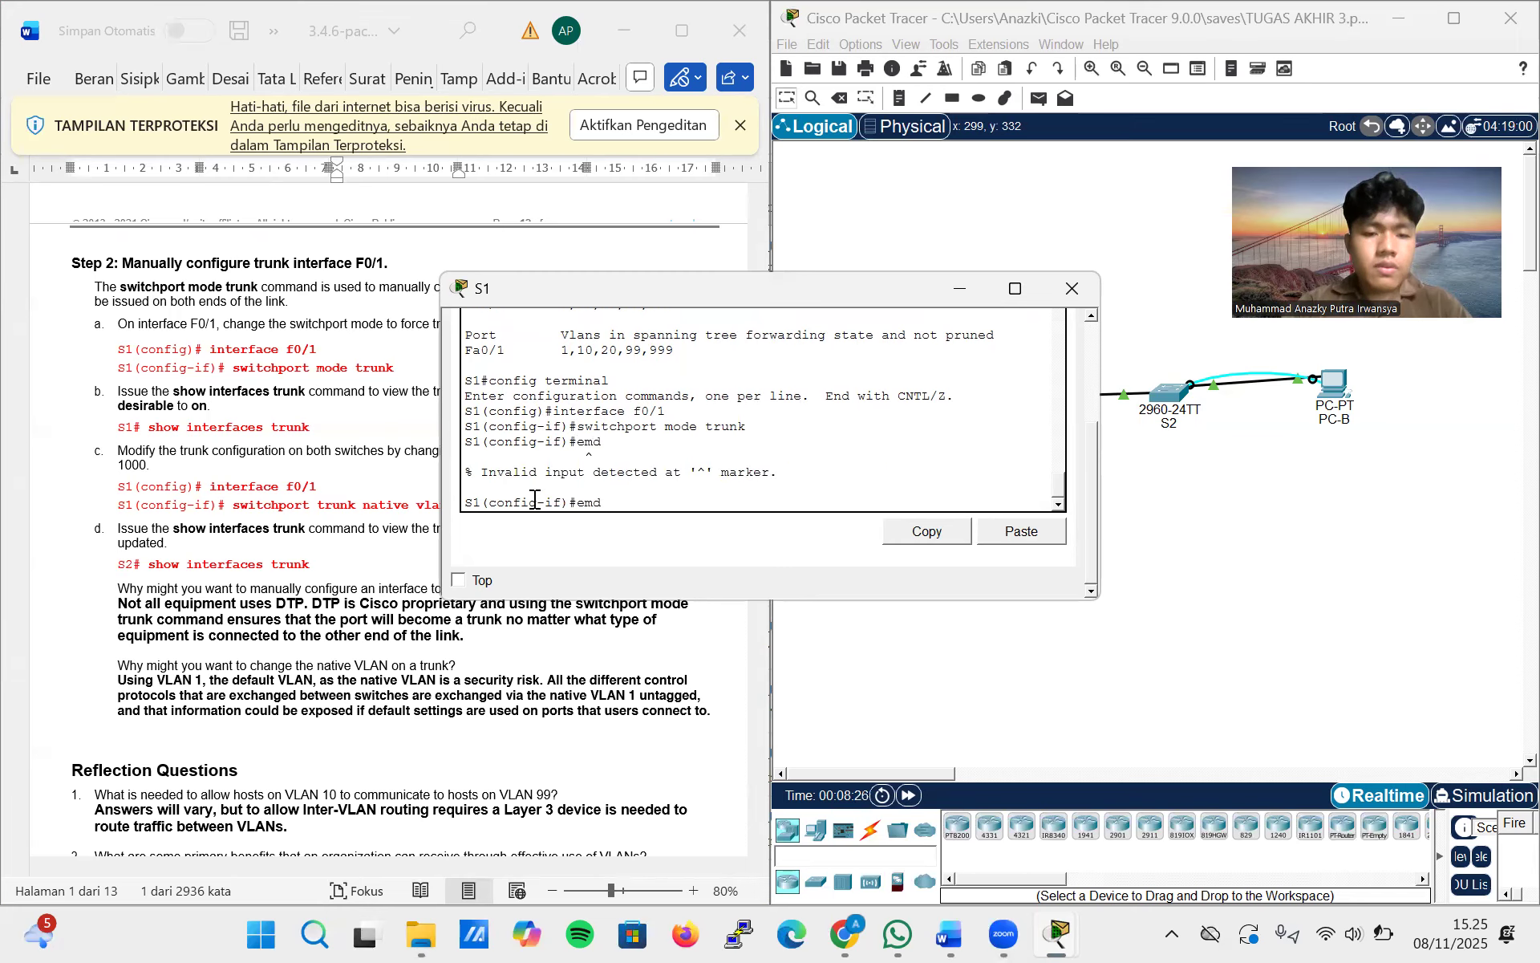
type("d")
key("BackSpace")
key("BackSpace")
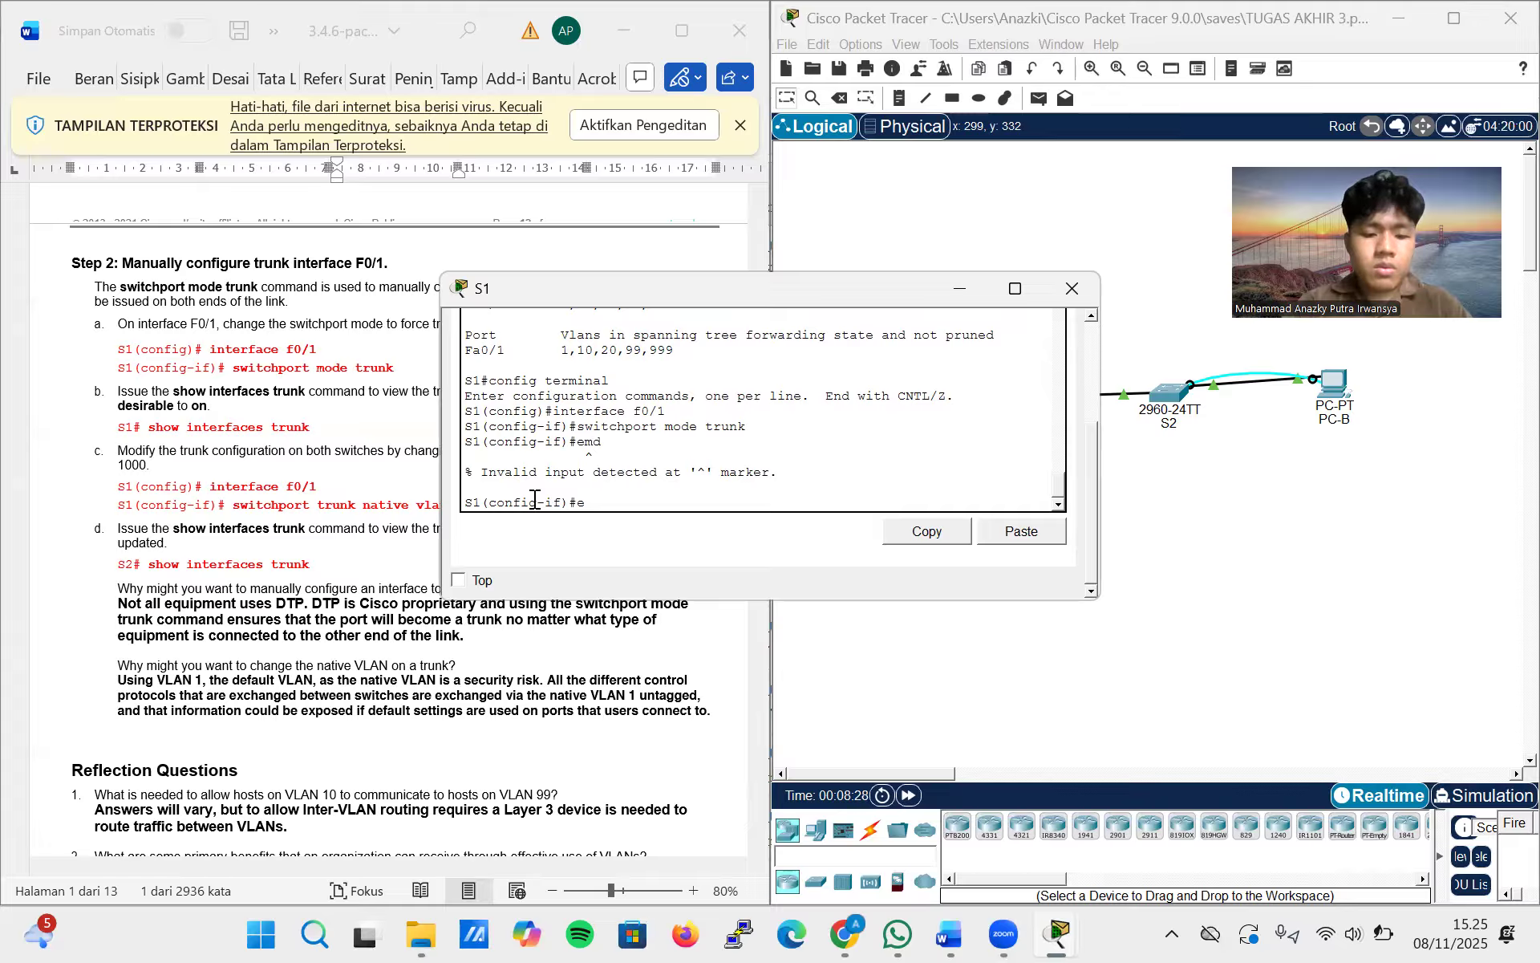
type("nd")
key("Return")
key("Return")
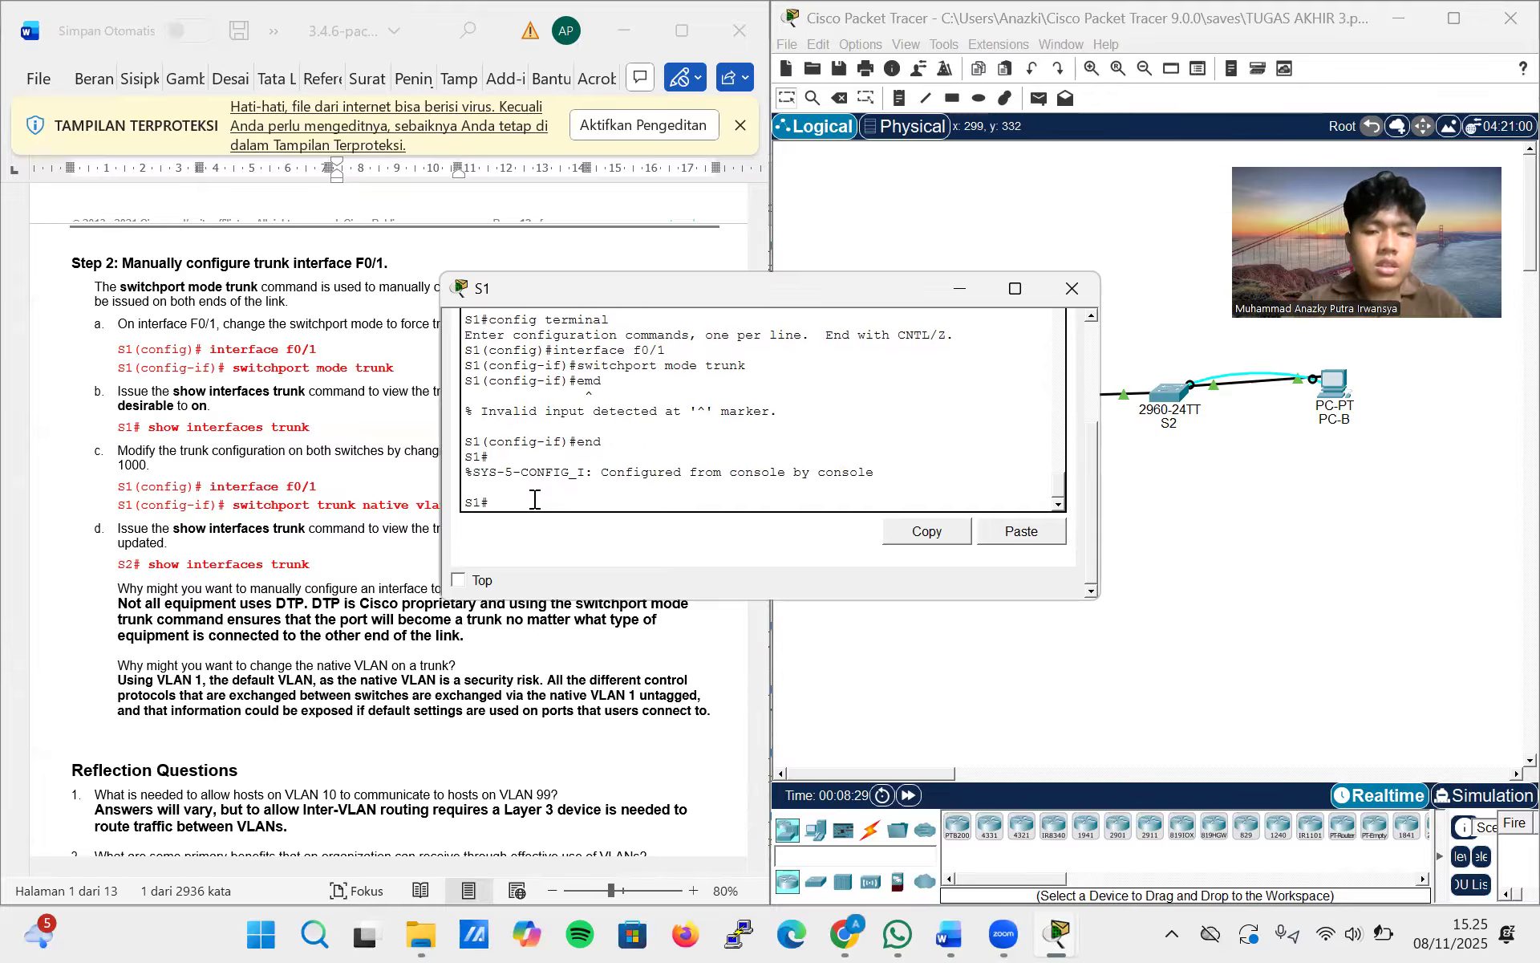
Run show interfaces trunk on S1 to check the trunk mode, and move its window clear of the lab instructions
type("sho")
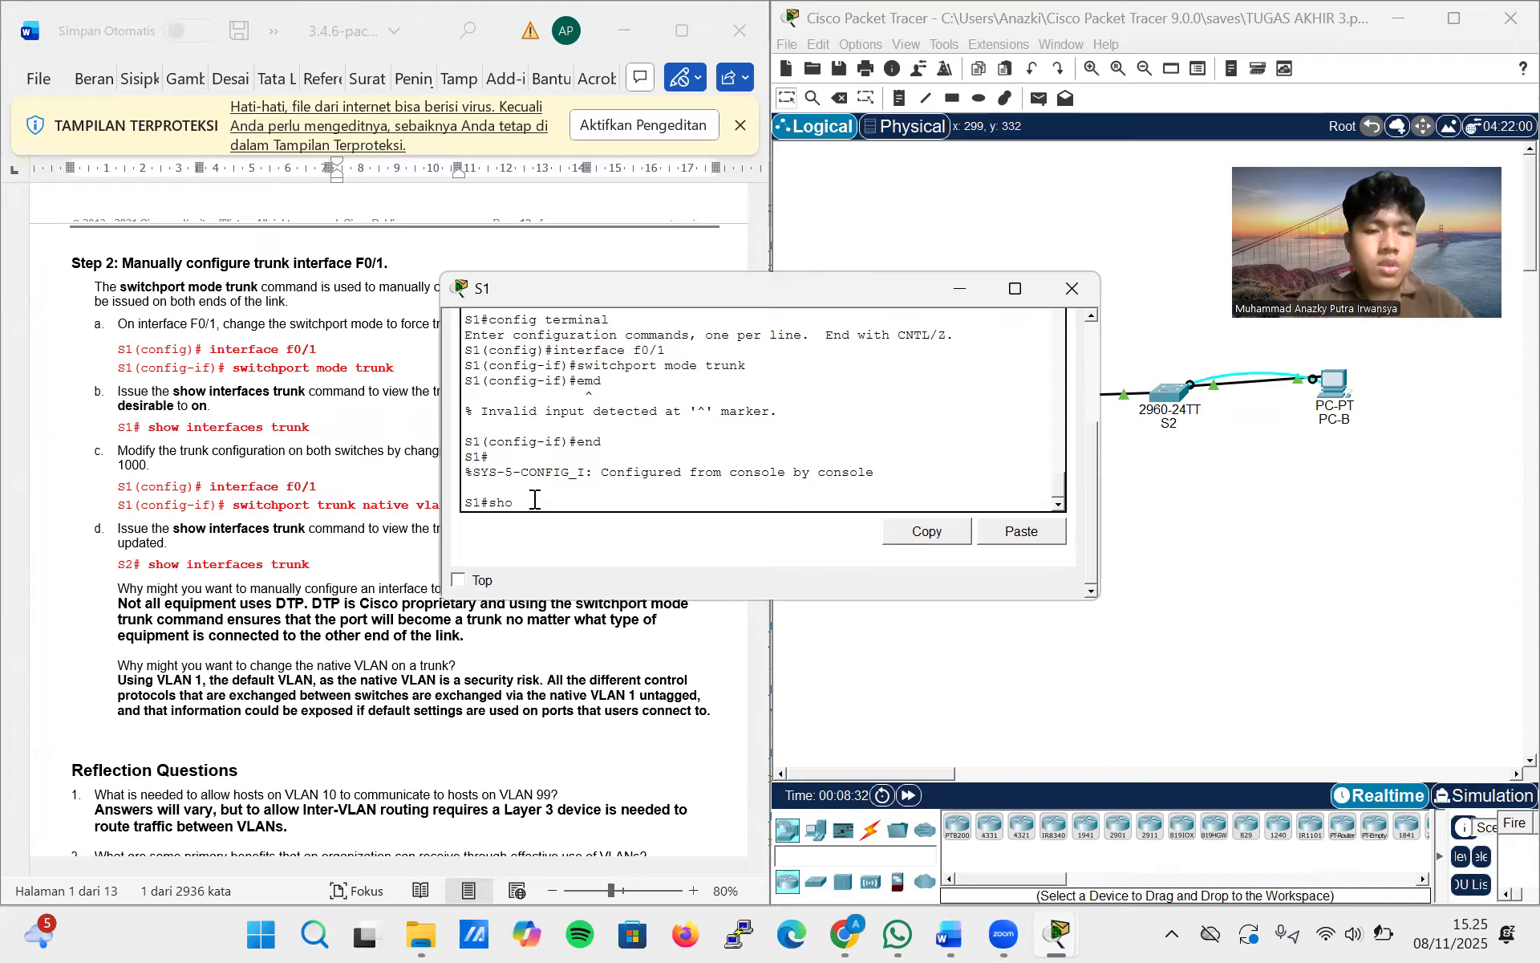
type("w inter")
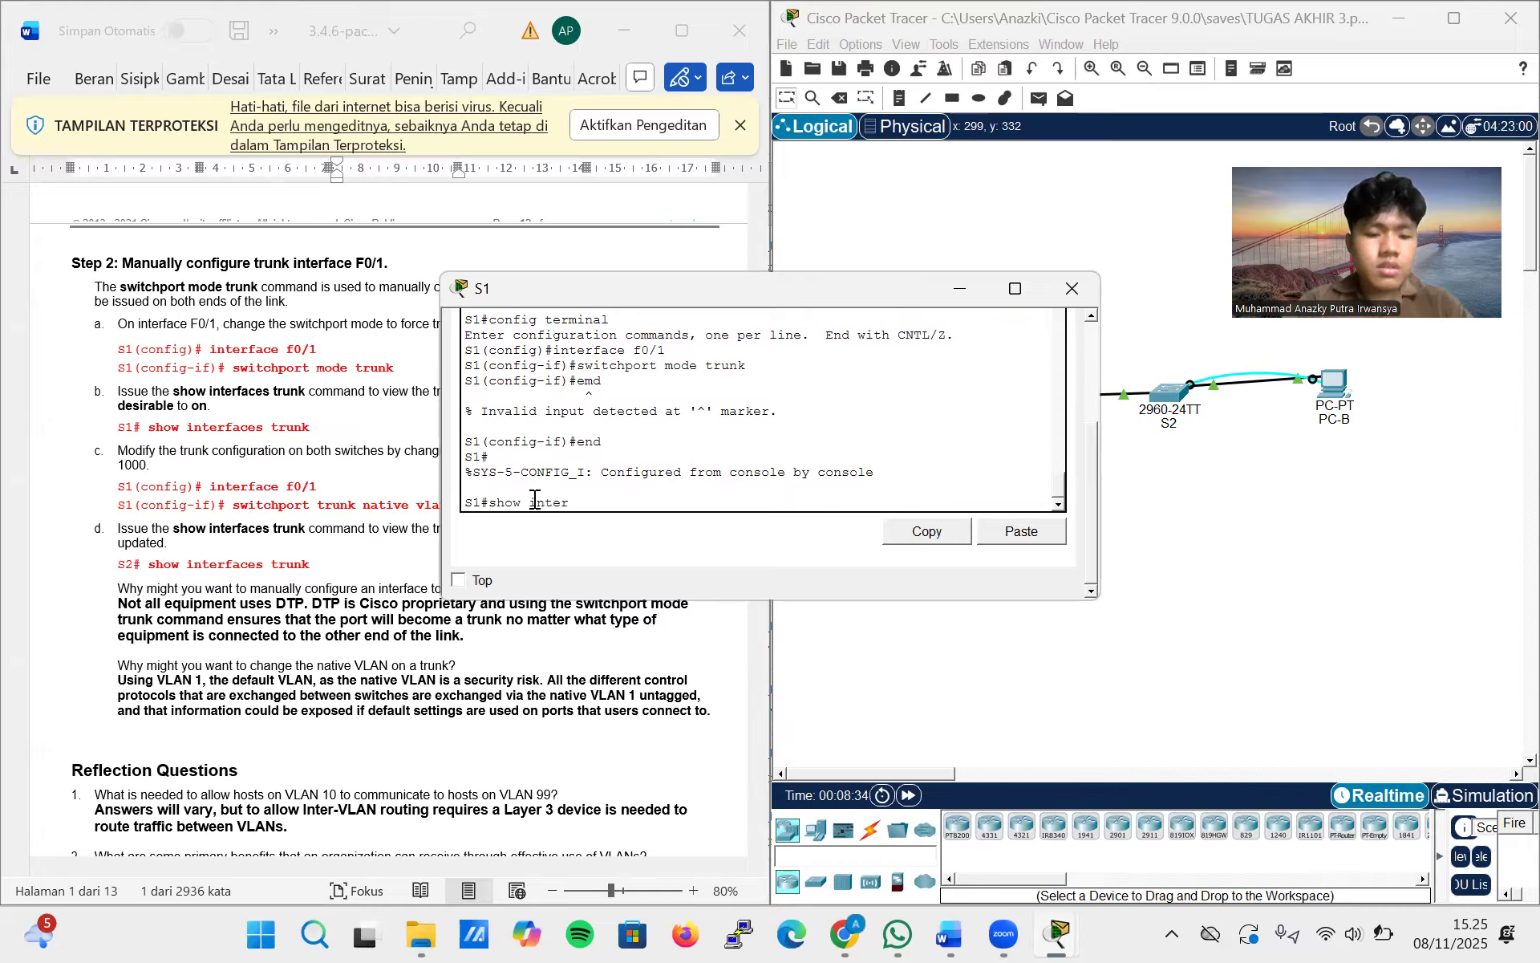
type("faces trunk")
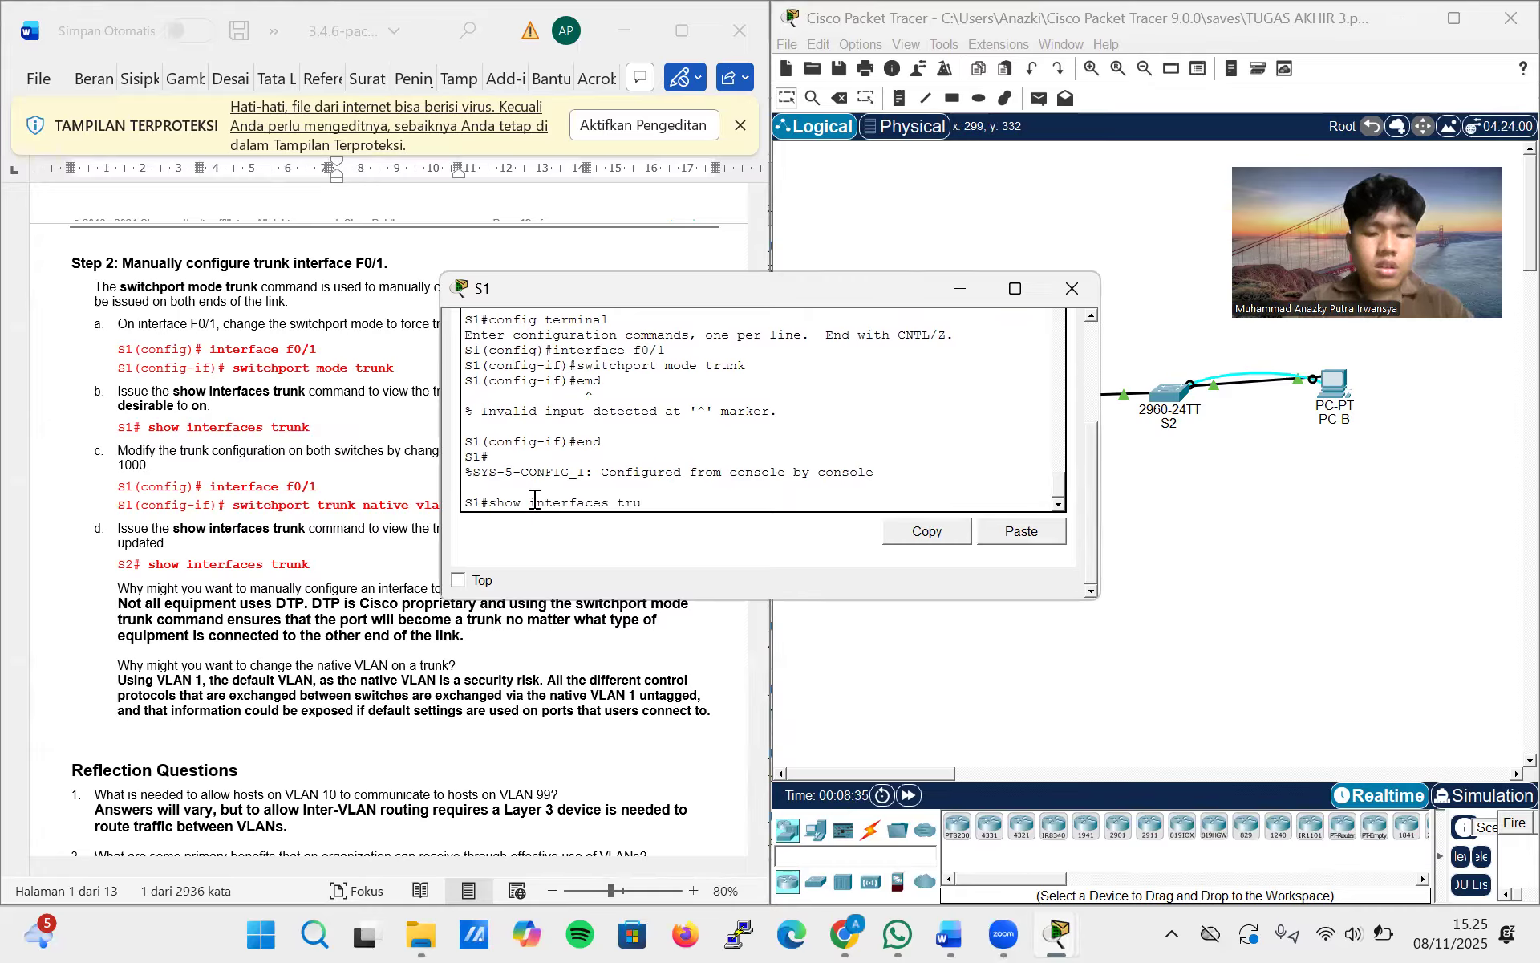
key("Return")
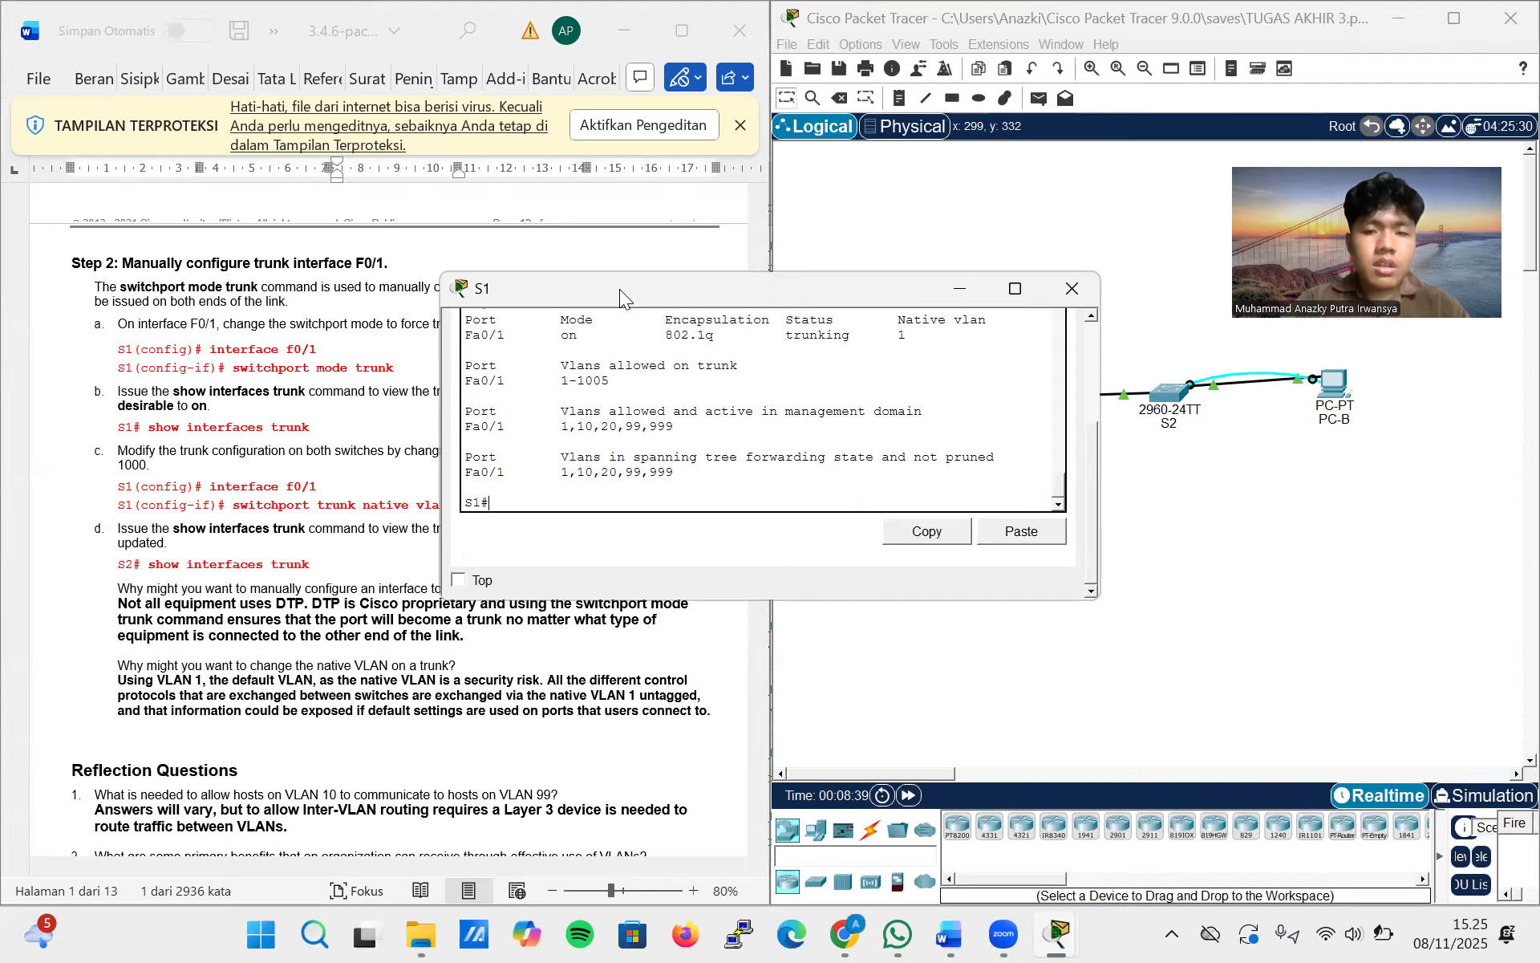
left_click_drag(620, 289, 749, 243)
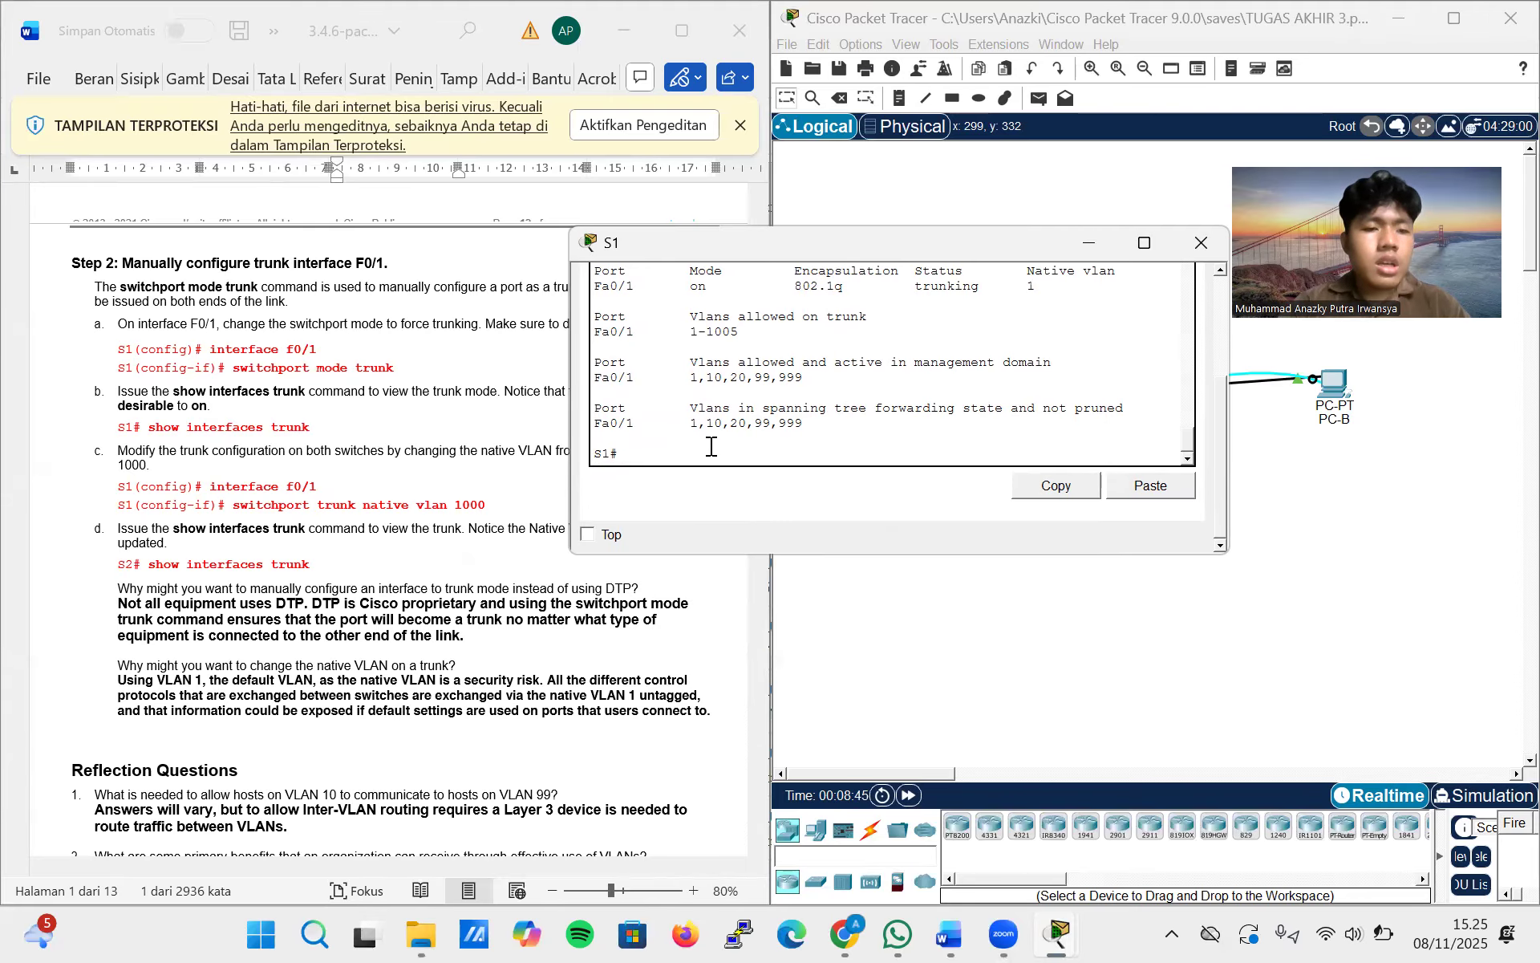
Enter global configuration mode on S1 again and select interface f0/1 for configuration
key("BackSpace")
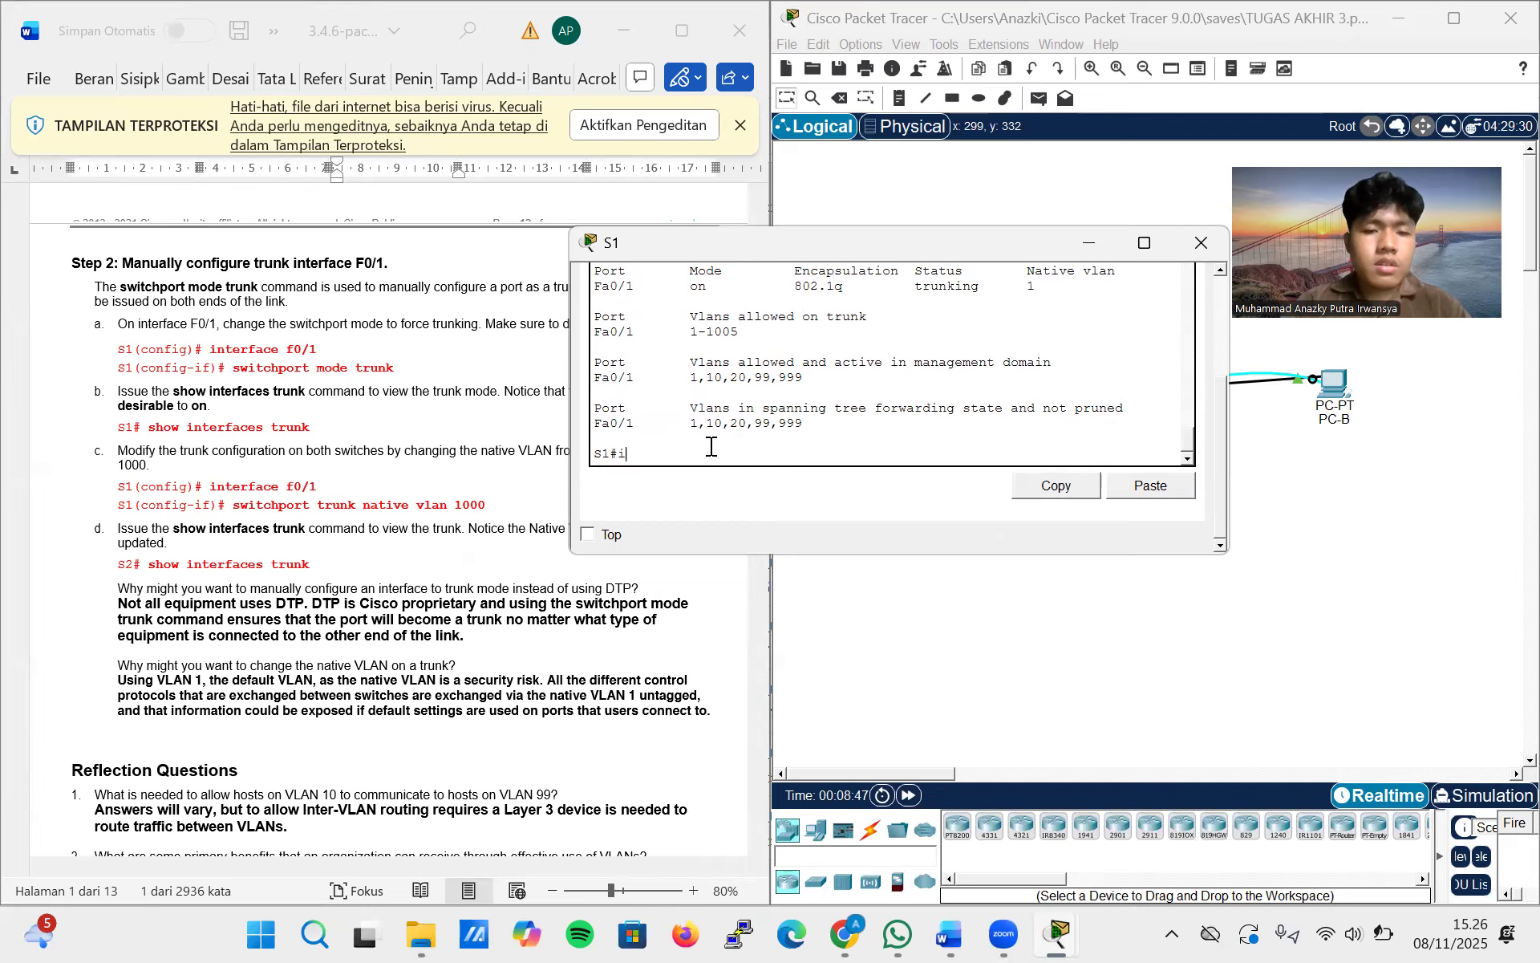
type("config ter")
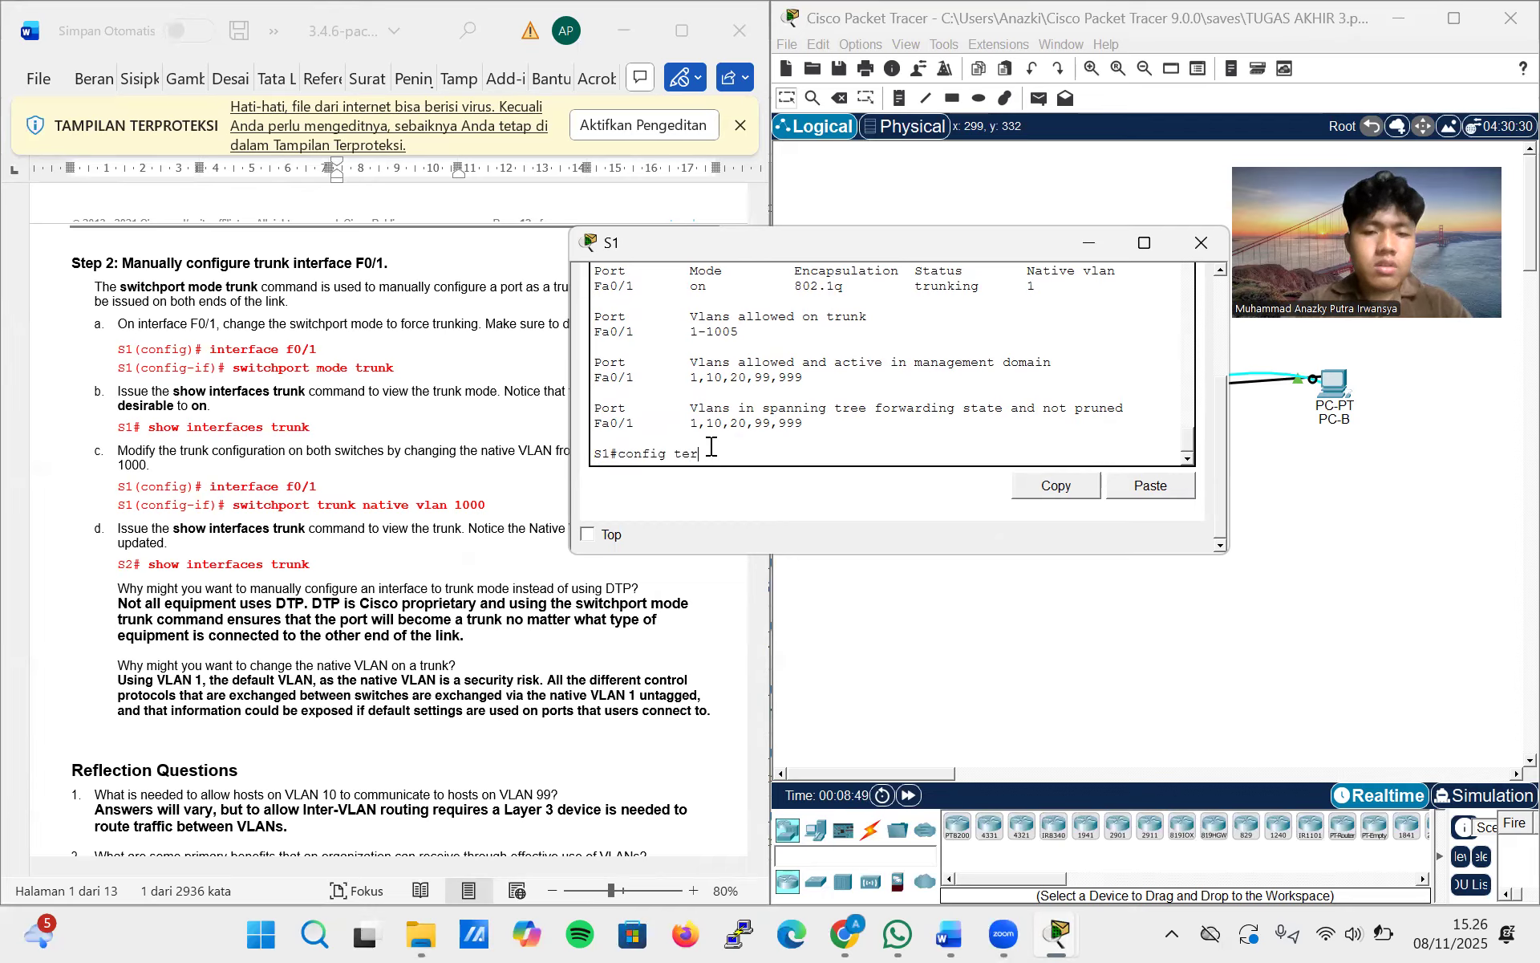
type("minal")
key("Return")
type("in")
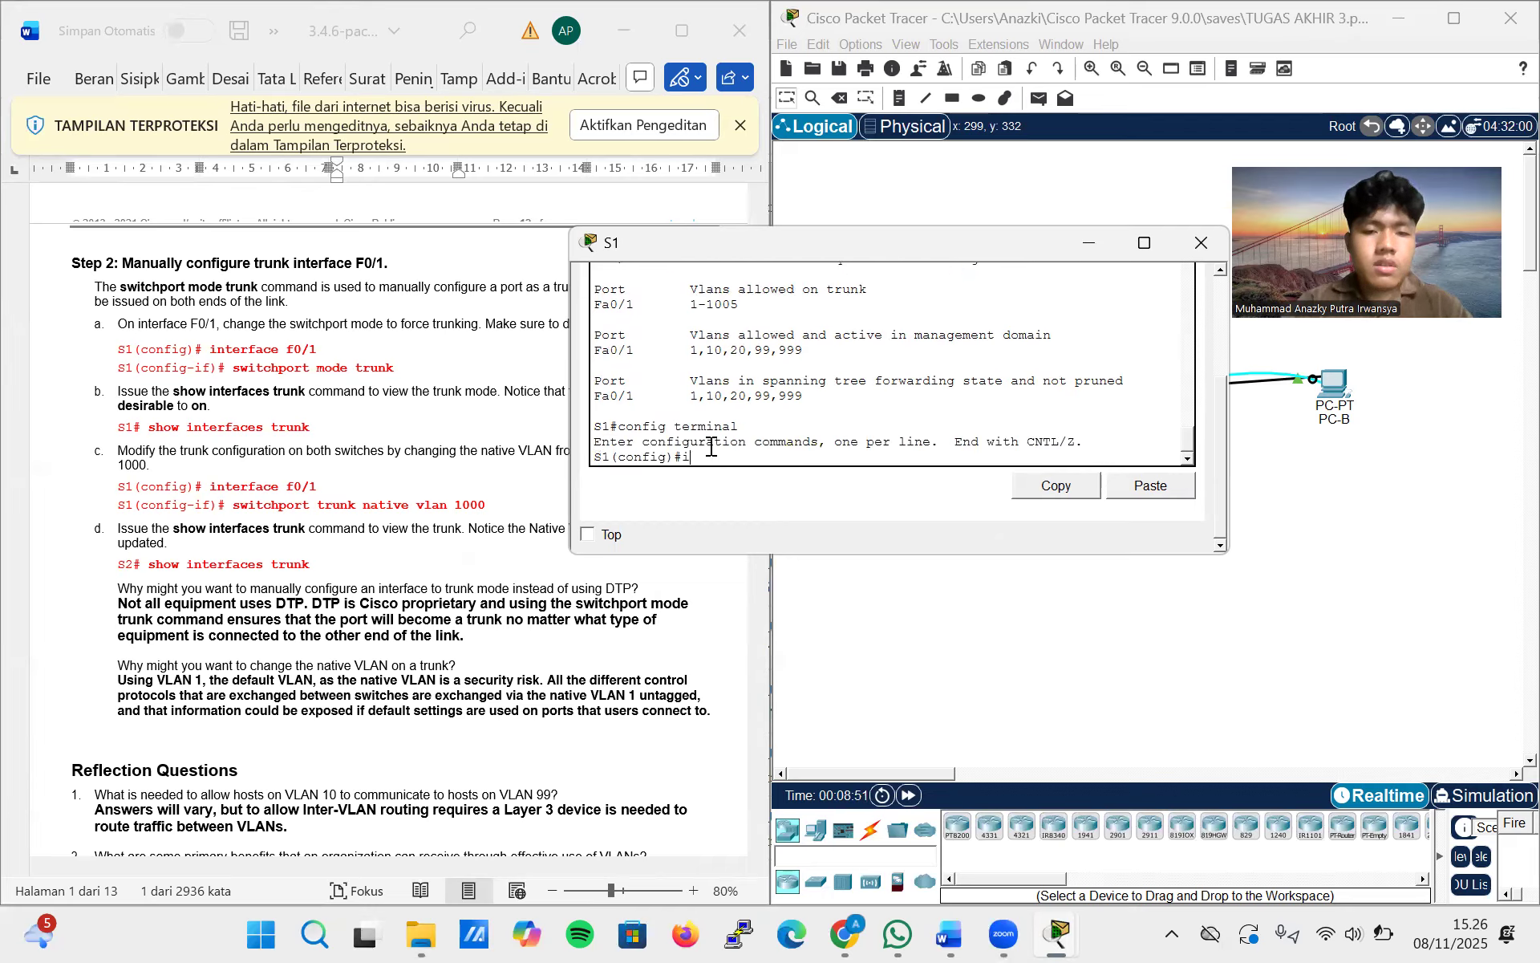
type("terface")
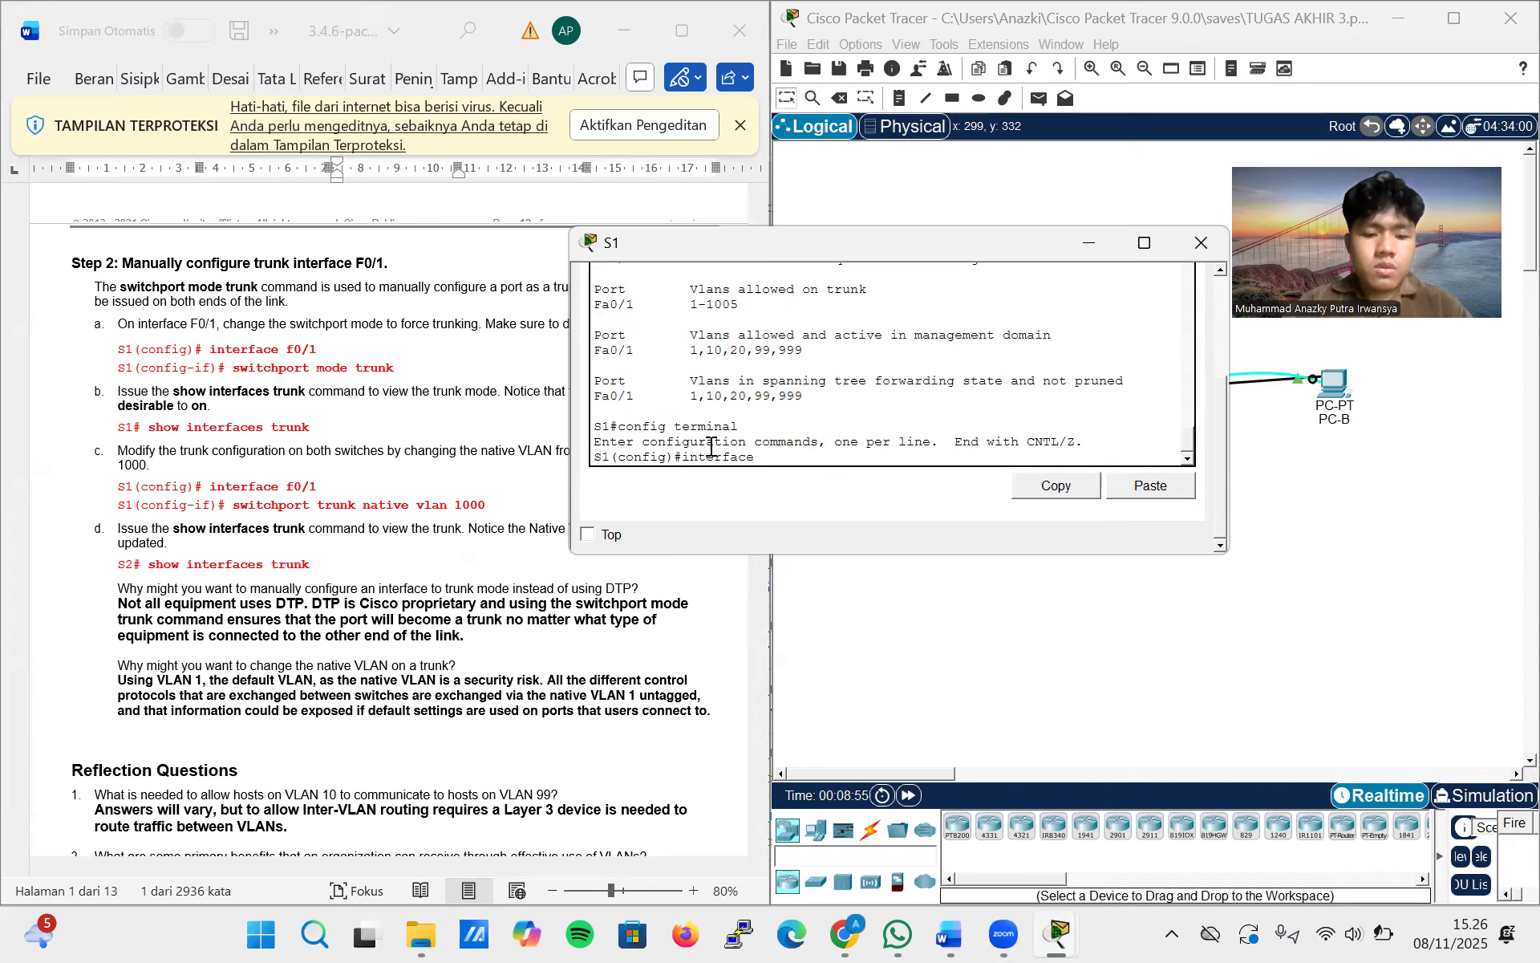
type(" f0/1")
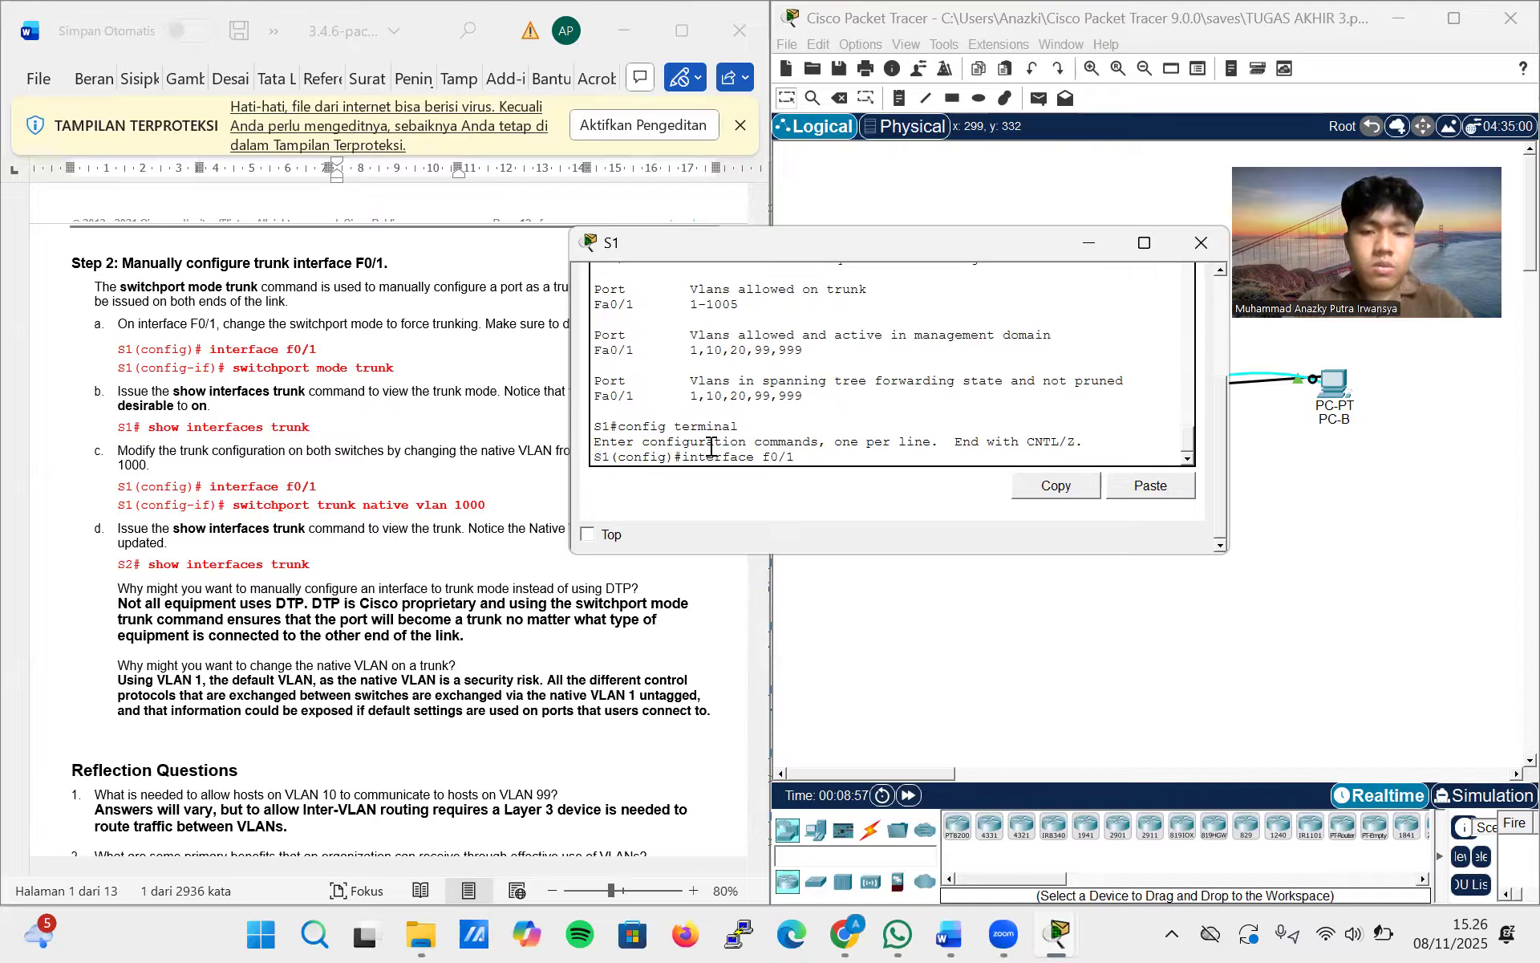
key("Return")
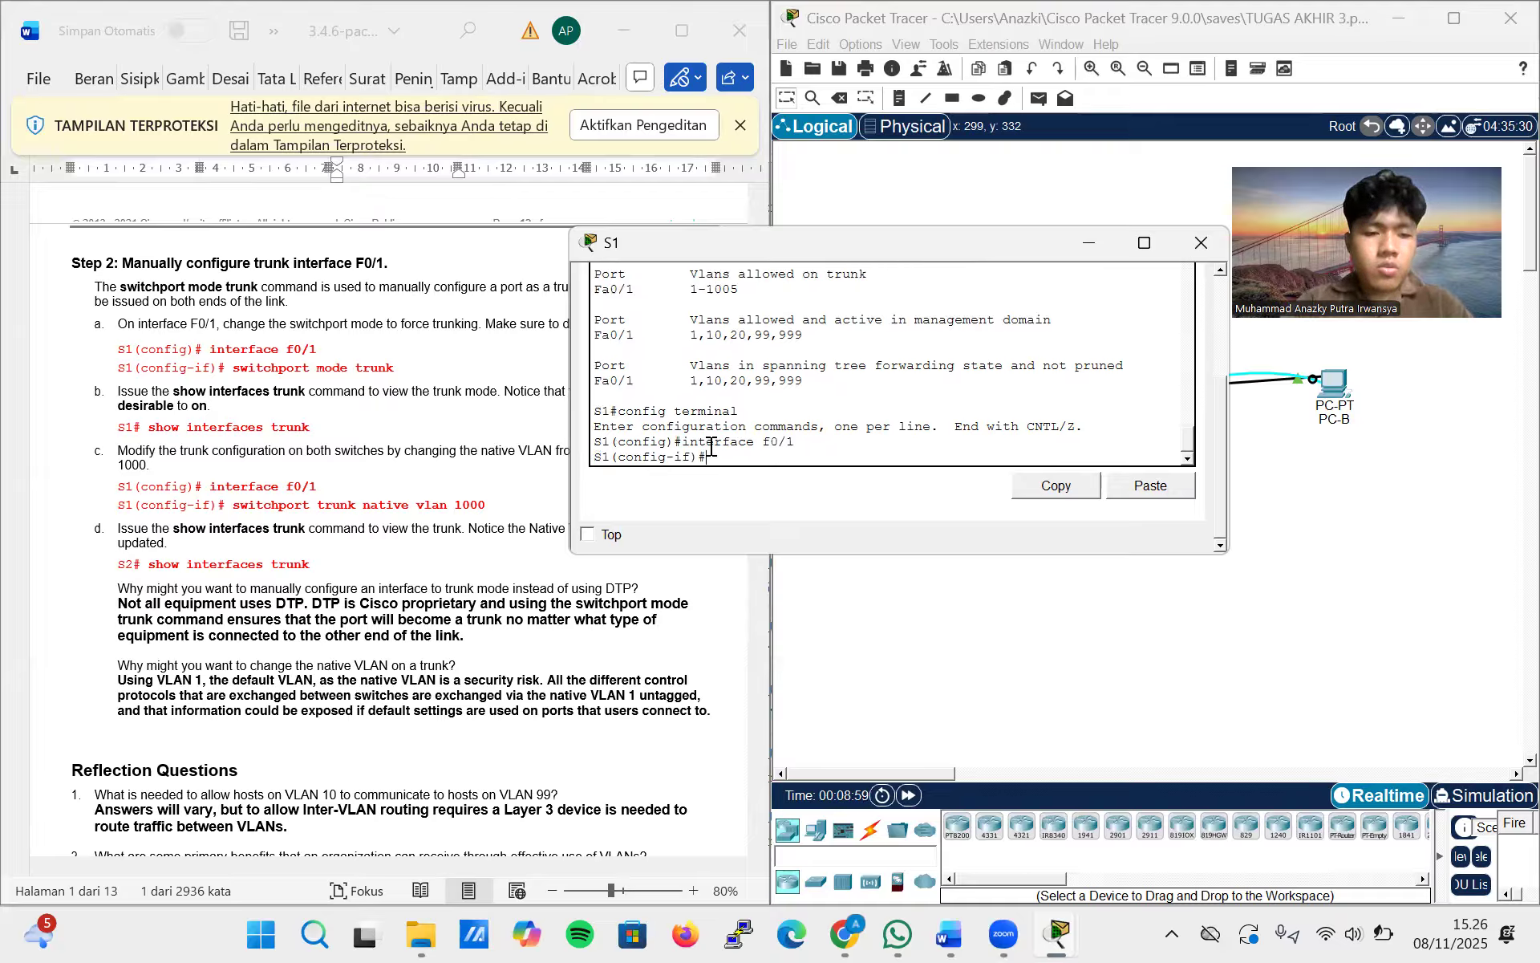
Copy switchport trunk native vlan 1000 from lab step c and run it on S1's interface f0/1
left_click_drag(486, 504, 248, 518)
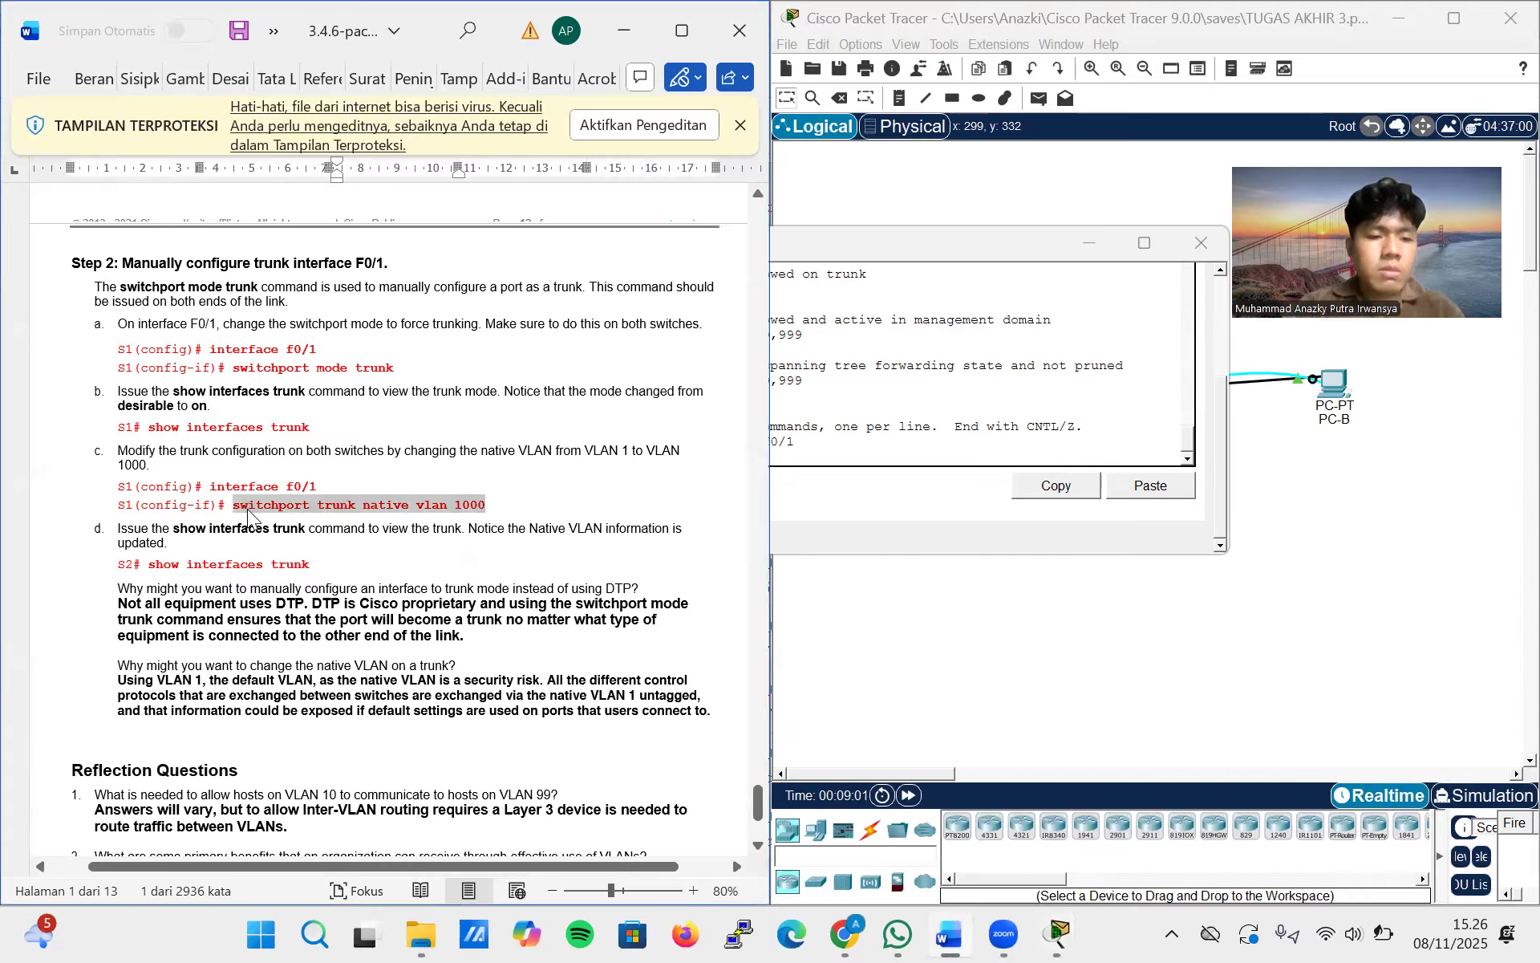
left_click(850, 457)
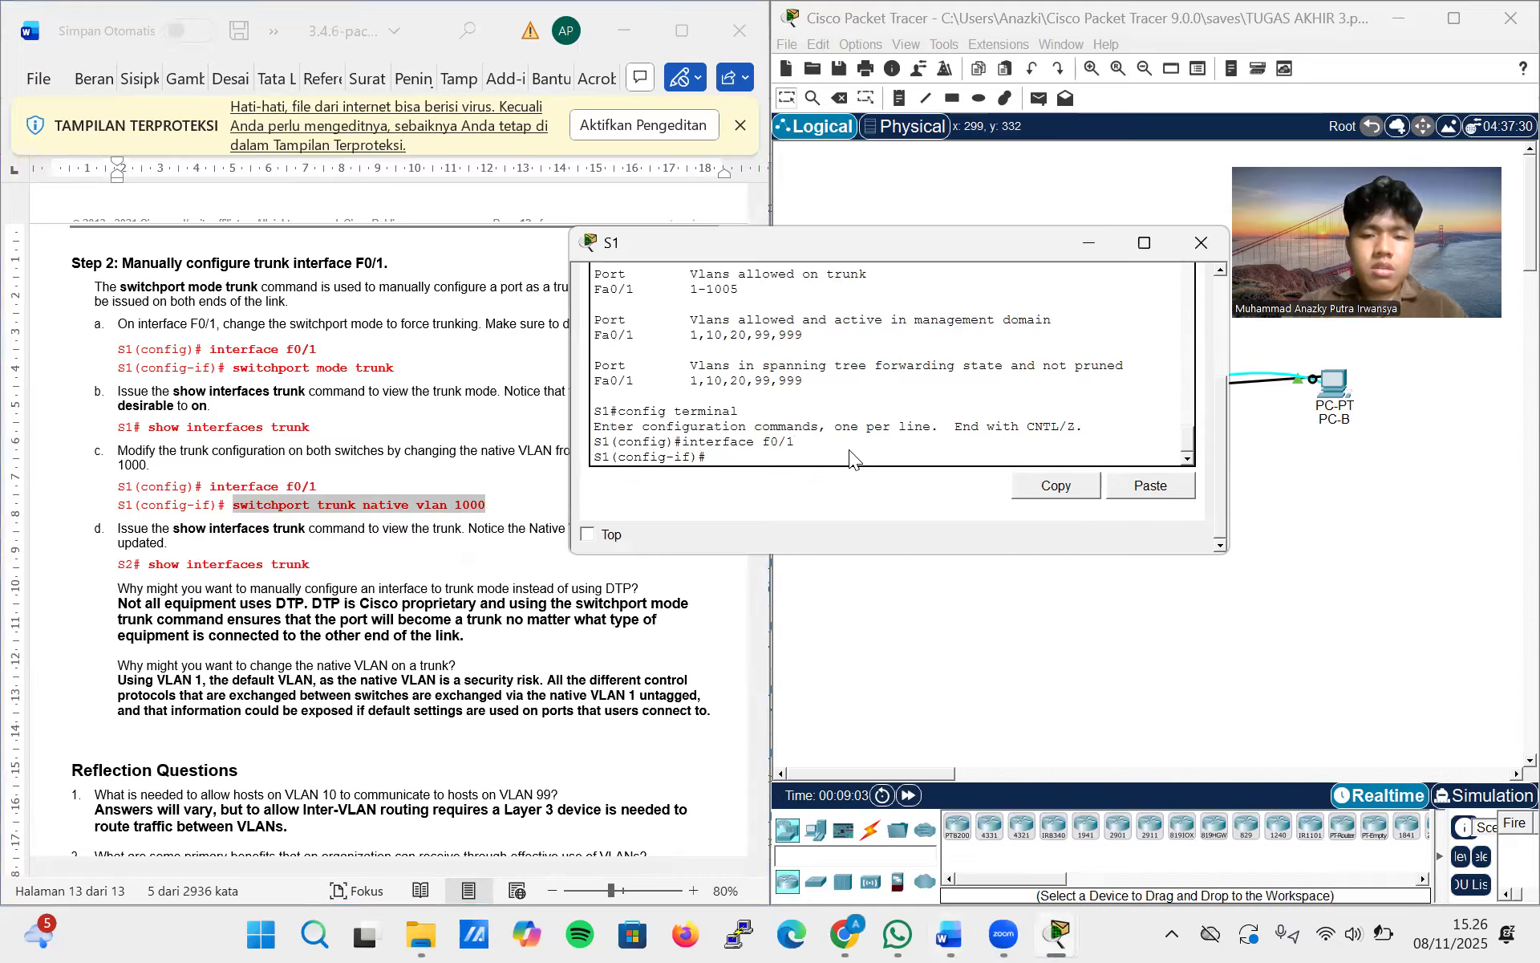
right_click(745, 454)
left_click(767, 483)
key("Return")
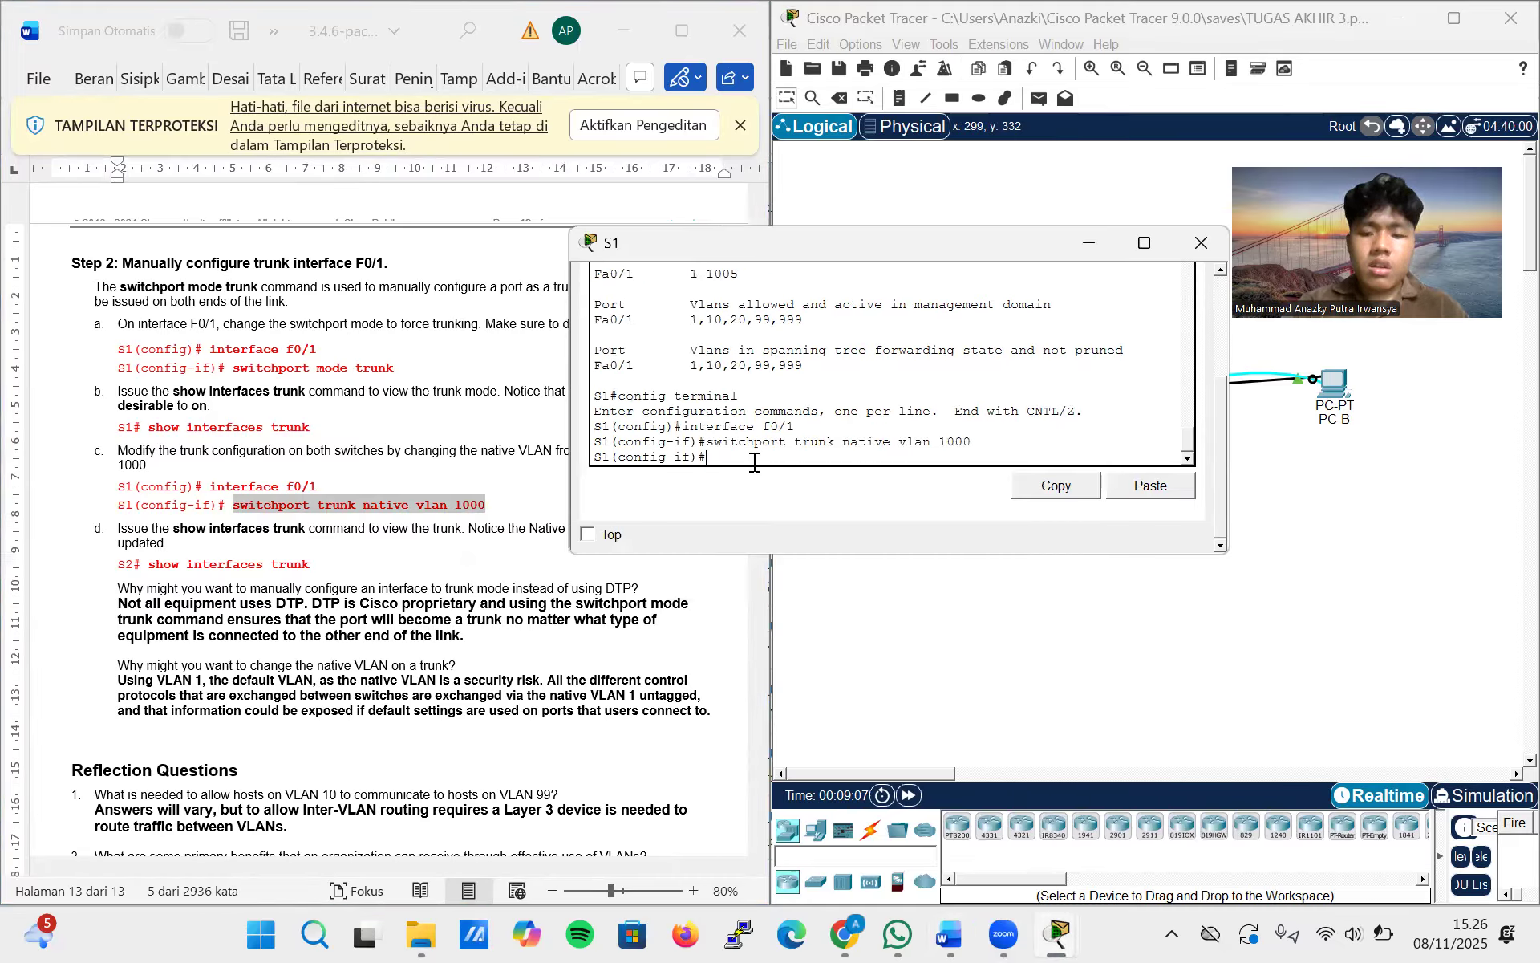
Set the trunk native VLAN on S1's interface f0/1 to 999 with switchport trunk native vlan 999
key("Up")
key("BackSpace")
key("BackSpace")
key("BackSpace")
key("BackSpace")
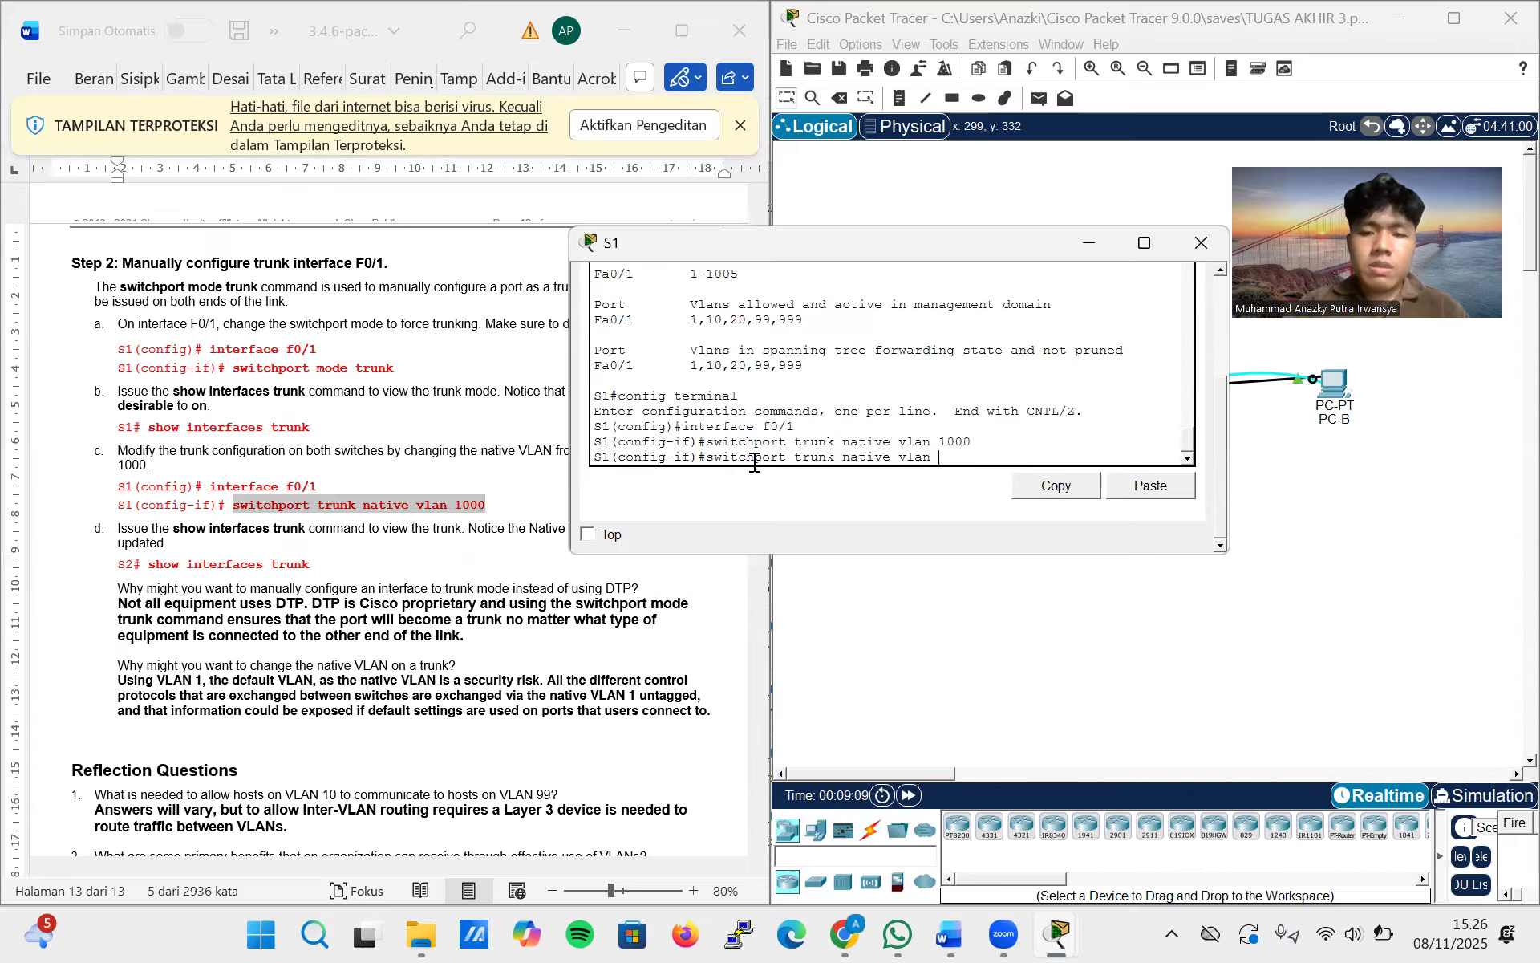
type("99")
key("BackSpace")
key("BackSpace")
type("999")
key("Return")
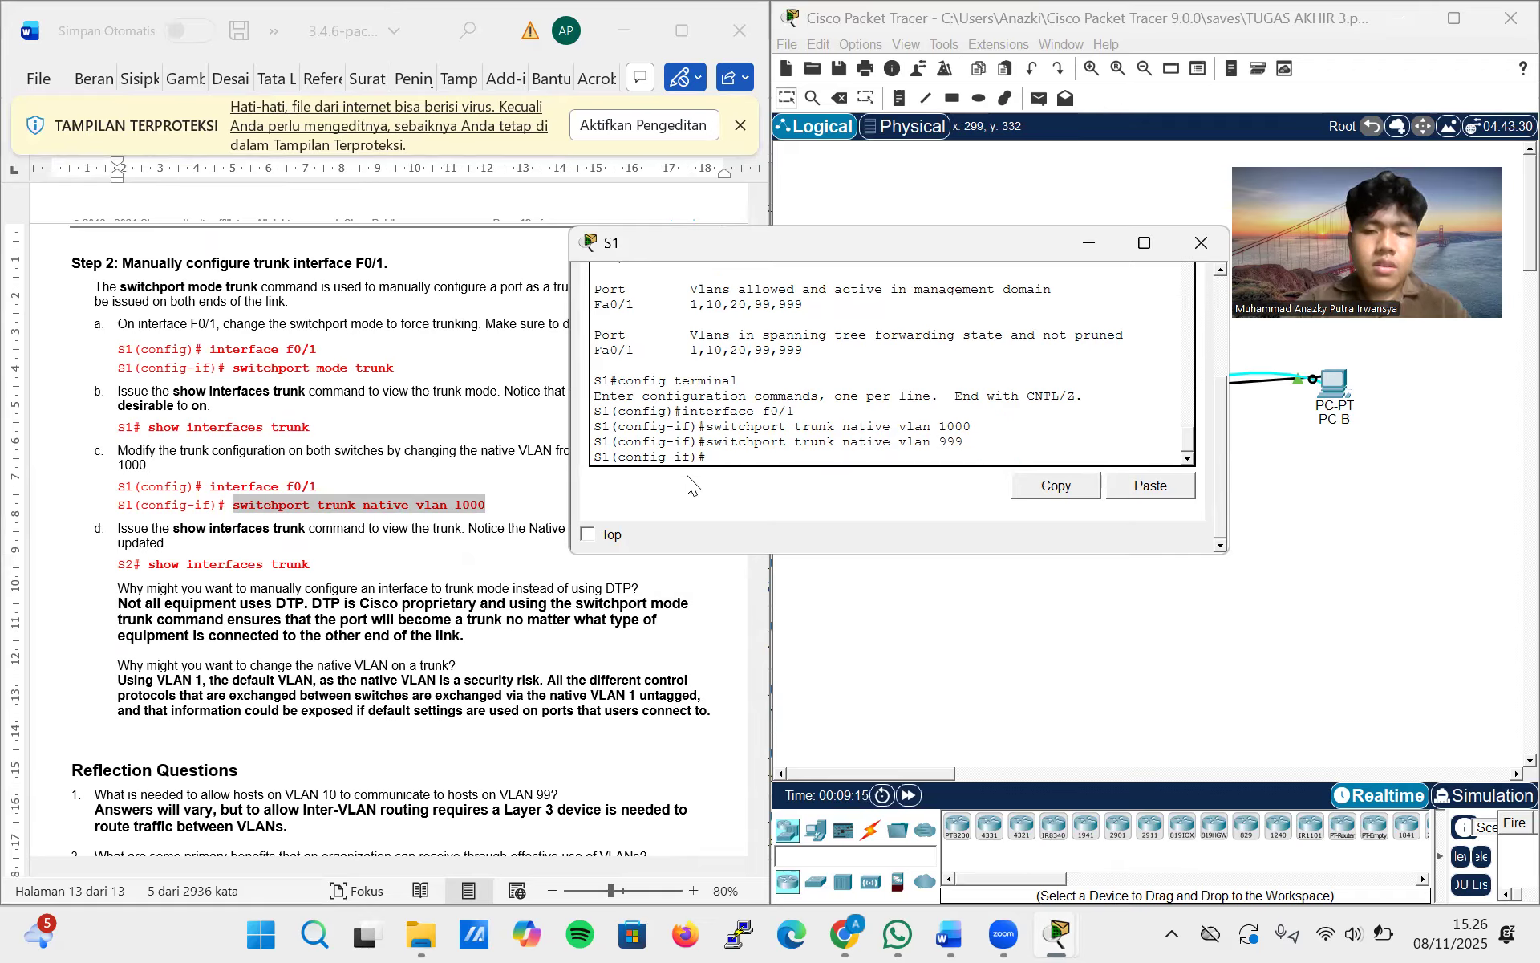
Try to run show interfaces trunk from interface configuration mode on S1
scroll(457, 538, "down", 1)
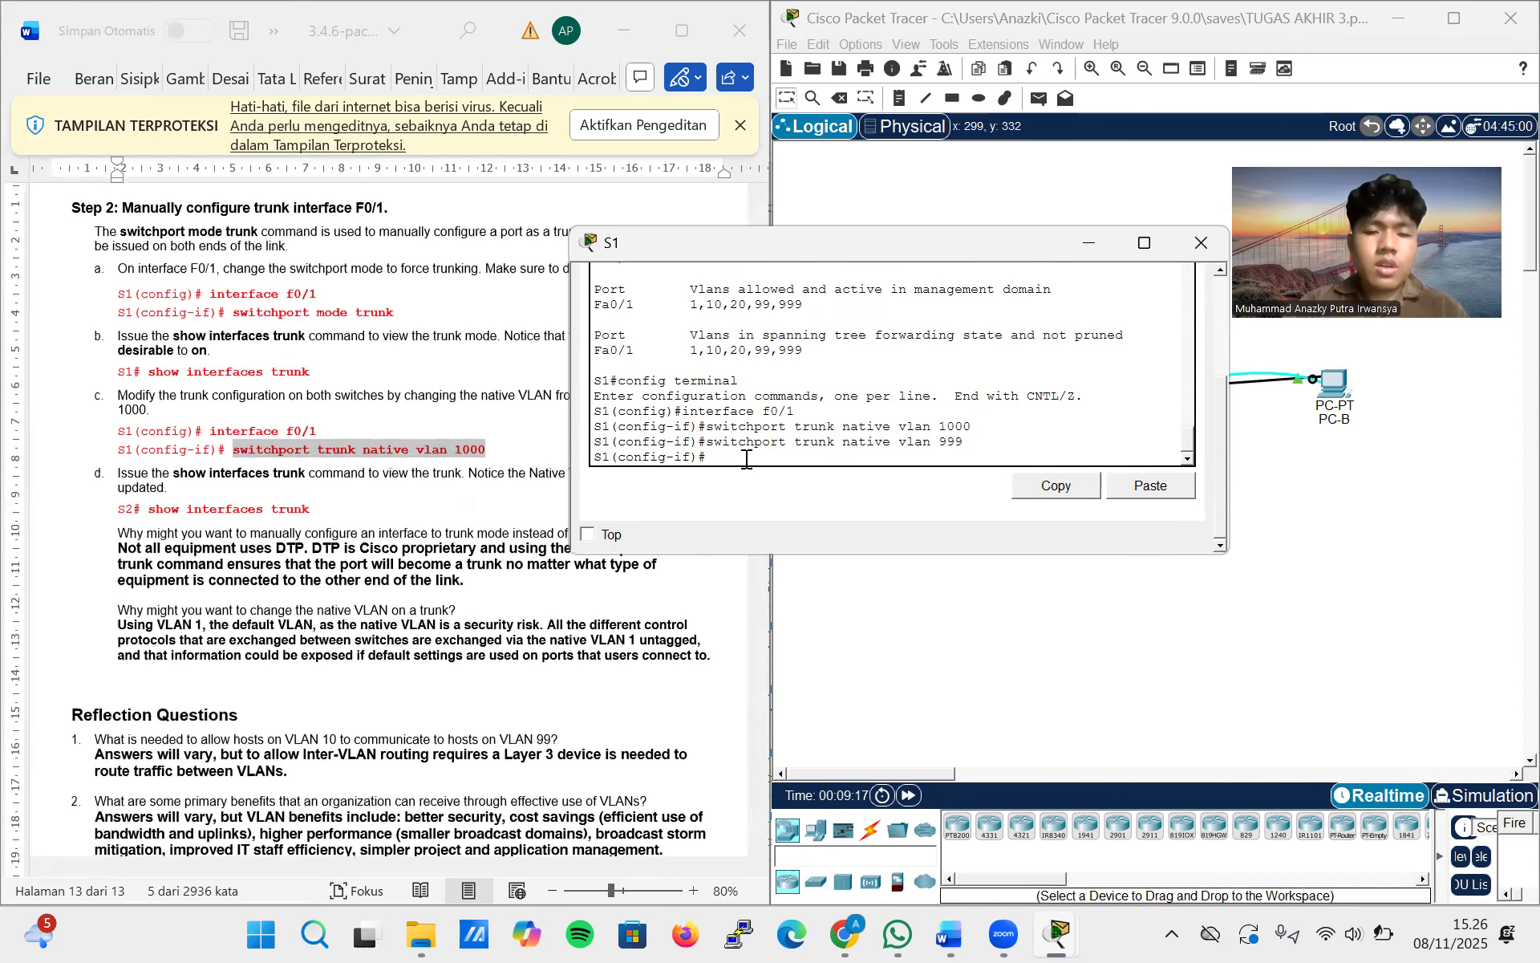
type("interface f0/1")
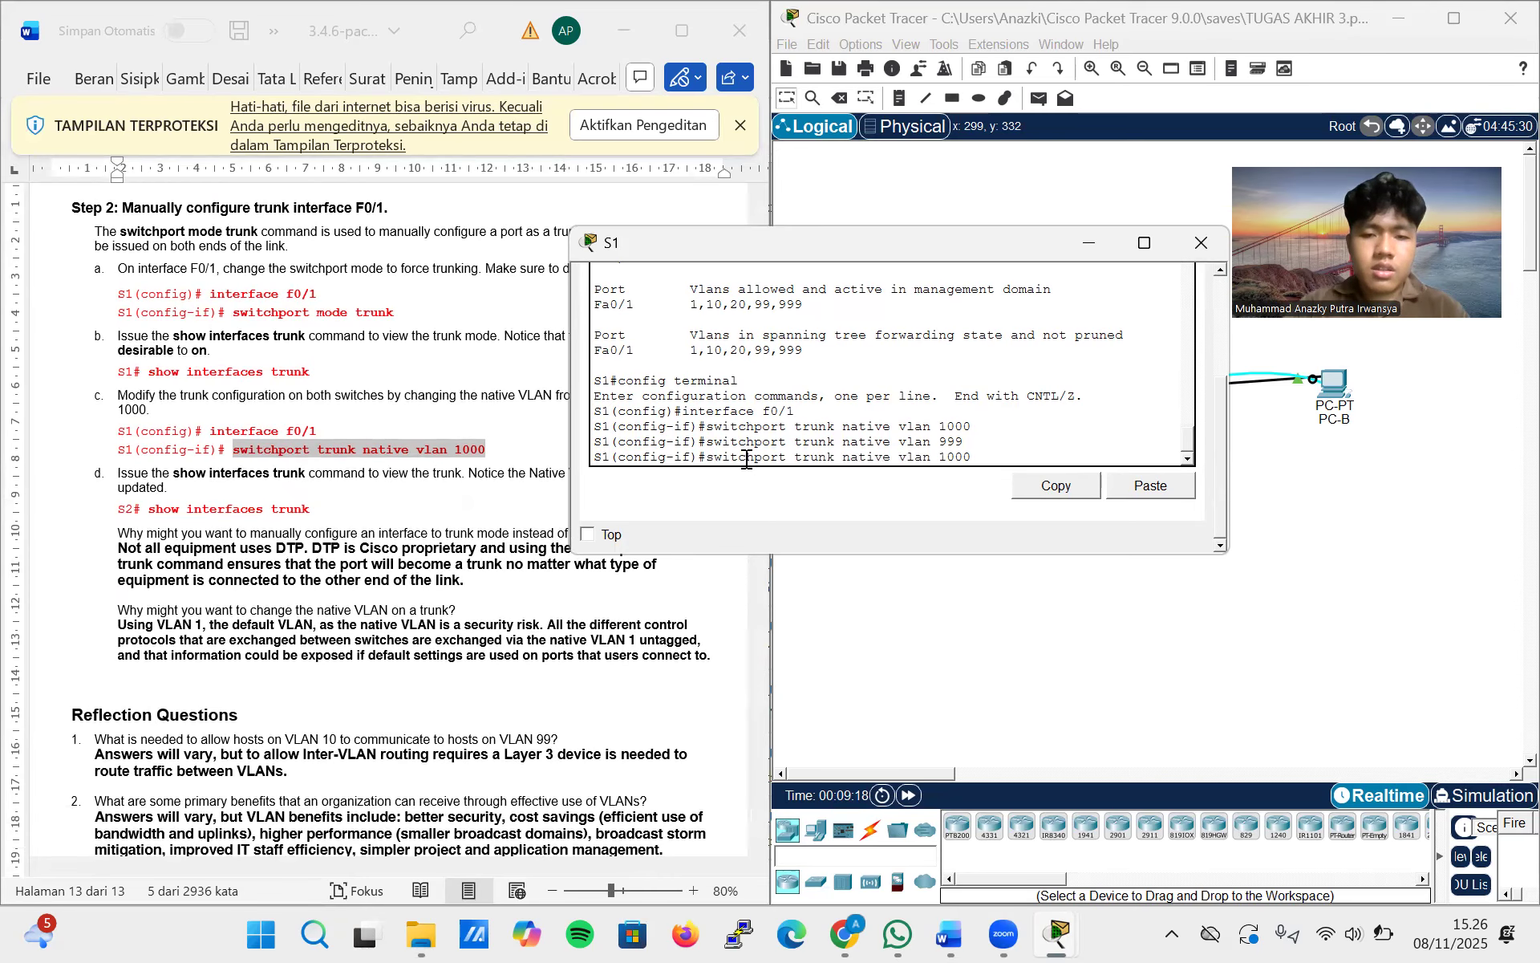
key("Up")
key("Up")
key("Up")
key("Up")
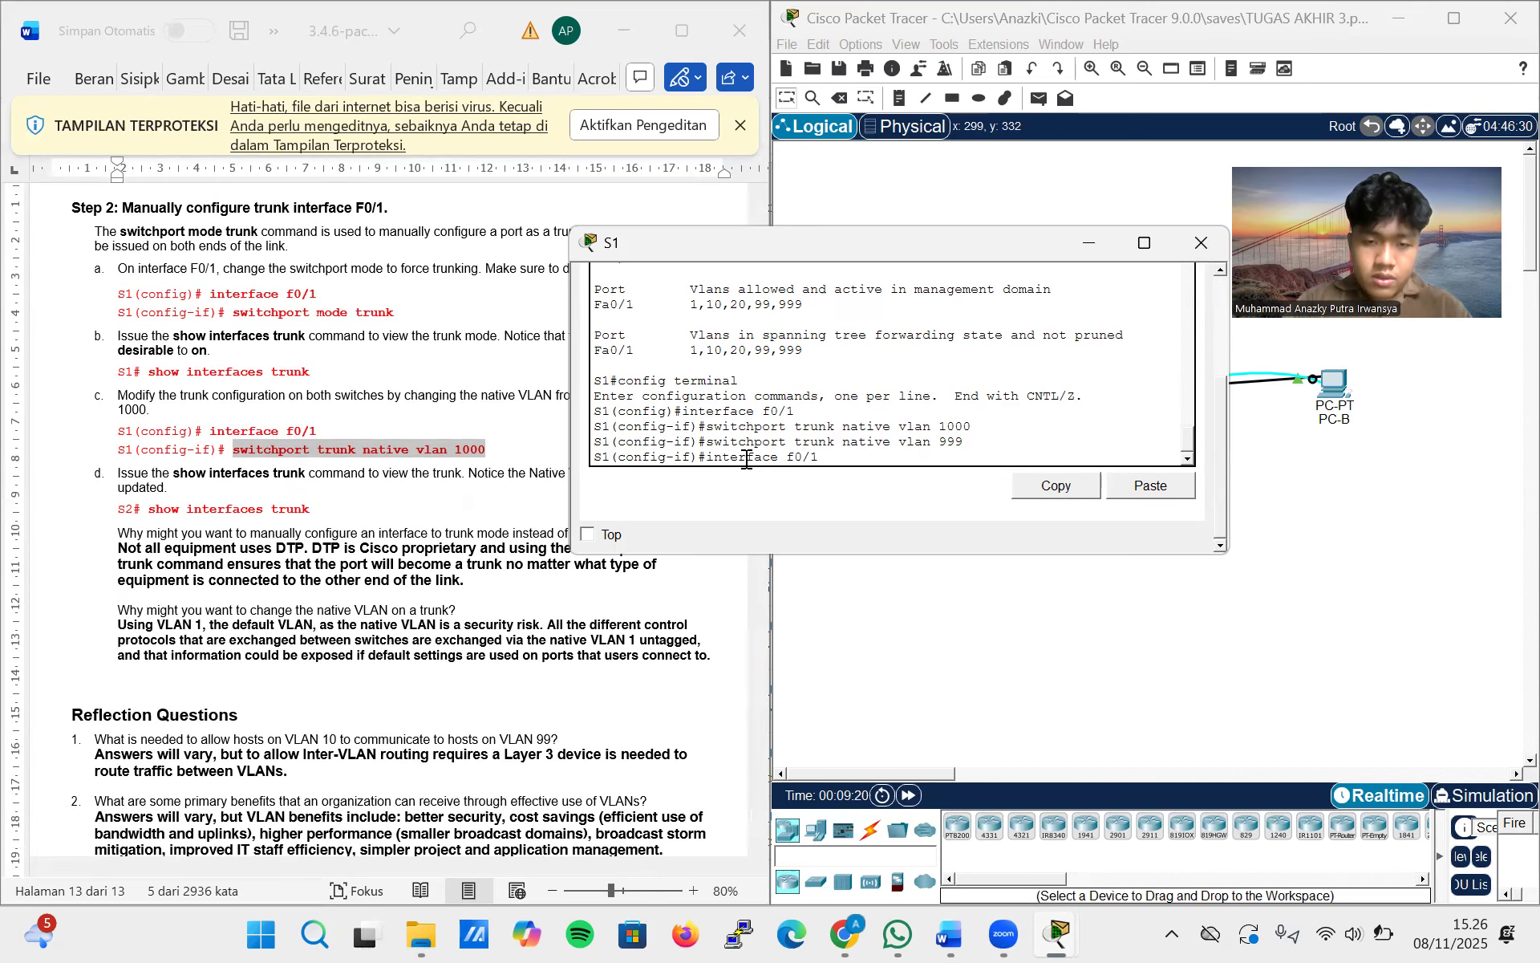
key("Up")
key("Up")
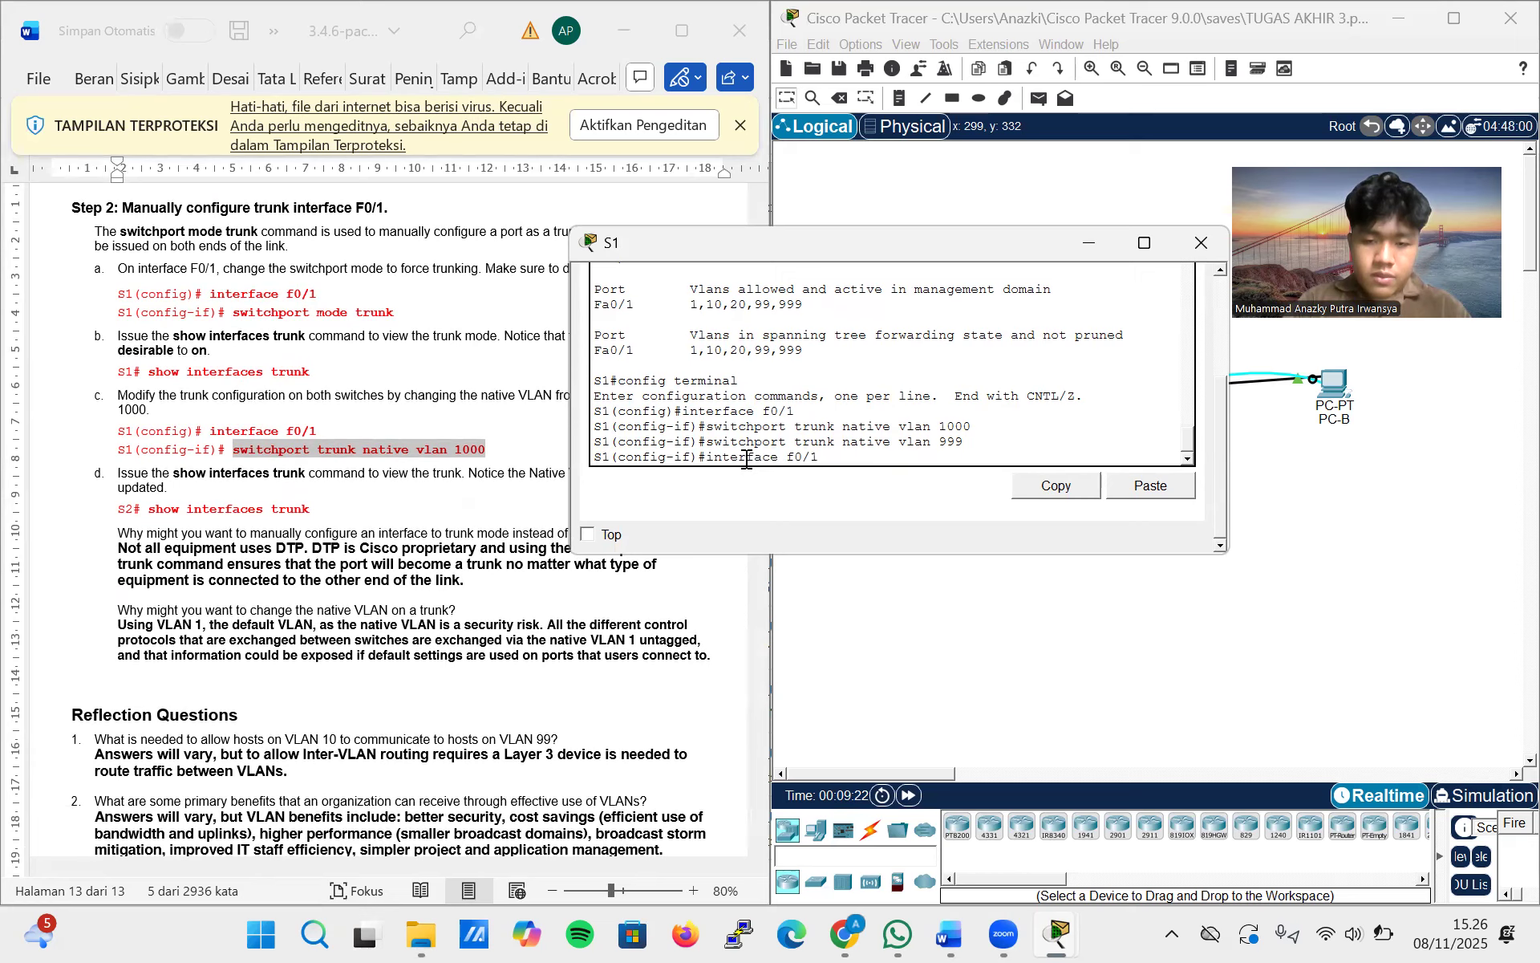
key("BackSpace")
key("BackSpace")
key("BackSpace")
key("BackSpace")
key("BackSpace")
key("BackSpace")
key("BackSpace")
key("BackSpace")
key("BackSpace")
key("BackSpace")
key("BackSpace")
key("BackSpace")
key("BackSpace")
type("sh")
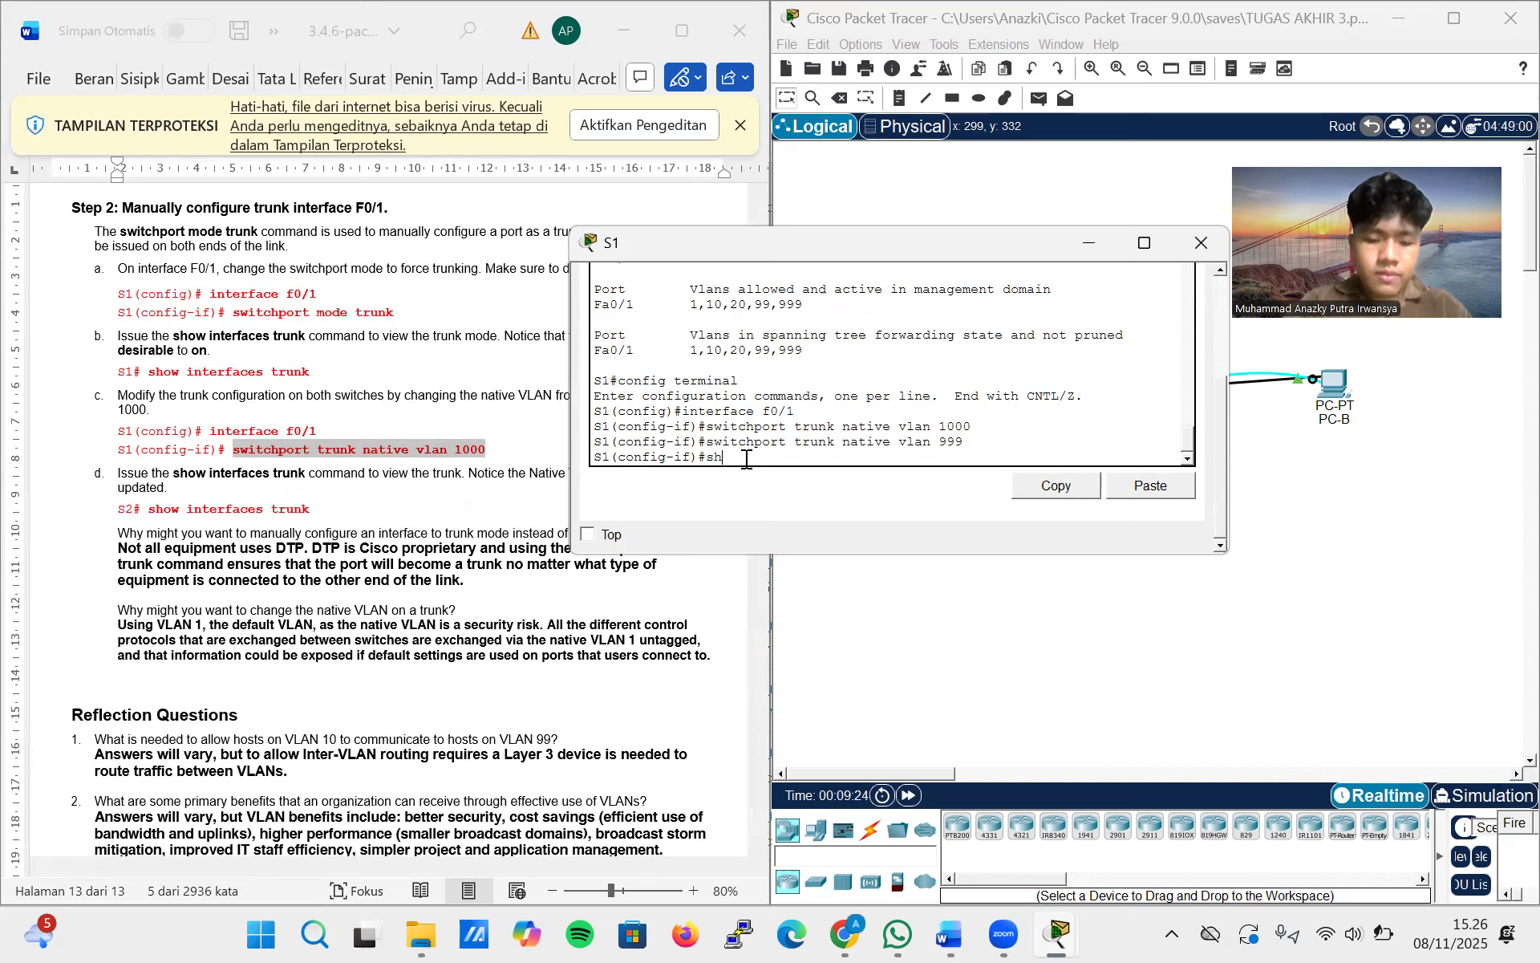
type("ow interfaces tru")
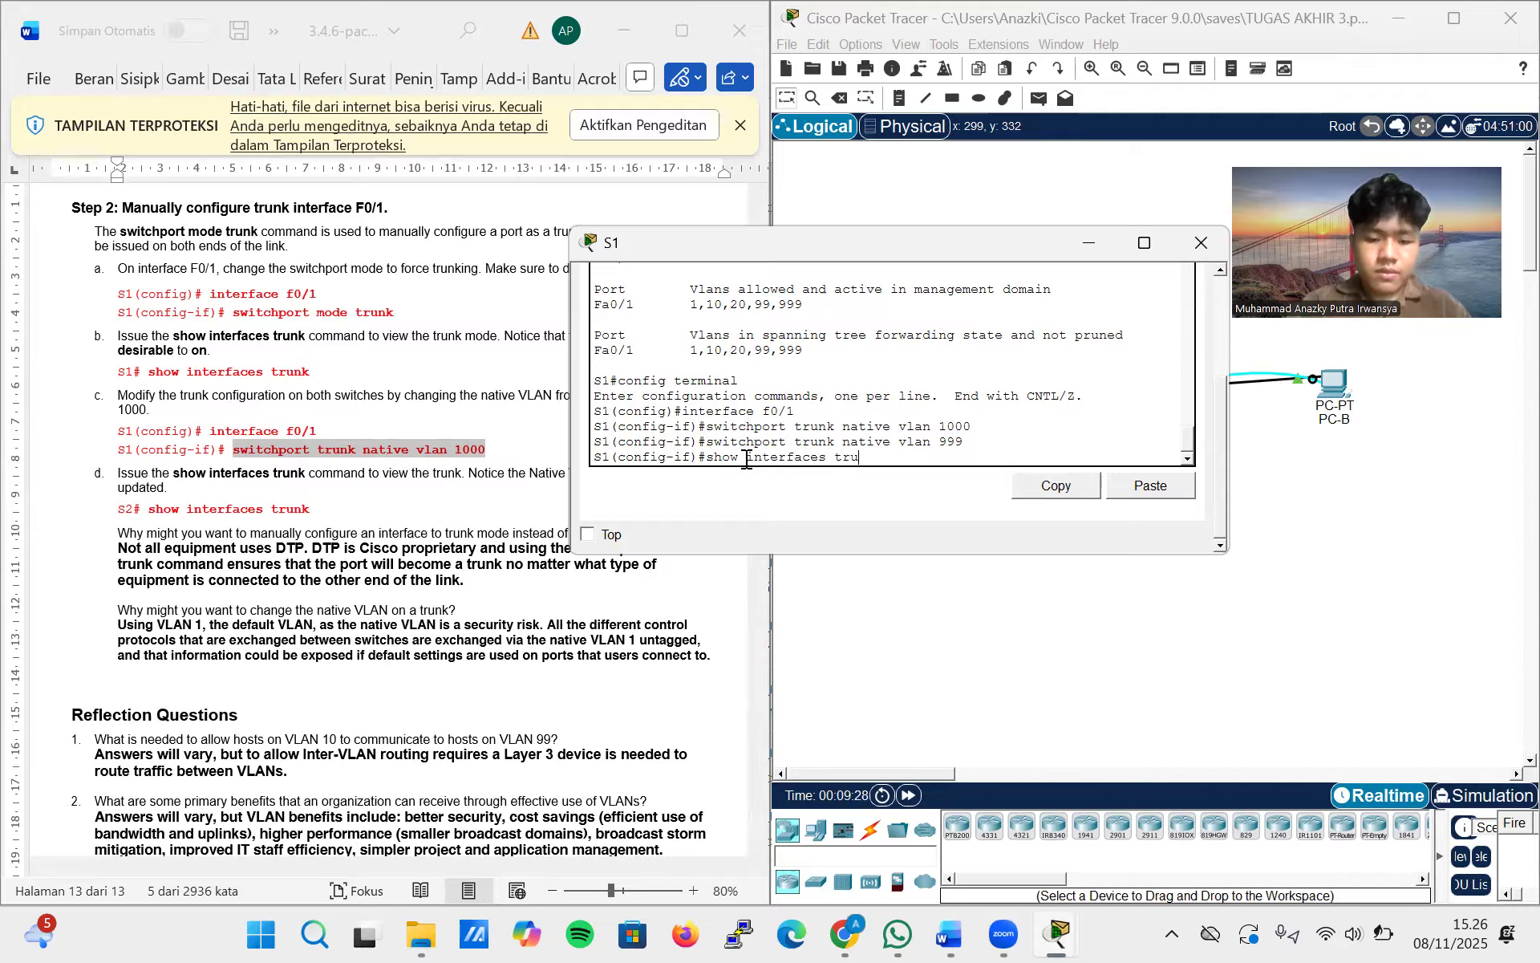
type("nk")
key("Return")
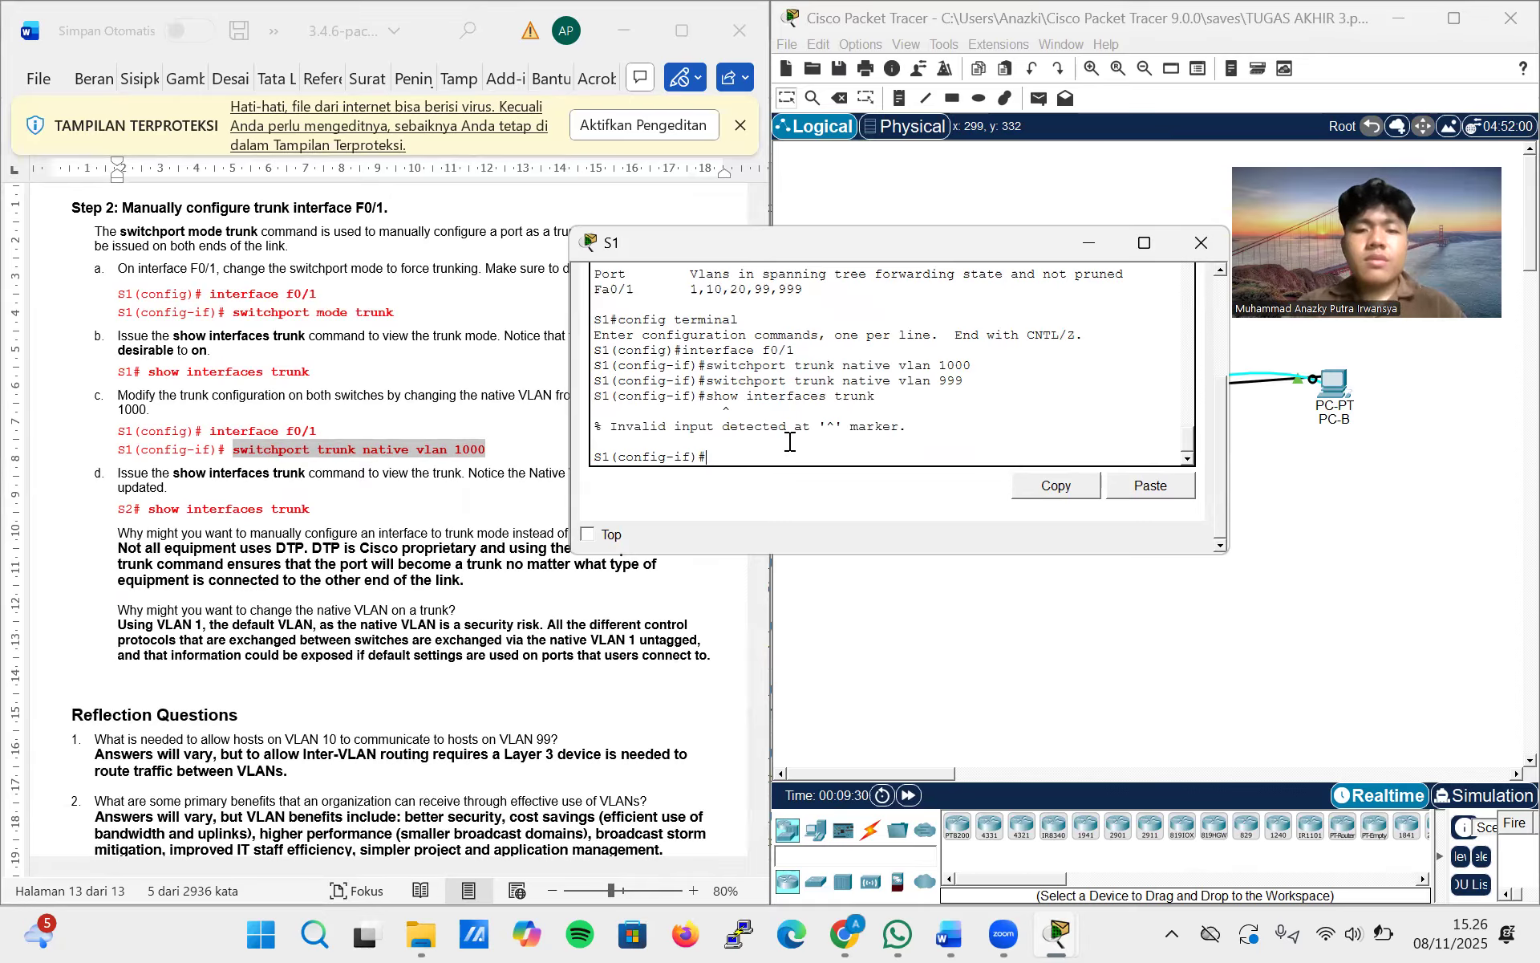
Exit interface configuration mode on S1 and try show interfaces trunk in global configuration mode
type("exit")
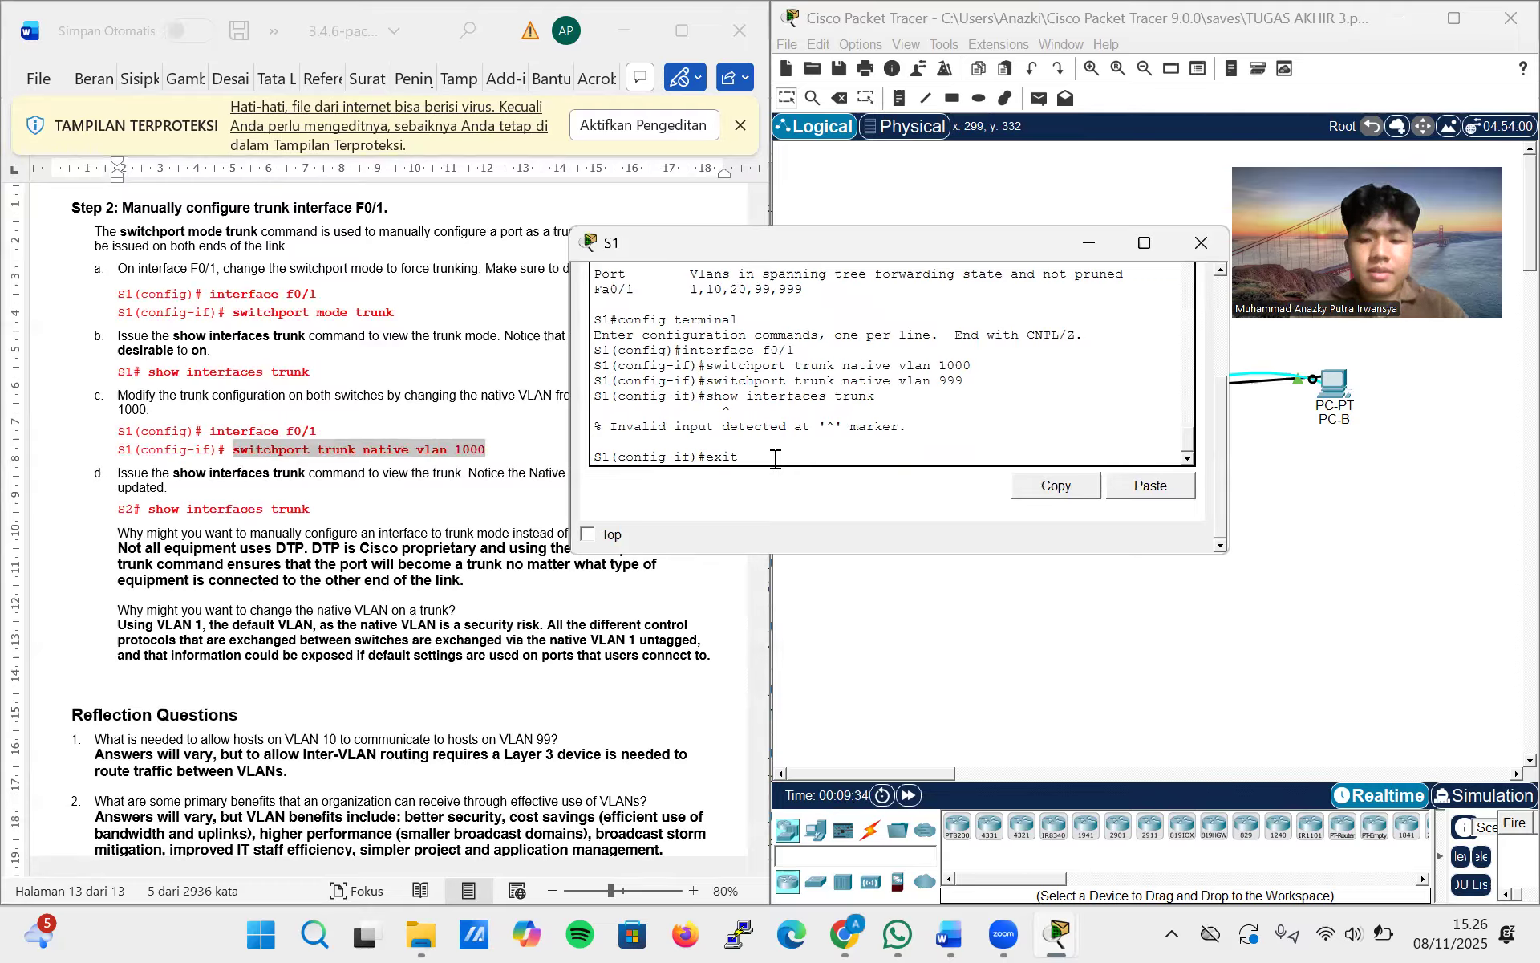
key("Return")
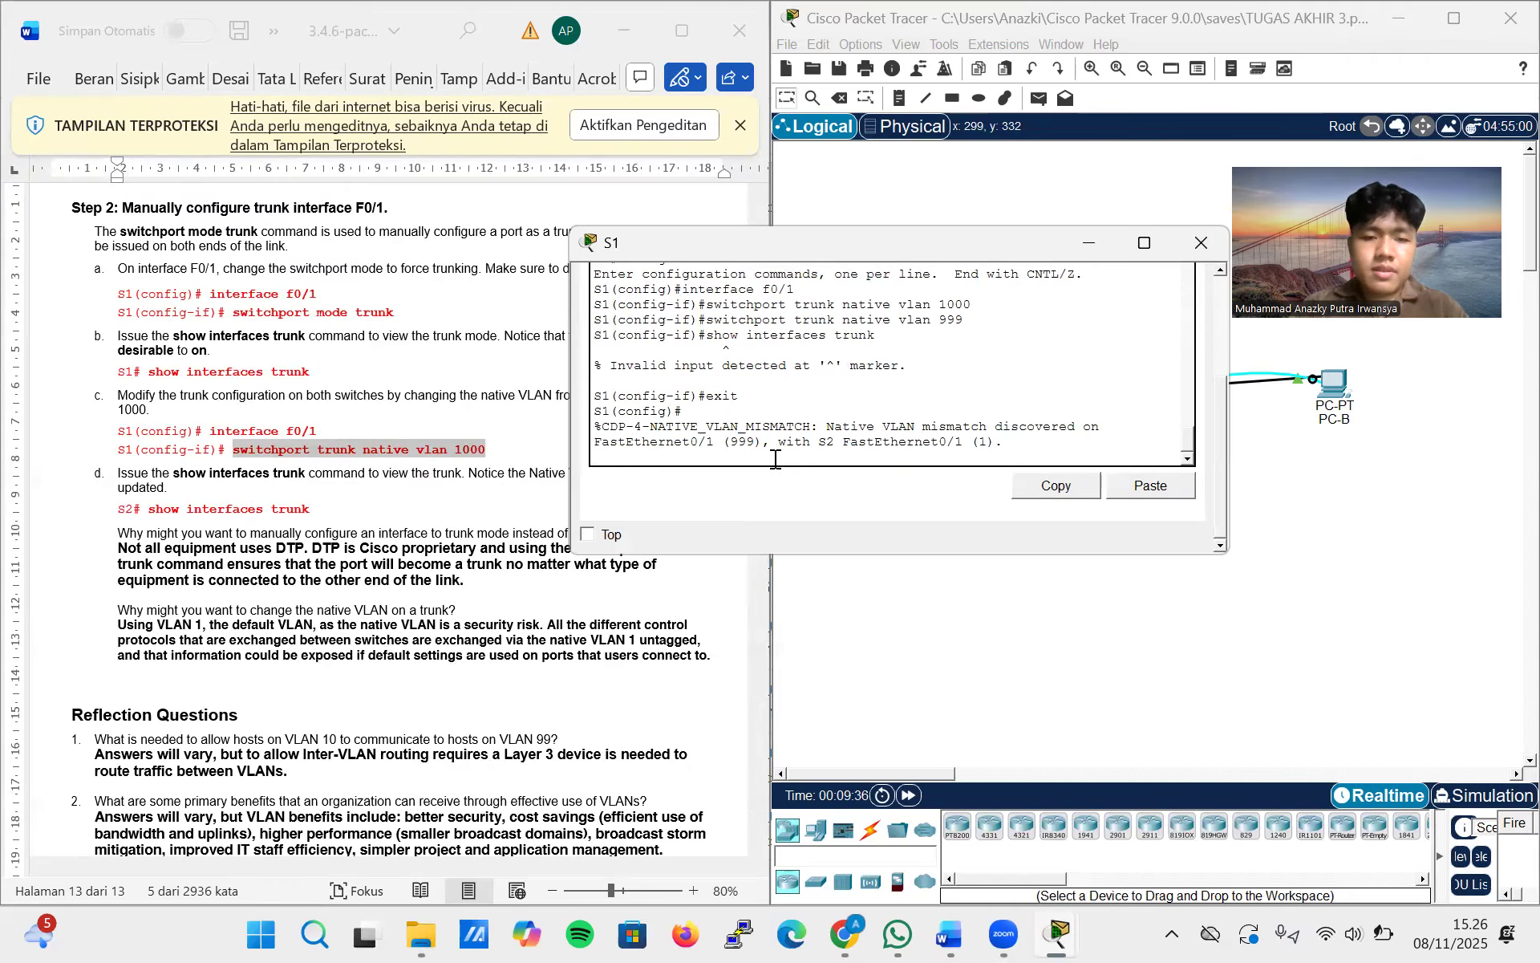
key("Return")
type("show interfaces trunk")
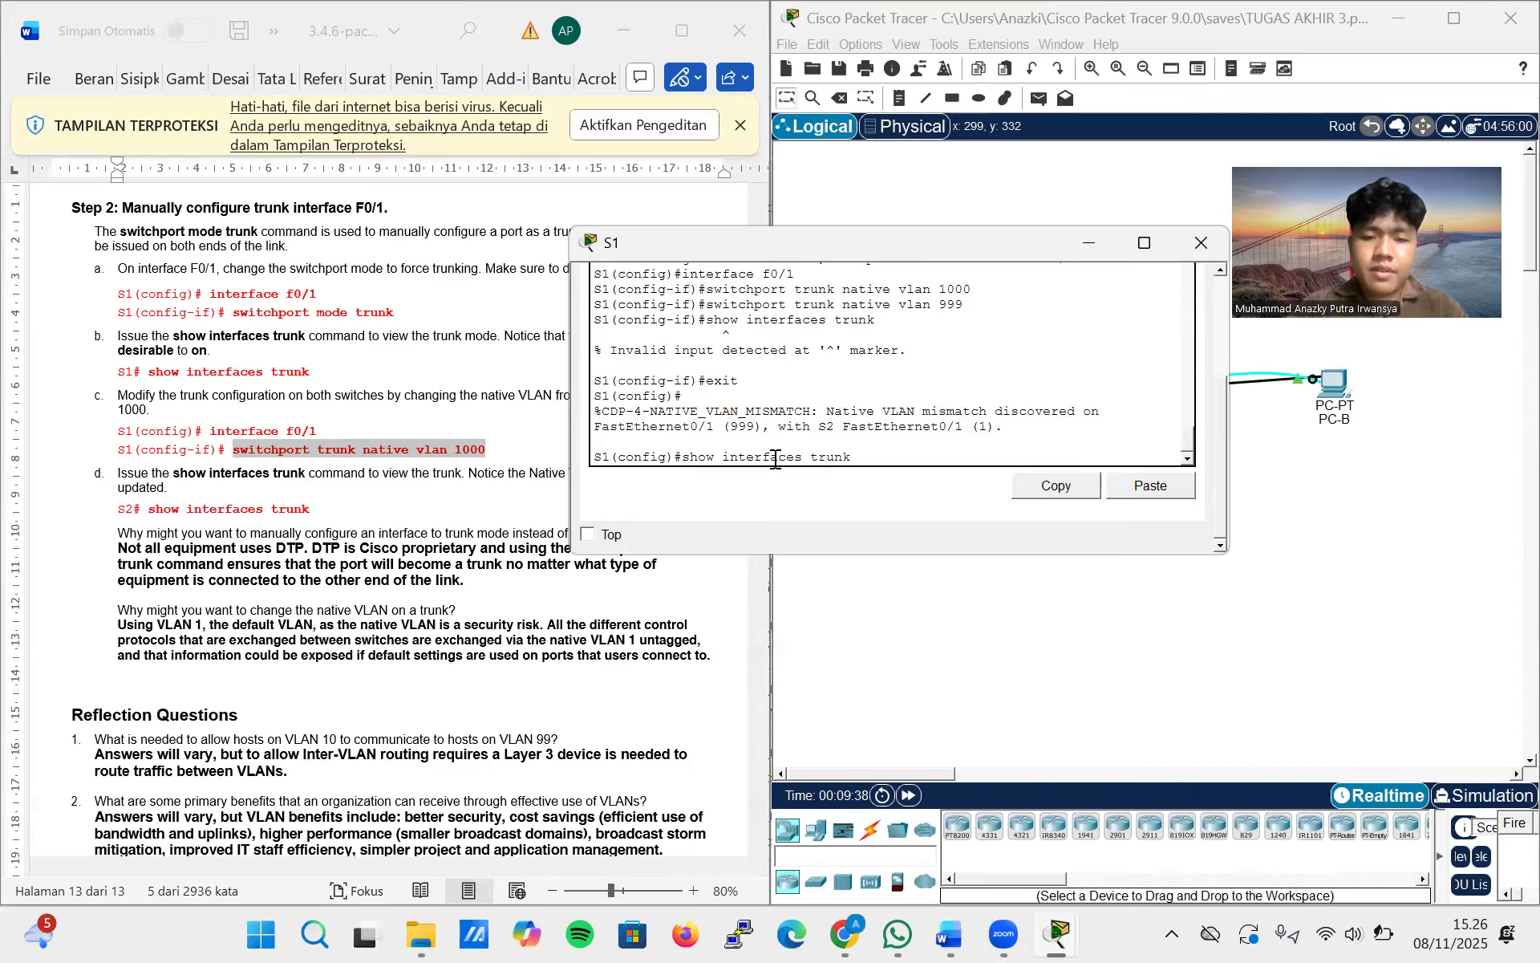
key("Return")
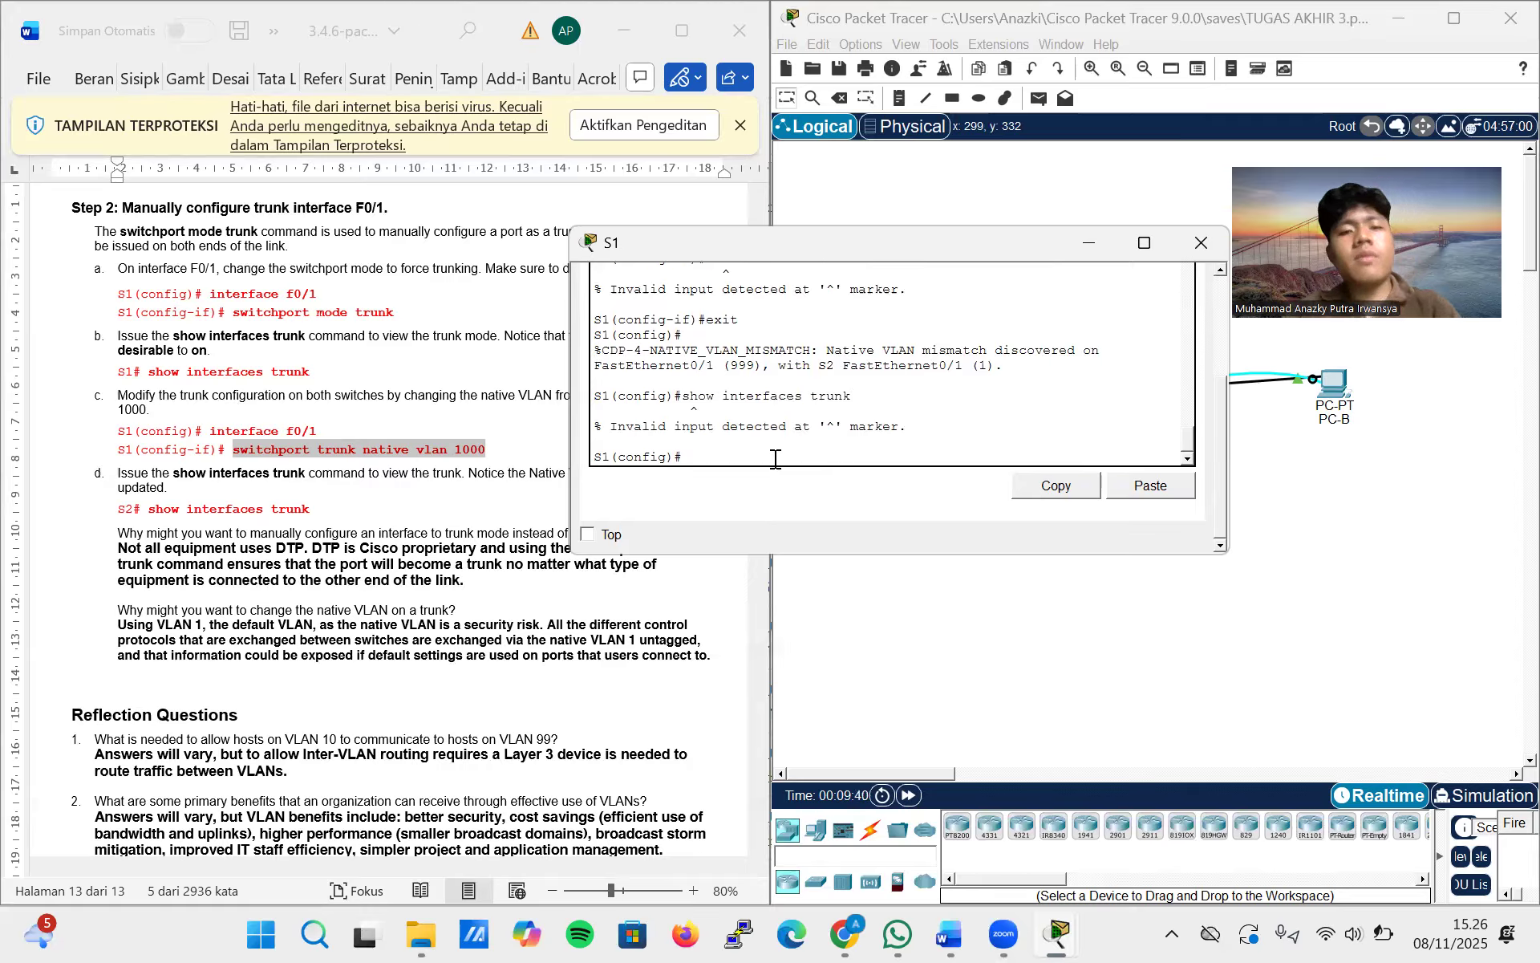
End configuration mode on S1, re-enter it with config terminal and try show interfaces trunk there again
type("end")
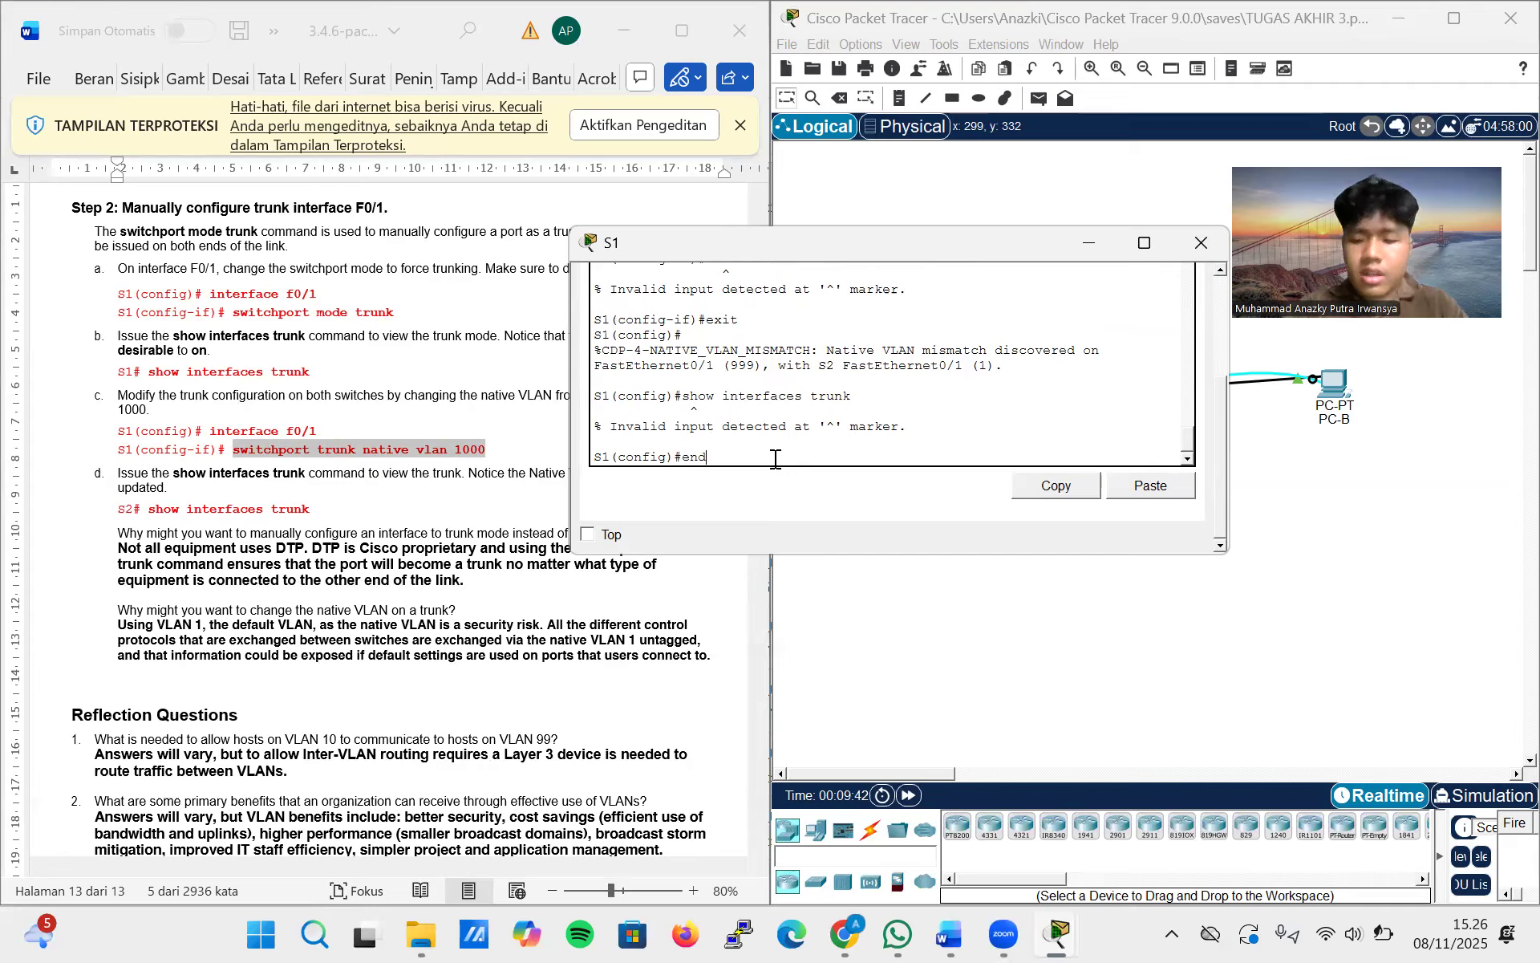
key("Return")
key("Up")
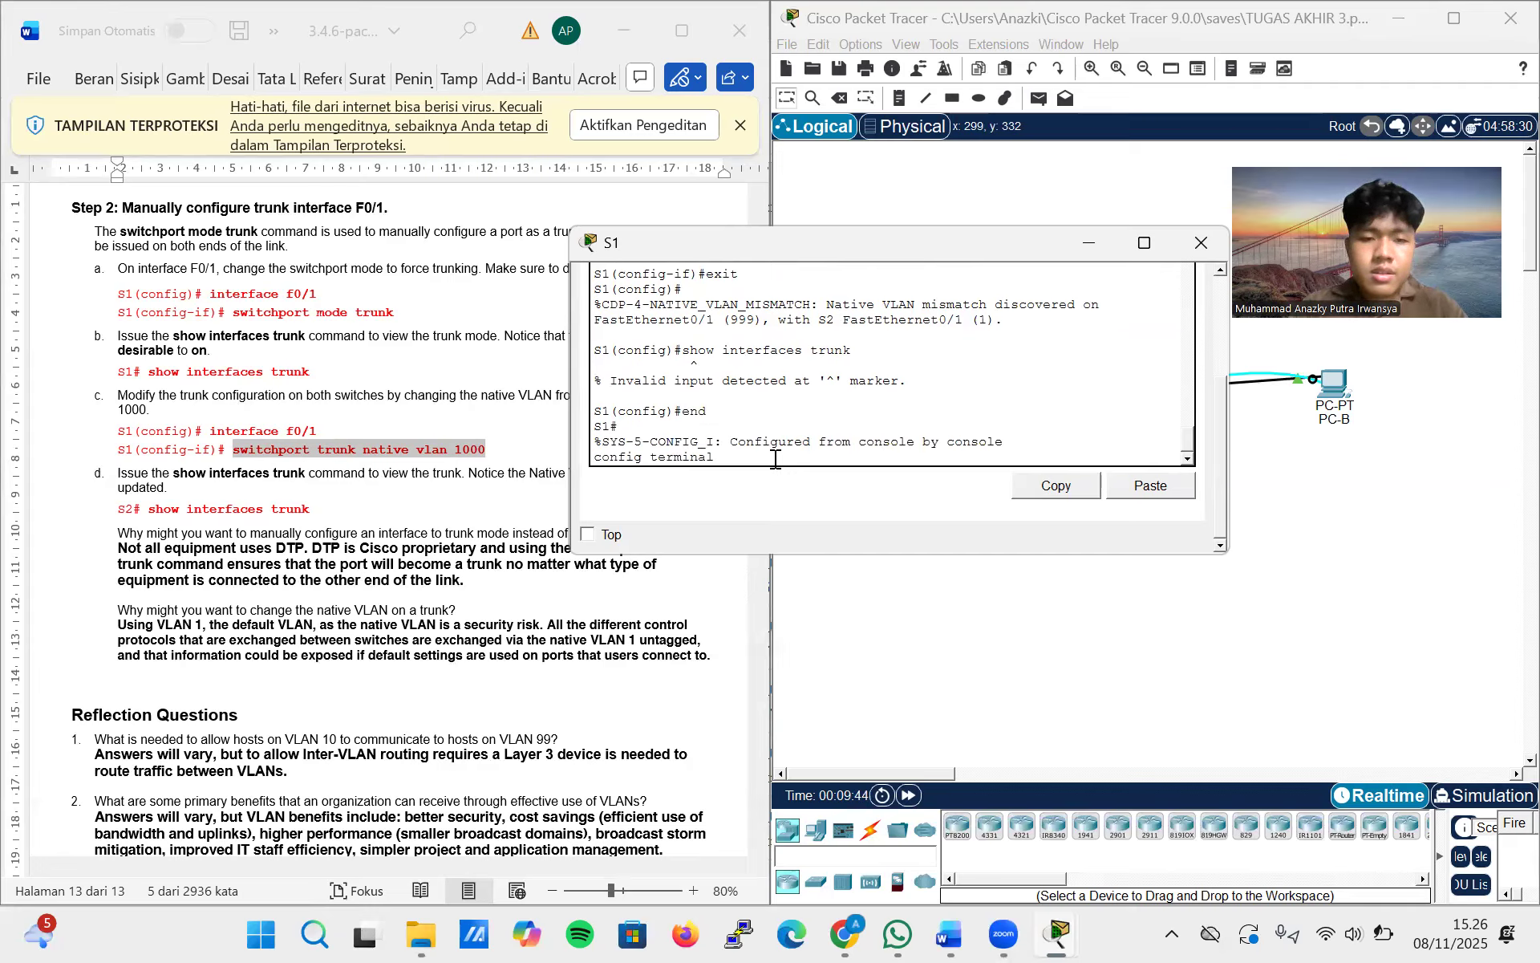
key("Return")
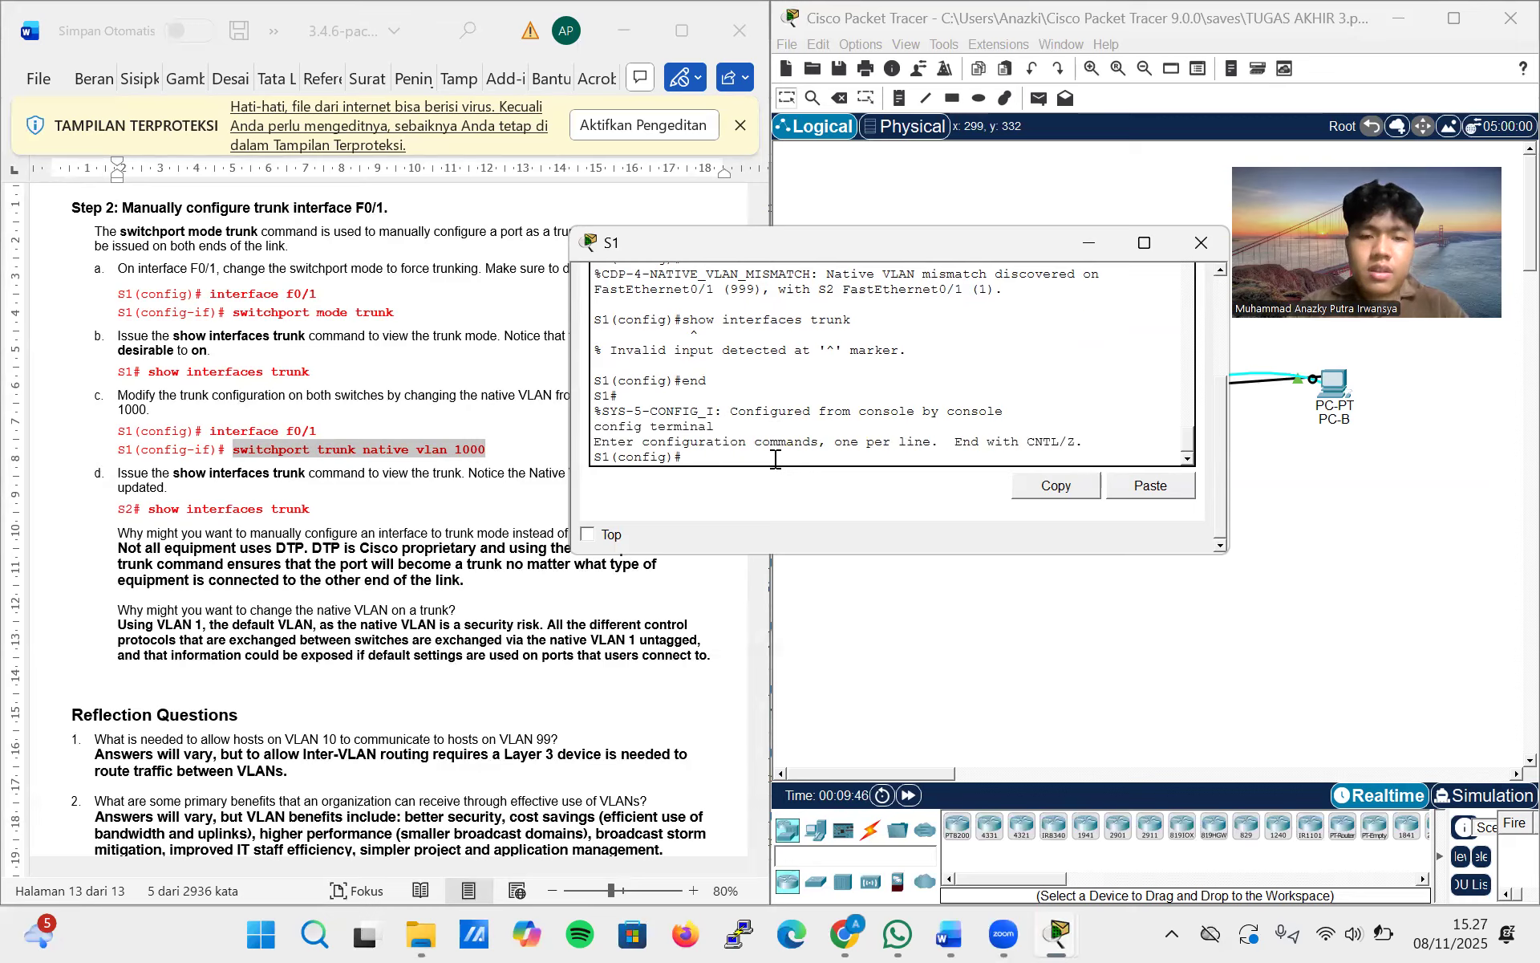
type("show interfaces trunk")
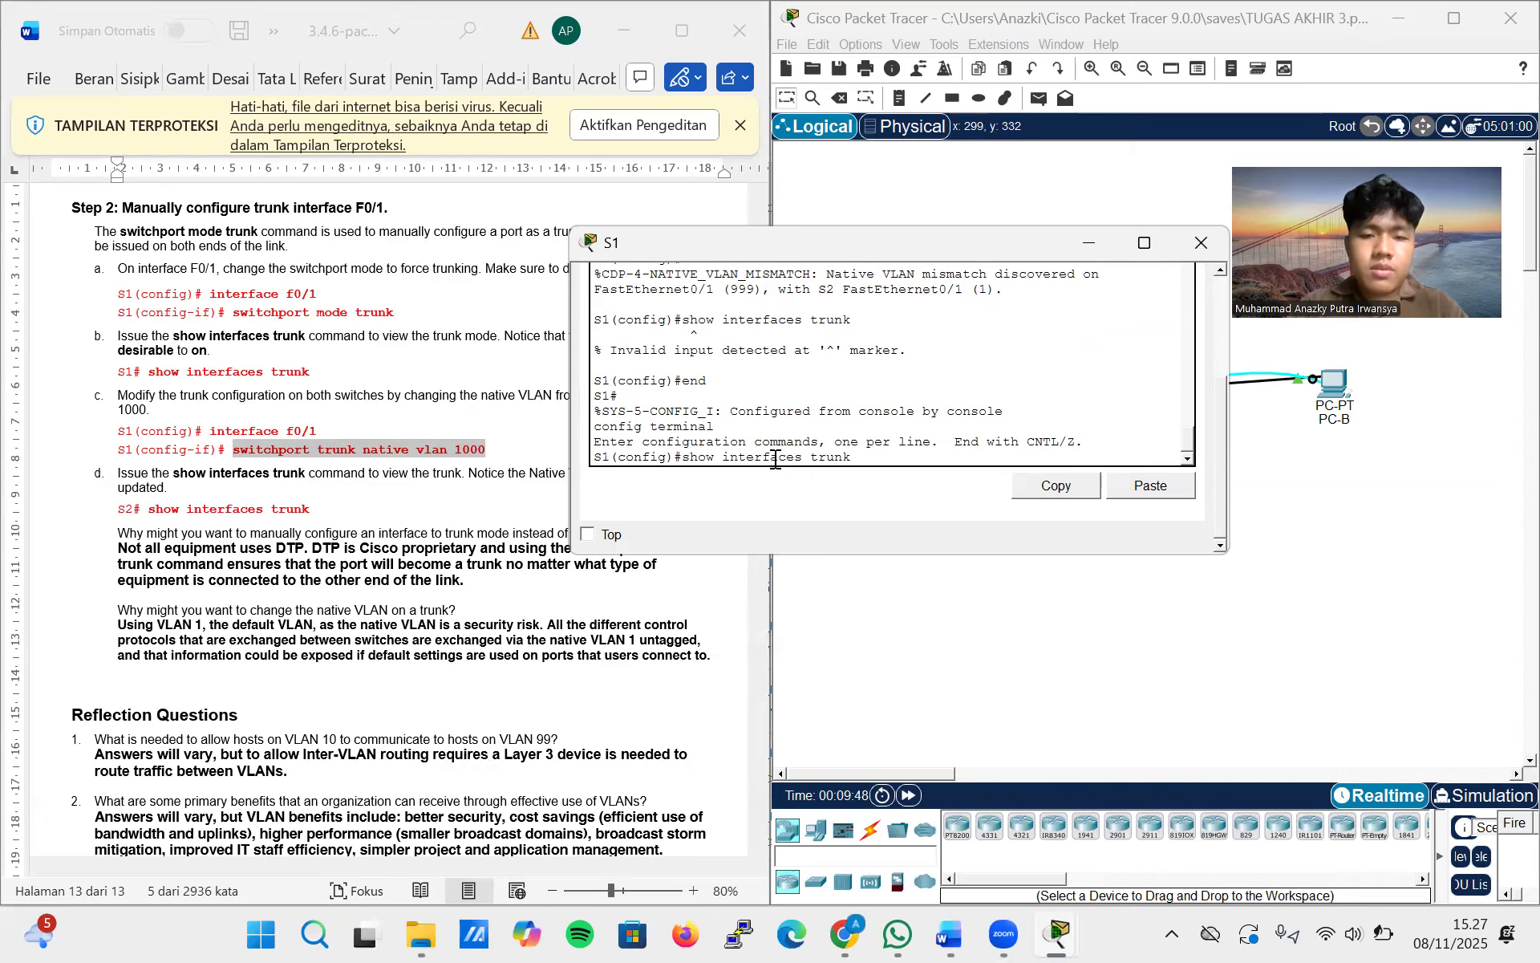
key("Return")
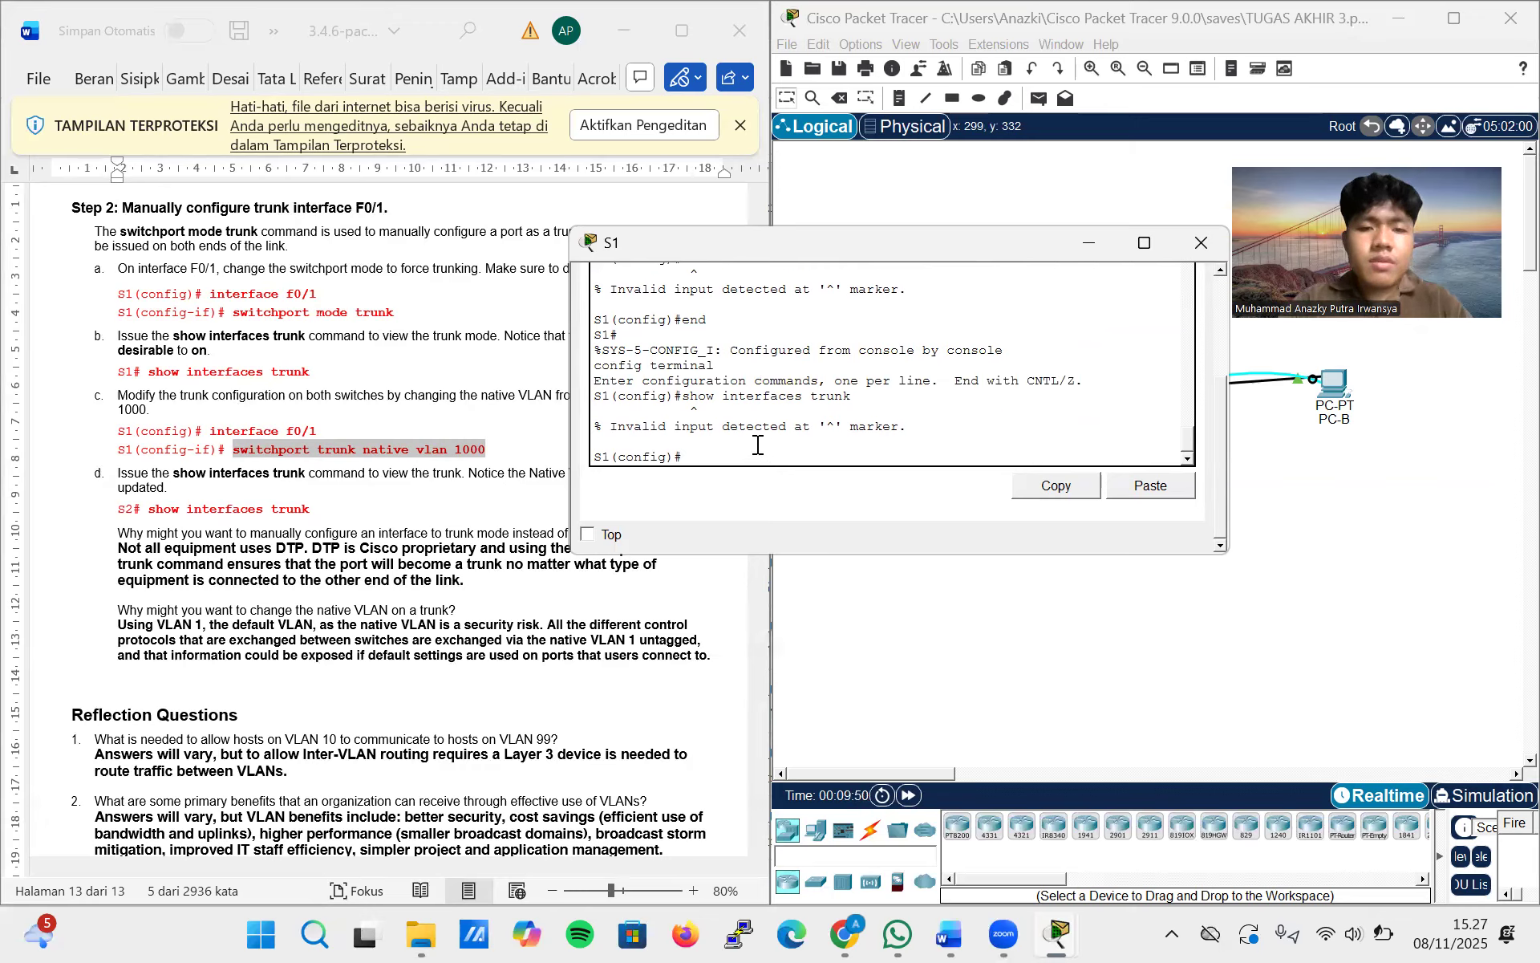
Return S1 to privileged EXEC mode with end and run show interfaces trunk to check the native VLAN
type("end")
key("Return")
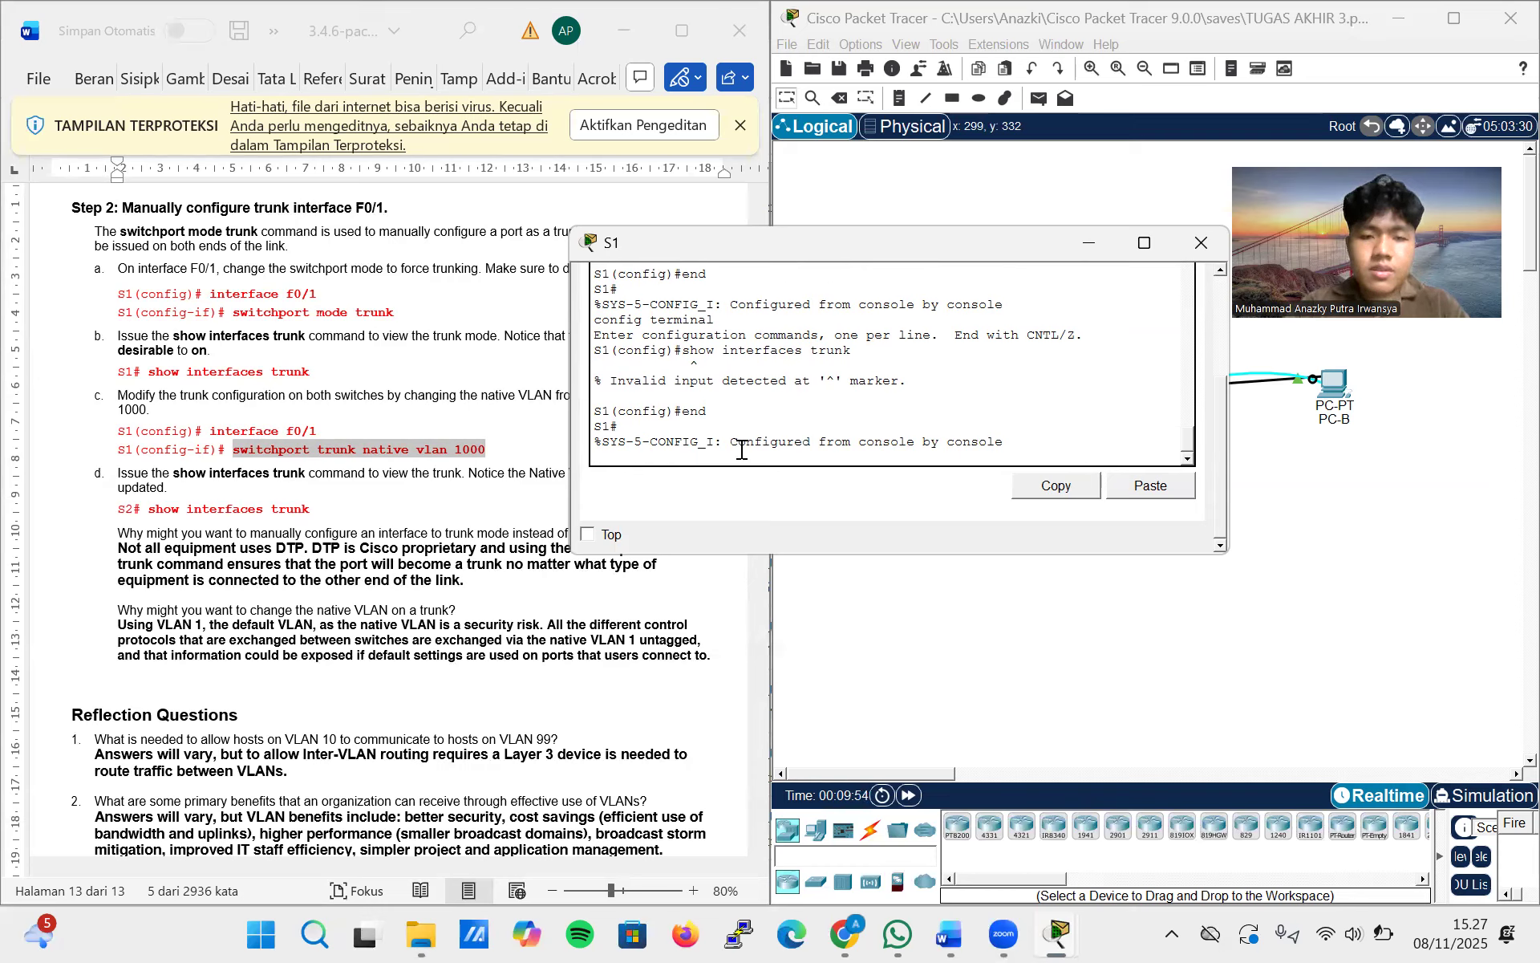
key("Return")
key("Up")
key("Up")
key("Down")
key("Up")
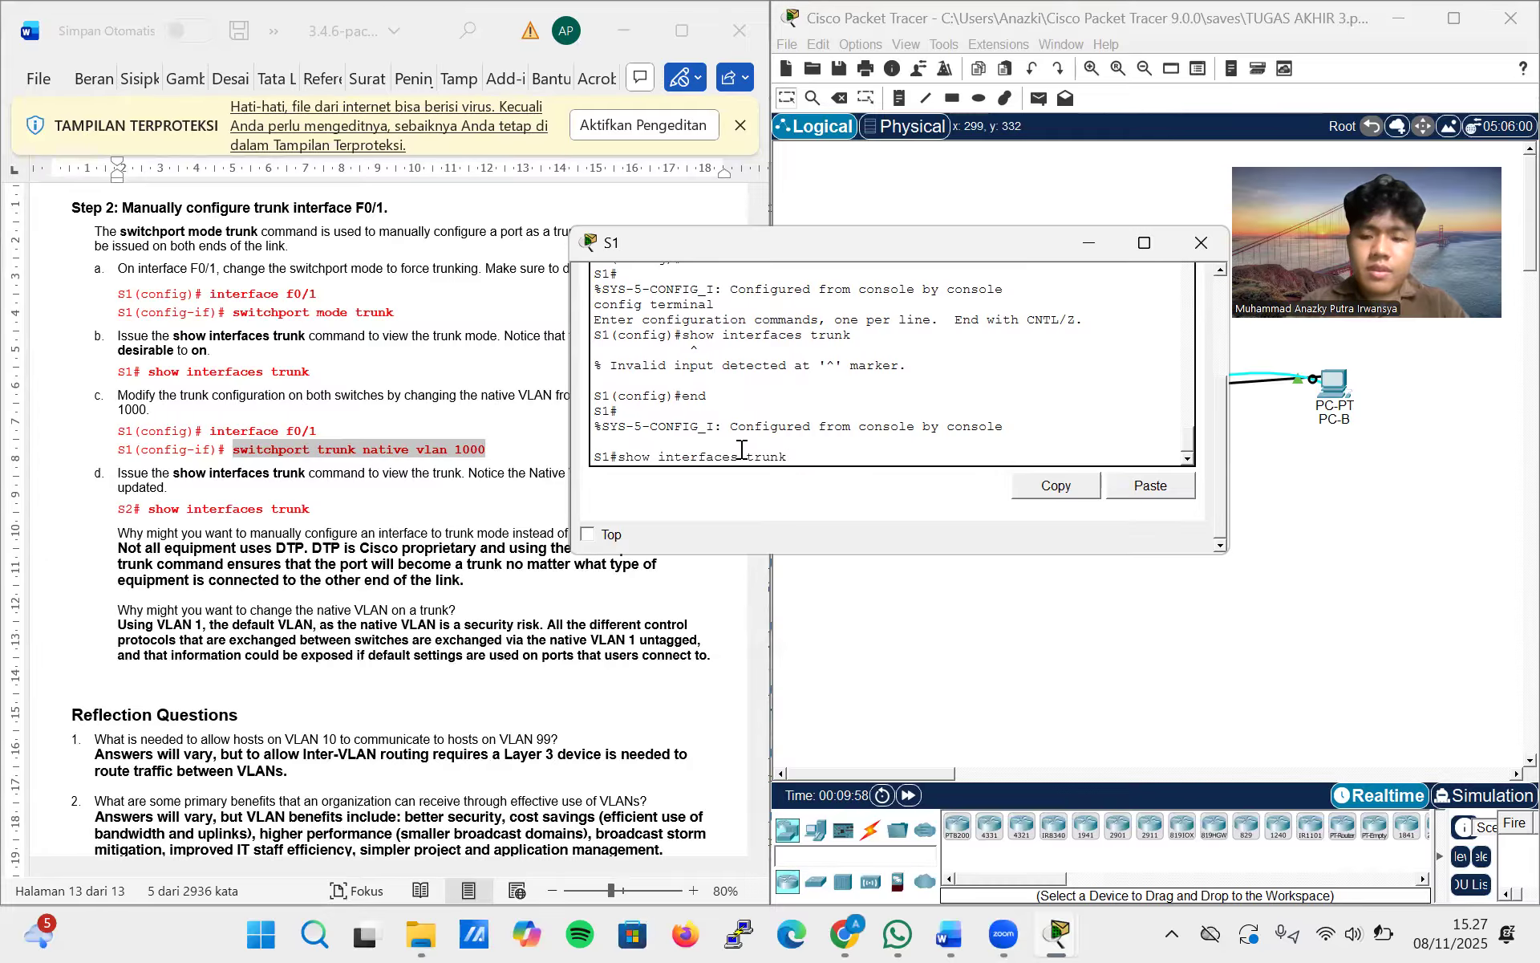
key("Return")
scroll(742, 450, "up", 1)
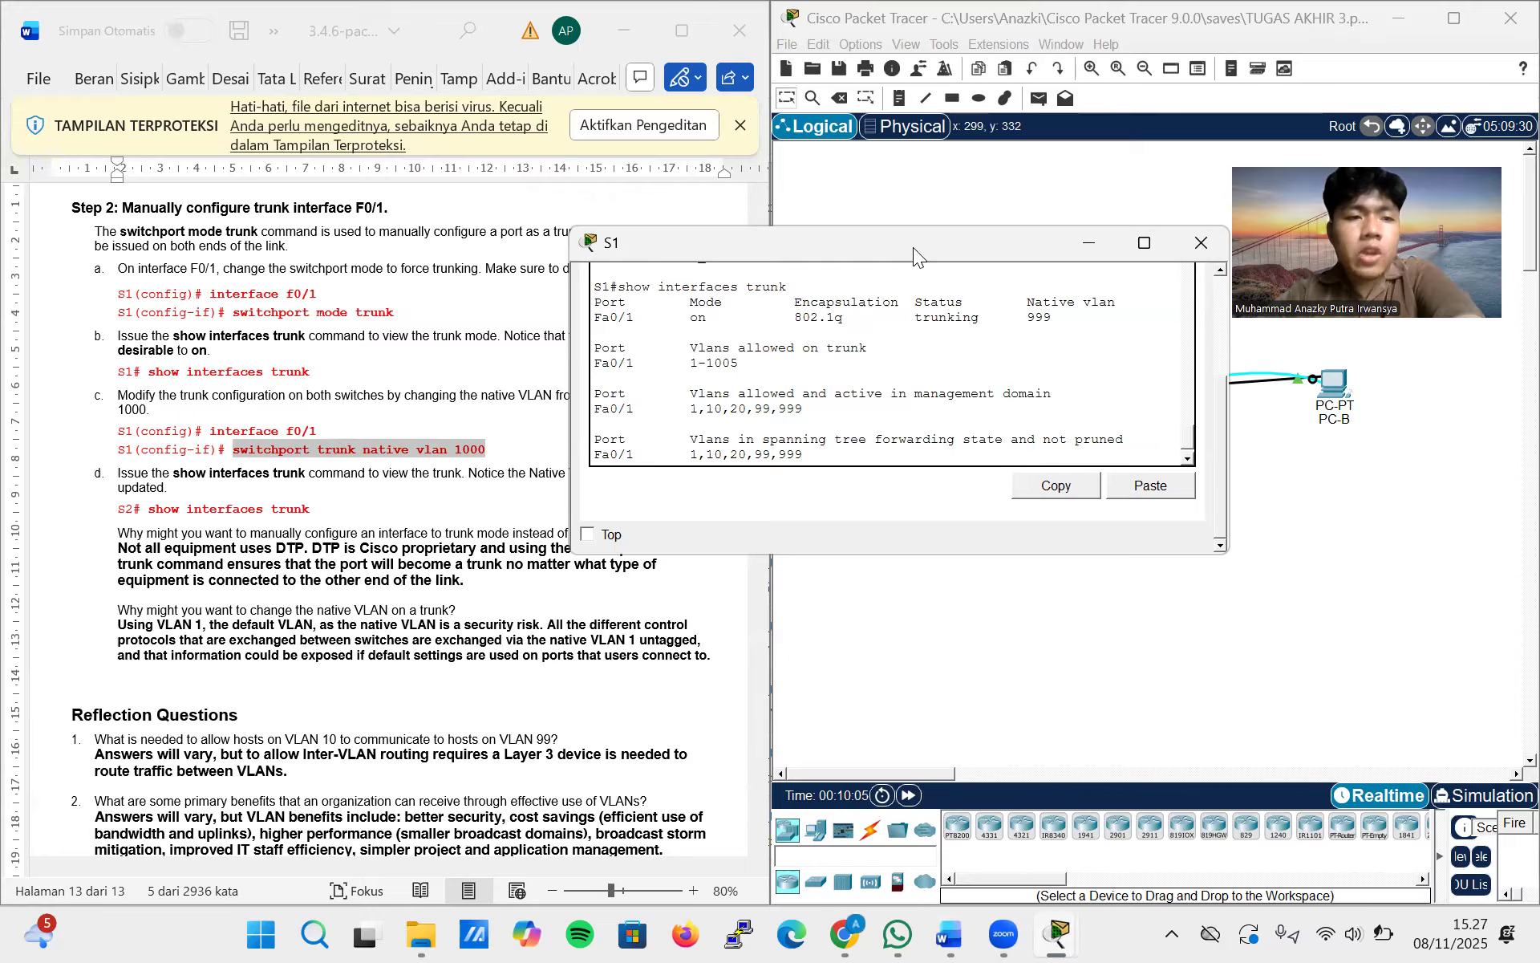
Move the S1 window clear of the lab instructions and the topology, and close it
left_click_drag(912, 247, 1025, 284)
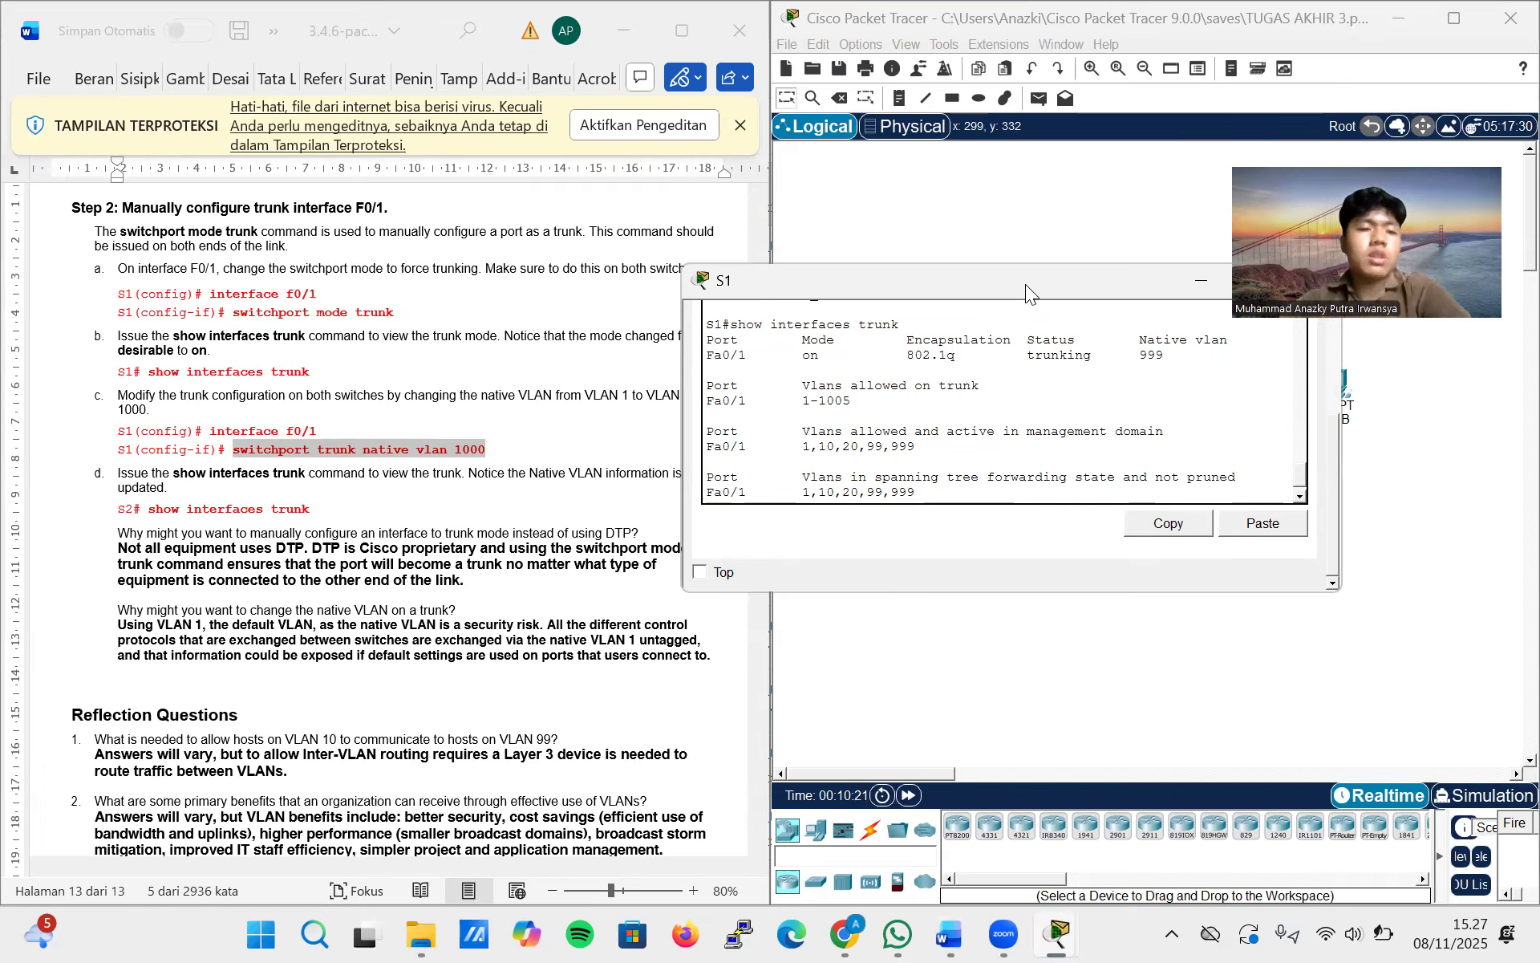
left_click_drag(1025, 284, 1097, 161)
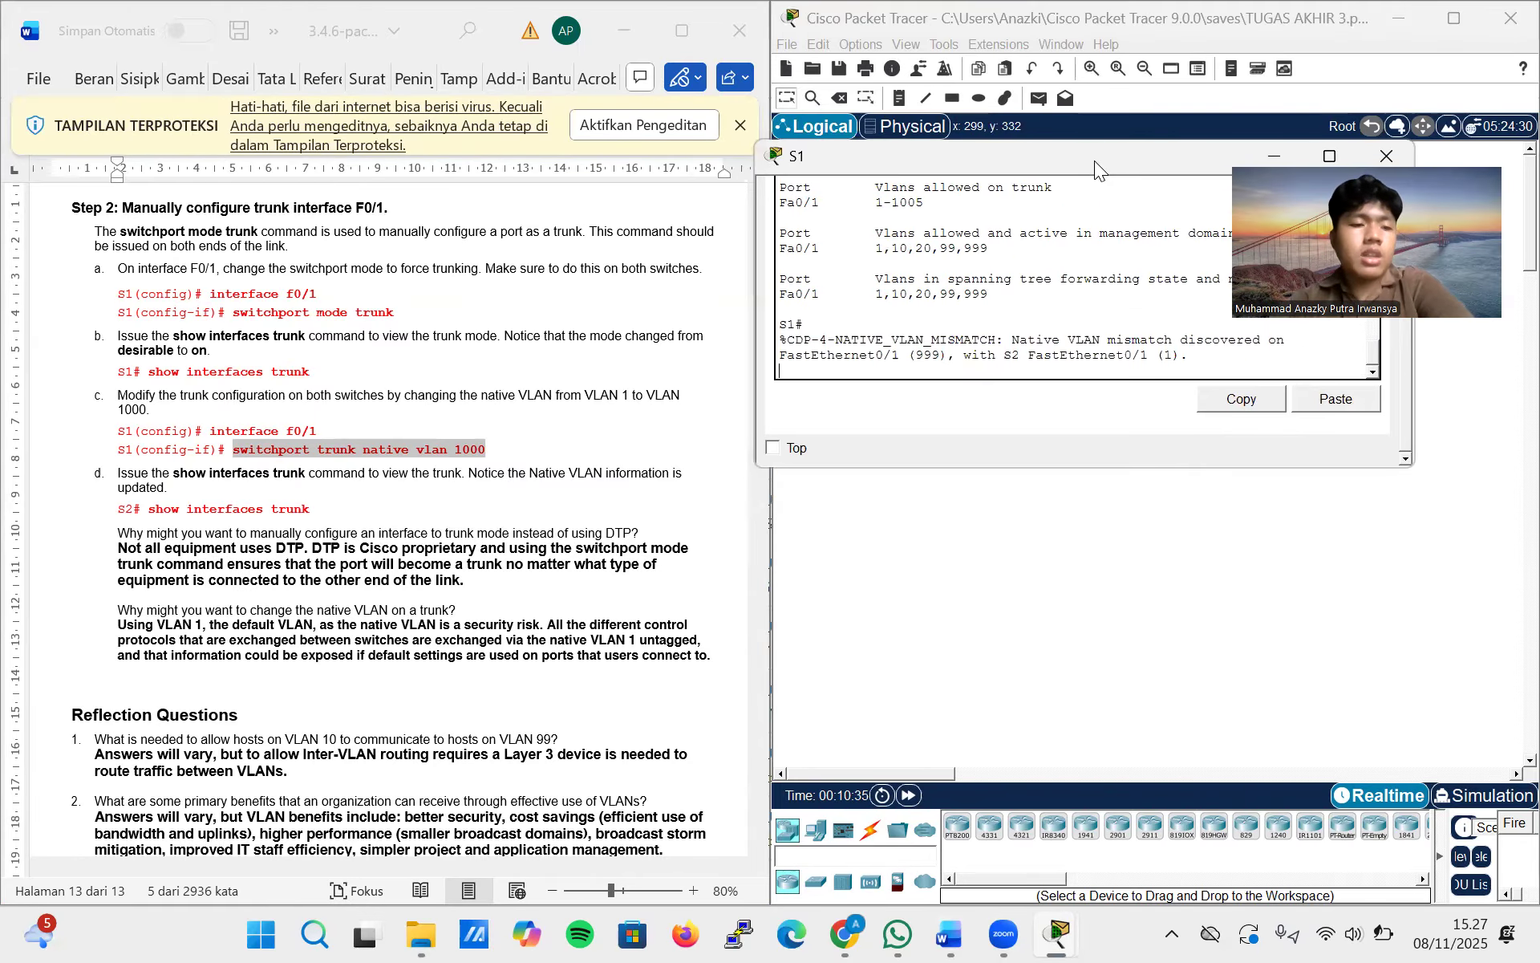
left_click_drag(1051, 162, 637, 366)
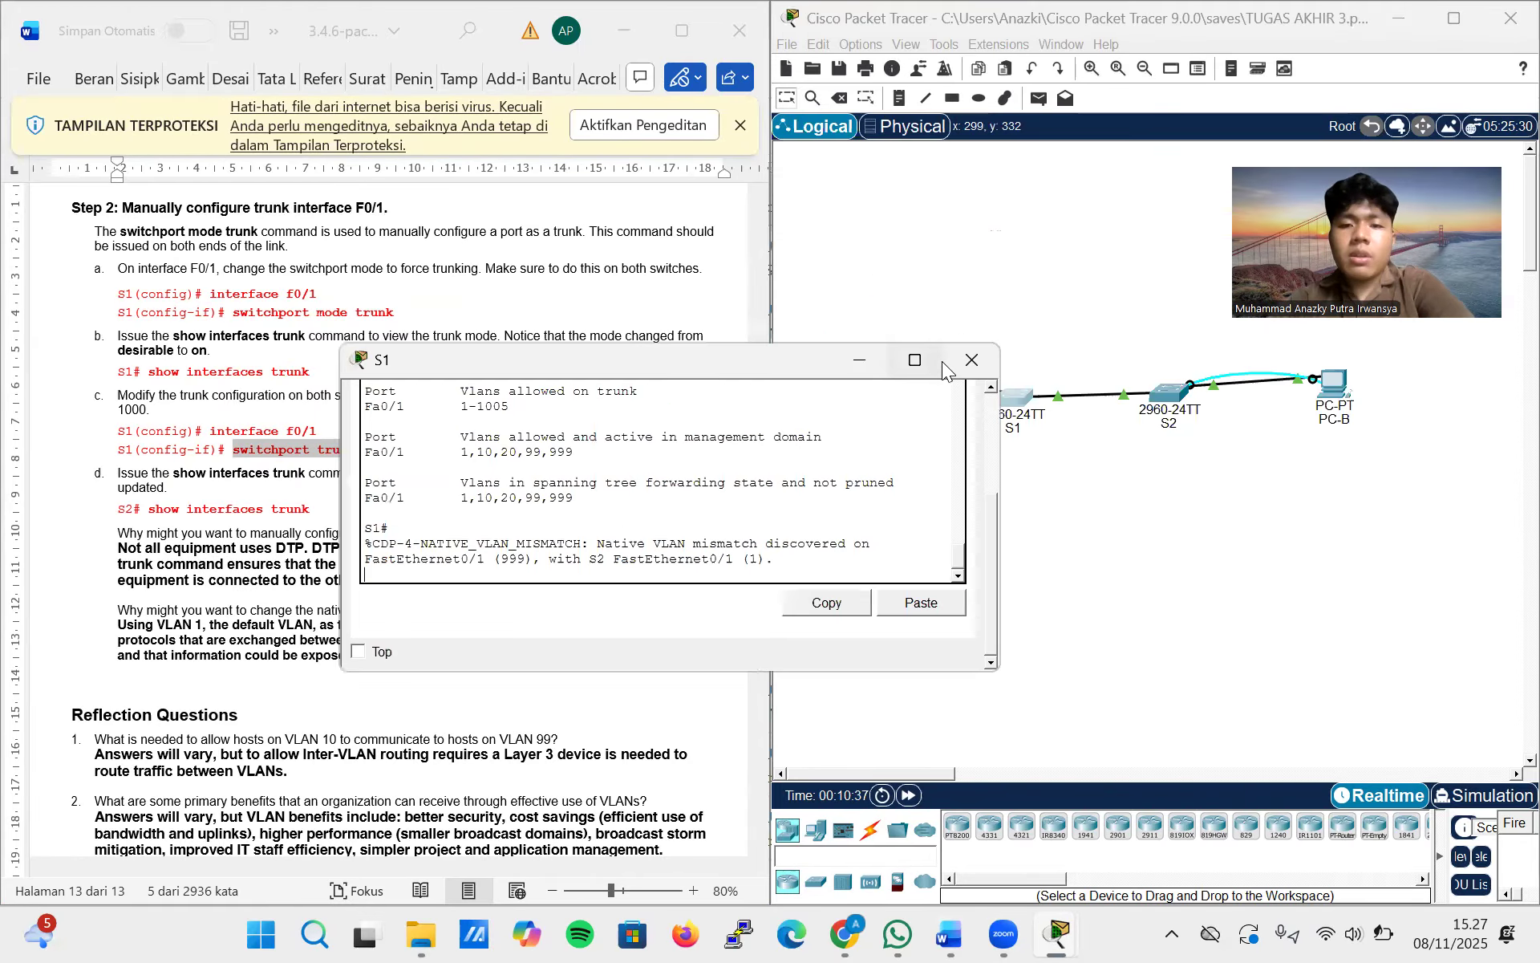
left_click(967, 363)
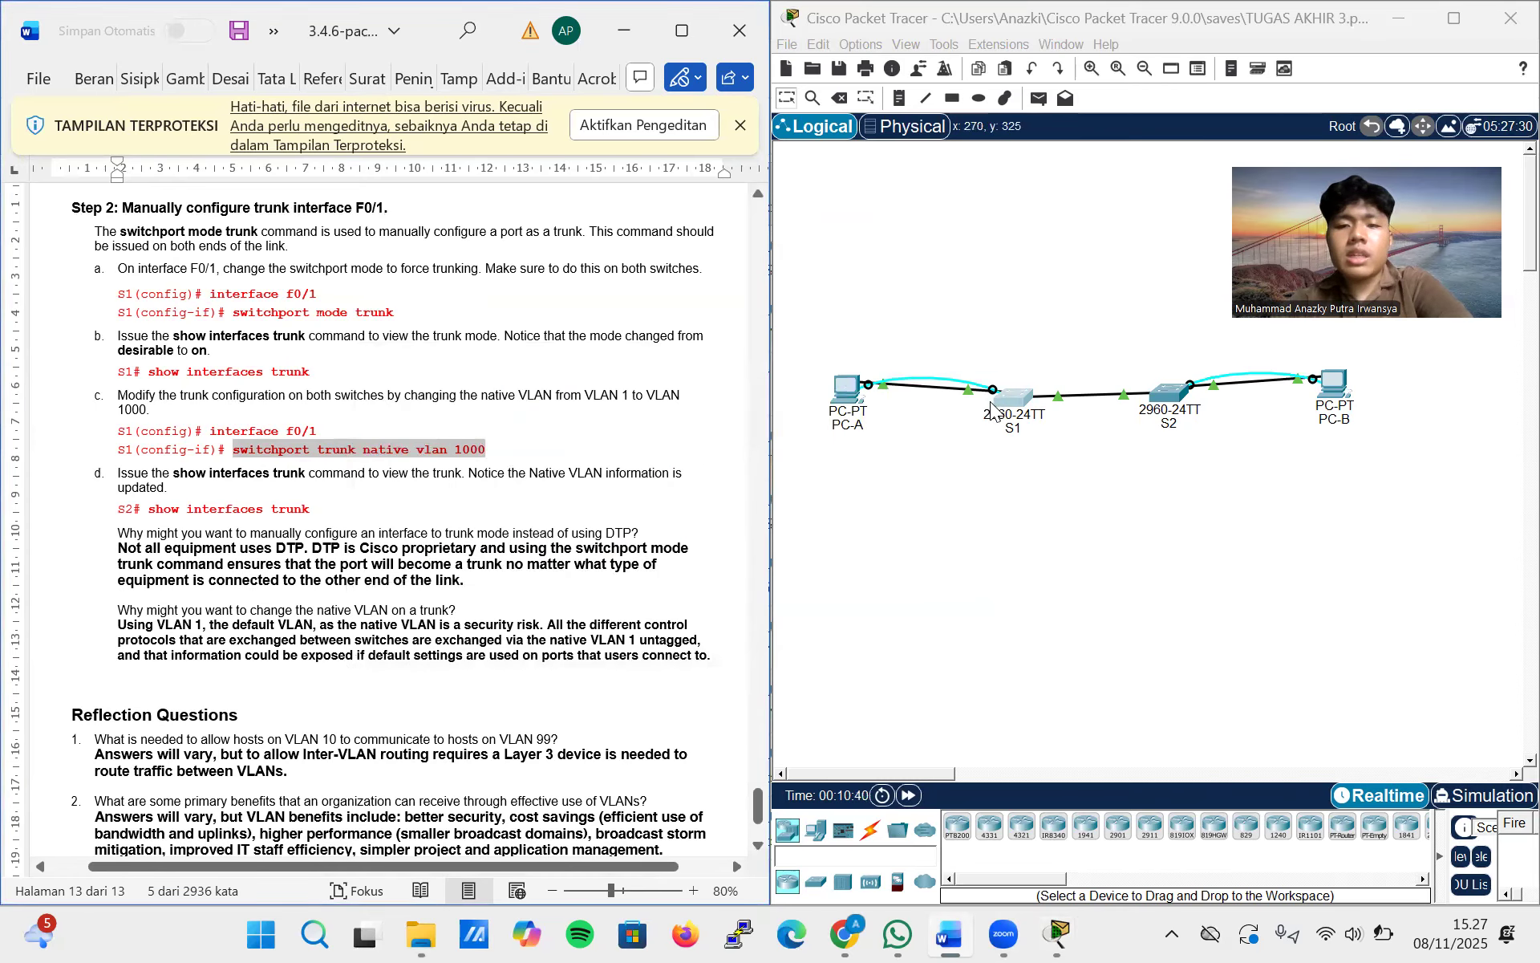
Ping 192.168.1.11 from PC-A's command prompt to test connectivity, and close the PC-A window
left_click(847, 389)
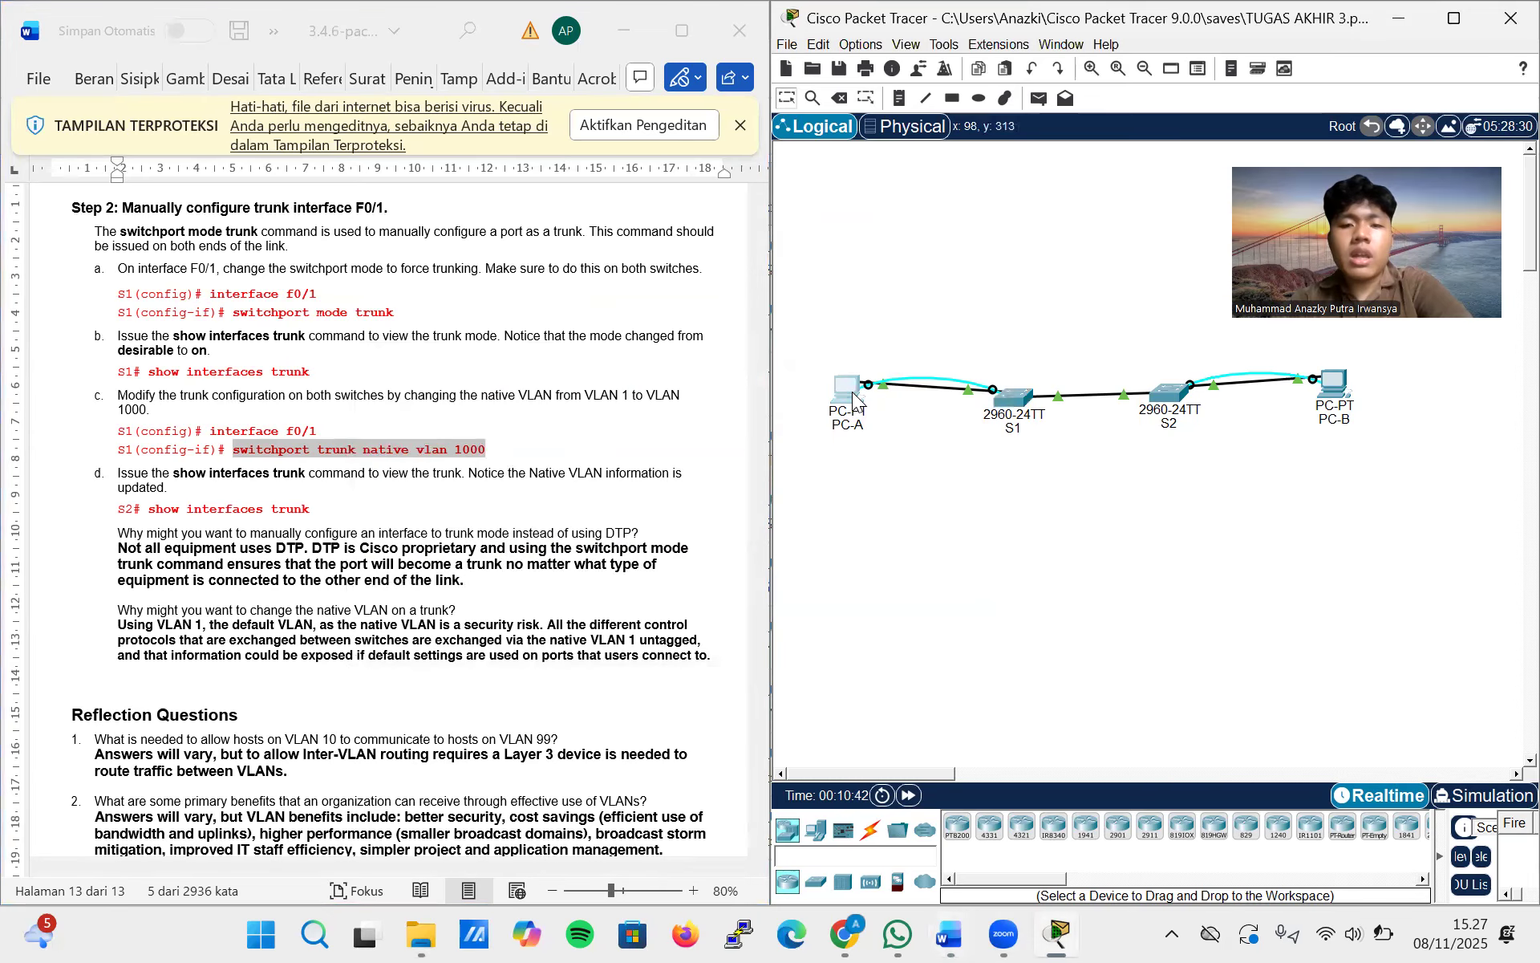
left_click(858, 371)
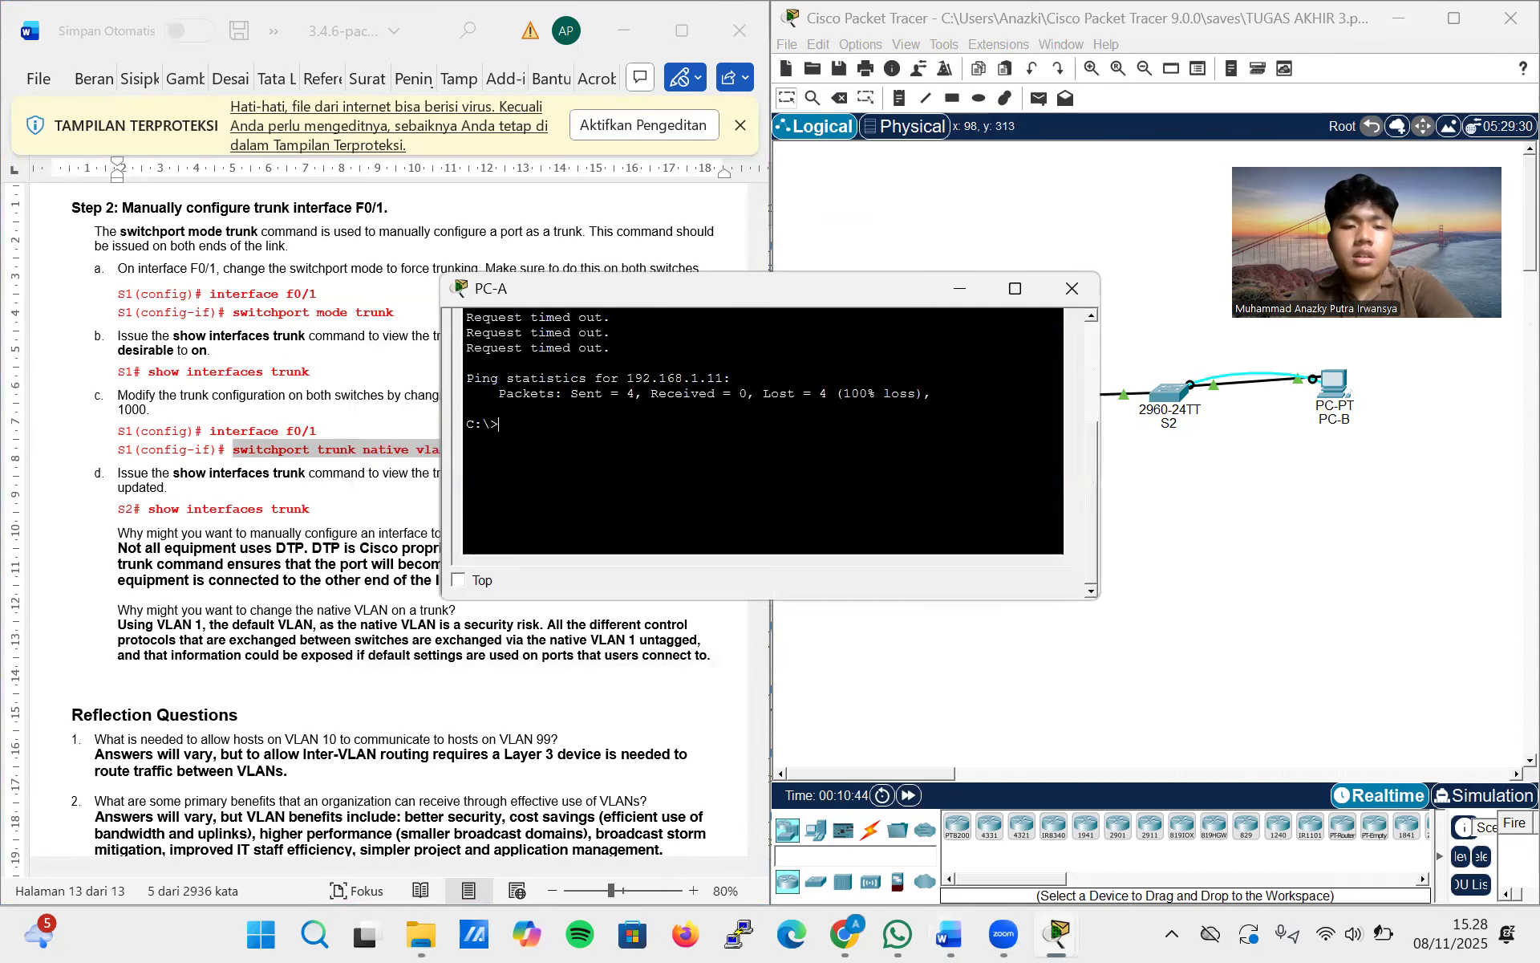
key("Up")
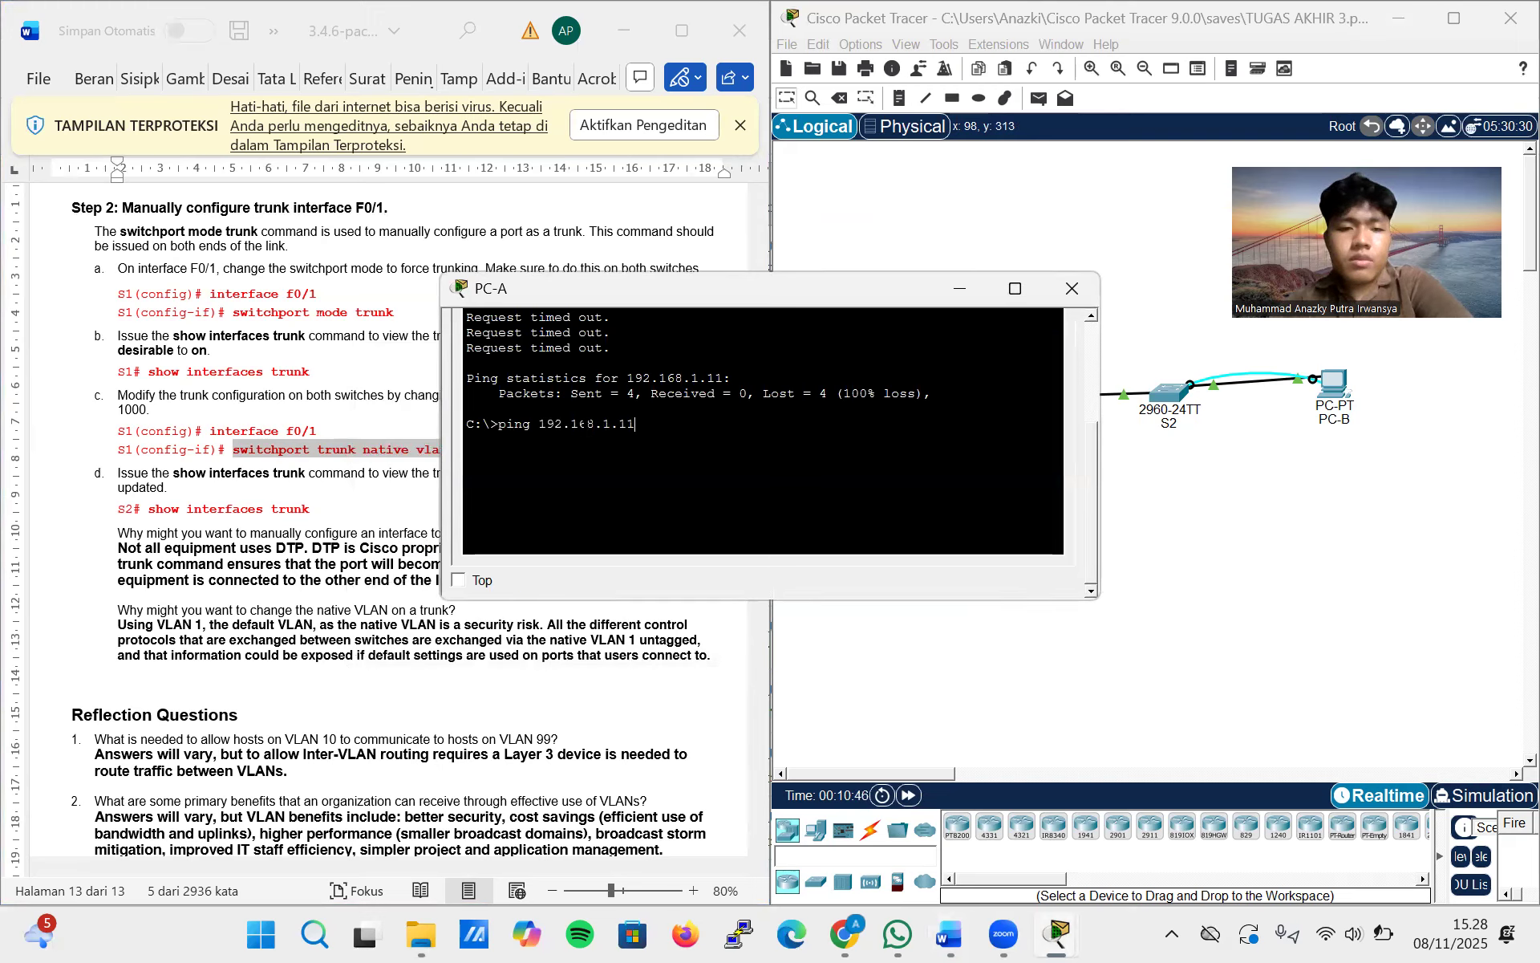
key("Return")
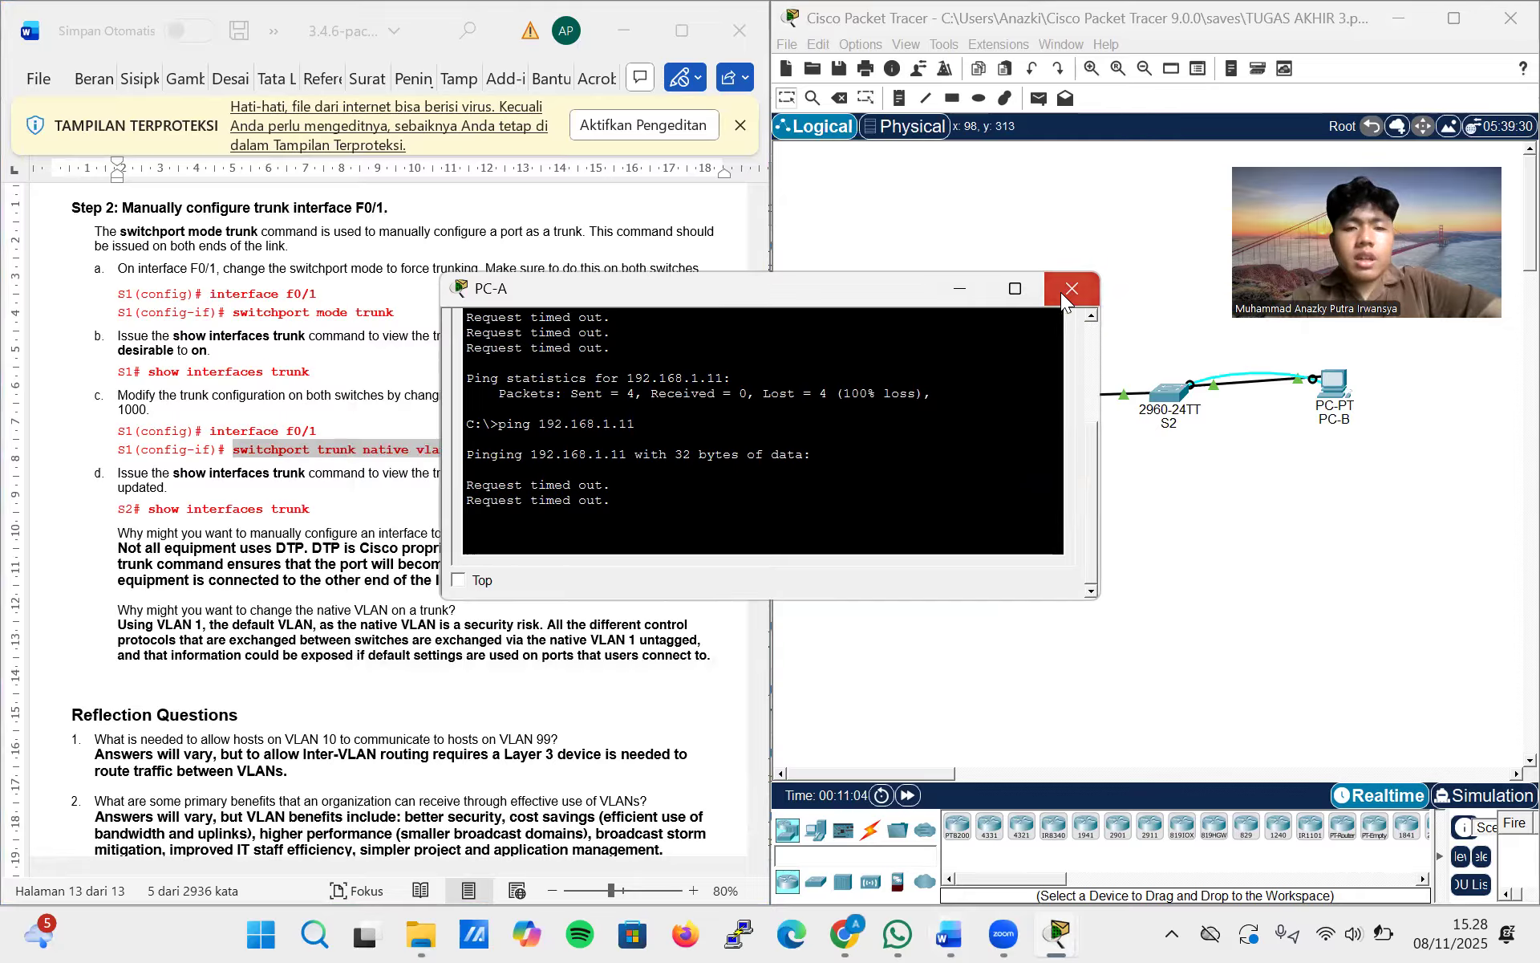
left_click(1061, 292)
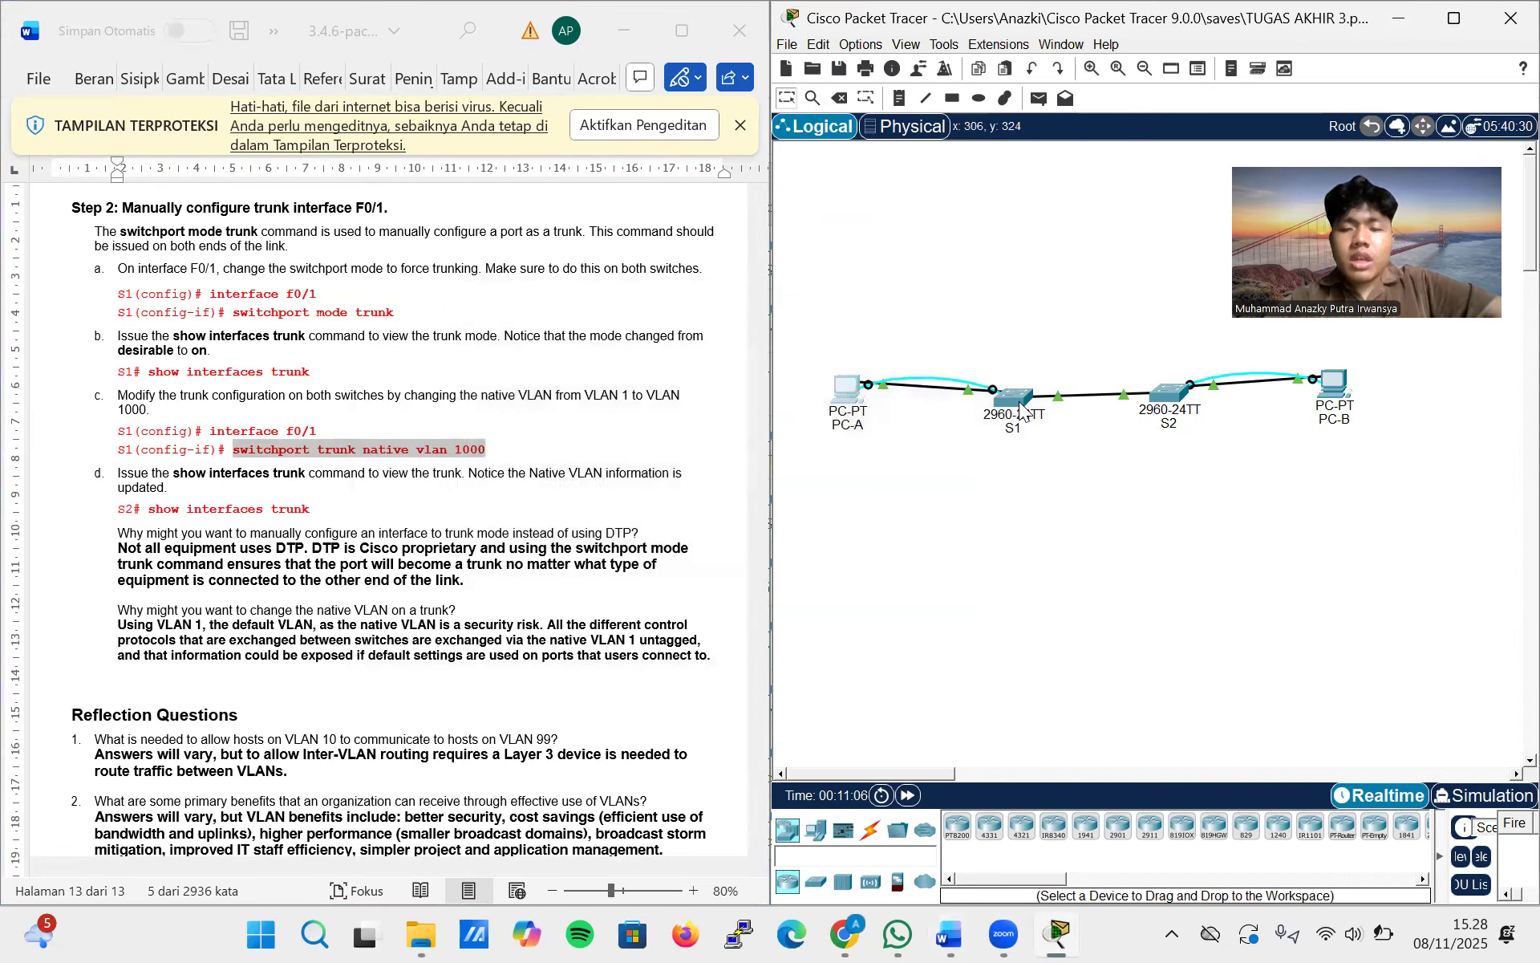
Add a new PC to the topology above switch S1 and name it PC-C
scroll(1028, 263, "up", 2)
scroll(1029, 263, "down", 2)
scroll(1028, 263, "up", 1)
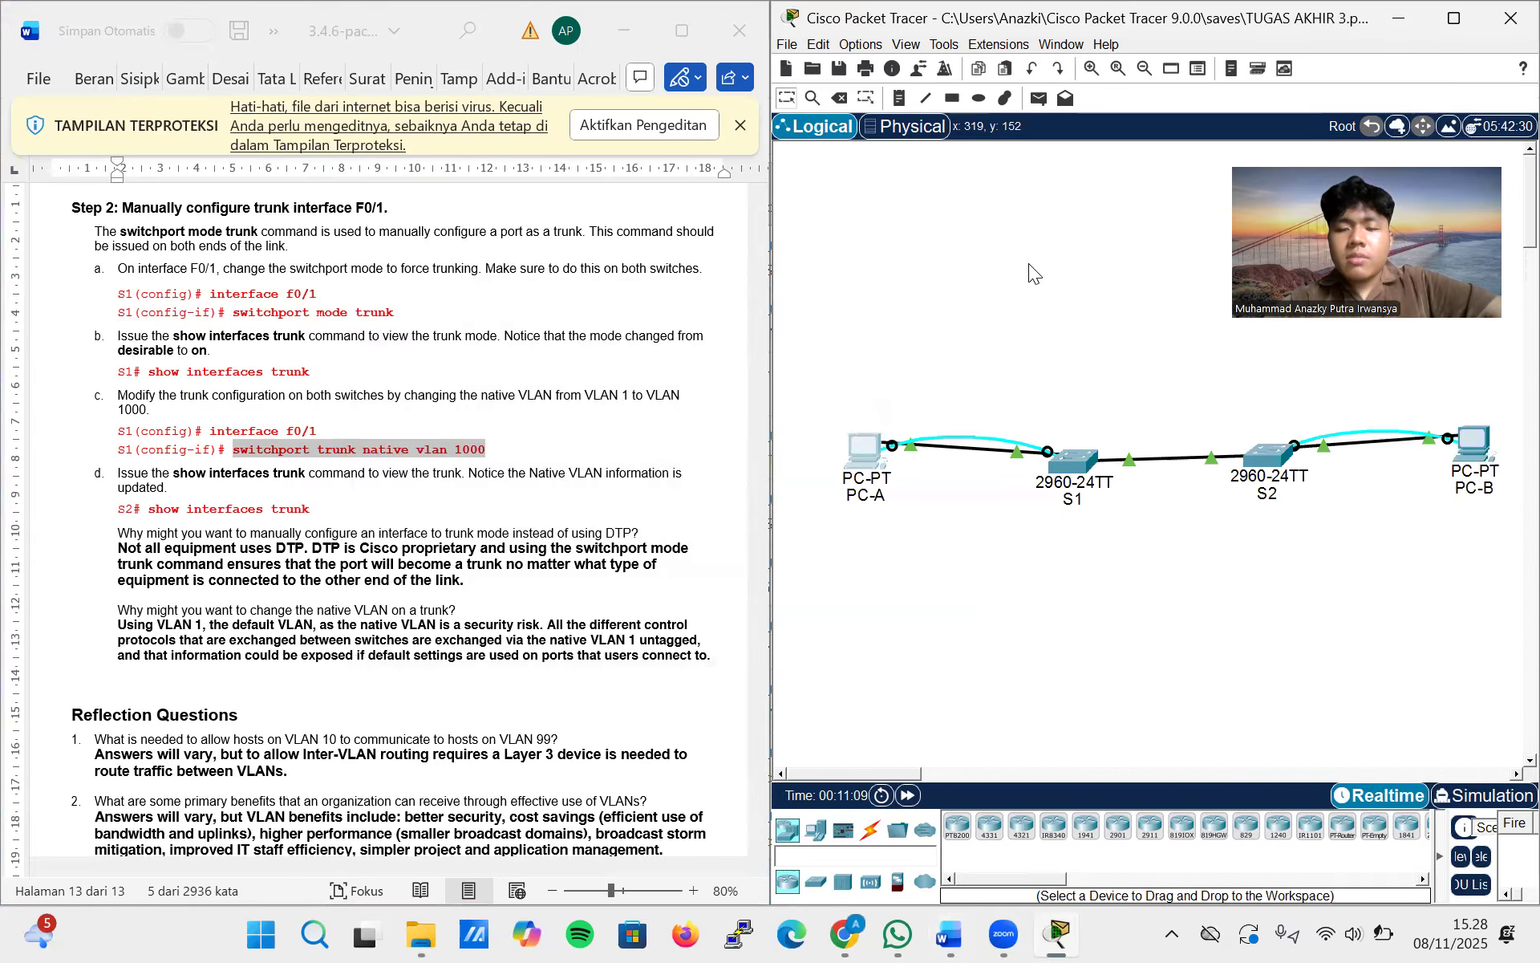
scroll(1028, 263, "right", 2)
scroll(1028, 263, "left", 1)
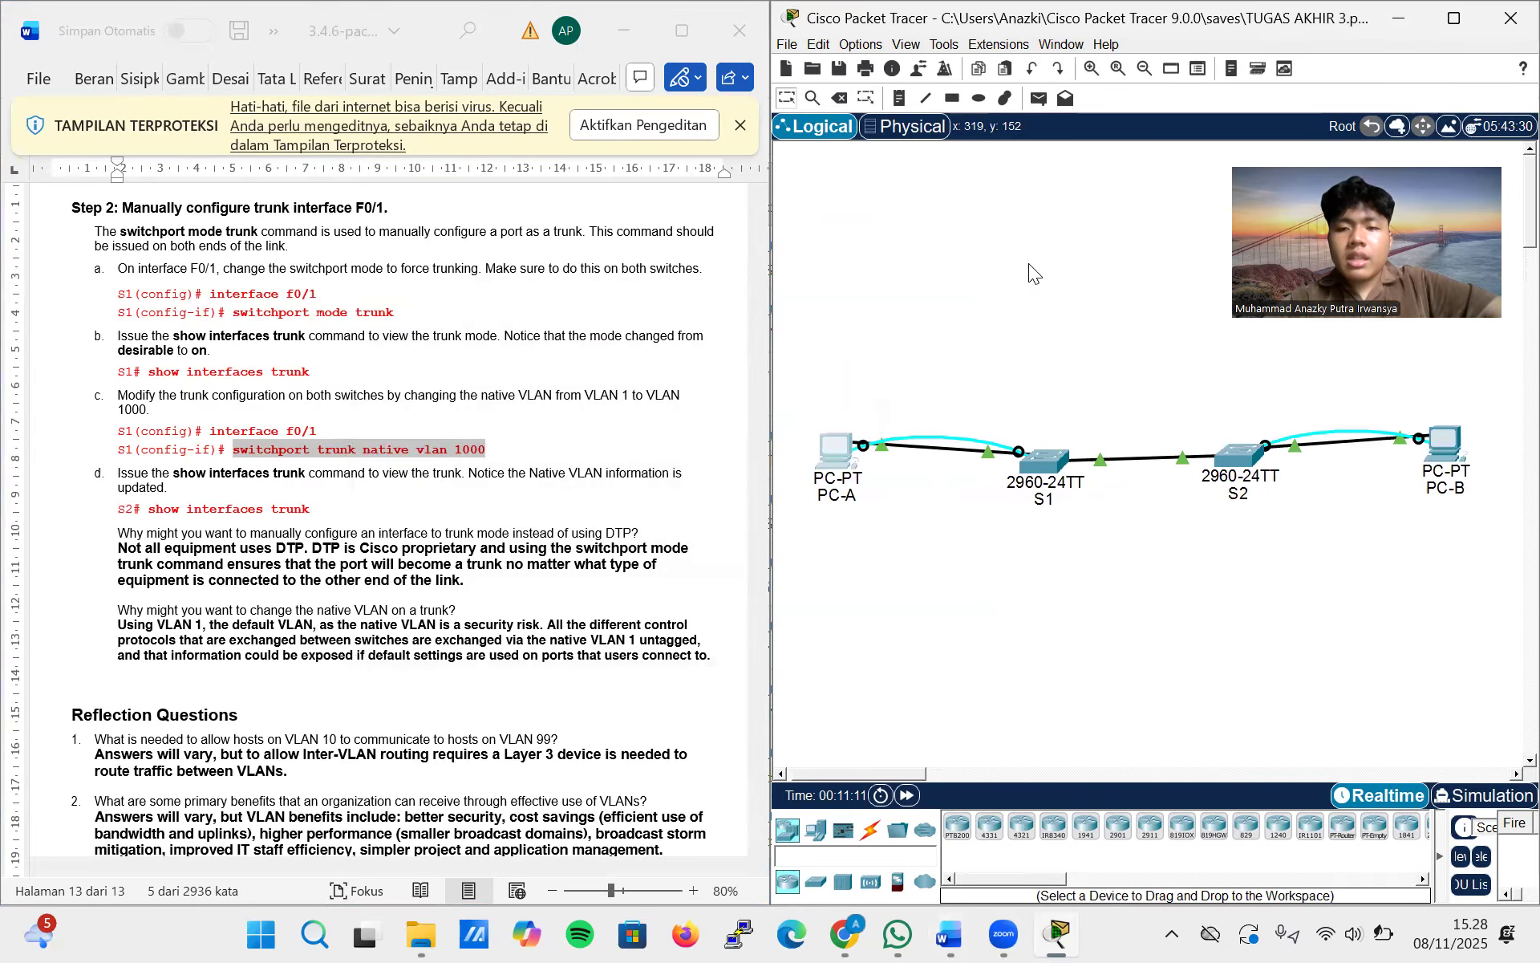
left_click(810, 838)
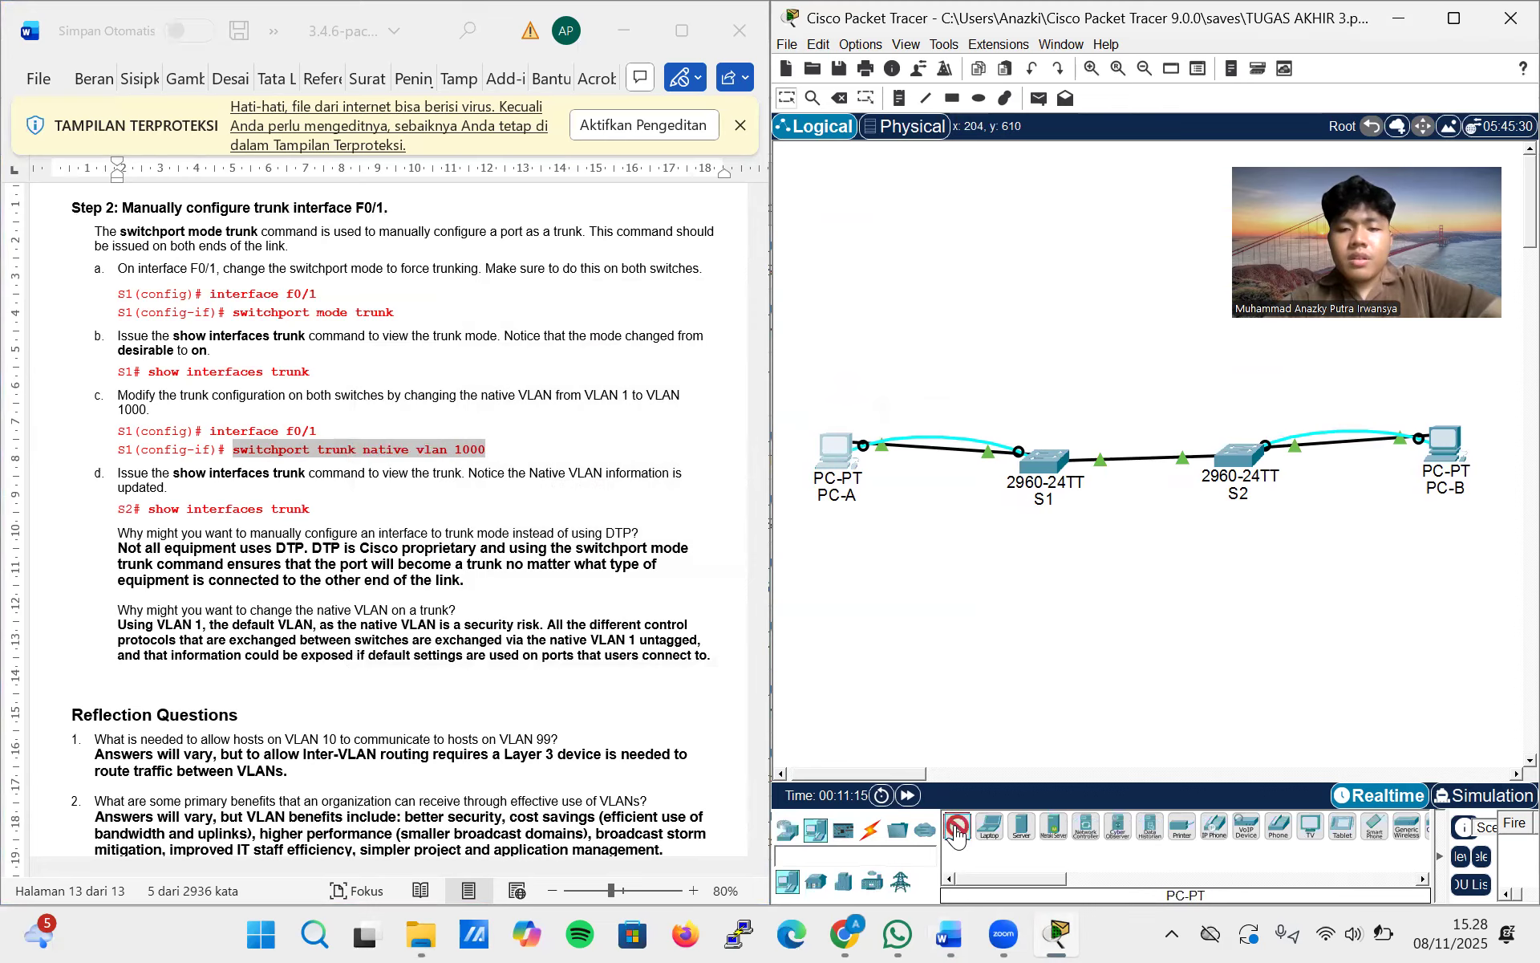
left_click(1046, 301)
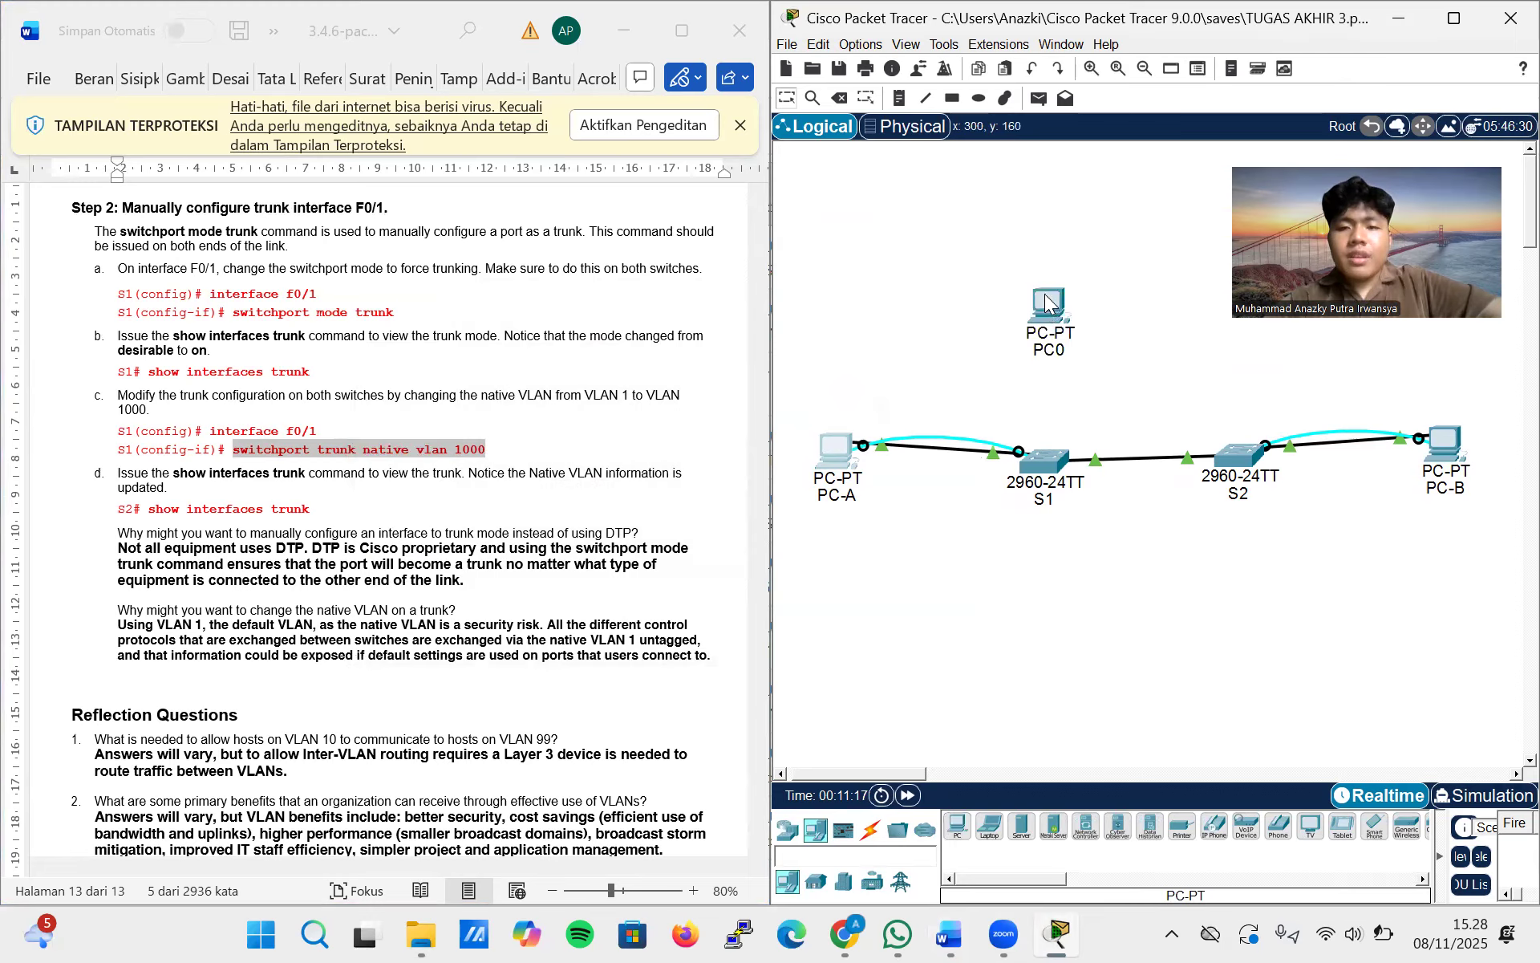
left_click(1051, 337)
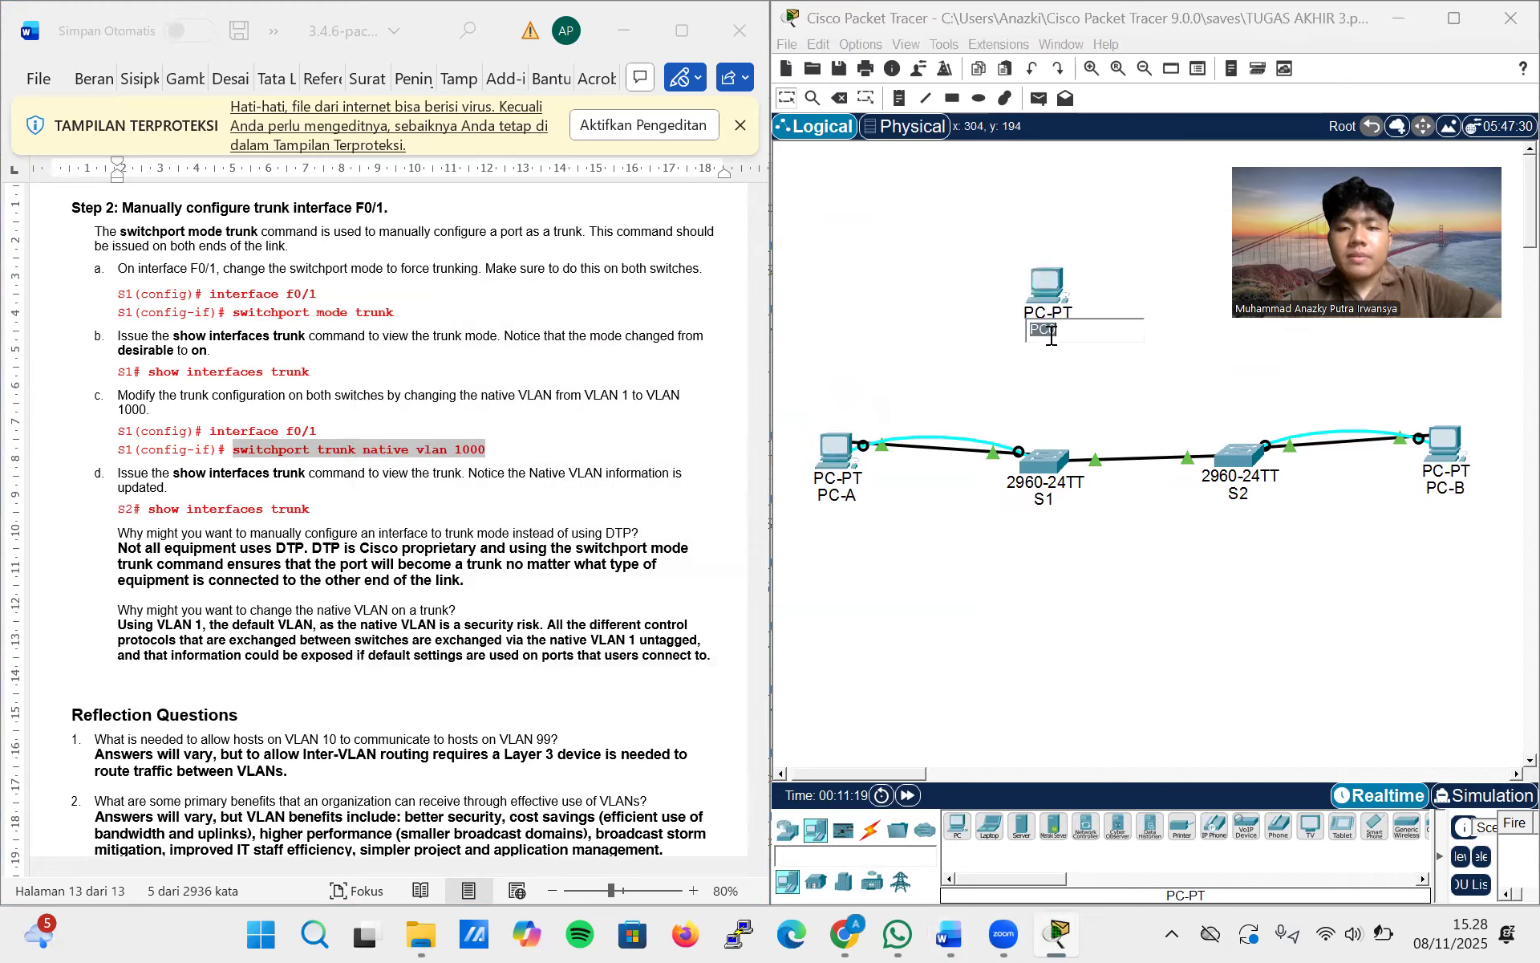
type("PC-C")
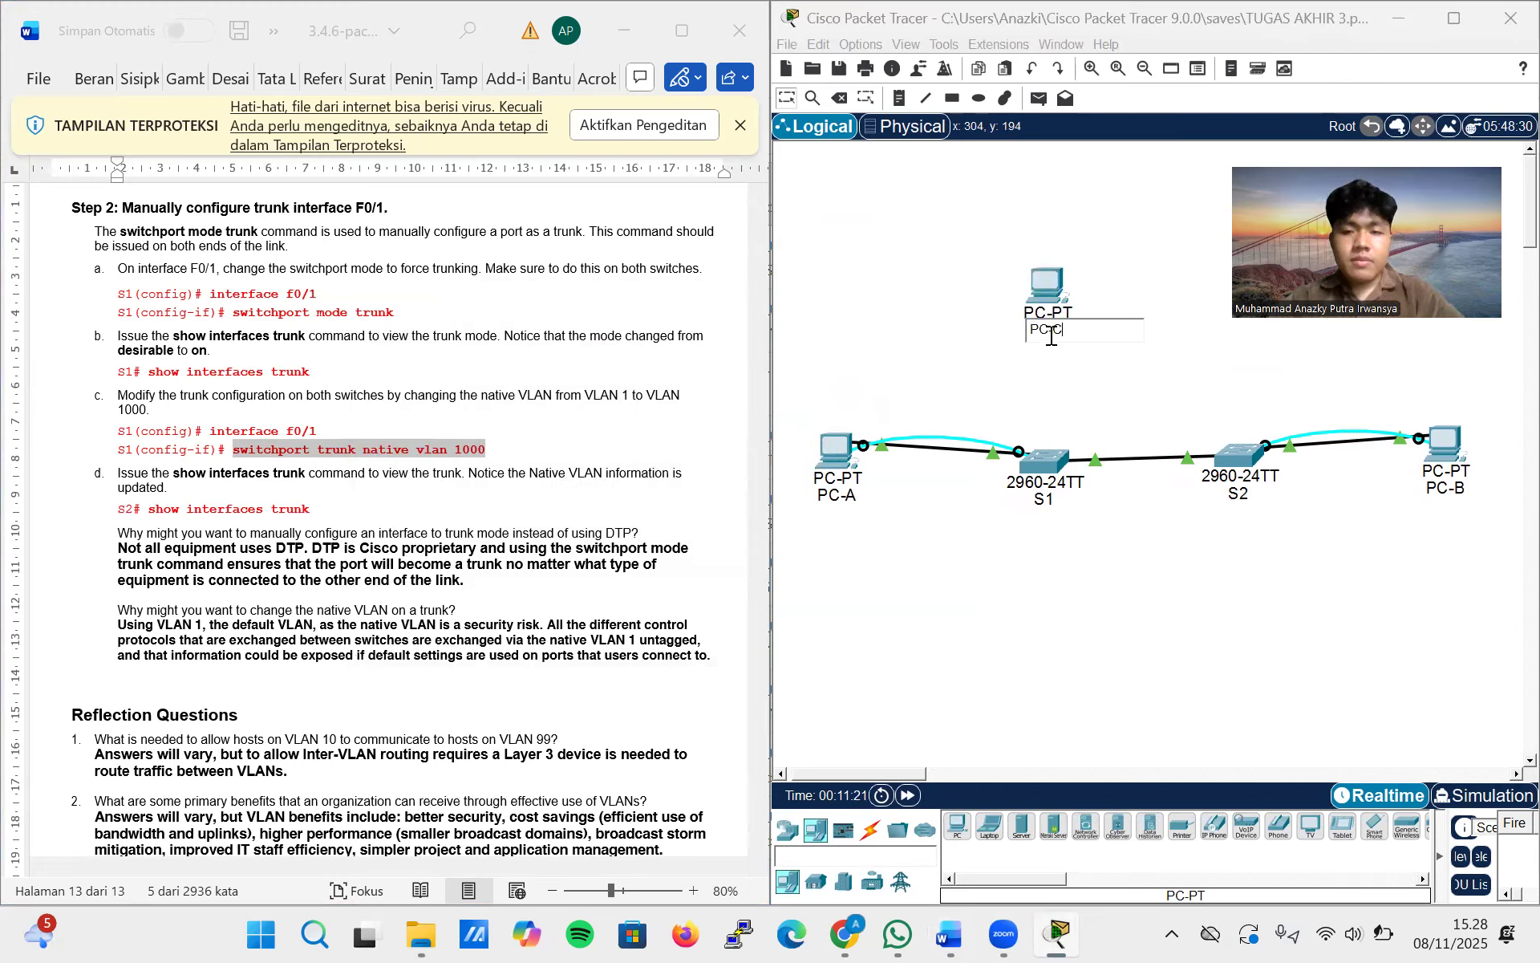
left_click(985, 342)
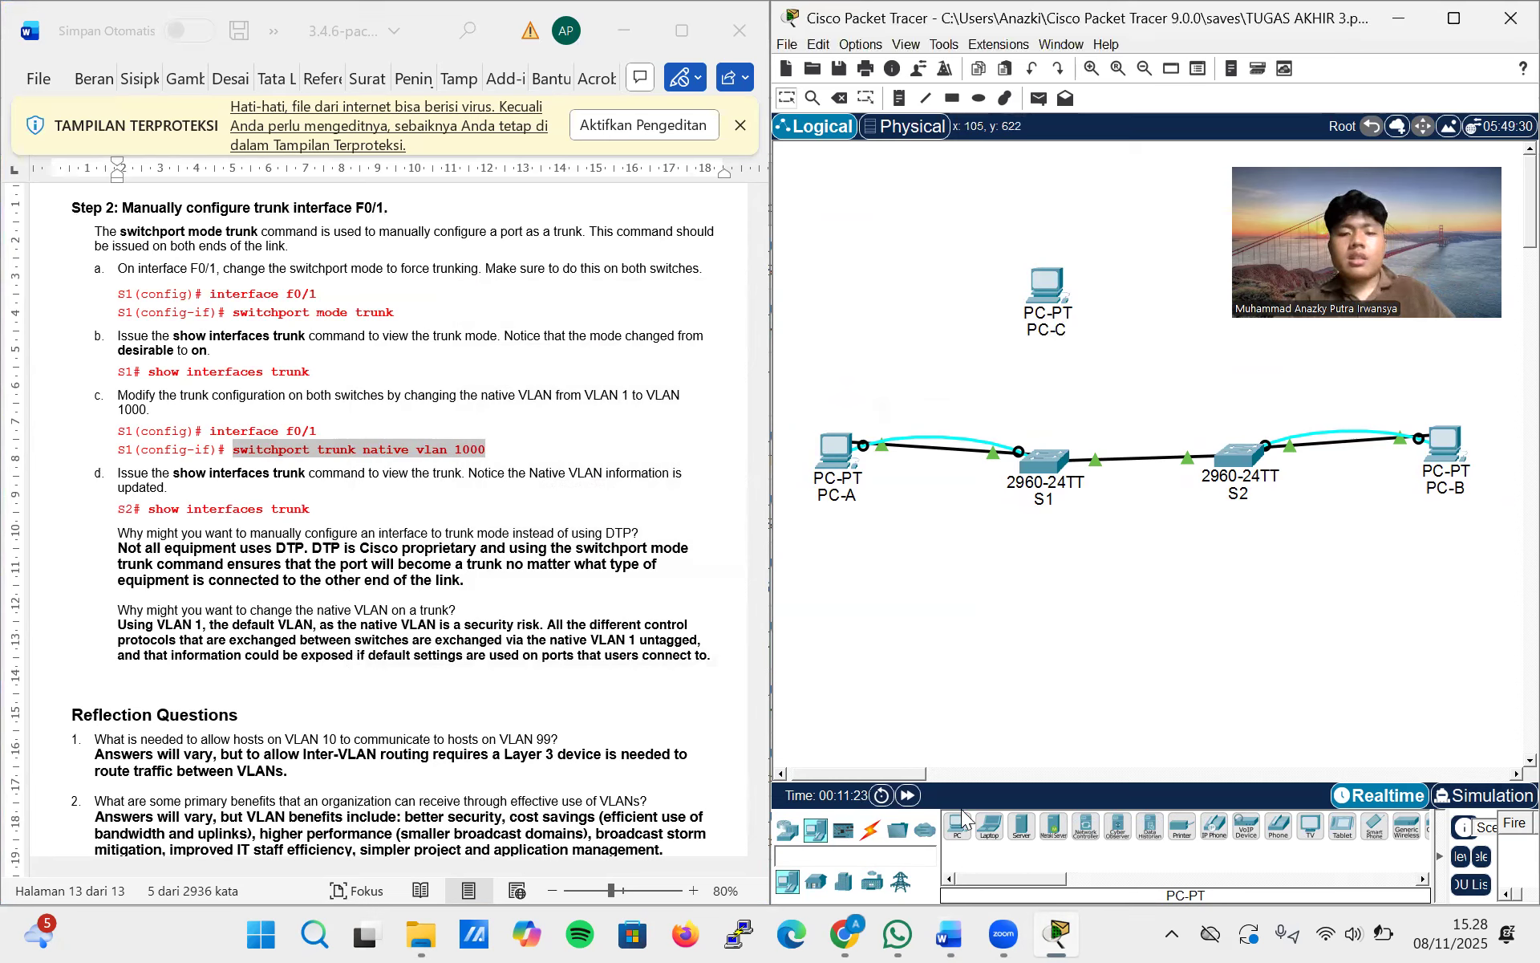
Connect PC-C to port FastEthernet0/11 of switch S1 with a copper straight-through cable
left_click(870, 828)
left_click(1019, 829)
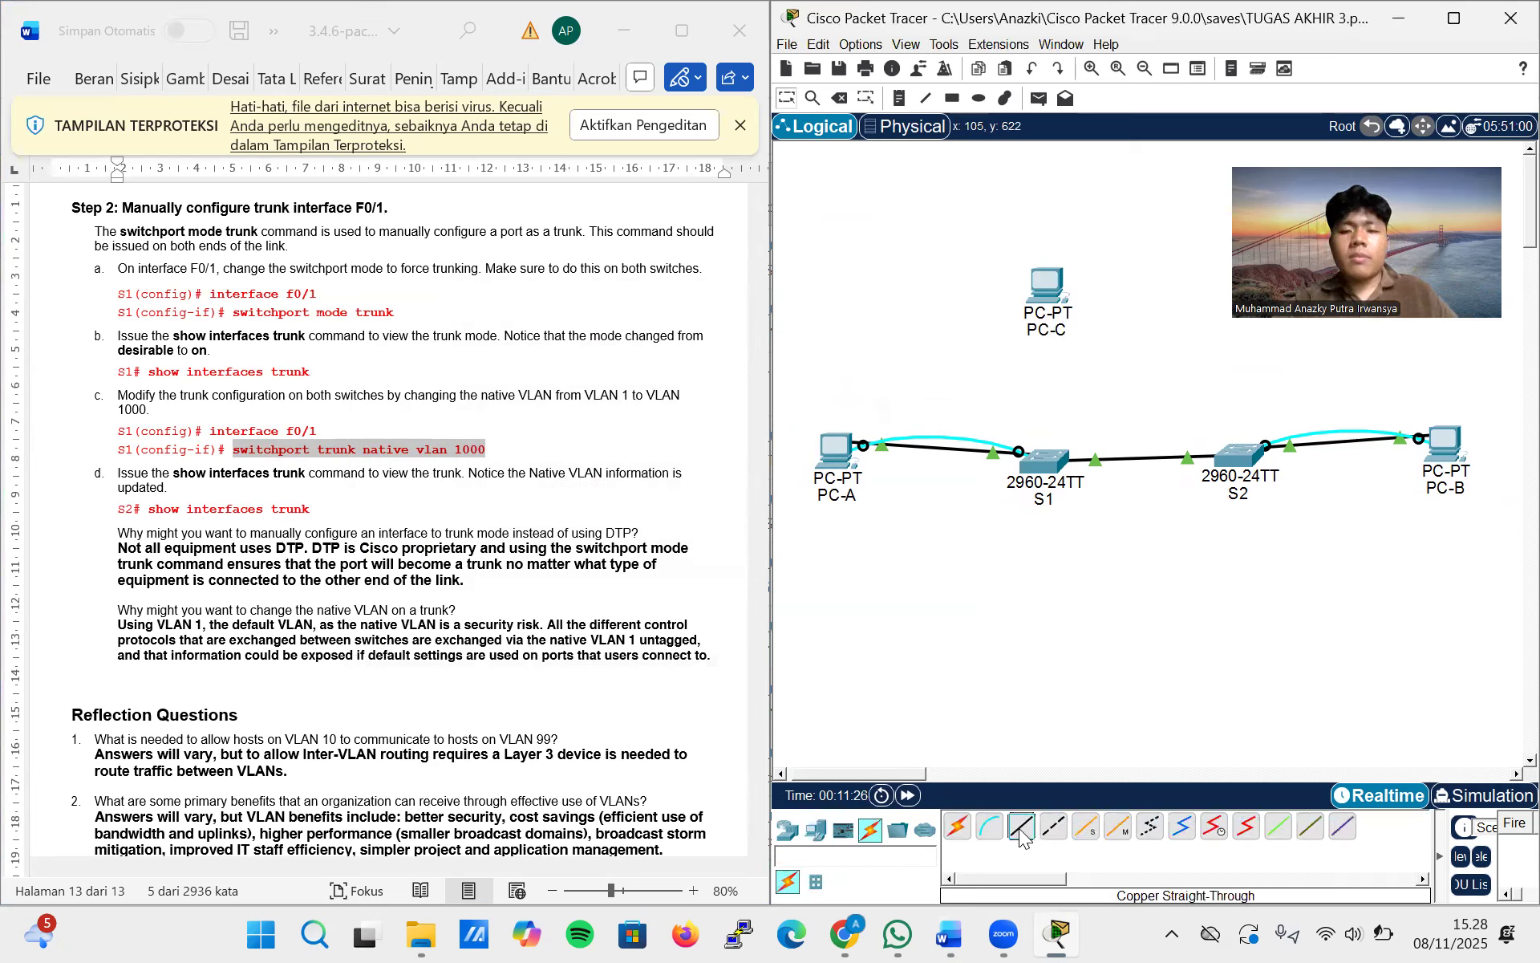
left_click(1047, 284)
left_click(1079, 365)
left_click(1045, 462)
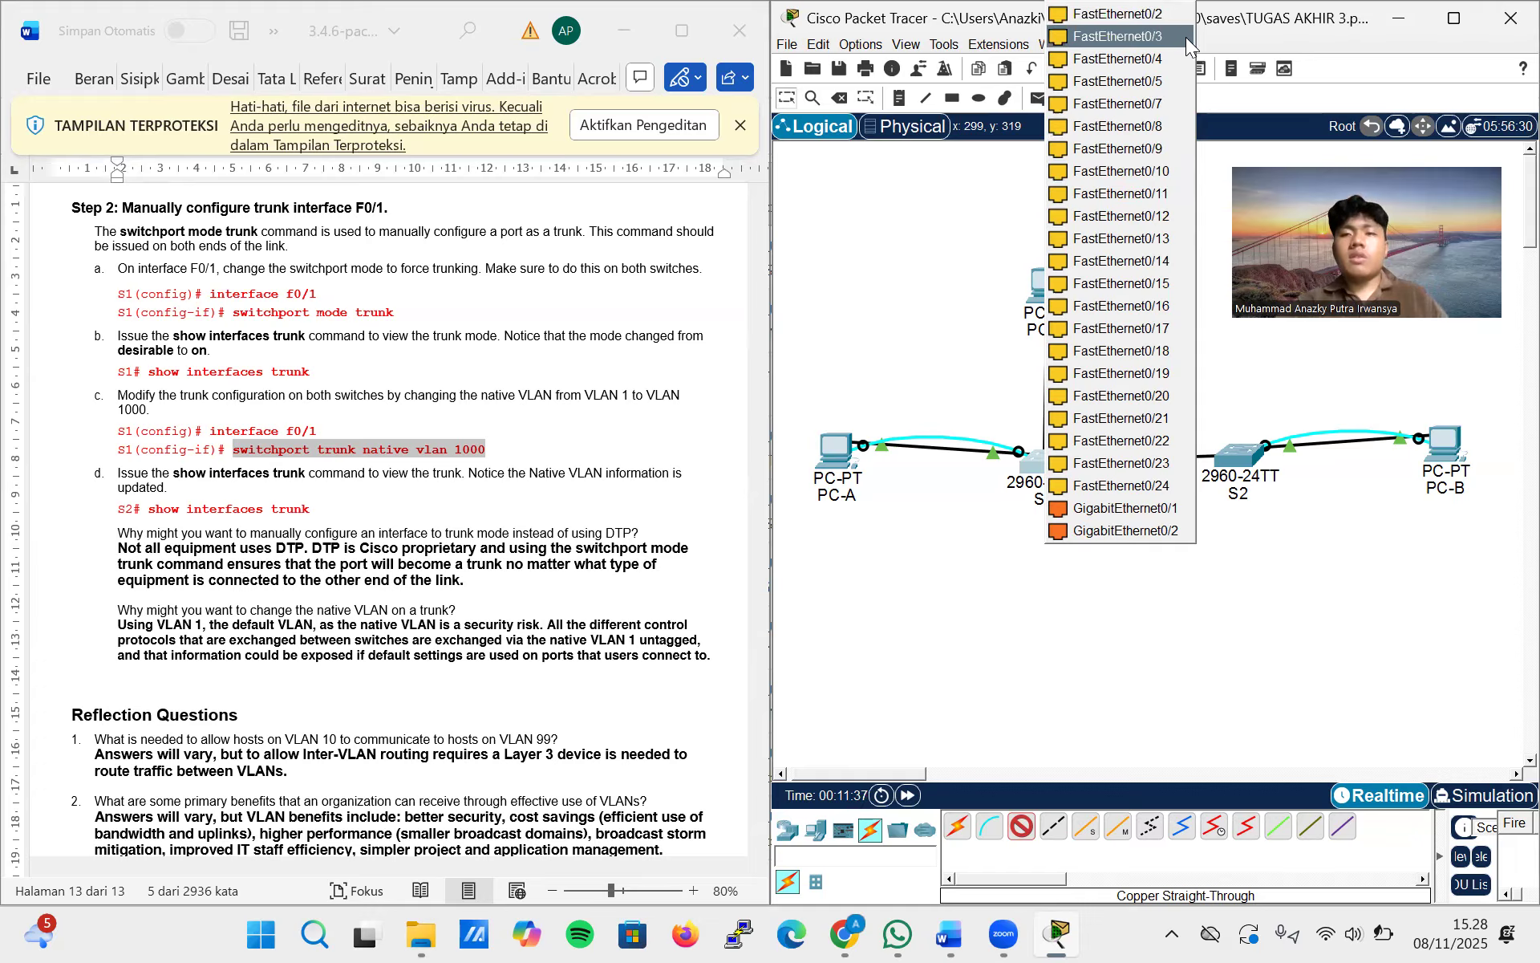
left_click(1211, 111)
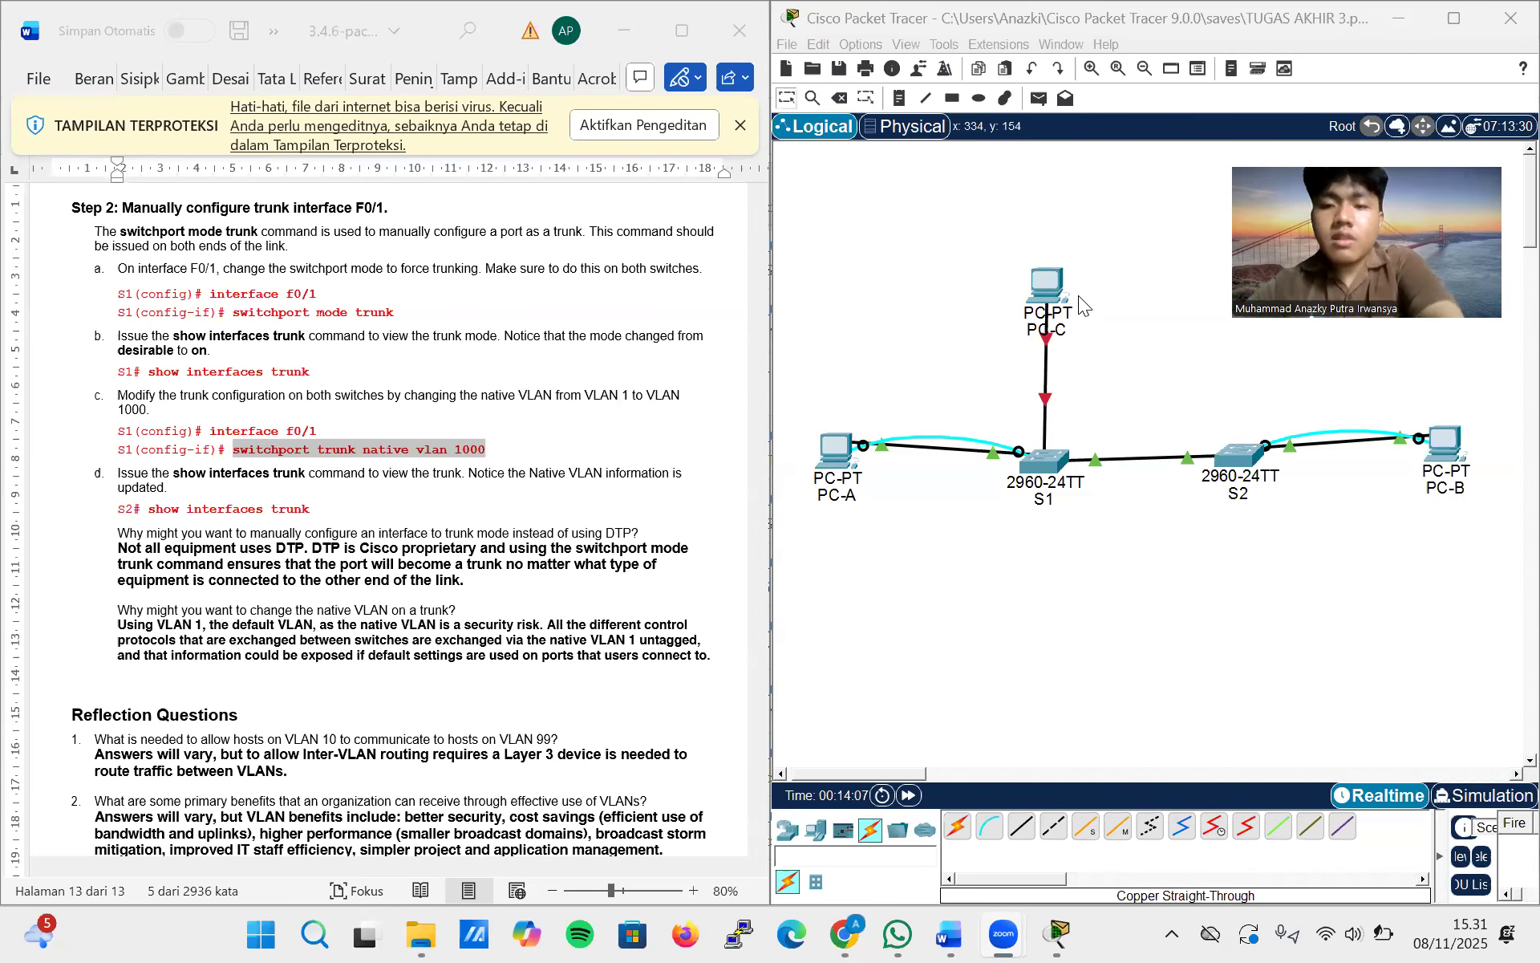
Open the command line of switch S1 and reposition its window to work at the latest prompt
left_click(1045, 463)
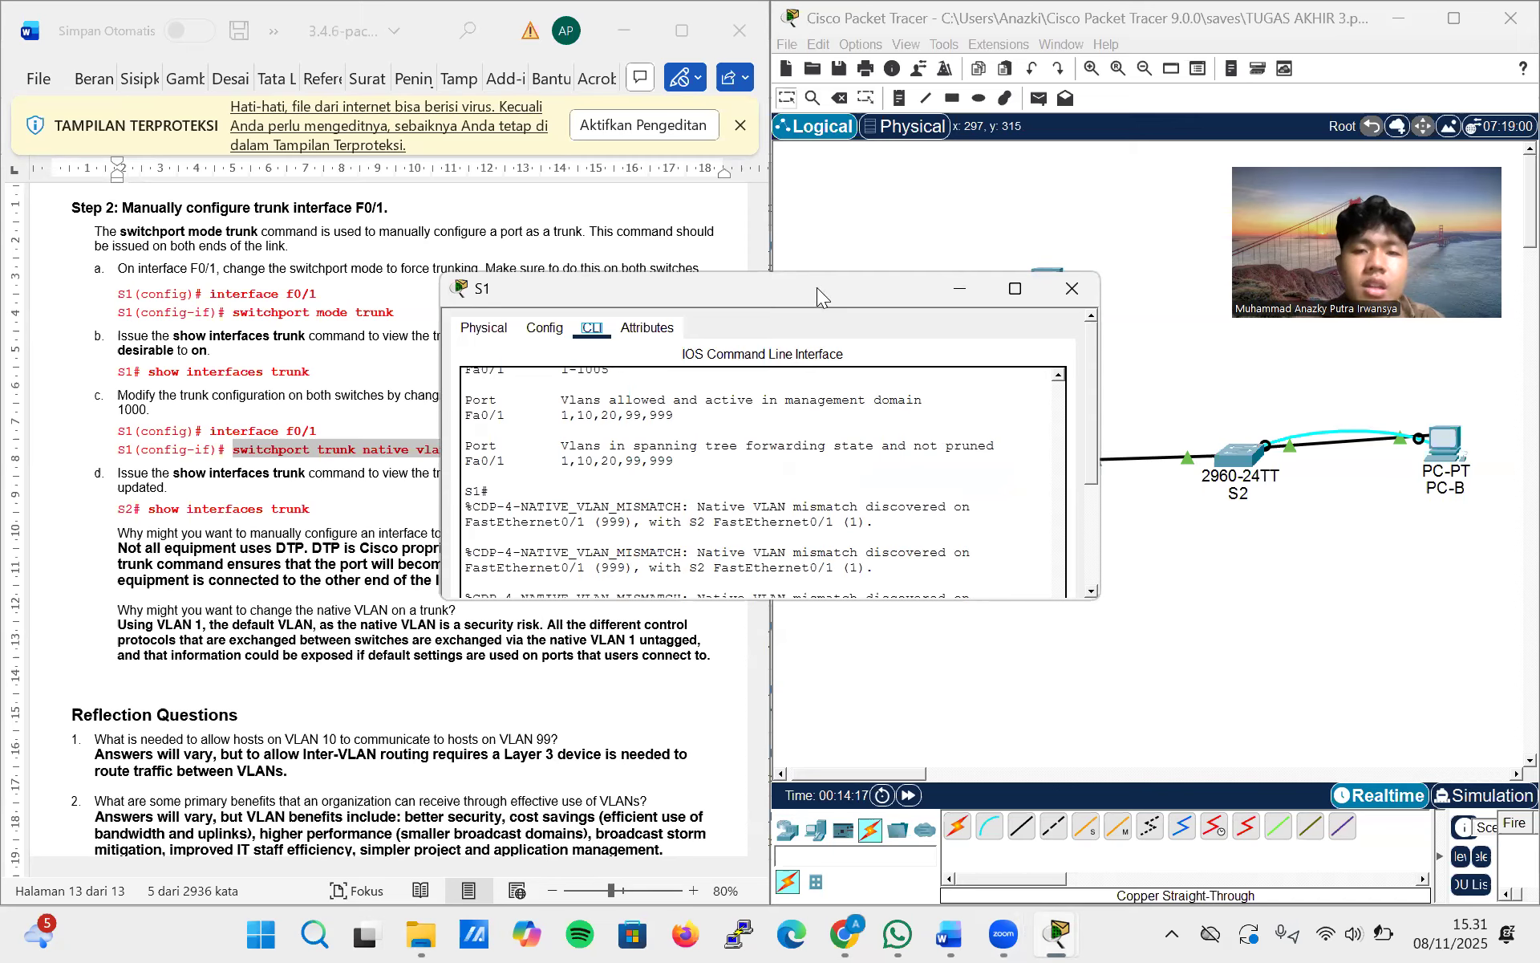
left_click_drag(817, 288, 571, 175)
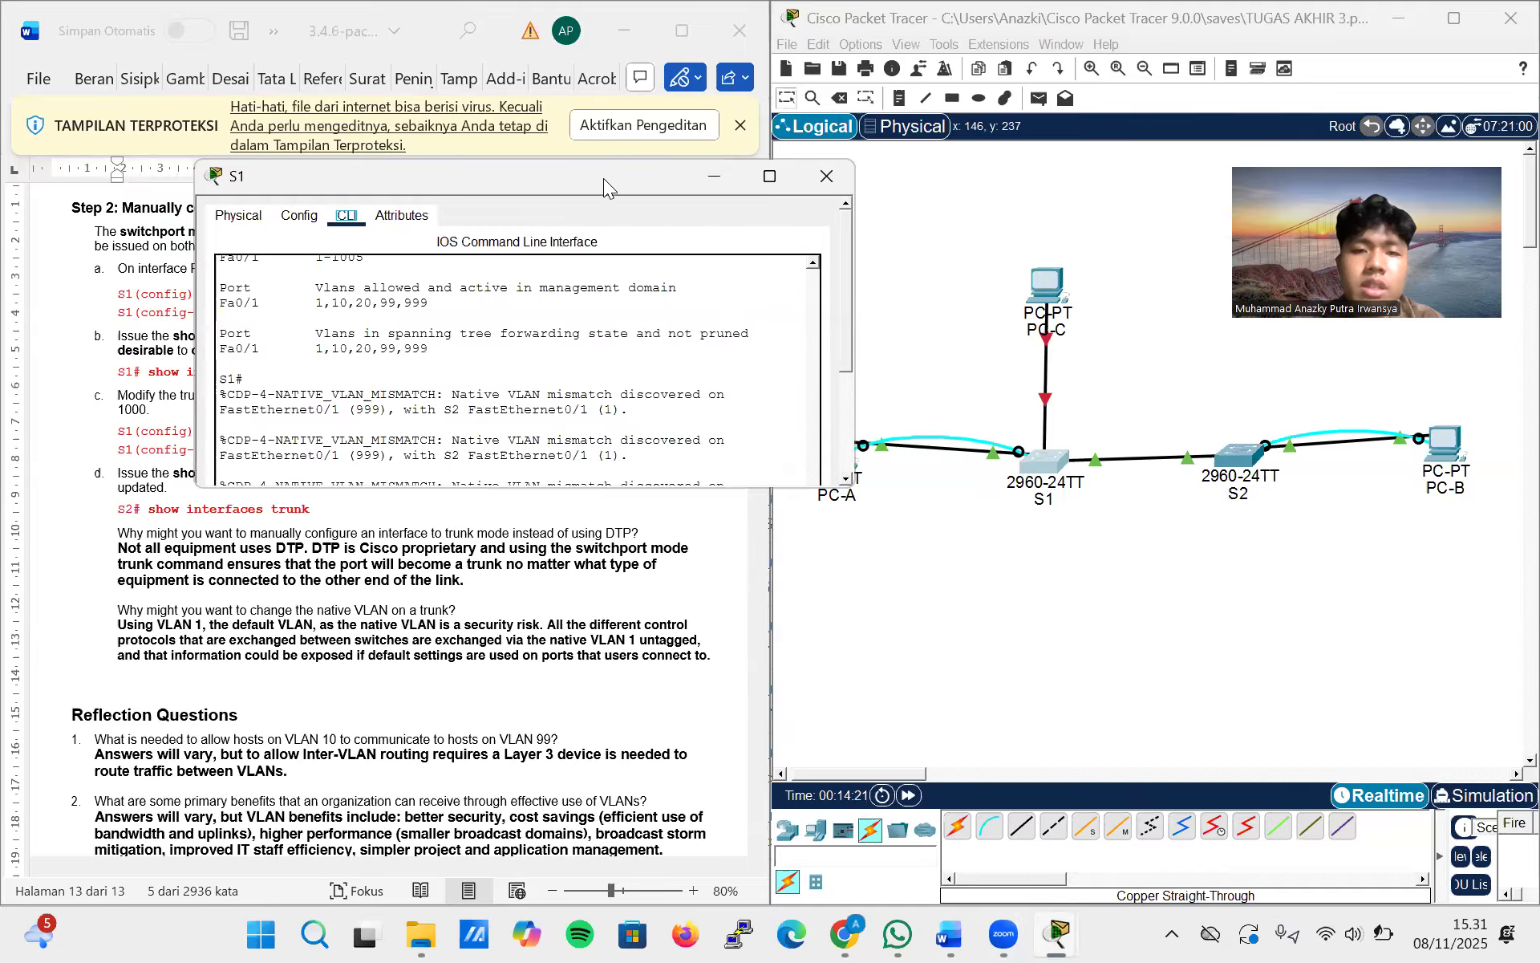
left_click_drag(603, 178, 945, 154)
scroll(895, 343, "down", 3)
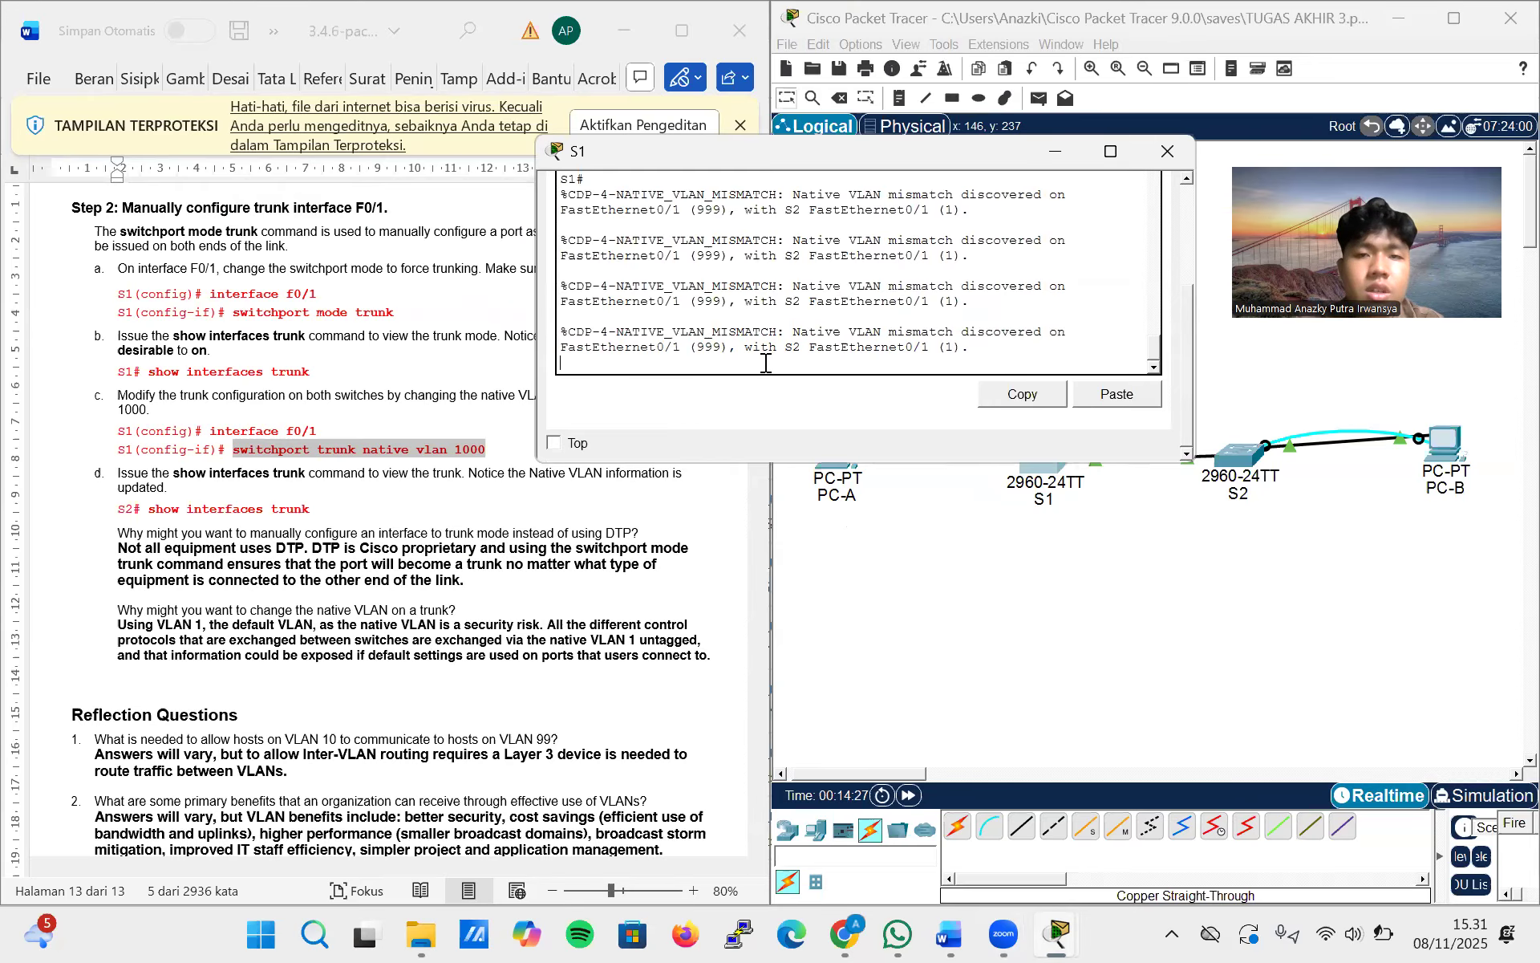
Bring S1 into global configuration mode from the terminal using enable and configure
key("Return")
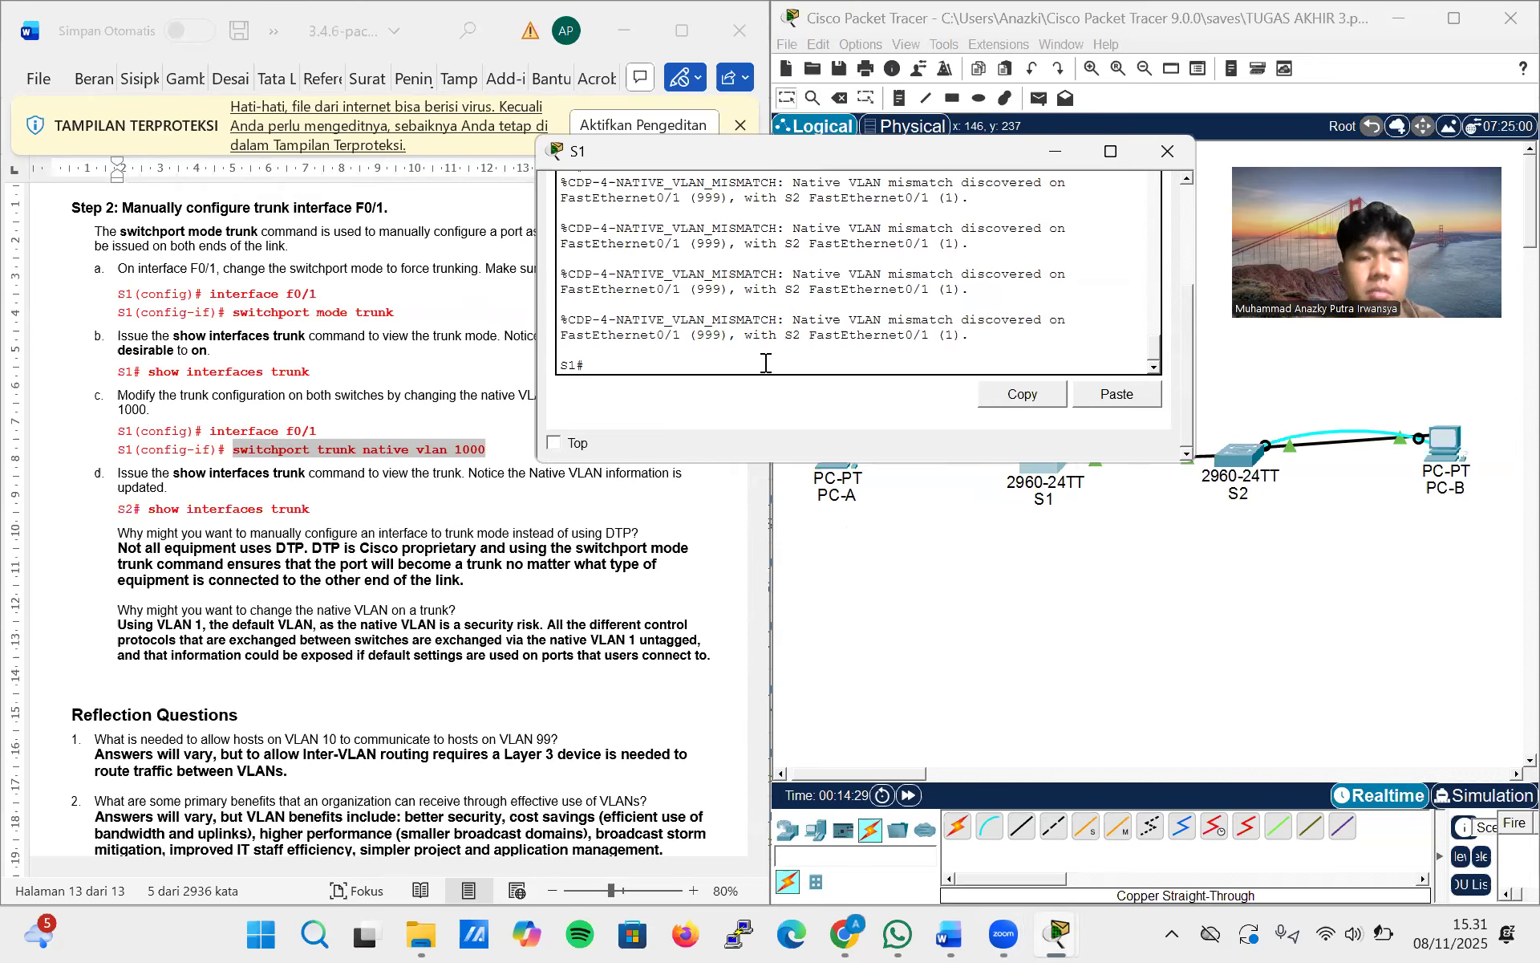
type("enable")
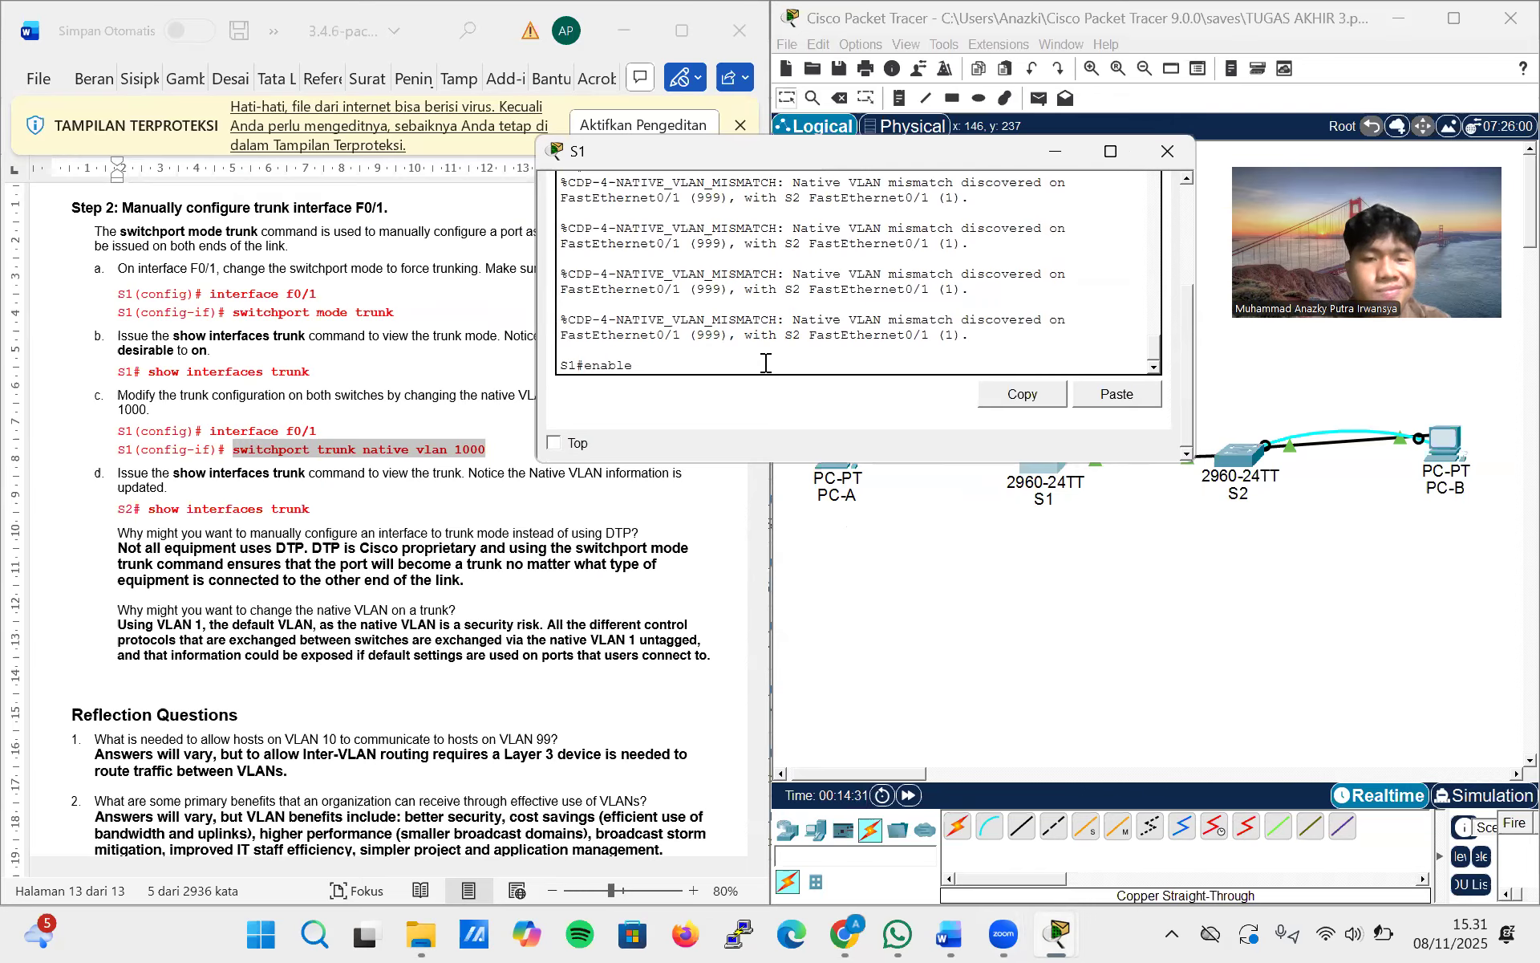
key("Return")
type("co")
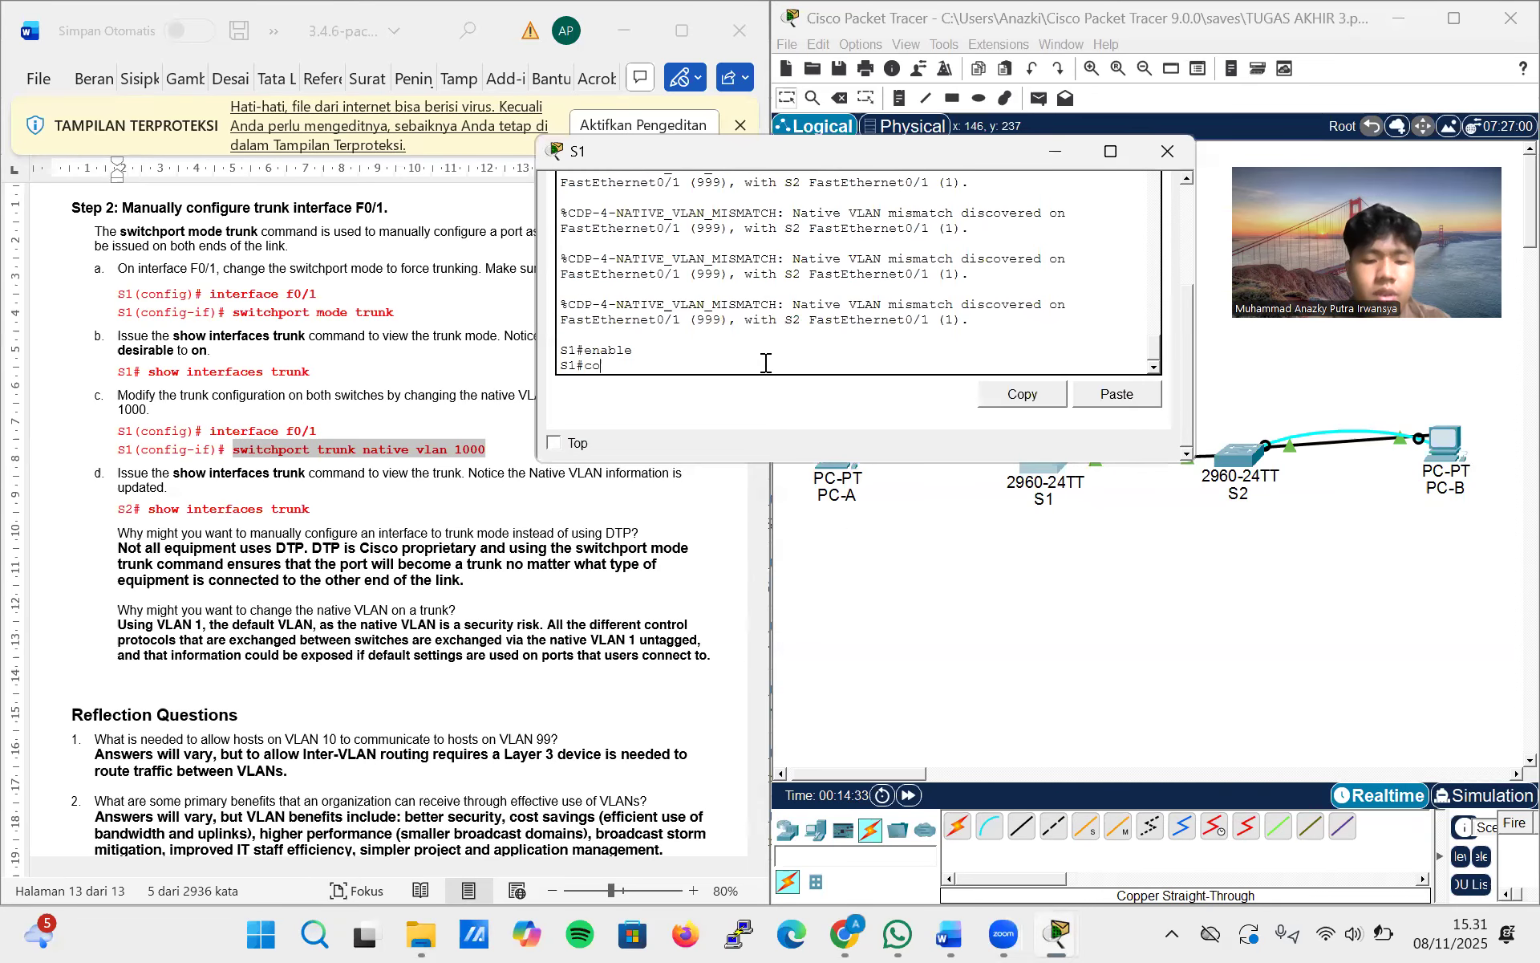
type("nfigure")
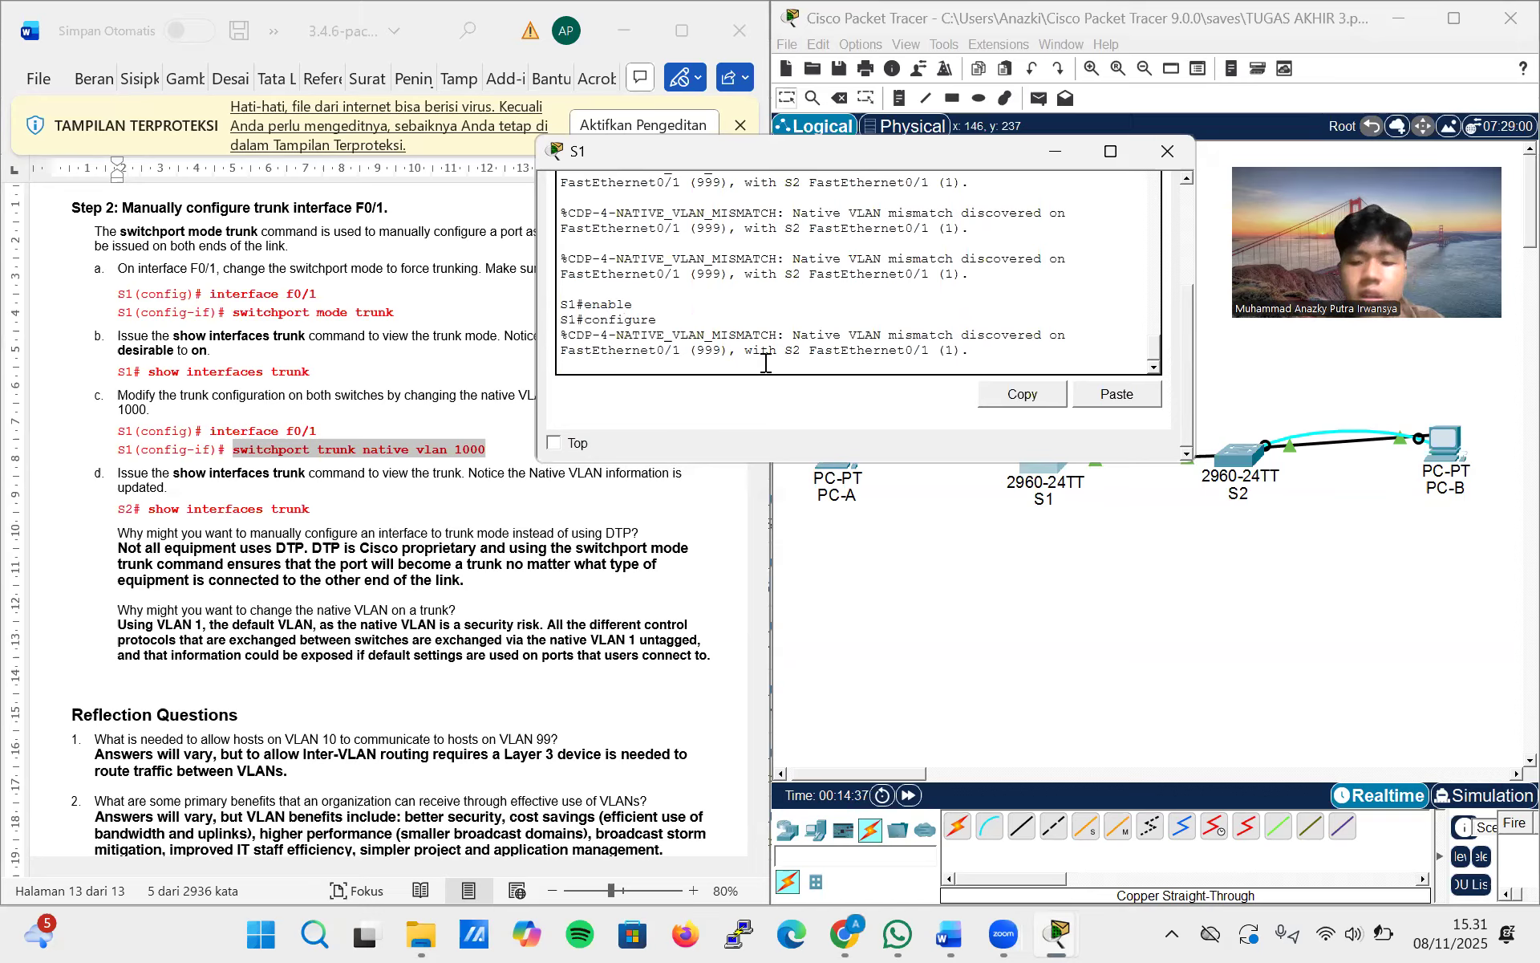
key("Return")
key("Return")
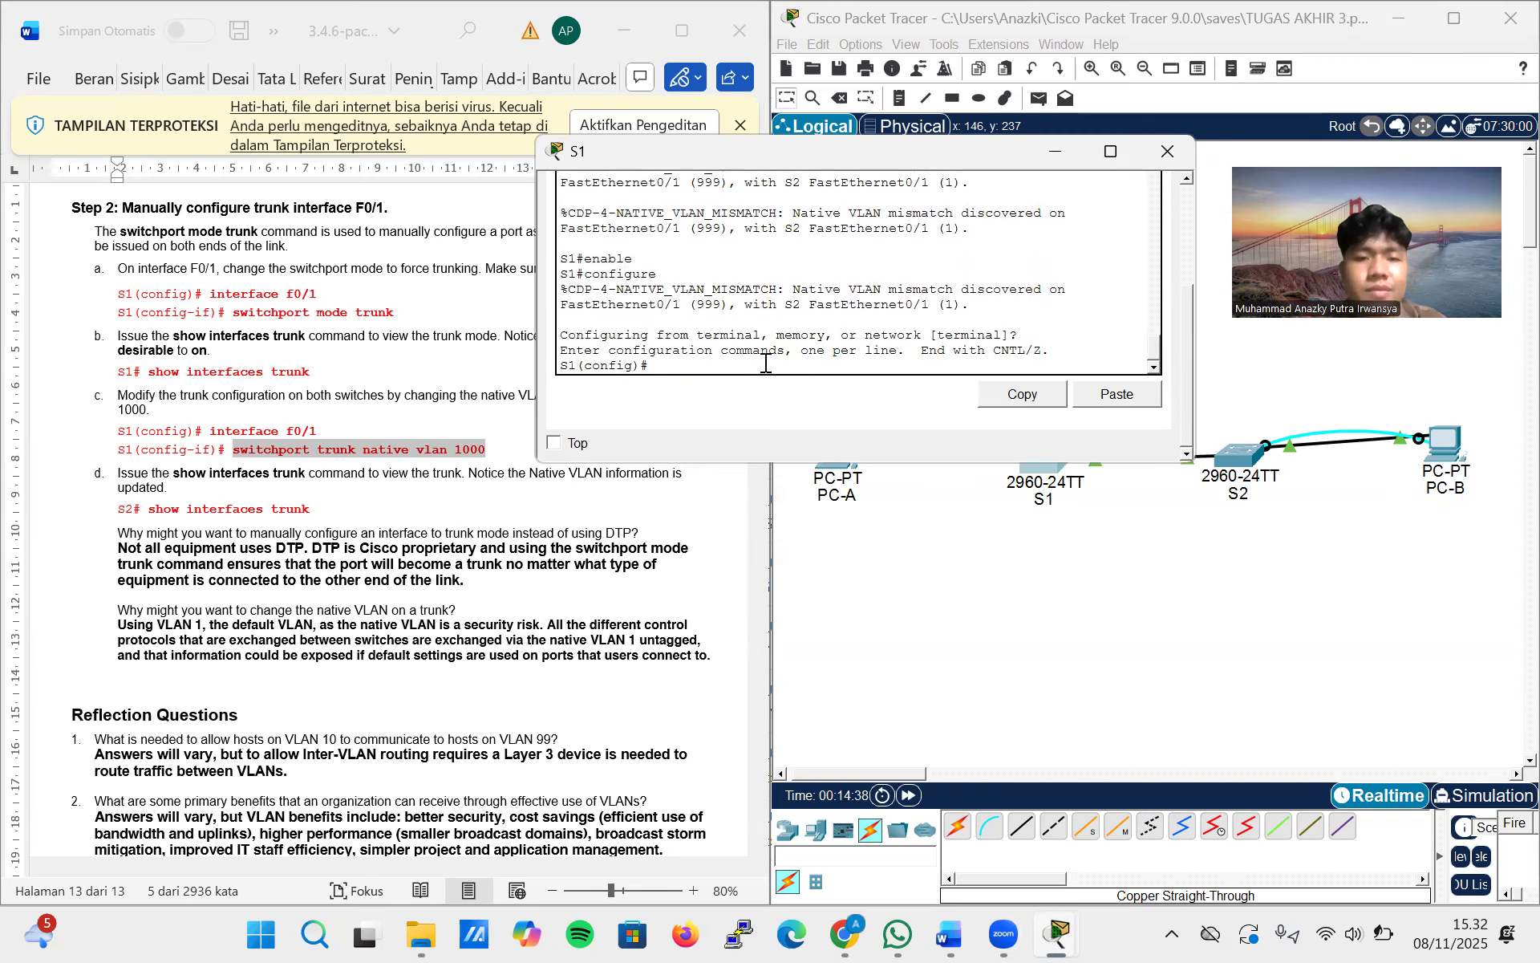
Try to enter interface configuration mode for FastEthernet0/11 on S1
type("interface")
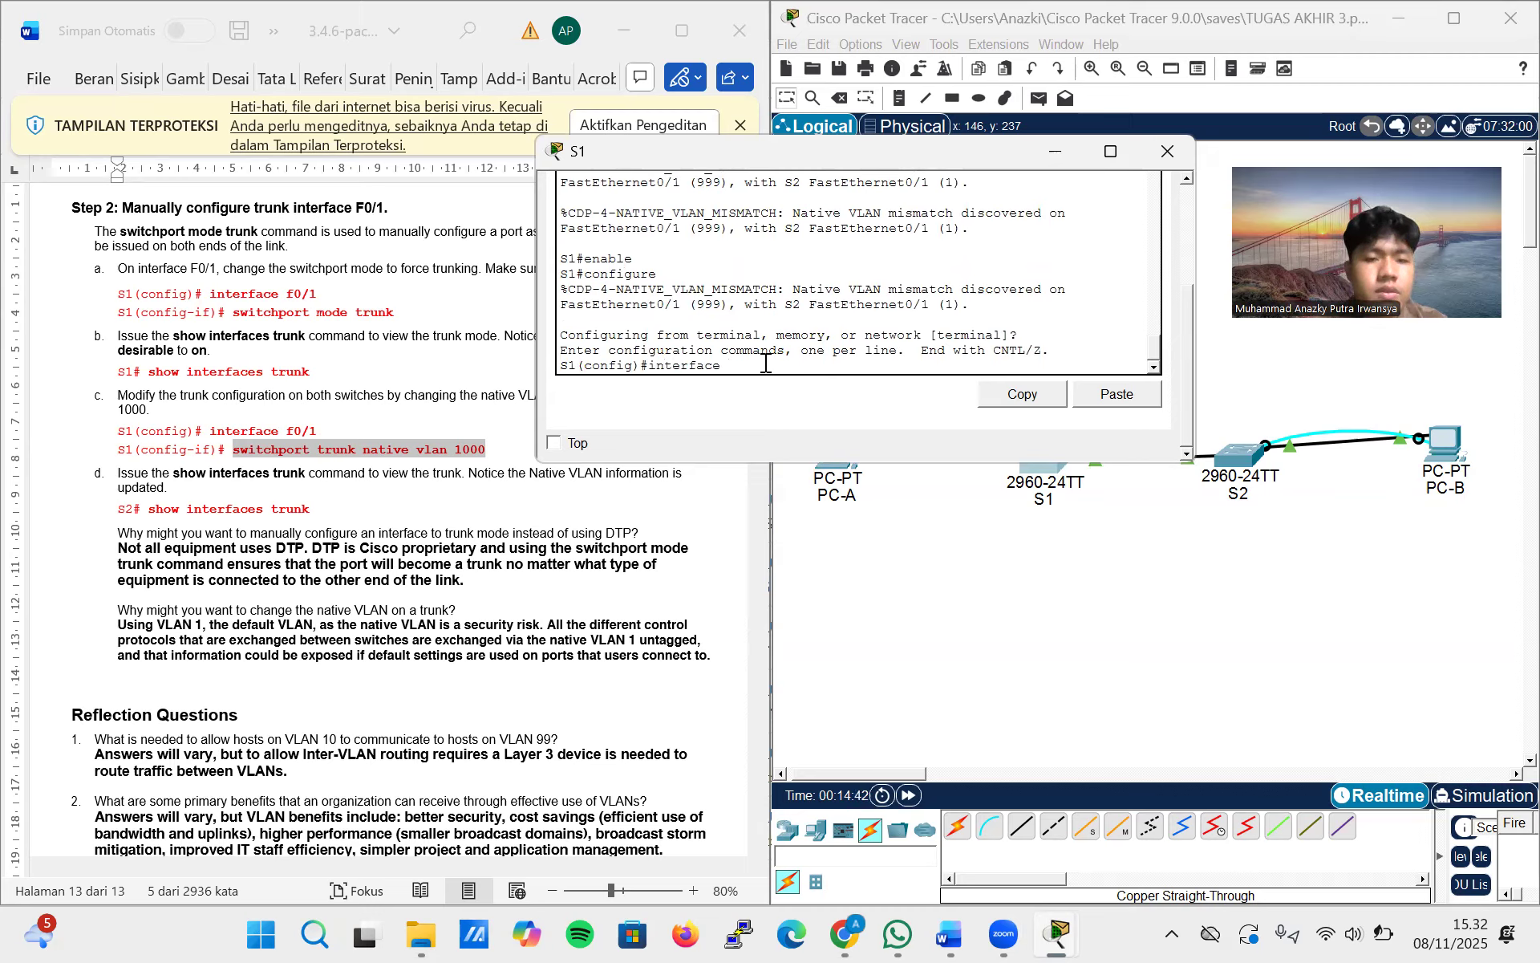
type(" fasteernet")
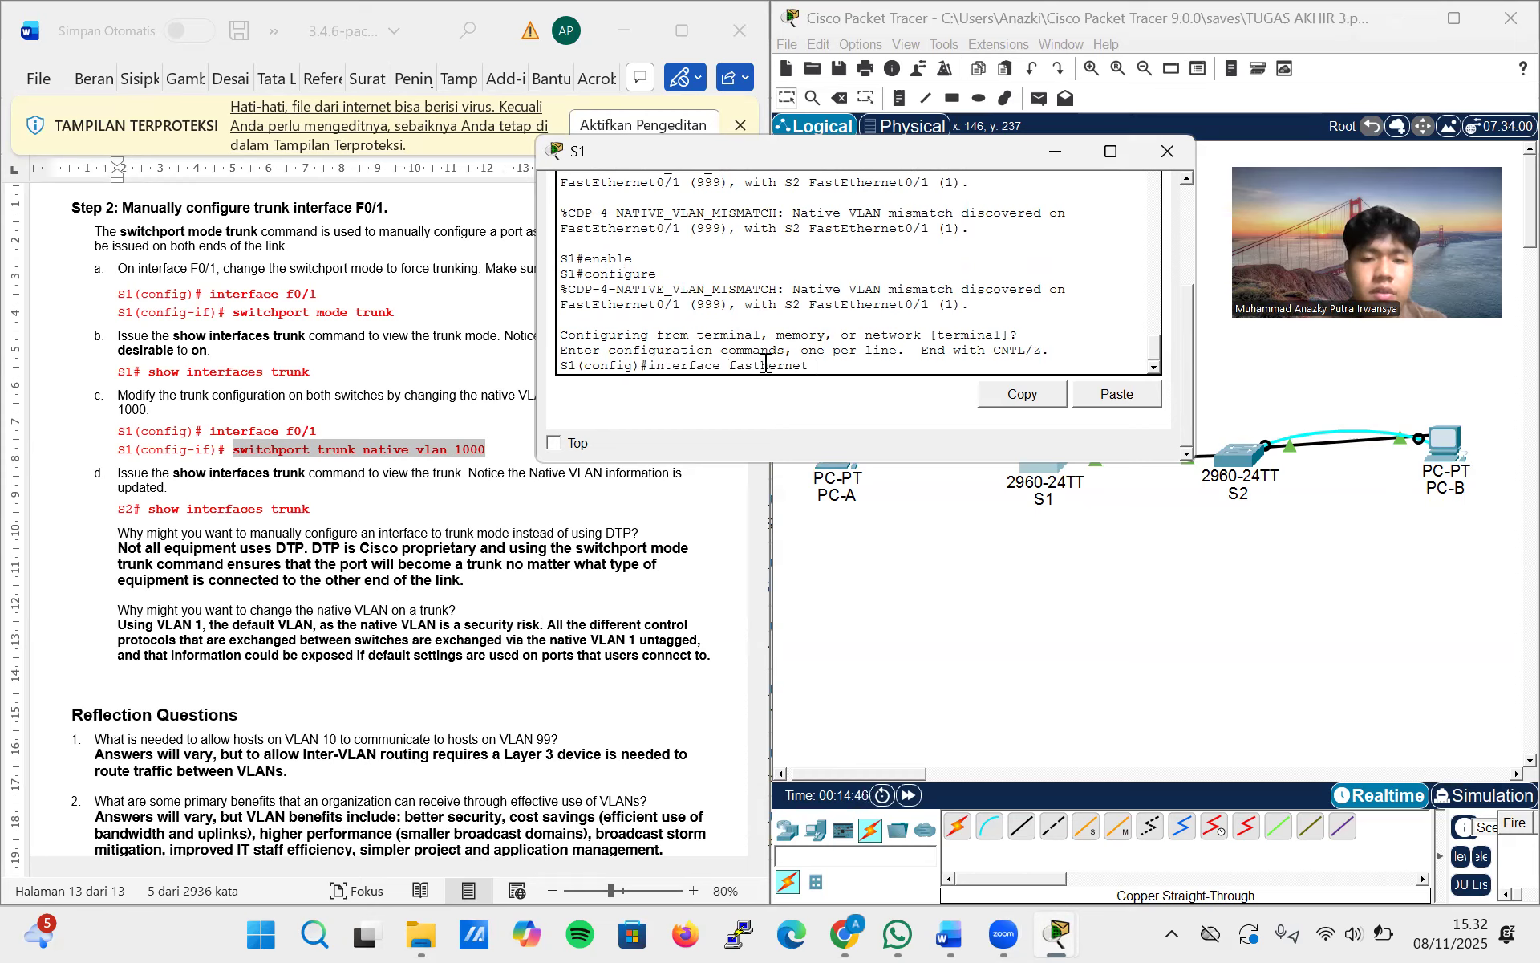
key("BackSpace")
type("0/11")
key("Return")
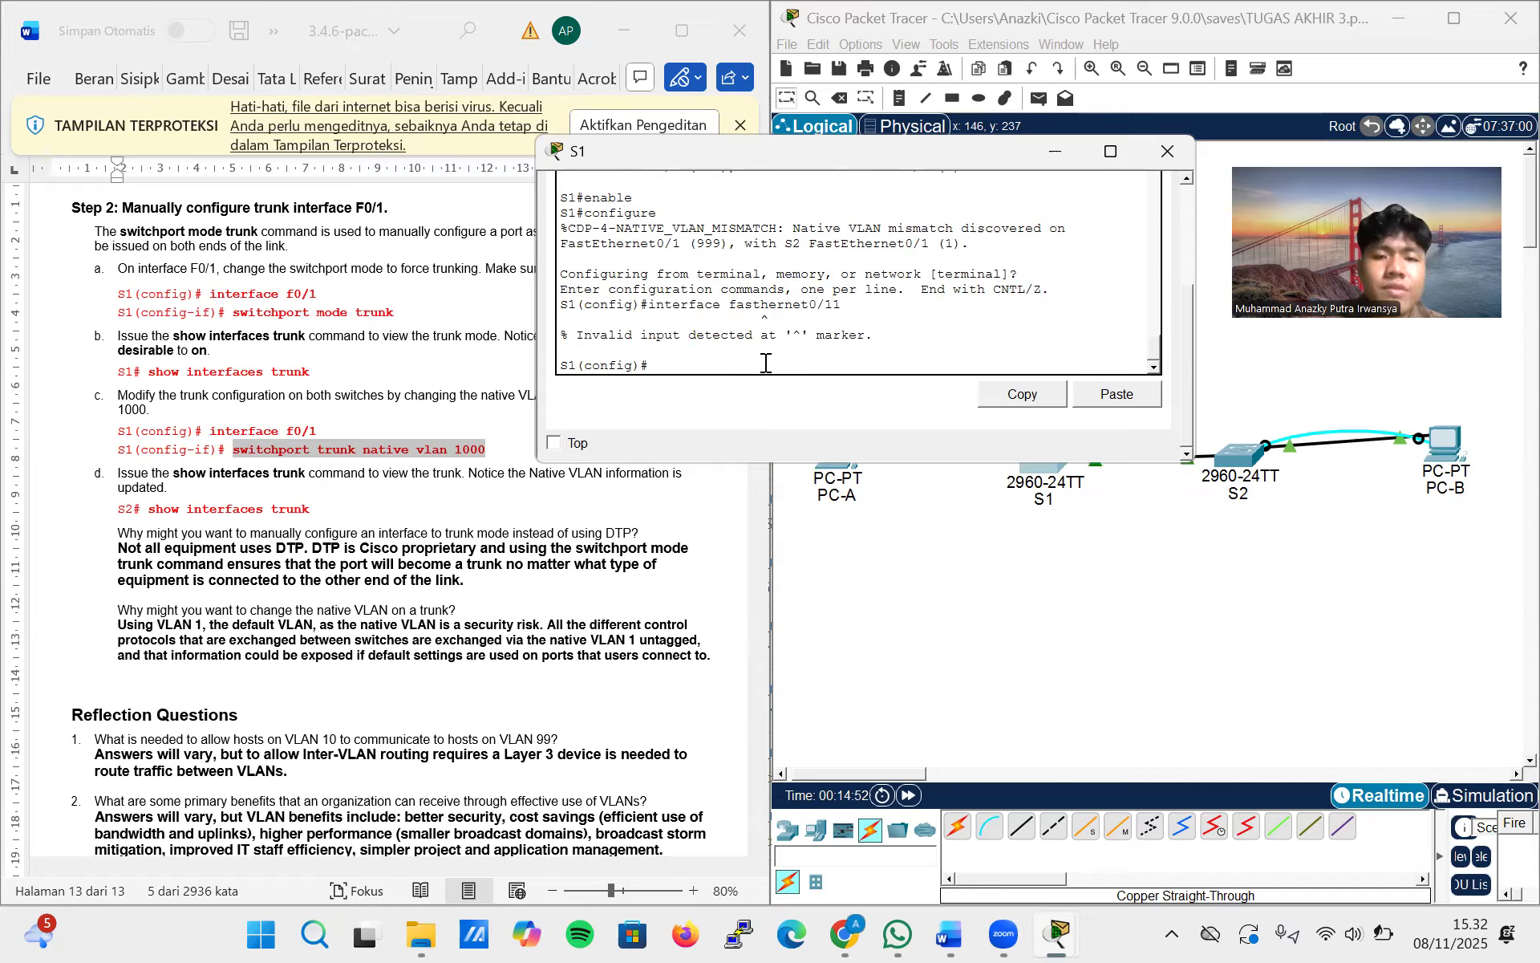
key("Up")
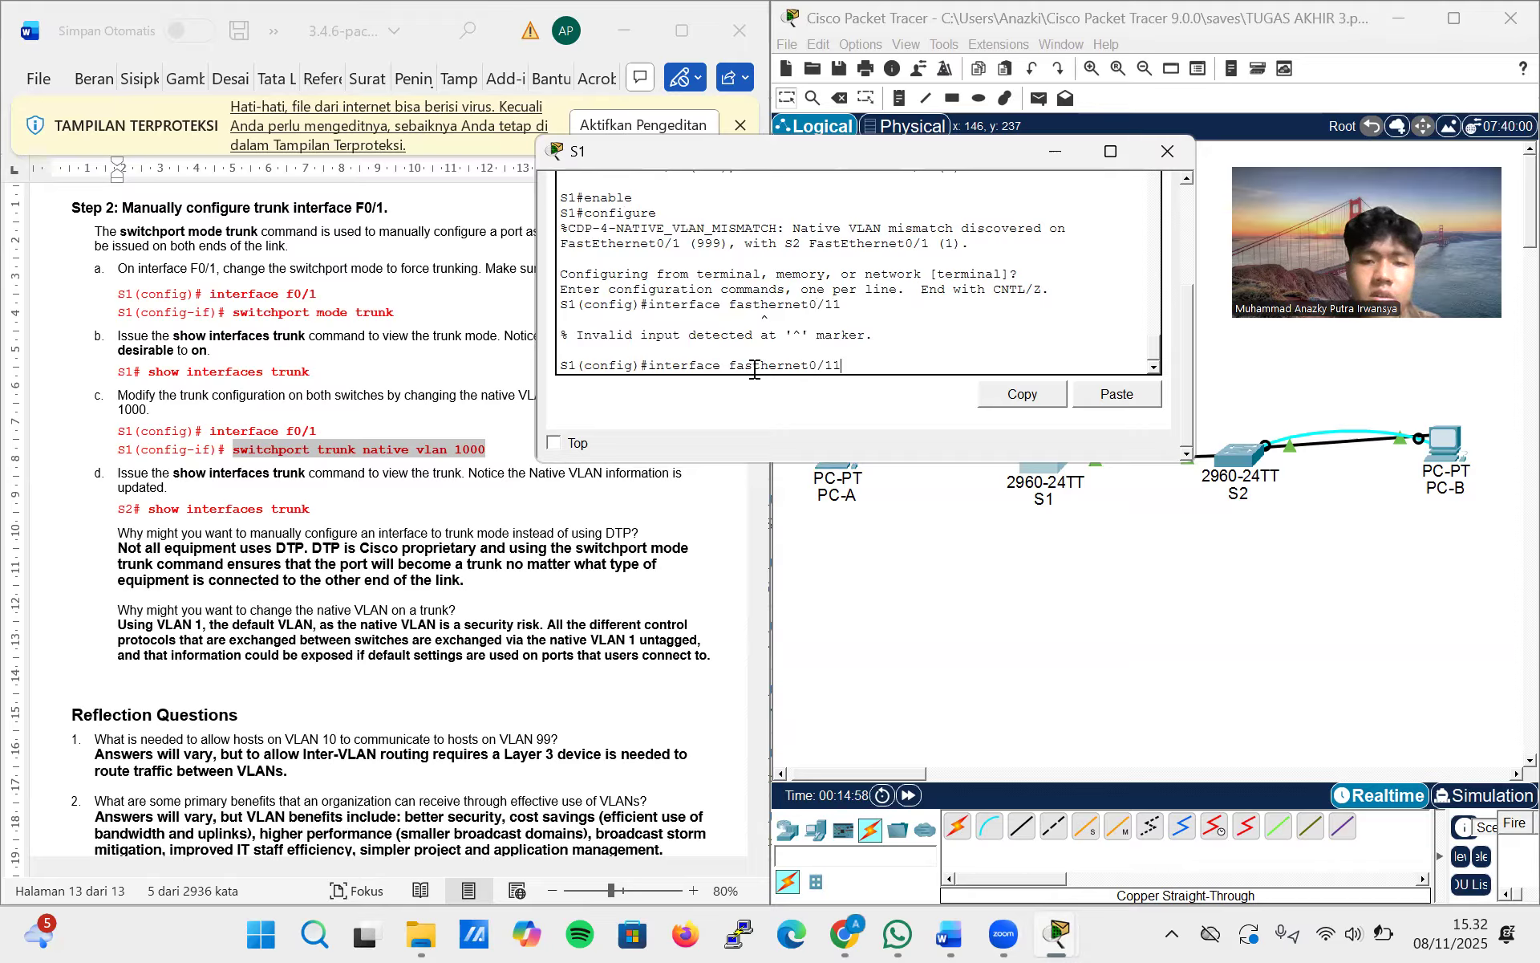
key("Left")
key("Left")
key("Left")
key("Left")
key("Left")
key("Left")
key("Left")
key("Left")
key("Left")
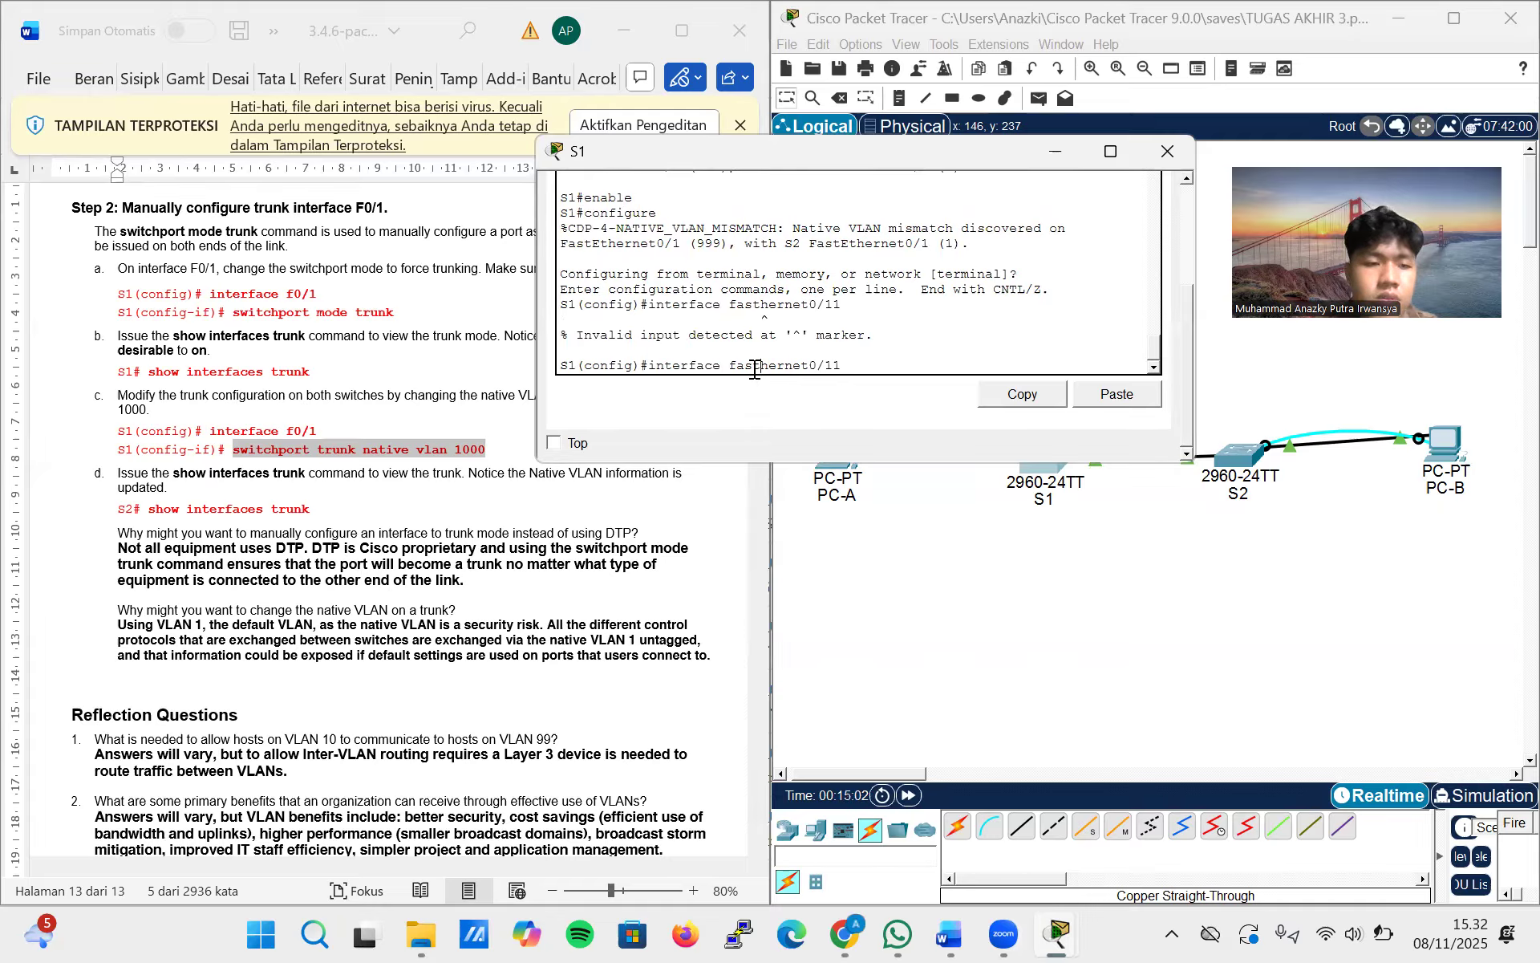
type("e")
key("Return")
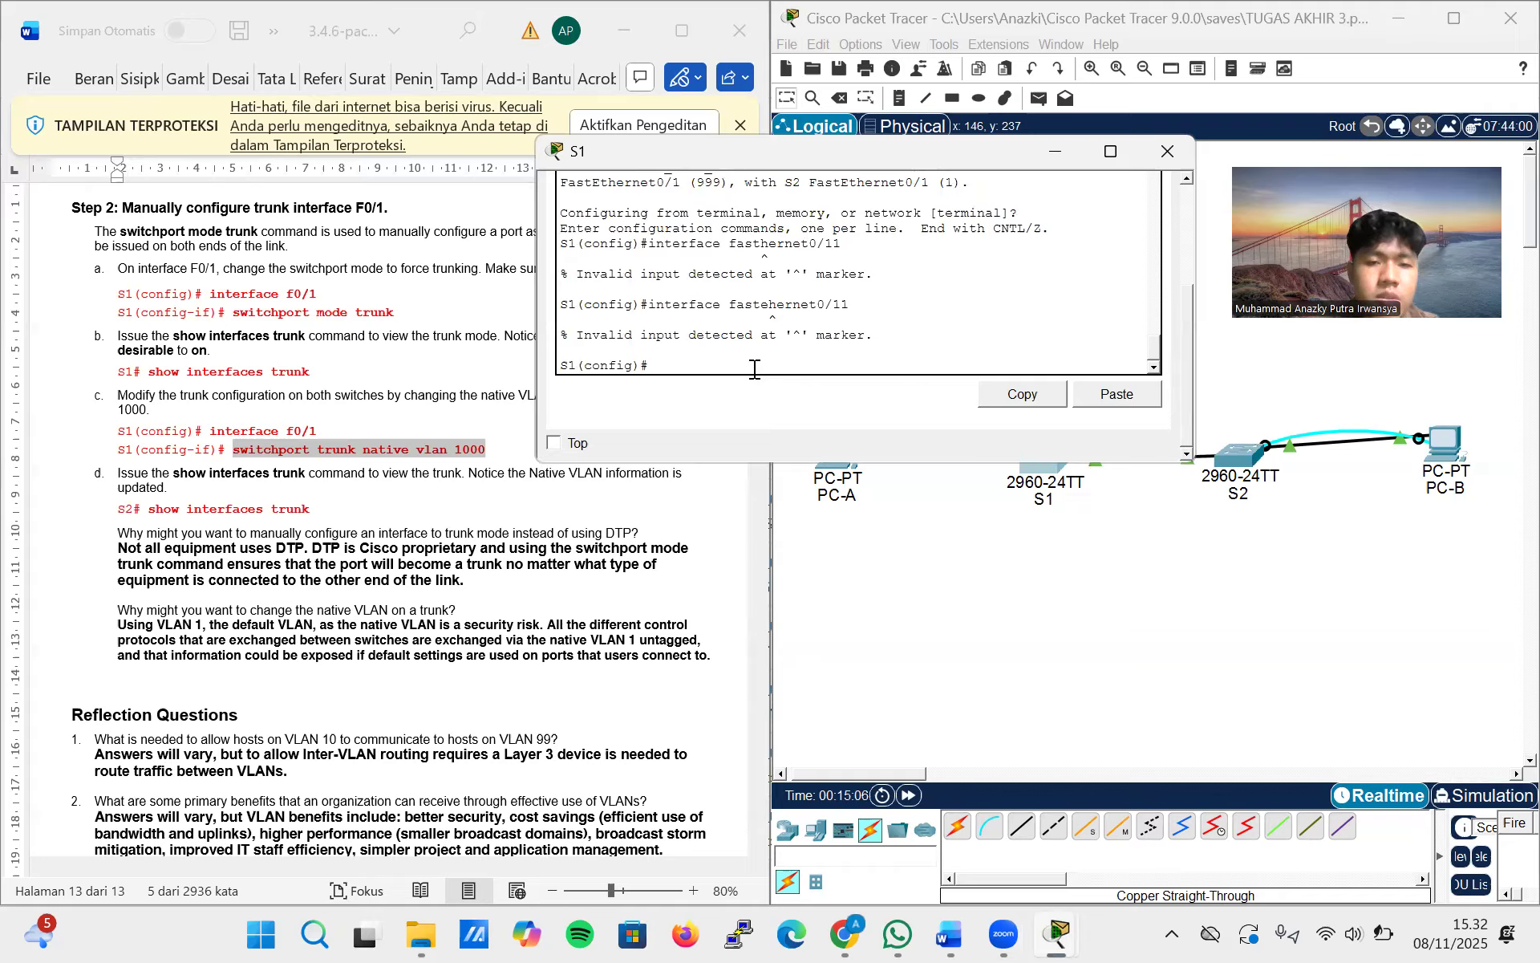
Correct the recalled command to interface fastethernet0/11 and run it to enter that port's configuration mode on S1
key("Up")
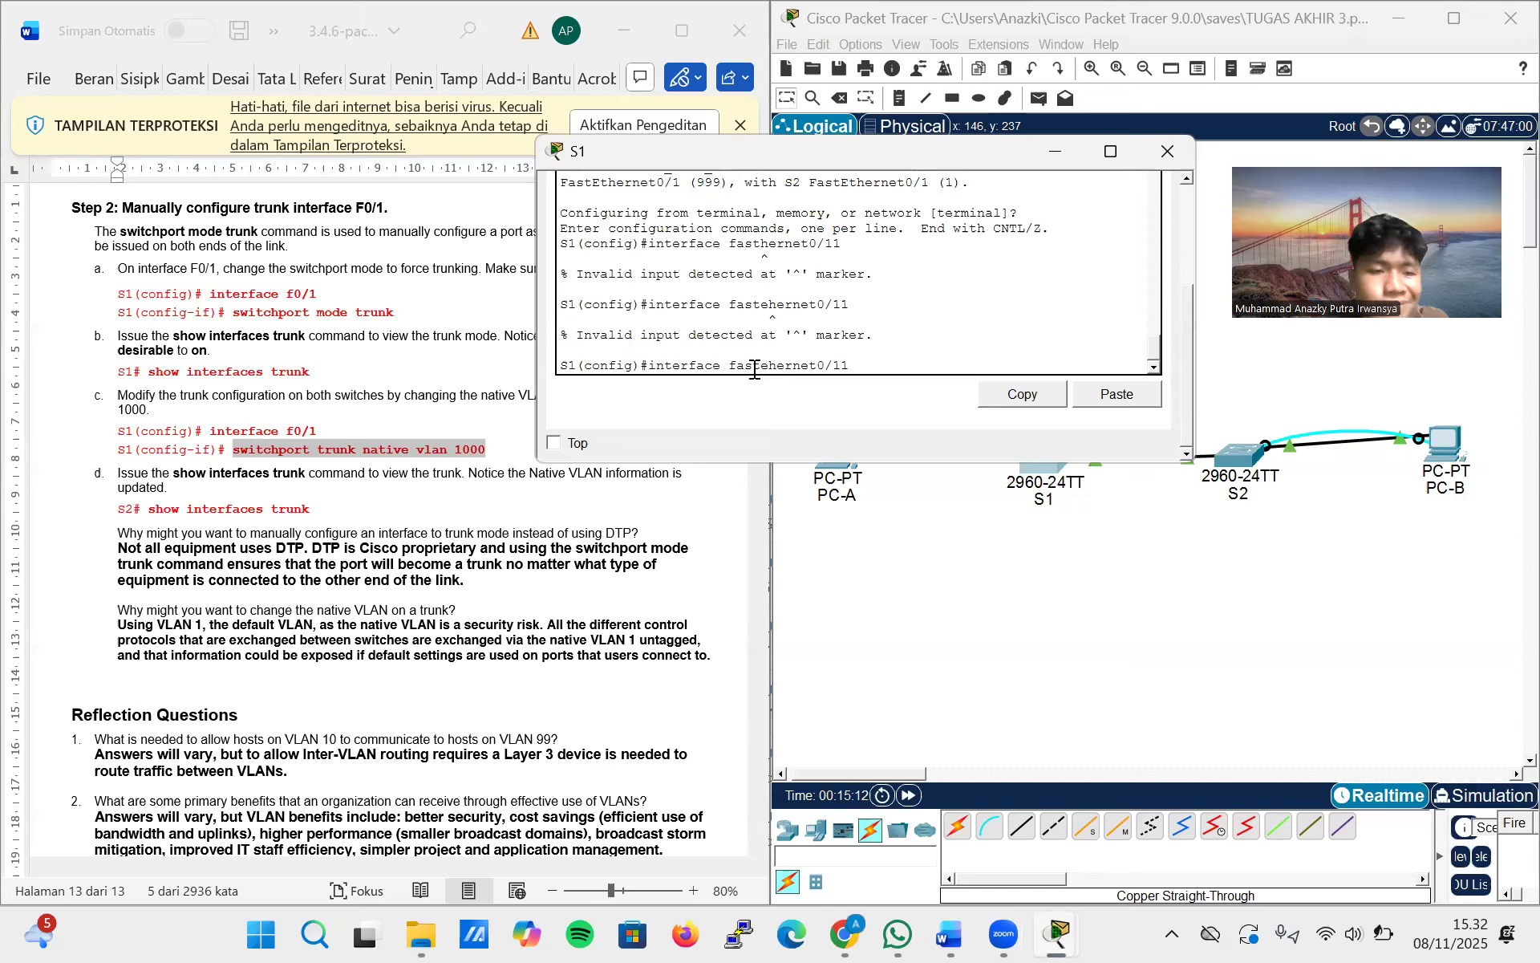
key("Left")
key("Left")
key("Left")
key("Left")
key("Left")
key("Left")
type("t")
key("Return")
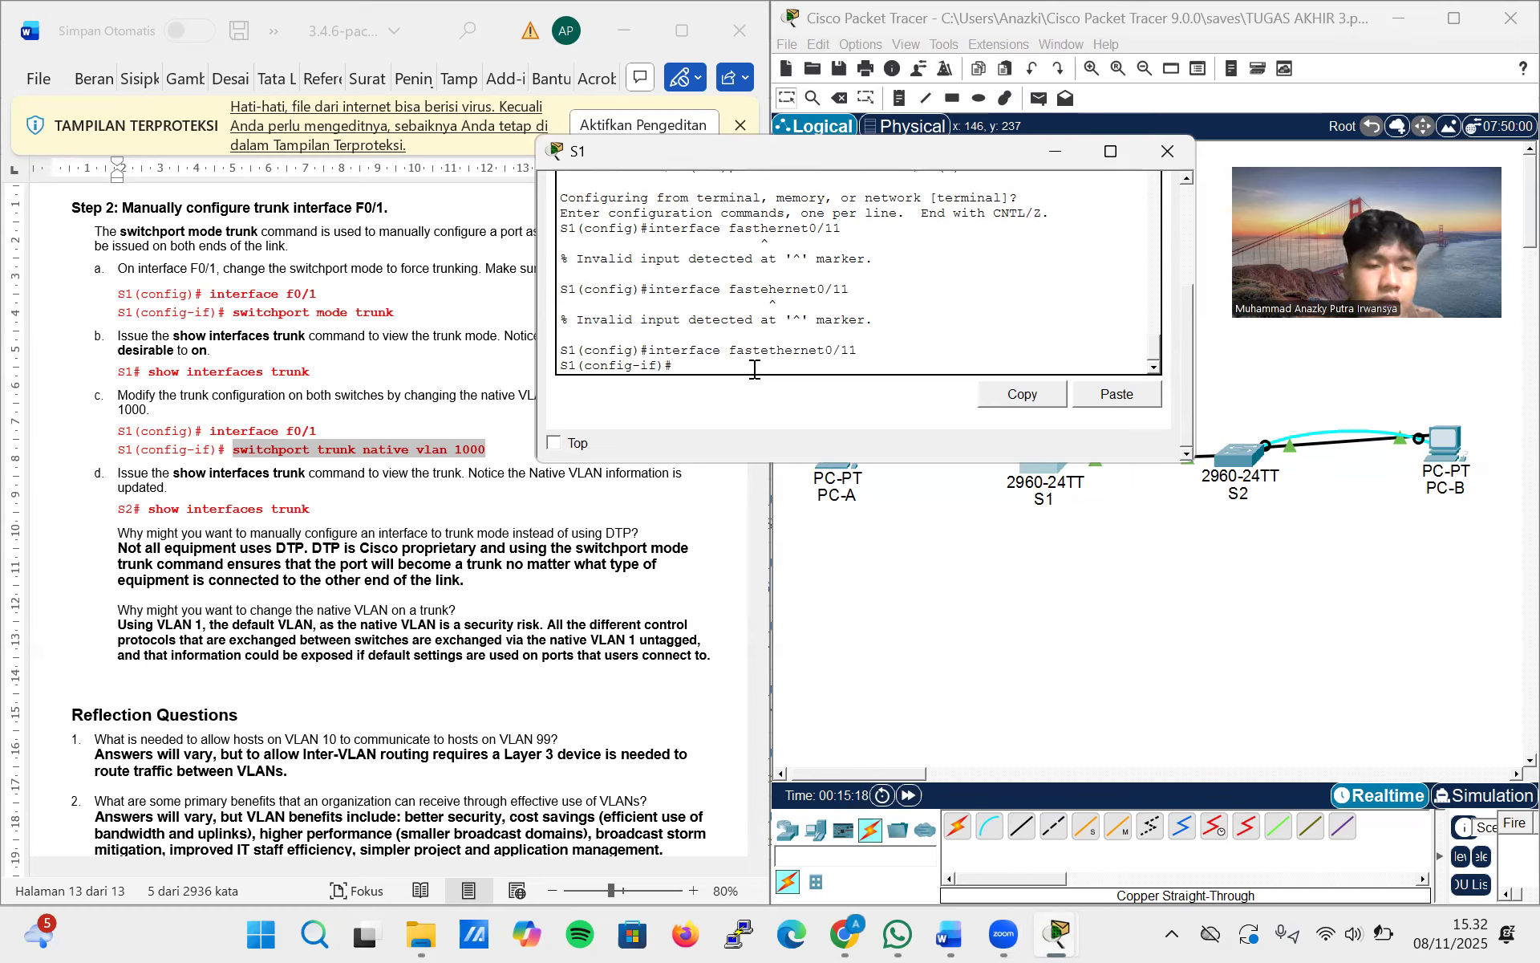
Assign S1's FastEthernet0/11 port to VLAN 10 with switchport access vlan 10
type("switch")
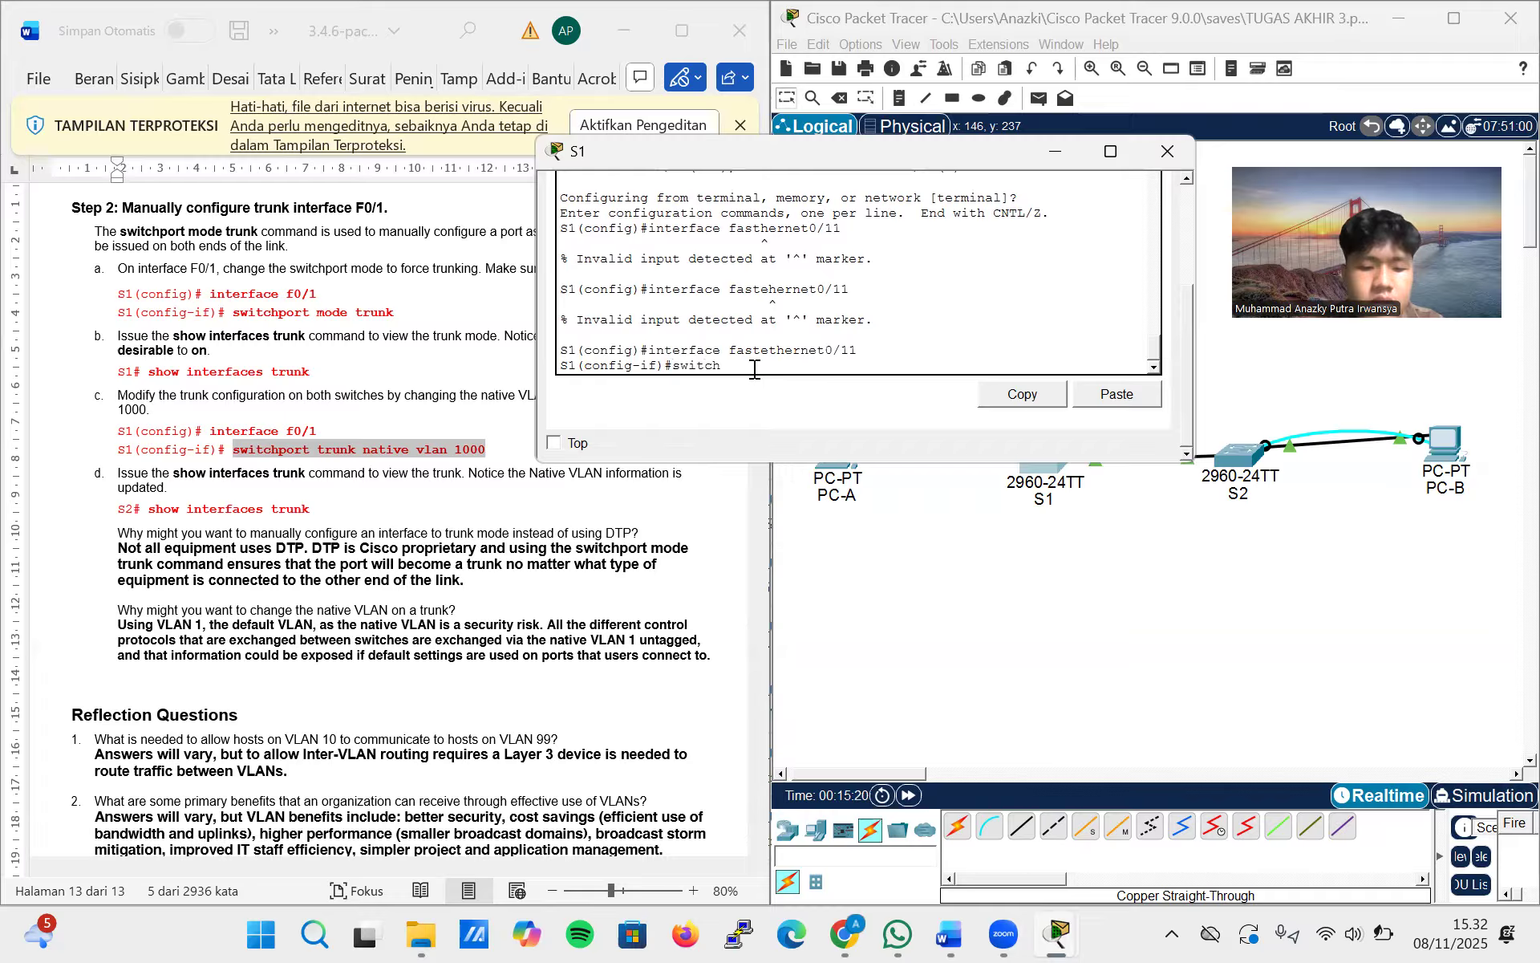
type("port")
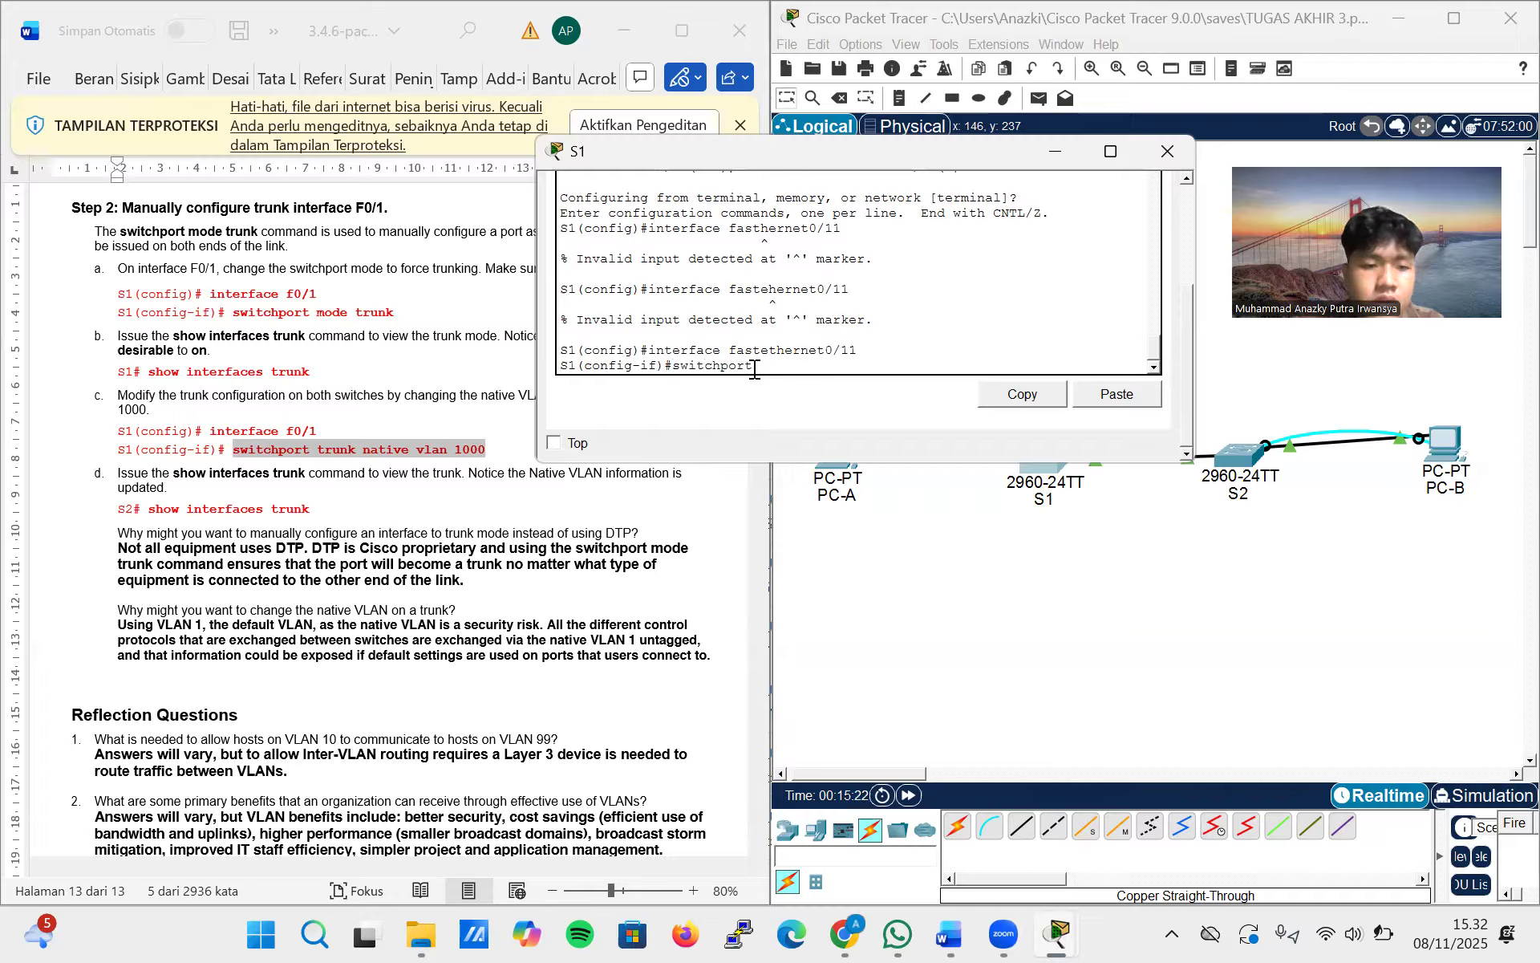
type(" access vlan 10")
key("Return")
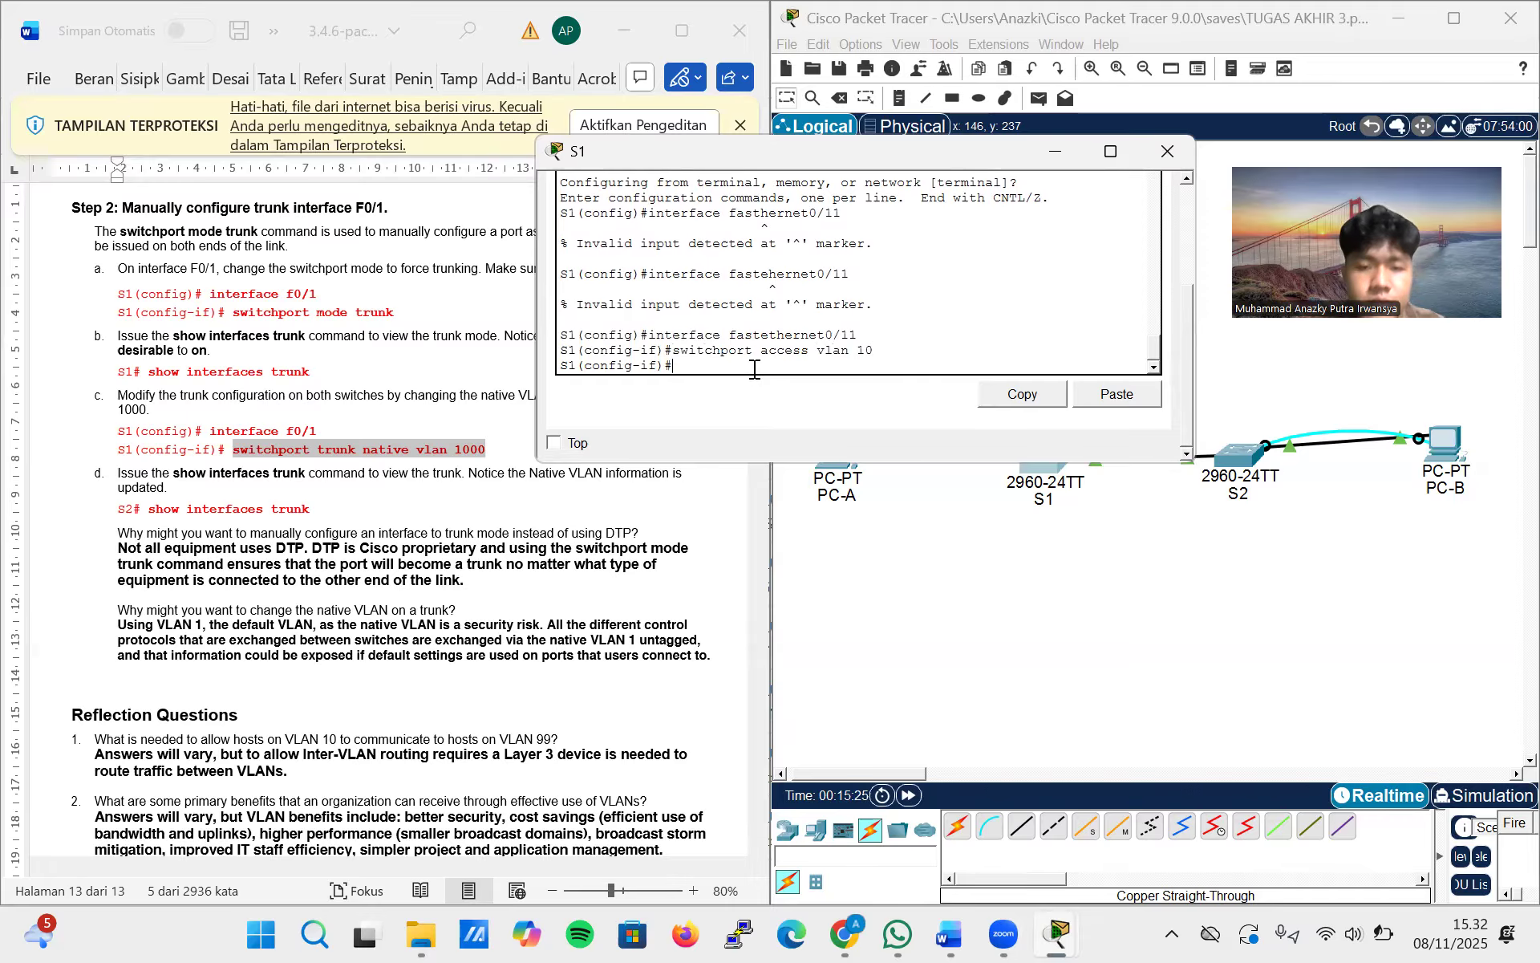
Enable the FastEthernet0/11 port with no shutdown and return S1 to privileged EXEC mode with end
type("no")
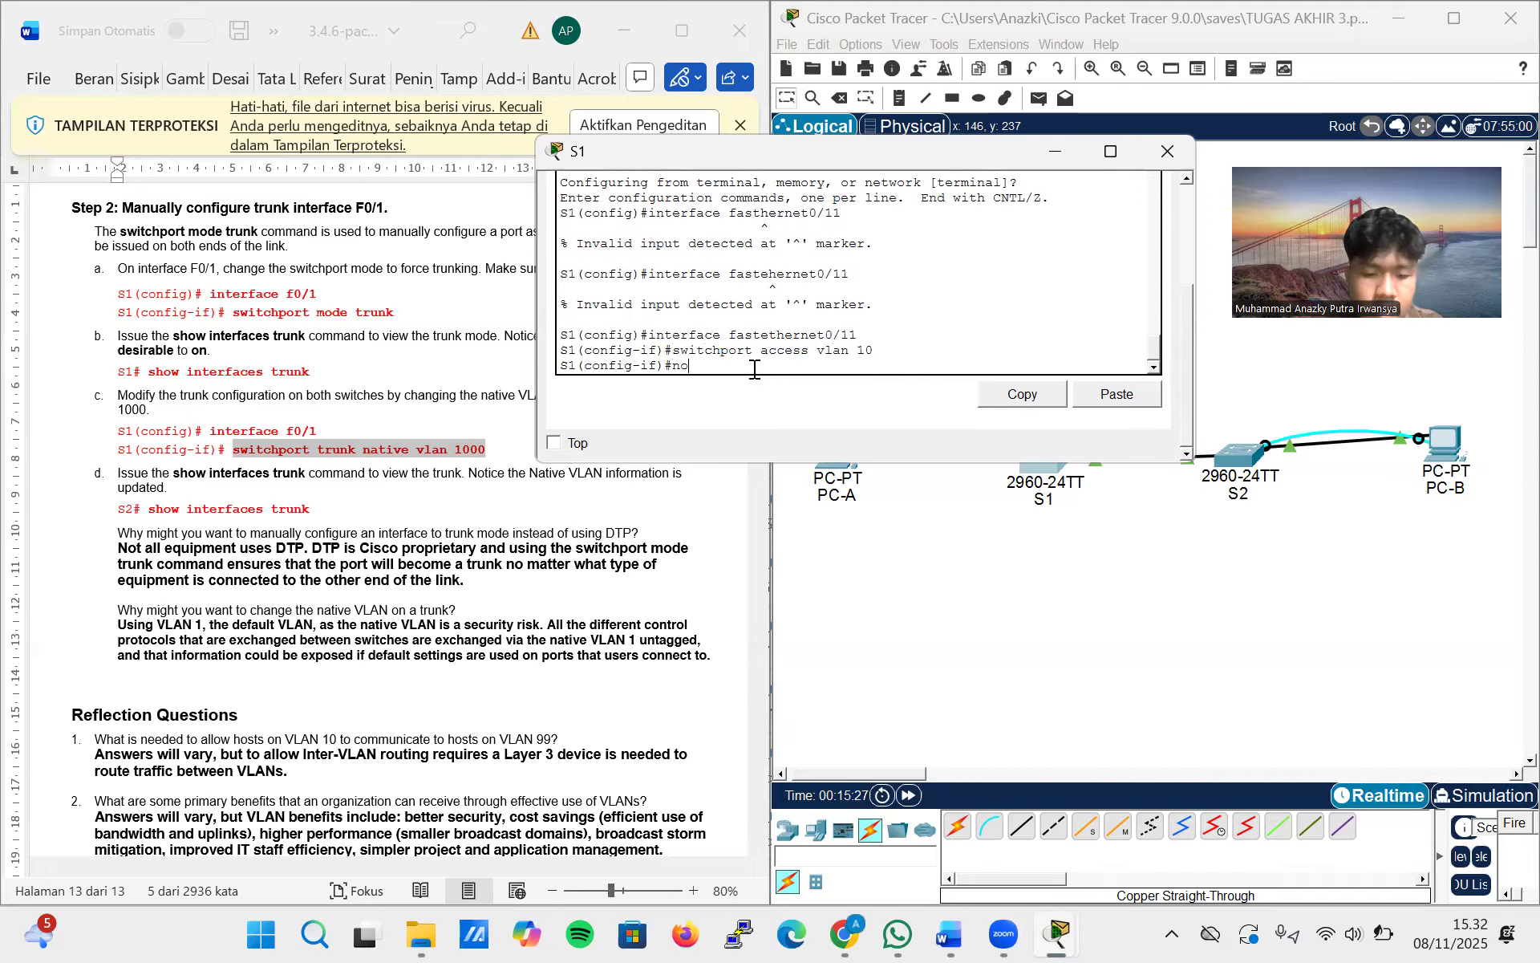
type(" shutdown")
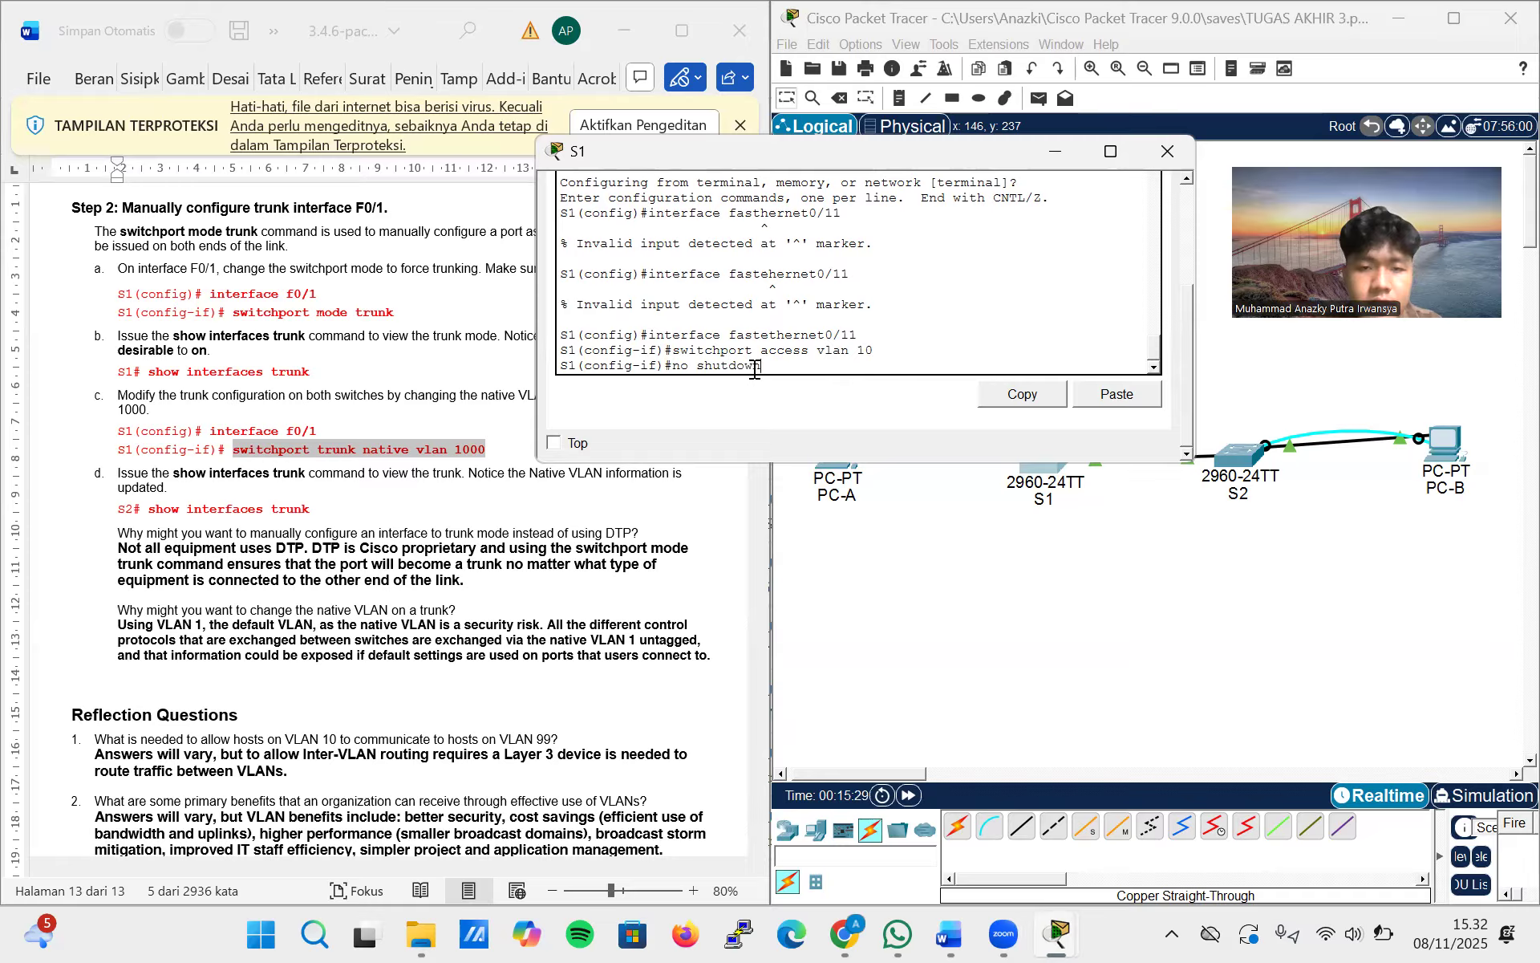
key("Return")
type("end")
key("Return")
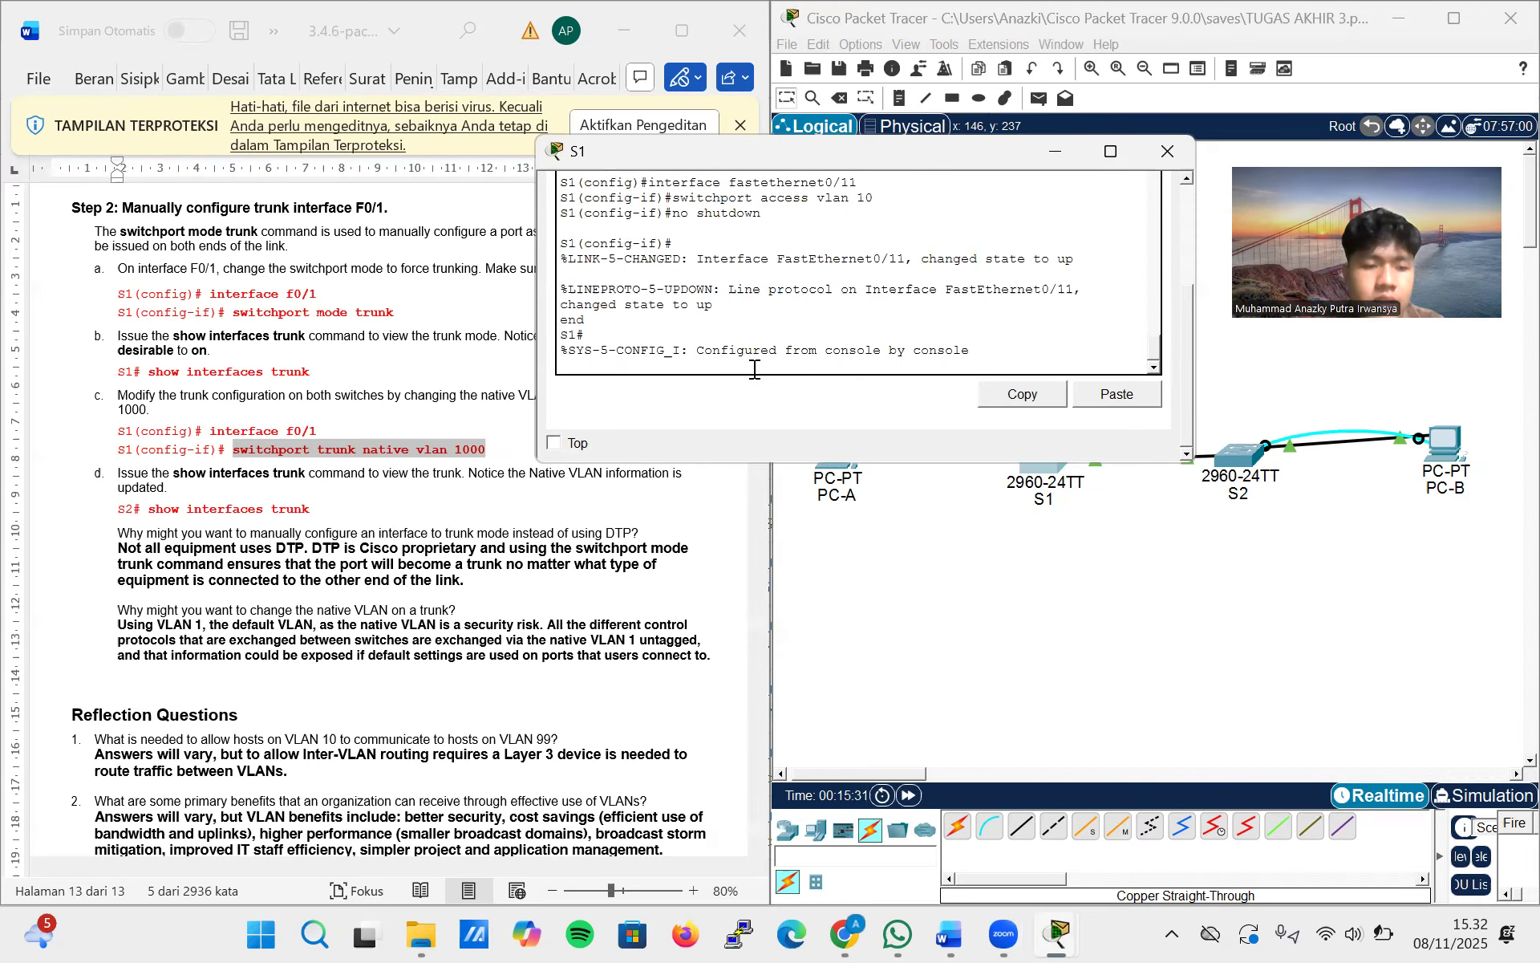
Try to save S1's running configuration to the startup configuration with the copy command
type("copy running")
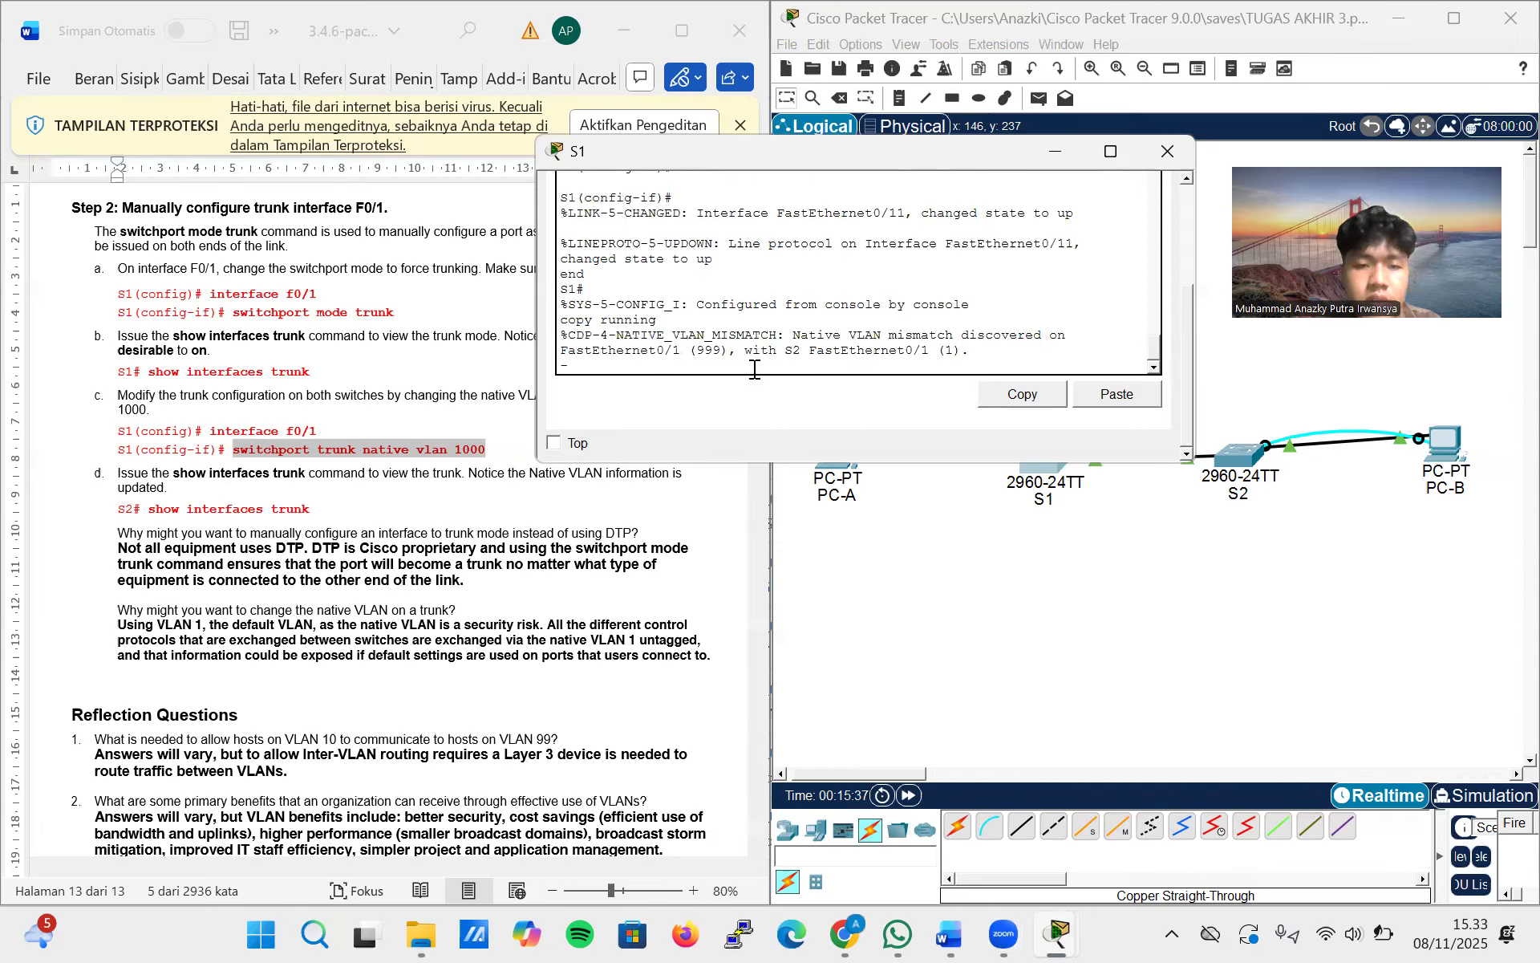
key("Return")
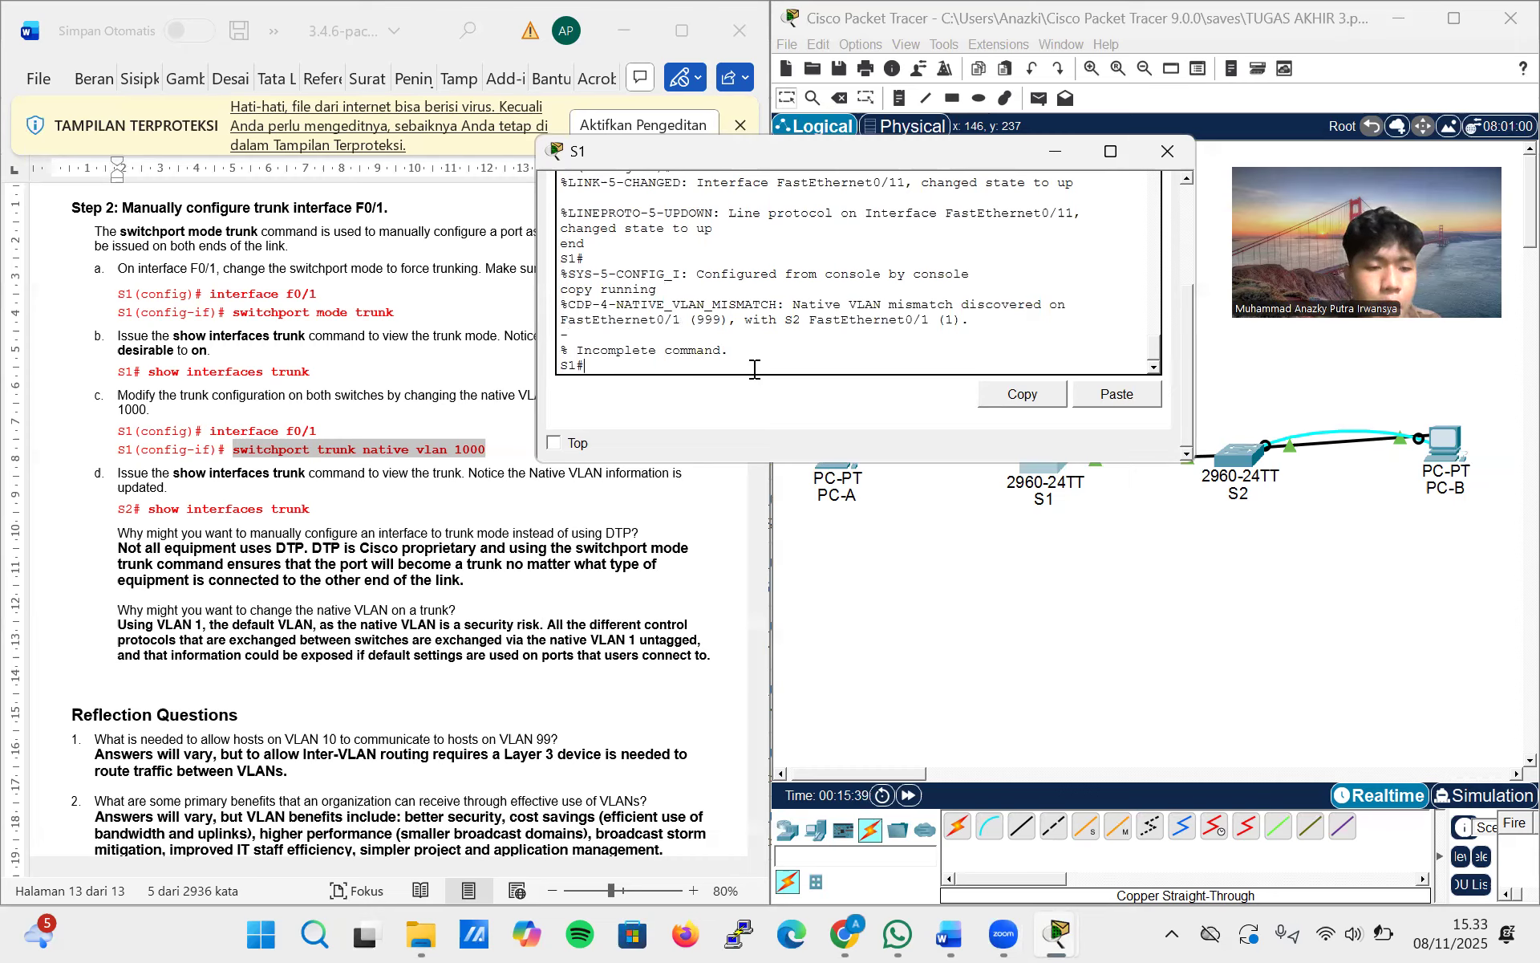
type("copy")
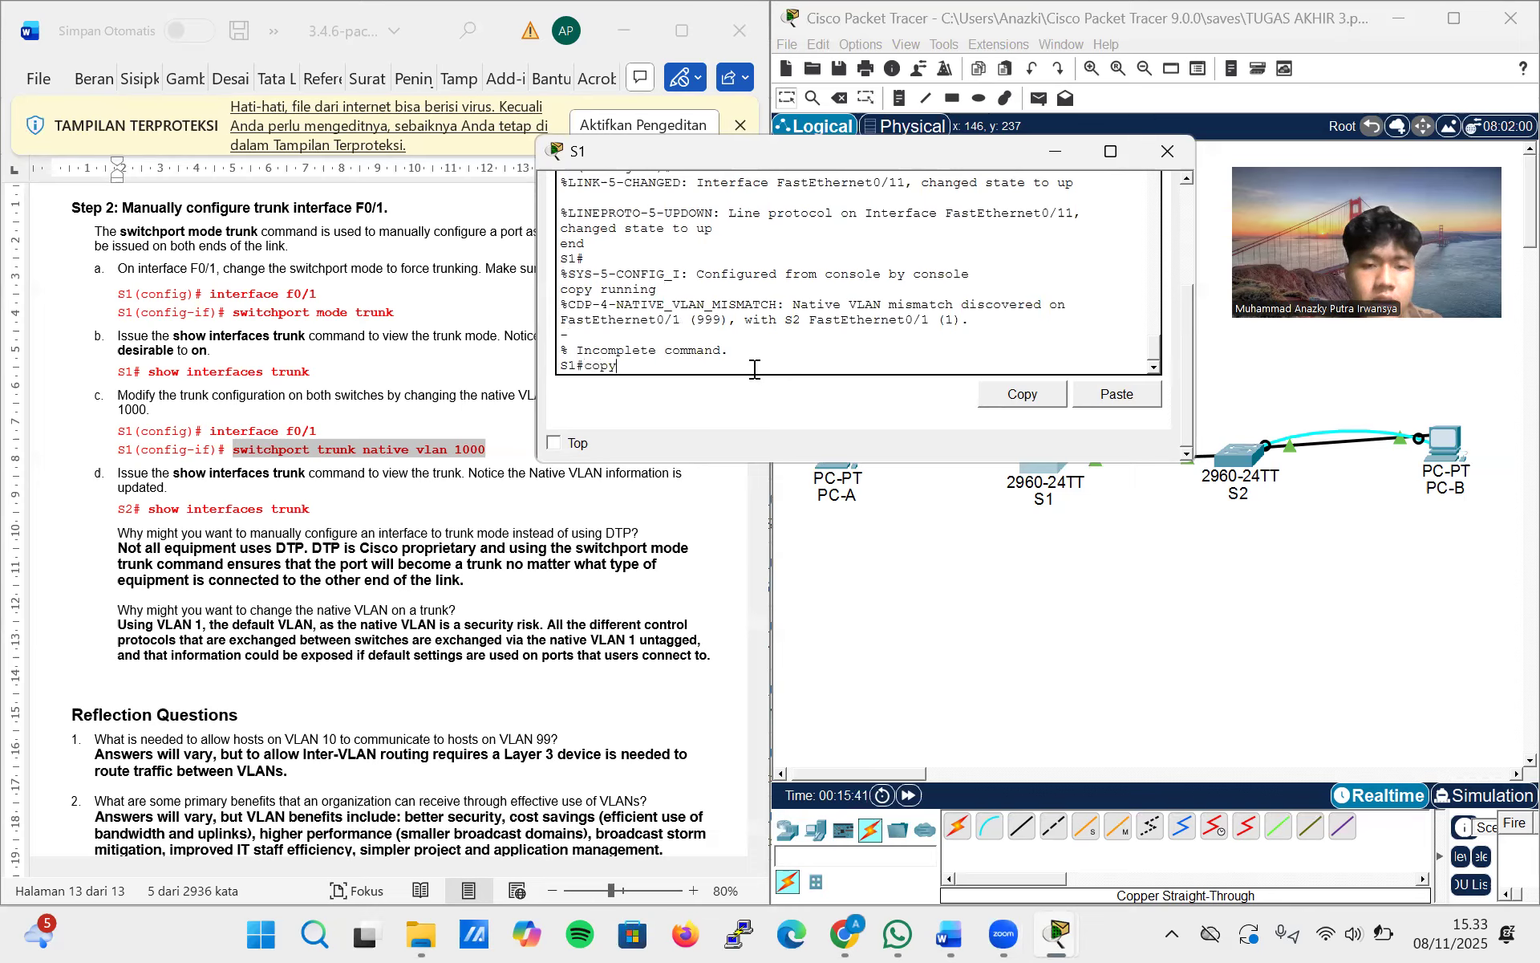
type(" running")
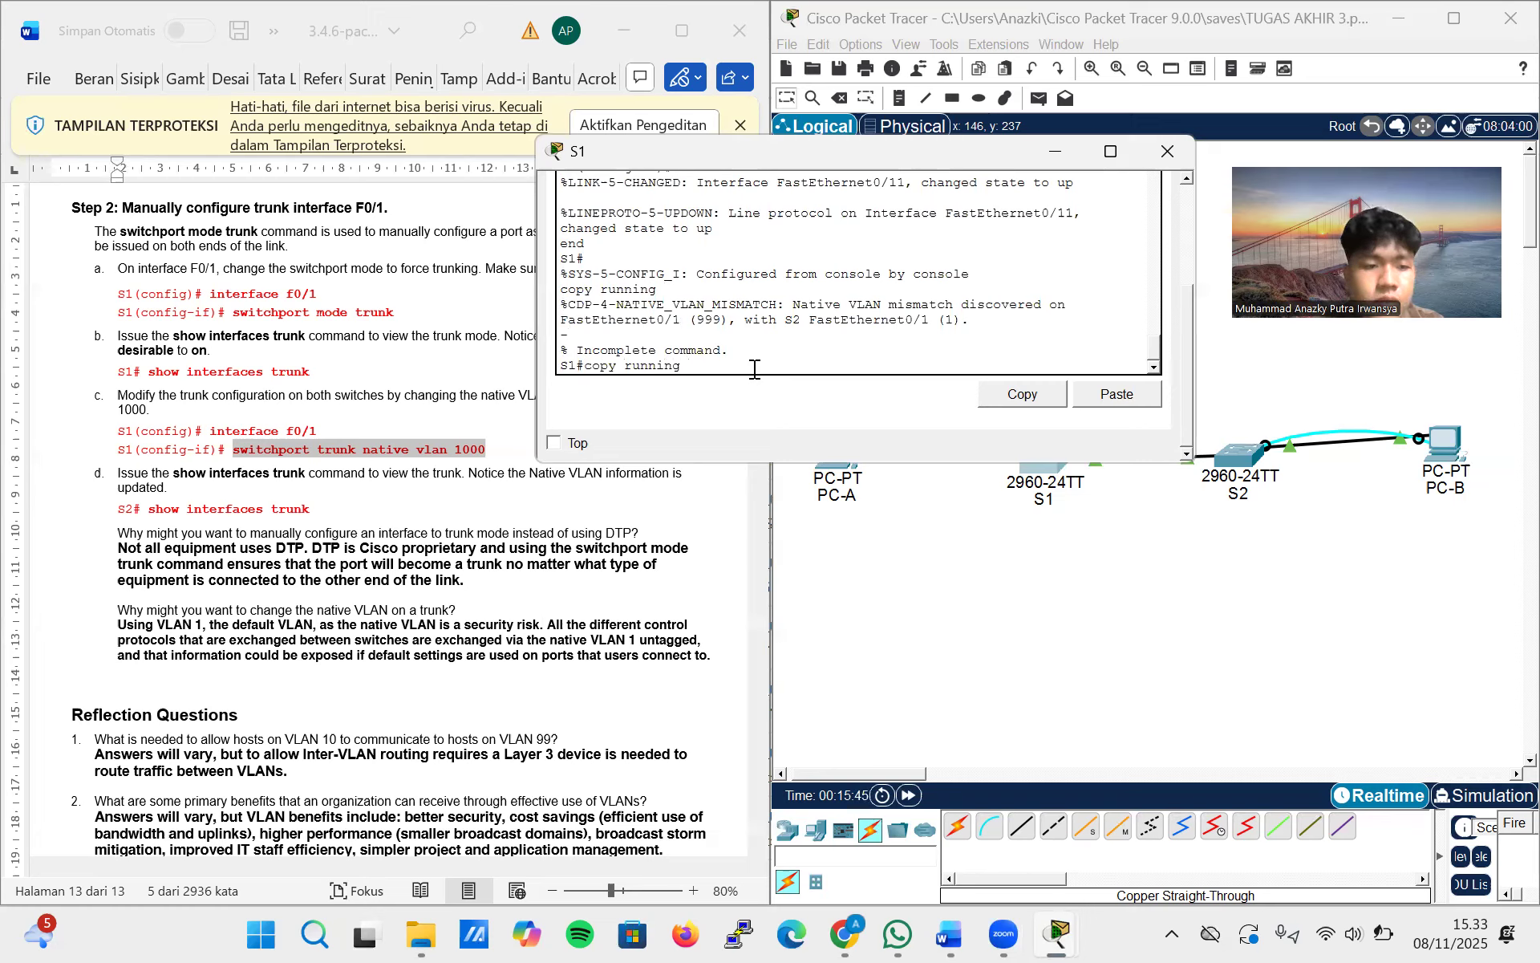
type(" confi")
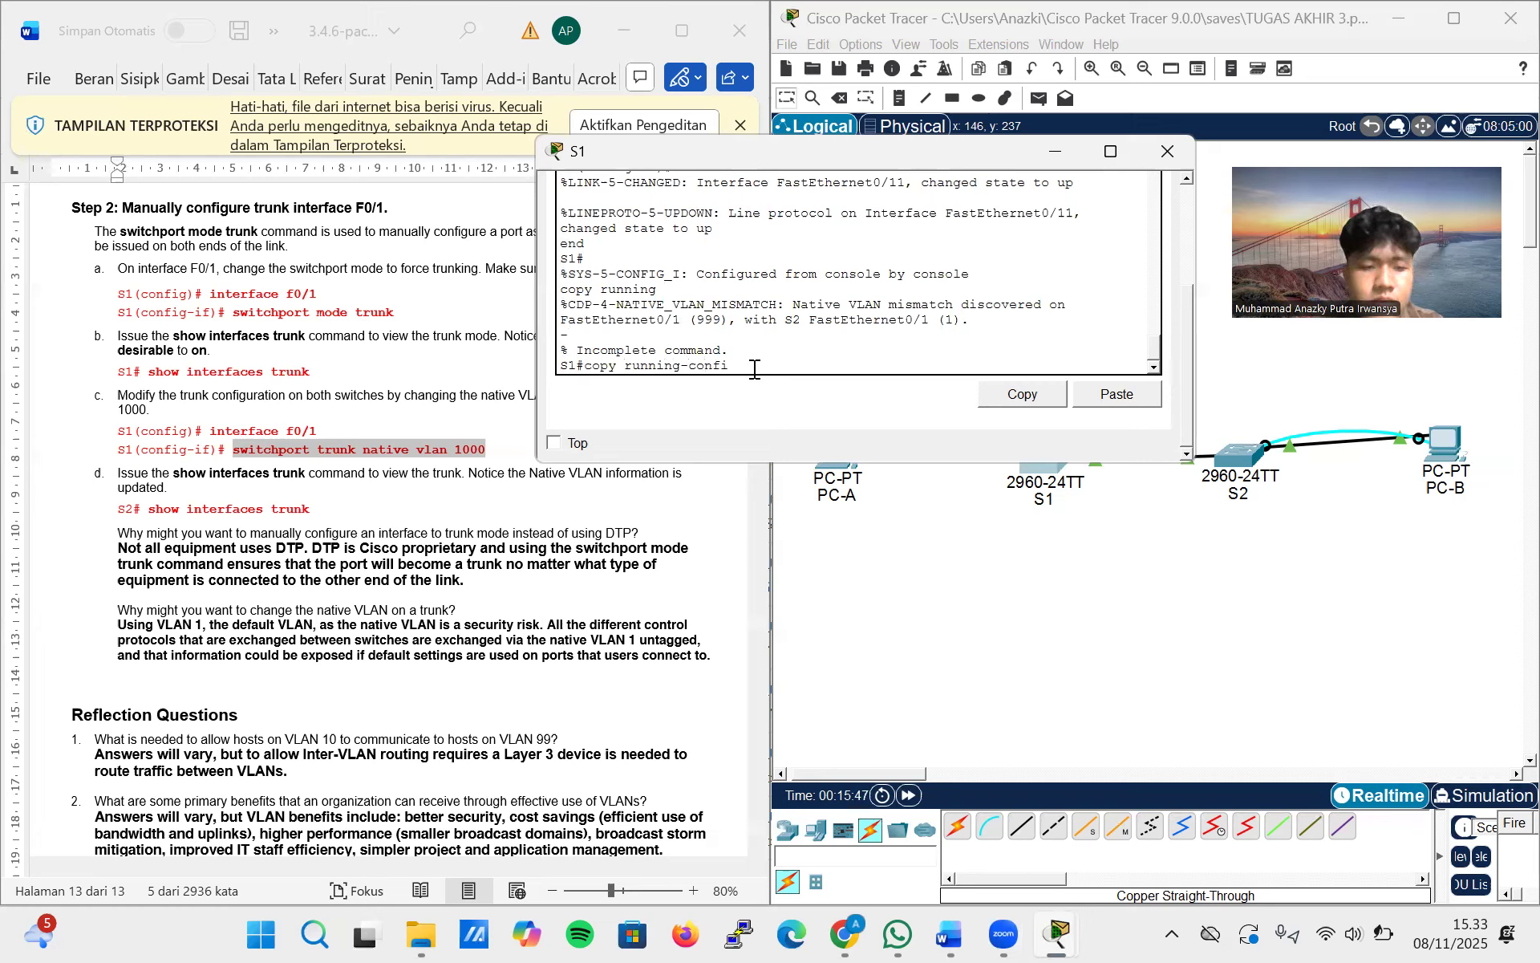
type("g startu")
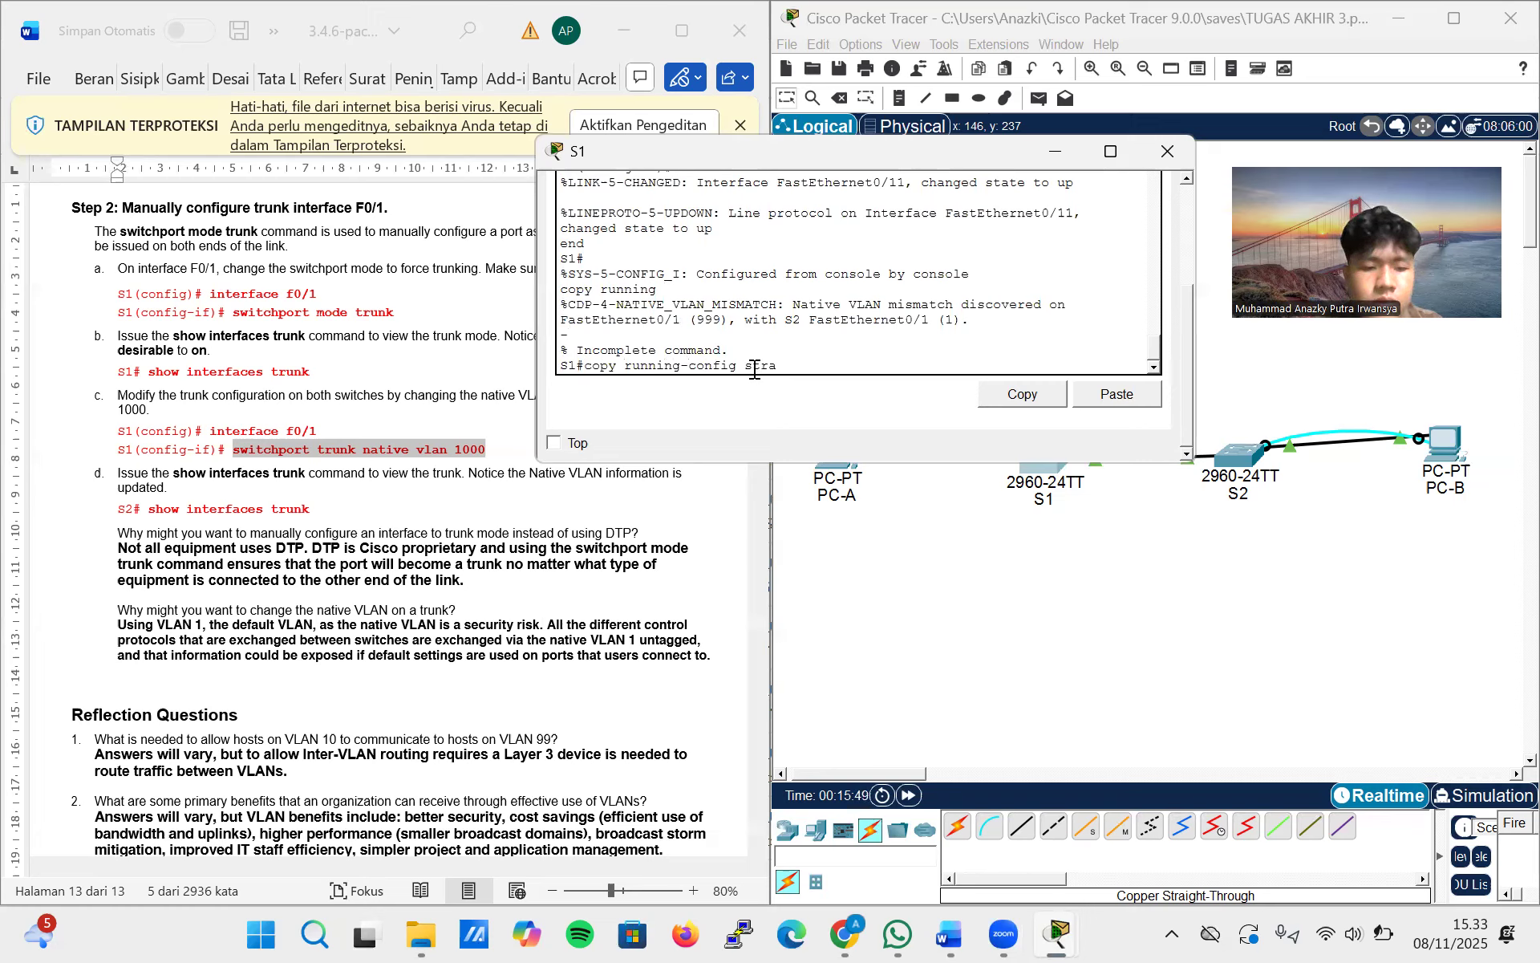
type("p-config")
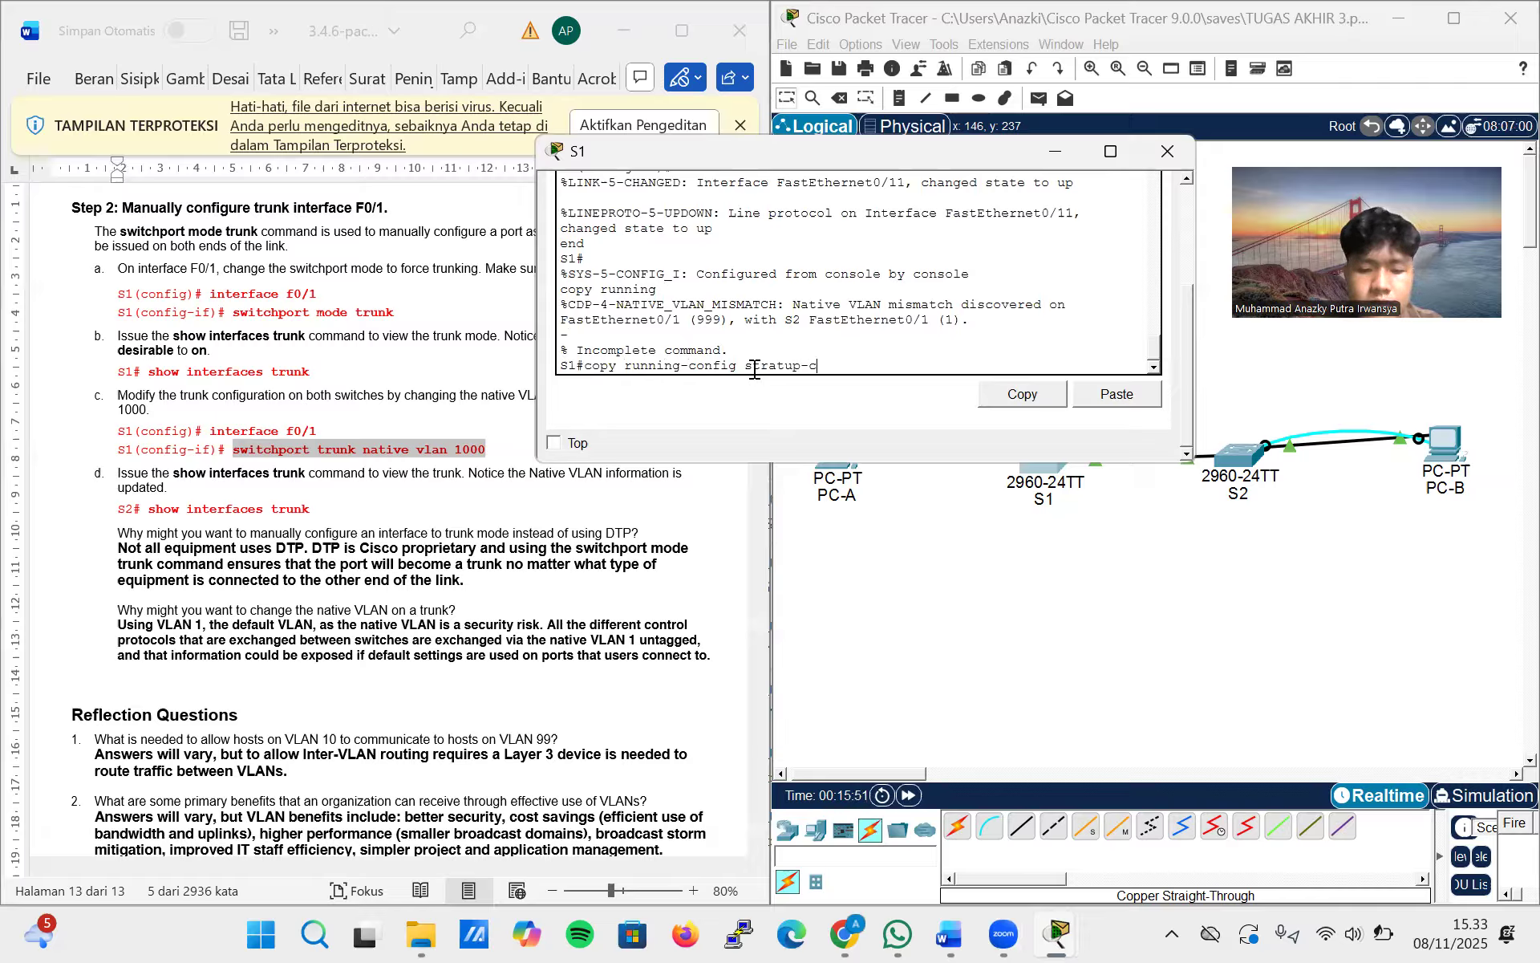
key("Return")
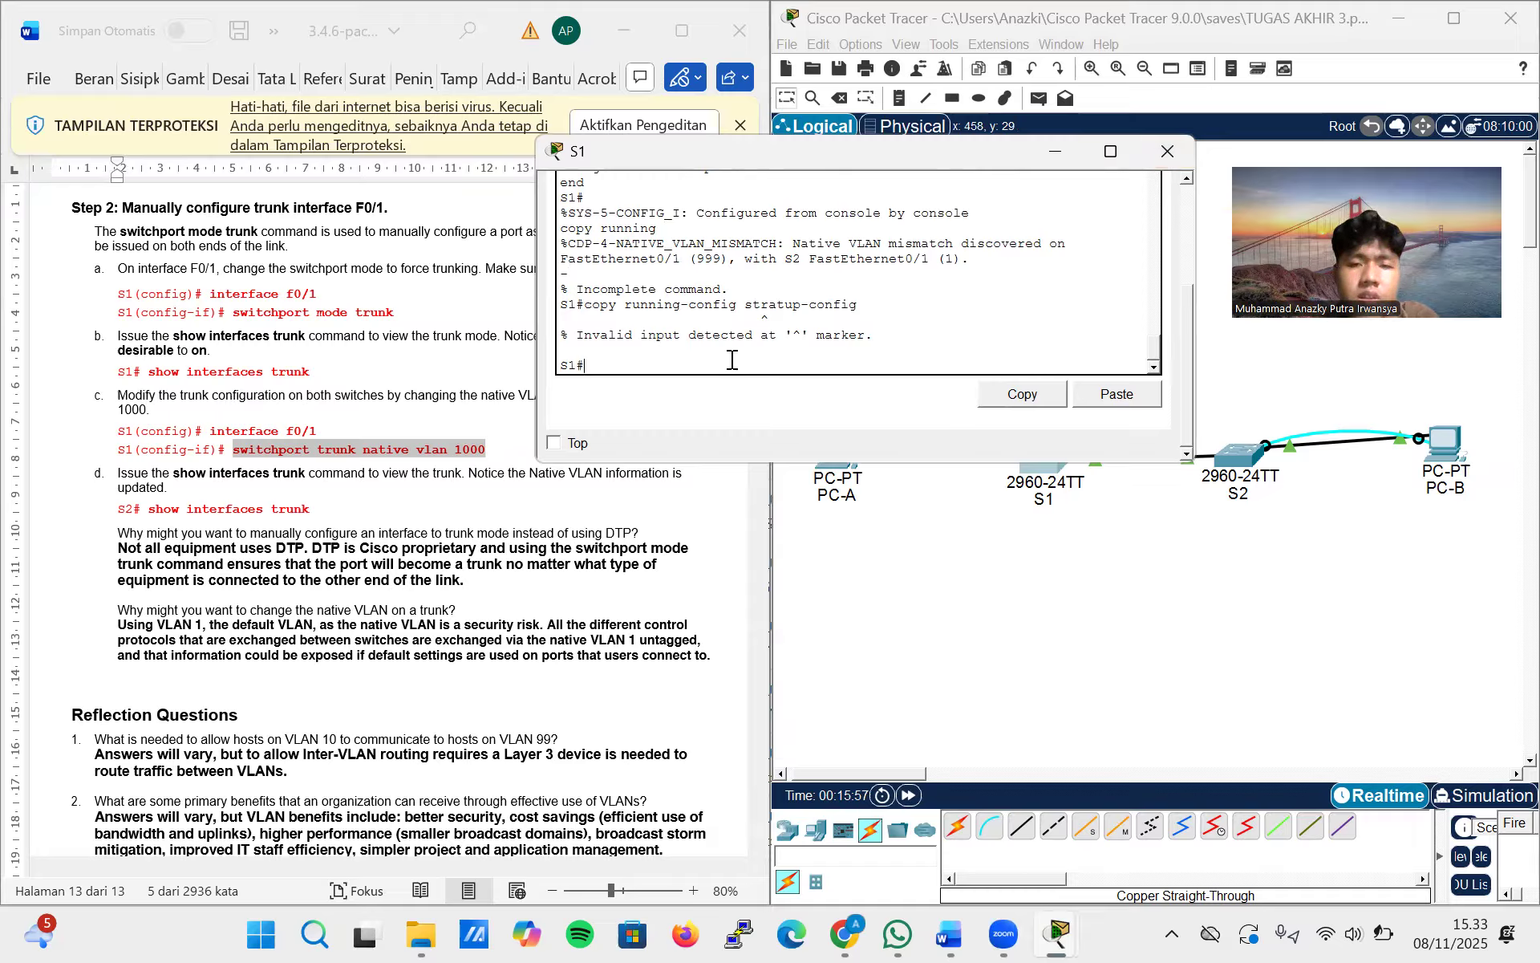
Save S1's running configuration with copy running-config startup-config, accept the default destination filename, and close S1's window
key("Up")
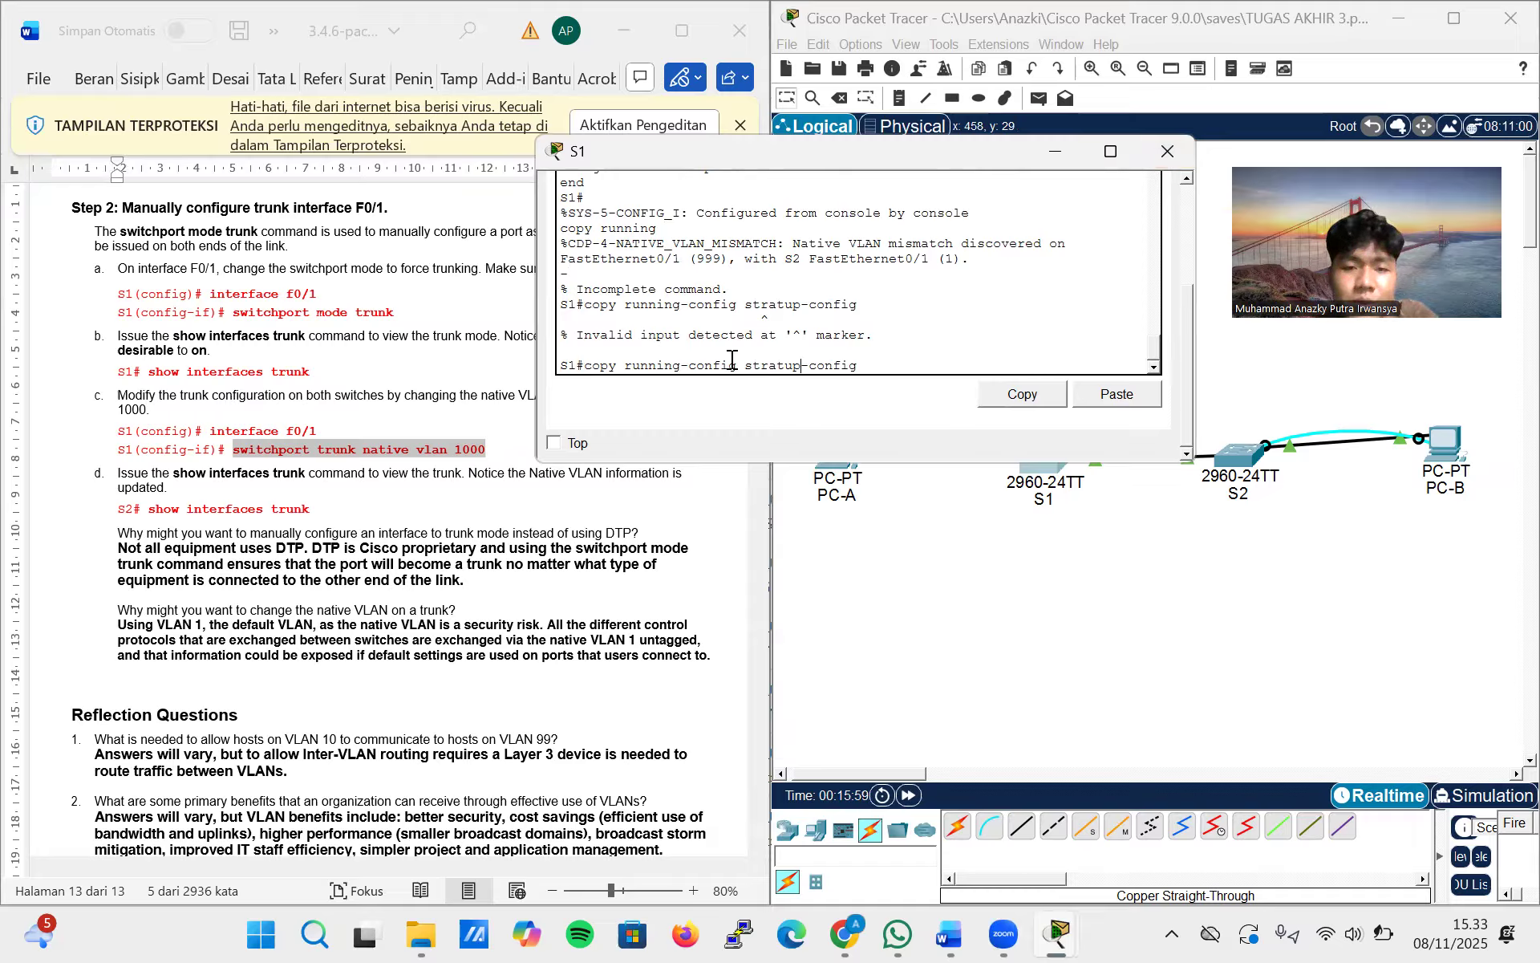
key("BackSpace")
key("BackSpace")
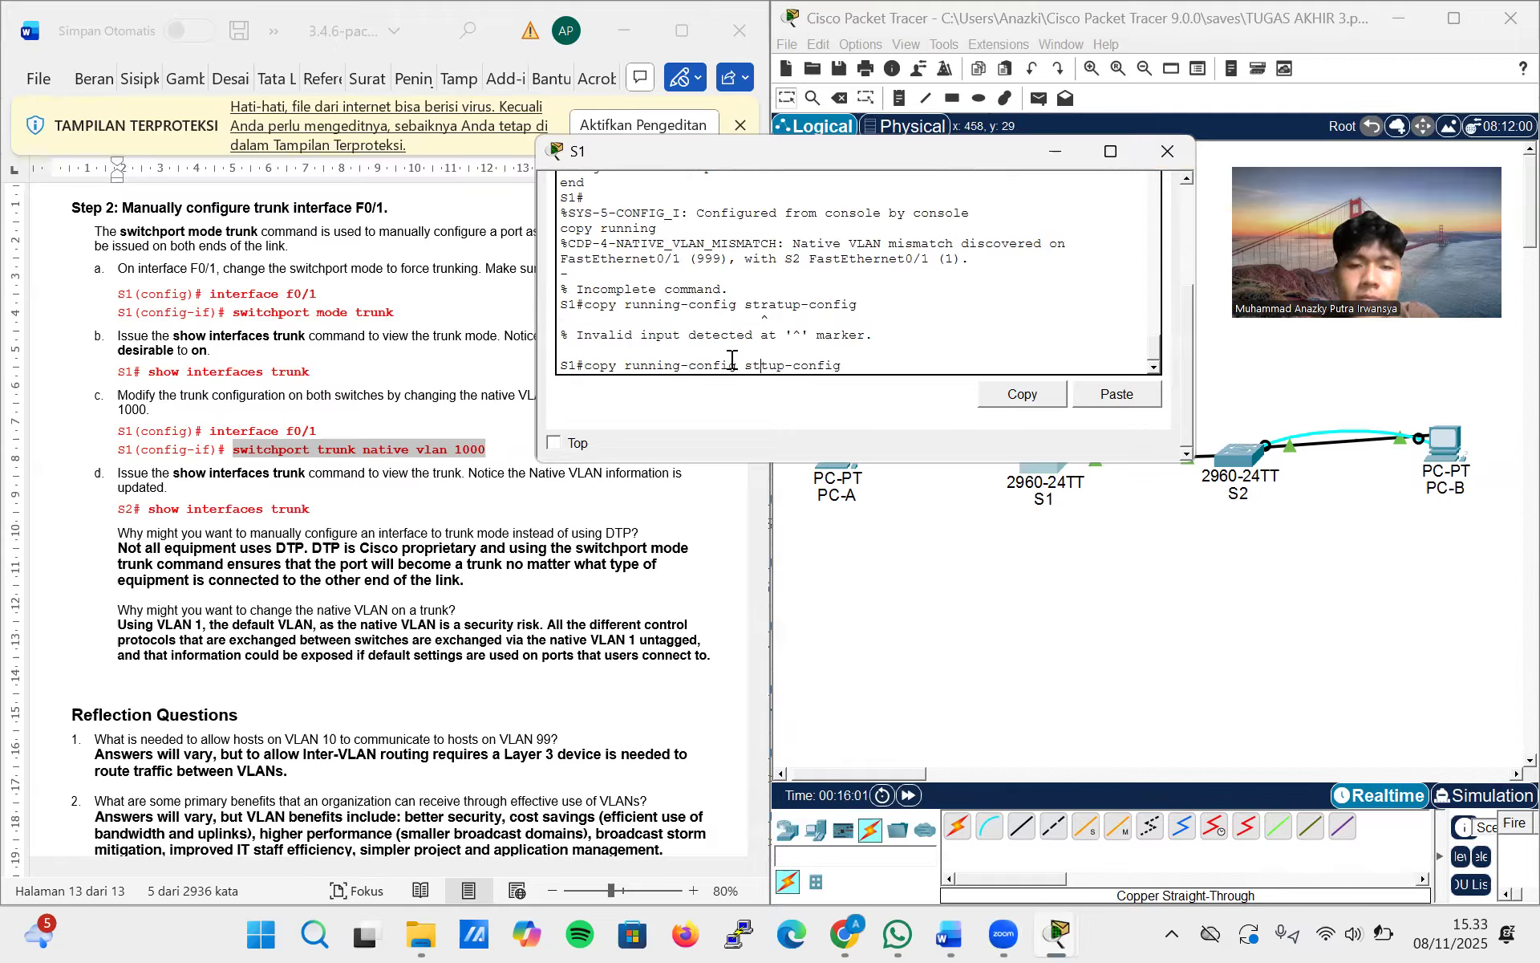
type("ar")
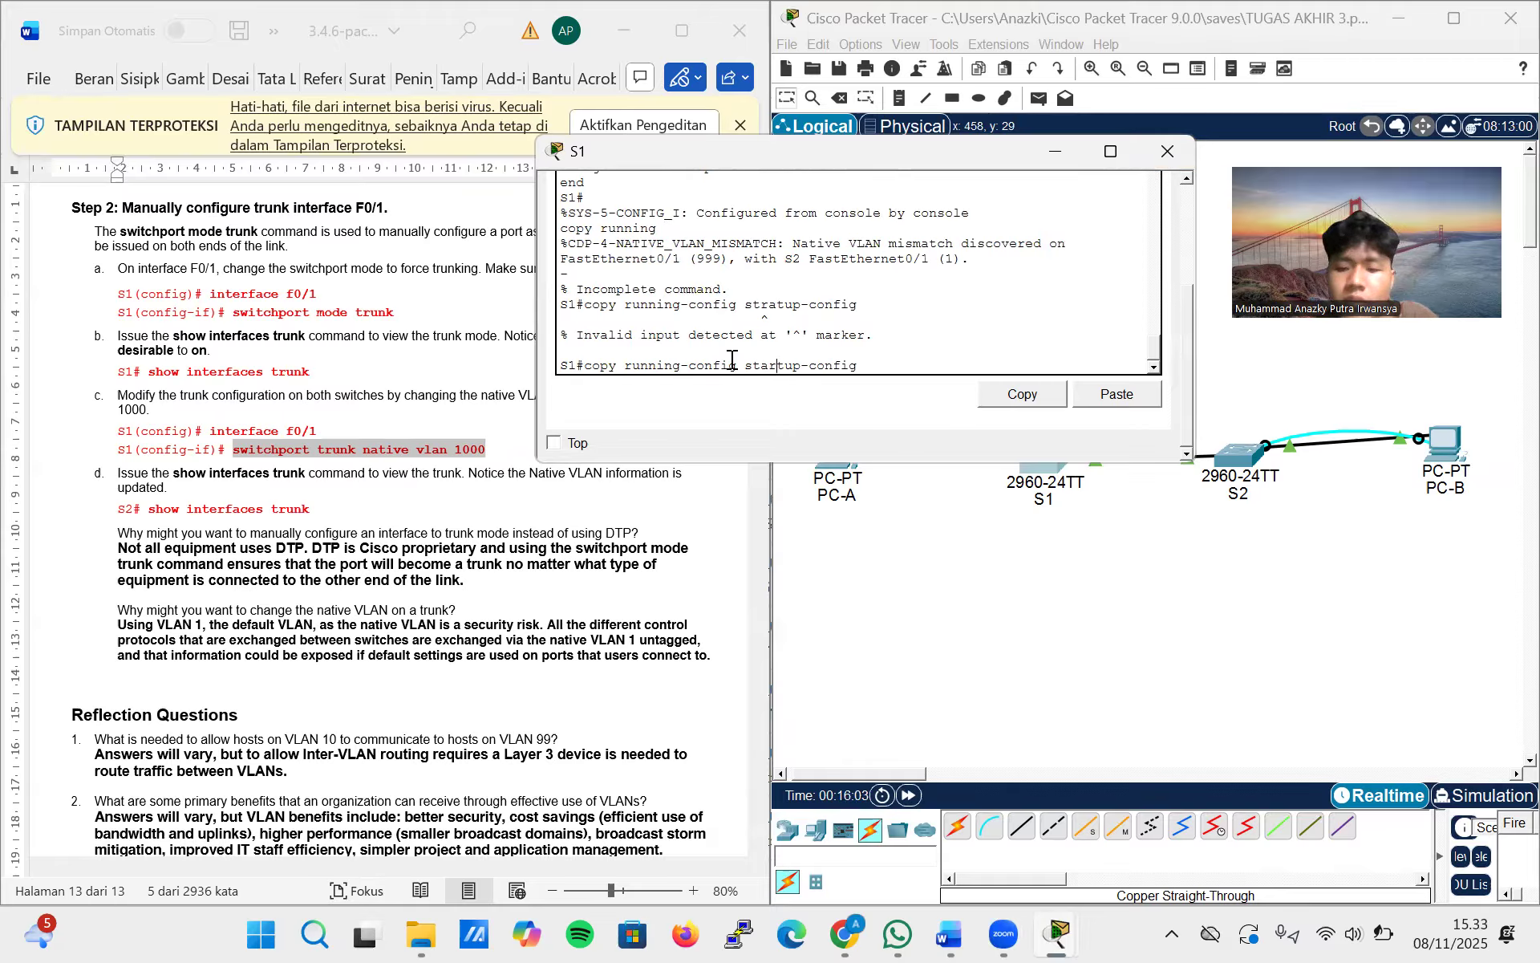
key("Return")
key("Return")
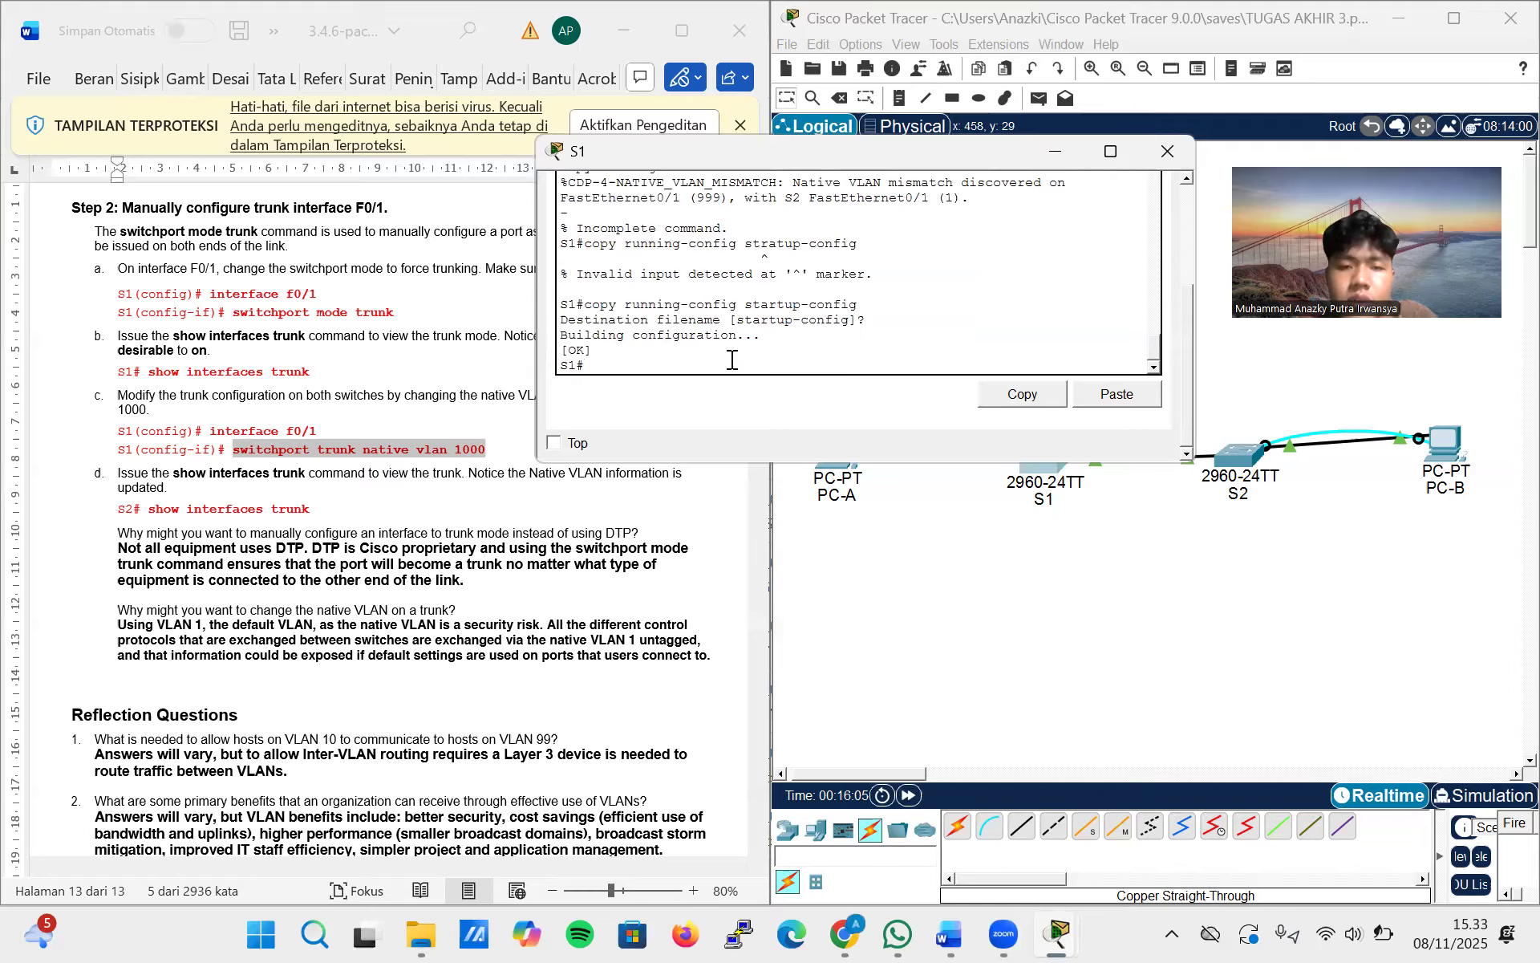
left_click(1168, 151)
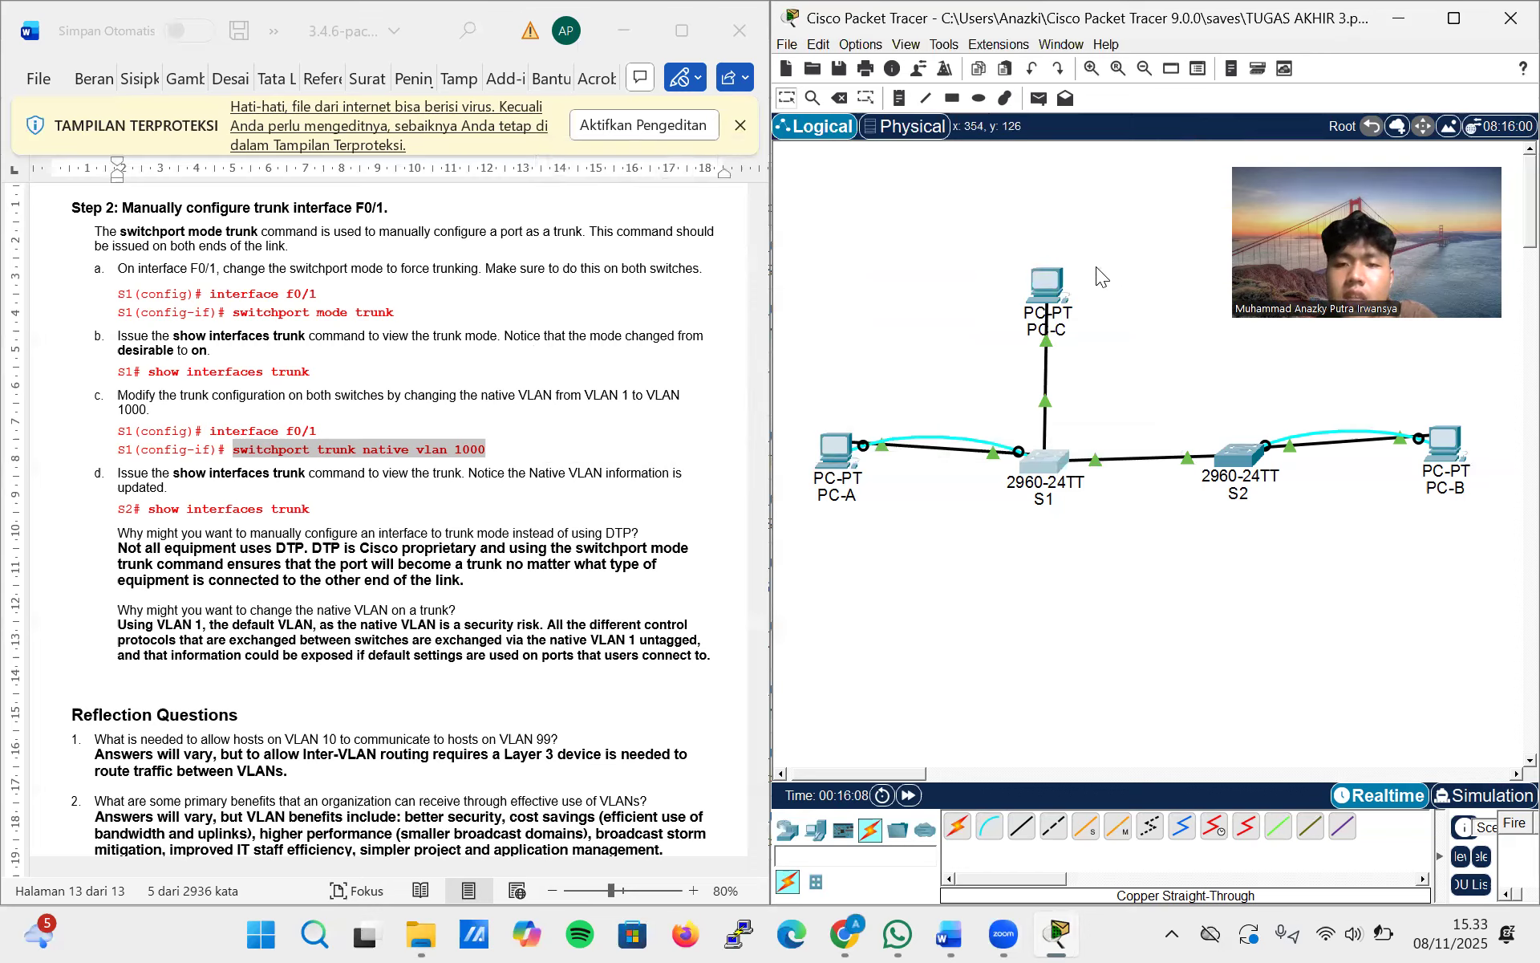
Give PC-C the static IPv4 address 192.168.10.5 with subnet mask 255.255.255.0 in its IP configuration
left_click(1052, 277)
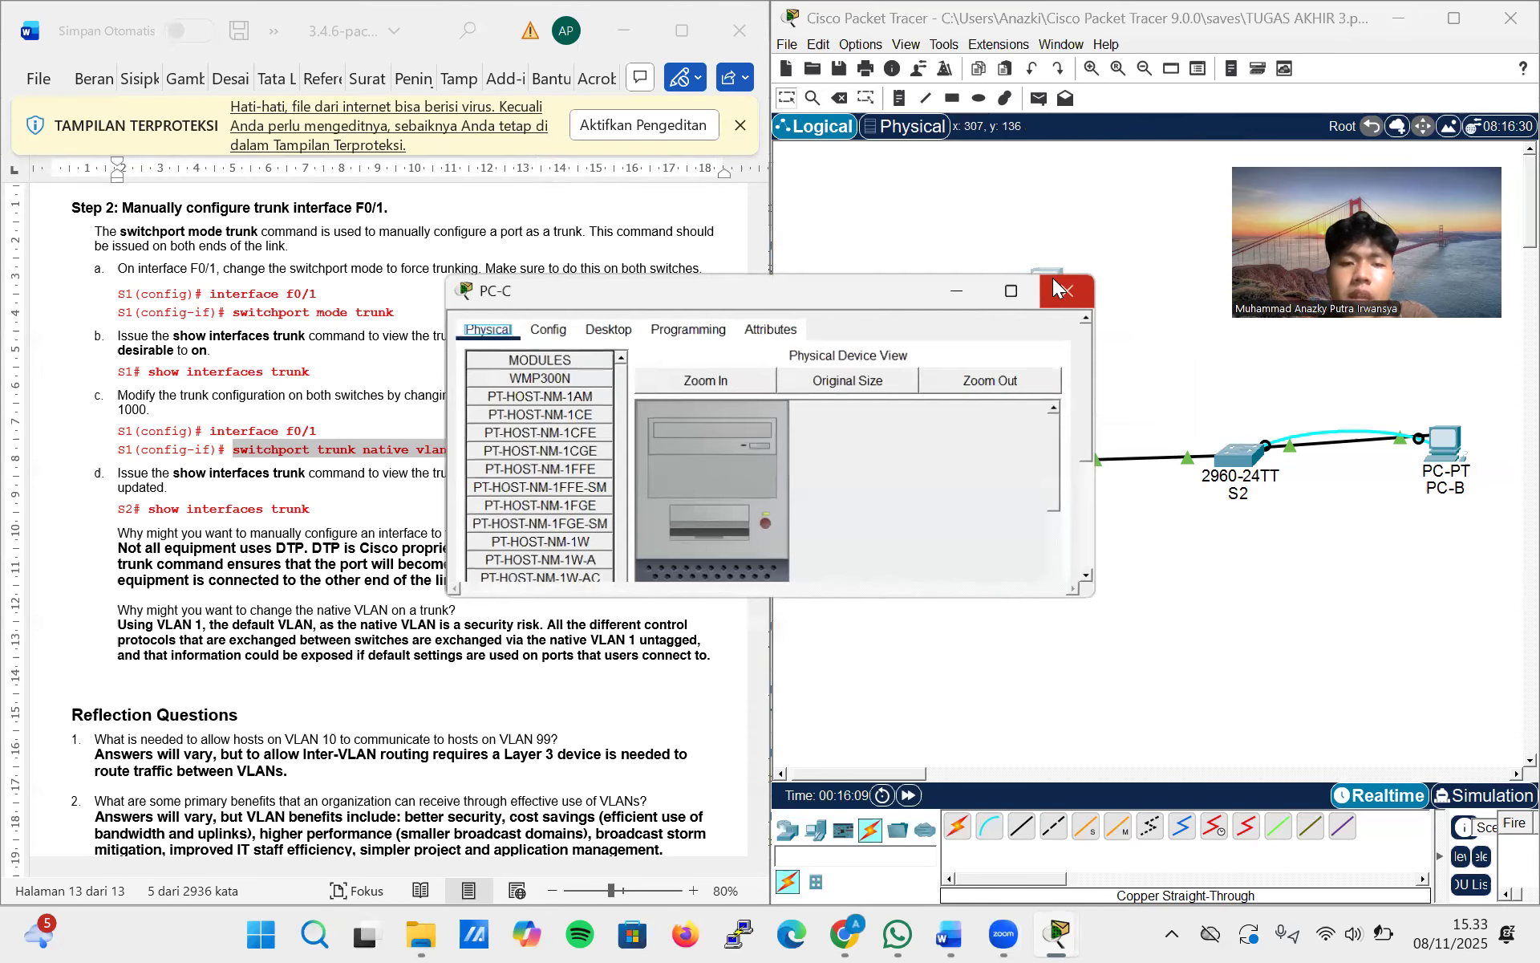
left_click(610, 325)
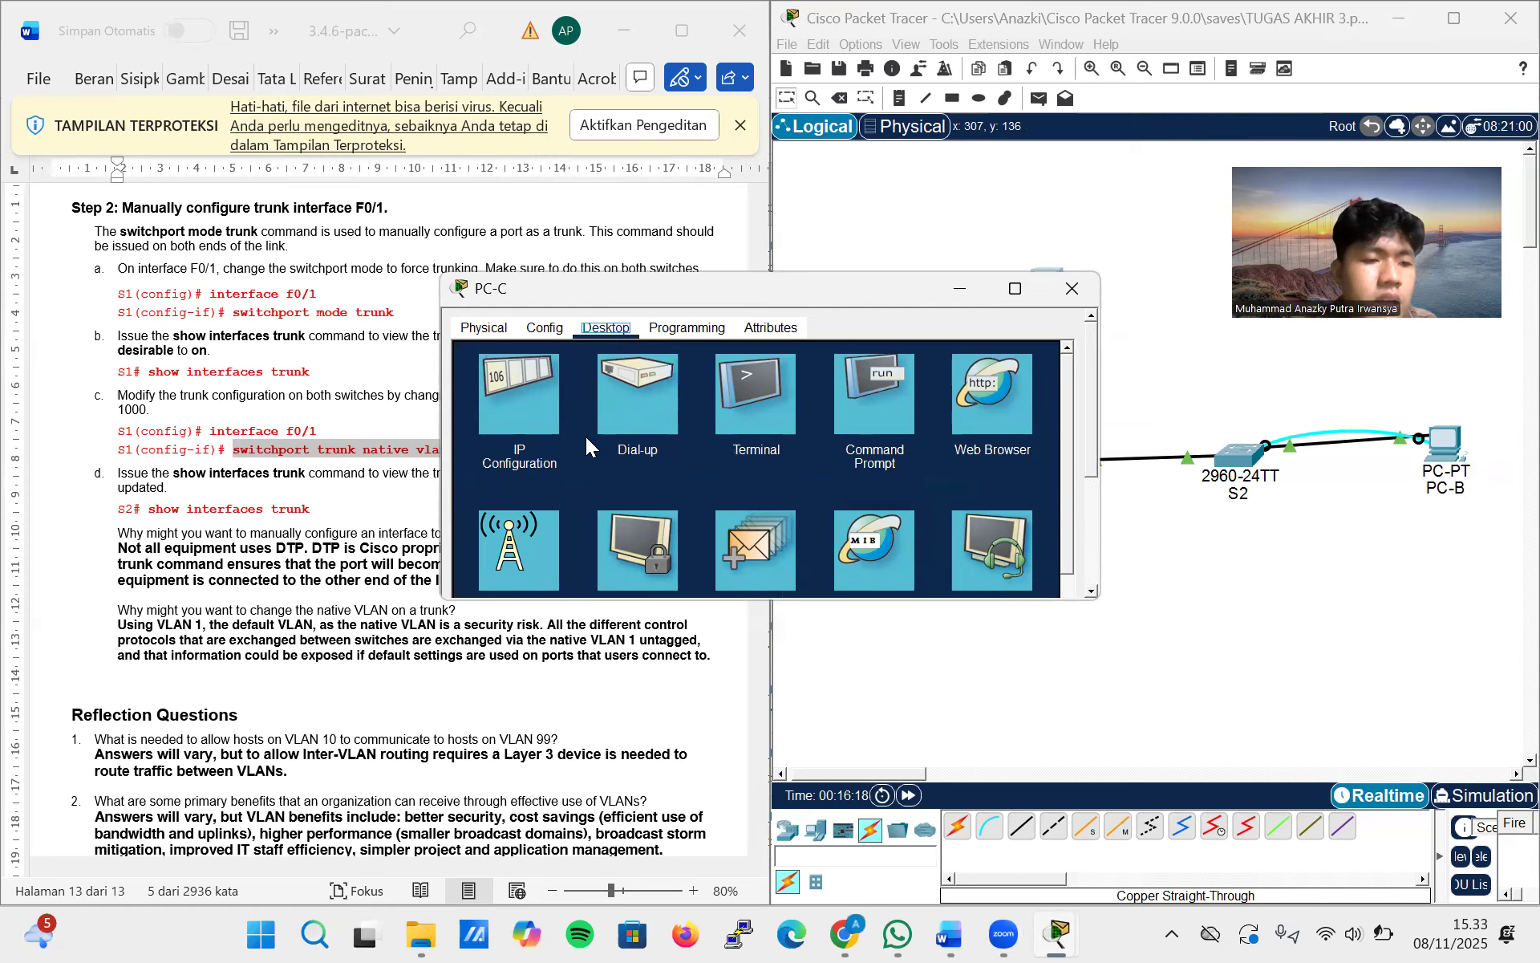
left_click(546, 404)
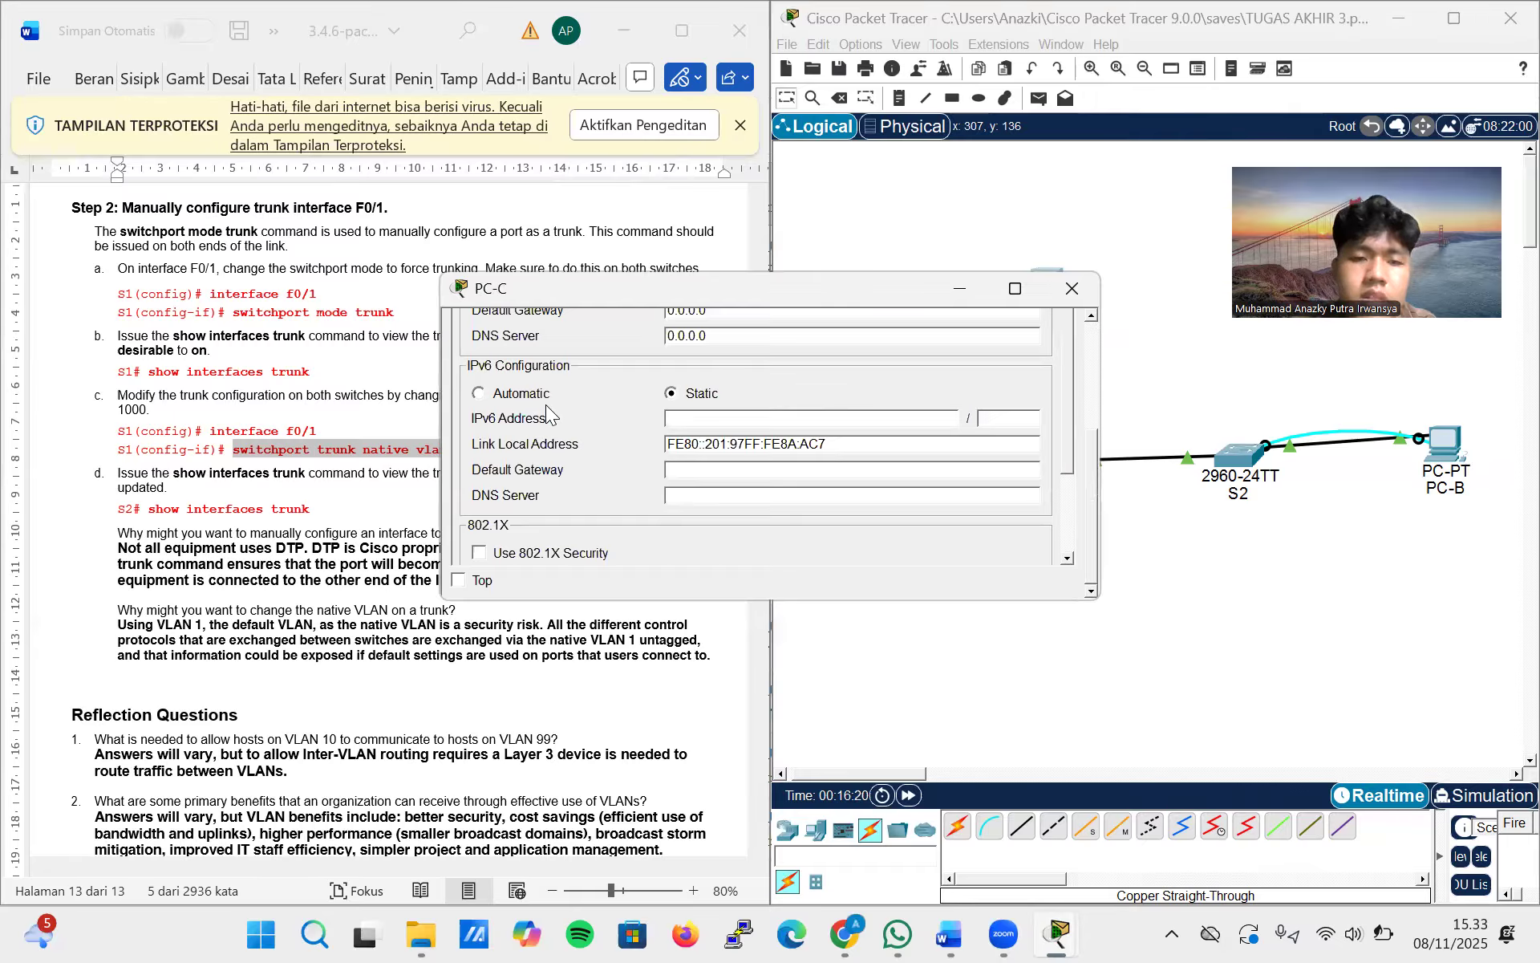
scroll(798, 419, "up", 4)
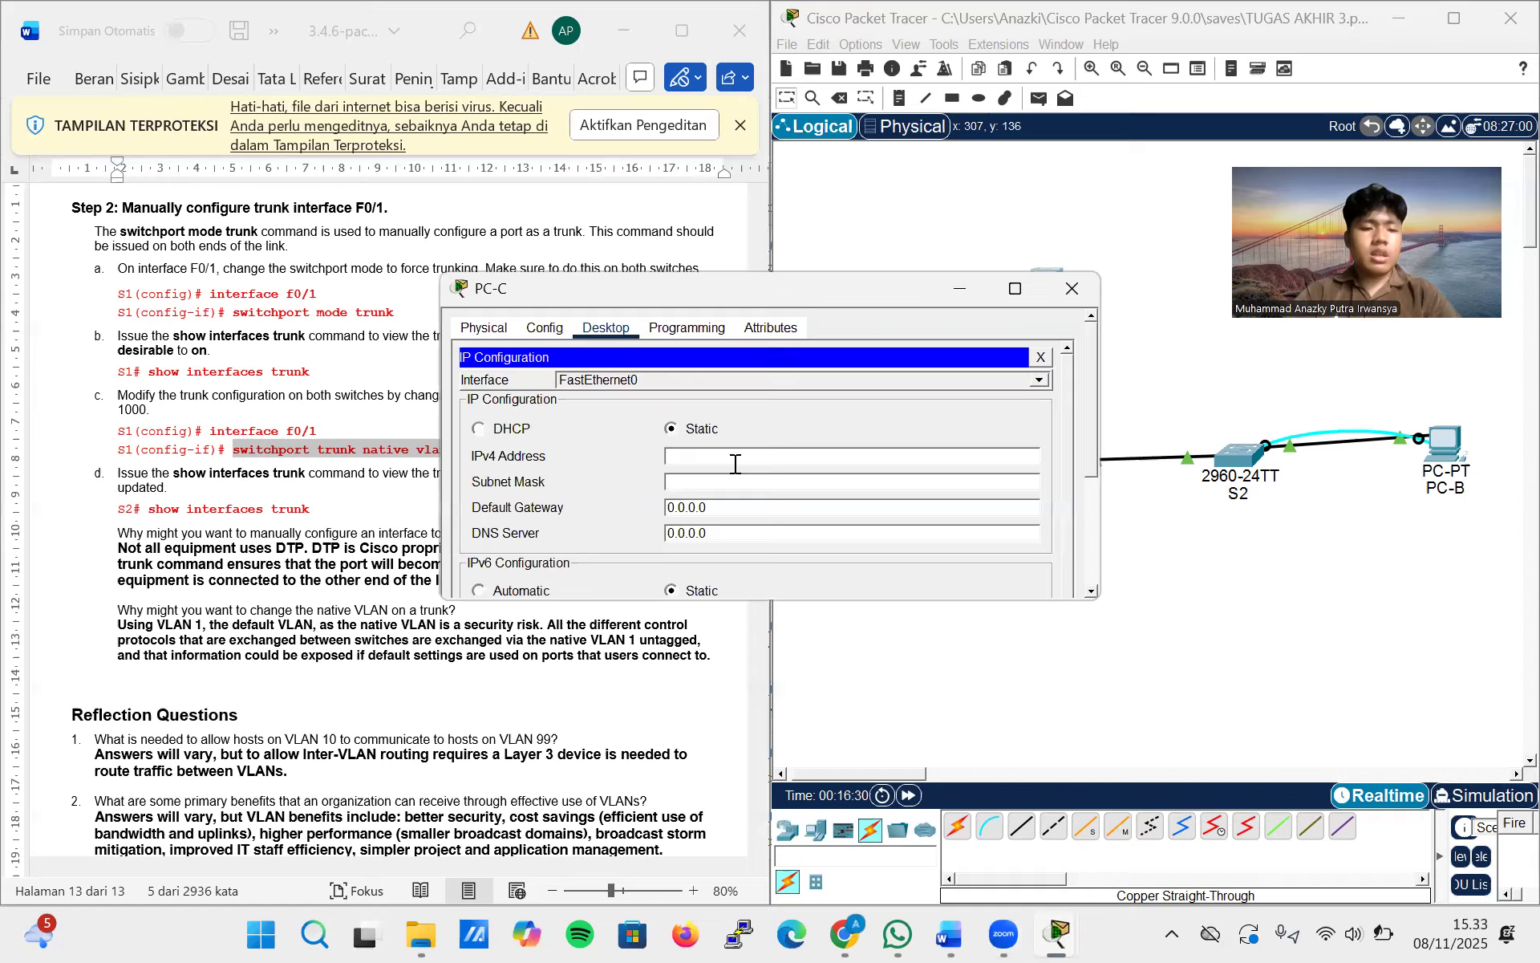
type("19")
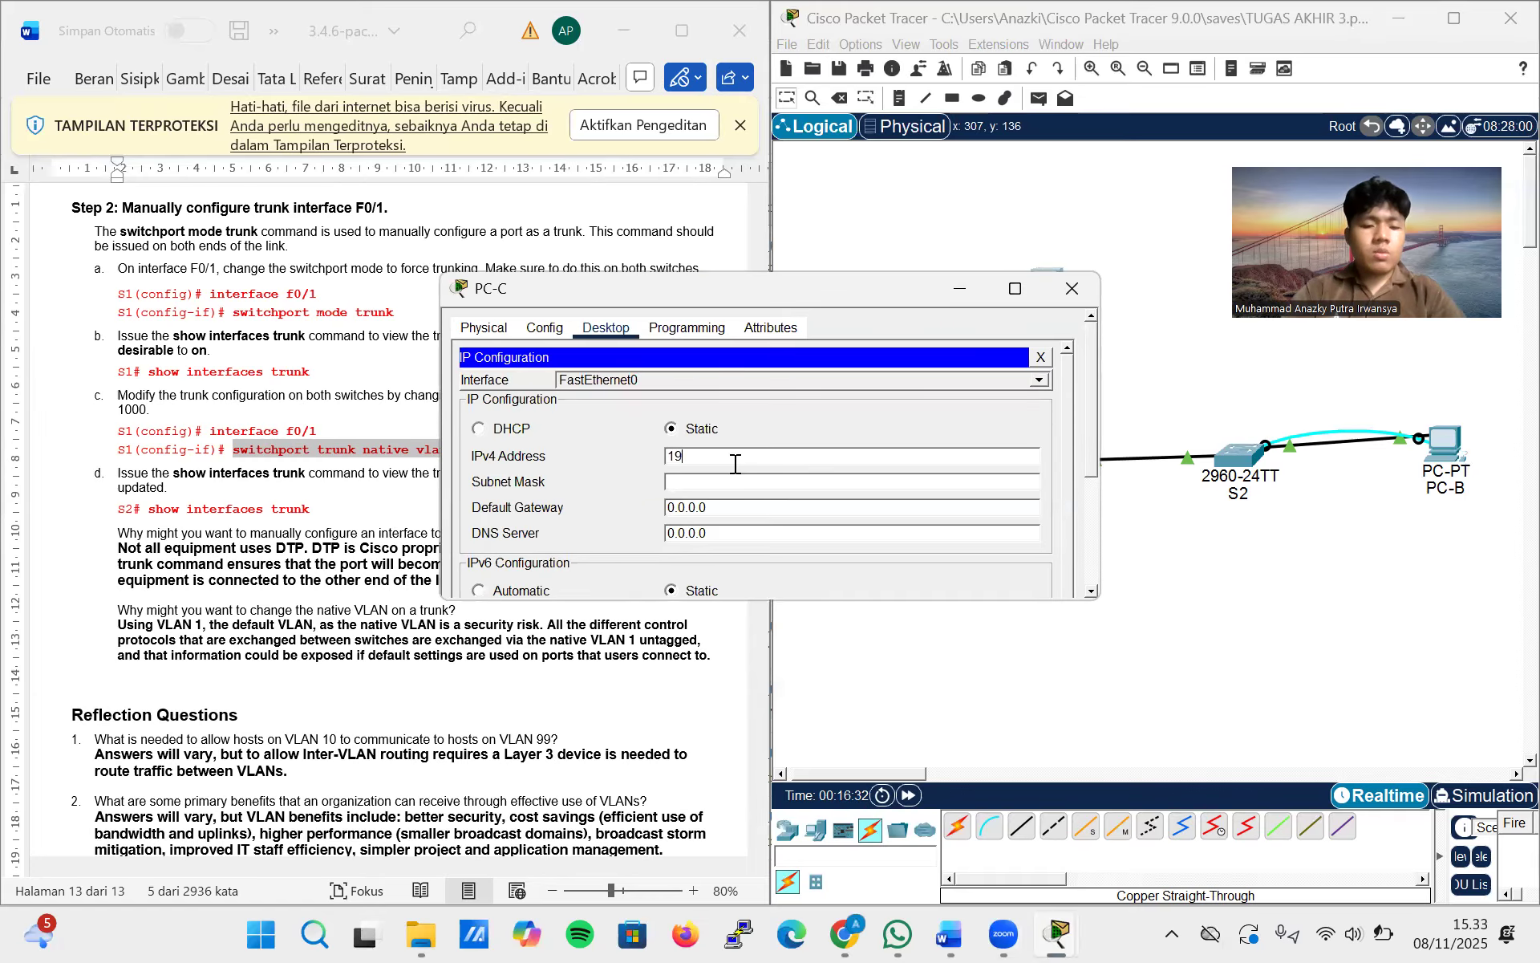
type("2.168")
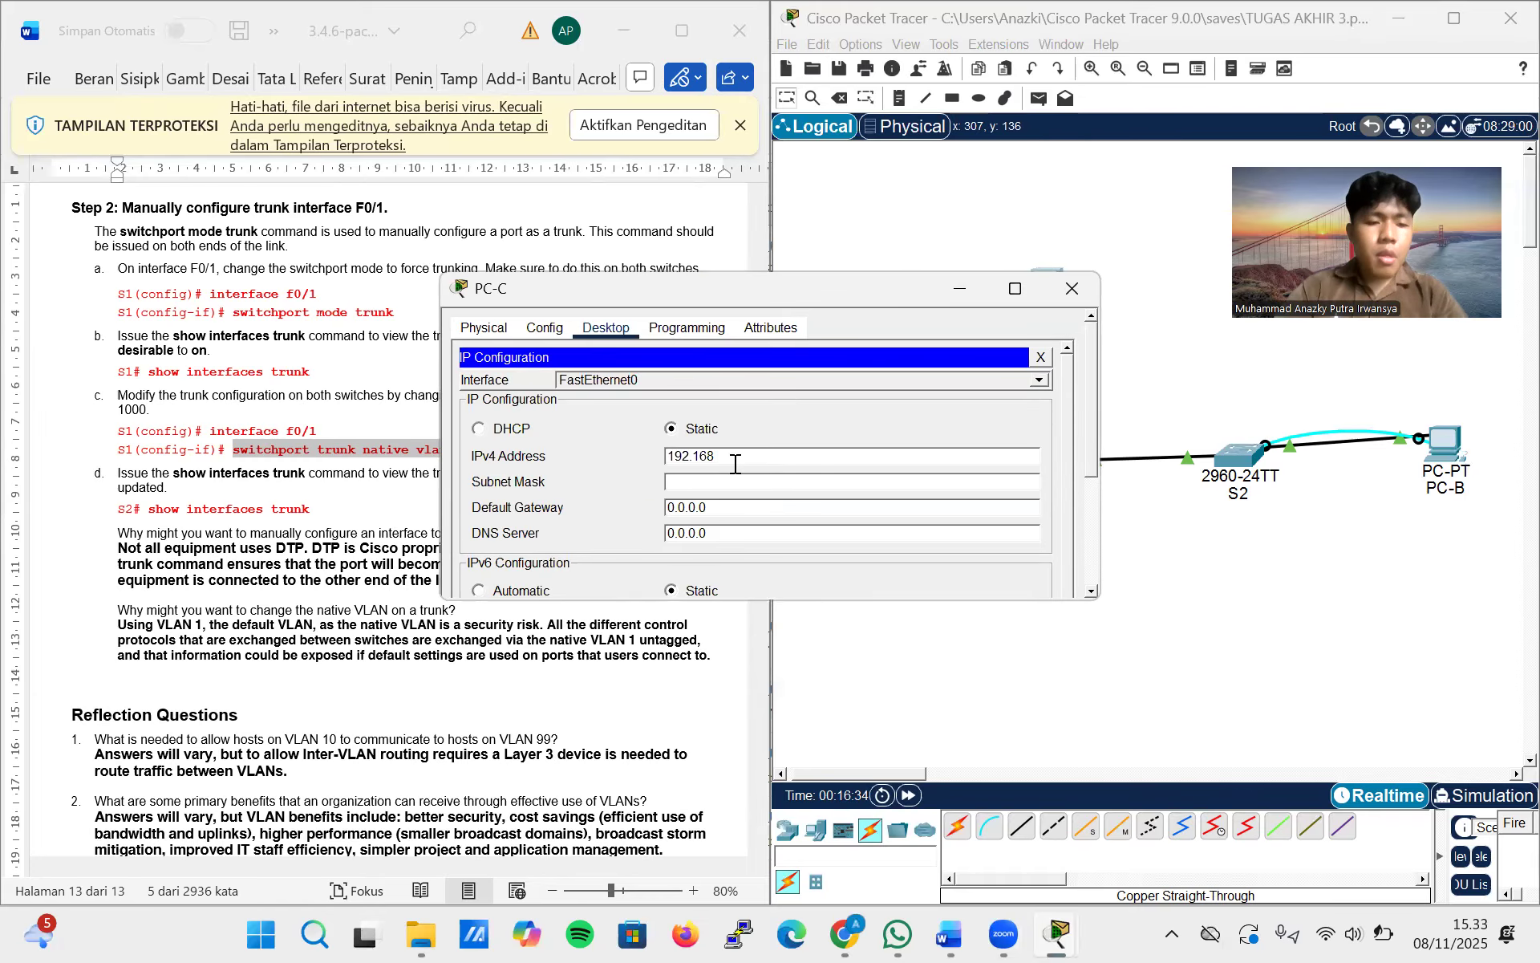
type(".19")
key("BackSpace")
type("0")
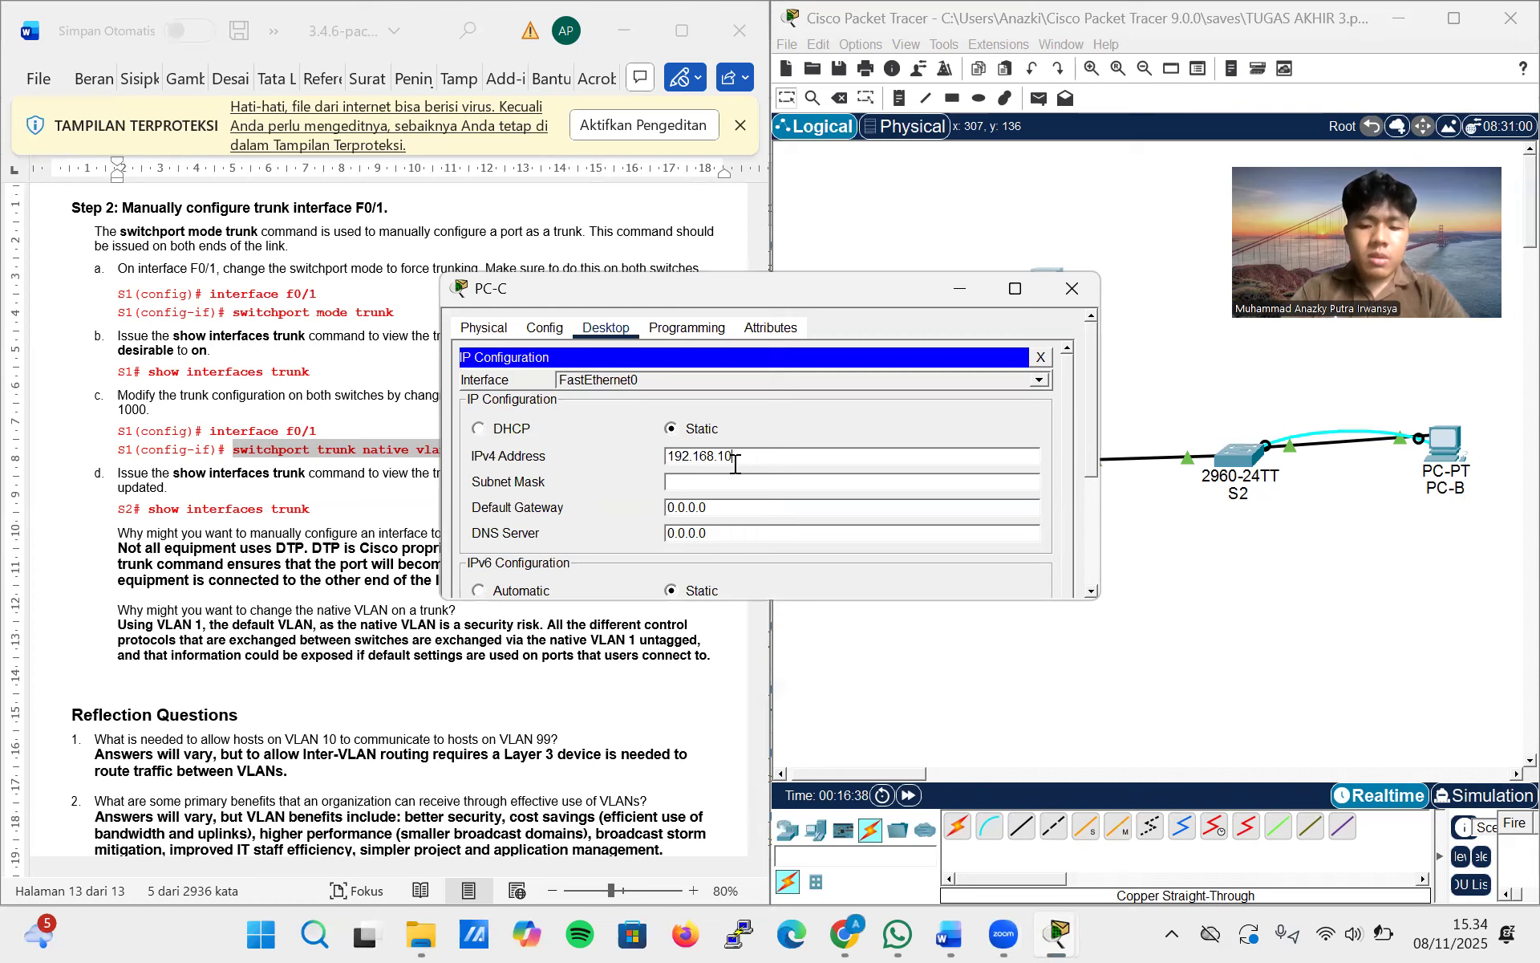
type(".5")
left_click(702, 507)
Set PC-C's default gateway to 192.168.10.1 and close its configuration window
double_click(703, 507)
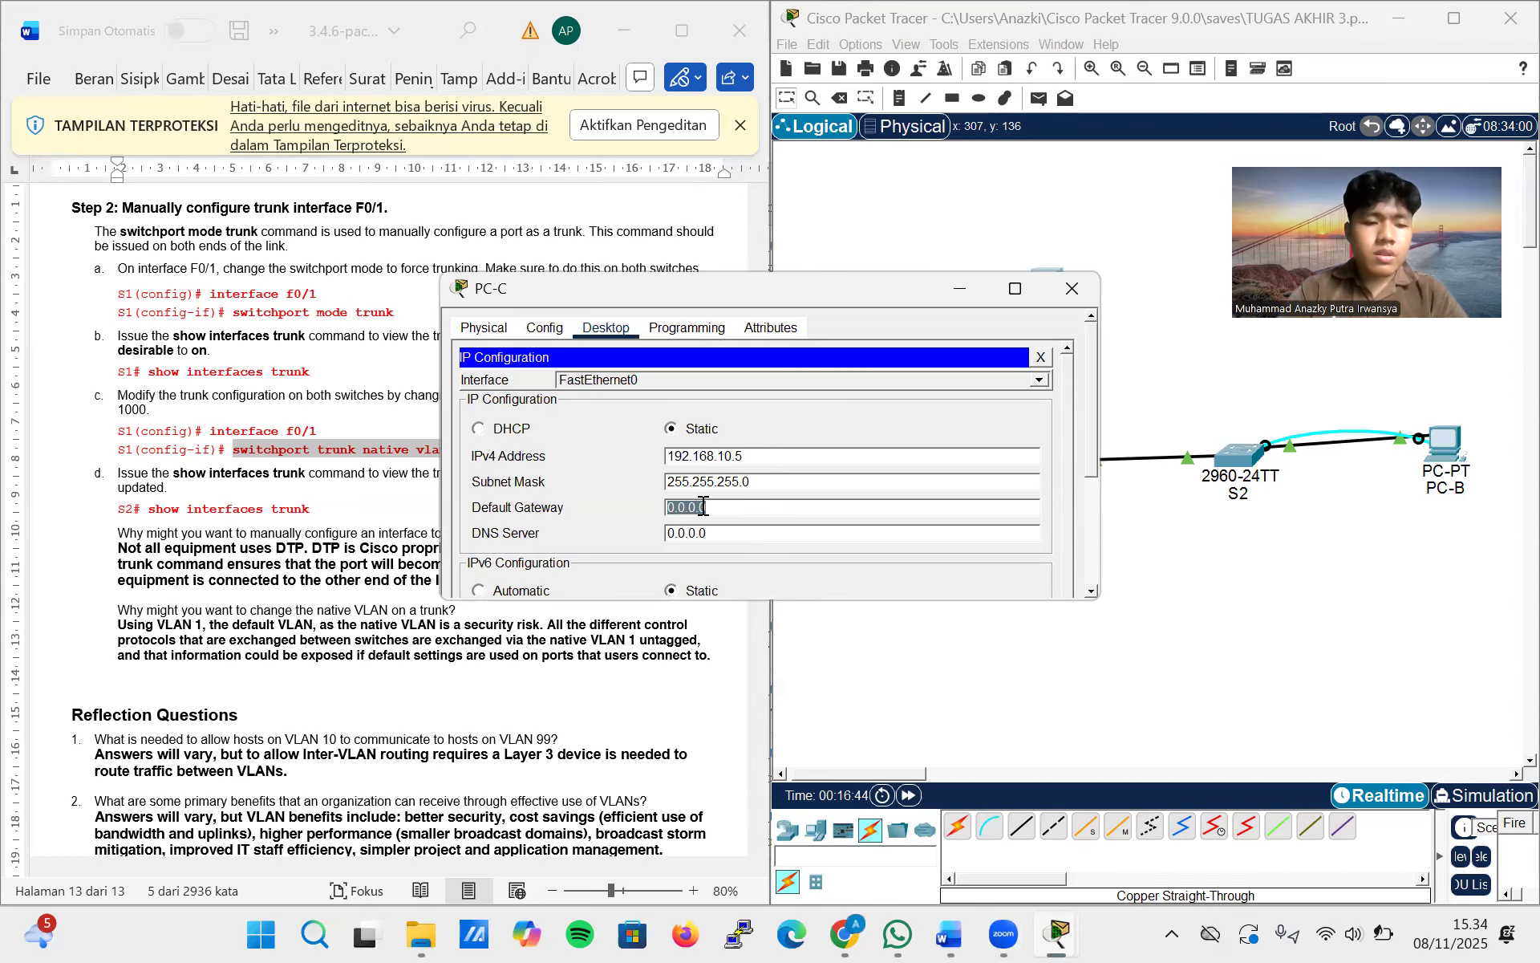
double_click(738, 455)
key("ctrl+c")
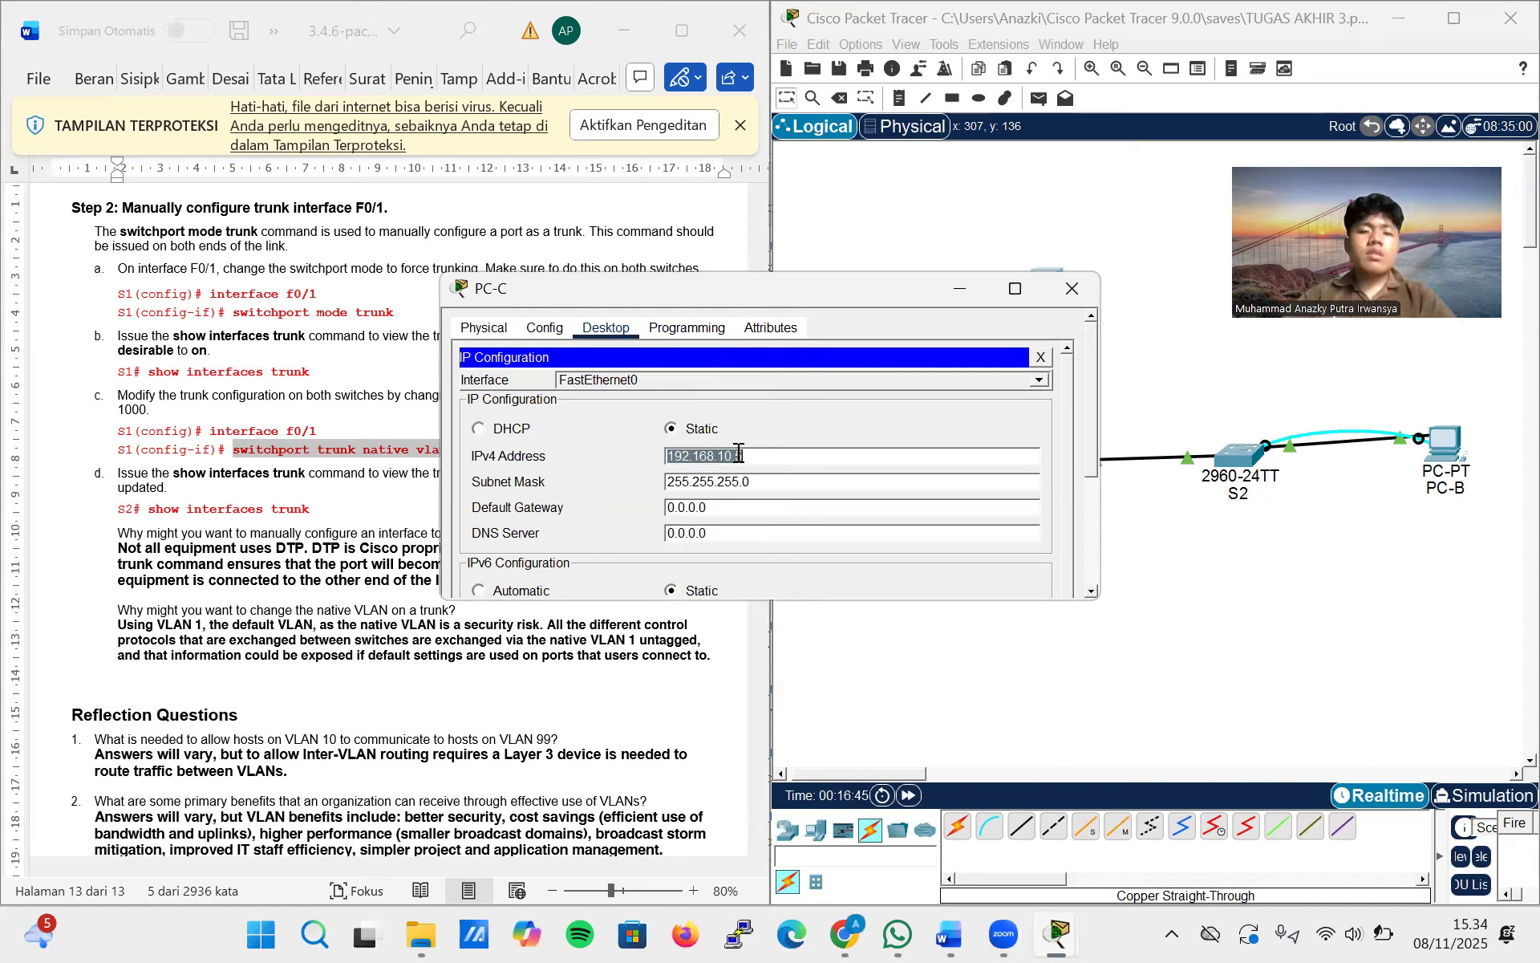
double_click(686, 503)
left_click(689, 505)
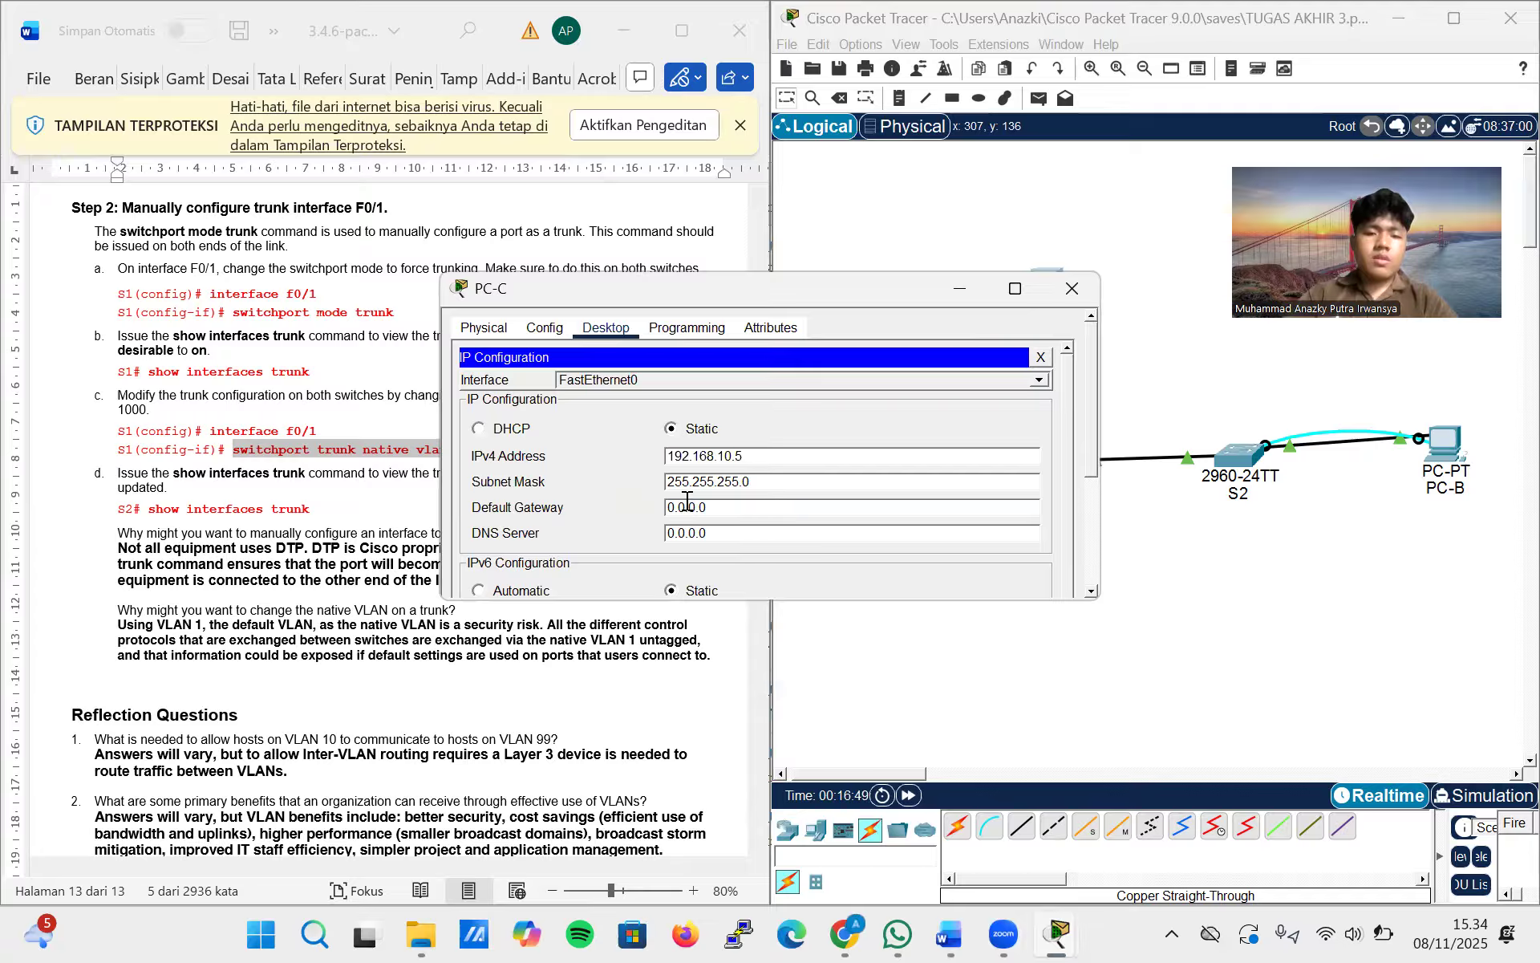
double_click(690, 507)
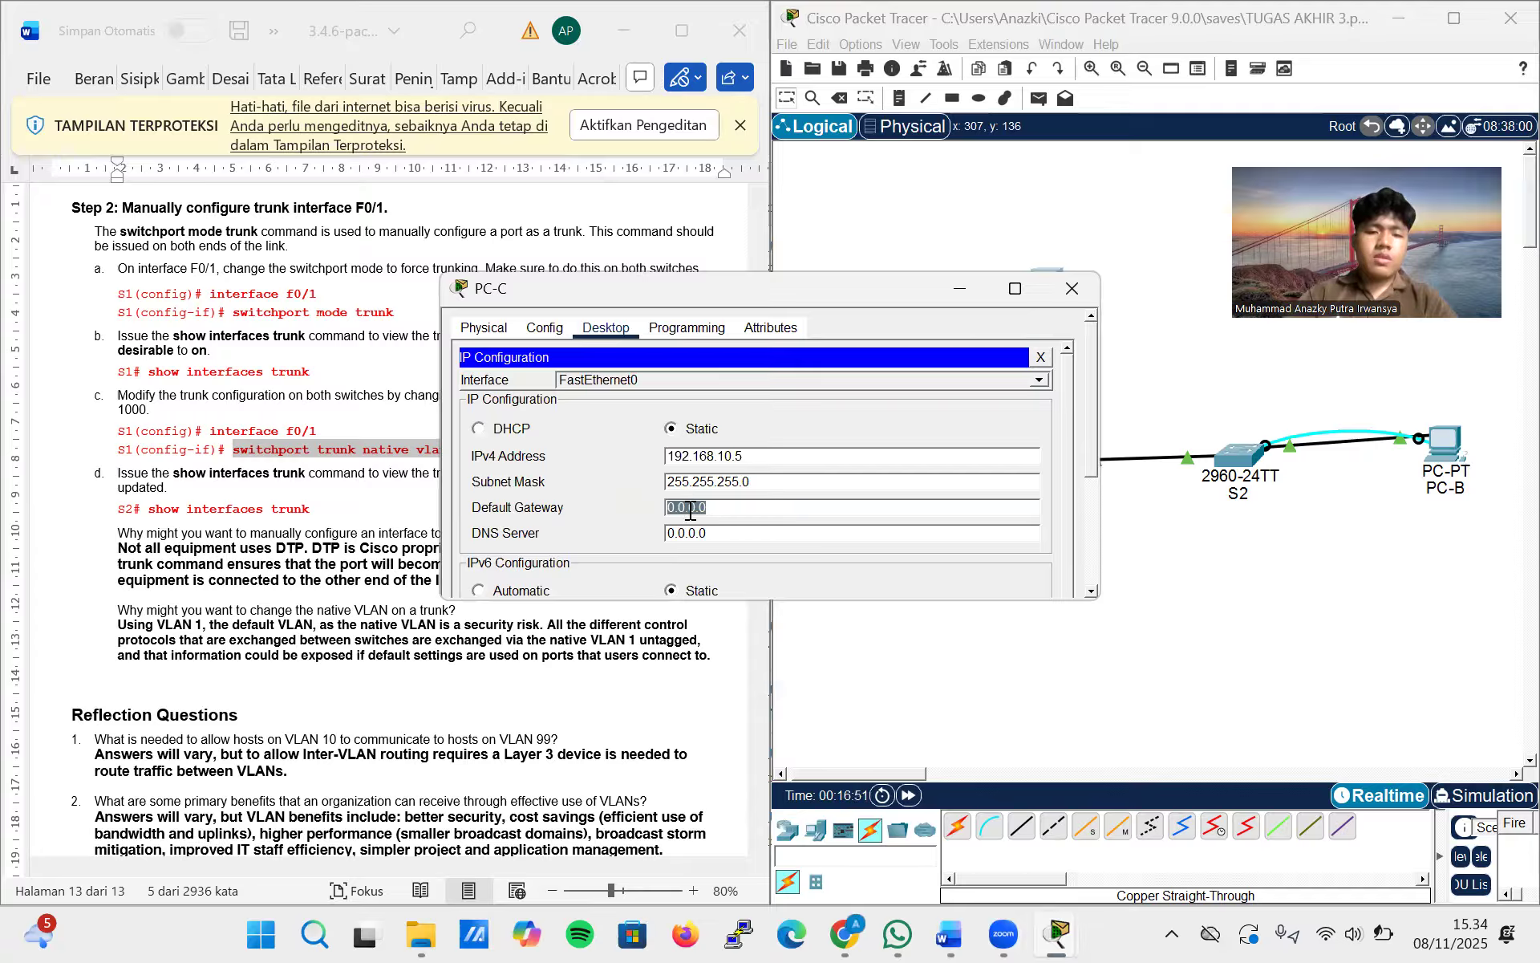
key("BackSpace")
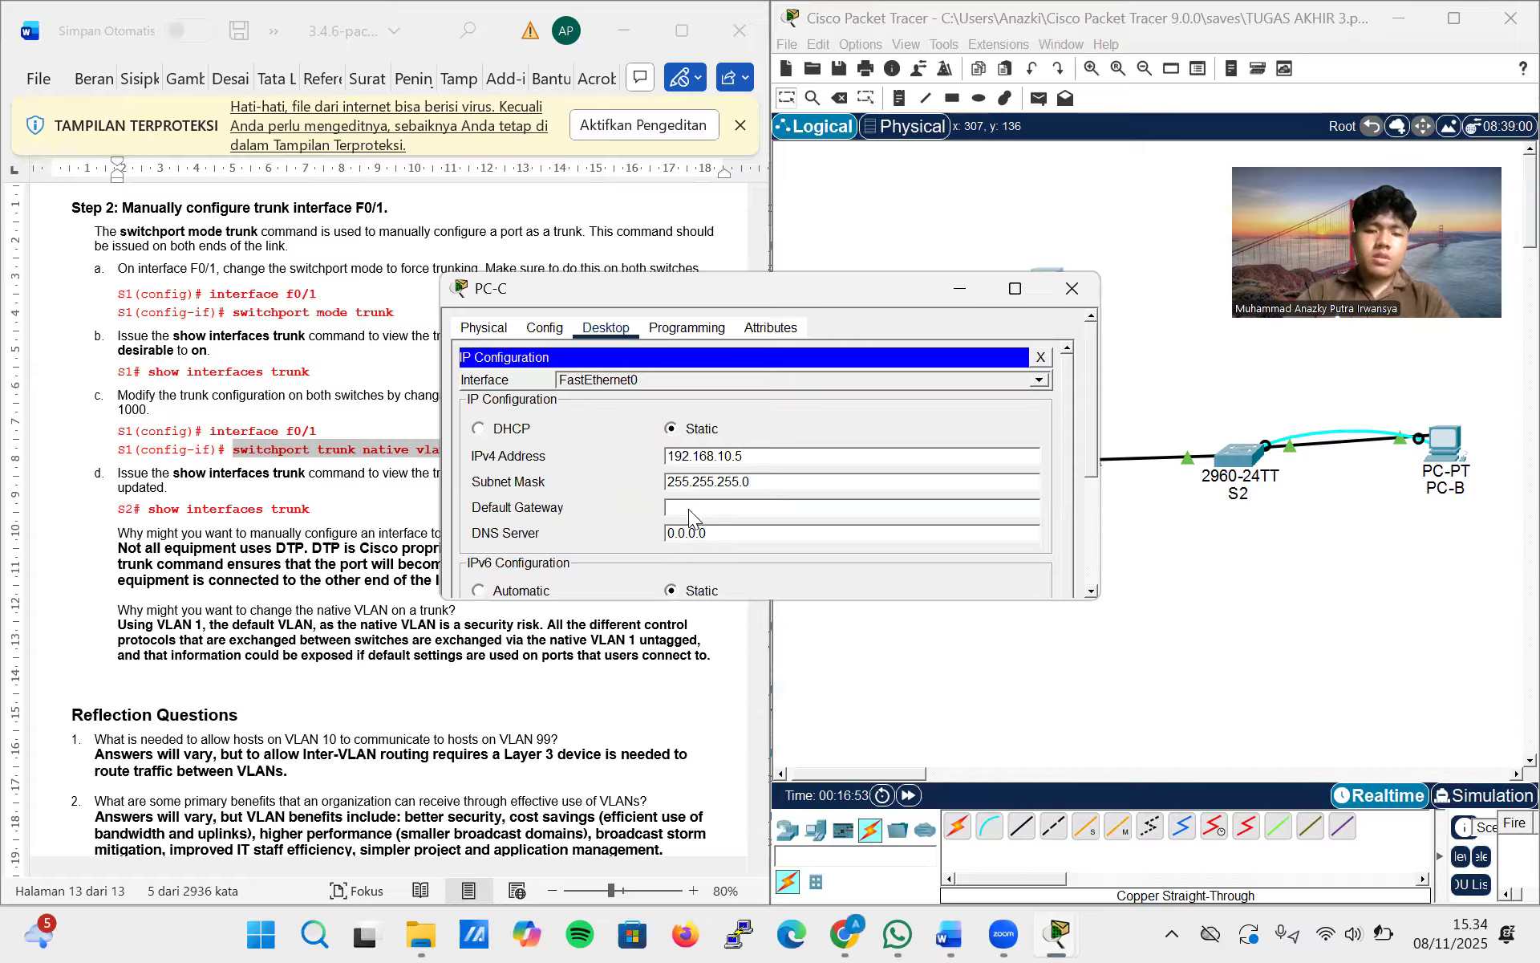
right_click(688, 509)
left_click(749, 617)
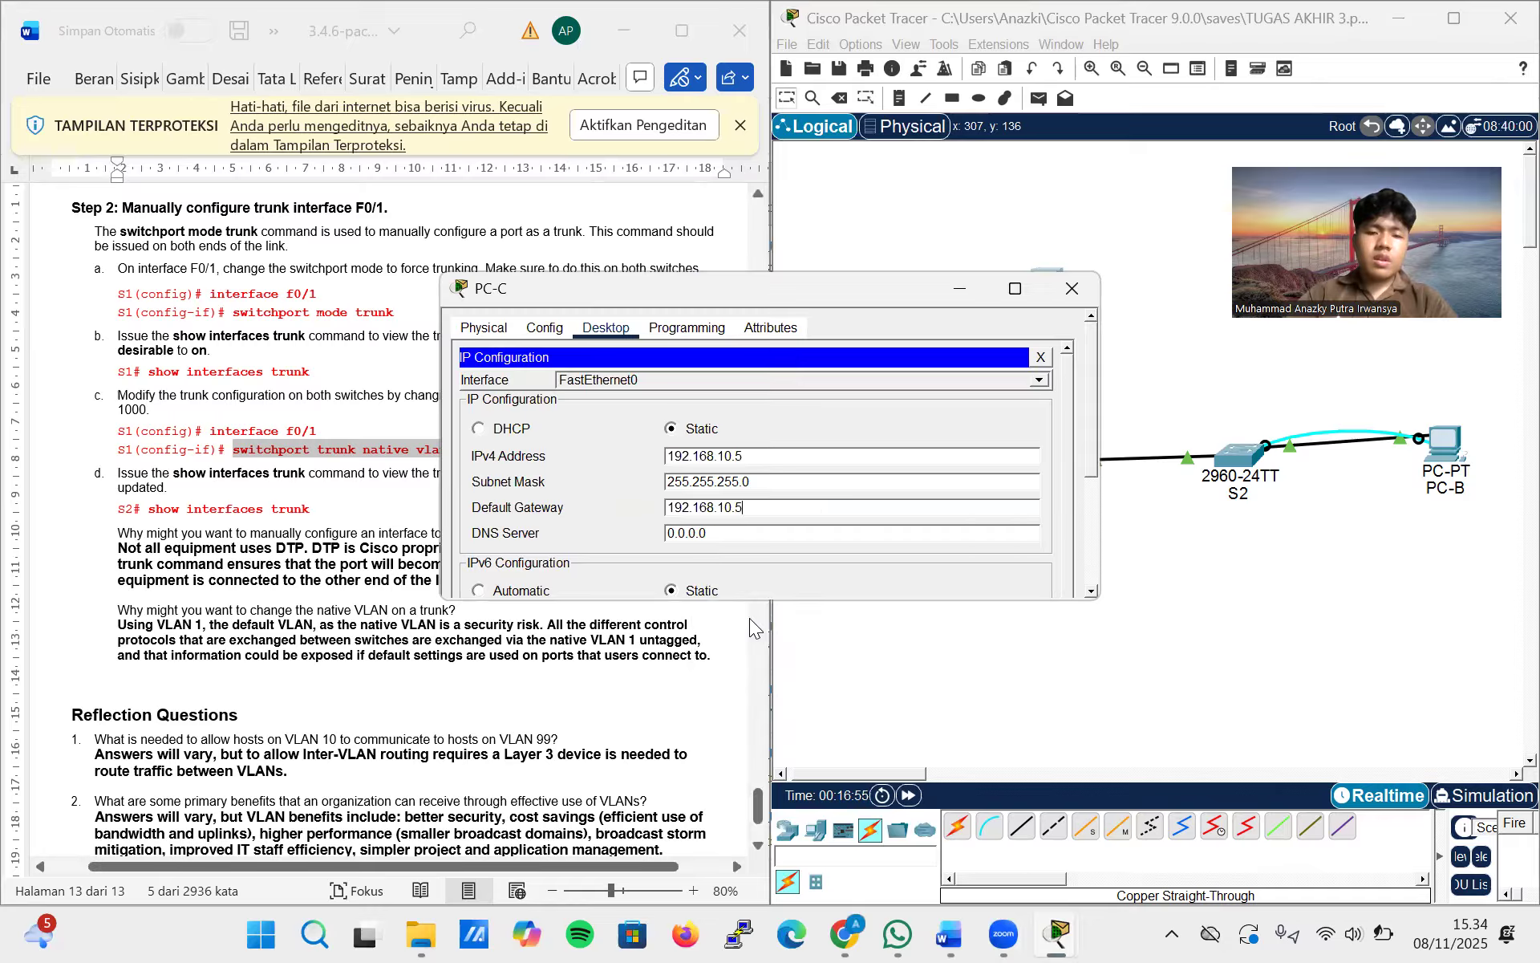
key("BackSpace")
type("1")
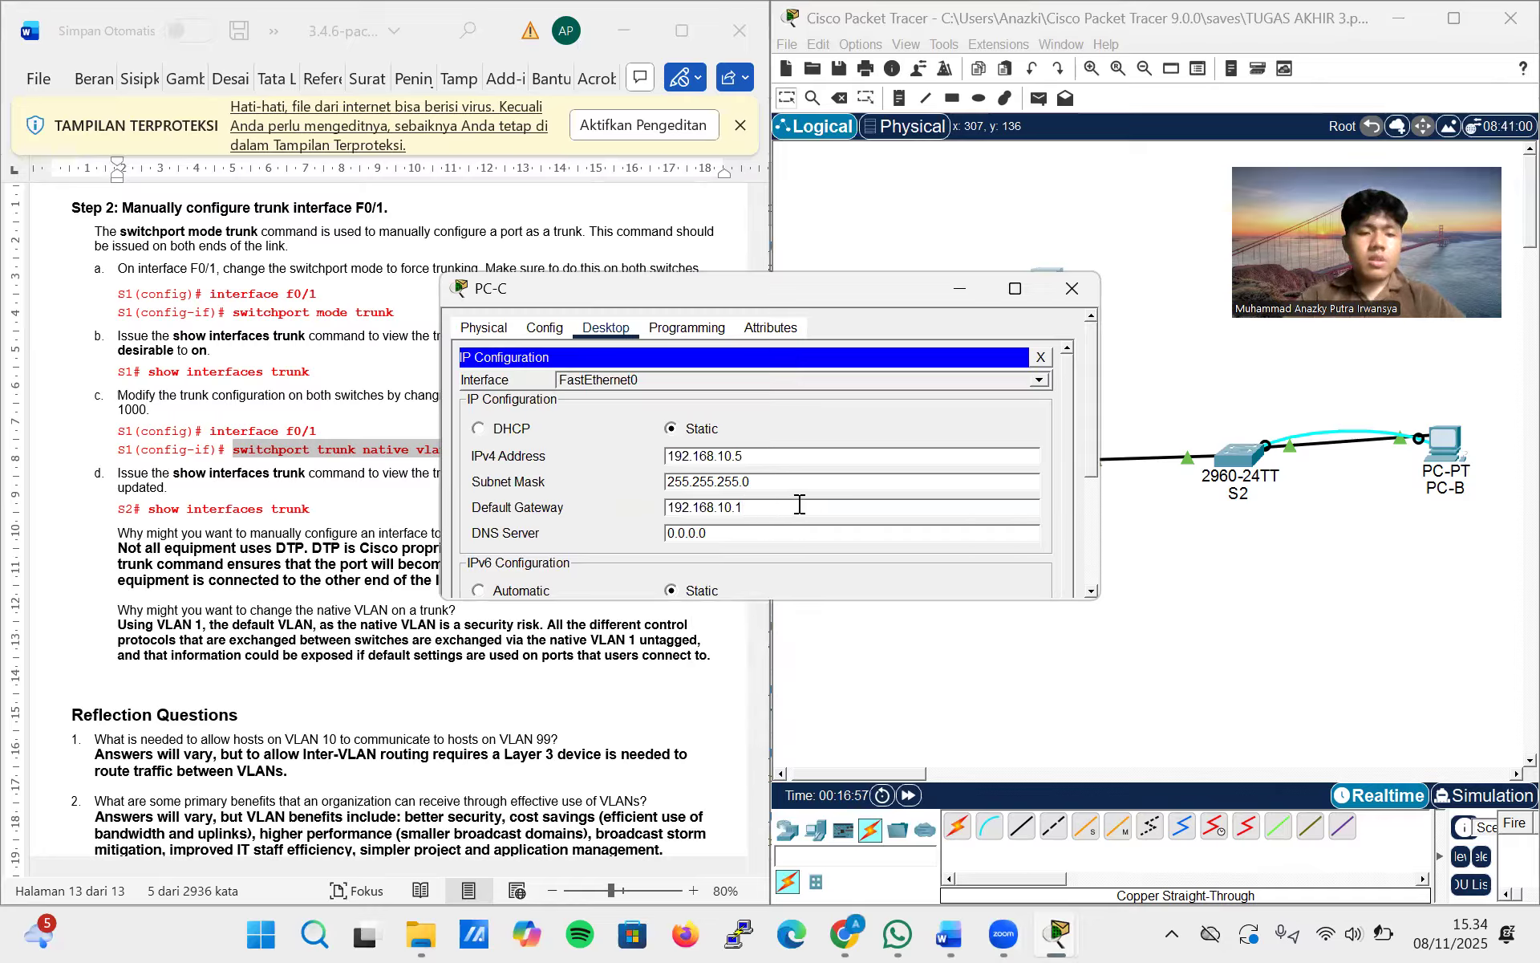
left_click(1070, 287)
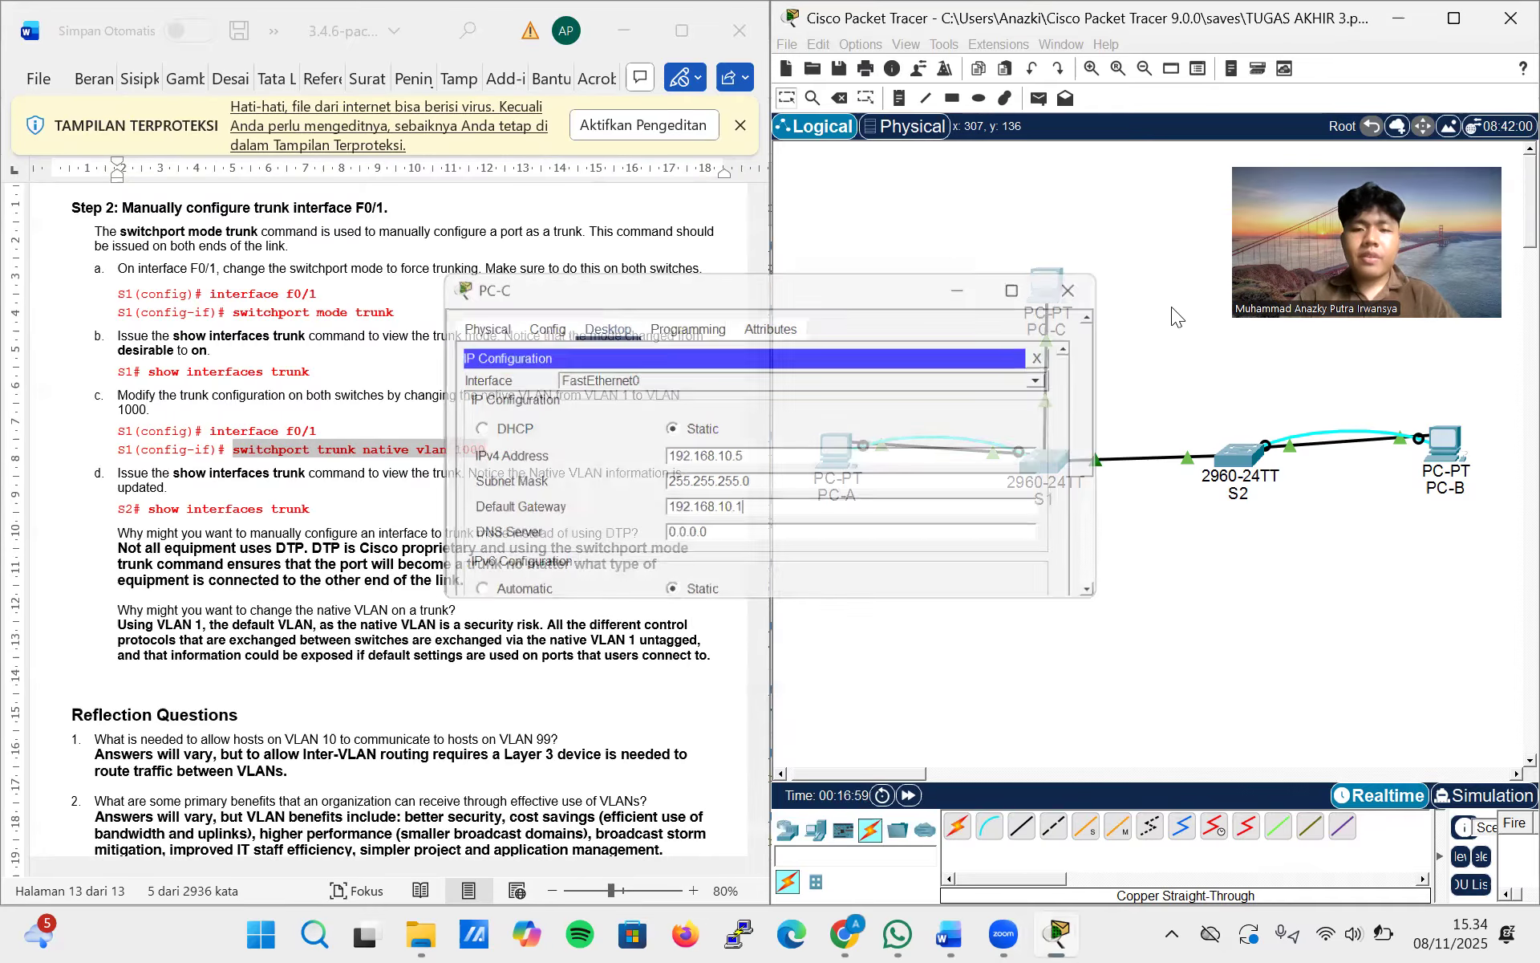
Copy PC-B's IPv4 address from its IP configuration and close the PC-B window
left_click(1440, 444)
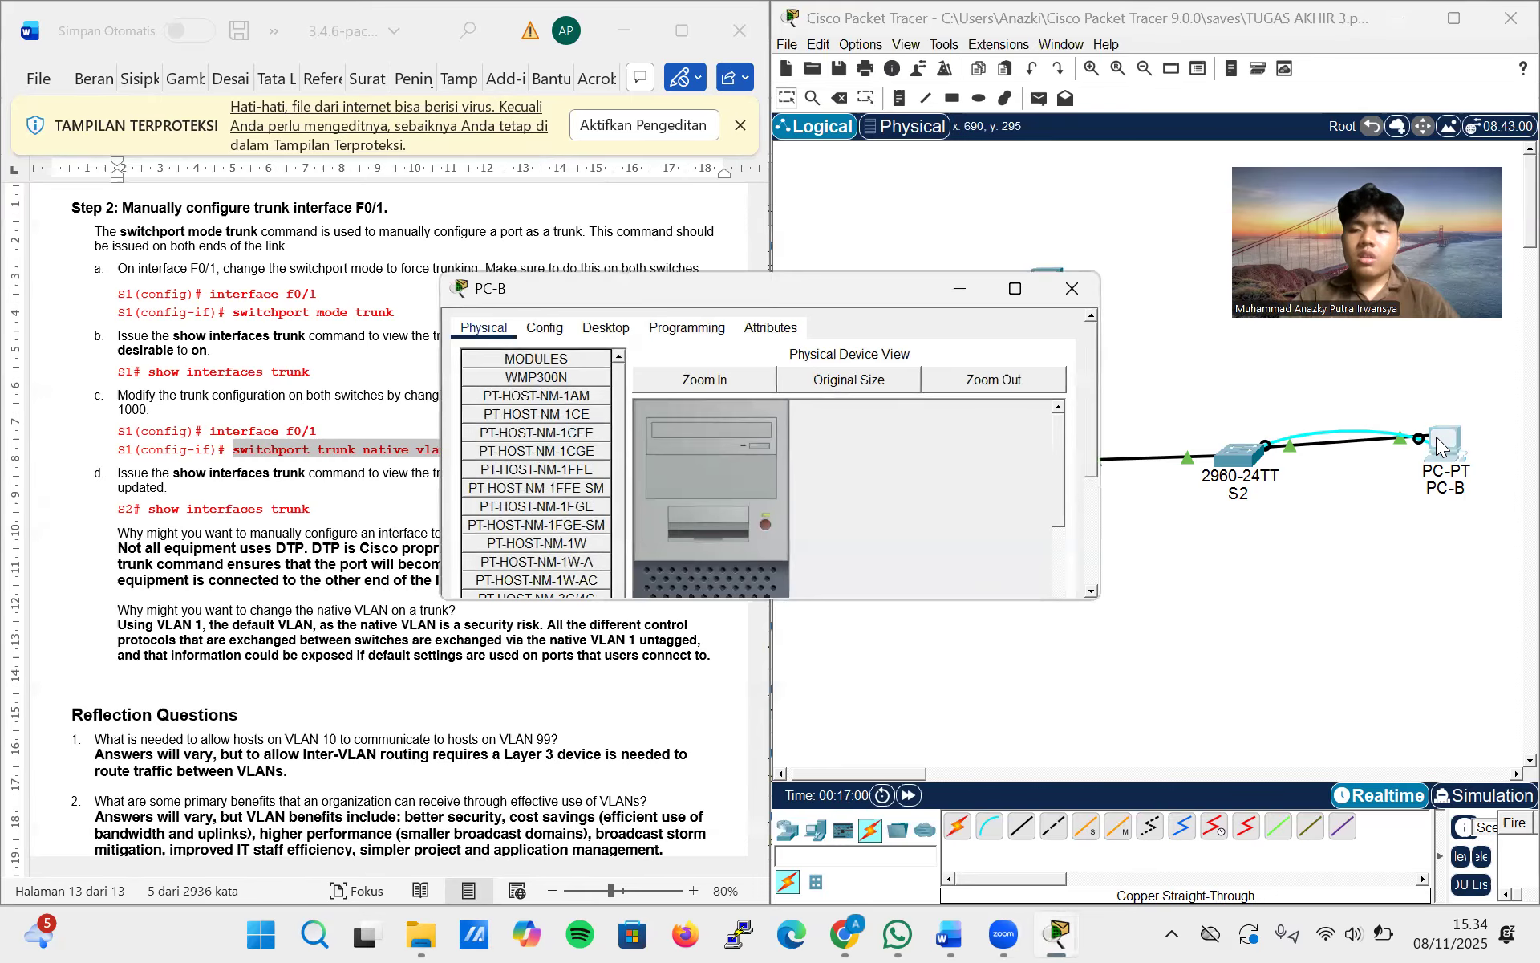
left_click(628, 335)
left_click(535, 398)
scroll(747, 464, "up", 5)
double_click(727, 451)
key("ctrl+c")
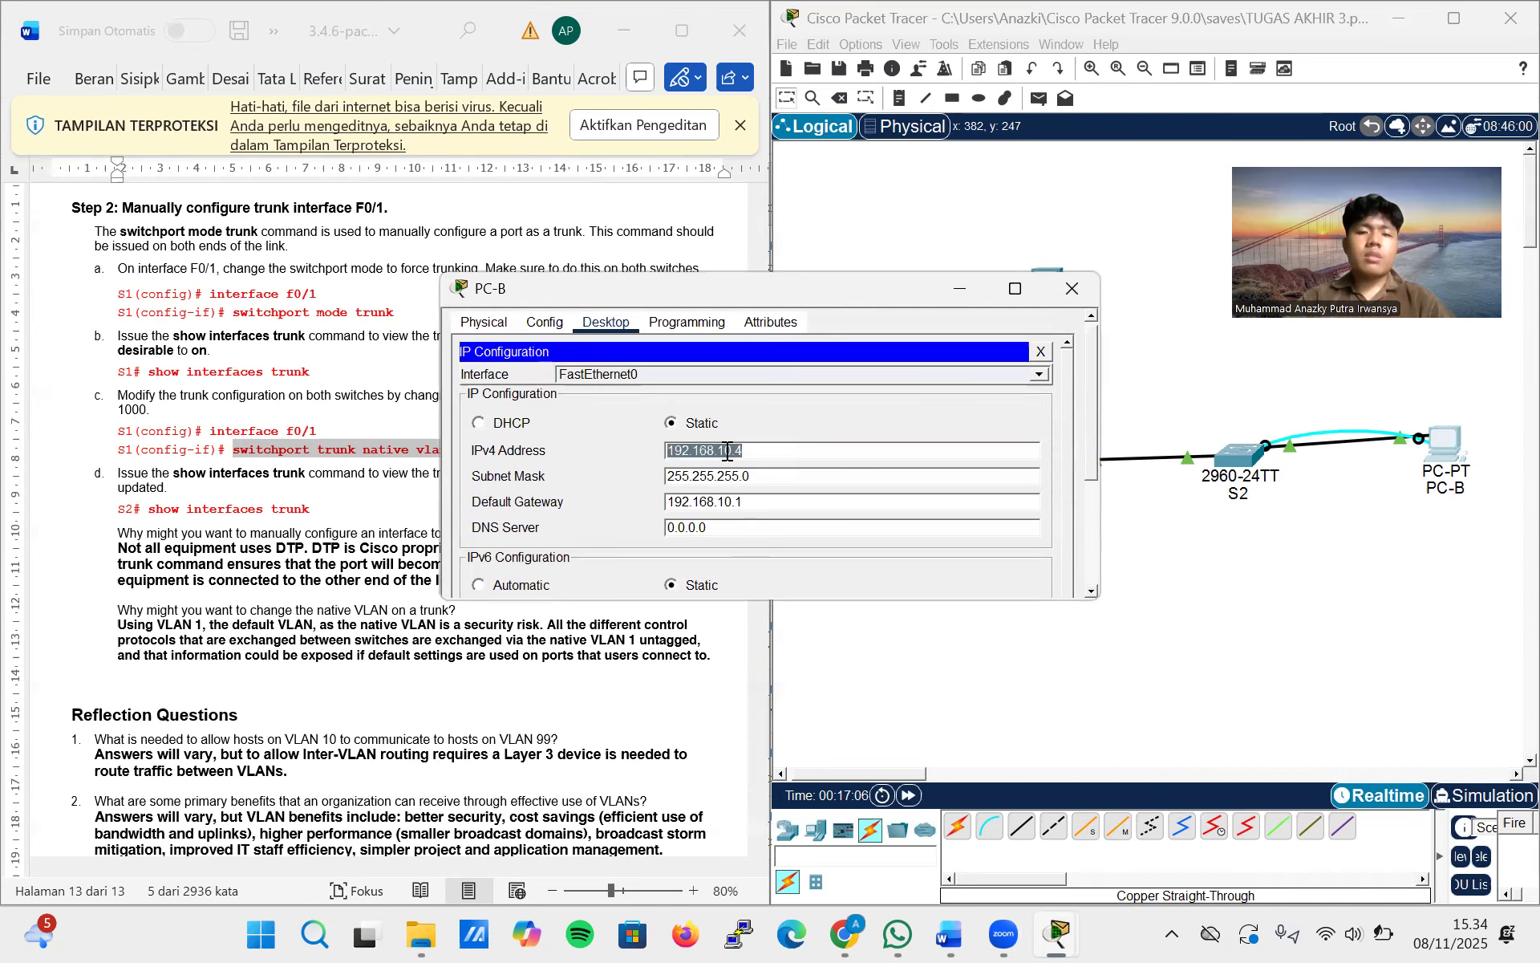
left_click(1071, 289)
Test connectivity from PC-C to PC-B by running ping 192.168.10.4 in PC-C's command prompt, and close PC-C's window
left_click(1047, 284)
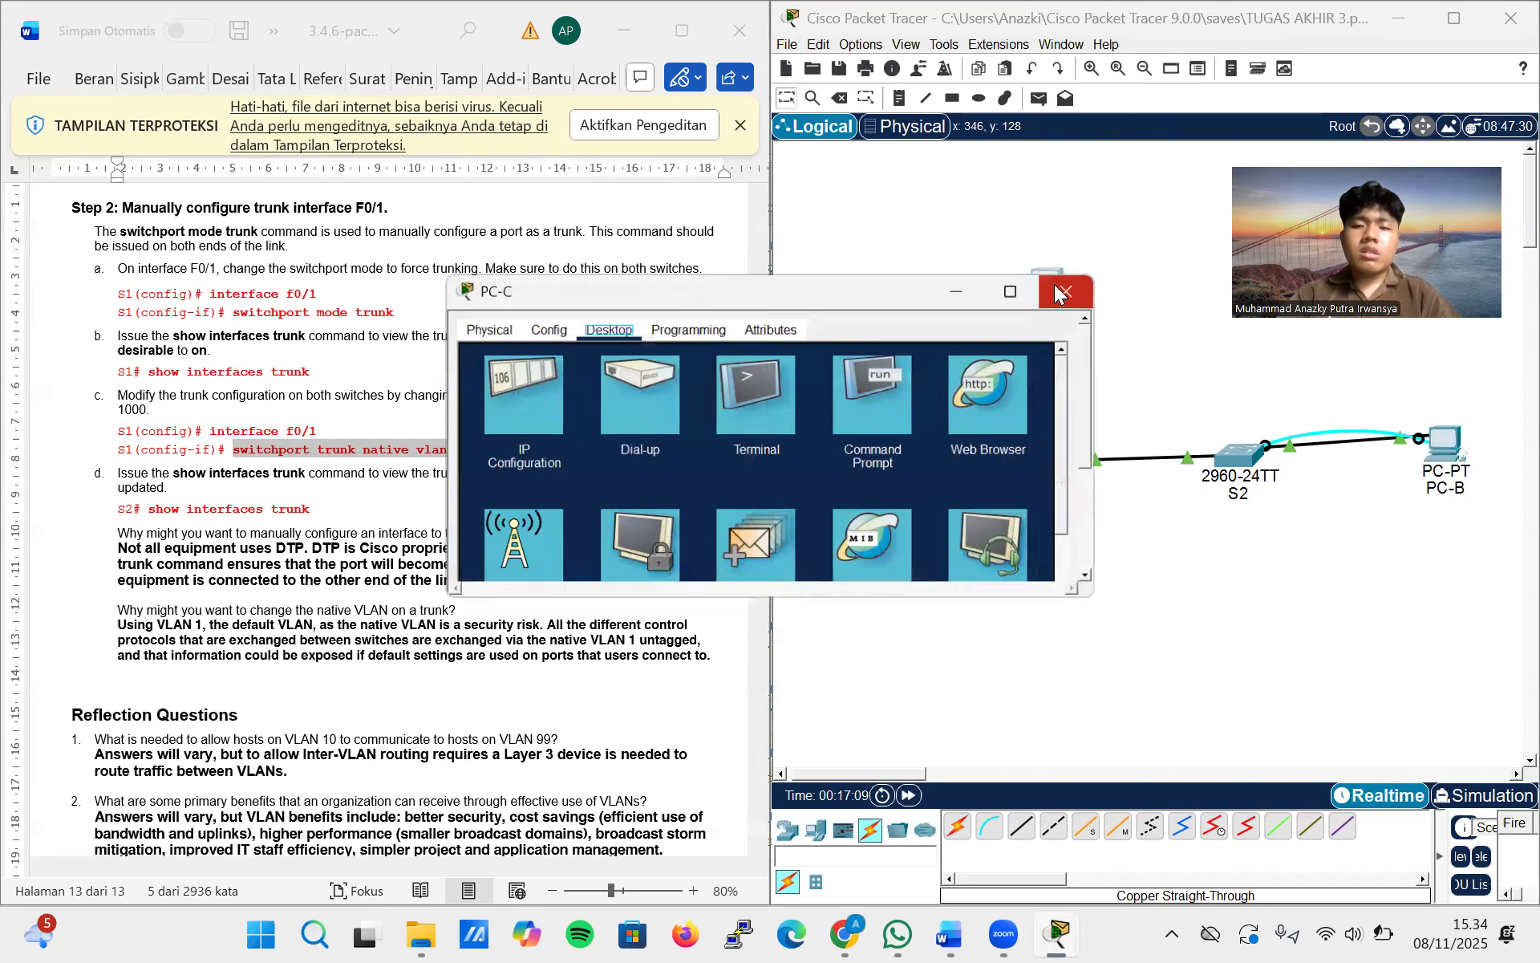
left_click(883, 435)
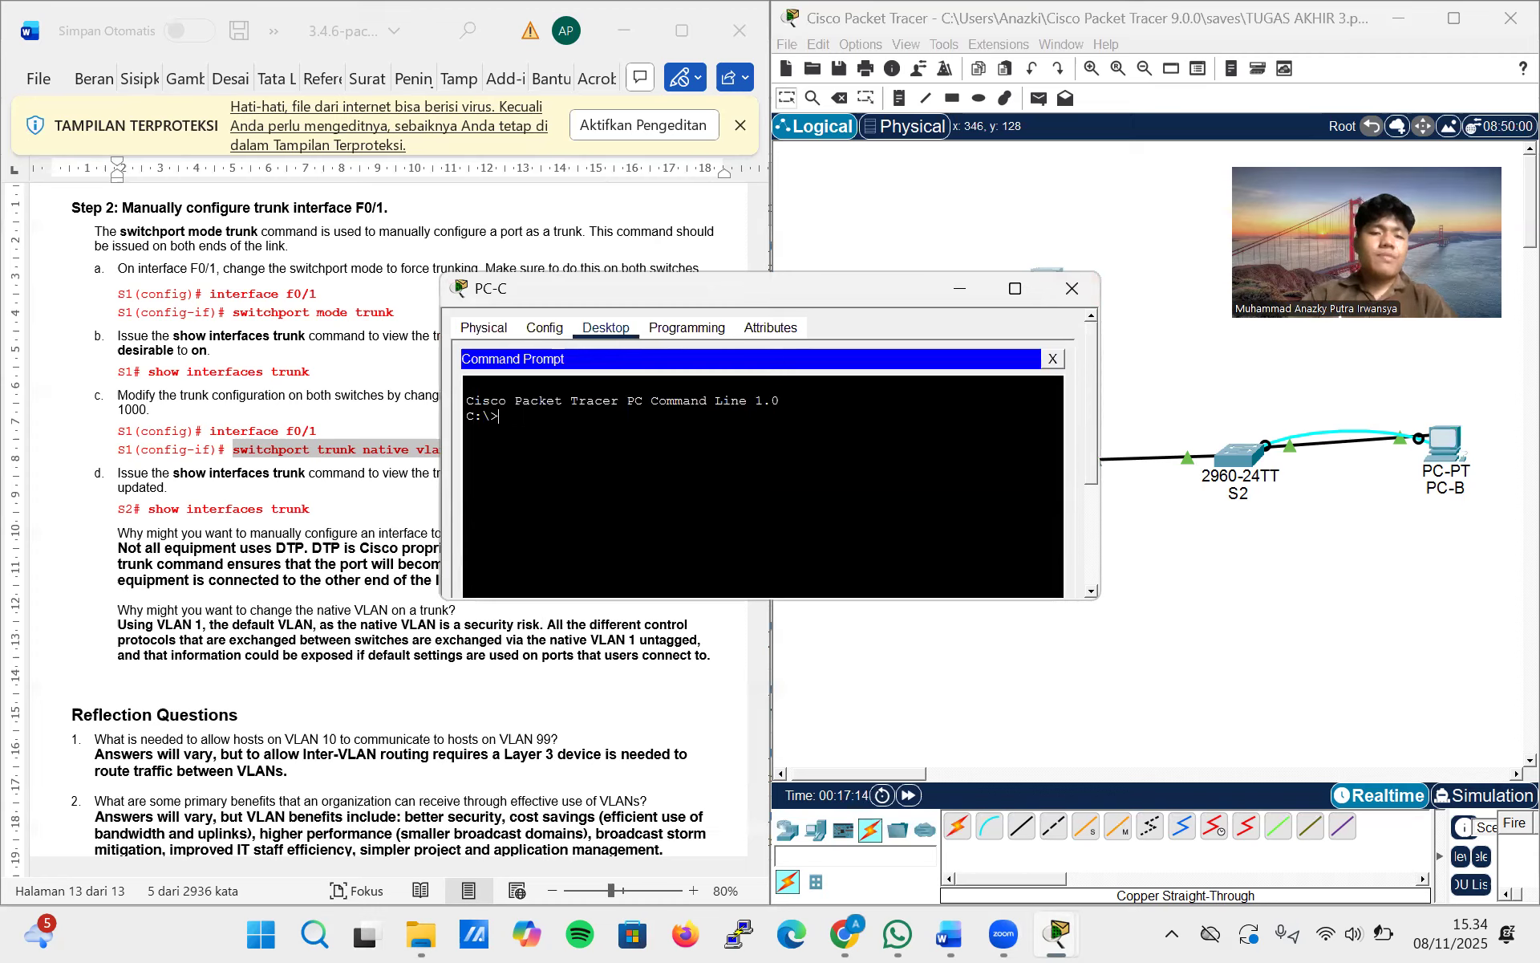
type("ping")
right_click(520, 415)
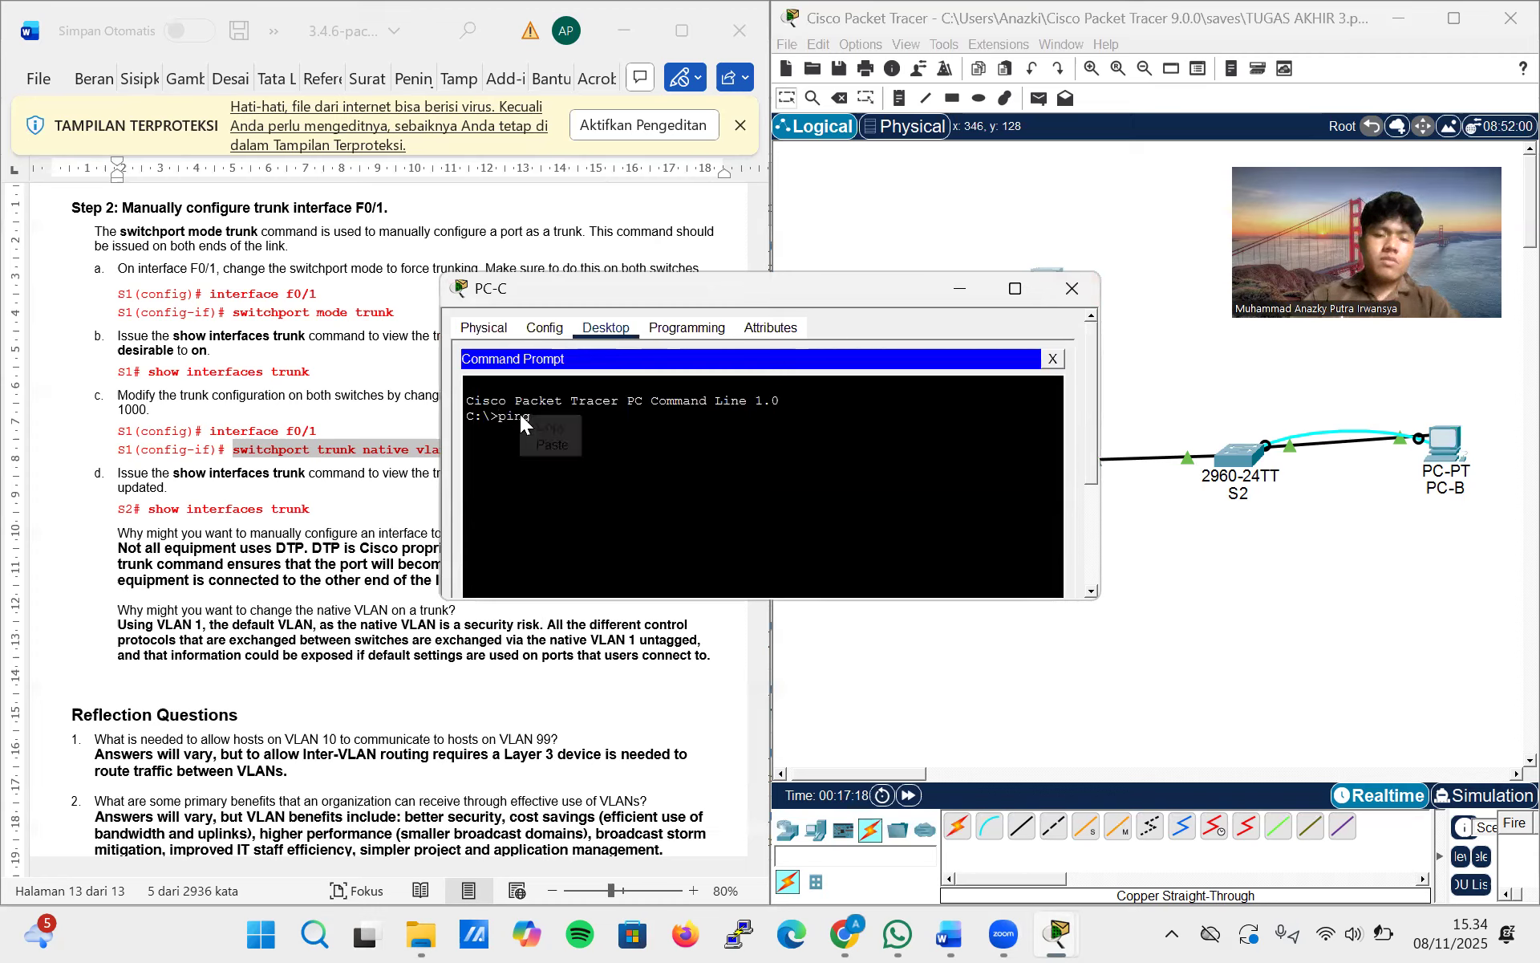
left_click(547, 451)
key("Return")
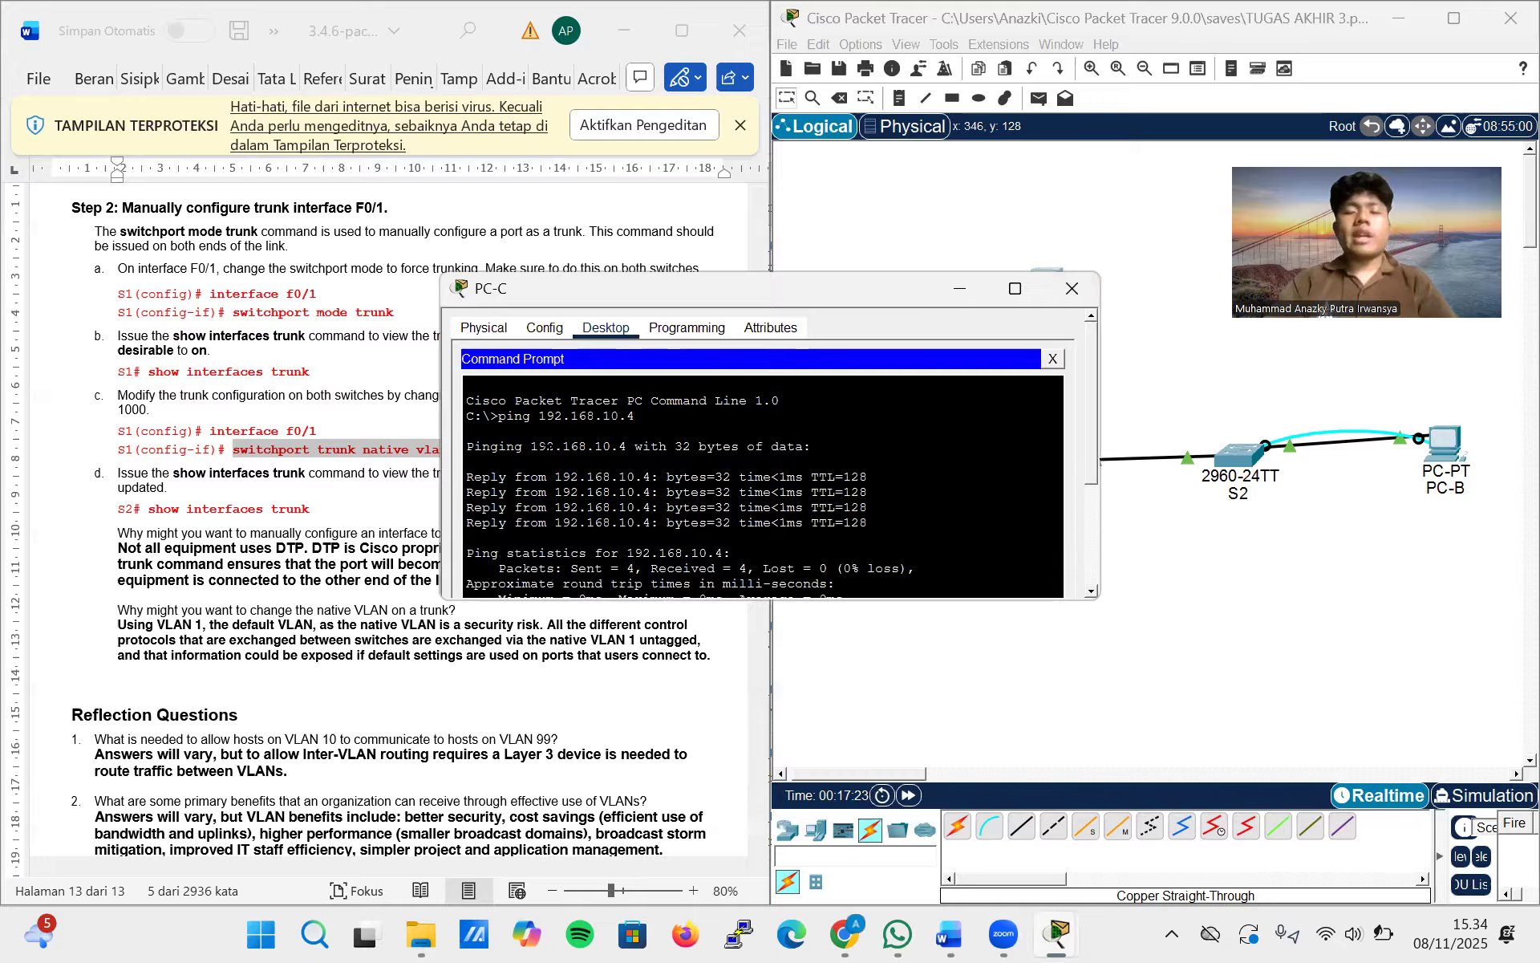
left_click(1072, 288)
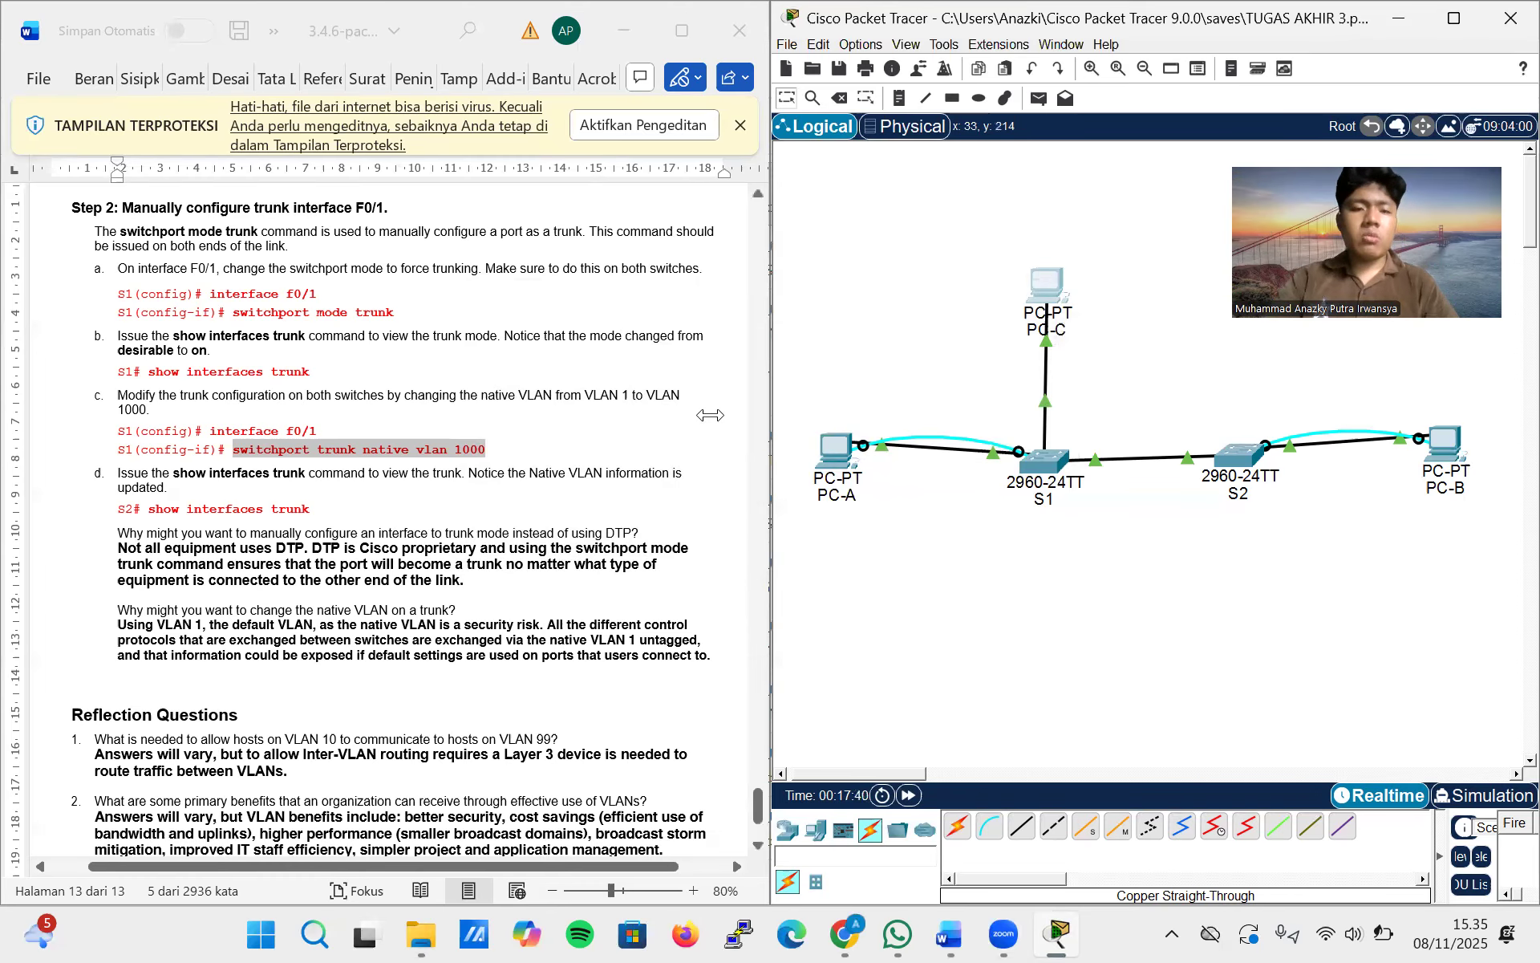
scroll(682, 464, "down", 3)
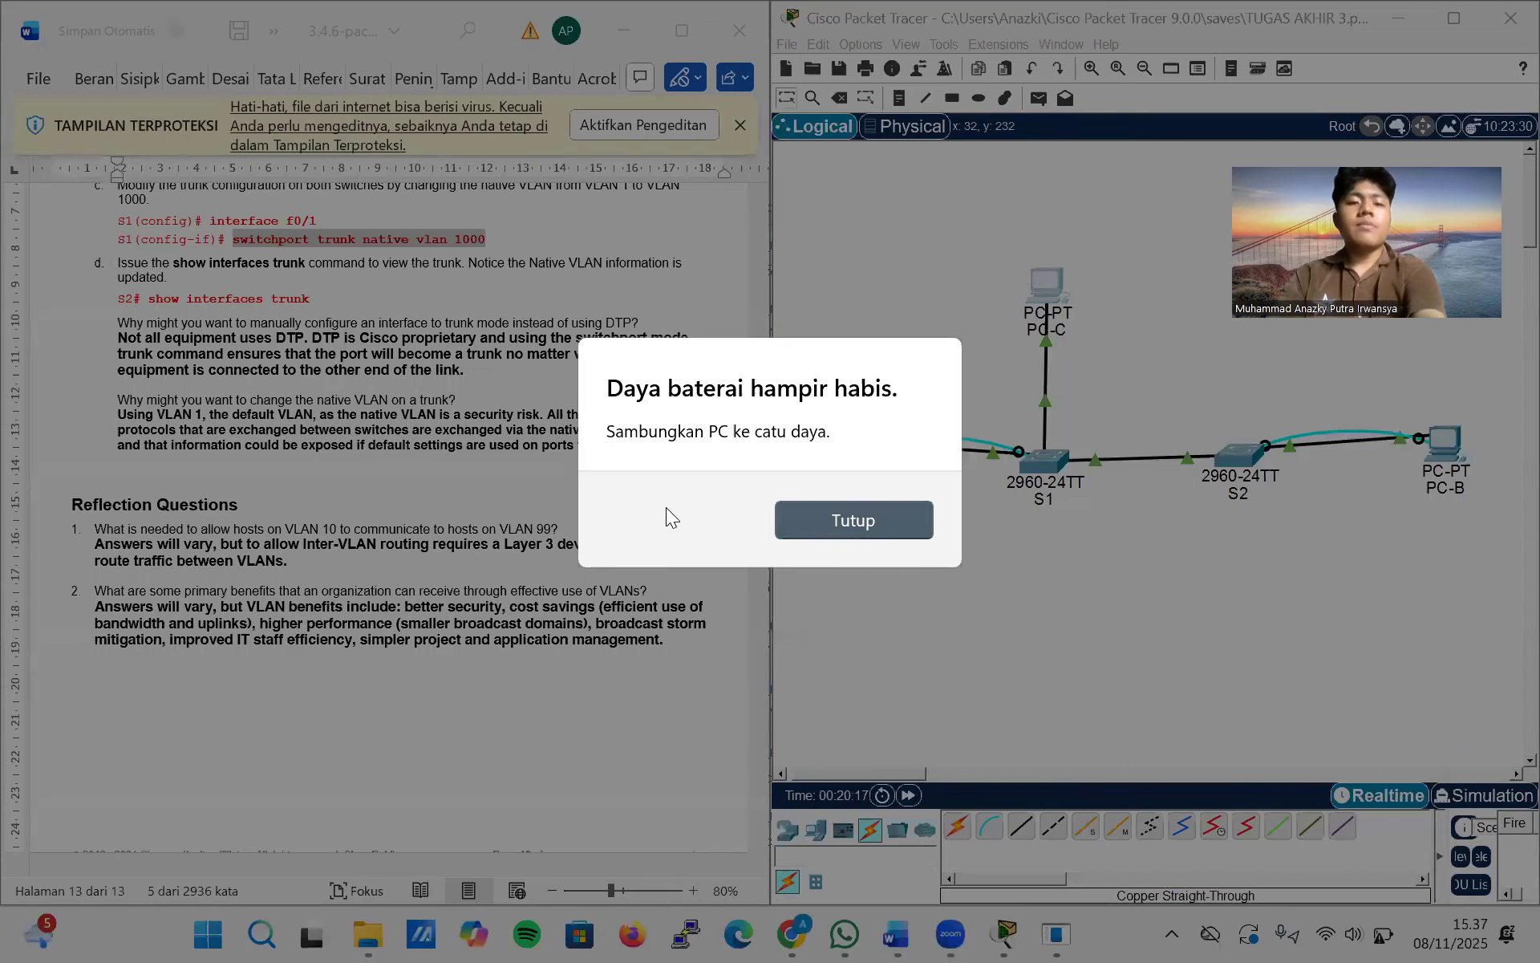
left_click(879, 515)
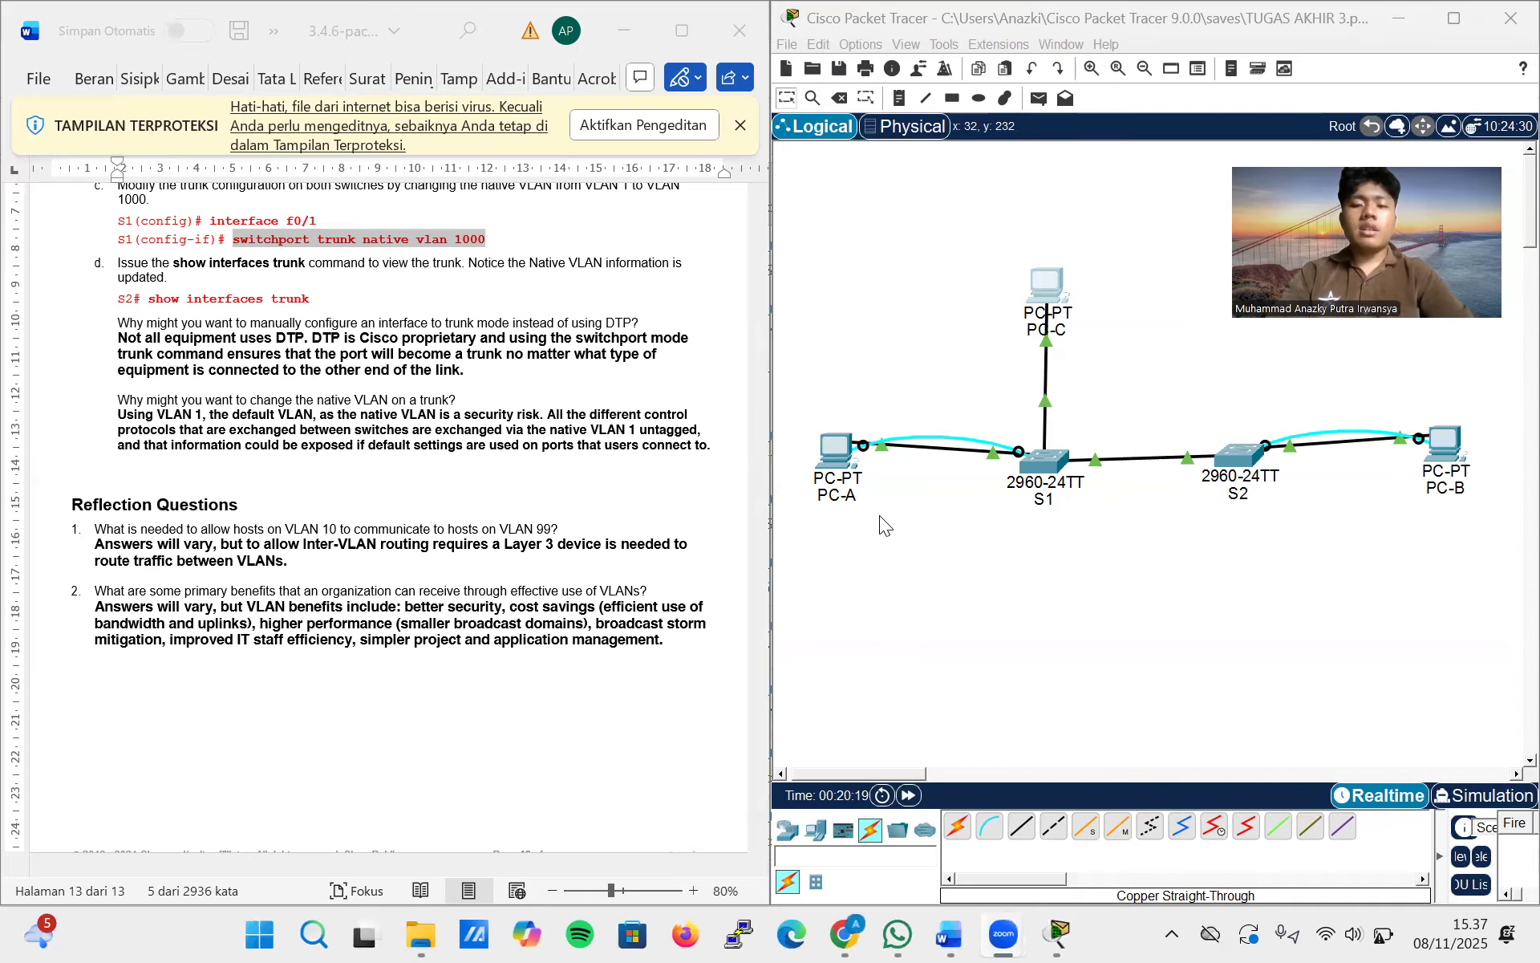